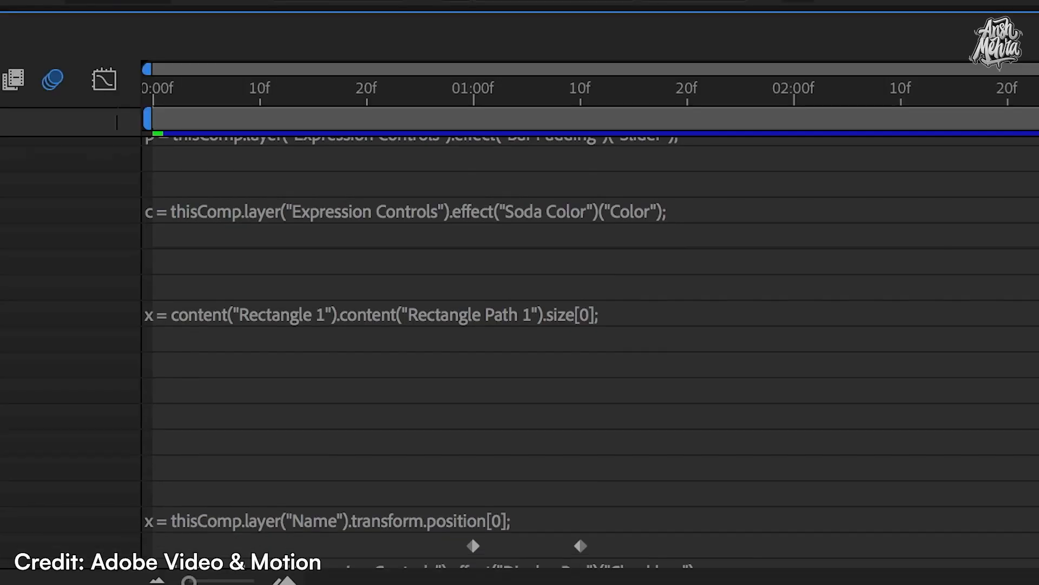
Change the Soda Color from purple to blue
scroll(520, 352, "down", 2)
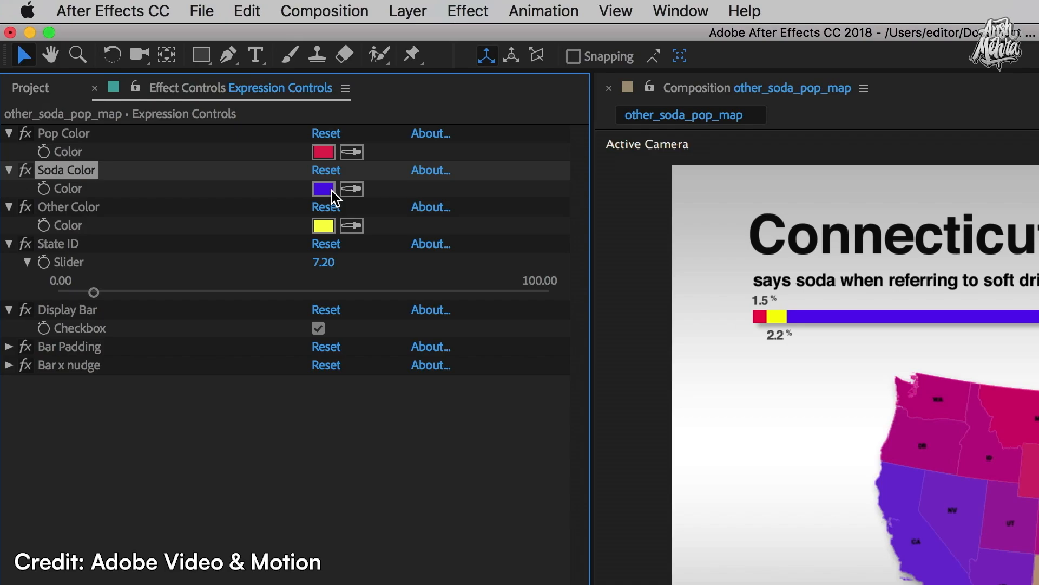
left_click(328, 194)
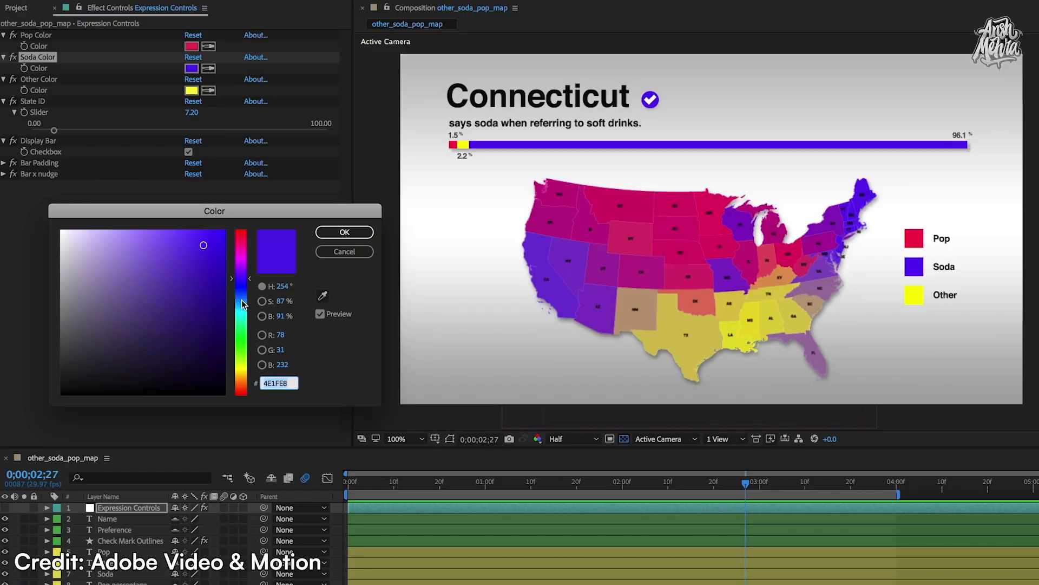
left_click(408, 287)
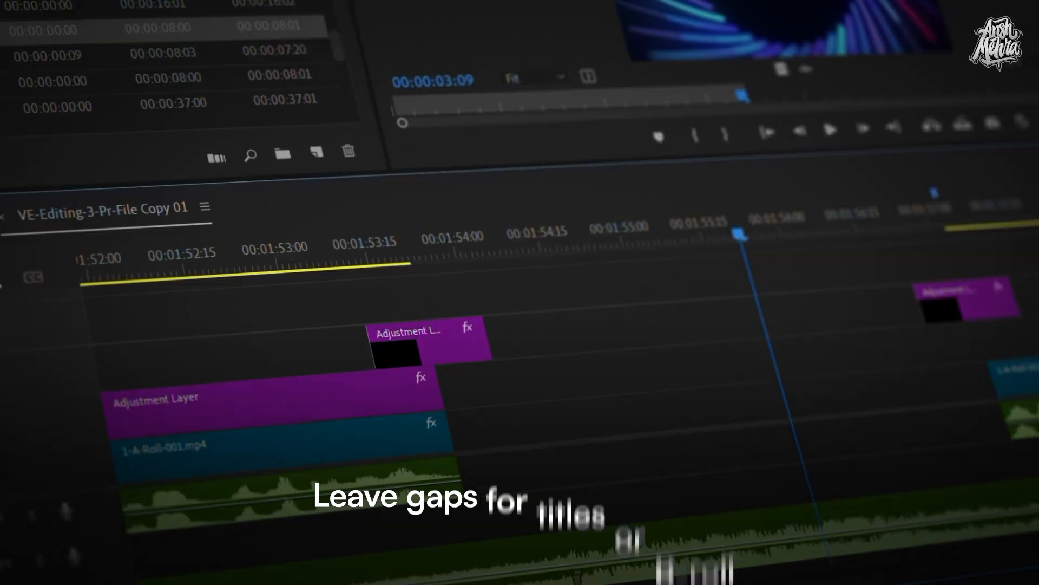
Place the title clip into the timeline gap and shorten the music to end with the sequence
left_click_drag(650, 303, 432, 427)
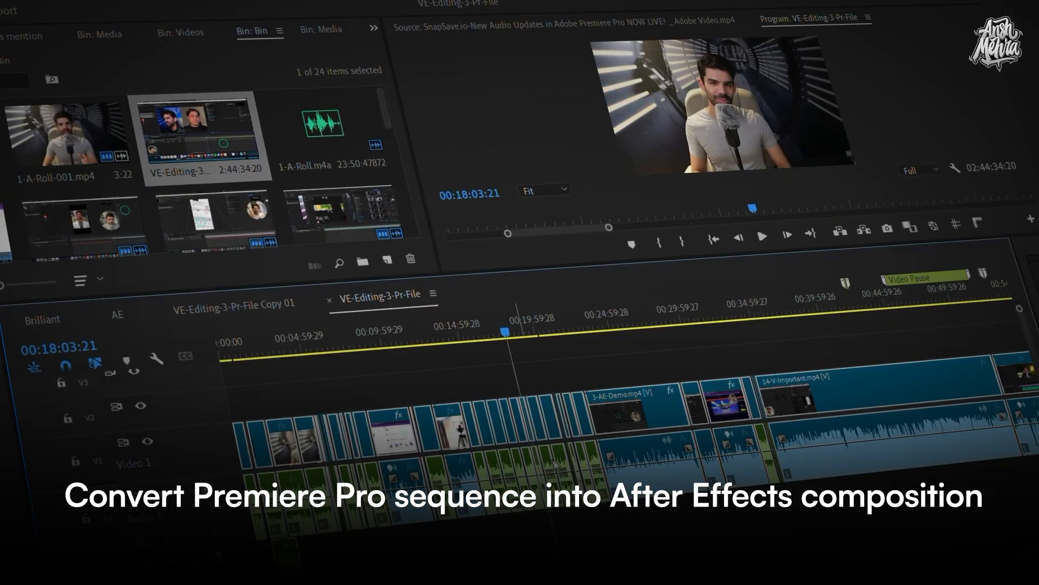
right_click(620, 418)
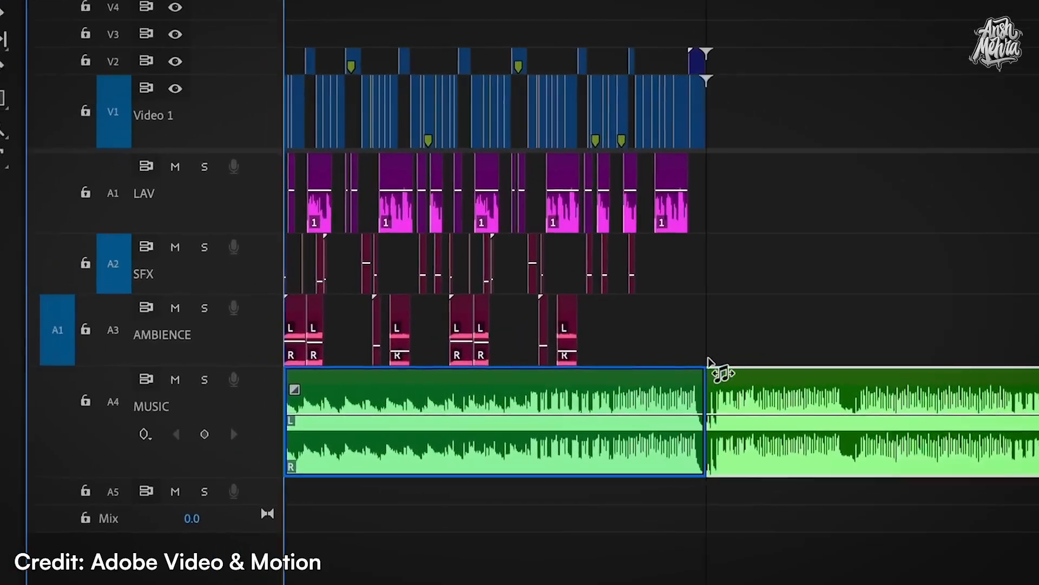
left_click_drag(710, 362, 707, 363)
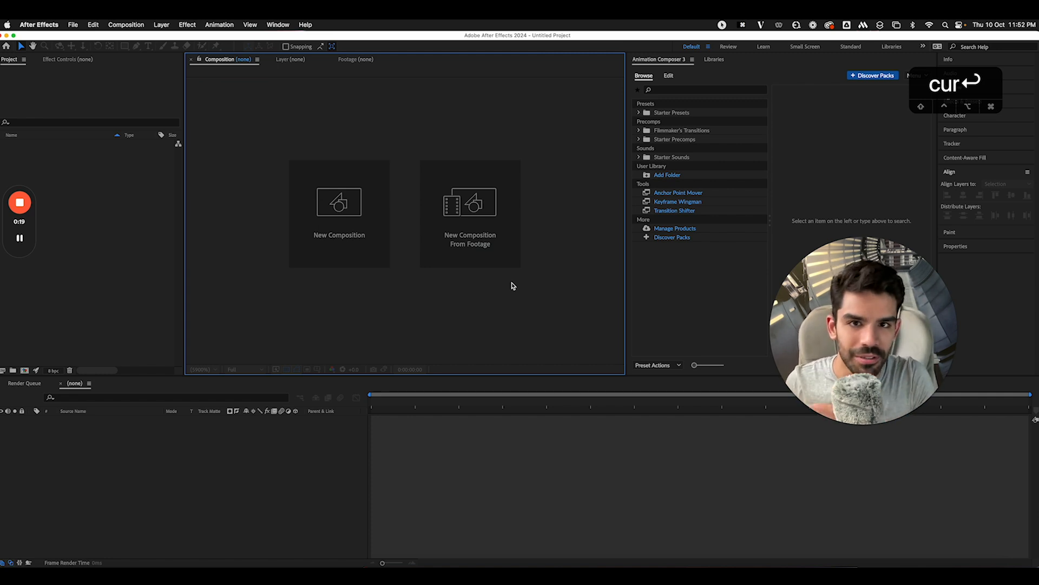
left_click_drag(866, 334, 924, 438)
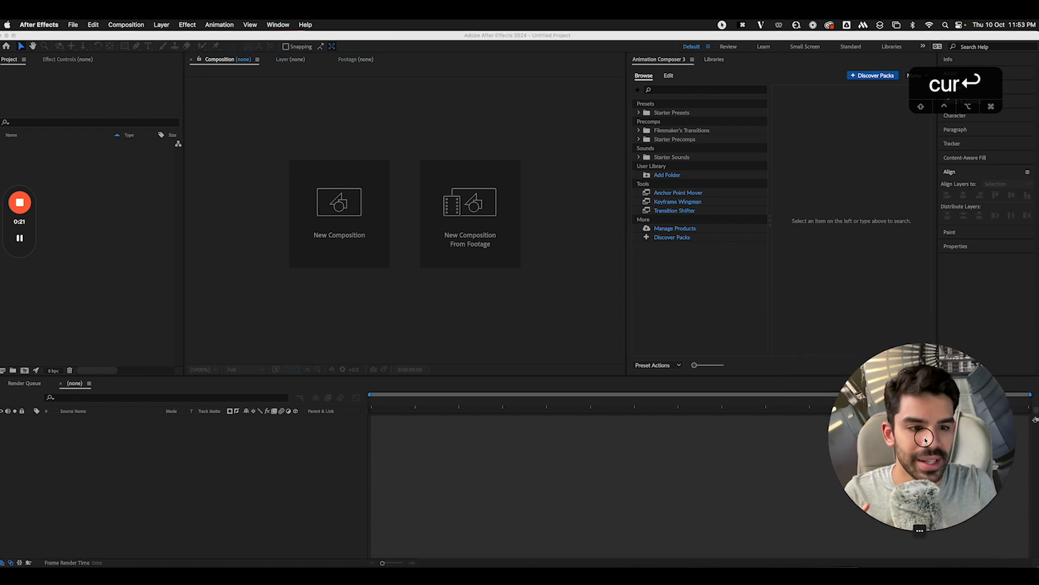
left_click_drag(973, 80, 900, 73)
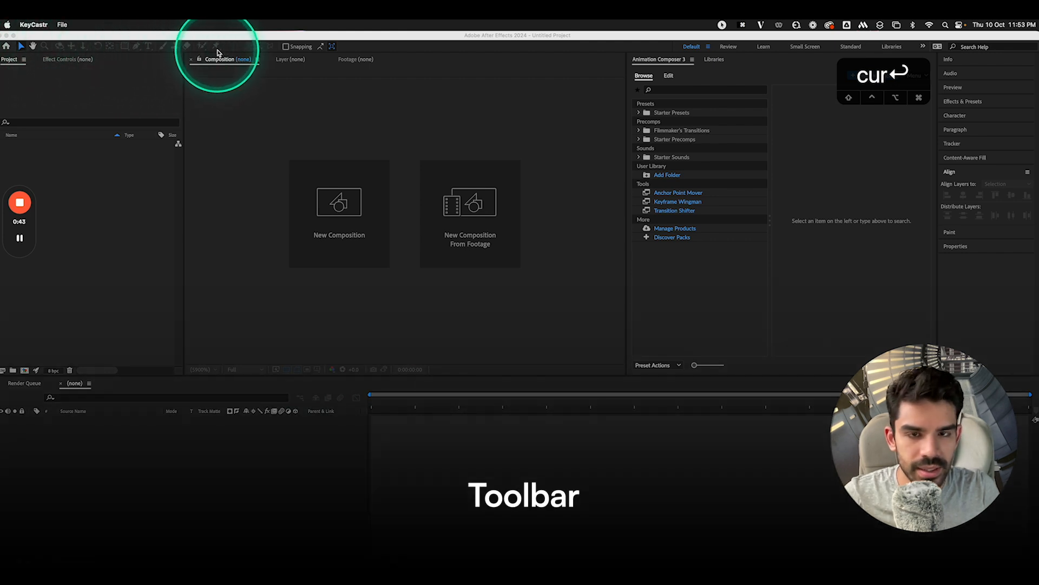
left_click(11, 62)
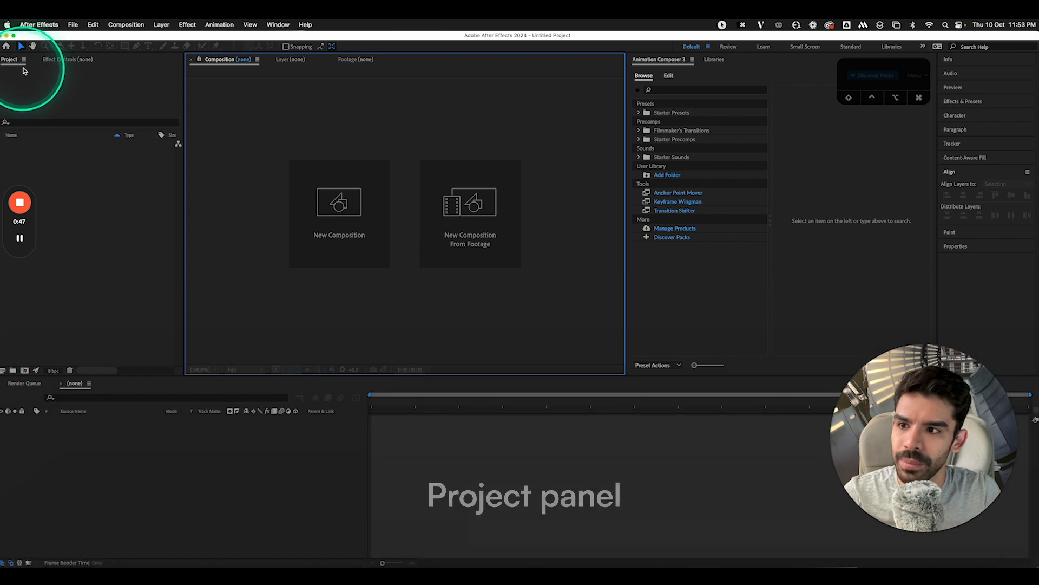
left_click(11, 63)
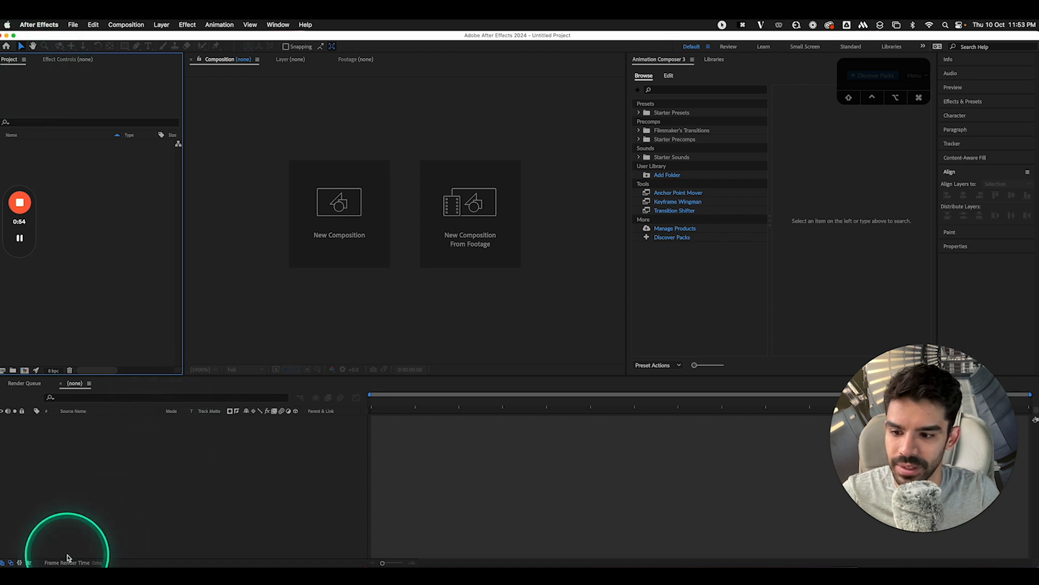
Import the Gamma Hook_V1.mp4 clip from Finder into the Project panel
left_click(47, 575)
left_click_drag(813, 218, 82, 206)
left_click_drag(15, 222, 259, 227)
left_click(24, 226)
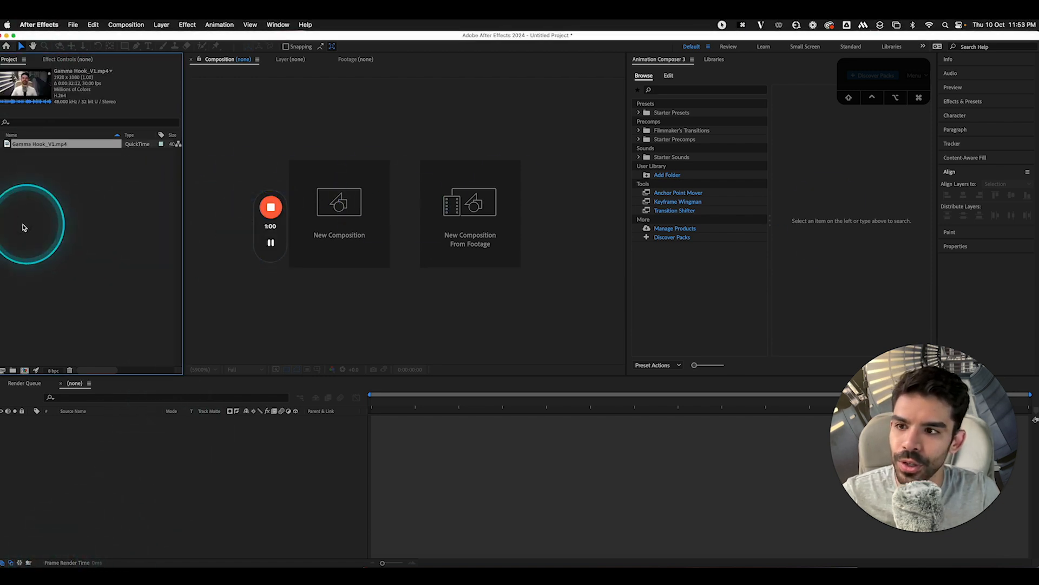
Create a project folder named Footage and move Gamma Hook_V1.mp4 into it
left_click(13, 372)
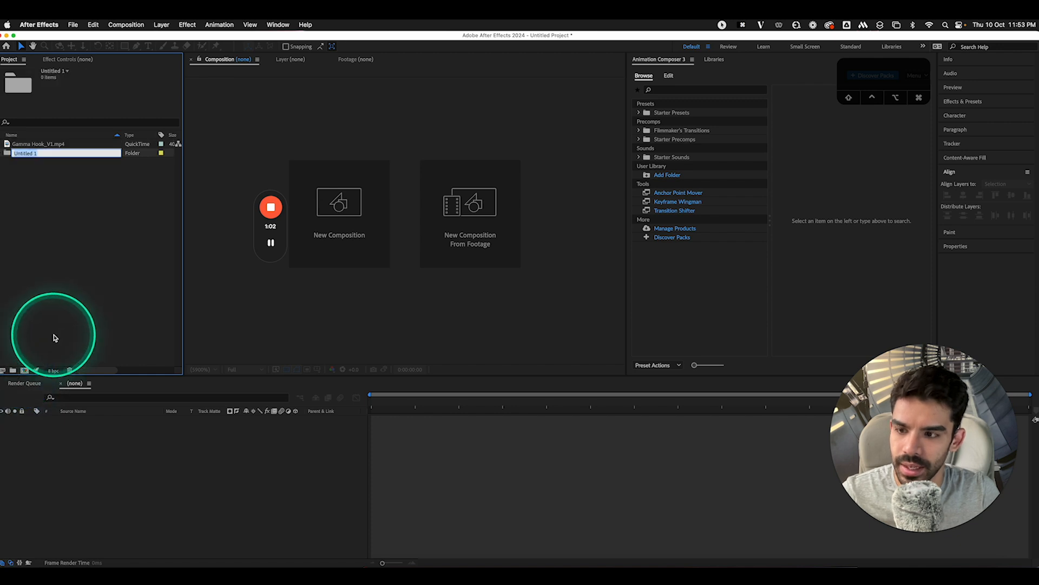
type("Foota")
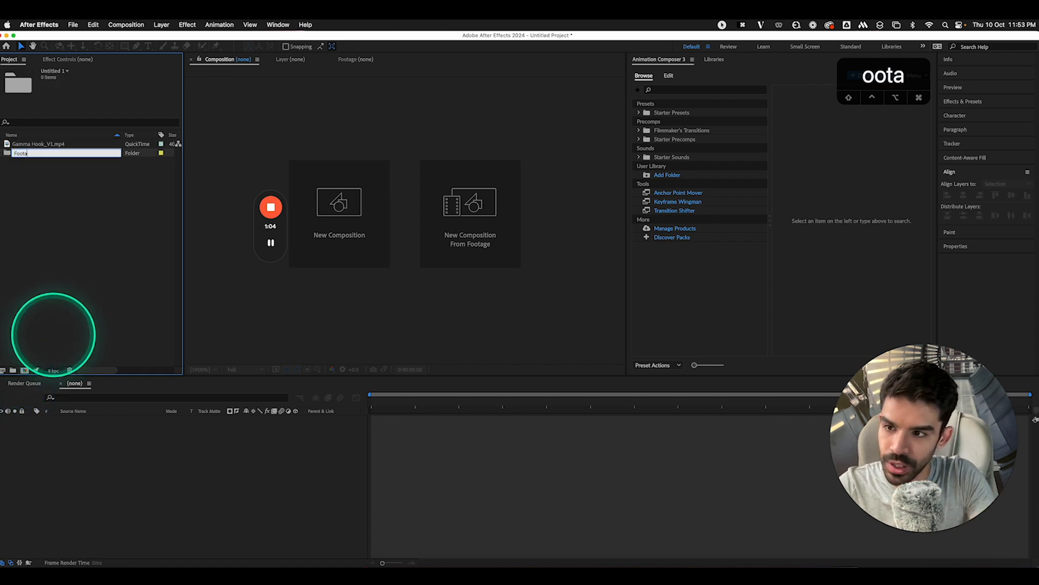
type("ge")
left_click(49, 144)
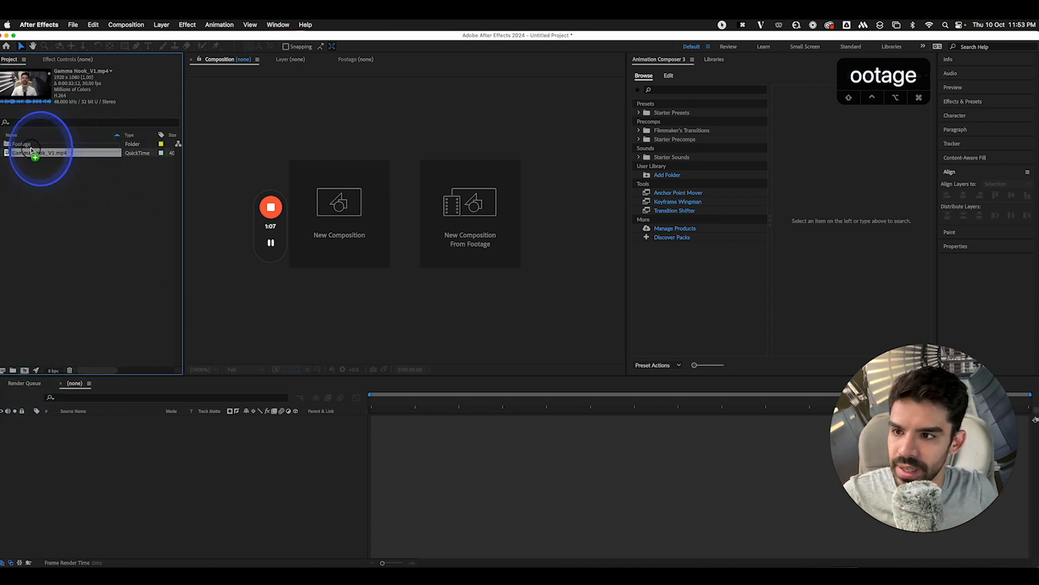
left_click_drag(31, 150, 30, 149)
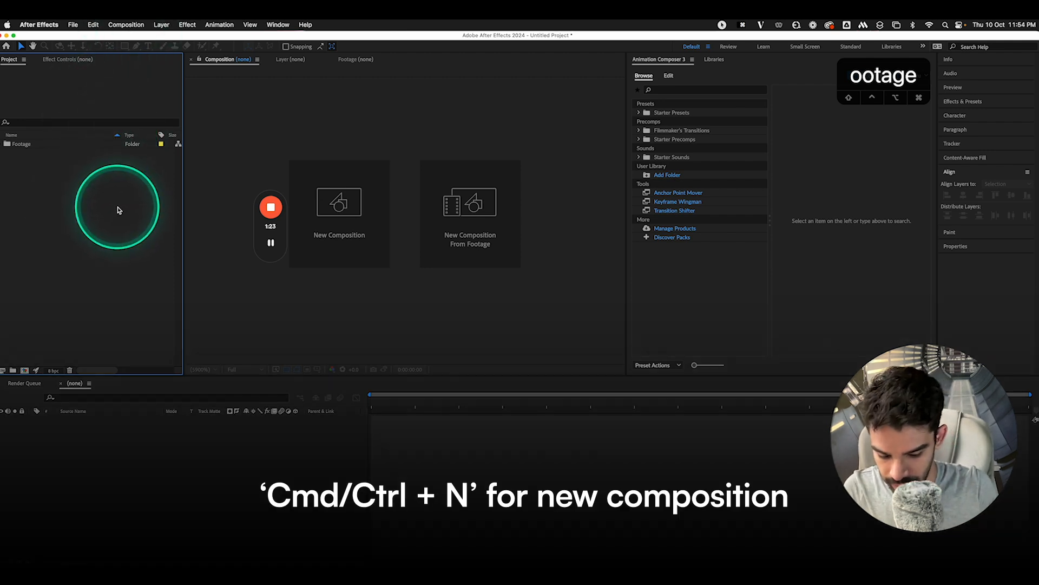
Start a new composition named Sample from the HD 29.97 fps preset, sized 1080×1920
key("super+n")
left_click_drag(661, 263, 516, 172)
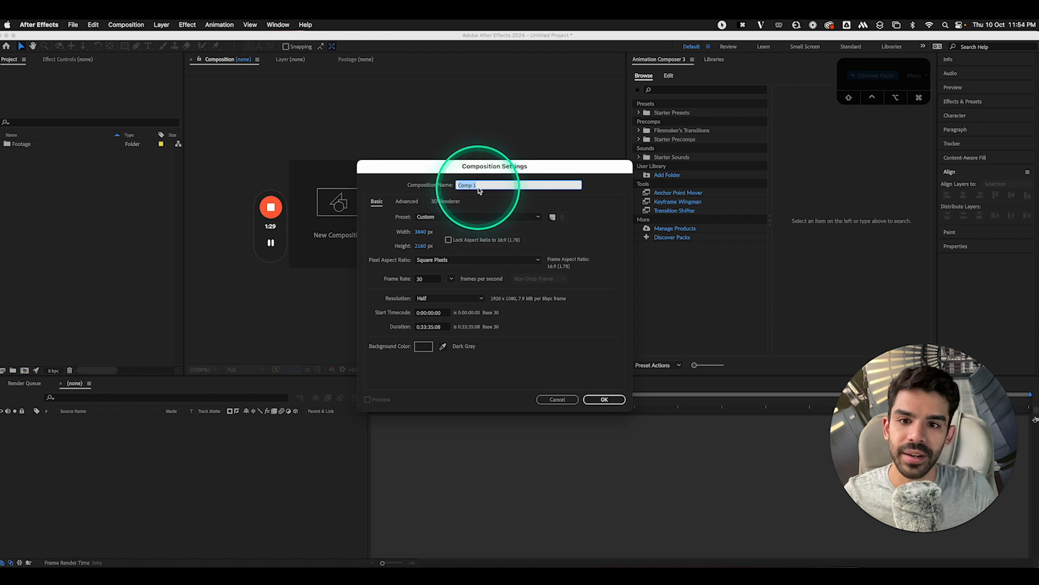
left_click(479, 186)
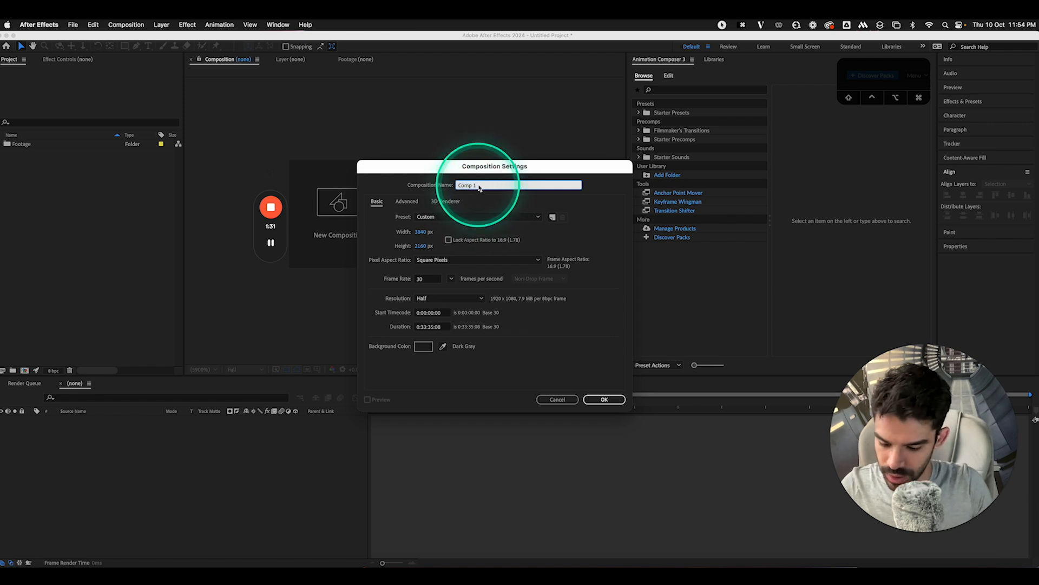
type("Sample")
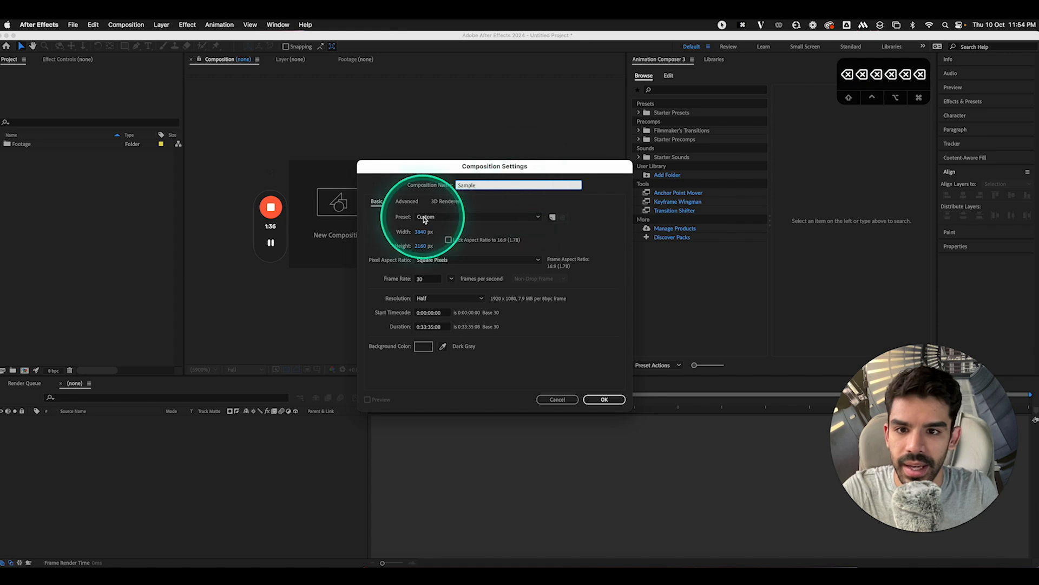
left_click(425, 217)
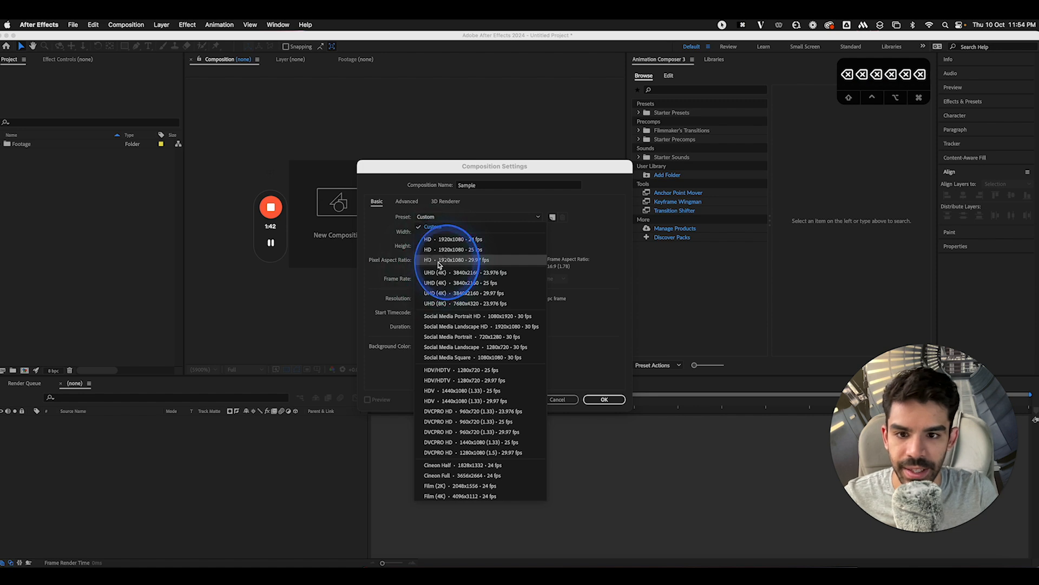
left_click(443, 260)
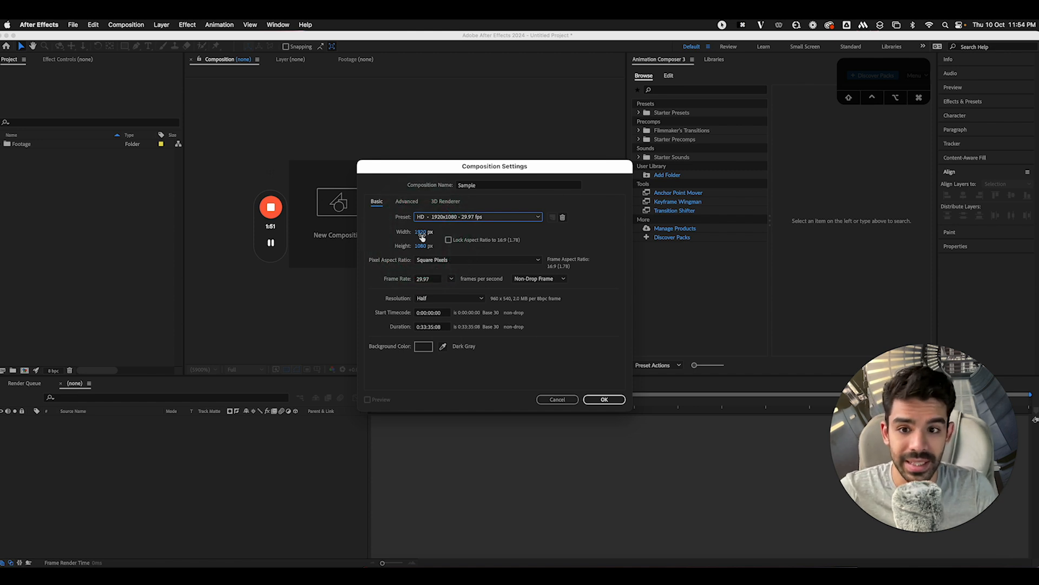
left_click(423, 235)
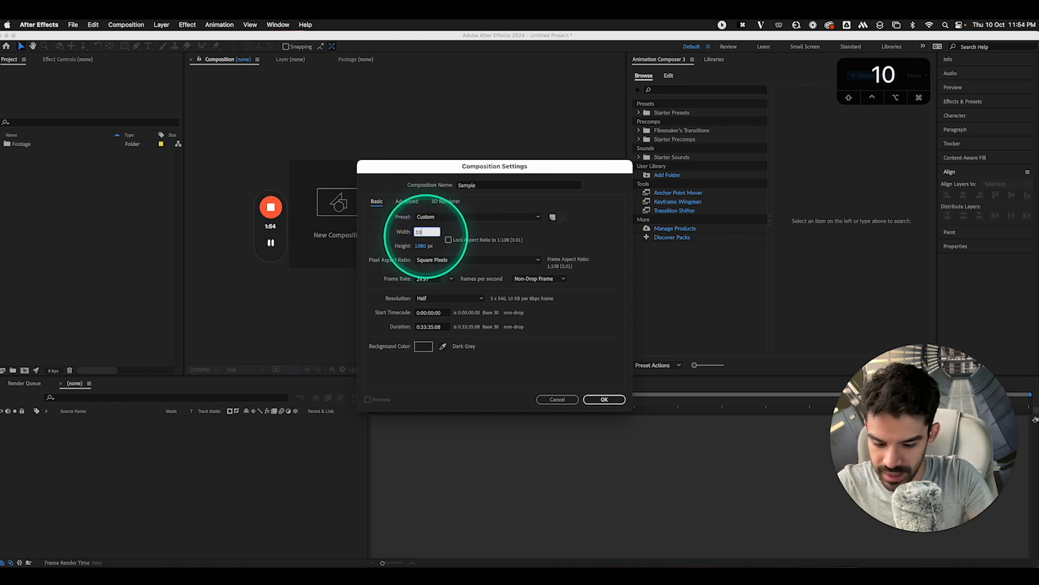
type("1080")
key("Tab")
type("1920")
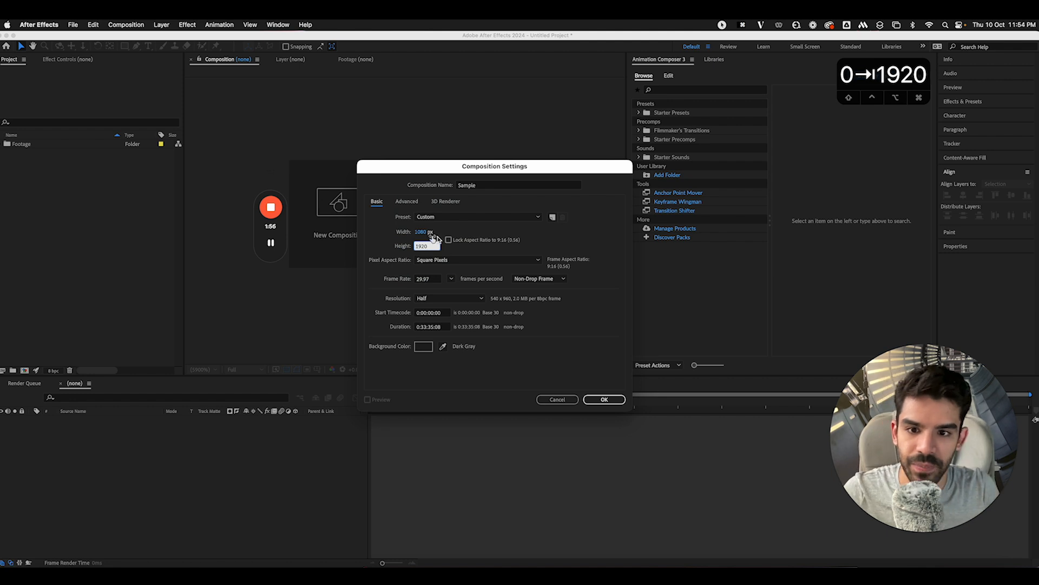
left_click(465, 244)
Keep square pixels and Half resolution, set a one-minute duration and black background, and create it
left_click(441, 259)
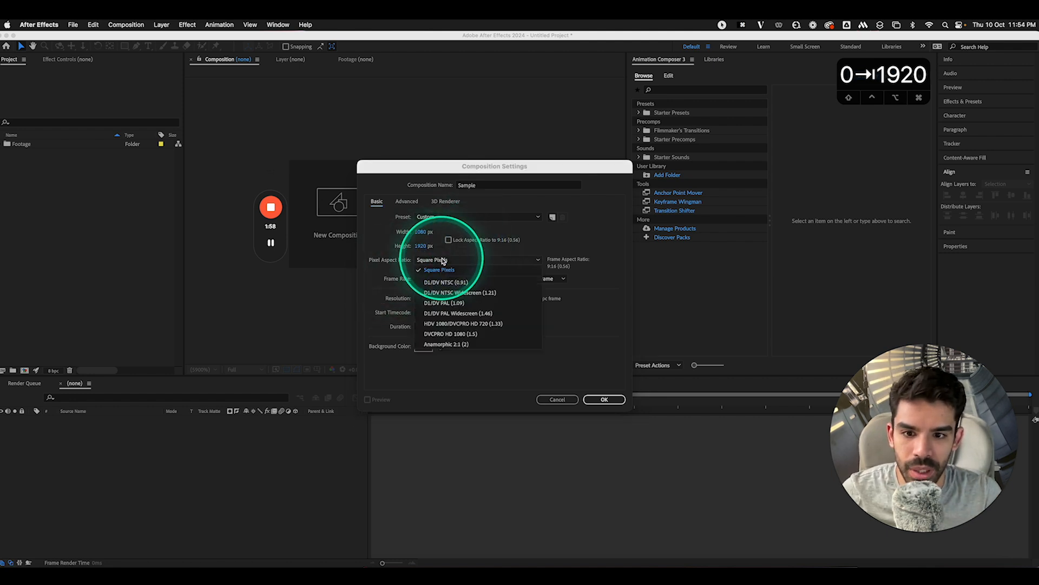
left_click(442, 261)
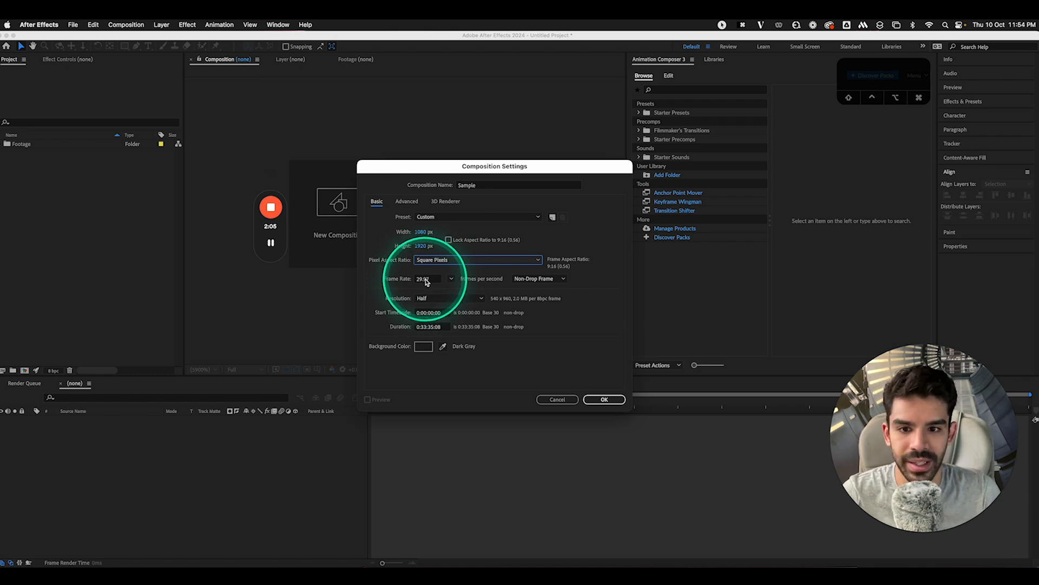
left_click(424, 299)
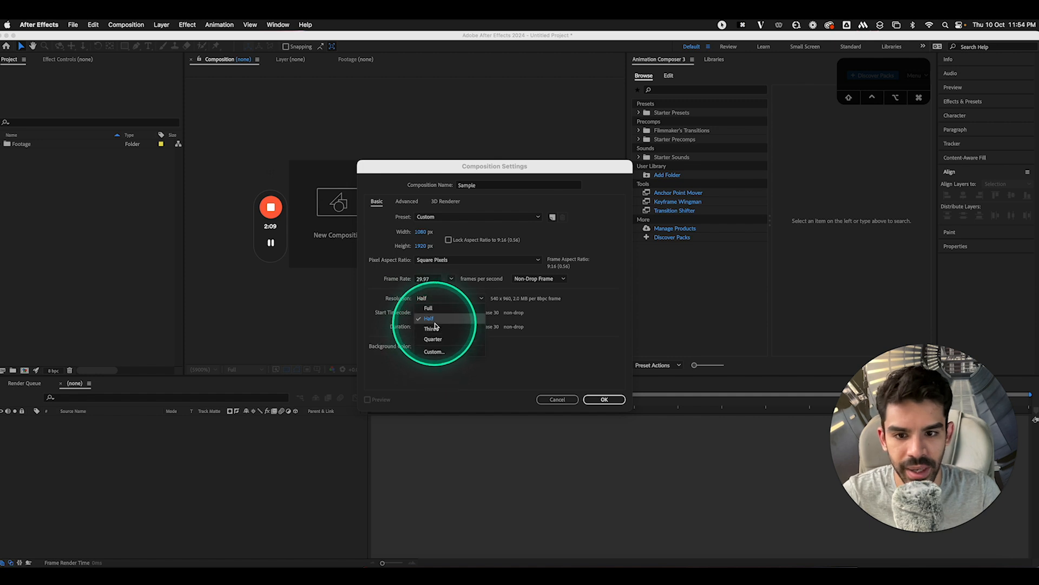
left_click(429, 319)
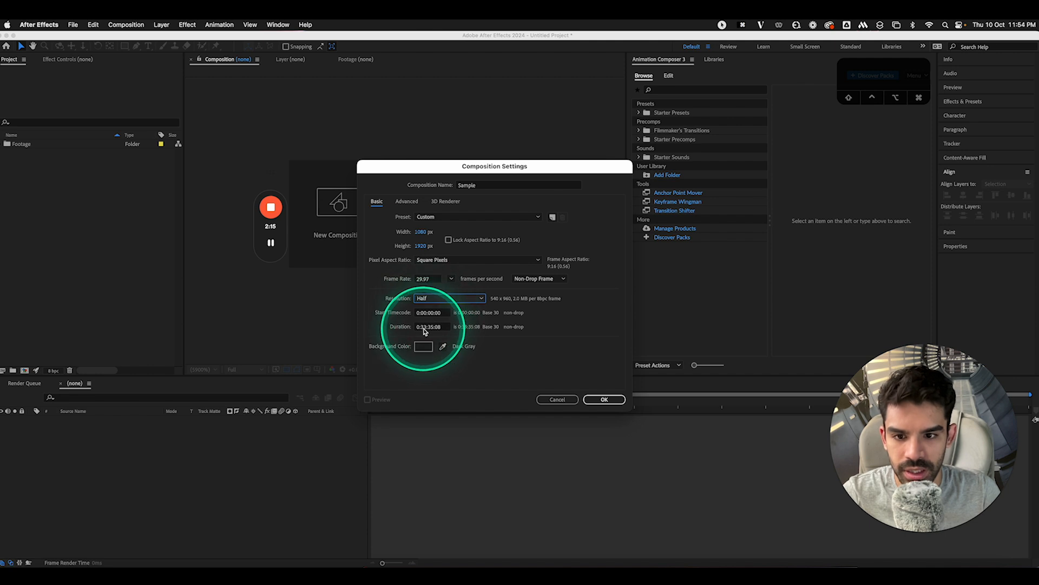
left_click(444, 326)
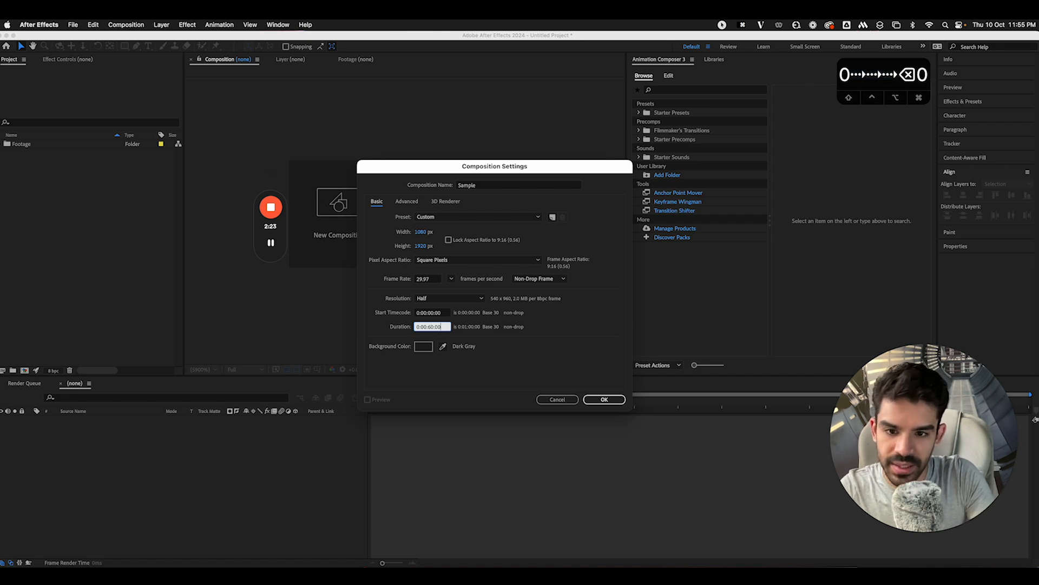
left_click(436, 327)
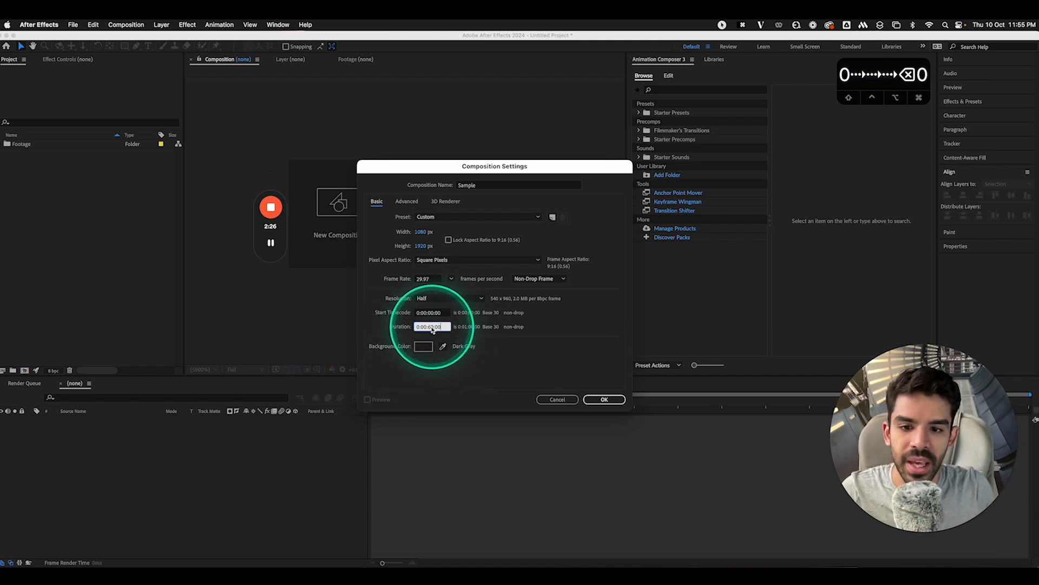
left_click(424, 347)
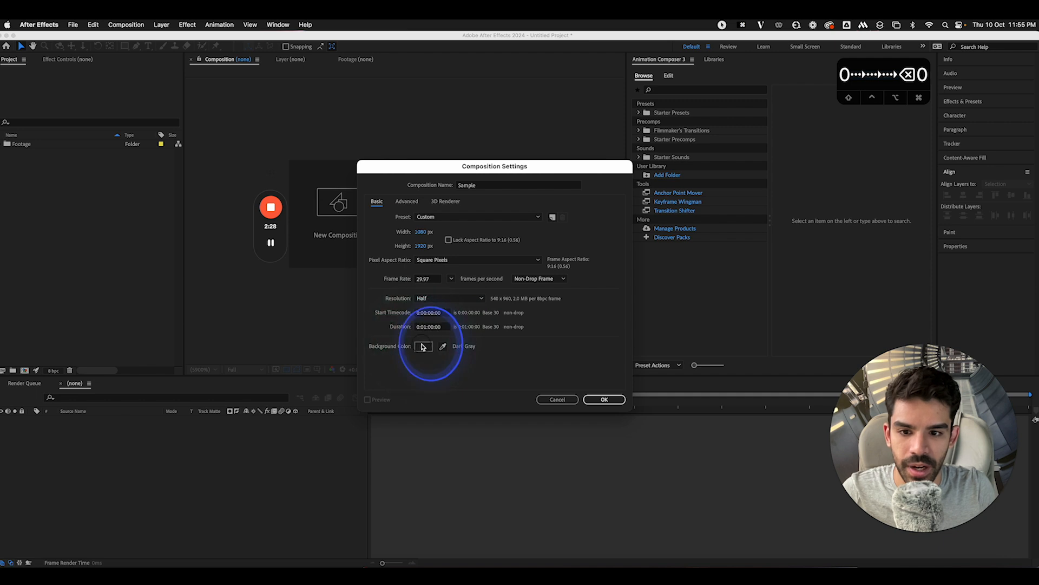
left_click(613, 248)
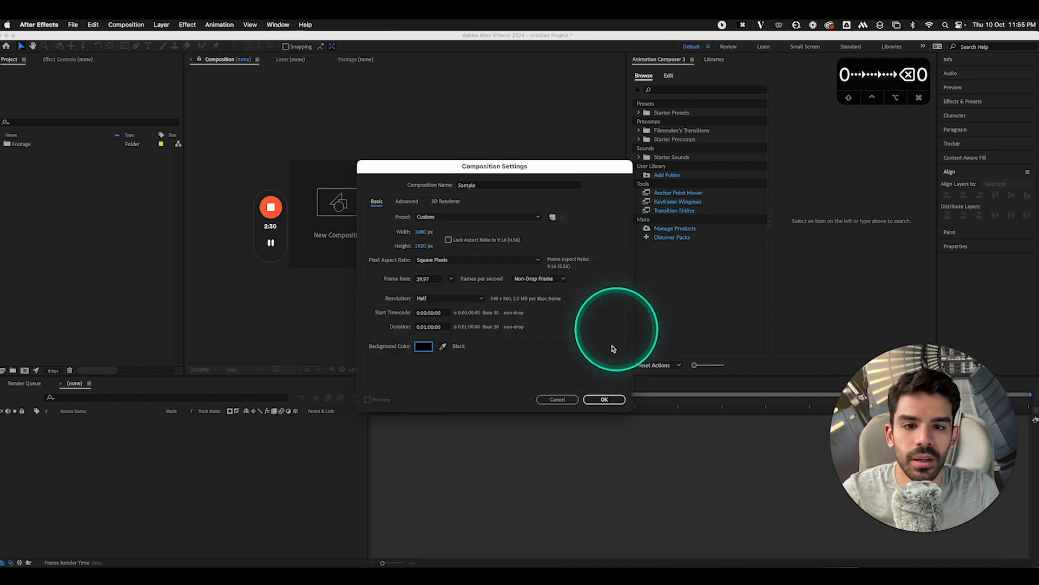
left_click(604, 399)
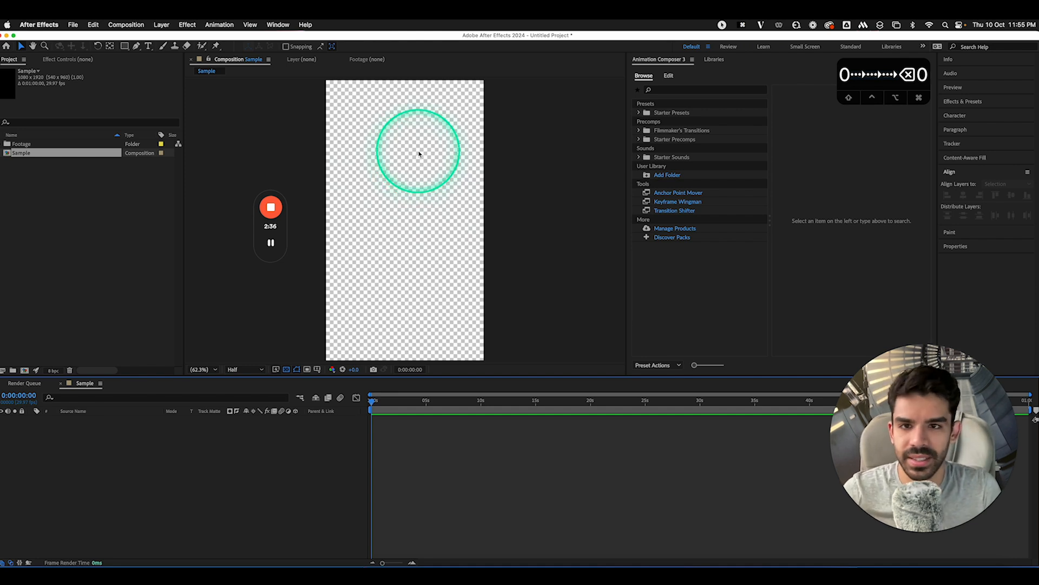
left_click(287, 372)
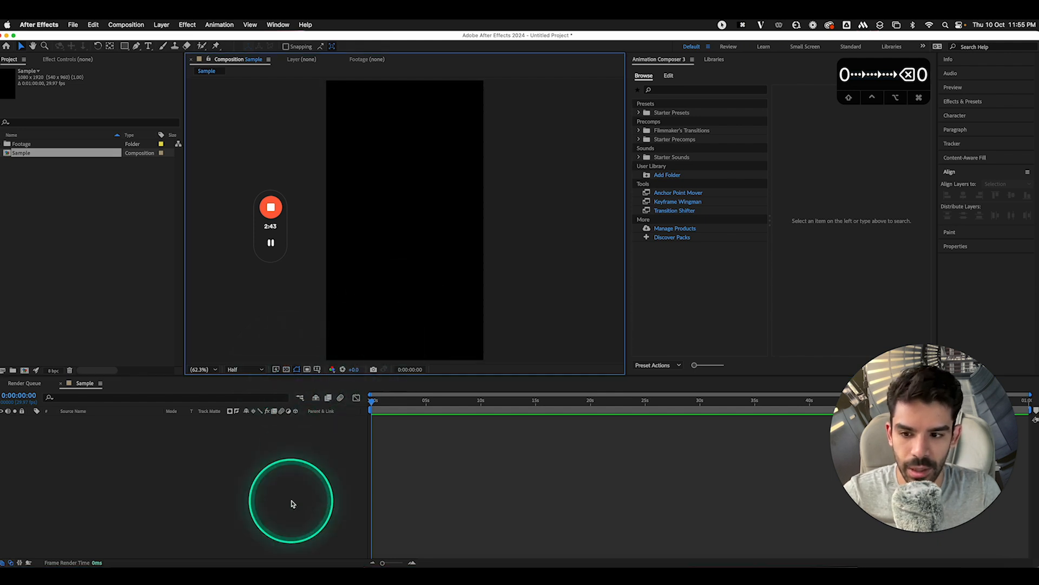
left_click(2, 149)
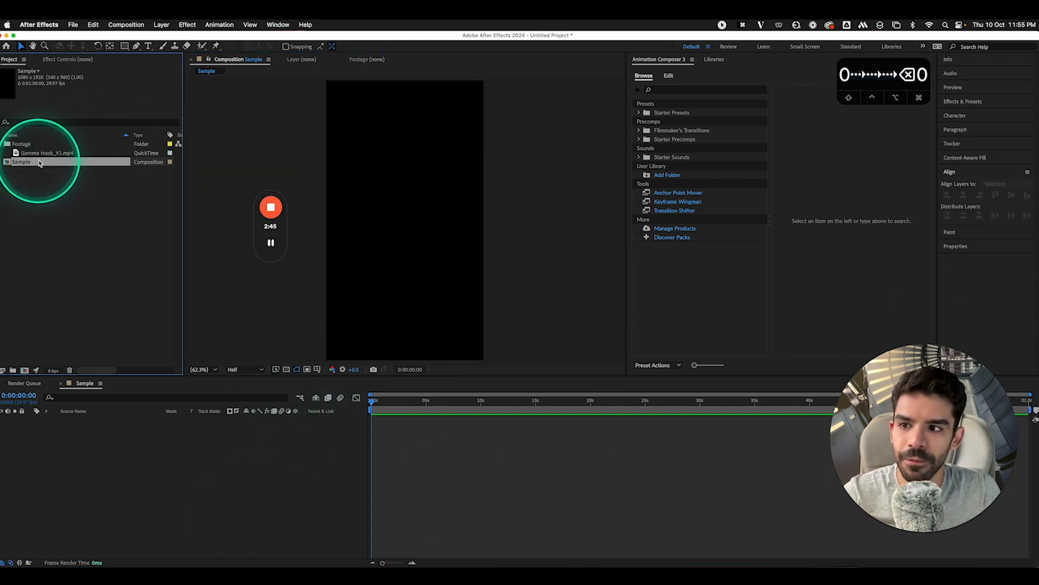
left_click_drag(43, 154, 190, 450)
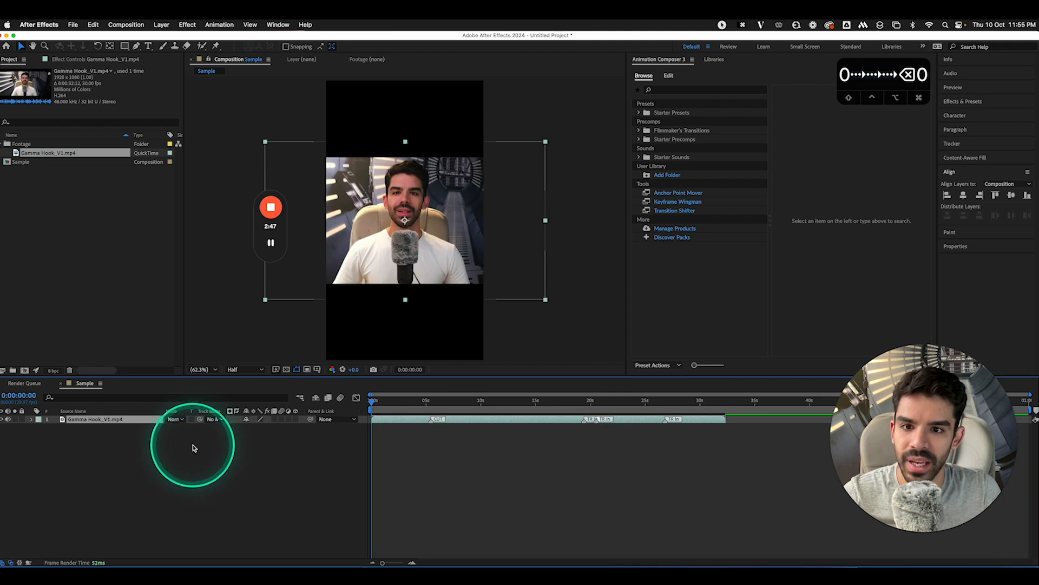
key("s")
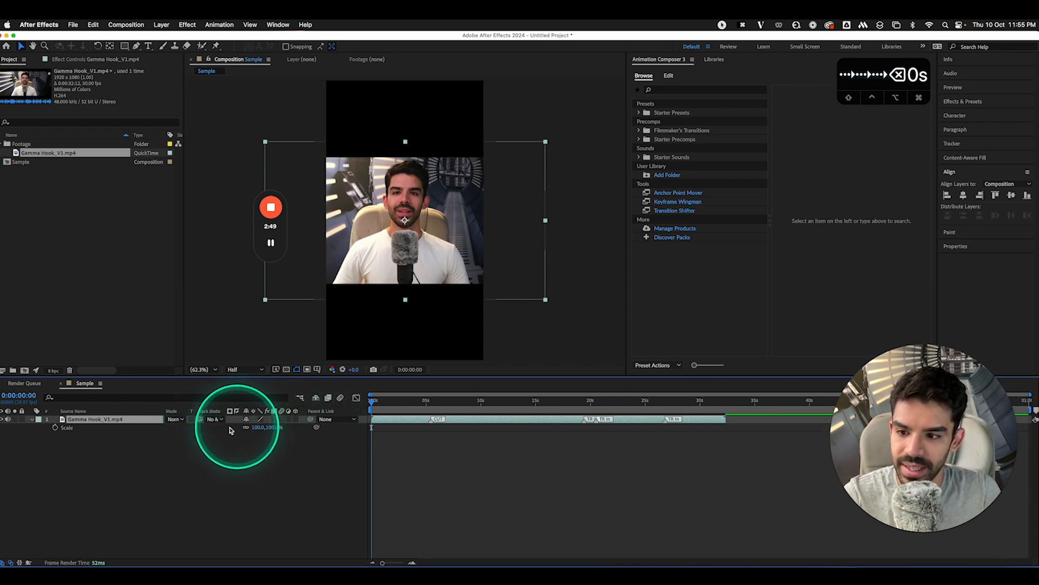
key("s")
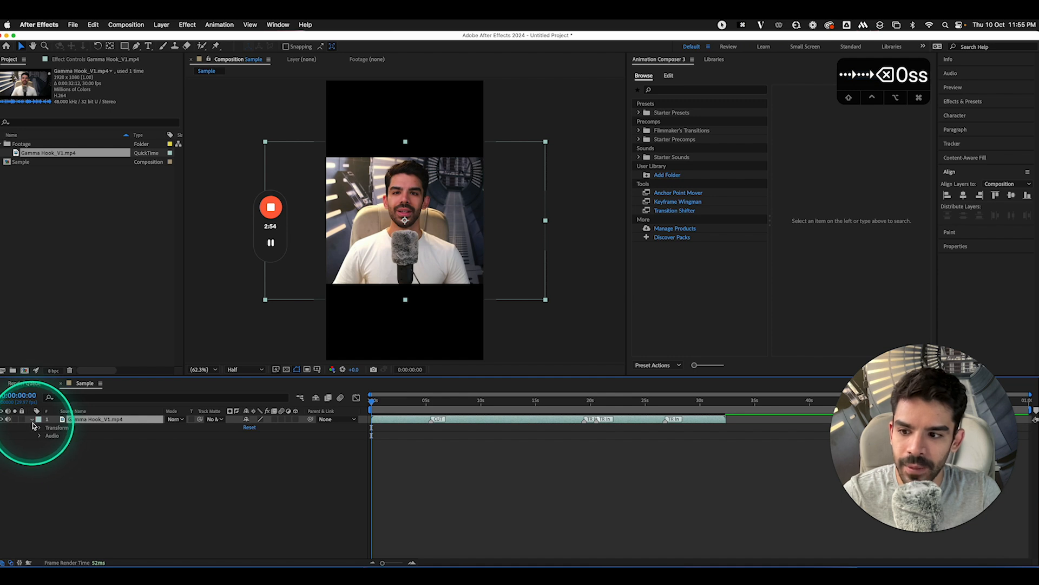
left_click(40, 428)
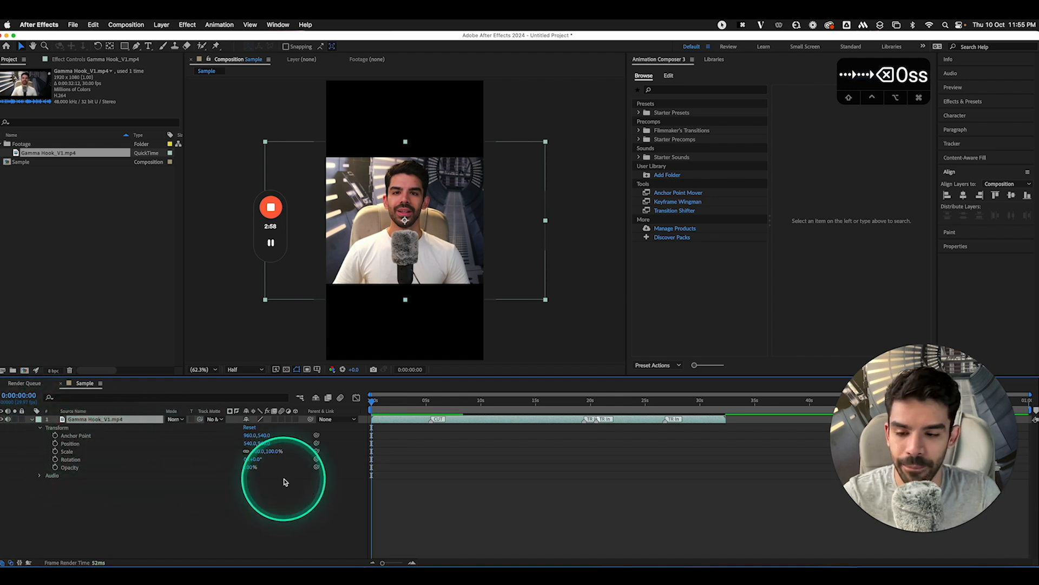
left_click_drag(254, 454, 301, 446)
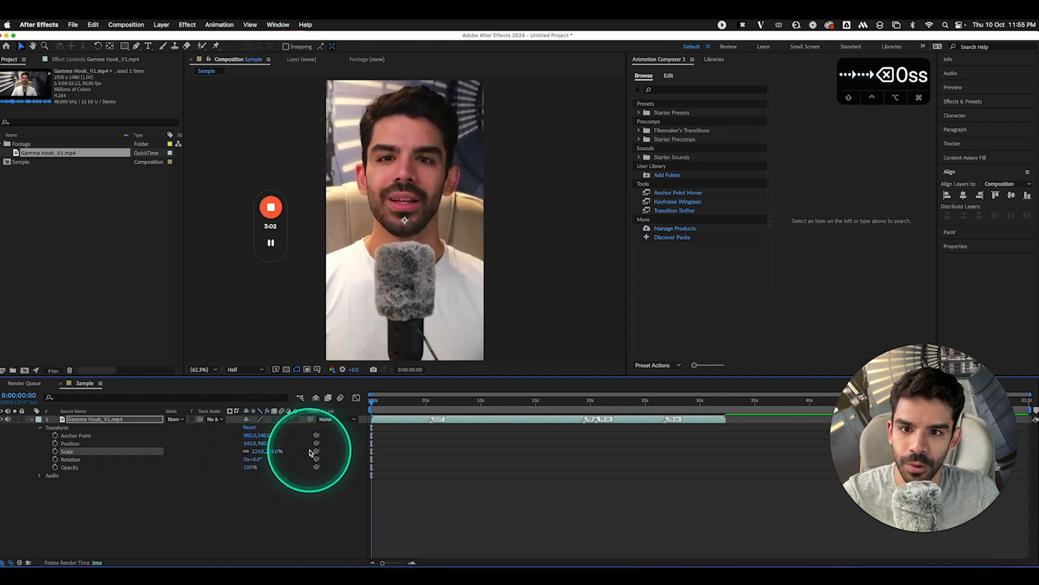
left_click(373, 403)
mouse_move(372, 403)
left_mouse_down()
mouse_move(425, 404)
mouse_move(357, 405)
left_mouse_up()
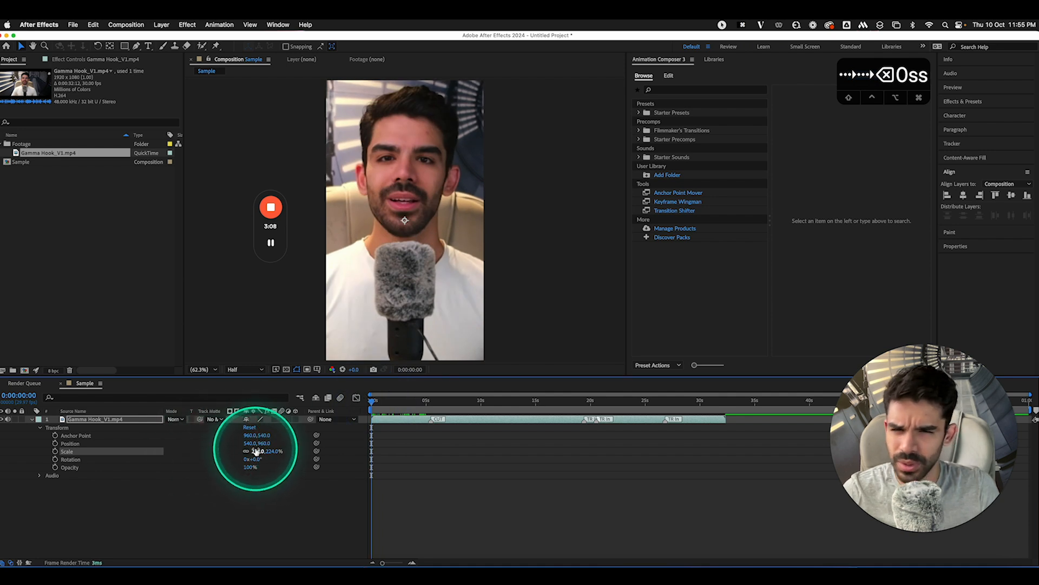
mouse_move(256, 451)
left_mouse_down()
mouse_move(224, 451)
mouse_move(243, 443)
left_mouse_up()
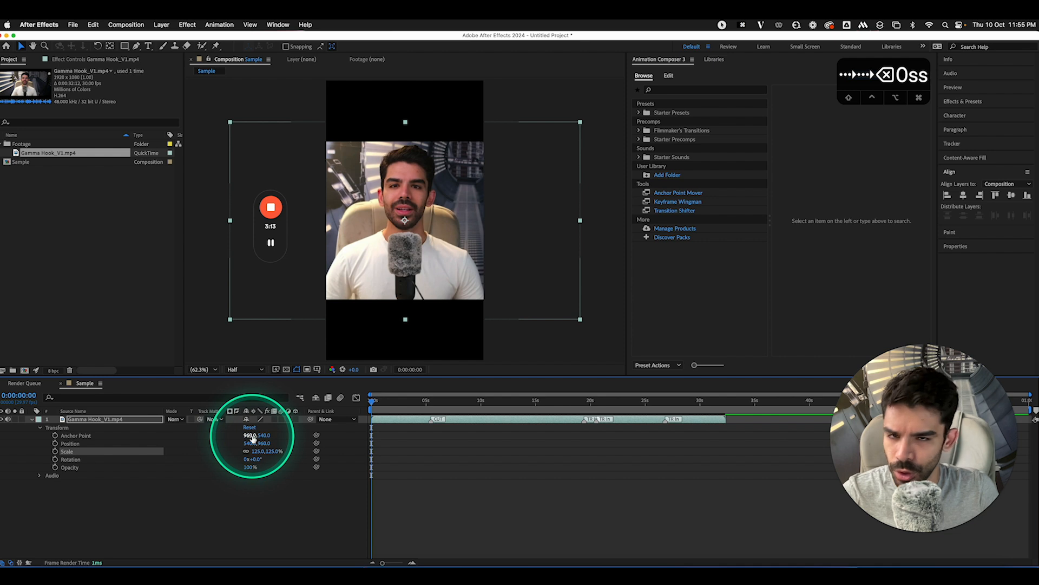
left_click_drag(250, 443, 295, 481)
type("-")
left_click(250, 532)
left_click(105, 418)
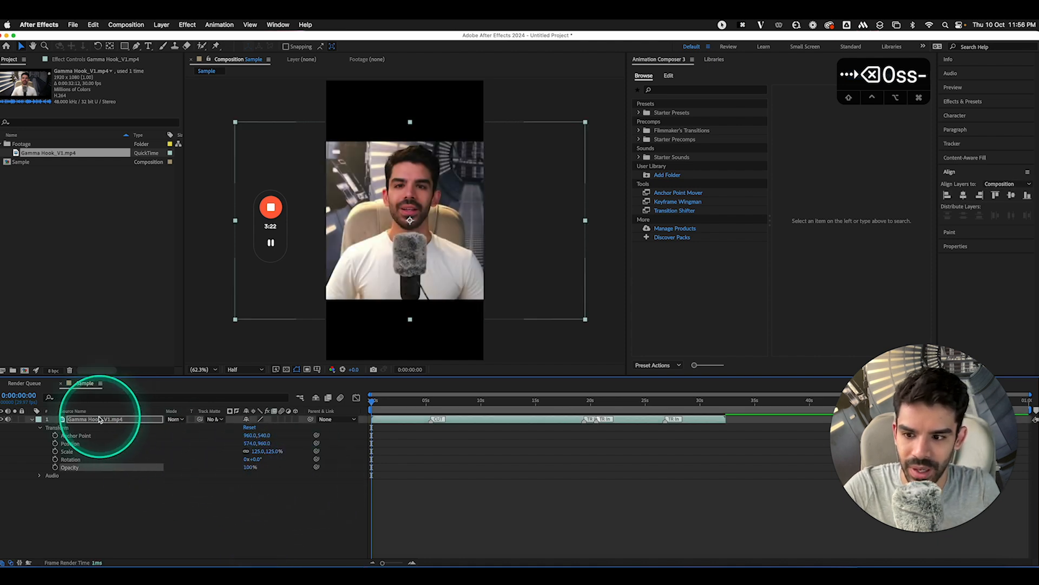
key("BackSpace")
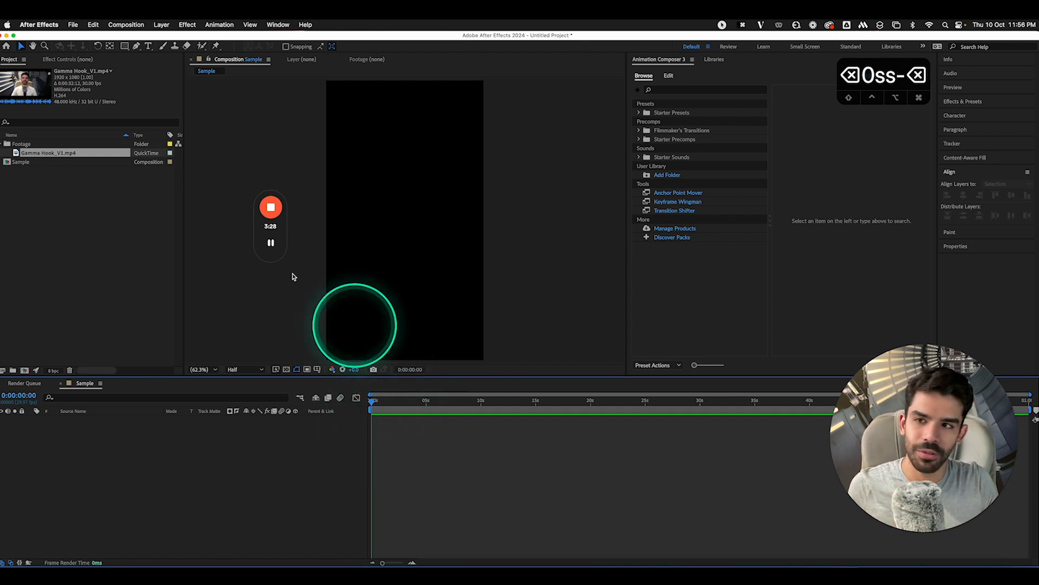
Add a 'Hello!' text layer to the Sample comp
left_click(148, 47)
left_click(372, 225)
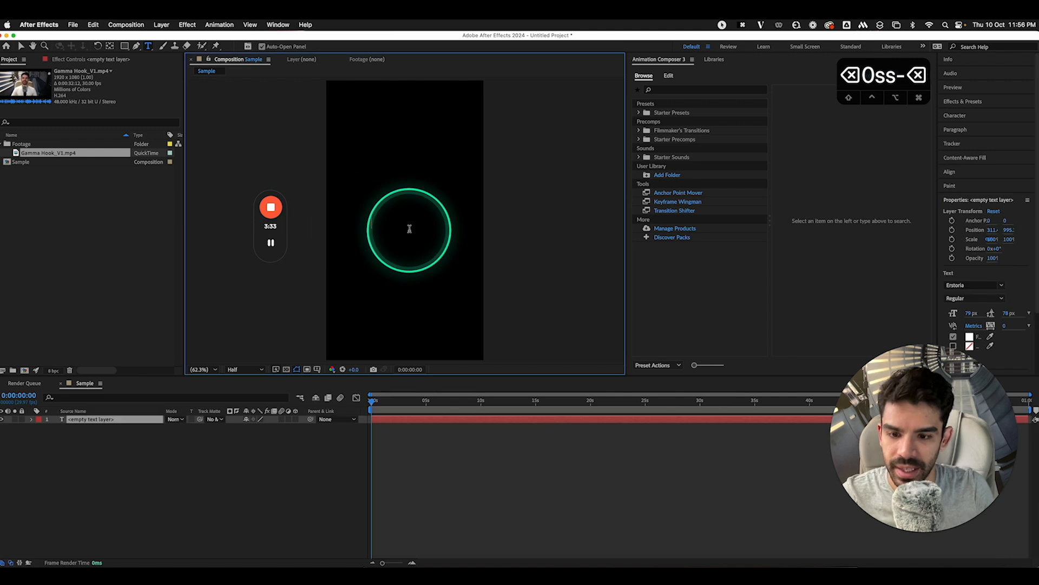
type("Hello!")
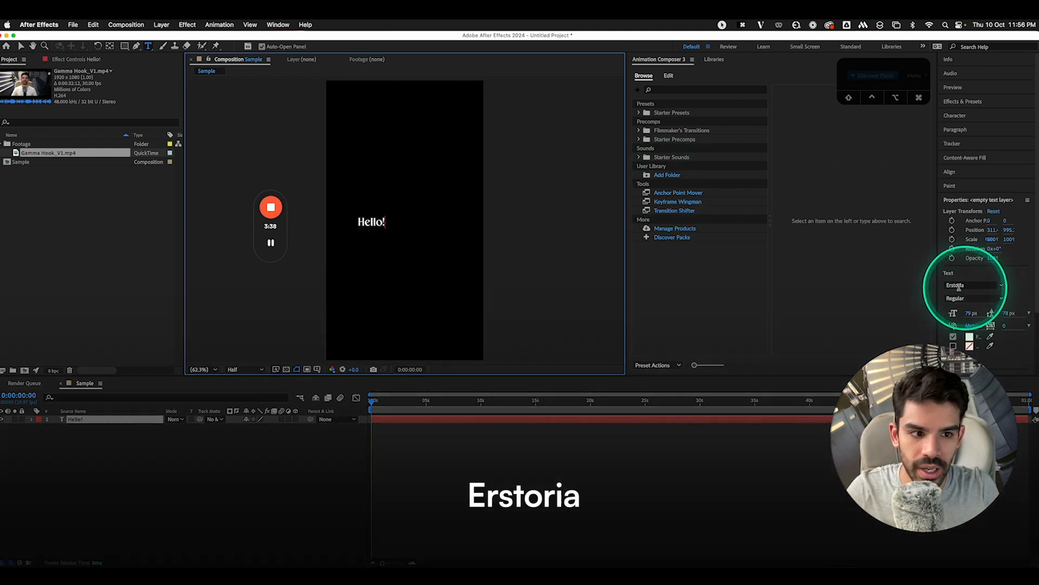
left_click(62, 471)
Scale the Hello! text layer up to 282%
left_click(89, 420)
key("s")
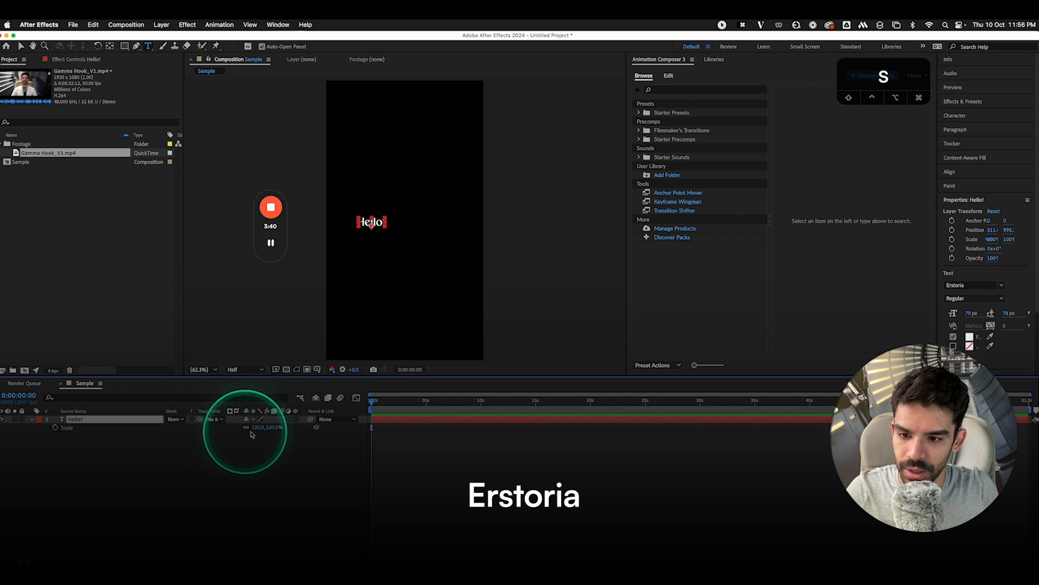
left_click_drag(267, 427, 343, 420)
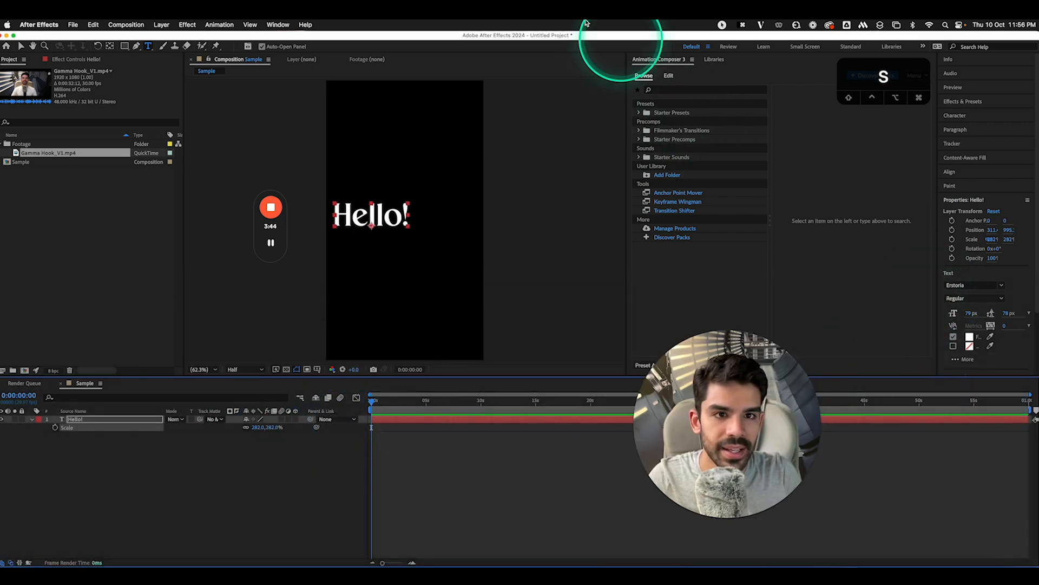
Close the Animation Composer and Libraries panels
left_click(692, 59)
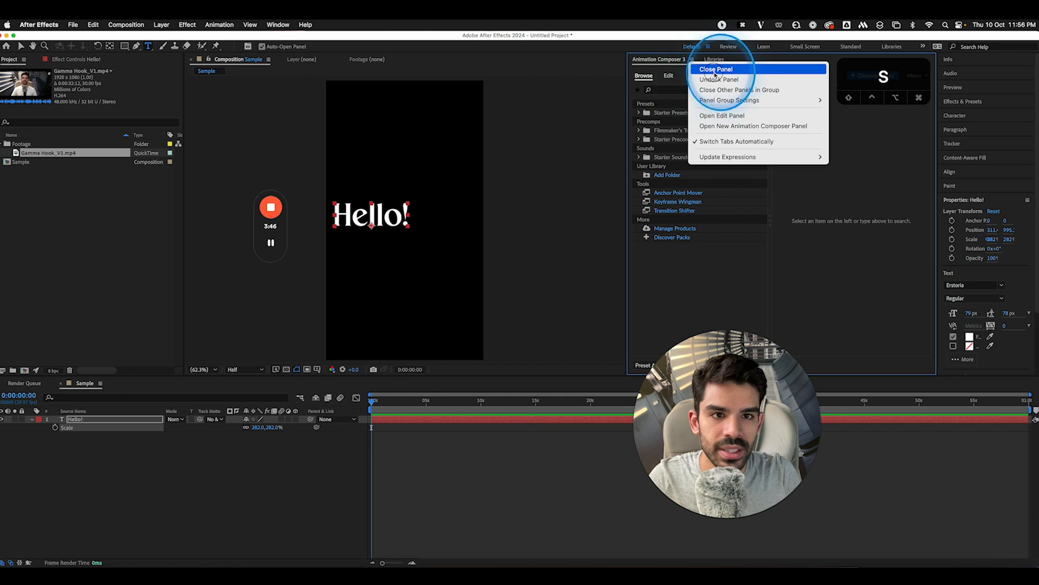
left_click(715, 70)
left_click(662, 59)
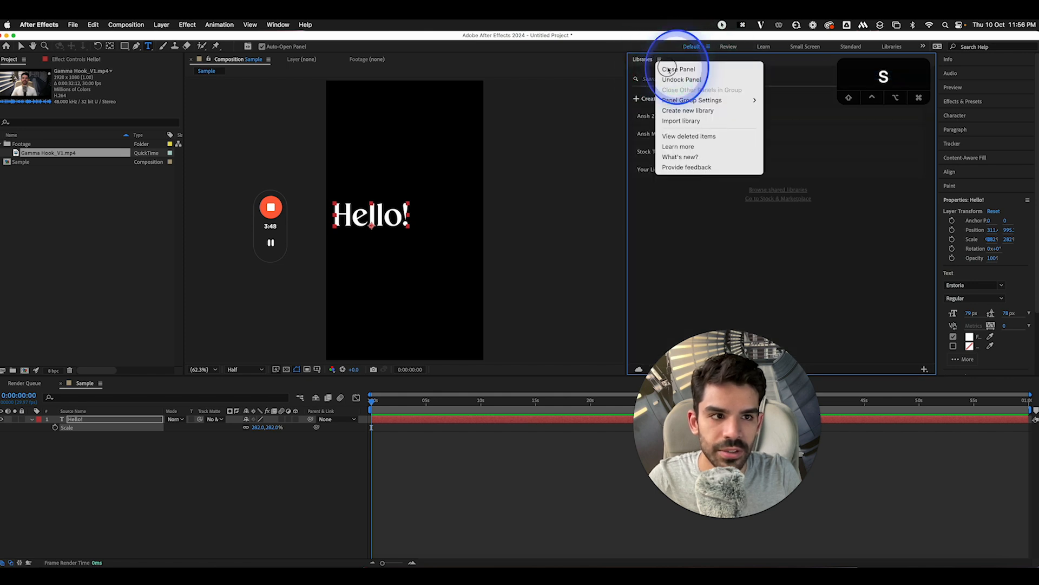
left_click(677, 70)
Centre the Hello! text horizontally and vertically in the comp with the Align panel
left_click_drag(941, 196, 826, 162)
left_click(842, 116)
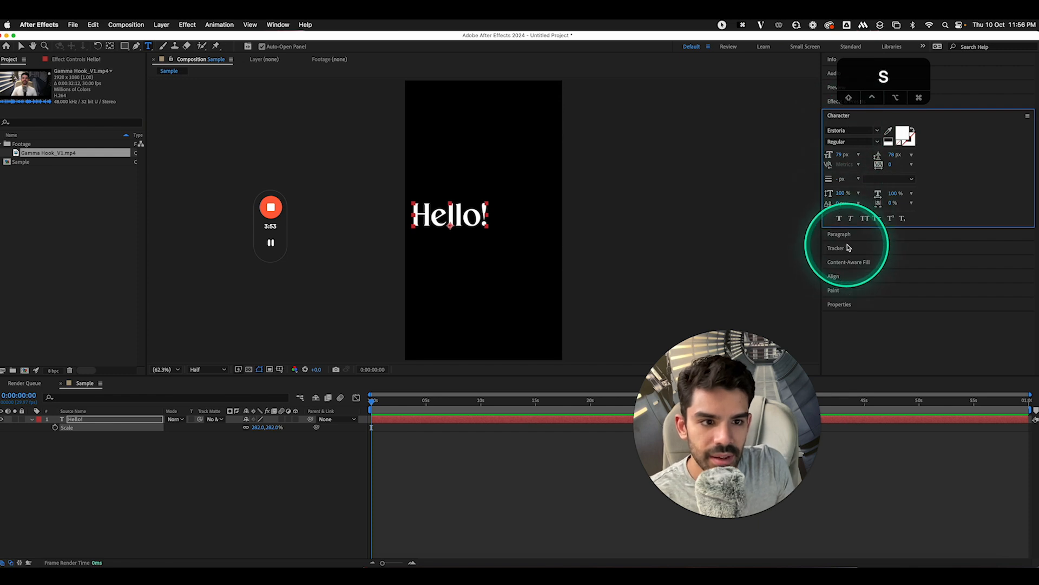
left_click(848, 237)
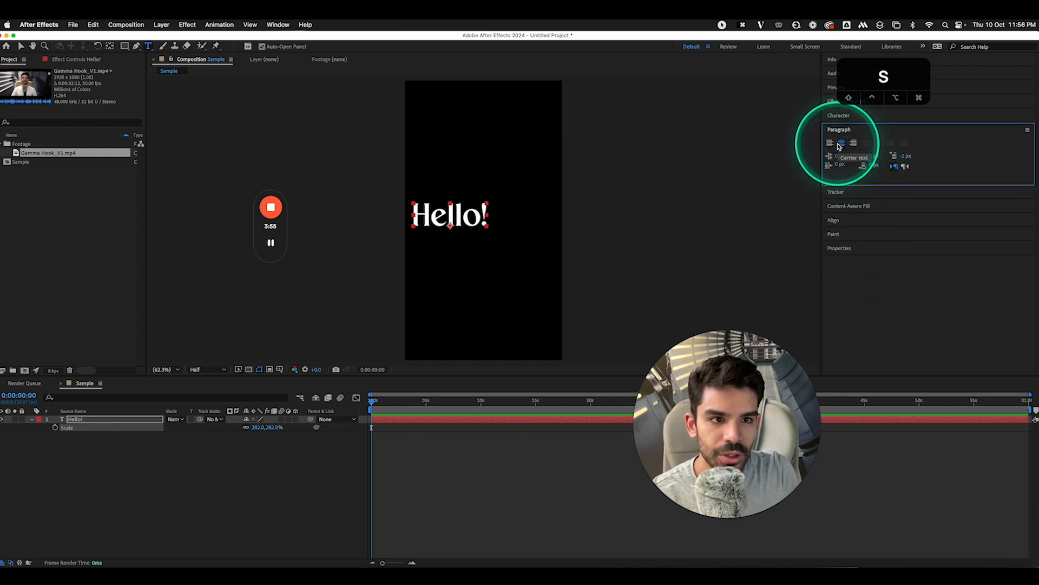
left_click_drag(866, 81, 731, 76)
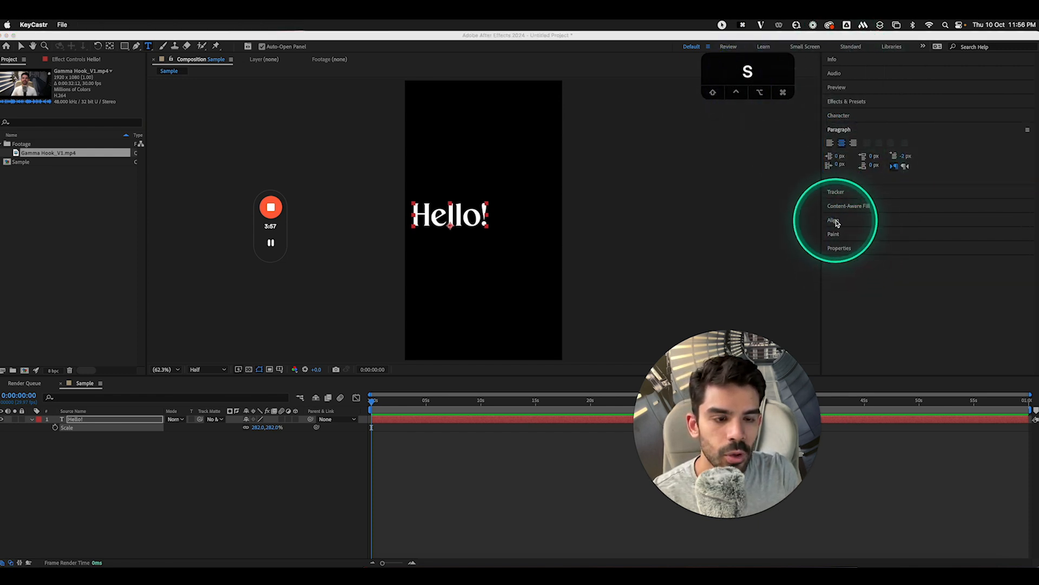
left_click(834, 220)
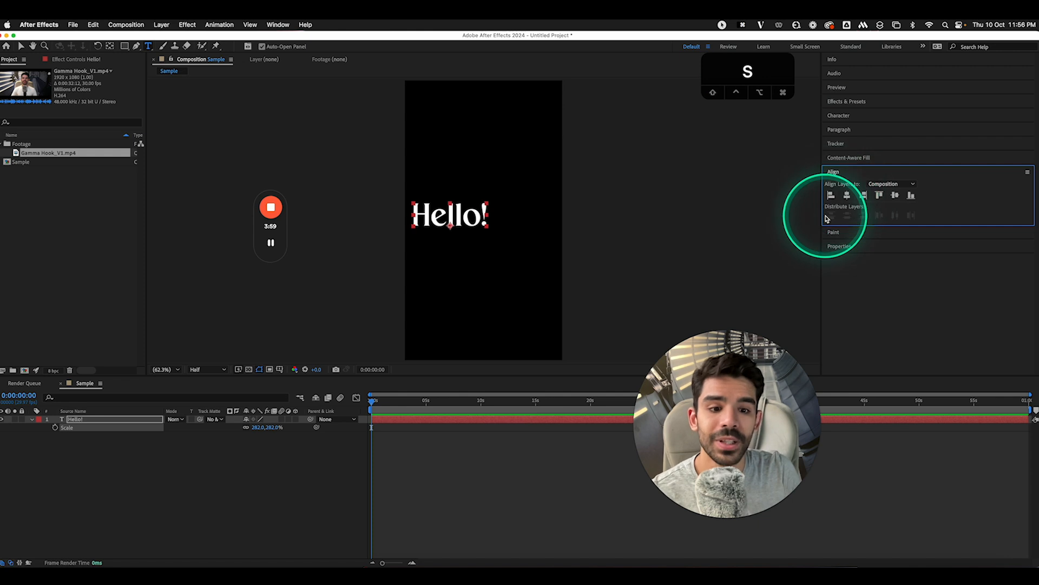
left_click(273, 24)
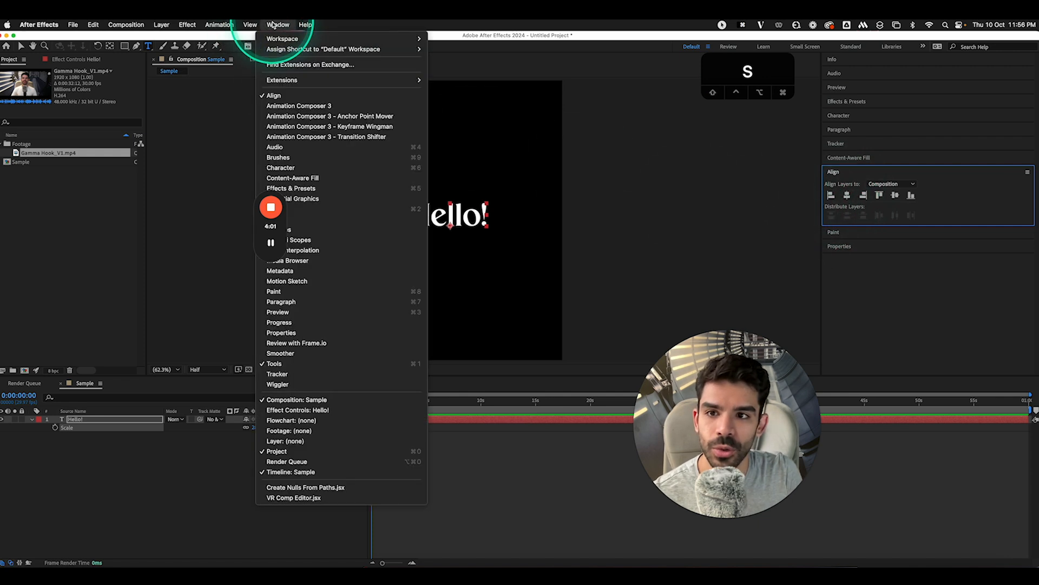
left_click_drag(260, 234, 168, 206)
left_click(277, 25)
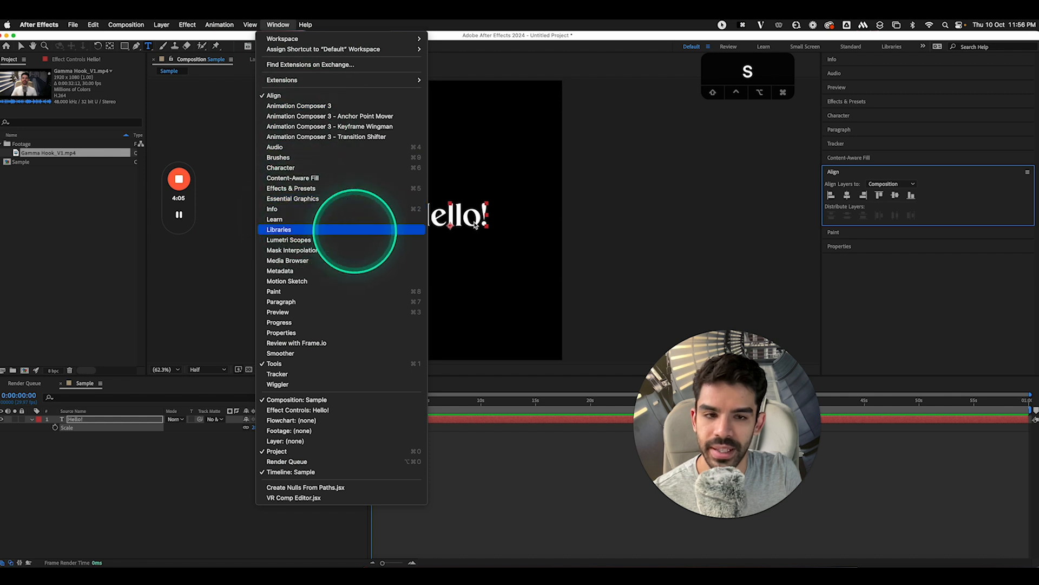
left_click(848, 195)
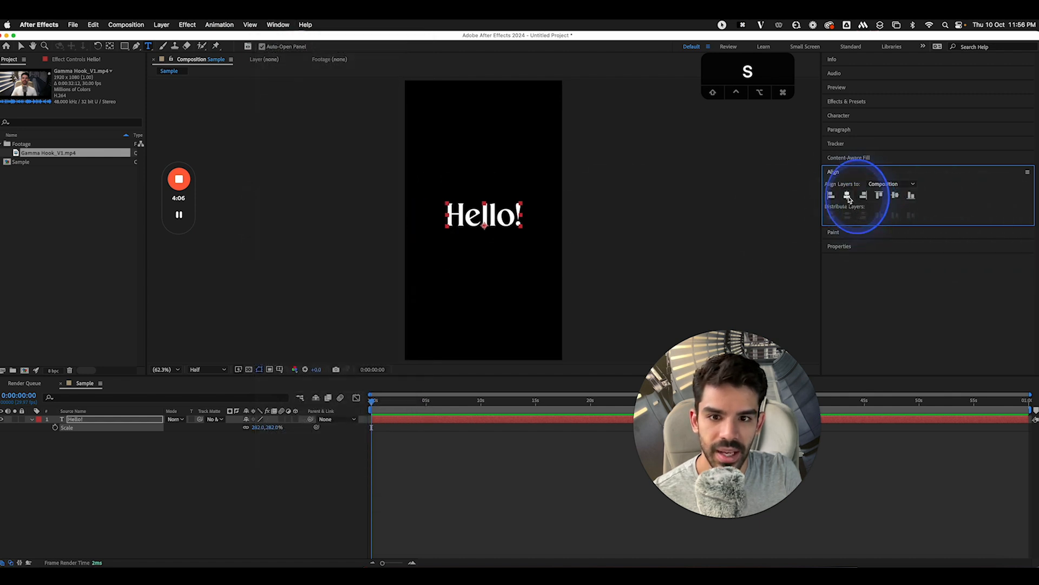
left_click(899, 195)
Keyframe the Hello! layer's opacity at 0% at the start of the comp
key("t")
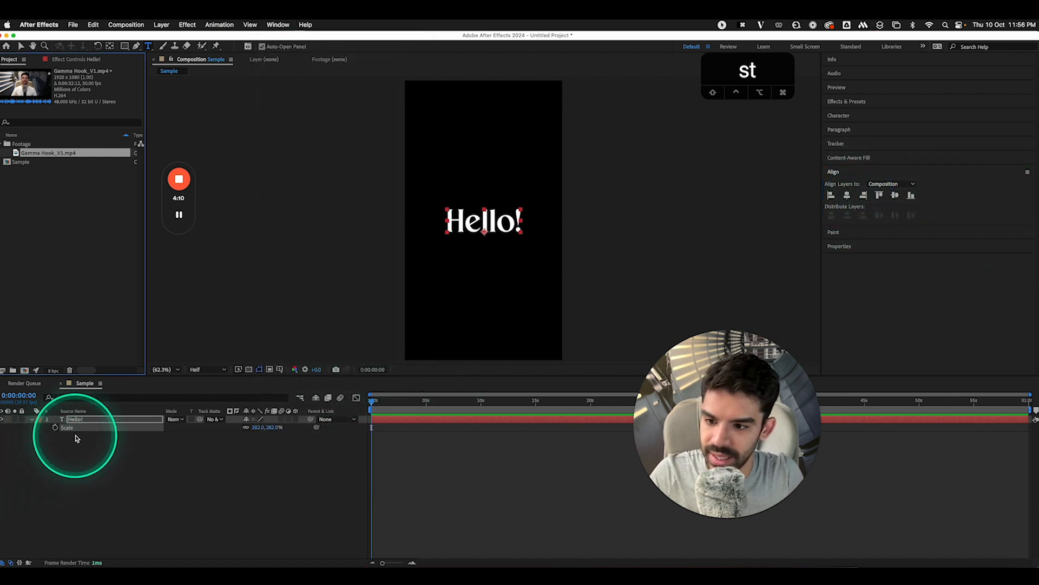
key("t")
left_click(89, 420)
key("t")
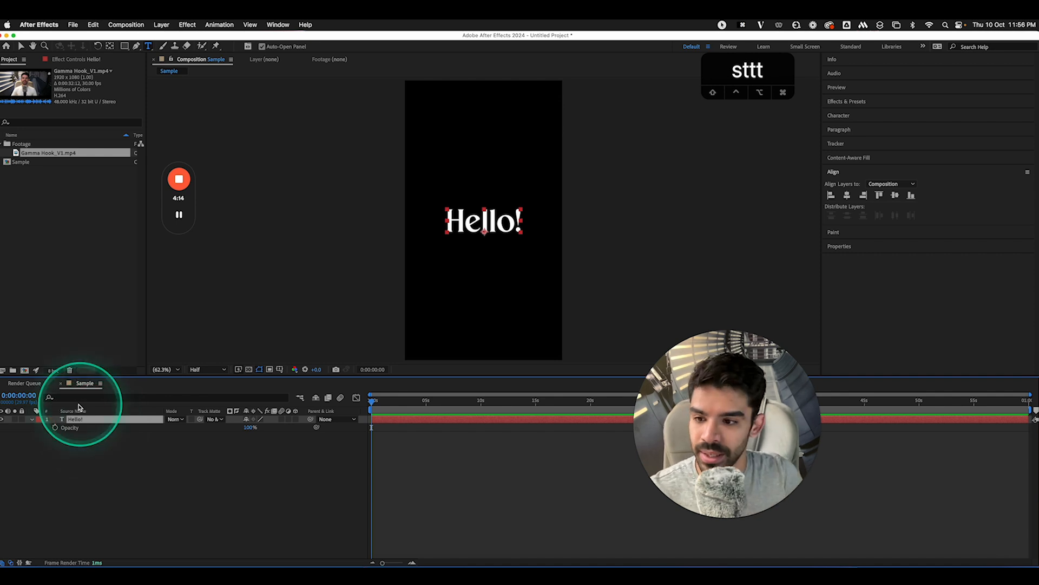
left_click(55, 428)
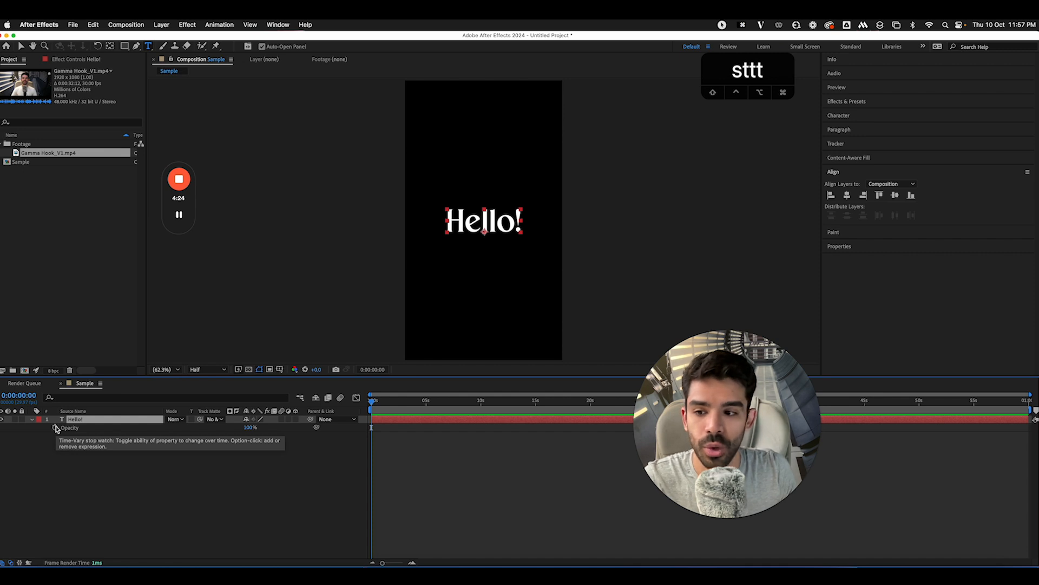
left_click(56, 429)
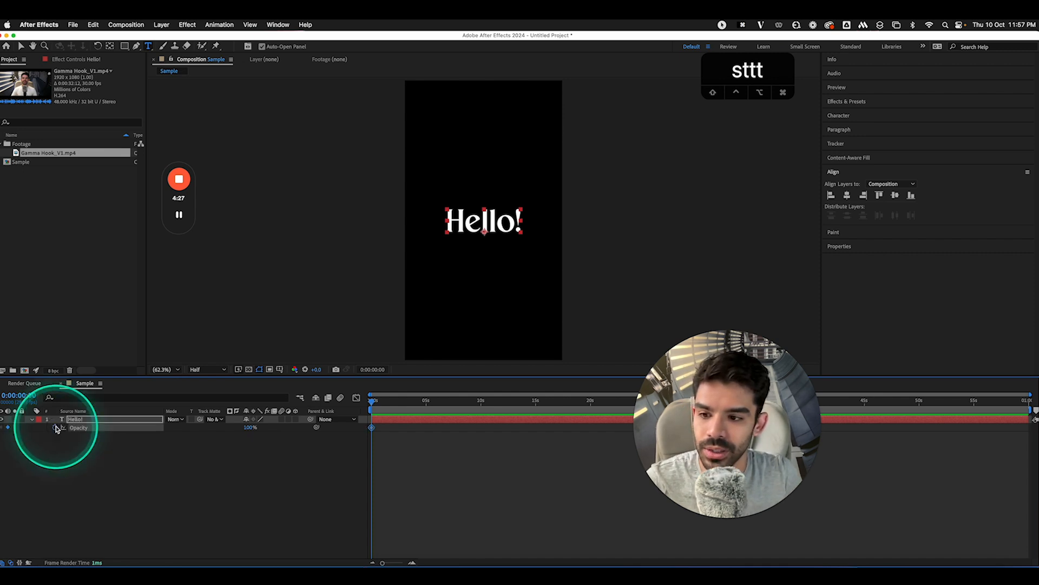
left_click_drag(250, 428, 111, 425)
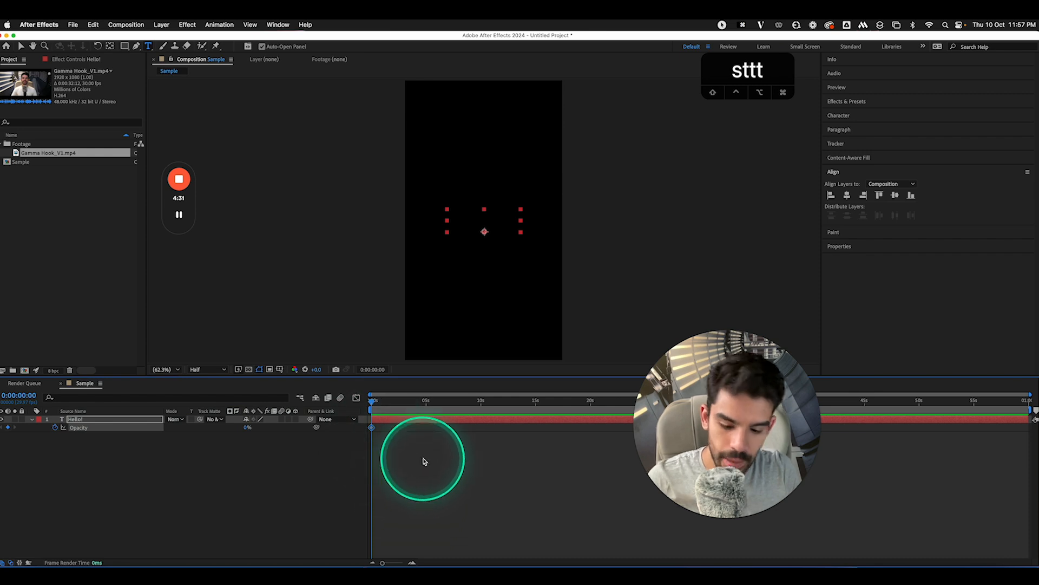
Raise Hello! opacity to 100% at 1 second, hold it at 3 seconds, and fade to 0% at 4 seconds
key("equal")
key("equal")
key("equal")
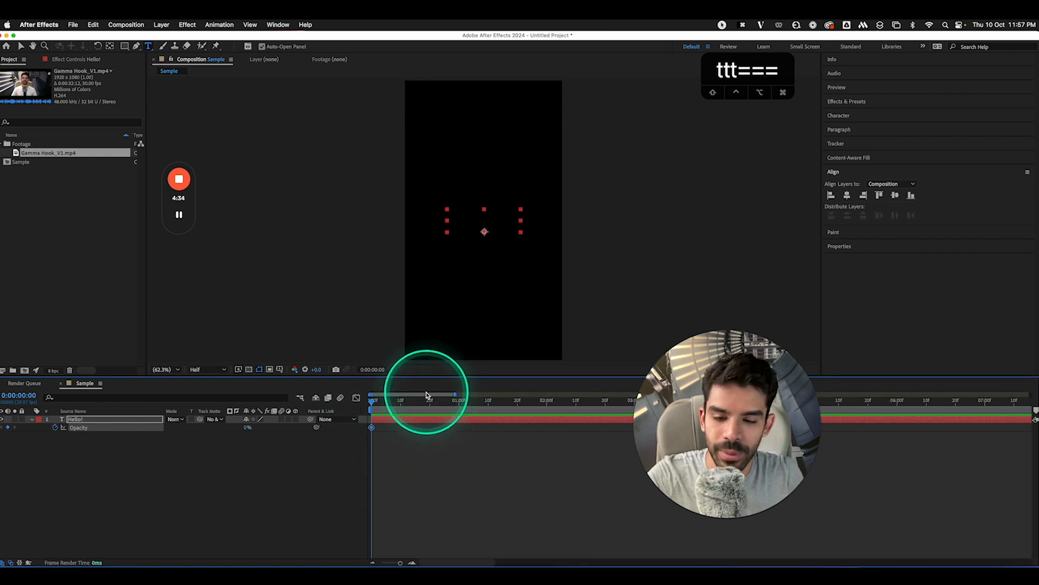
mouse_move(373, 403)
left_mouse_down()
mouse_move(392, 404)
mouse_move(360, 404)
left_mouse_up()
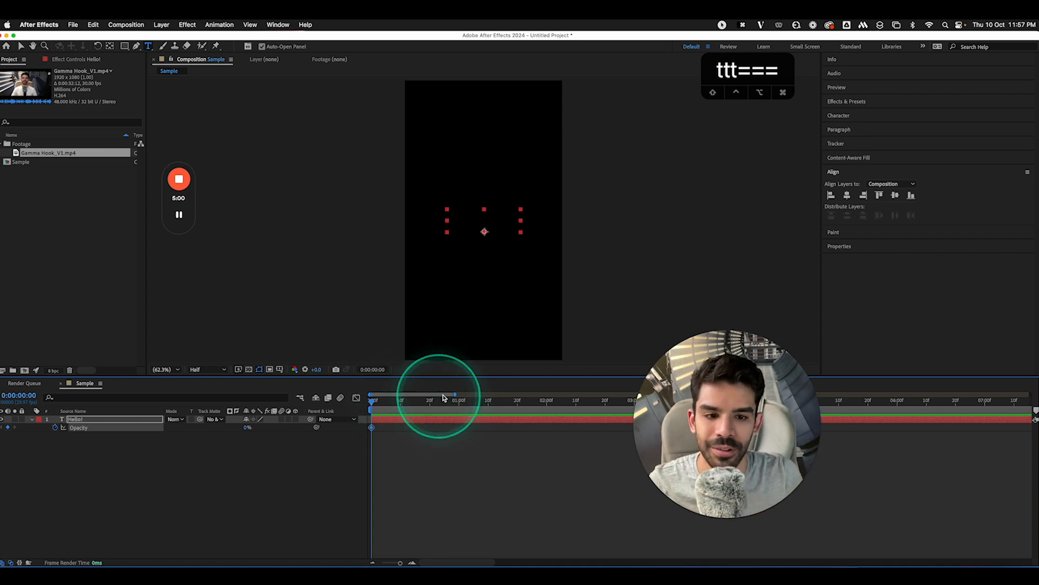
mouse_move(444, 398)
left_mouse_down()
mouse_move(420, 425)
mouse_move(447, 413)
left_mouse_up()
left_click_drag(246, 428, 363, 435)
left_click(439, 413)
left_click(647, 416)
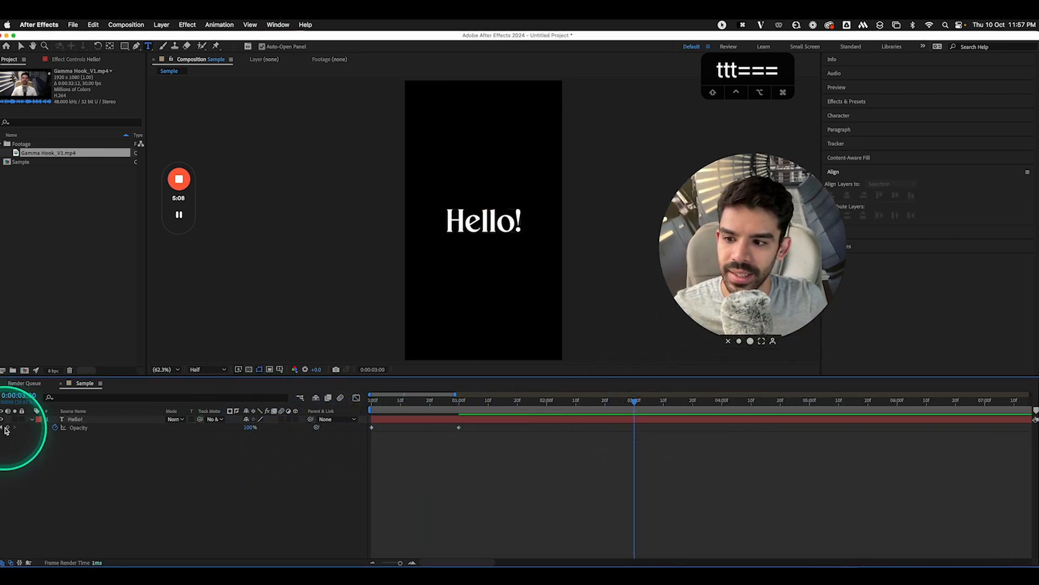
left_click(9, 428)
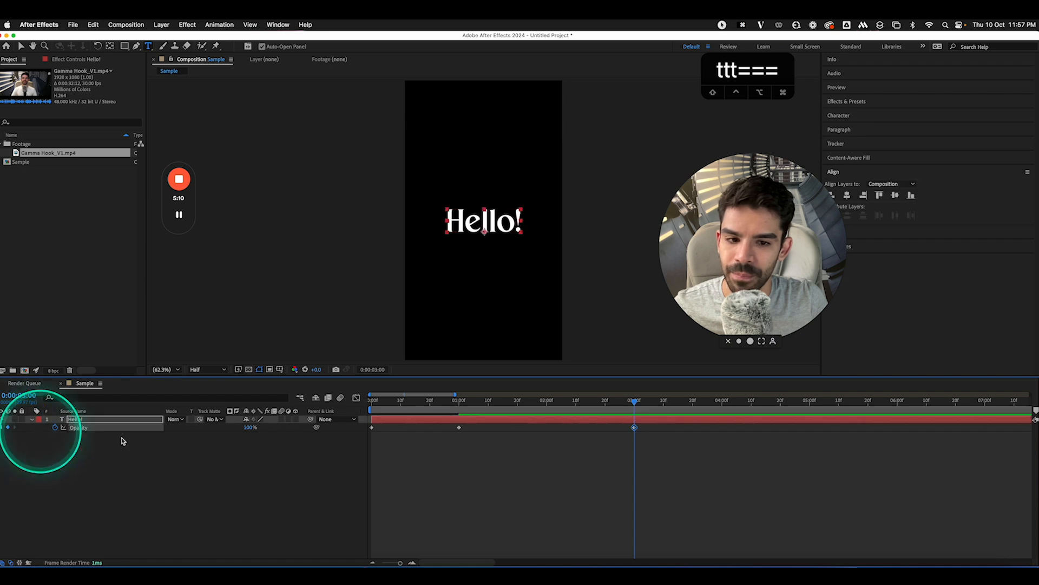
mouse_move(462, 407)
left_mouse_down()
mouse_move(344, 401)
mouse_move(463, 416)
left_mouse_up()
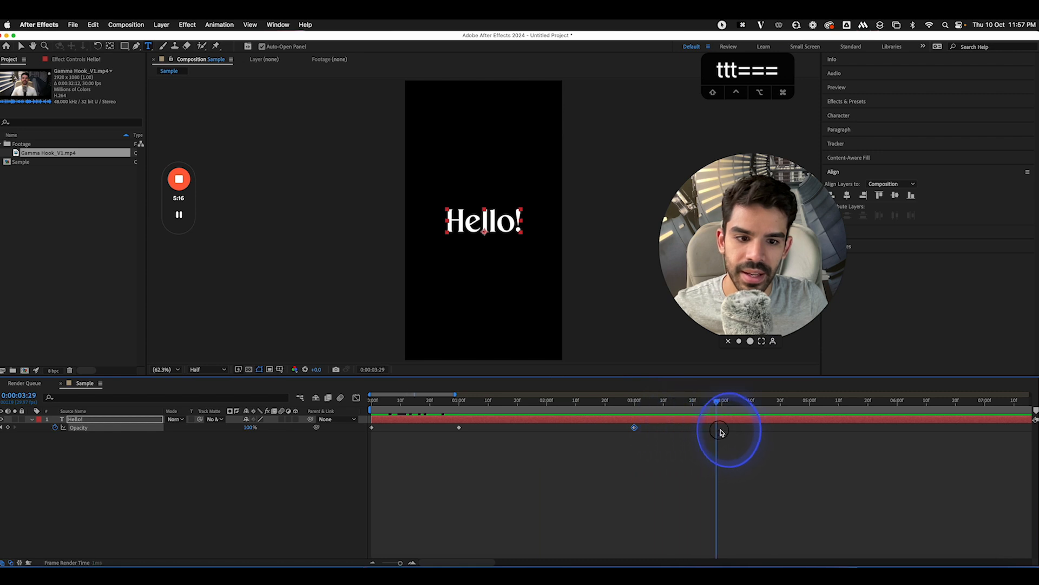
left_click_drag(721, 432, 722, 432)
left_click_drag(250, 431, 67, 425)
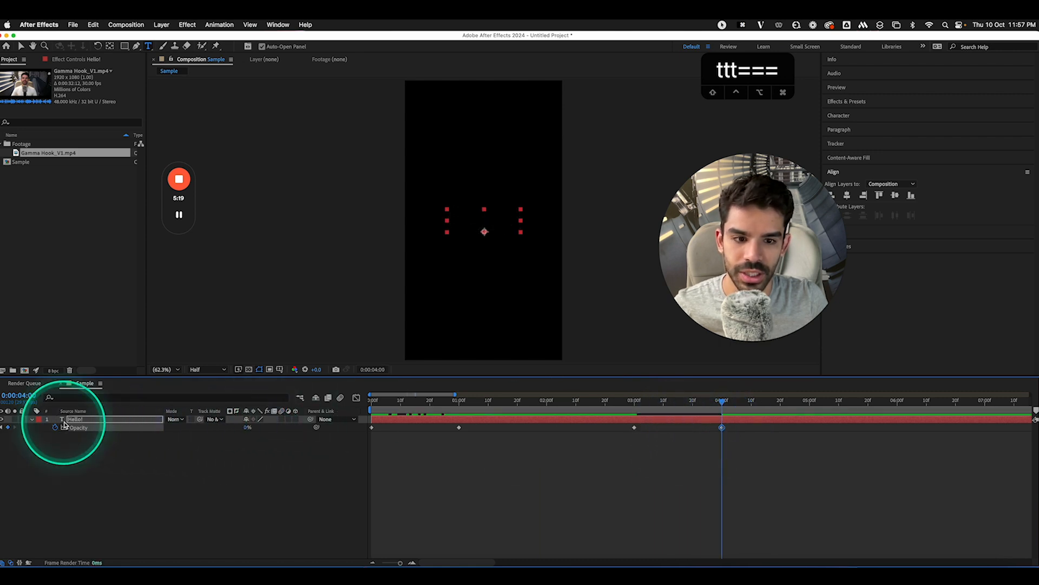
Split the Hello! layer at 4 seconds and delete the leftover part
left_click(93, 24)
left_click(135, 163)
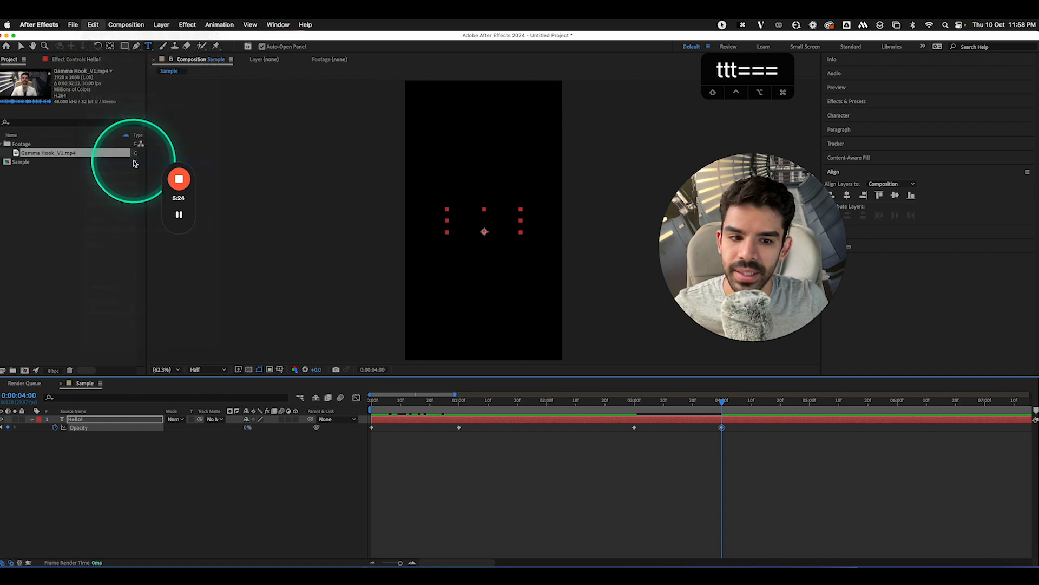
key("BackSpace")
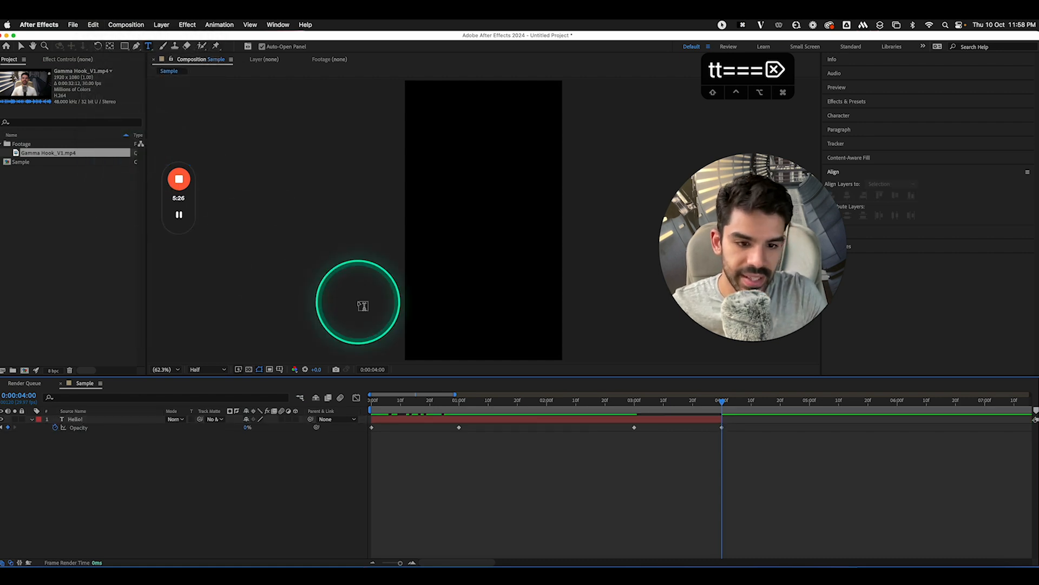
left_click_drag(729, 405, 756, 422)
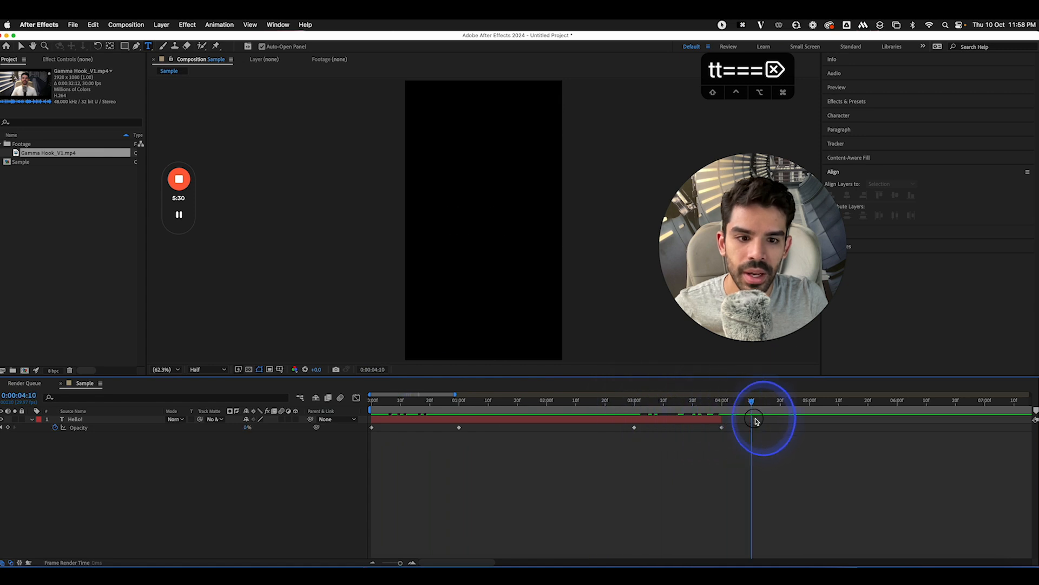
Add Gamma Hook_V1.mp4 to the comp, starting right after the text ends at 4 s
left_click_drag(57, 154, 133, 418)
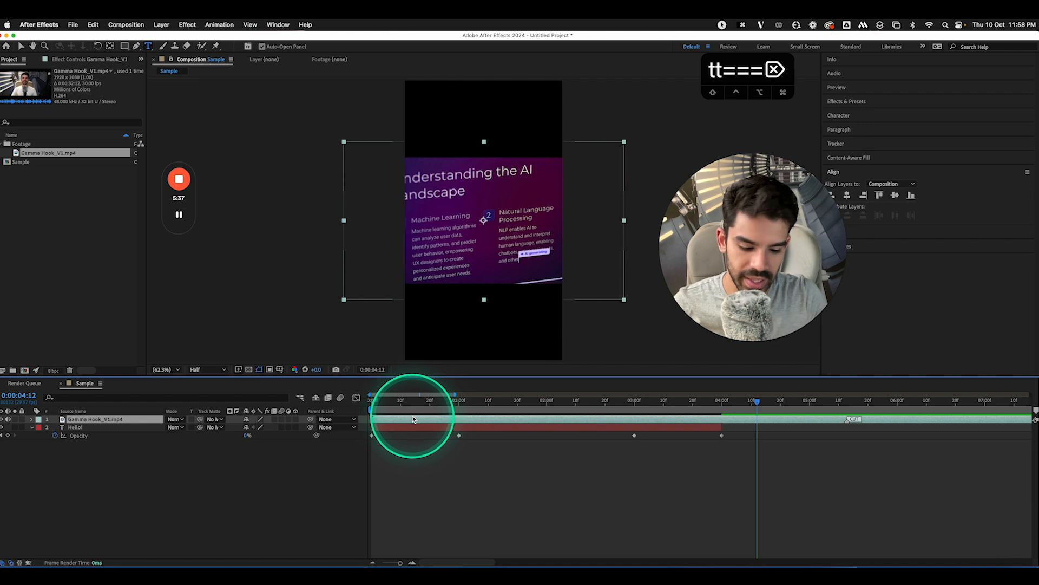
left_click_drag(412, 418, 779, 420)
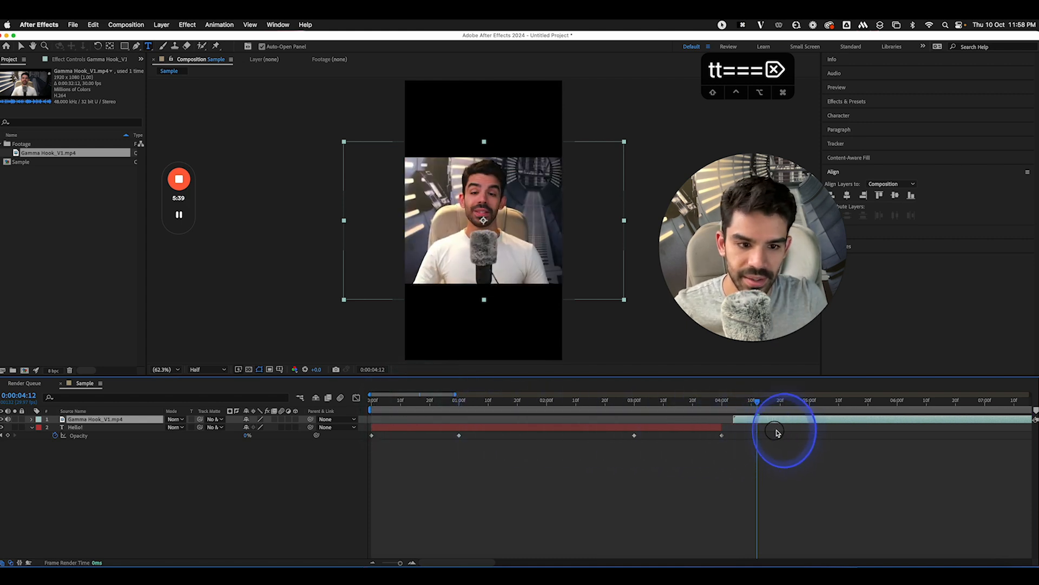
left_click_drag(125, 46, 157, 56)
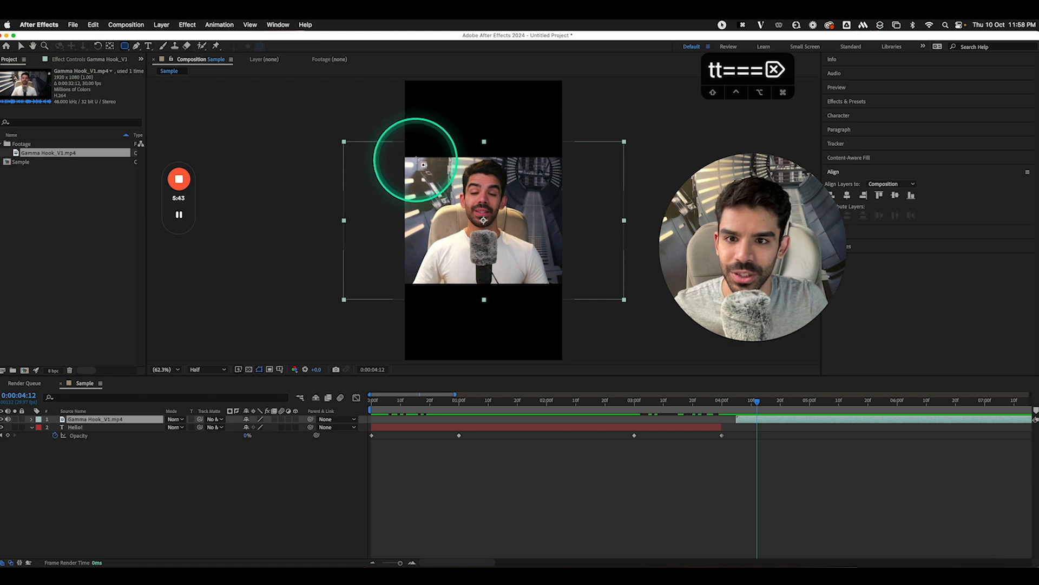
Draw a trial mask on the footage, then delete it
left_click_drag(417, 161, 556, 285)
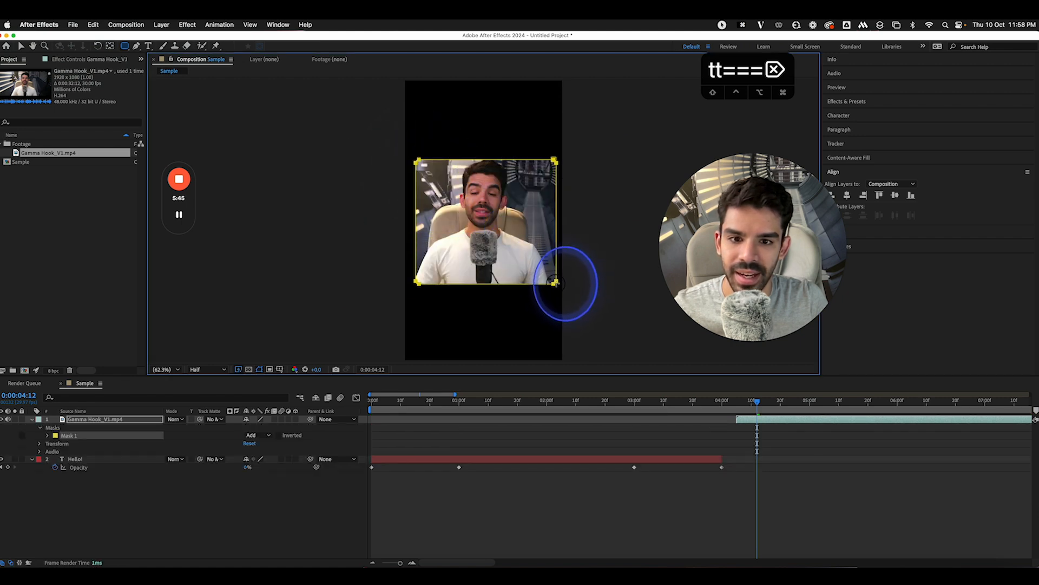
left_click(847, 196)
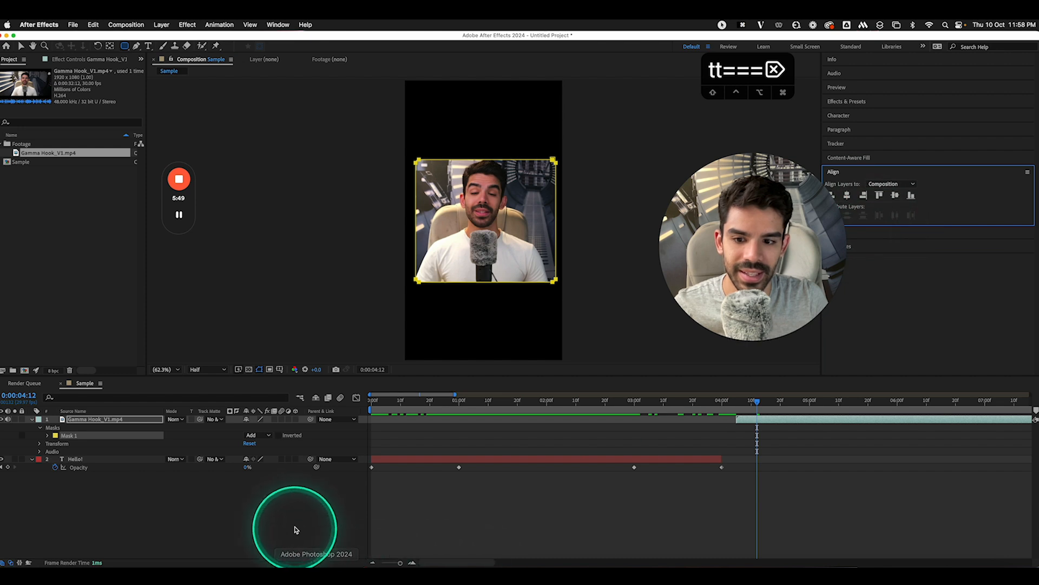
left_click(294, 507)
left_click(67, 435)
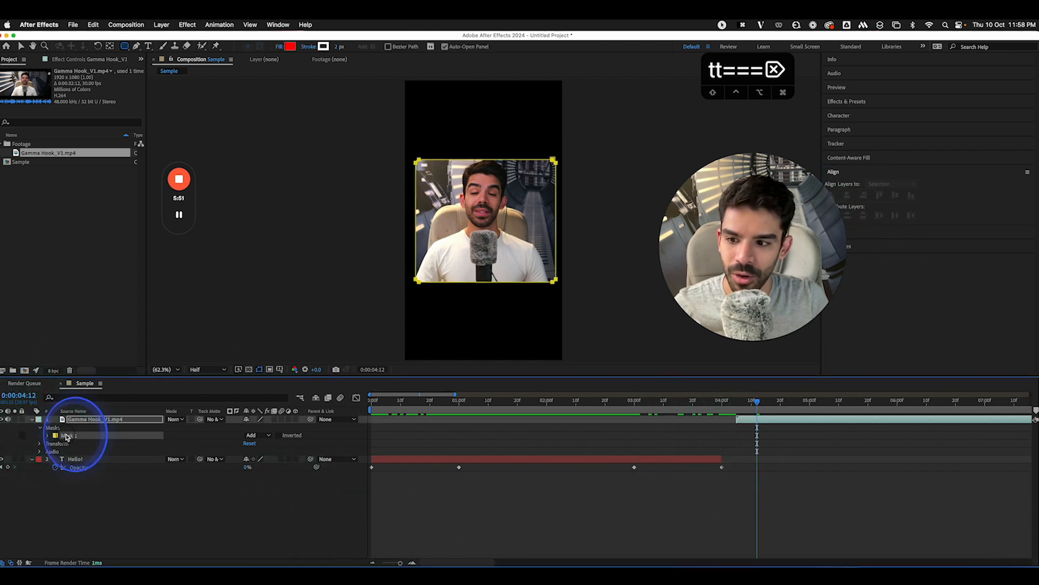
key("BackSpace")
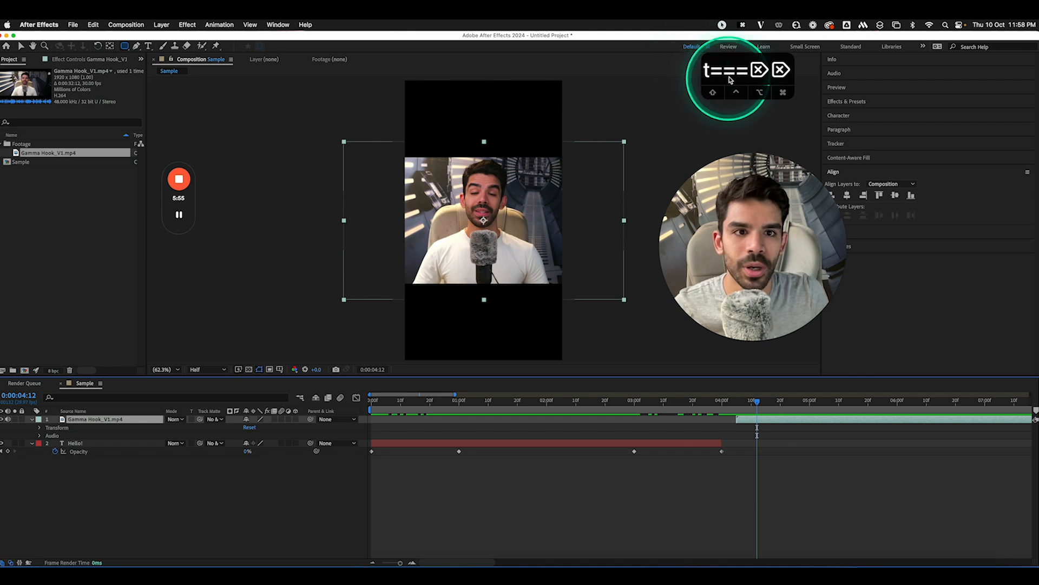
Scale the Gamma Hook footage to 139% and draw a rounded-rectangle mask over it
key("s")
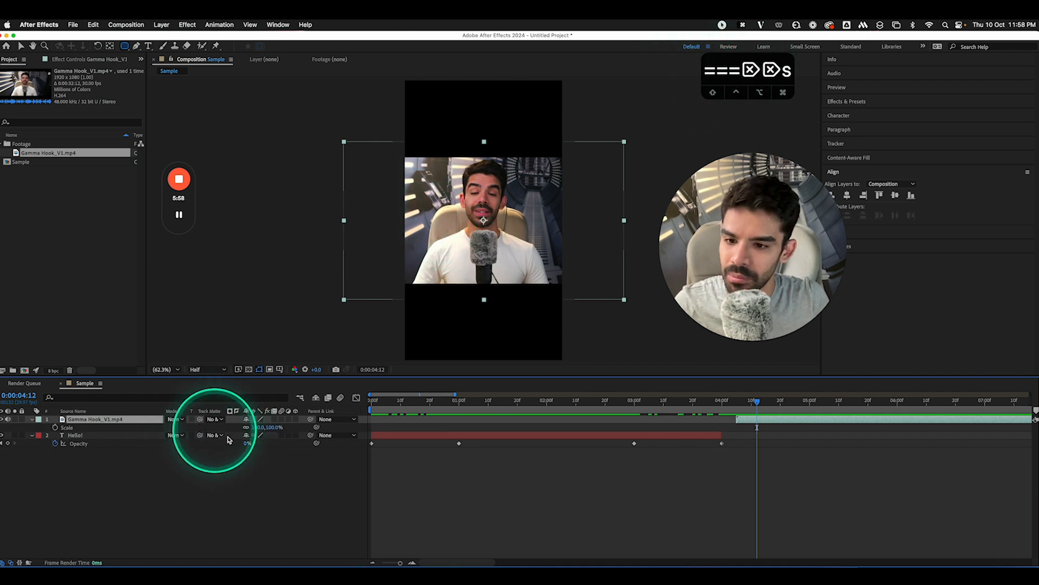
left_click_drag(257, 427, 275, 426)
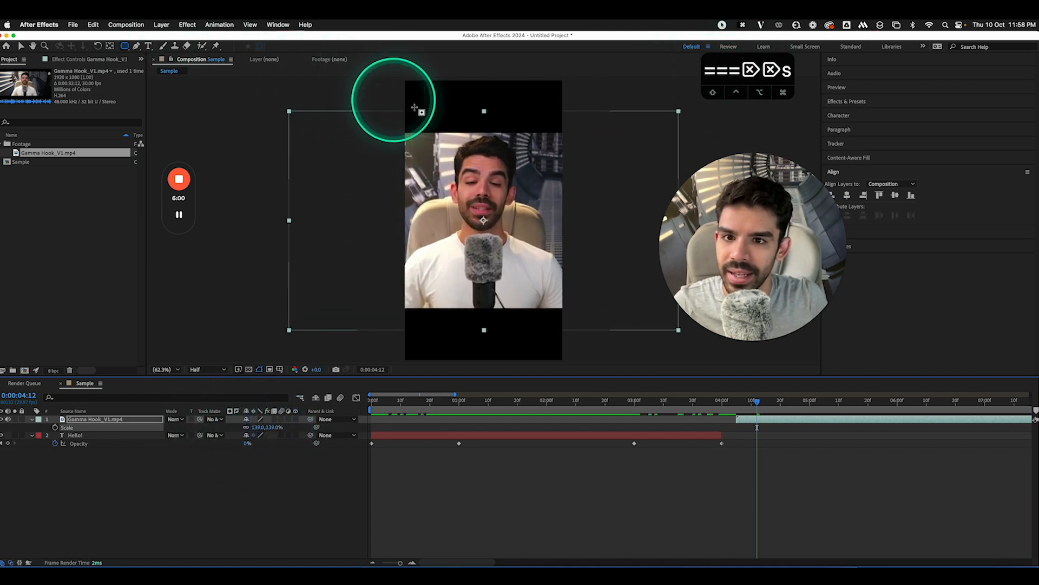
left_click_drag(411, 135, 554, 304)
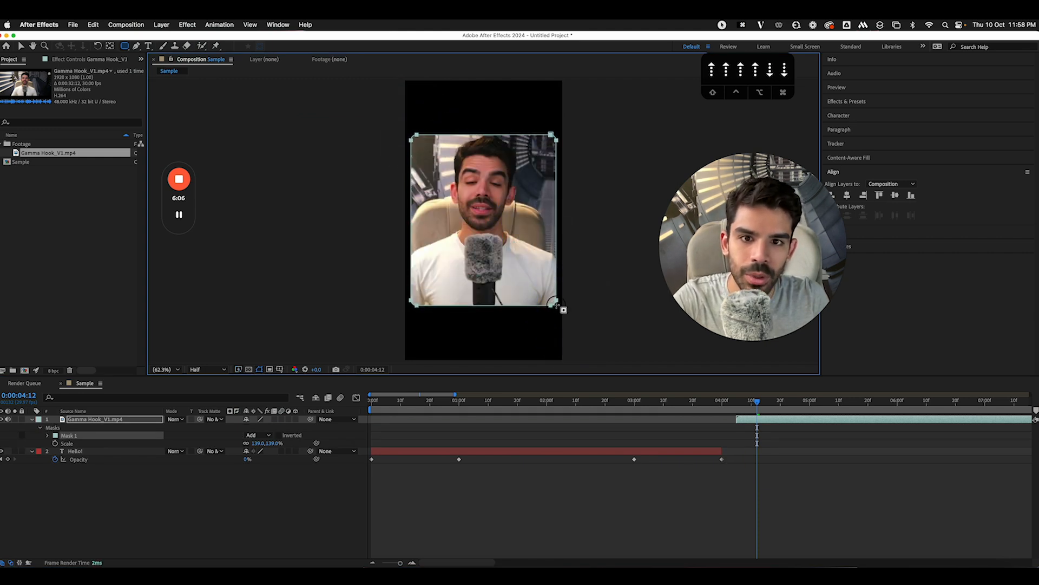
Centre the masked footage horizontally and vertically in the comp
left_click(843, 199)
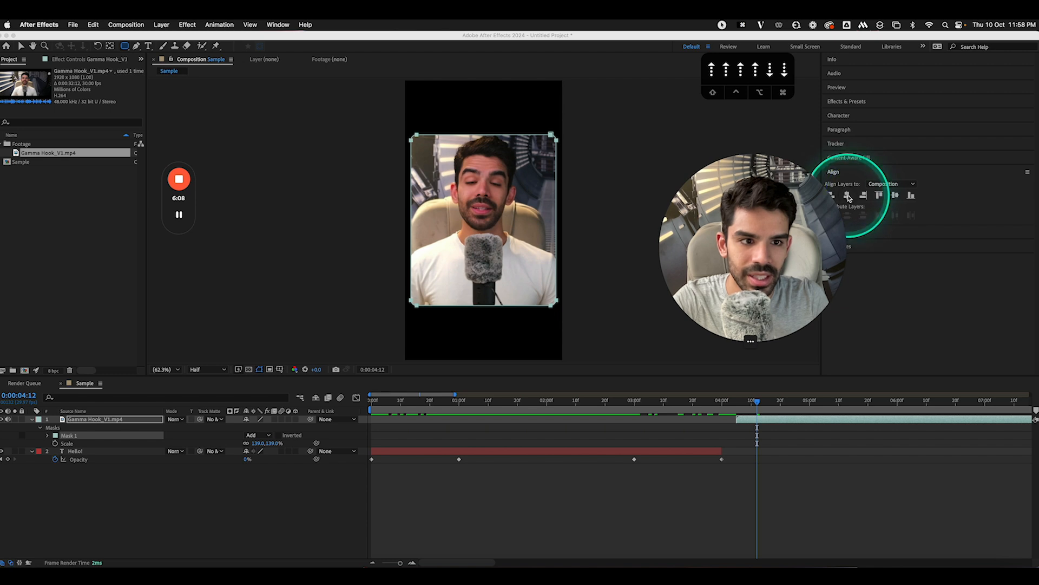
left_click(761, 442)
left_click(847, 194)
left_click(895, 198)
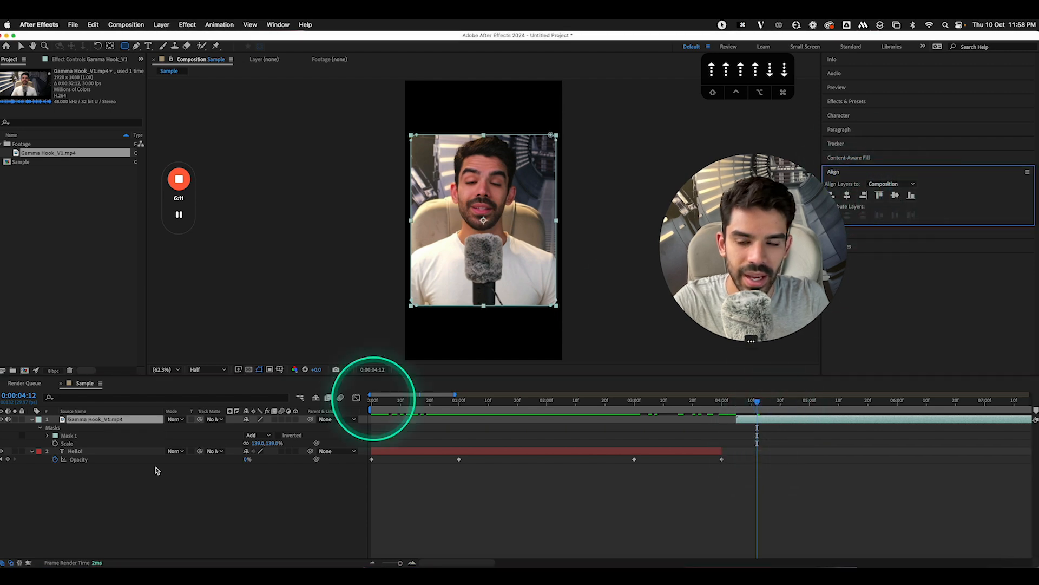
left_click(86, 495)
left_click(131, 422)
left_click(856, 196)
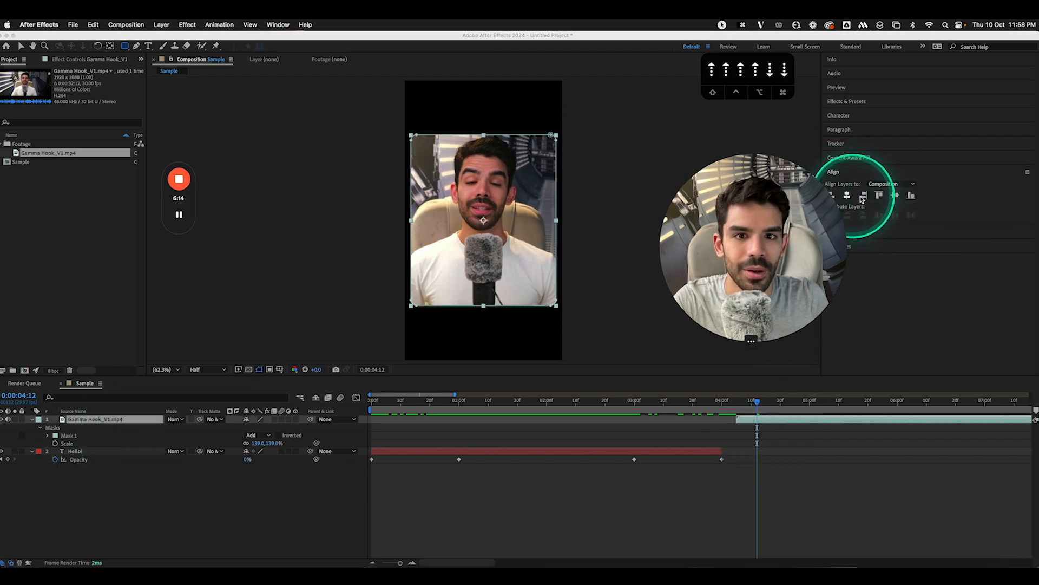
left_click(895, 196)
Preview where the video begins and select the Gamma Hook layer
left_click(137, 528)
left_click(352, 486)
left_click(736, 407)
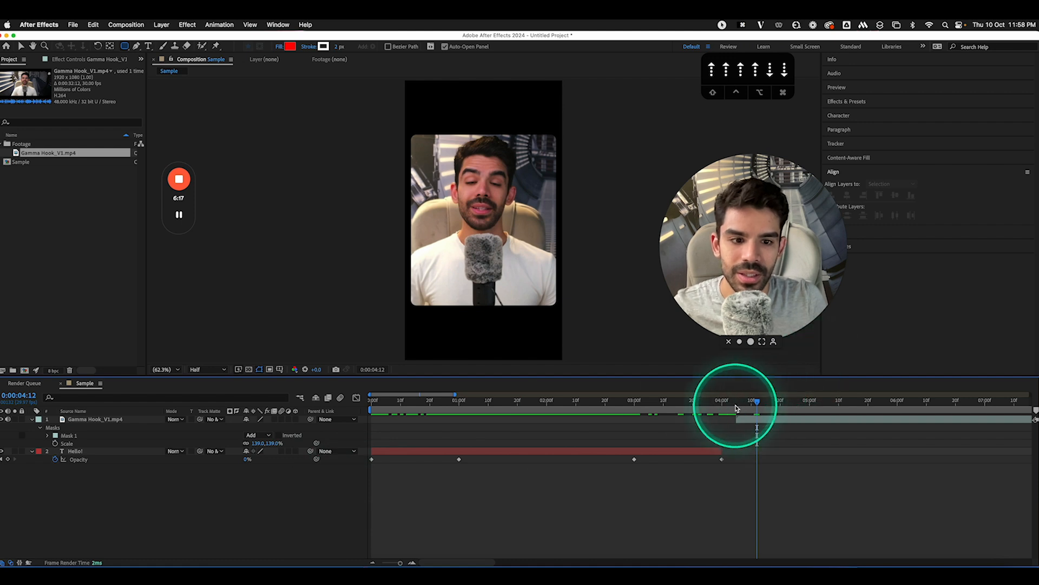
left_click_drag(736, 408, 801, 408)
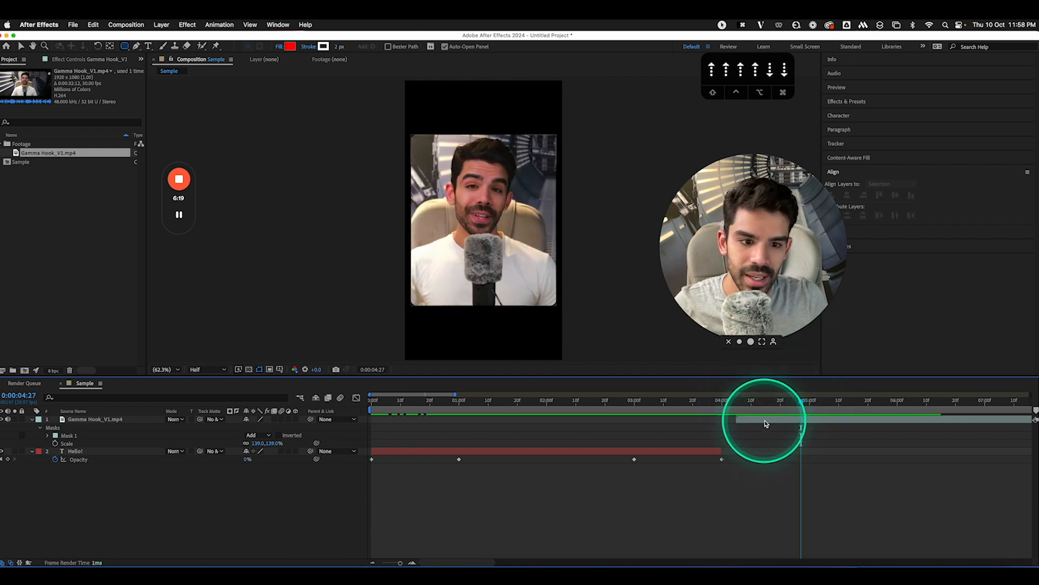
left_click(765, 423)
Keyframe the footage's opacity from 0% at its first frame to 100% at 4:20
key("i")
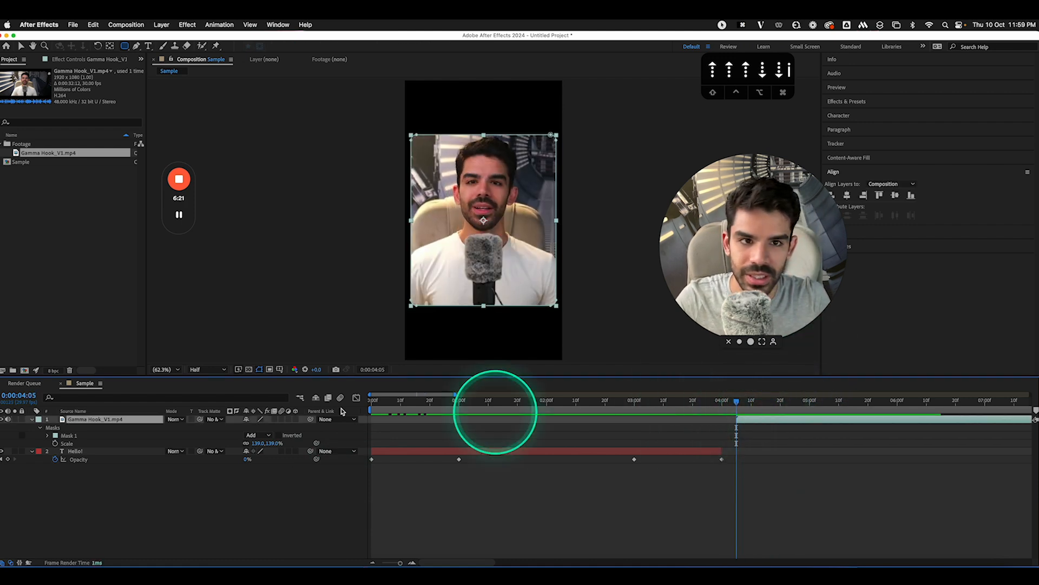
key("t")
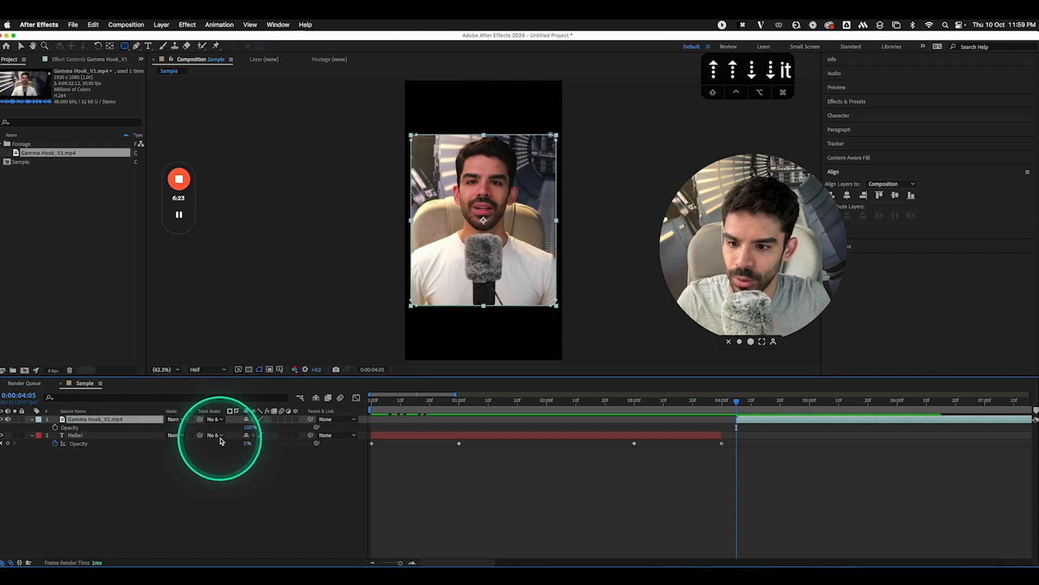
left_click(55, 427)
left_click_drag(250, 427, 139, 419)
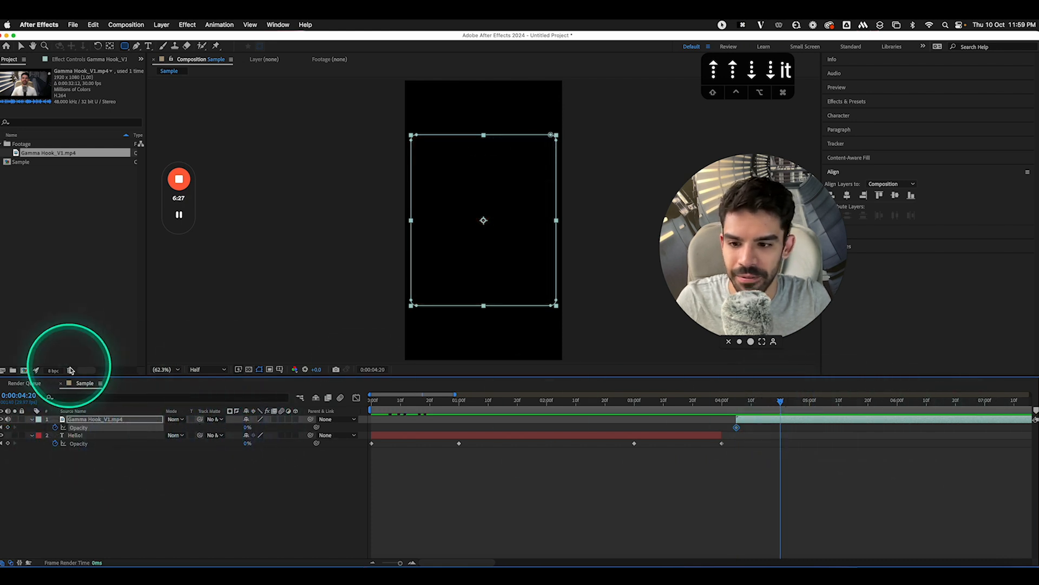
left_click_drag(247, 428, 338, 426)
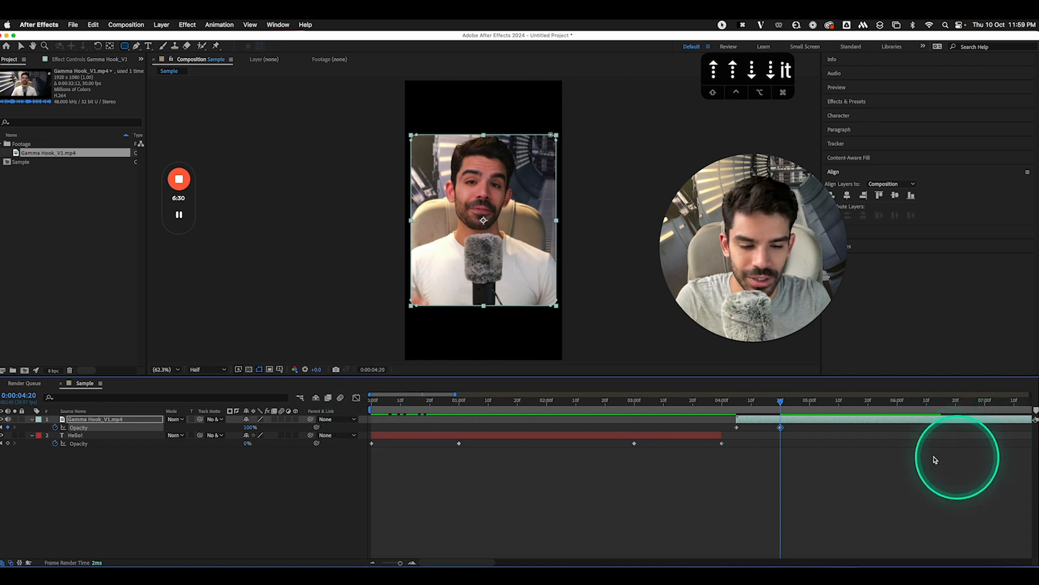
left_click_drag(717, 403, 987, 421)
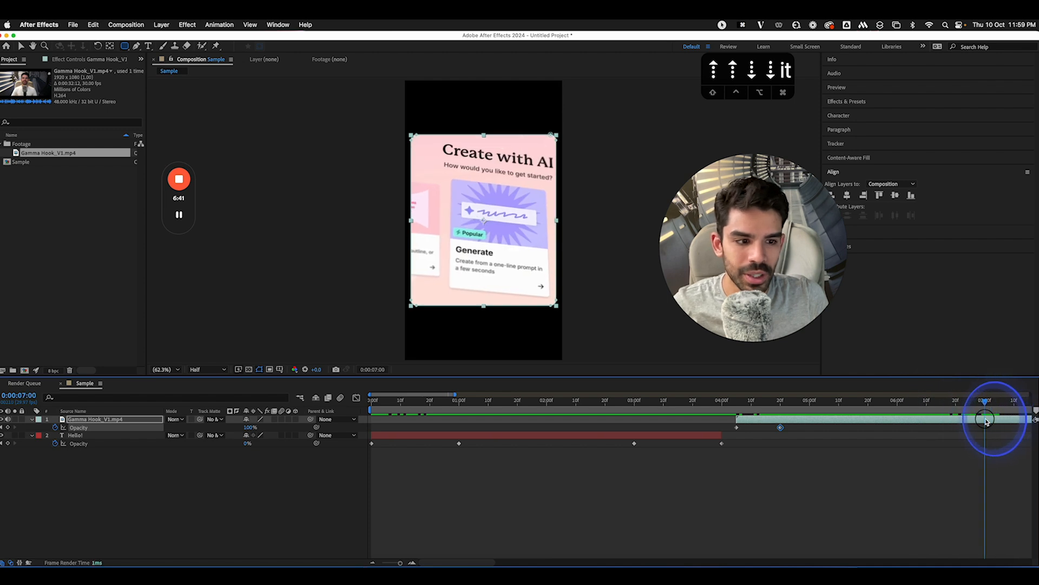
Split the footage at 7 seconds, delete the later part, and end the work area at 7:20
left_click(93, 24)
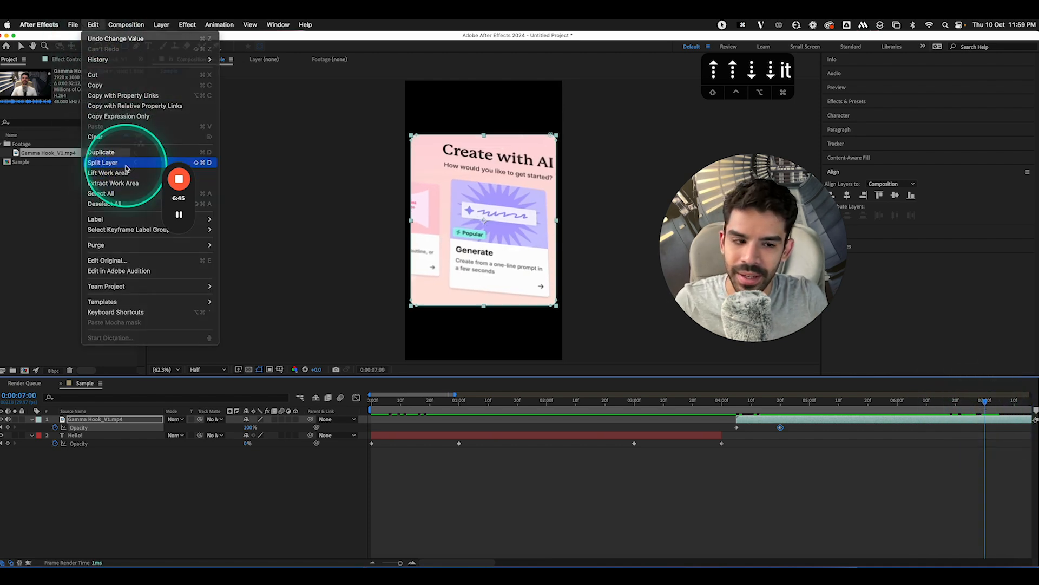
left_click(126, 163)
key("Delete")
left_click(813, 263)
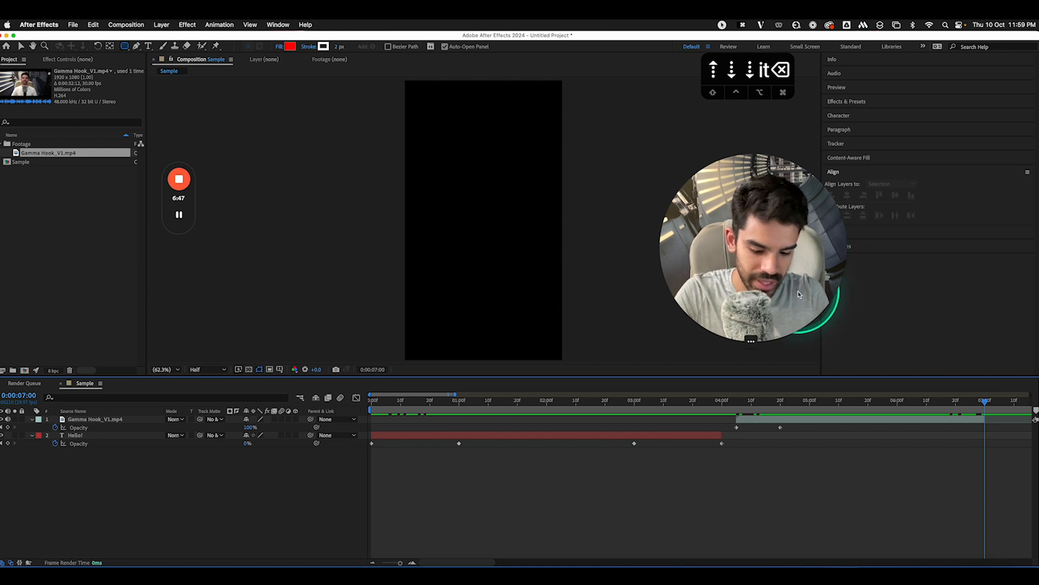
key("minus")
key("minus")
key("minus")
key("minus")
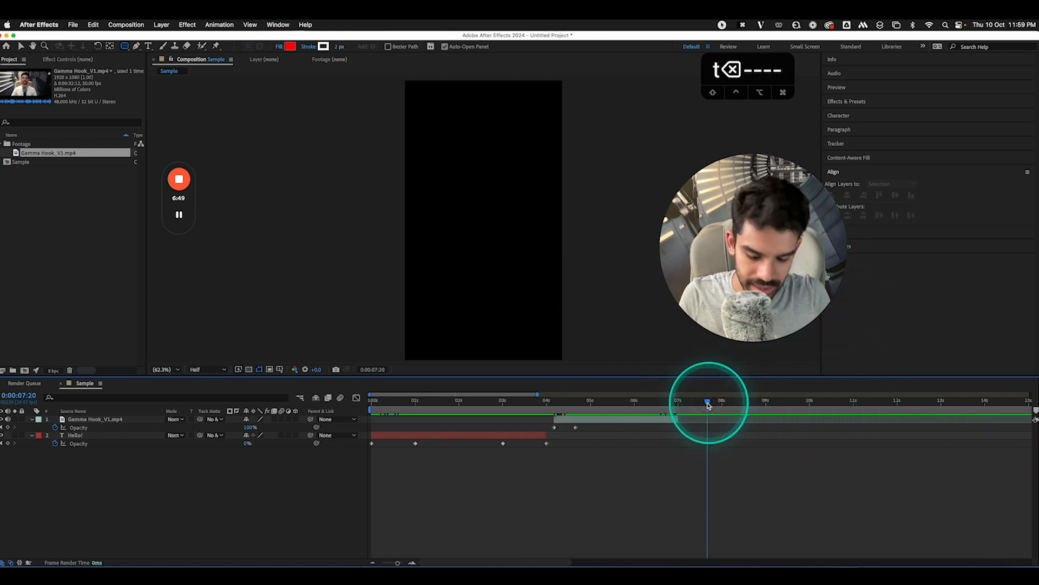
key("n")
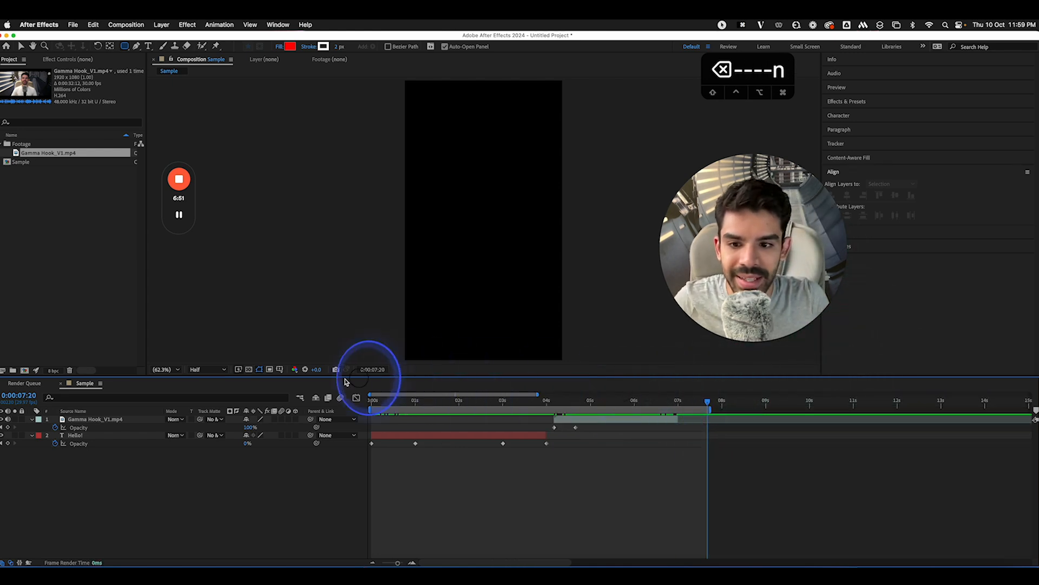
left_click_drag(382, 401, 659, 425)
Fade the Gamma Hook footage to 0% opacity at its end and preview from the start
left_click(661, 420)
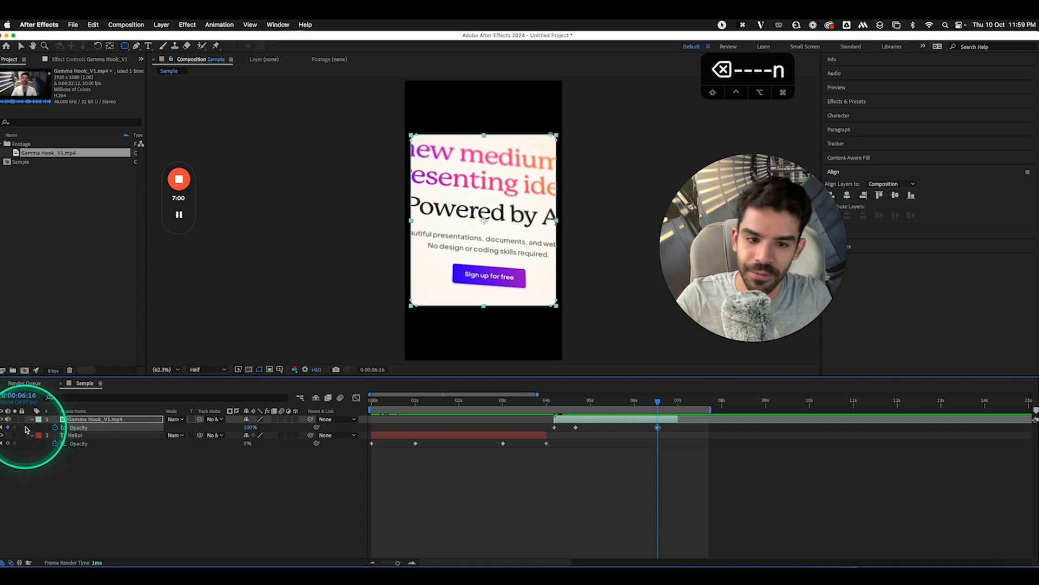
key("o")
left_click_drag(249, 427, 145, 422)
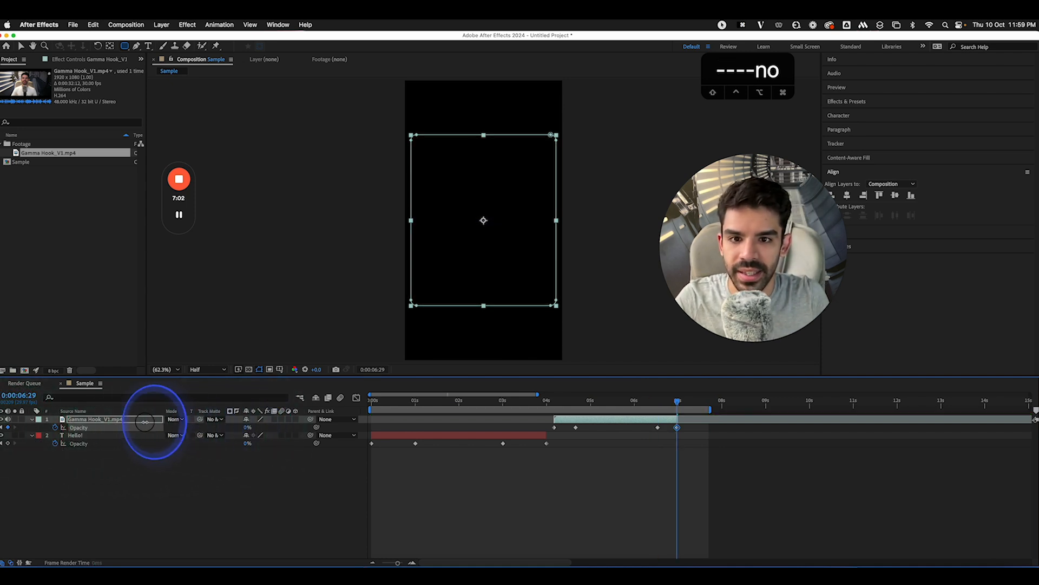
left_click_drag(379, 400, 355, 406)
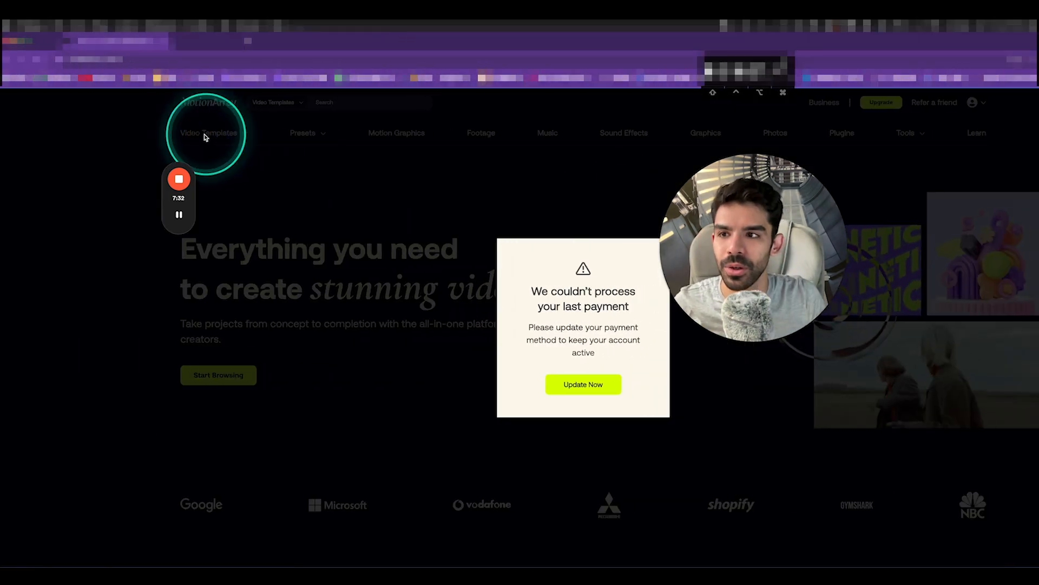
Dismiss the payment reminder and browse Motion Array's After Effects video templates
left_click(1, 171)
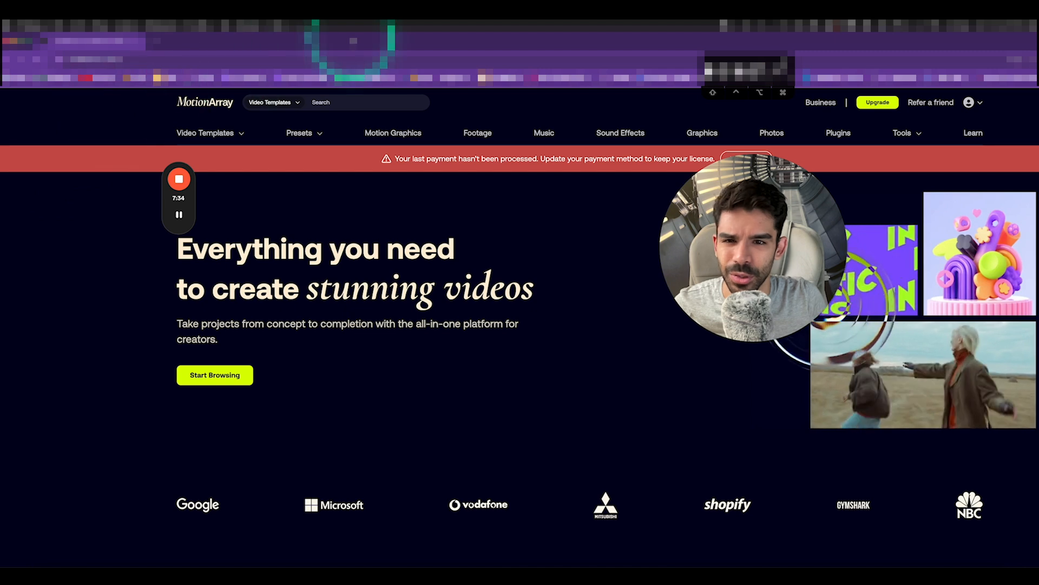
left_click_drag(351, 41, 391, 43)
left_click_drag(38, 47, 167, 47)
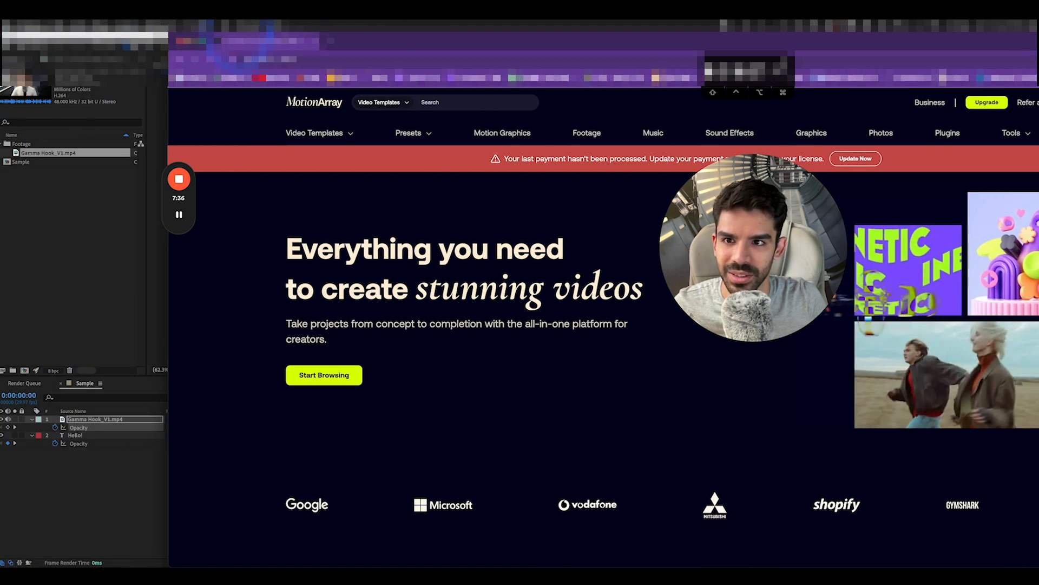
left_click_drag(367, 42, 195, 40)
left_click(142, 132)
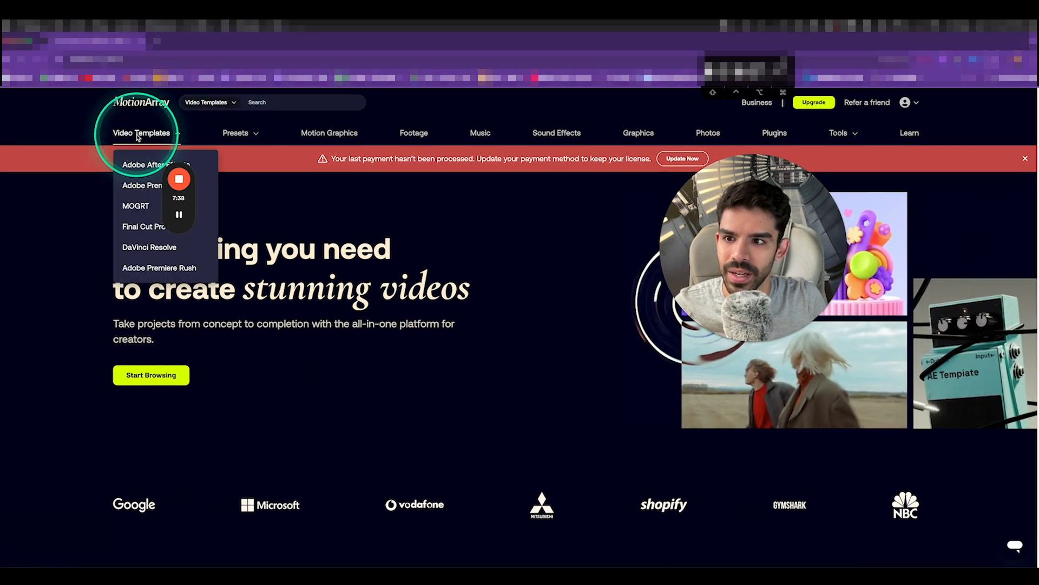
left_click(138, 163)
Open the Between Dimensions template page and play its preview
left_click_drag(91, 198, 35, 202)
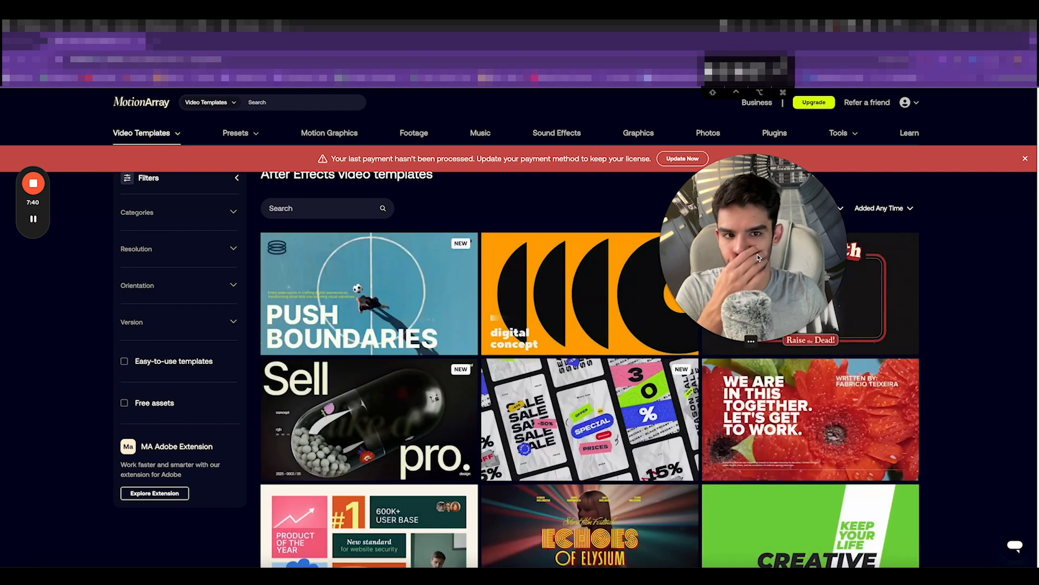
scroll(716, 349, "down", 5)
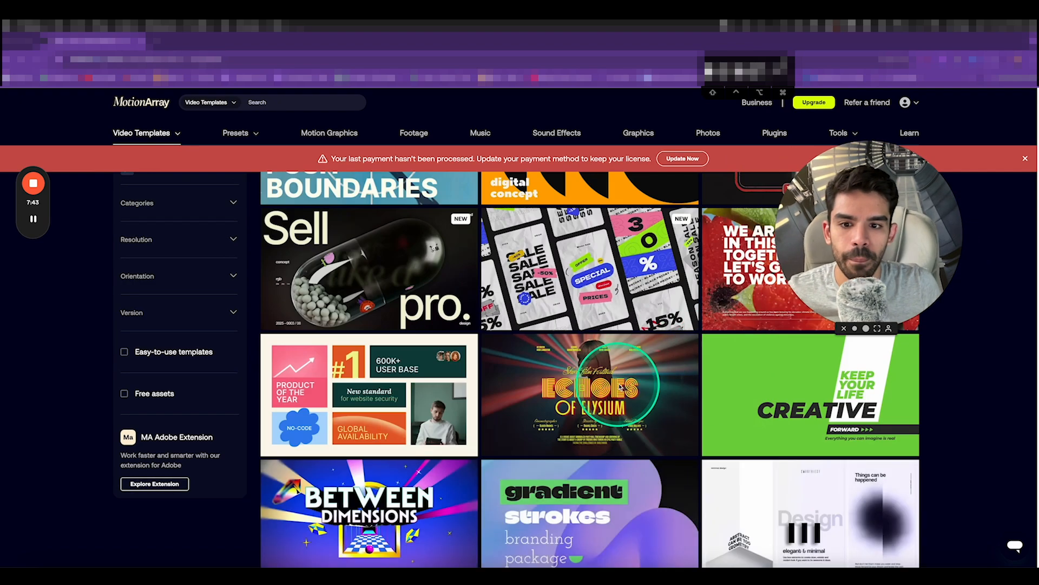
scroll(347, 287, "down", 3)
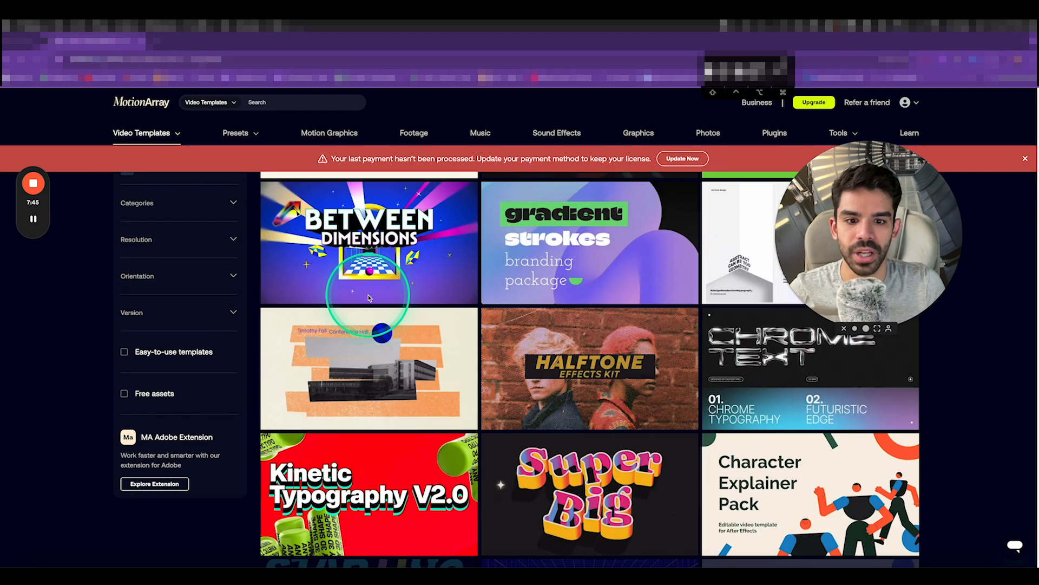
scroll(389, 288, "up", 1)
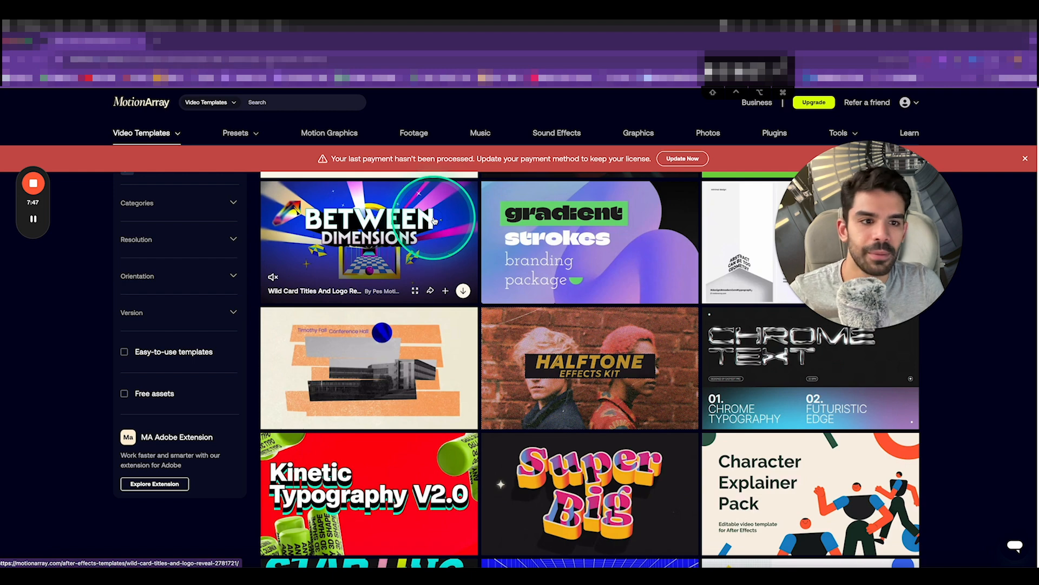
left_click(434, 219)
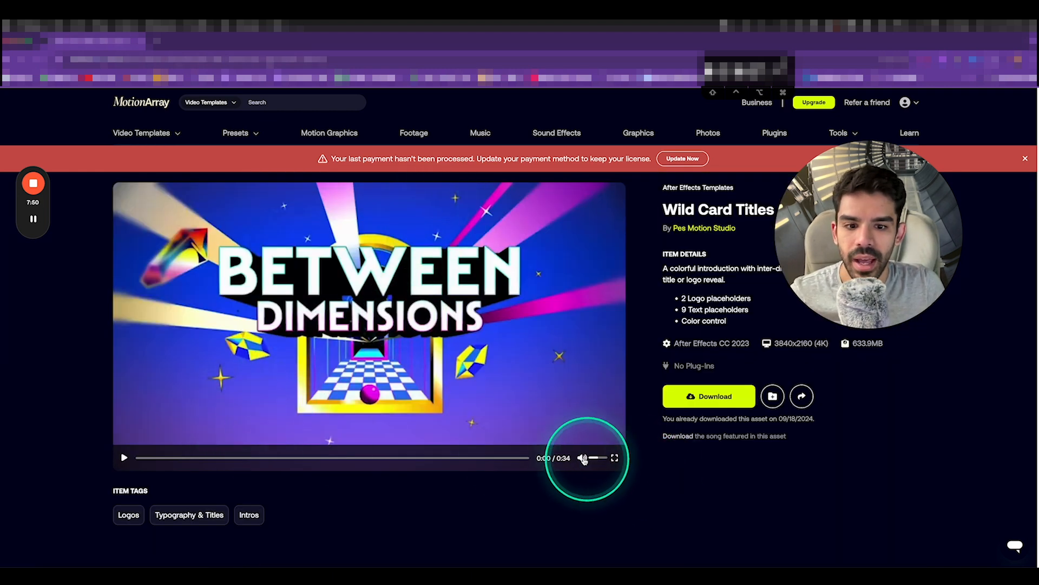
left_click(557, 414)
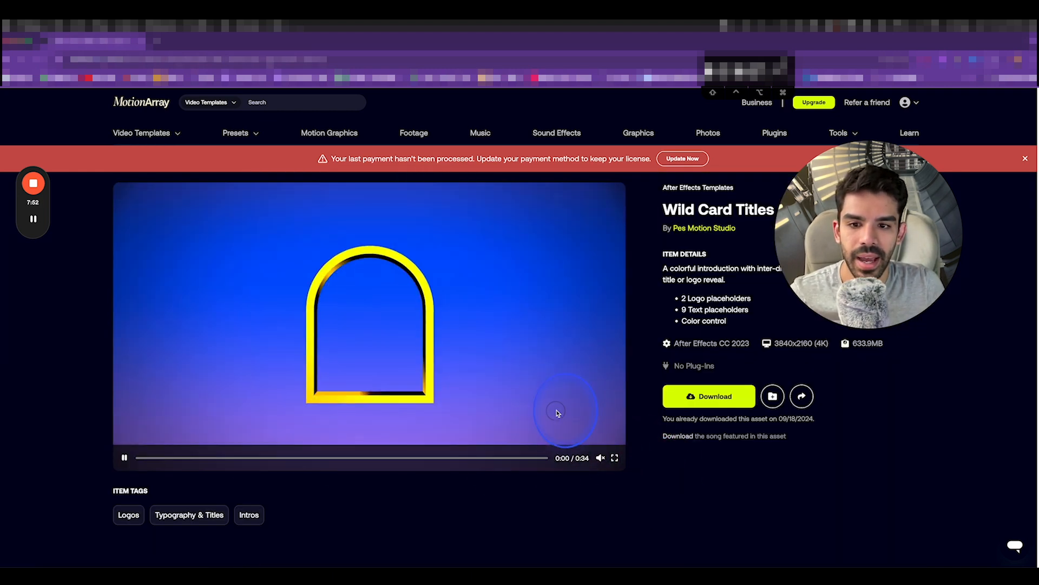
left_click(554, 396)
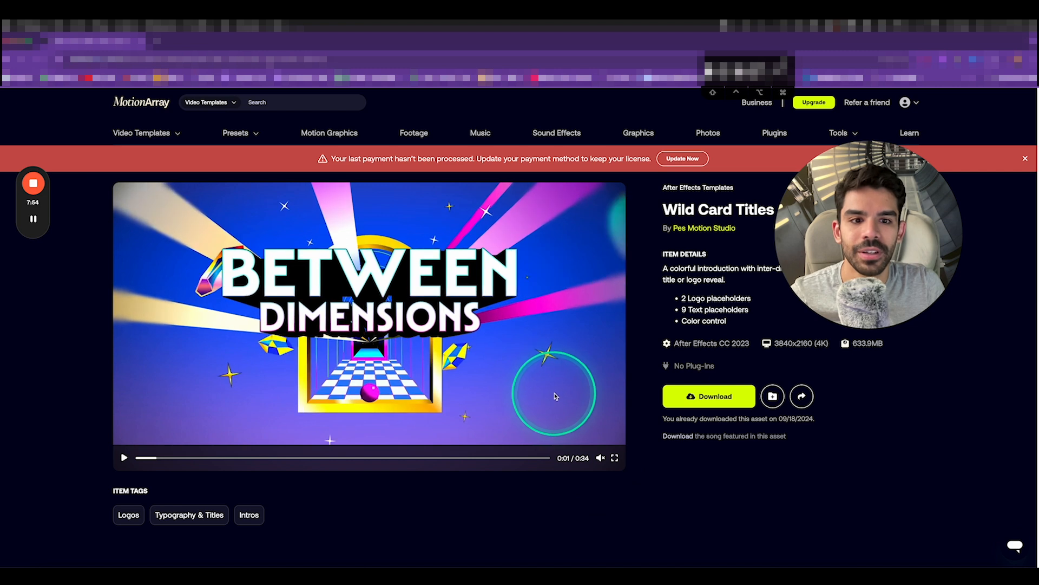
Download the Wild Card Titles template and unzip the archive from recent downloads
left_click(704, 405)
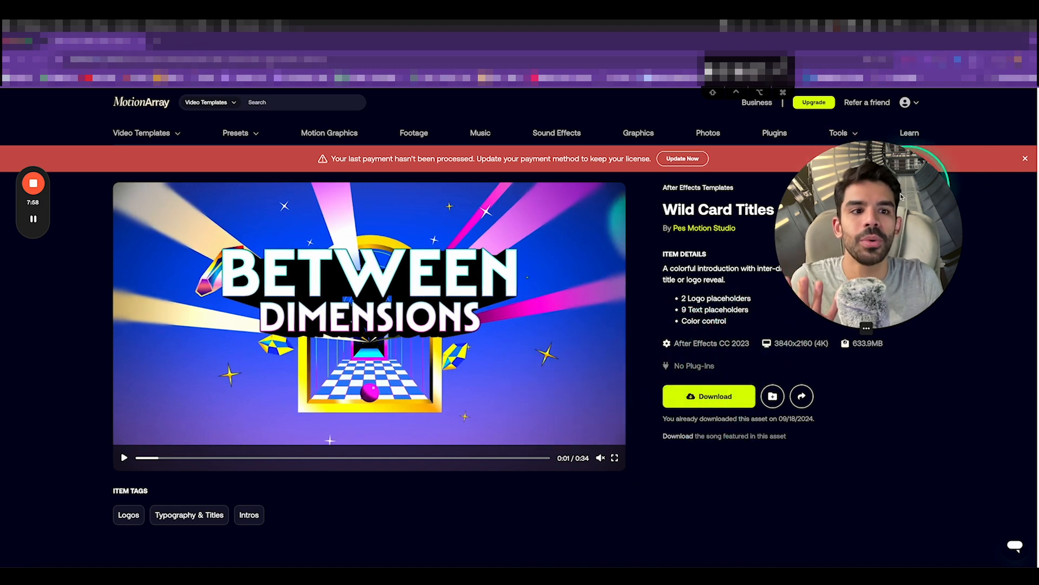
left_click_drag(901, 196, 669, 210)
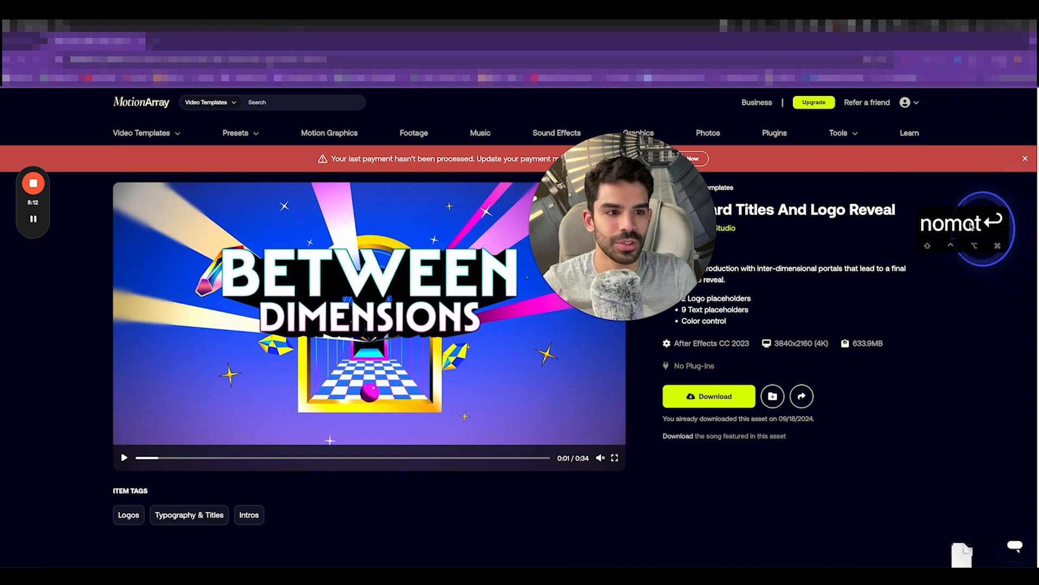
left_click_drag(971, 226, 963, 215)
left_click(1004, 61)
left_click(928, 82)
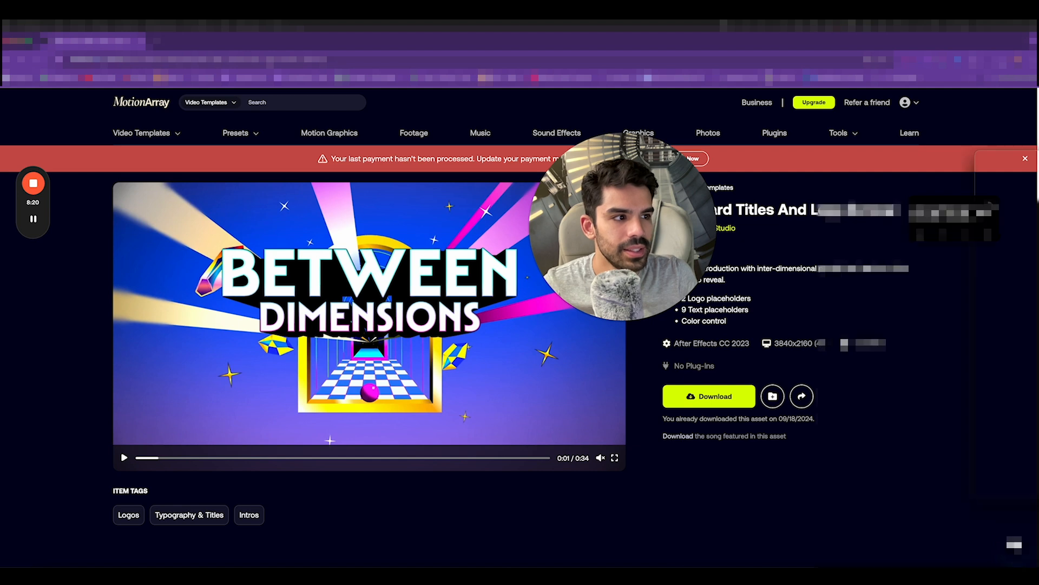
left_click_drag(1038, 213, 350, 160)
Check the Fonts folder, then open the Wild Card project file and accept the warning
left_click(384, 203)
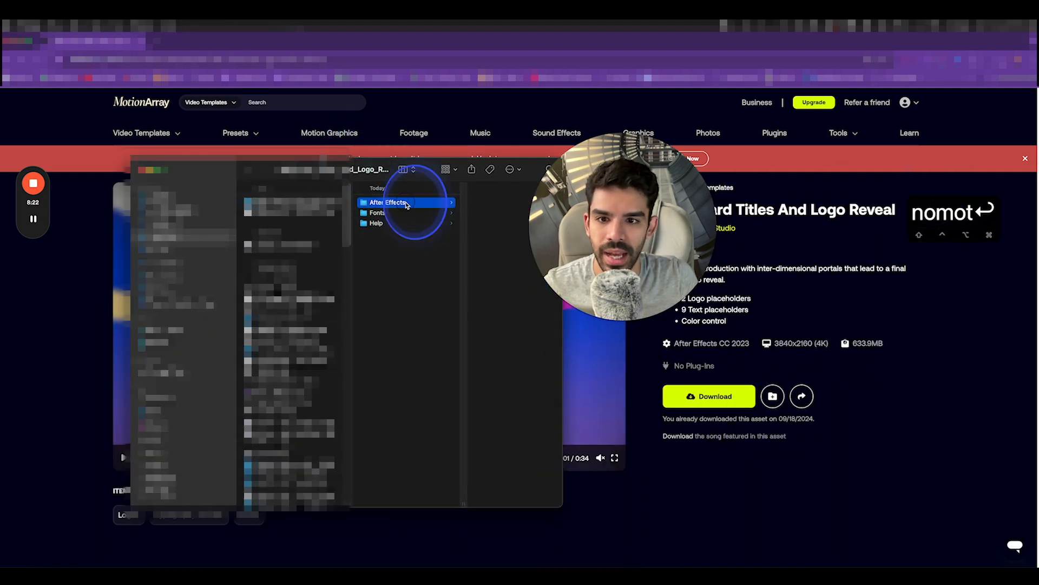
left_click(404, 212)
left_click(476, 202)
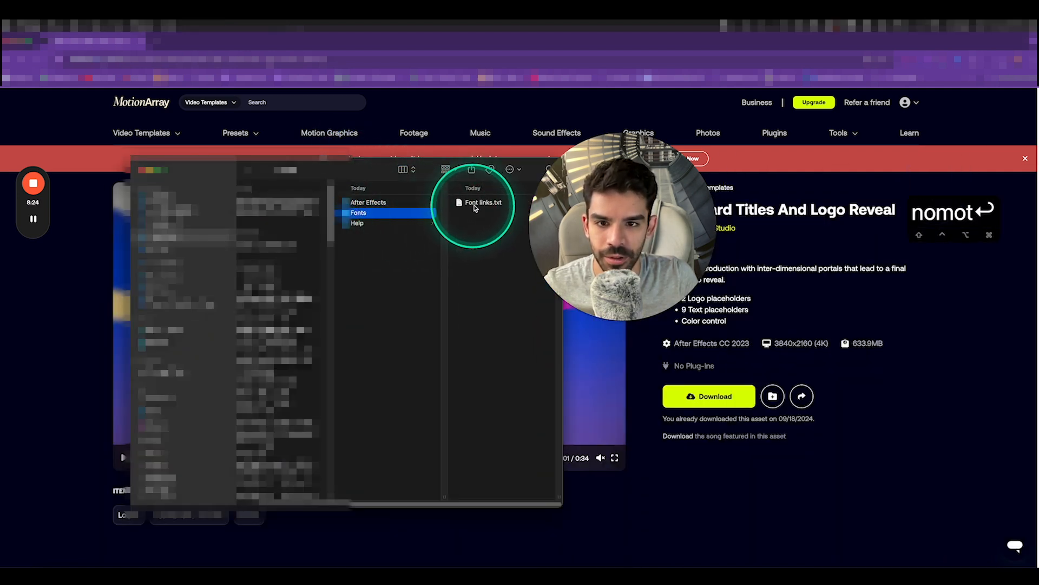
left_click(369, 202)
left_click(467, 214)
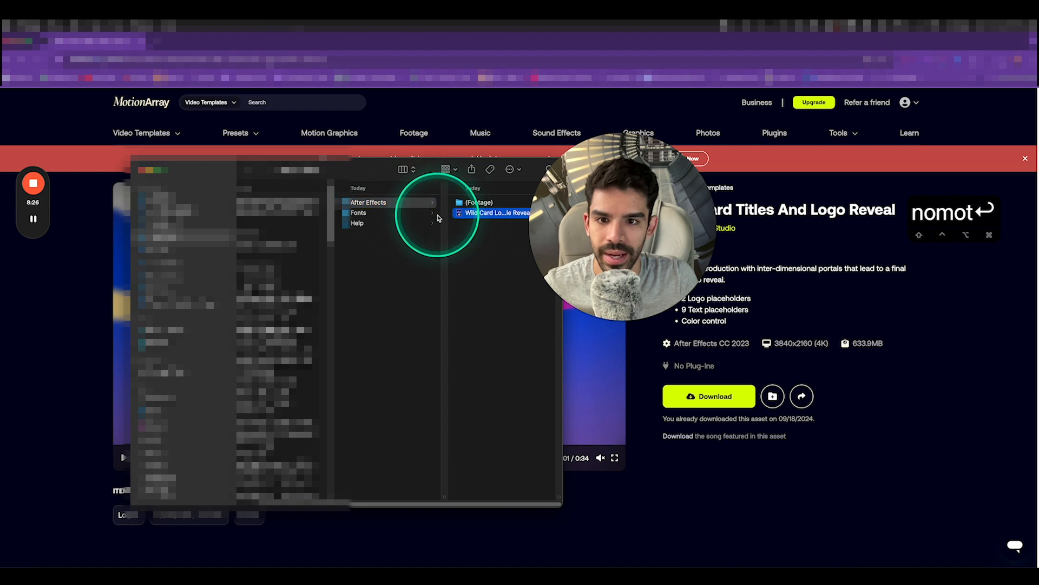
double_click(467, 214)
left_click(497, 319)
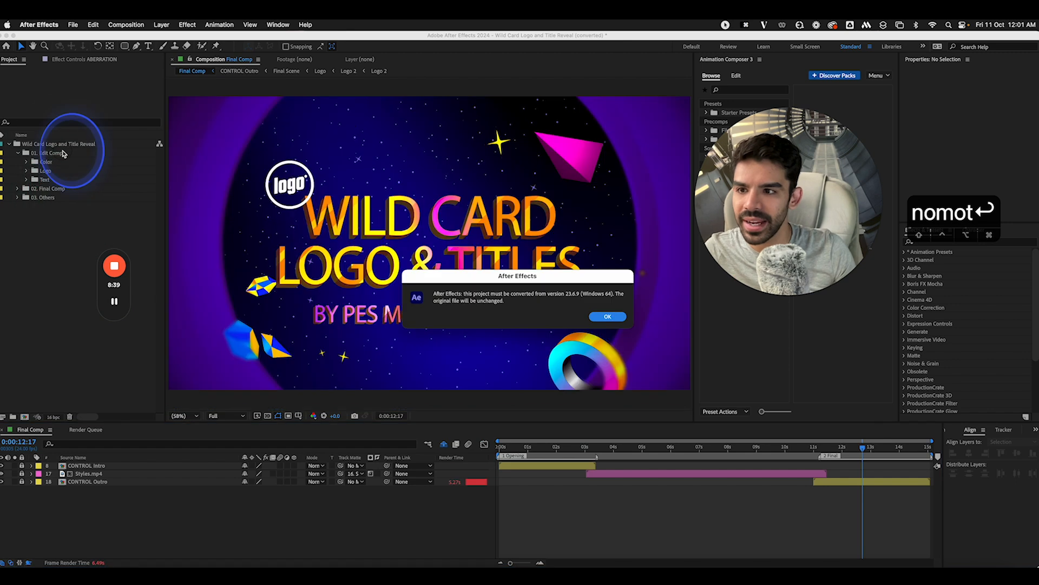
Dismiss the conversion warning and inspect the Opening Text 01 and Titles Text 01 comps
key("Return")
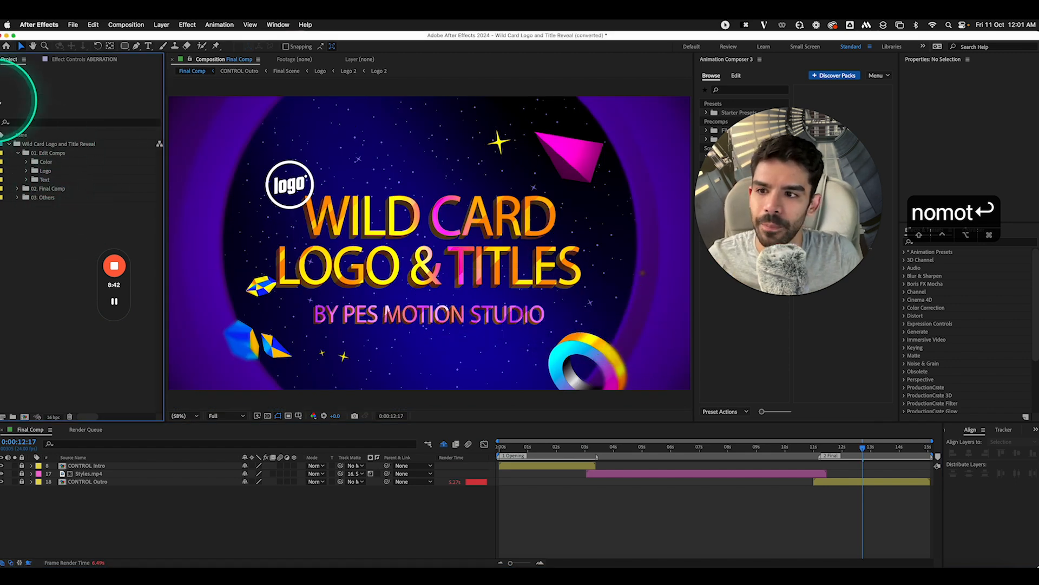
left_click(27, 180)
double_click(71, 189)
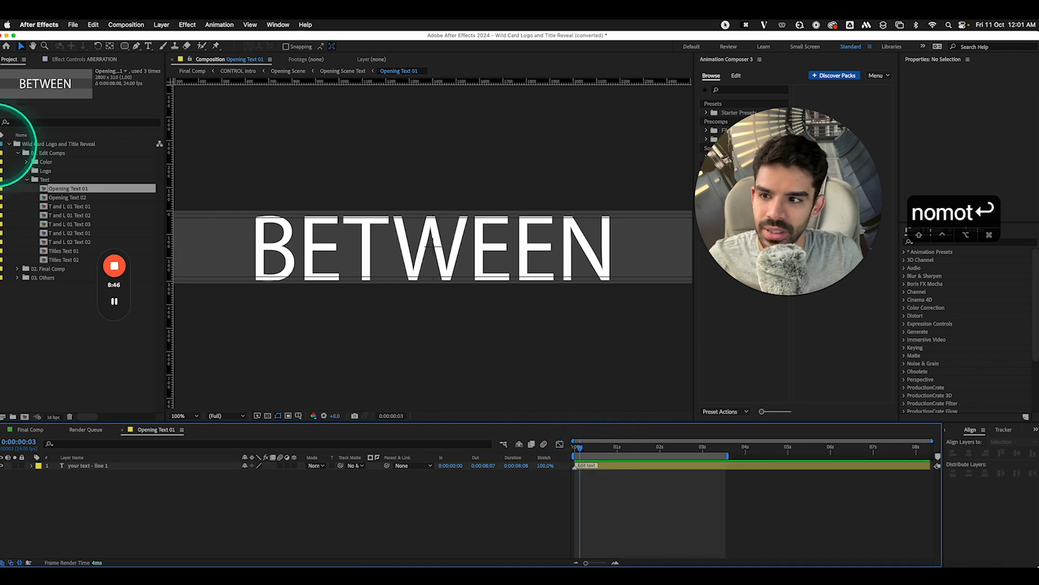
left_click(32, 430)
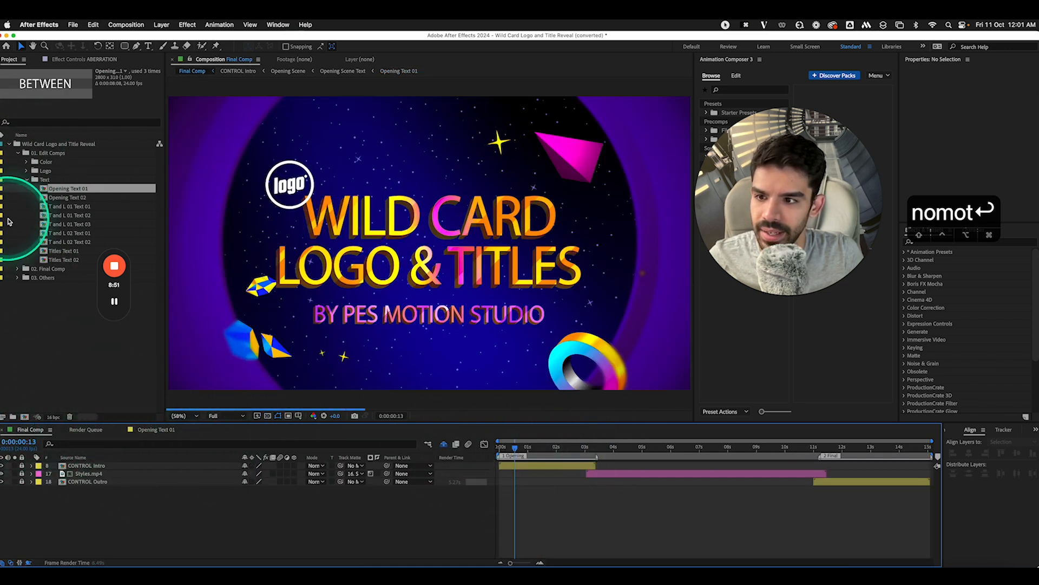
double_click(64, 250)
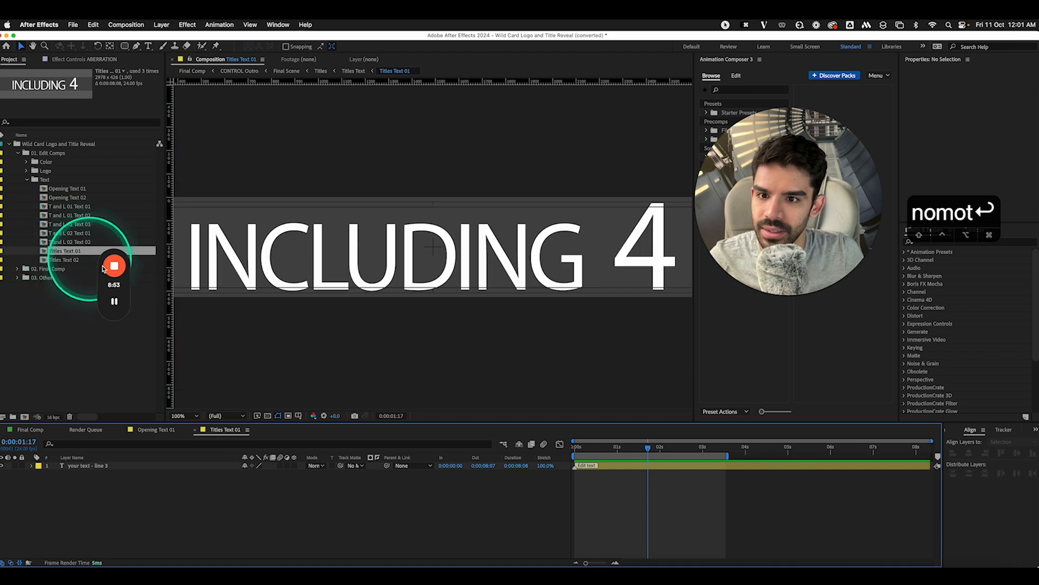
left_click(31, 429)
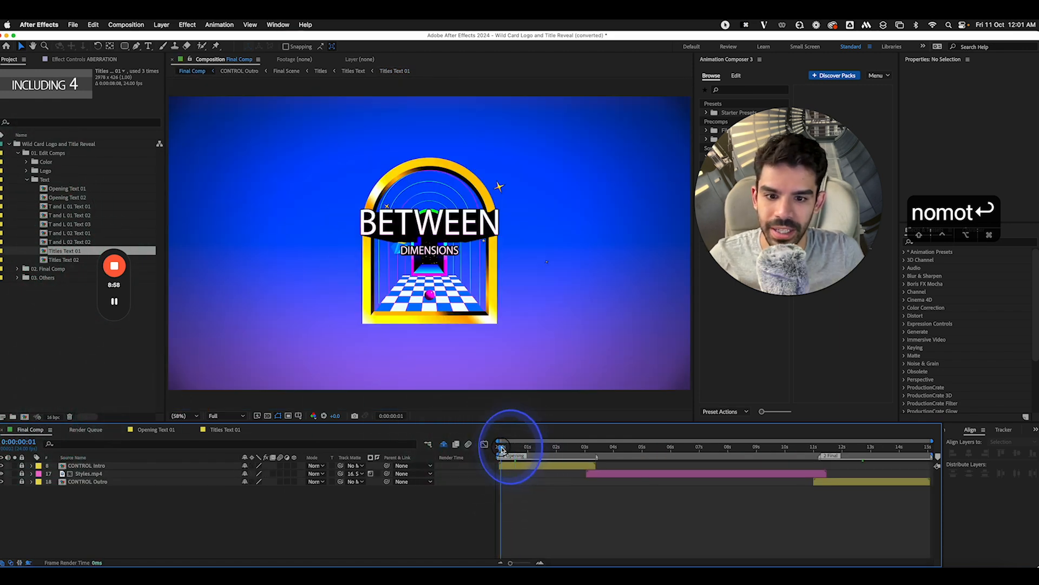
Preview Final Comp at Quarter resolution around frames 12–15
left_click_drag(503, 450, 514, 449)
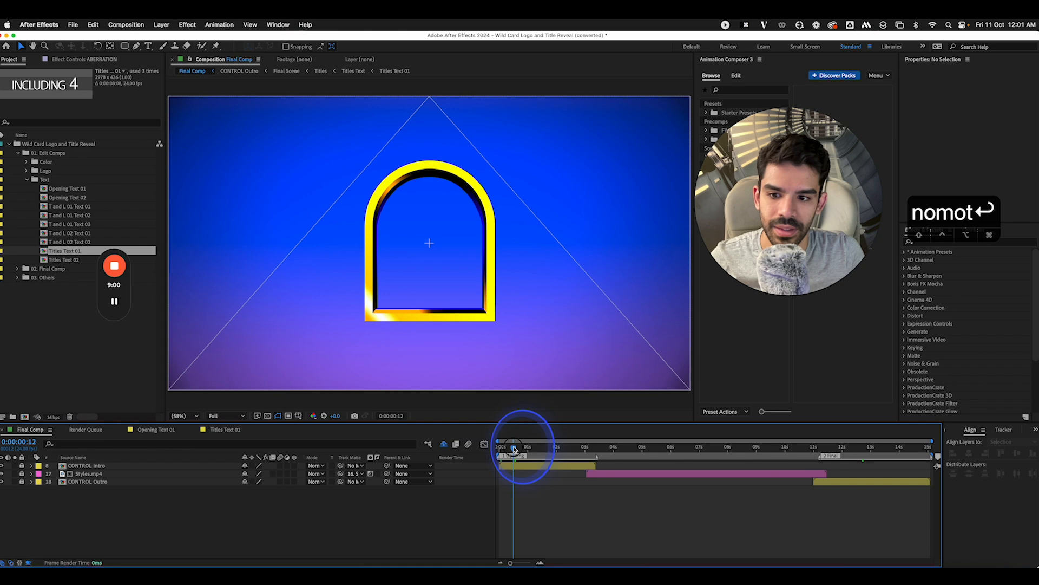
left_click(228, 409)
left_click(221, 474)
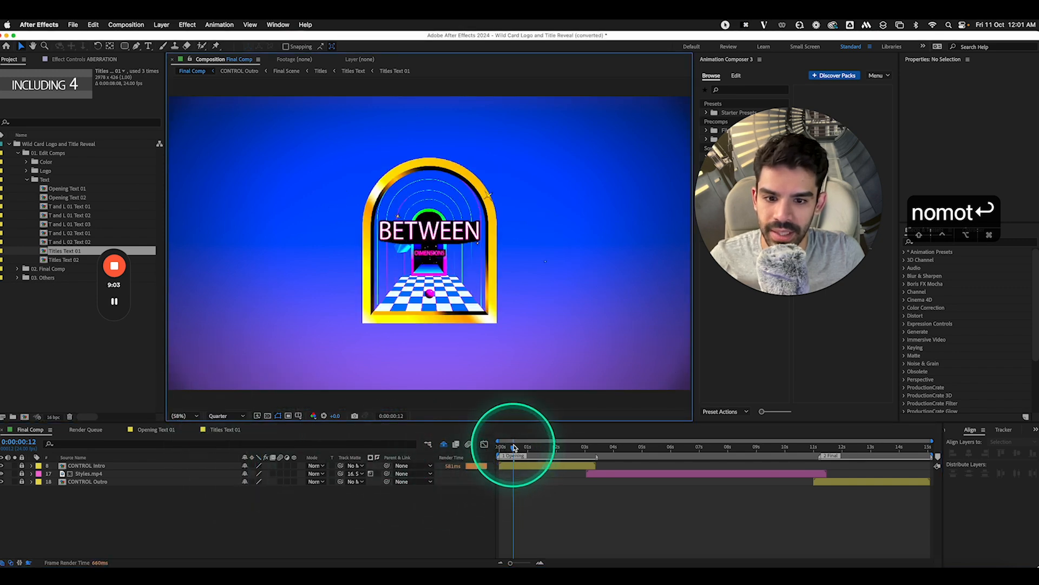
left_click_drag(514, 449, 517, 450)
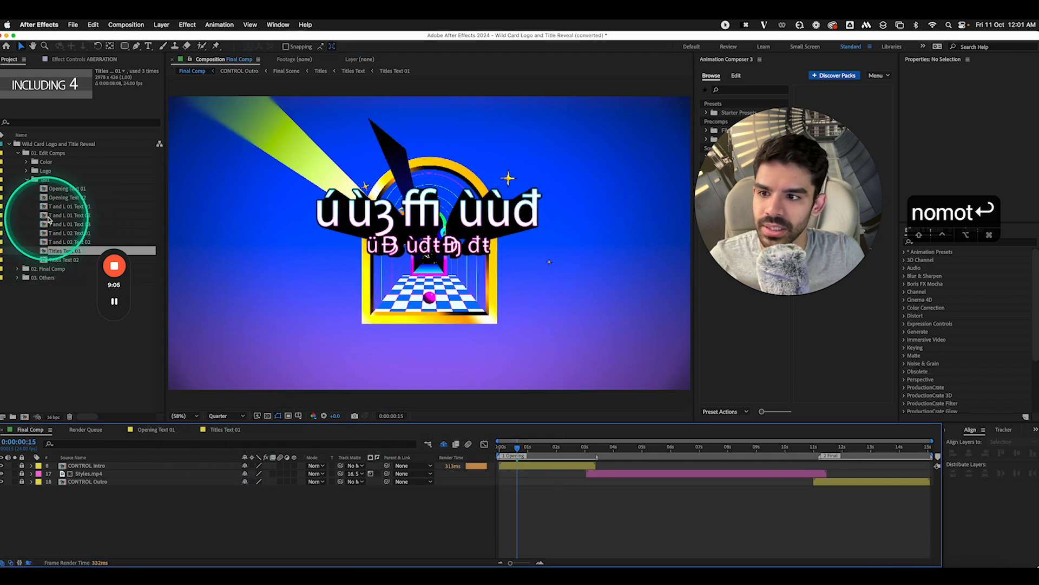
Retype the Opening Text 01 title as 'ANSH MEHRA' and shrink its scale to fit
double_click(71, 189)
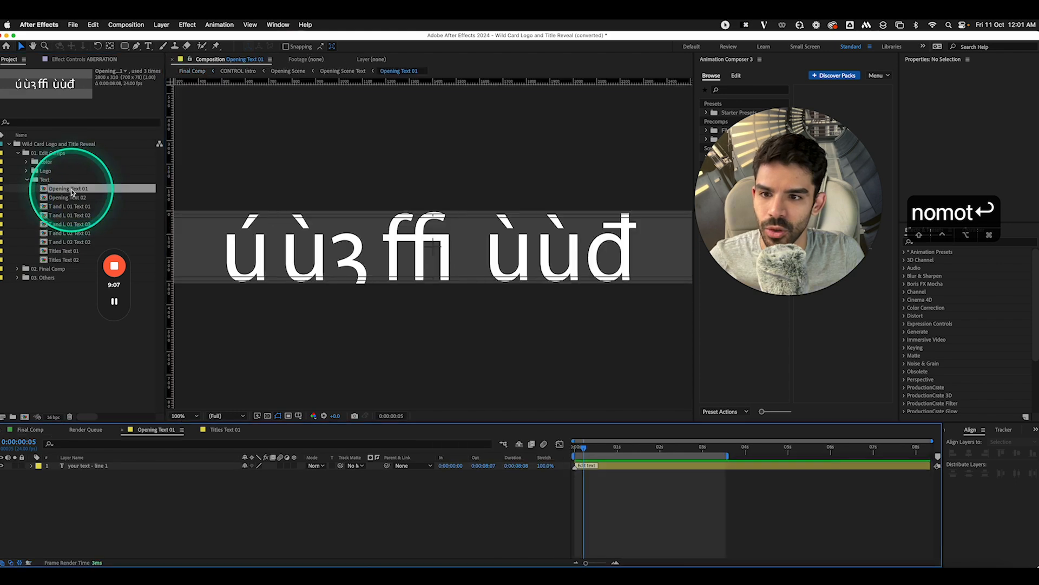
left_click(578, 449)
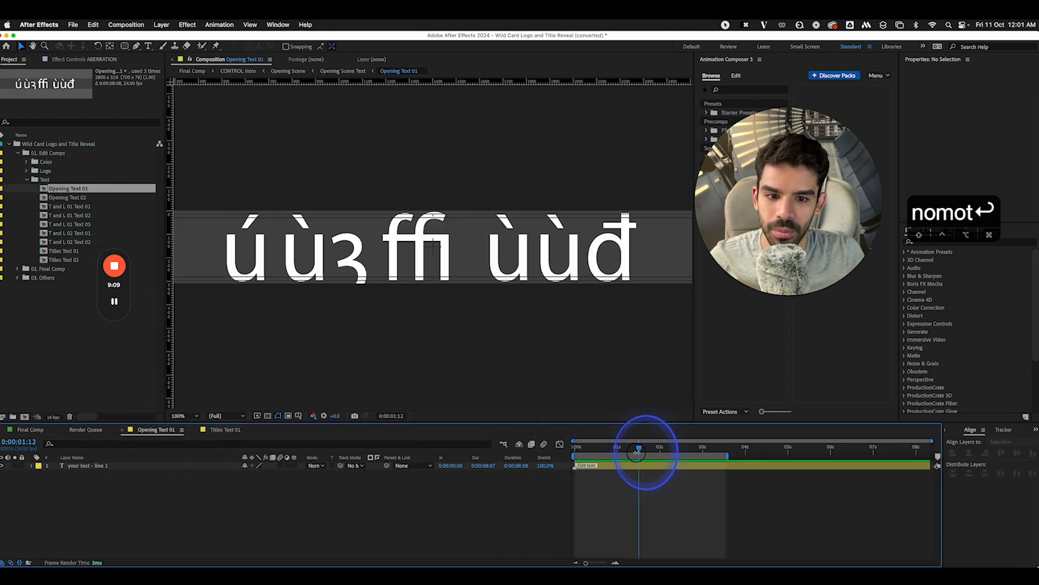
left_click(639, 471)
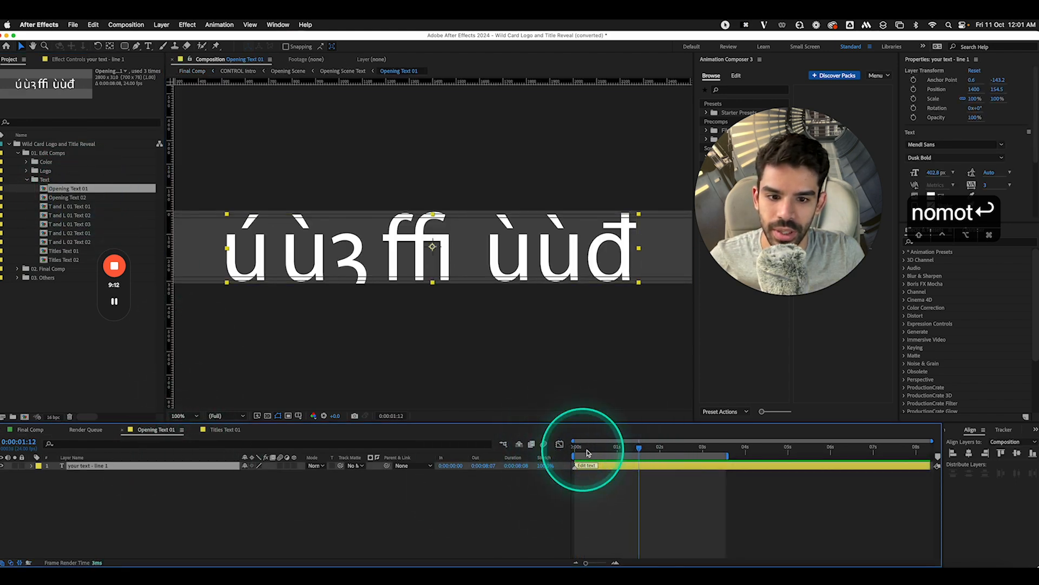
double_click(594, 467)
type("ANSH MEHRA")
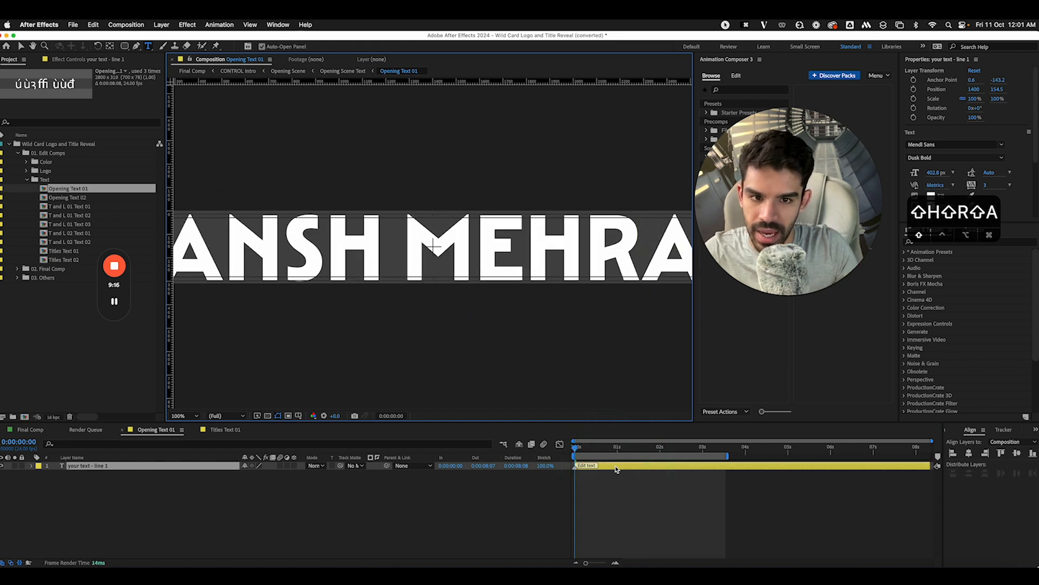
left_click(485, 509)
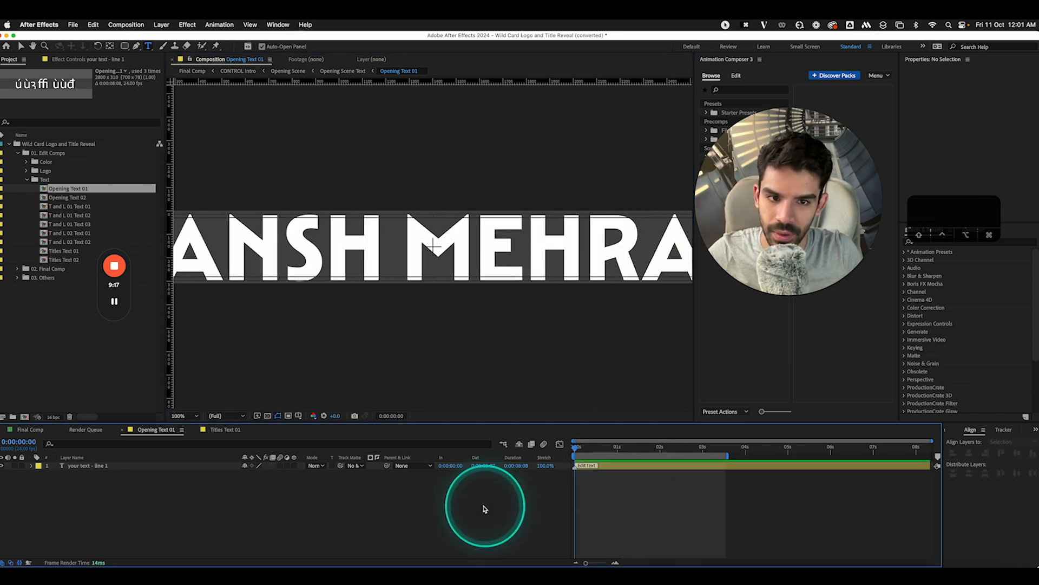
left_click(104, 466)
key("s")
left_click_drag(262, 474, 252, 475)
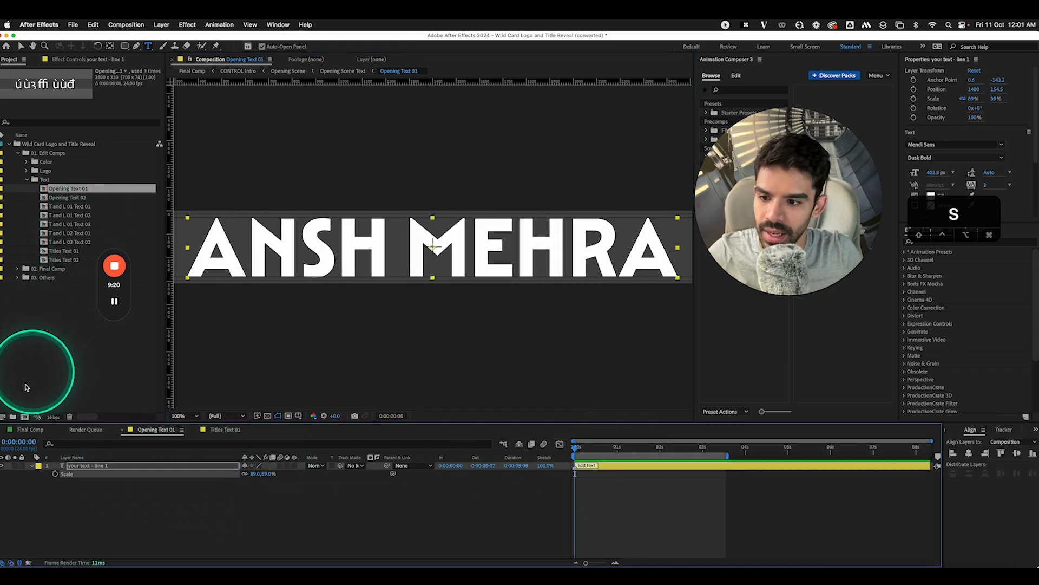
Check the title at frame 22 of Final Comp, then reopen Opening Text 01
left_click(21, 431)
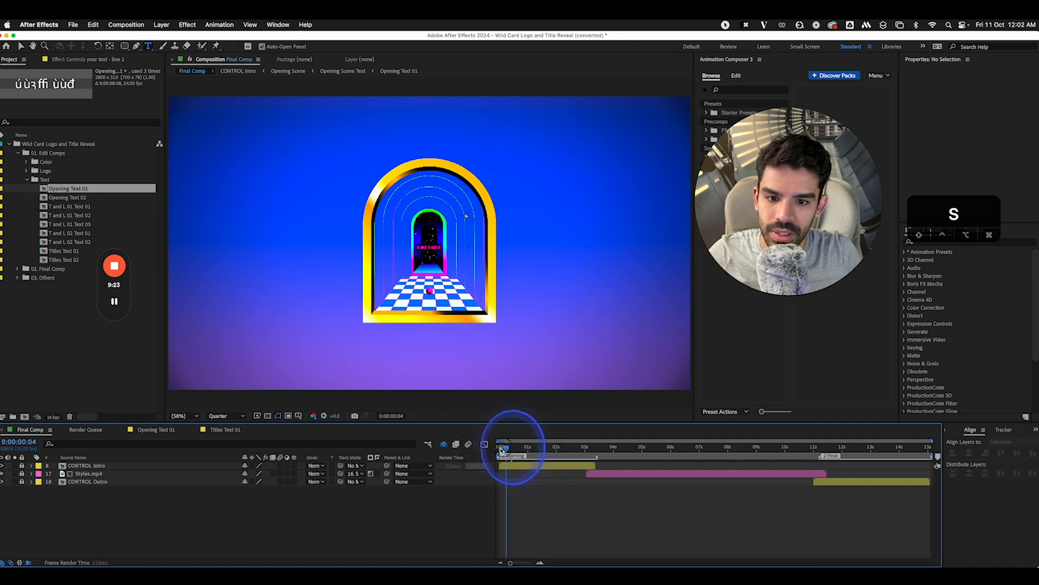
left_click_drag(501, 450, 526, 448)
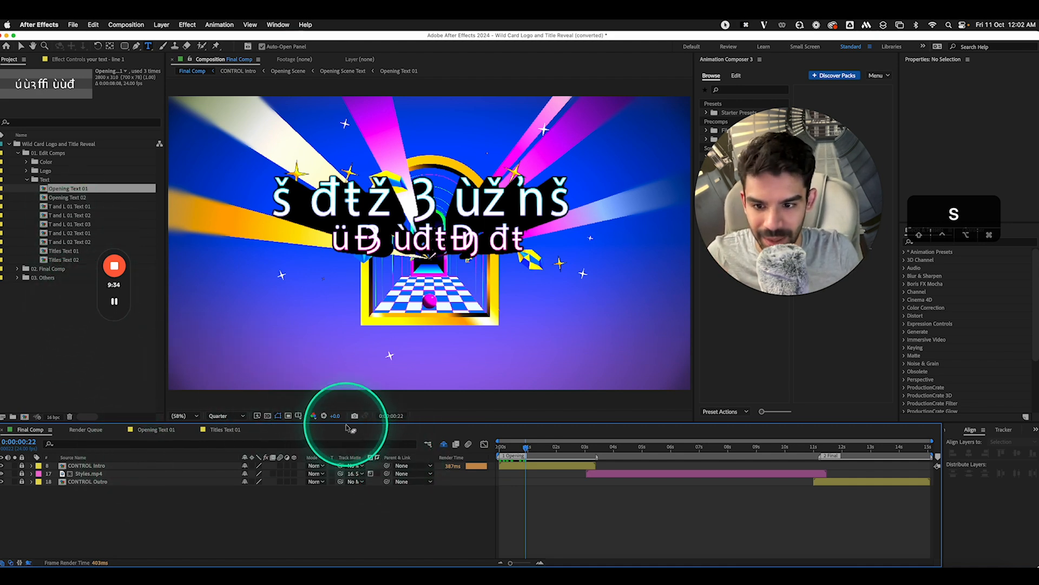
left_click(59, 194)
left_click(64, 250)
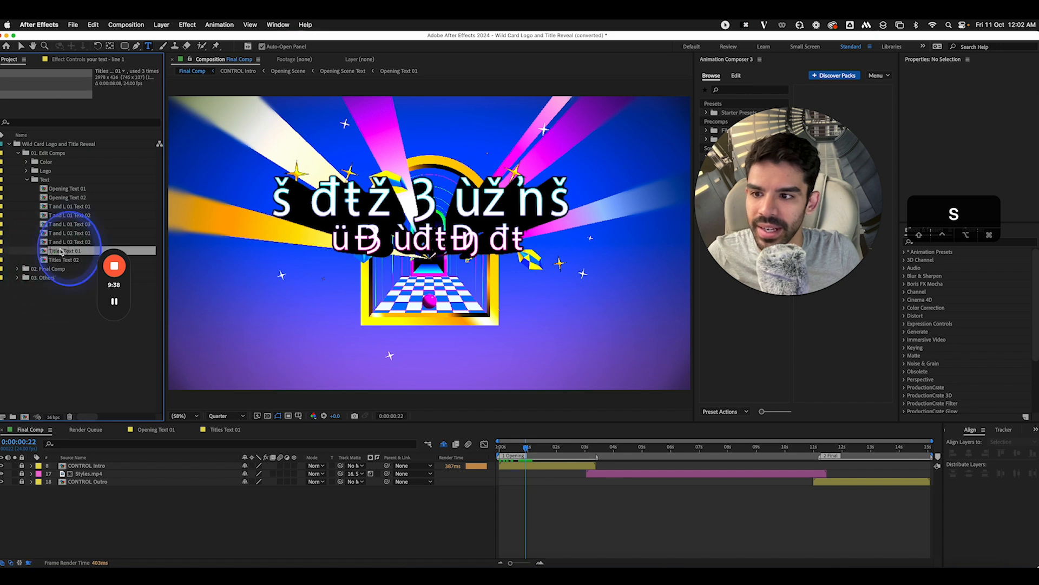
double_click(65, 189)
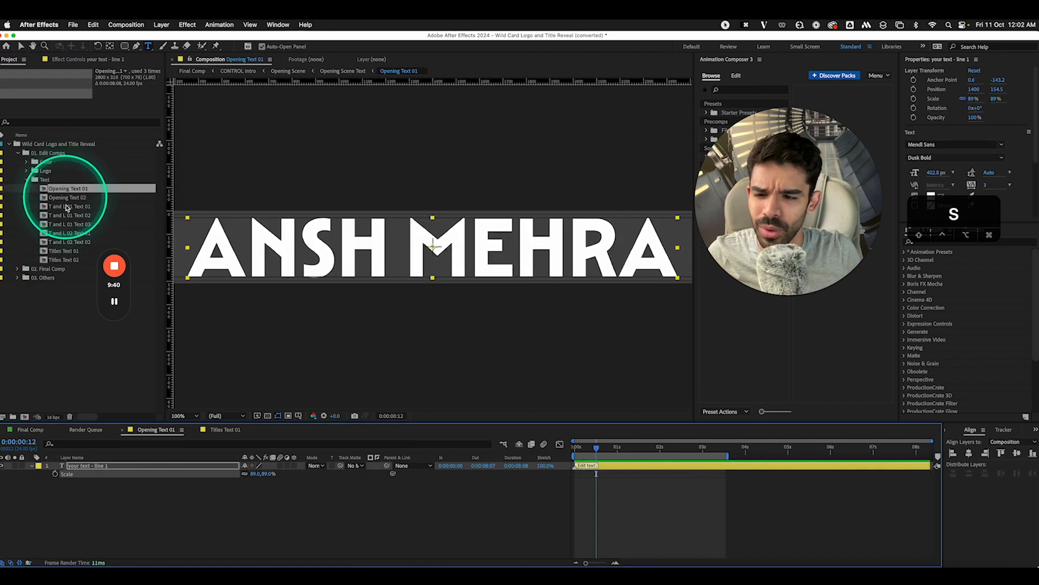
Try the Mercia Script font on the ANSH MEHRA title and view it in Final Comp
left_click(177, 481)
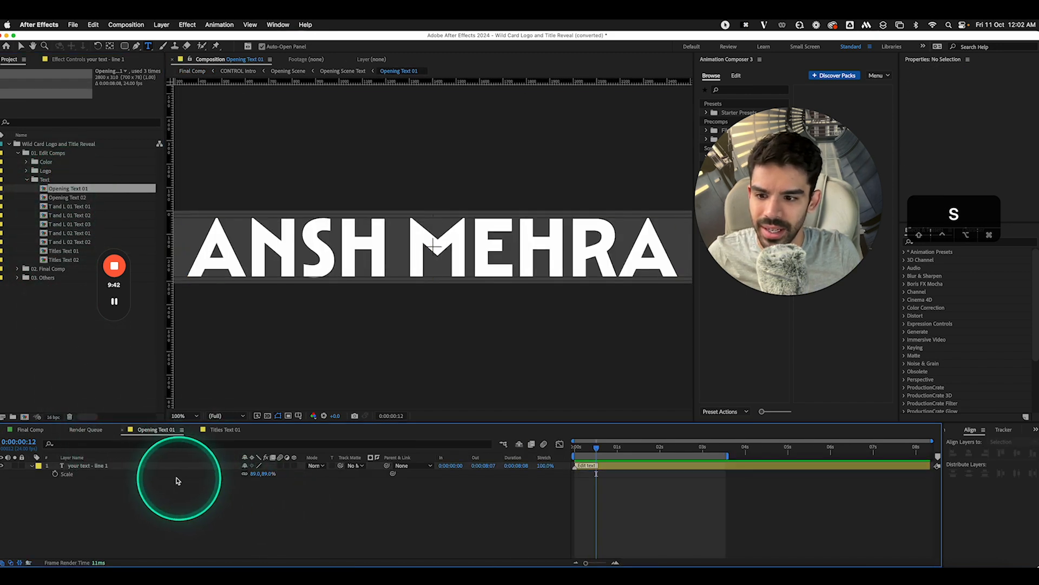
left_click(131, 466)
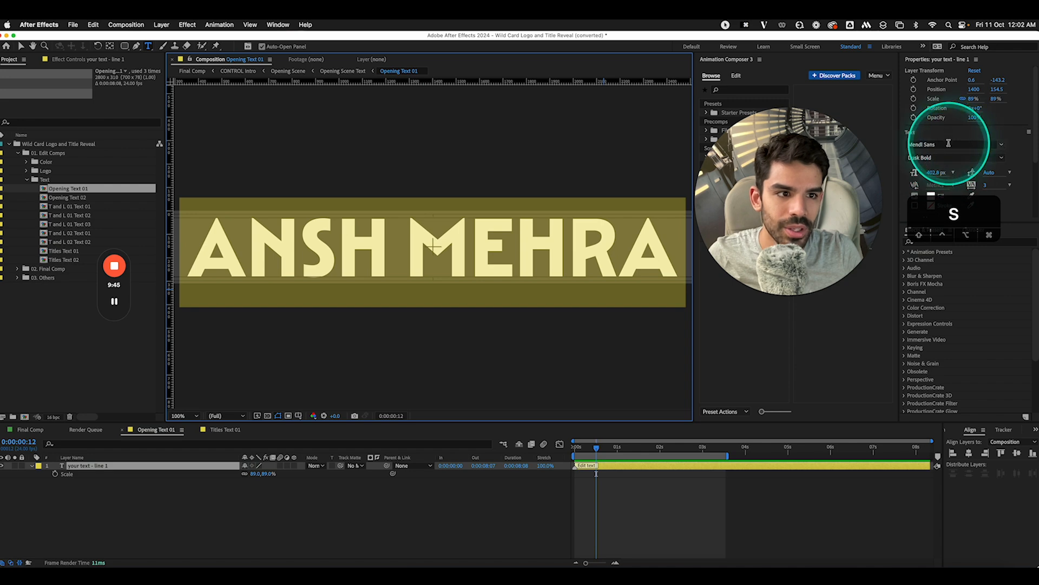
left_click(998, 144)
left_click(901, 192)
left_click(26, 429)
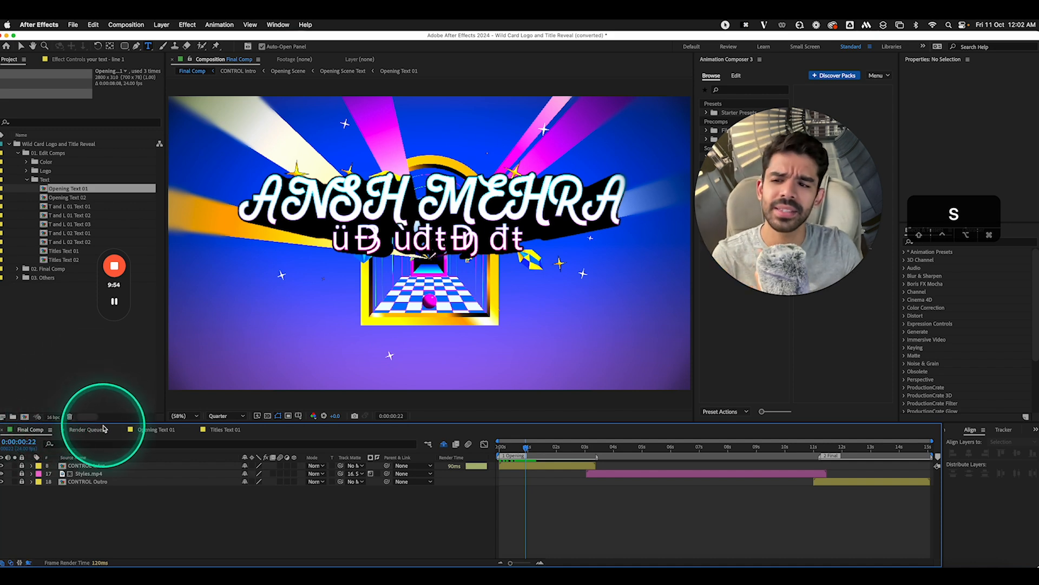
Switch the title to Nexa Black at 83% scale and check it in Final Comp
left_click(233, 430)
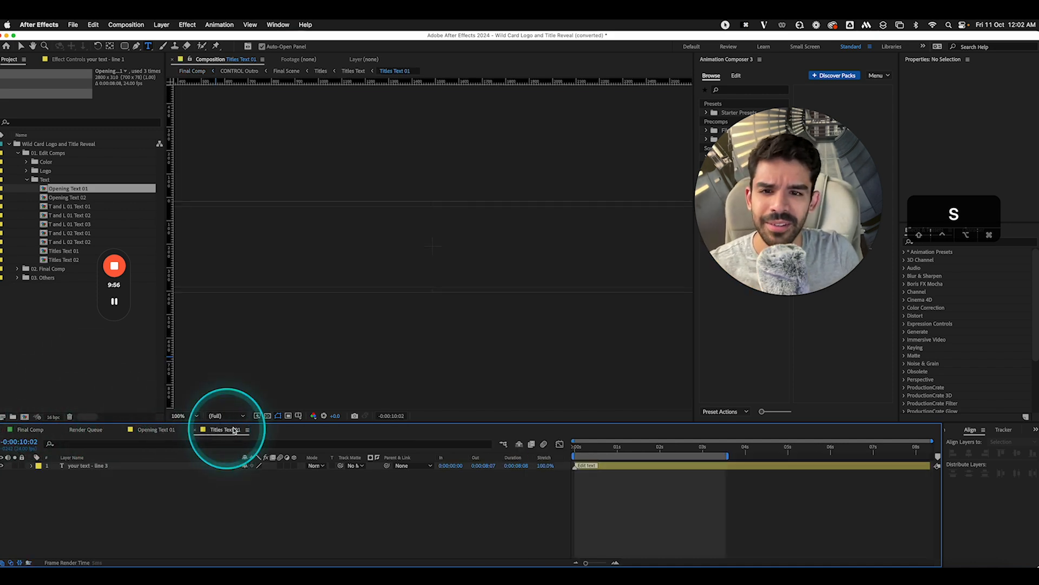
left_click(156, 430)
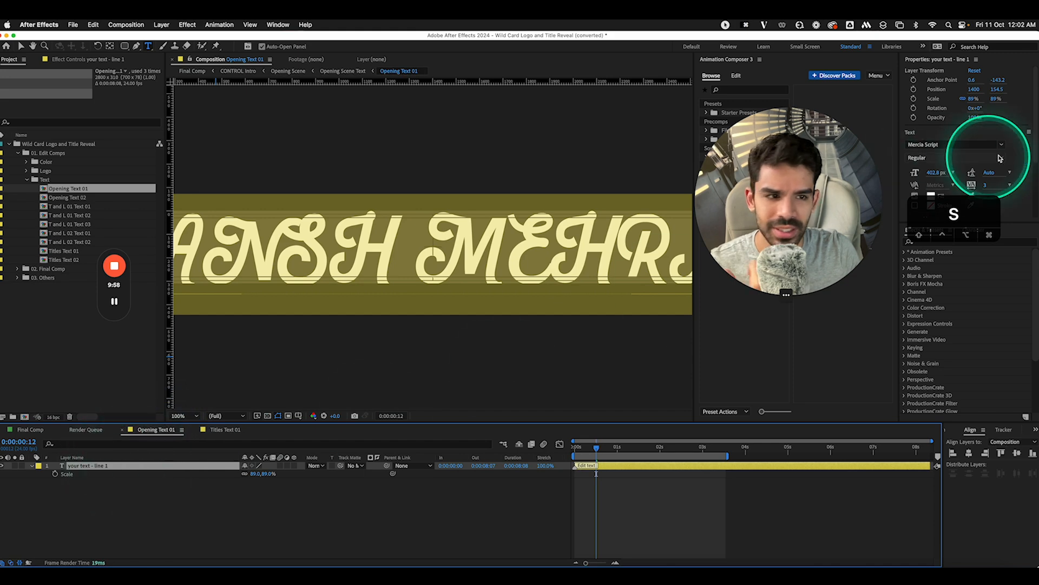
left_click_drag(976, 214, 826, 267)
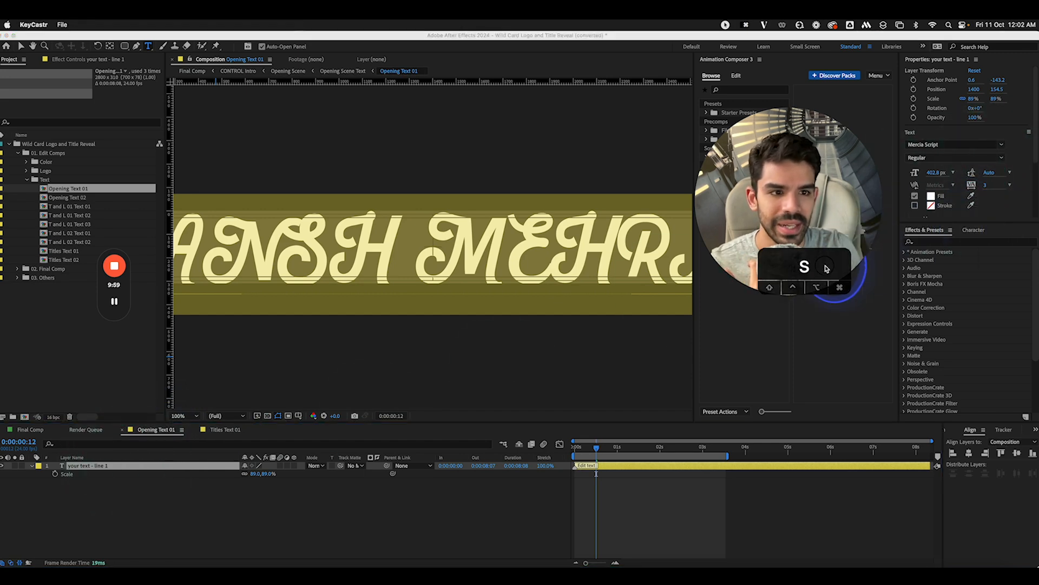
left_click(1006, 146)
left_click(1003, 145)
left_click(949, 299)
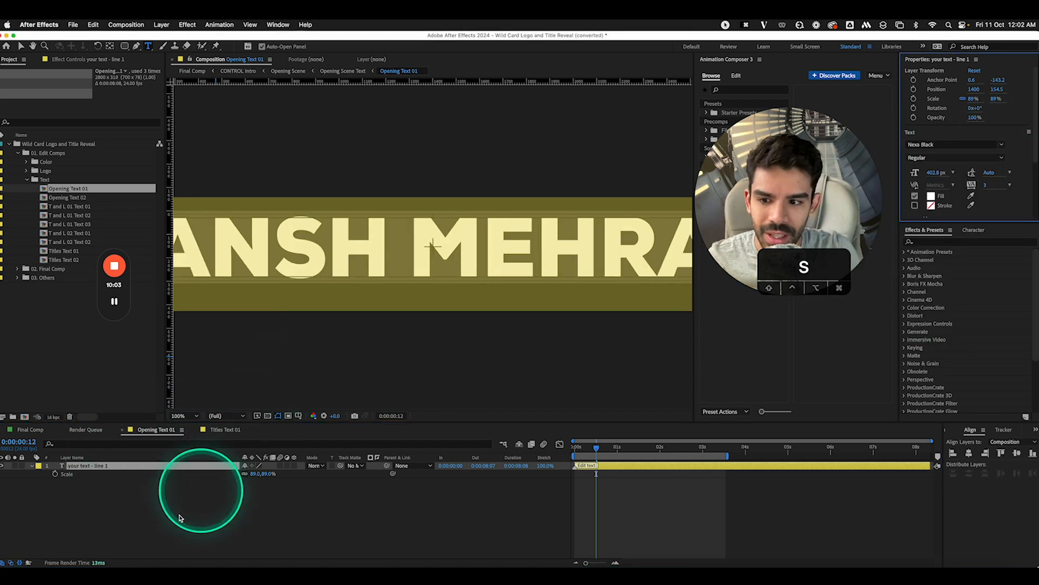
left_click_drag(257, 474, 252, 474)
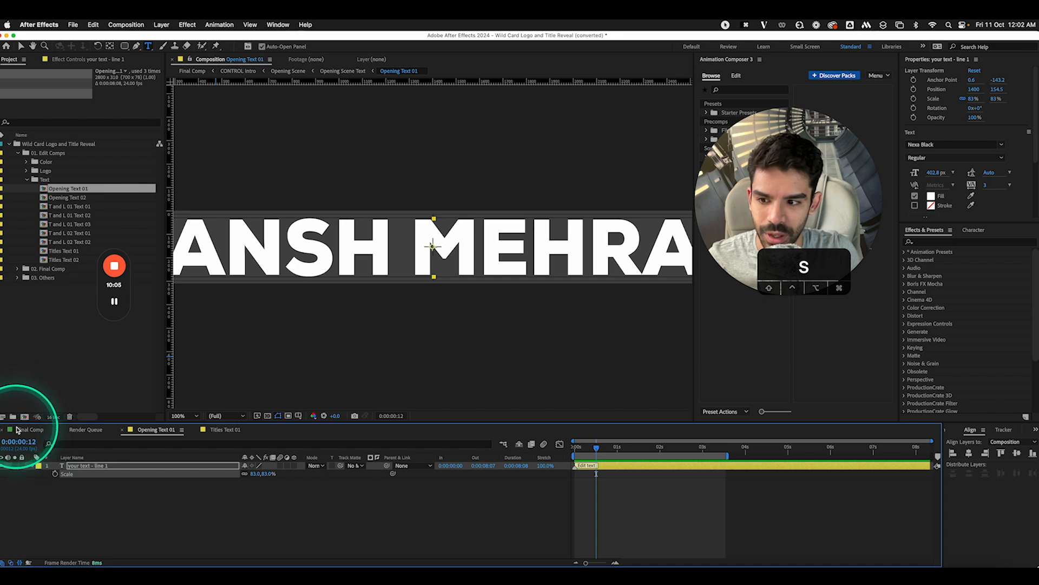
left_click(18, 430)
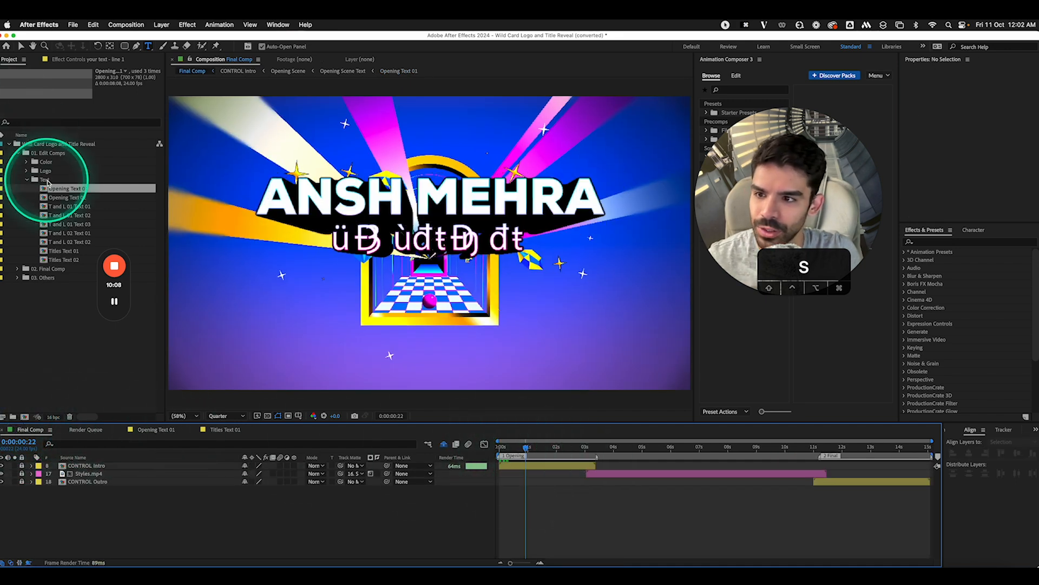
Retype Opening Text 02 as 'PRESENTS' and set it in Nexa Black
double_click(59, 197)
double_click(120, 468)
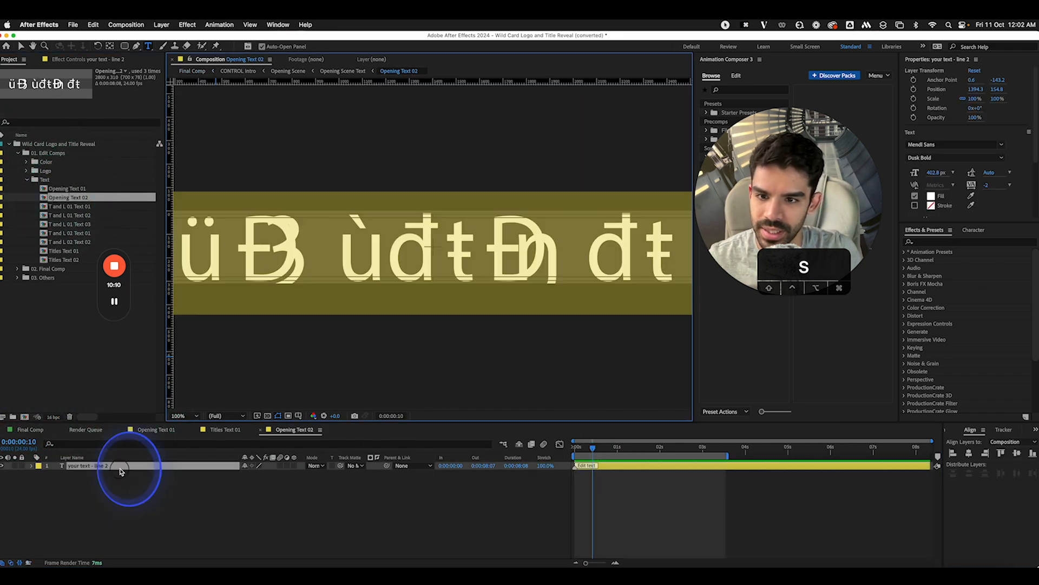
type("PRESENTS")
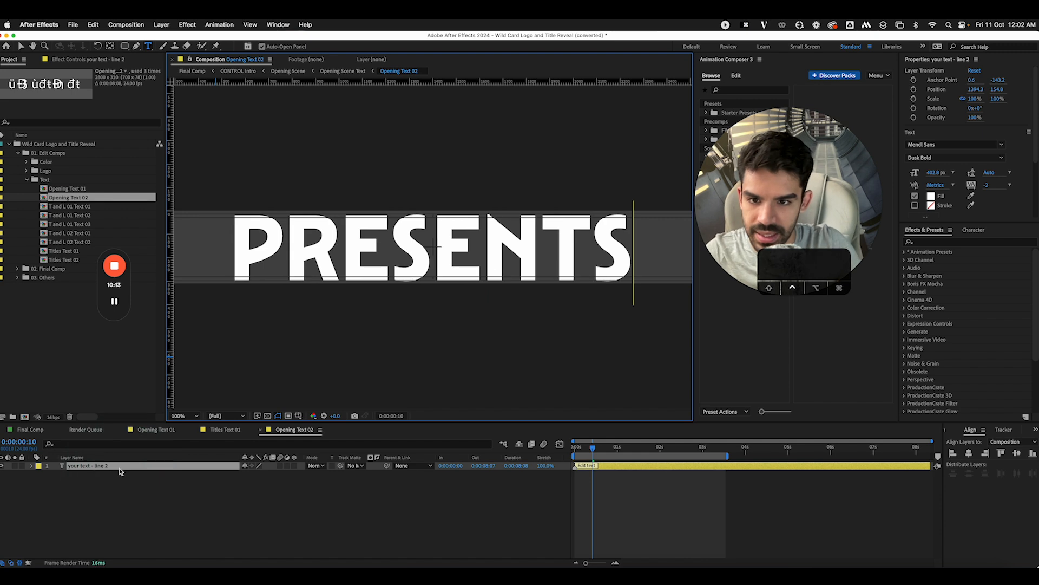
left_click(544, 280)
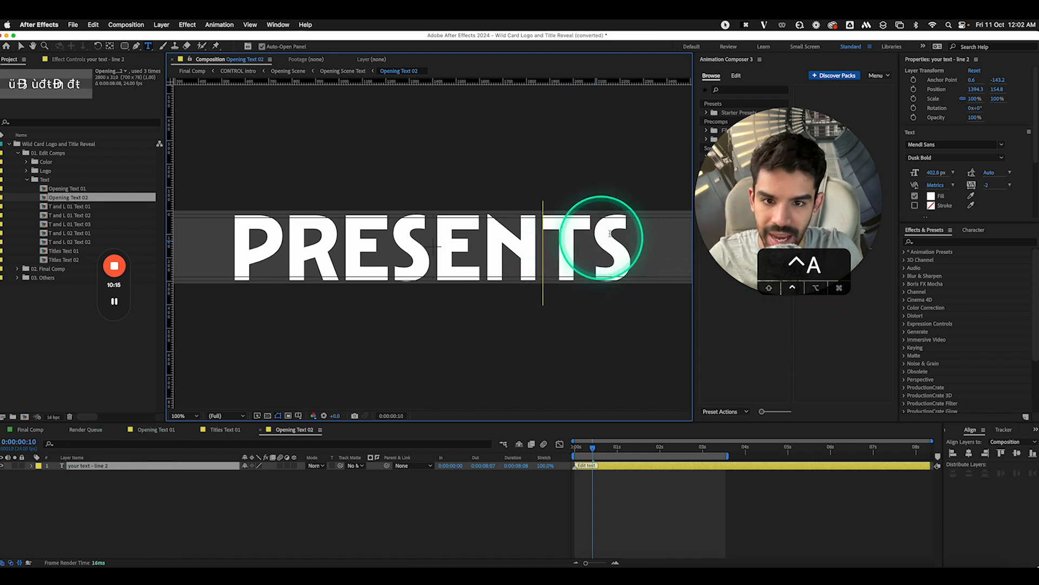
key("super+a")
left_click(1002, 145)
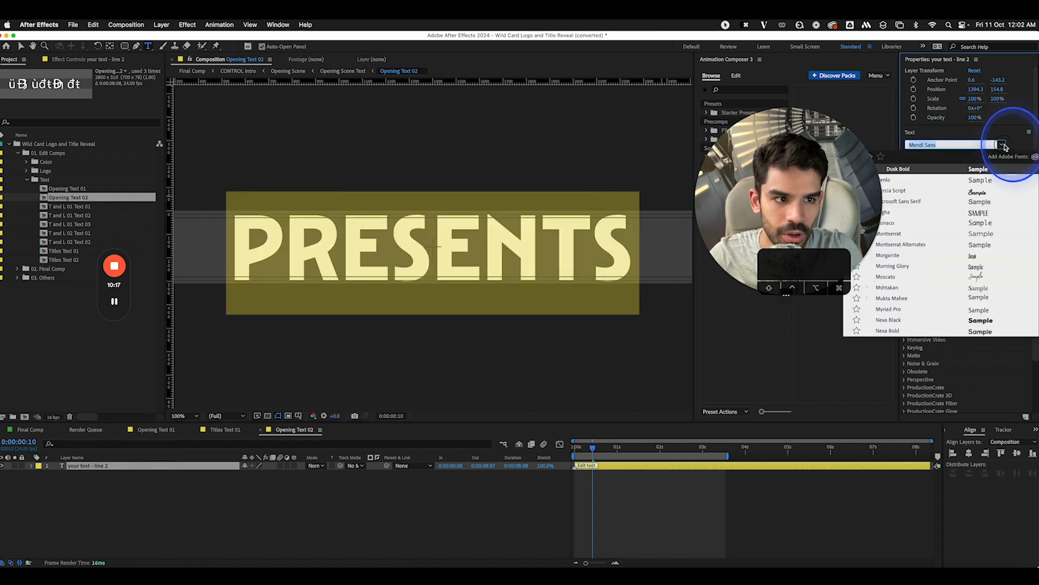
left_click(941, 321)
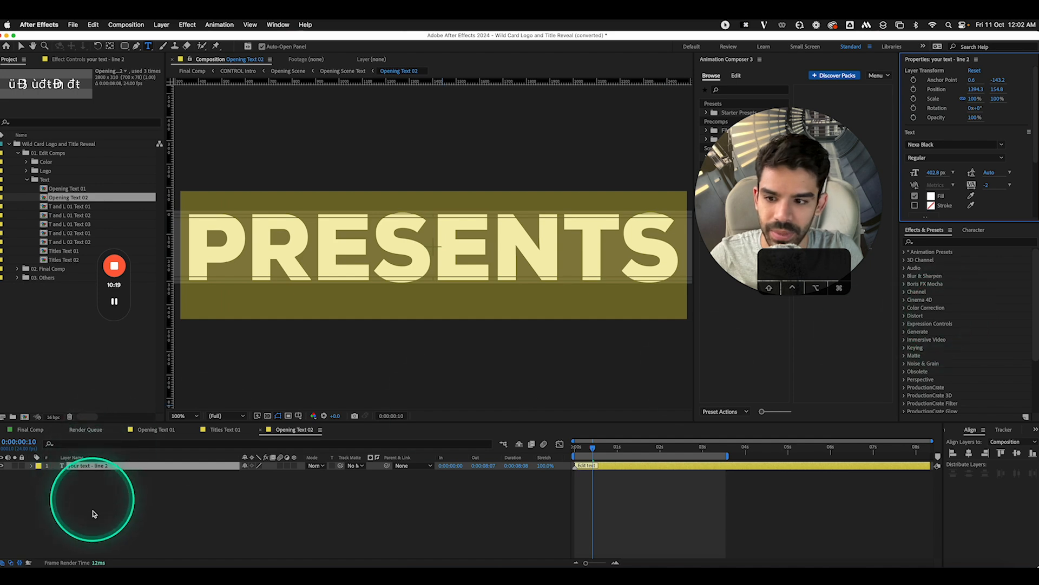
left_click(92, 512)
Preview the titles in Final Comp at Full resolution in an enlarged viewer
left_click(34, 431)
left_click_drag(494, 437, 521, 447)
left_click(222, 416)
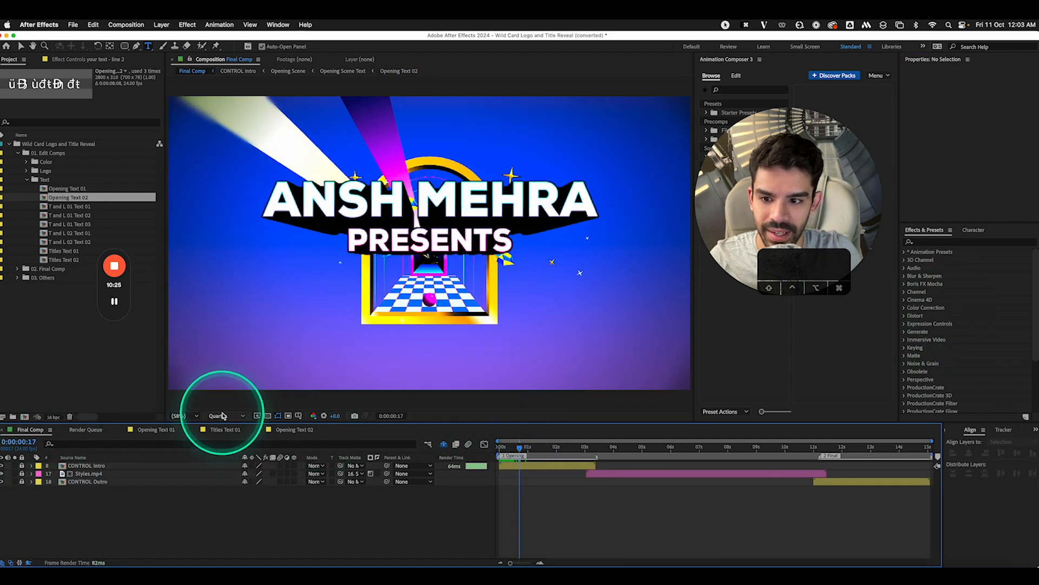
left_click(221, 423)
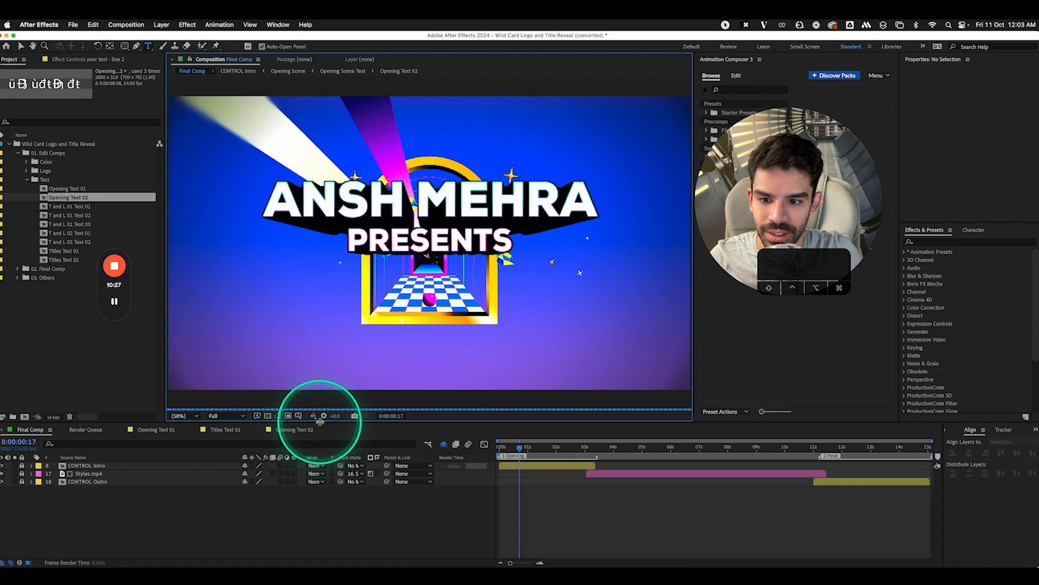
left_click_drag(320, 422, 351, 495)
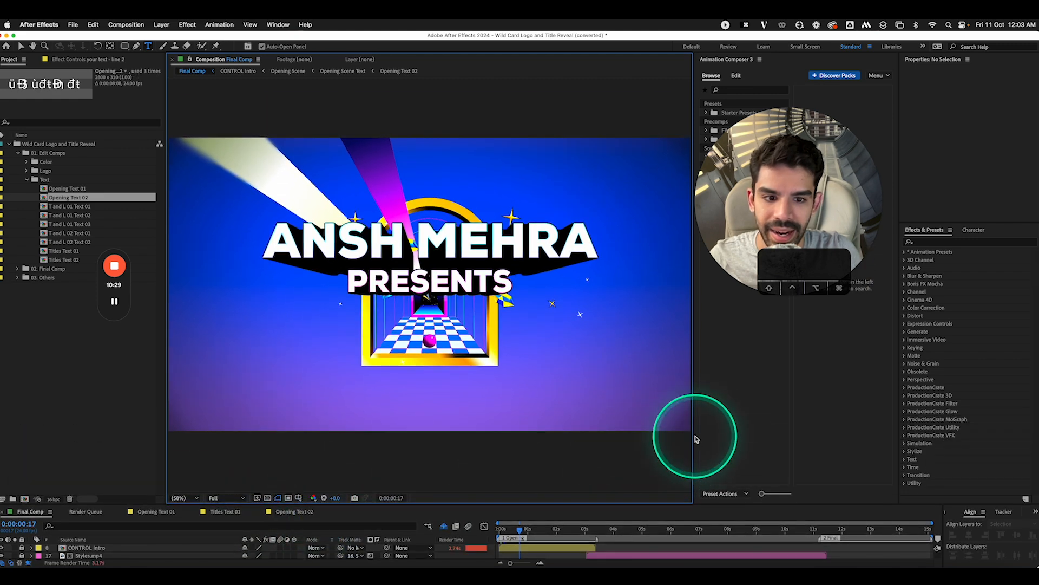
left_click_drag(696, 439, 872, 433)
left_click_drag(824, 104, 792, 402)
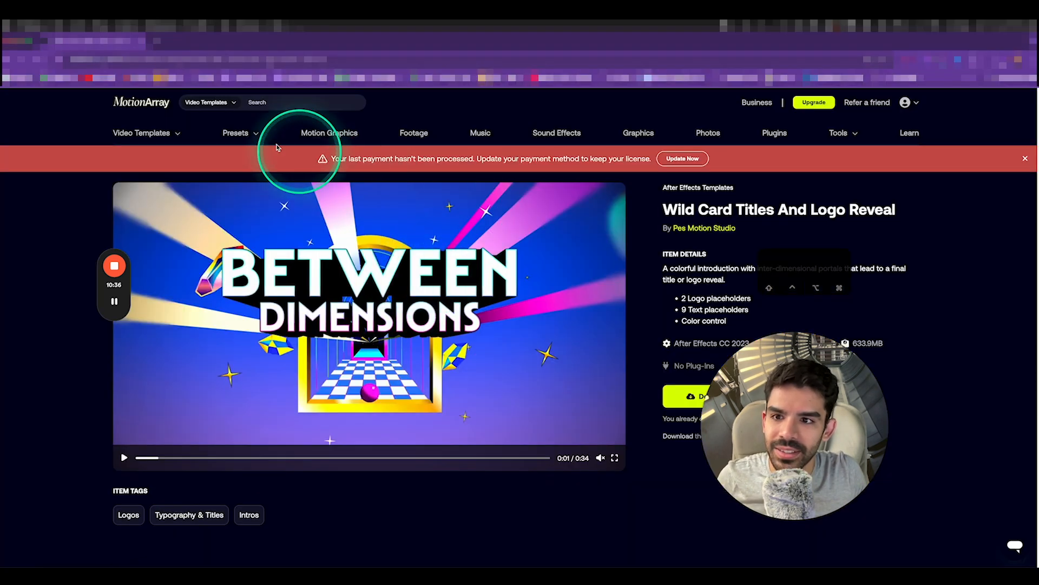
Filter the After Effects video templates to vertical orientation
mouse_move(145, 133)
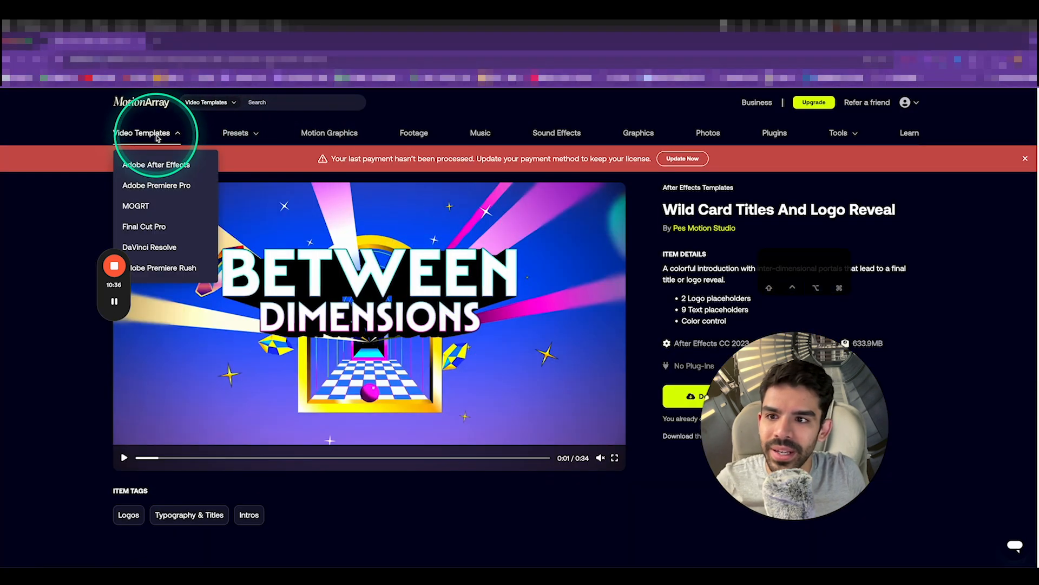
left_click(160, 165)
left_click(162, 249)
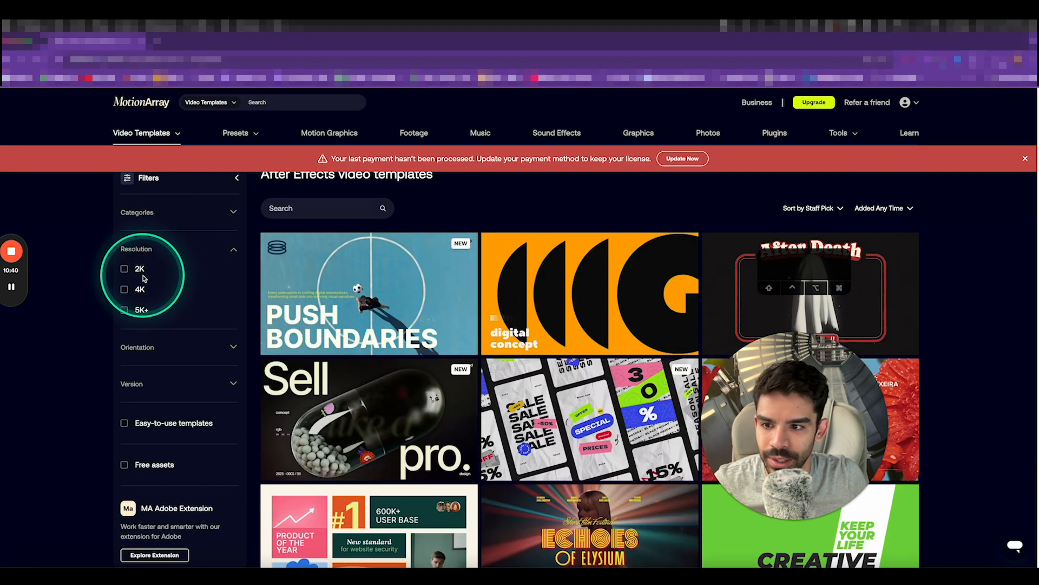
left_click(151, 250)
left_click(157, 285)
left_click(124, 326)
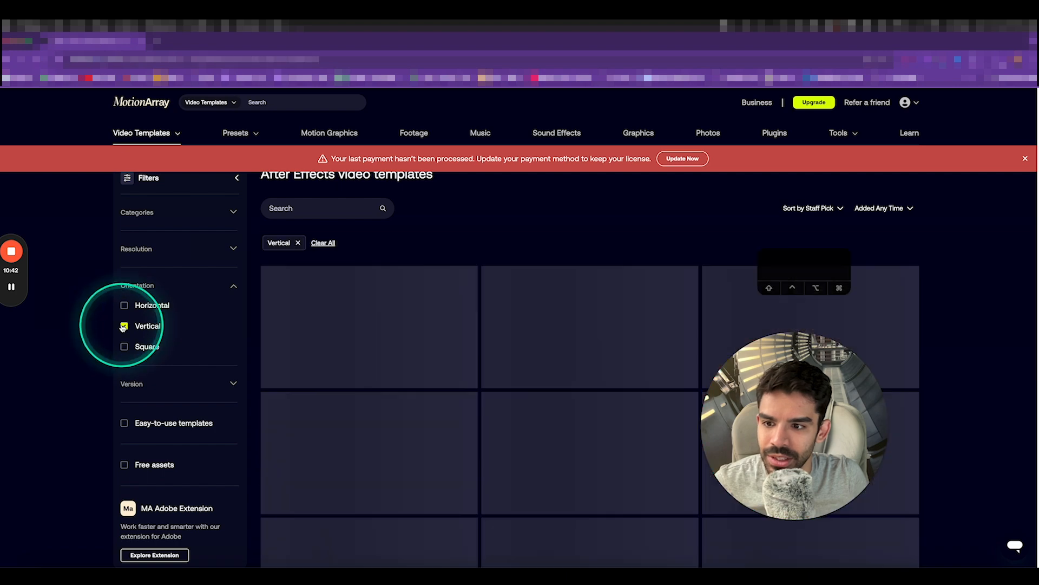
Open the Holography Typography Stories template and play its preview
scroll(677, 302, "down", 1)
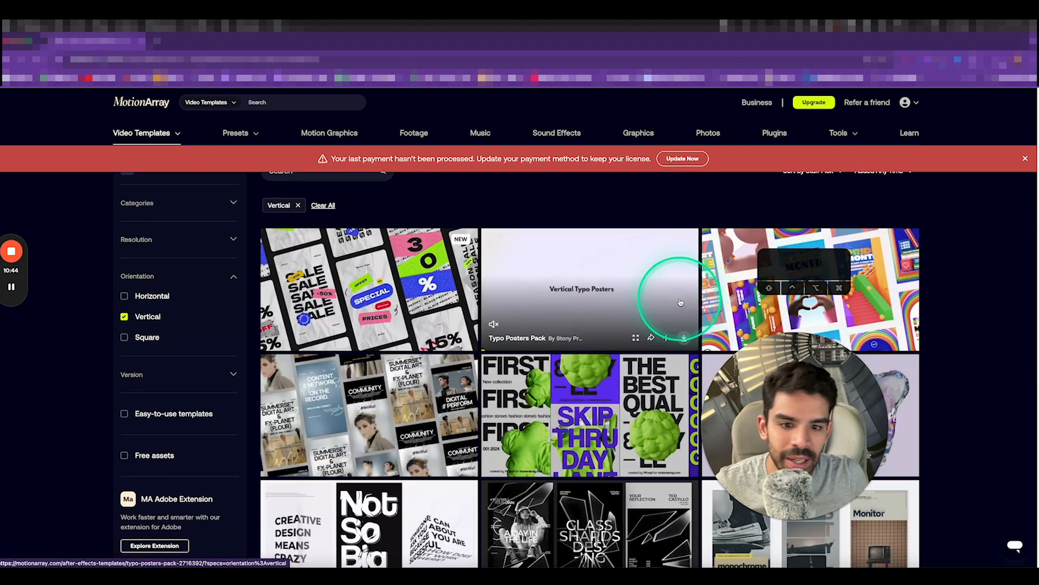
scroll(680, 302, "down", 4)
scroll(808, 359, "down", 7)
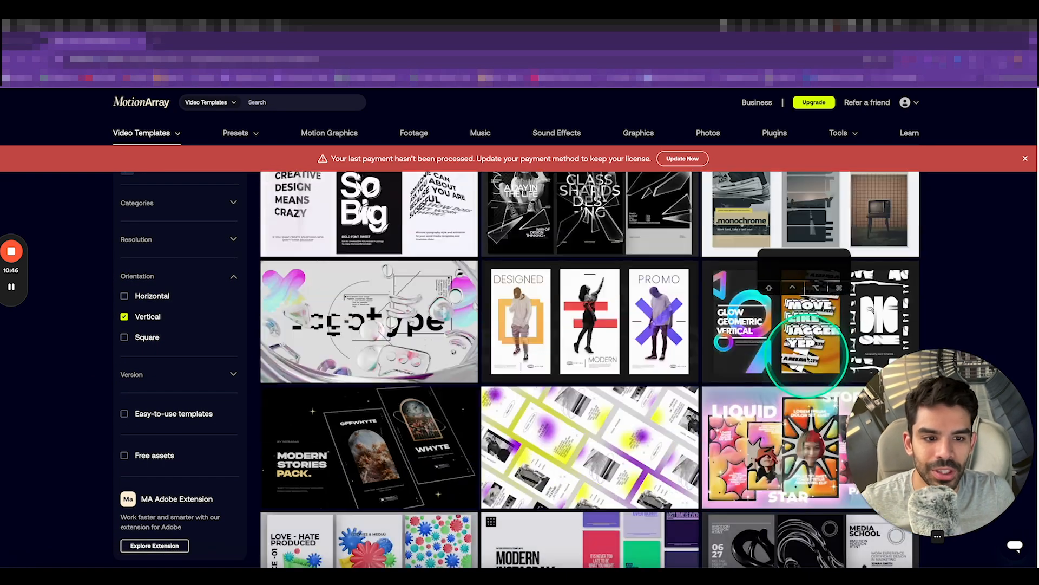
scroll(808, 357, "down", 10)
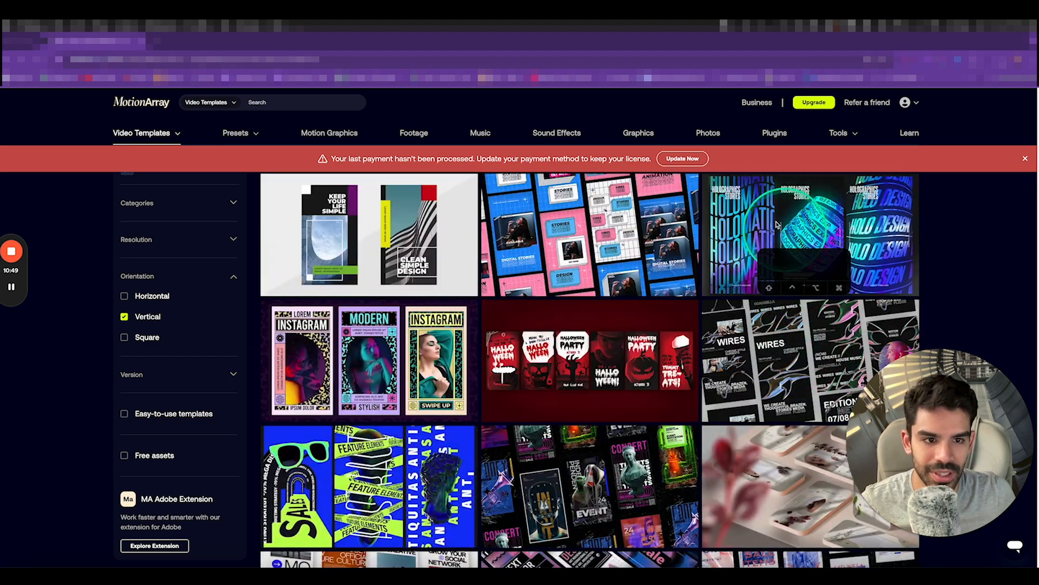
left_click(744, 212)
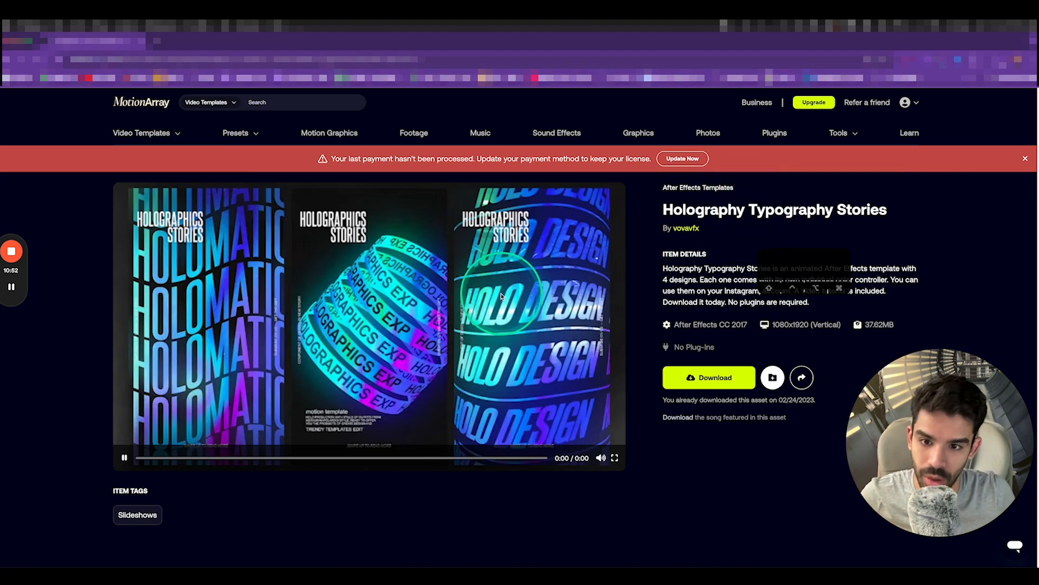
left_click(496, 339)
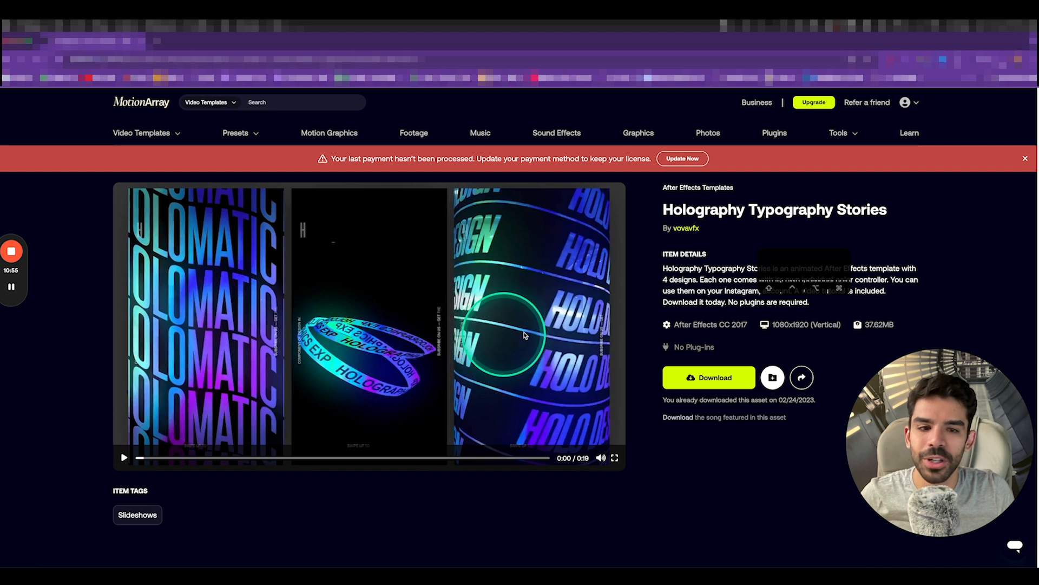
mouse_move(6, 286)
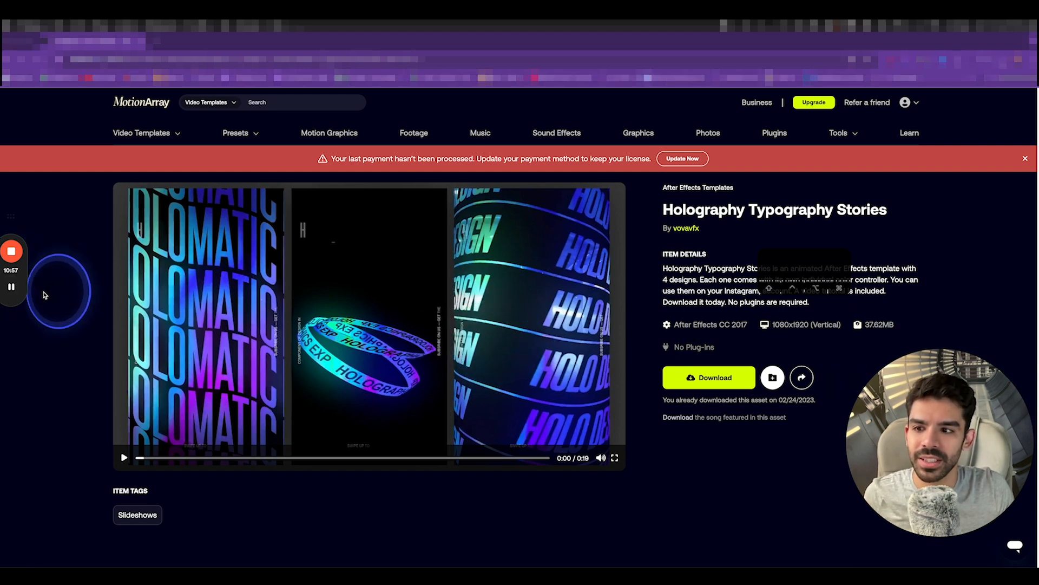
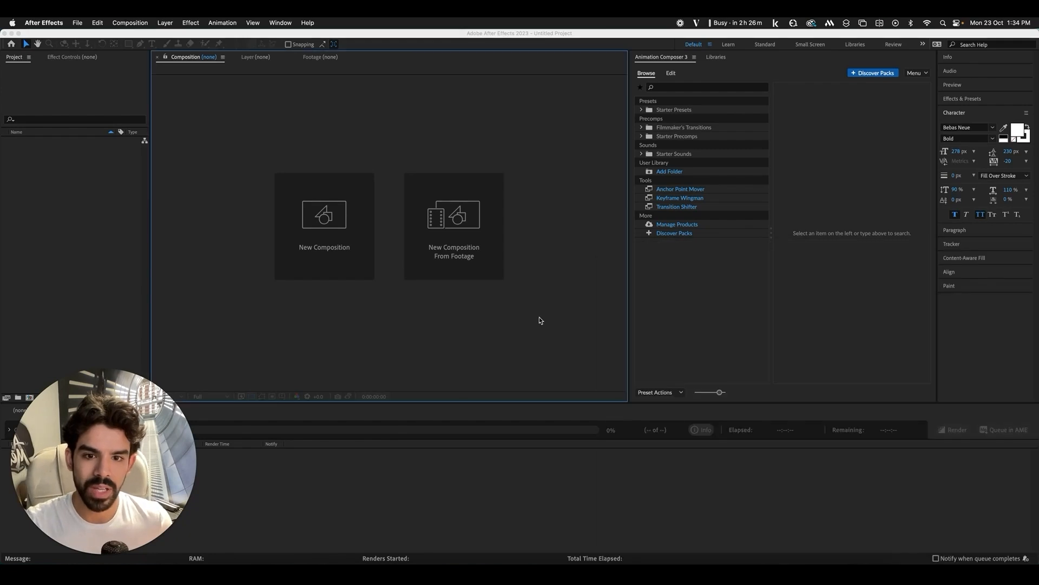
Launch the Cursor Pro click highlighter from Spotlight
key("super+space")
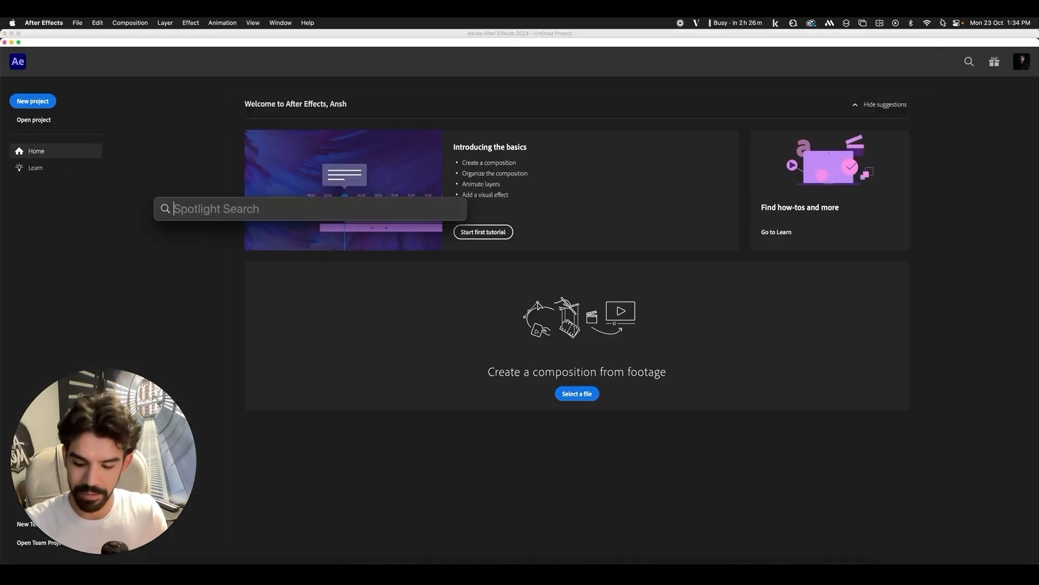
type("cursor Pro")
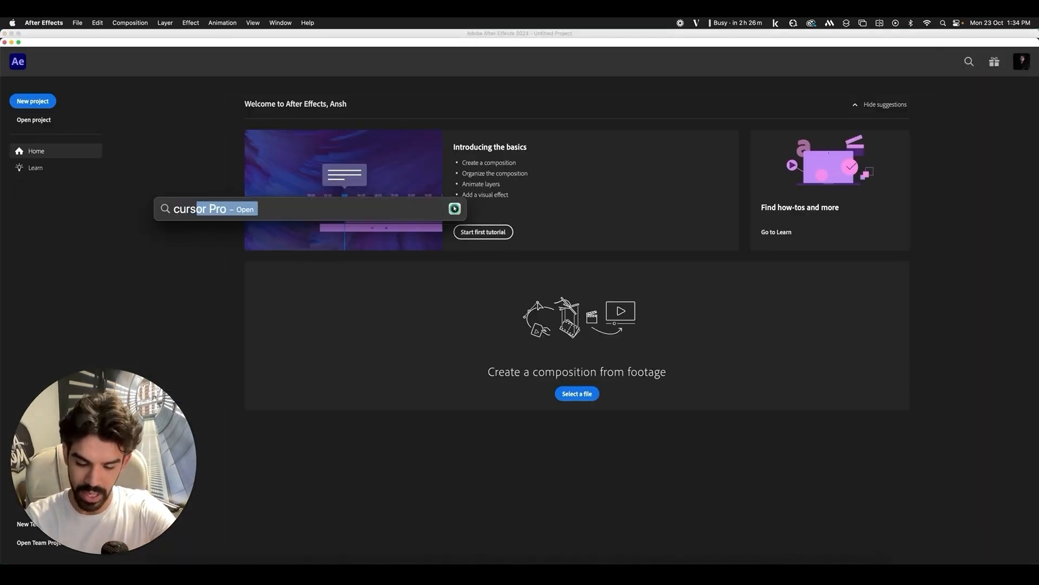
key("Return")
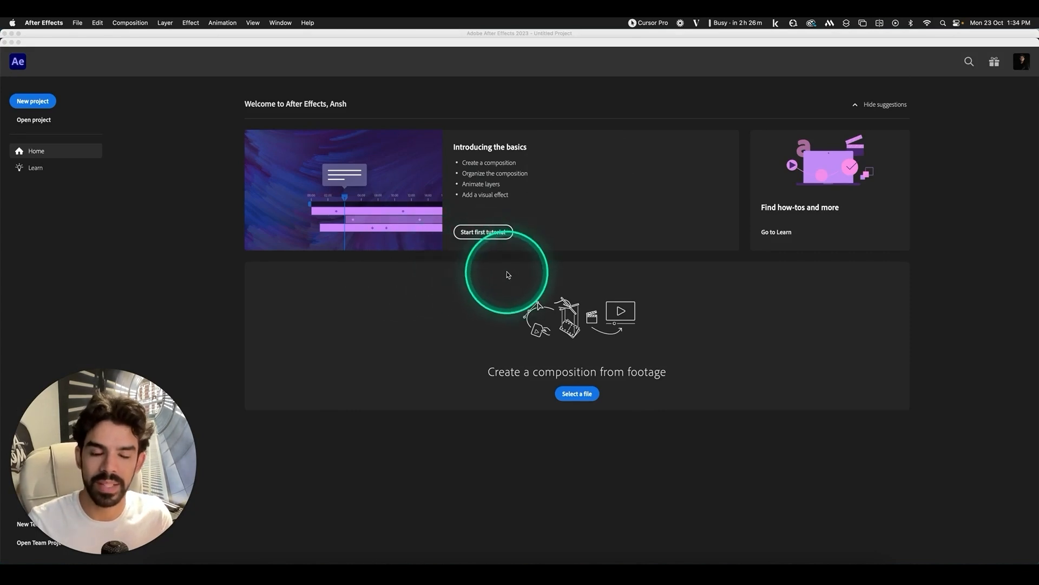
Launch KeyCastr for on-screen keystrokes, close its preferences, and bring Premiere Pro forward
left_click(944, 25)
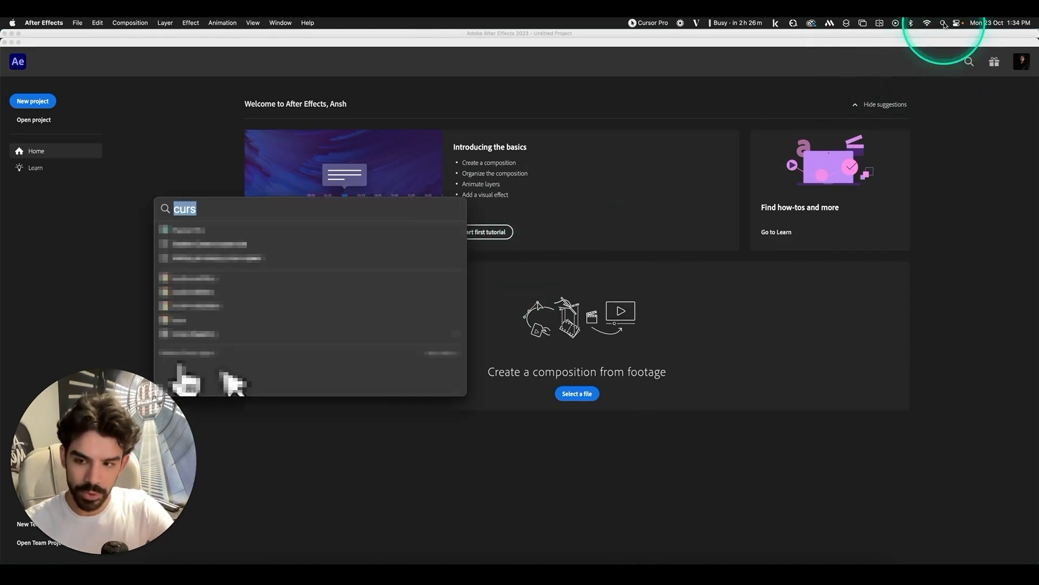
type("key")
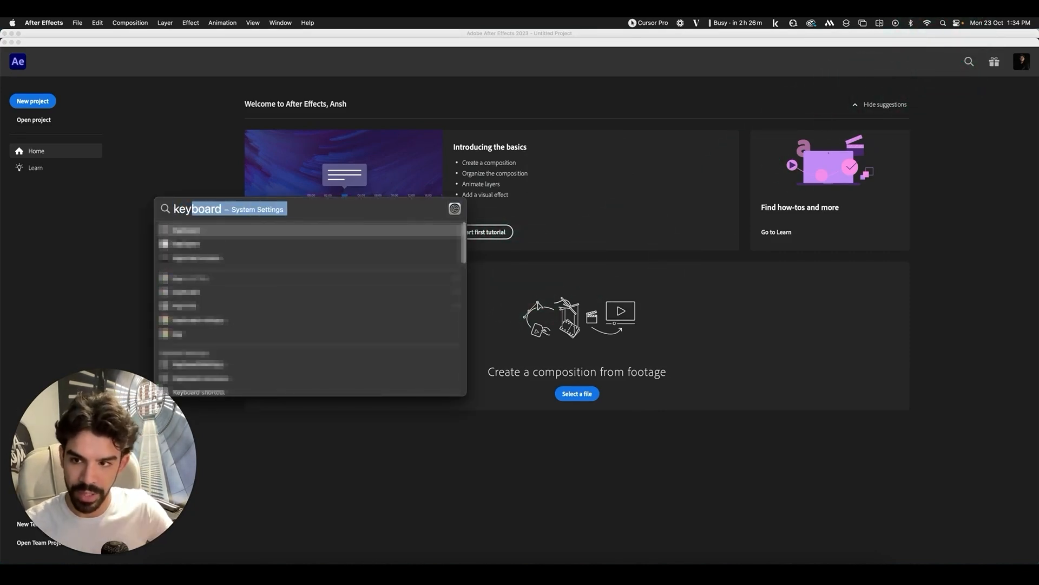
left_click(191, 246)
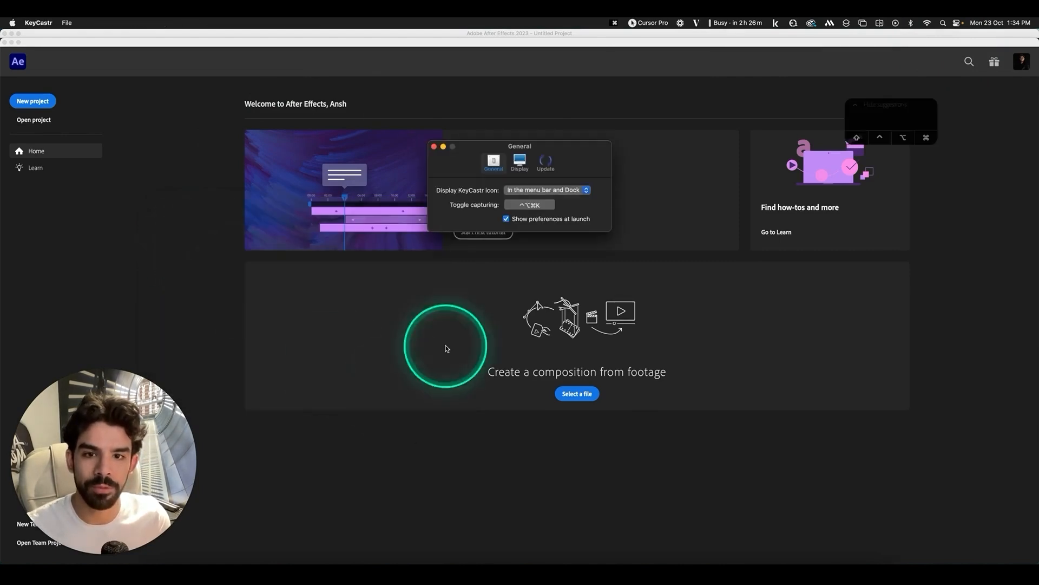
left_click(433, 147)
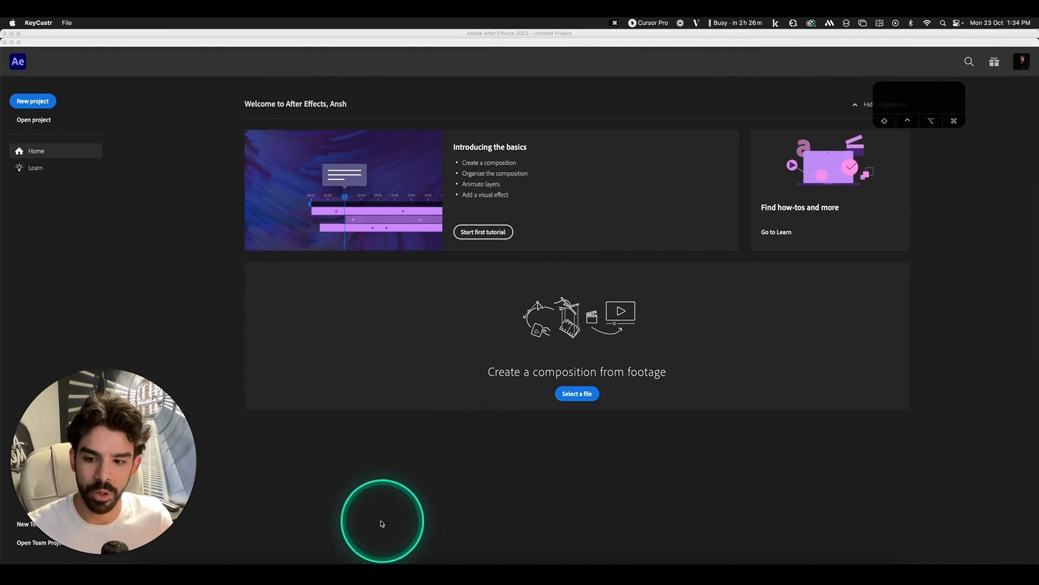
left_click(297, 559)
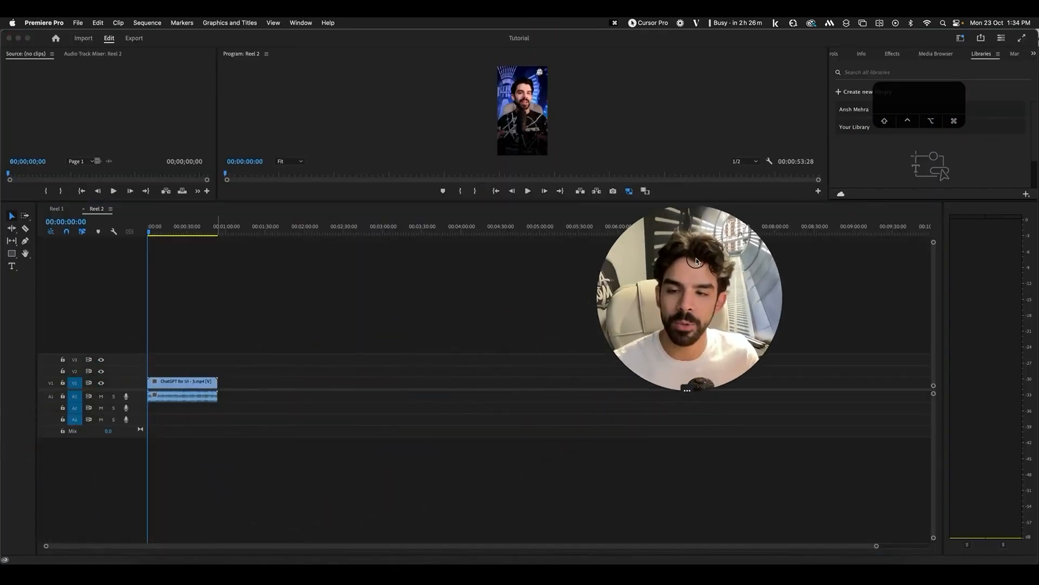
Switch Premiere Pro to the Reel 1 sequence and zoom its timeline in
left_click(55, 209)
key("equal")
key("equal")
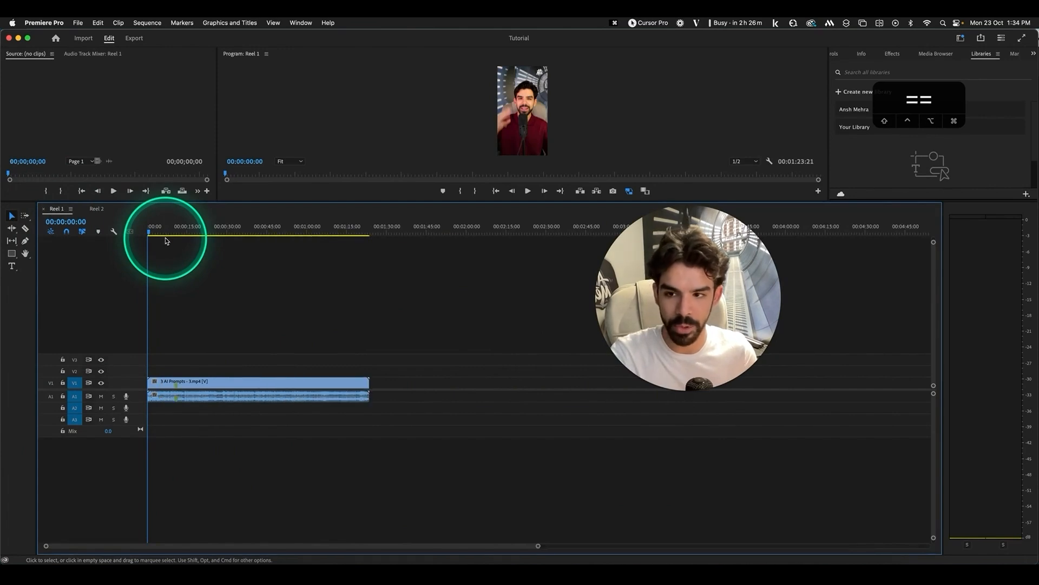
left_click_drag(723, 323, 943, 244)
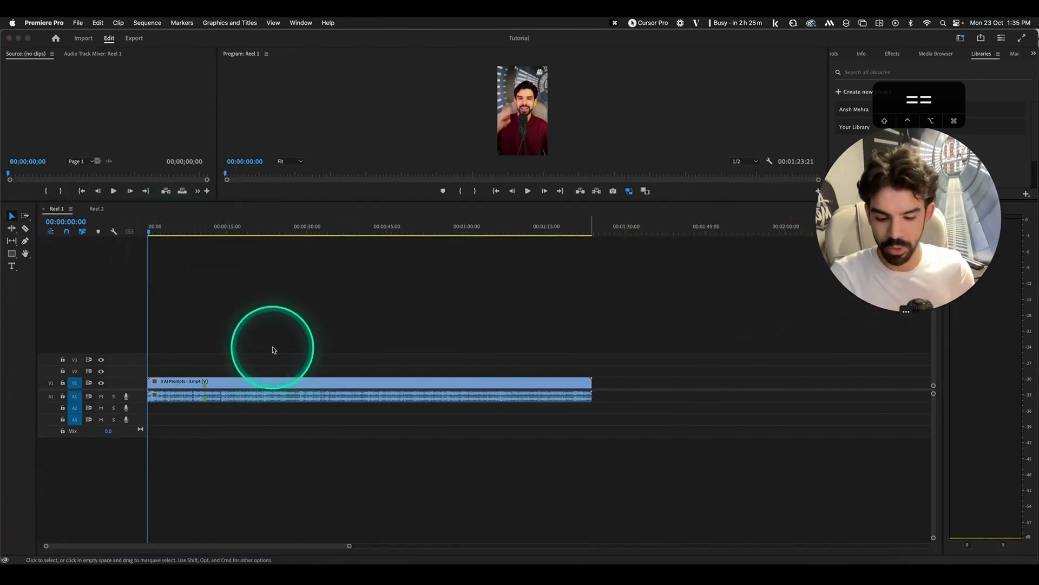
key("equal")
left_click(340, 202)
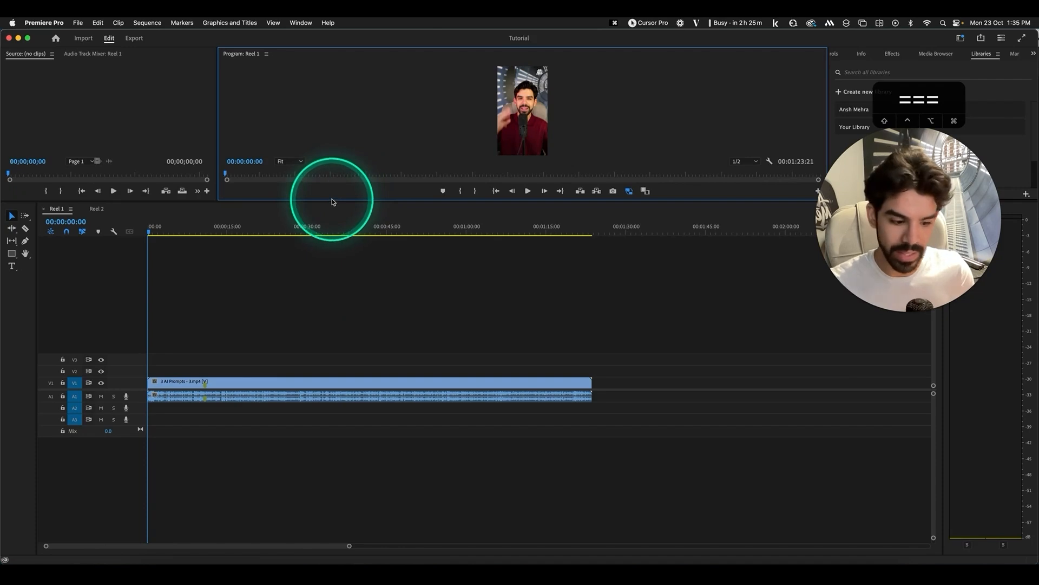
key("cmd+space")
Start a QuickTime new movie recording with the iPad as source, window moved to the centre
type("quic")
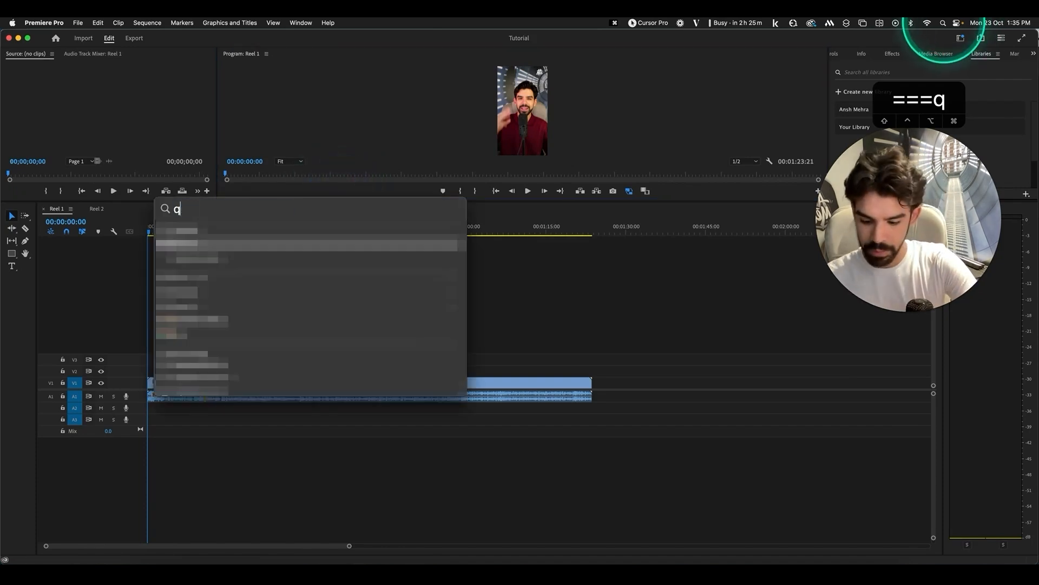
key("Return")
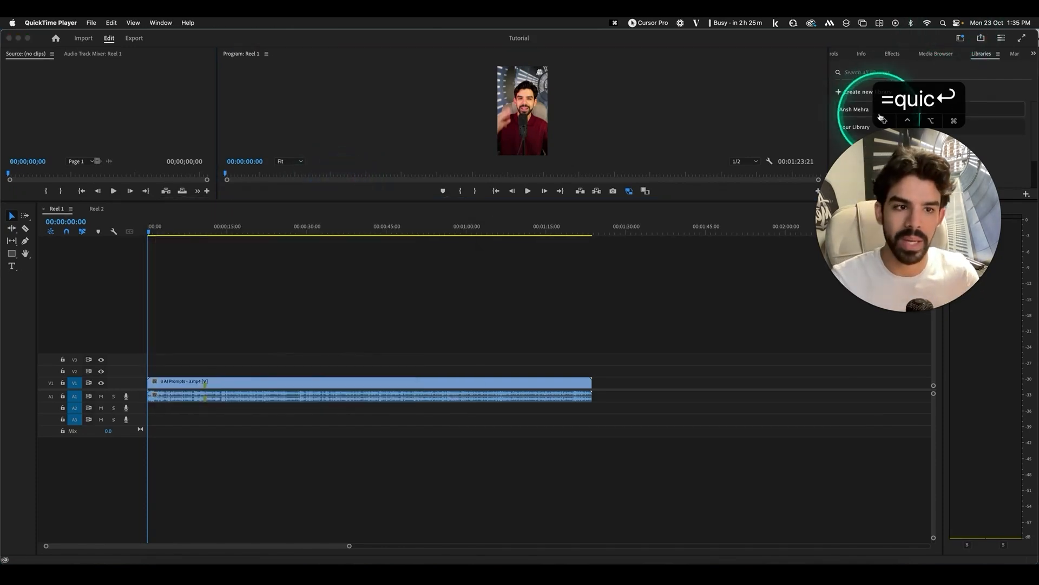
left_click(91, 22)
left_click(108, 34)
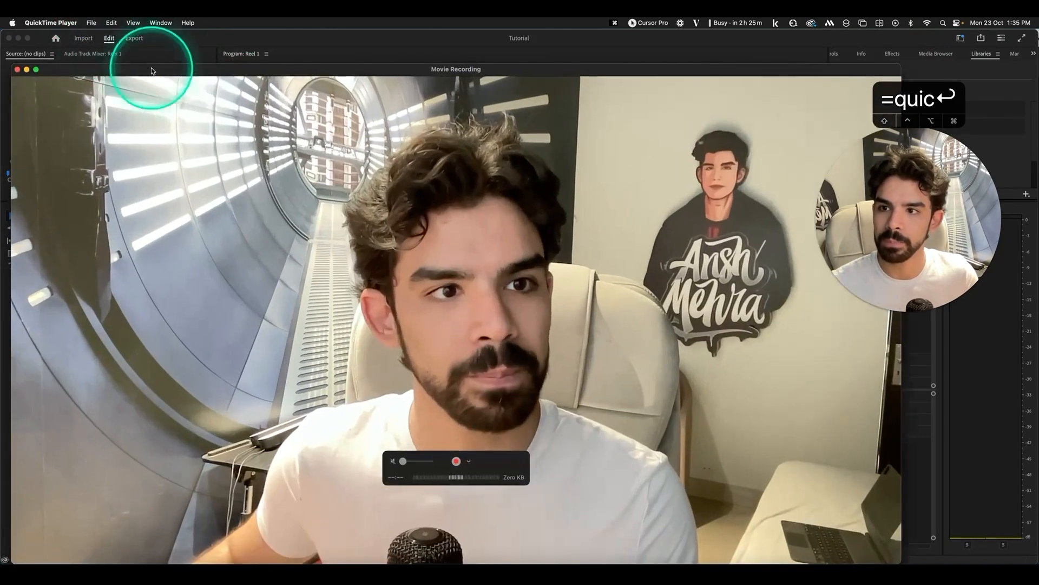
left_click(468, 461)
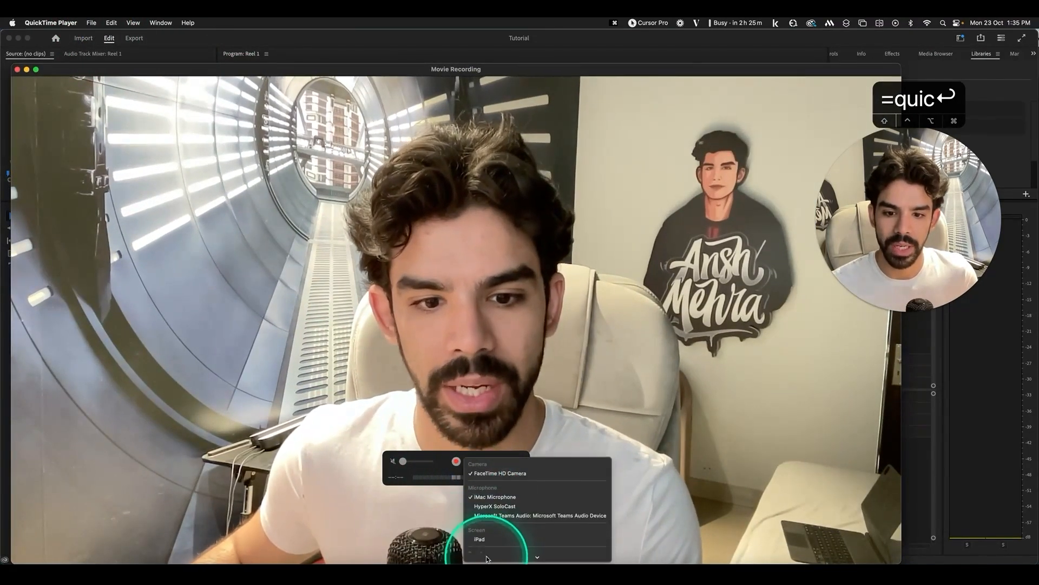
left_click(486, 498)
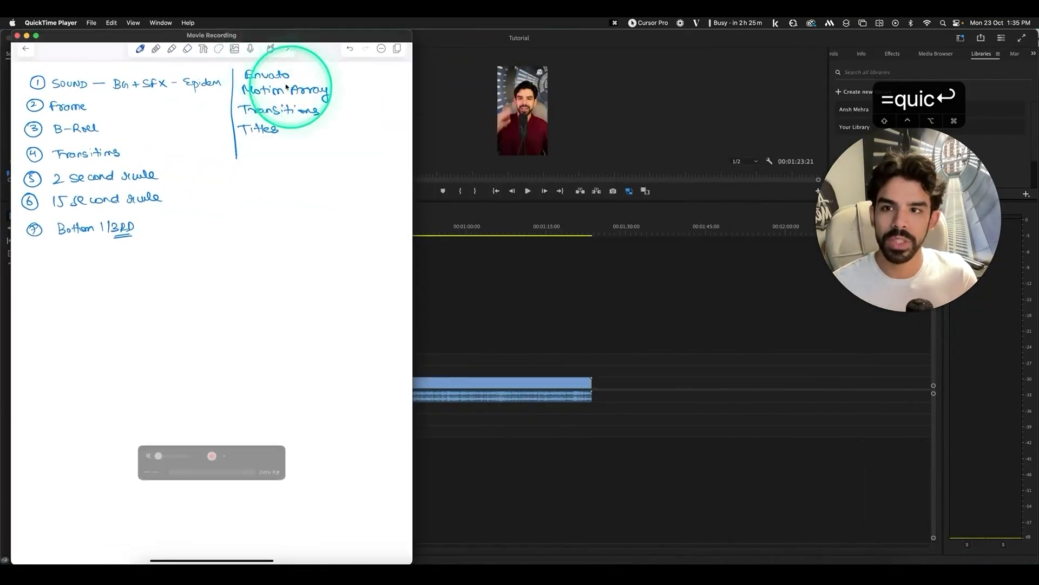
left_click_drag(255, 35, 698, 44)
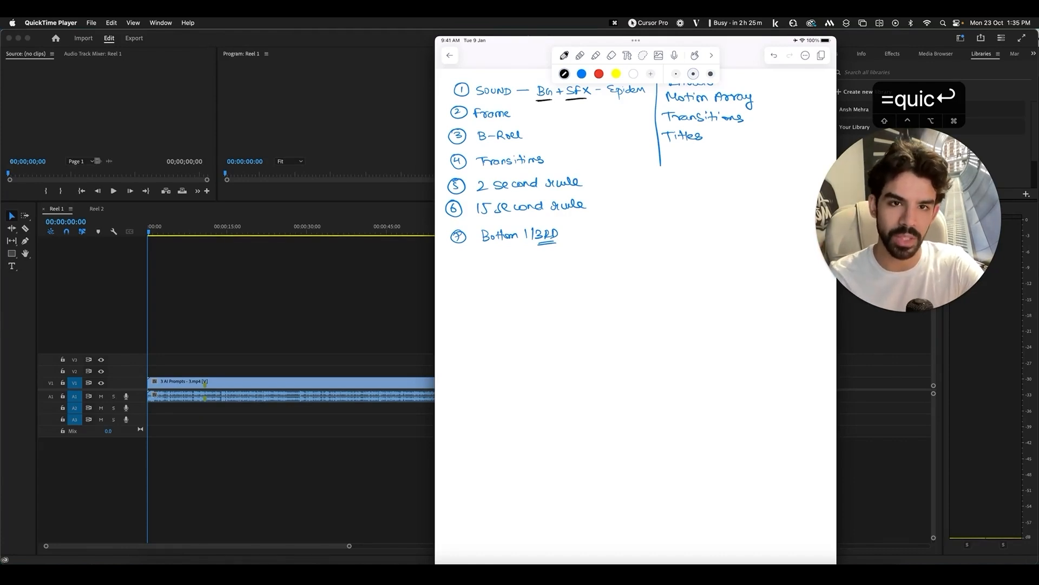
Draw a down arrow under SFX and write an underlined 'Riser' below the list
left_click_drag(575, 102, 580, 114)
left_click_drag(576, 113, 582, 111)
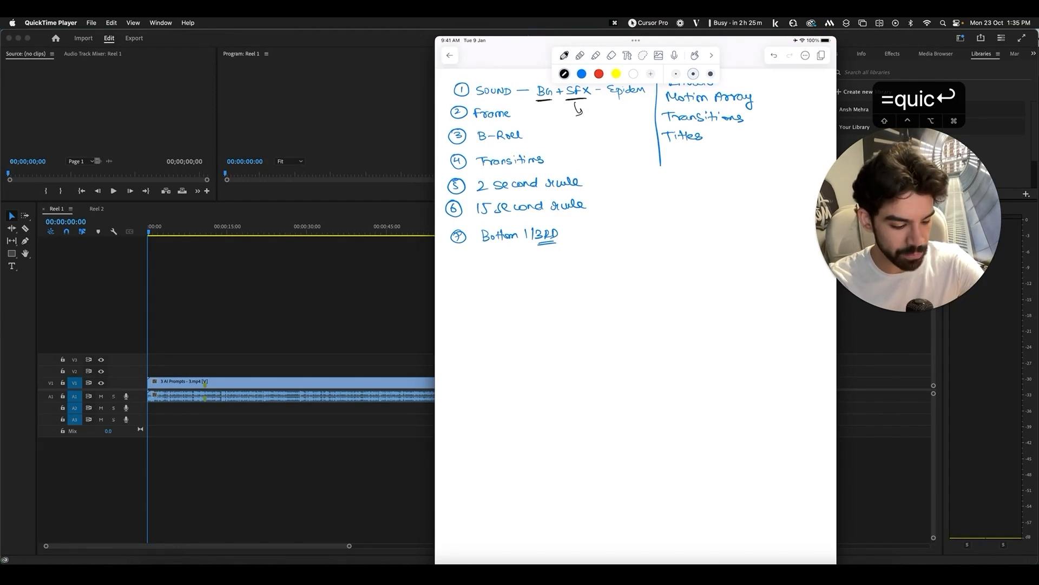
mouse_move(474, 308)
left_mouse_down()
mouse_move(472, 321)
mouse_move(495, 319)
left_mouse_up()
left_click_drag(473, 326, 496, 327)
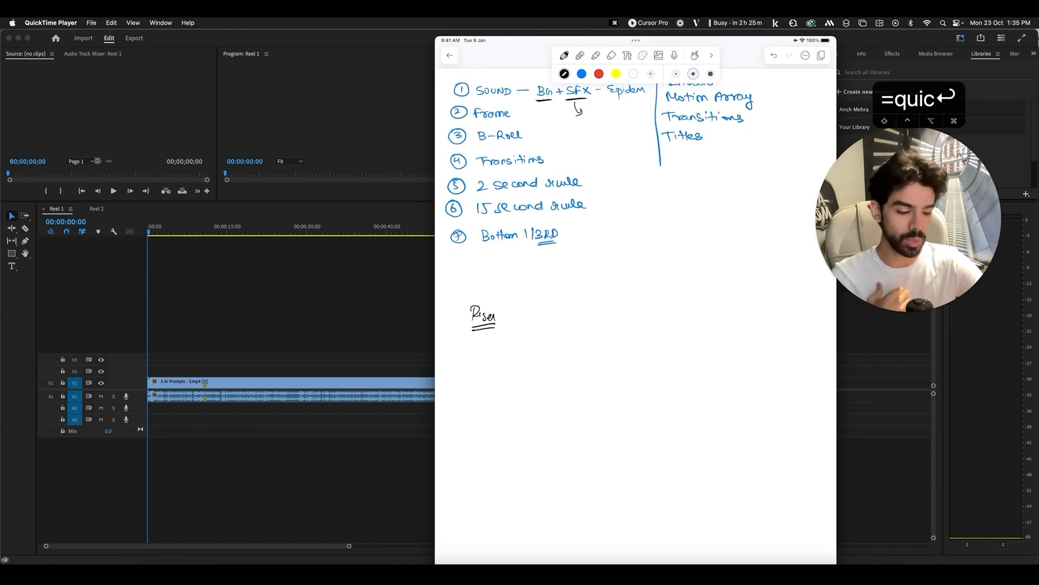
Handwrite 'Splice' beside Riser, then underline and circle it
left_click_drag(554, 309, 544, 322)
left_click_drag(557, 313, 558, 321)
mouse_move(567, 308)
left_mouse_down()
mouse_move(571, 320)
mouse_move(597, 319)
left_mouse_up()
left_click_drag(546, 331, 595, 324)
mouse_move(542, 334)
left_mouse_down()
mouse_move(591, 329)
mouse_move(550, 301)
mouse_move(630, 325)
mouse_move(562, 295)
left_mouse_up()
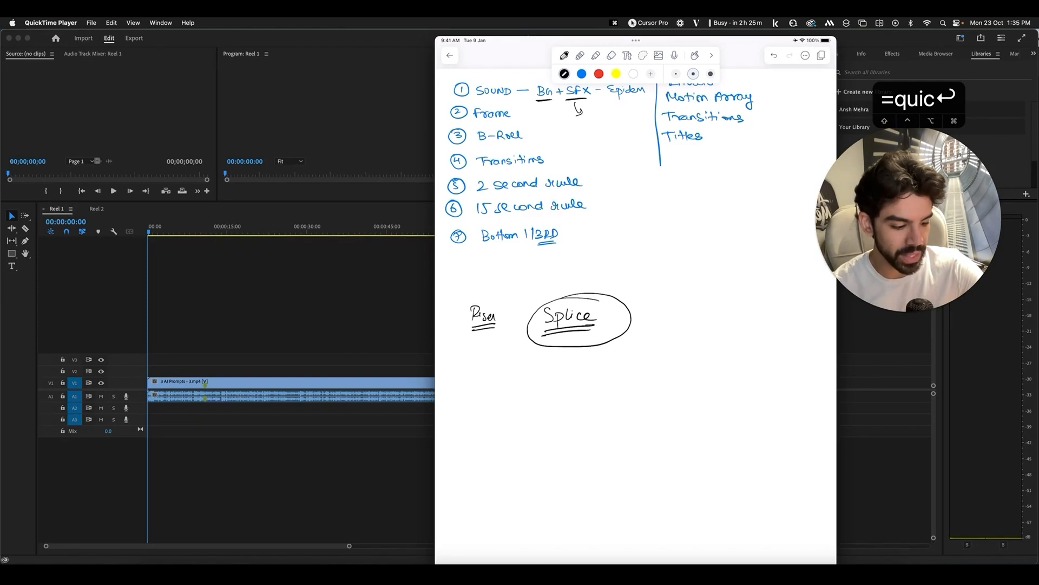
Draw an arrow from Splice to a double-underlined 'SFX', then return to Premiere Pro
left_click_drag(610, 318, 660, 322)
mouse_move(677, 308)
left_mouse_down()
mouse_move(674, 322)
mouse_move(693, 327)
left_mouse_up()
left_click_drag(659, 334, 694, 332)
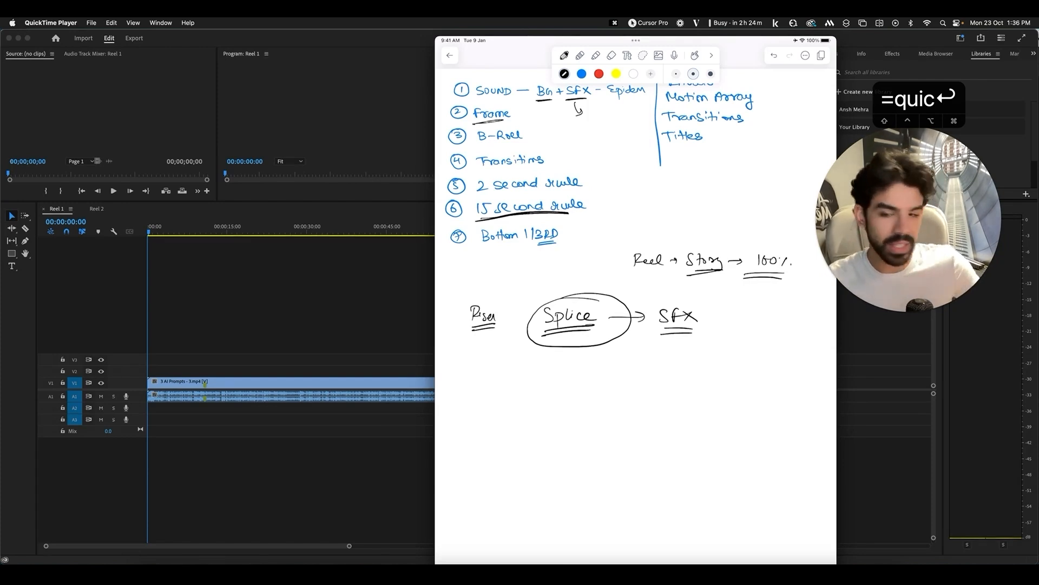
left_click(359, 202)
Enlarge the program monitor, scrub Reel 1 from 00:00:04:27 to 00:00:13:13, then view Reel 2
left_click_drag(359, 203, 374, 369)
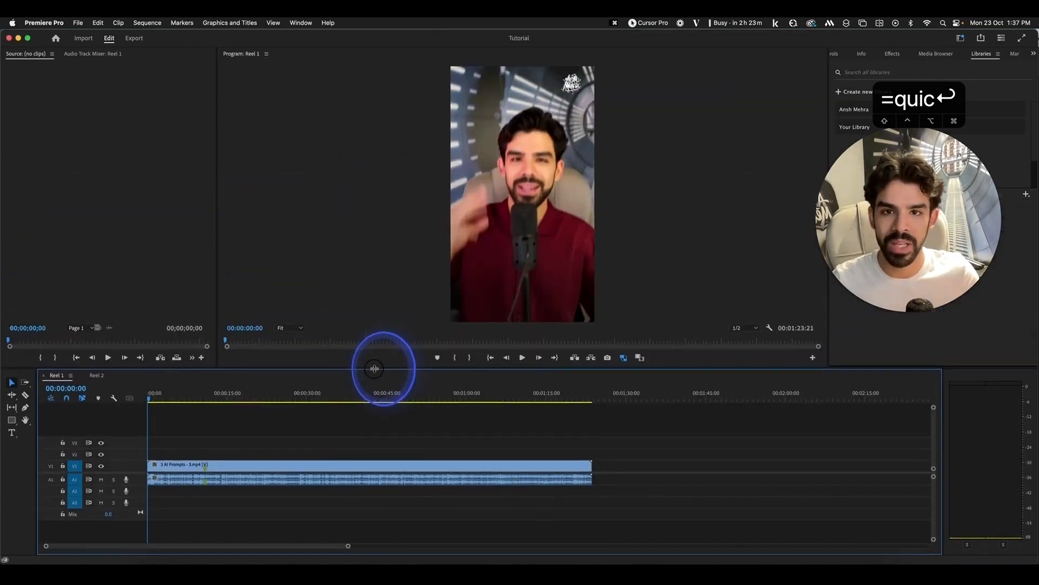
left_click_drag(153, 400, 191, 399)
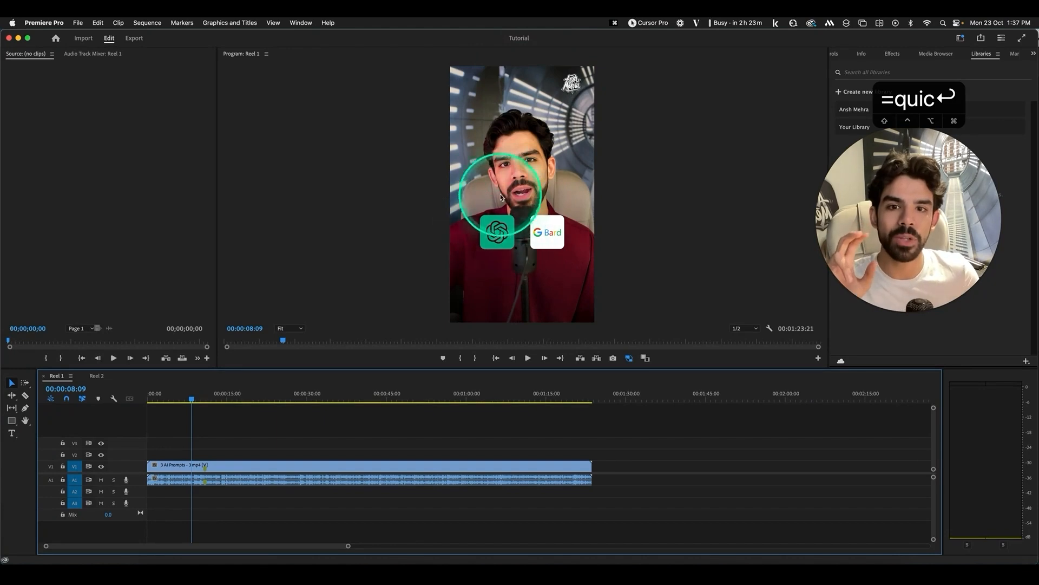
left_click(195, 399)
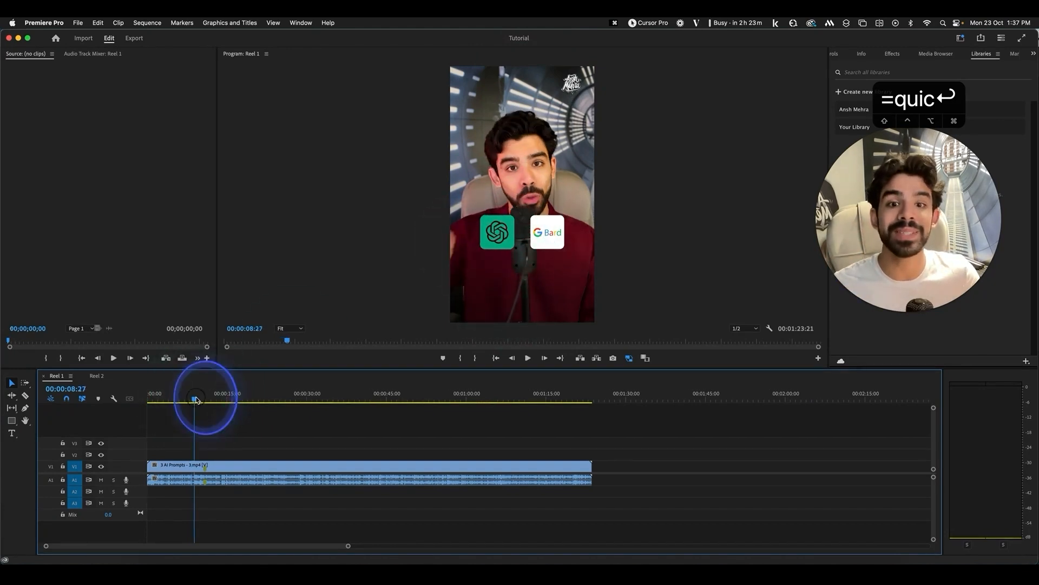
mouse_move(195, 399)
left_mouse_down()
mouse_move(218, 399)
mouse_move(146, 398)
mouse_move(214, 406)
left_mouse_up()
left_click(92, 377)
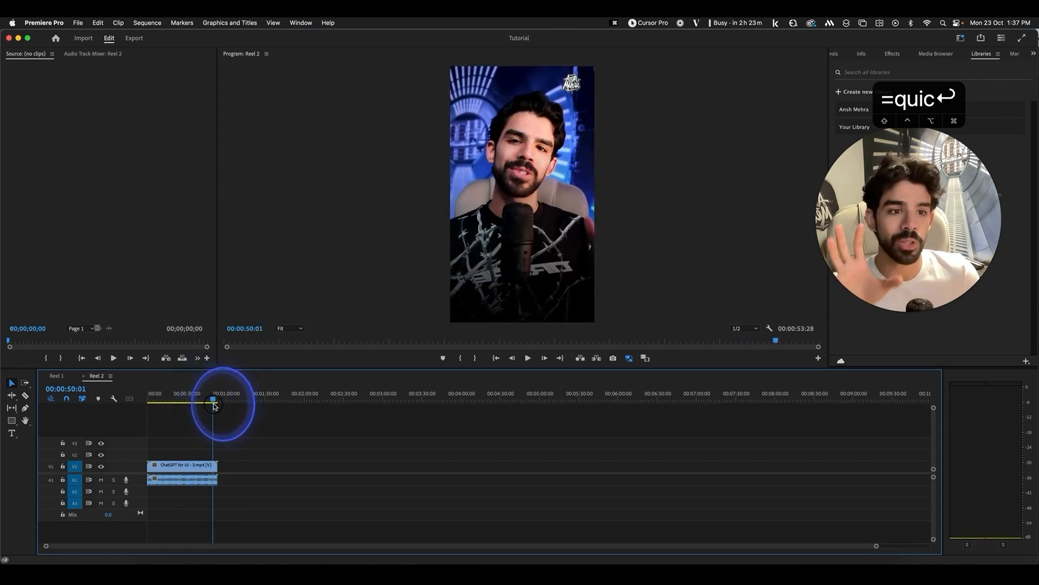
left_click(818, 561)
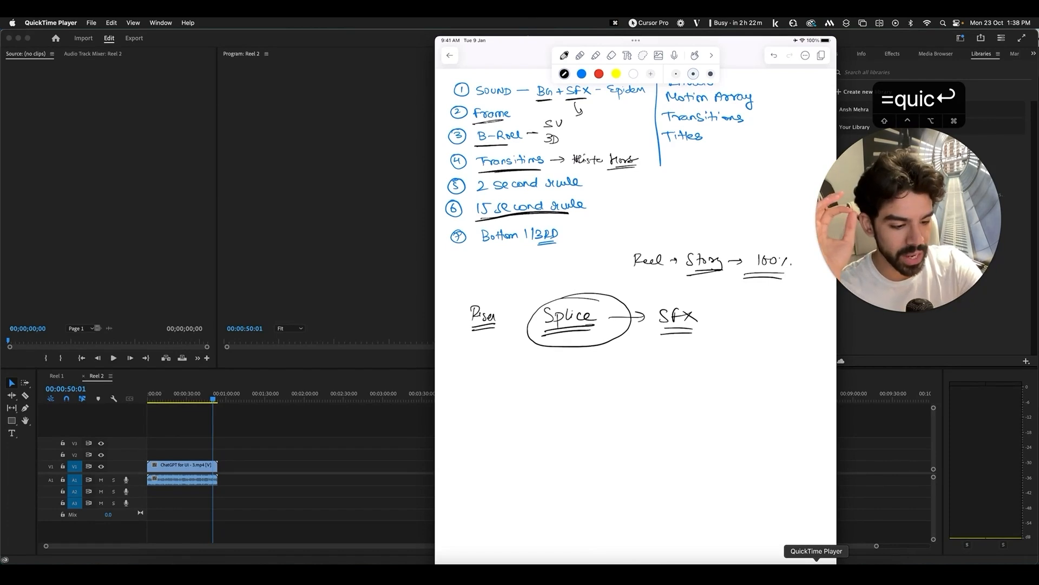
Scroll the mirrored iPad note up in QuickTime, then bring Premiere Pro back
scroll(636, 216, "up", 2)
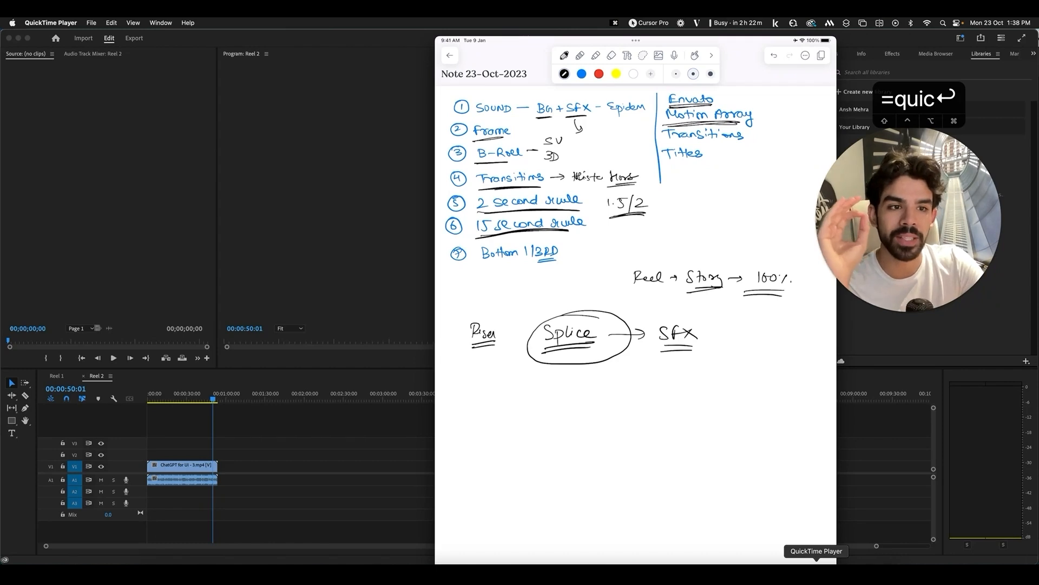
left_click(817, 566)
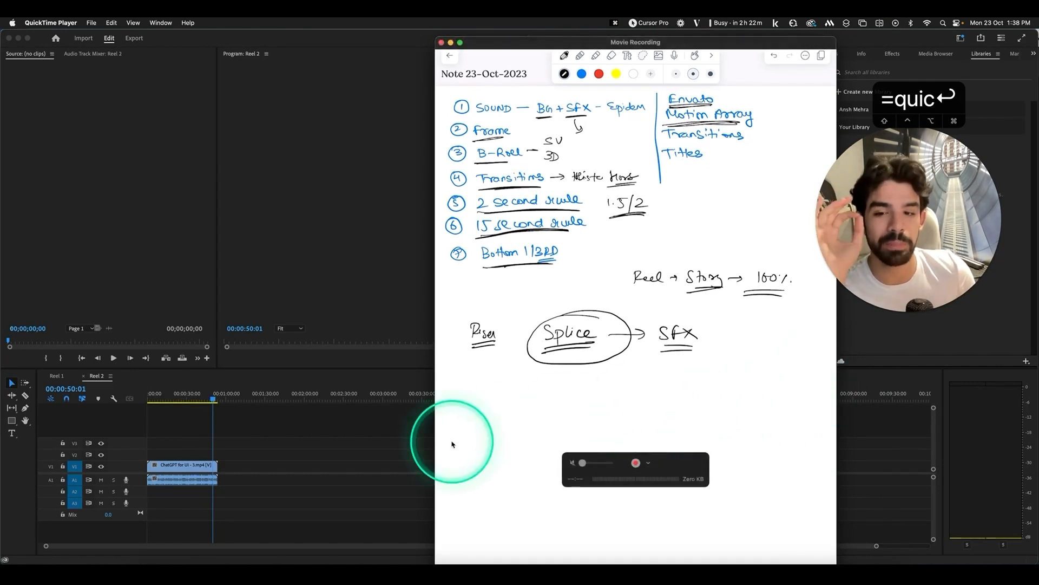
left_click(311, 437)
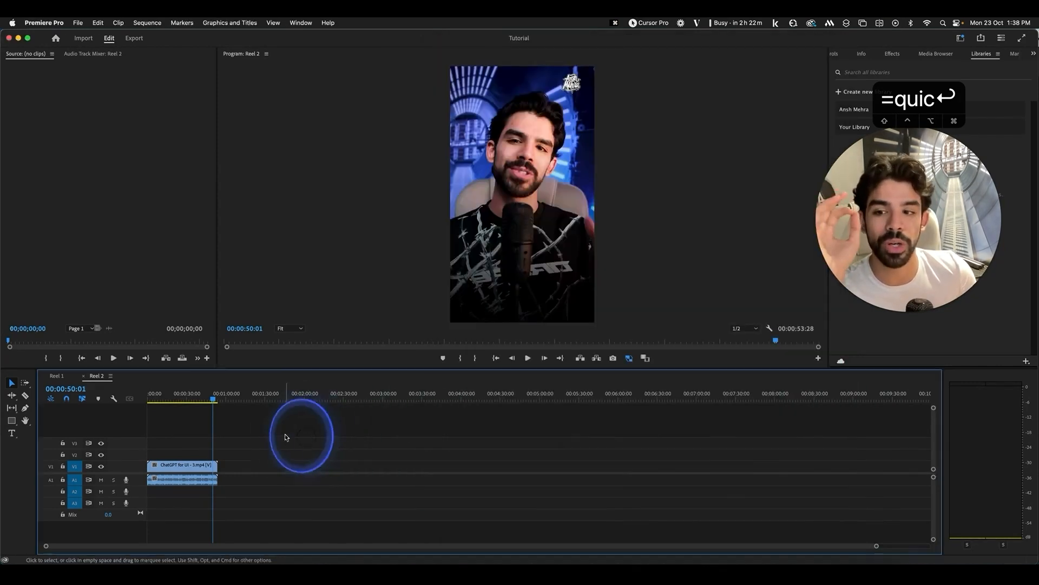
Switch to Reel 1, zoom into its start, enlarge the preview, and play the opening
left_click(57, 376)
left_click(150, 397)
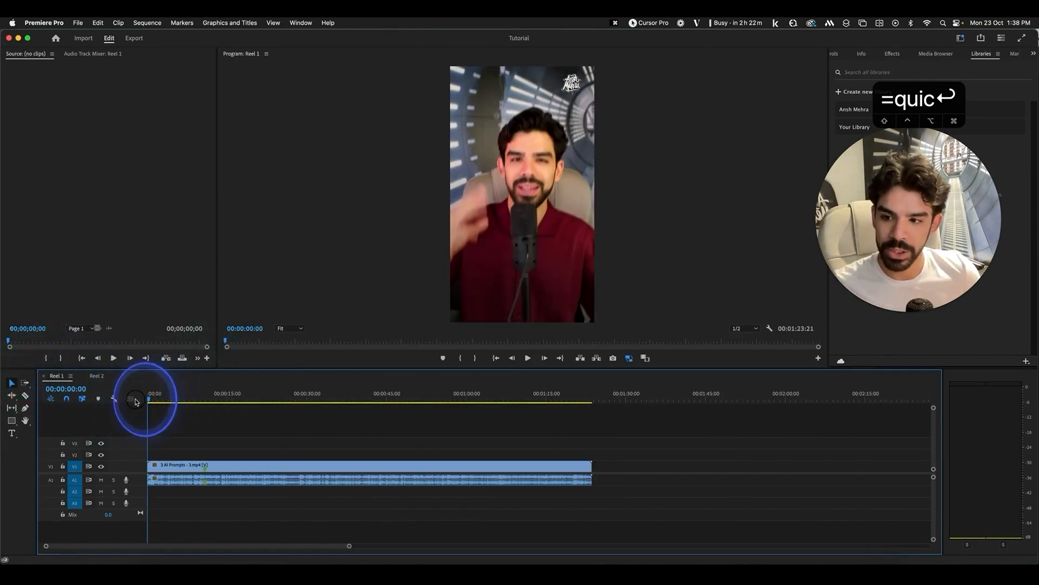
key("=")
key("=")
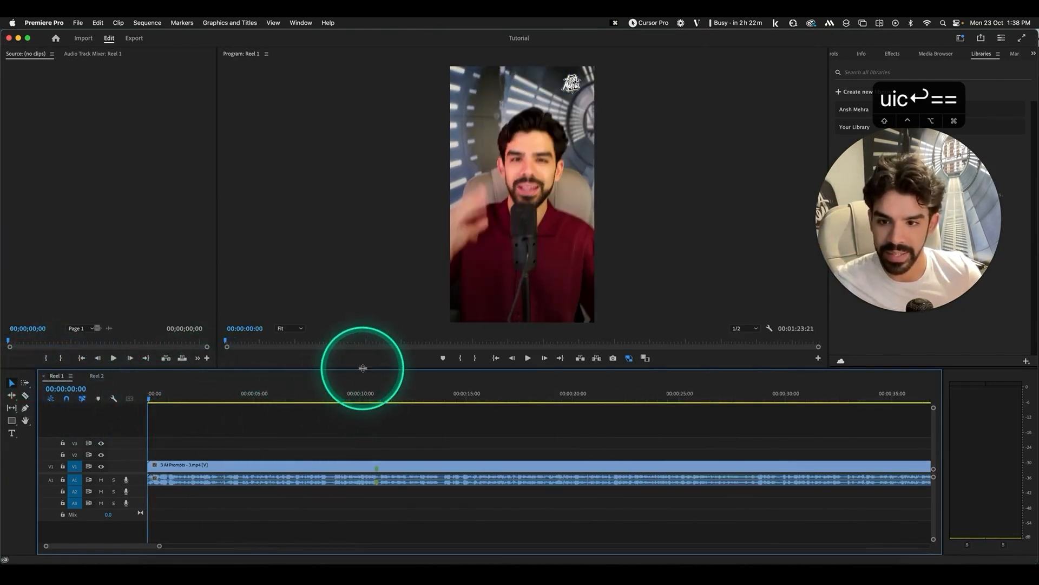
left_click_drag(360, 369, 361, 436)
key("space")
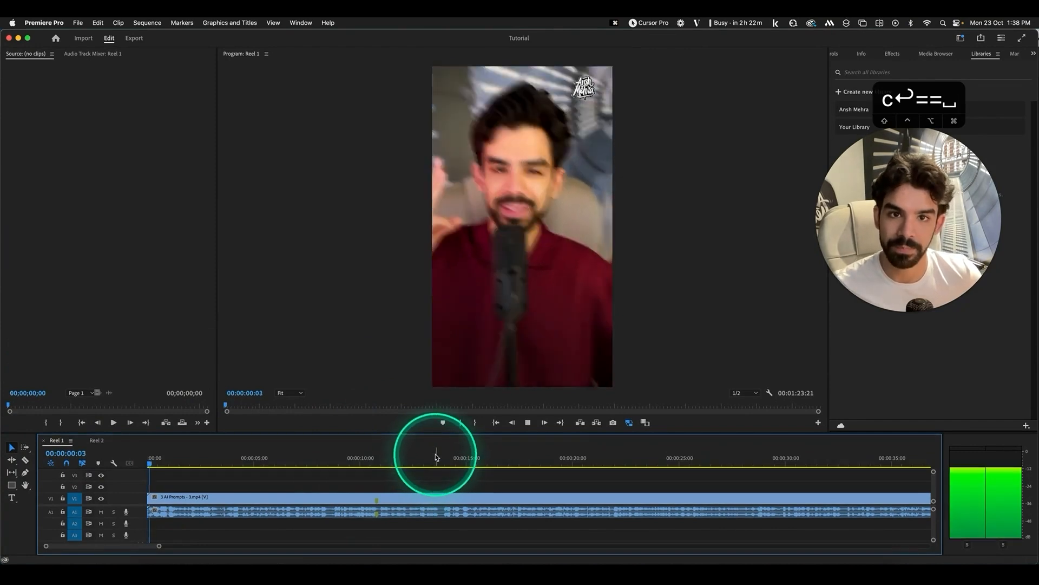
key("space")
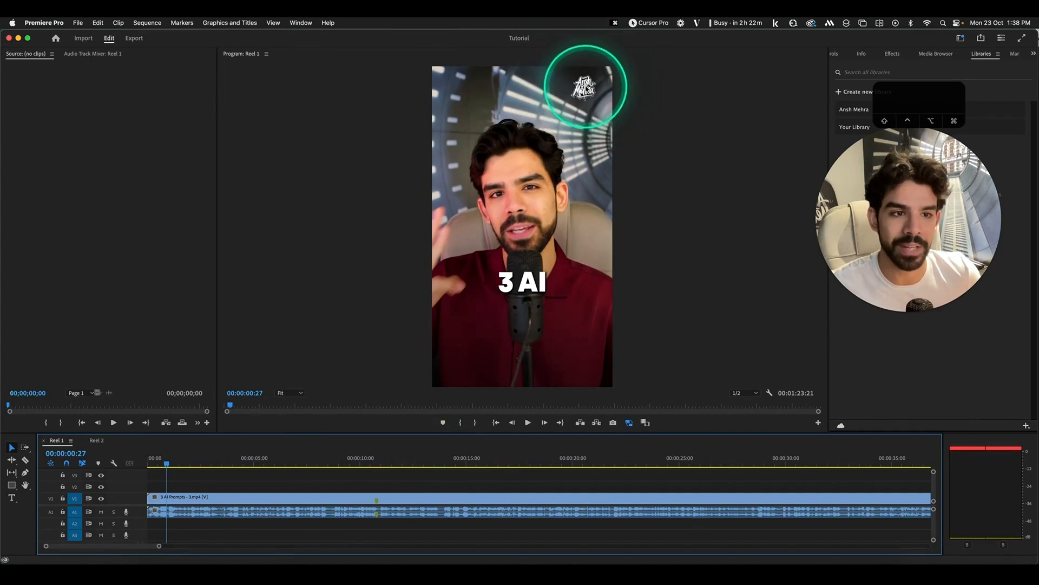
key("space")
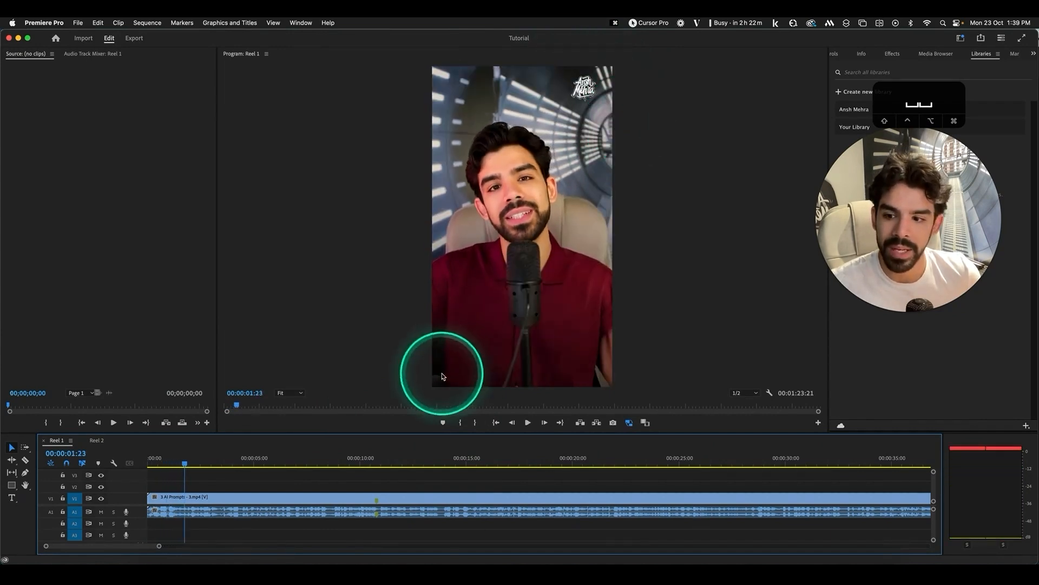
Scrub from 00:00:00:16 through 00:00:01:05 to the DESIGNER split frame
left_click(158, 461)
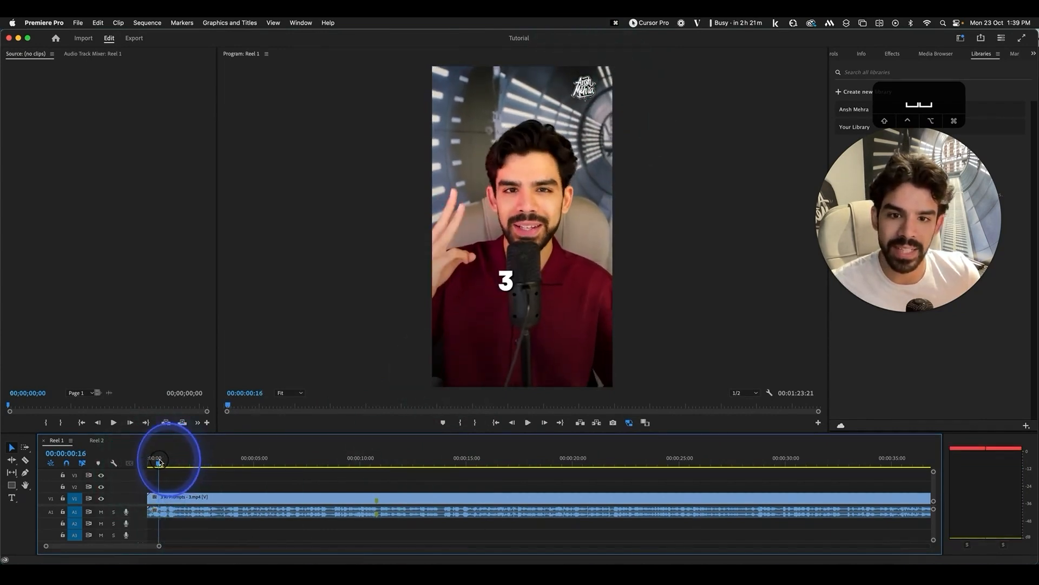
mouse_move(160, 462)
left_mouse_down()
mouse_move(139, 463)
mouse_move(170, 461)
left_mouse_up()
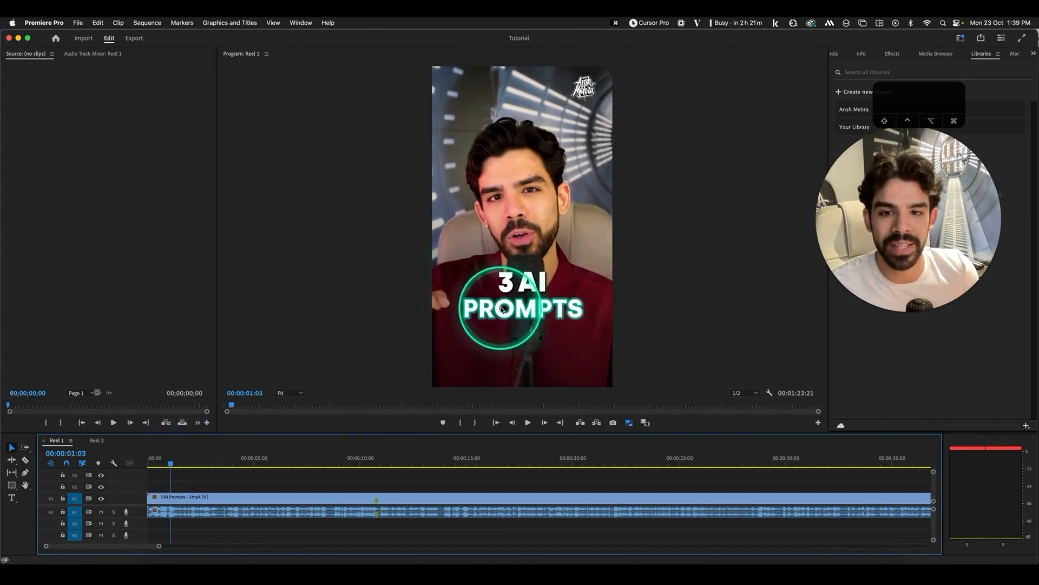
left_click_drag(171, 465, 172, 464)
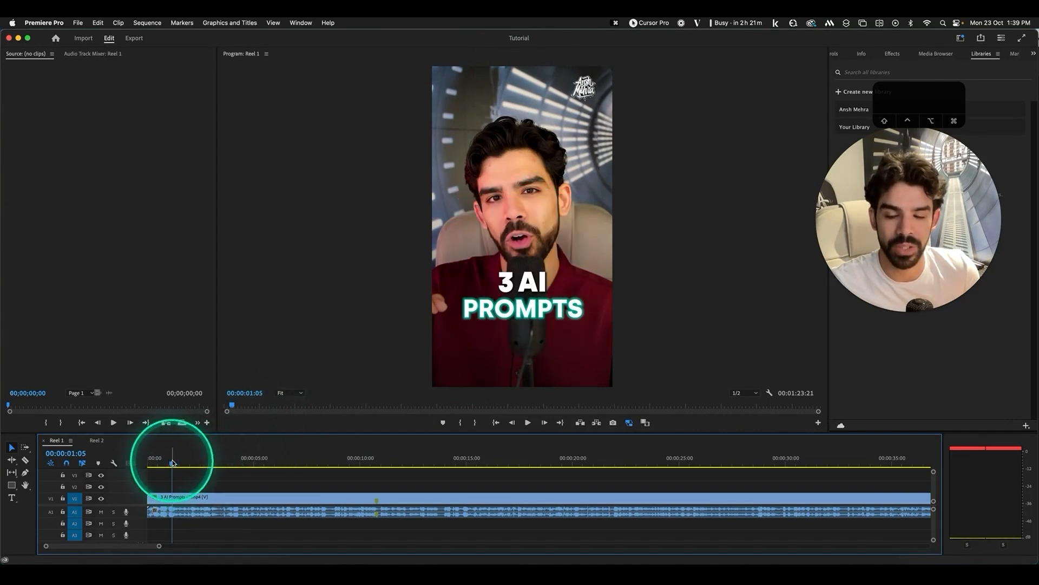
left_click_drag(172, 463, 225, 464)
Scrub Reel 1 from about four seconds to where the ChatGPT icon appears
key("space")
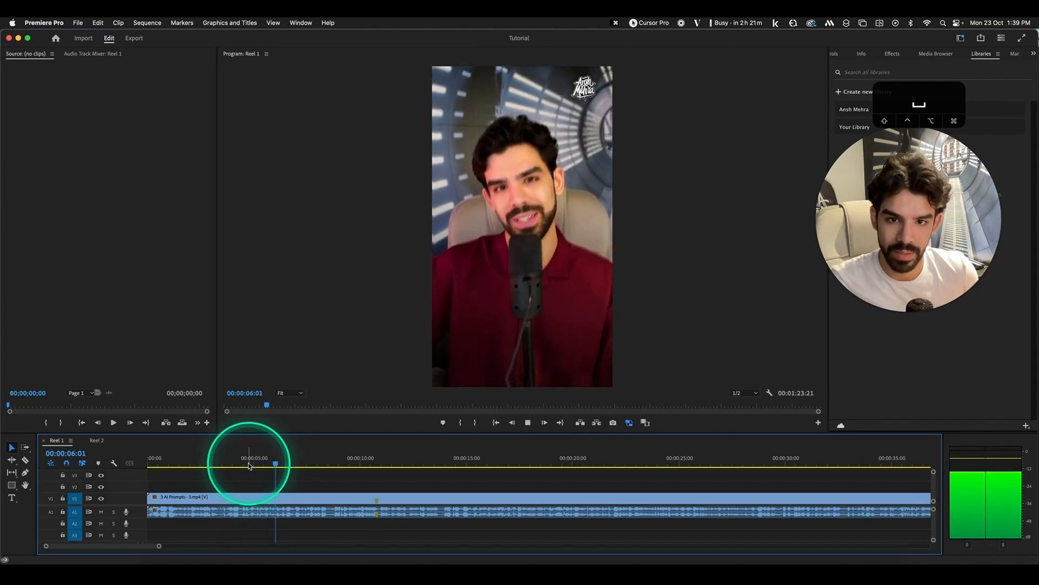
key("space")
left_click_drag(229, 460, 236, 460)
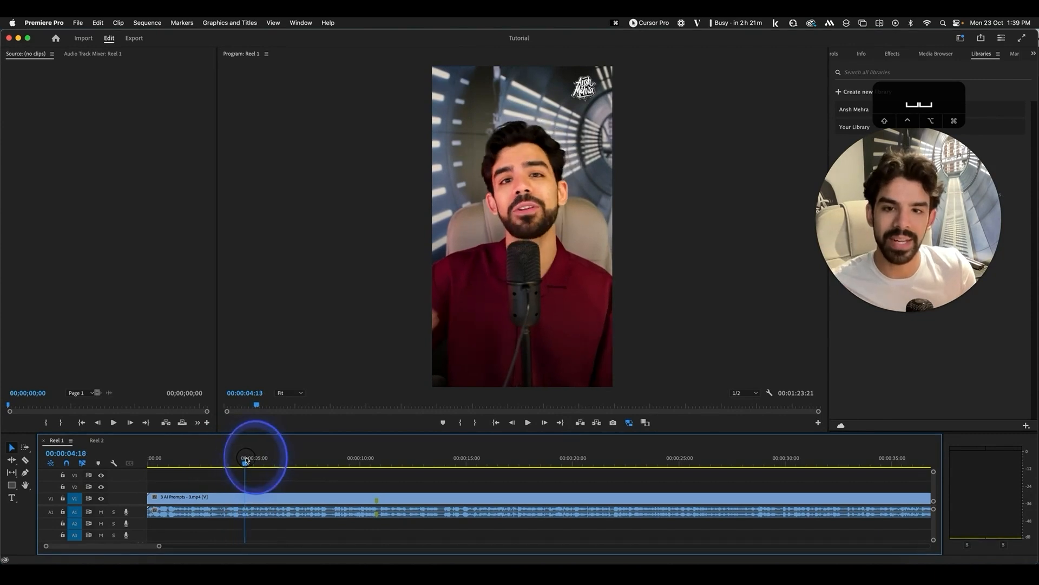
left_click_drag(249, 460, 292, 465)
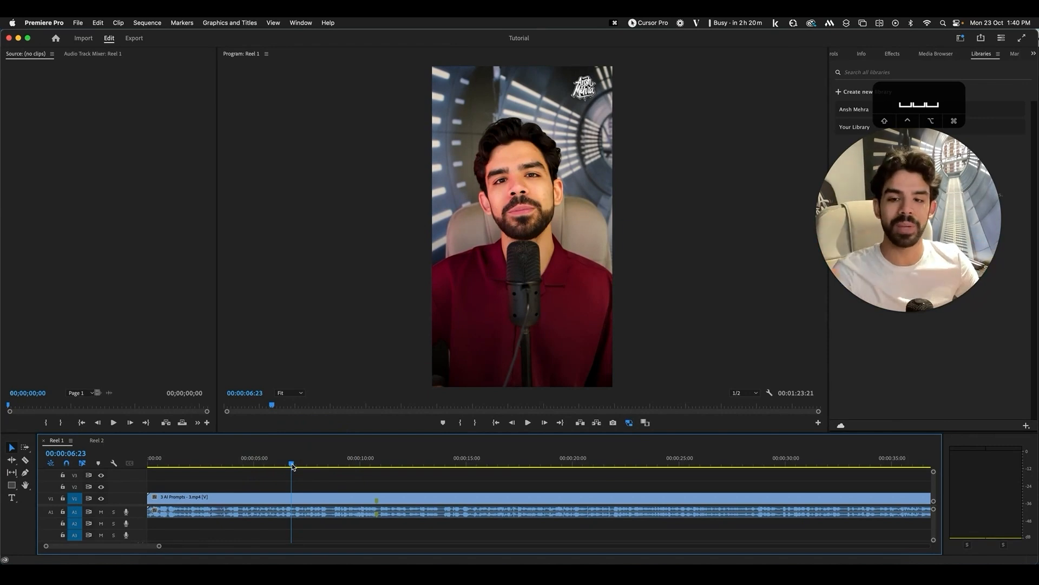
left_click_drag(276, 467, 319, 465)
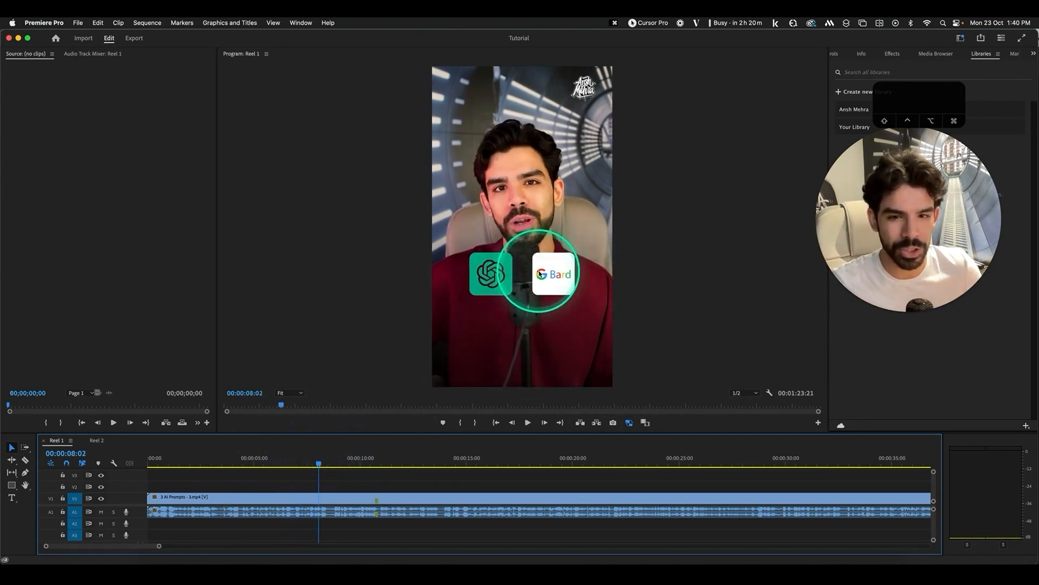
key("ctrl+shift+m")
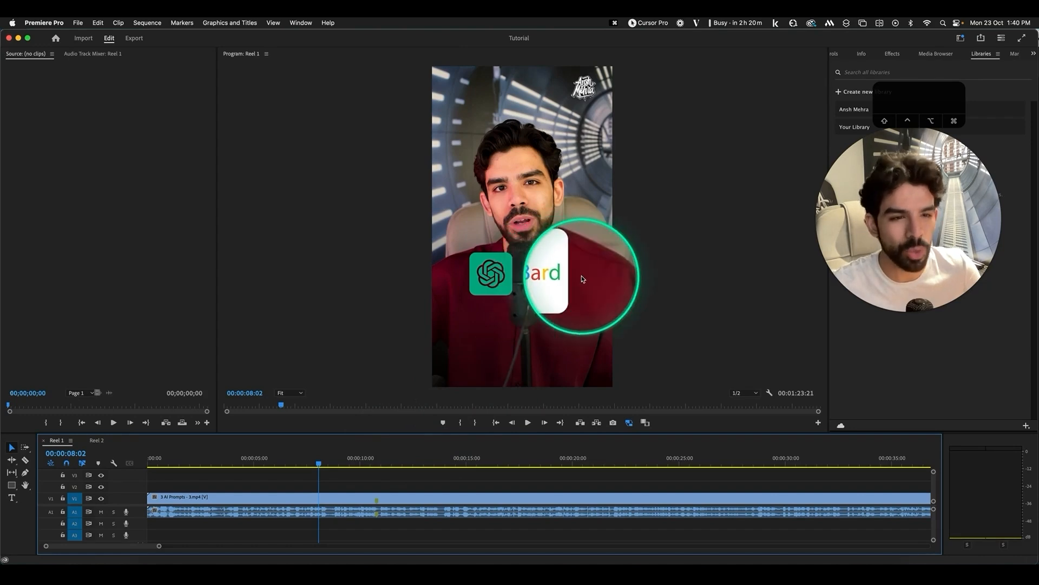
key("ctrl+shift+m")
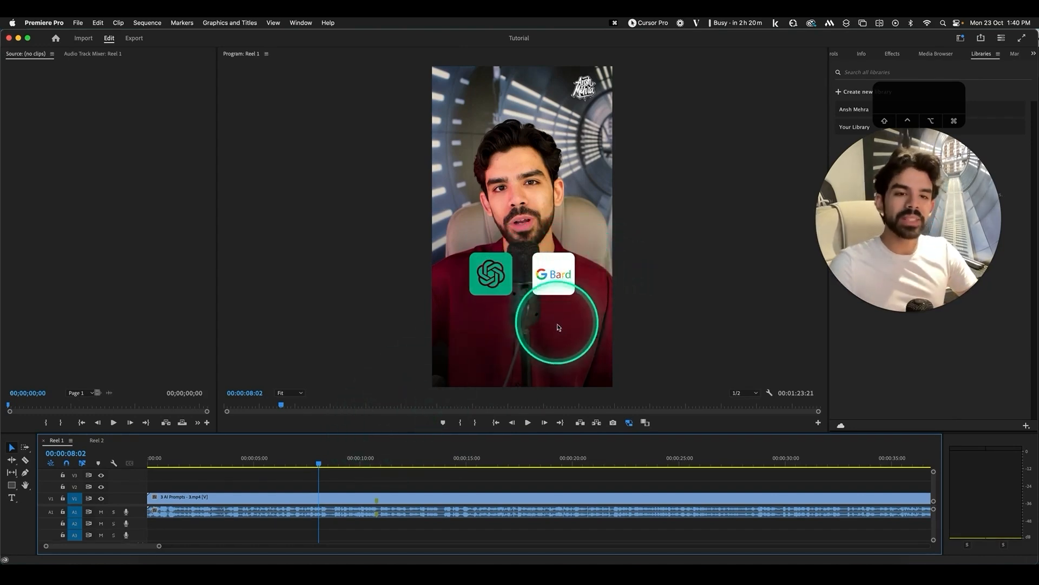
Play the ChatGPT and Bard section from 00:00:08:00, stopping near eleven seconds
left_click(319, 464)
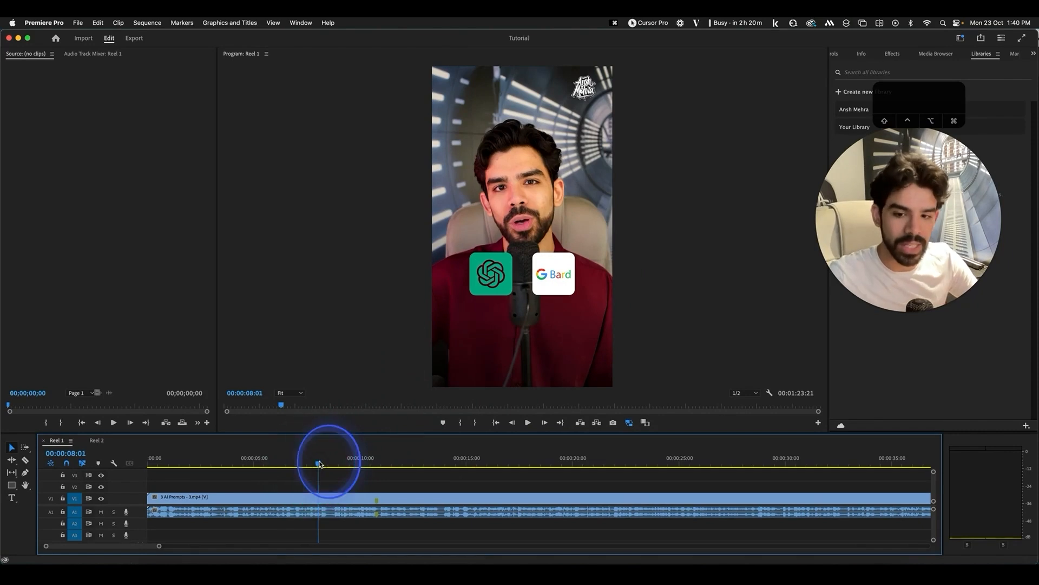
key("space")
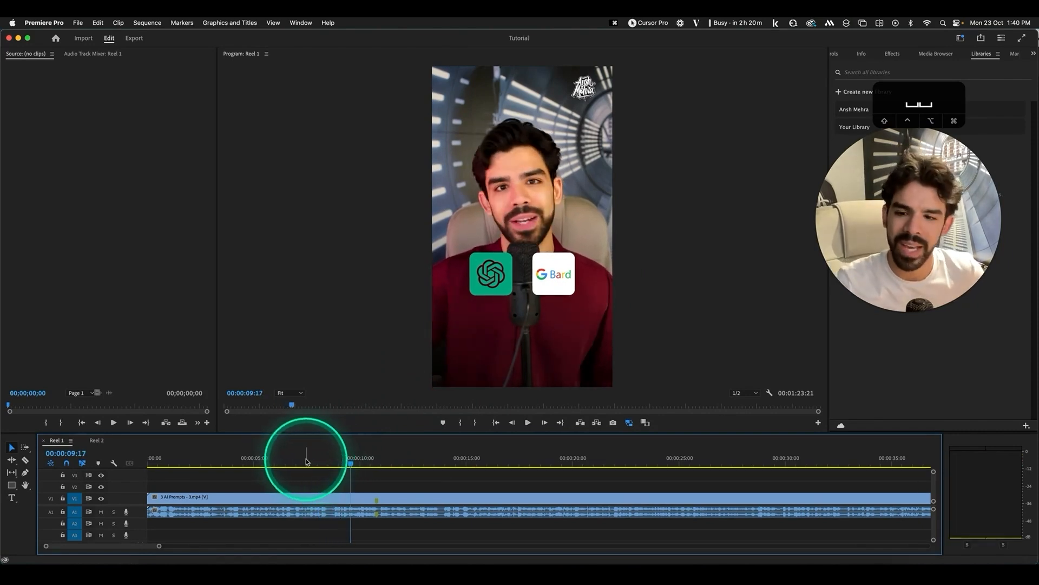
left_click(315, 461)
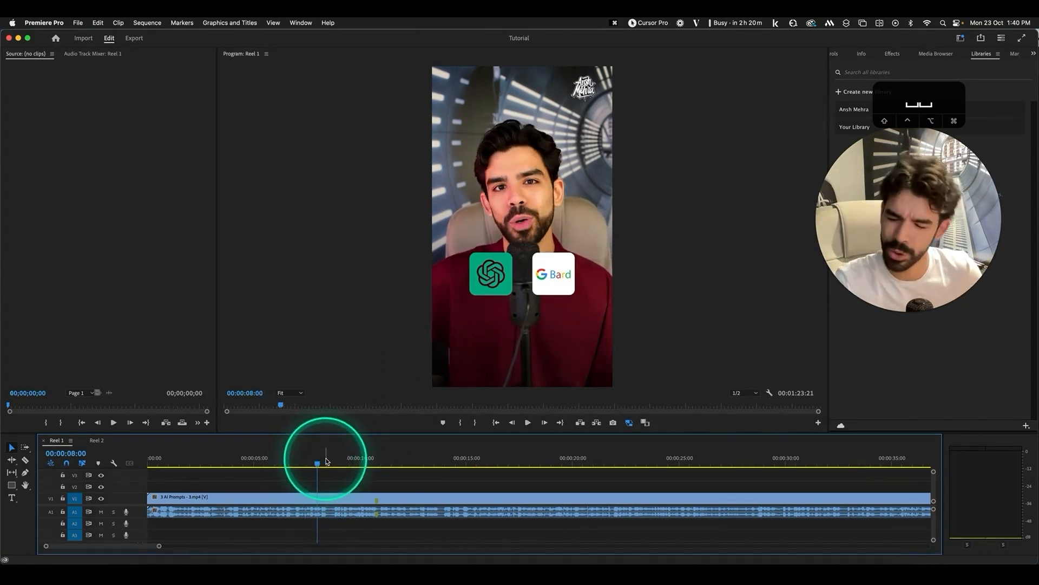
left_click(327, 462)
key("space")
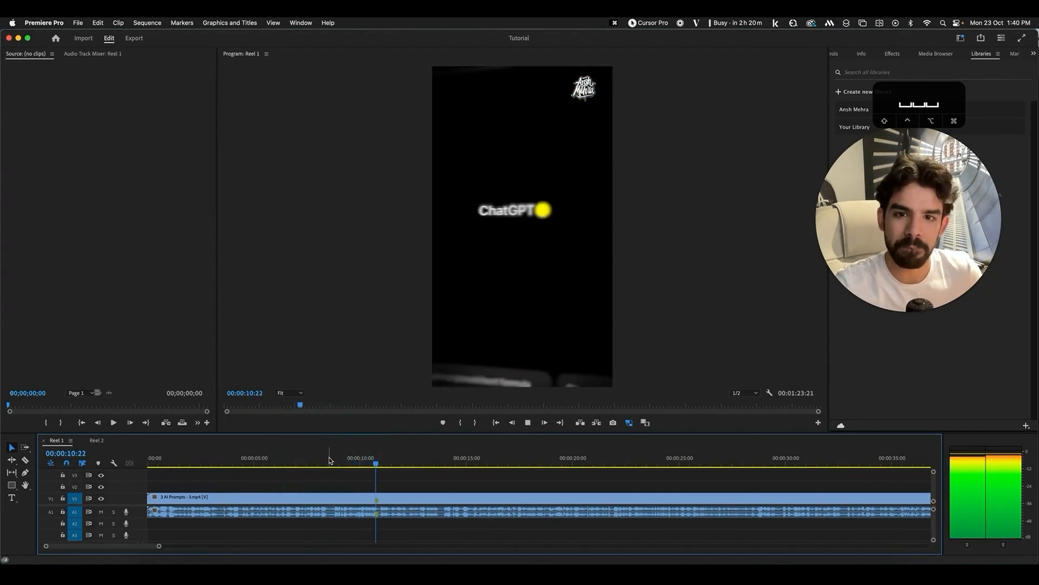
key("space")
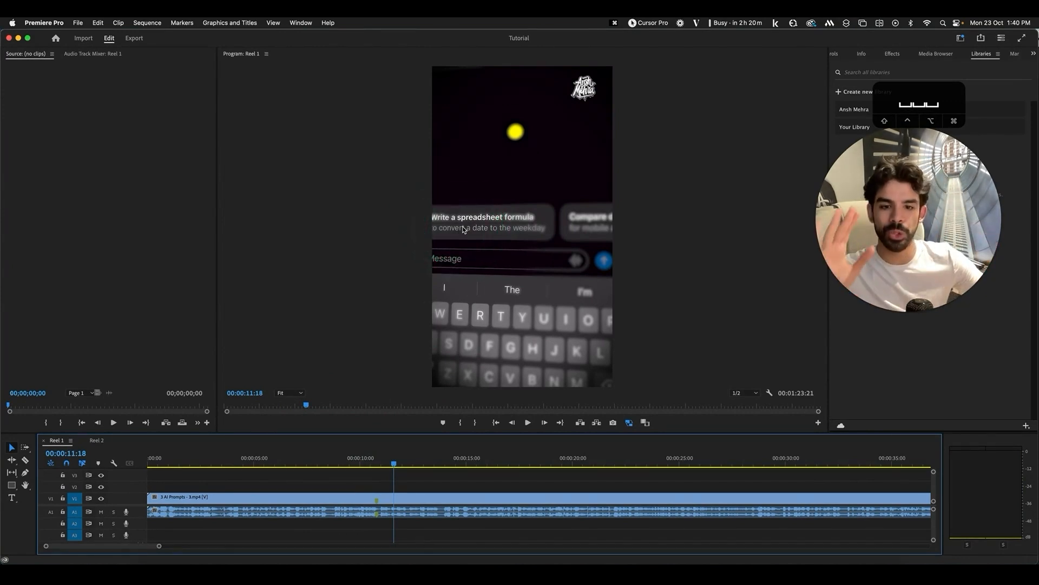
In After Effects, create a new composition named 'Reel'
left_click(282, 567)
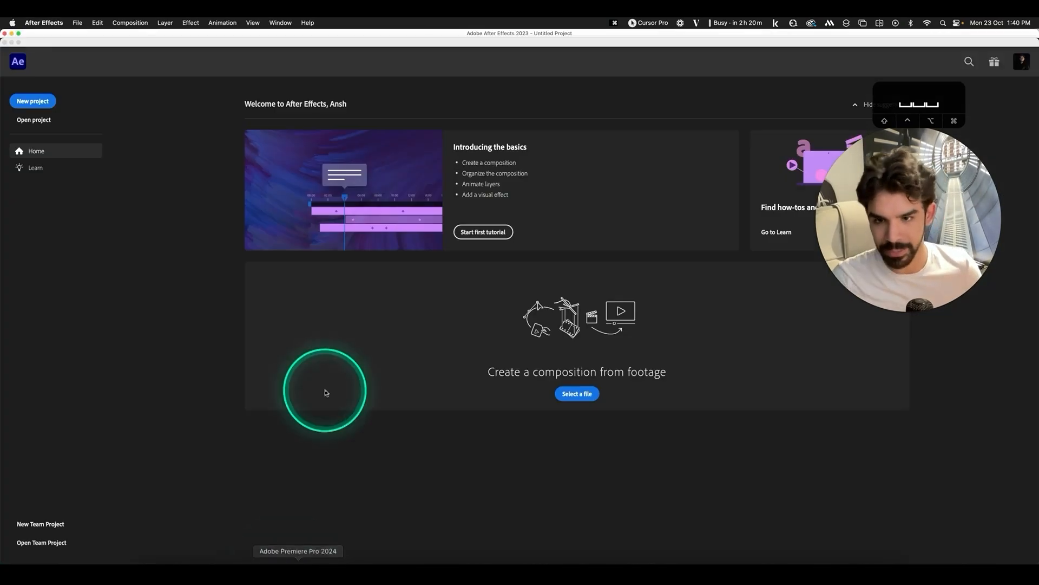
key("super+n")
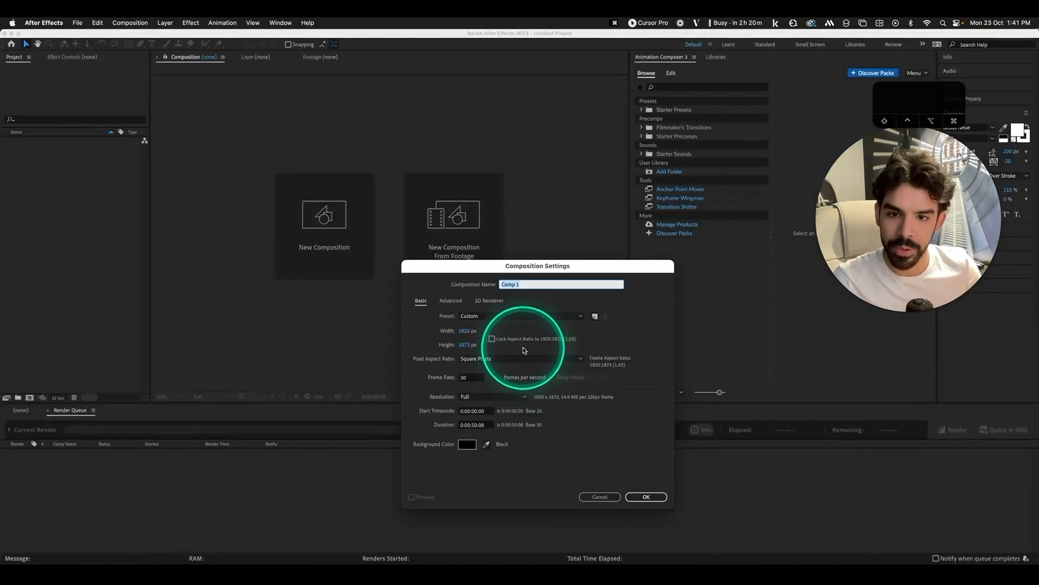
type("Reel")
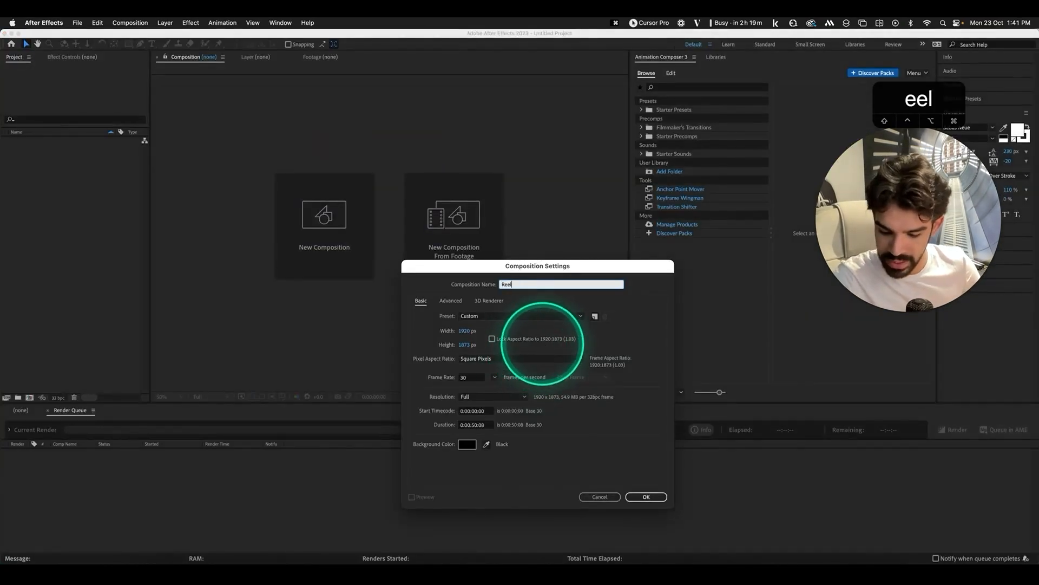
key("Return")
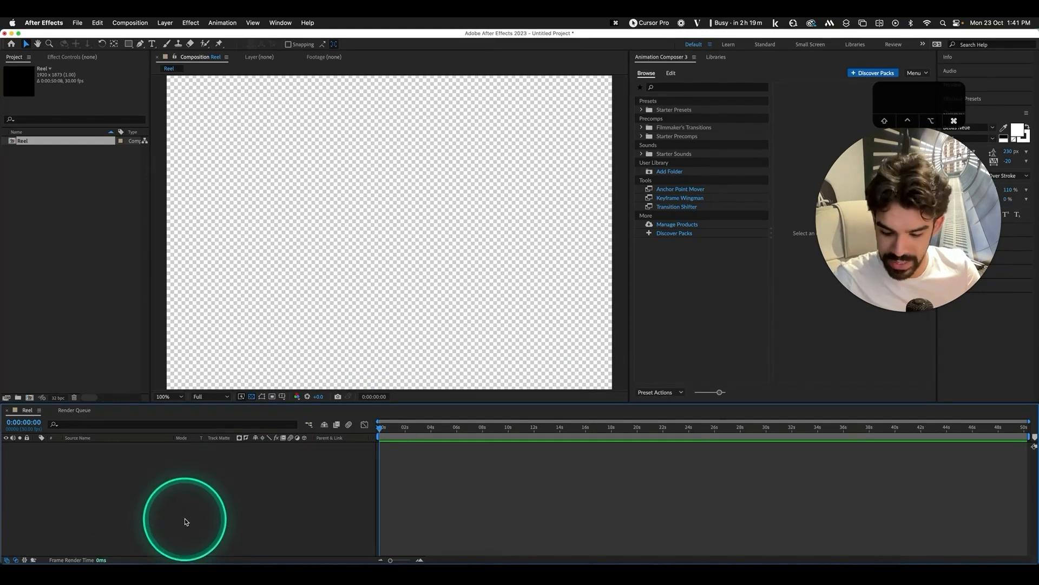
Set the Reel composition to 1080×1920, 29.97 fps, 10 seconds long
key("super+k")
left_click(464, 332)
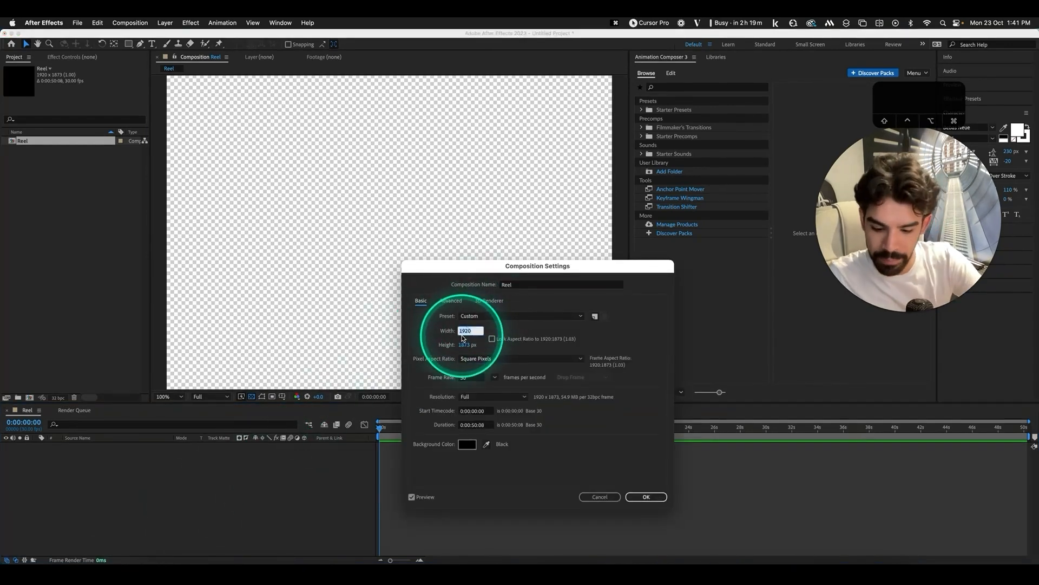
type("1080")
key("Tab")
type("1920")
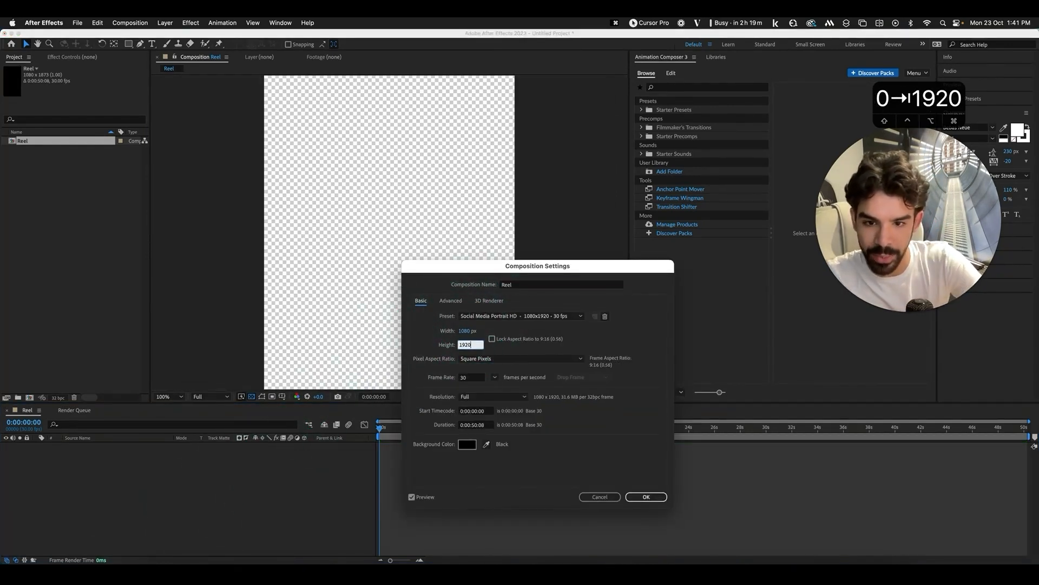
left_click(494, 377)
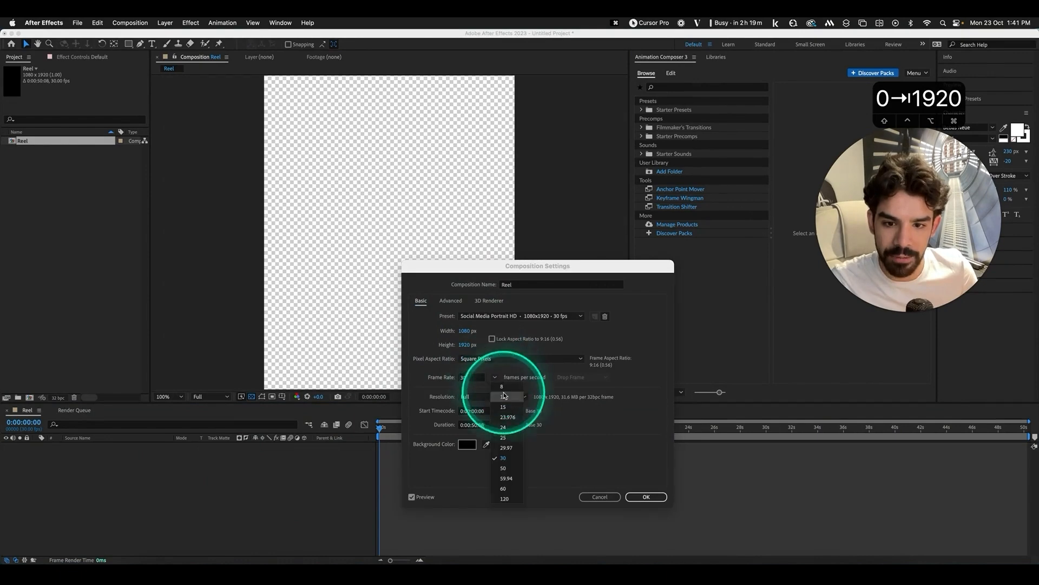
left_click(512, 451)
left_click(476, 425)
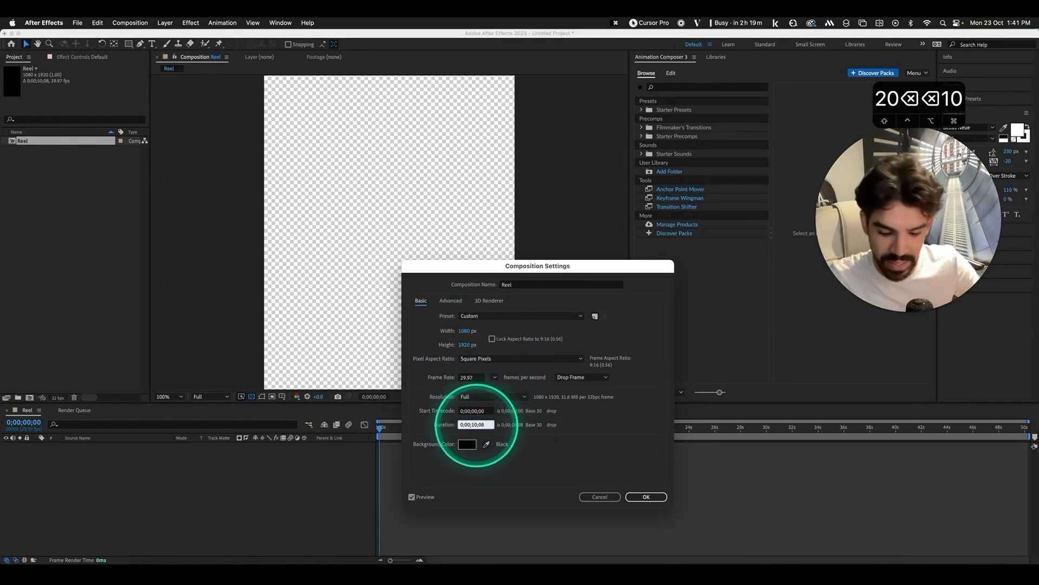
type("0")
key("Return")
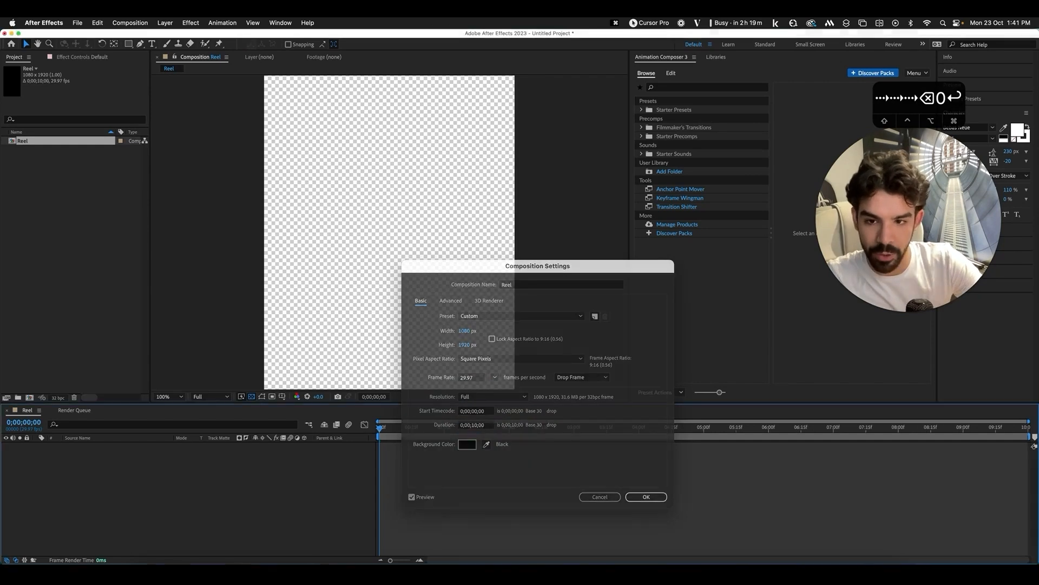
Fit the Reel view and add the phone screen recording from Downloads to the timeline
left_click(162, 396)
left_click(181, 229)
left_click(187, 560)
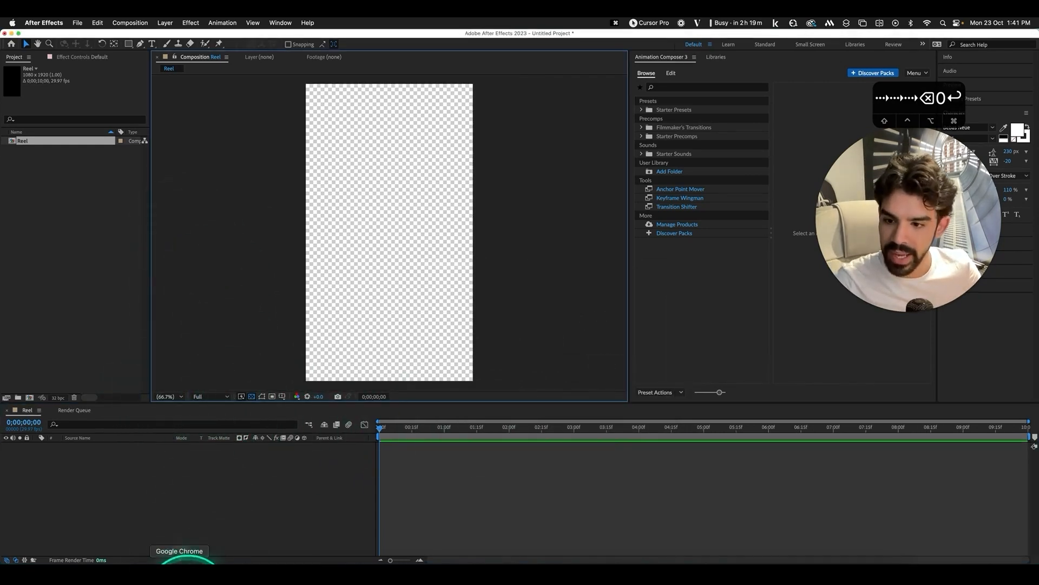
left_click_drag(766, 307, 195, 506)
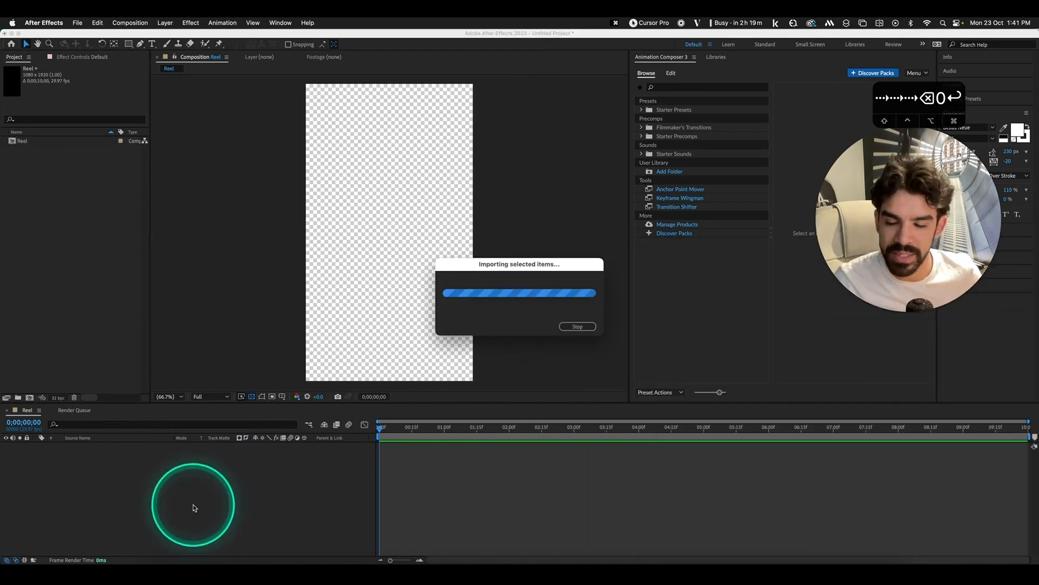
left_click(201, 506)
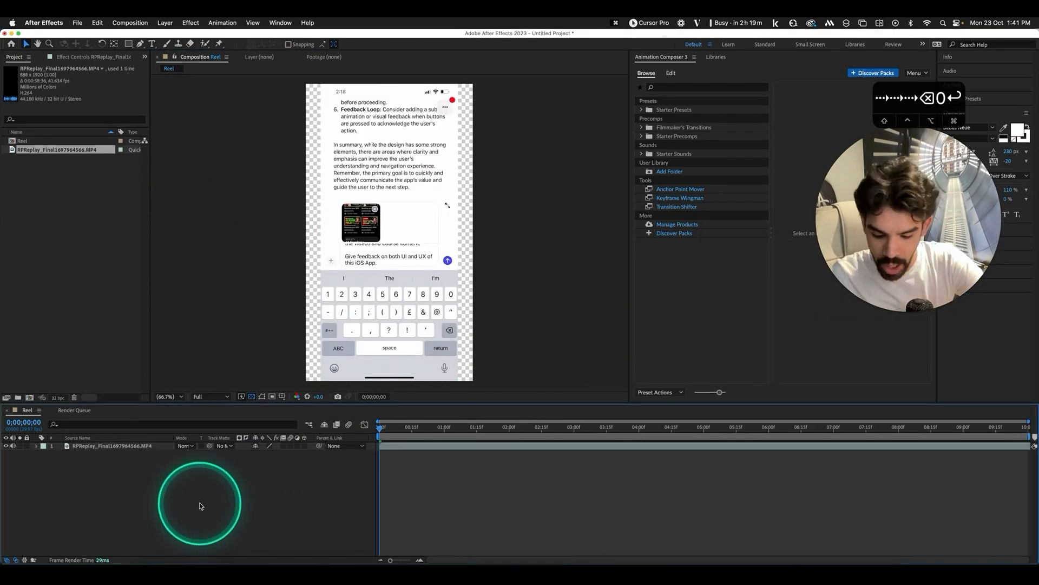
Add a new camera with depth of field enabled
key("super+alt+shift+c")
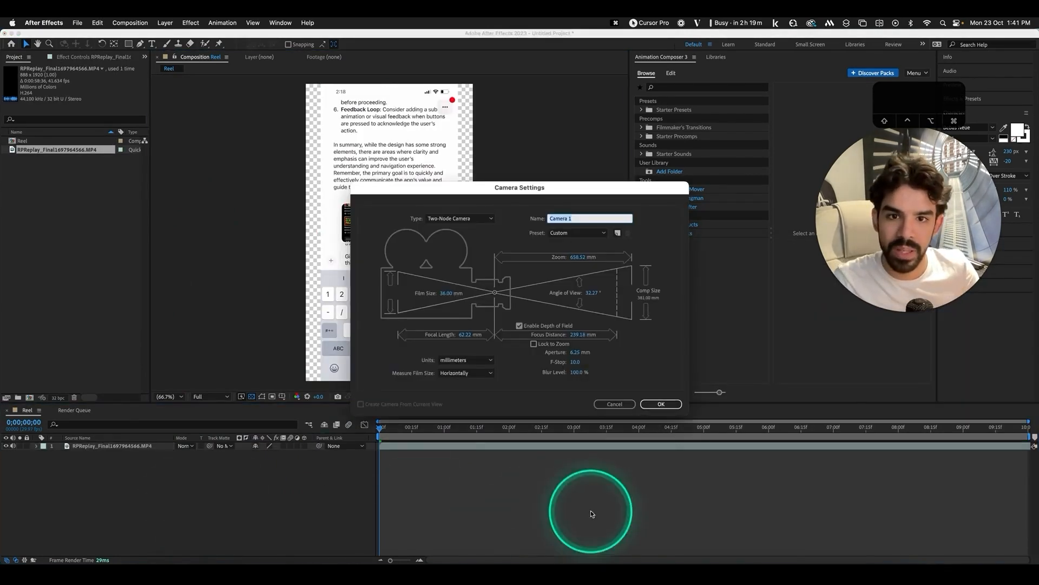
left_click(661, 404)
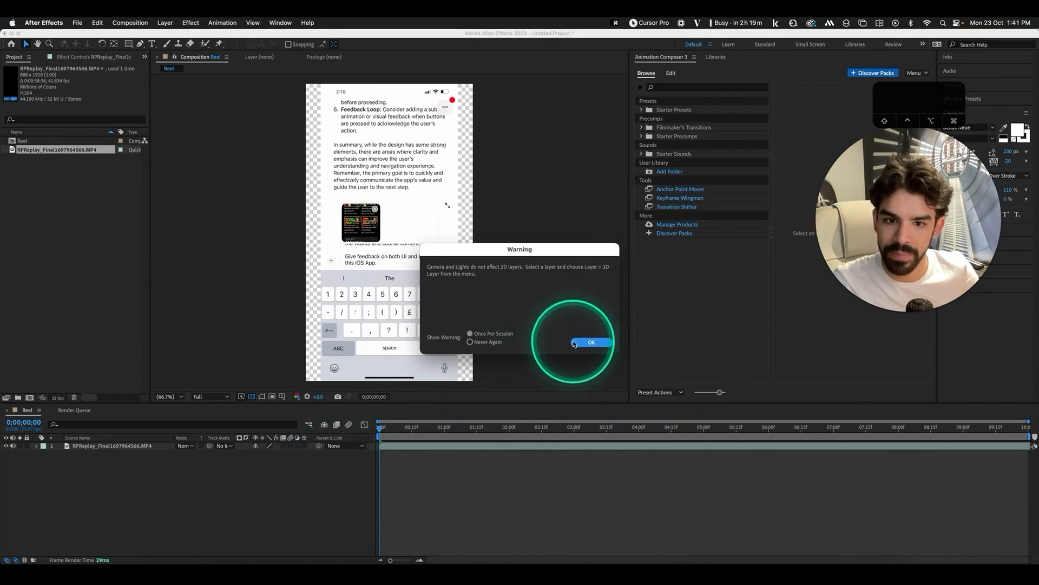
left_click(591, 343)
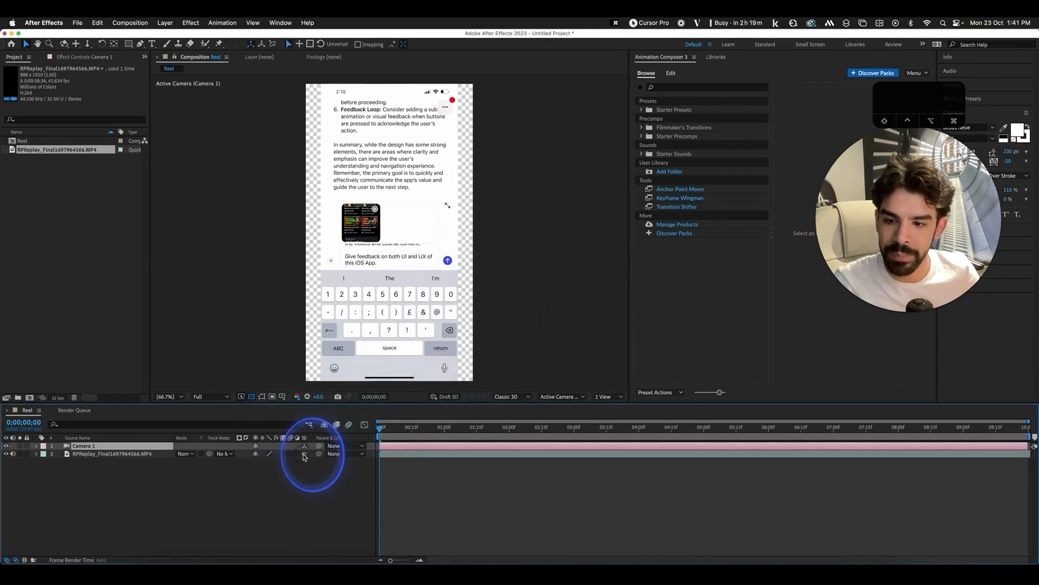
left_click(237, 485)
Create a black solid and move it beneath the phone recording
key("super+y")
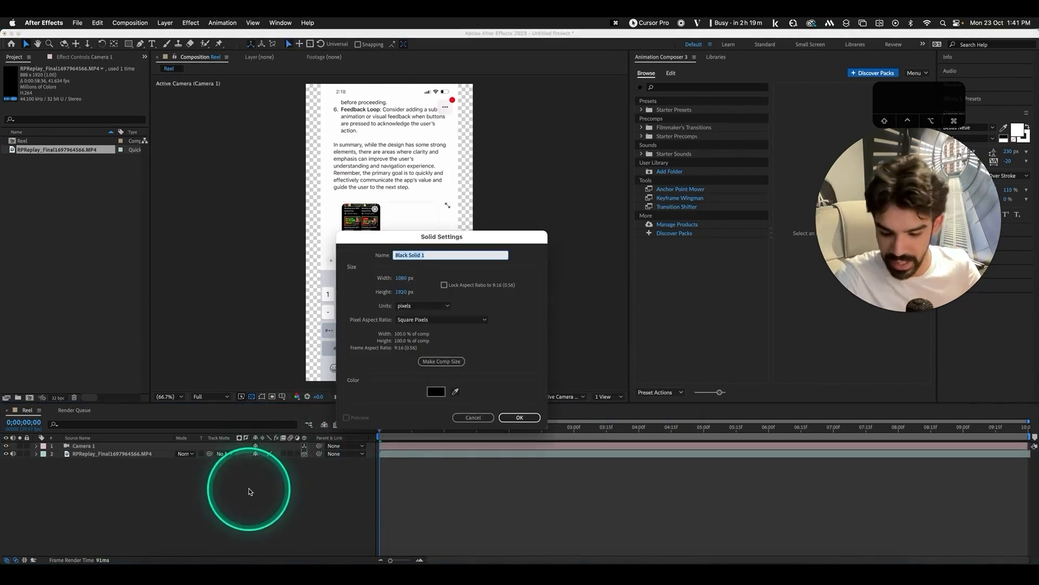
key("Return")
left_click_drag(135, 446, 125, 475)
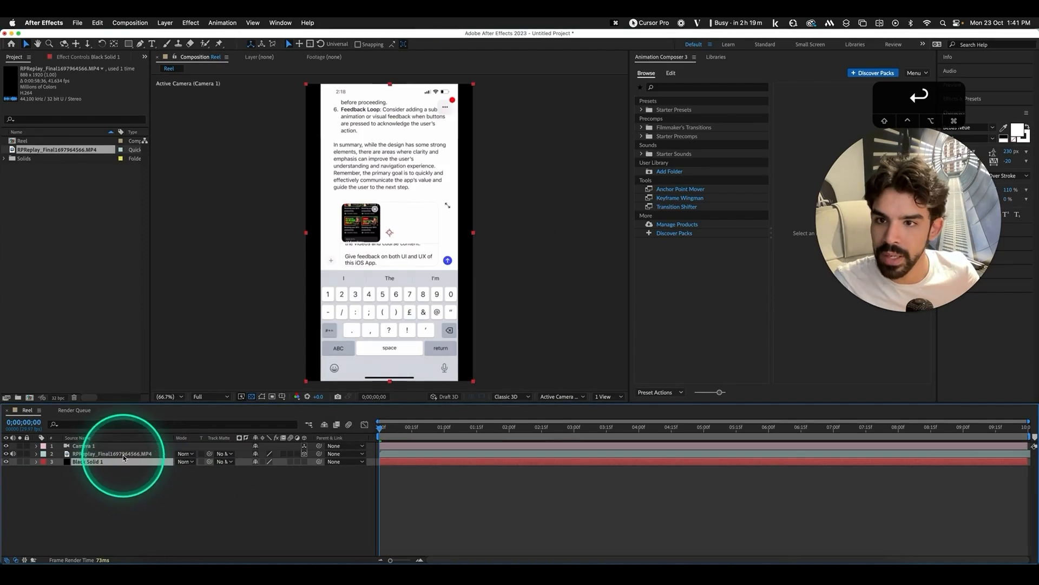
Draw a rectangle mask over the phone footage from corner to corner
left_click(124, 455)
left_click_drag(128, 43, 149, 56)
left_click_drag(323, 84, 457, 374)
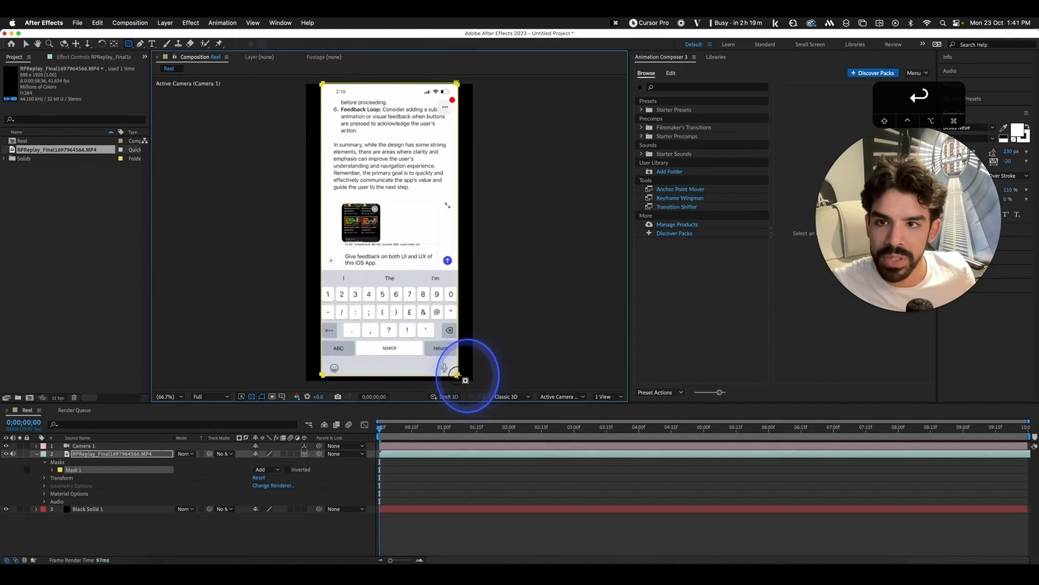
key("super+z")
left_click_drag(321, 84, 457, 381)
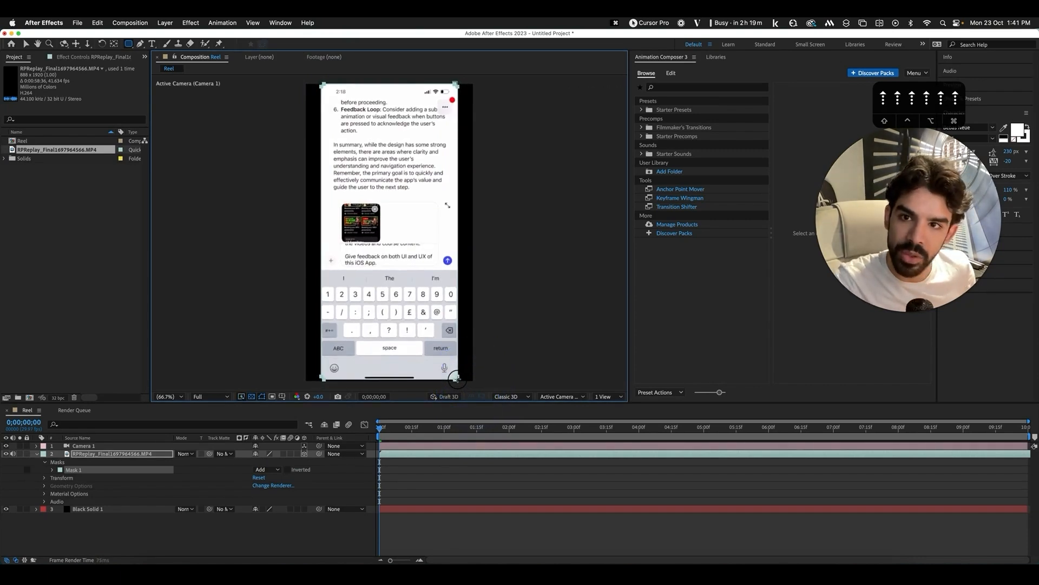
Scale the phone recording down to about 90%
left_click(283, 519)
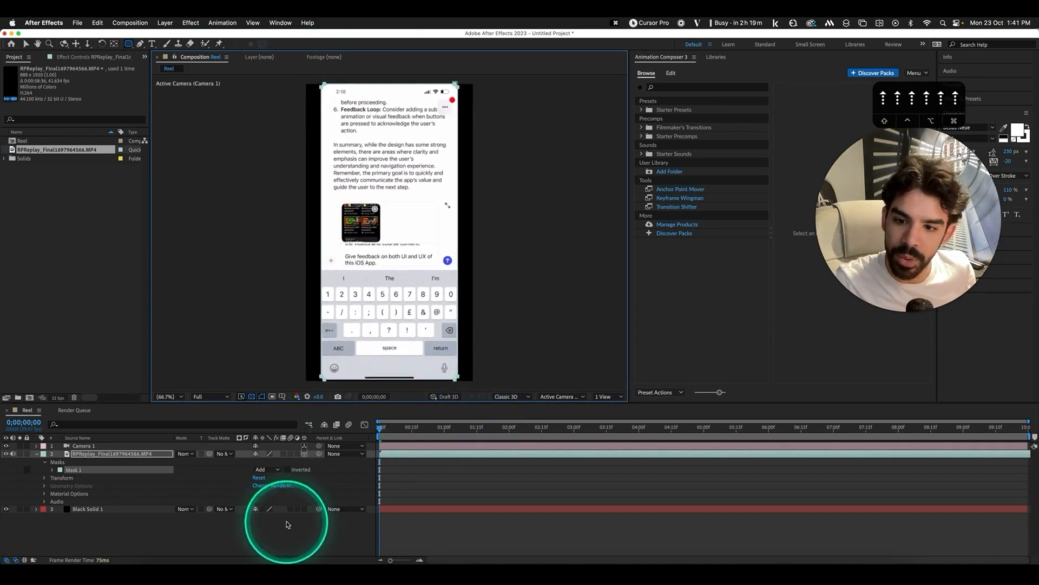
left_click(139, 456)
key("s")
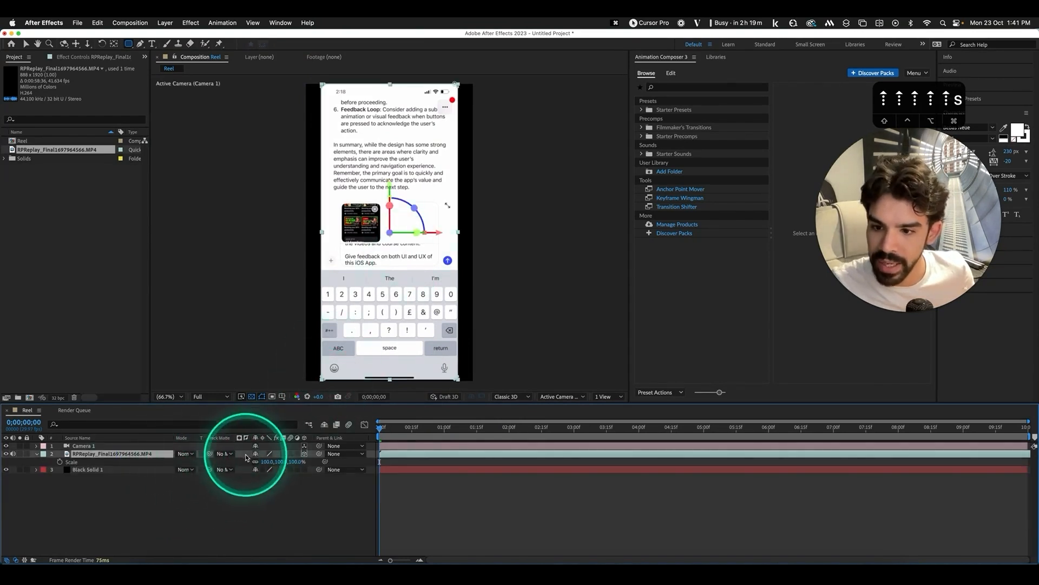
left_click_drag(269, 461, 259, 460)
key("v")
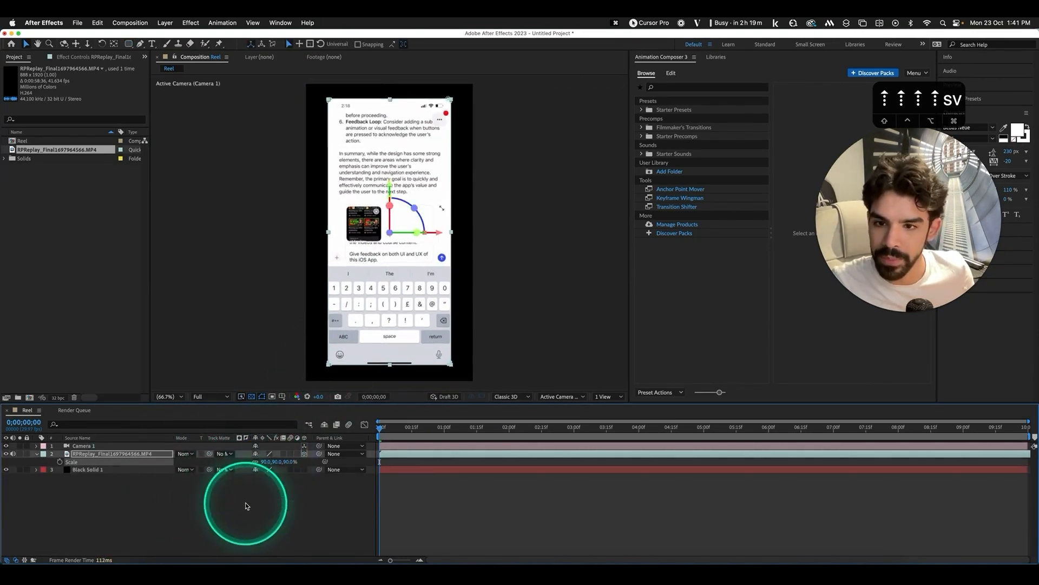
left_click(244, 504)
Dolly the camera in toward the phone footage
left_click(395, 231)
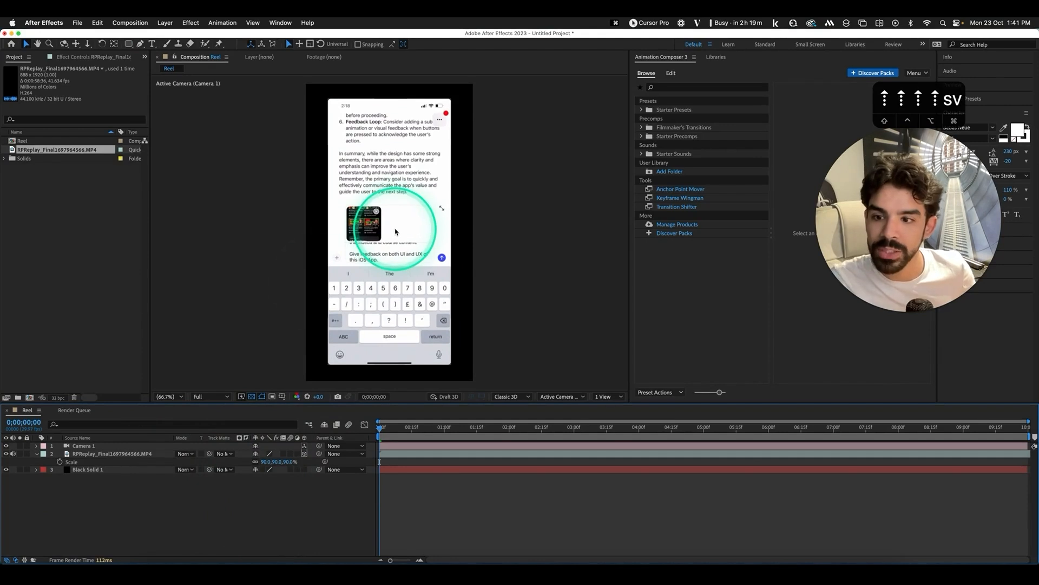
left_click(117, 455)
left_click(380, 240)
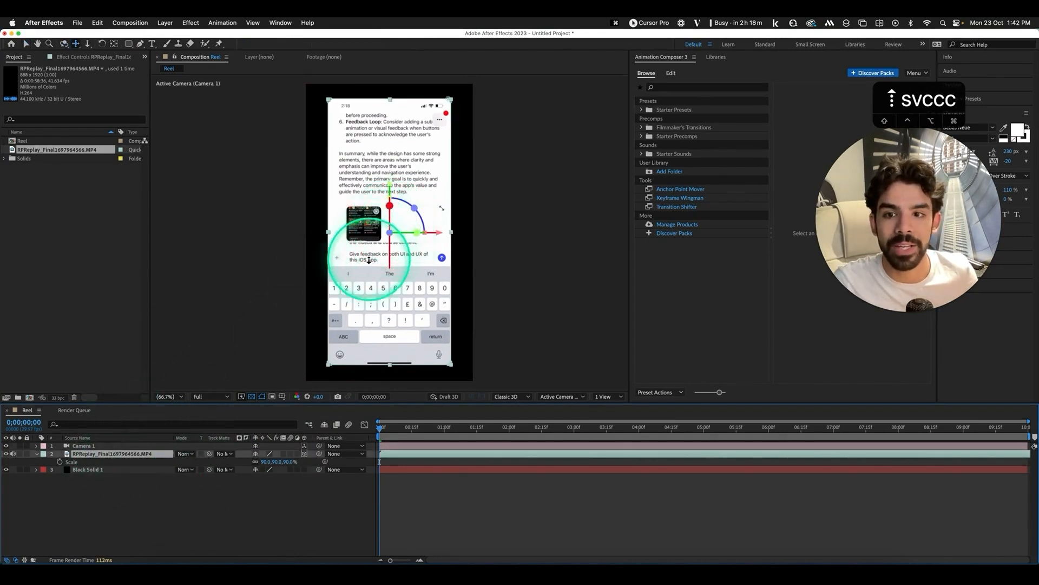
left_click_drag(369, 260, 414, 249)
key("c")
key("c")
key("c")
key("c")
key("c")
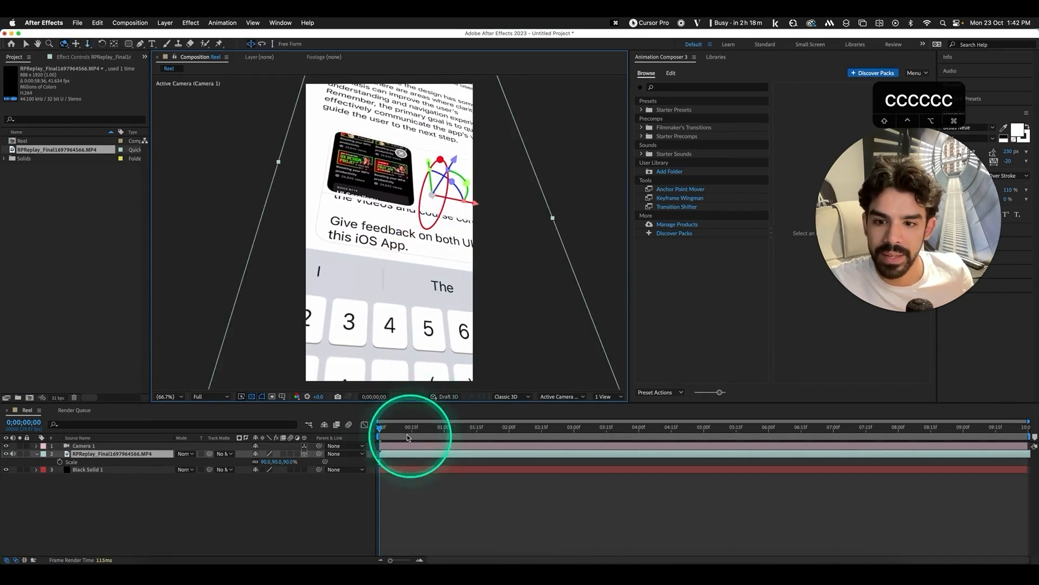
Slide the recording earlier in the timeline and pan the camera across its text
mouse_move(381, 429)
left_mouse_down()
mouse_move(428, 429)
mouse_move(399, 427)
left_mouse_up()
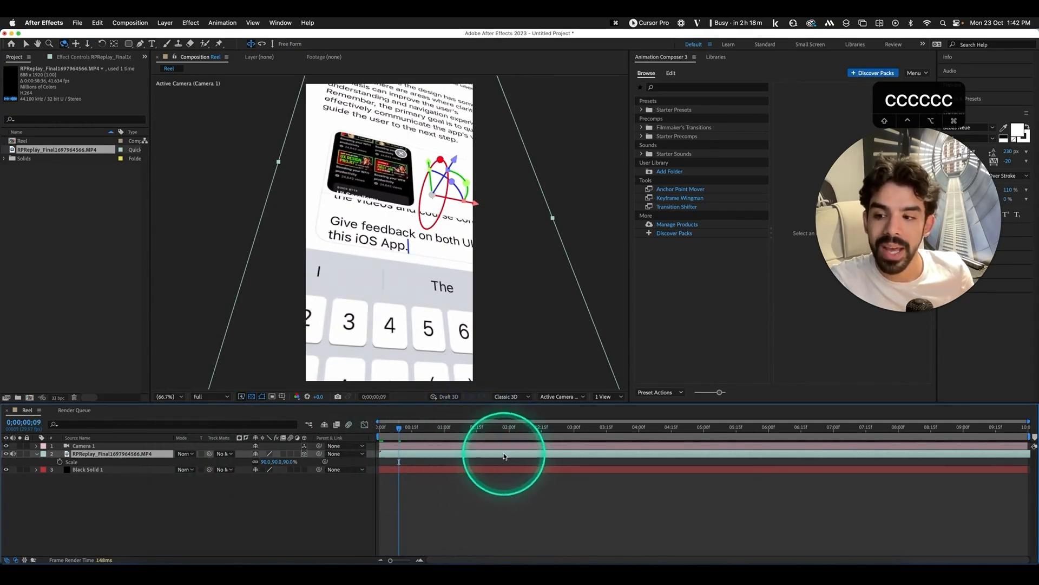
left_click_drag(504, 456, 354, 460)
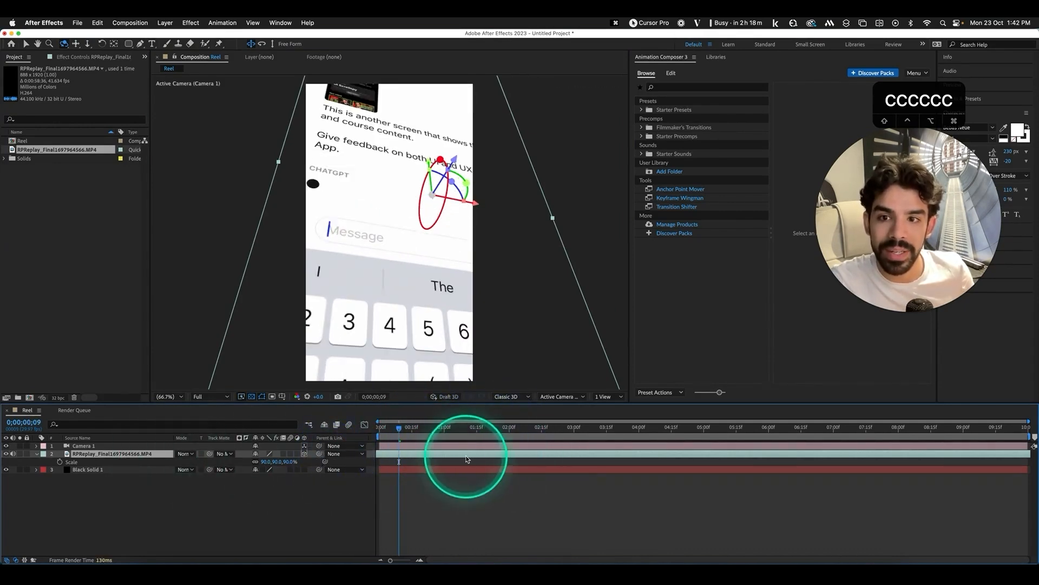
left_click_drag(467, 459, 443, 456)
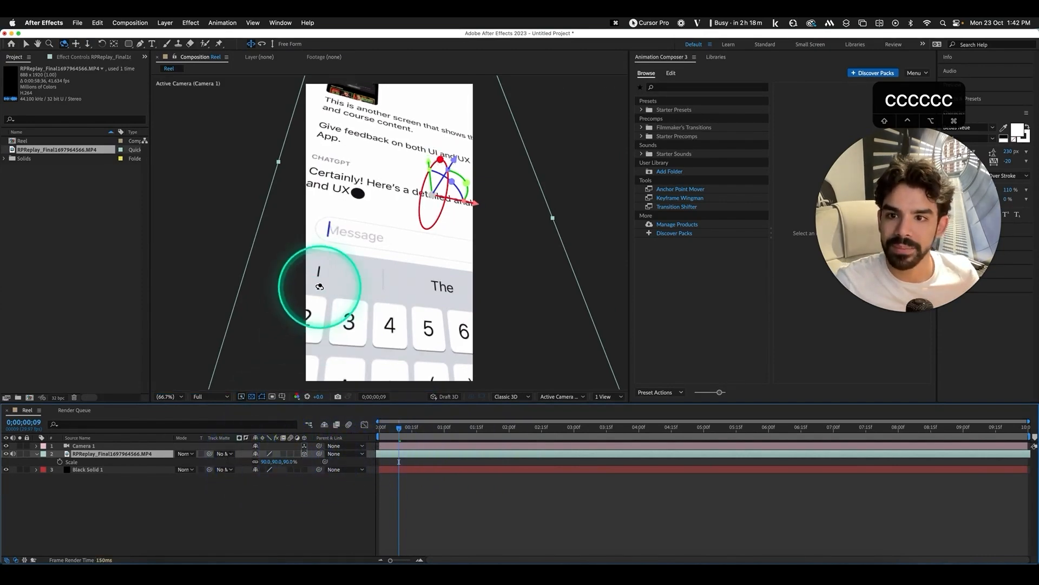
left_click_drag(409, 238, 414, 237)
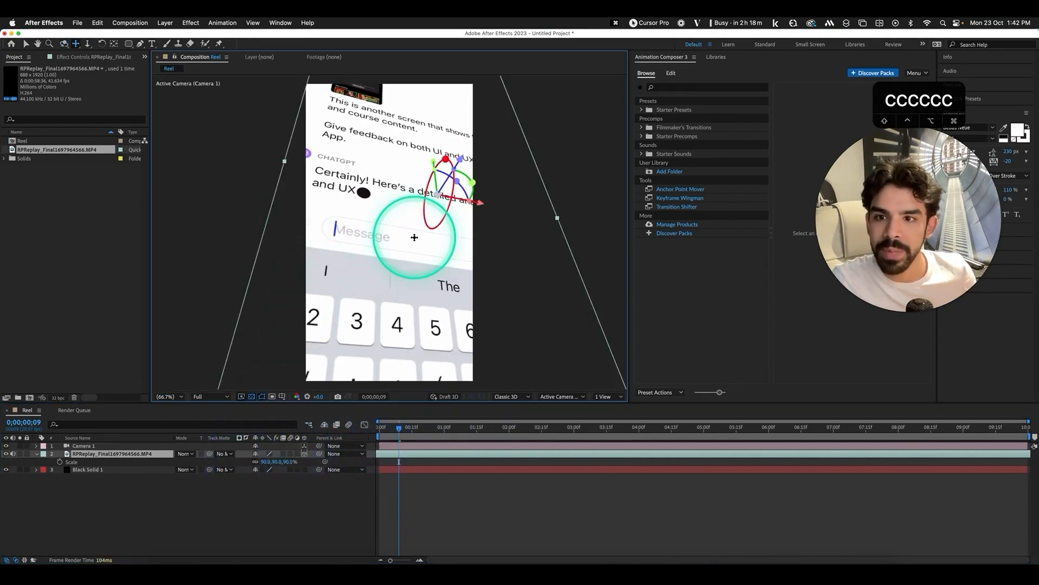
left_click(211, 421)
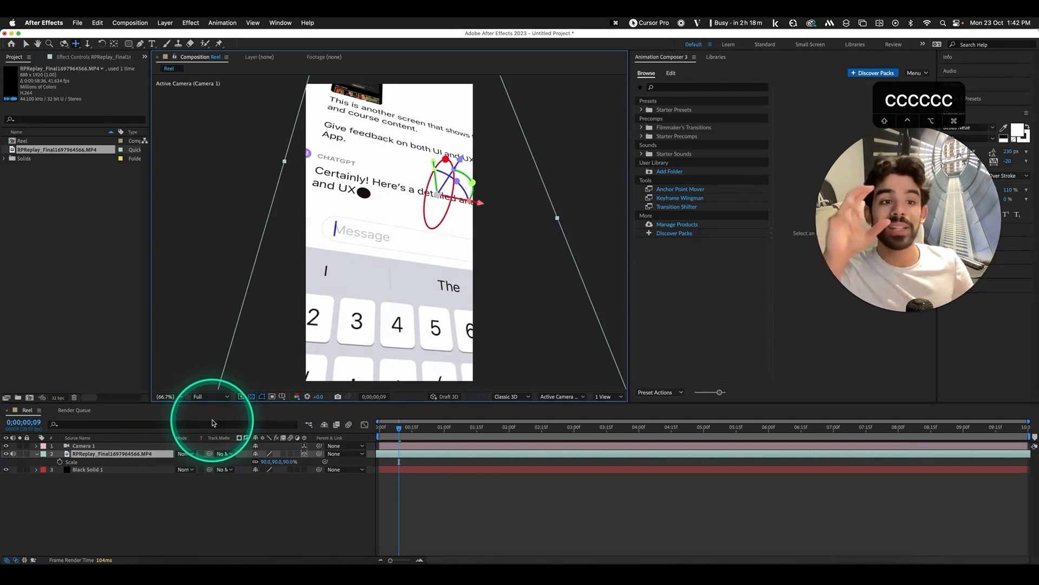
left_click(368, 306)
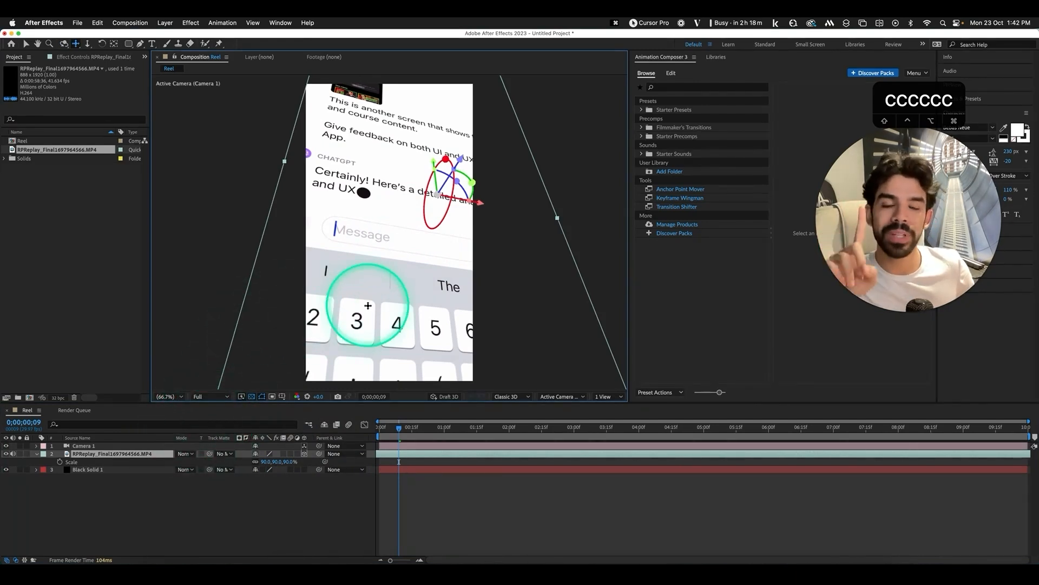
Keyframe Position so the recording slides left from x 540 to 362 over five seconds, ending the work area there
left_click(379, 429)
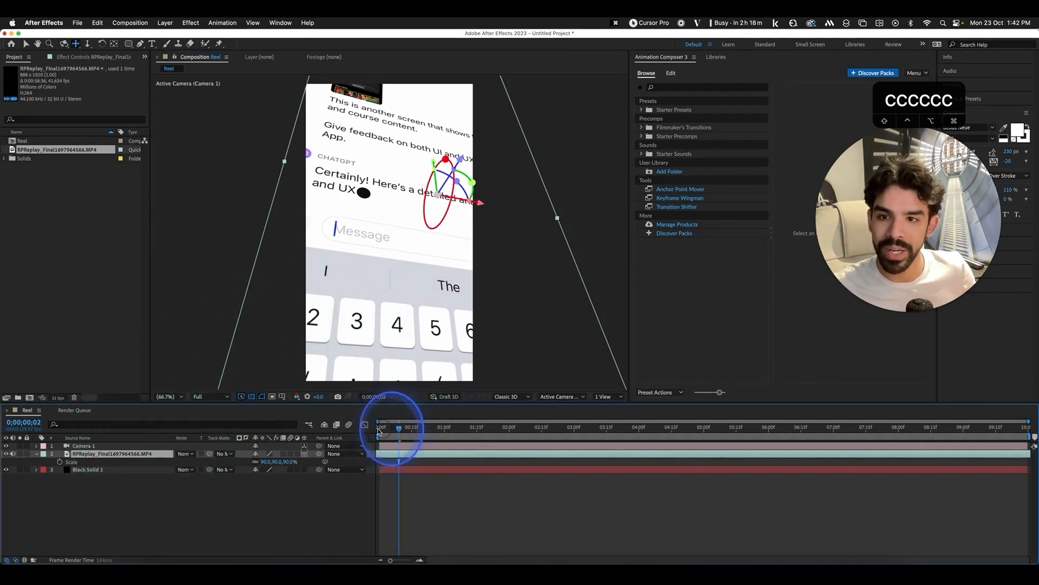
key("p")
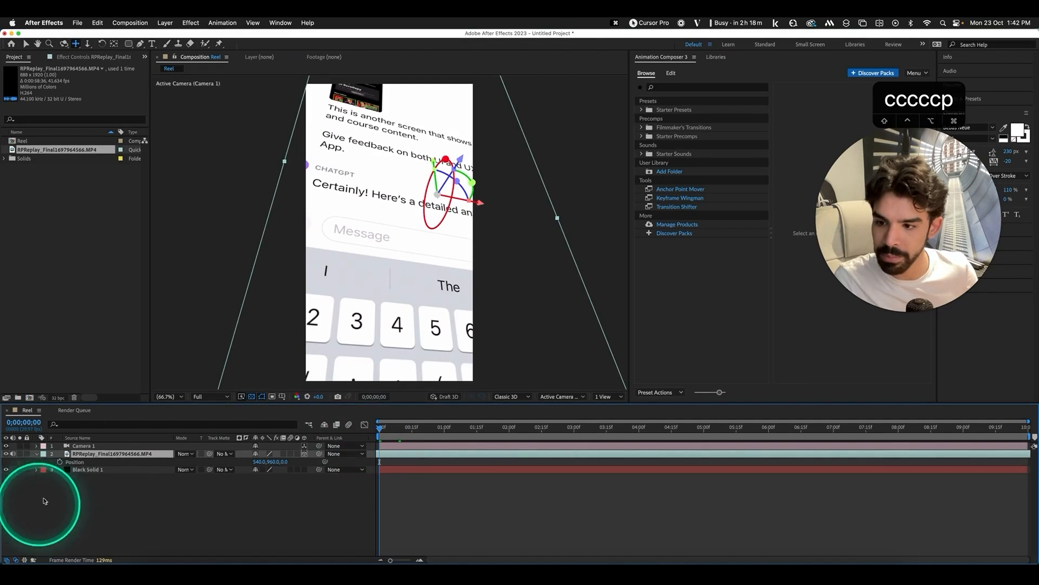
left_click(59, 461)
left_click_drag(390, 430, 707, 438)
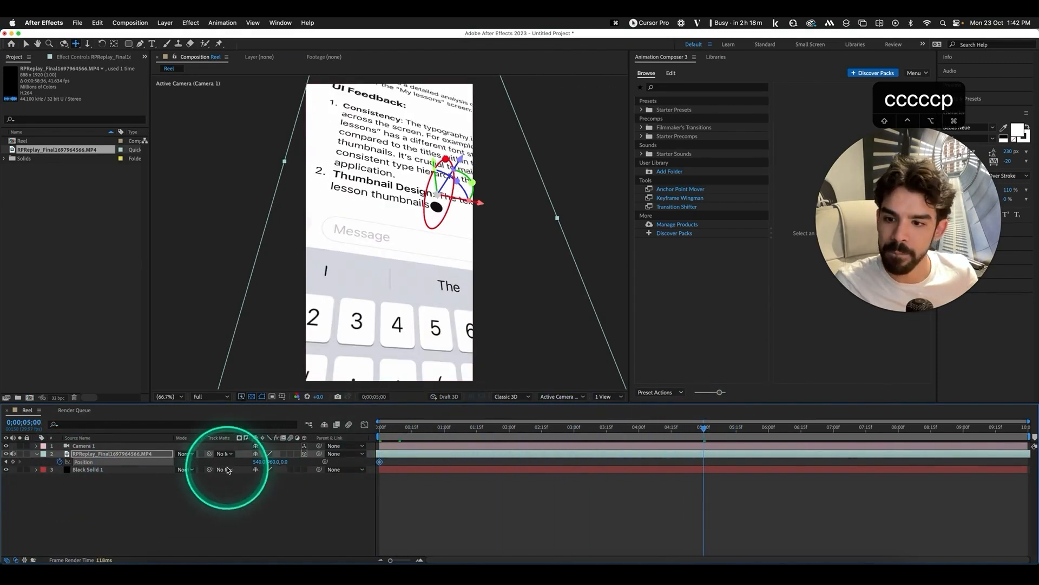
left_click_drag(256, 462, 170, 463)
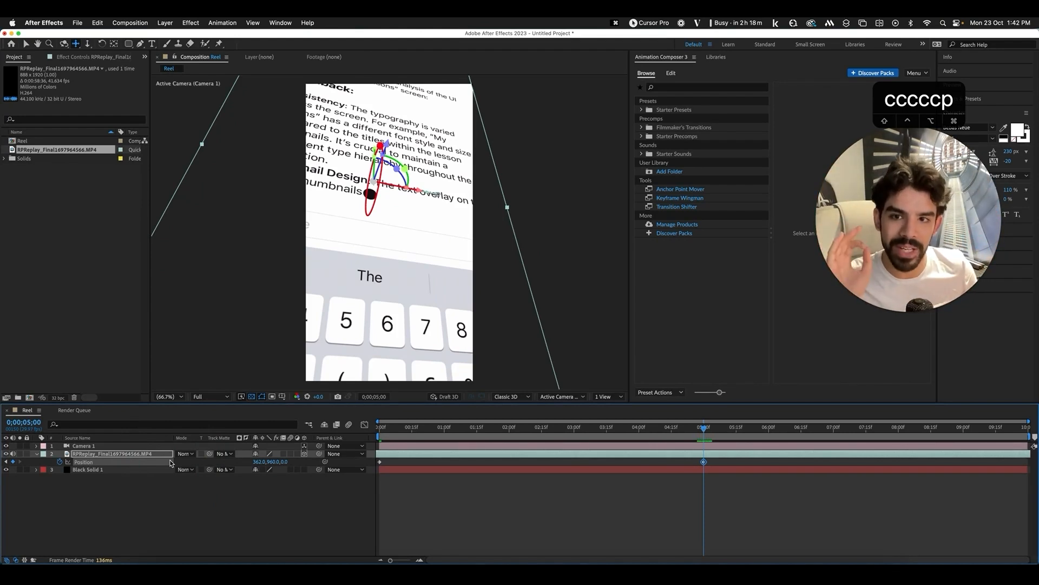
key("n")
left_click(394, 418)
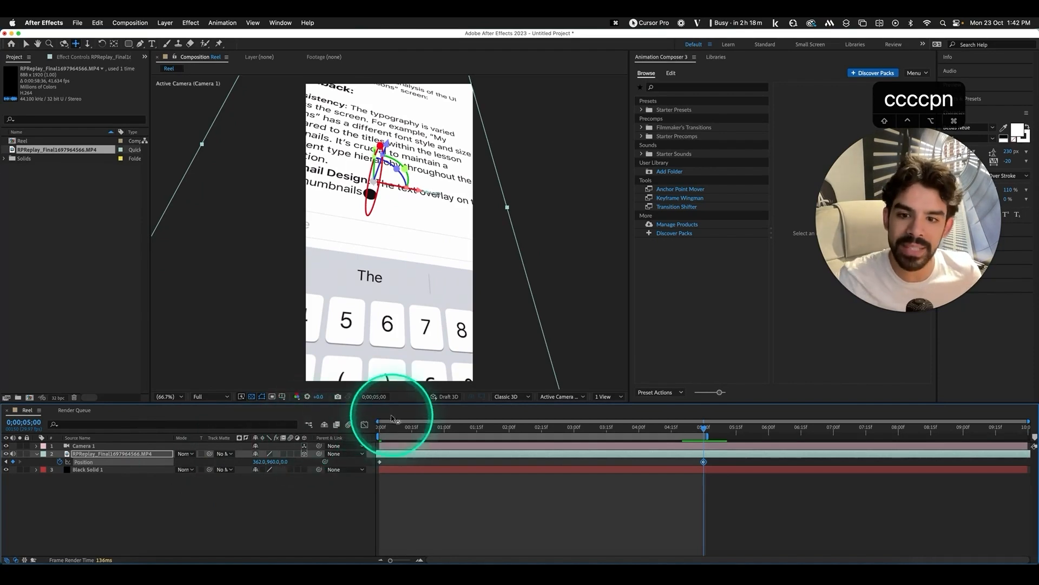
left_click_drag(381, 432, 344, 444)
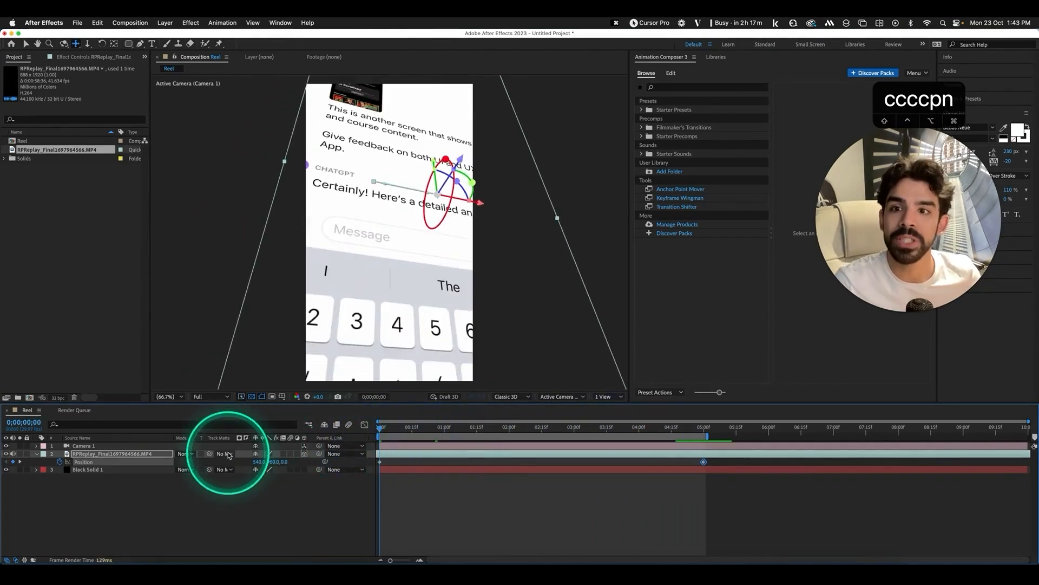
In Camera 1's options, set the aperture and raise focus distance to about 708 pixels, then check the blur
left_click(37, 446)
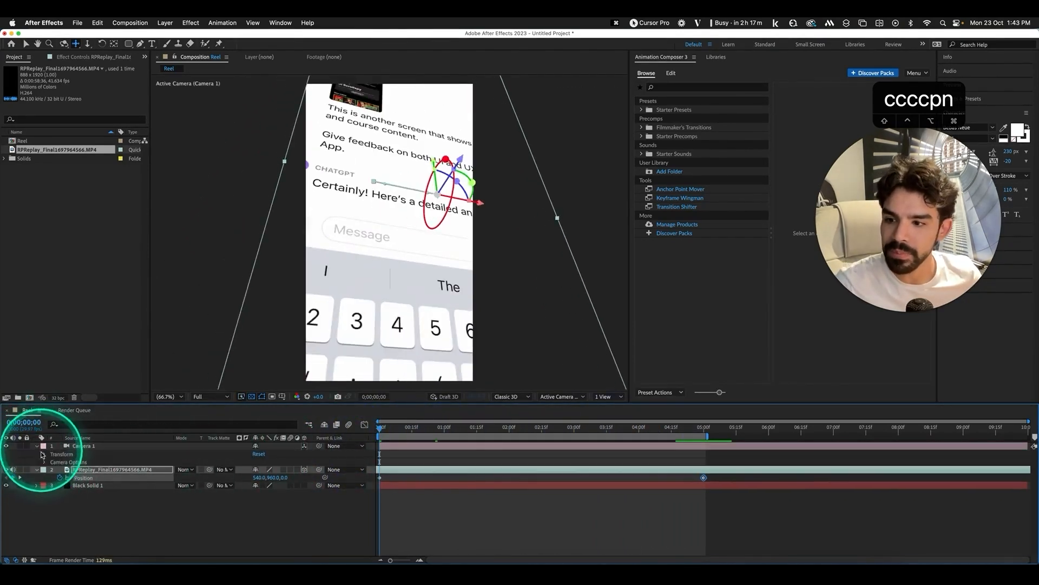
left_click(44, 463)
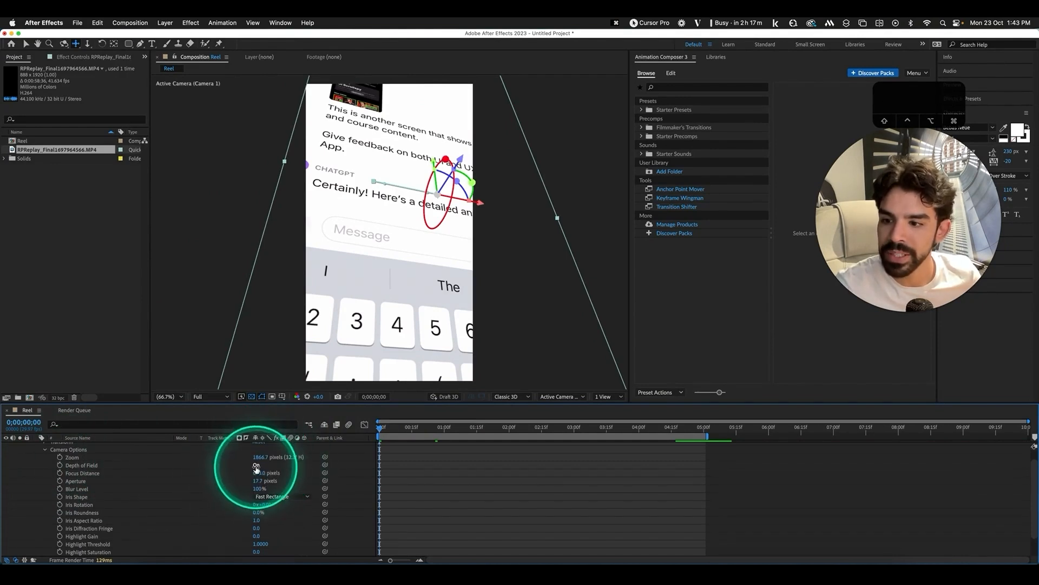
type("0")
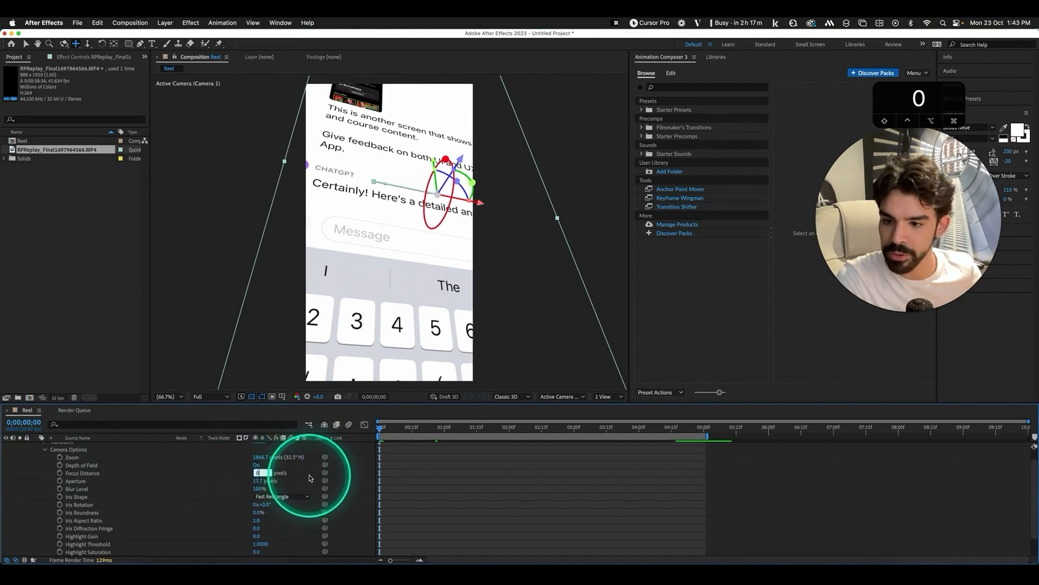
left_click(301, 473)
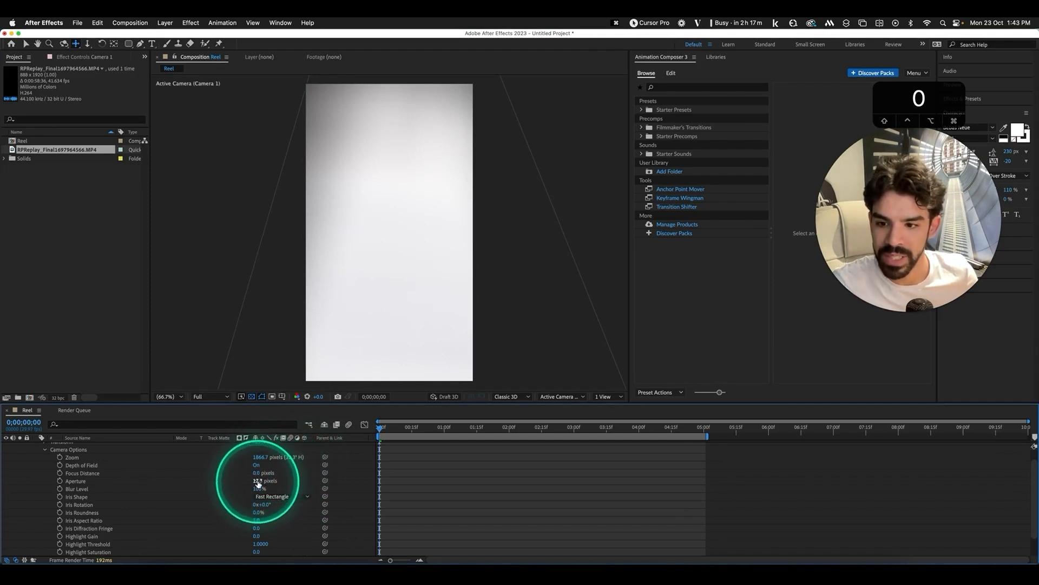
left_click_drag(258, 482, 428, 460)
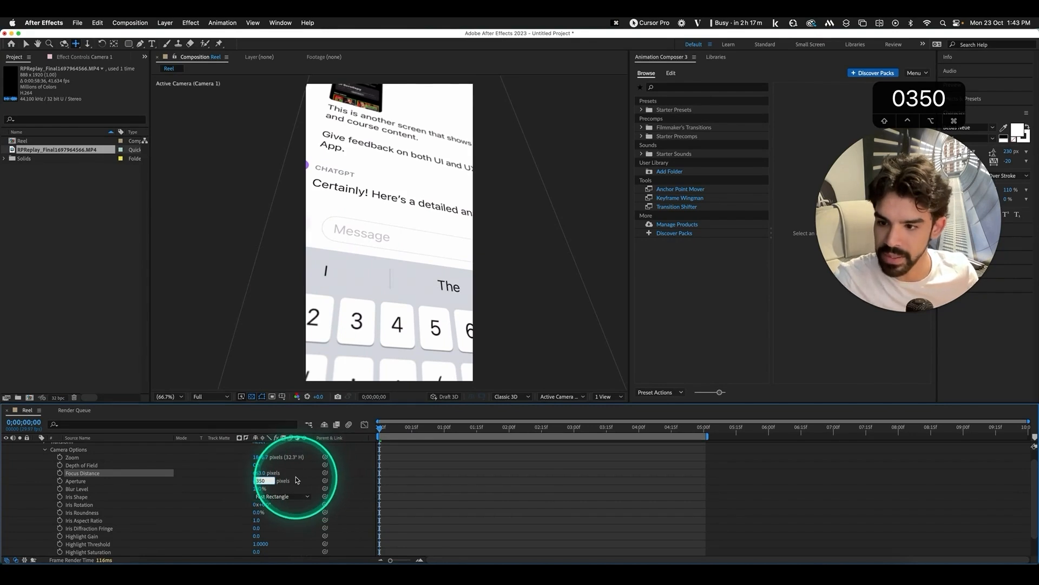
type("350")
key("Return")
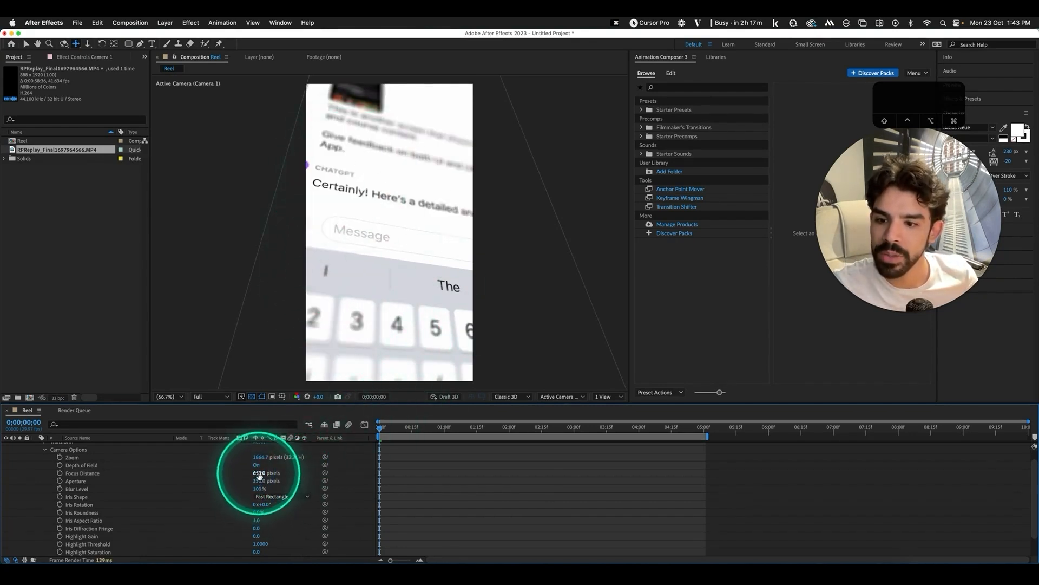
left_click_drag(259, 476, 370, 483)
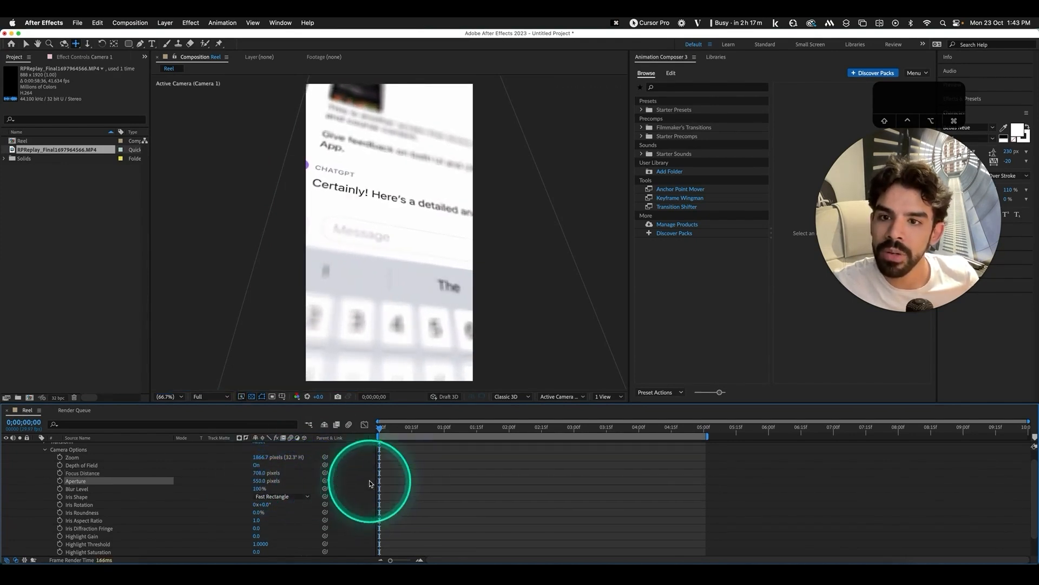
left_click_drag(385, 430, 625, 430)
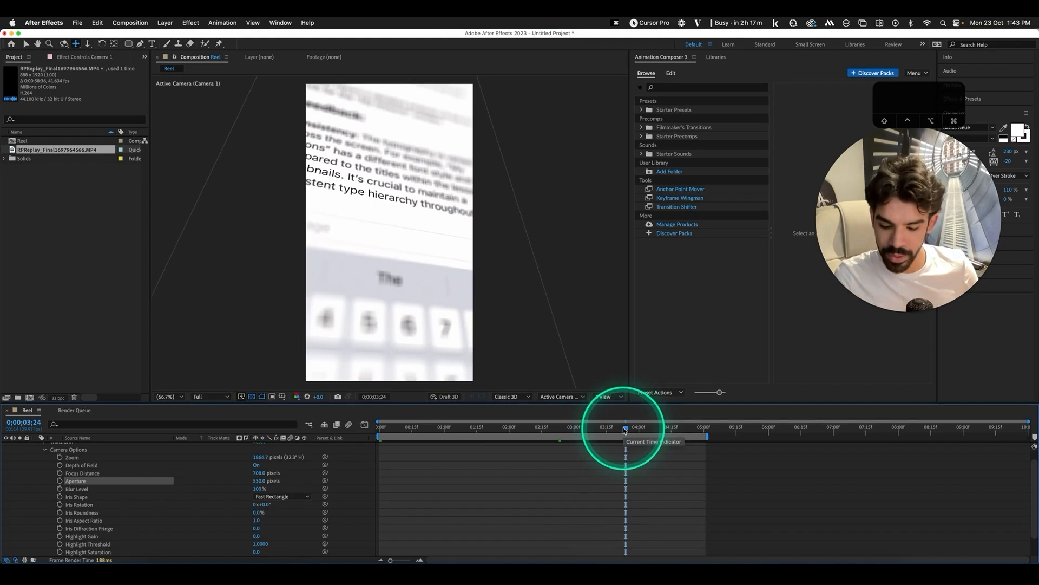
Create a second black solid with a full-size ellipse mask set to Subtract
key("super+y")
left_click(519, 420)
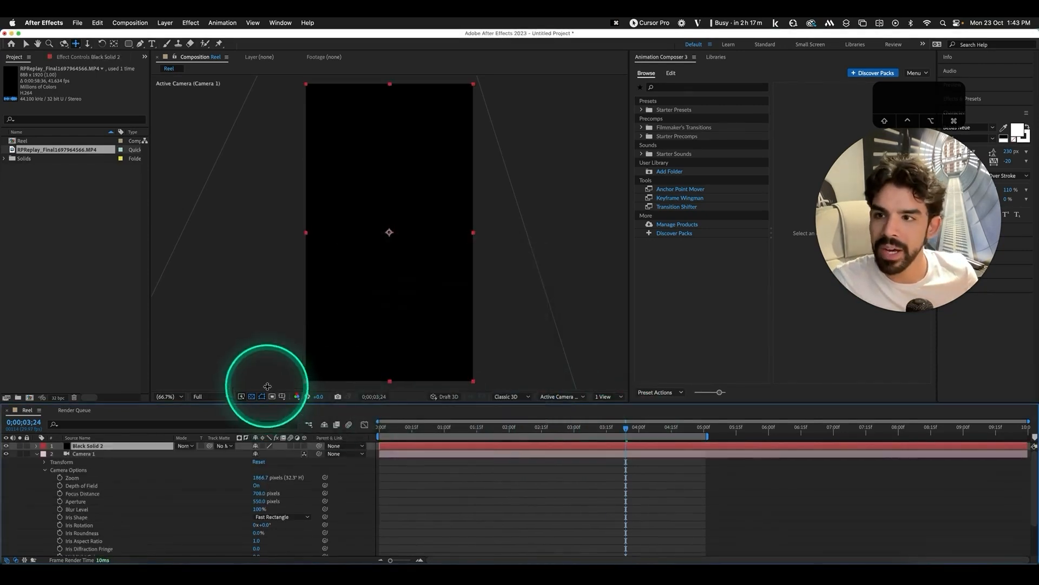
left_click(129, 43)
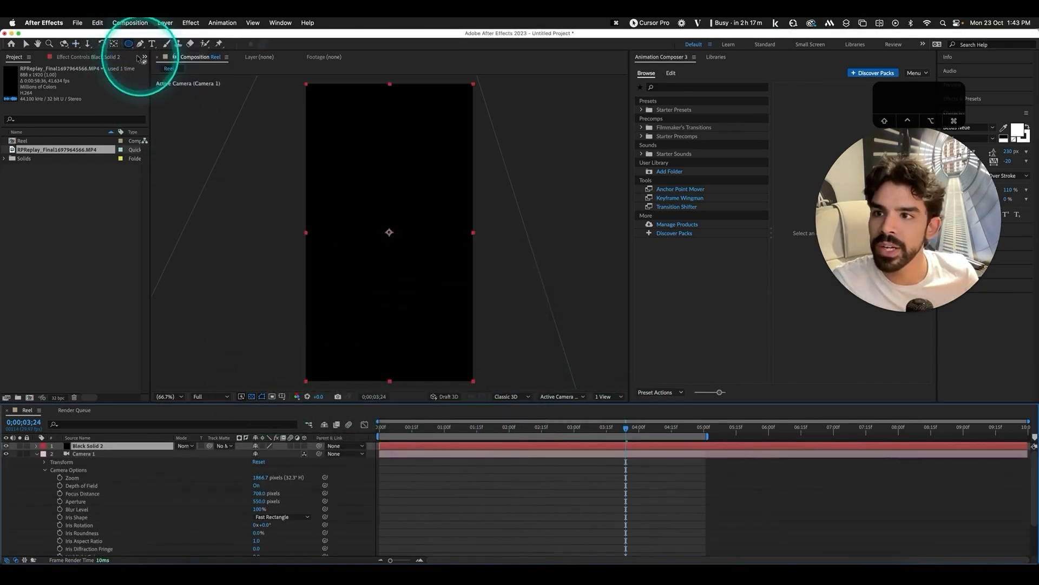
double_click(128, 44)
left_click(222, 228)
key("m")
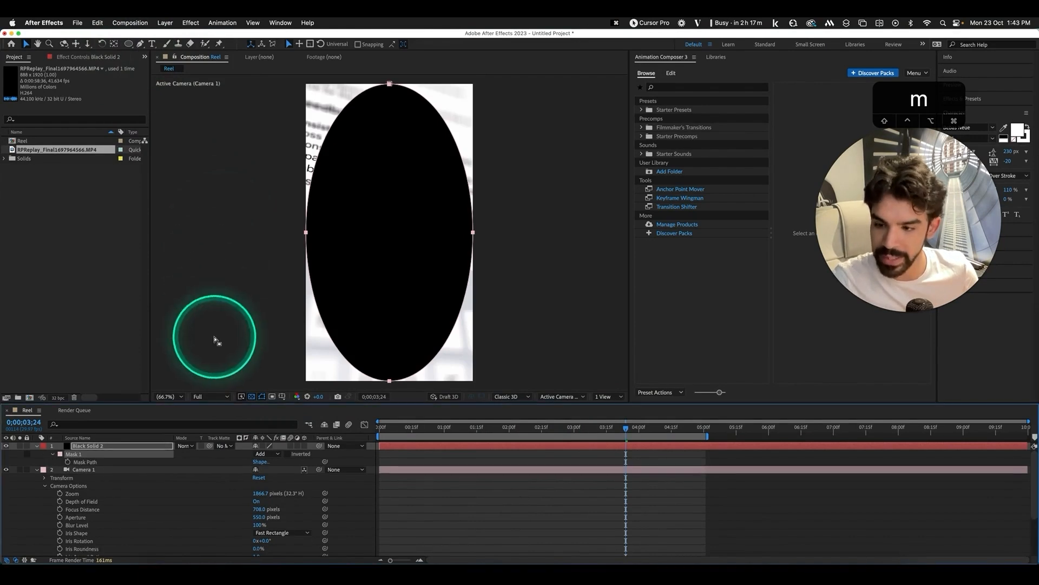
left_click(265, 453)
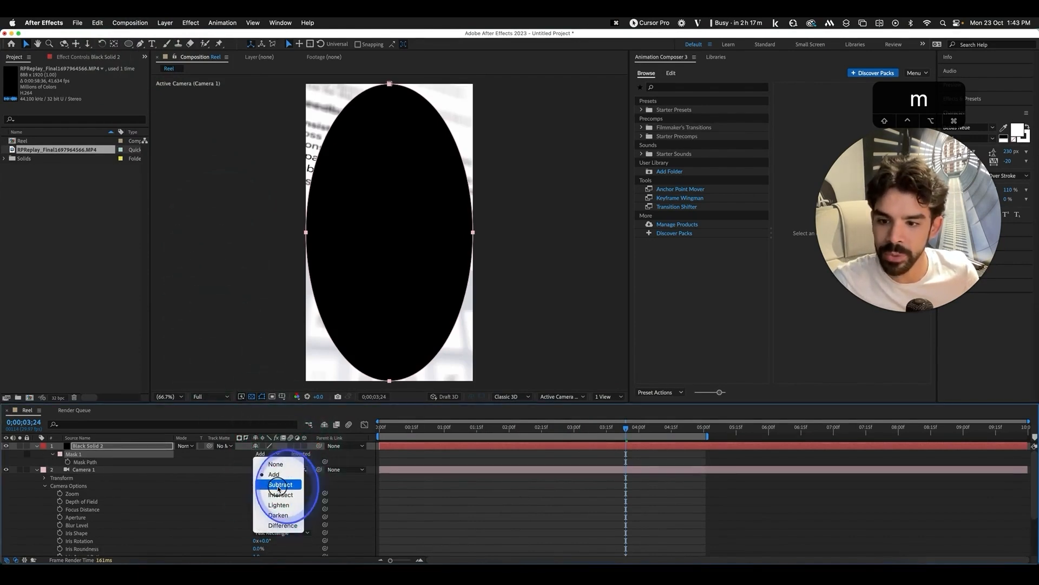
left_click(279, 484)
Feather the mask to 116 pixels and set the solid's opacity to 65%
key("m")
key("f")
left_click_drag(264, 461, 496, 460)
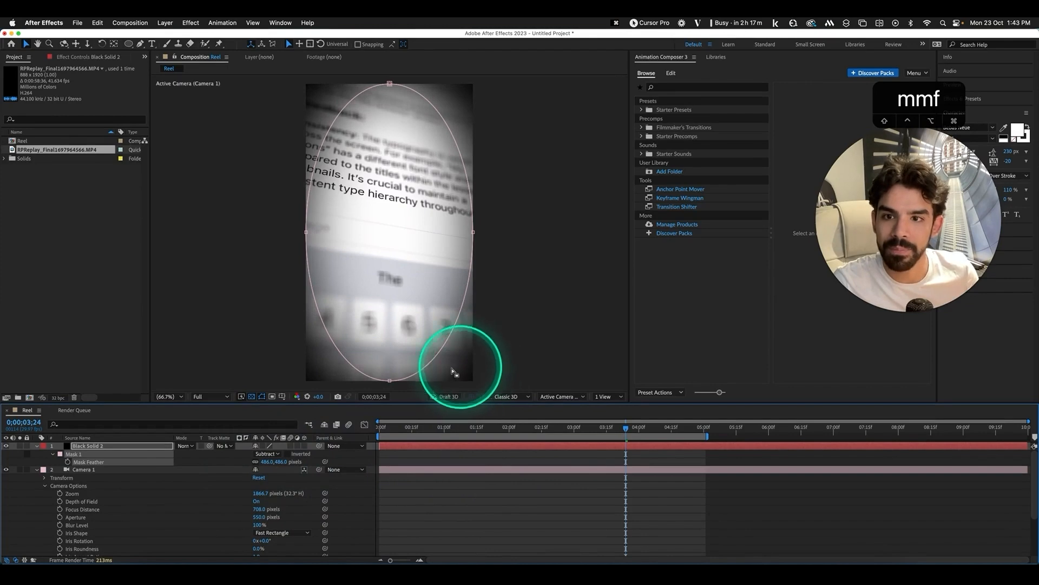
key("t")
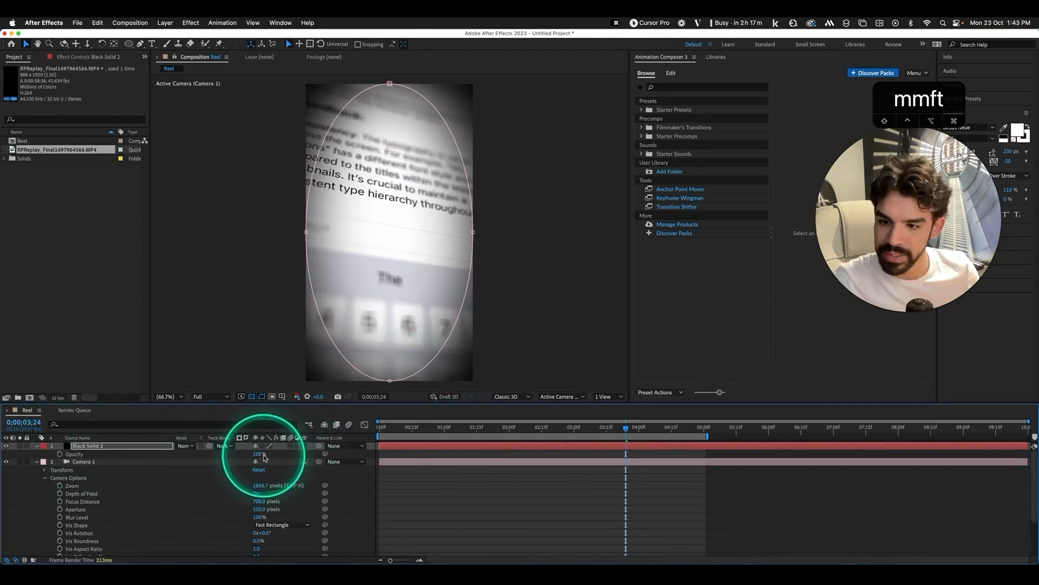
left_click(274, 457)
type("65")
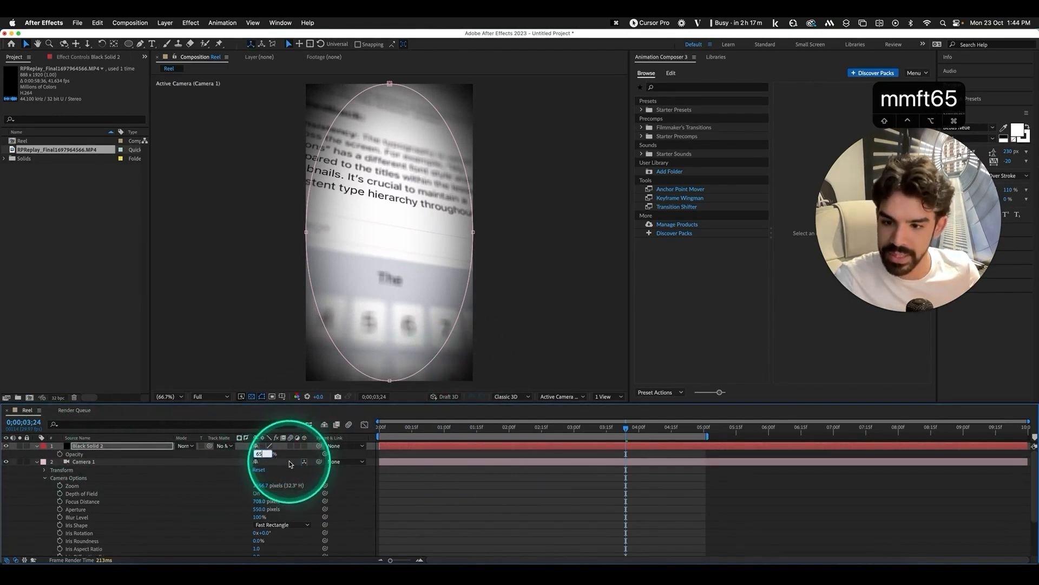
left_click(290, 455)
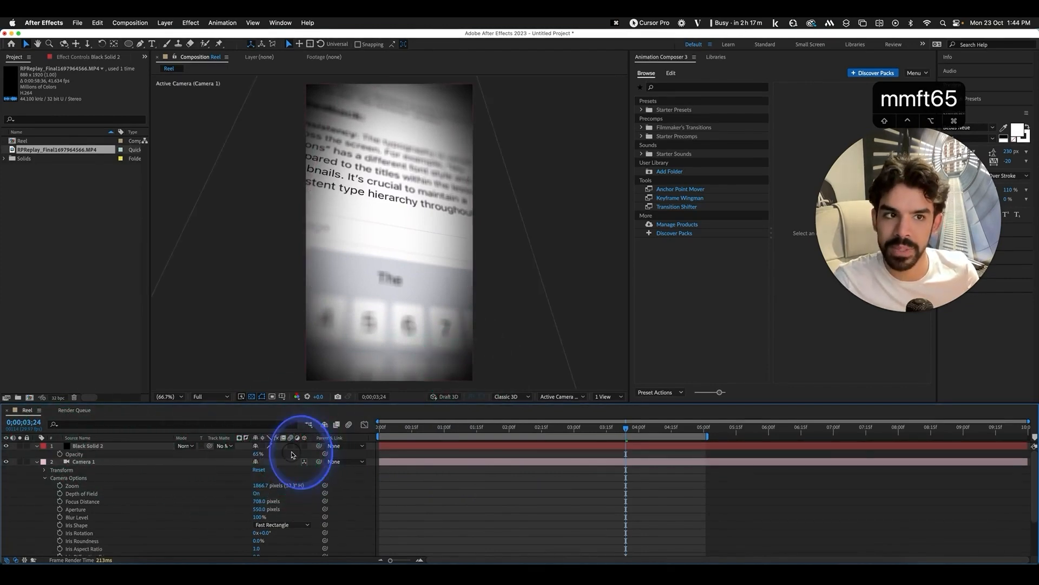
left_click(35, 448)
Stretch the oval mask's top and bottom points to reshape the vignette, then refit the view
left_click_drag(413, 430, 452, 431)
left_click(146, 446)
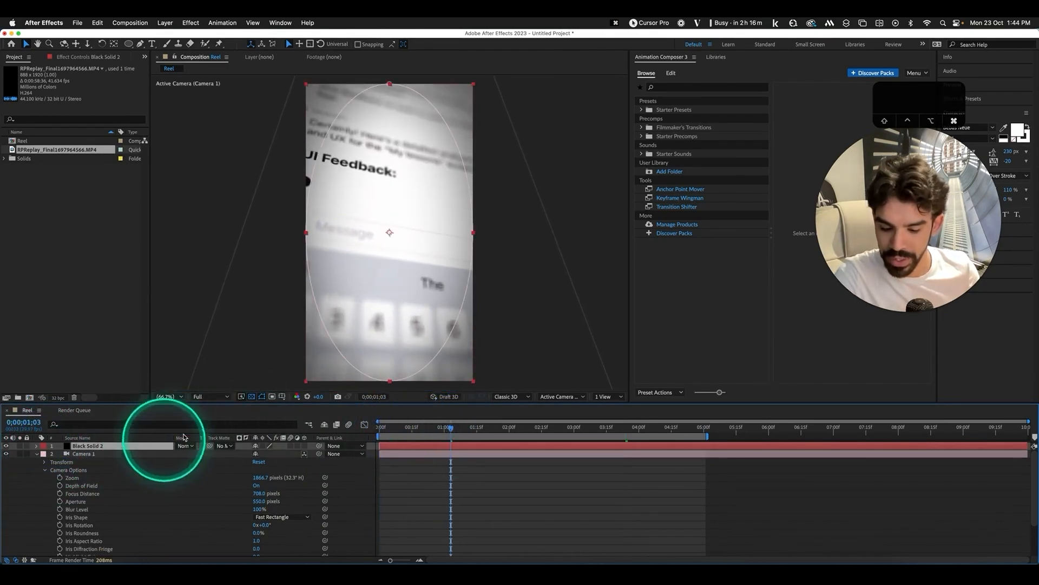
key("comma")
key("comma")
left_click_drag(388, 157, 308, 102)
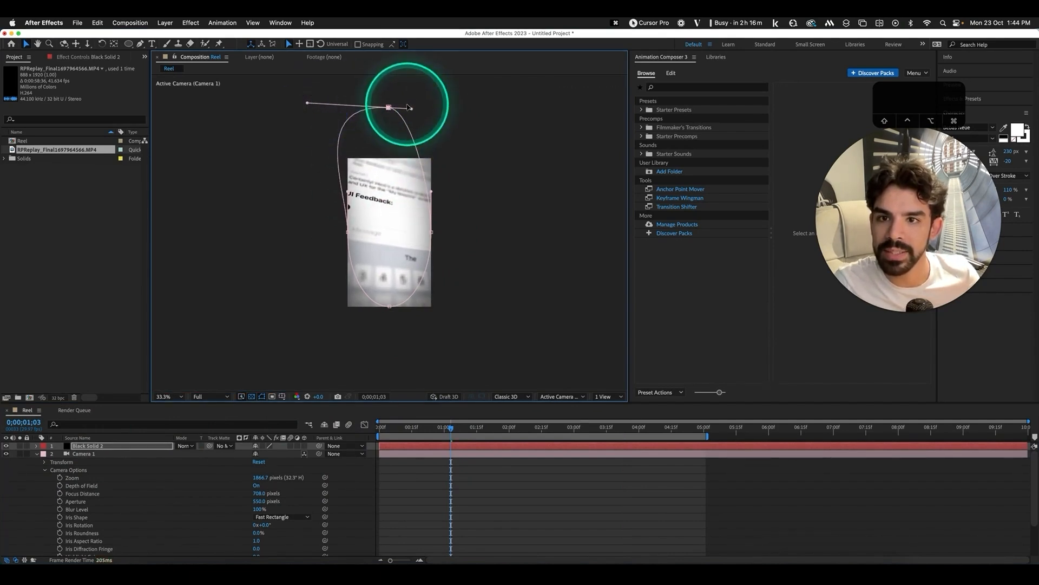
left_click_drag(412, 110, 477, 103)
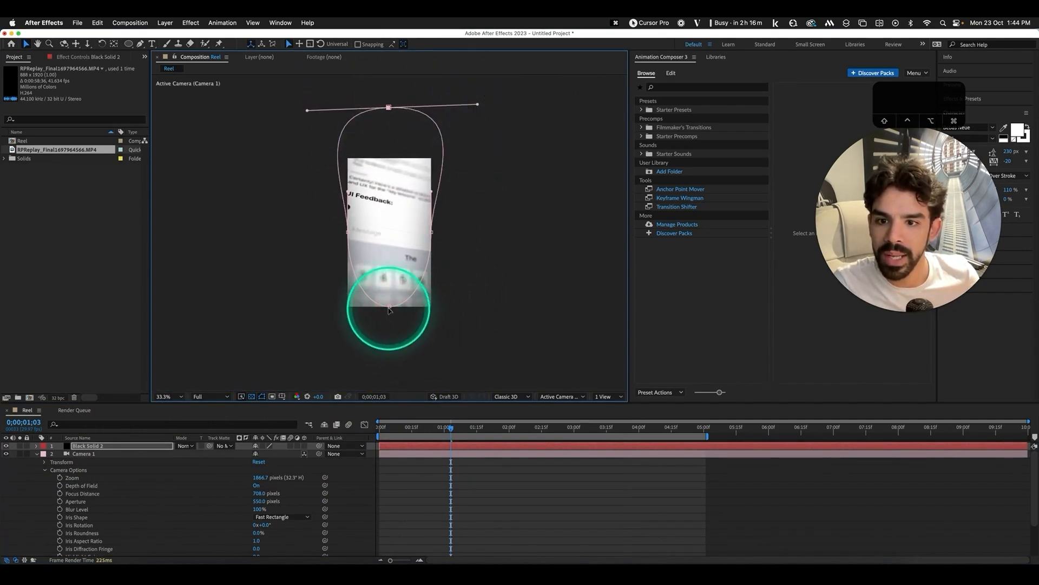
left_click_drag(389, 306, 390, 278)
left_click(181, 397)
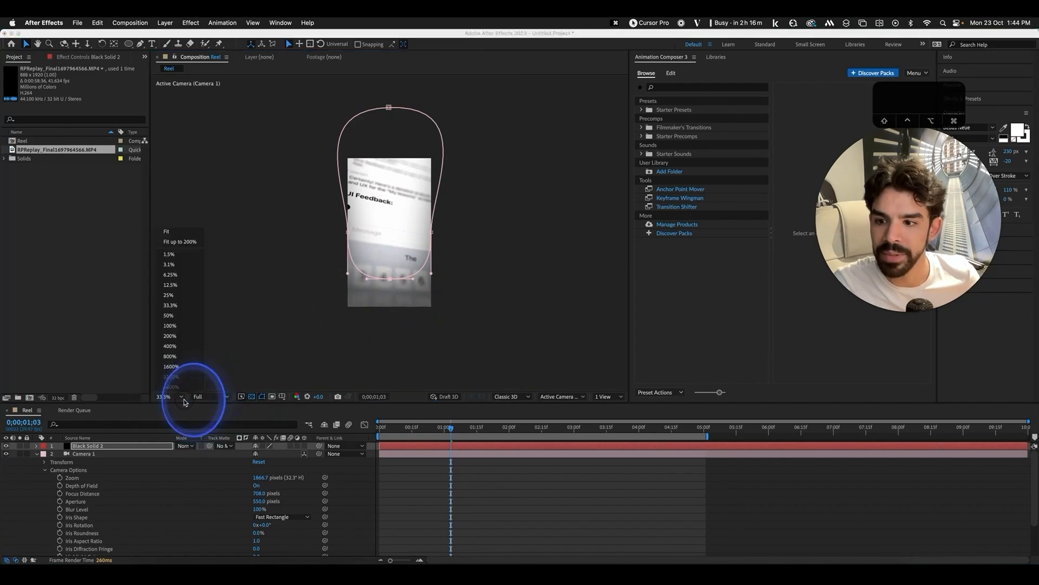
left_click(184, 242)
left_click(341, 480)
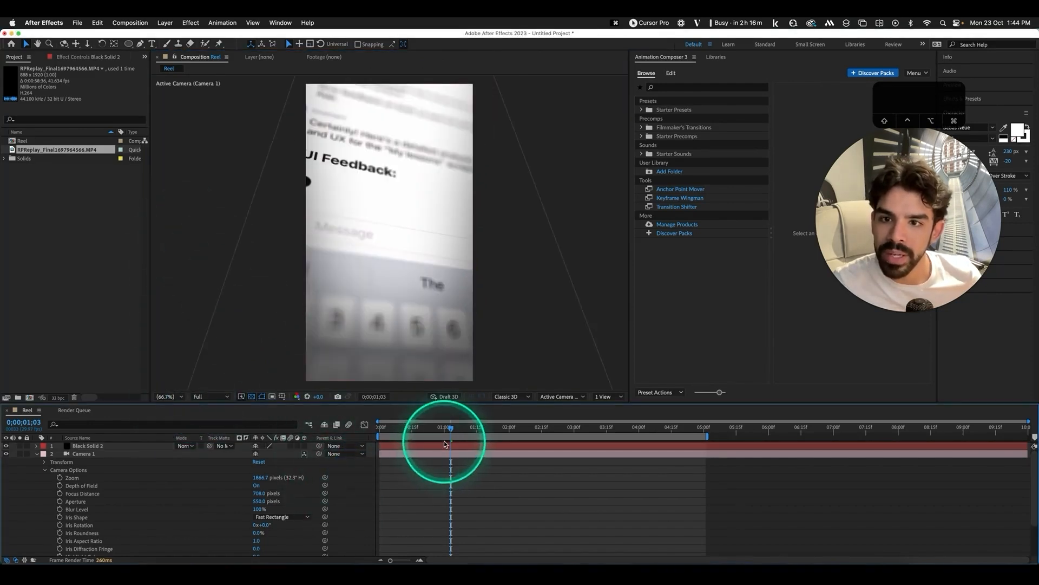
mouse_move(457, 430)
left_mouse_down()
mouse_move(569, 431)
mouse_move(472, 431)
left_mouse_up()
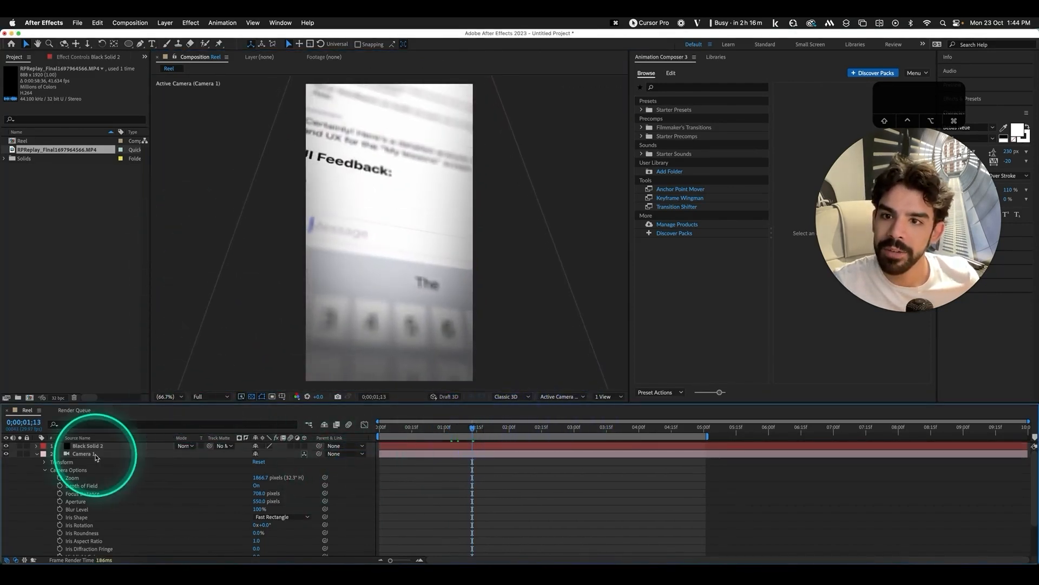
left_click(35, 455)
Orbit and move the camera closer to the UI Feedback text
key("c")
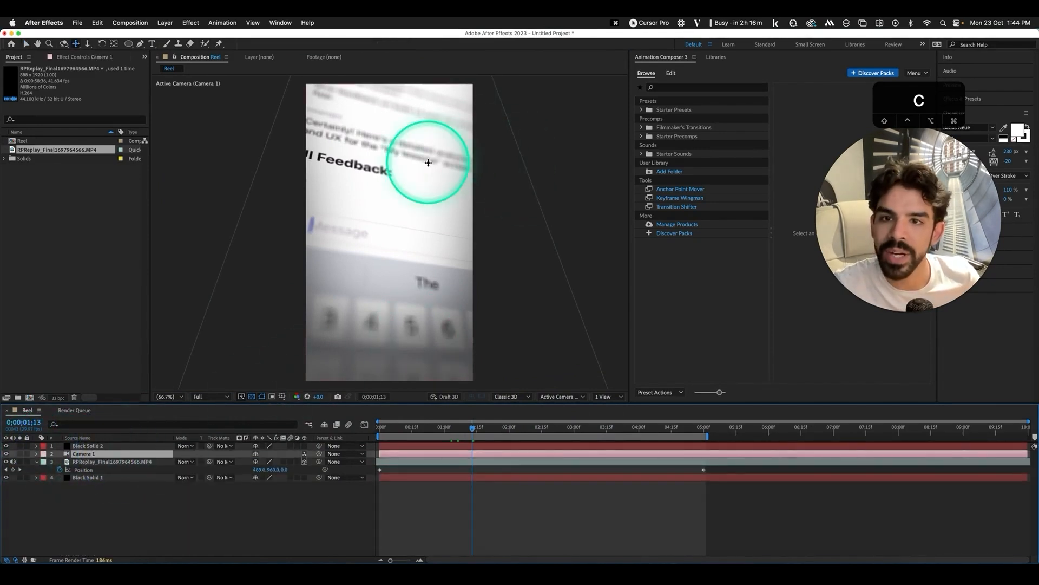
left_click_drag(433, 158, 399, 146)
key("c")
left_click_drag(374, 207, 390, 174)
key("c")
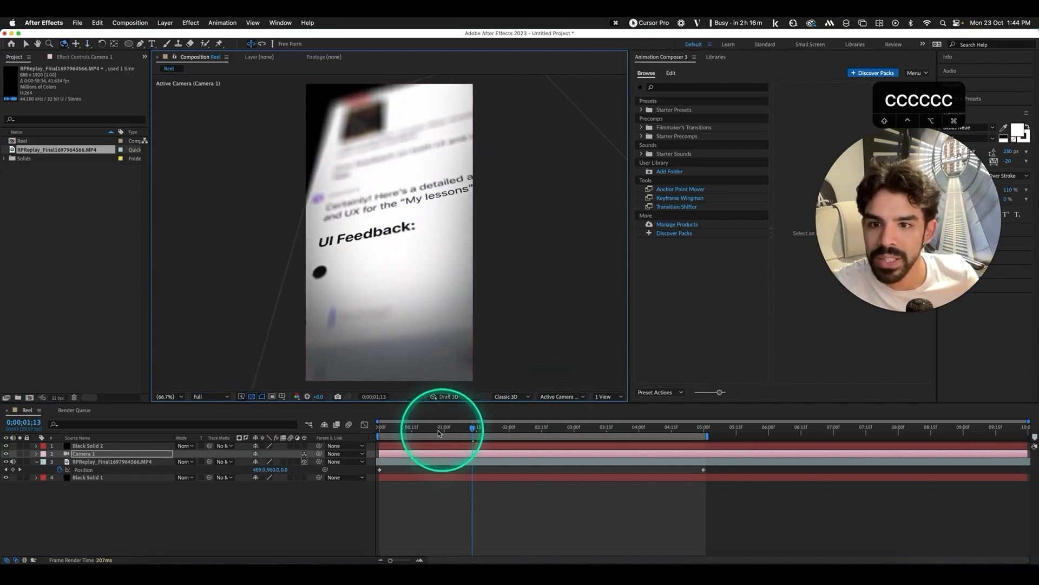
Keyframe focus distance from 745 pixels at the start to 628 pixels at 4;15
left_click_drag(381, 427, 636, 427)
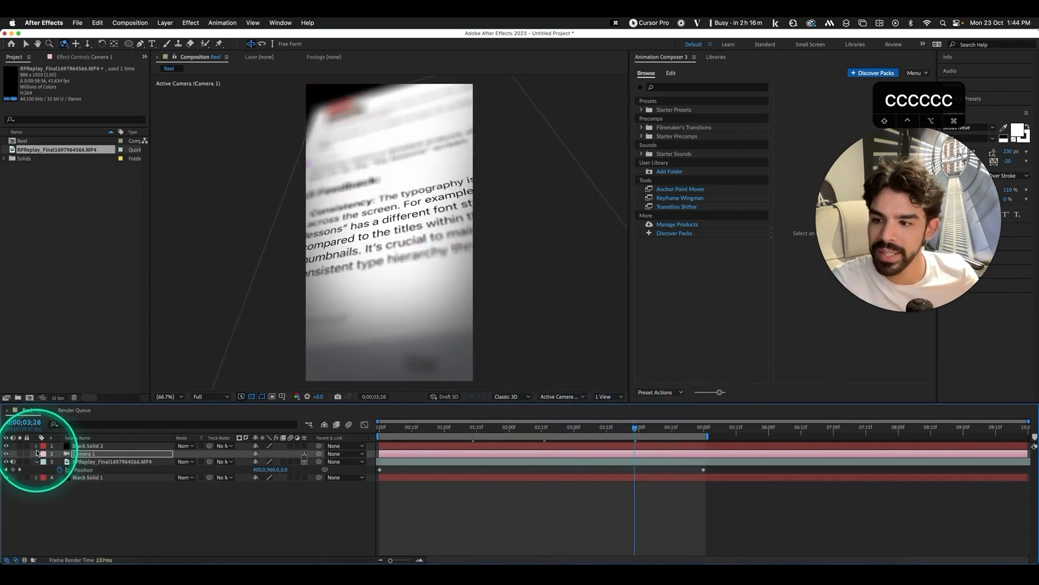
left_click(37, 455)
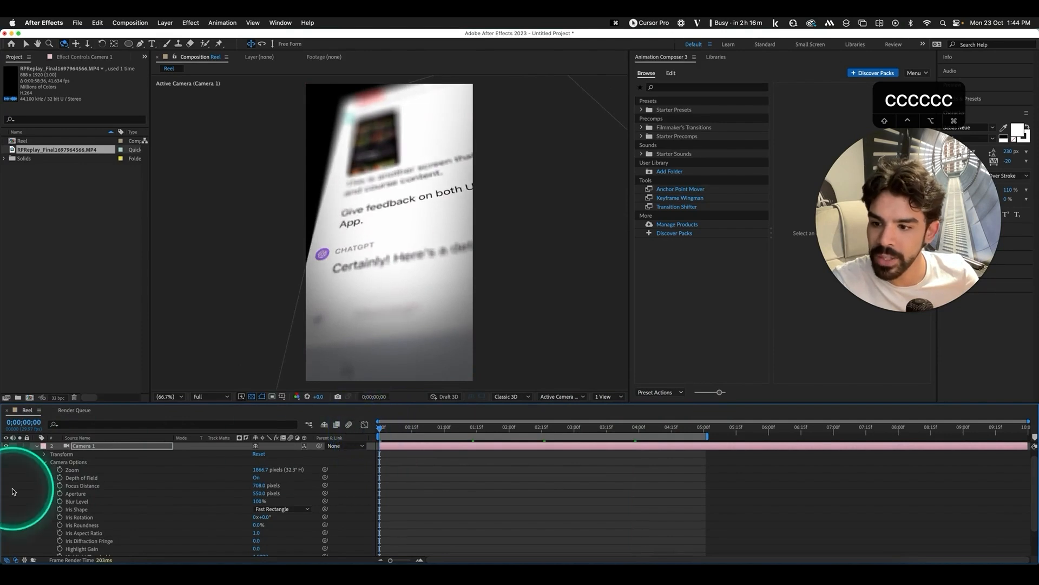
left_click(60, 485)
left_click_drag(389, 426, 671, 428)
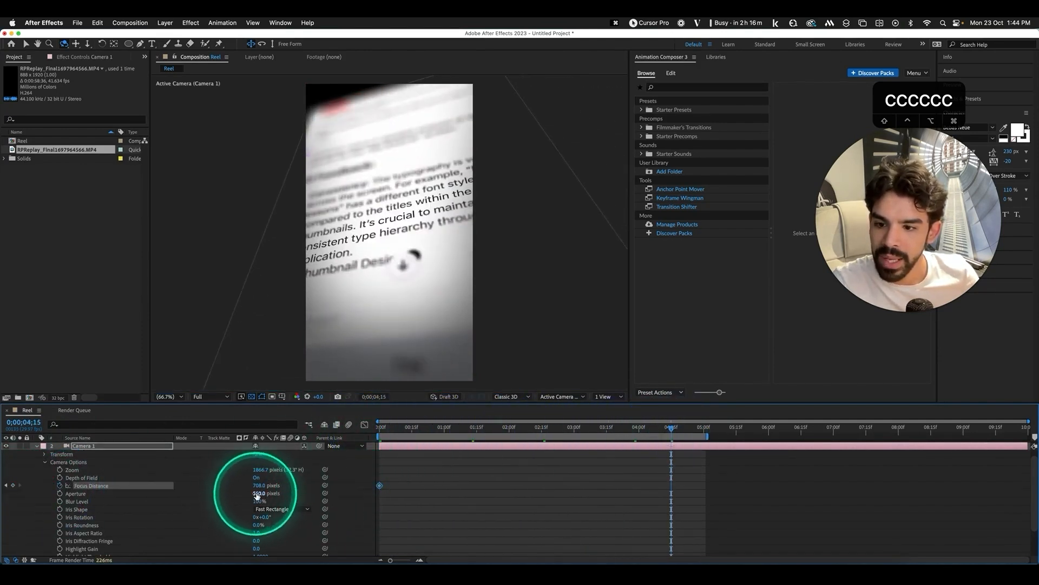
left_click_drag(261, 485, 238, 487)
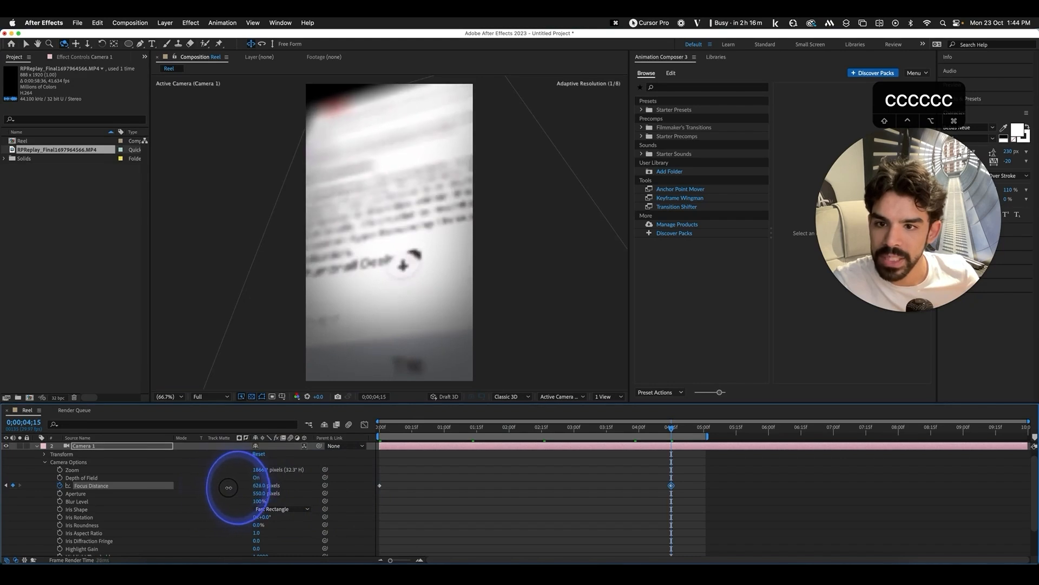
left_click_drag(395, 427, 372, 425)
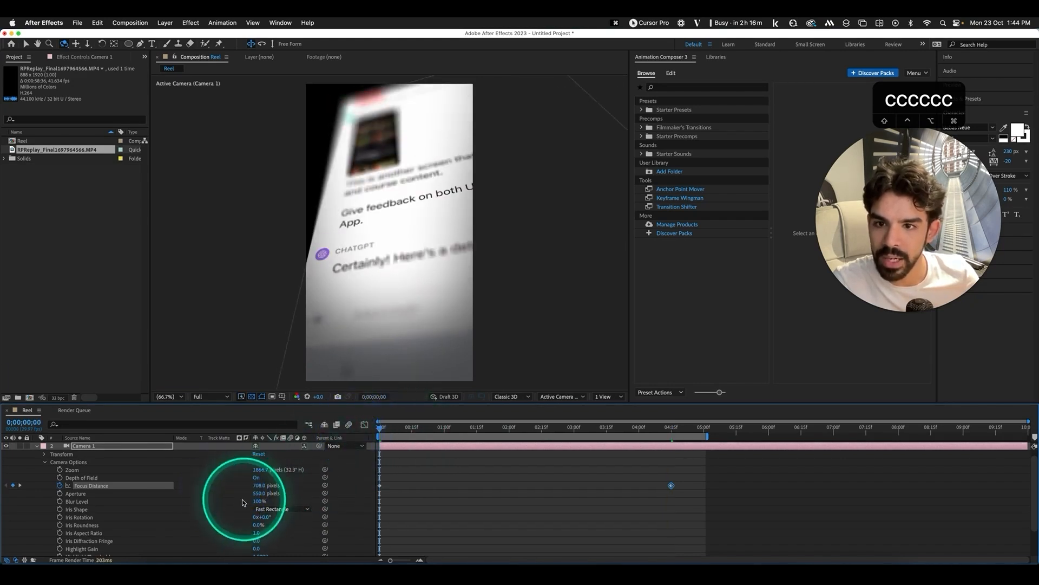
left_click_drag(254, 484, 304, 494)
left_click_drag(404, 429, 379, 426)
Lower the aperture to 246 pixels, preview the focus change, then move to Premiere Pro's reel
left_click_drag(258, 493, 118, 496)
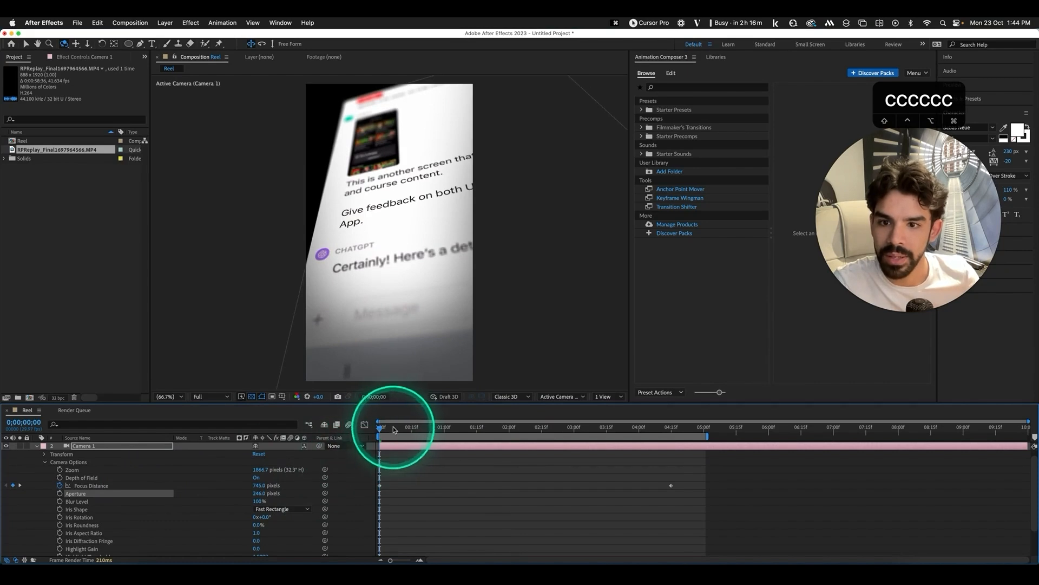
left_click_drag(441, 425, 540, 433)
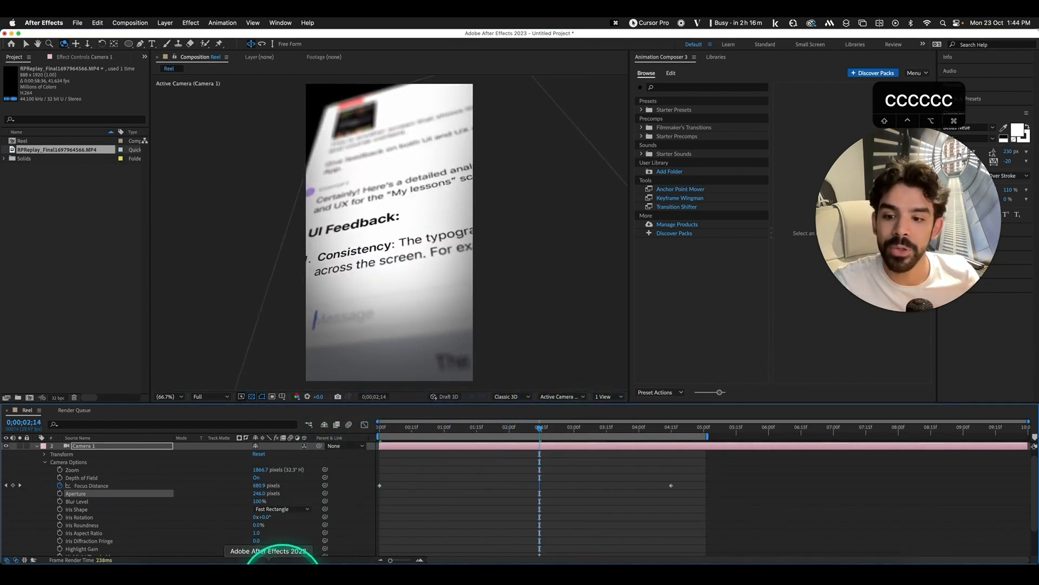
left_click(298, 576)
left_click_drag(419, 463, 705, 462)
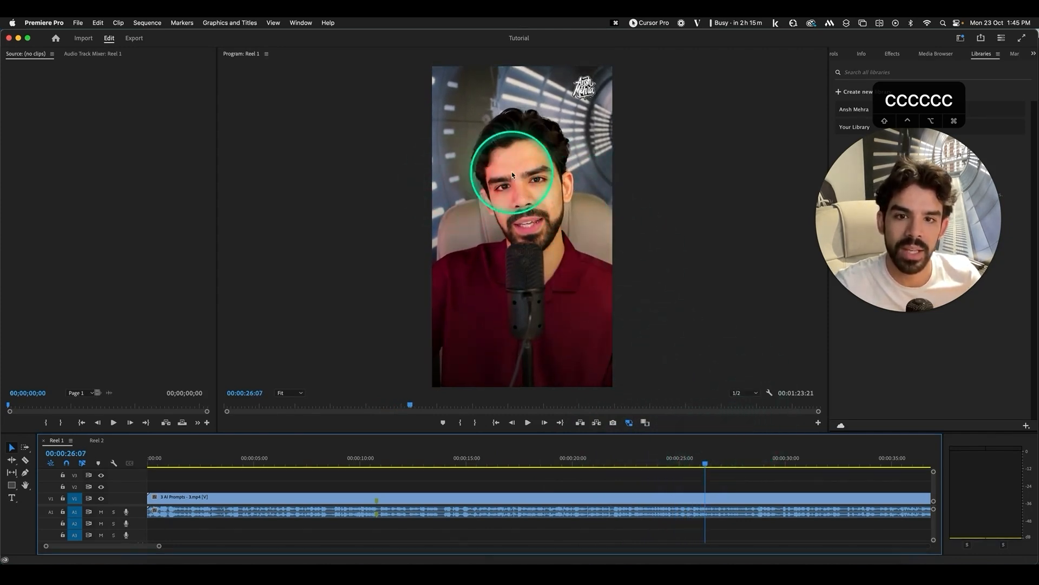
Scrub the reel from 26 to about 34 seconds, then open the Figma Video Assets file in Chrome
left_click_drag(706, 463, 793, 468)
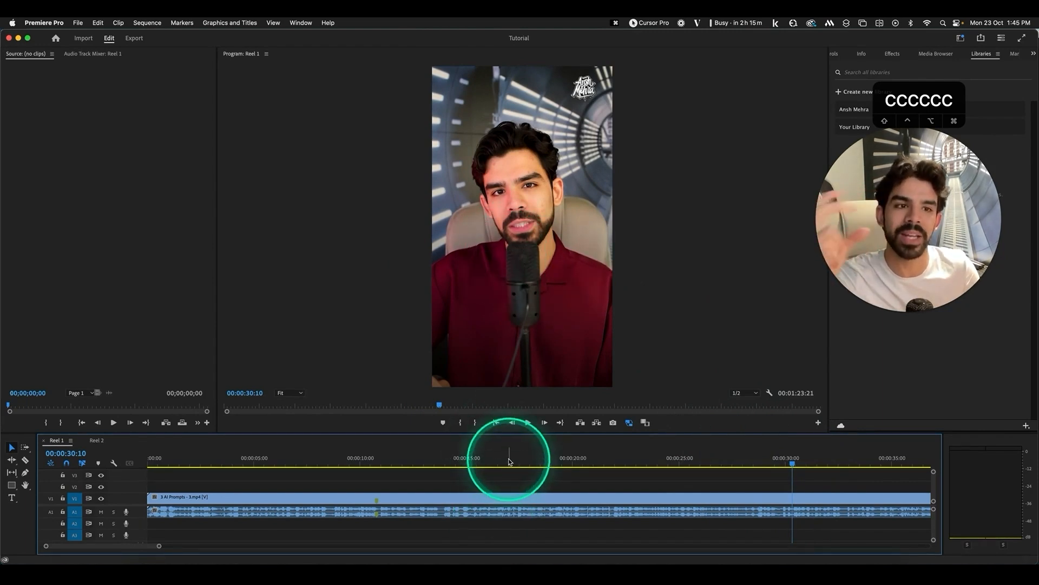
scroll(692, 487, "right", 5)
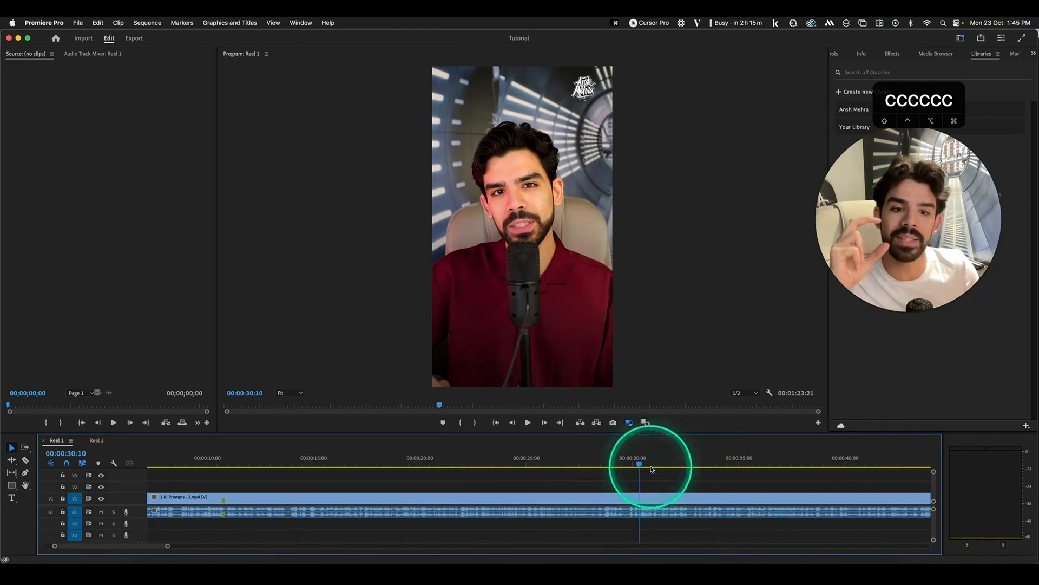
left_click_drag(653, 469, 861, 473)
scroll(785, 495, "right", 5)
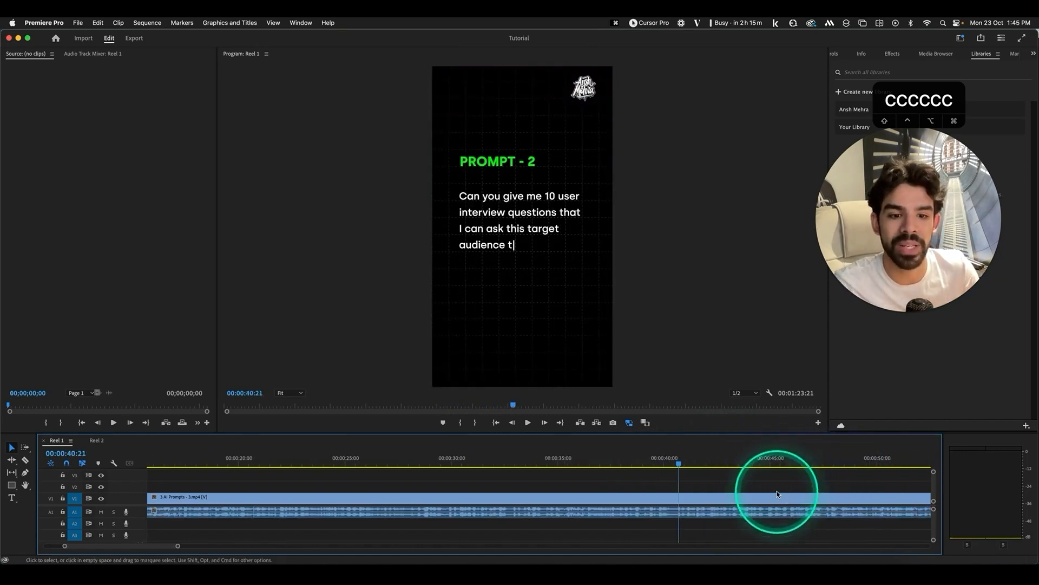
left_click_drag(692, 466, 735, 474)
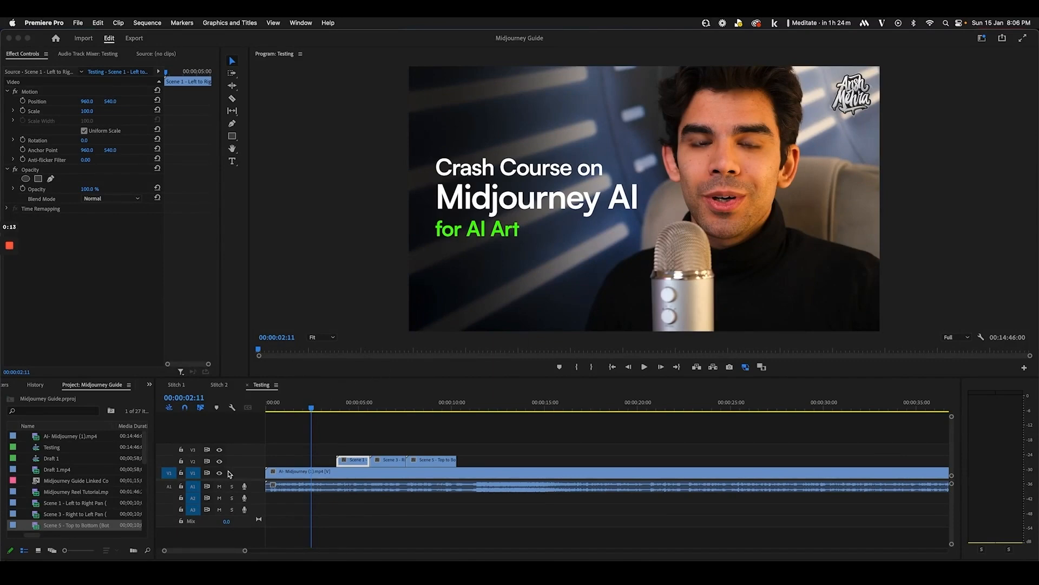
left_click(125, 572)
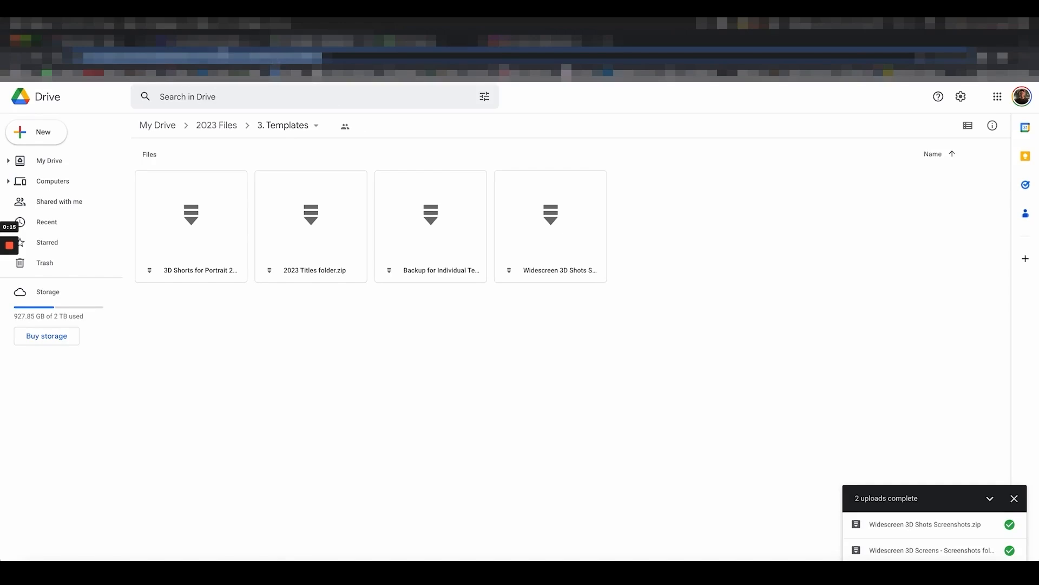
left_click(110, 42)
Hide Figma's interface and inspect the Midjourney screenshot in Frame 6
scroll(420, 342, "left", 3)
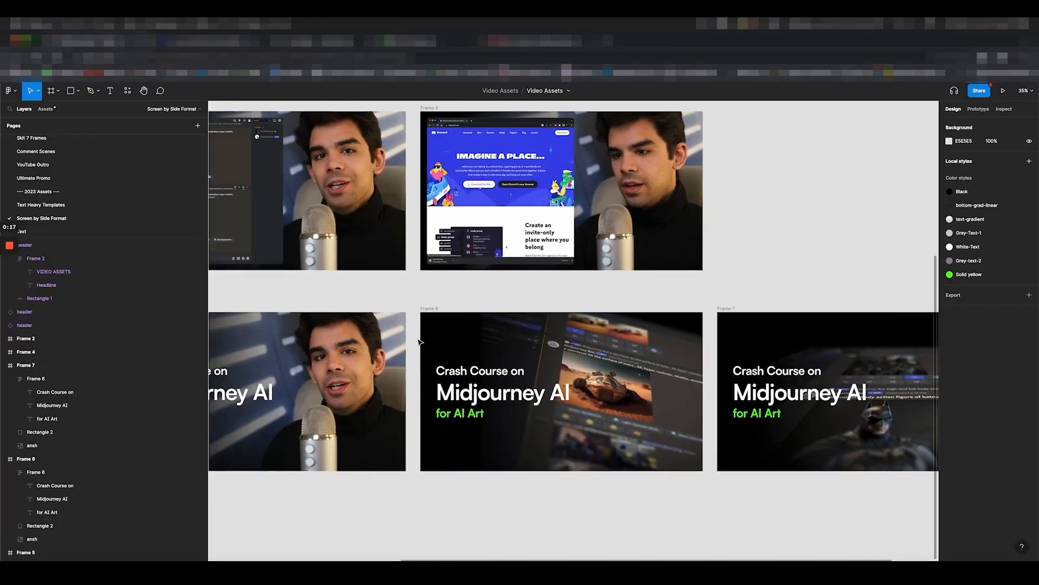
key("super+backslash")
scroll(232, 387, "up", 2)
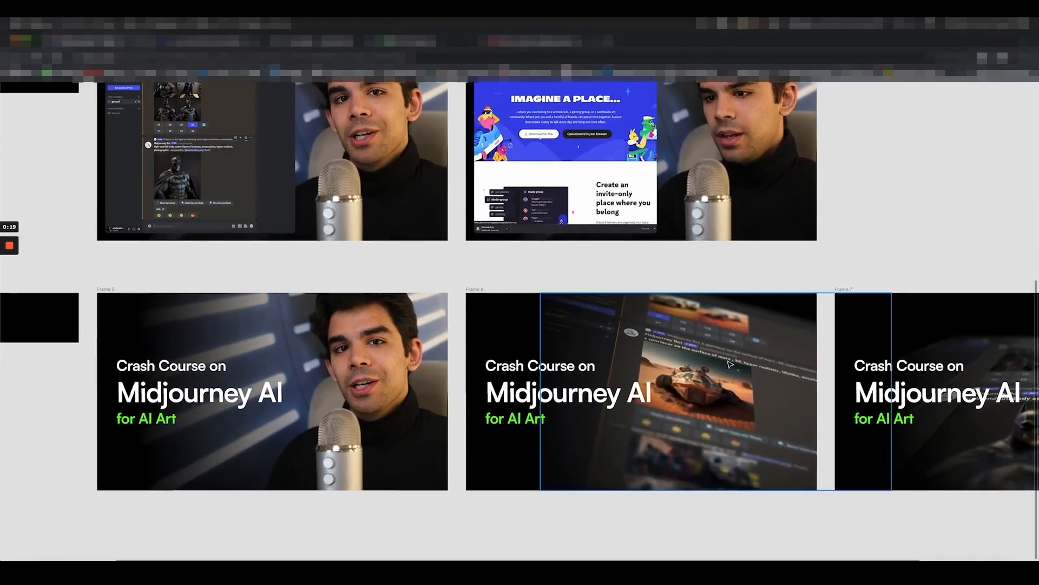
left_click(792, 429)
scroll(790, 427, "up", 2)
scroll(791, 427, "right", 2)
scroll(791, 427, "down", 1)
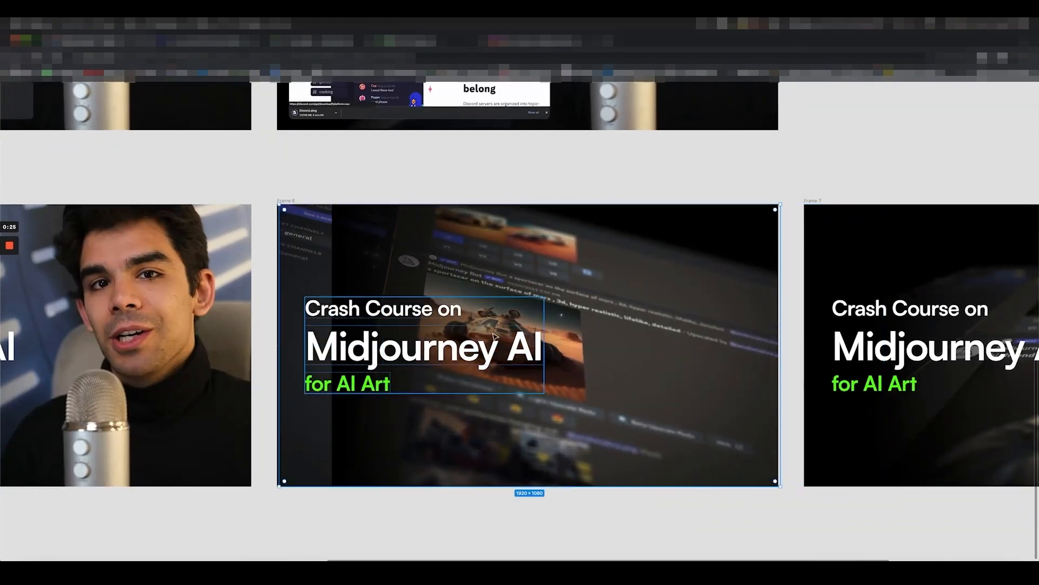
left_click(397, 193)
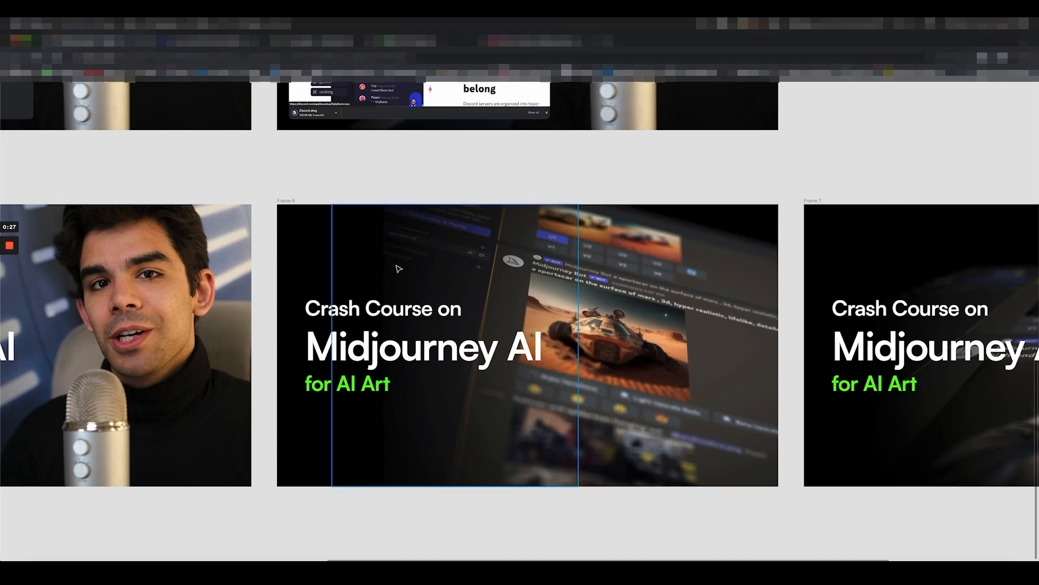
Shift the Batman screenshot right within Frame 7 and return to Premiere Pro
scroll(402, 275, "down", 3)
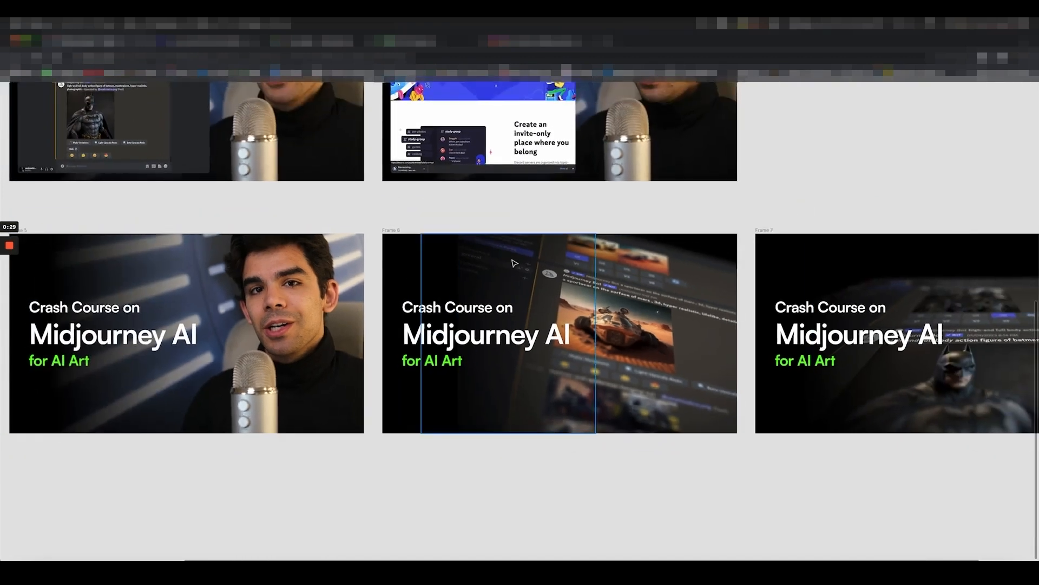
scroll(665, 292, "right", 5)
left_click(861, 360)
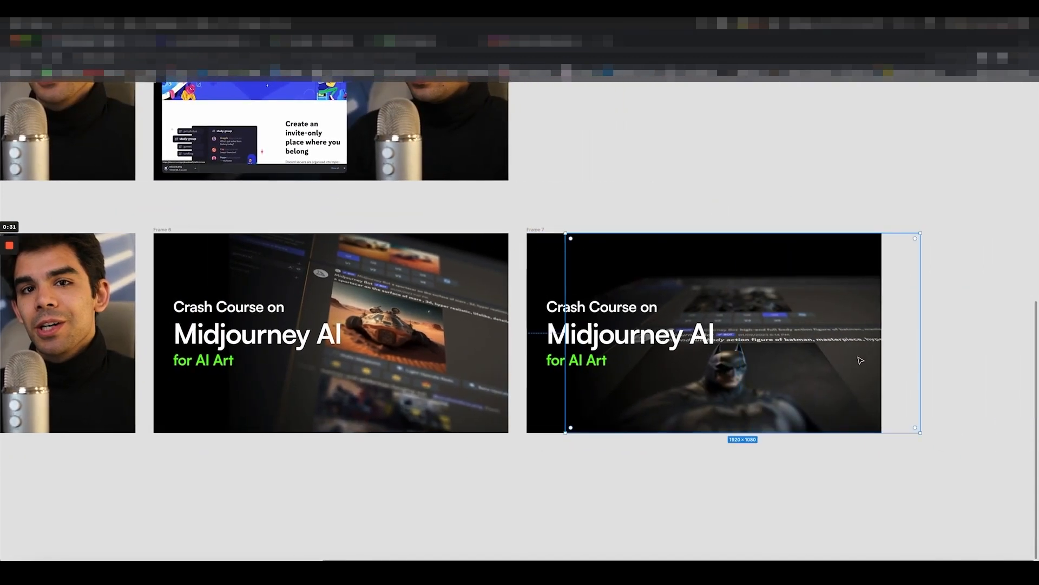
left_click_drag(796, 349, 853, 348)
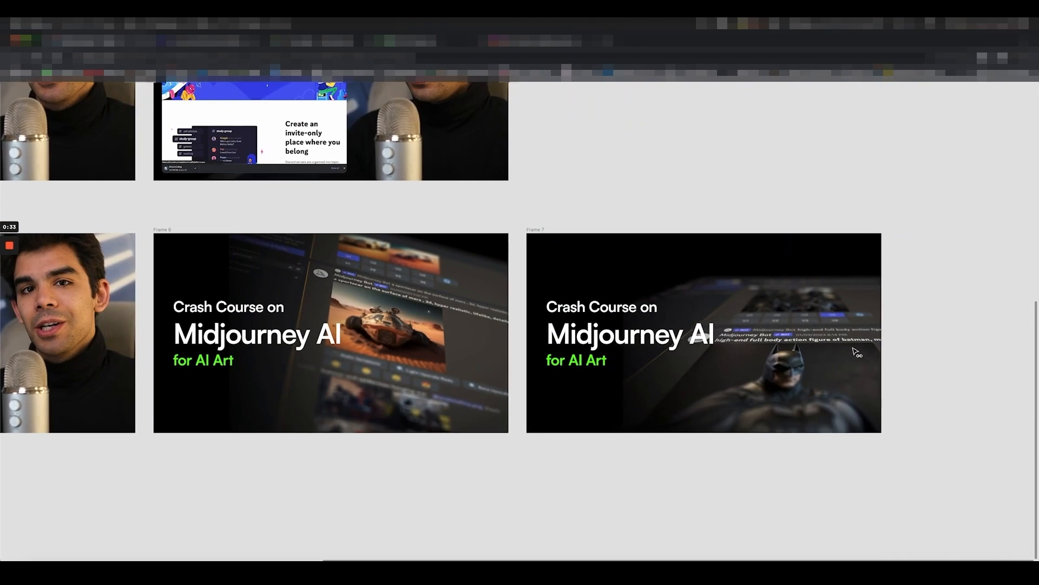
scroll(820, 434, "down", 2)
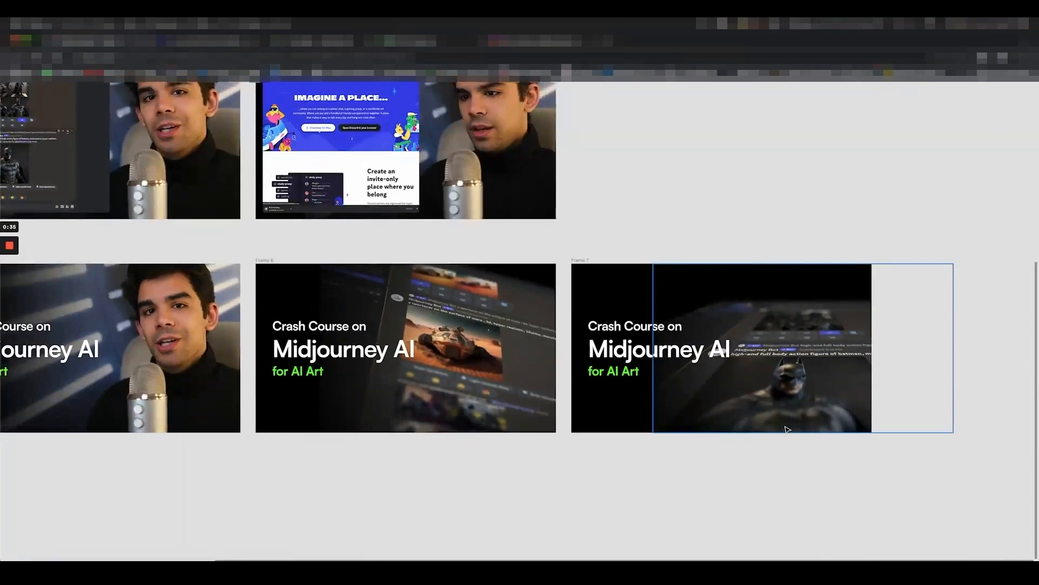
scroll(778, 431, "down", 2)
left_click(171, 574)
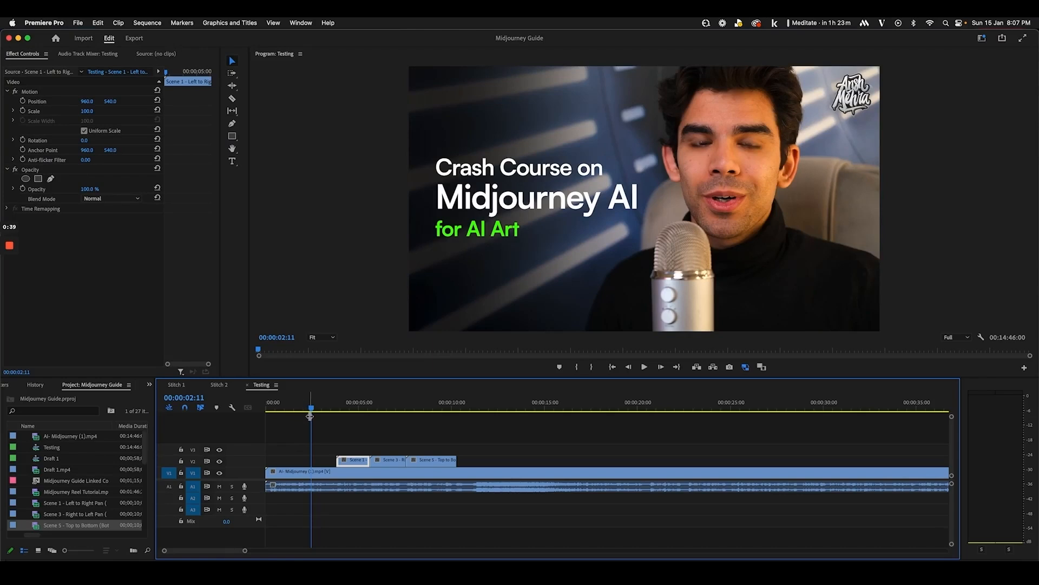
Save the project, play the Testing sequence from its start, then zoom in around 00:00:03:11
key("super+s")
key("Home")
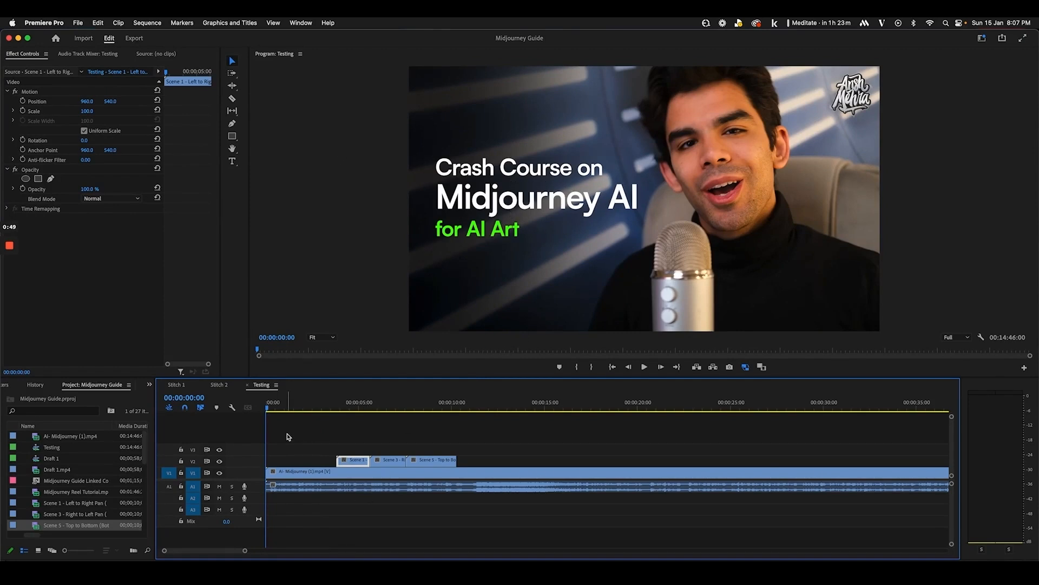
key("space")
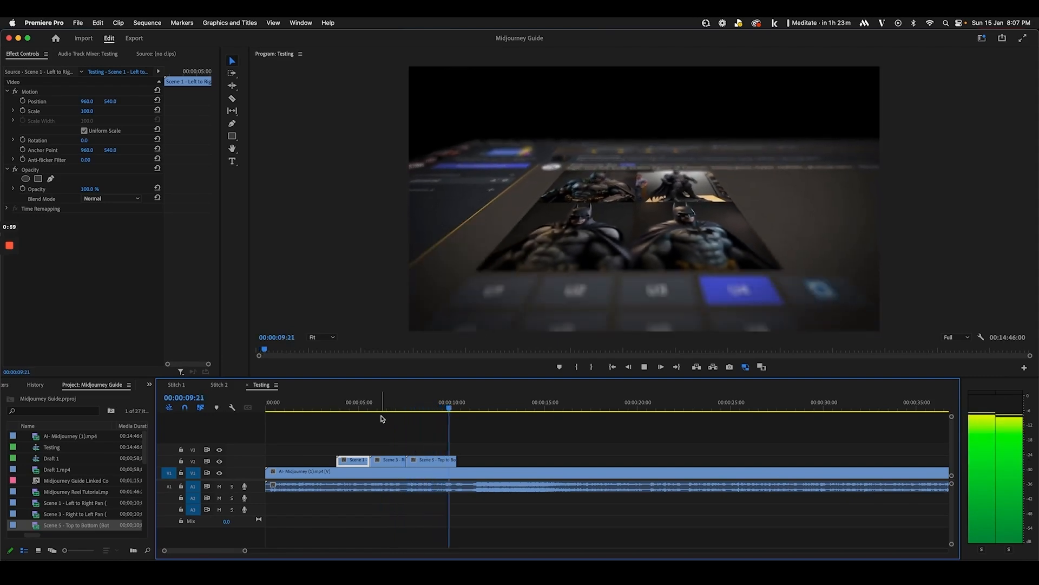
key("space")
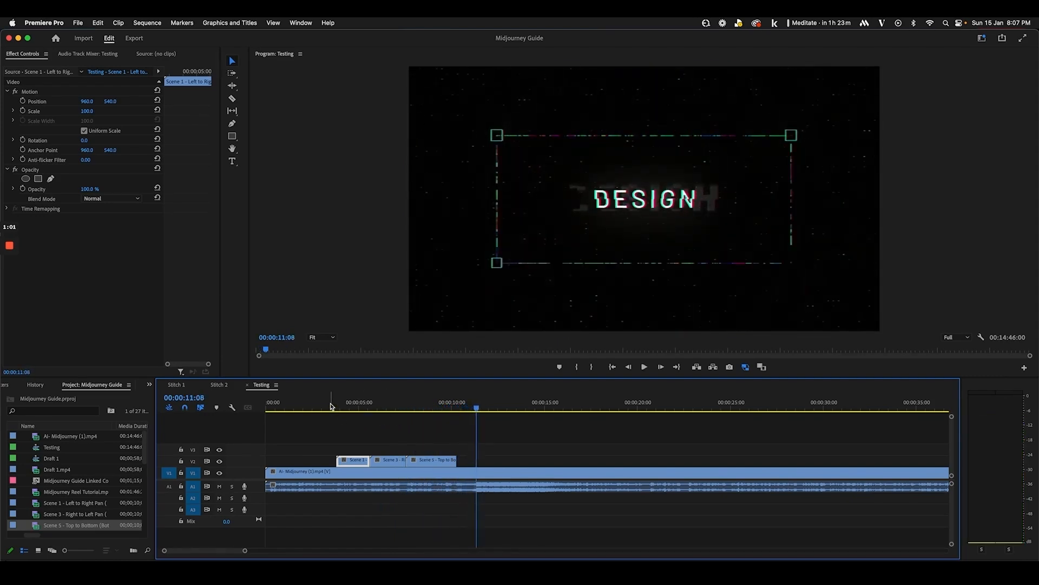
left_click(331, 407)
key("=")
key("=")
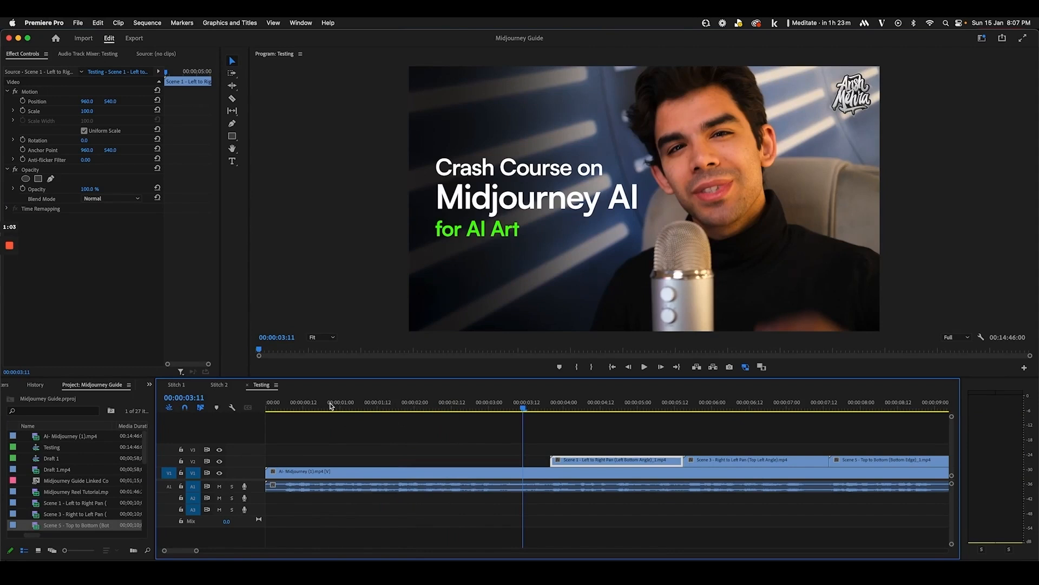
left_click(450, 406)
key("space")
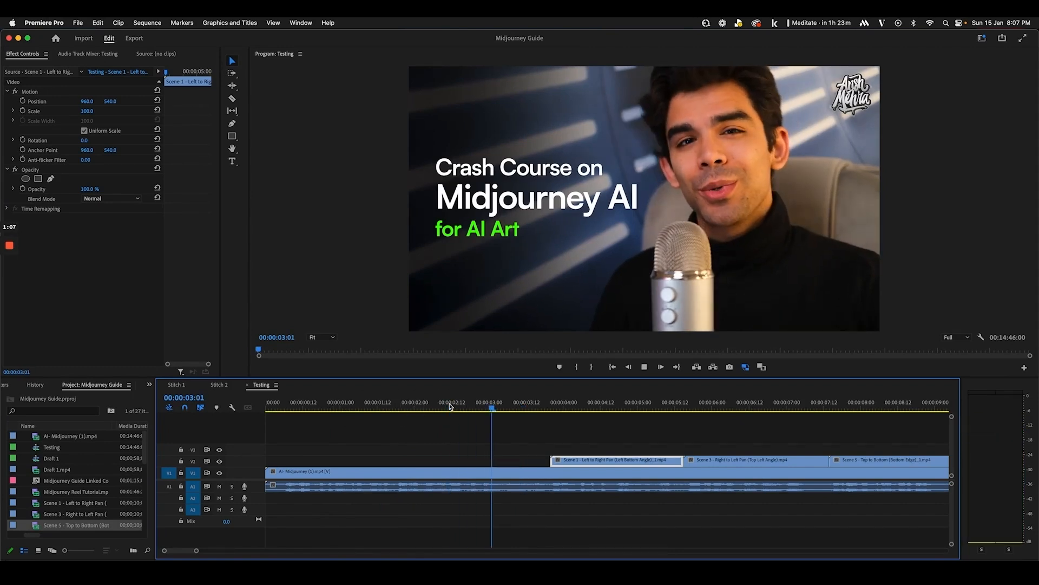
key("space")
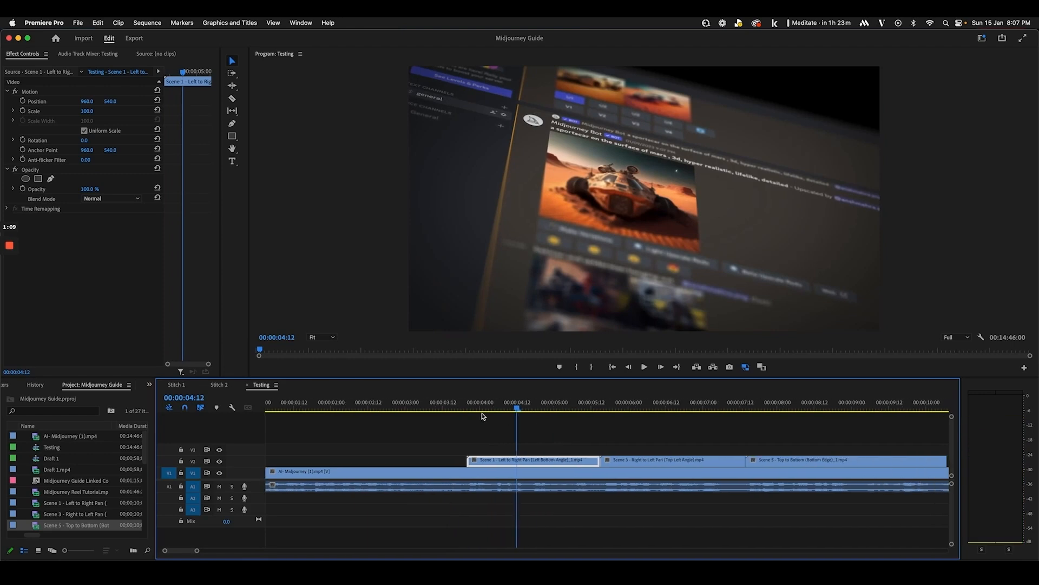
left_click(465, 407)
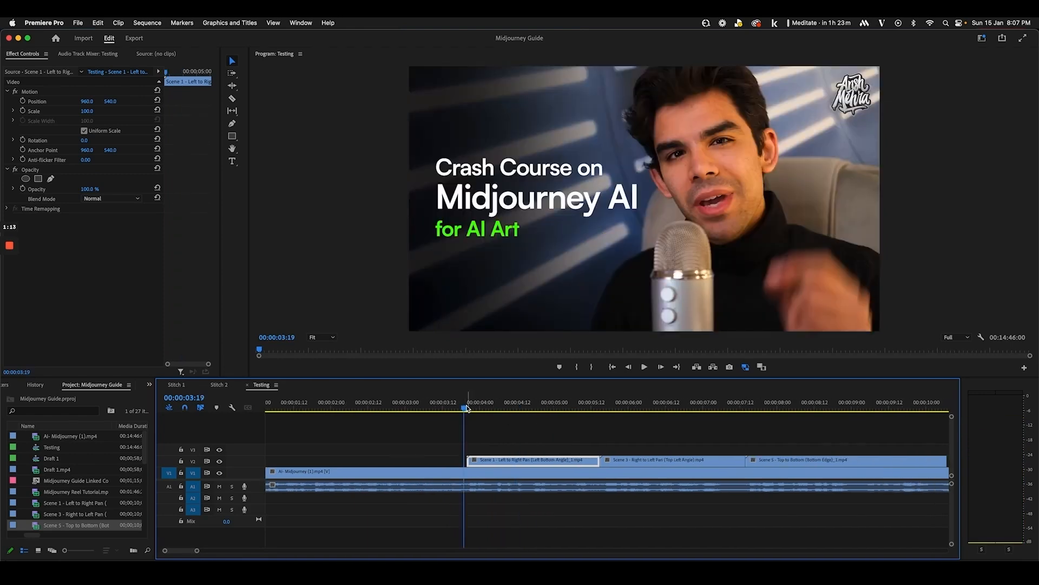
key("space")
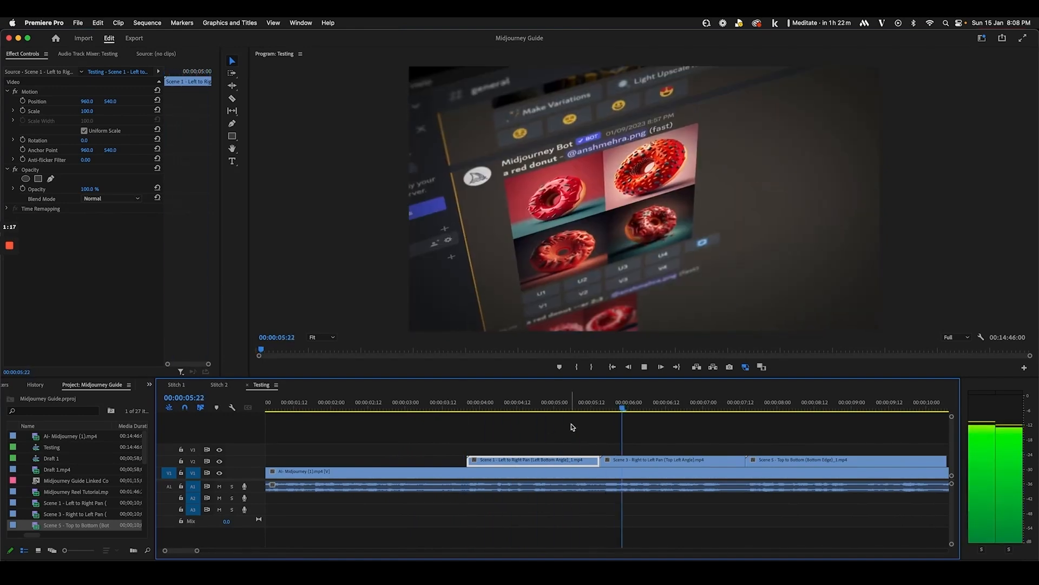
key("space")
left_click(457, 408)
left_click_drag(457, 408, 592, 425)
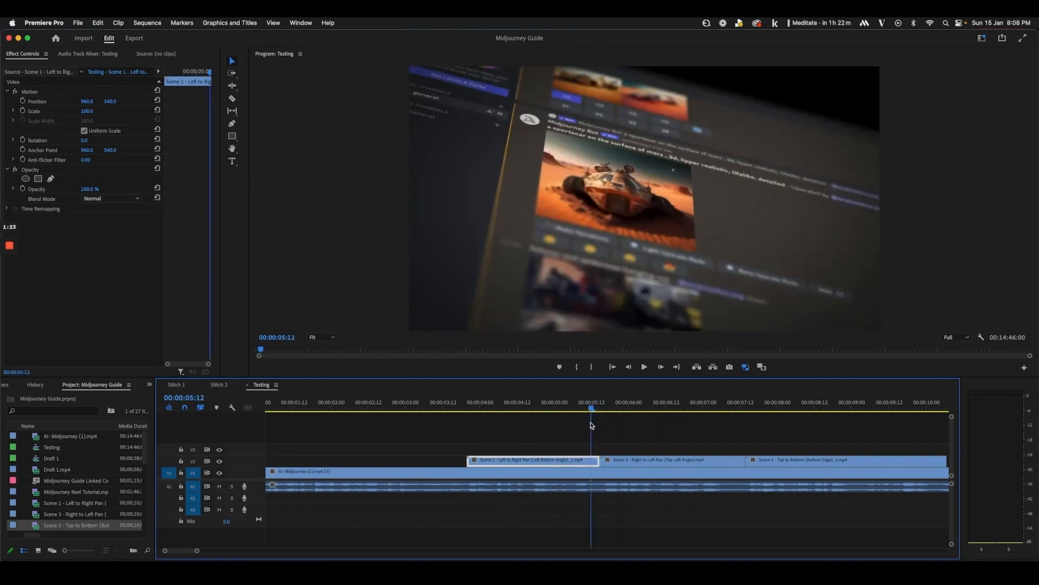
scroll(646, 533, "right", 2)
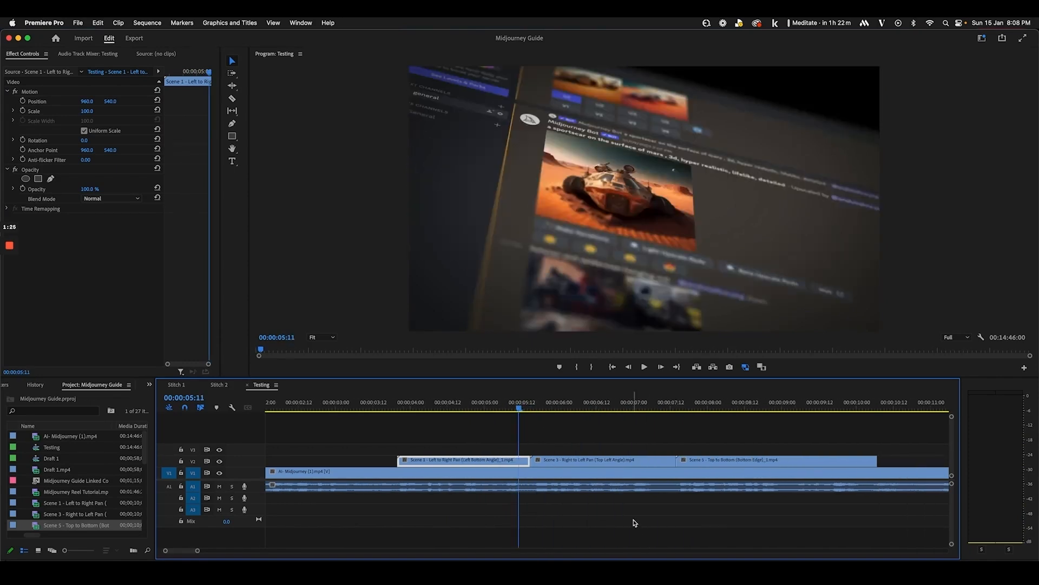
key("space")
scroll(644, 515, "right", 2)
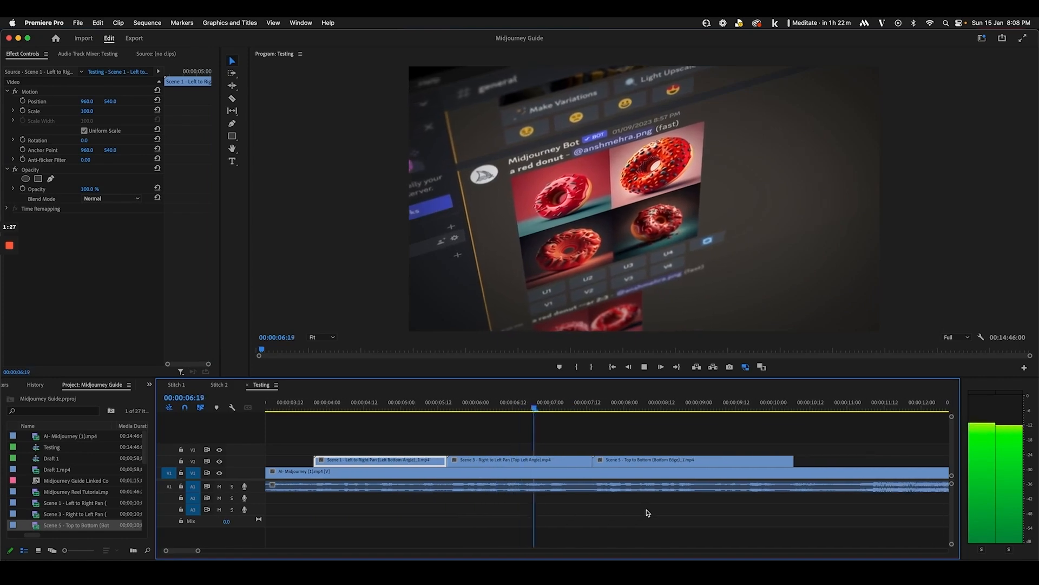
left_click(590, 407)
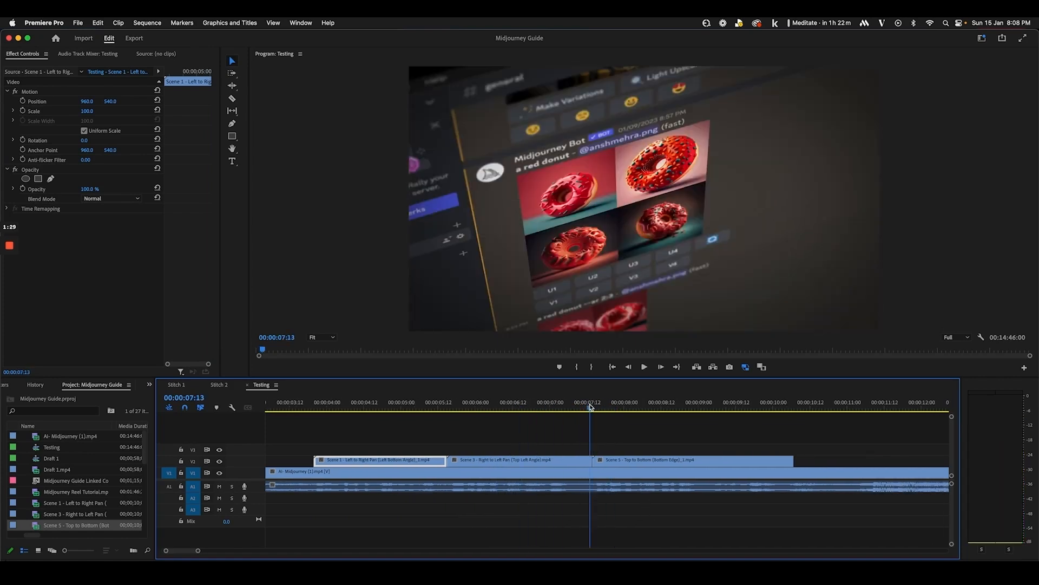
key("space")
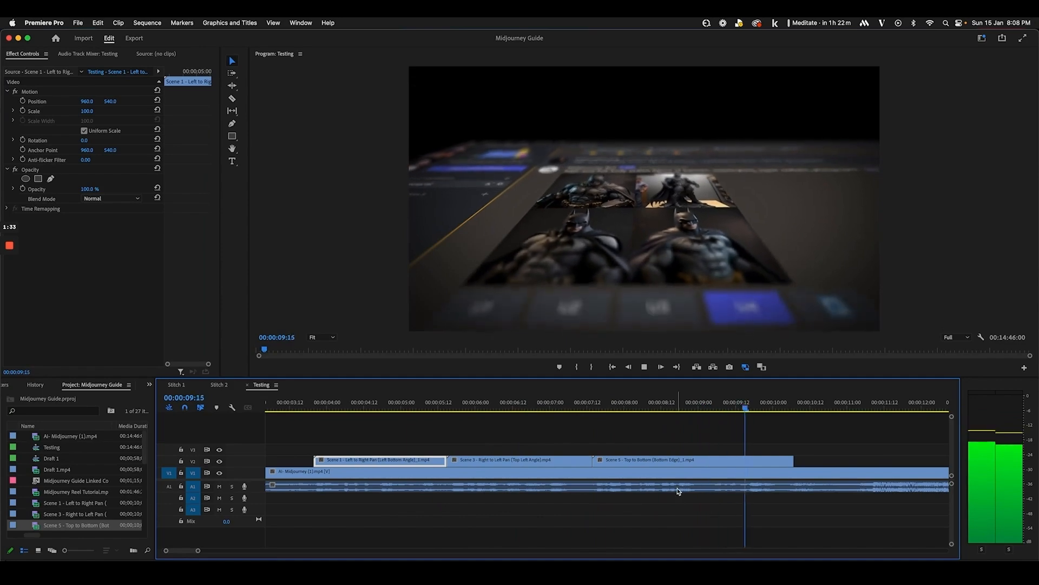
key("space")
left_click_drag(773, 408, 882, 416)
scroll(824, 451, "right", 4)
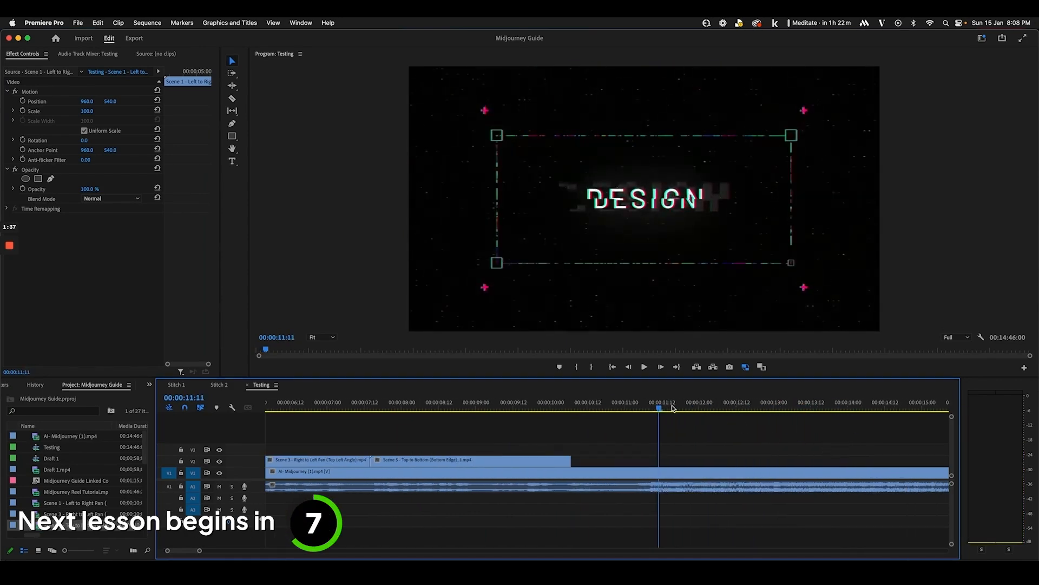
left_click_drag(673, 409, 882, 409)
scroll(849, 432, "right", 5)
left_click_drag(696, 408, 905, 411)
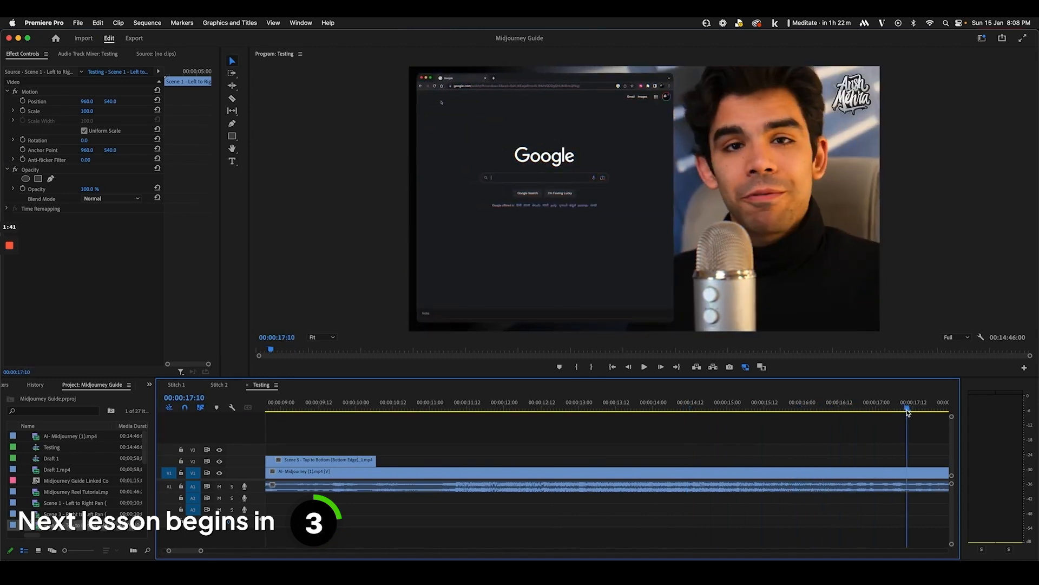
scroll(654, 429, "right", 4)
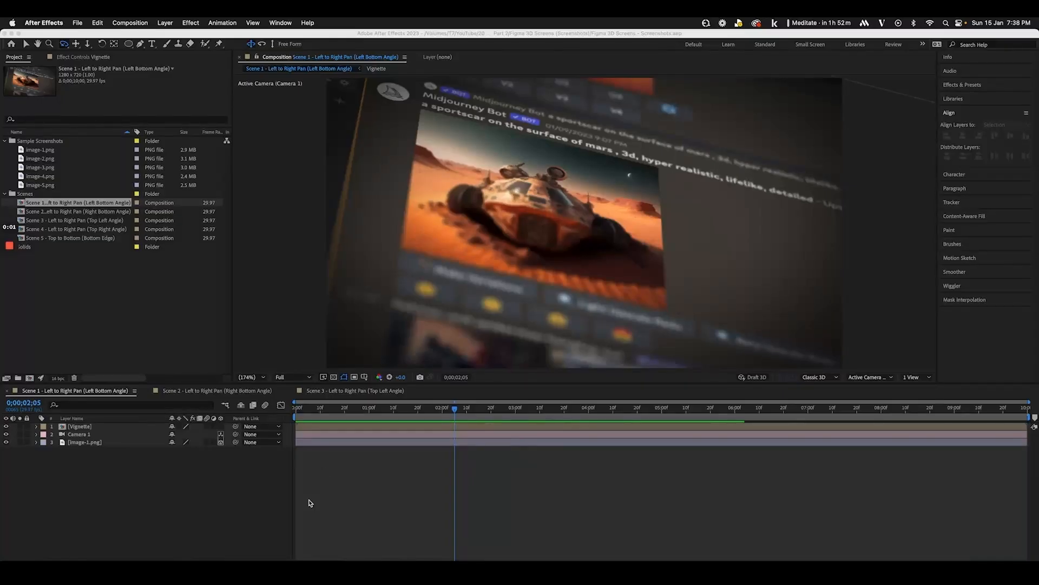
left_click(229, 517)
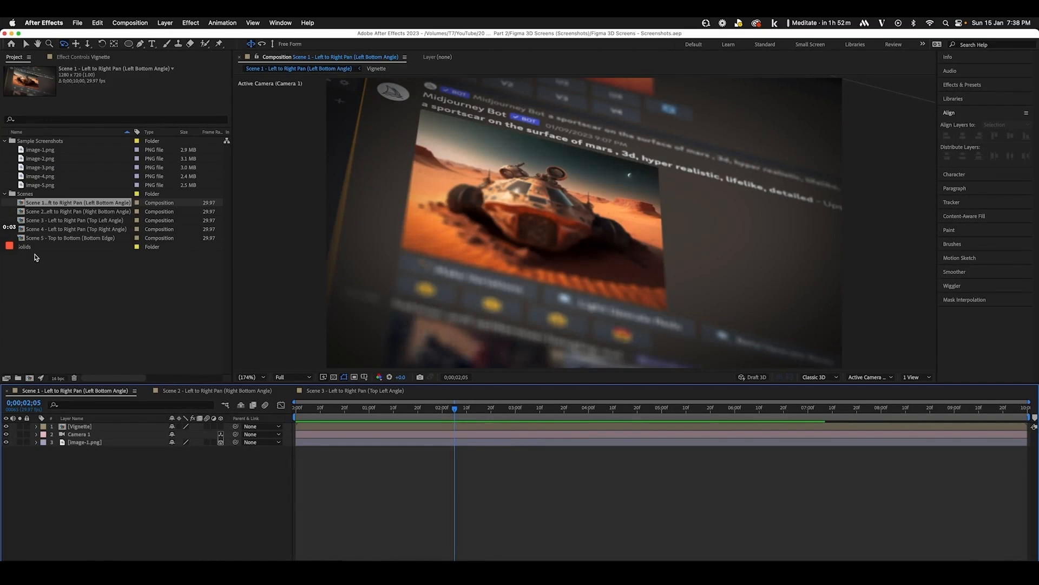
left_click(4, 193)
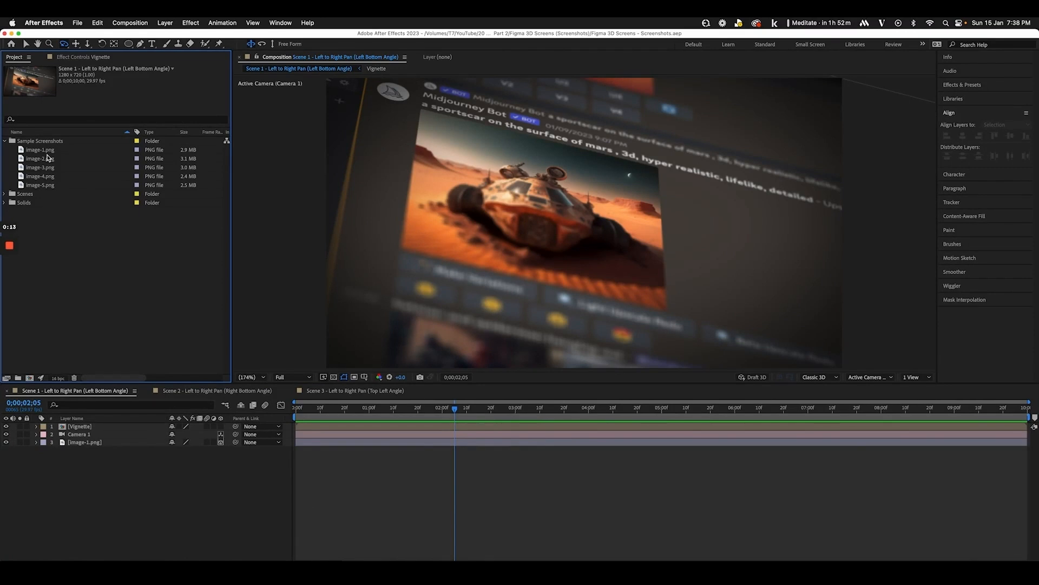
left_click(265, 572)
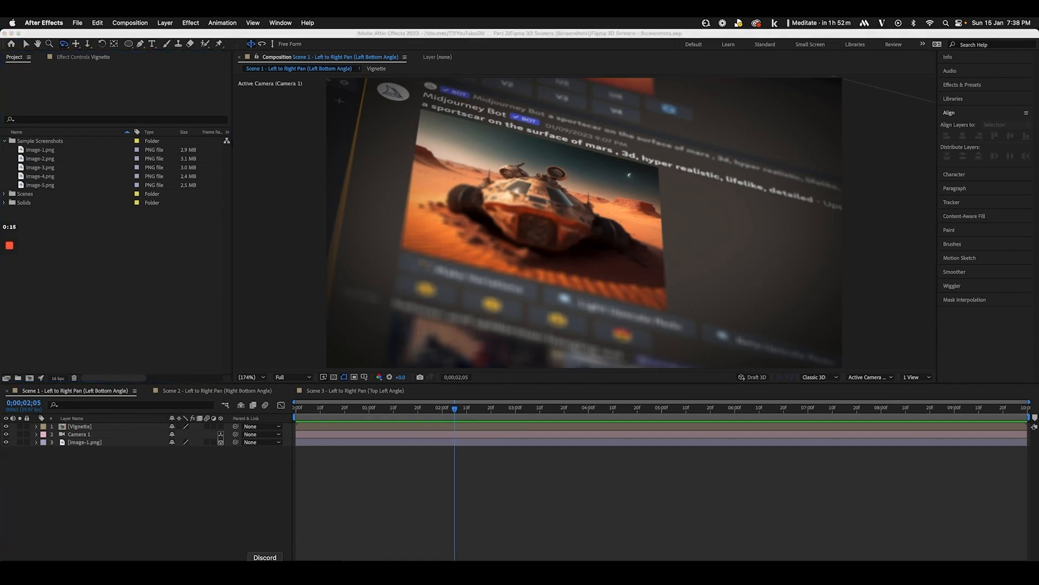
scroll(413, 353, "down", 12)
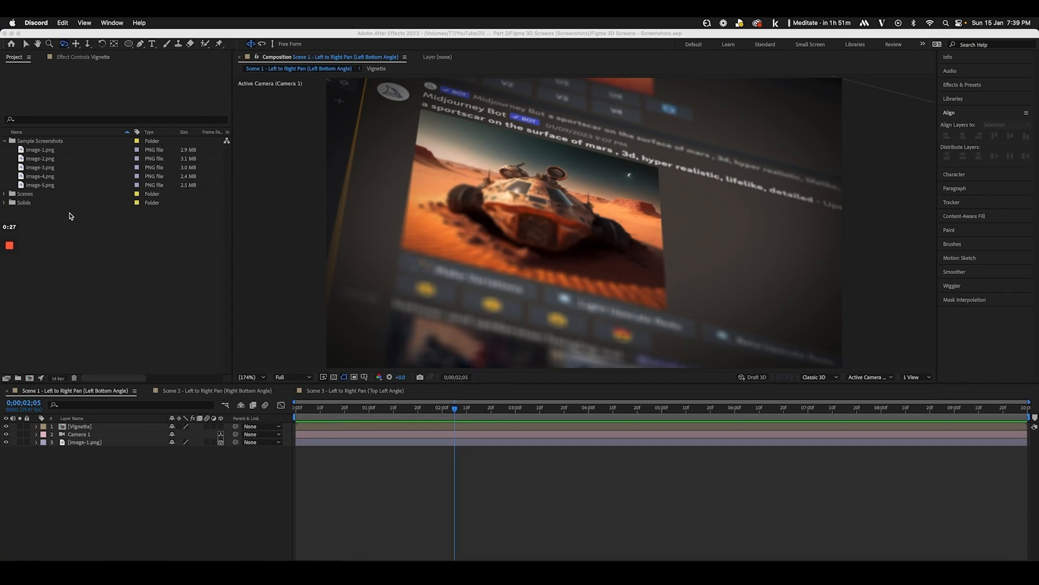
left_click(57, 164)
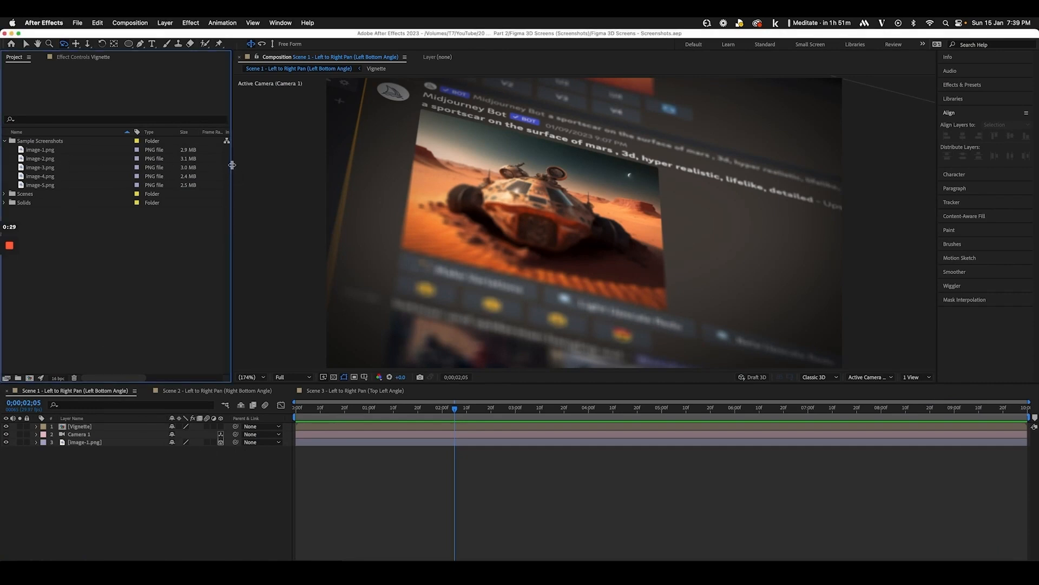
left_click_drag(232, 165, 367, 163)
Reveal image-1.png in Finder, preview the 4480×2520 image, then return to After Effects
right_click(54, 152)
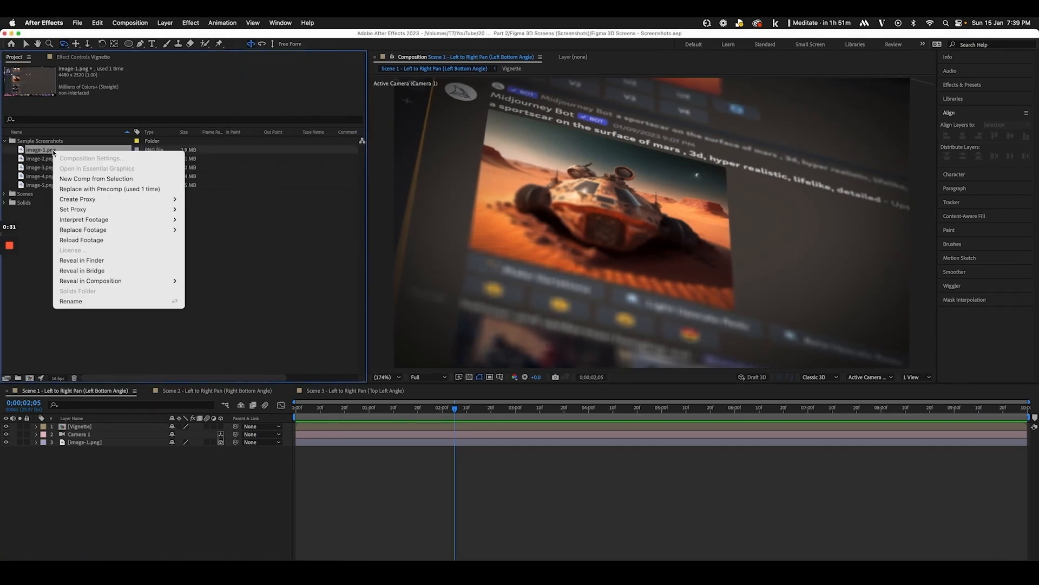
left_click(81, 261)
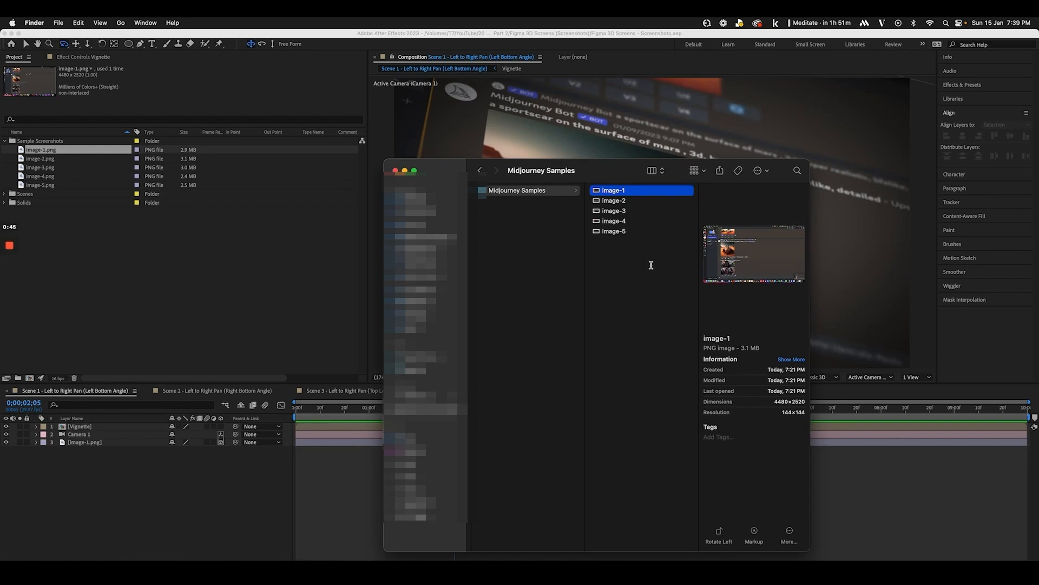
double_click(621, 193)
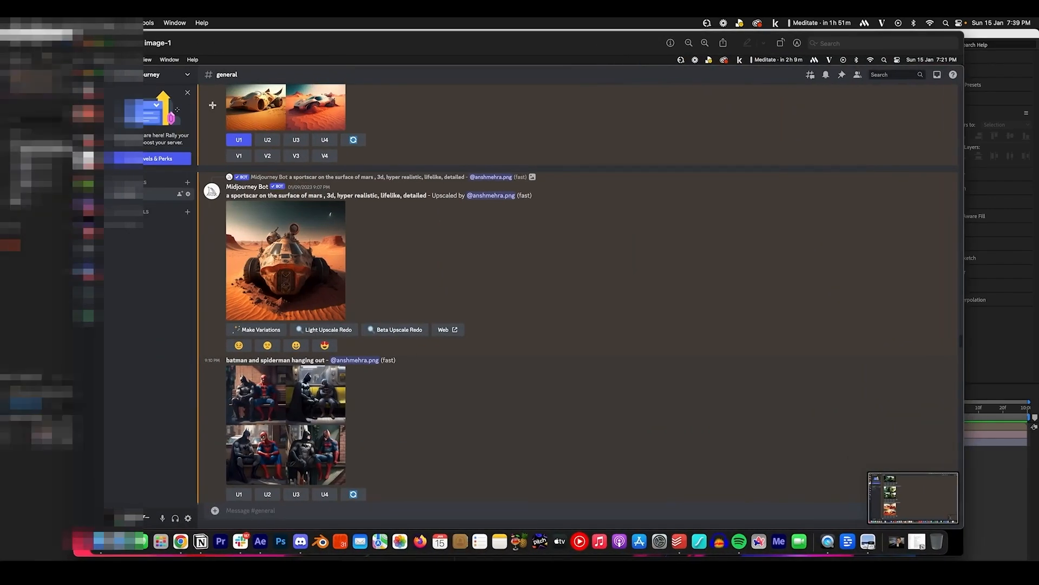
left_click(85, 43)
left_click(77, 291)
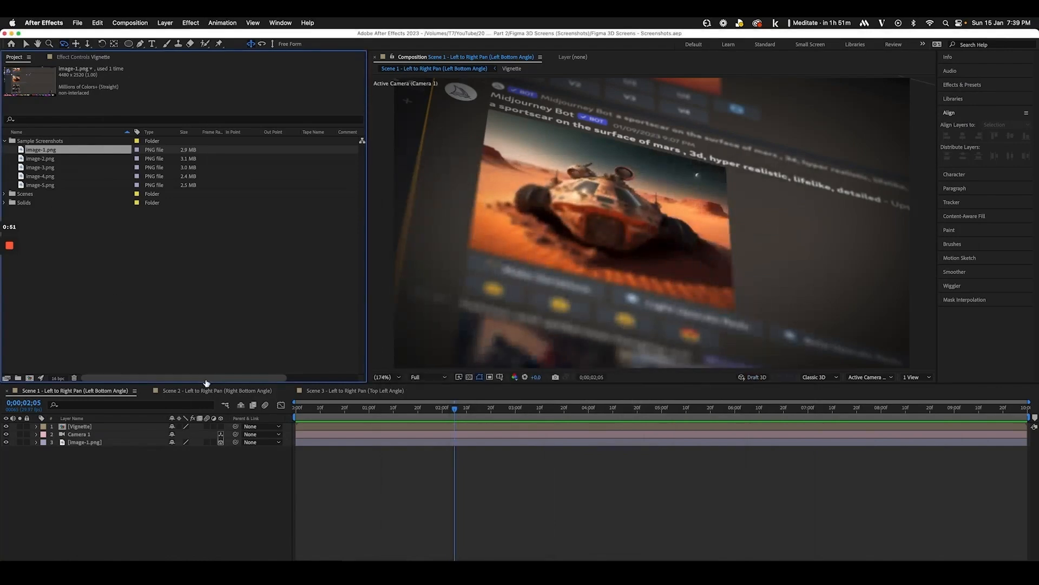
Expand the Scenes folder, widen the Name column, and scrub Scene 1's camera pan to about 6 seconds
left_click(5, 141)
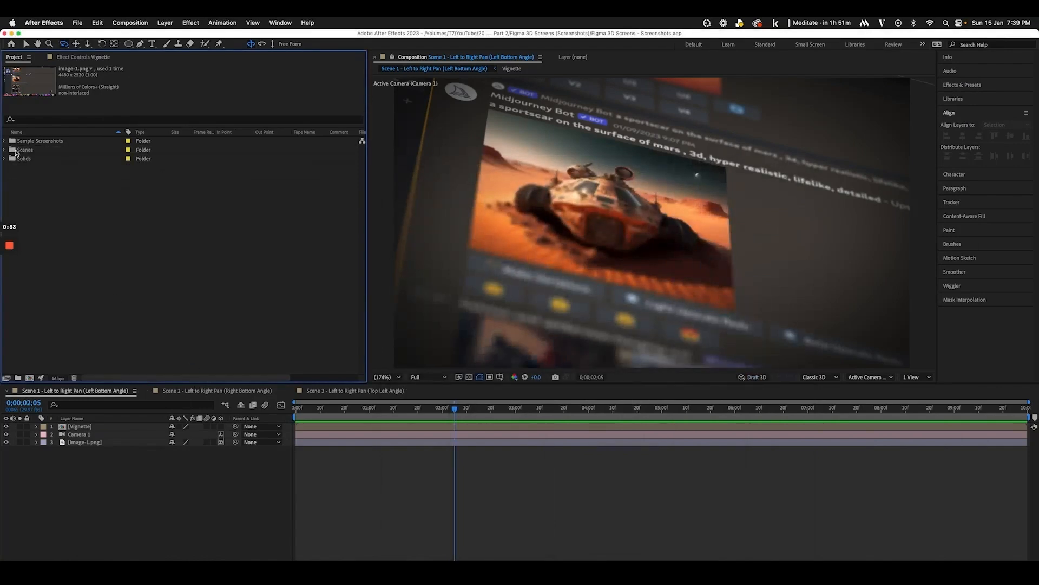
left_click(15, 150)
left_click(5, 149)
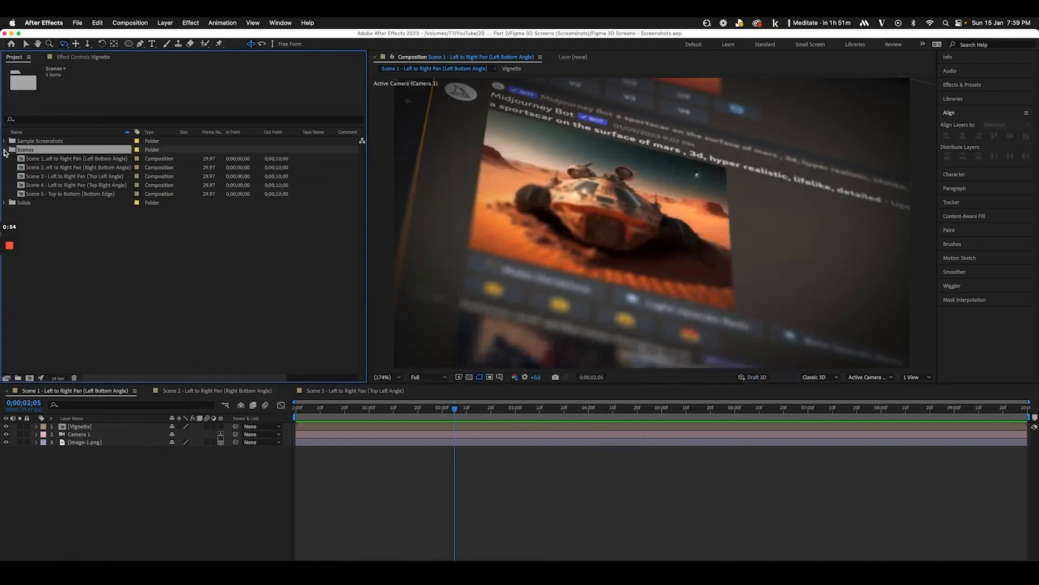
left_click(52, 161)
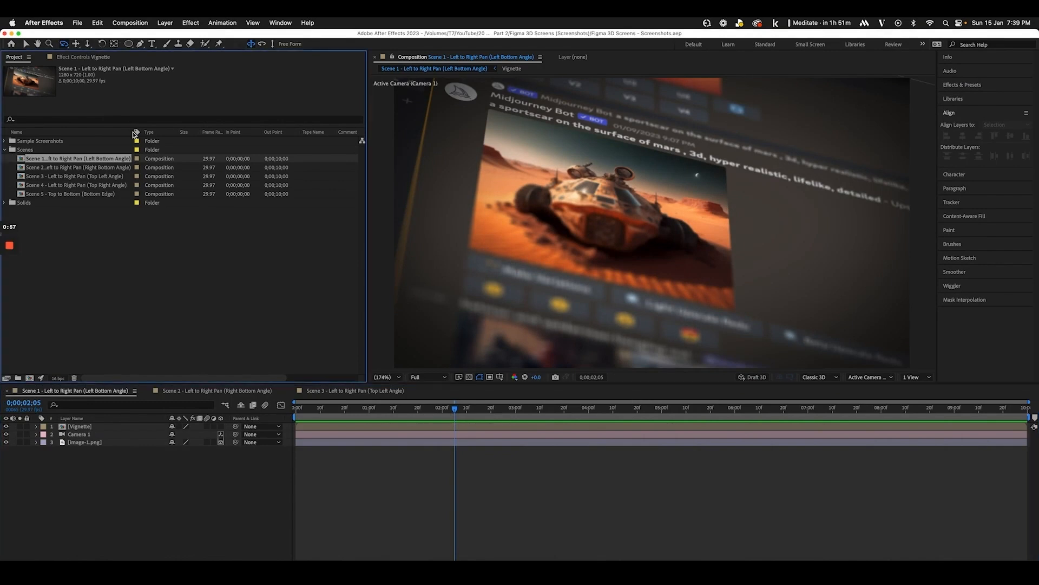
left_click_drag(134, 131, 178, 132)
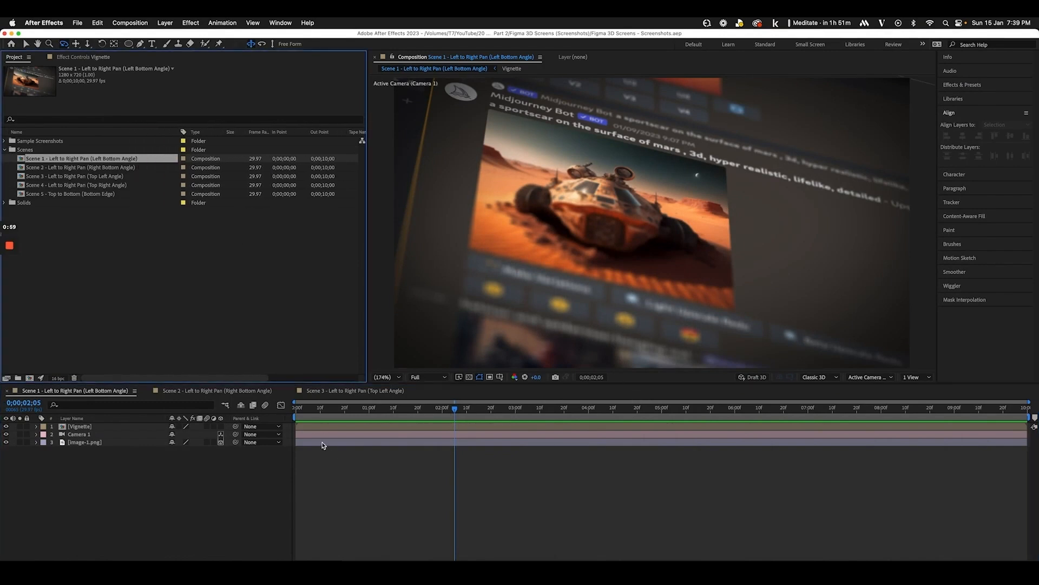
left_click(292, 408)
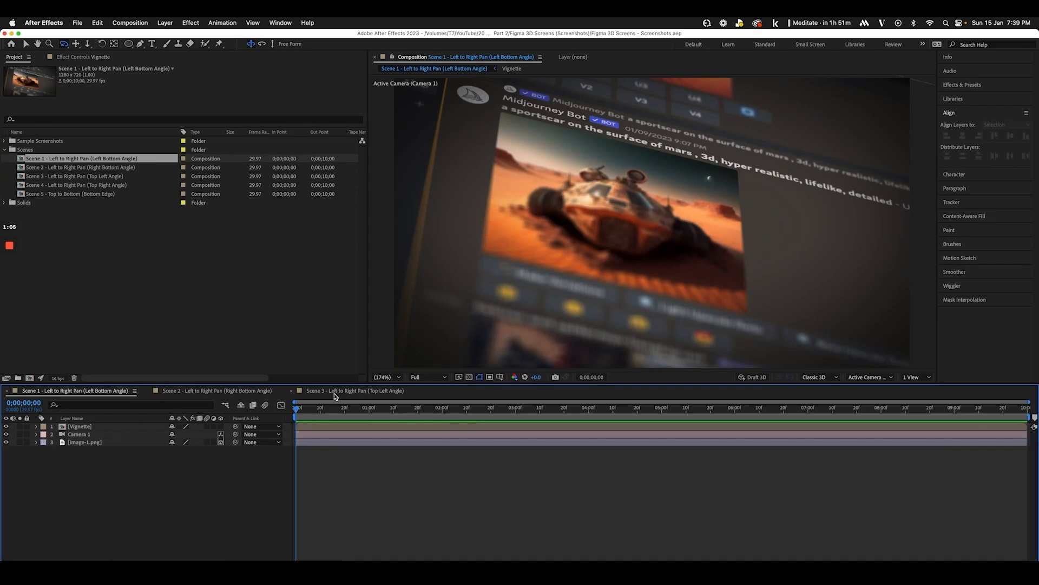
left_click_drag(300, 412, 781, 416)
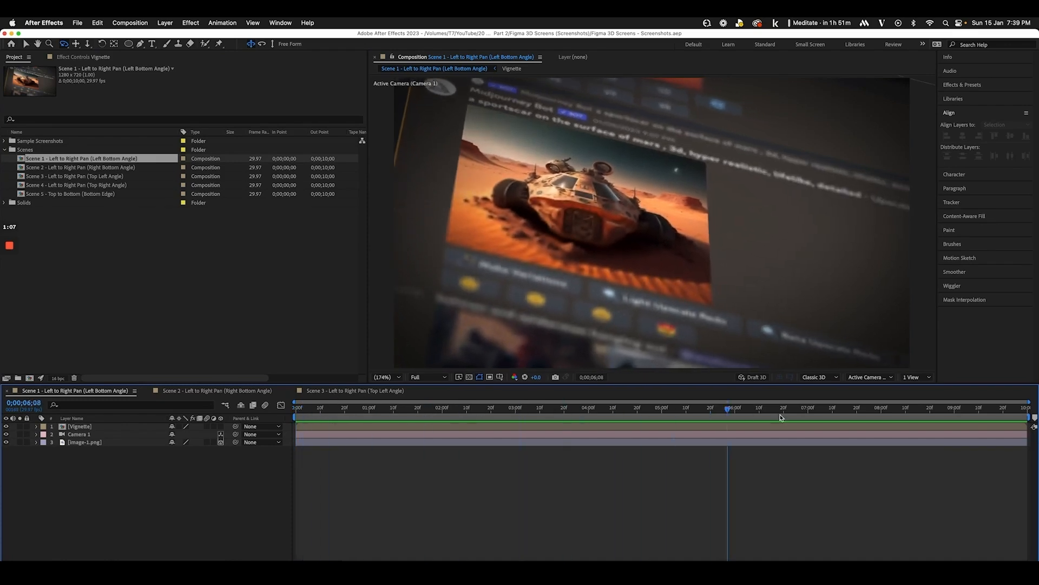
Open Scenes 2, 3, 4 and 5 in turn and scrub through each camera move
double_click(99, 168)
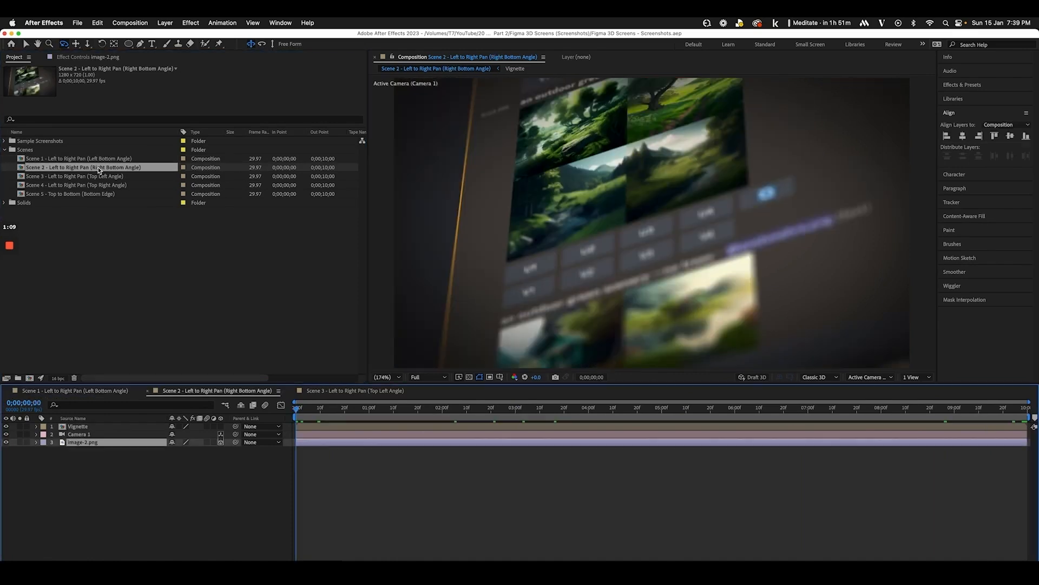
left_click_drag(297, 411, 1014, 424)
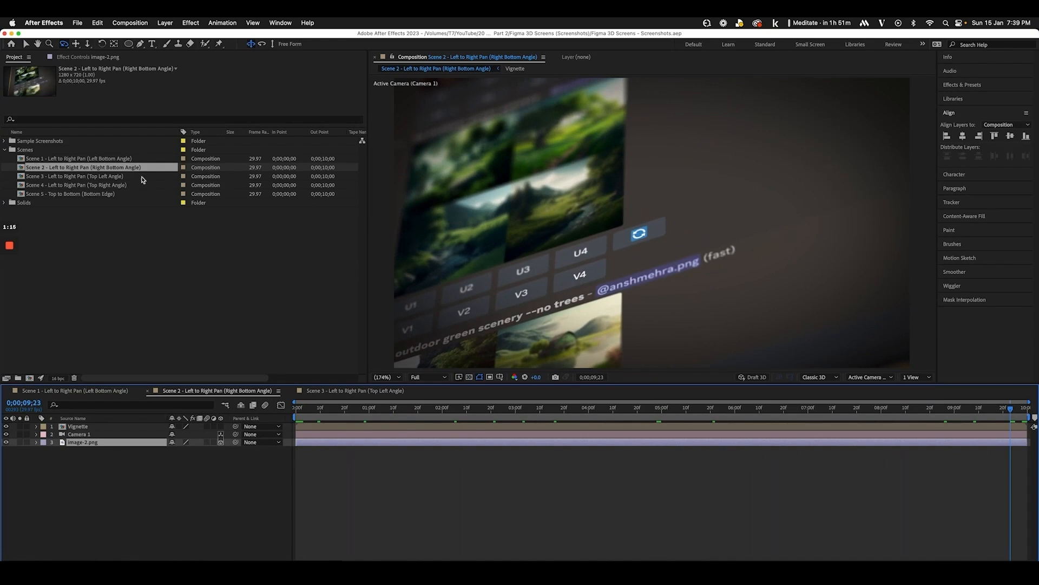
double_click(105, 176)
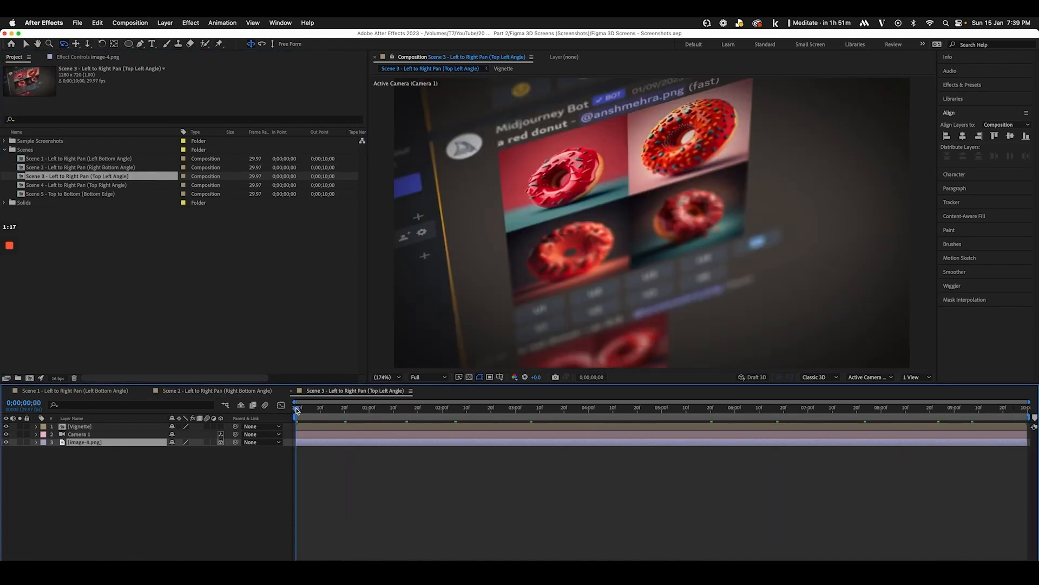
left_click_drag(297, 411, 889, 407)
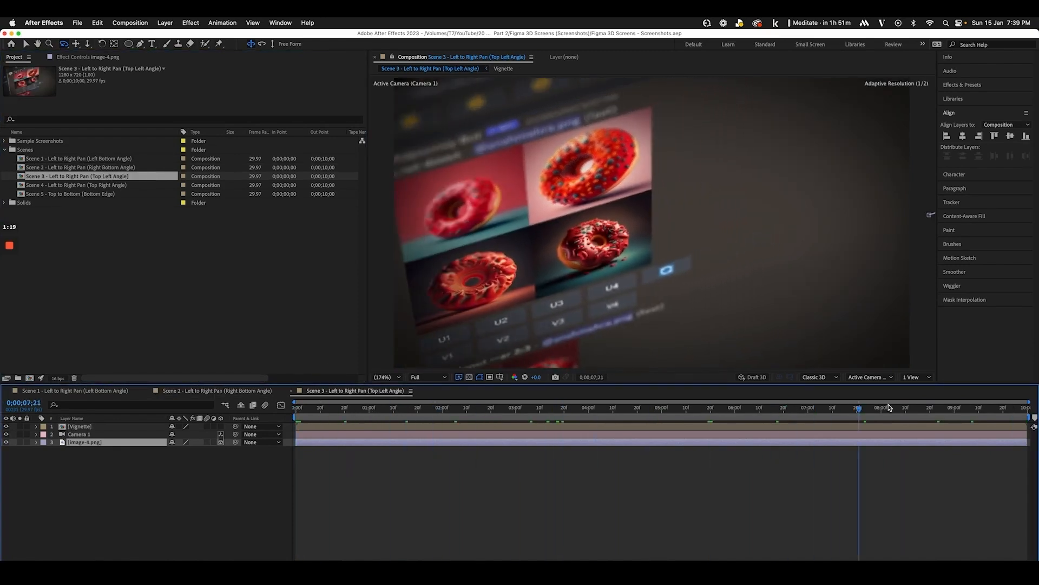
double_click(113, 186)
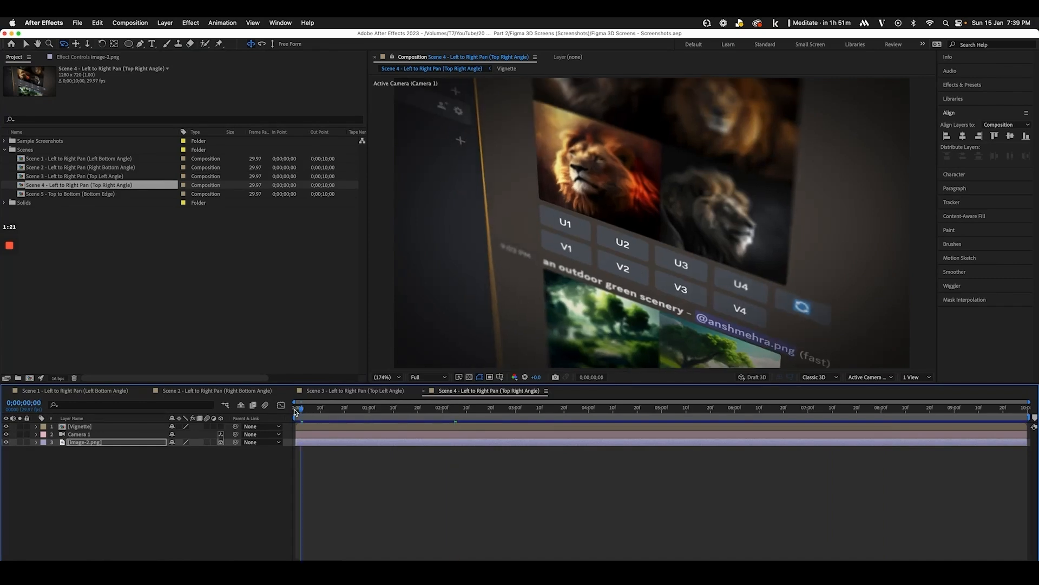
left_click_drag(297, 411, 977, 411)
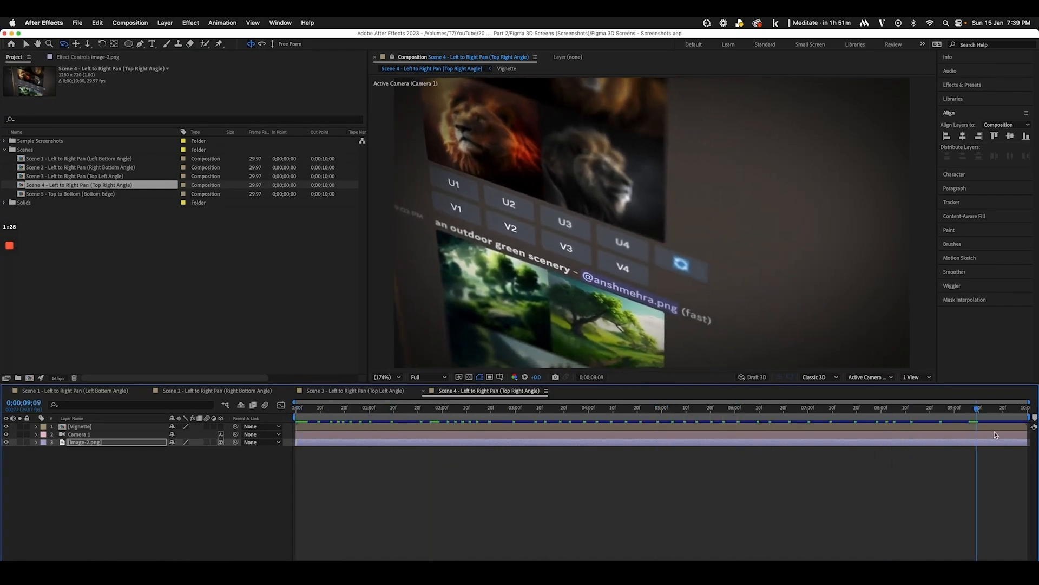
double_click(106, 194)
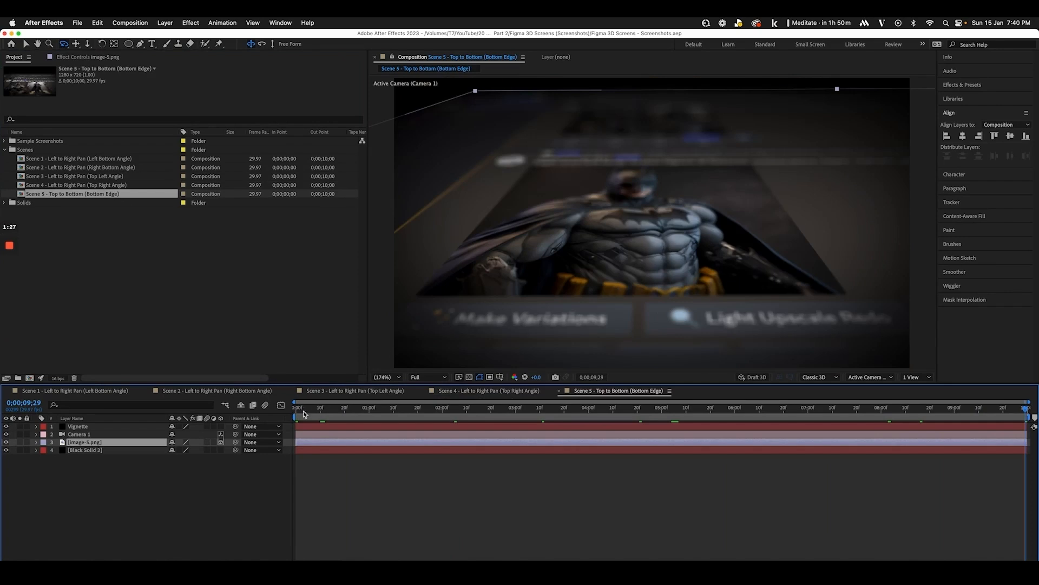
left_click_drag(303, 414, 874, 407)
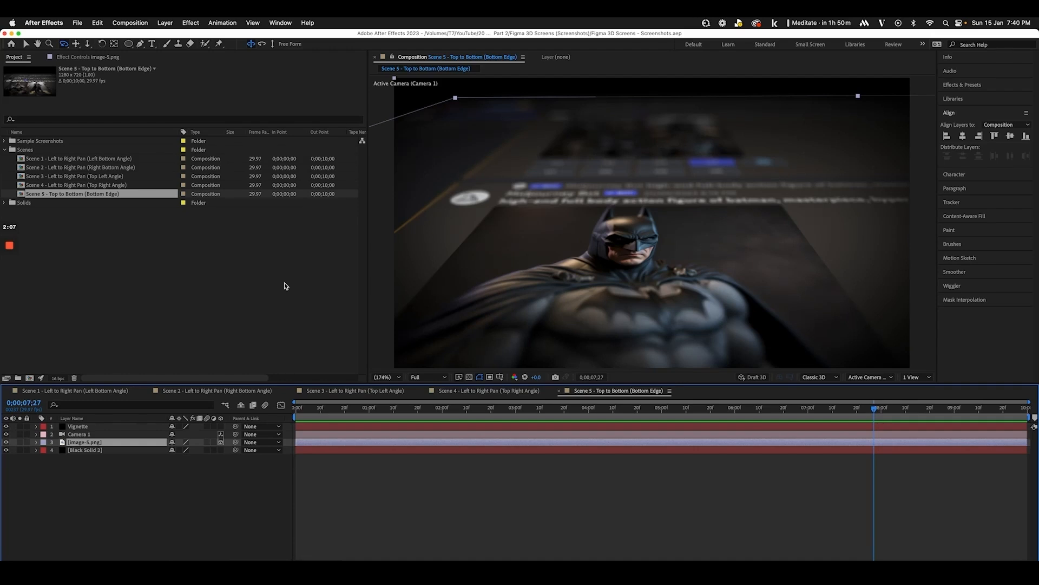
Return to Scene 1 at its first frame and hide the Vignette and Camera 1 layers
left_click(100, 159)
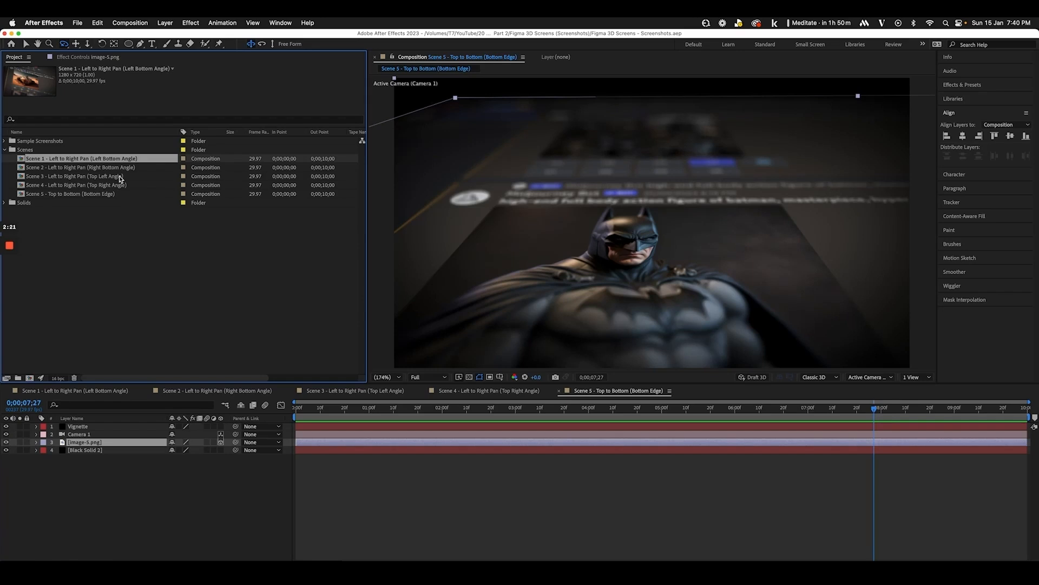
left_click(293, 408)
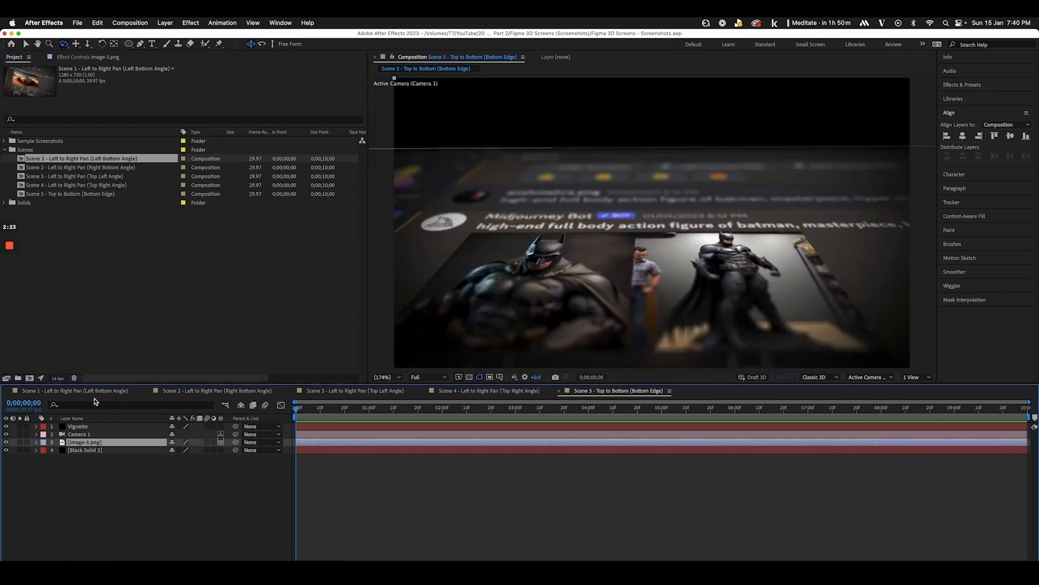
left_click(84, 392)
left_click(100, 443)
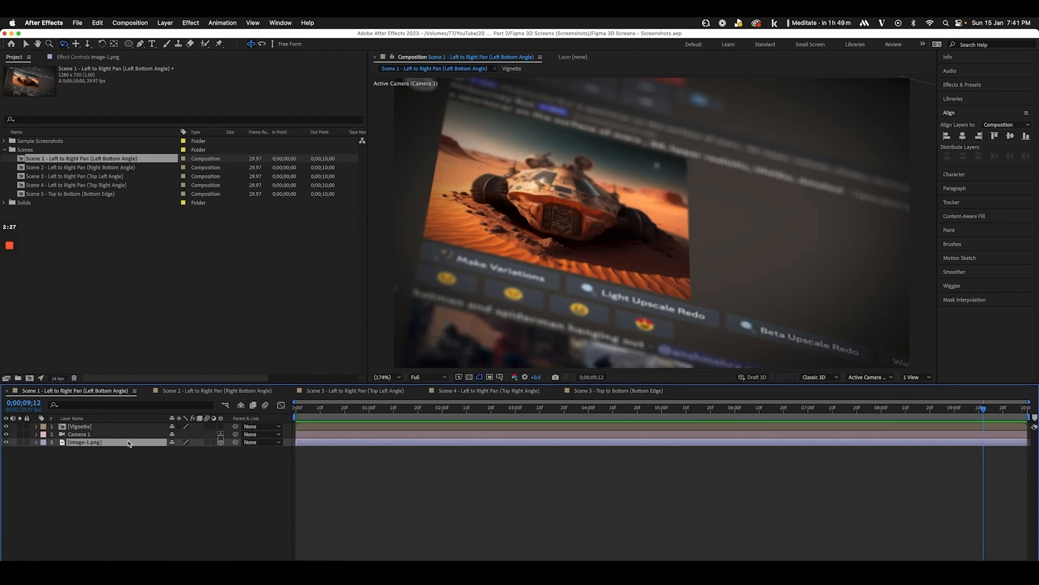
left_click_drag(6, 435, 6, 426)
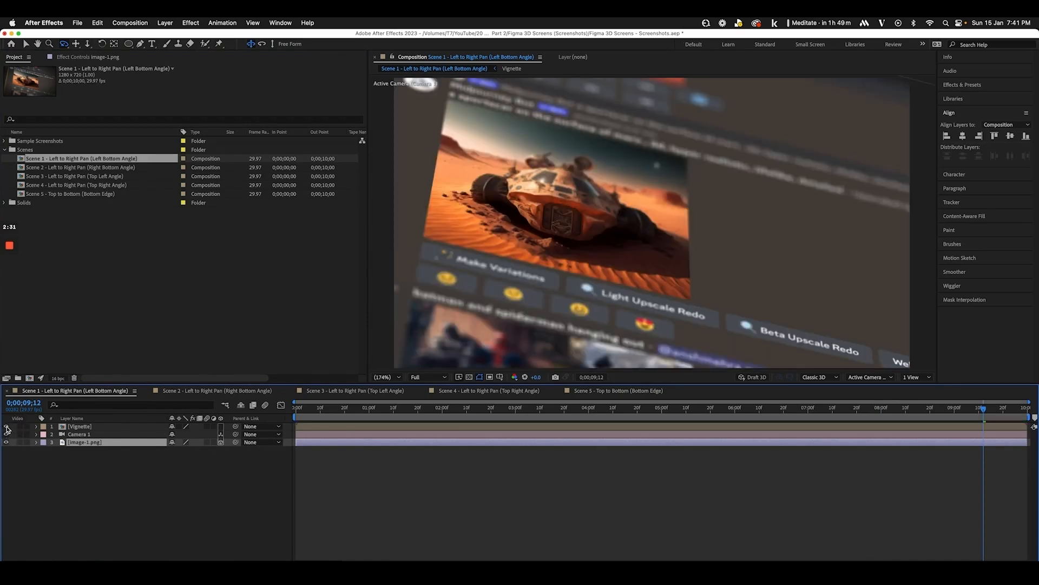
Toggle Camera 1's depth of field off and on, then keyframe Focus Distance at the start on the Midjourney text
double_click(93, 427)
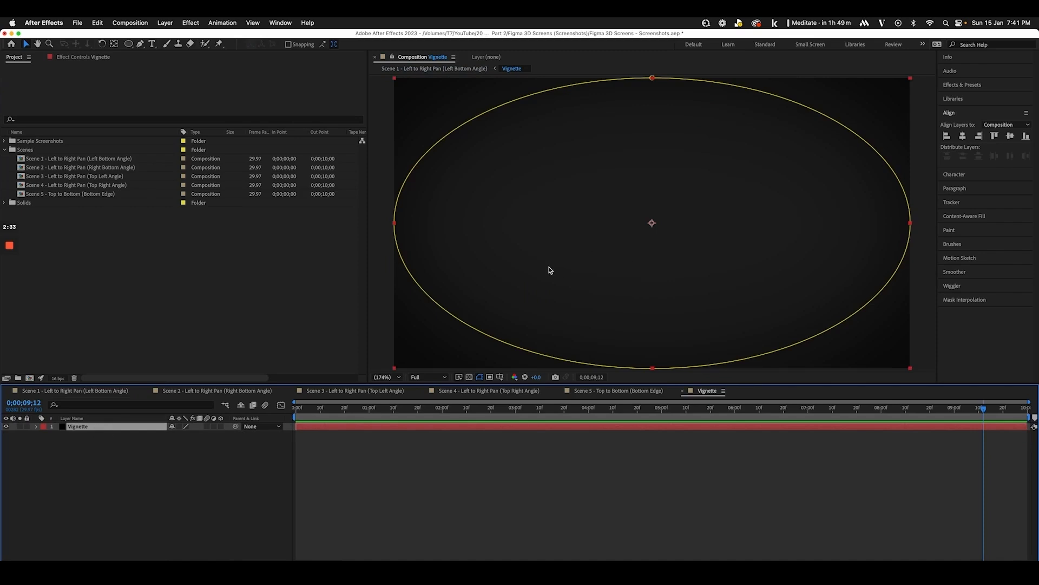
left_click(60, 391)
left_click(77, 434)
left_click(36, 434)
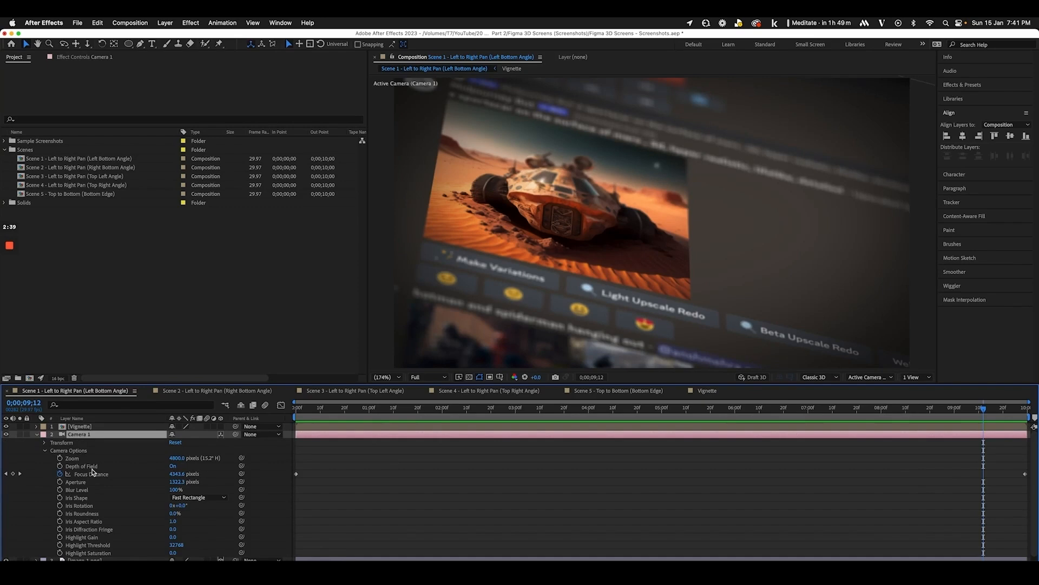
left_click(172, 466)
left_click(172, 466)
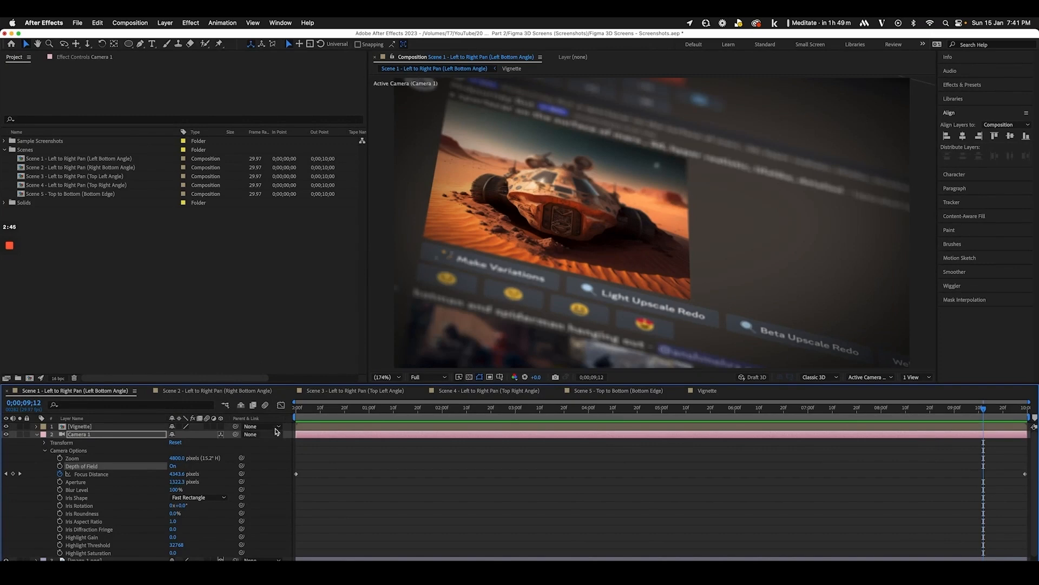
left_click_drag(300, 412, 264, 417)
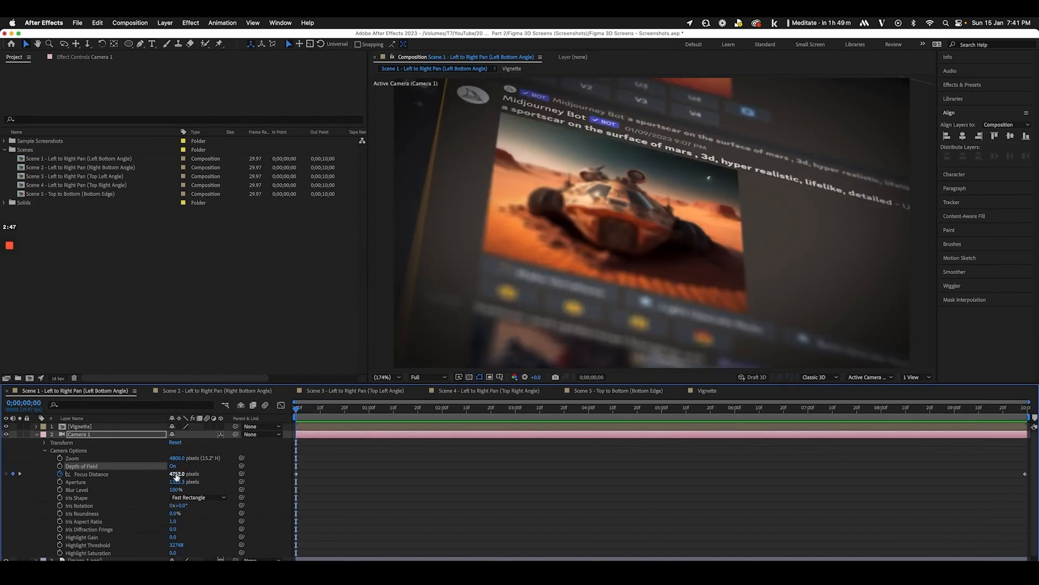
left_click_drag(177, 474, 2, 484)
left_click_drag(2, 520, 141, 477)
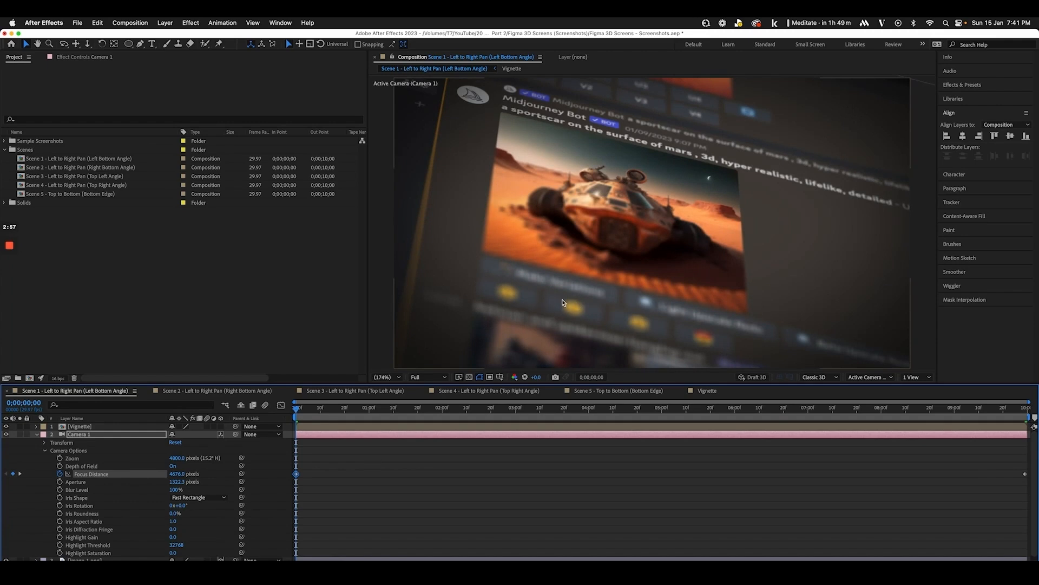
Try Camera 1 Aperture at 0 to remove the blur, then undo it
left_click(178, 481)
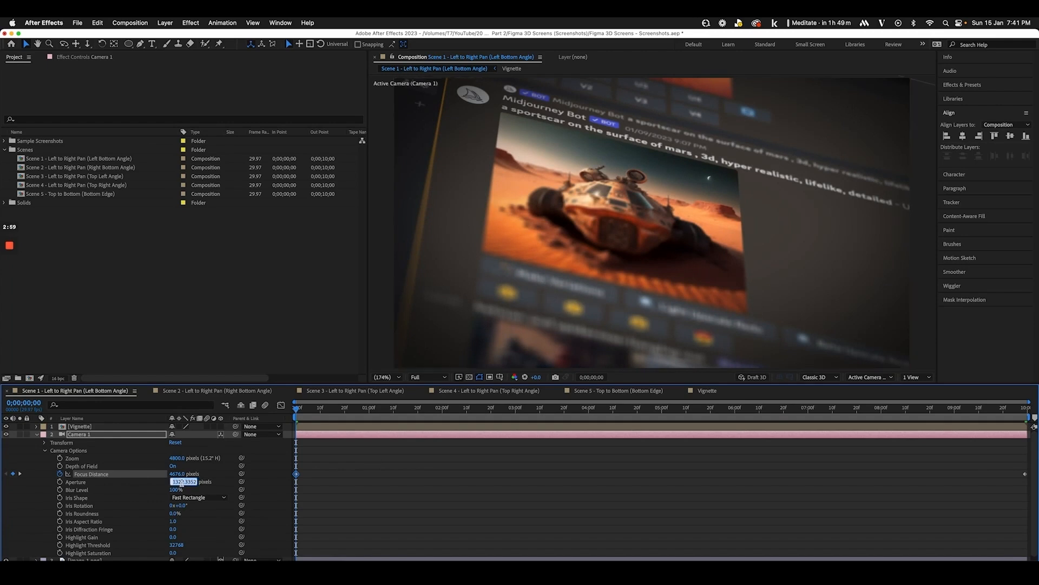
type("0")
key("Return")
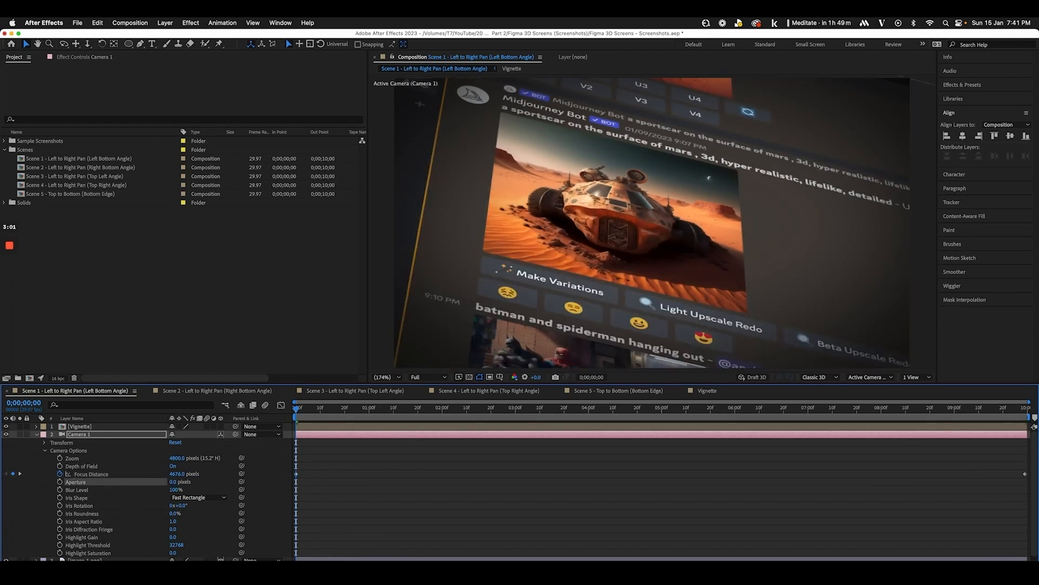
key("super+z")
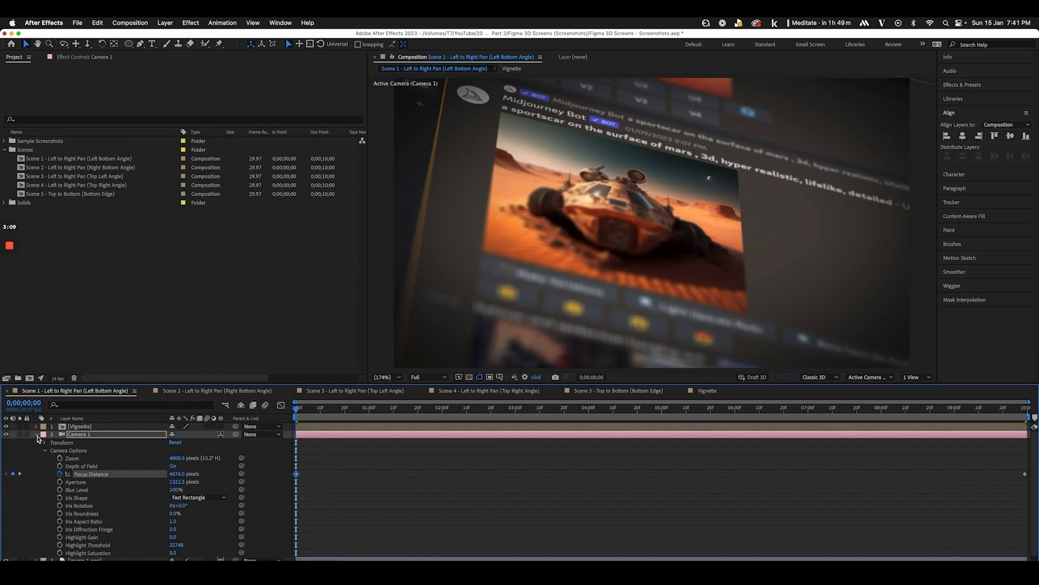
Show image-1.png's Position property and scrub partway through Scene 1's pan
left_click(37, 435)
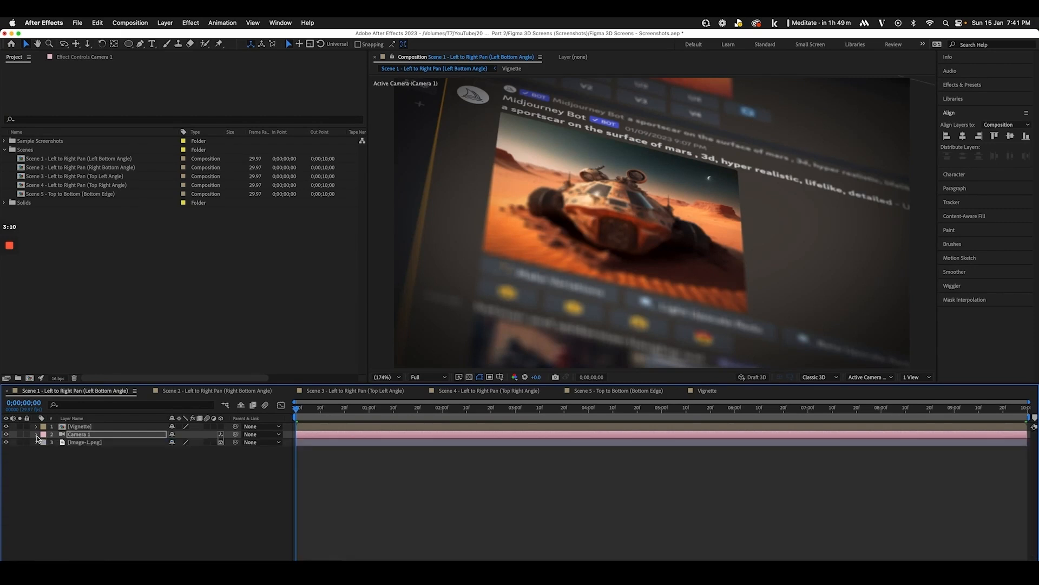
left_click(87, 442)
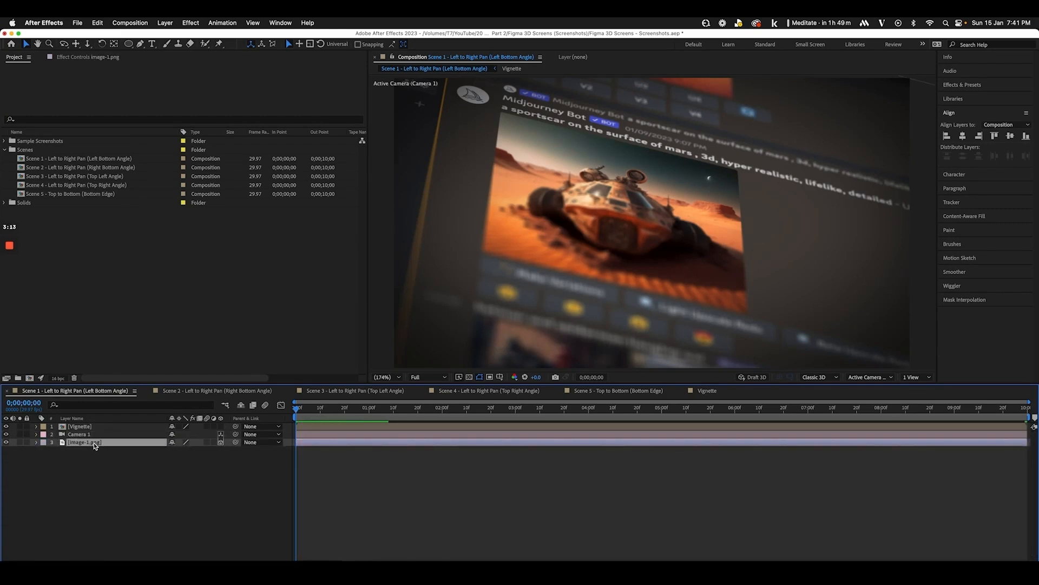
key("p")
left_click_drag(298, 411, 648, 432)
Preview the Scene 2 and Scene 3 camera pans, then return to Scene 3's first frame
left_click(178, 392)
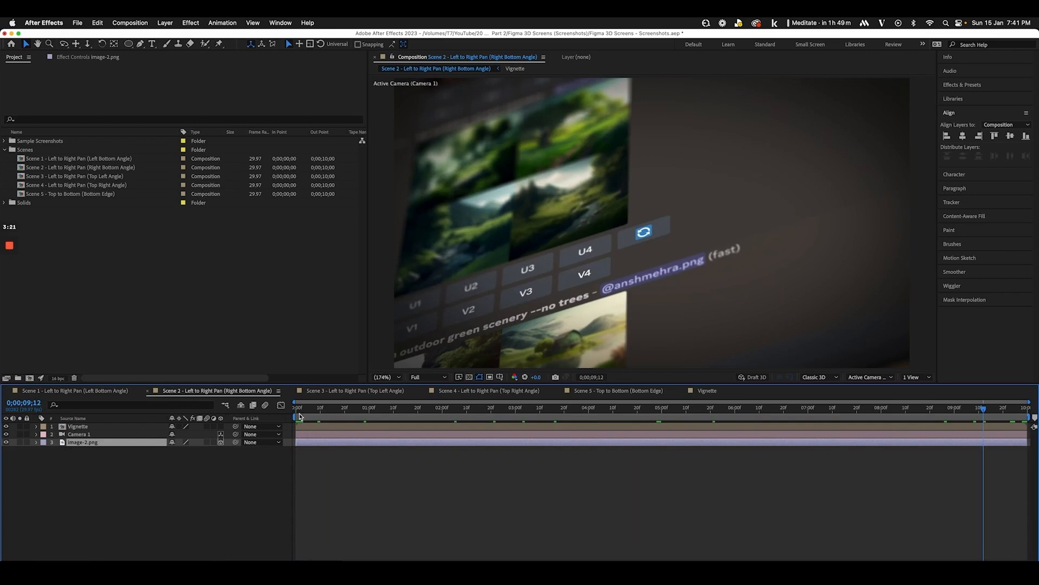
left_click_drag(301, 415, 548, 419)
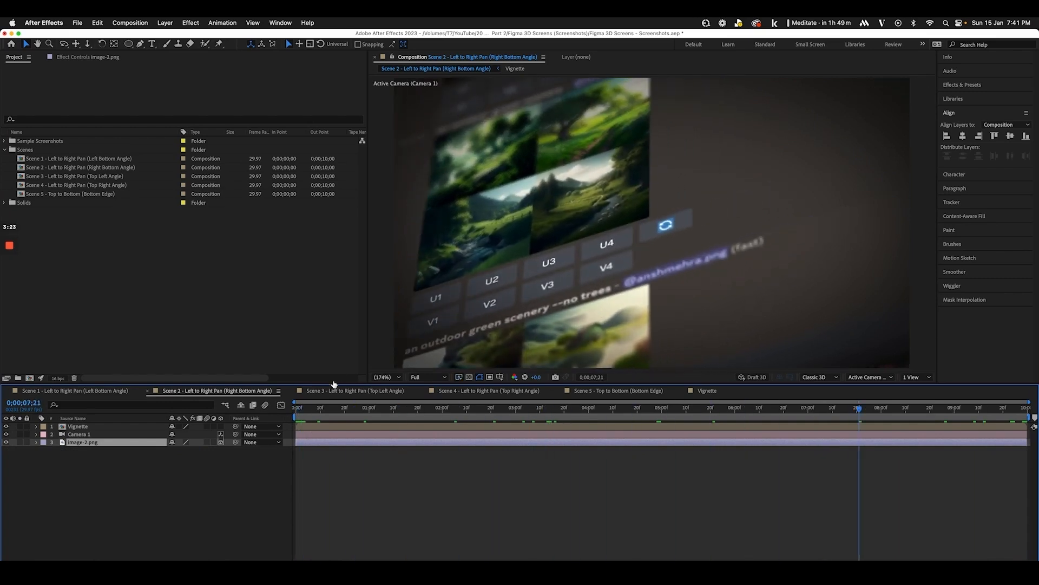
left_click(335, 390)
left_click_drag(304, 413, 1029, 421)
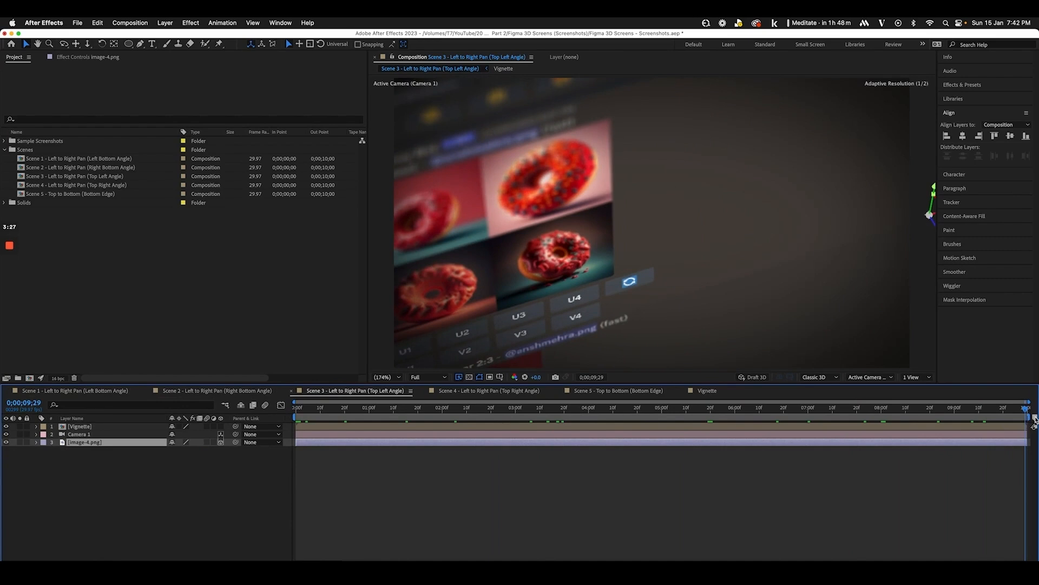
key("Home")
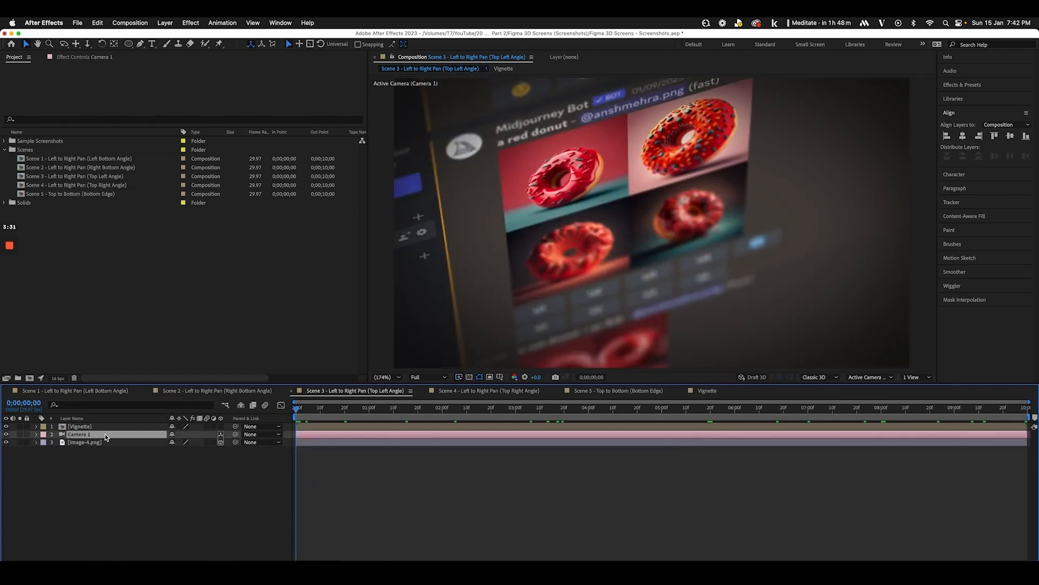
Dolly Camera 1 closer to the donut grid with the camera tools
key("c")
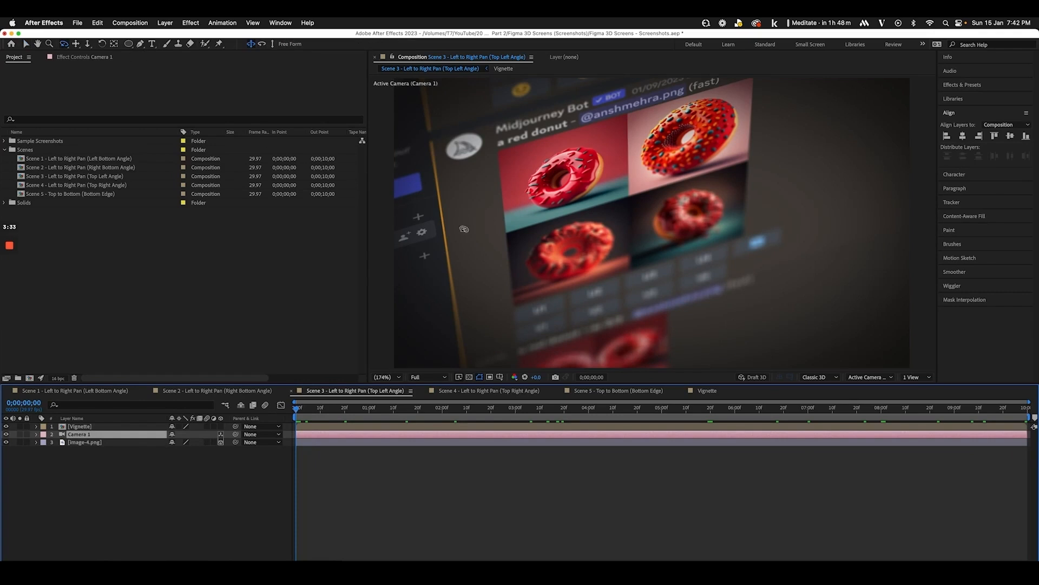
key("c")
key("c")
left_click_drag(490, 204, 540, 274)
key("c")
key("c")
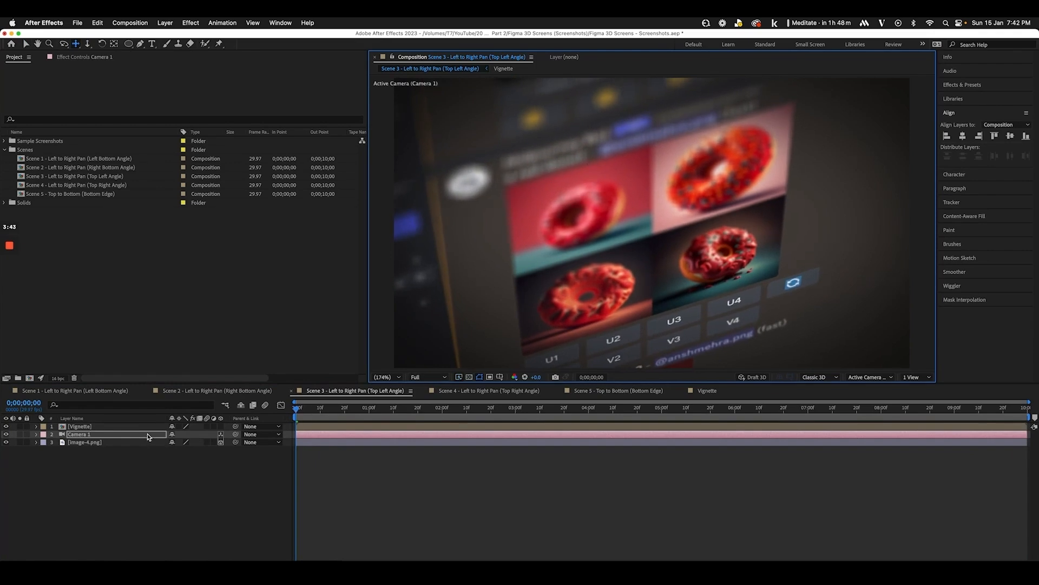
Keyframe Camera 1's Focus Distance at the start and end of the pan to focus the donuts
left_click(36, 435)
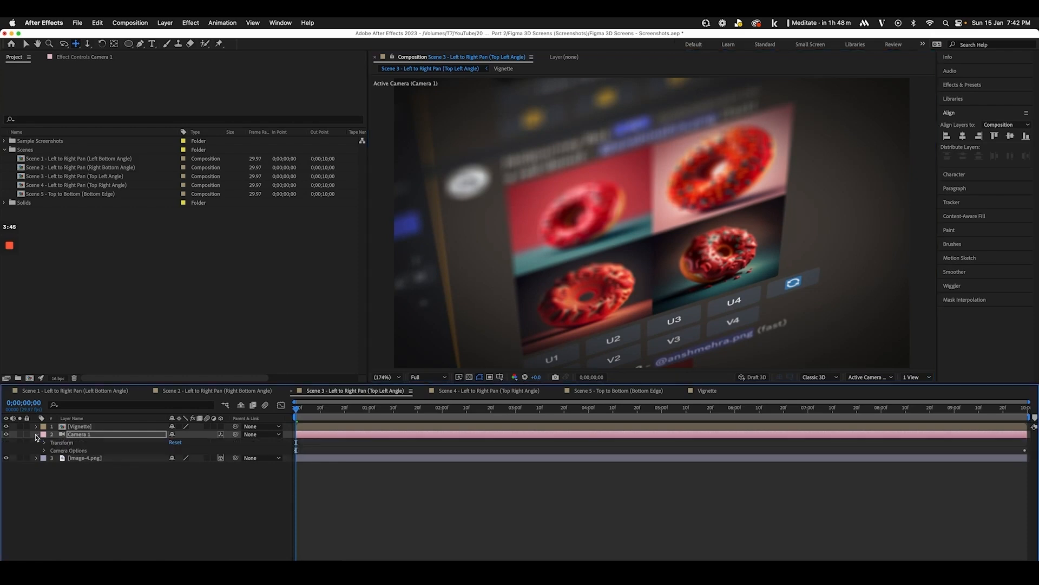
left_click(44, 450)
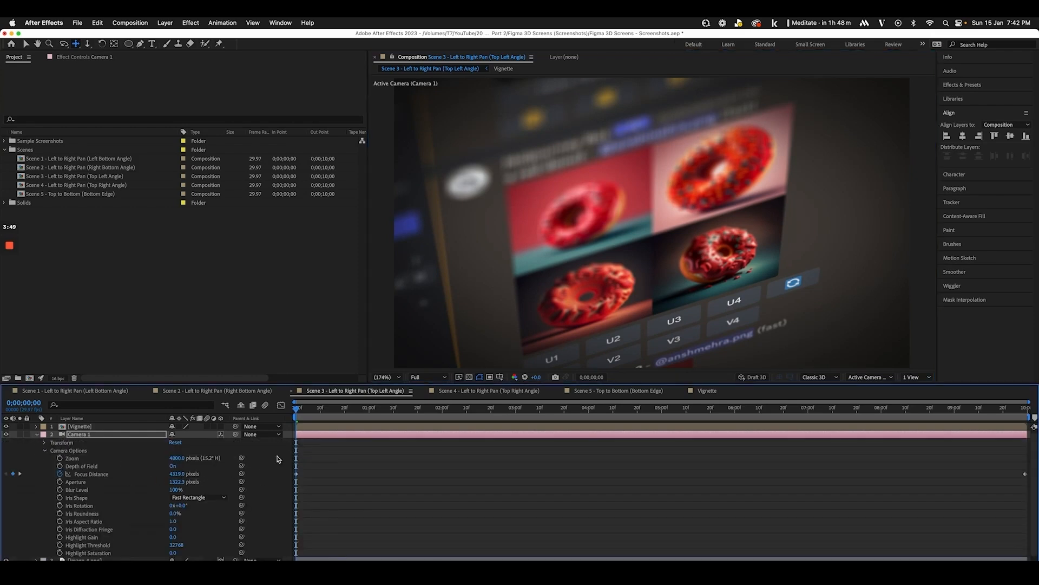
left_click_drag(176, 477, 3, 526)
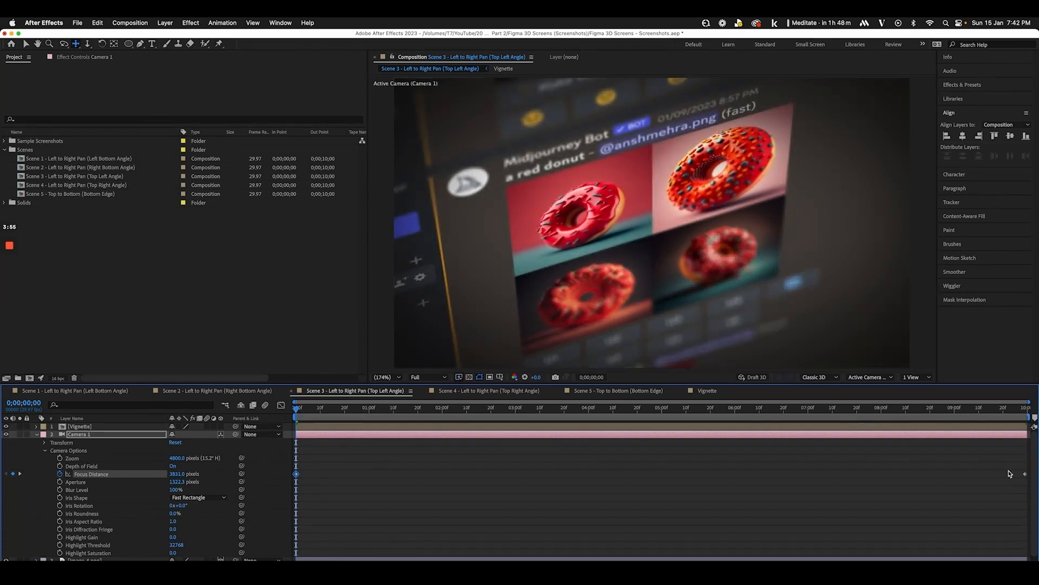
left_click_drag(302, 413, 1026, 407)
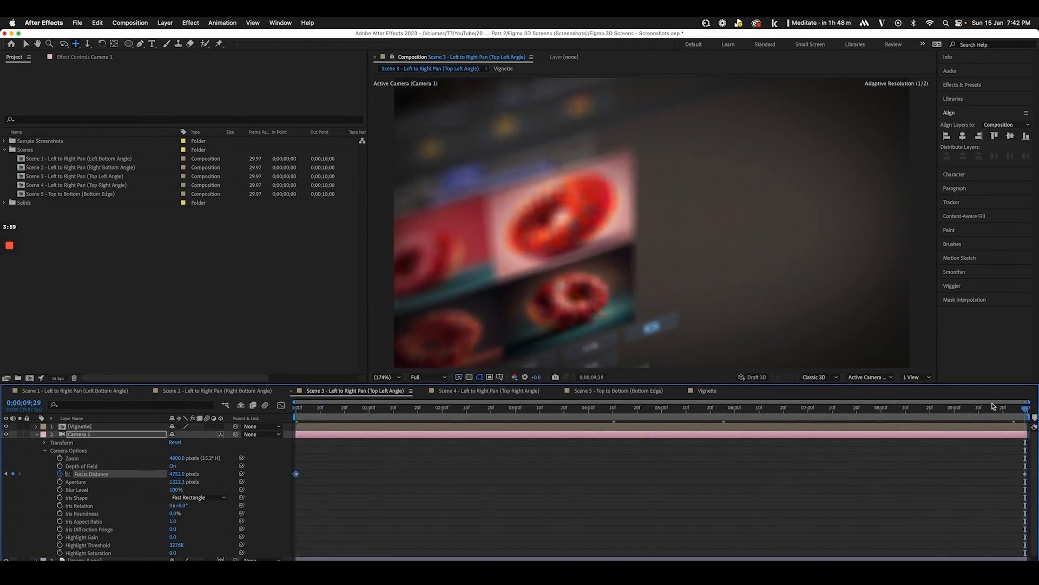
left_click_drag(171, 479, 2, 438)
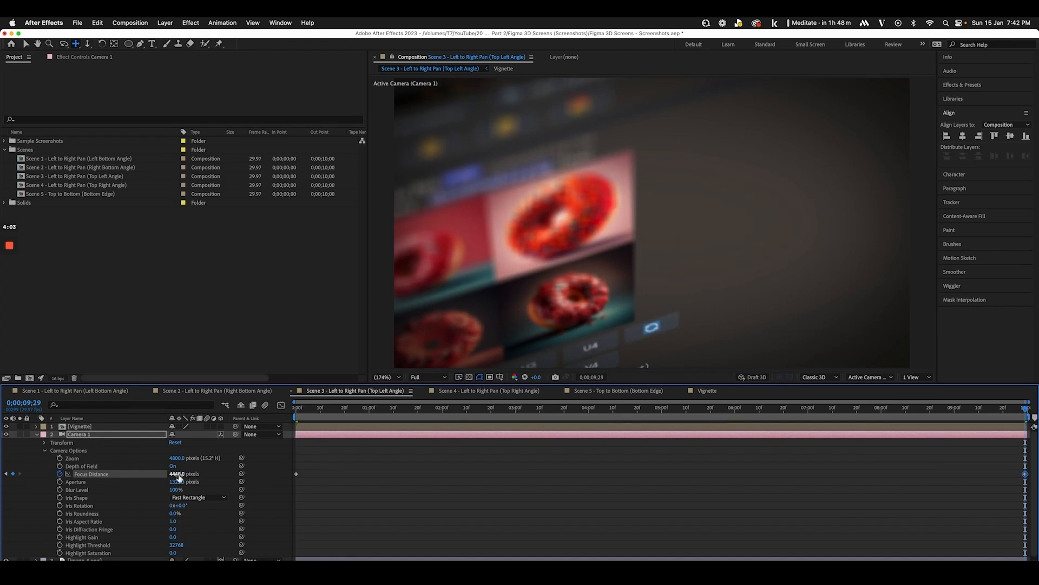
left_click_drag(176, 474, 115, 474)
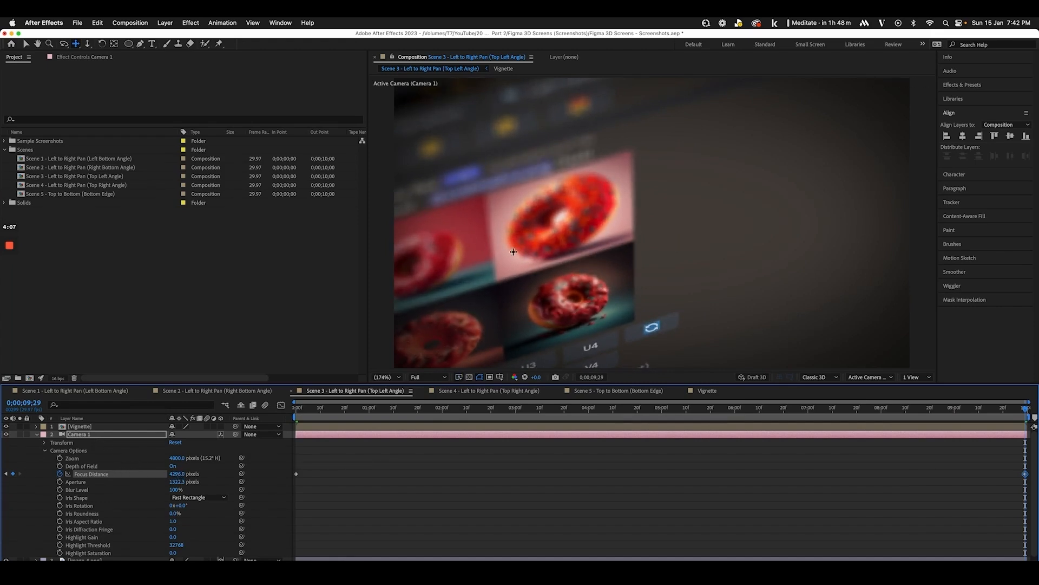
Shift image-4.png's Position X at the start and end of the pan, then save
left_click(36, 434)
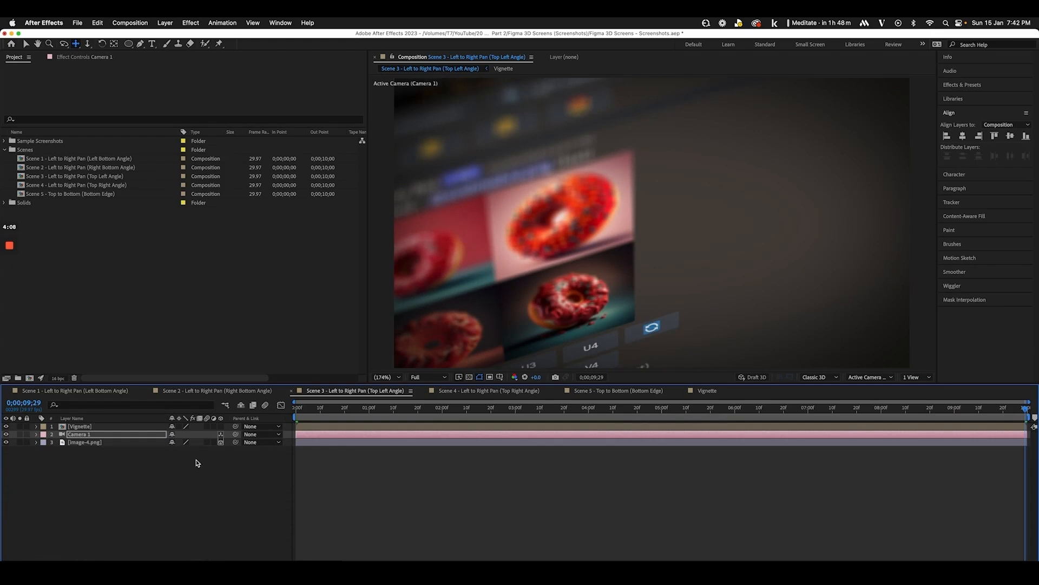
left_click(130, 444)
key("p")
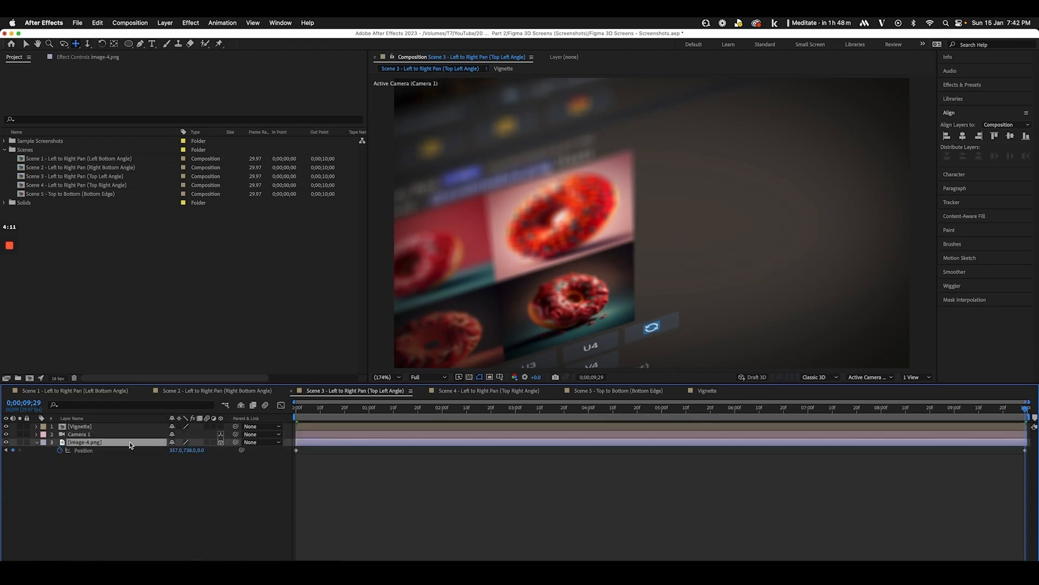
left_click_drag(174, 454, 293, 436)
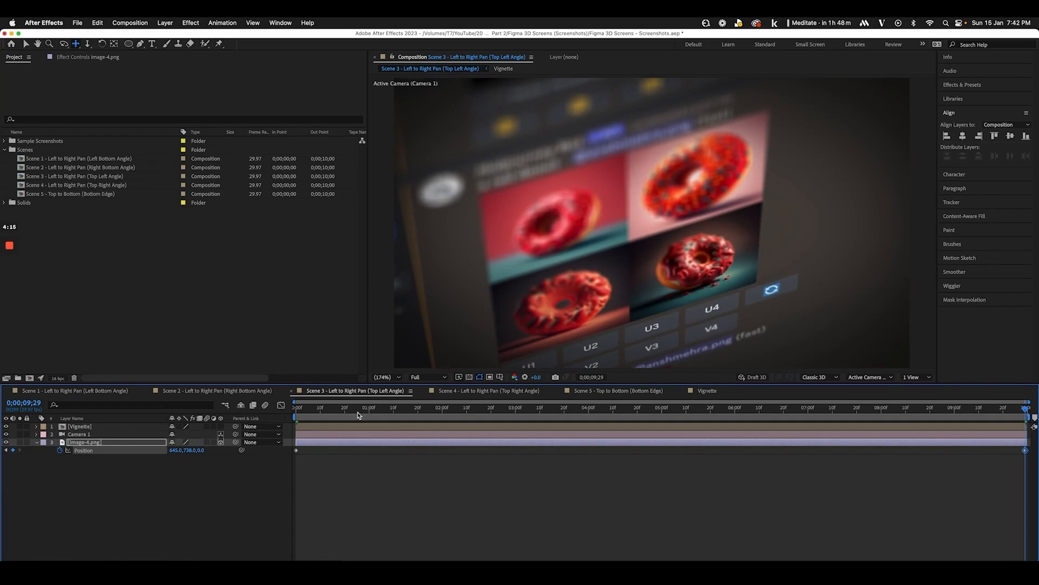
key("Home")
left_click_drag(176, 451, 1033, 388)
key("super+s")
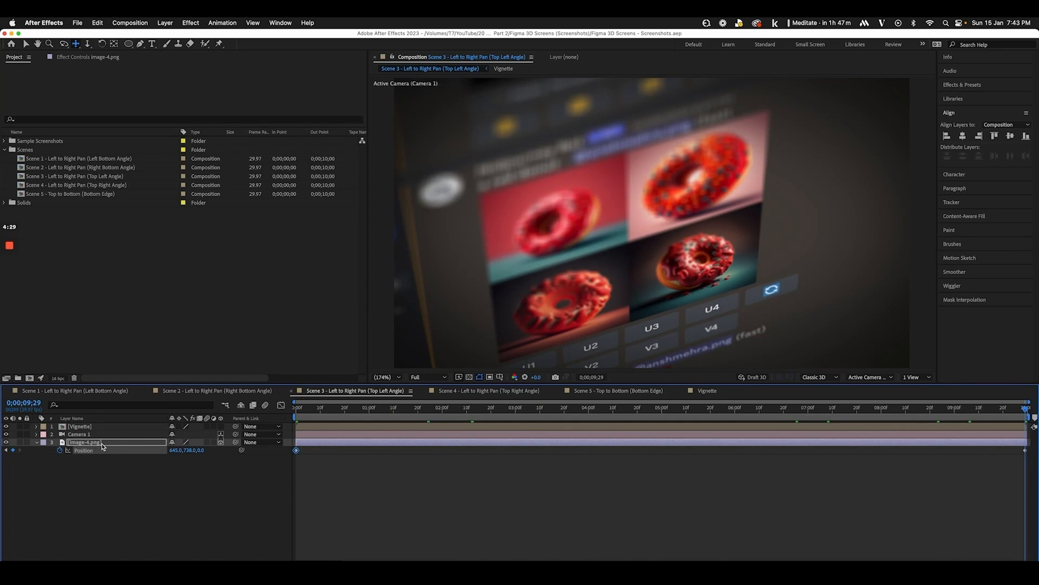
Lower Camera 1's Aperture to 526.3 pixels, preview the mid-pan blur, and save
left_click(75, 434)
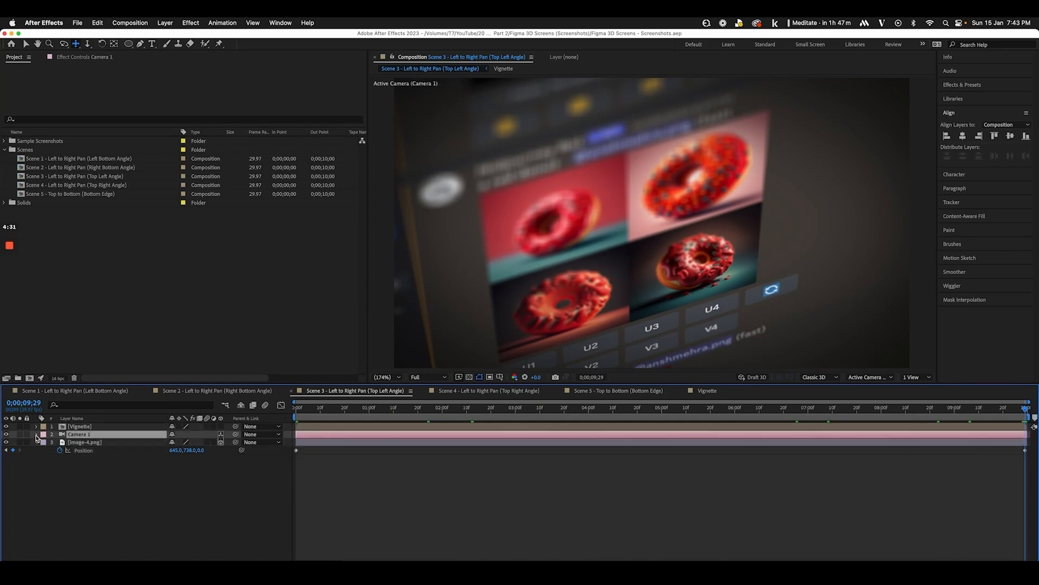
left_click(36, 436)
left_click_drag(176, 483, 5, 510)
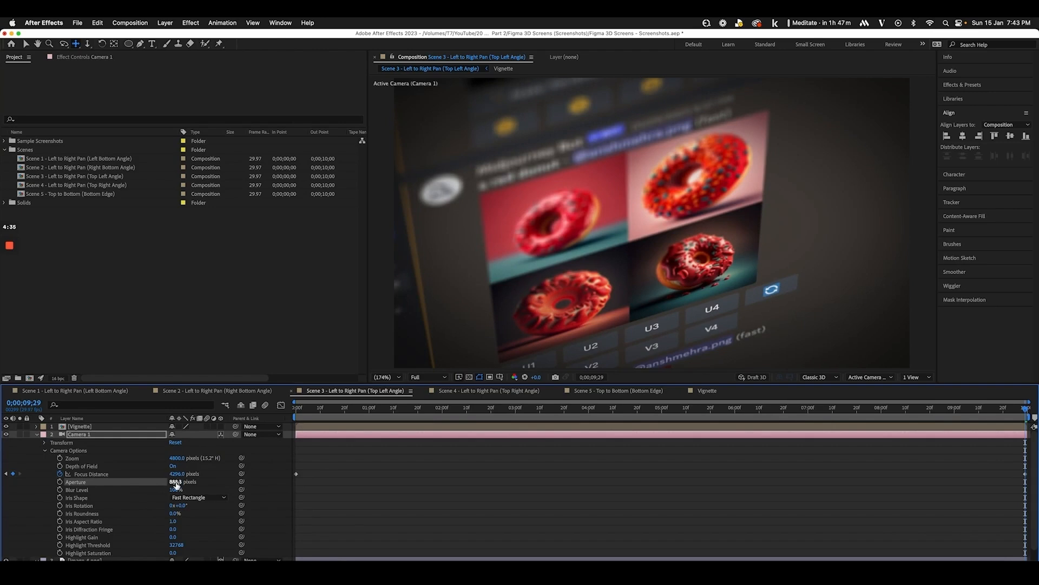
left_click_drag(176, 484, 3, 488)
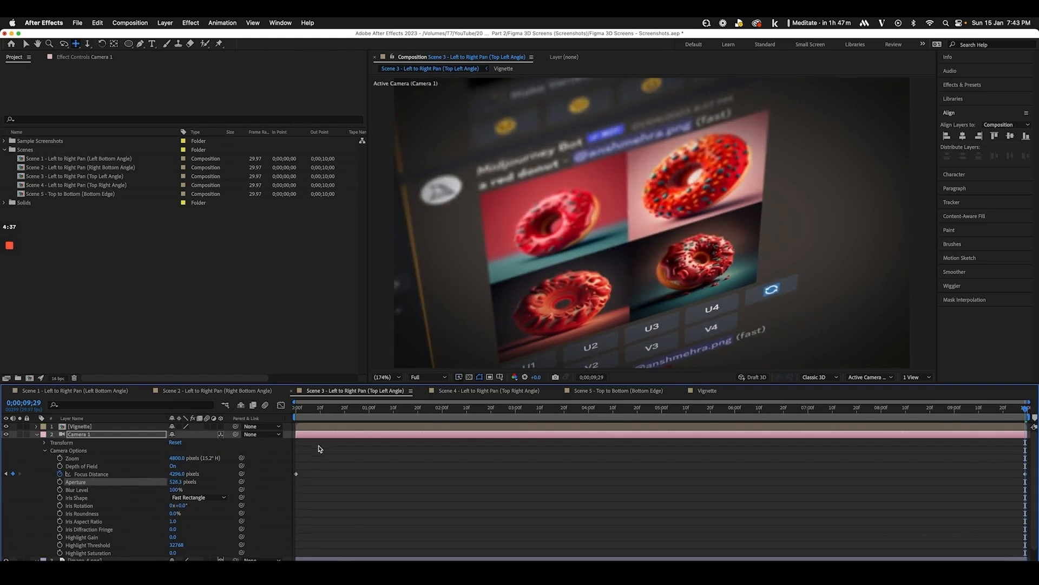
left_click_drag(322, 421, 715, 445)
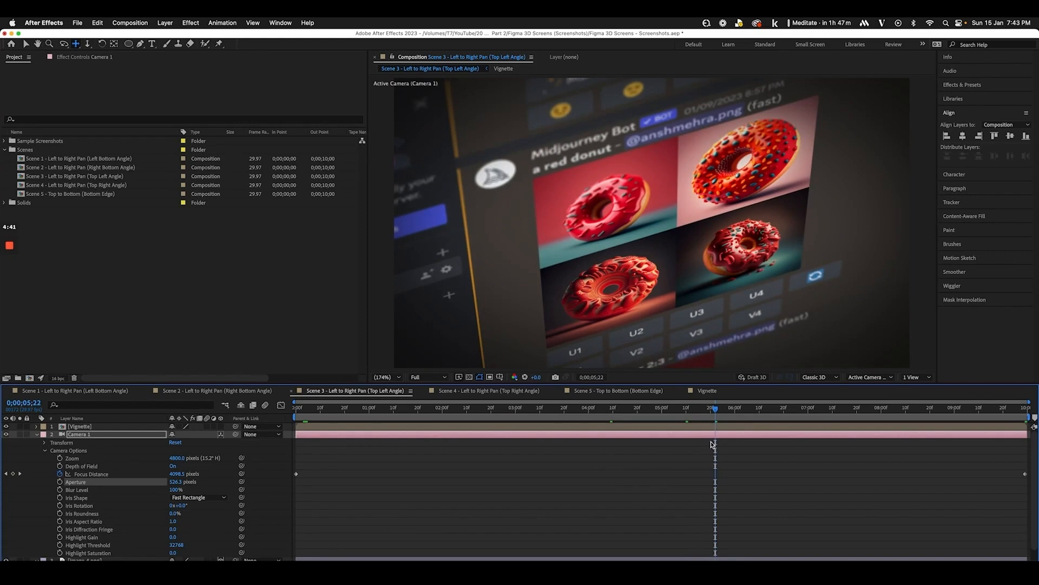
key("super+s")
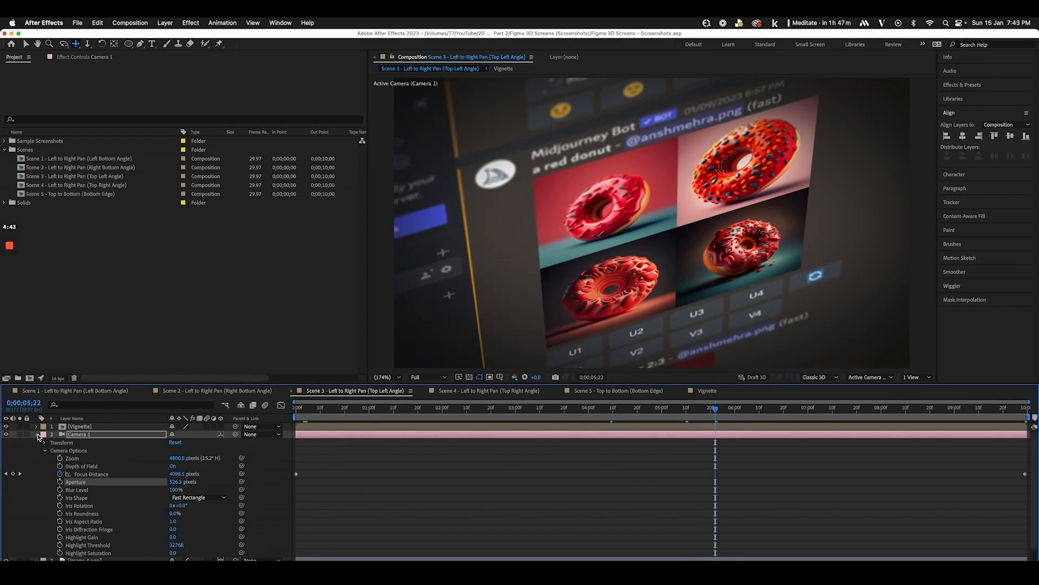
left_click(38, 435)
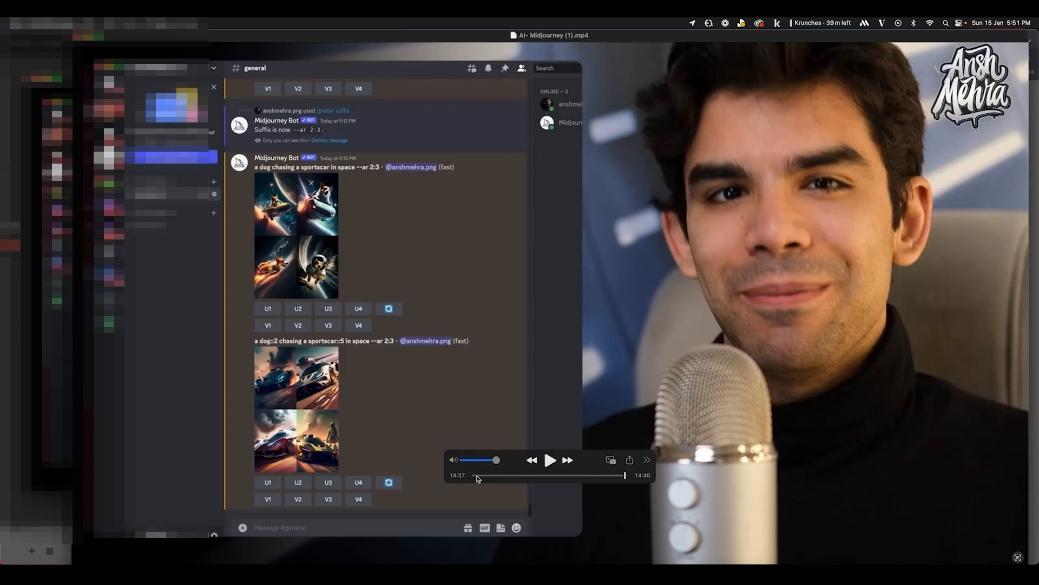
Rewind AI- Midjourney (1).mp4 to 00:00 and play it
left_click(478, 475)
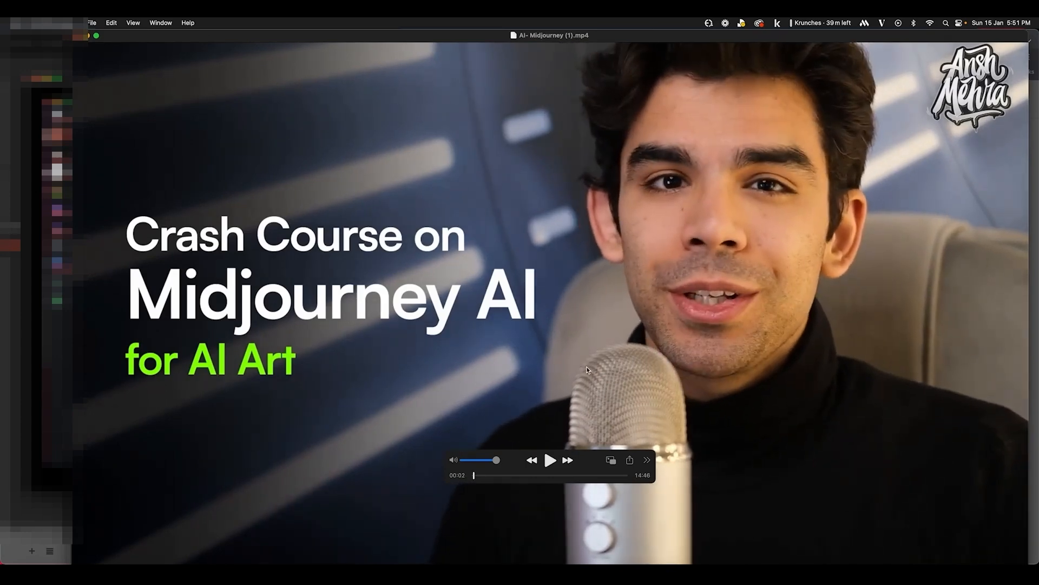
key("space")
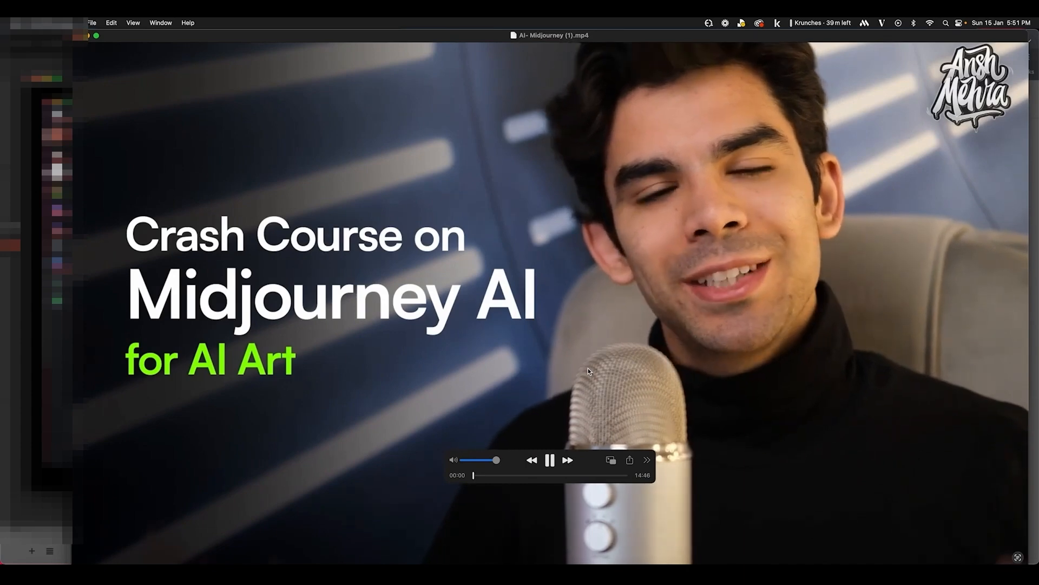
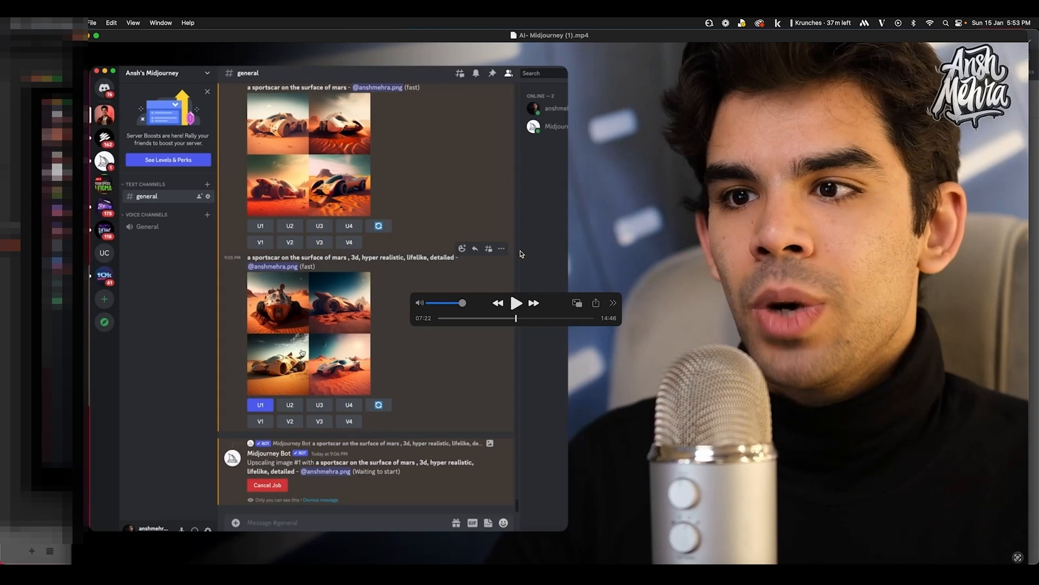
Play and scrub the Midjourney recording to the upscaled Mars sportscar image at 07:34
scroll(521, 254, "left", 5)
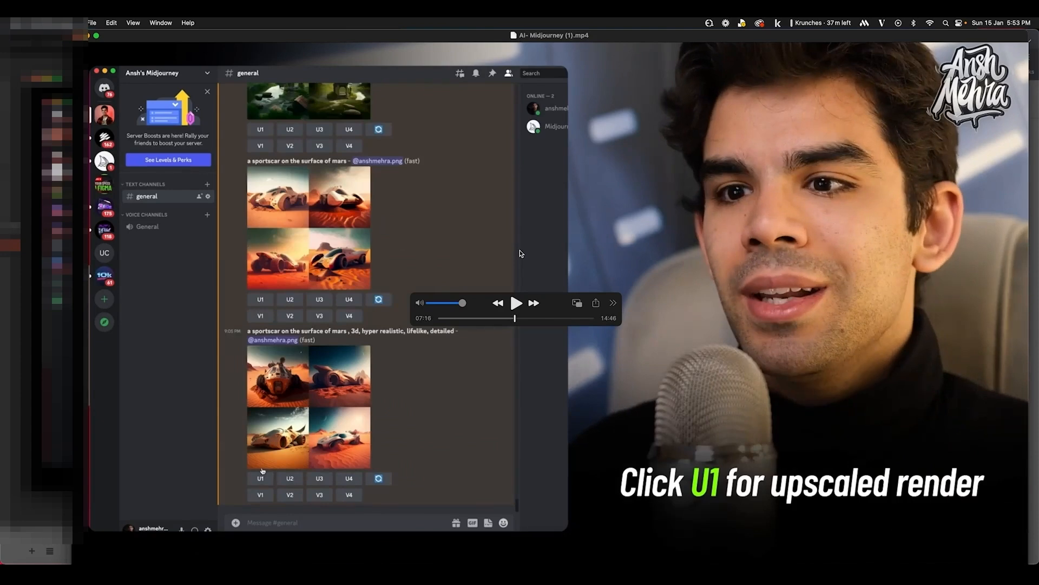
key("space")
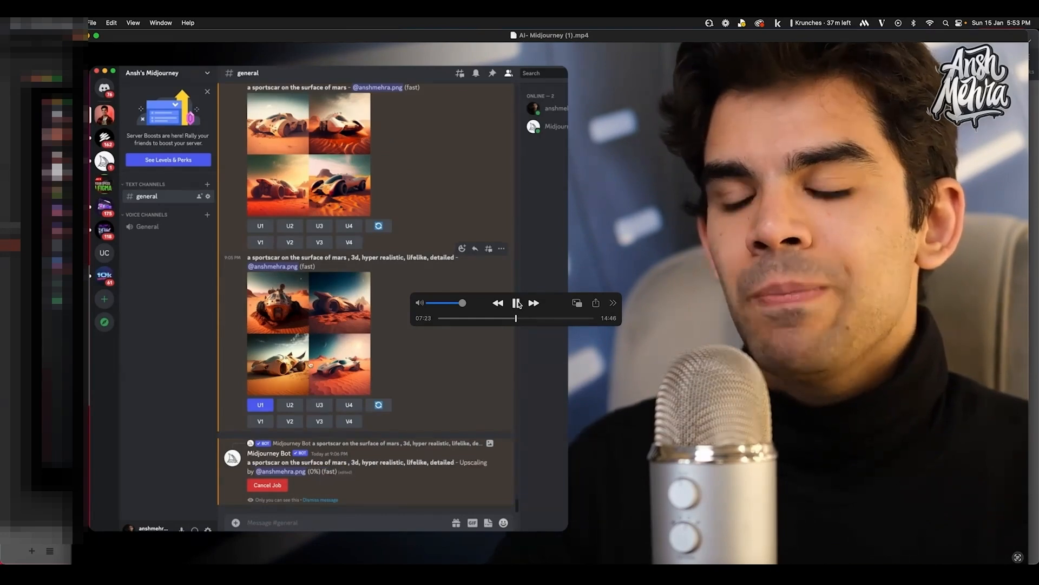
left_click(517, 303)
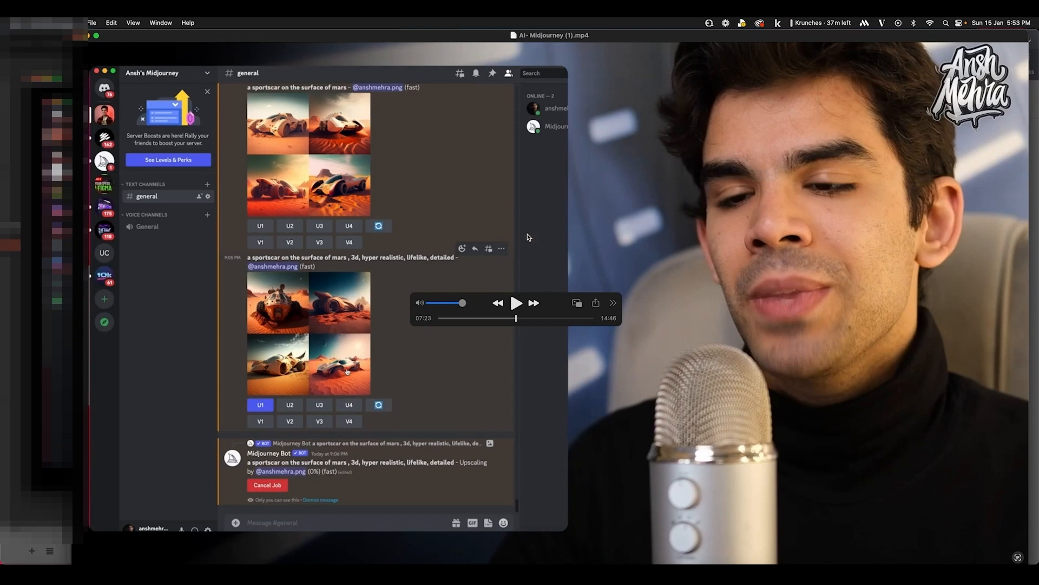
scroll(529, 237, "left", 10)
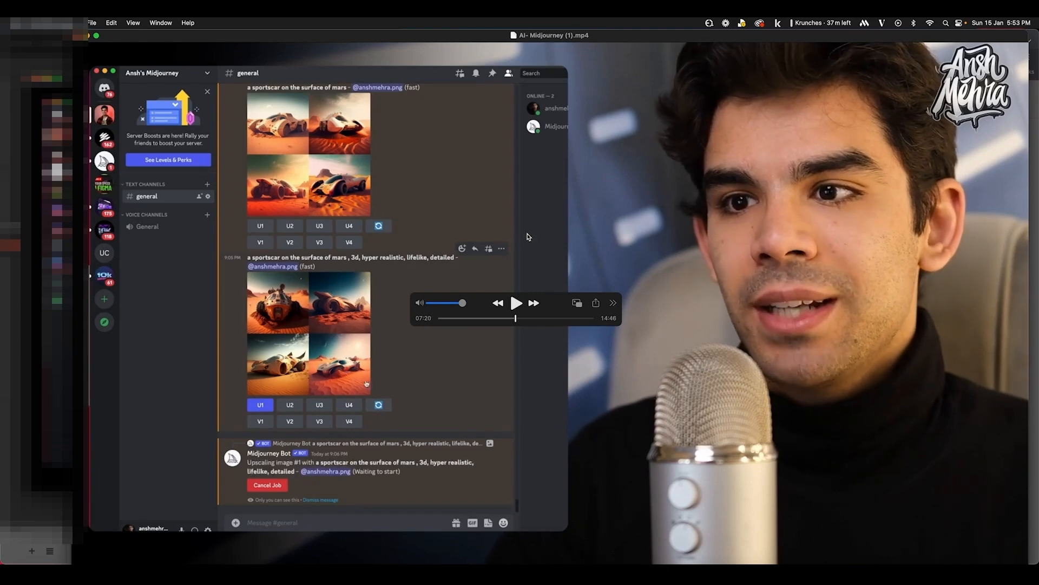
scroll(529, 237, "right", 2)
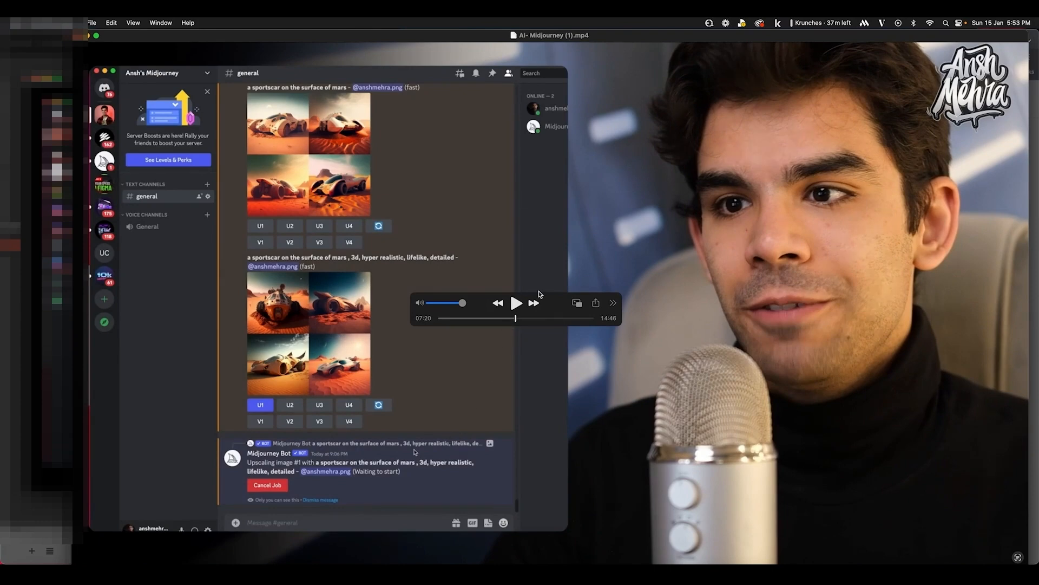
scroll(561, 260, "right", 5)
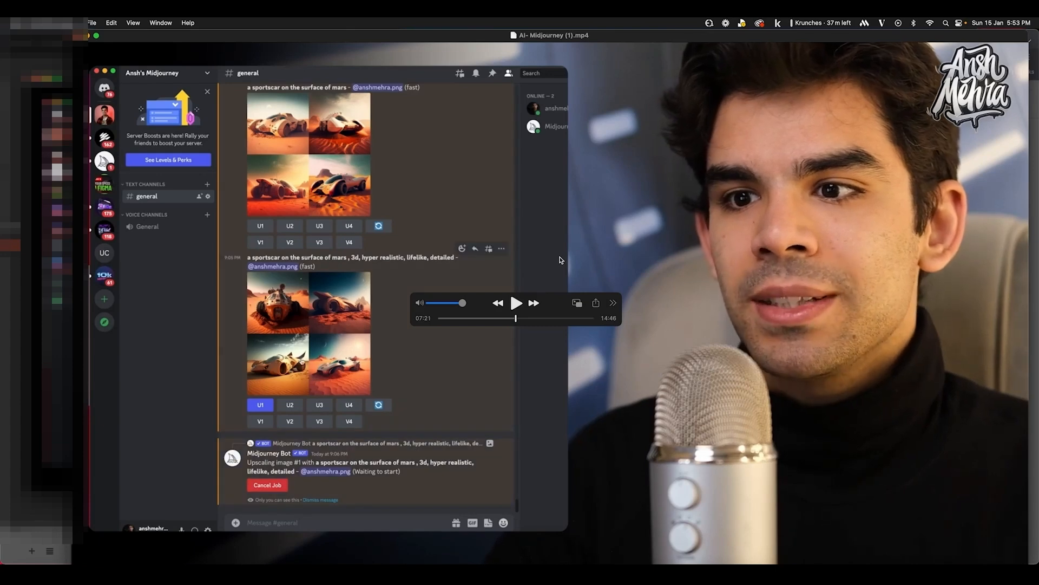
scroll(561, 261, "right", 2)
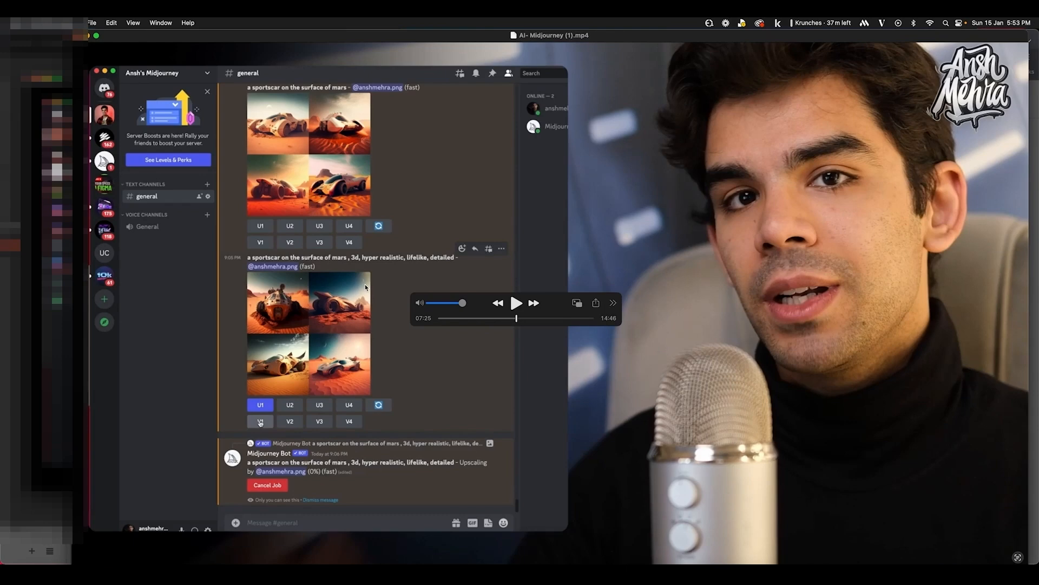
key("space")
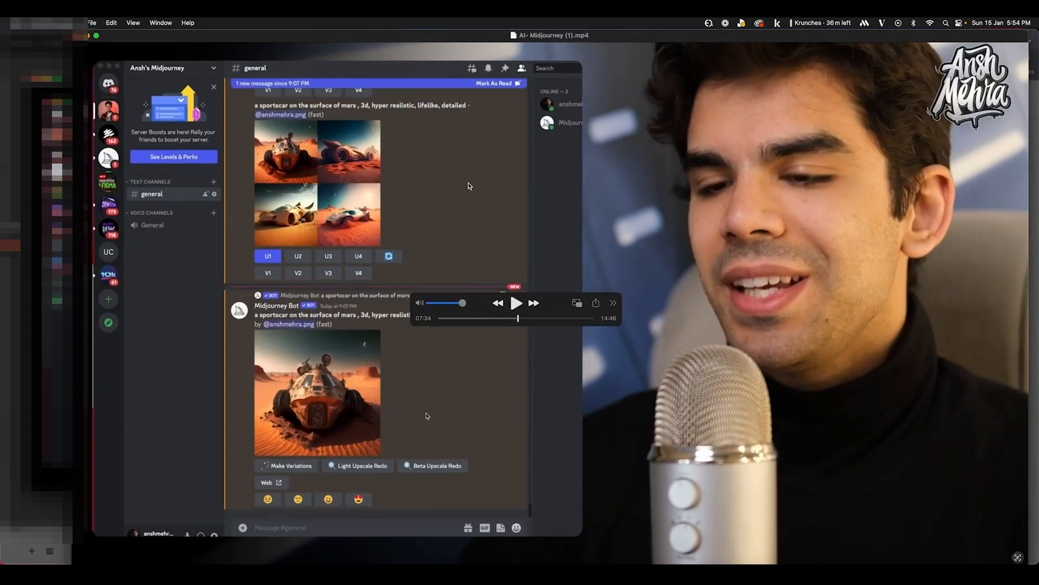
Scrub the recording forward to the 'Commands we learnt today' recap slide at 12:24
key("space")
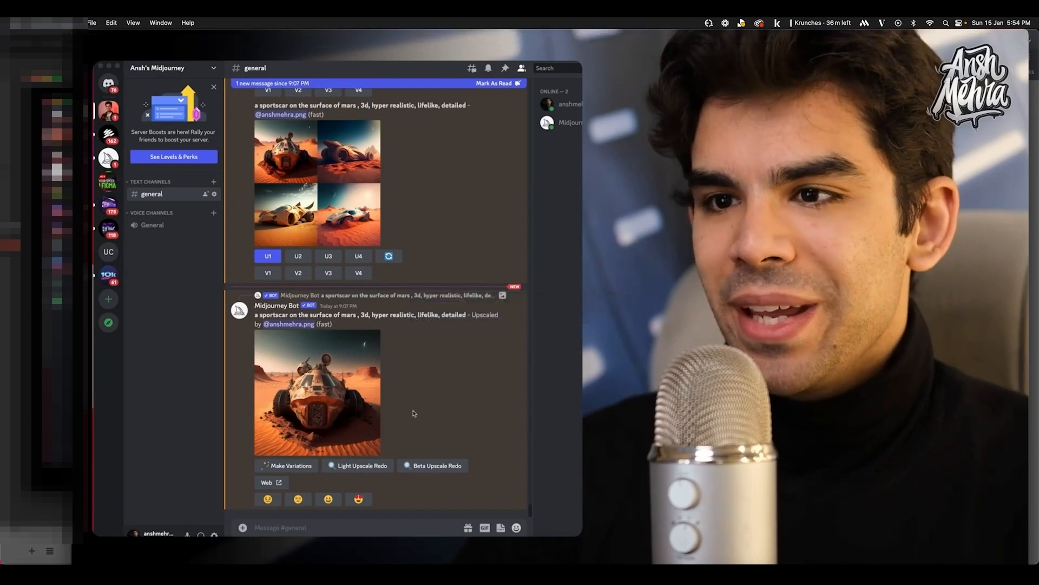
key("space")
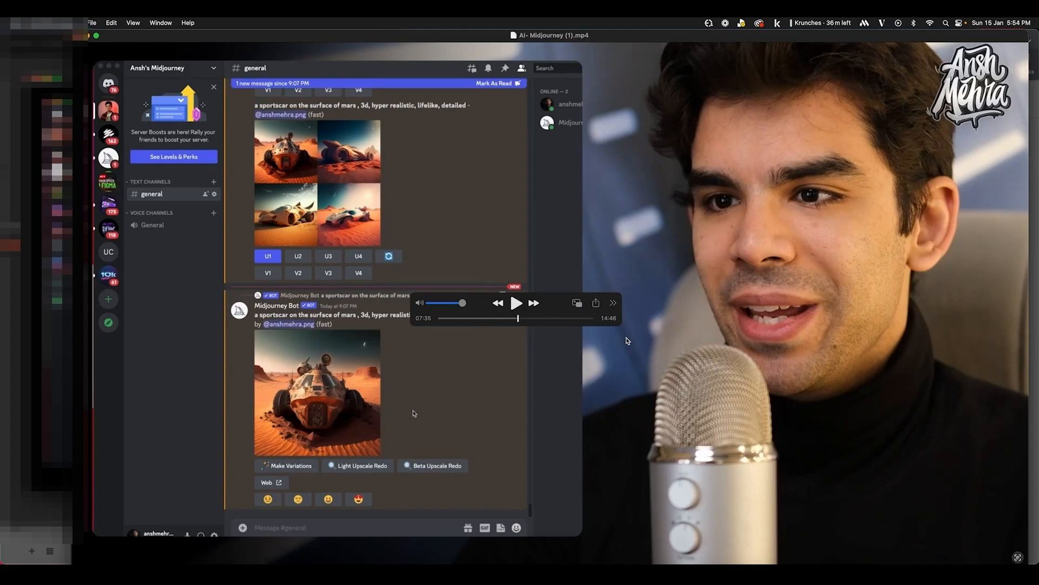
scroll(627, 340, "right", 10)
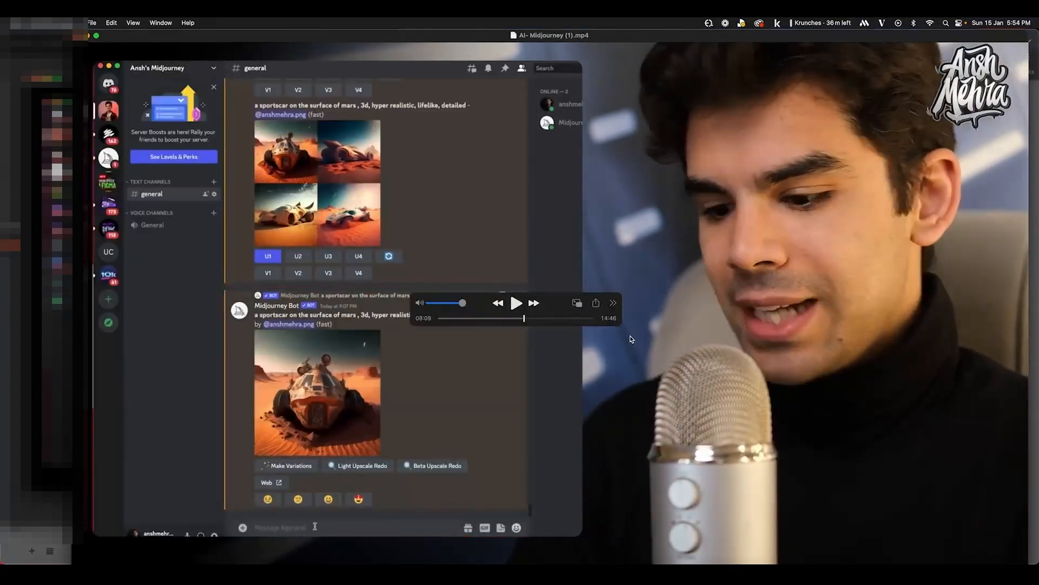
scroll(630, 339, "right", 5)
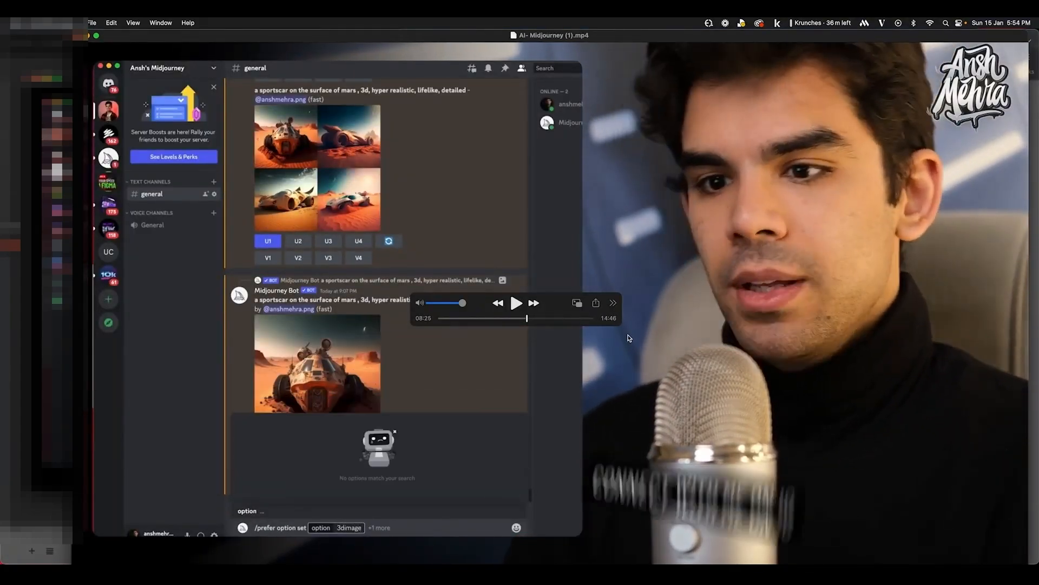
scroll(629, 339, "right", 1)
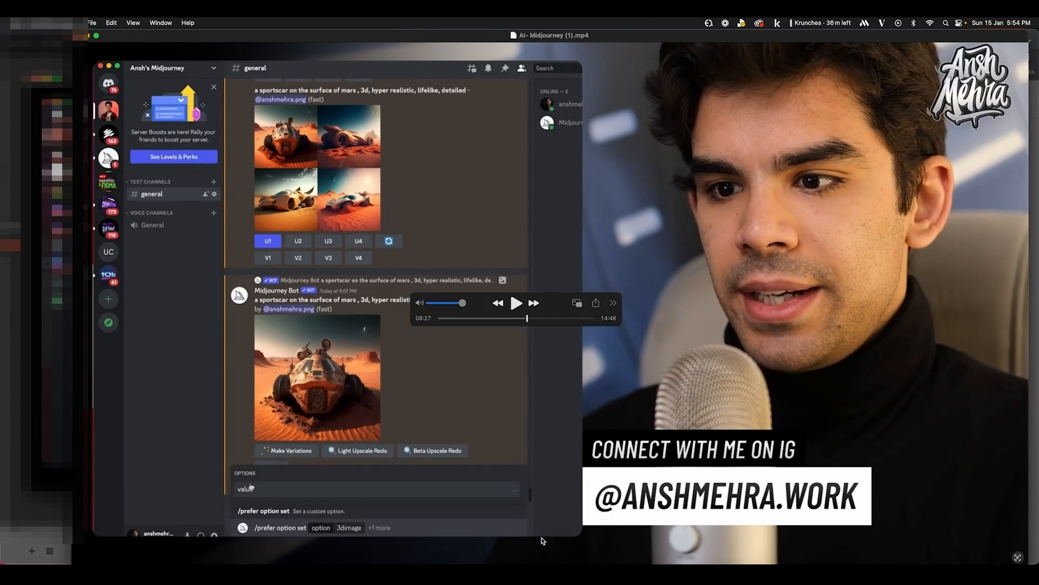
left_click_drag(462, 320, 453, 319)
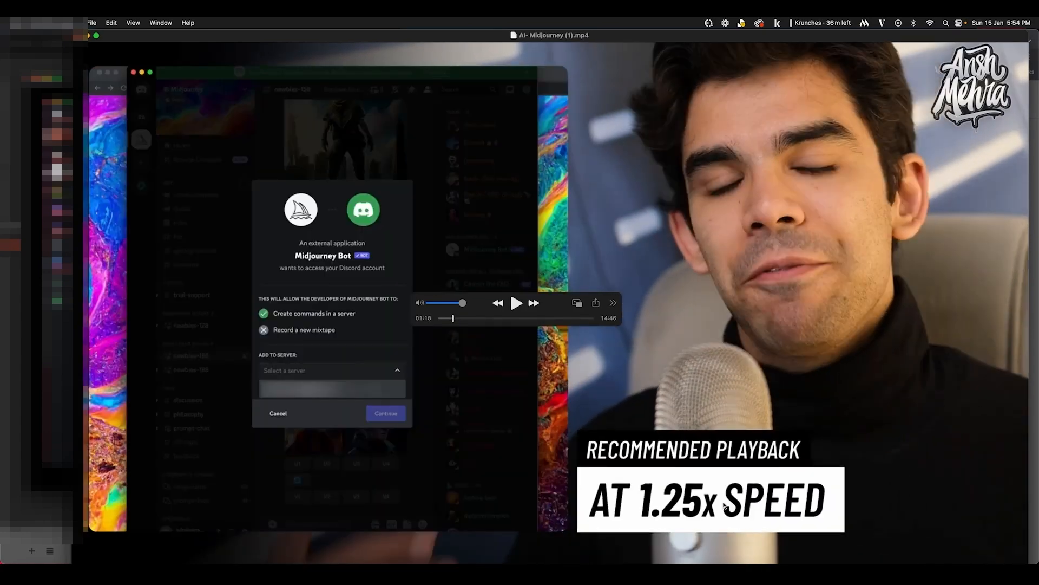
mouse_move(534, 319)
left_mouse_down()
mouse_move(544, 319)
mouse_move(528, 322)
left_mouse_up()
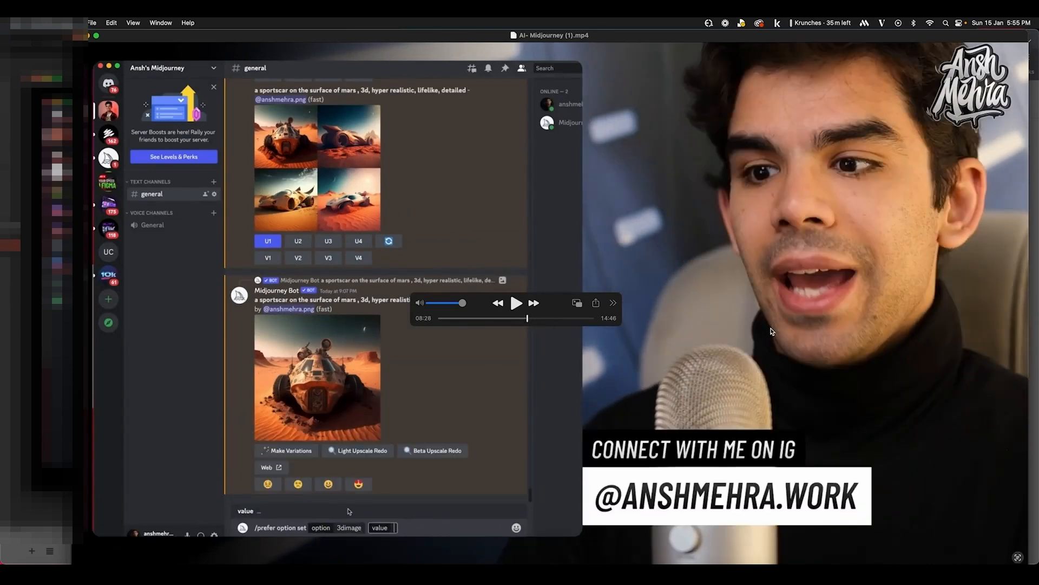
key("space")
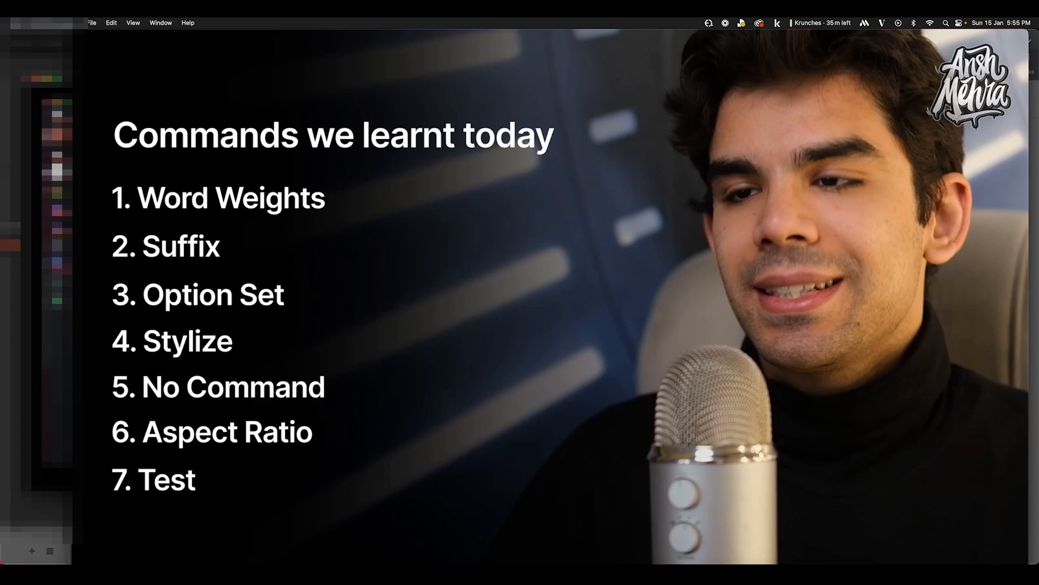
Switch from QuickTime to Premiere Pro's 1-GPT-Hindi project with Draft 1 open
mouse_move(214, 271)
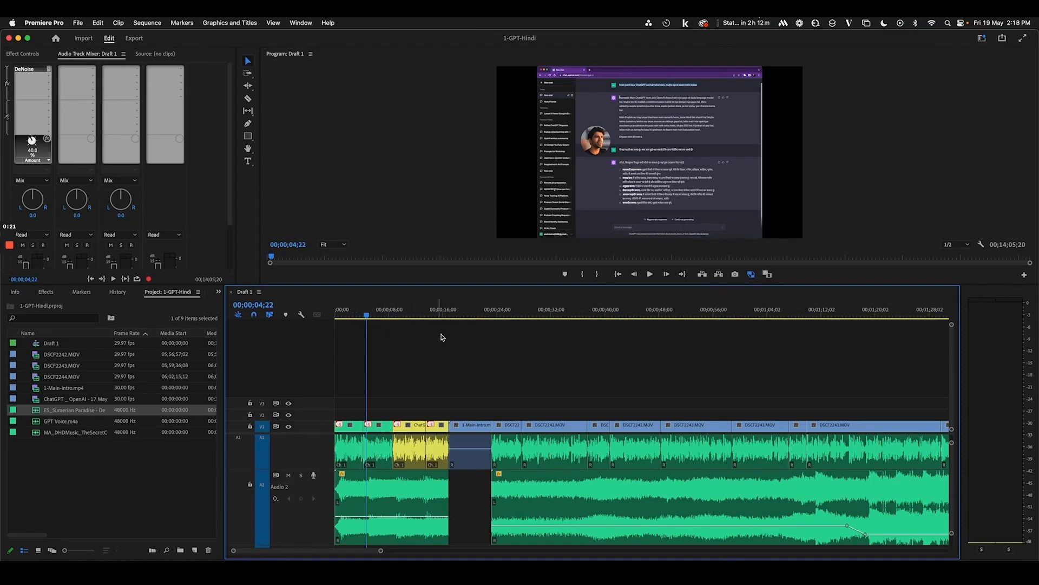
Zoom the Draft 1 timeline and scrub from about 00;00;15;27 to the speaker on camera
key("minus")
key("minus")
key("minus")
key("minus")
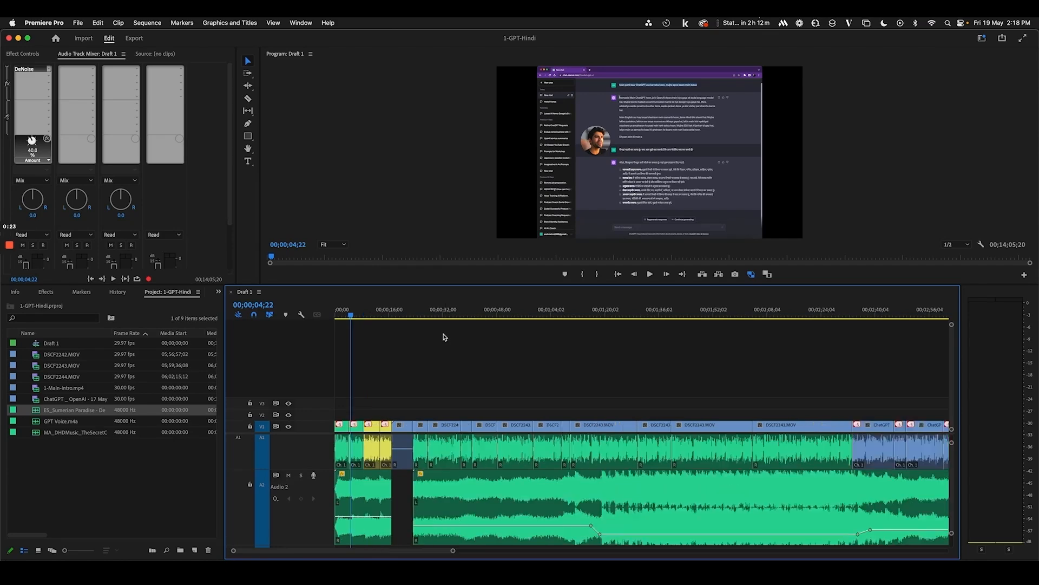
key("equal")
key("equal")
key("equal")
key("equal")
key("equal")
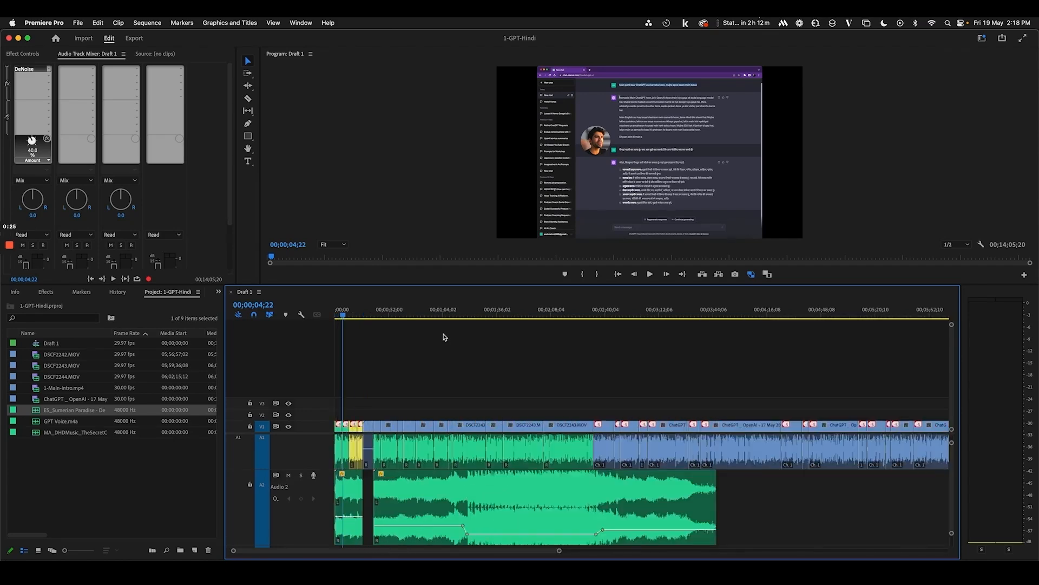
left_click(545, 312)
left_click_drag(547, 313, 549, 312)
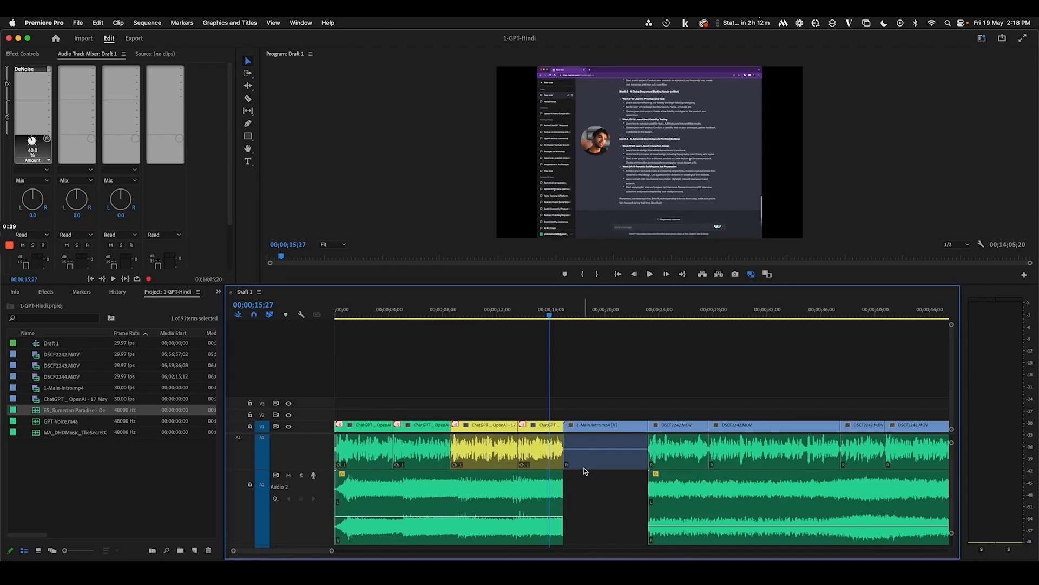
left_click_drag(552, 316, 732, 340)
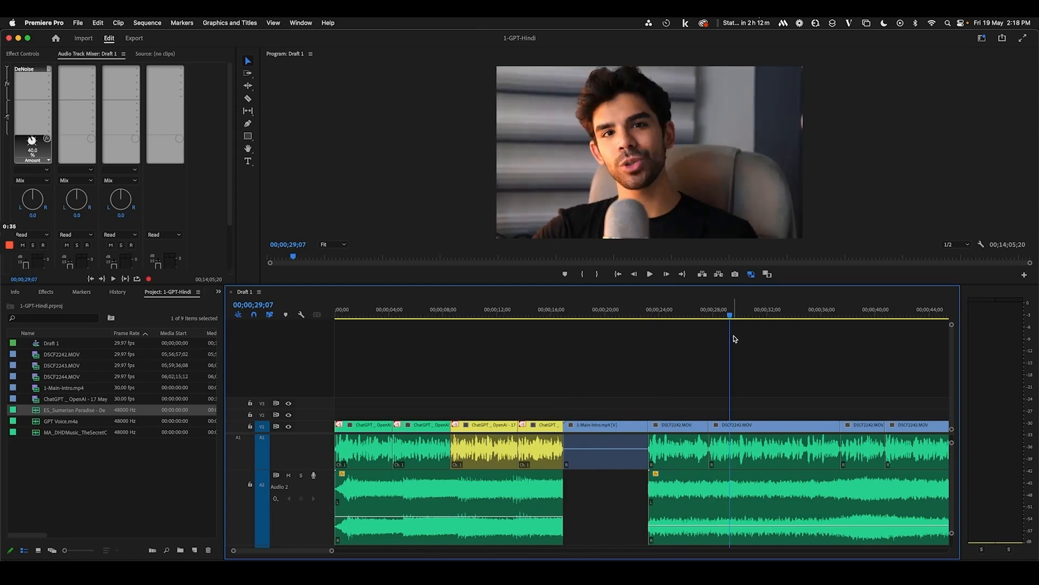
key("minus")
key("minus")
key("minus")
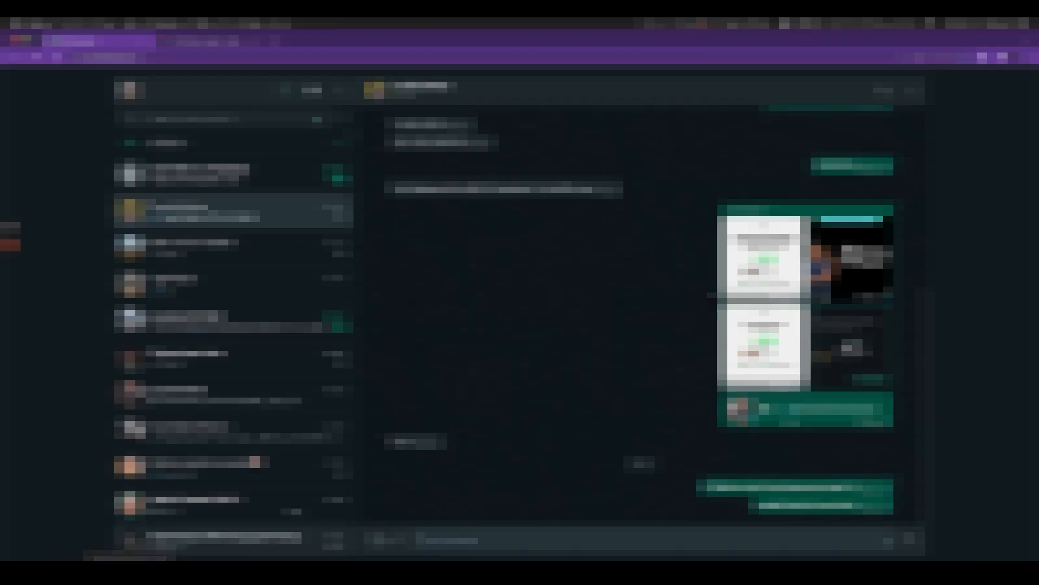
Bring up the 2023 Video Assets Figma file and navigate to Frame 1
left_click(210, 41)
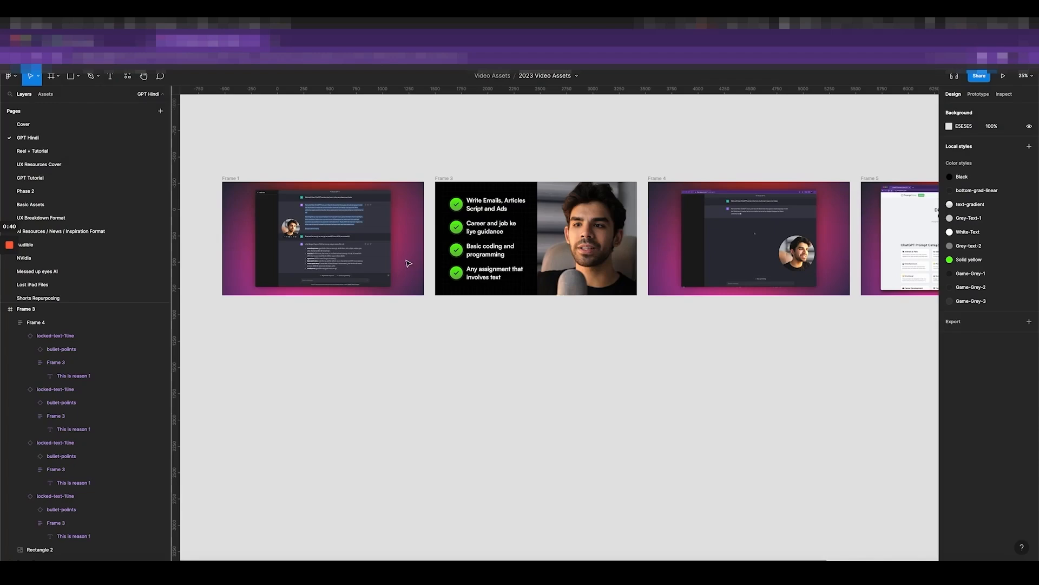
scroll(409, 263, "up", 6)
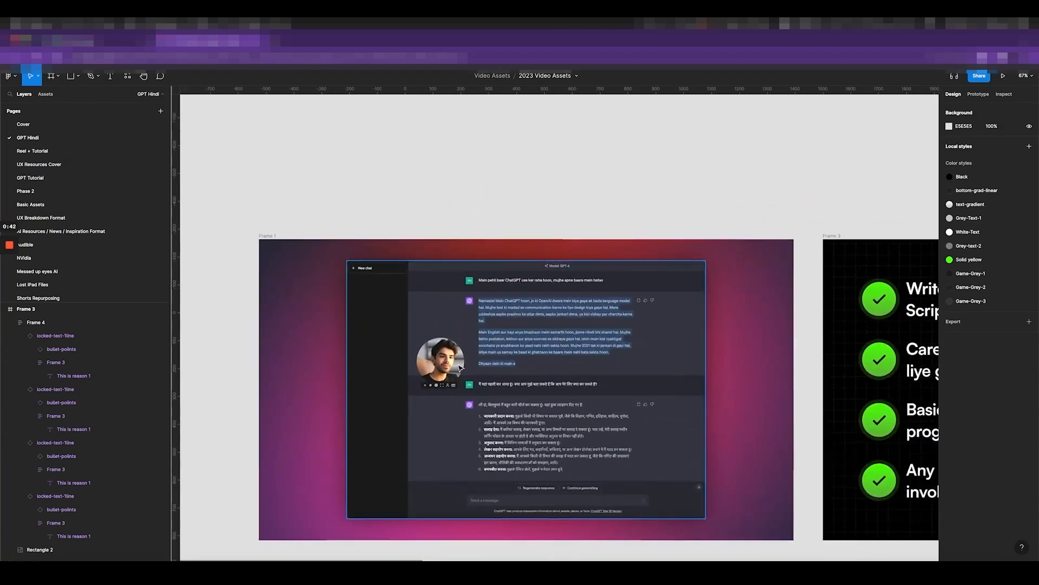
scroll(459, 368, "up", 2)
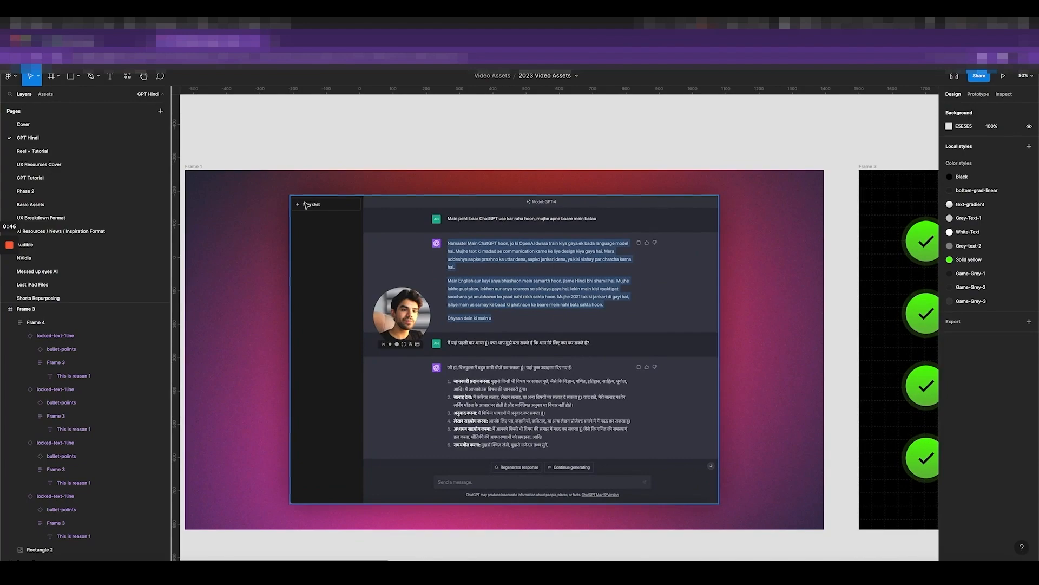
scroll(306, 205, "up", 5)
left_click(362, 277, "super")
scroll(365, 275, "down", 5)
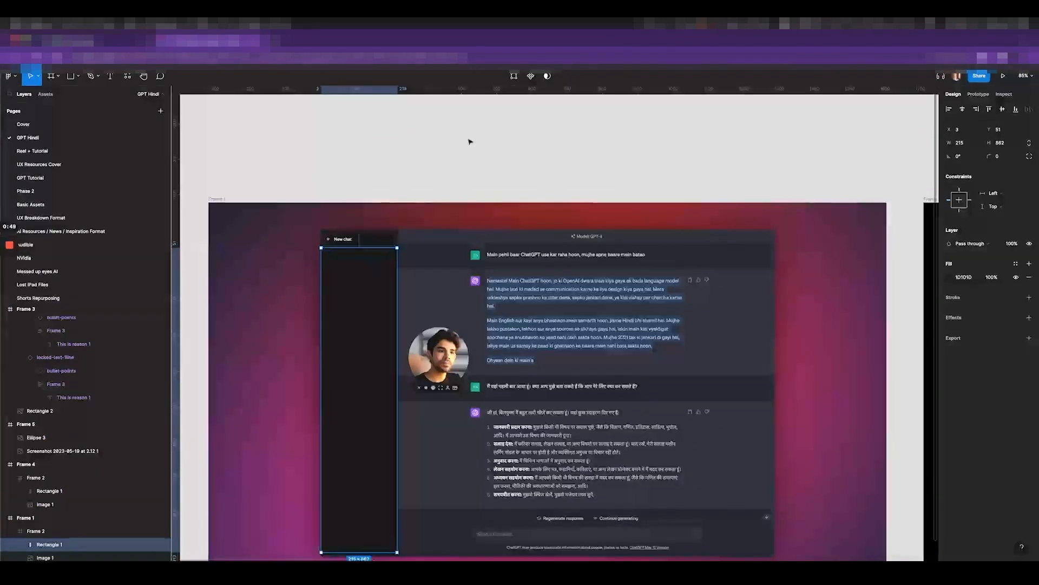
left_click(470, 142)
scroll(472, 143, "down", 3)
scroll(794, 140, "up", 5)
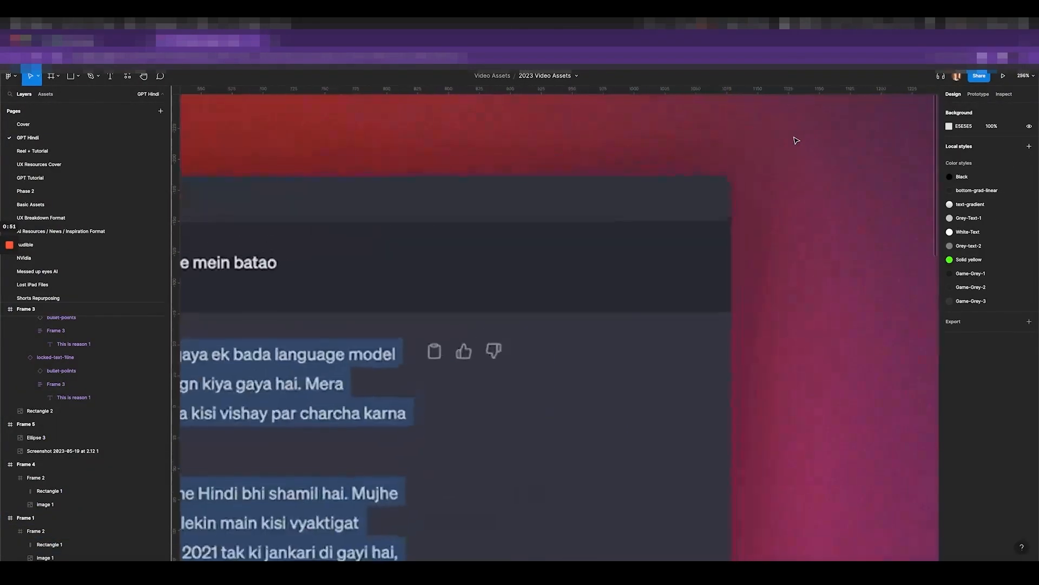
scroll(814, 193, "down", 10)
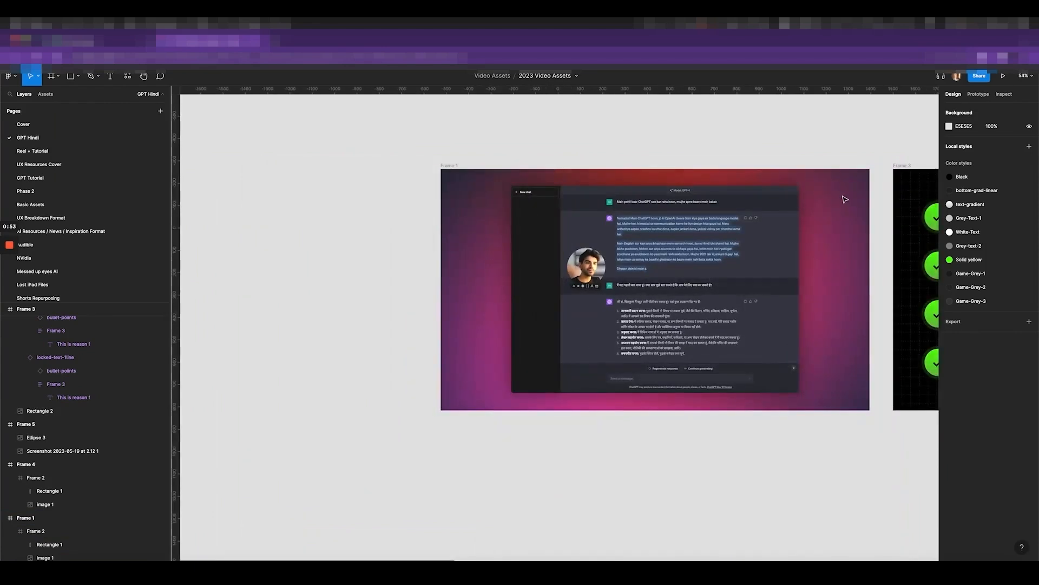
scroll(842, 202, "right", 3)
scroll(405, 184, "down", 5)
Duplicate Frame 1 above itself and delete the inner screenshot, leaving only the gradient
left_click(362, 172)
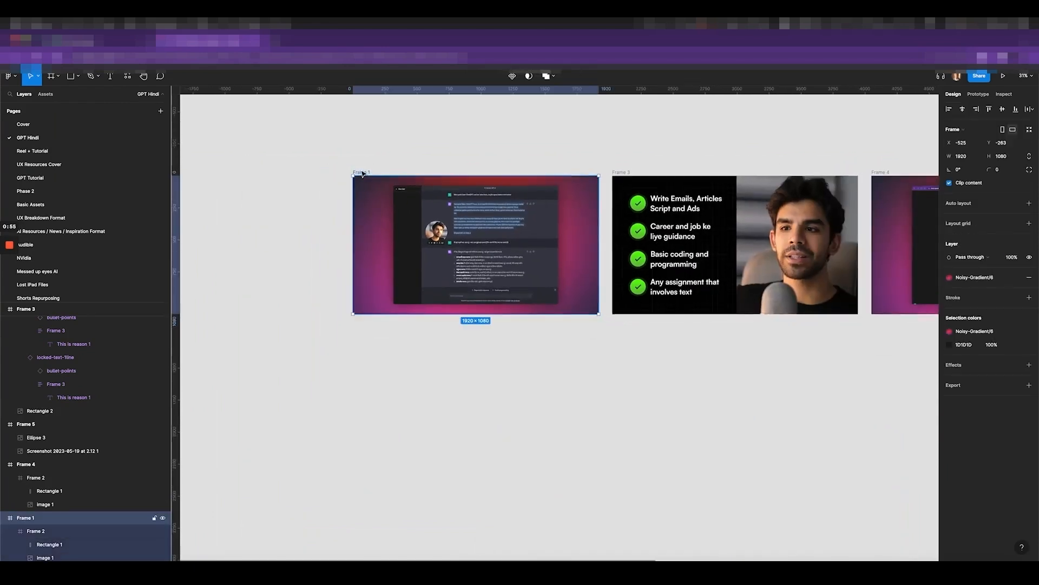
scroll(356, 316, "up", 5)
left_click_drag(362, 334, 361, 185)
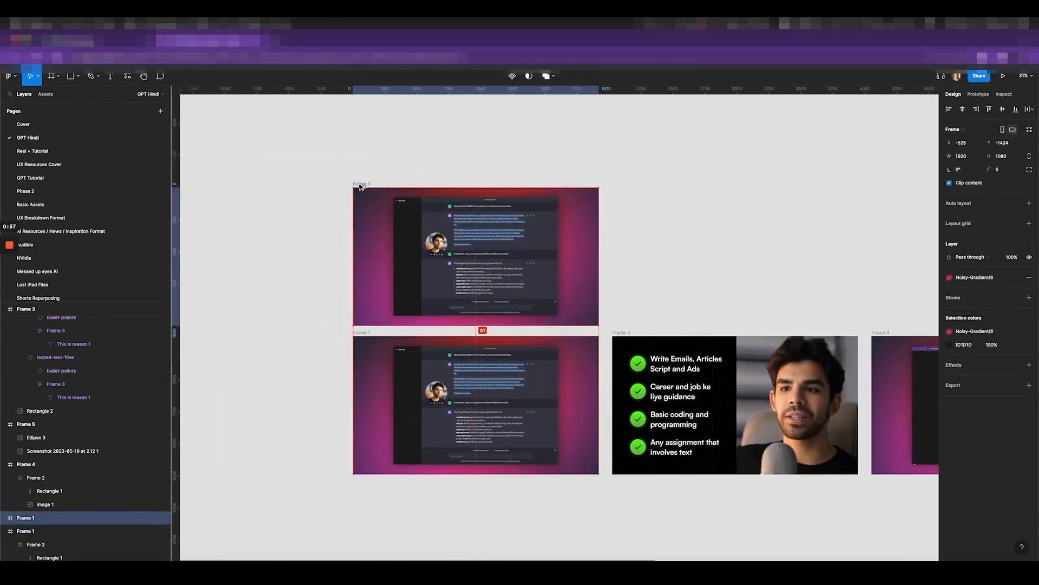
left_click(436, 246)
key("Delete")
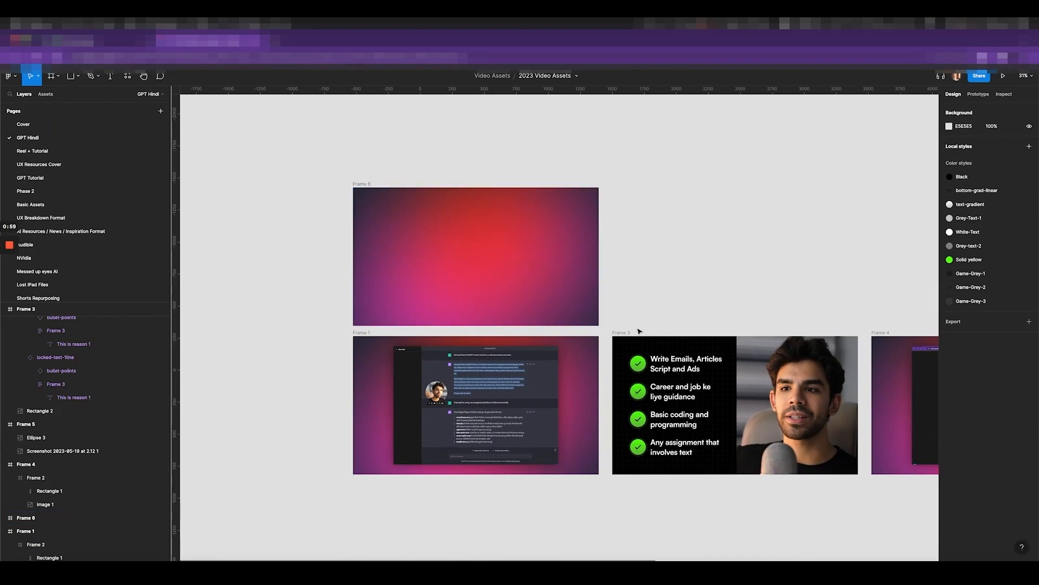
scroll(639, 328, "right", 3)
scroll(639, 328, "down", 1)
scroll(638, 327, "right", 3)
scroll(529, 440, "up", 5)
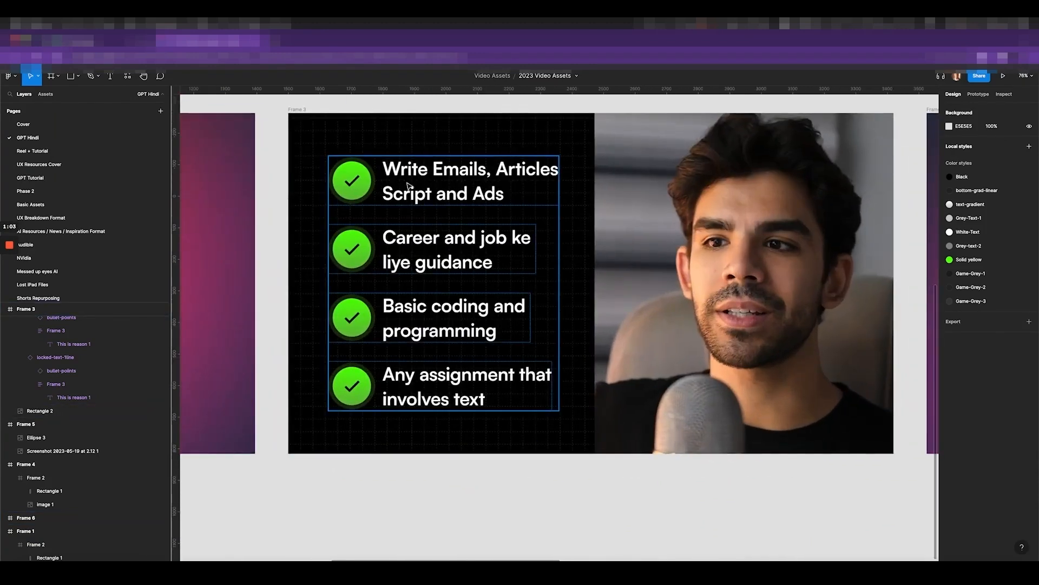
scroll(387, 190, "down", 3)
Duplicate Frame 3's green-check bullet list below the frame
left_click(431, 191, "super")
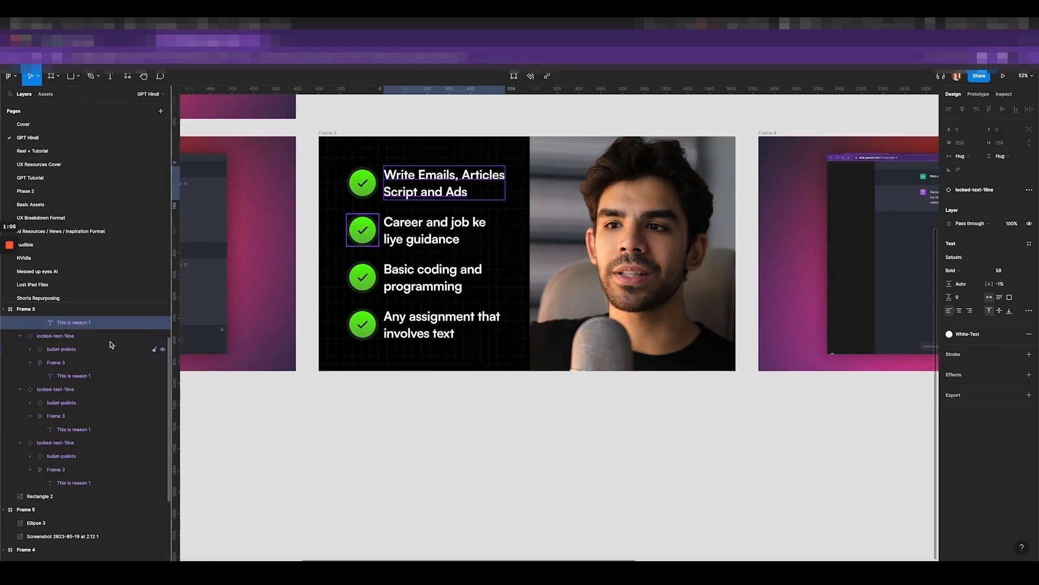
scroll(70, 323, "up", 1)
left_click(63, 323)
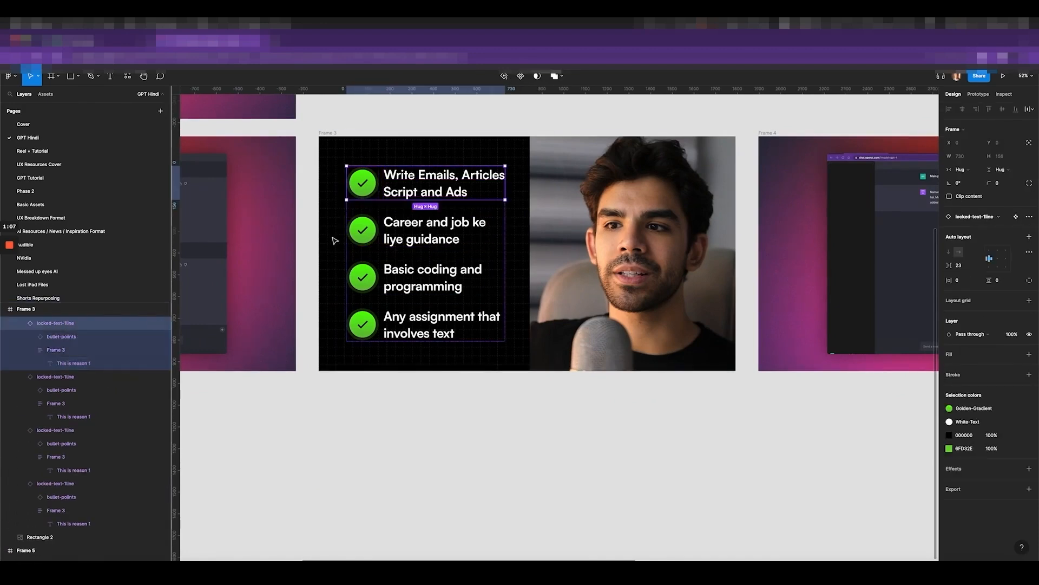
key("5")
key("0")
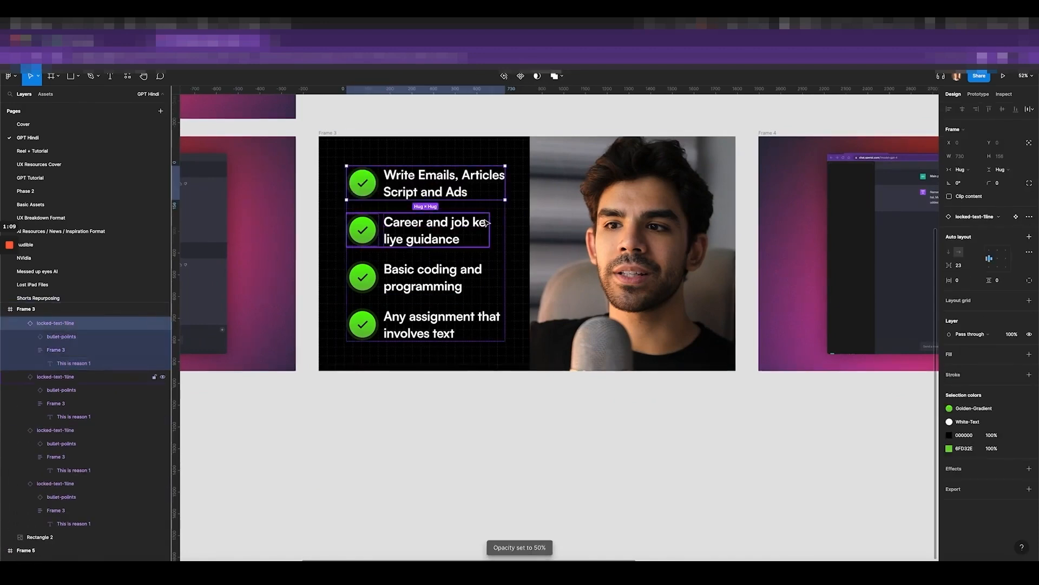
scroll(483, 219, "down", 3)
left_click(429, 313)
left_click(439, 236)
left_click_drag(438, 237, 425, 388)
Draw a new frame around the copied list with a black 000000 fill, aligned under Frame 3
key("f")
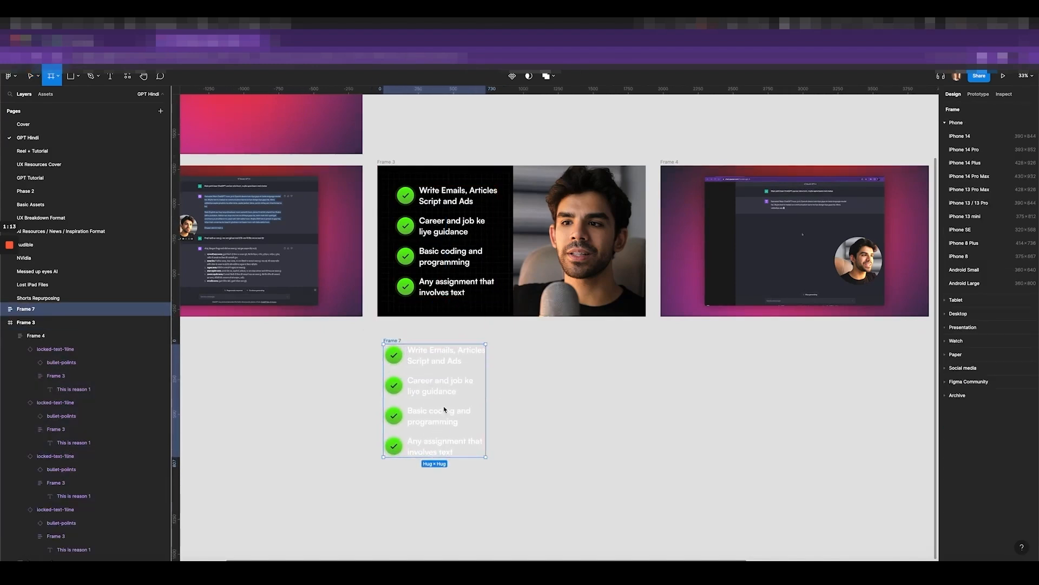
left_click_drag(543, 509, 366, 328)
left_click(965, 293)
type("0")
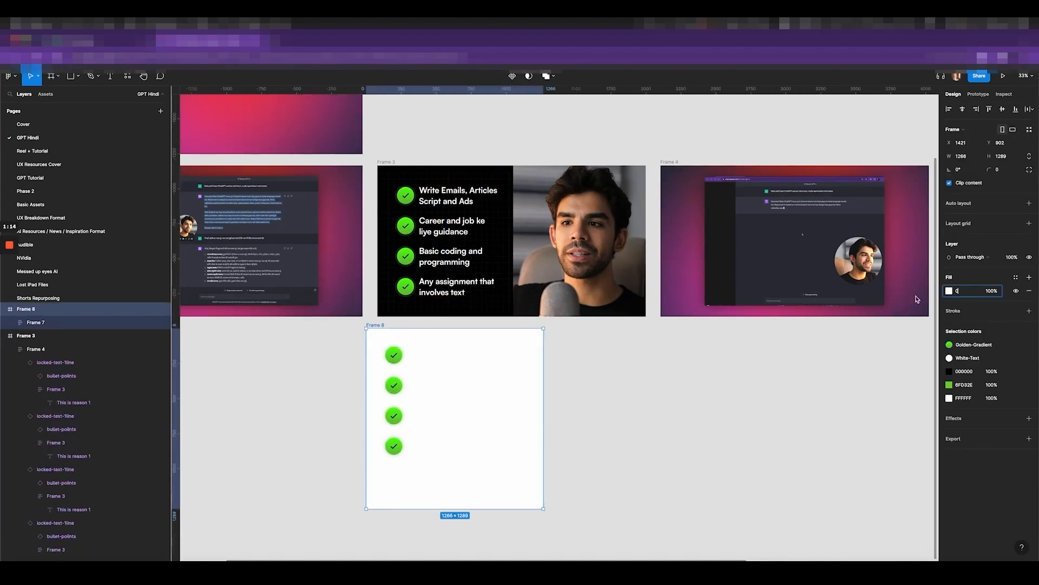
key("Return")
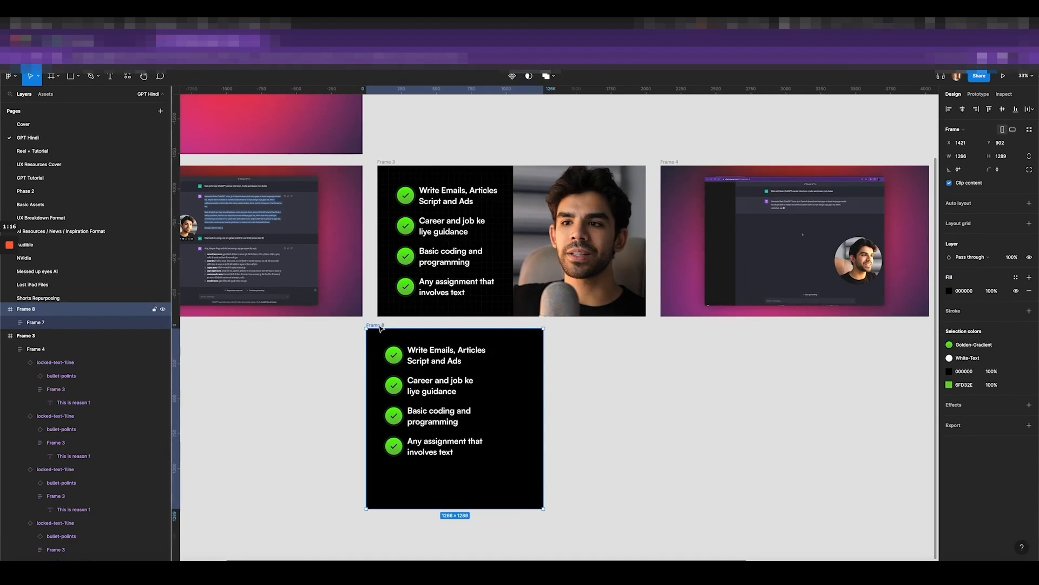
left_click_drag(376, 325, 387, 326)
Move the four bullet items onto the black frame and delete the empty list container
left_click(458, 382)
key("Return")
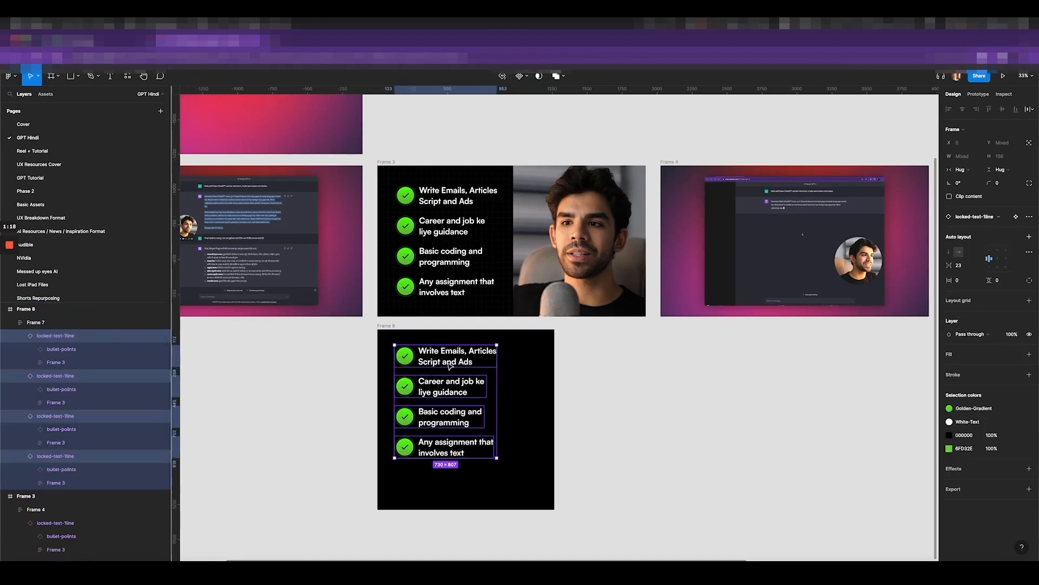
left_click_drag(449, 364, 683, 386)
left_click(403, 378)
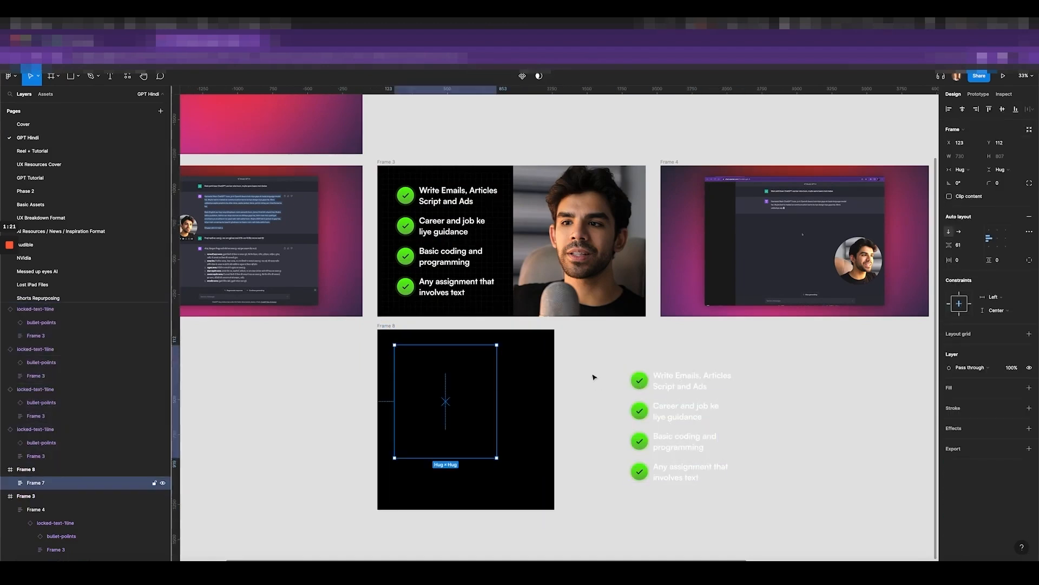
key("Delete")
left_click_drag(619, 349, 789, 559)
left_click_drag(651, 363, 475, 356)
left_click(785, 374)
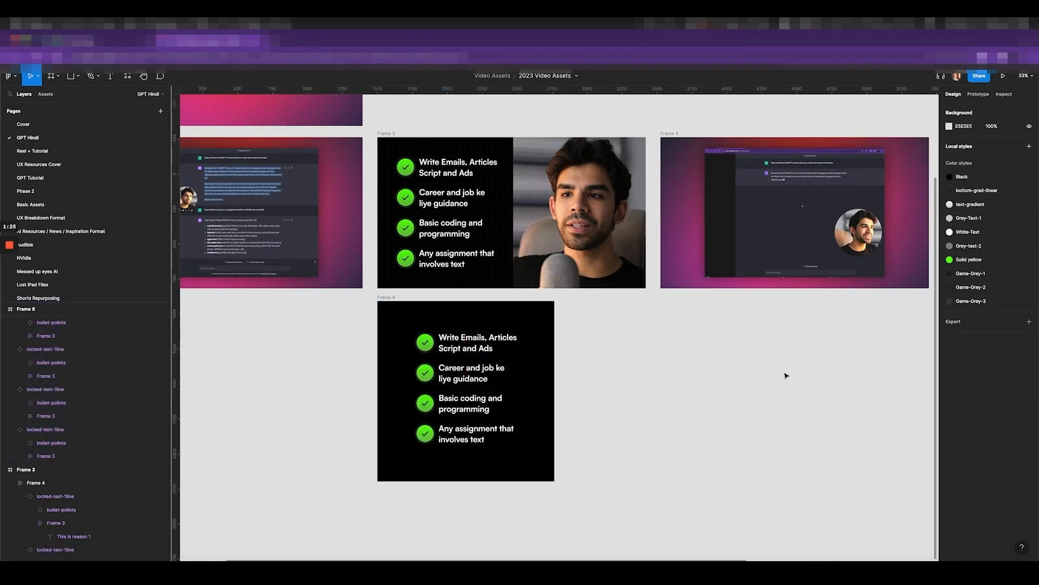
scroll(785, 373, "up", 2)
scroll(785, 374, "left", 3)
scroll(583, 296, "right", 5)
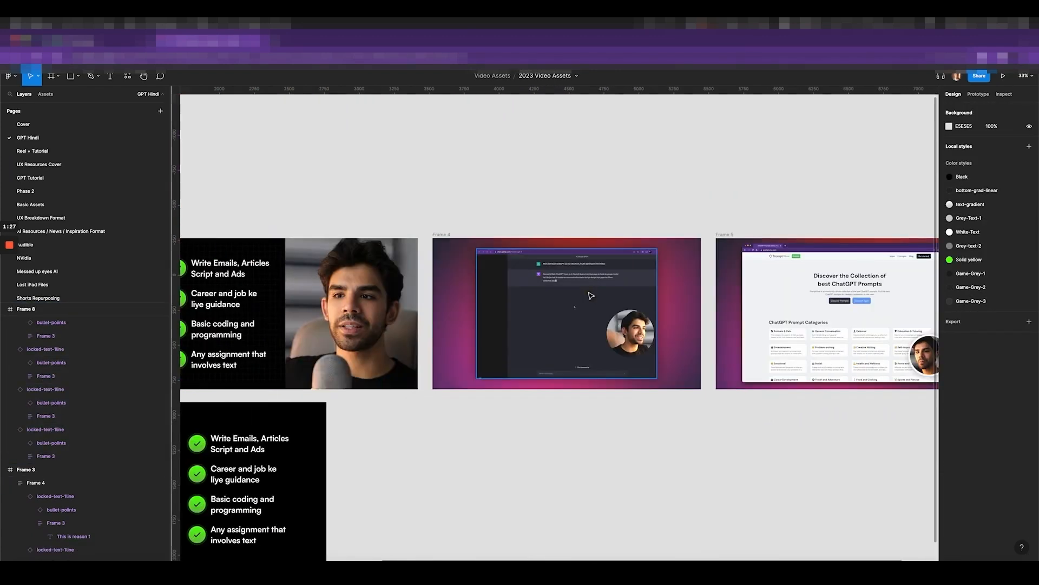
scroll(574, 290, "up", 3)
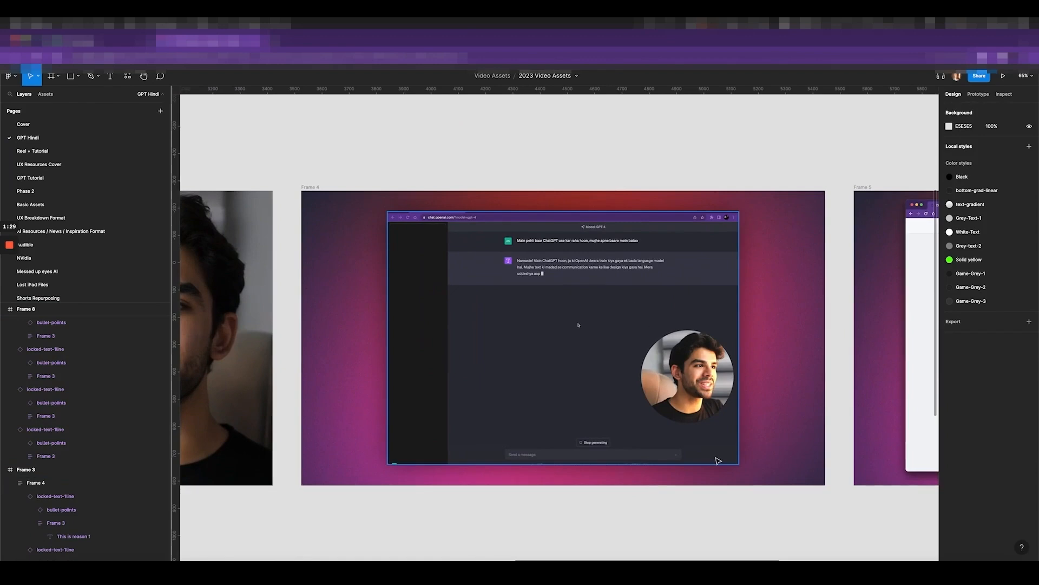
scroll(630, 306, "up", 2)
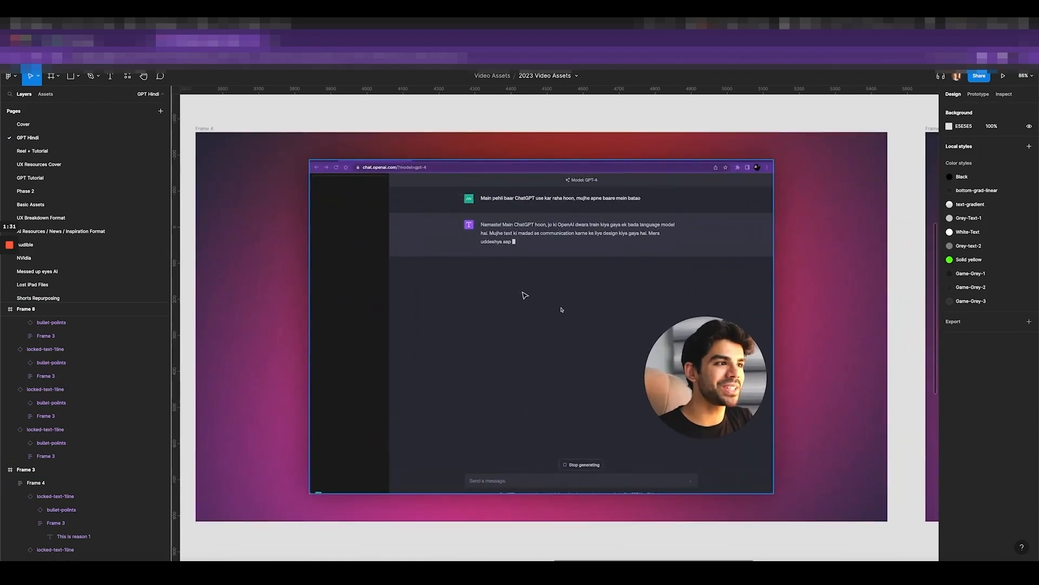
scroll(562, 309, "up", 2)
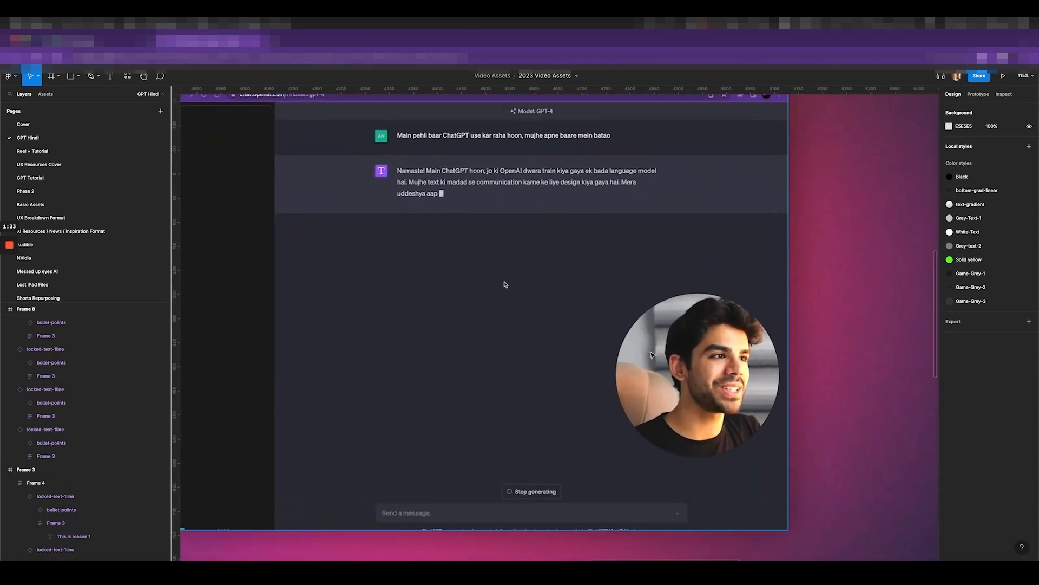
scroll(651, 355, "down", 5)
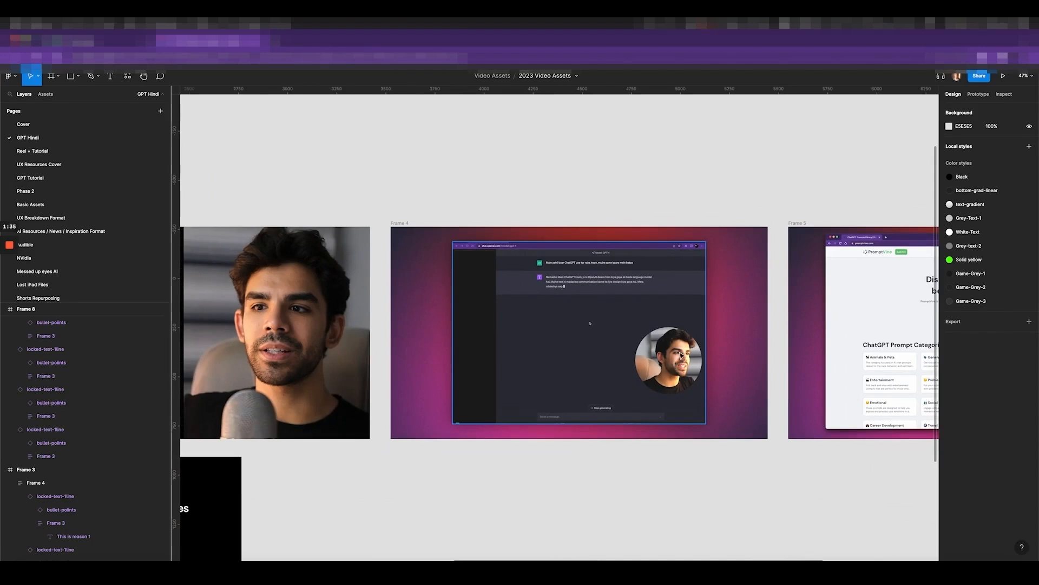
scroll(601, 301, "right", 5)
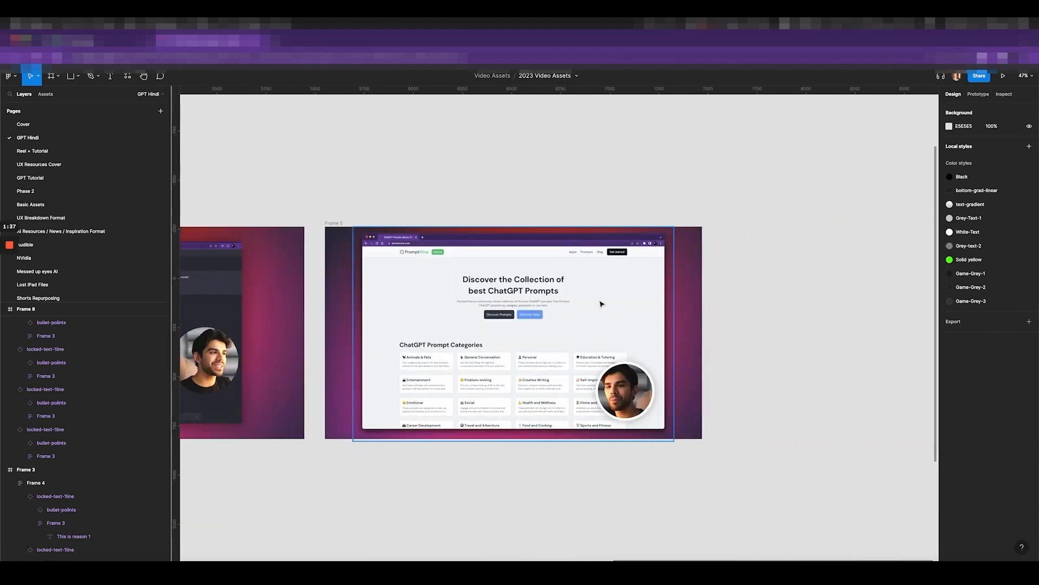
scroll(603, 302, "left", 1)
scroll(587, 332, "up", 5)
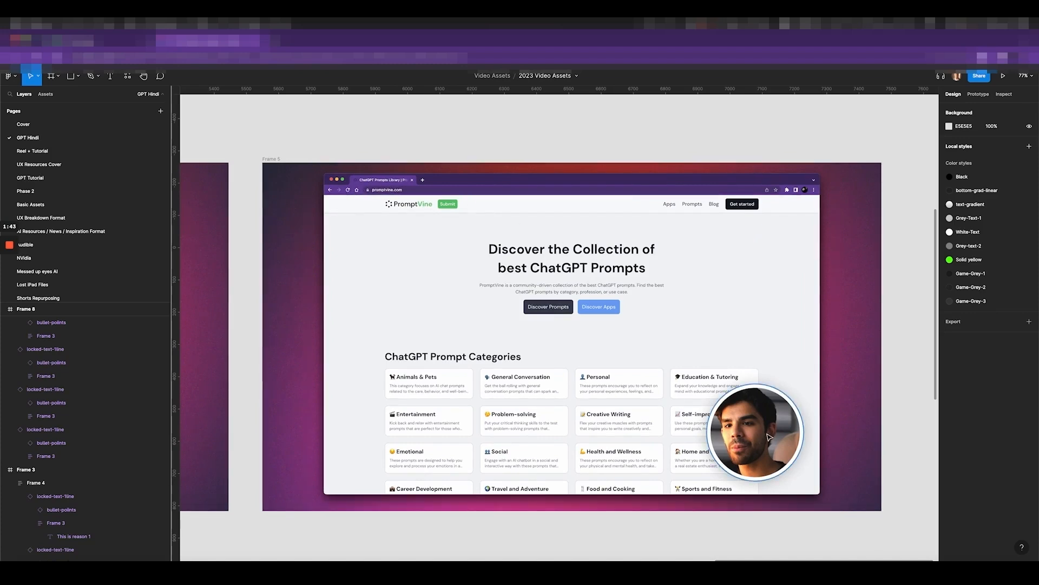
scroll(782, 458, "down", 8)
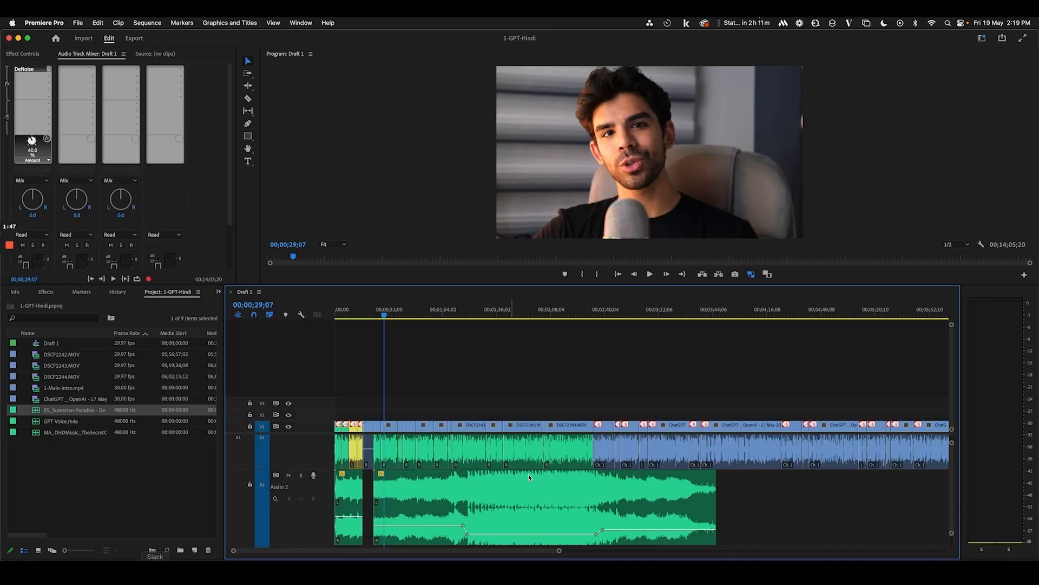
Open the 1-GPT-Hindi project from the Premiere Pro home screen
scroll(530, 478, "right", 15)
left_click(690, 311)
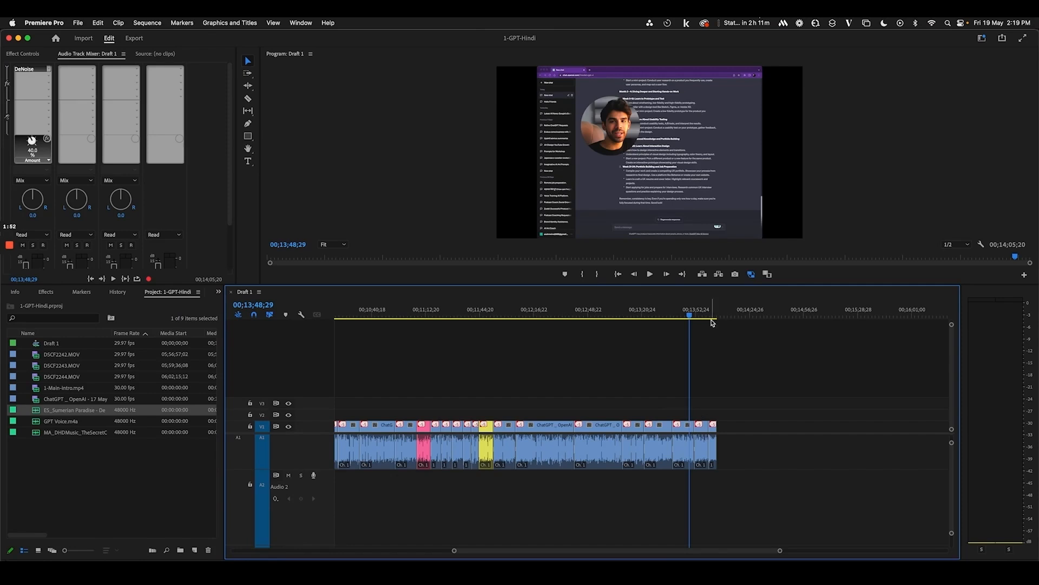
left_click(712, 316)
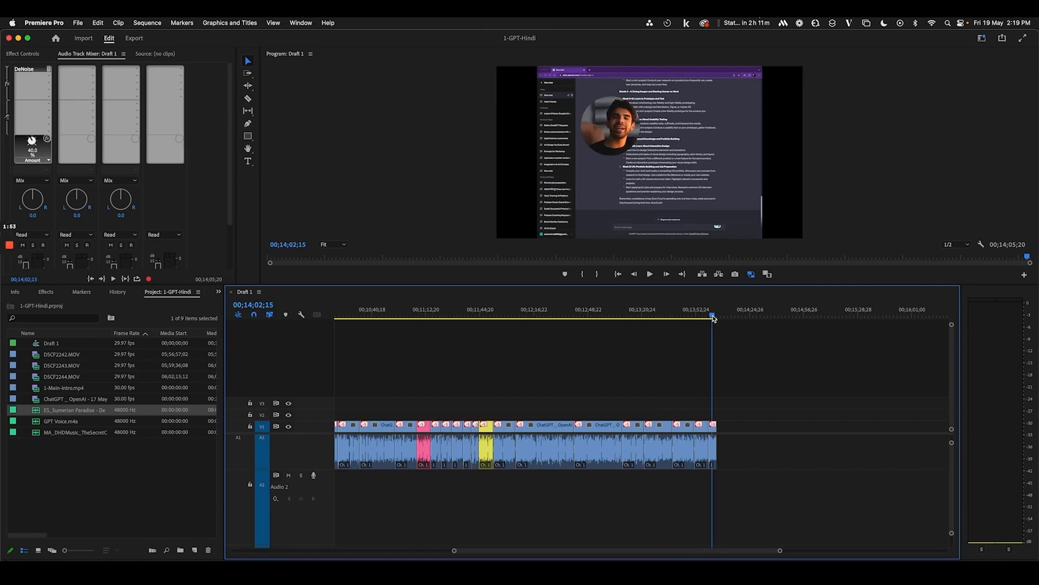
Zoom out the Draft 1 timeline and scrub from the start to the speaker at 00;01;20;09
scroll(730, 470, "left", 8)
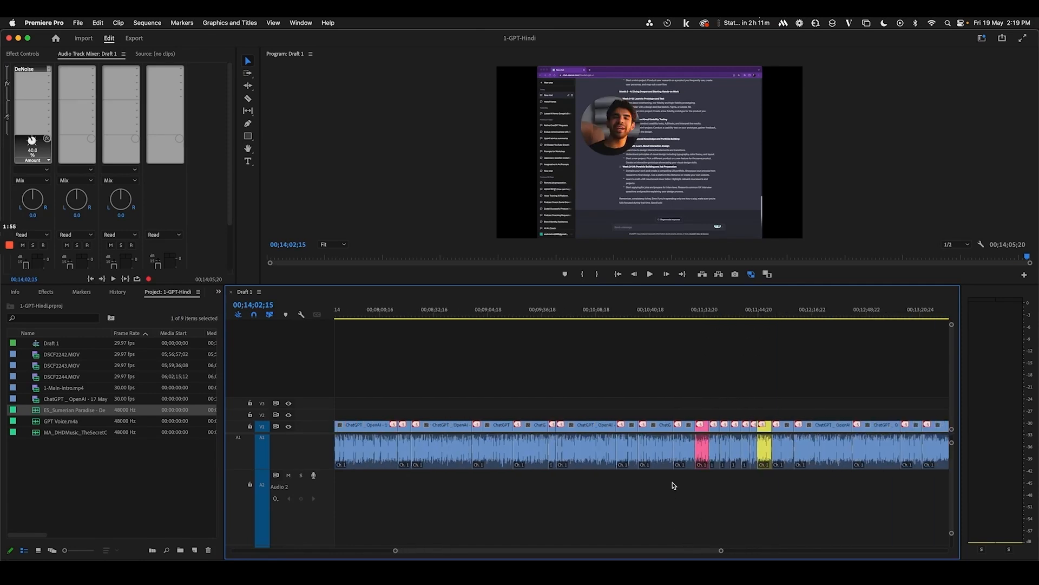
key("minus")
scroll(665, 487, "left", 1)
key("minus")
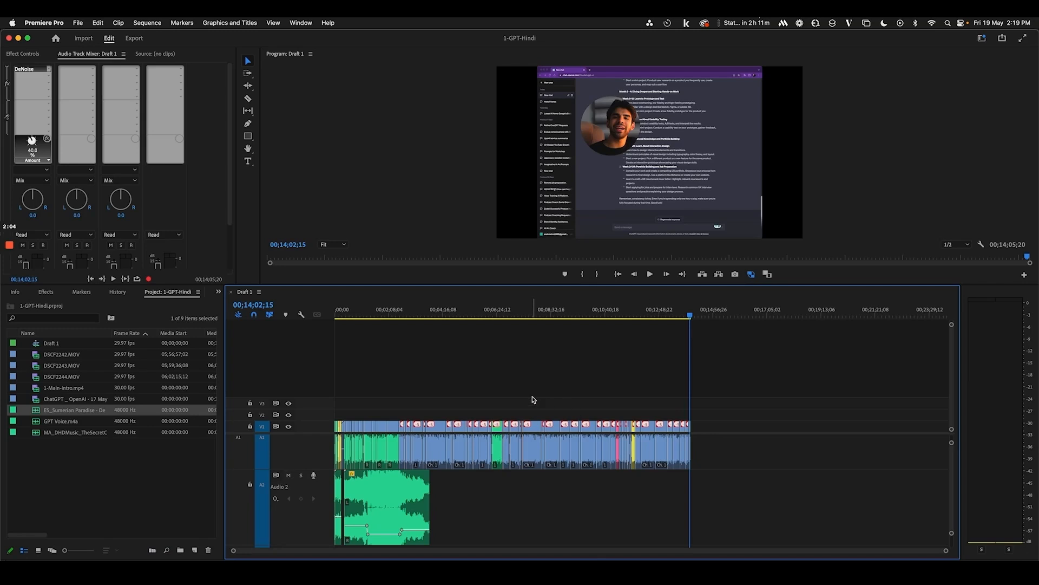
left_click_drag(341, 312, 303, 314)
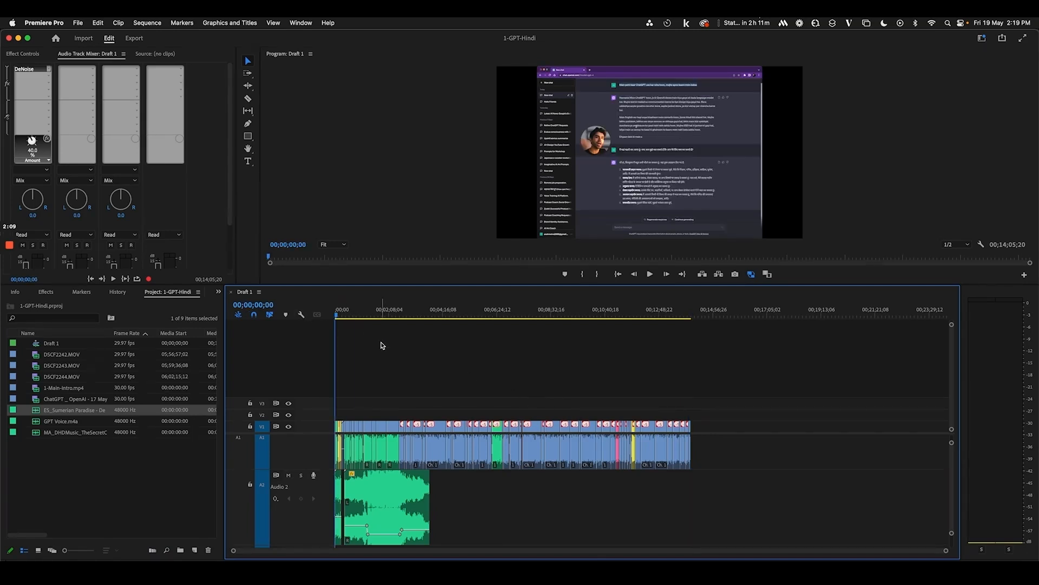
left_click_drag(358, 317, 368, 314)
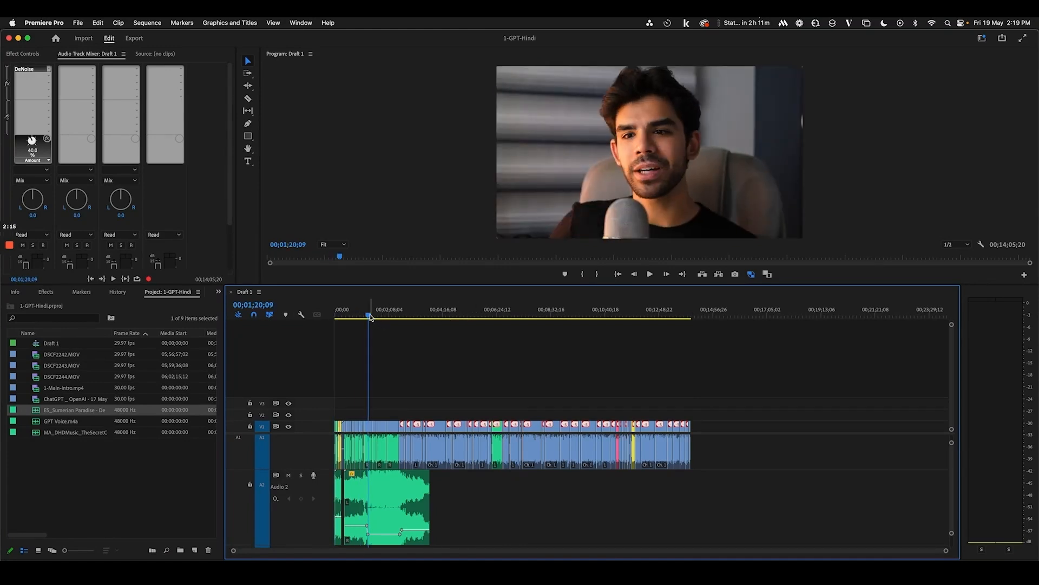
key("=")
key("=")
key("=")
left_click(549, 312)
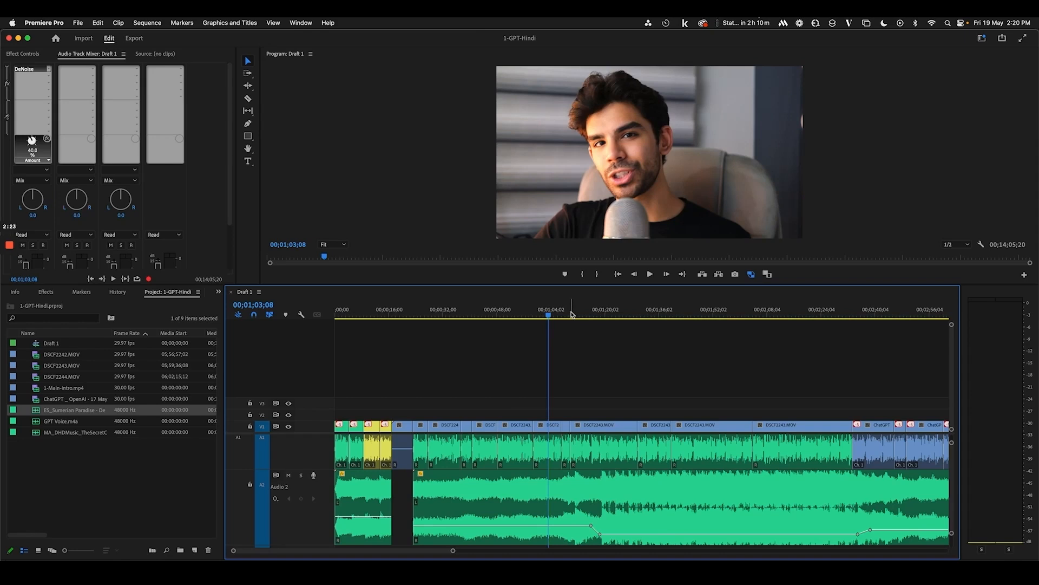
left_click_drag(555, 316, 721, 319)
left_click(616, 315)
left_click_drag(555, 316, 576, 366)
scroll(649, 350, "right", 5)
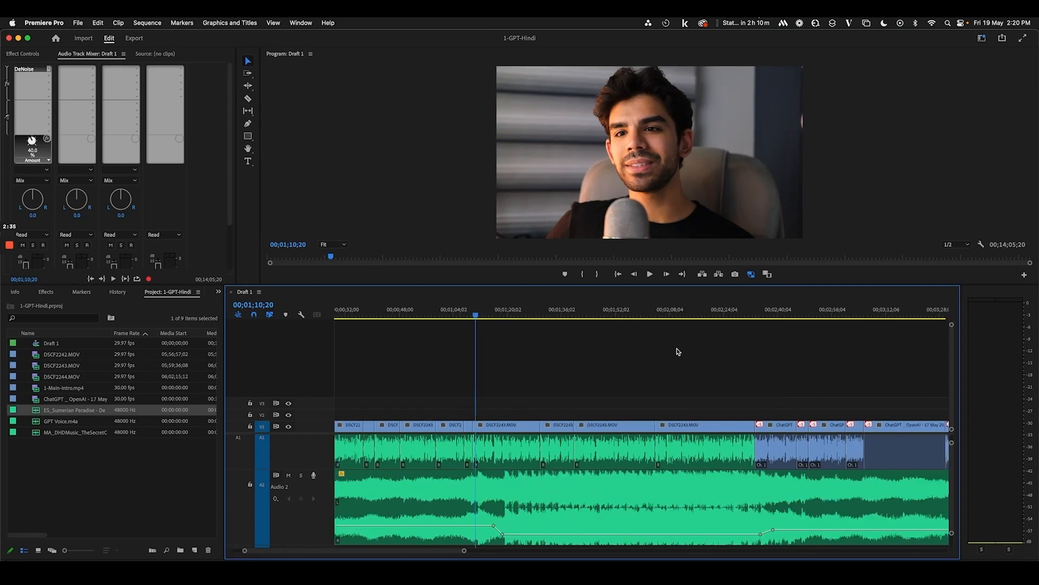
left_click_drag(466, 318, 691, 346)
key("space")
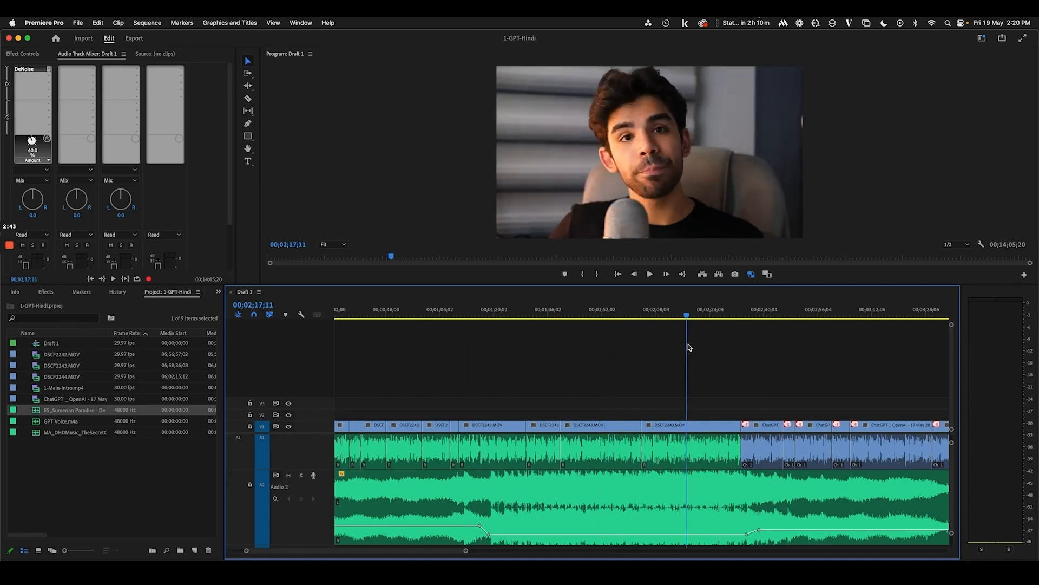
scroll(652, 341, "right", 5)
left_click(582, 309)
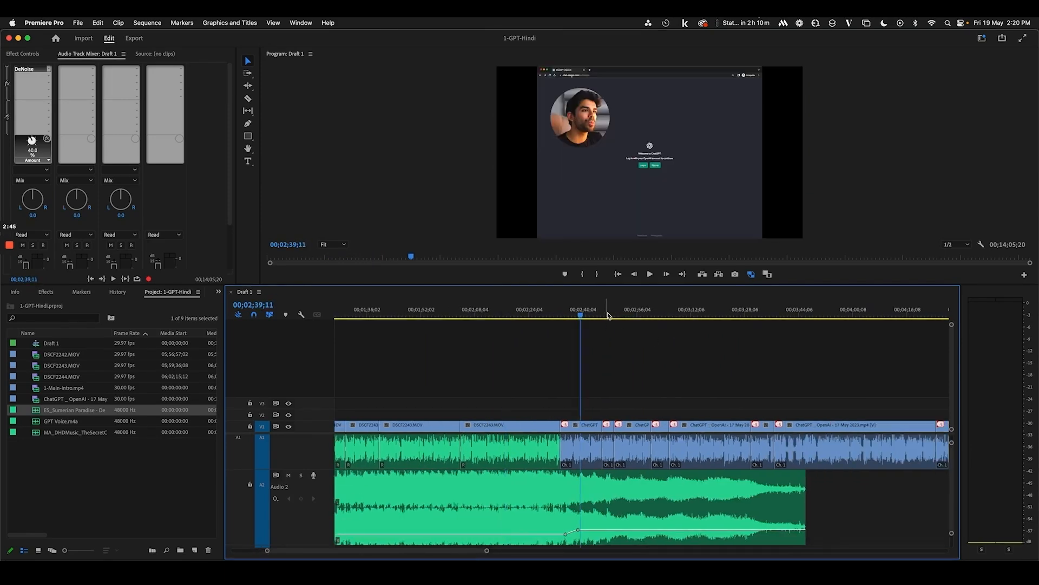
left_click_drag(693, 315, 888, 352)
scroll(807, 373, "right", 3)
scroll(807, 376, "right", 10)
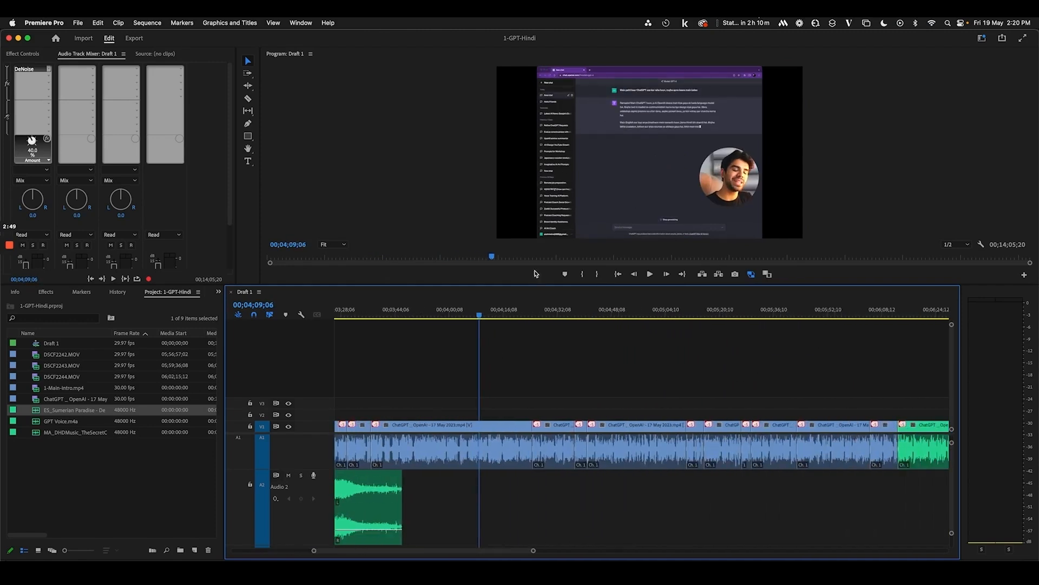
scroll(495, 343, "left", 10)
key("minus")
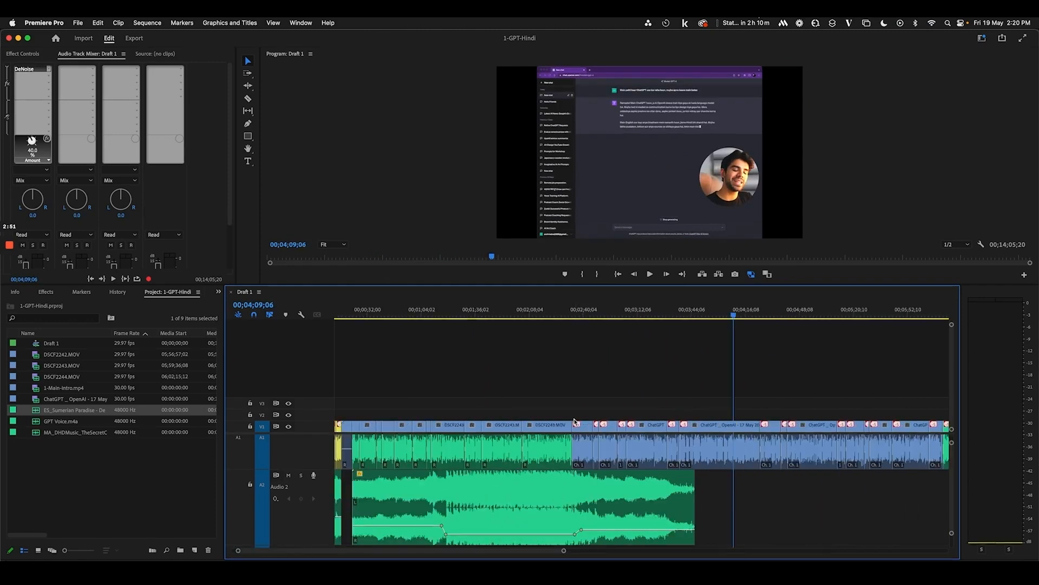
key("minus")
key("minus")
left_click_drag(359, 314, 373, 314)
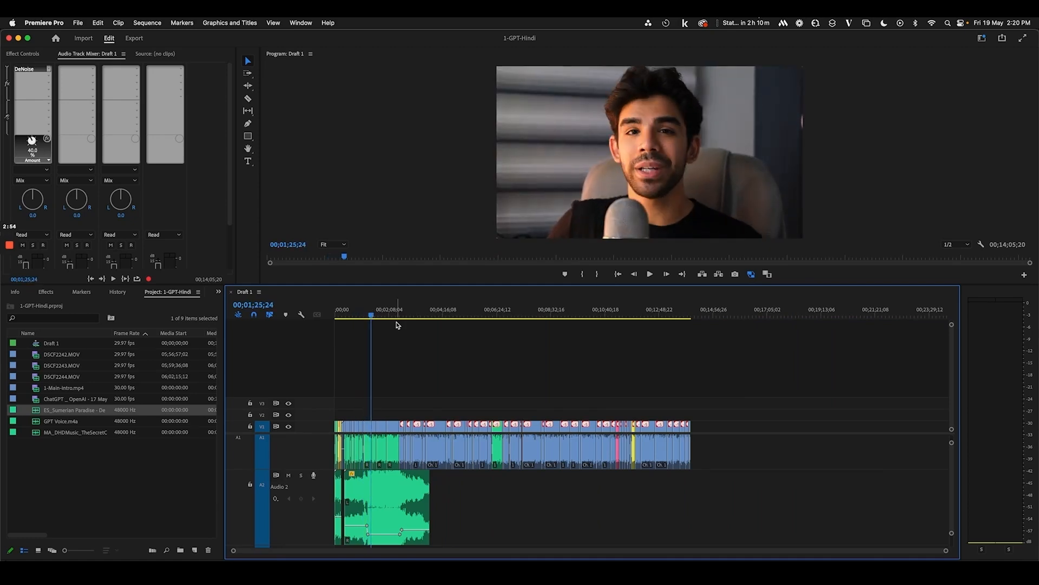
Zoom the timeline in and out, scrub to the ChatGPT recording, then return to 00;01;08;06
key("equal")
key("equal")
key("equal")
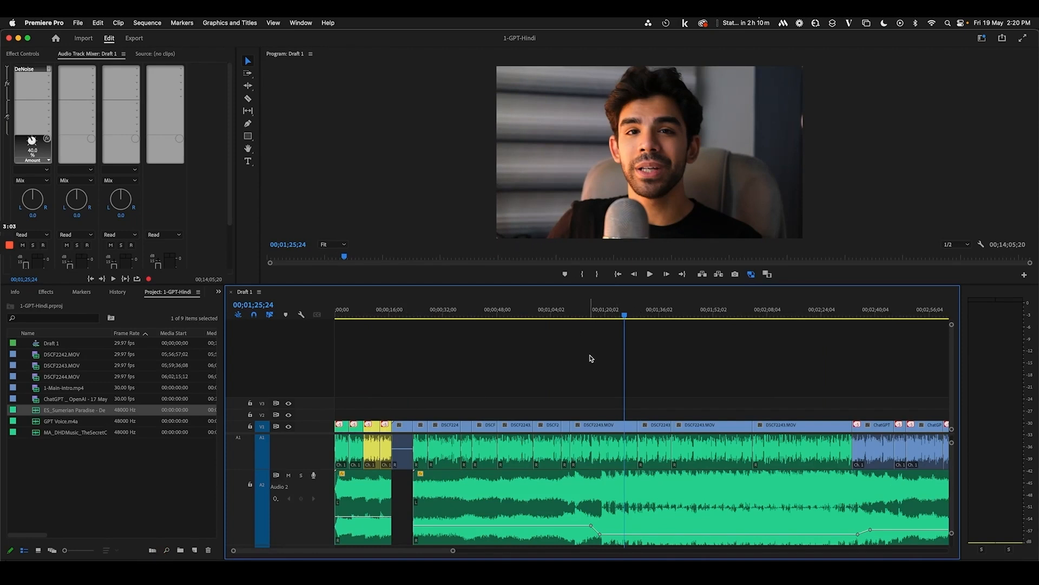
key("minus")
key("minus")
key("minus")
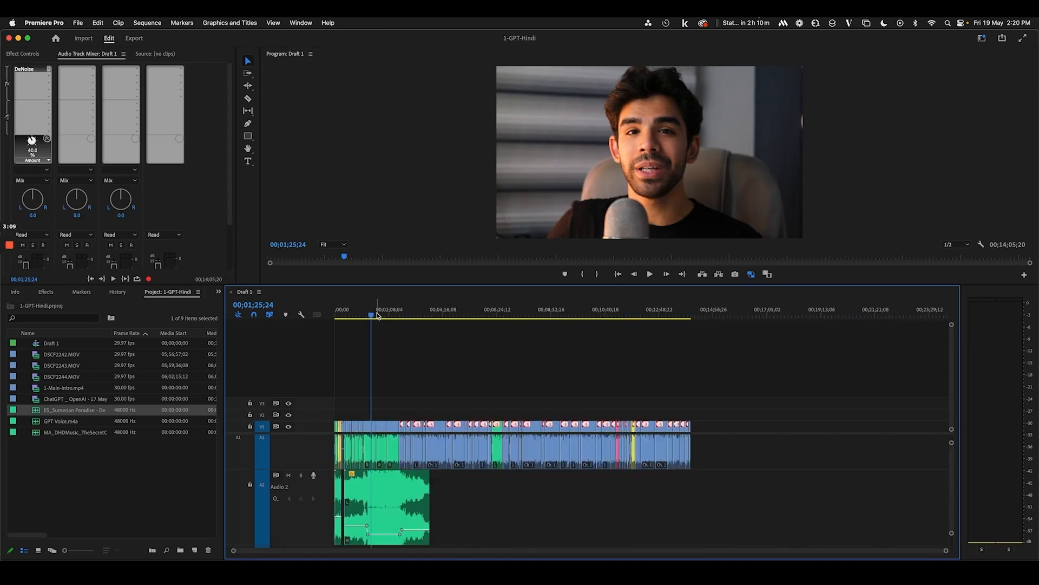
left_click_drag(378, 316, 611, 325)
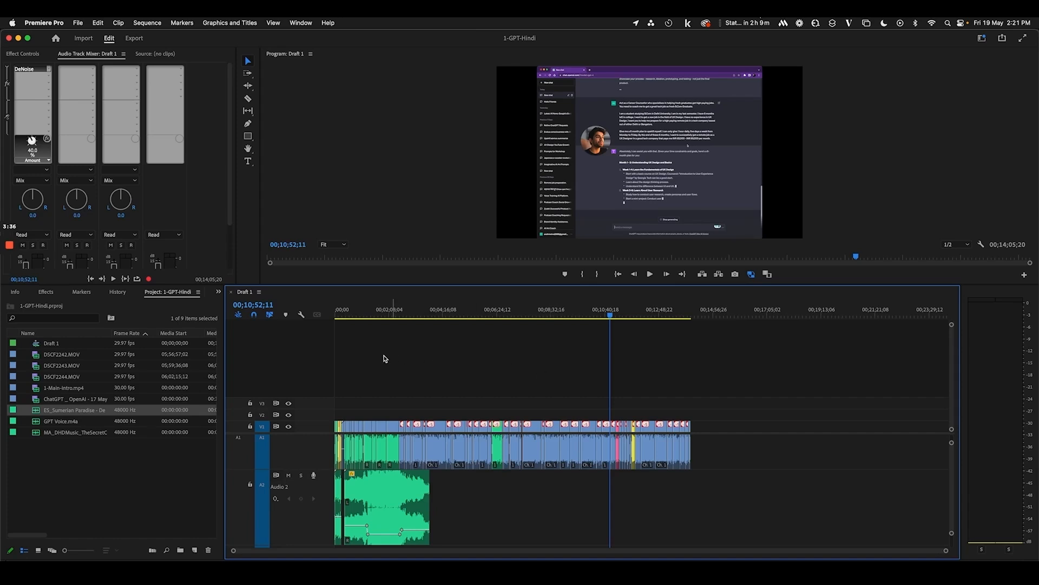
left_click(366, 317)
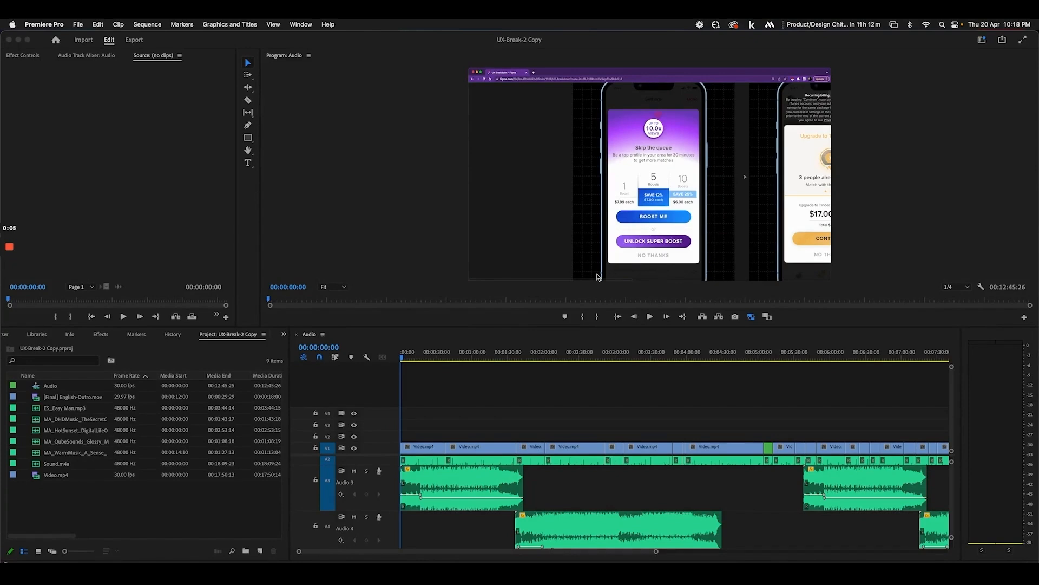
Switch to Chrome's Figma file, then to the YouTube tab
left_click(84, 572)
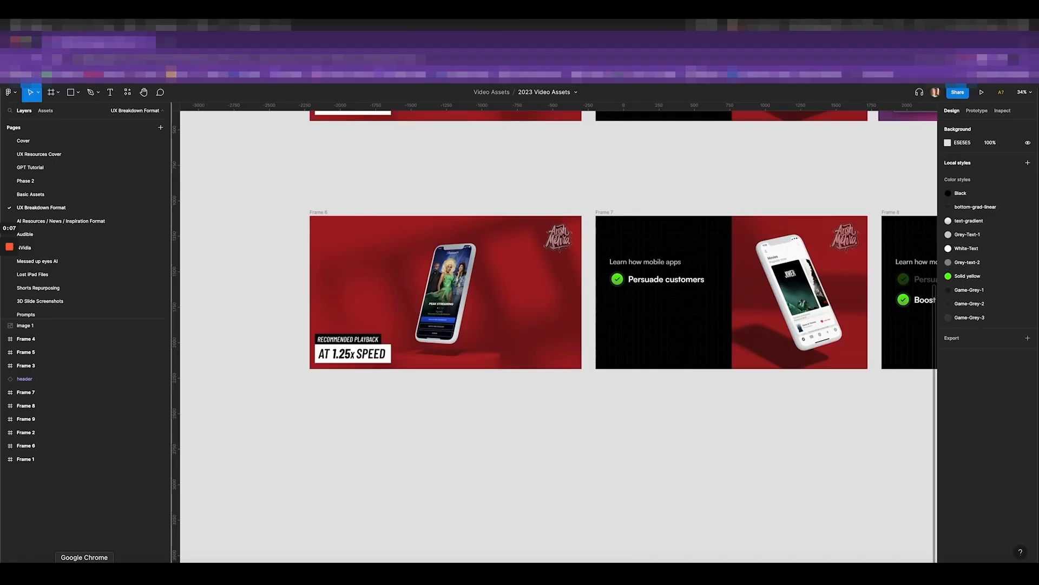
left_click(163, 43)
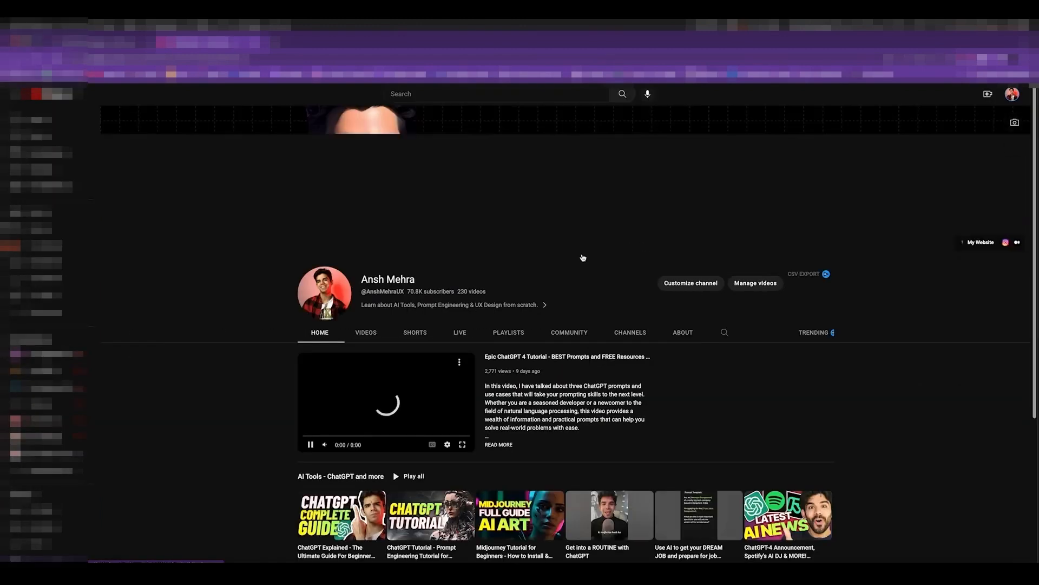
Open the OTT Platforms breakdown from the channel's Videos, restart it, and pause at 0:37
left_click(366, 332)
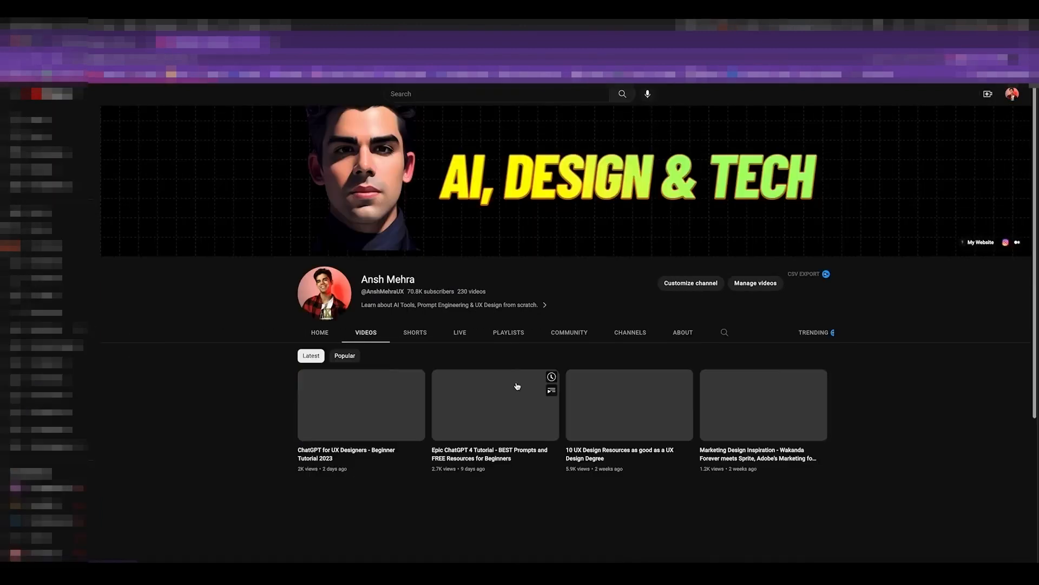
scroll(718, 416, "down", 3)
left_click(633, 365)
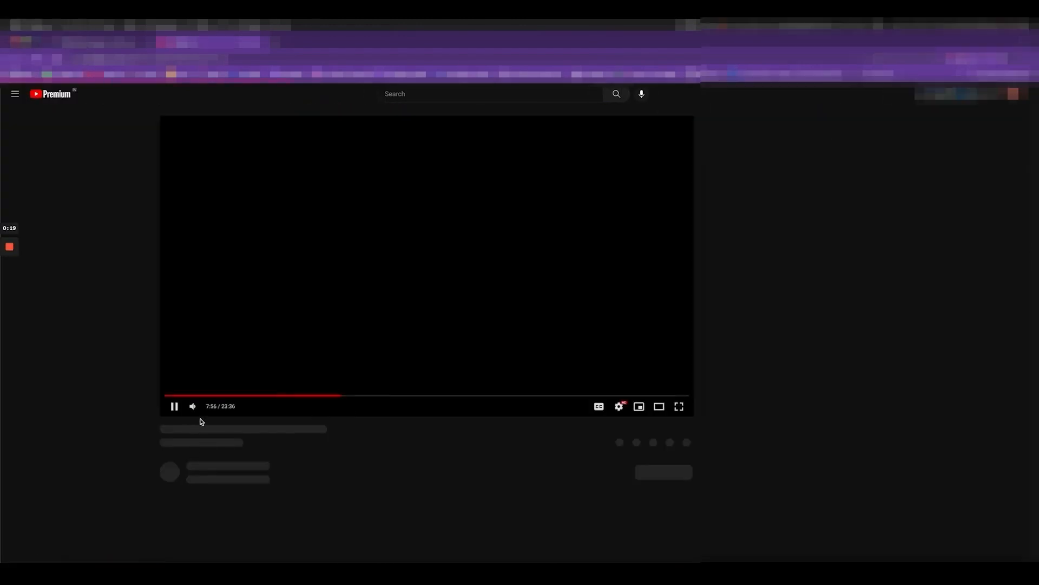
left_click(167, 397)
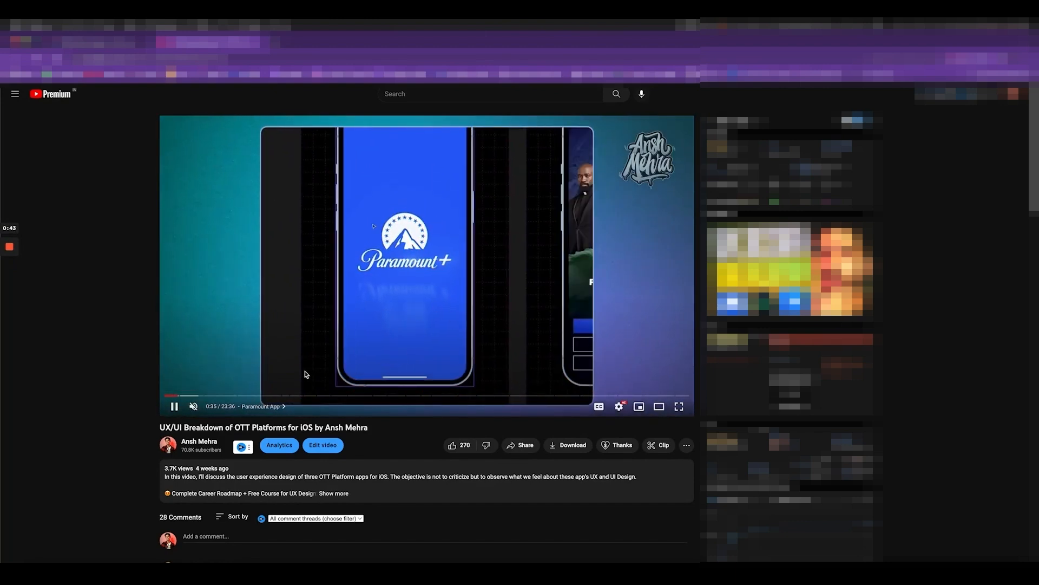
left_click(174, 406)
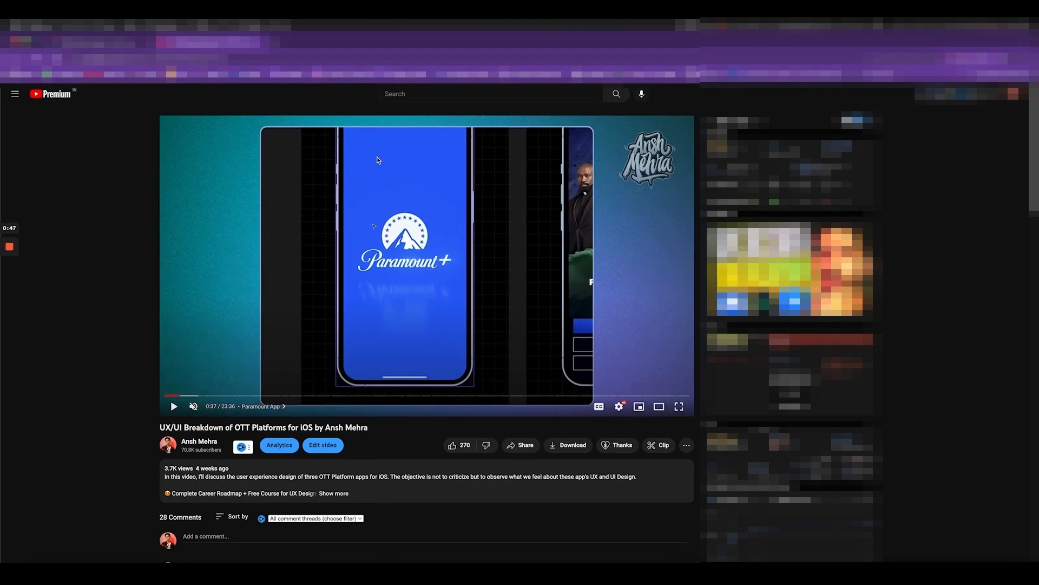
Zoom in on the red Frame 6 card with the AT 1.25x SPEED label and select it
left_click(79, 44)
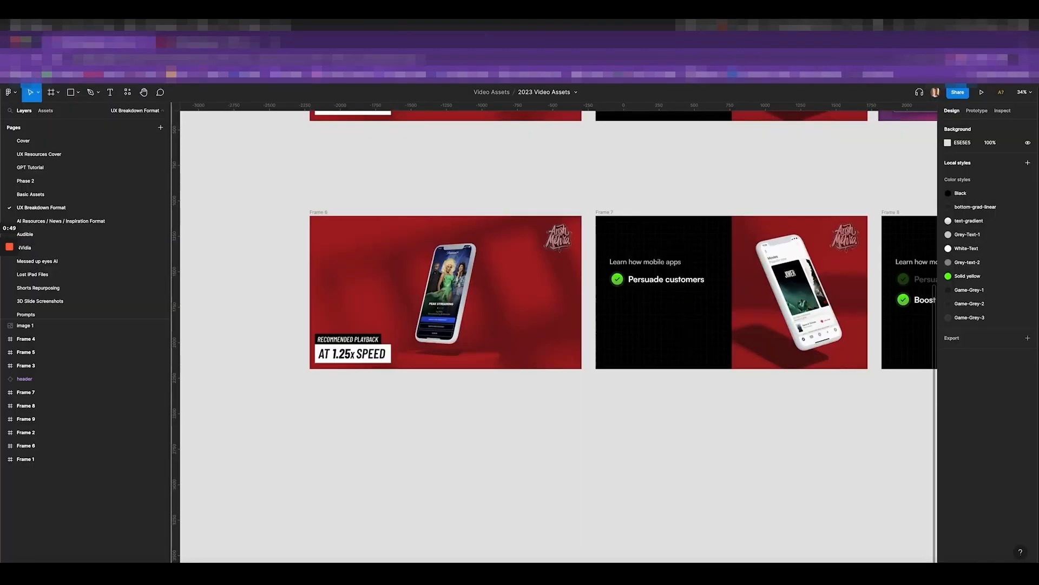
scroll(427, 252, "up", 1)
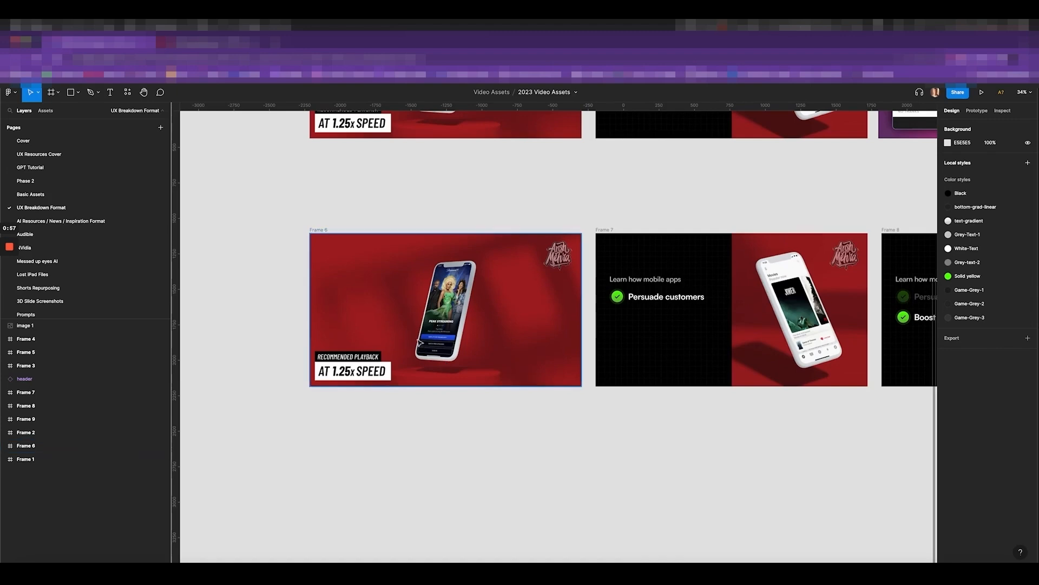
scroll(363, 324, "up", 5)
left_click(440, 216)
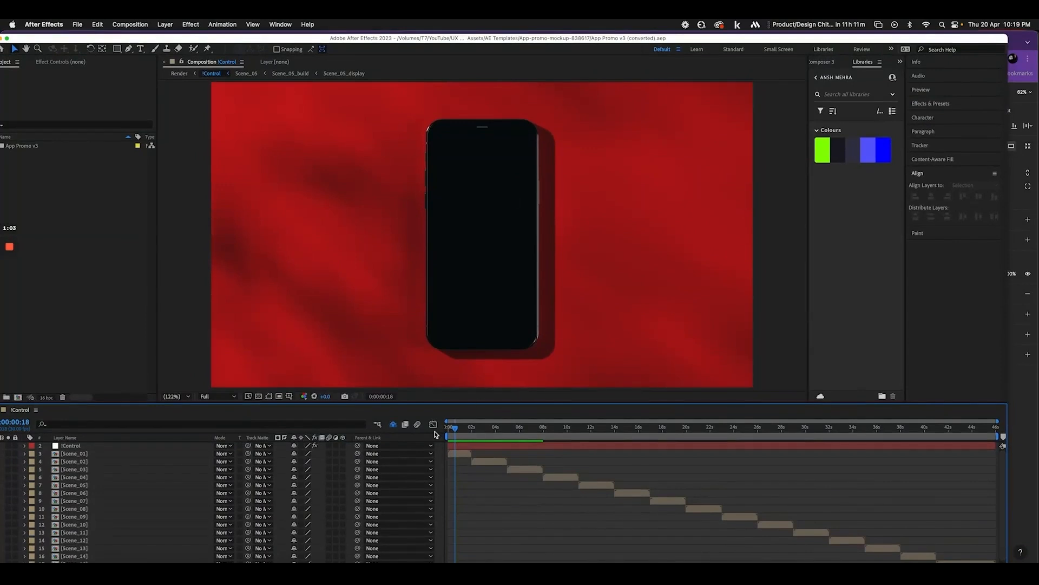
Scrub the !Control promo preview forward and open the Scene_01 precomposition
mouse_move(466, 428)
left_mouse_down()
mouse_move(569, 430)
mouse_move(478, 432)
left_mouse_up()
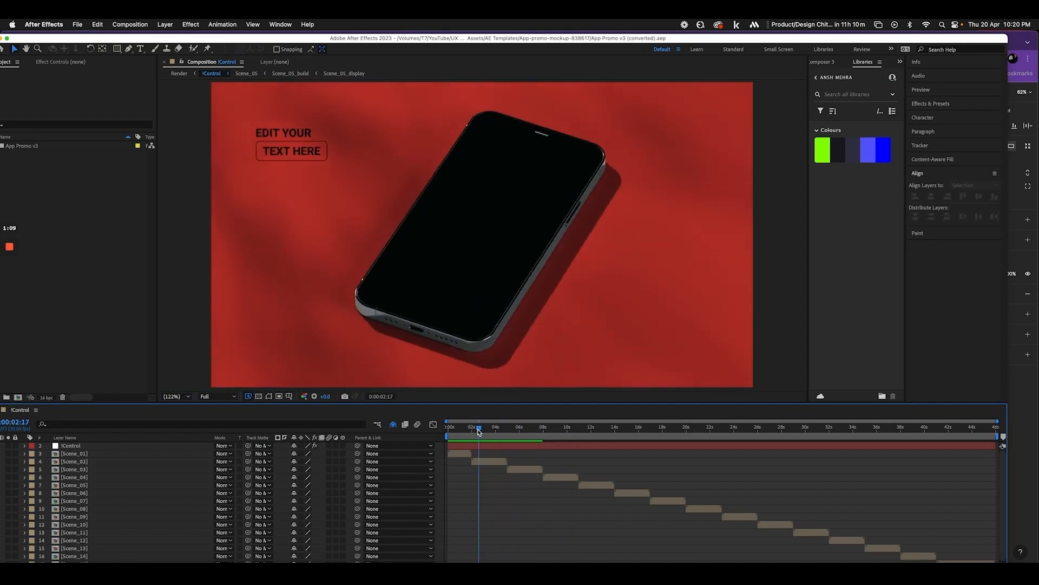
double_click(457, 455)
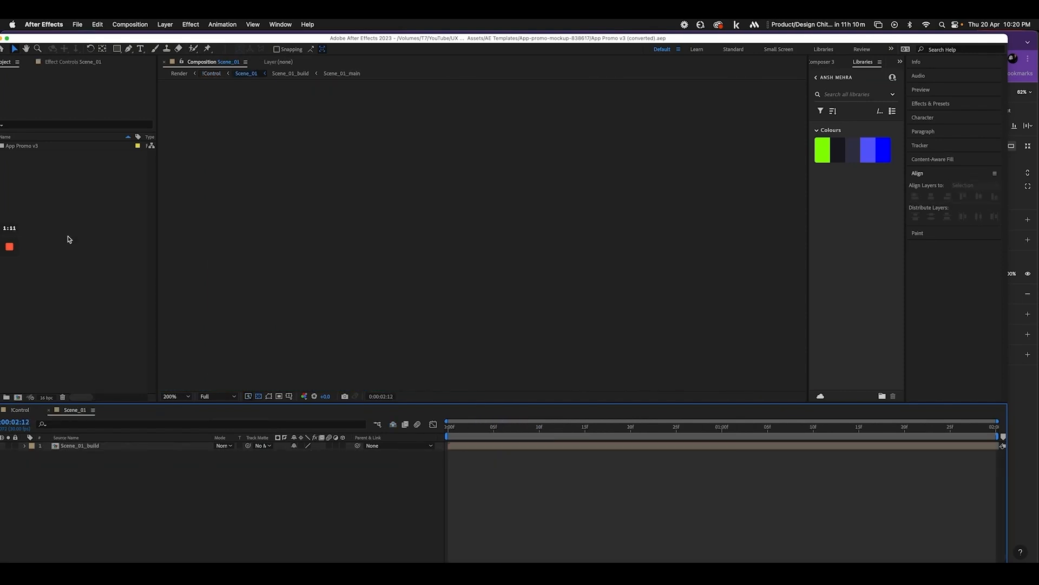
left_click_drag(112, 38, 126, 39)
Open the Screen_01 composition from 01 Edit > Screens, then return to Figma
left_click(13, 147)
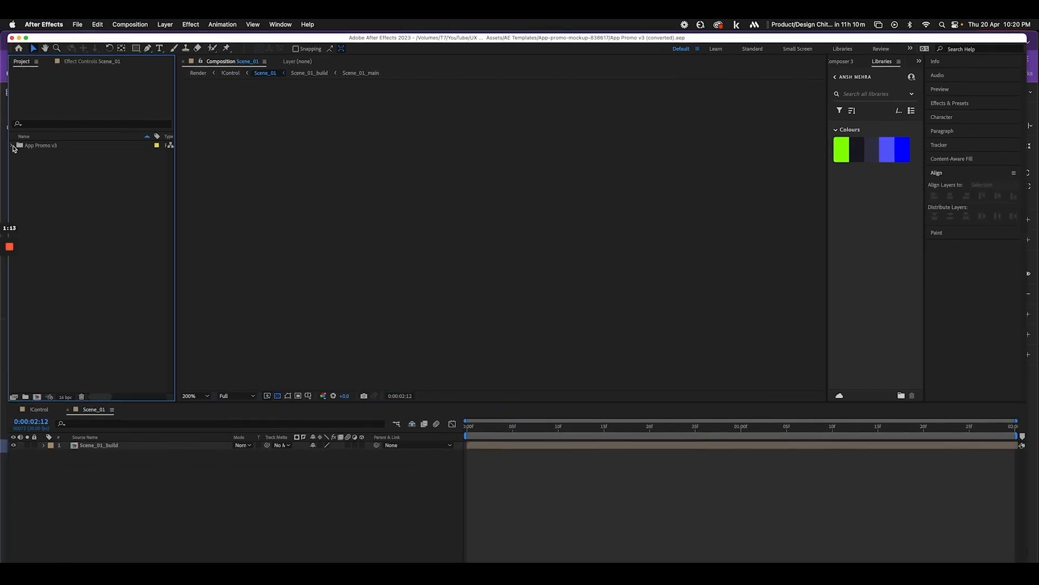
left_click(21, 155)
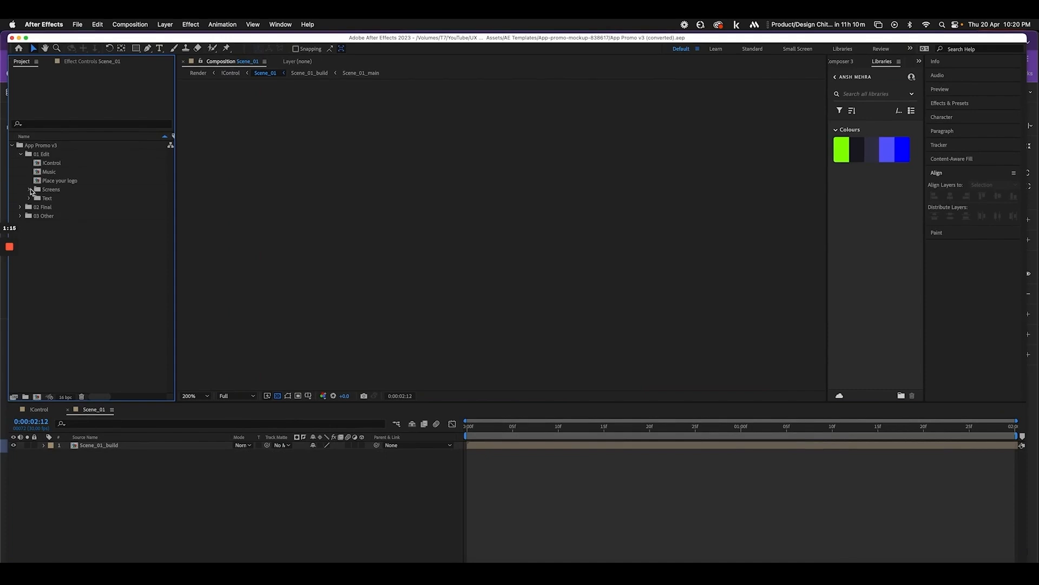
left_click(30, 190)
double_click(48, 199)
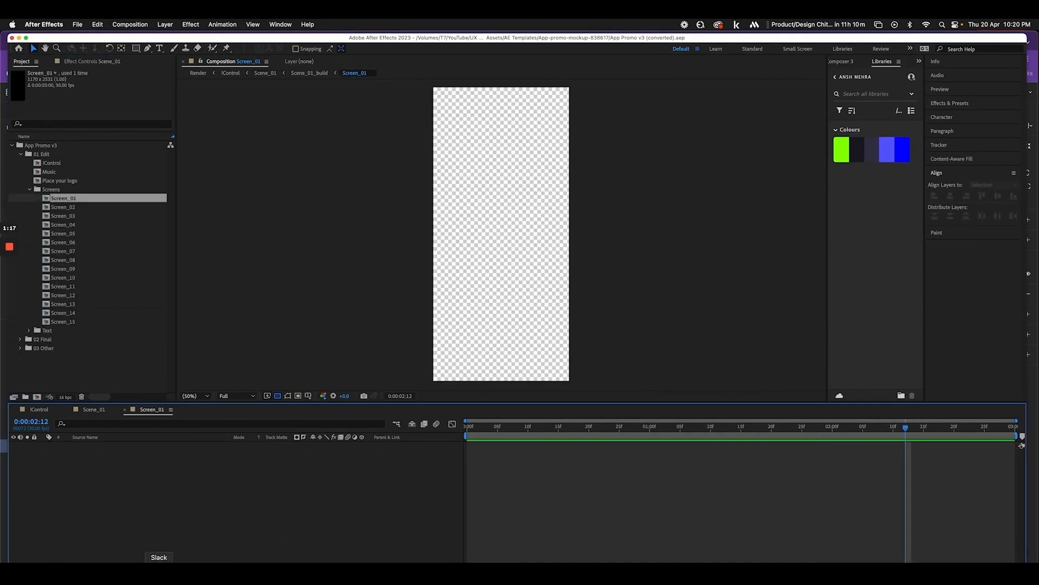
left_click(84, 574)
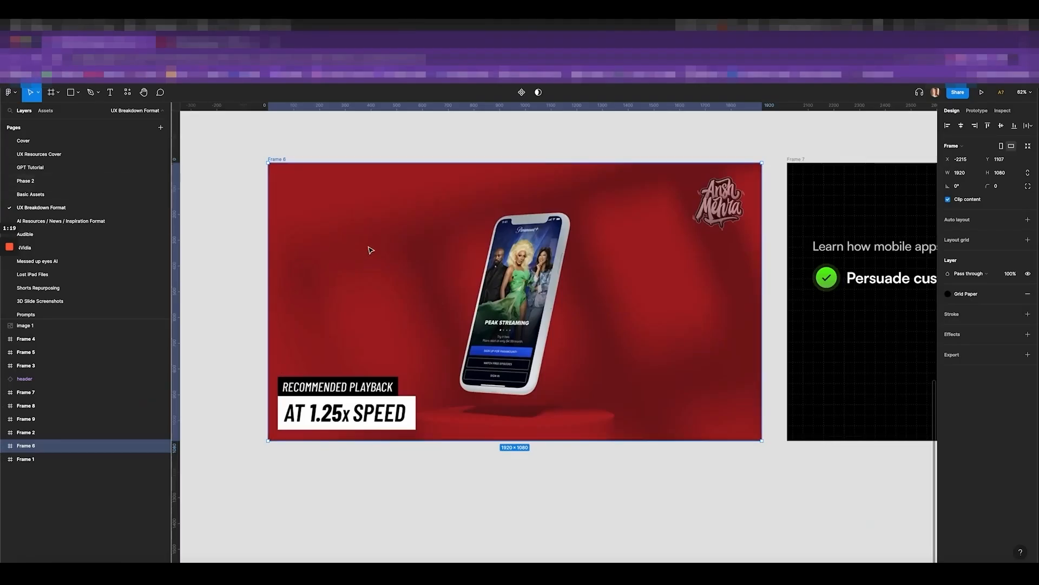
Open the 'UX File for Screens' header's link in a new tab
scroll(371, 250, "down", 5)
scroll(371, 249, "up", 4)
scroll(359, 234, "up", 6)
left_click(361, 223)
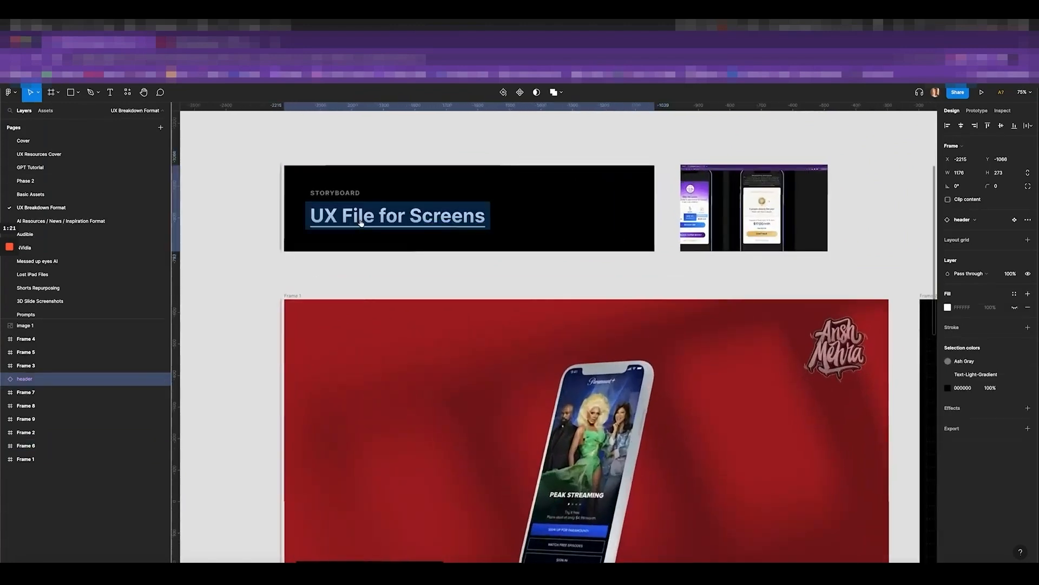
left_click(391, 219)
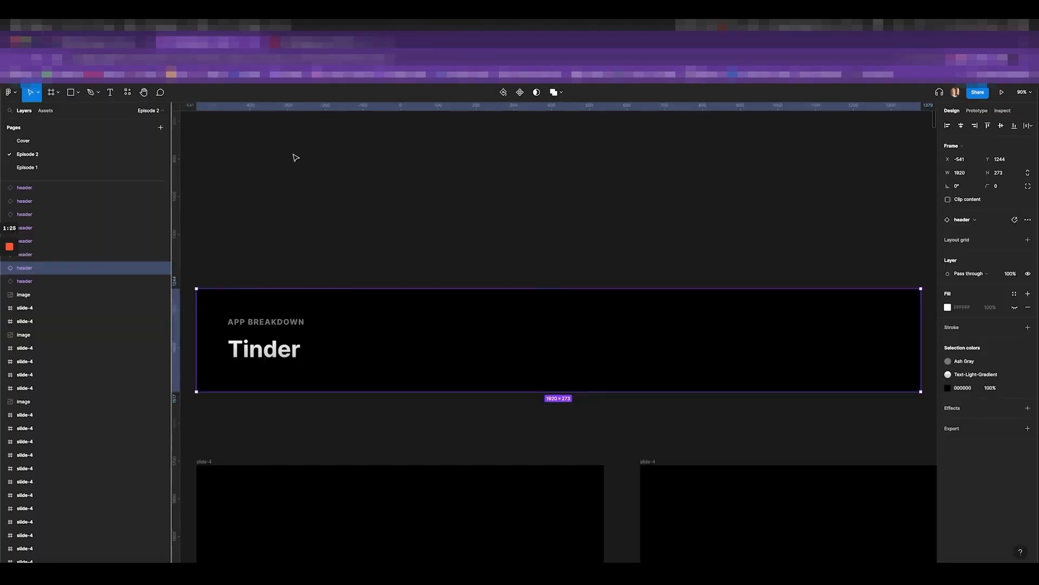
Place the dark phone screenshot beside the purple one
scroll(414, 239, "down", 5)
scroll(415, 260, "down", 3)
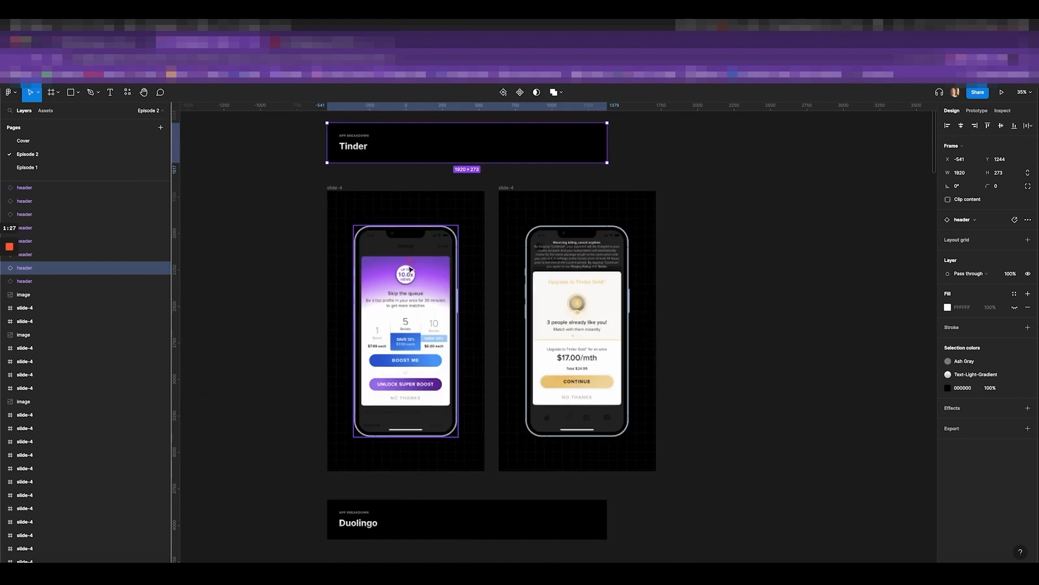
scroll(400, 293, "up", 2)
scroll(399, 293, "up", 2)
scroll(379, 242, "down", 5)
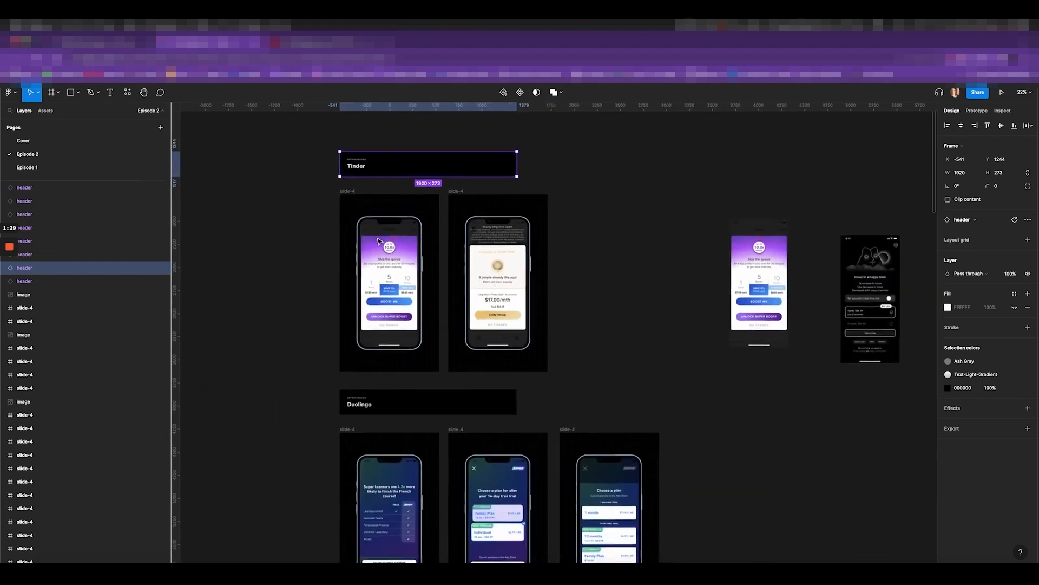
scroll(738, 255, "right", 2)
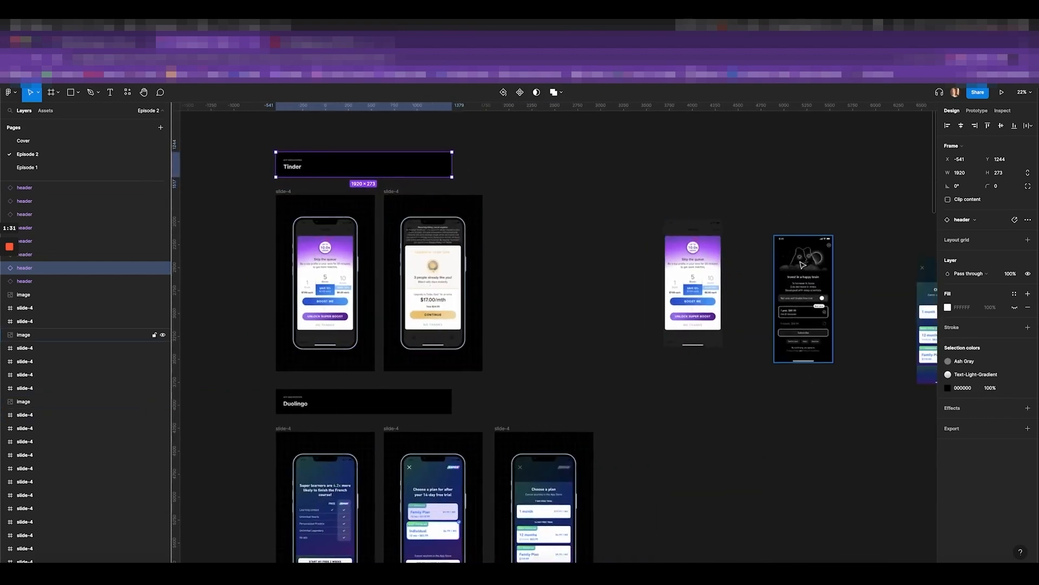
left_click_drag(804, 250, 735, 252)
scroll(760, 249, "down", 3)
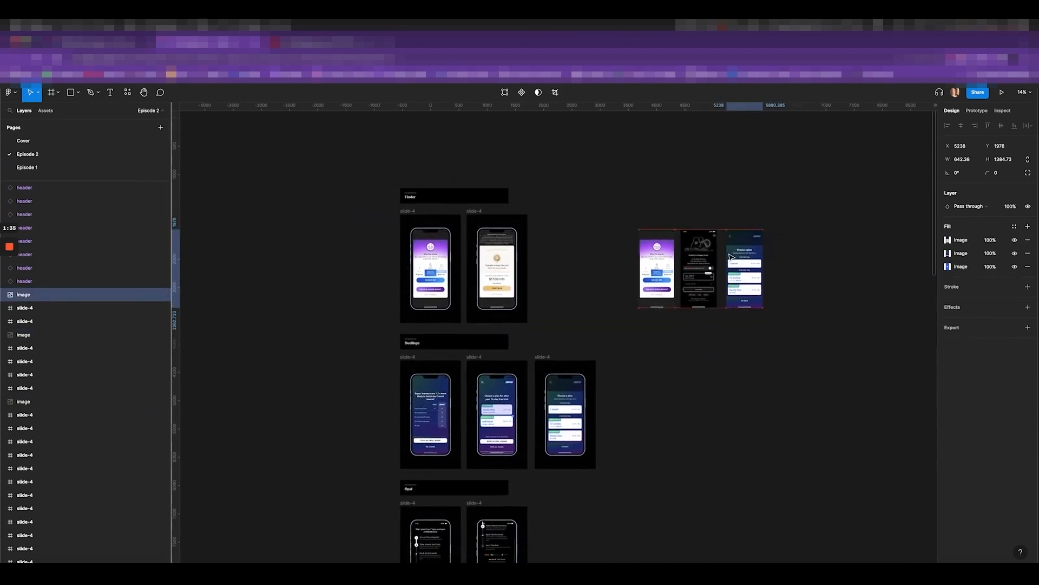
Copy the Duolingo, Opal and Waterllama screenshots beside the top row, dropping the middle Waterllama copy
double_click(425, 416)
scroll(446, 426, "down", 2)
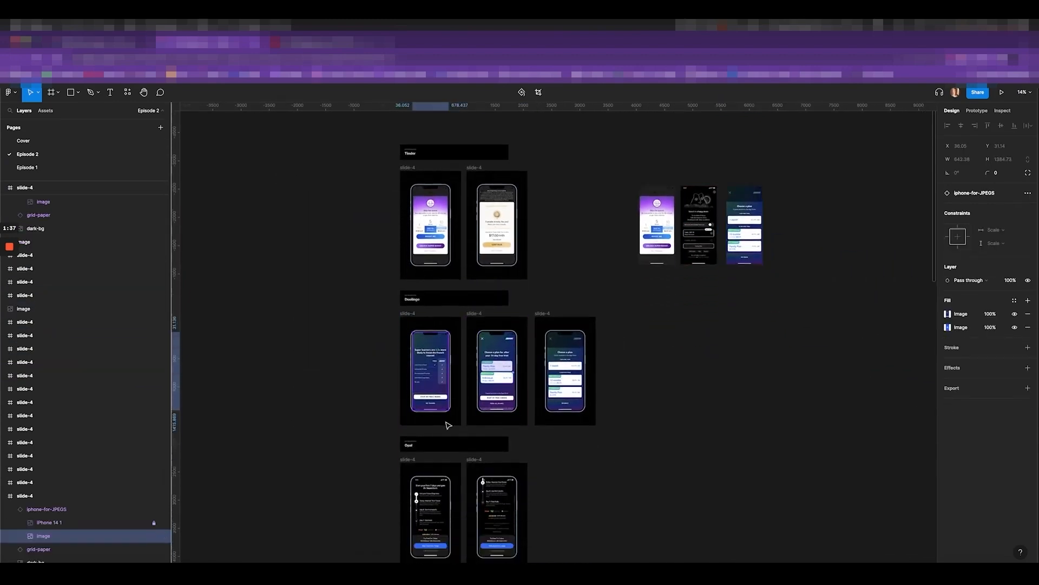
double_click(434, 469)
left_click_drag(434, 470, 786, 188)
scroll(779, 217, "down", 5)
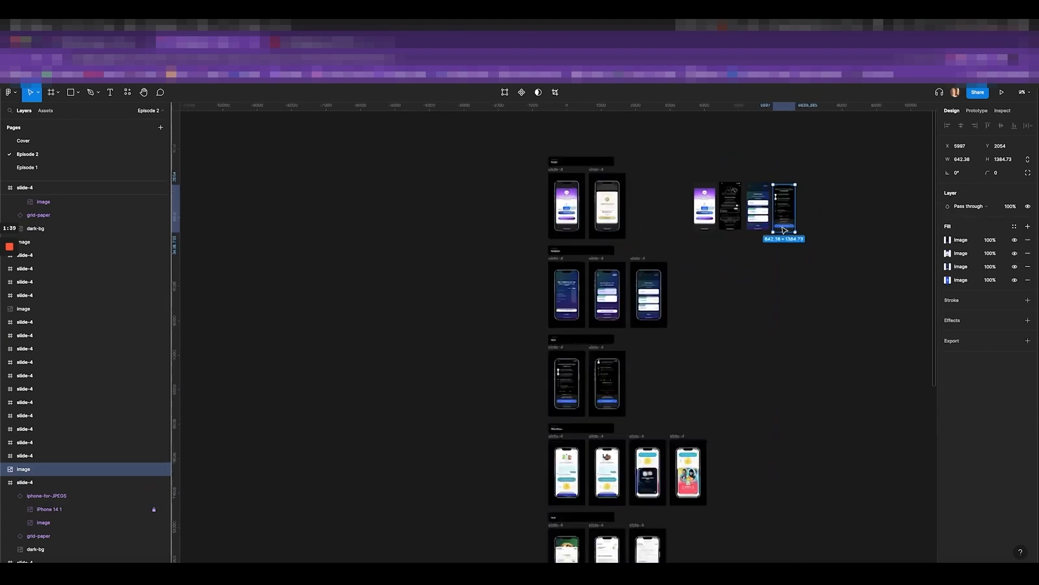
double_click(596, 384)
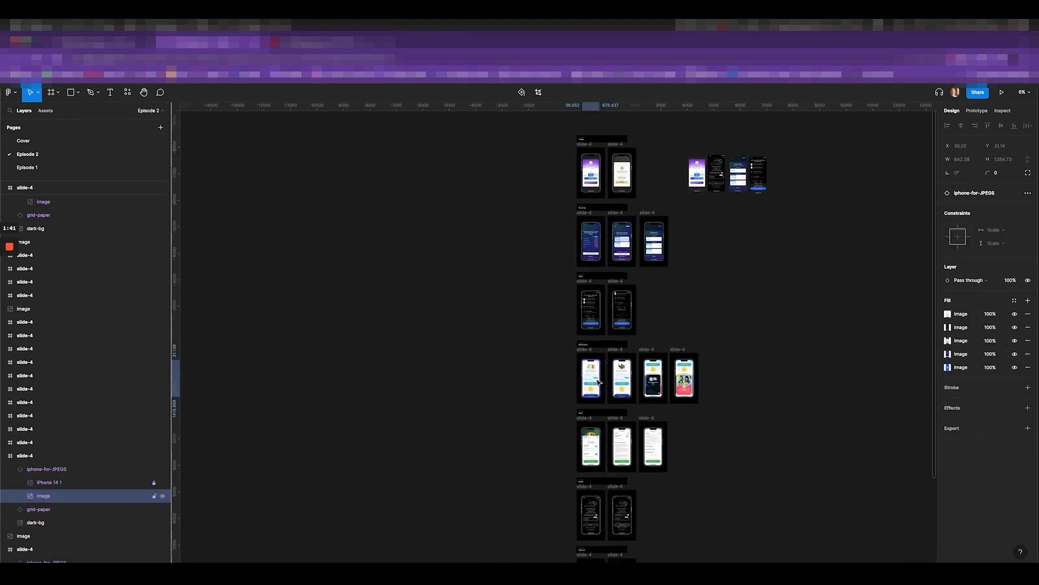
left_click(618, 382, "shift")
left_click(652, 379, "shift")
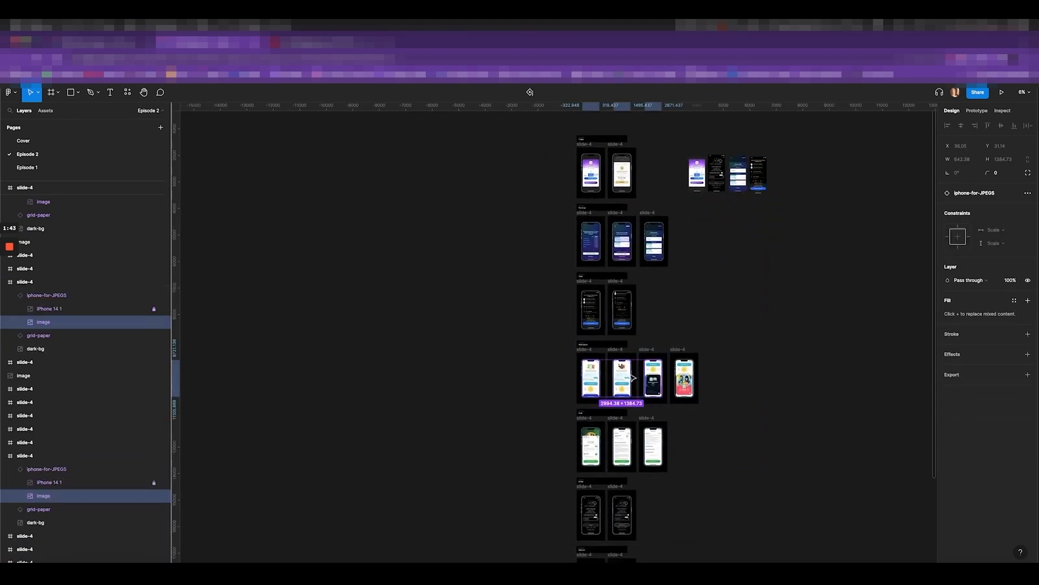
left_click_drag(626, 389, 824, 190)
left_click(823, 188)
key("Delete")
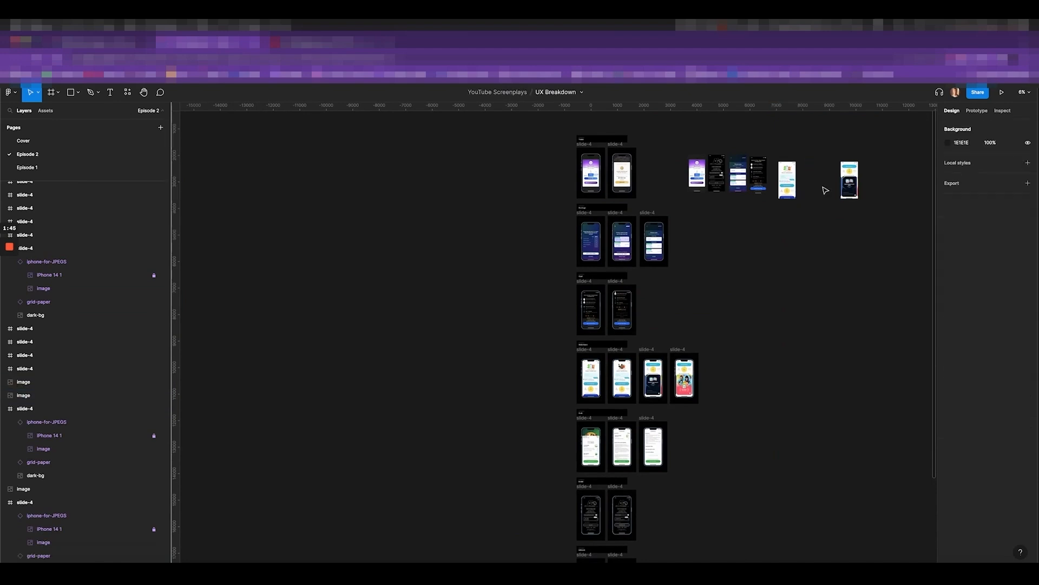
Copy the two fifth-row phone images and a bottom-row image beside the rows, deleting a misplaced copy
left_click(593, 445)
left_click(623, 445, "shift")
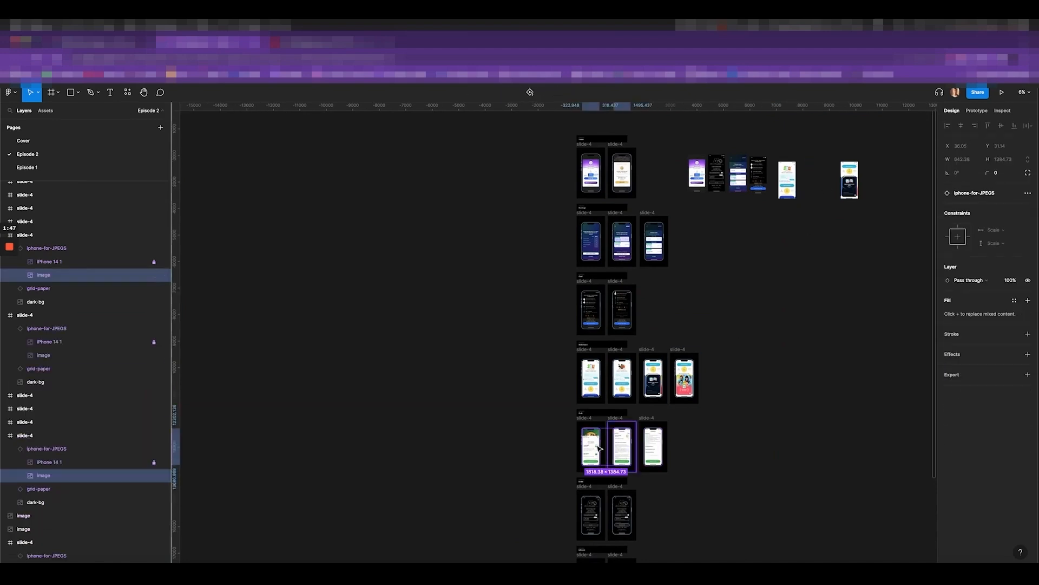
left_click_drag(622, 445, 823, 237)
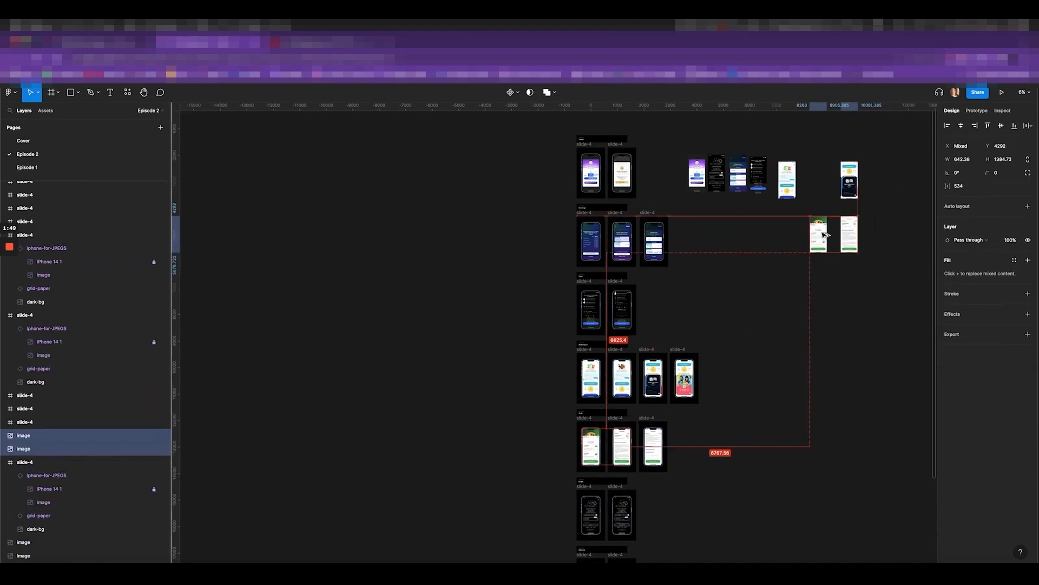
left_click(596, 516)
left_click_drag(597, 516, 755, 256)
scroll(753, 268, "down", 1)
scroll(754, 268, "right", 1)
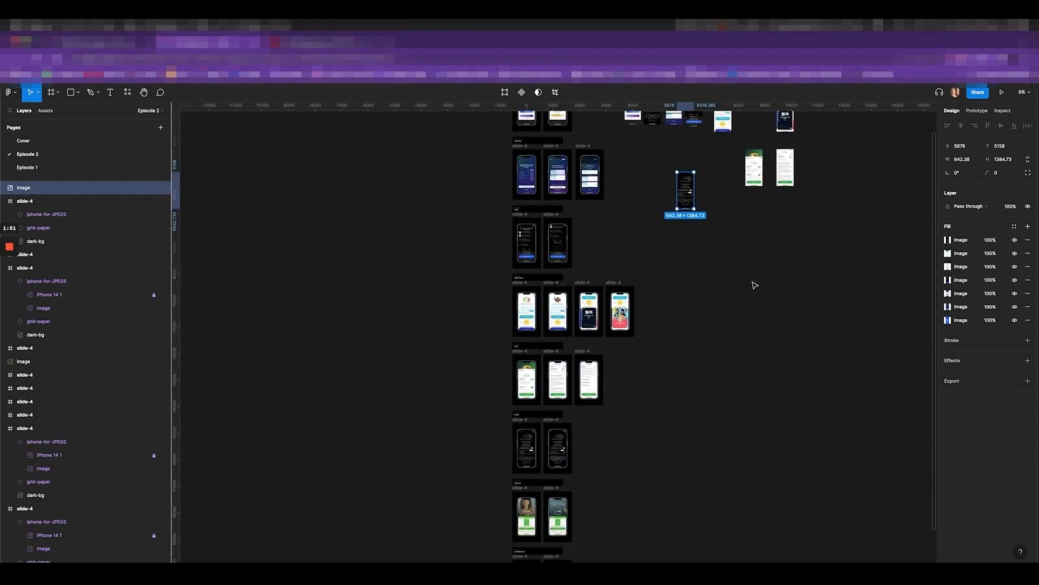
key("Delete")
Copy three more bottom-row phone images beside the third, fourth and lower rows
left_click(528, 517)
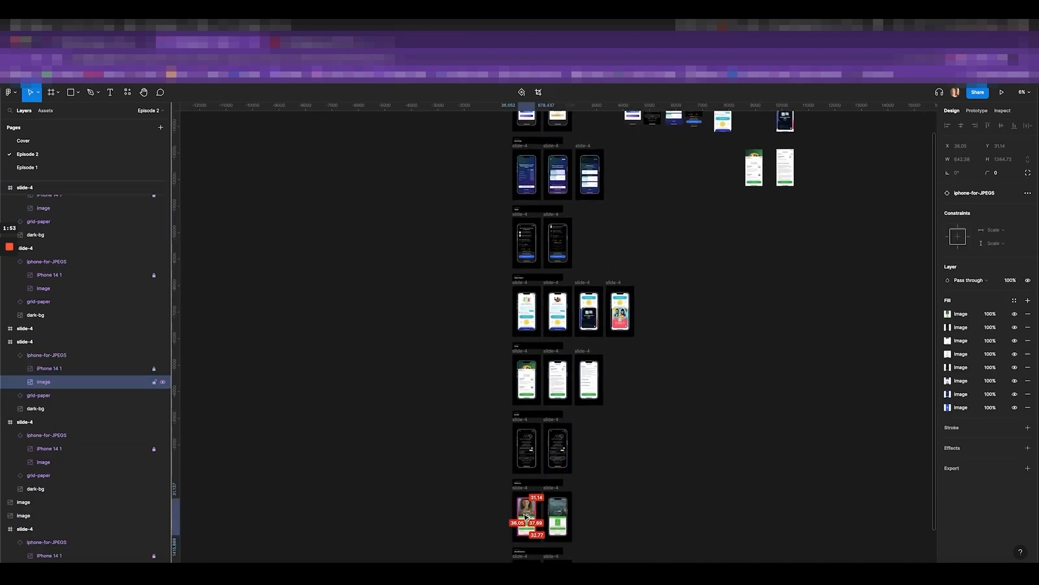
left_click_drag(528, 517, 702, 249)
scroll(620, 487, "down", 2)
left_click(533, 534)
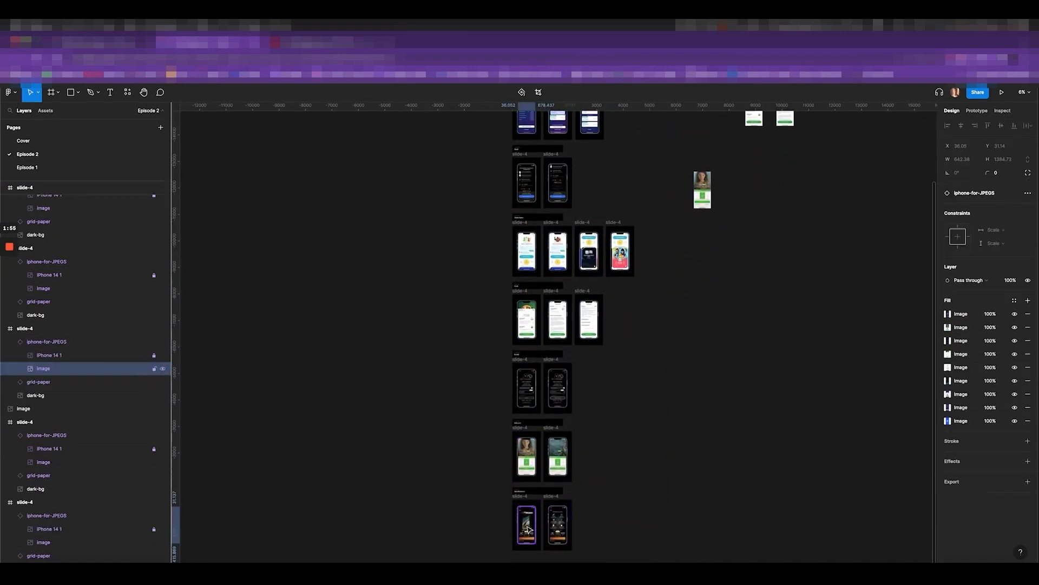
left_click_drag(533, 533, 701, 333)
left_click_drag(557, 528, 732, 375)
scroll(733, 376, "down", 3)
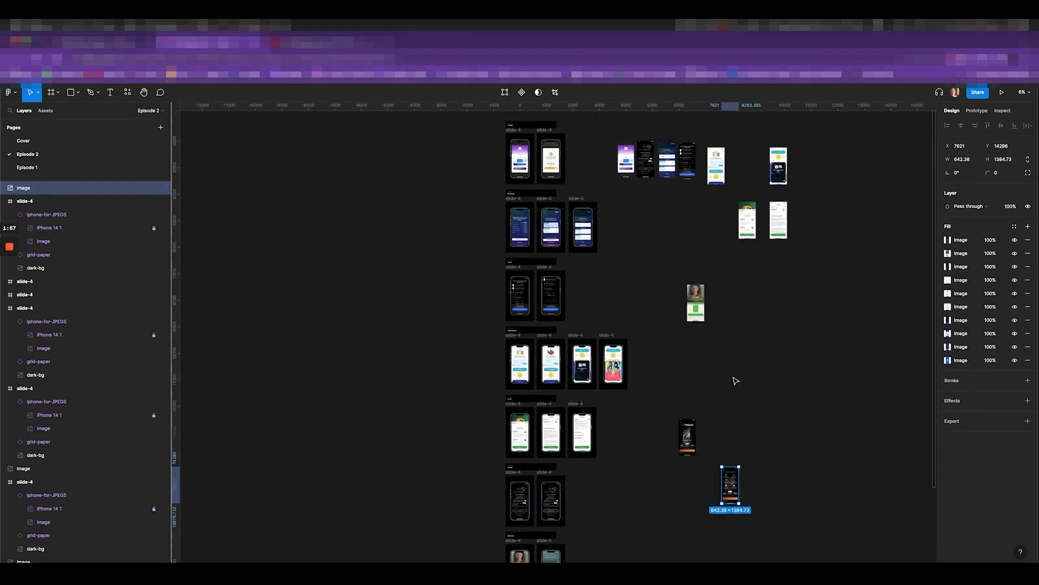
Select all the copied images and align them to common horizontal and vertical centres
left_click_drag(652, 199, 788, 354)
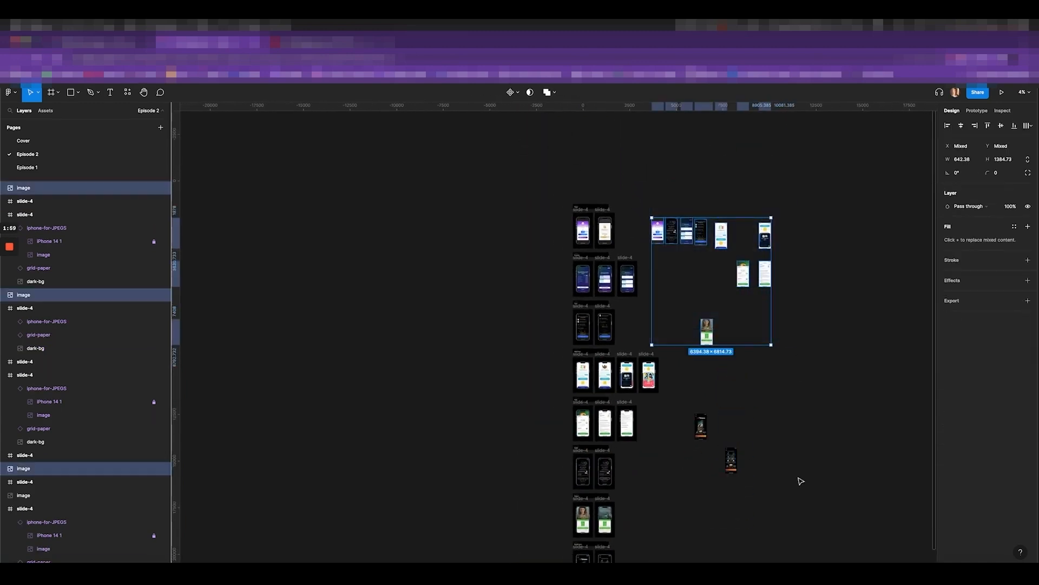
left_click_drag(792, 487, 686, 402)
left_click(964, 126)
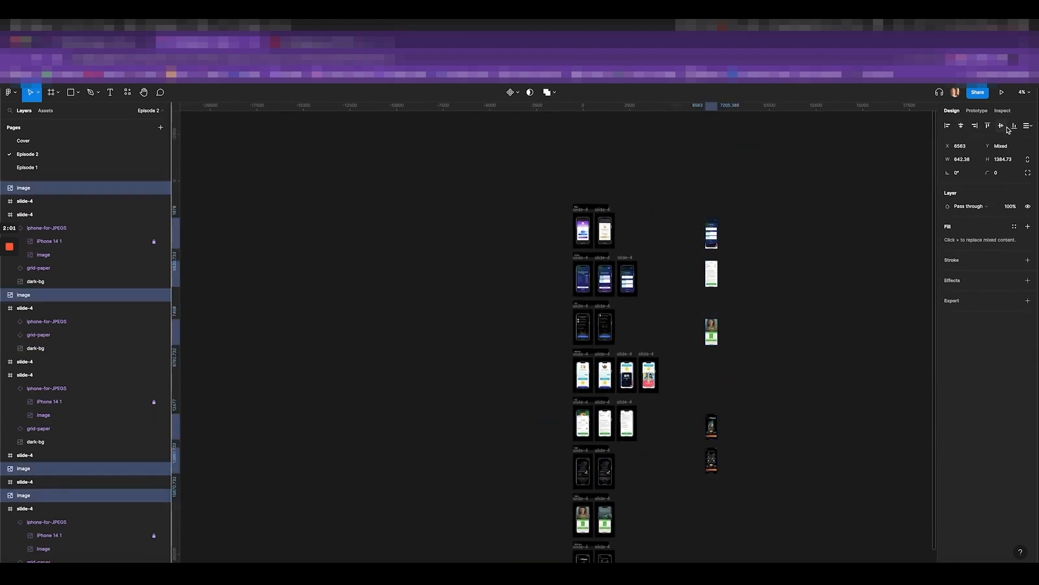
left_click(1002, 126)
Wrap the copies in auto-layout Frame 3, then move the images out and delete Frame 3
key("shift+a")
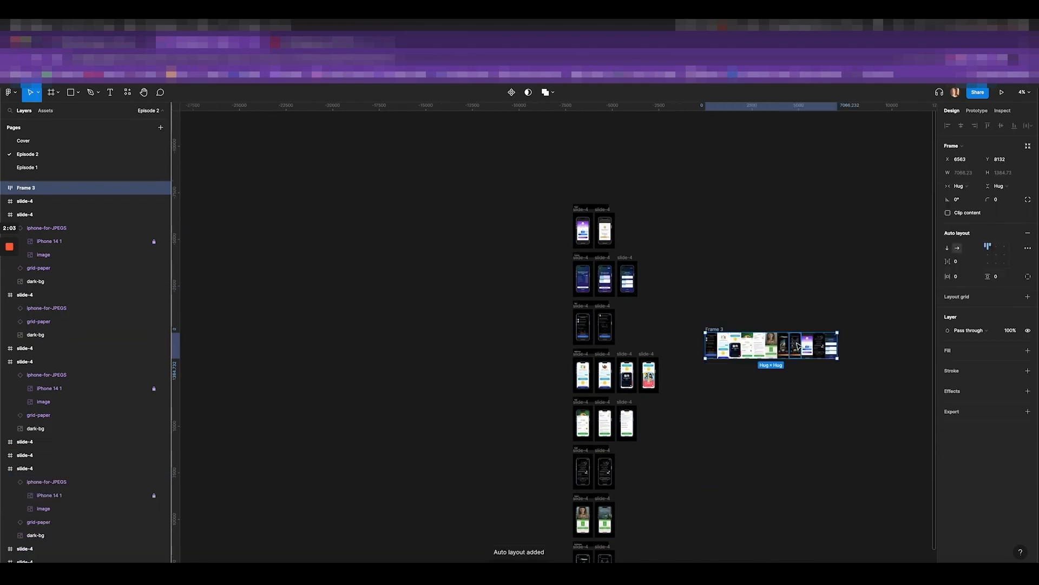
key("Return")
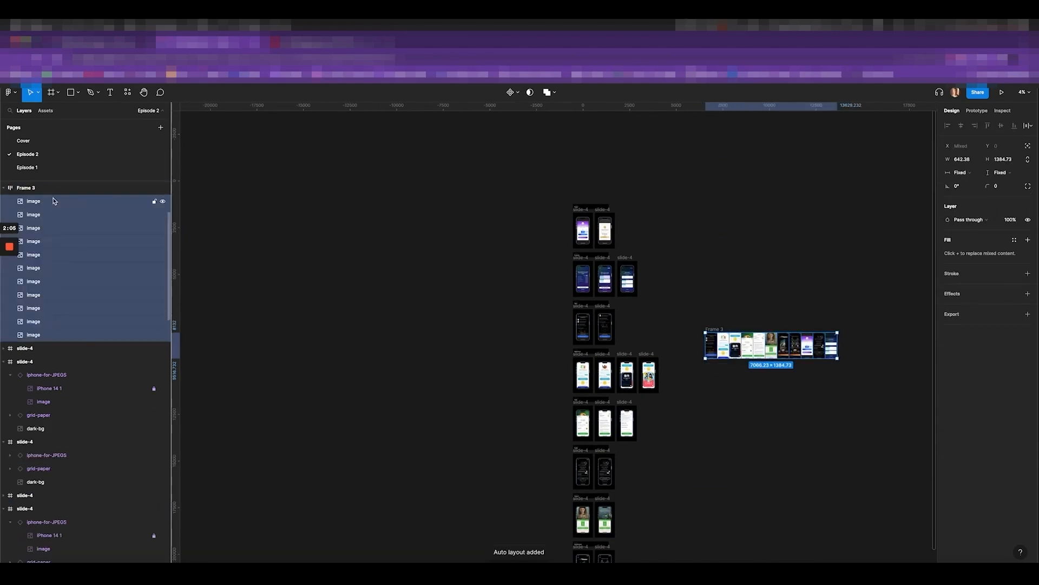
left_click_drag(53, 201, 44, 188)
left_click(42, 336)
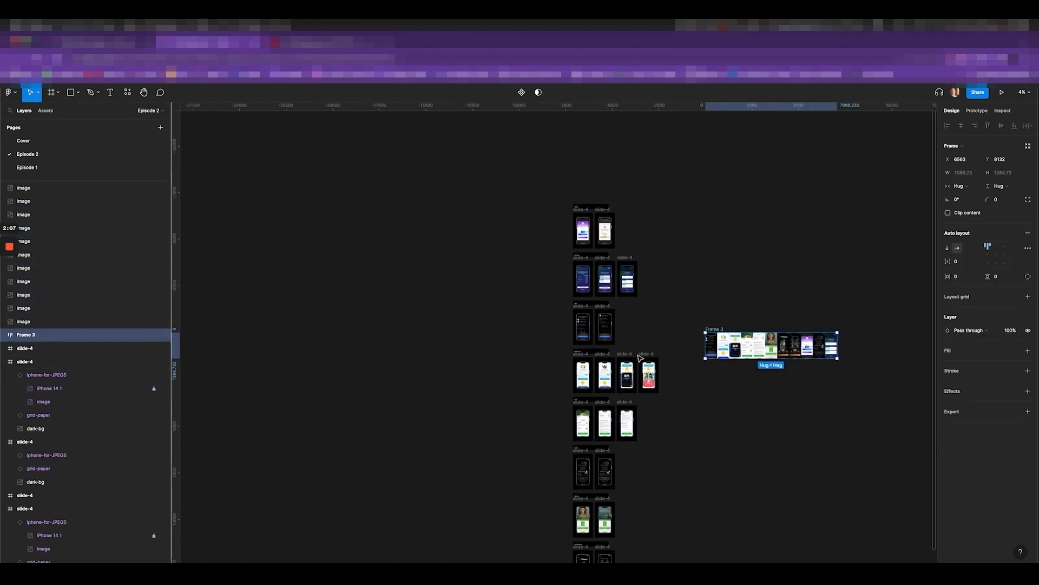
key("Delete")
Move the 11-image strip up beside the rows, putting Boost Me first and Super Distance second
left_click_drag(689, 306, 844, 433)
scroll(798, 348, "up", 2)
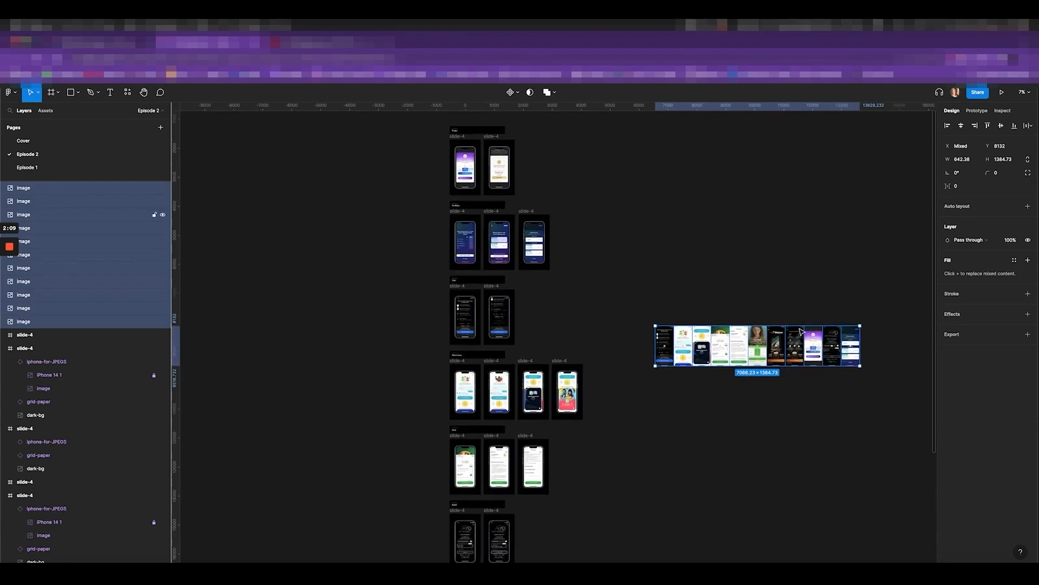
left_click_drag(798, 348, 693, 170)
scroll(704, 168, "up", 5)
scroll(714, 165, "down", 3)
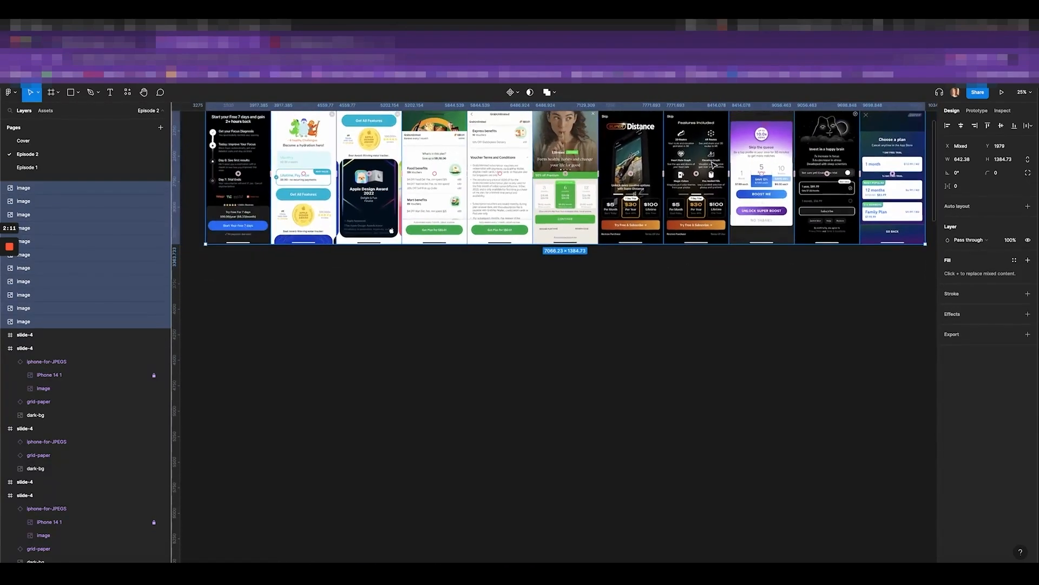
left_click_drag(789, 233, 289, 233)
left_click_drag(727, 234, 357, 233)
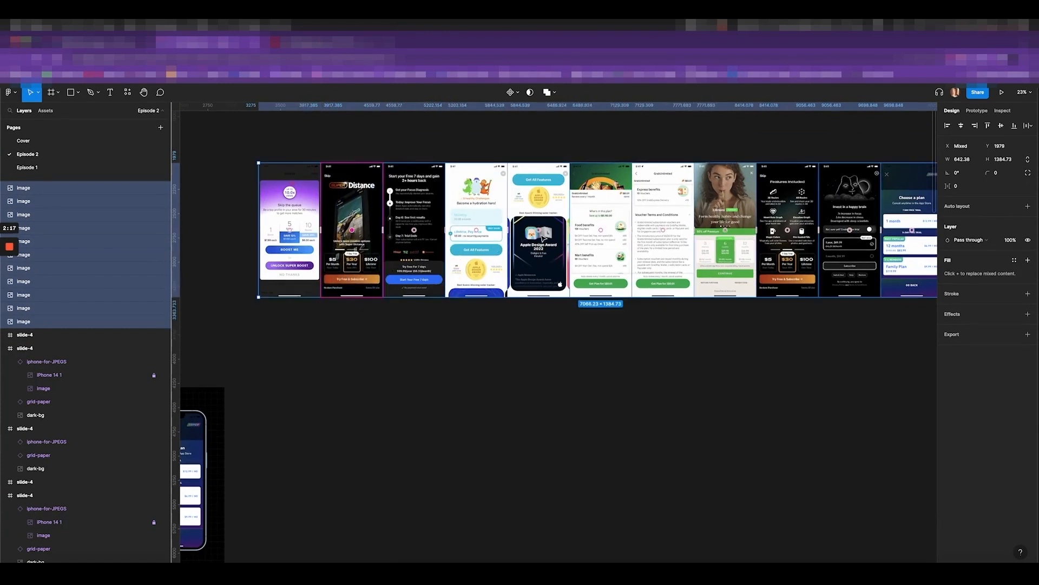
Move the Invest in a happy brain screen into fourth place in the strip
scroll(901, 261, "right", 2)
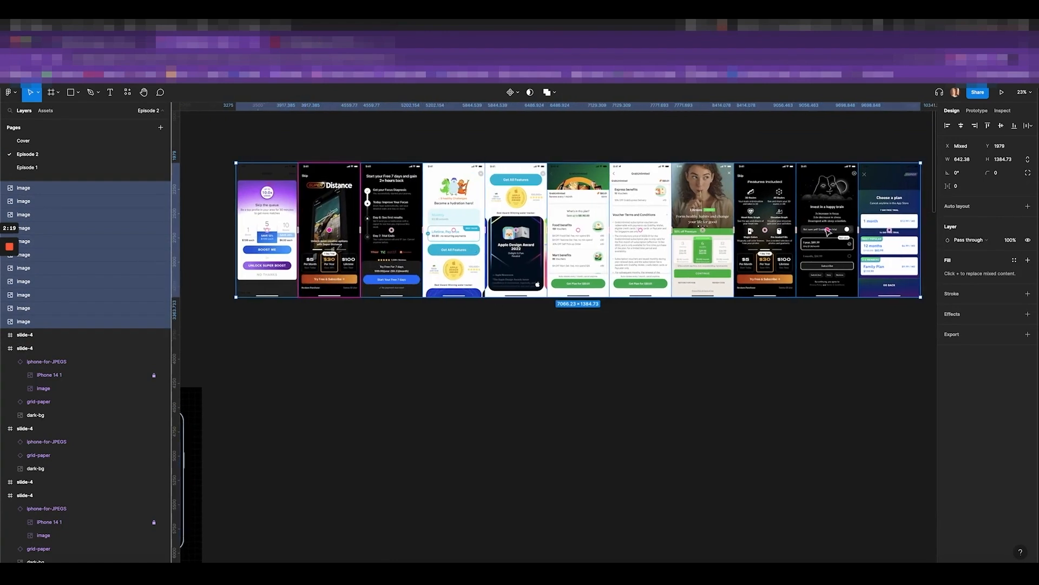
left_click_drag(827, 230, 579, 230)
left_click_drag(579, 230, 707, 248)
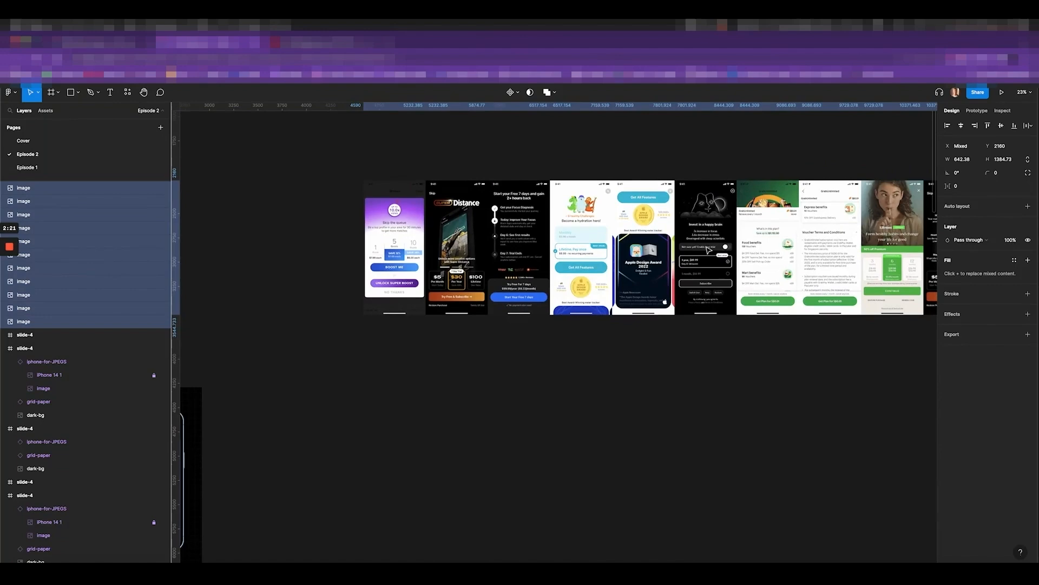
left_click(718, 295)
scroll(489, 195, "down", 5)
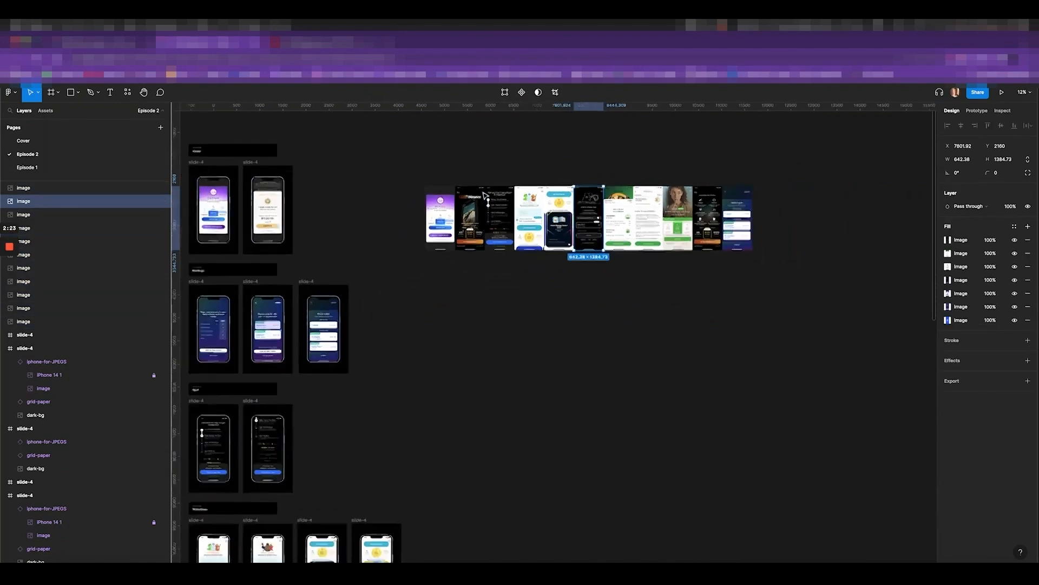
left_click_drag(404, 159, 842, 306)
scroll(514, 219, "up", 3)
scroll(516, 222, "up", 3)
left_click_drag(654, 211, 529, 211)
Set the spacing between all 11 screenshots to 80
scroll(527, 211, "down", 3)
left_click_drag(359, 147, 847, 320)
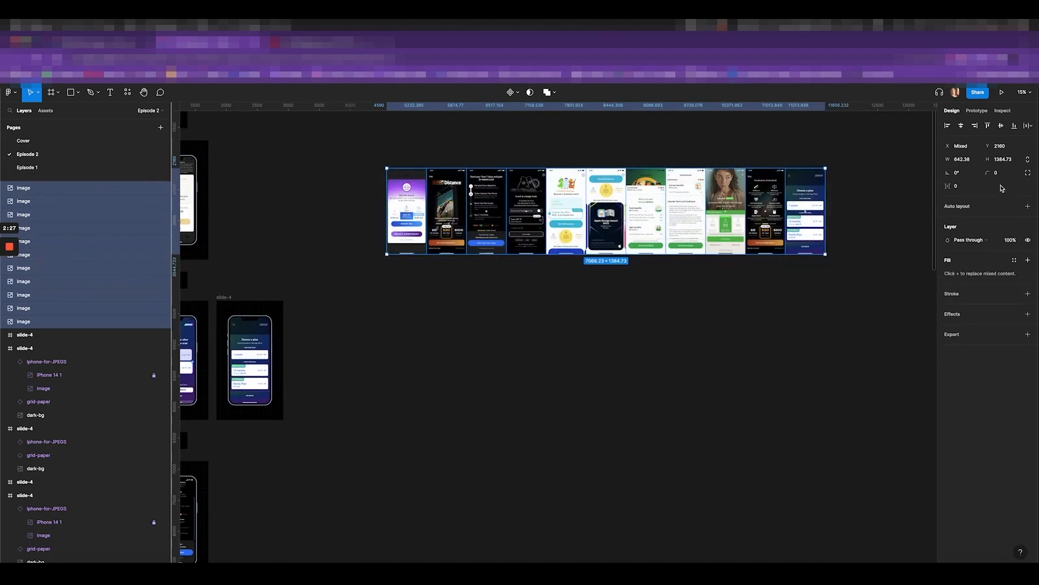
key("Return")
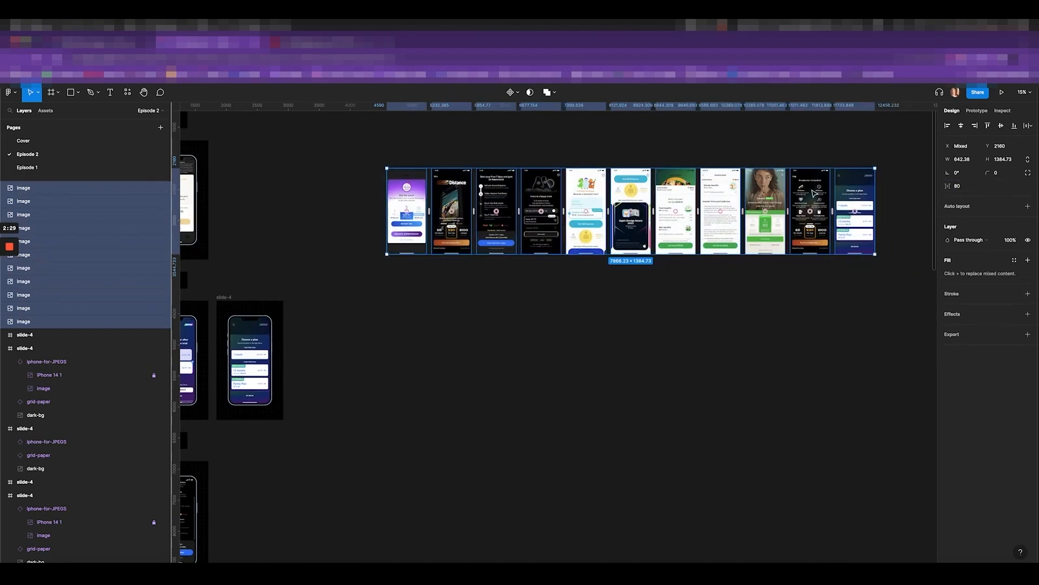
key("super+slash")
Sort the layers with Sorter › Sort Position and rename them slide-1 through slide-11
type("sorter")
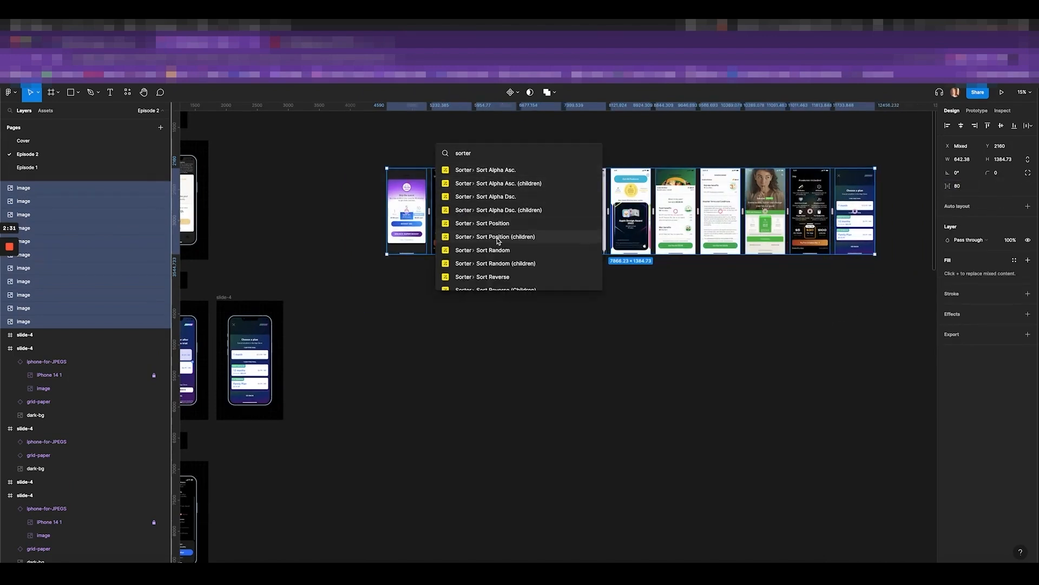
left_click(520, 223)
scroll(533, 203, "up", 2)
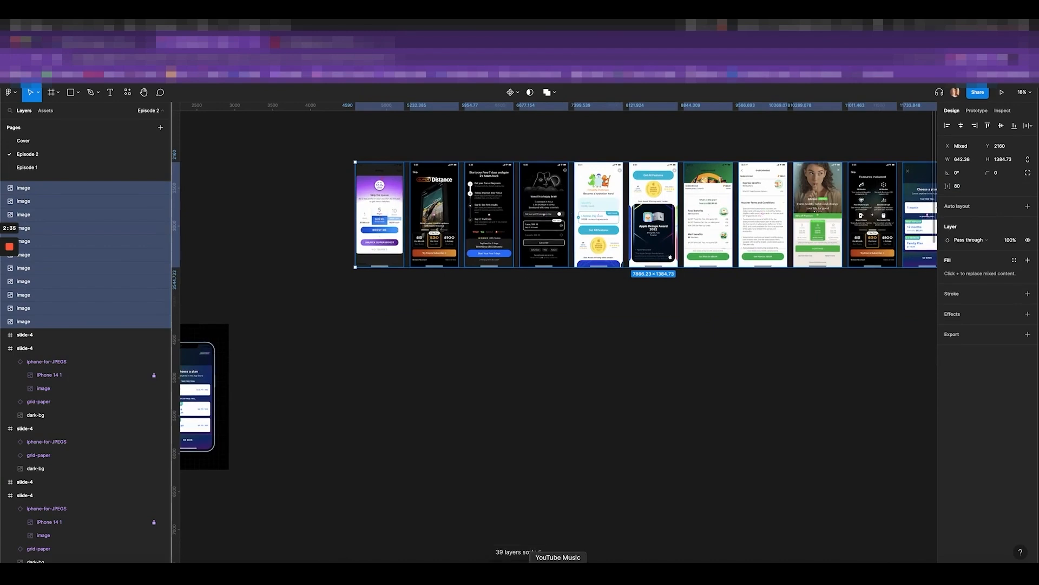
key("super+r")
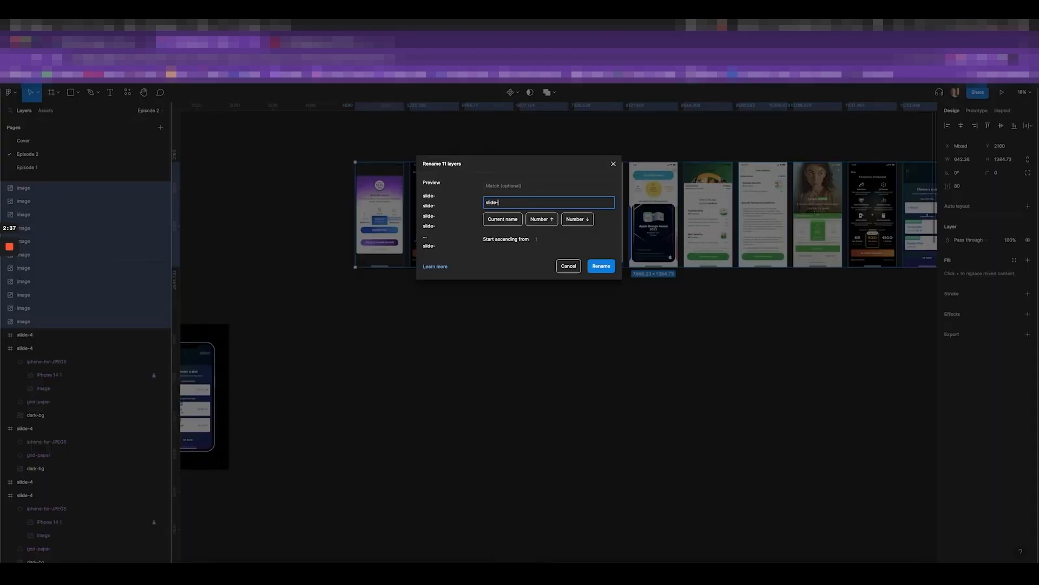
key("Return")
Add and then remove a PNG export setting on slide-1, then switch to After Effects
left_click(366, 246)
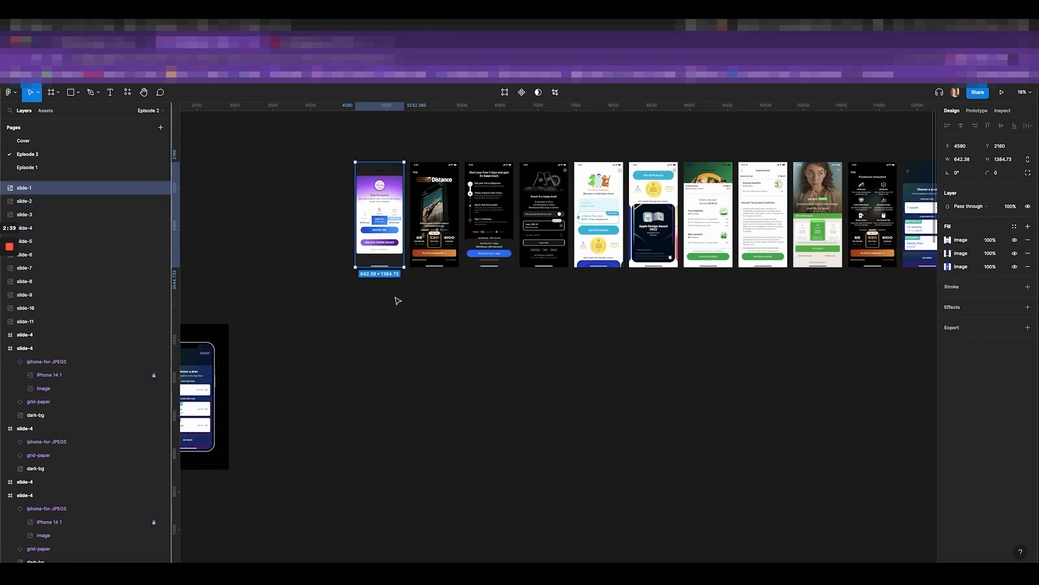
left_click(1029, 329)
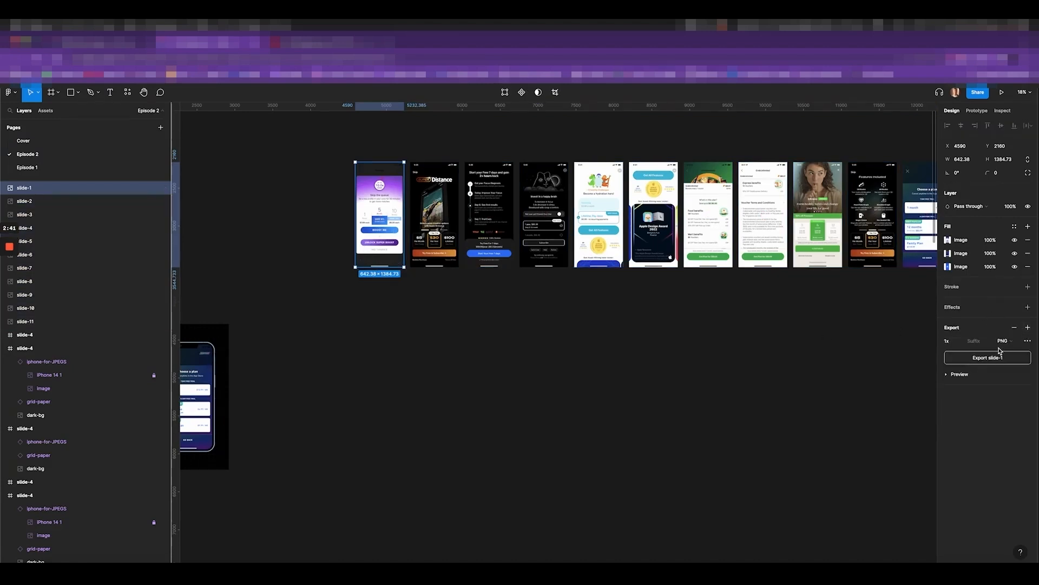
left_click(1014, 328)
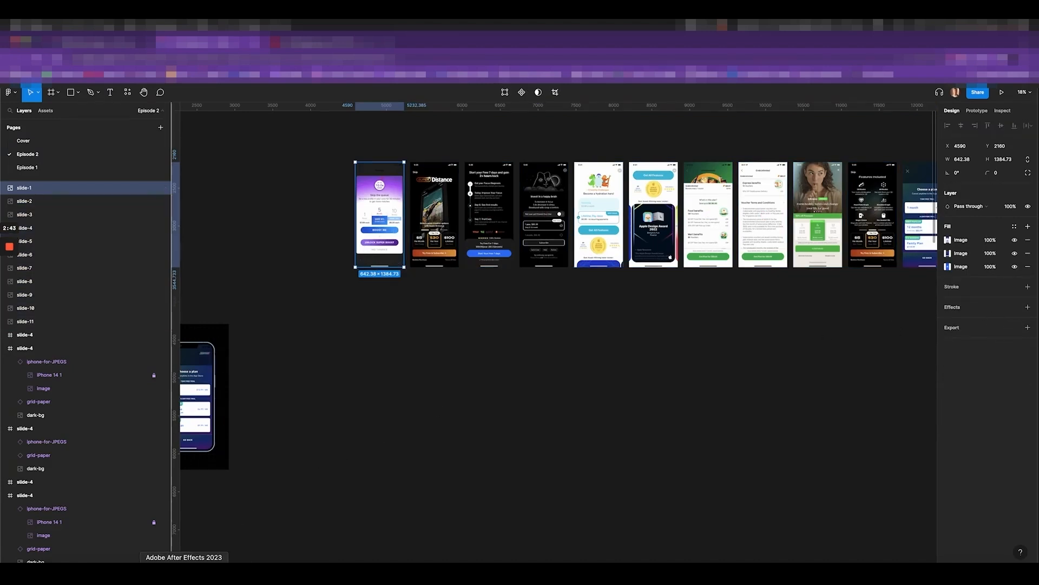
left_click(187, 574)
Scrub through the red phone promo in the !Control composition, then switch to Premiere Pro
left_click(37, 415)
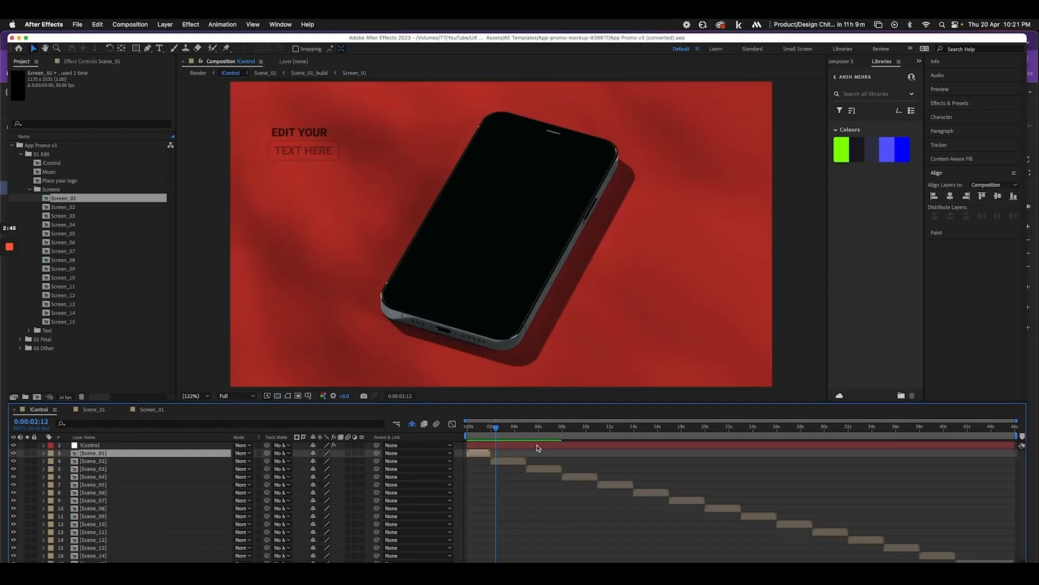
left_click_drag(511, 427, 805, 454)
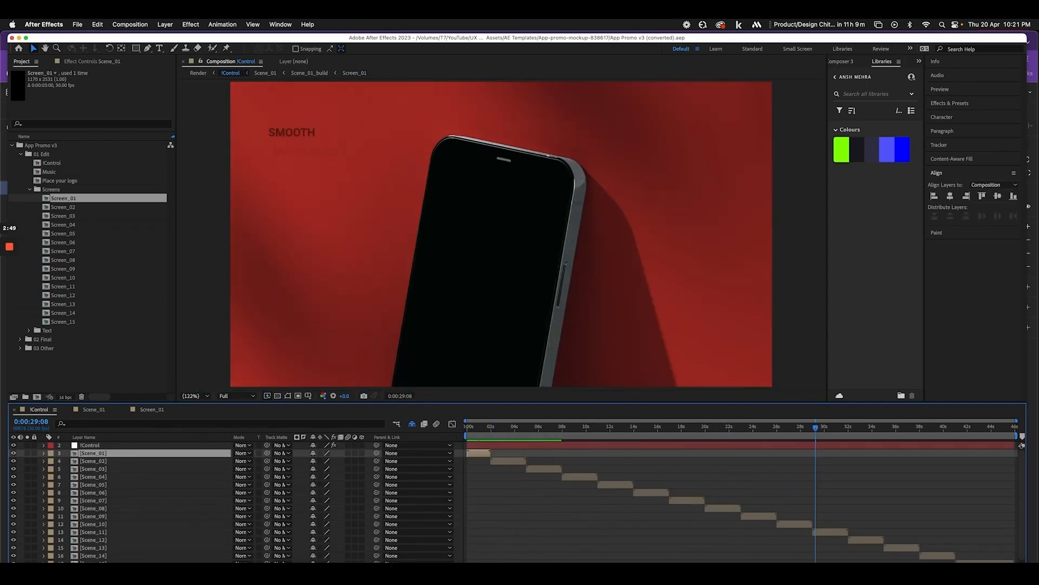
left_click(135, 574)
scroll(478, 499, "up", 3)
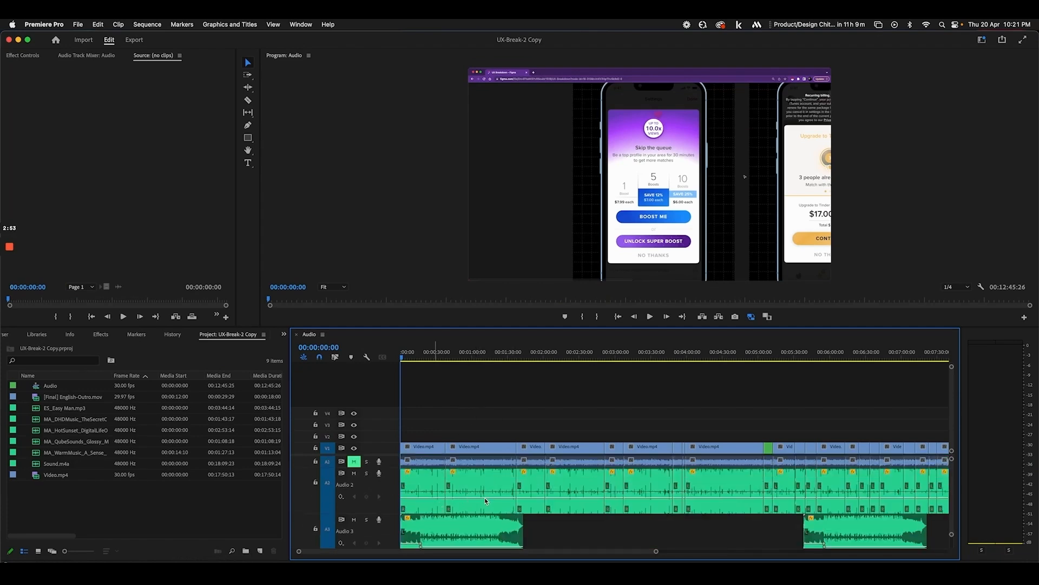
Zoom Premiere's timeline to the playhead near 00:00:38, then compare the After Effects promo at 0:00:37:21
key("=")
key("=")
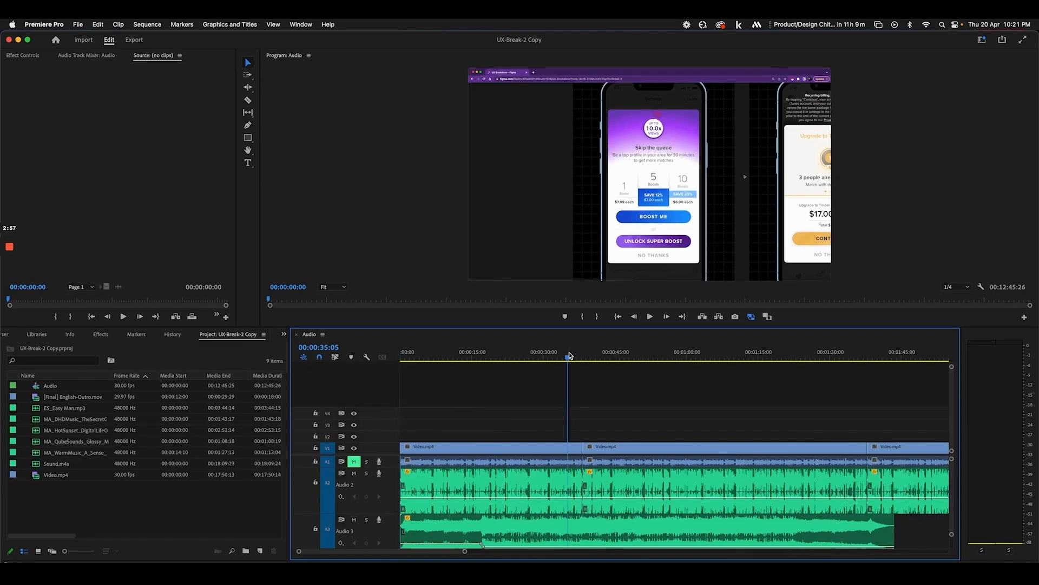
left_click_drag(570, 355, 581, 357)
key("super+Tab")
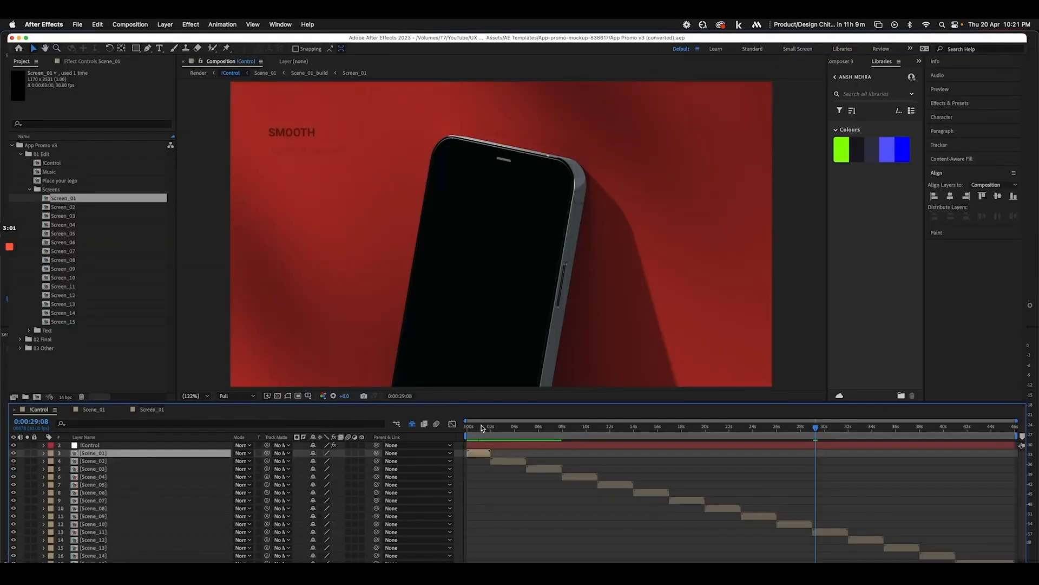
left_click_drag(836, 432, 918, 439)
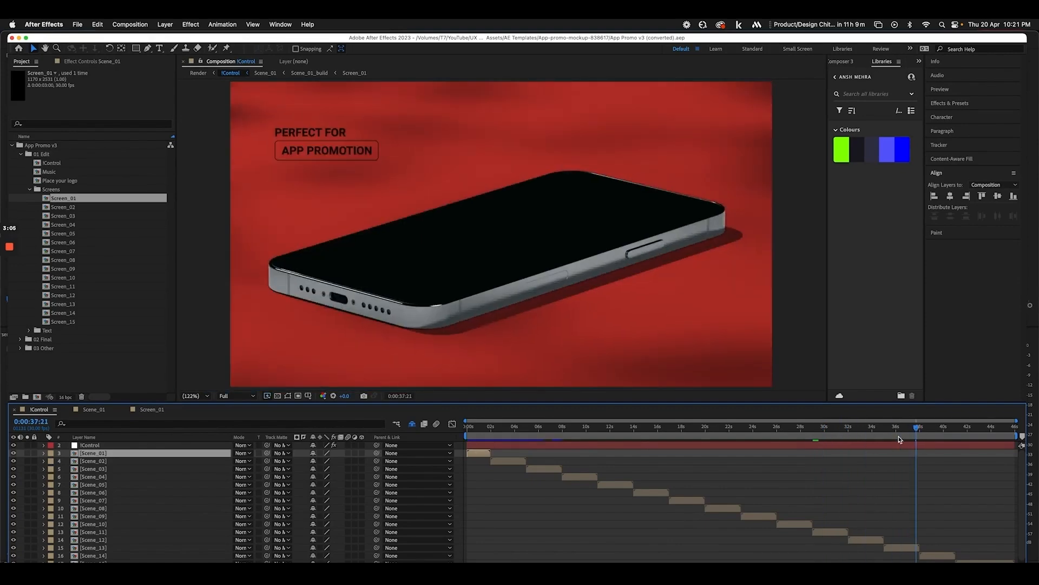
key("super+Tab")
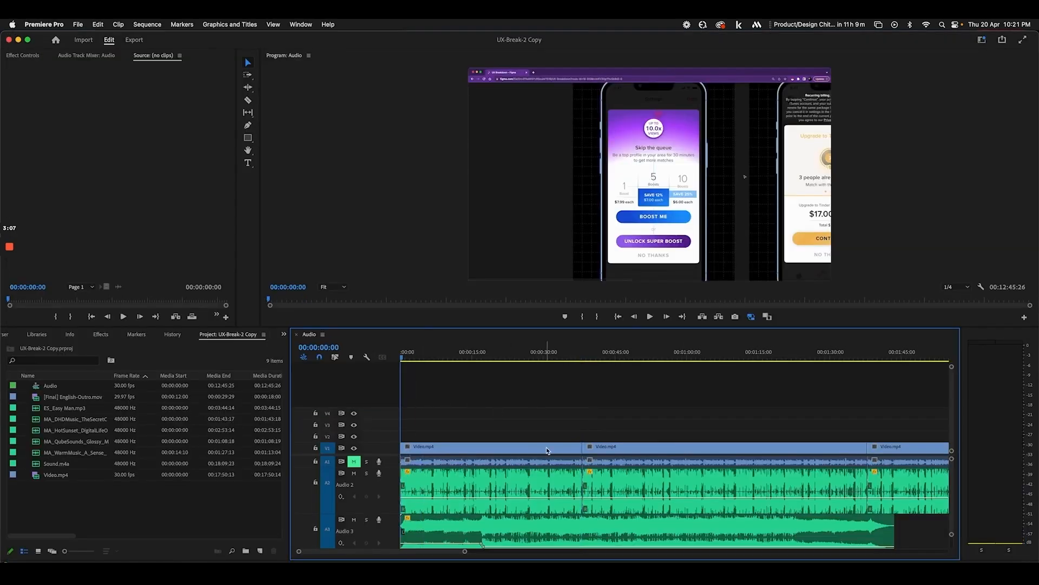
key("space")
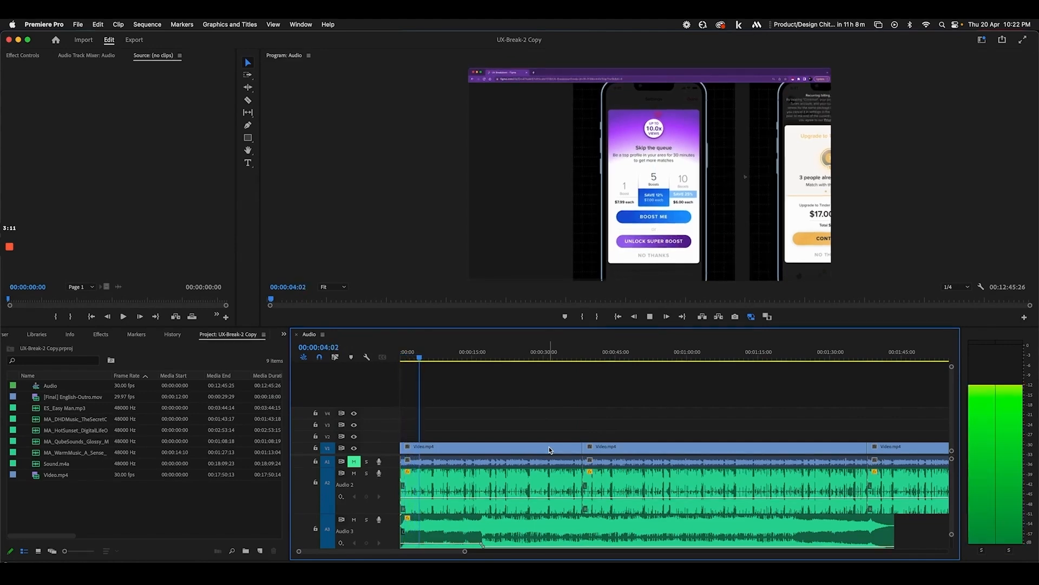
key("equal")
key("equal")
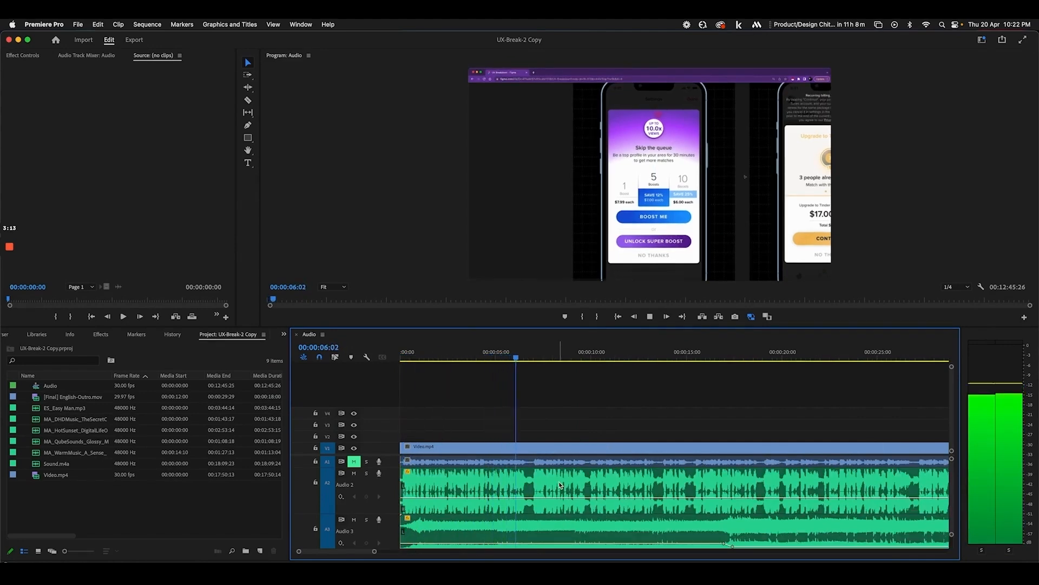
key("space")
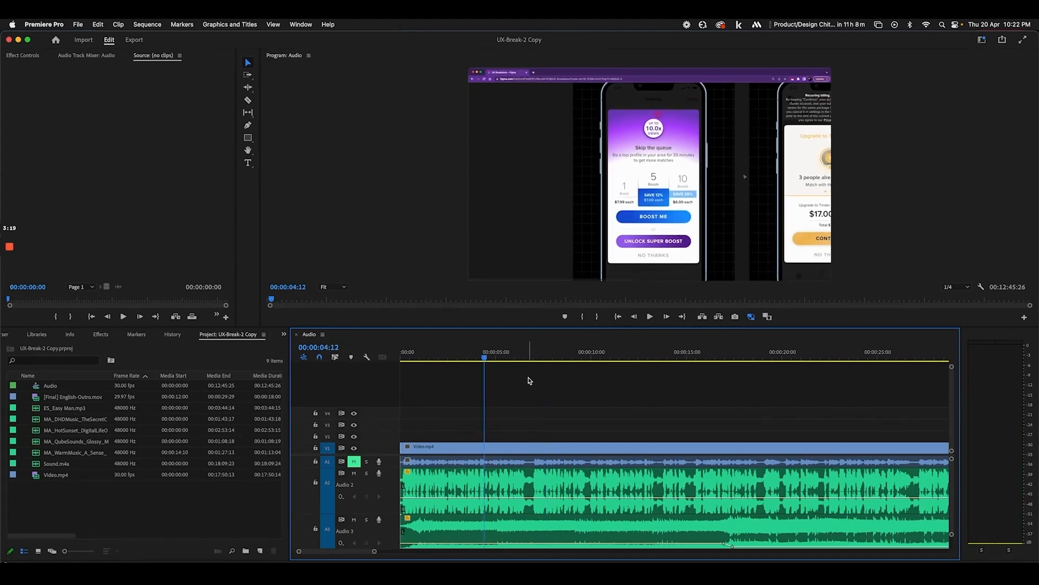
left_click(525, 352)
key("space")
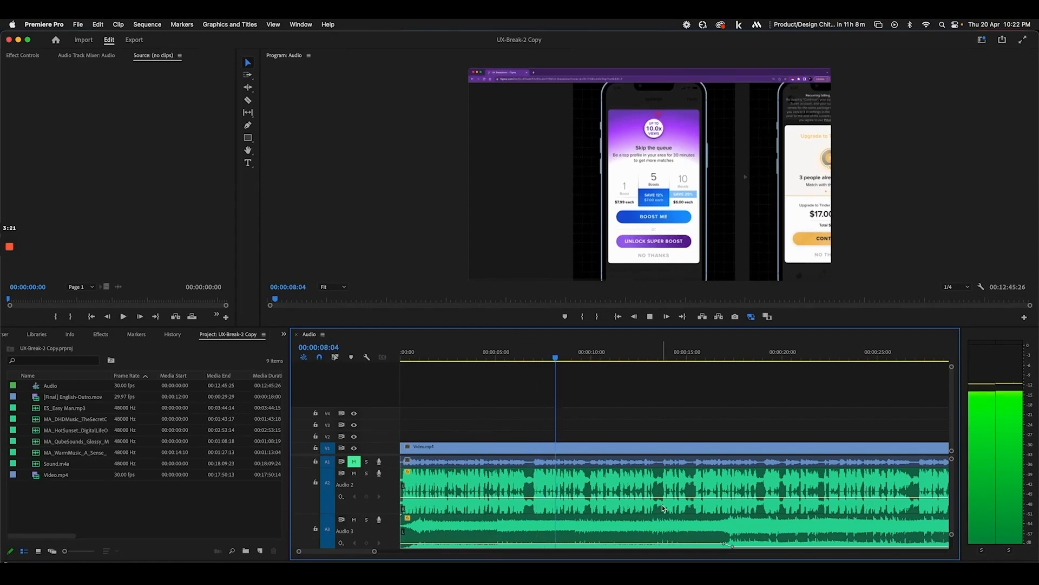
key("space")
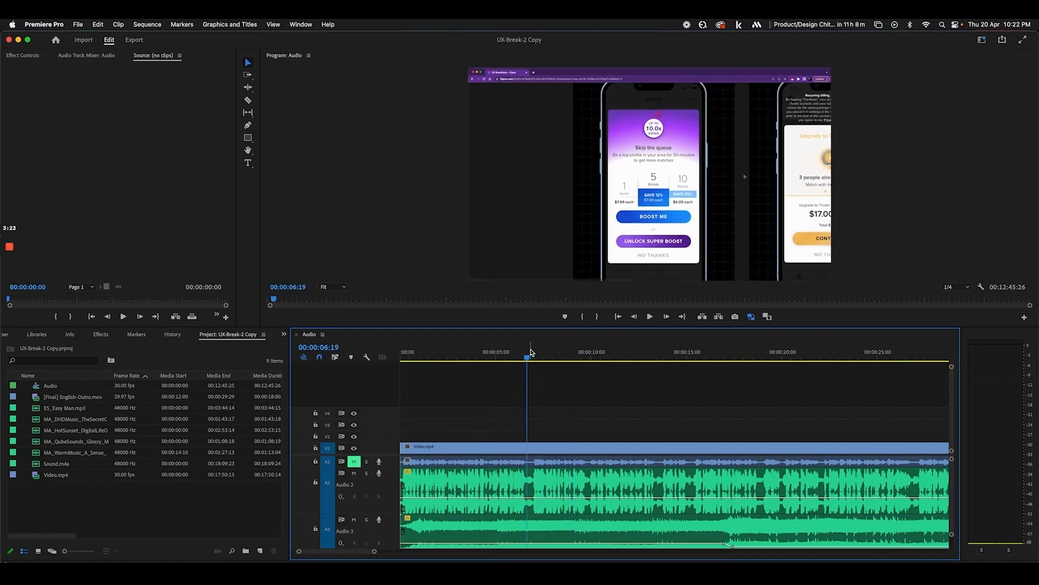
key("space")
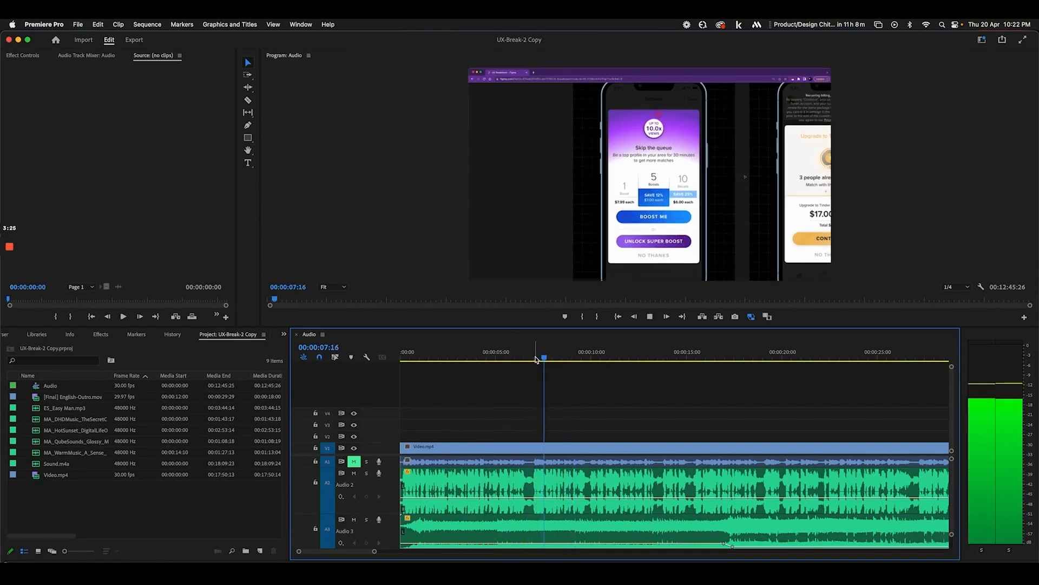
left_click(532, 356)
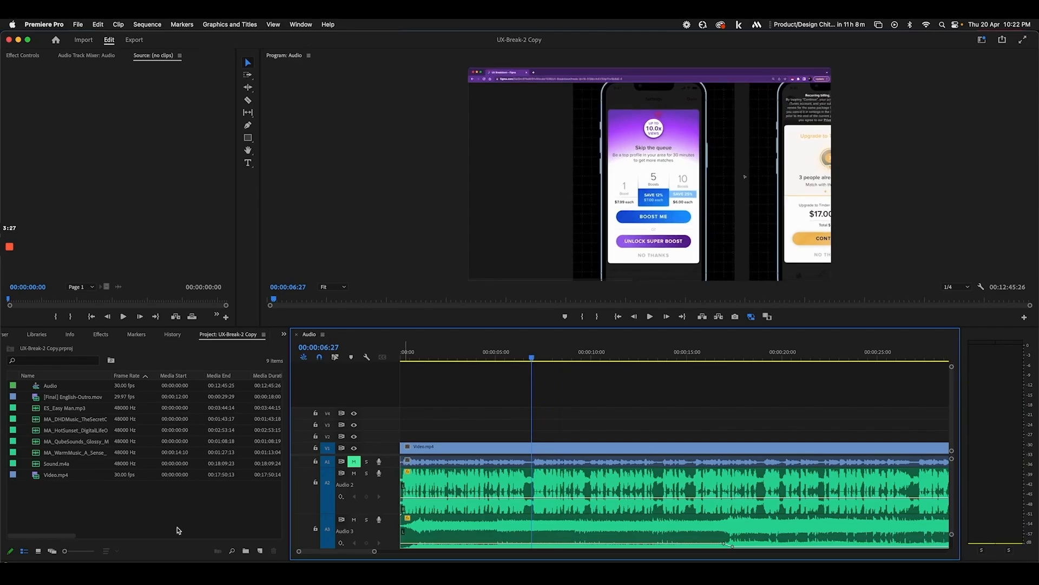
Return to Figma in Chrome and switch to the UX Breakdown Format file
left_click(84, 573)
scroll(410, 234, "down", 5)
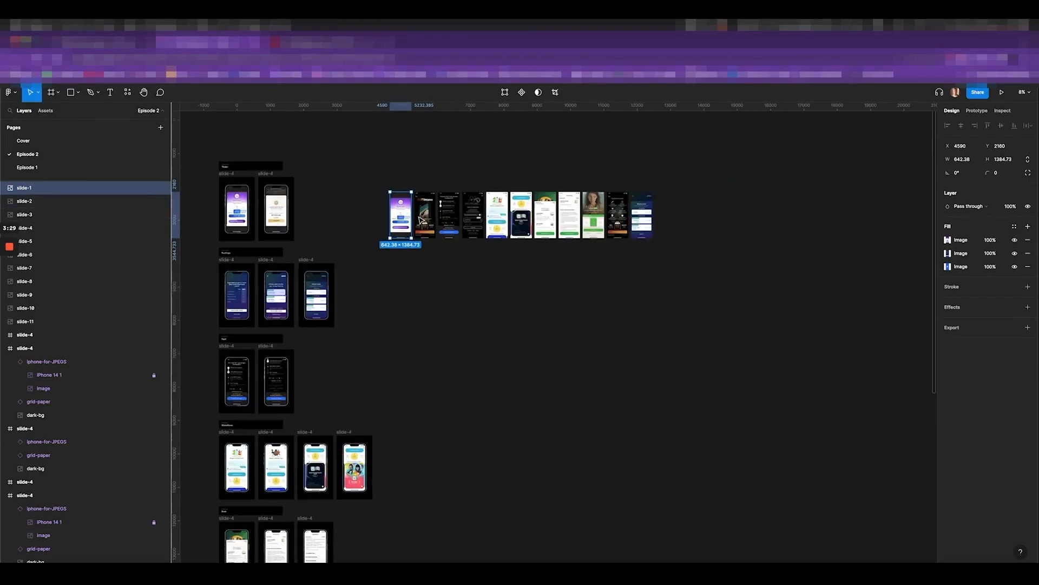
scroll(410, 235, "left", 2)
key("ctrl+shift+Tab")
scroll(578, 296, "down", 5)
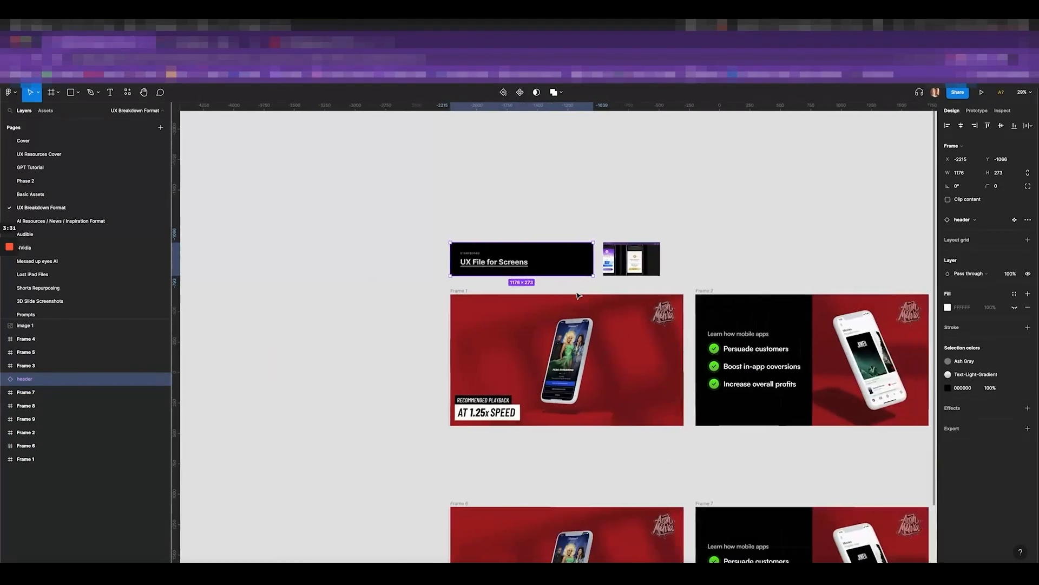
scroll(580, 295, "right", 4)
scroll(581, 295, "down", 5)
scroll(659, 318, "up", 4)
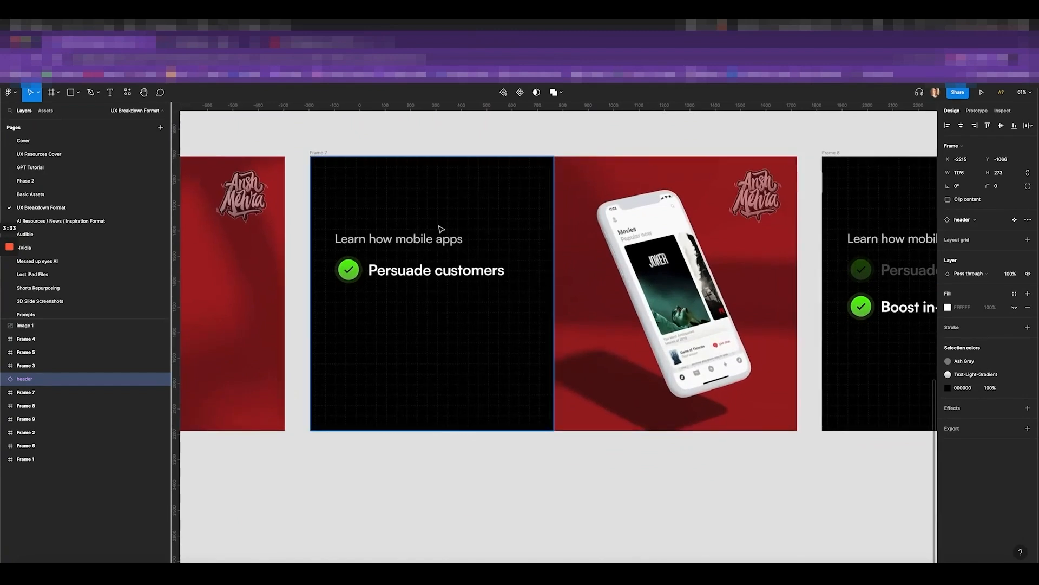
Inspect Frame 7's black half, red phone image and corner logo, then browse the following slides
left_click(519, 216)
left_click(638, 222)
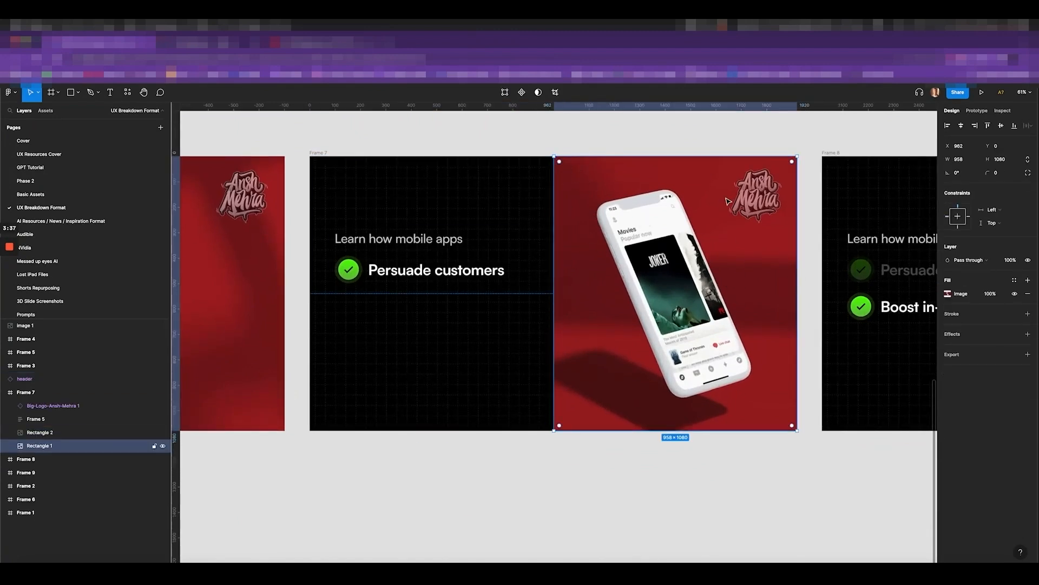
left_click(767, 197)
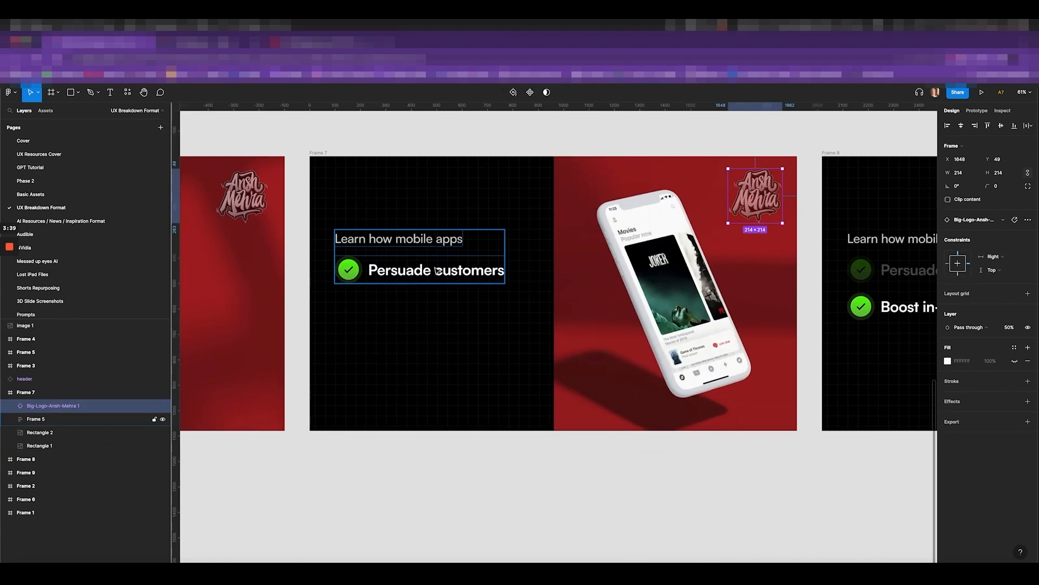
scroll(437, 269, "right", 8)
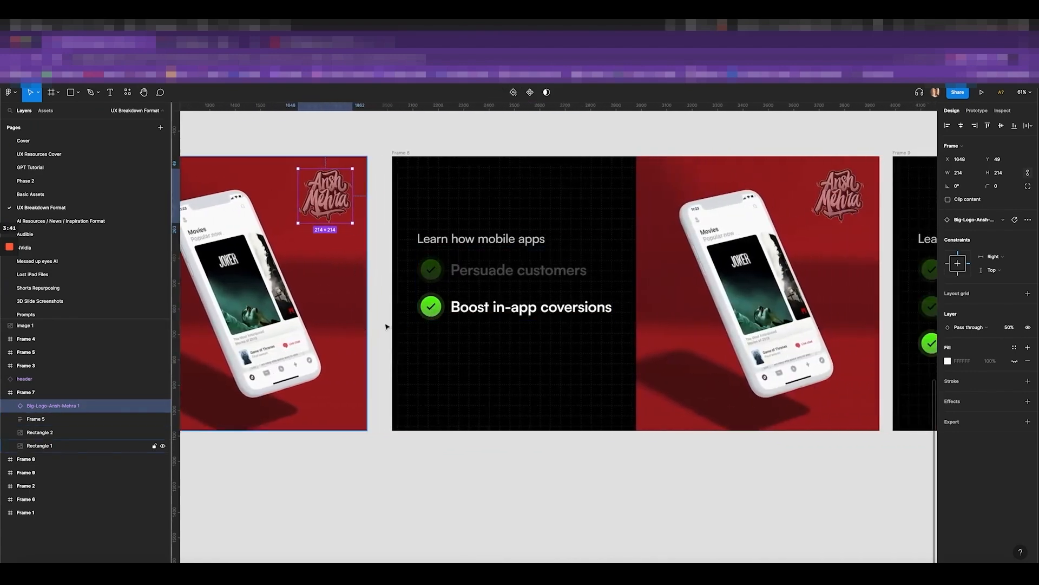
scroll(528, 312, "right", 8)
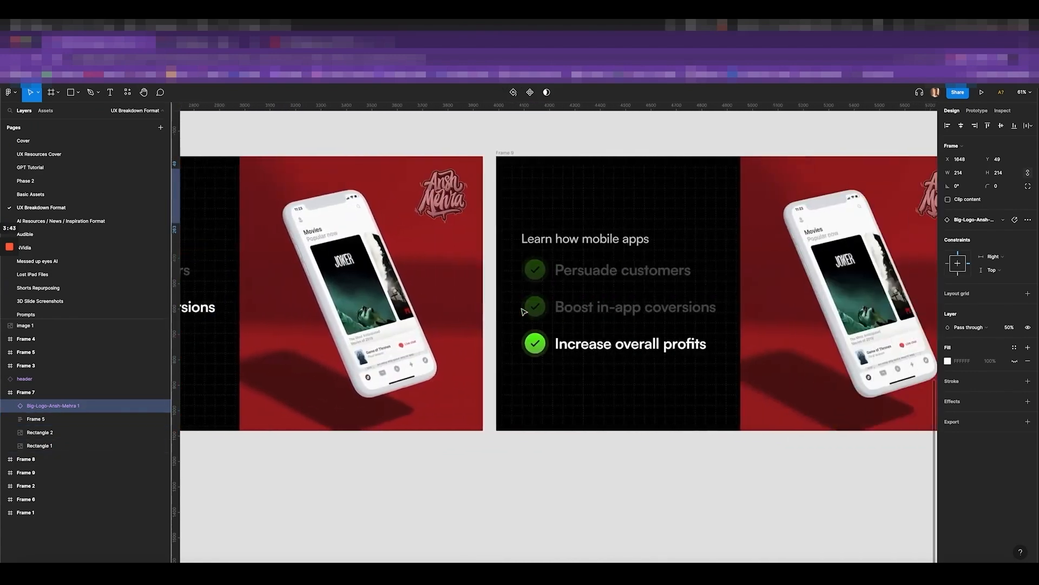
scroll(651, 307, "down", 3)
scroll(623, 324, "right", 2)
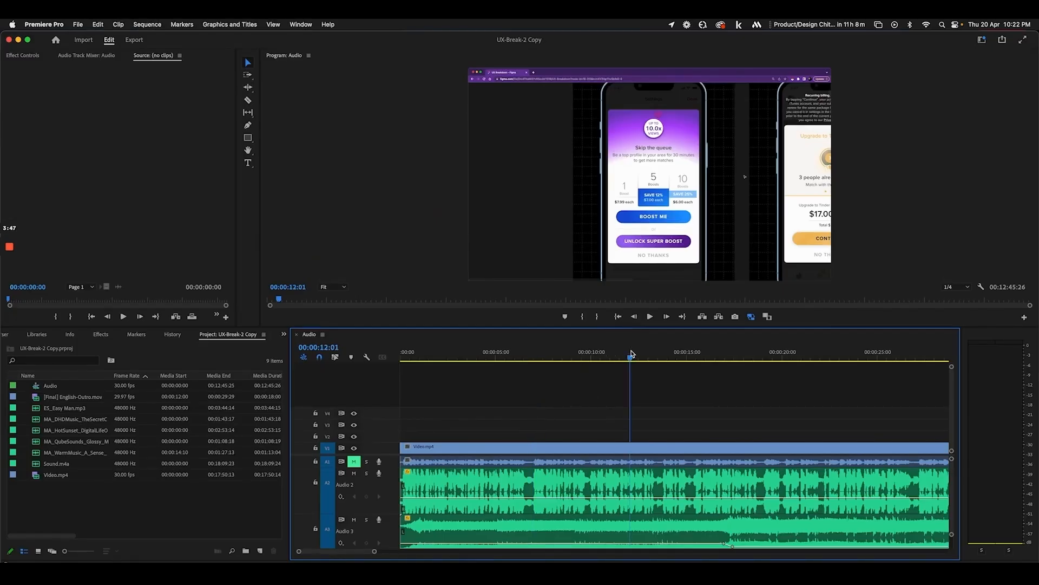
key("space")
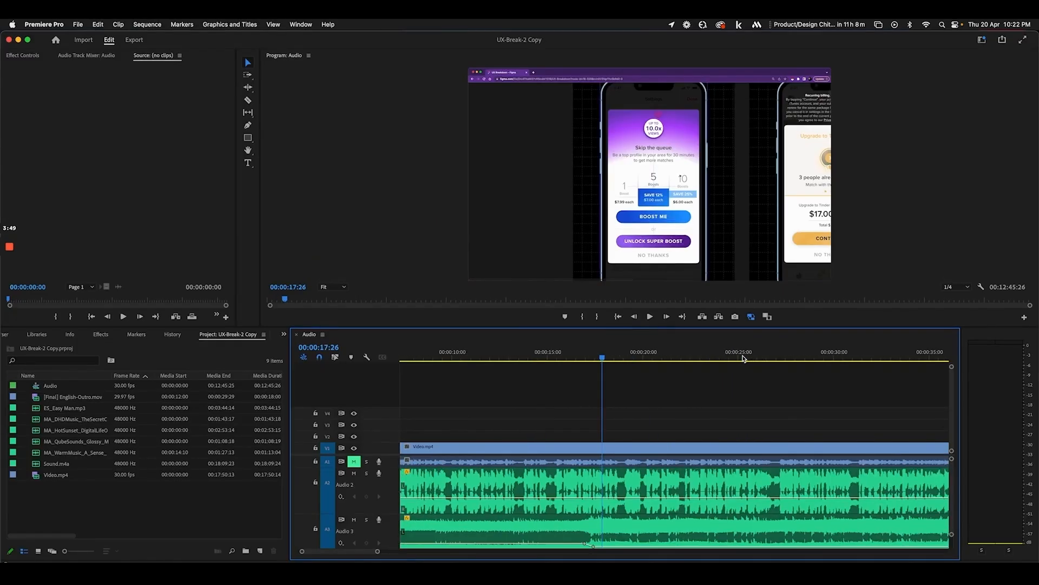
scroll(613, 370, "left", 5)
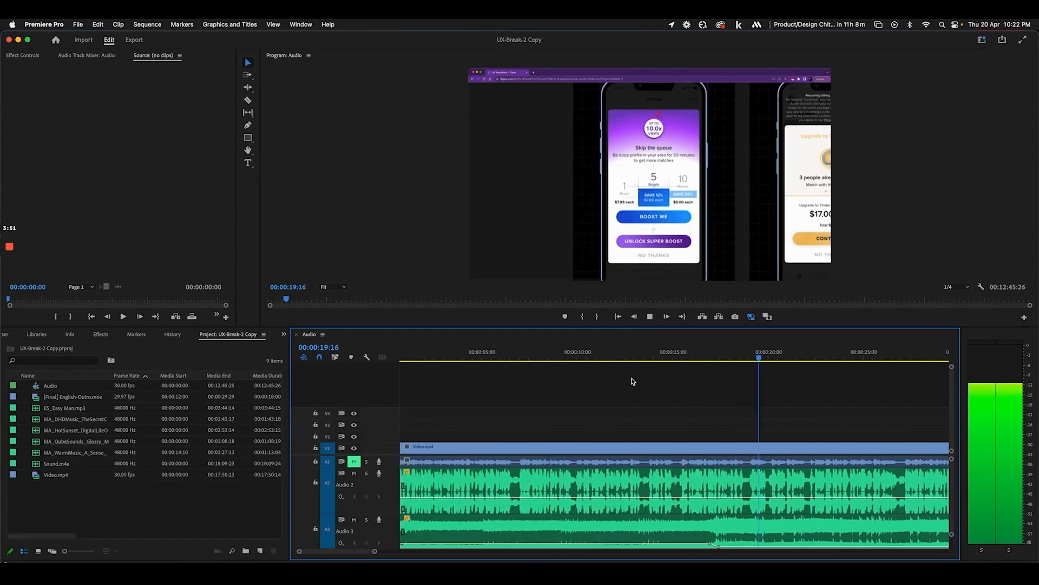
left_click(485, 350)
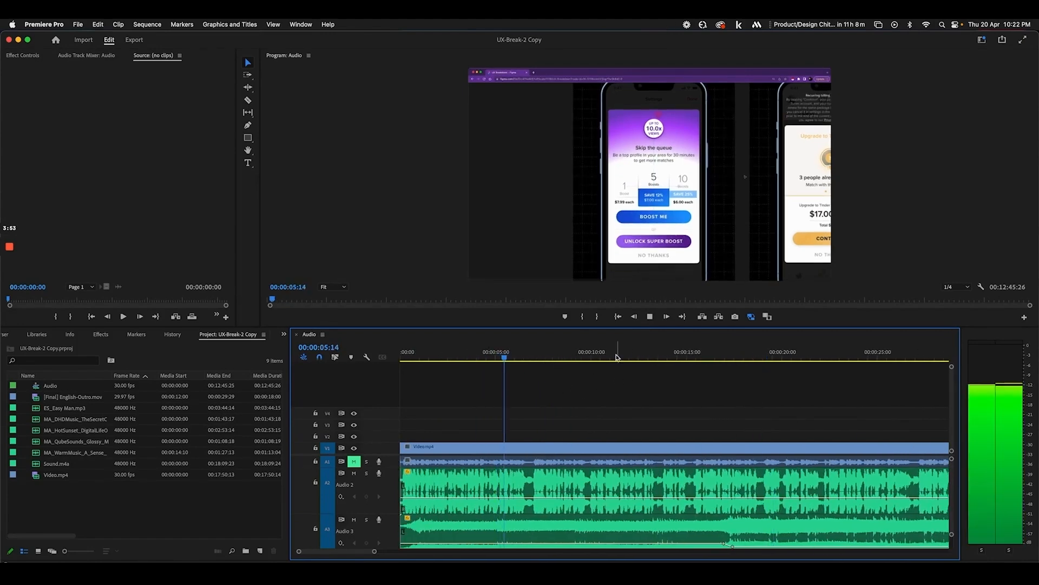
left_click(653, 355)
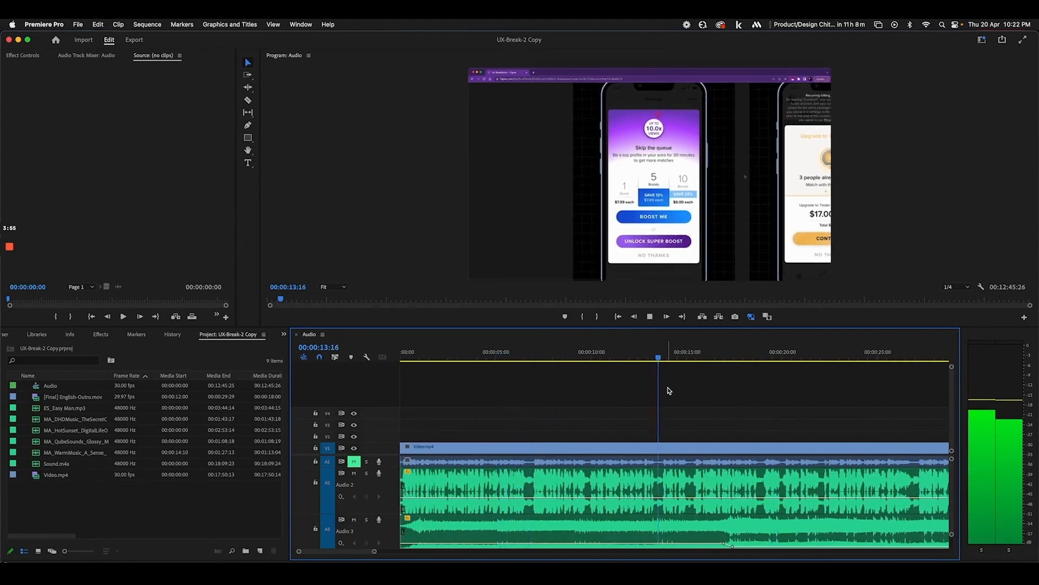
key("space")
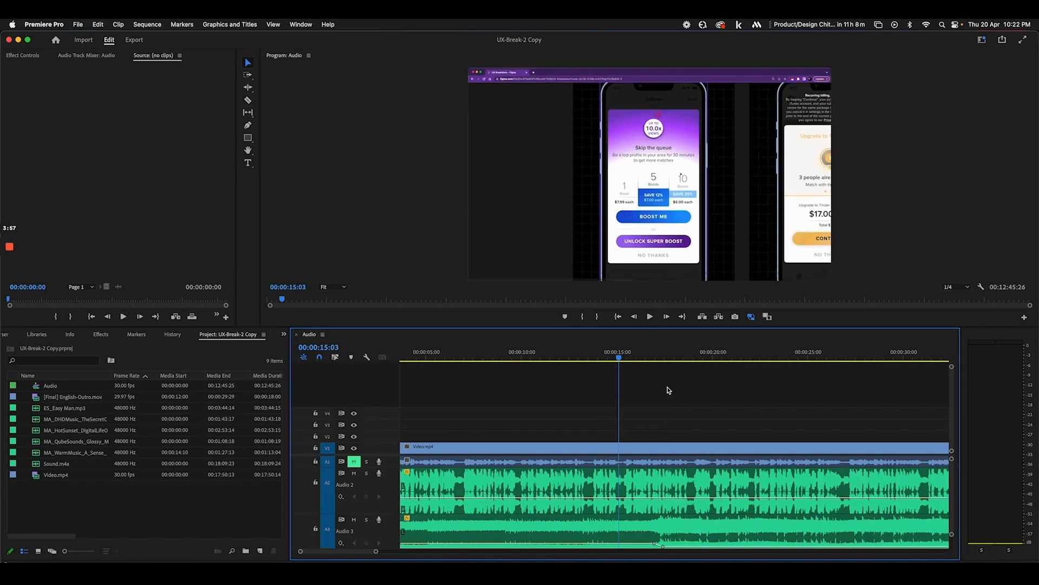
key("=")
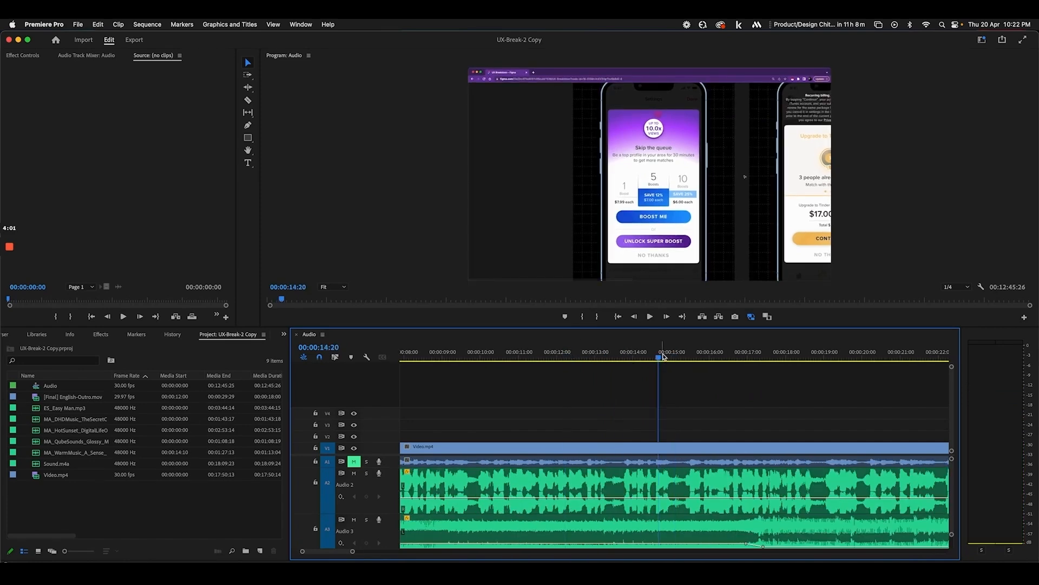
left_click_drag(664, 356, 685, 358)
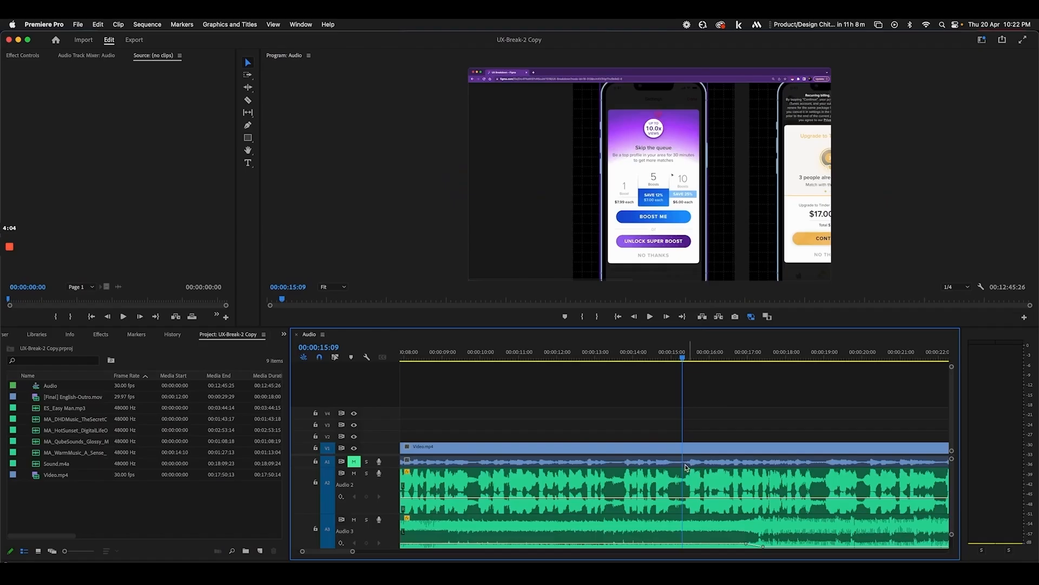
Pan and zoom across the Figma mockup frames to review them
scroll(611, 420, "down", 3)
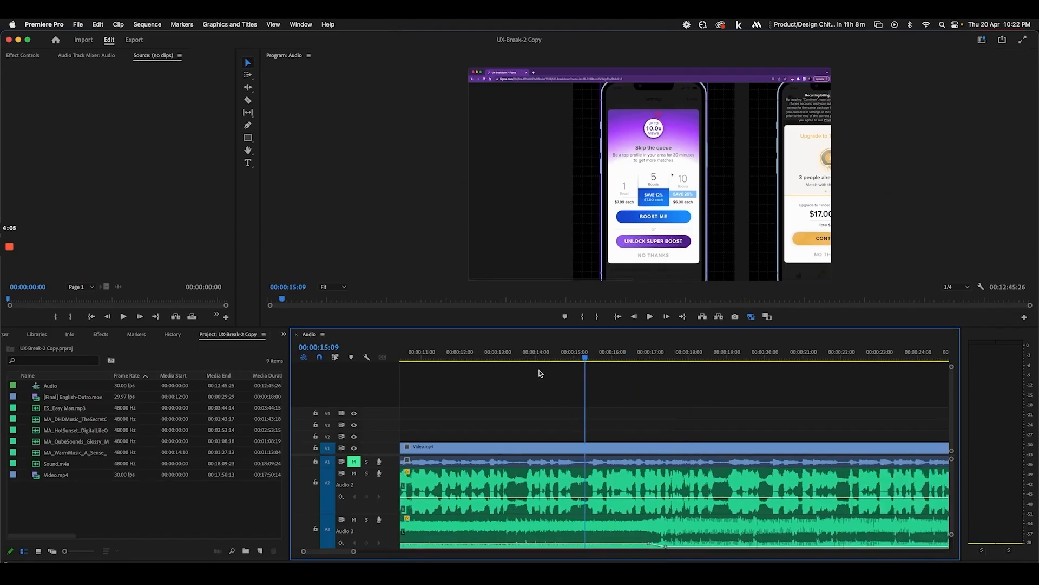
key("space")
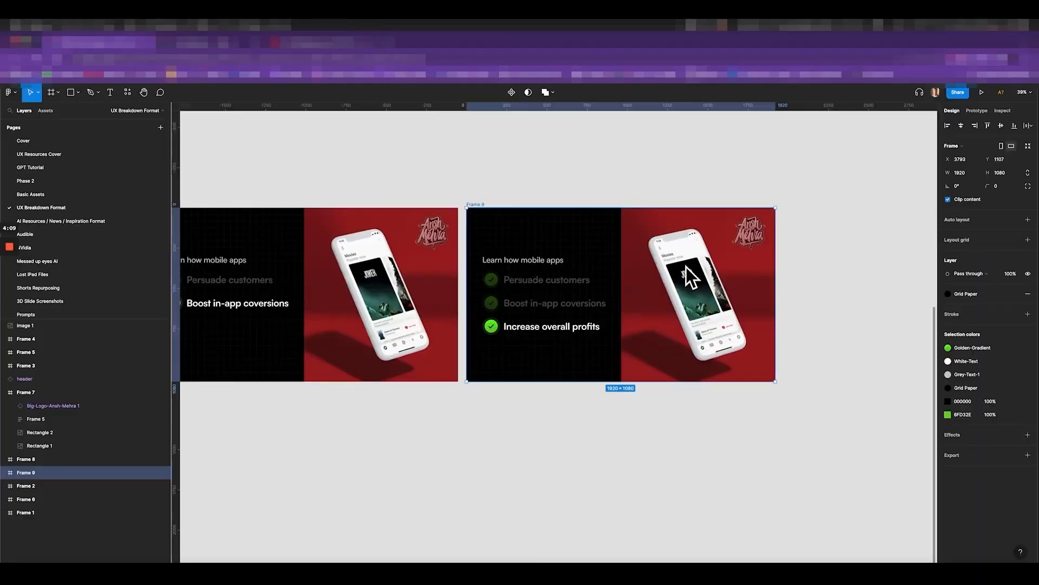
scroll(622, 241, "up", 5)
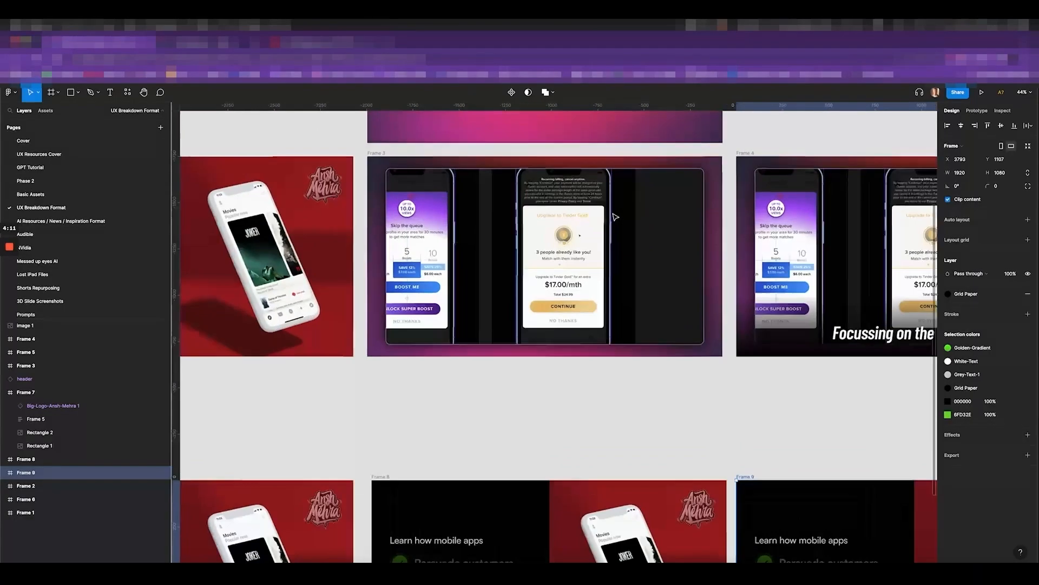
scroll(420, 295, "up", 5)
scroll(420, 295, "down", 8)
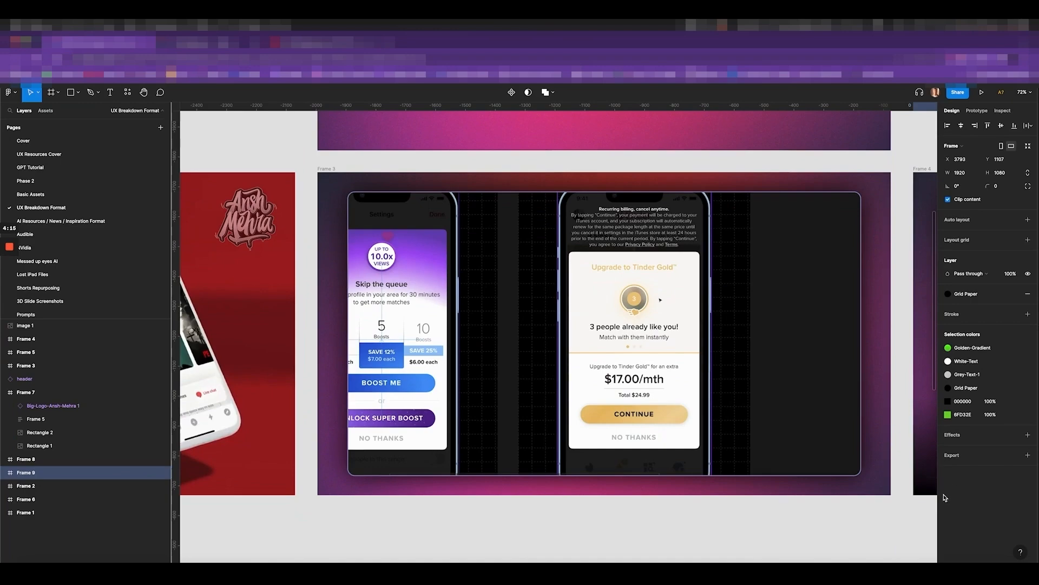
scroll(757, 361, "down", 5)
scroll(757, 361, "up", 6)
scroll(757, 361, "down", 3)
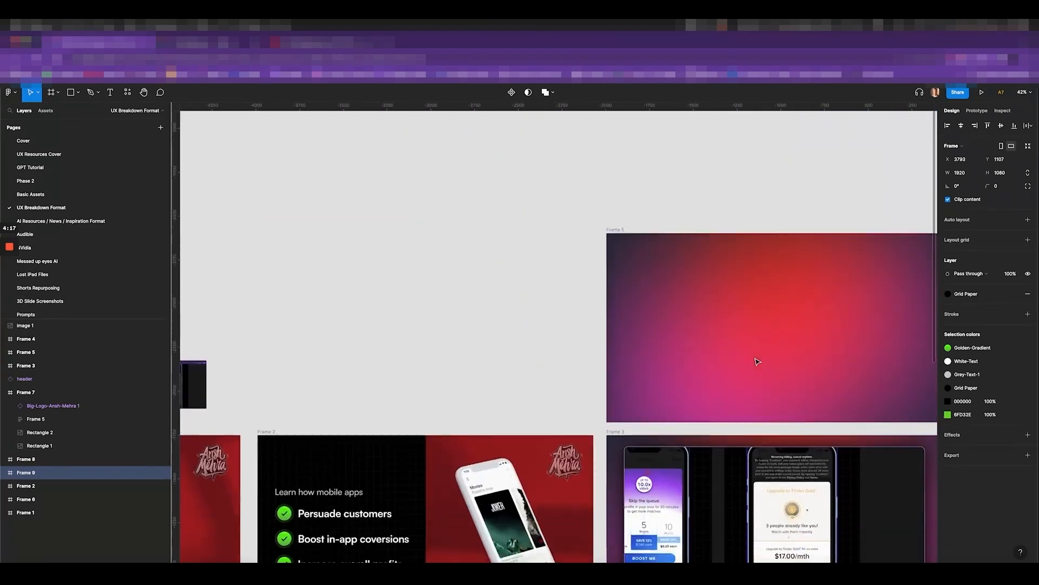
scroll(757, 361, "down", 3)
scroll(503, 243, "up", 10)
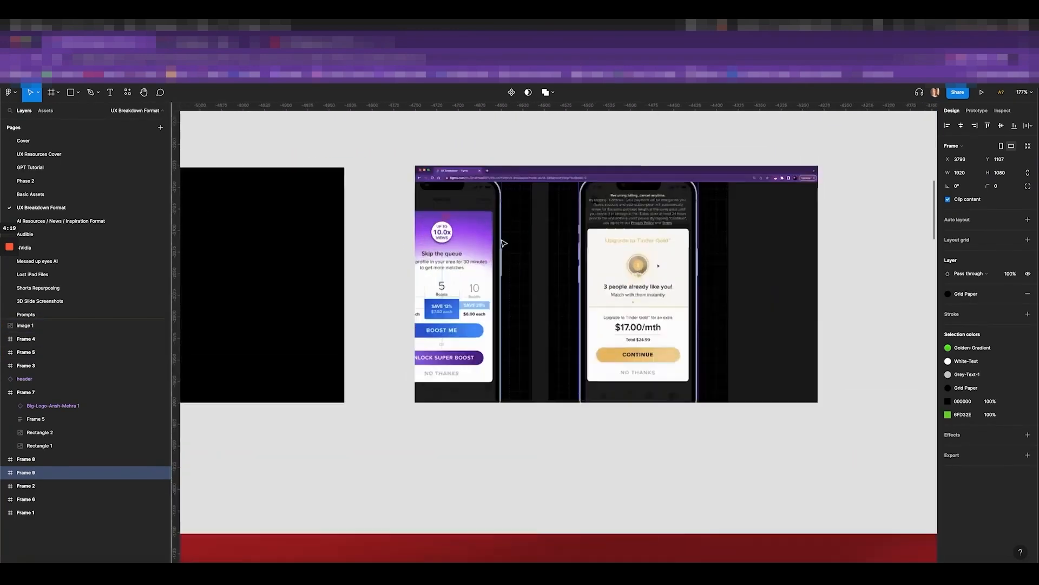
scroll(503, 243, "up", 2)
scroll(390, 212, "down", 4)
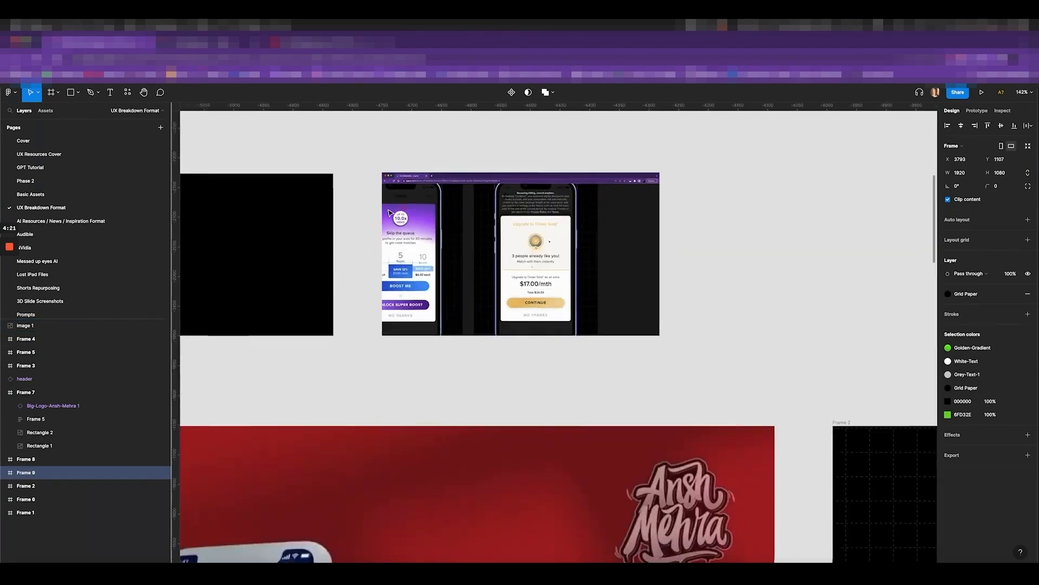
scroll(389, 212, "down", 3)
scroll(389, 212, "down", 5)
scroll(390, 213, "right", 5)
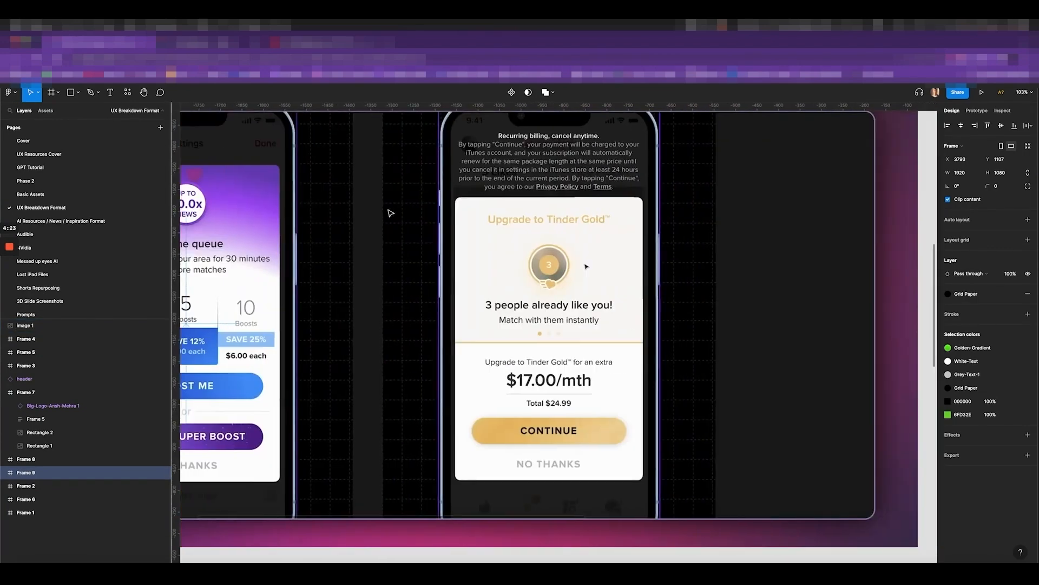
scroll(390, 213, "down", 3)
scroll(737, 303, "left", 1)
scroll(736, 303, "up", 1)
scroll(764, 145, "up", 10)
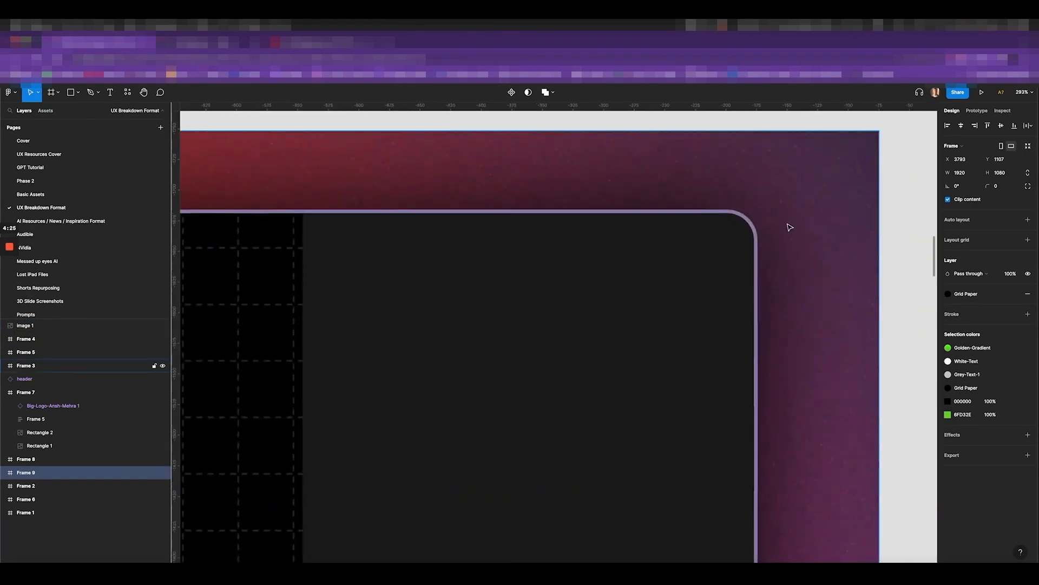
scroll(723, 213, "down", 10)
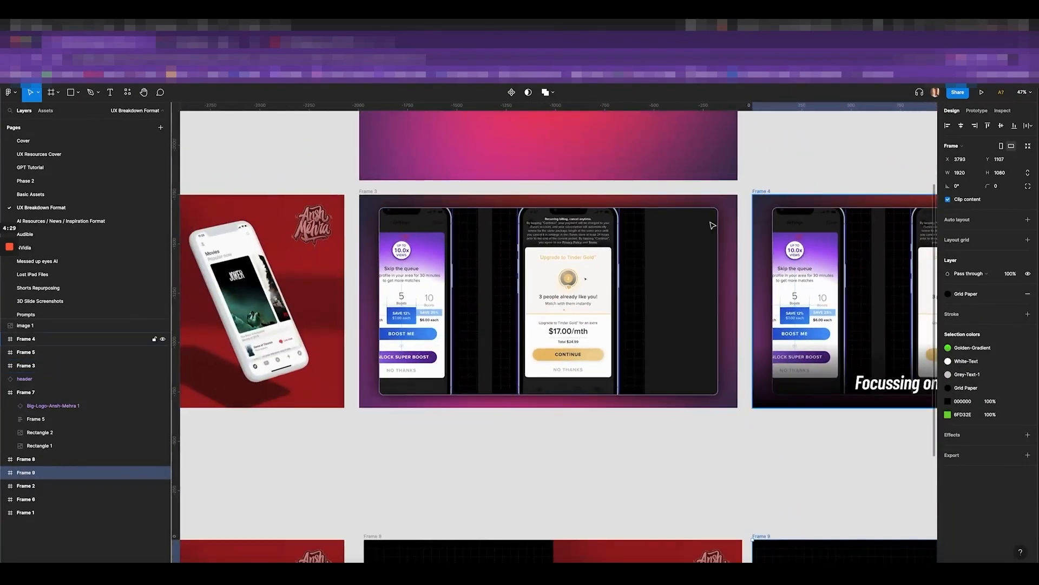
scroll(713, 225, "left", 3)
Select the logo in Frame 2 to inspect it, then clear the selection
left_click(424, 225)
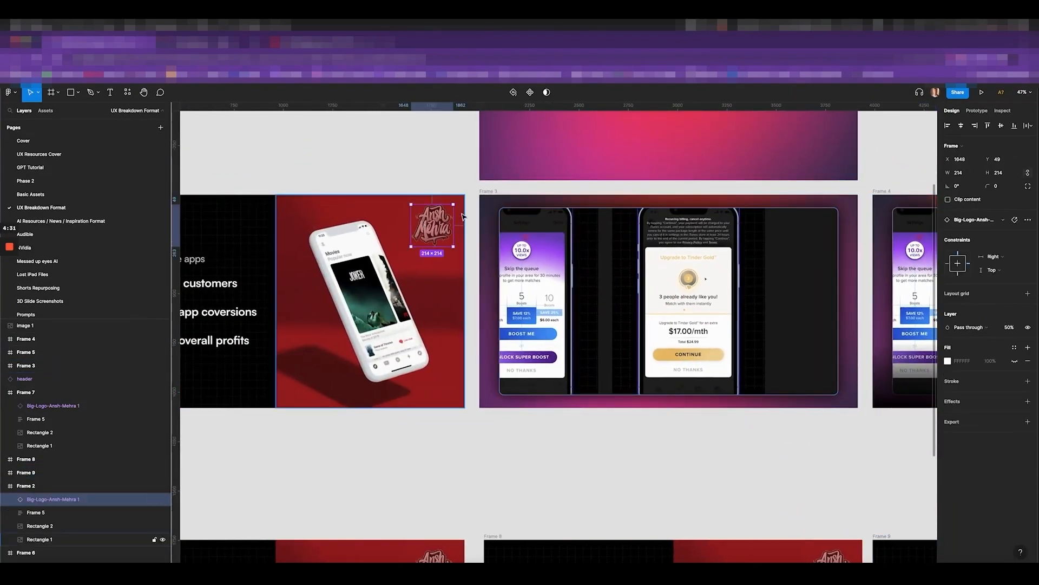
scroll(494, 231, "right", 15)
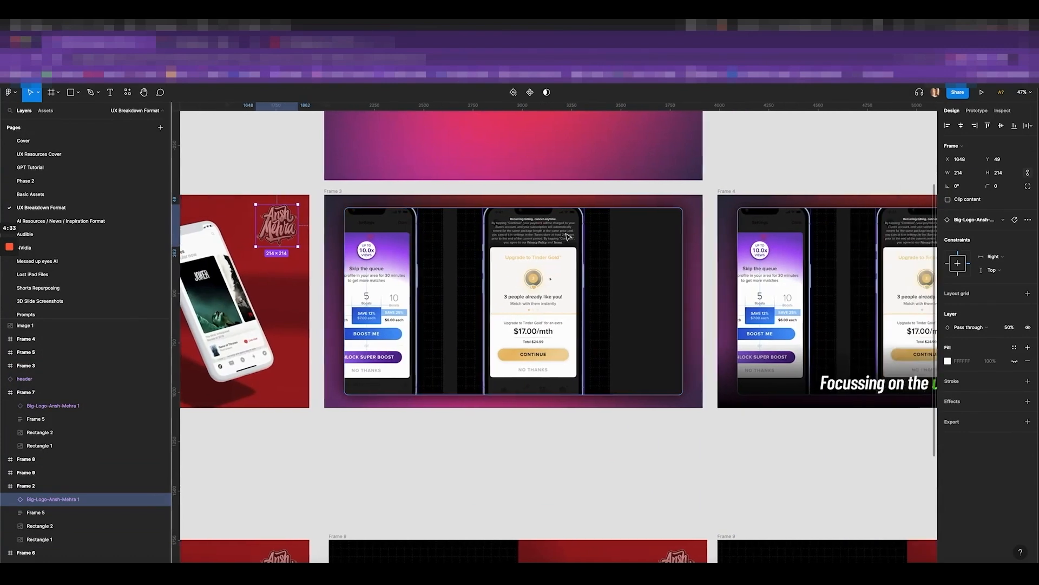
scroll(698, 251, "left", 2)
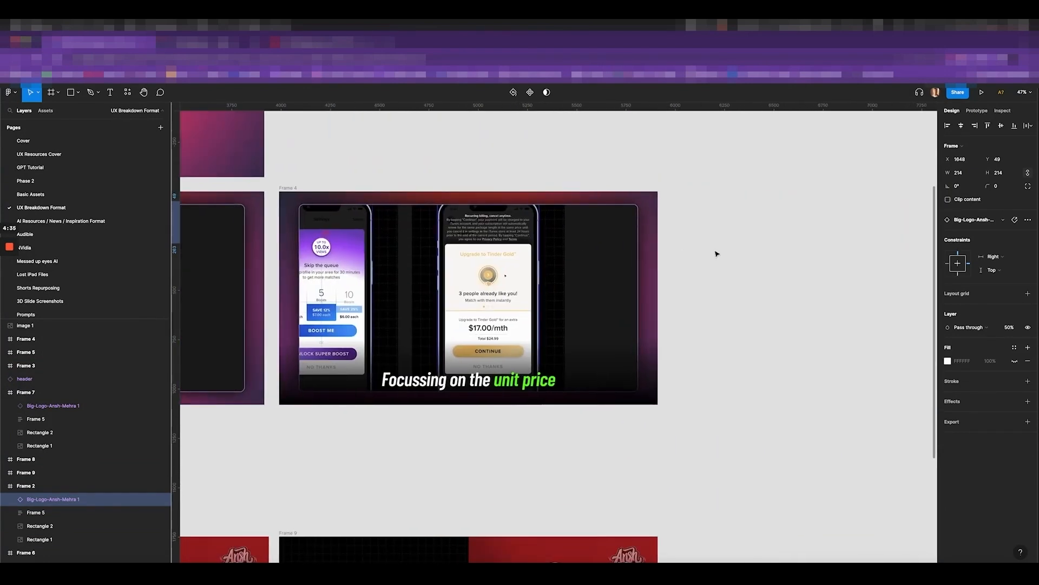
left_click(715, 250)
Select the unit-price caption in Frame 4, then return to Premiere Pro
scroll(716, 253, "left", 2)
scroll(718, 253, "down", 1)
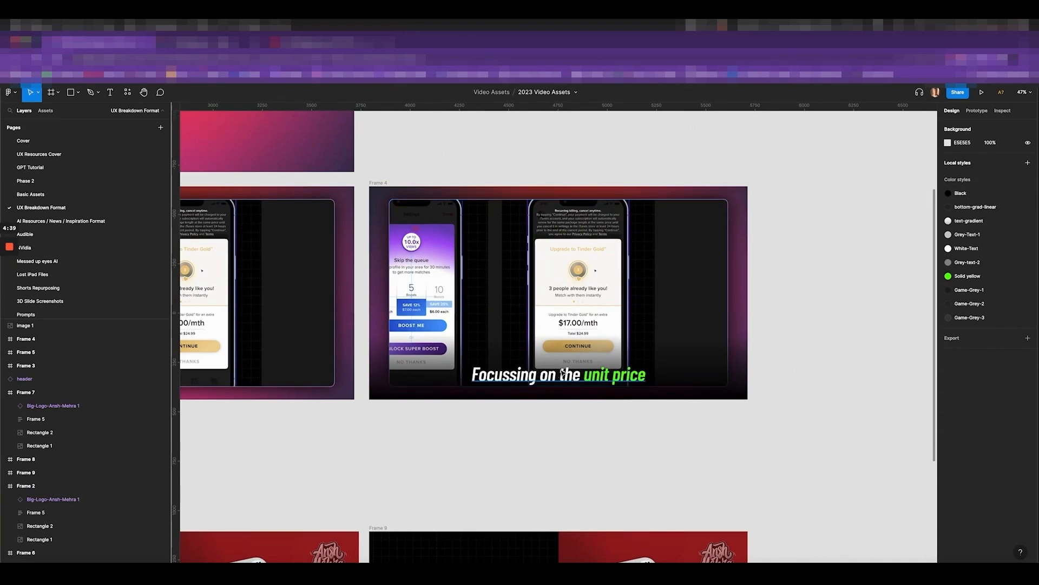
left_click(548, 381)
scroll(529, 381, "up", 3)
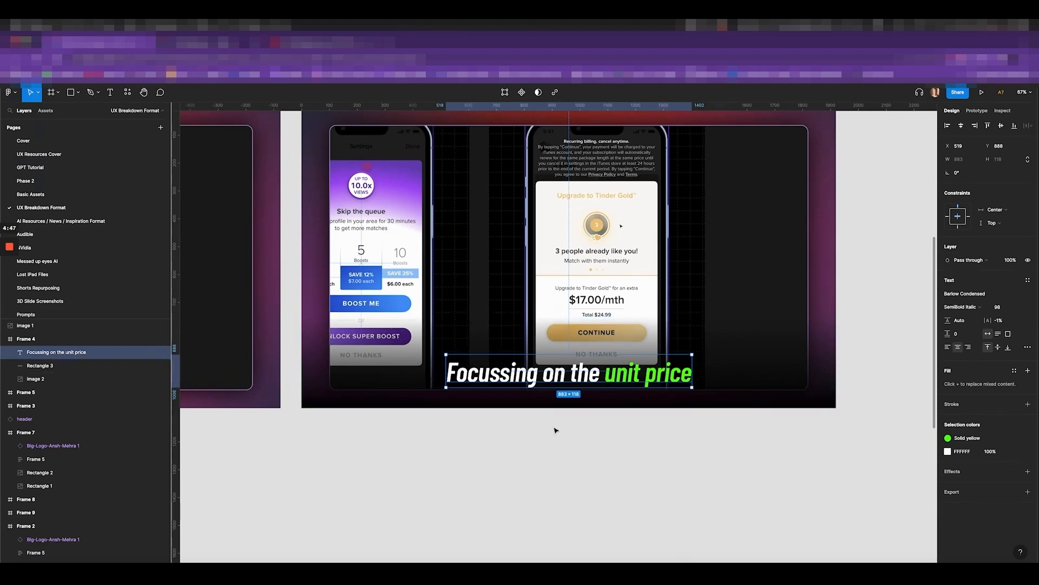
left_click(134, 575)
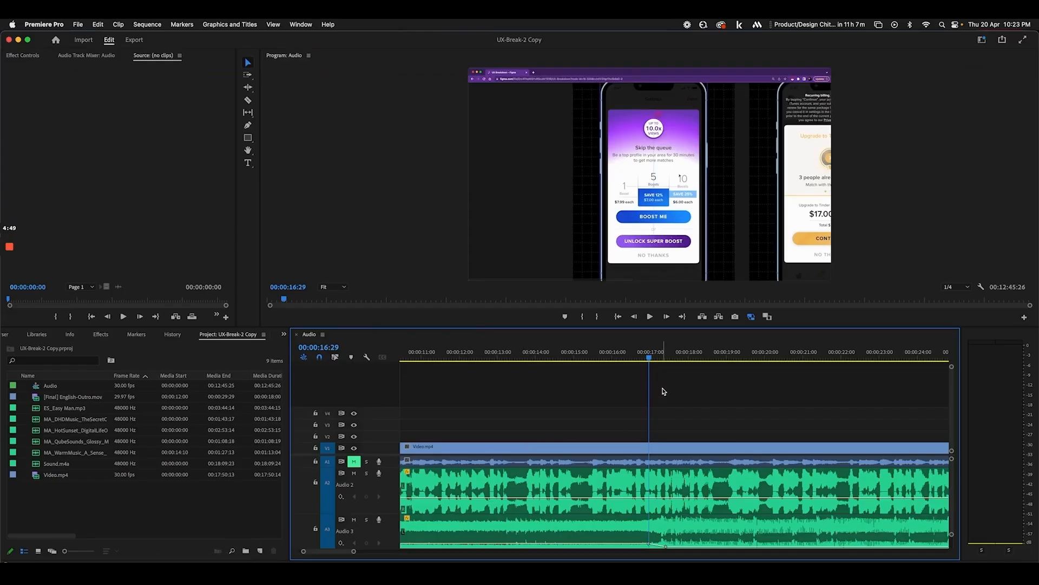
Move the playhead to about 00:01:00:08 and play the paywall footage from there
scroll(663, 390, "down", 10)
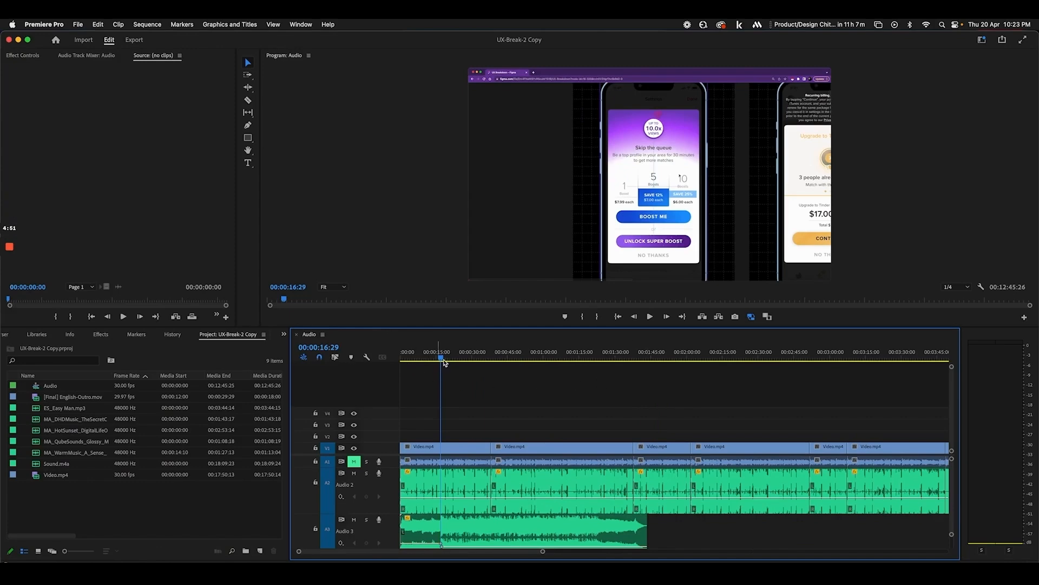
left_click_drag(444, 362, 540, 356)
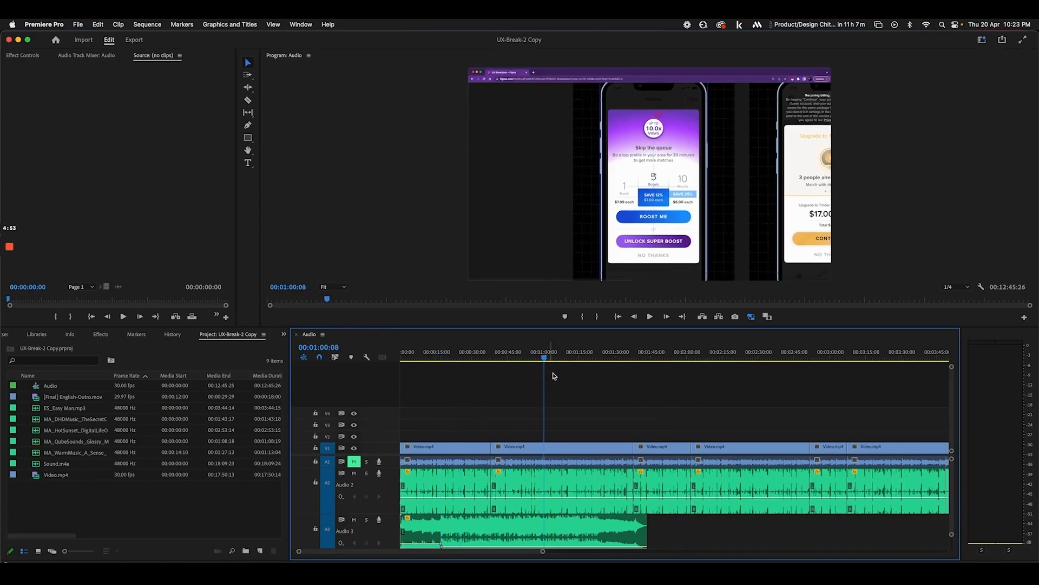
scroll(580, 410, "up", 10)
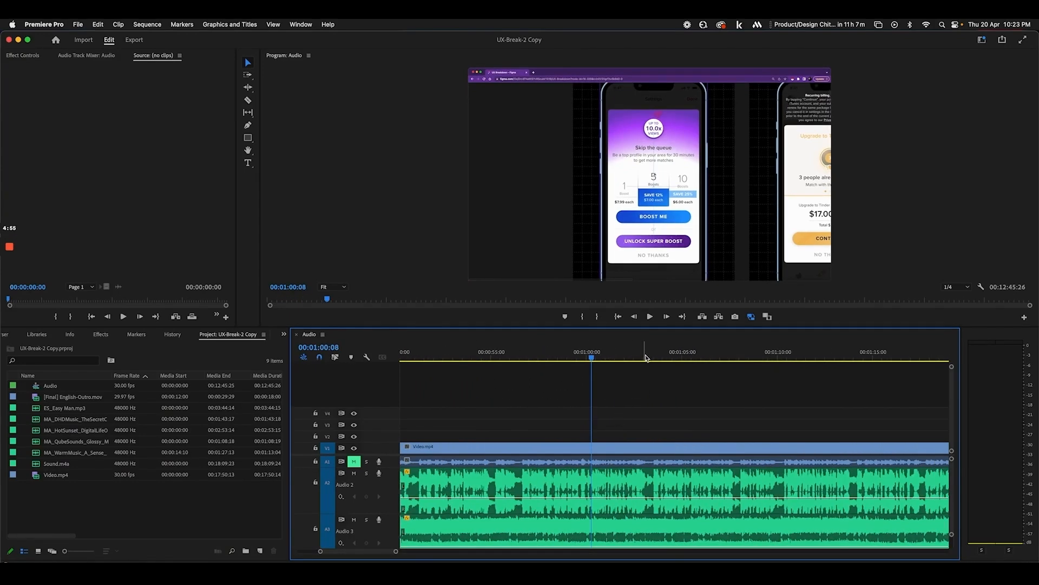
key("space")
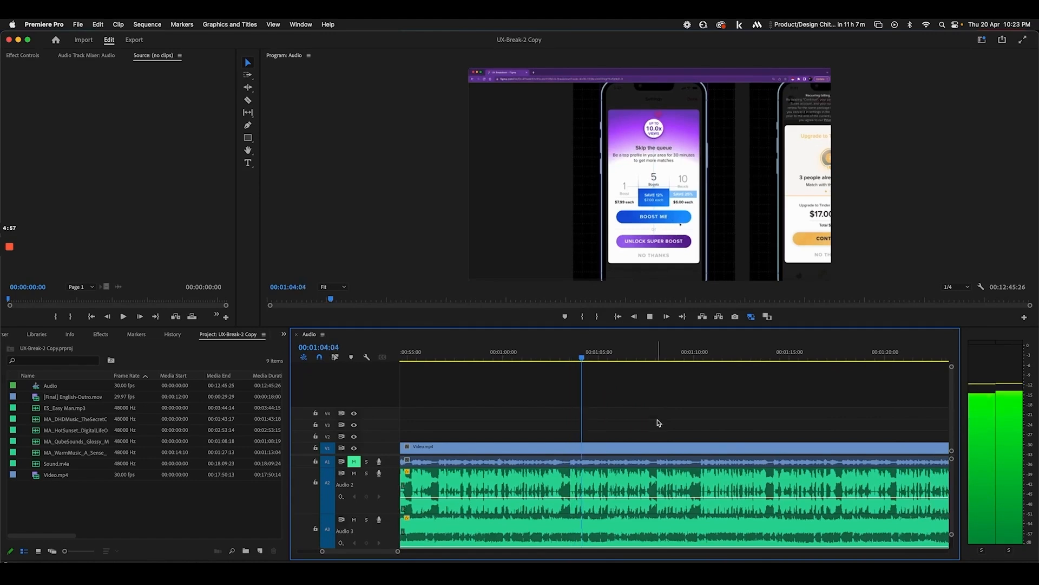
scroll(637, 404, "left", 5)
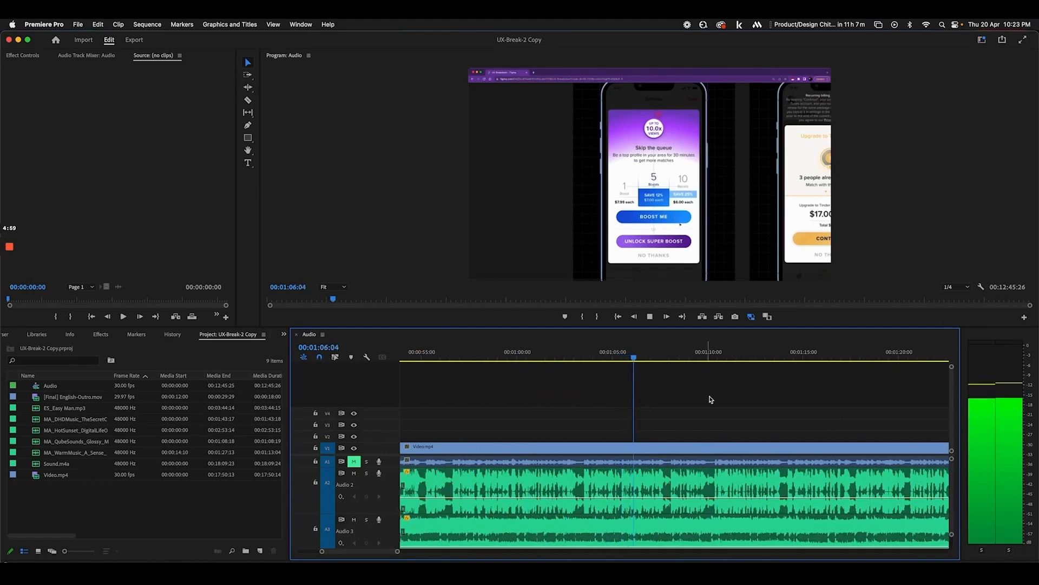
scroll(712, 401, "right", 3)
Add a marker at 00:01:06:03 named 'Exit option is in subtle grey' and stretch it into a range
left_click(566, 357)
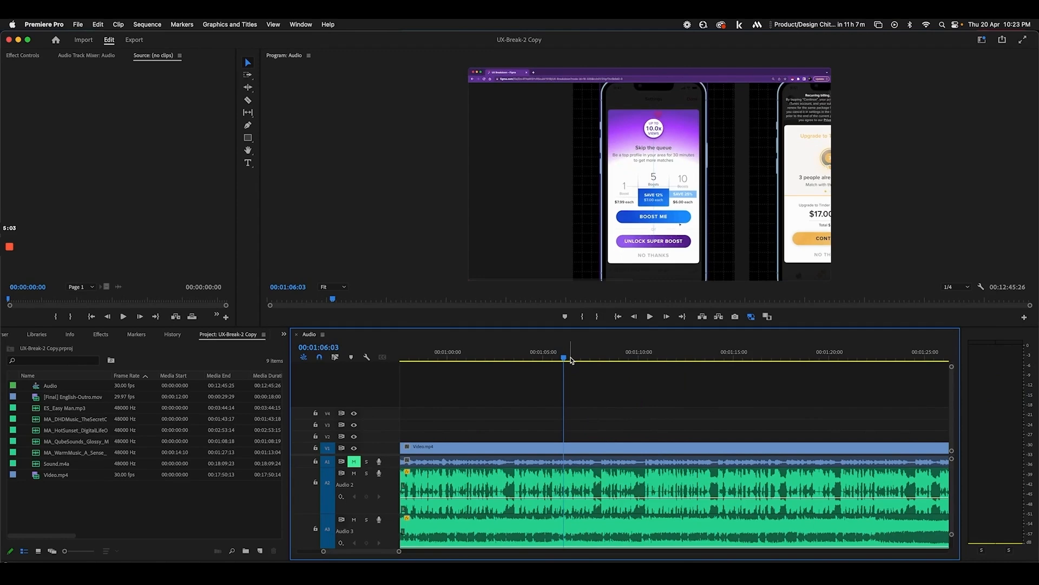
key("m")
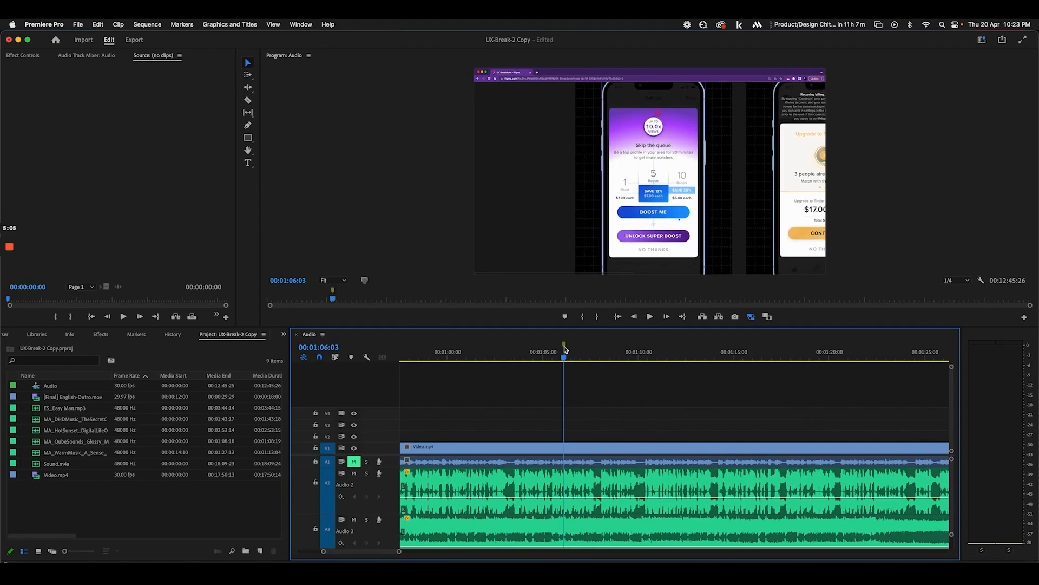
double_click(565, 347)
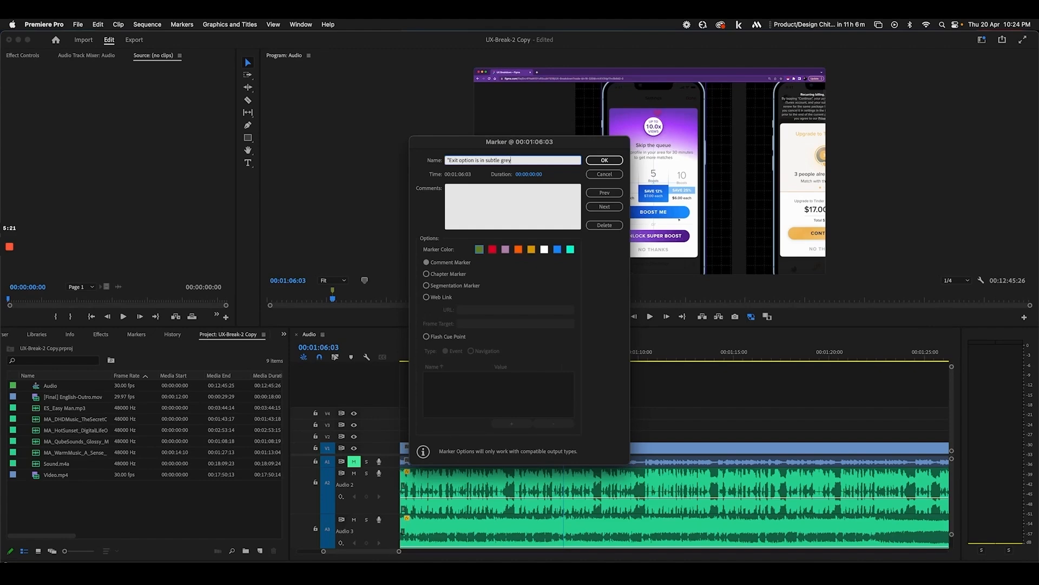
left_click(604, 161)
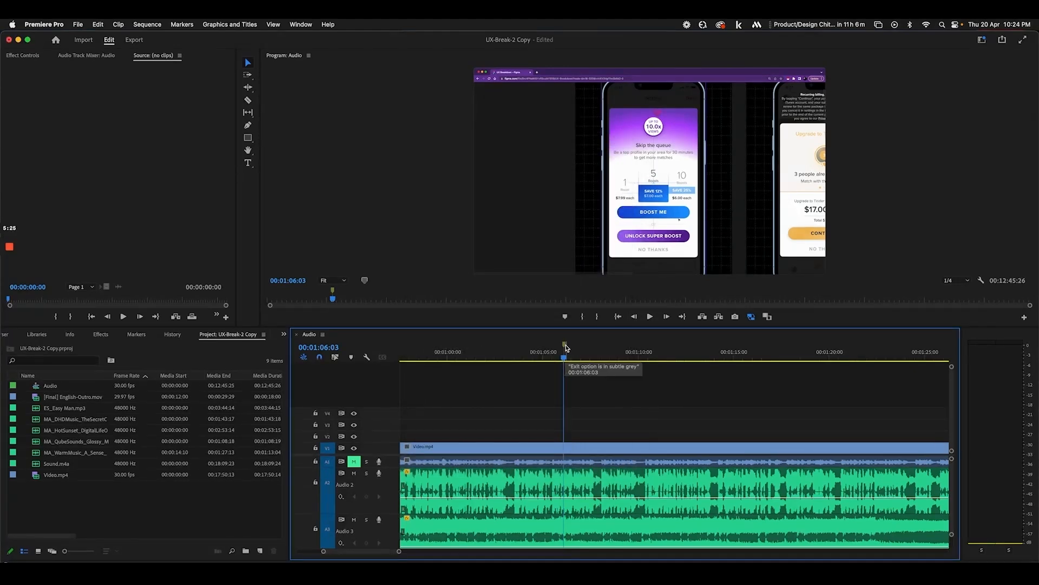
left_click_drag(566, 347, 583, 349)
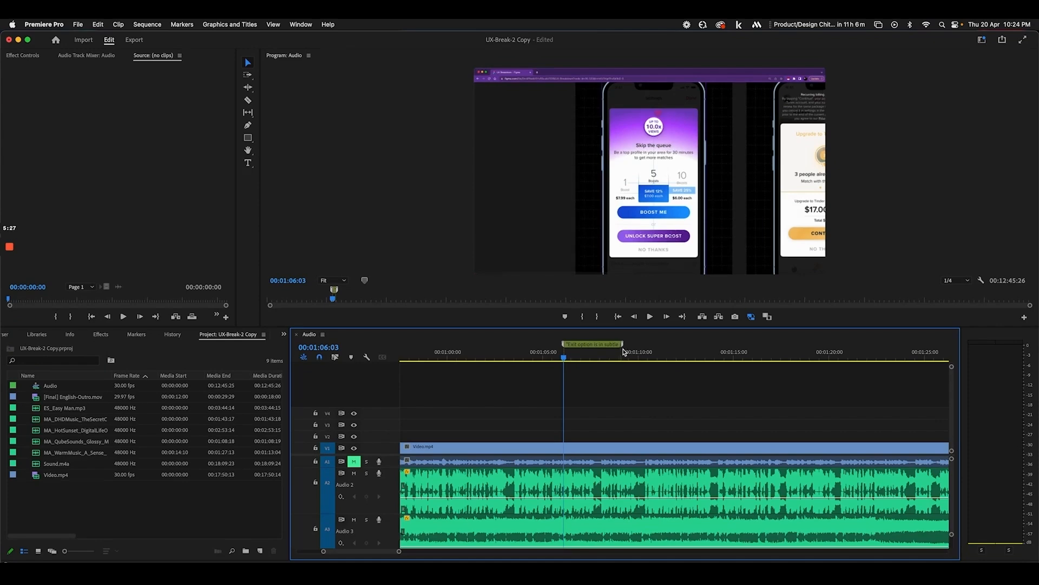
Play back the marked section from the marker's start around 00:01:05:14
left_click(601, 353)
left_click(563, 353)
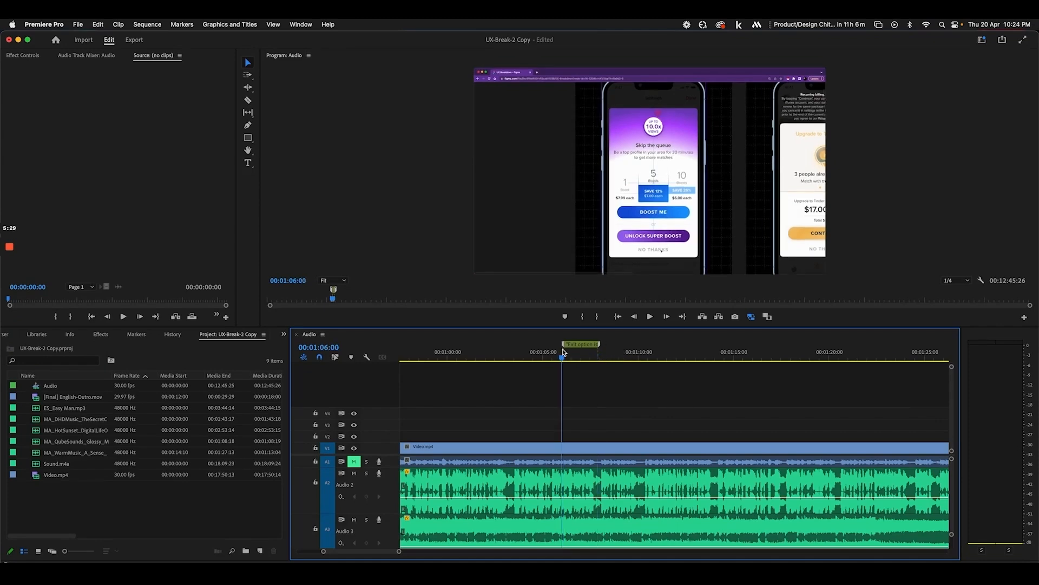
key("equal")
key("equal")
scroll(657, 371, "right", 2)
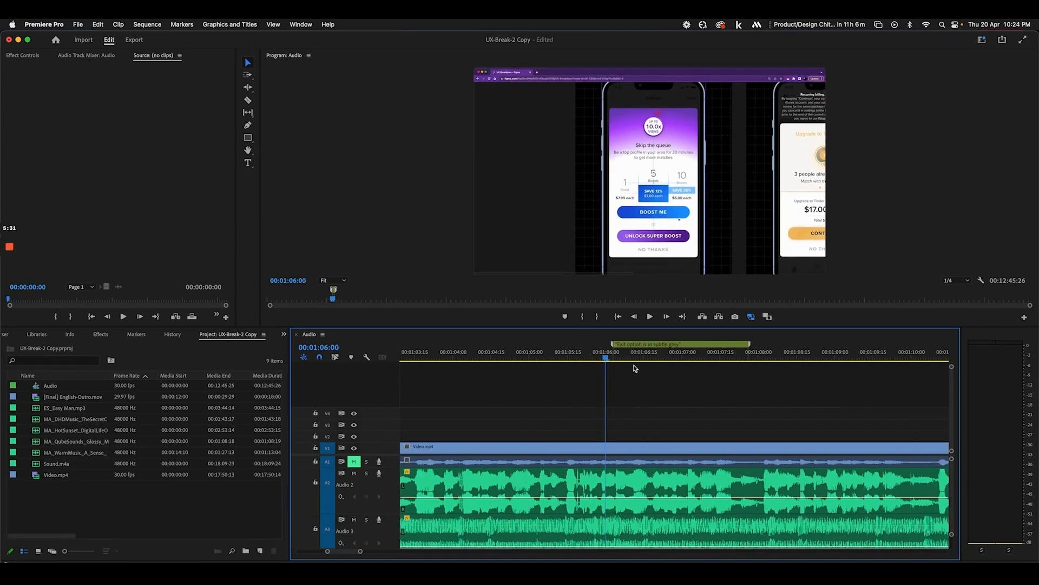
key("space")
mouse_move(575, 352)
left_mouse_down()
mouse_move(565, 354)
mouse_move(597, 349)
left_mouse_up()
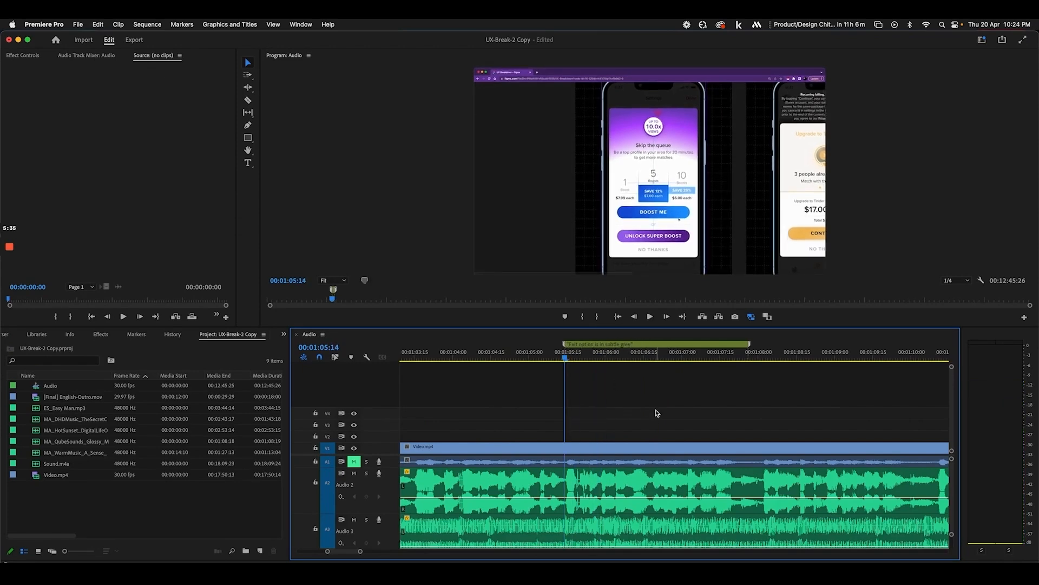
key("space")
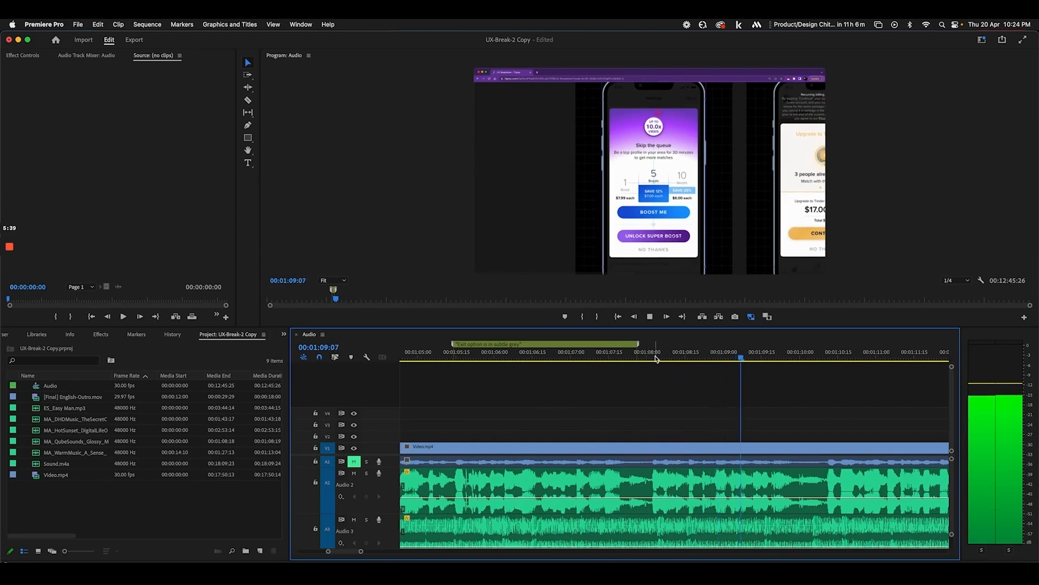
key("space")
Extend the marker's range further right and recheck it at a wider timeline zoom
left_click_drag(639, 345, 821, 346)
key("space")
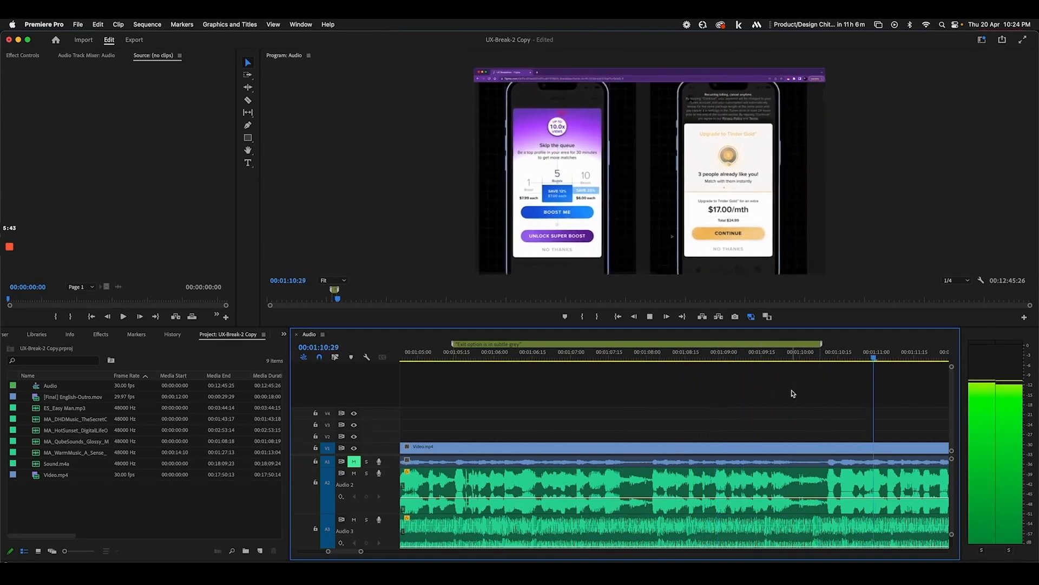
key("space")
key("minus")
key("minus")
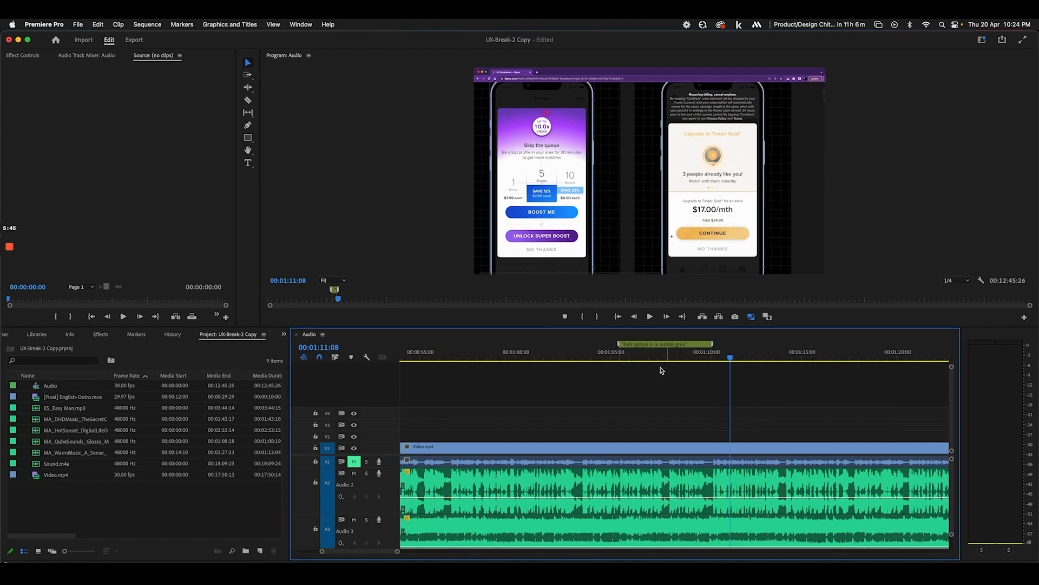
left_click(620, 351)
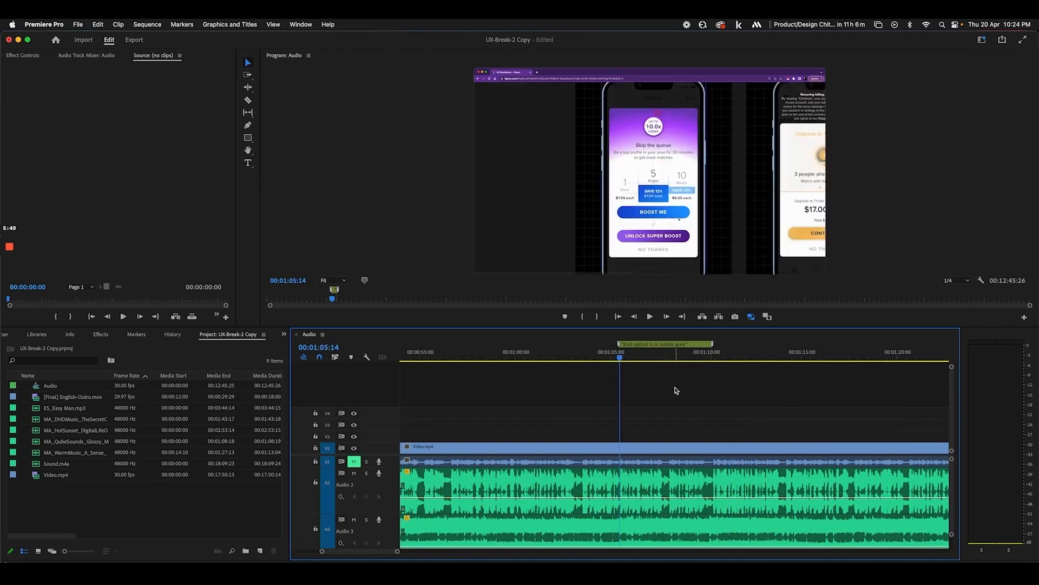
key("minus")
key("minus")
key("minus")
Glance at Figma, then put the playhead at the sequence start with the whole sequence visible
left_click(84, 574)
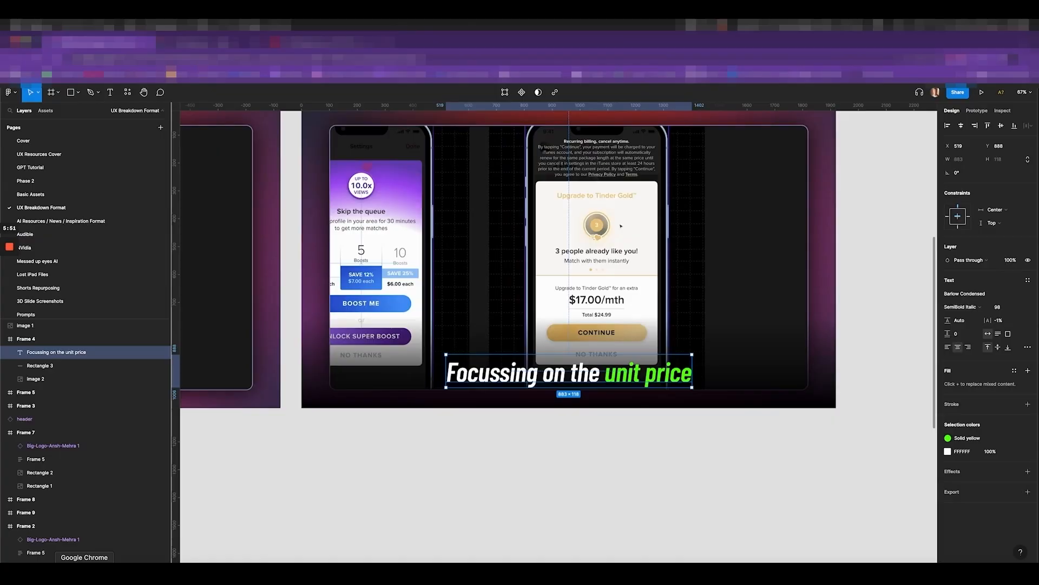
scroll(740, 377, "down", 10)
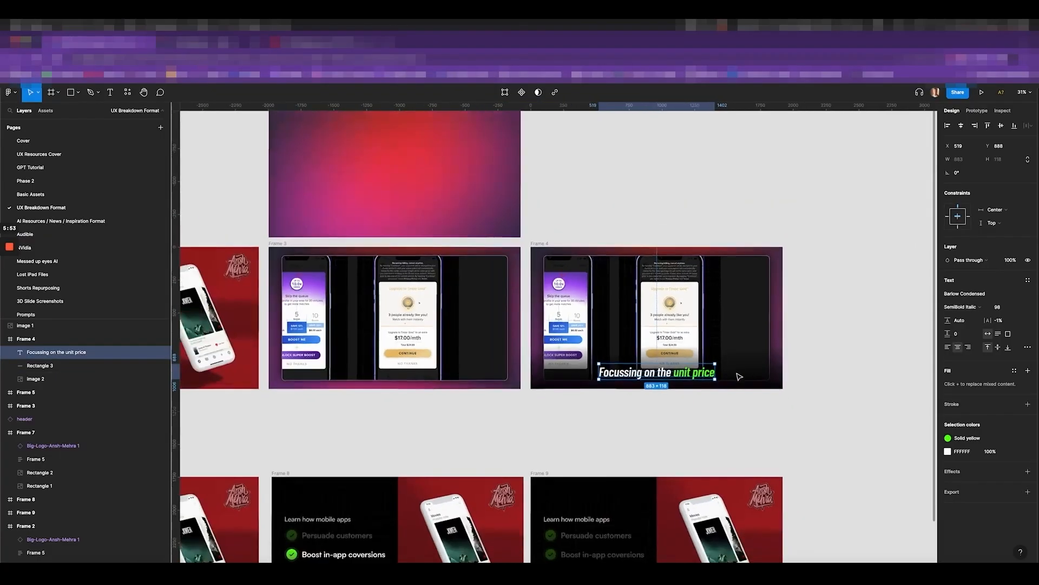
key("super+Tab")
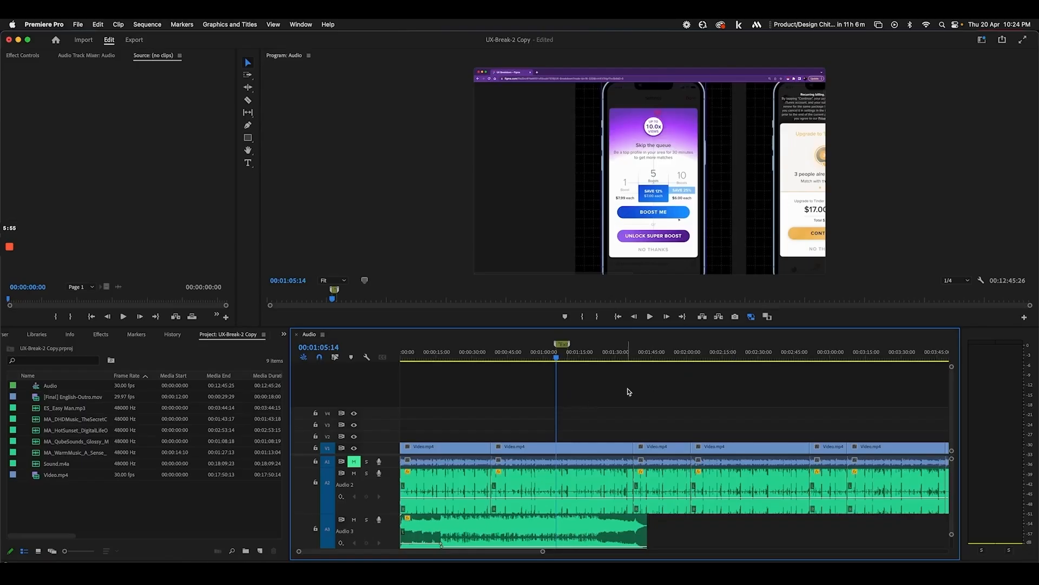
scroll(628, 392, "right", 2)
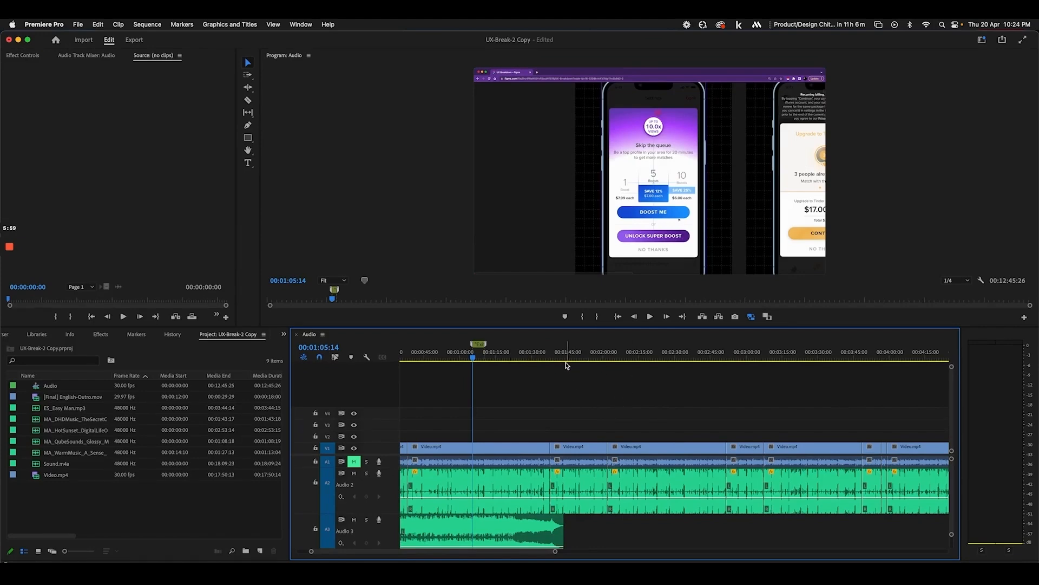
scroll(568, 365, "left", 2)
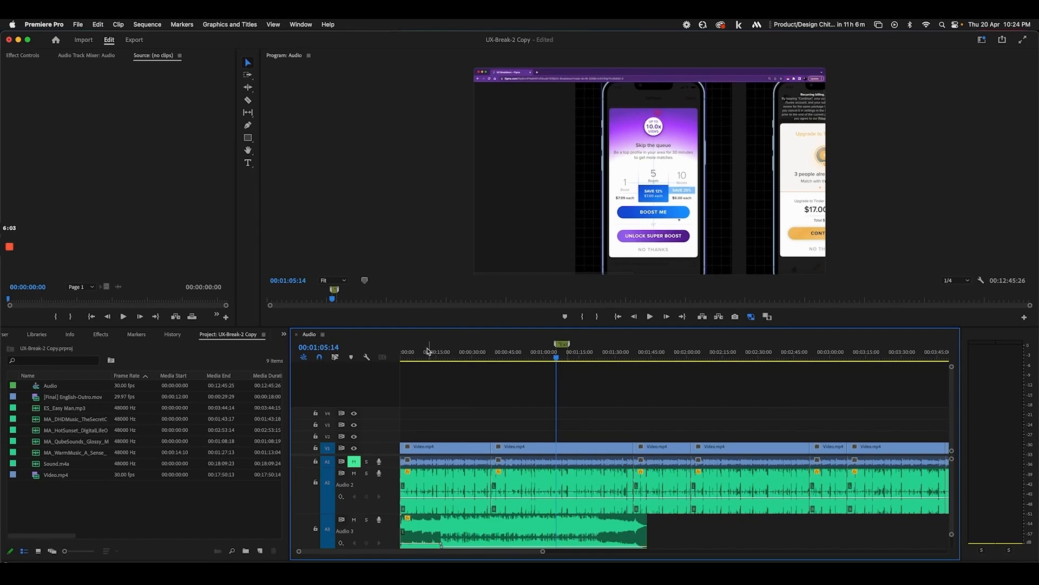
left_click_drag(428, 351, 404, 355)
key("minus")
key("minus")
key("minus")
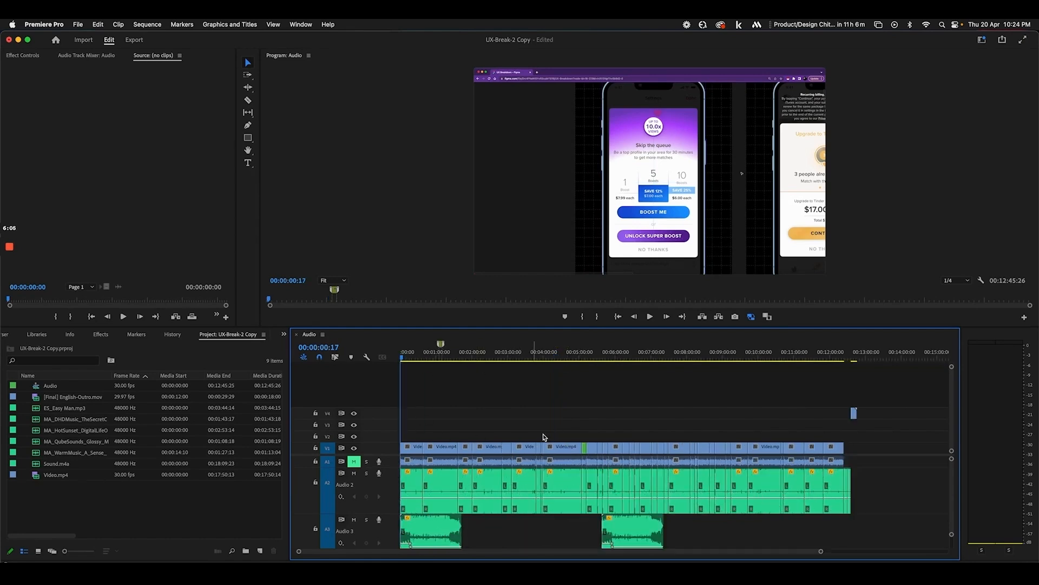
Save the Premiere project and jump the playhead near the sequence end at 00:12:11
key("super+s")
key("super+Tab")
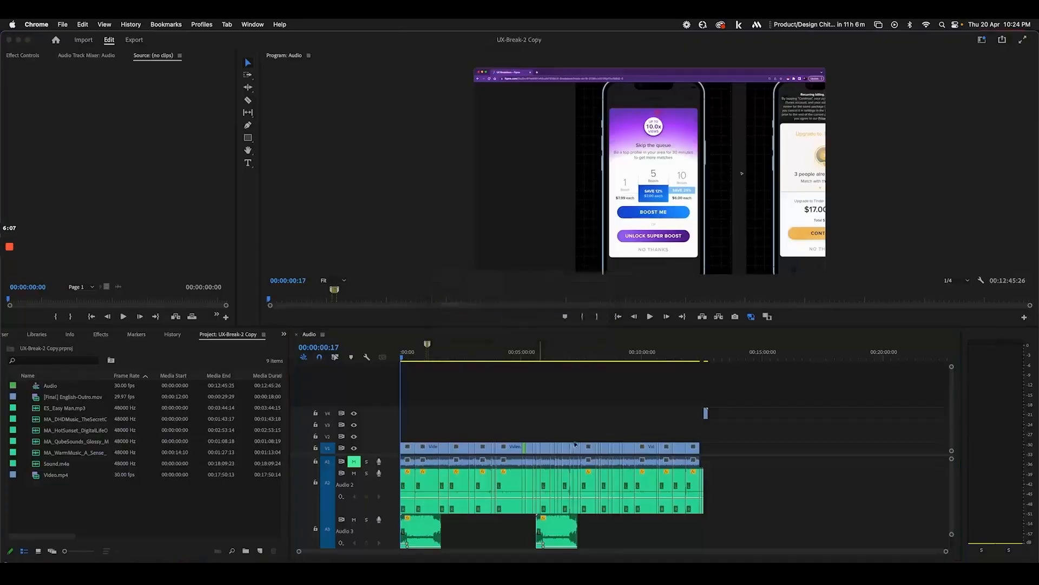
key("super+Tab")
left_click(83, 573)
scroll(441, 442, "down", 3)
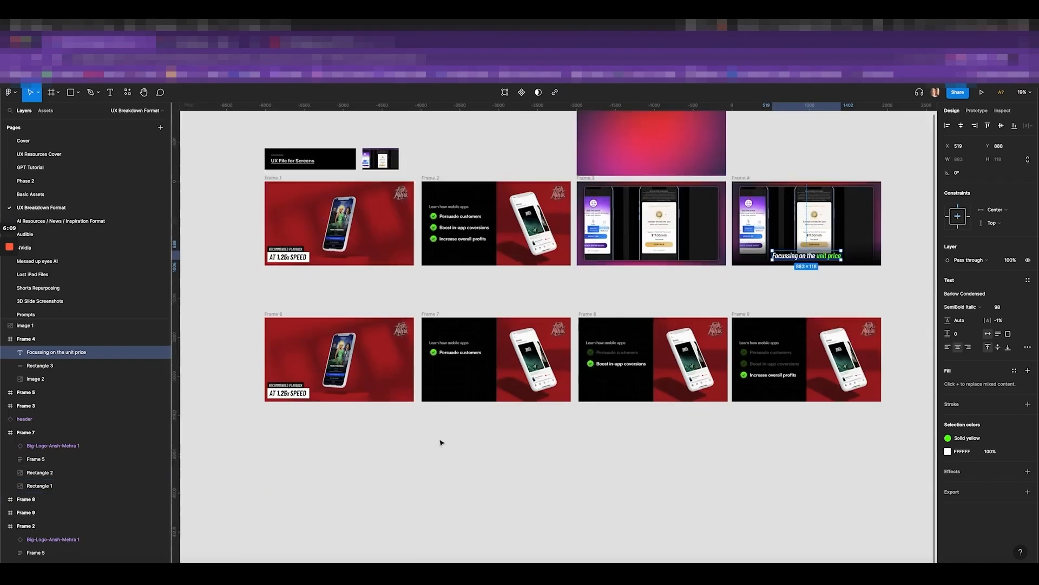
scroll(504, 418, "up", 3)
key("super+Tab")
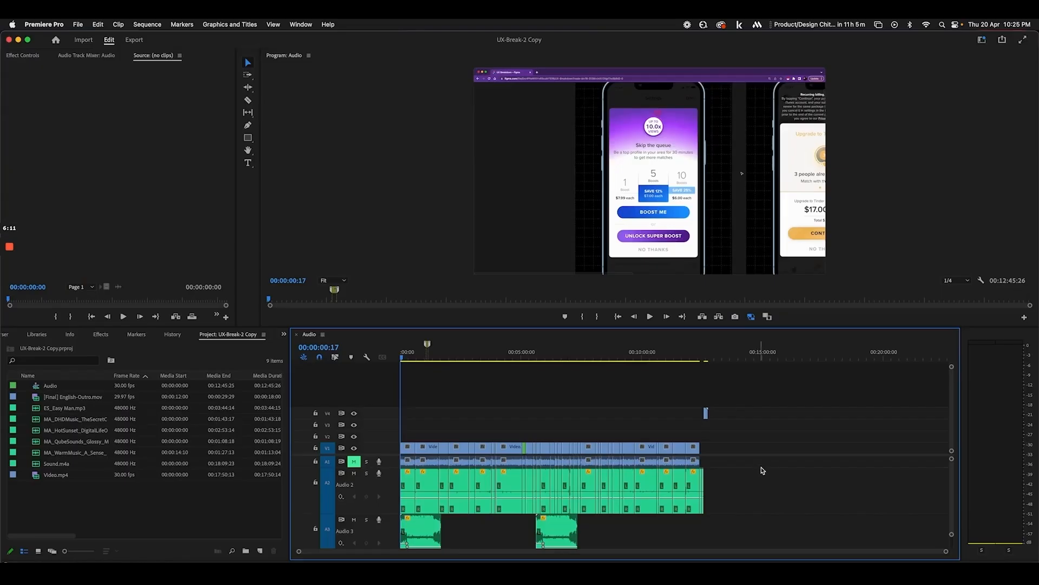
left_click(696, 357)
Scrub back to around 3:47 and replay that part of the sequence
key("=")
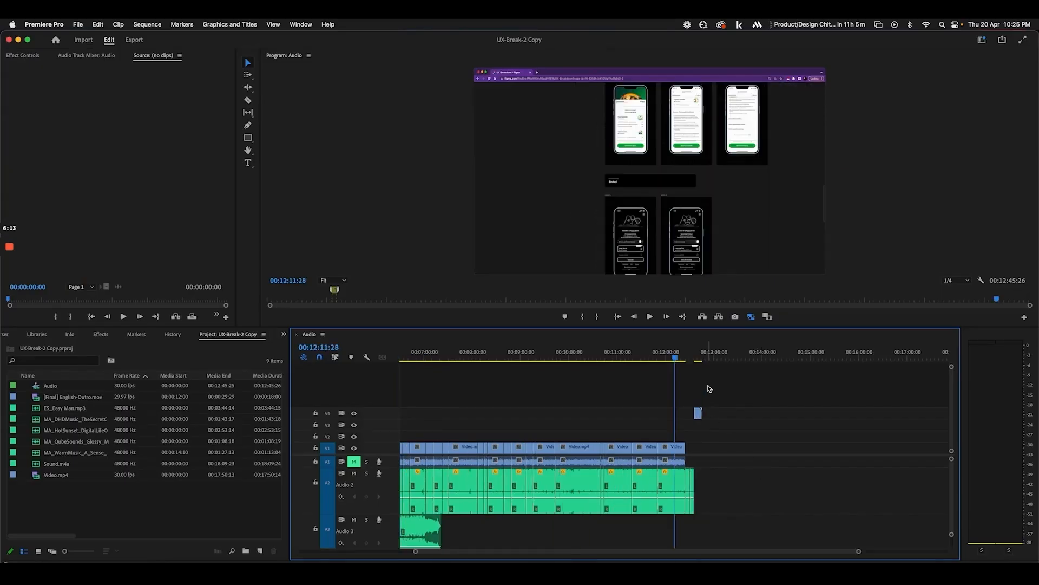
scroll(574, 382, "left", 5)
left_click_drag(561, 357, 458, 359)
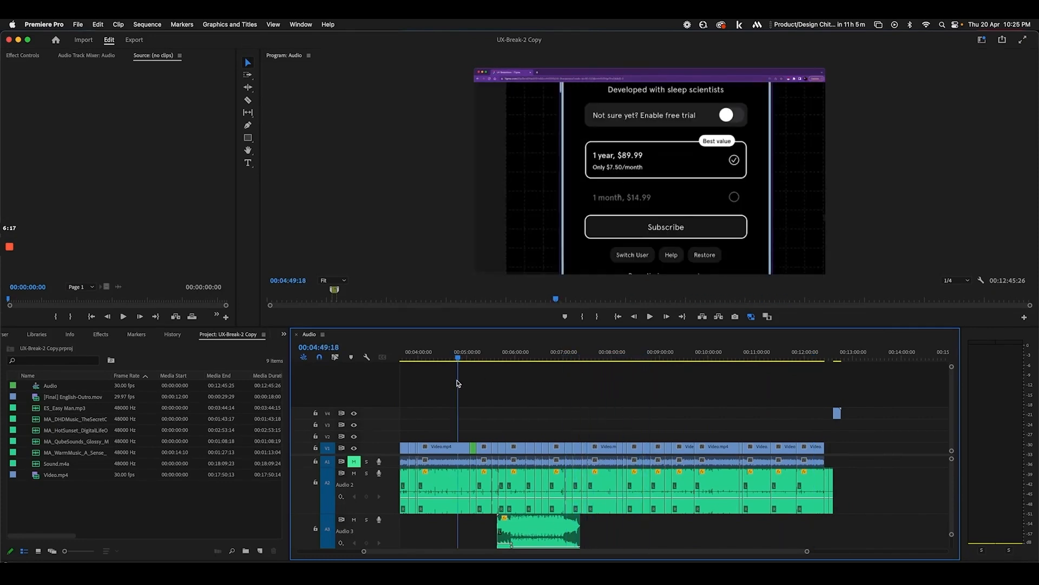
scroll(523, 365, "left", 2)
left_click_drag(522, 365, 466, 370)
key("=")
key("space")
scroll(686, 439, "right", 1)
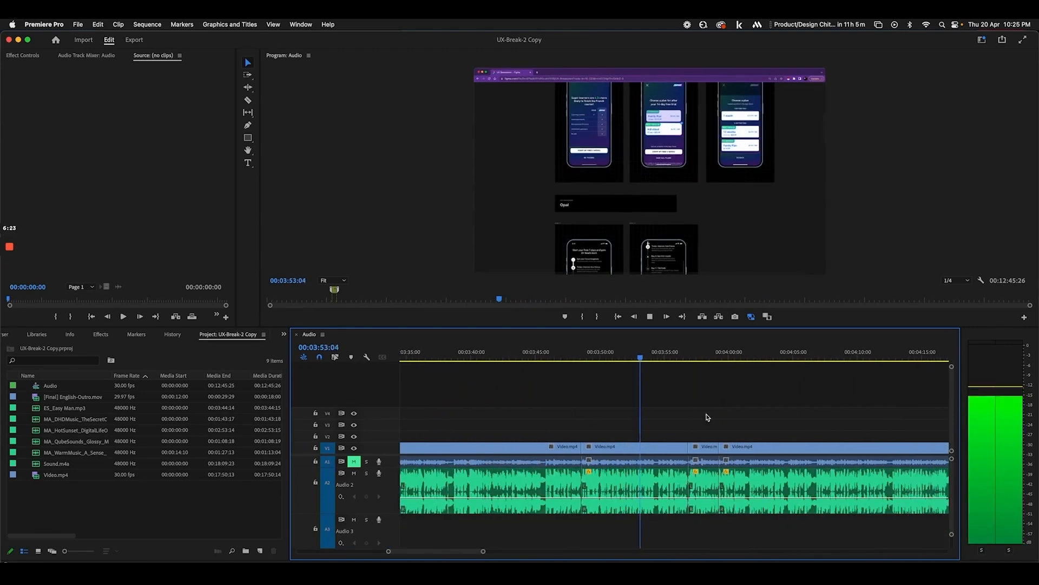
left_click(566, 359)
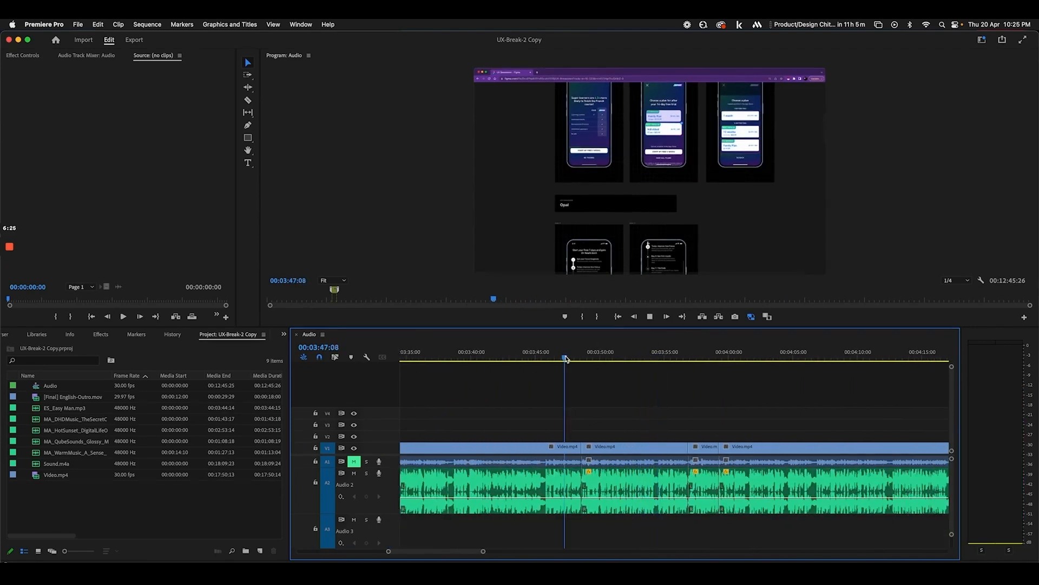
scroll(623, 413, "right", 2)
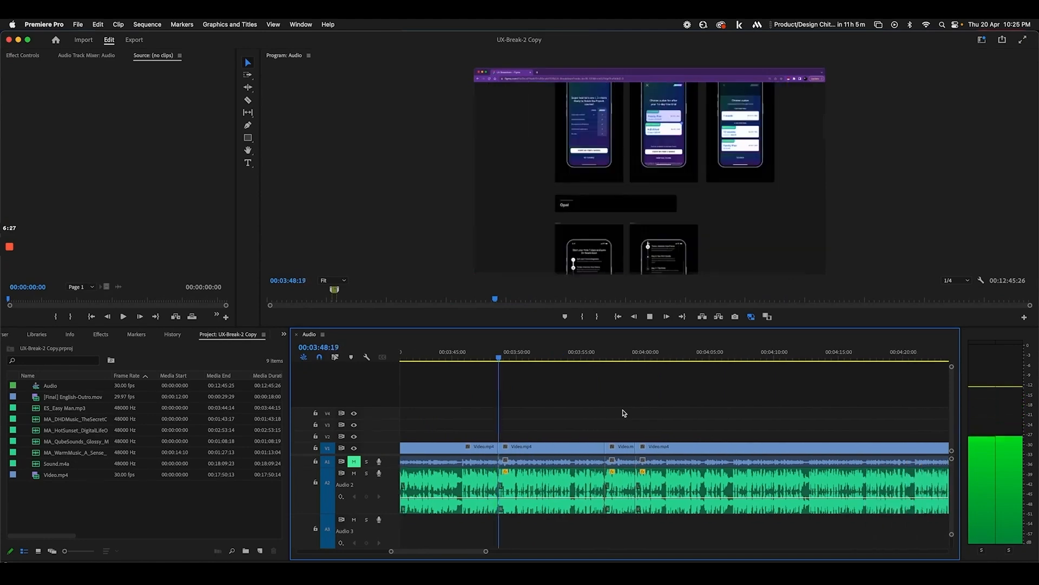
Delete the three Video.mp4 clips near 3:50 and the short clip near 5:05
left_click_drag(566, 418, 690, 452)
key("Delete")
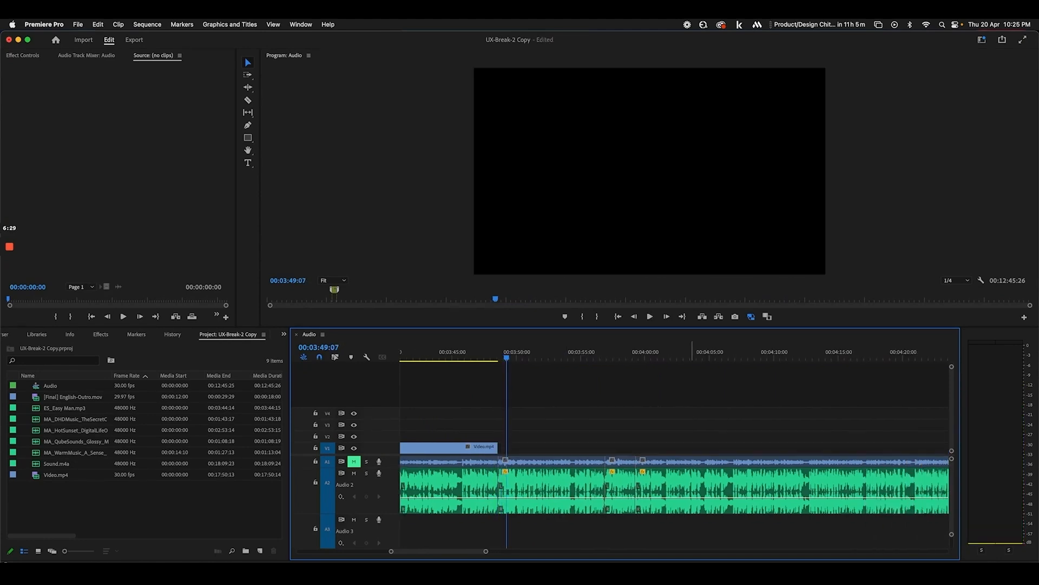
scroll(688, 452, "right", 1)
scroll(688, 452, "down", 3)
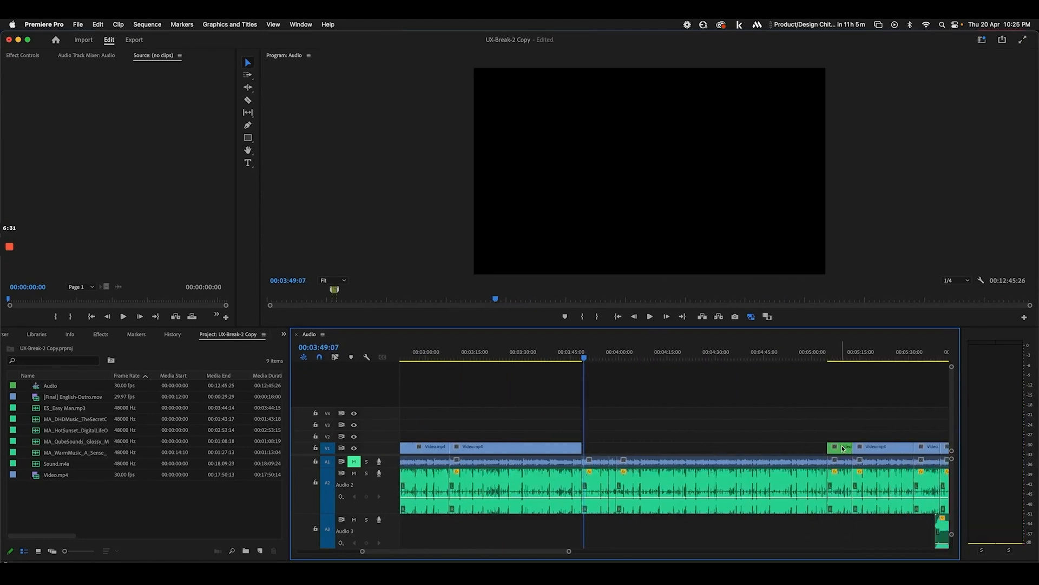
key("Delete")
Play across the cut around 5:10 and save the project
left_click(848, 360)
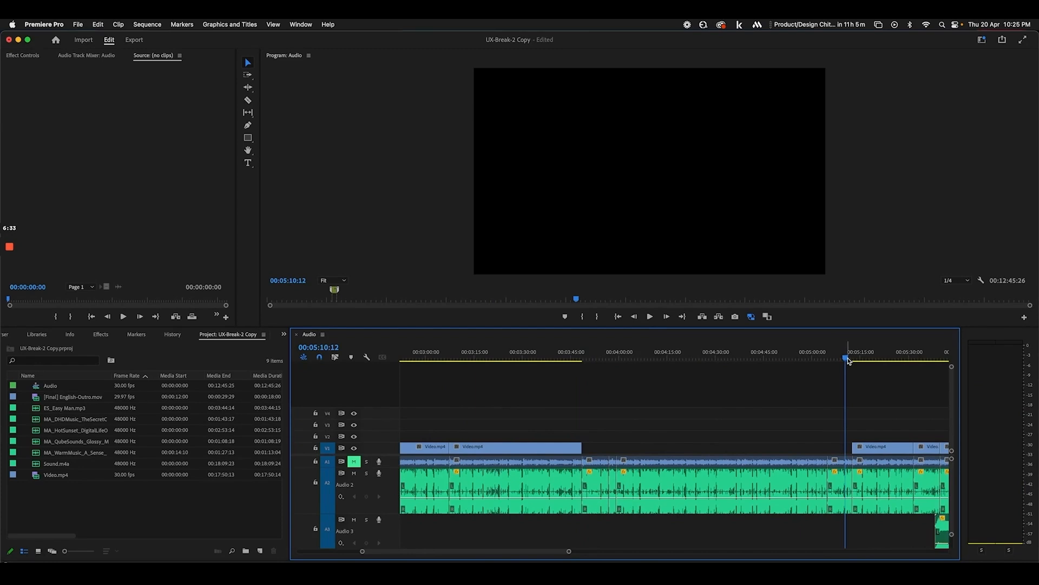
key("space")
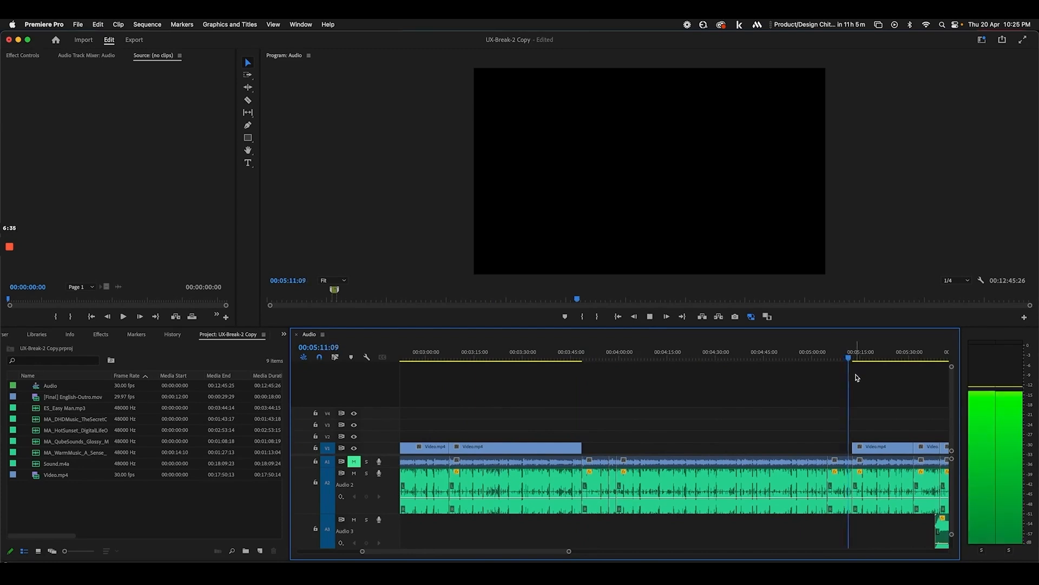
left_click(857, 356)
scroll(831, 399, "right", 3)
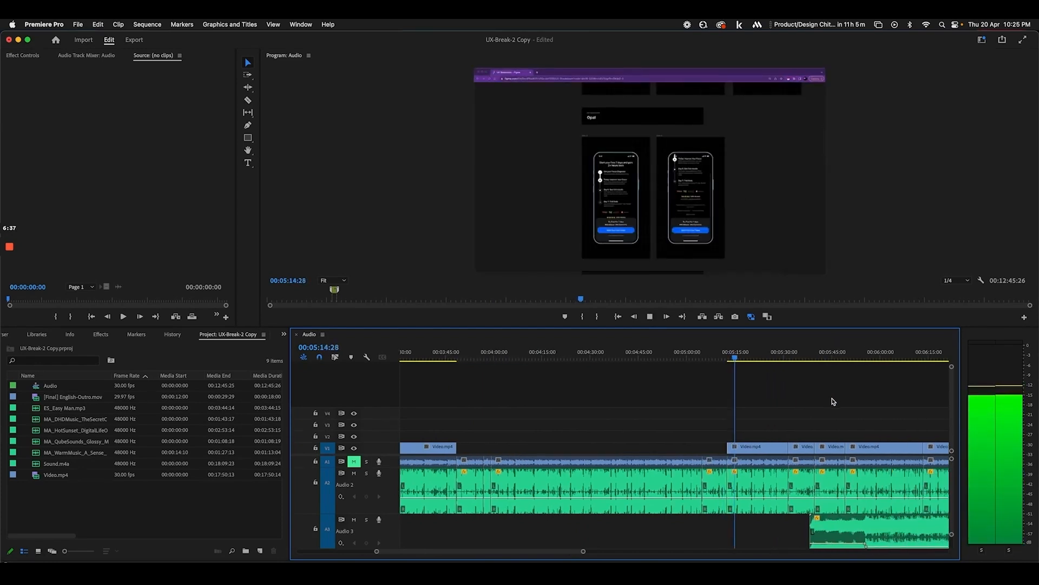
key("cmd+s")
Move the playhead to 12:26, past the last Video.mp4 clip
key("minus")
key("minus")
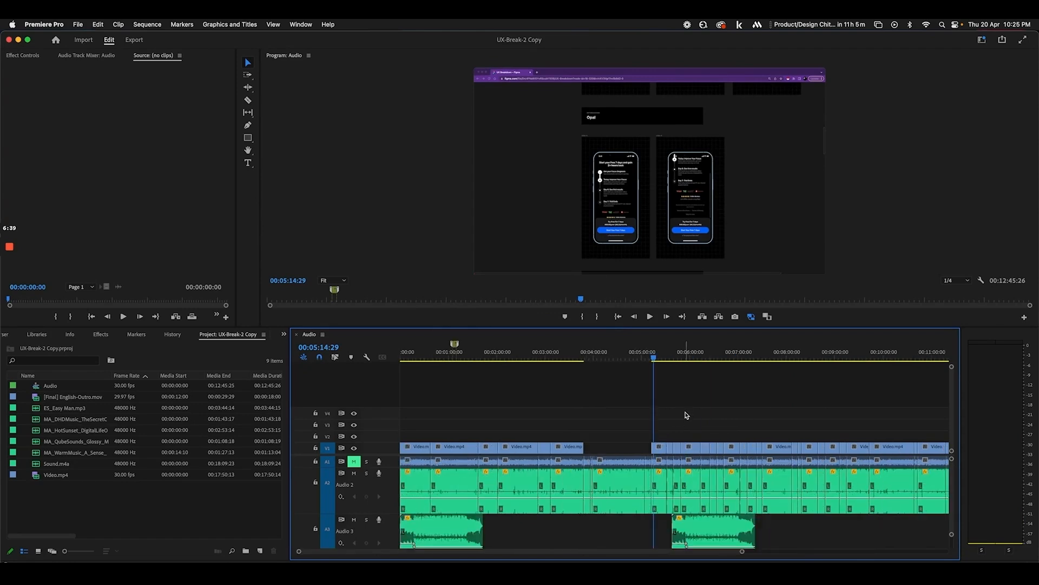
scroll(686, 415, "right", 5)
left_click(770, 357)
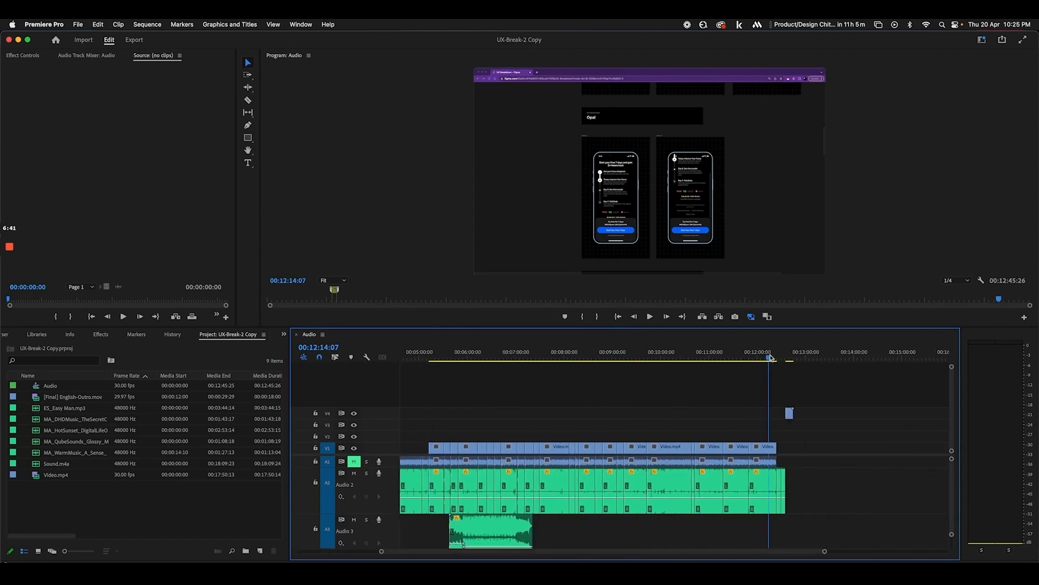
key("equal")
key("equal")
key("equal")
key("equal")
left_click_drag(704, 357, 810, 359)
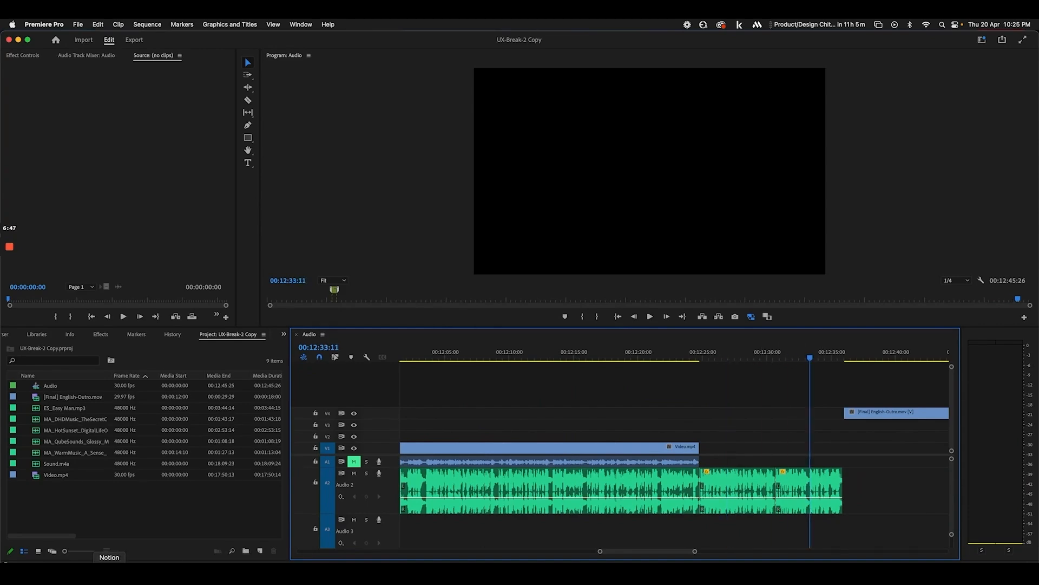
Draw a wide rectangle inside Frame 5 in Figma
left_click(84, 574)
scroll(716, 137, "up", 5)
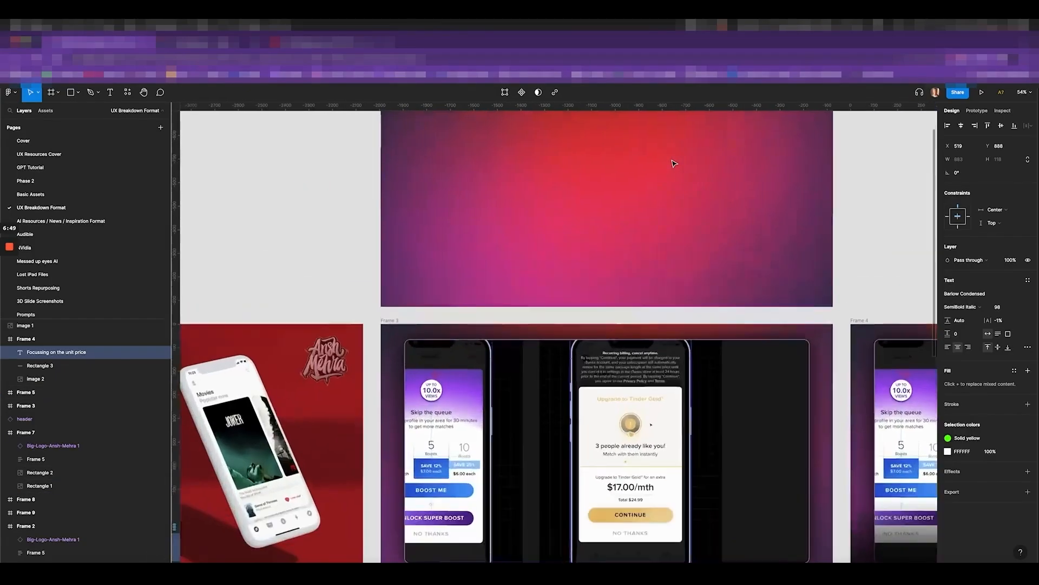
scroll(673, 158, "up", 3)
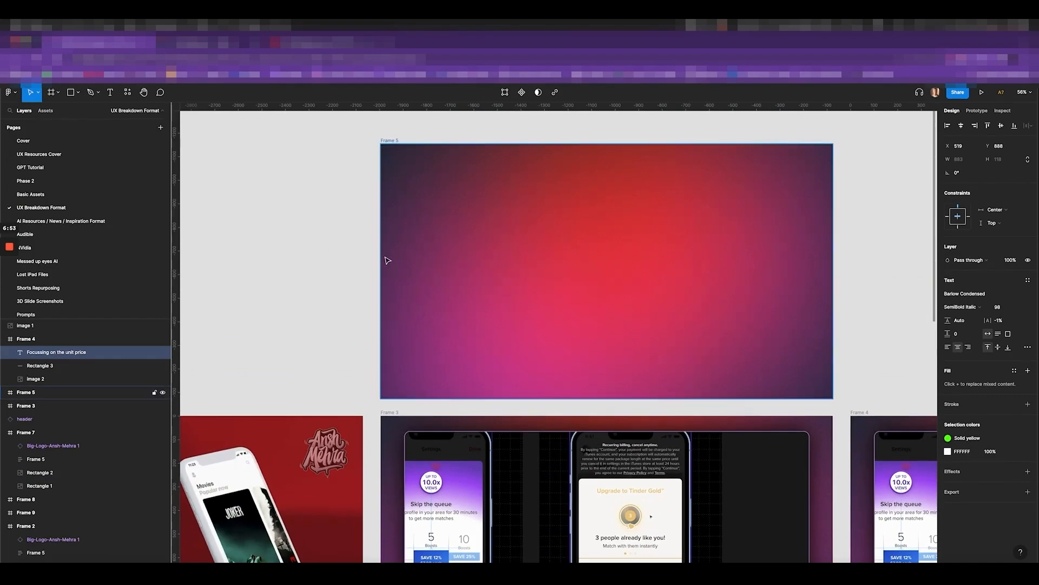
scroll(628, 274, "down", 3)
scroll(487, 255, "up", 2)
key("r")
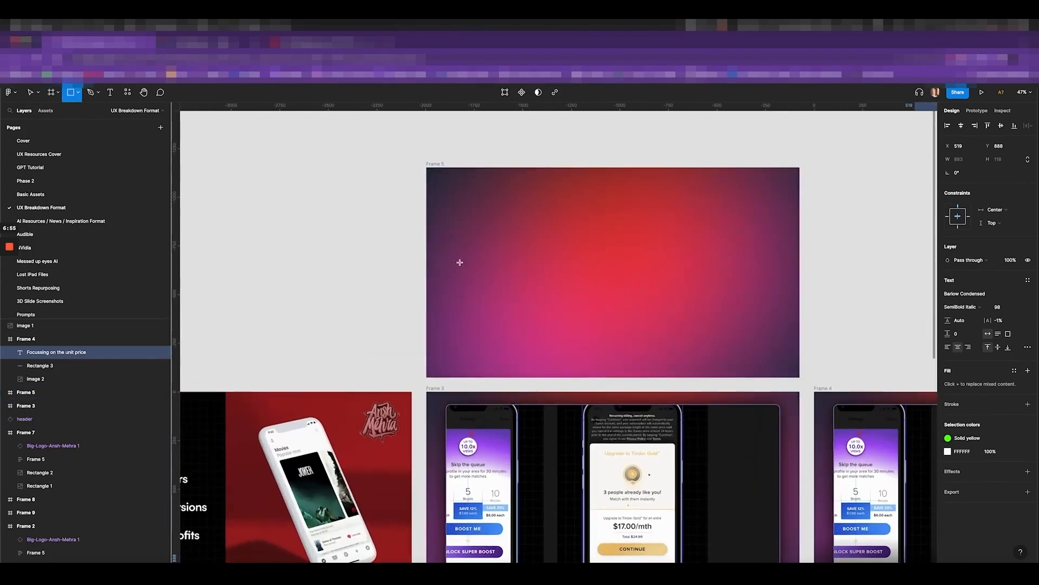
left_click_drag(438, 256, 764, 319)
Copy the unit-price caption from Frame 4 into Frame 5, retyped as 'Links in Description'
scroll(715, 290, "down", 5)
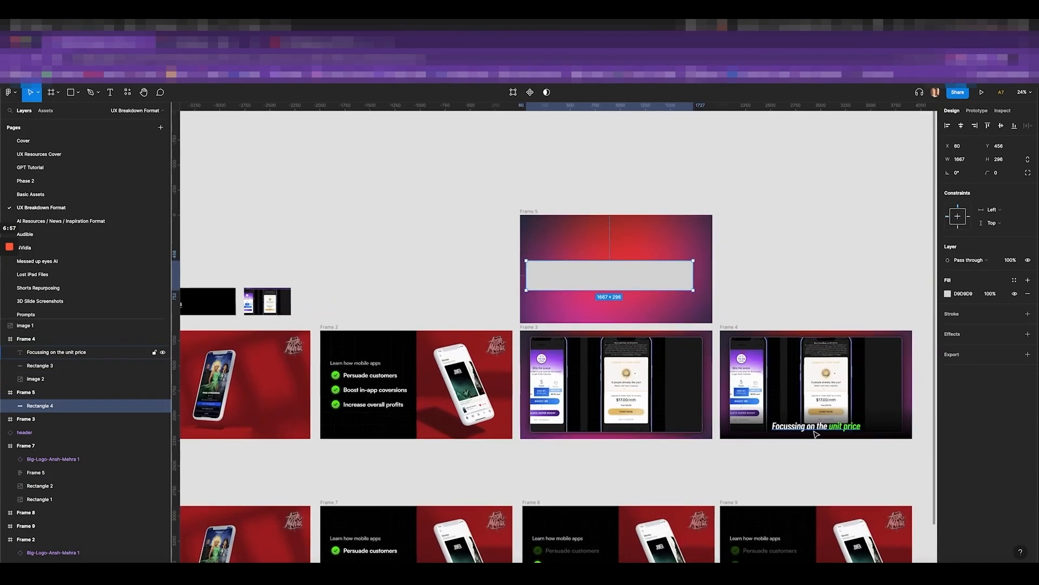
left_click(828, 429)
left_click_drag(829, 429, 608, 242)
scroll(609, 242, "up", 3)
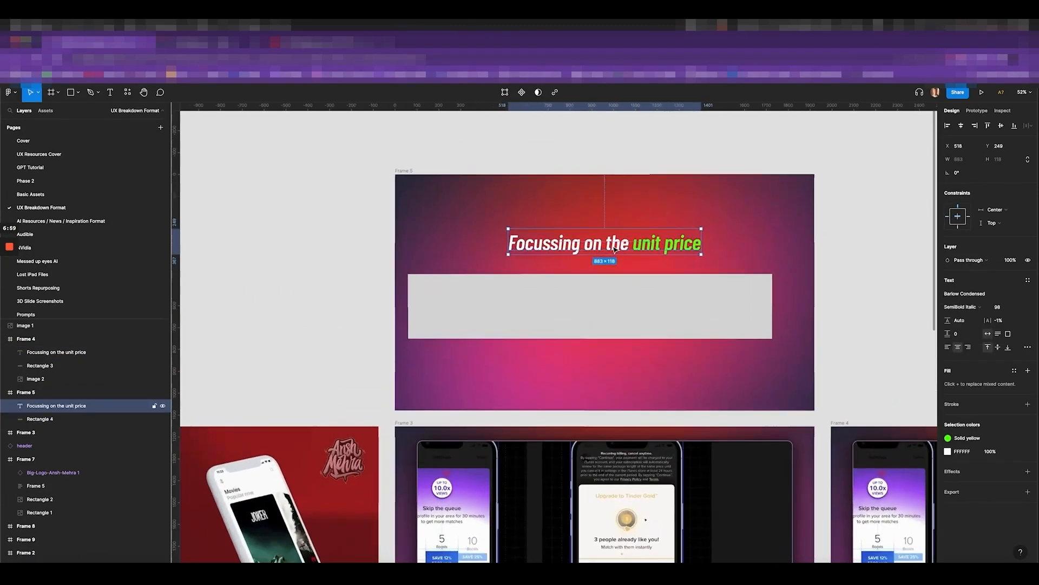
type("Links in D")
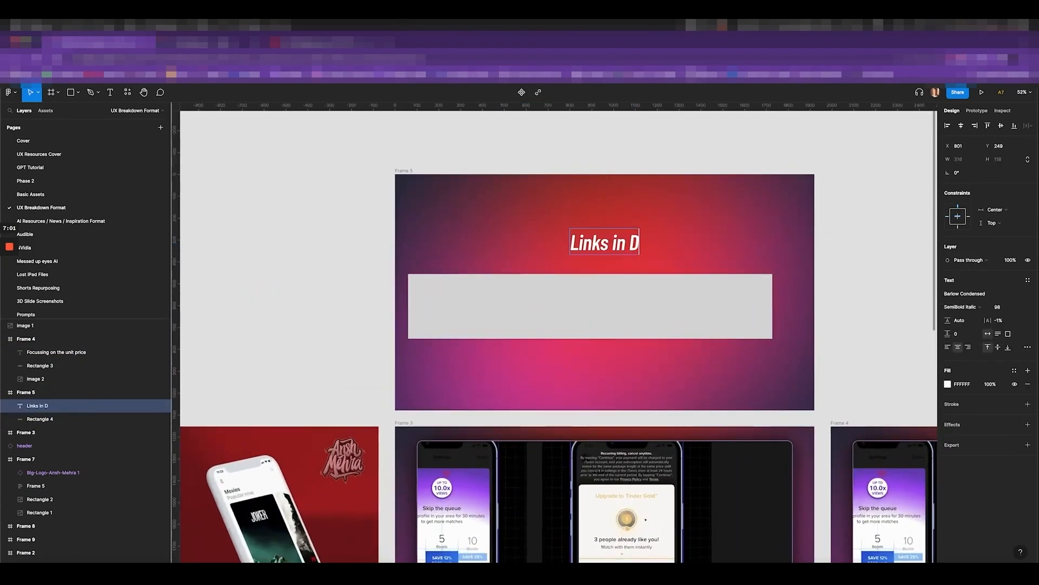
type("escription")
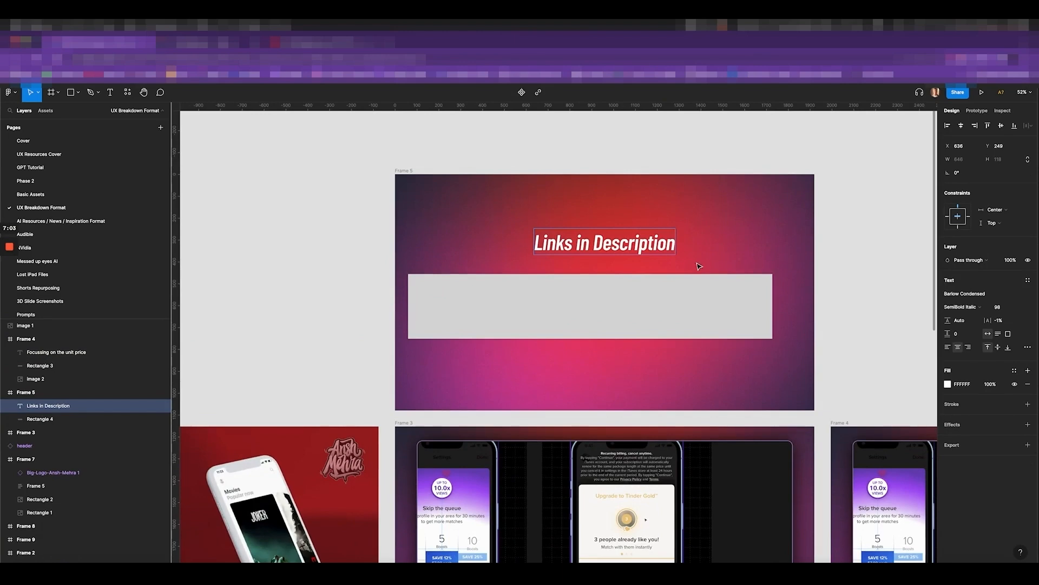
key("Escape")
Move the grey rectangle to Frame 5's bottom at full width and lower the caption
left_click_drag(696, 323, 657, 381)
left_click_drag(761, 379, 813, 382)
left_click_drag(623, 250, 624, 274)
Change the caption to read 'All links in Description'
double_click(624, 271)
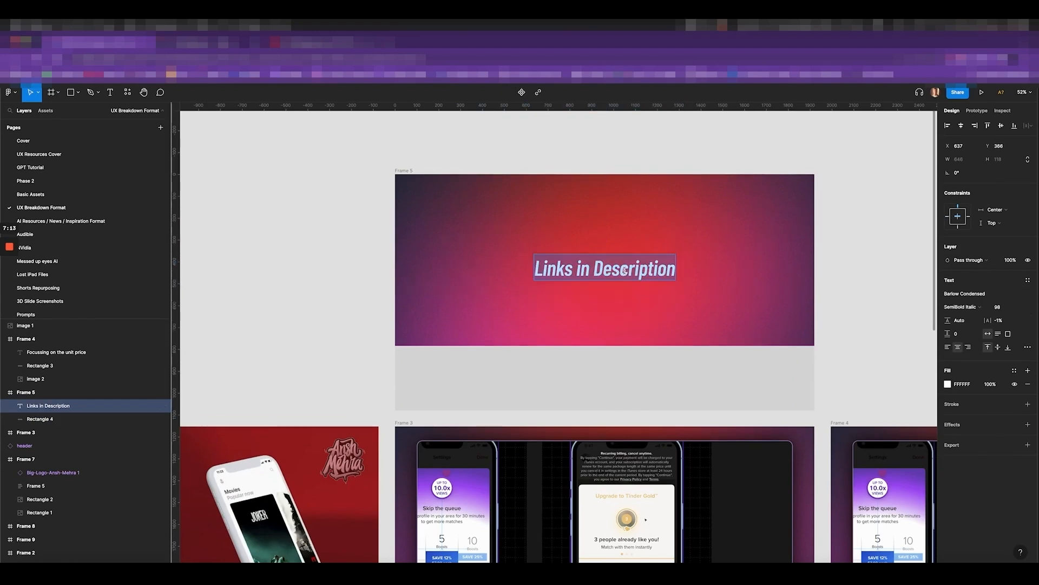
key("Escape")
double_click(611, 275)
key("Home")
type("All")
key("BackSpace")
type("l")
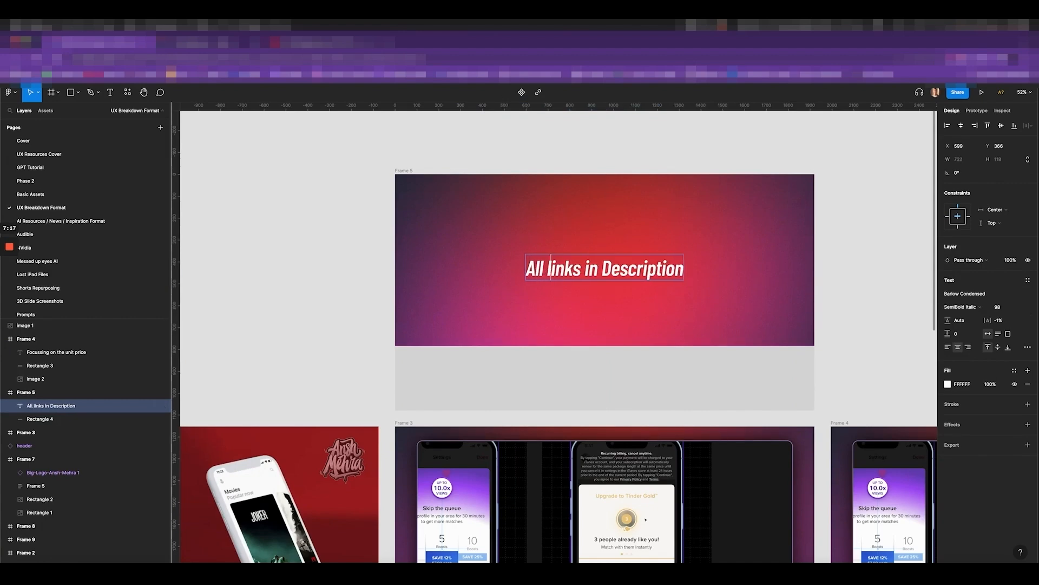
scroll(899, 272, "right", 2)
key("Escape")
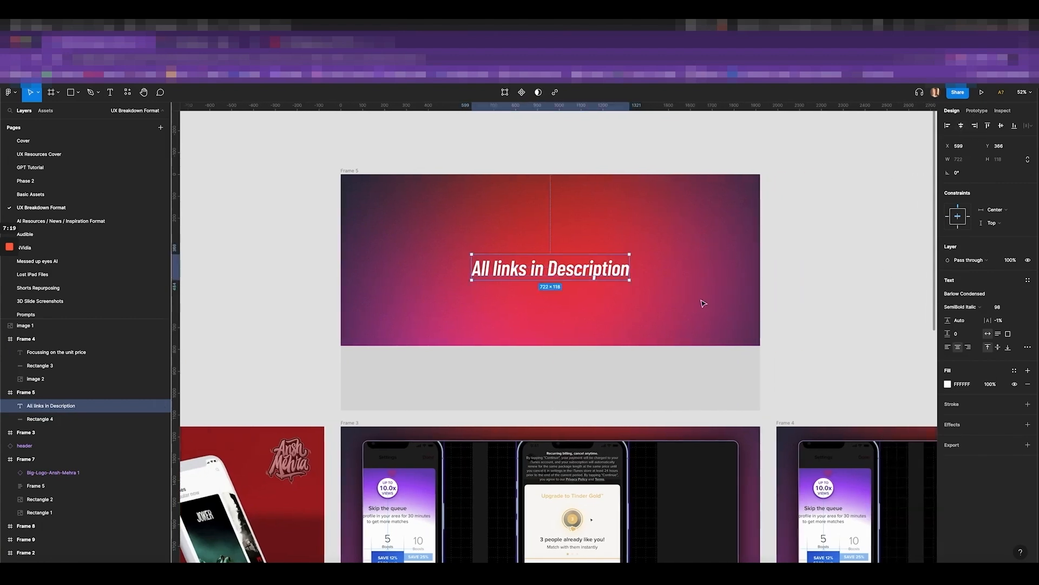
Fill Frame 5 with the purple Noisy-Gradient/1 style
key("Escape")
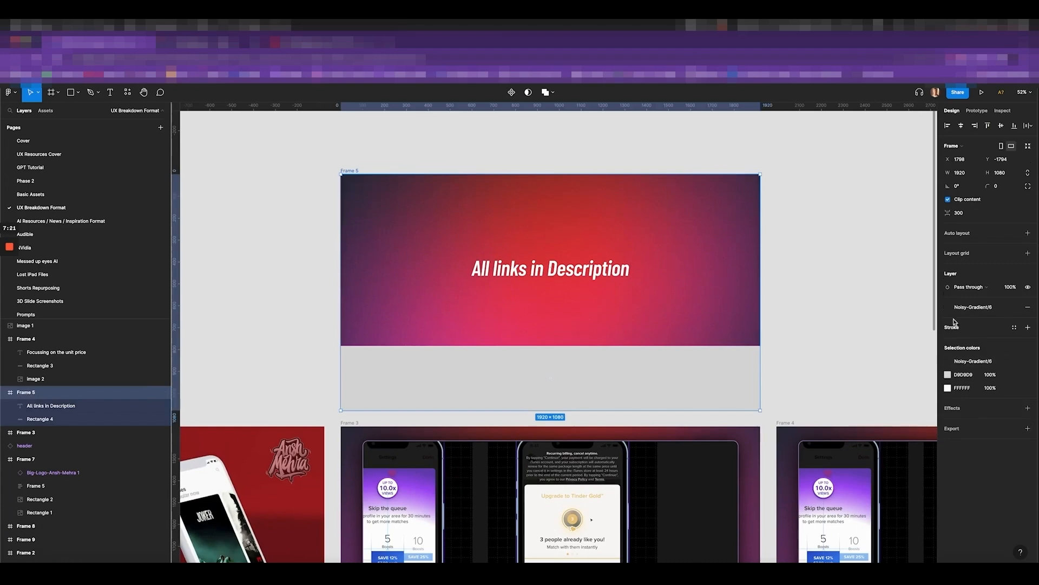
left_click(956, 308)
scroll(968, 364, "up", 2)
left_click(957, 404)
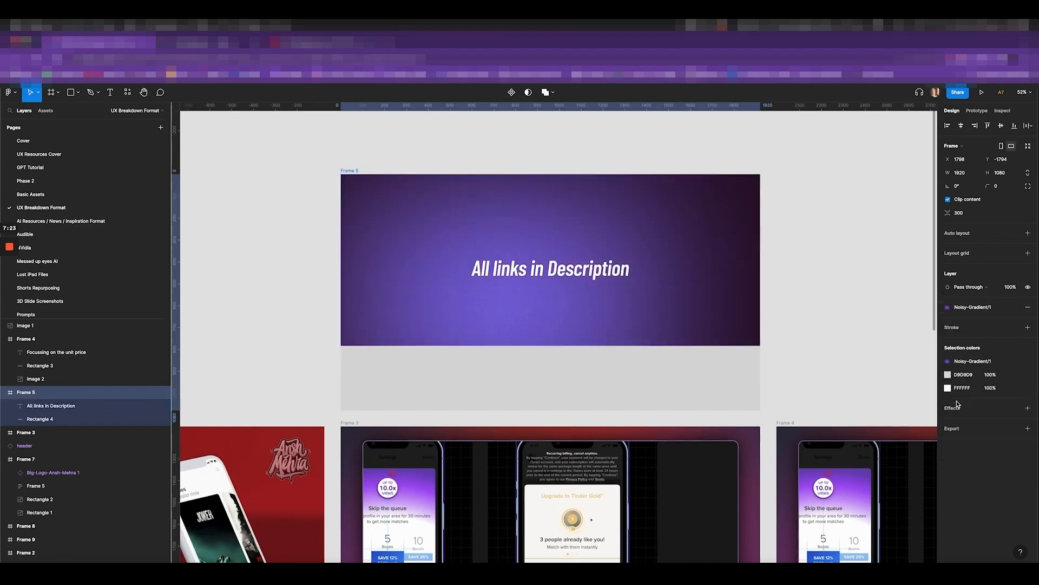
left_click(825, 250)
Make the grey bottom band taller and select the caption text
left_click(663, 370)
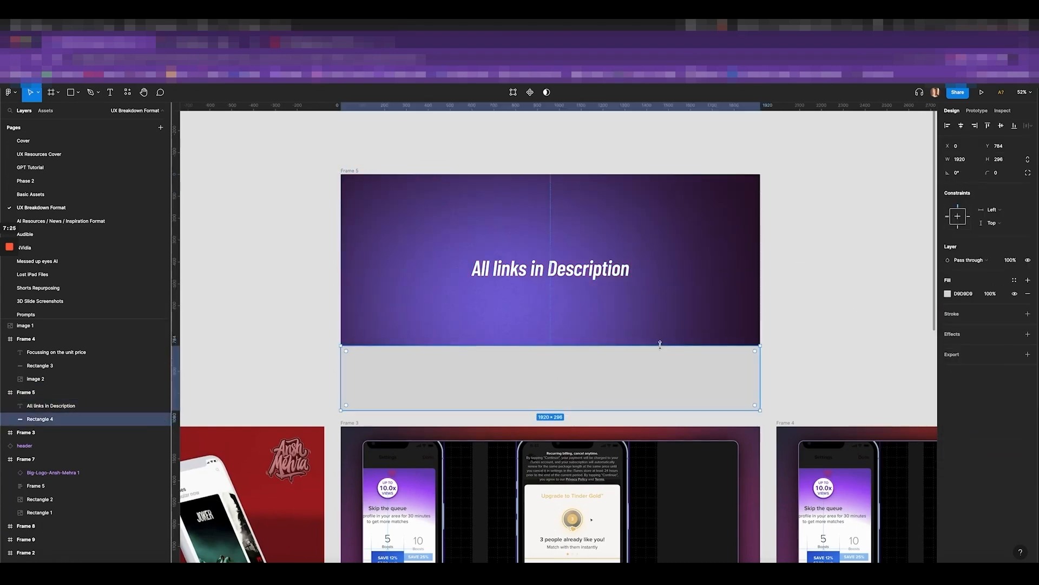
left_click_drag(660, 345, 660, 328)
left_click(587, 280)
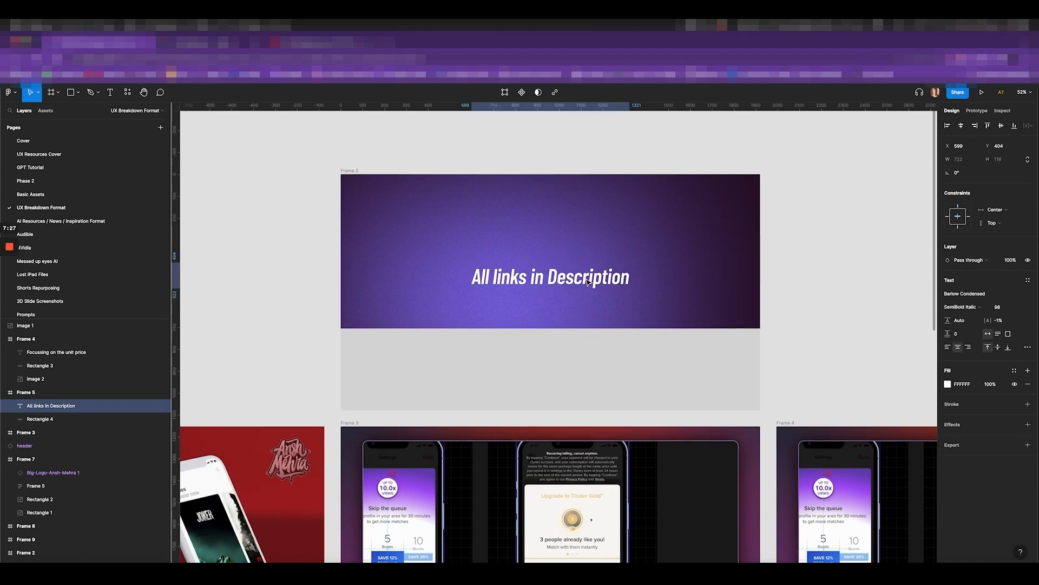
scroll(585, 281, "down", 3)
Copy the logo from Frame 2 into Frame 5 above the text at 100% opacity
left_click(381, 407)
key("super+c")
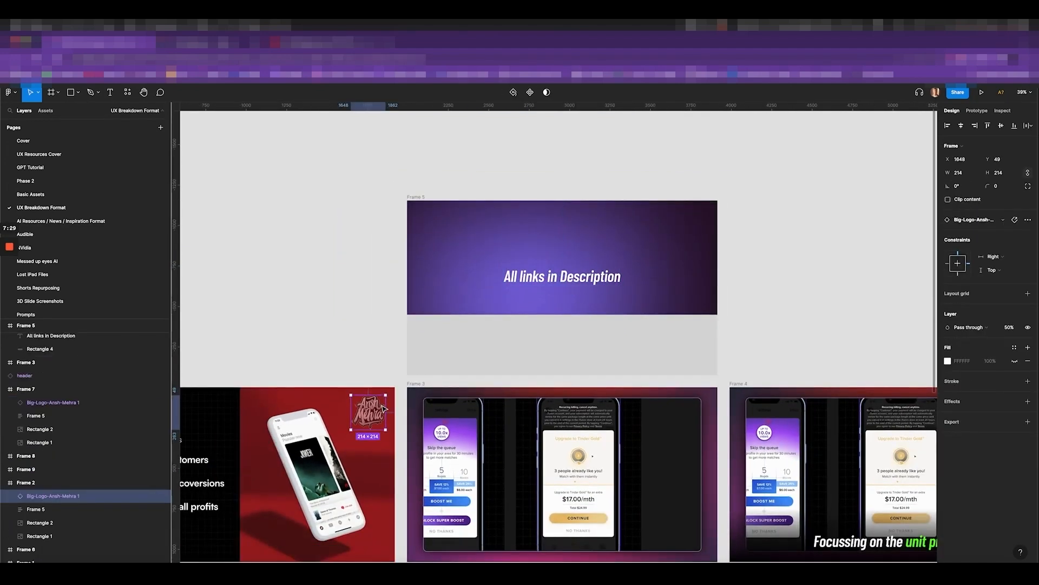
left_click(464, 219)
key("super+v")
left_click_drag(368, 411, 573, 234)
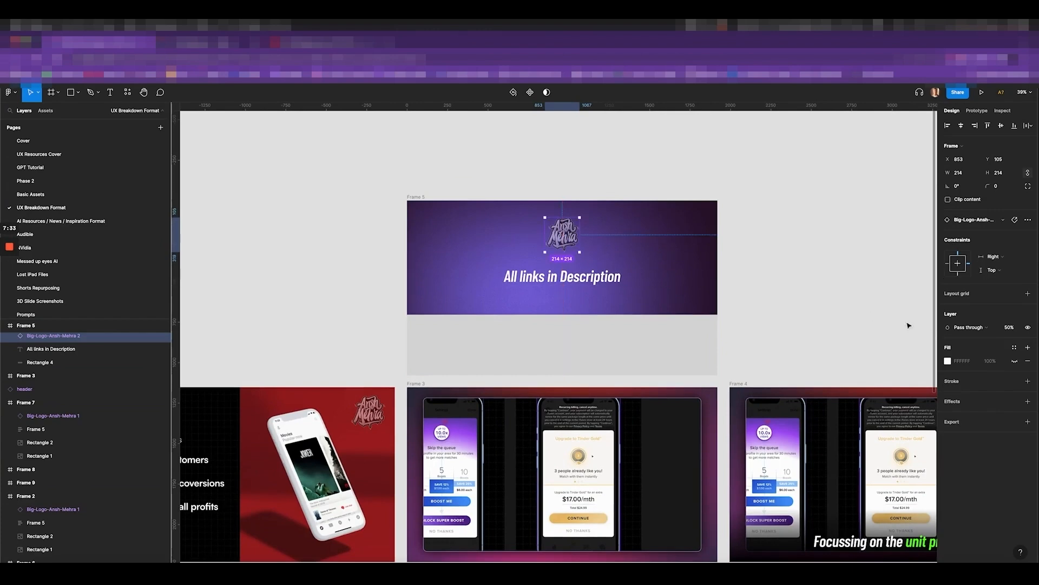
type("100")
key("Return")
Shorten the grey band below the banner, set it to 40% opacity, and reposition the 'All links in Description' text
left_click(637, 340)
scroll(643, 334, "up", 3)
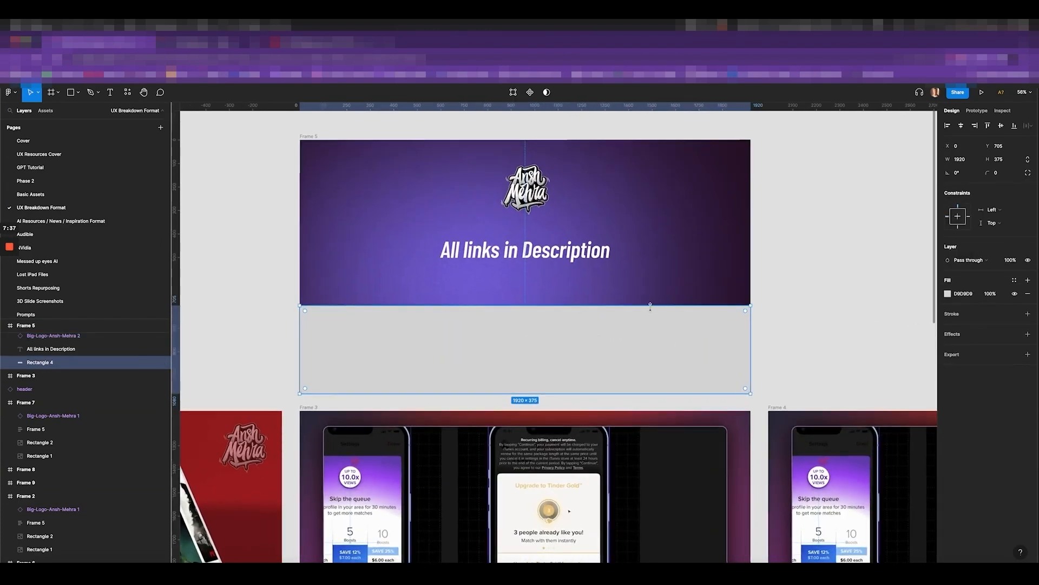
left_click_drag(651, 307, 651, 319)
key("4")
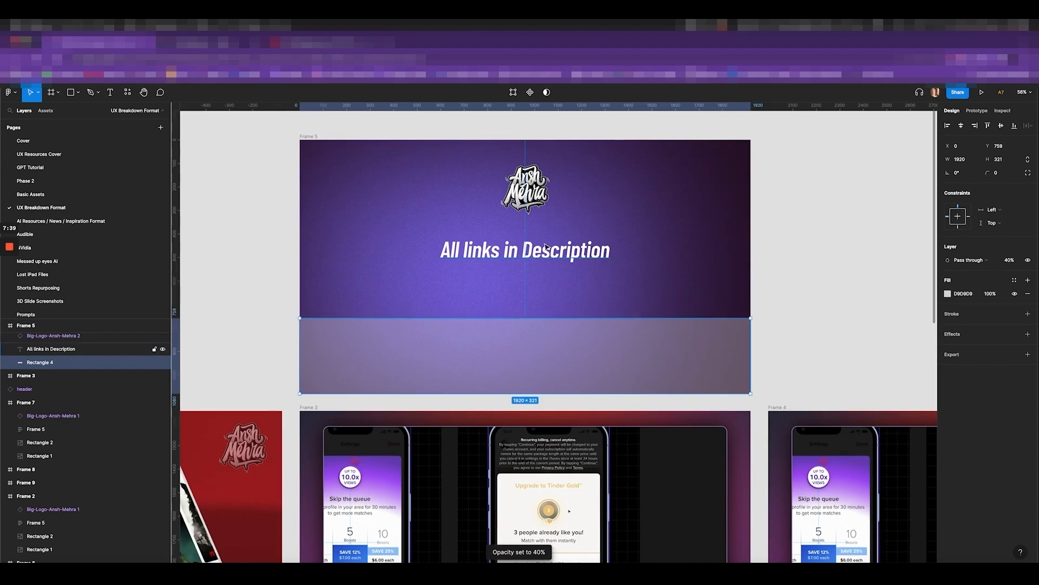
mouse_move(545, 247)
left_mouse_down()
mouse_move(554, 266)
mouse_move(549, 254)
left_mouse_up()
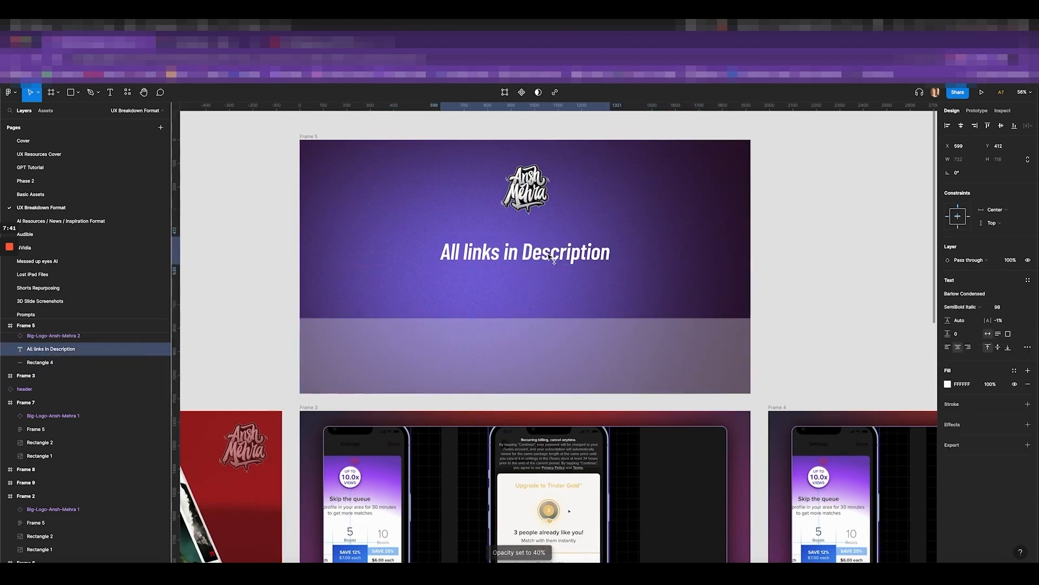
scroll(548, 255, "up", 2)
Duplicate the caption and set the duplicate's font size to 78
key("ctrl+d")
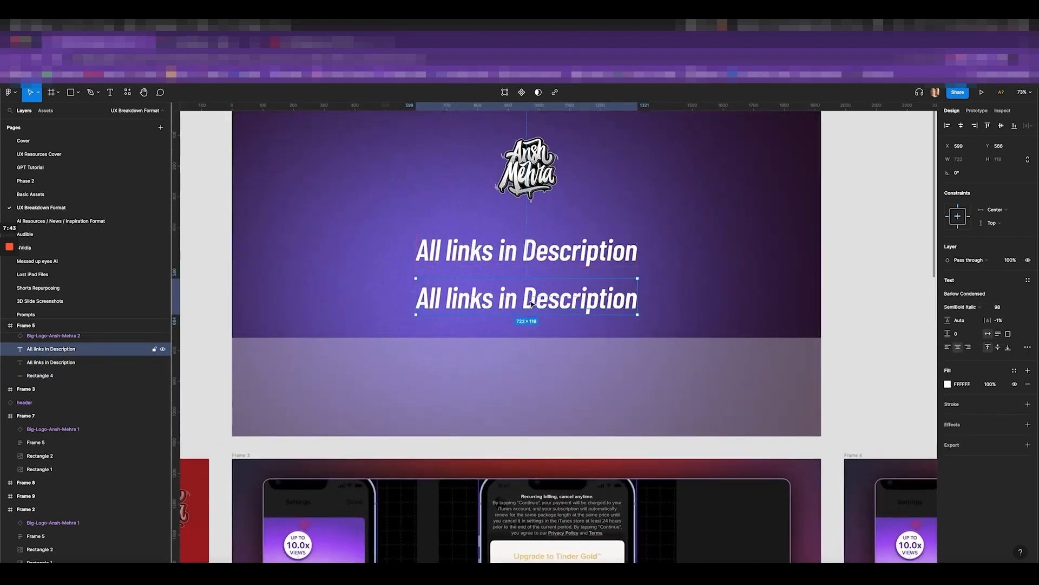
double_click(530, 299)
left_click(998, 307)
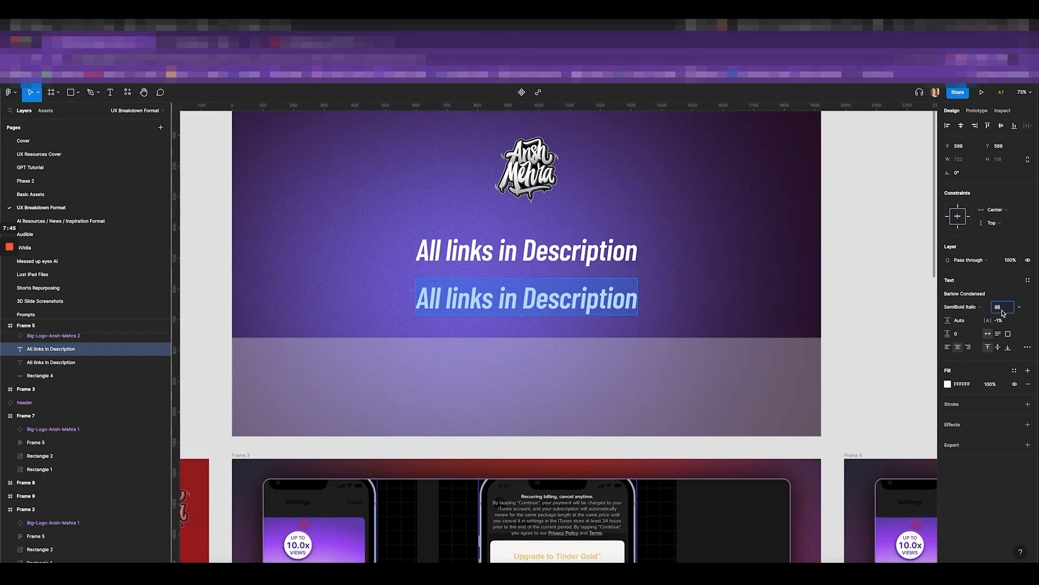
type("78")
key("Return")
Retype the upper caption as 'Upskill yourself in 2023' at font size 138
double_click(601, 246)
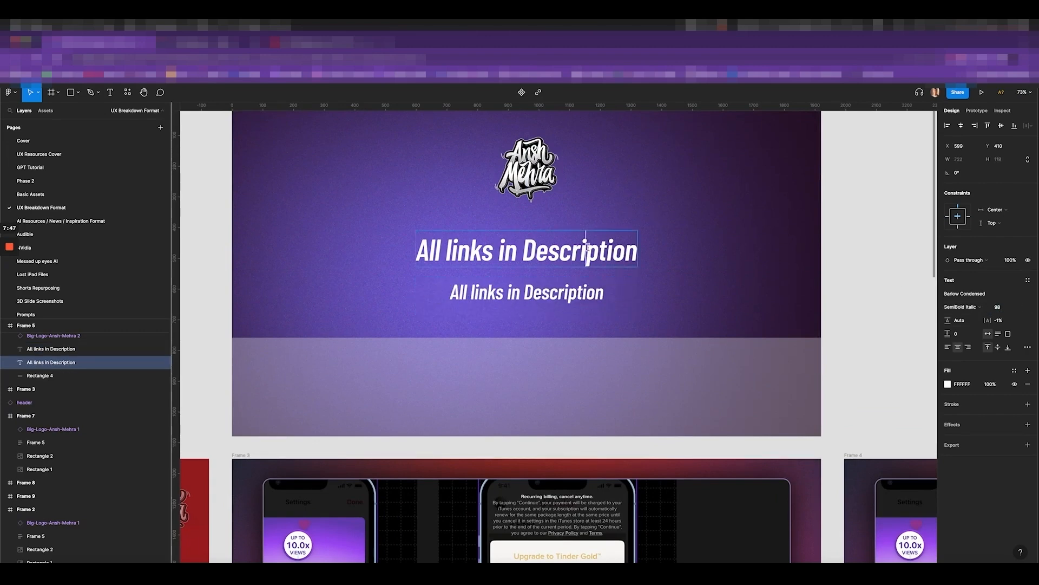
type("Upskill y")
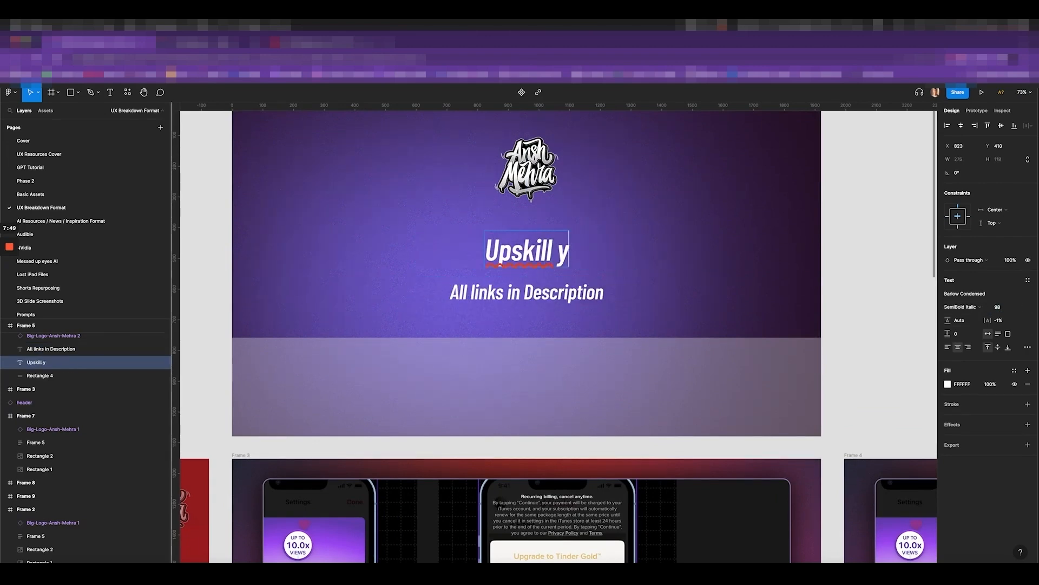
type("ourself in 2023")
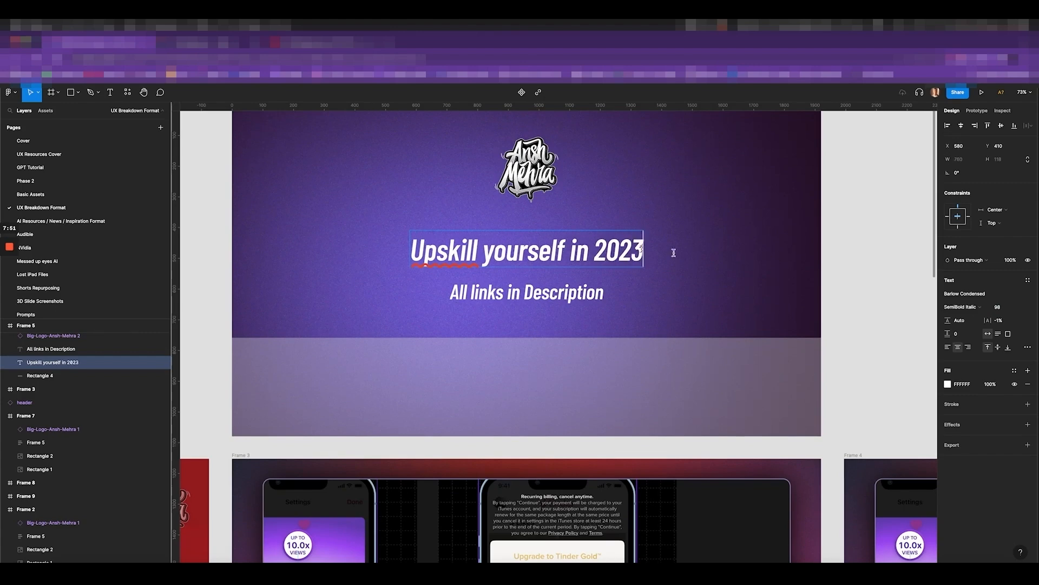
key("Escape")
scroll(769, 238, "down", 3)
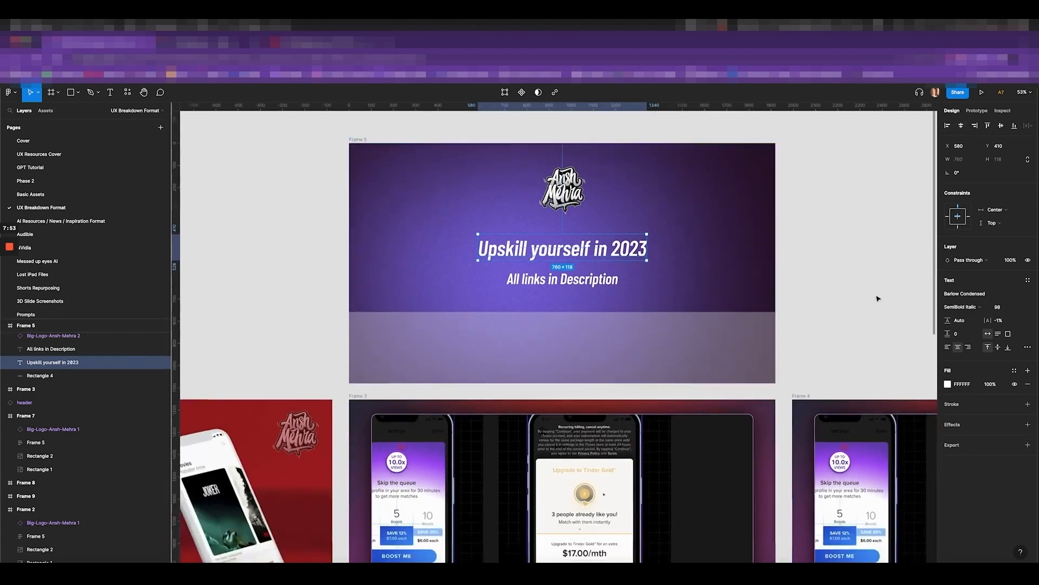
left_click(1003, 308)
type("138")
key("Return")
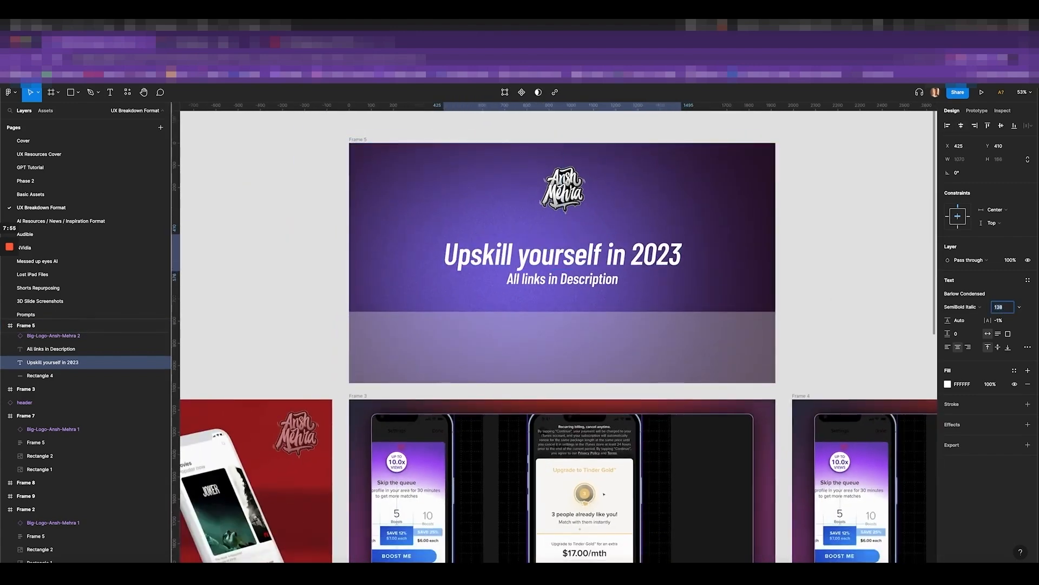
Scale the logo proportionally to 280×280, move it up, and centre it horizontally in the frame
scroll(533, 281, "up", 5)
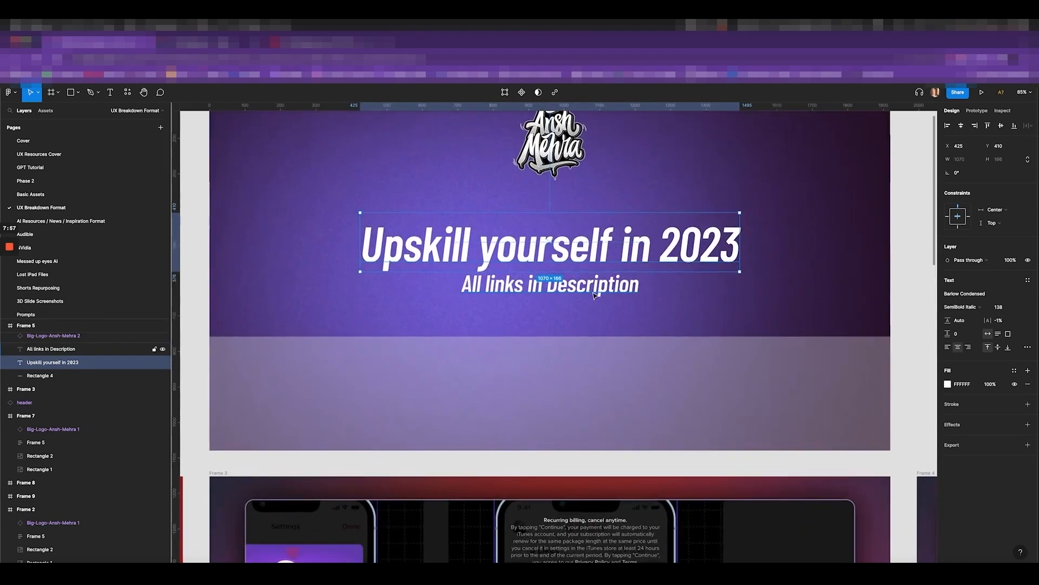
left_click(545, 279)
scroll(598, 276, "down", 3)
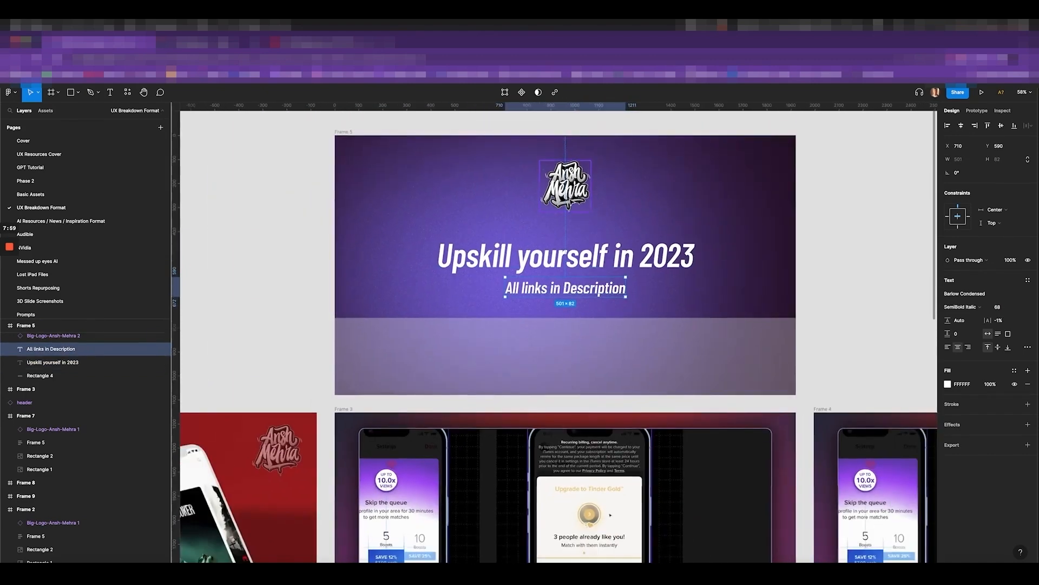
left_click(579, 201)
key("k")
left_click_drag(592, 217, 596, 239)
left_click_drag(563, 208, 563, 204)
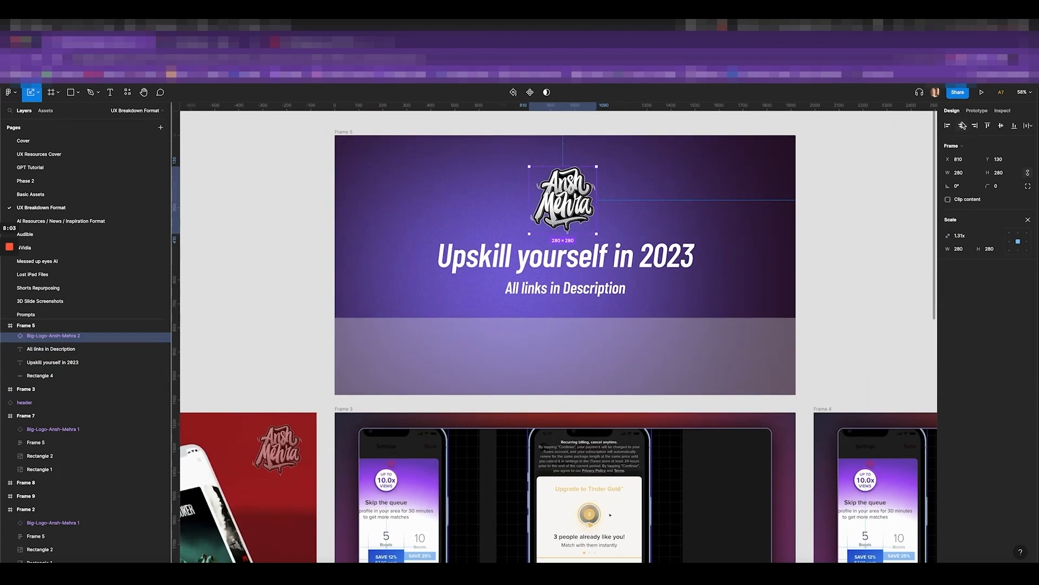
left_click(961, 125)
key("v")
scroll(759, 200, "down", 3)
left_click(829, 202)
Duplicate Frame 5 above as Frame 10 and delete the grey band from the copy
scroll(829, 202, "down", 4)
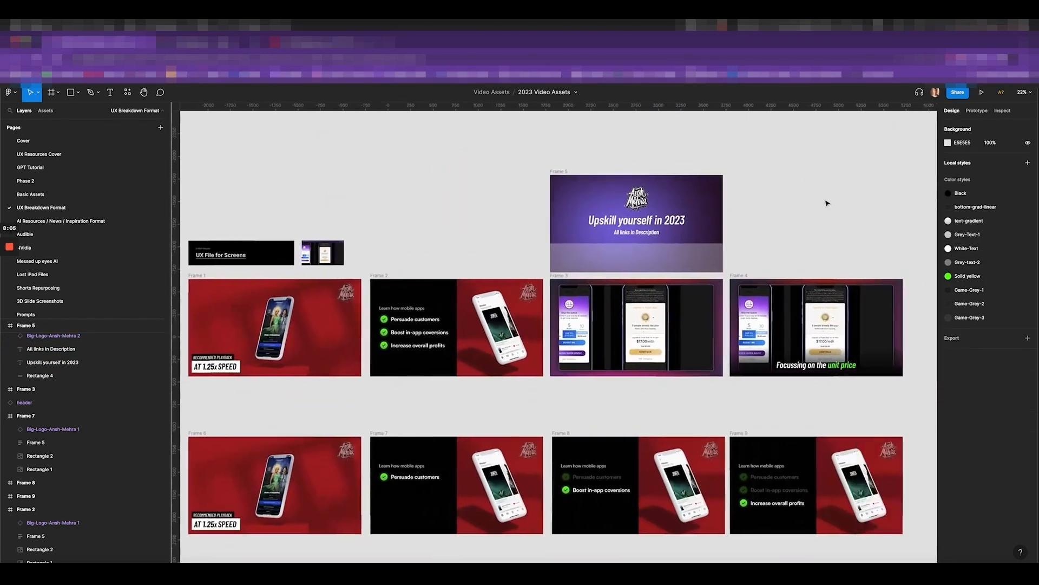
left_click(545, 192)
scroll(551, 286, "up", 3)
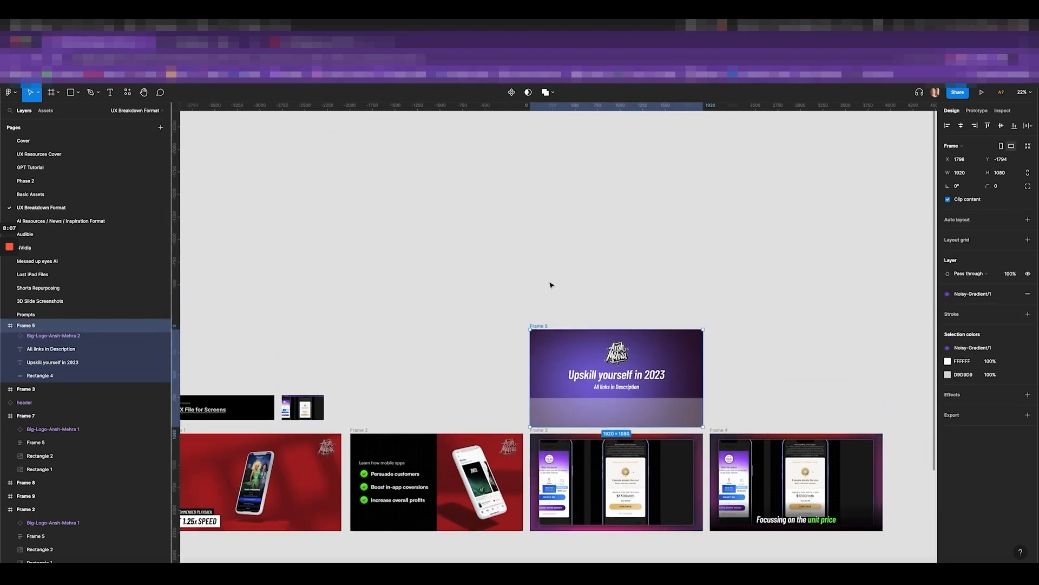
left_click_drag(538, 328, 537, 223)
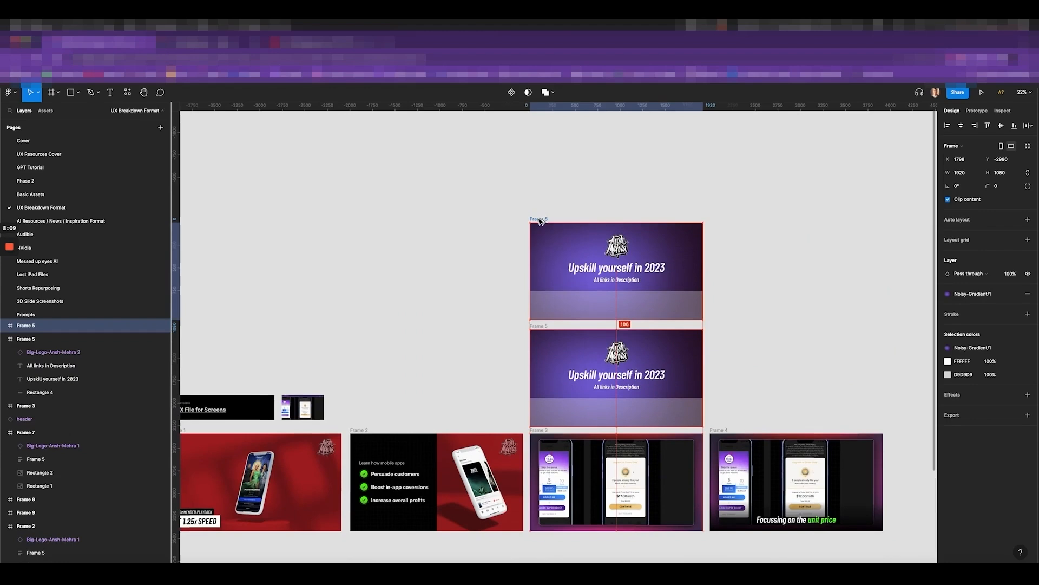
left_click(561, 294)
key("Delete")
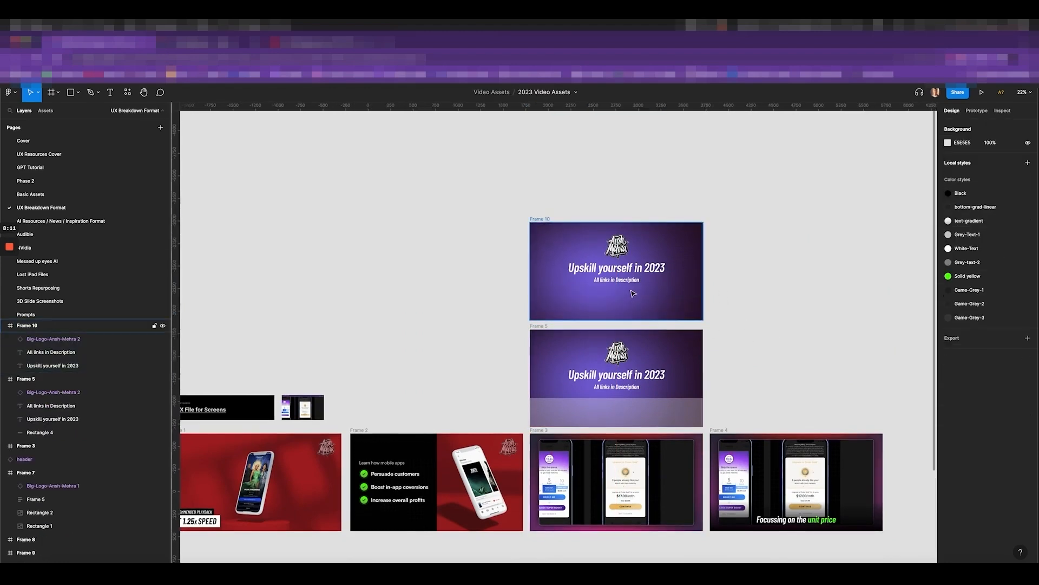
Bring After Effects to the front from the Dock
scroll(721, 295, "down", 4)
scroll(721, 292, "down", 5)
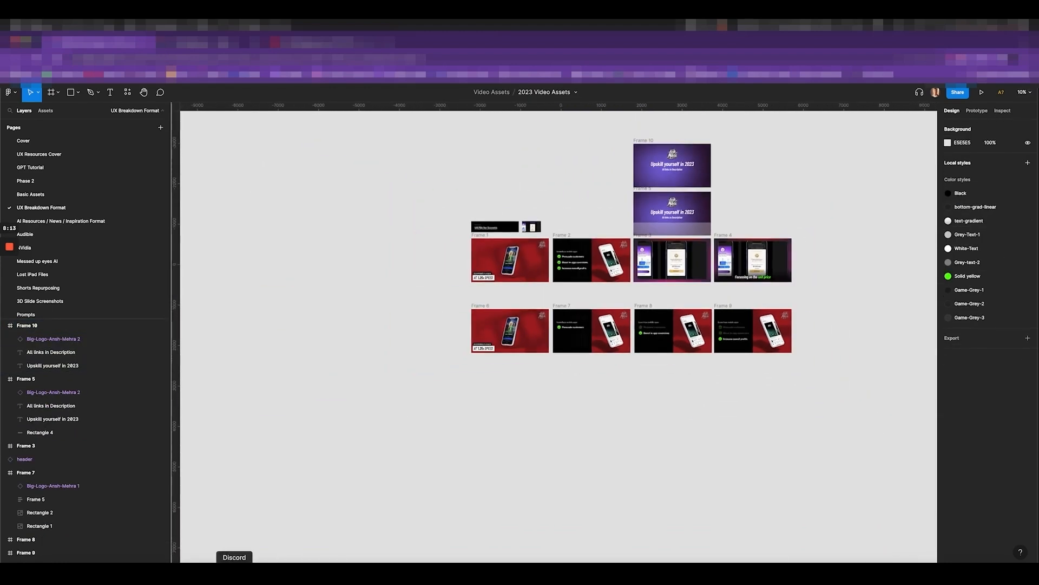
left_click(184, 574)
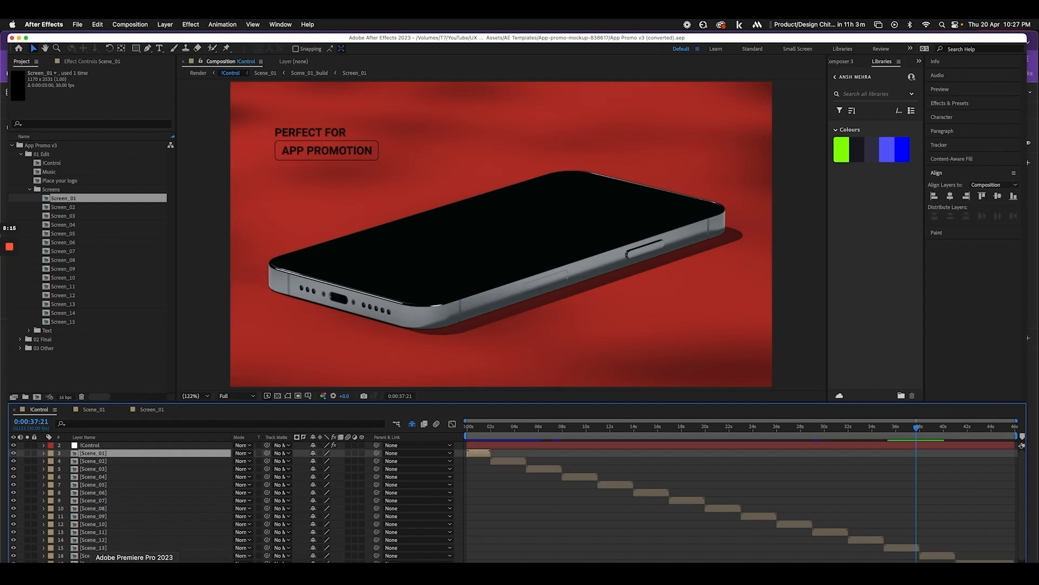
Switch to Premiere Pro and scroll UX-Break-2 Copy's Audio sequence timeline to view the full edit
left_click(144, 574)
scroll(730, 465, "right", 3)
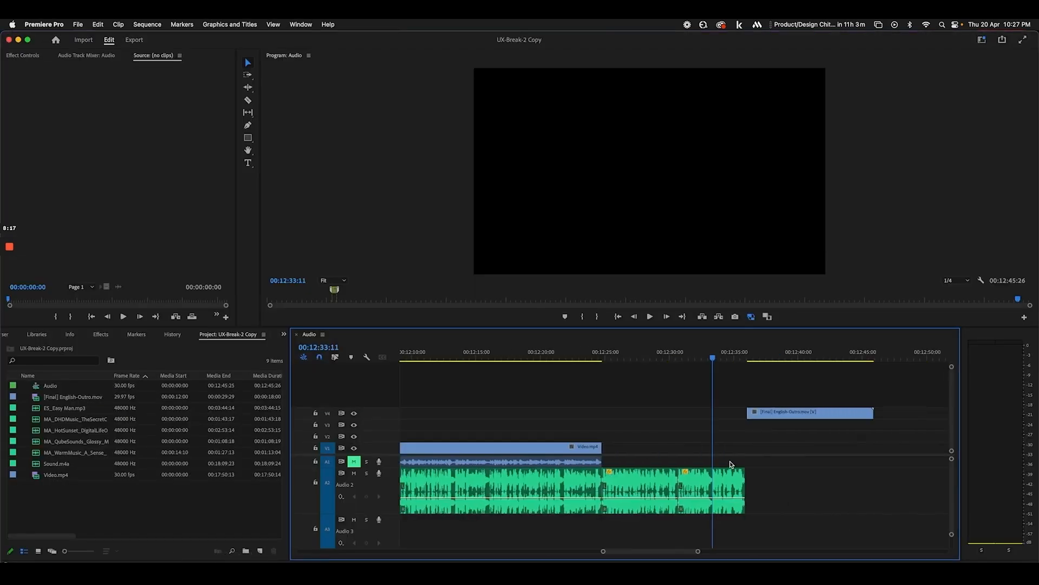
scroll(730, 464, "down", 6)
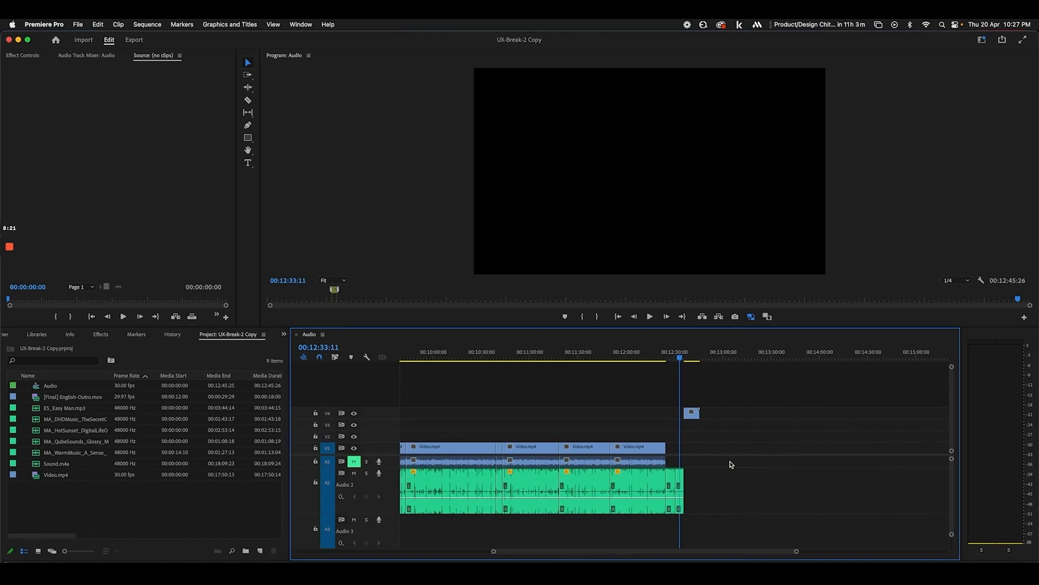
scroll(730, 465, "left", 6)
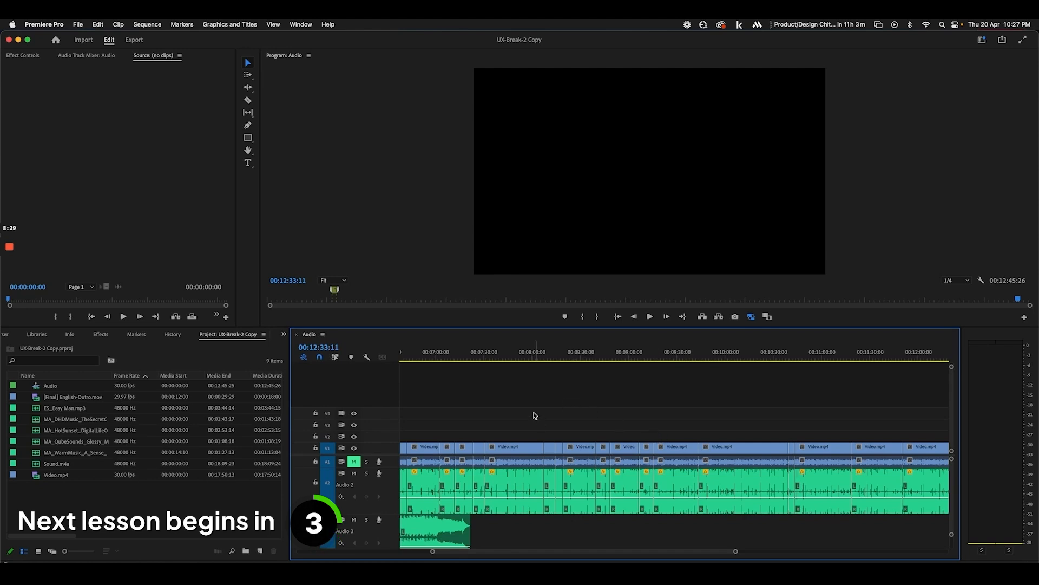
Stop the screen recording
left_click(6, 249)
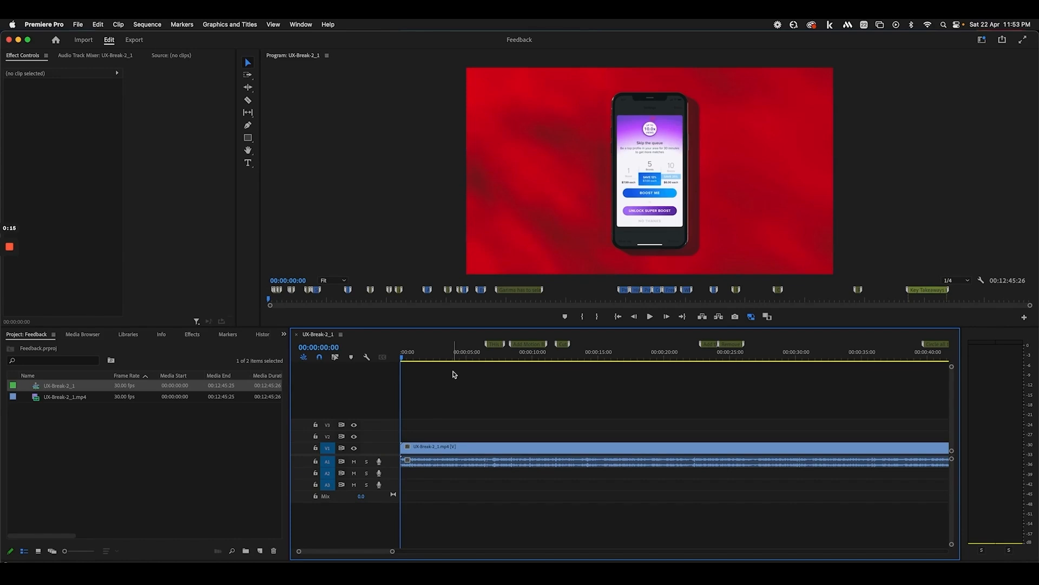
Zoom the timeline in and scrub through the first six seconds of UX-Break-2_1
key("=")
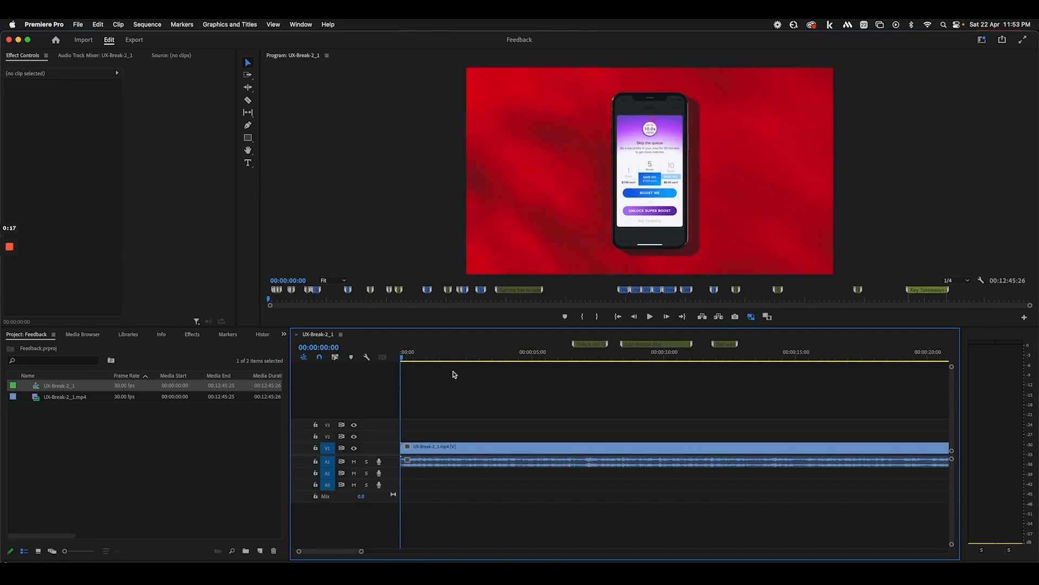
left_click(565, 356)
left_click_drag(567, 356, 461, 358)
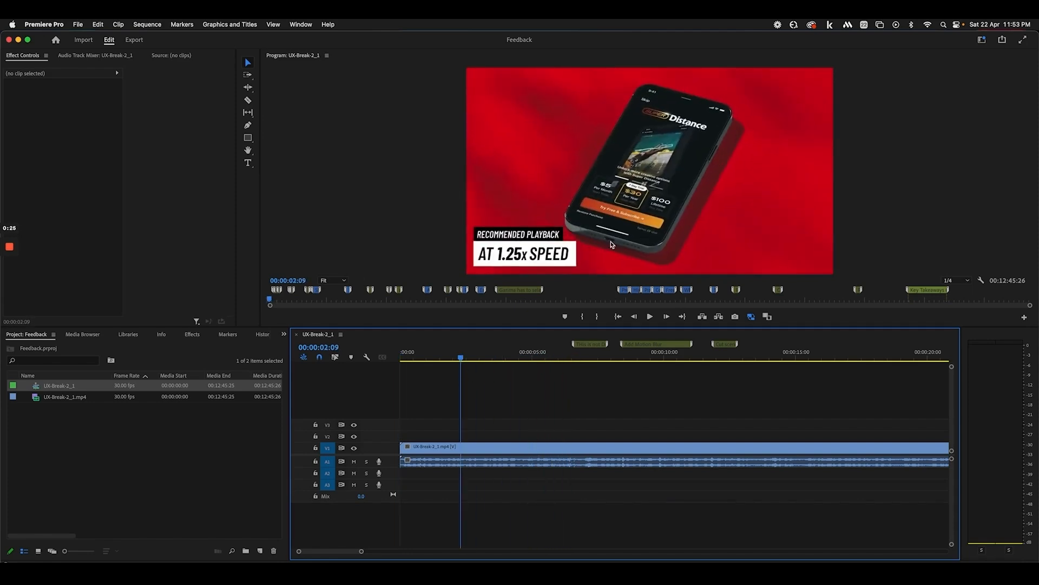
left_click(427, 358)
mouse_move(426, 360)
left_mouse_down()
mouse_move(590, 362)
mouse_move(548, 368)
mouse_move(577, 365)
left_mouse_up()
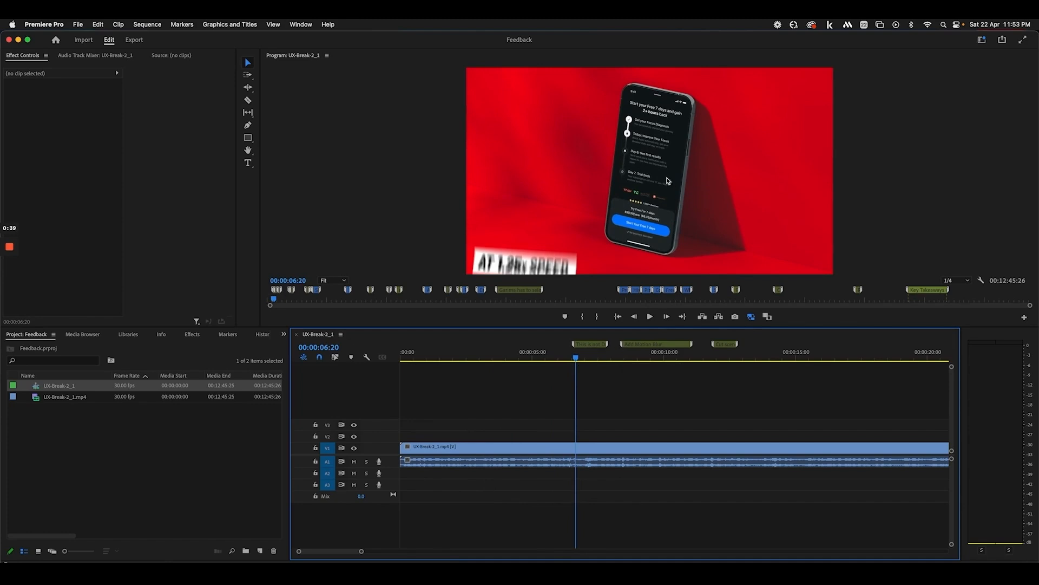
Scrub from 7 seconds forward to The Decoy Effect title around 22 seconds
left_click(587, 357)
left_click_drag(588, 357, 808, 372)
scroll(722, 394, "right", 5)
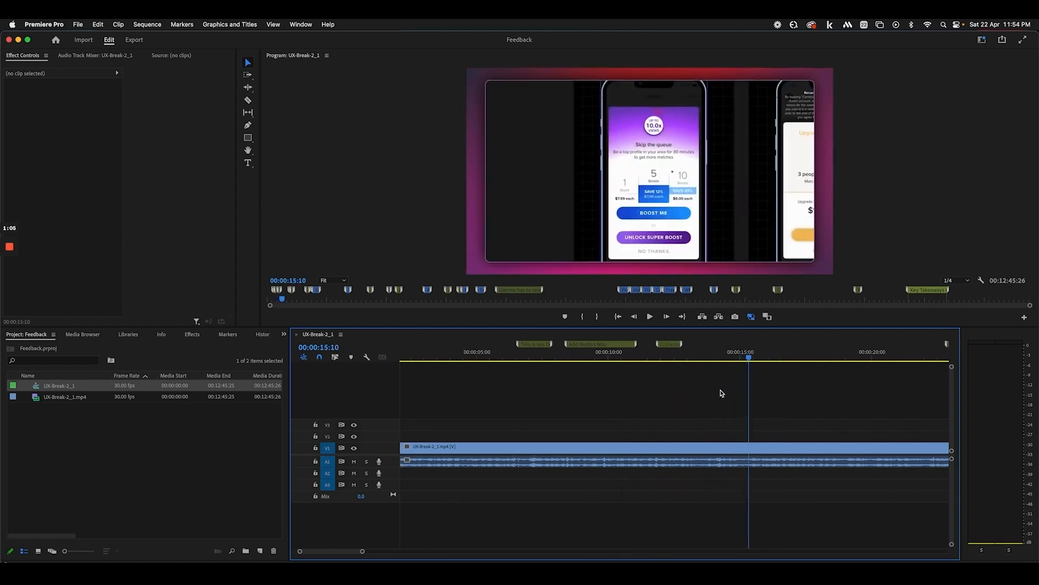
left_click_drag(666, 358, 703, 356)
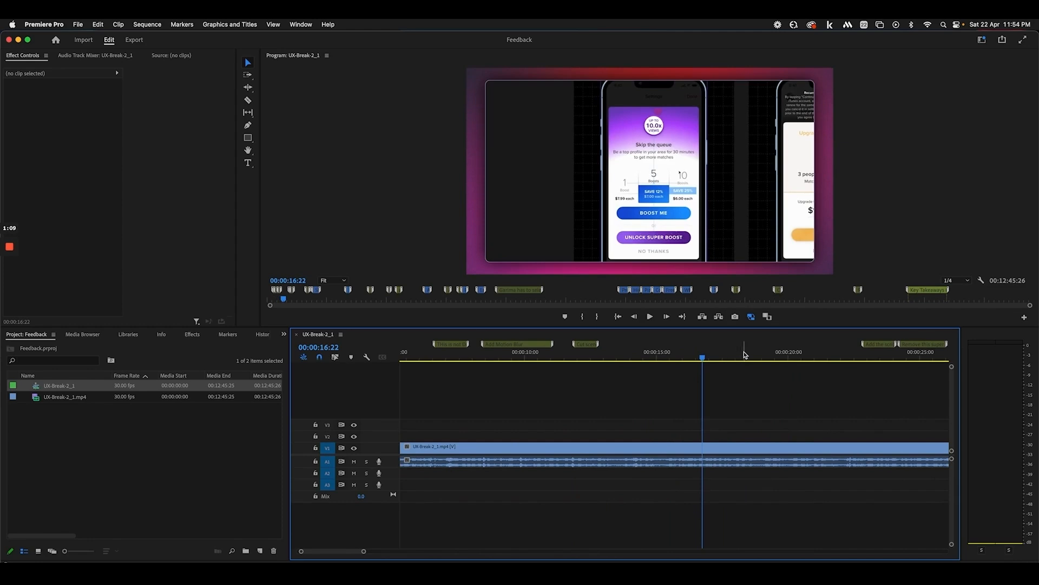
scroll(796, 372, "right", 4)
left_click_drag(716, 359, 760, 360)
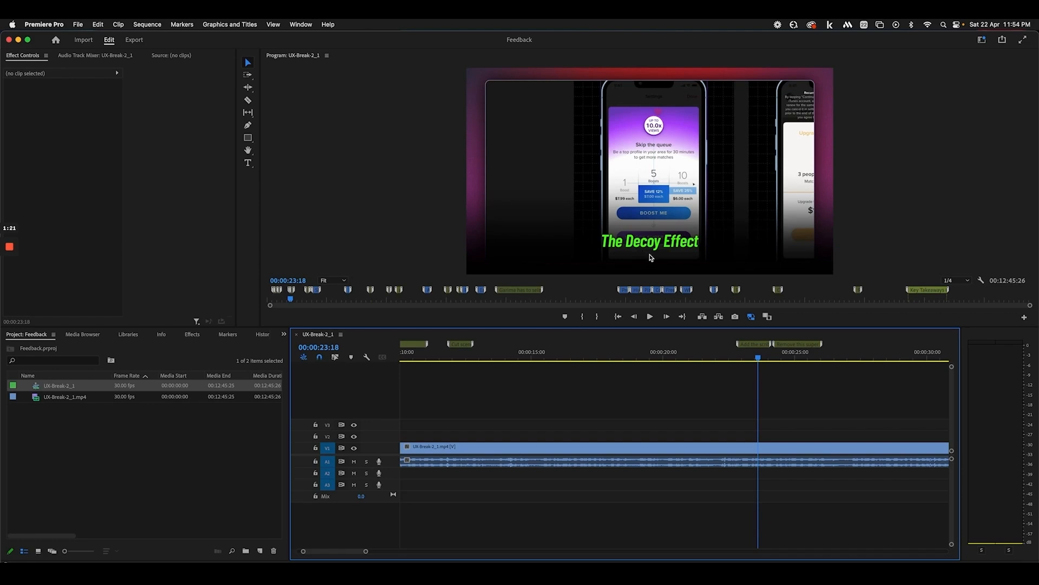
mouse_move(725, 353)
left_mouse_down()
mouse_move(715, 352)
mouse_move(736, 352)
left_mouse_up()
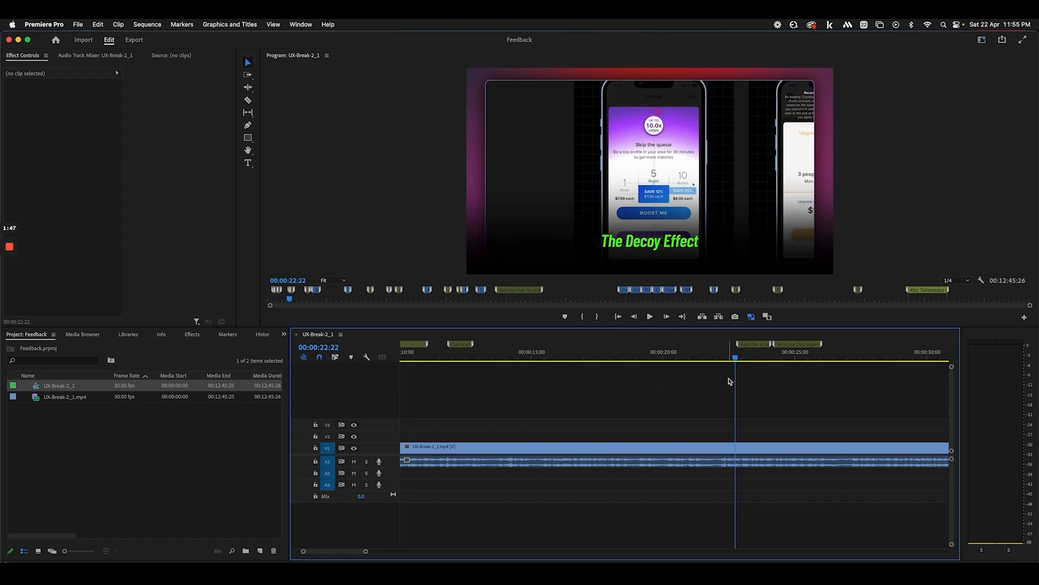
Scrub through the footage after the IG overlay up to about 00:00:46
scroll(756, 370, "right", 2)
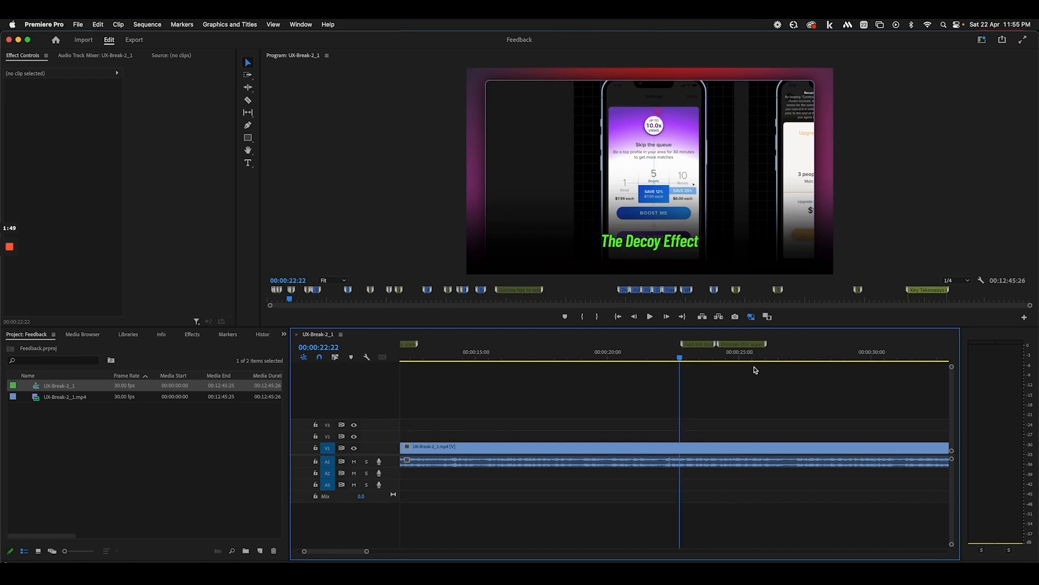
left_click_drag(691, 357, 749, 359)
scroll(749, 359, "right", 5)
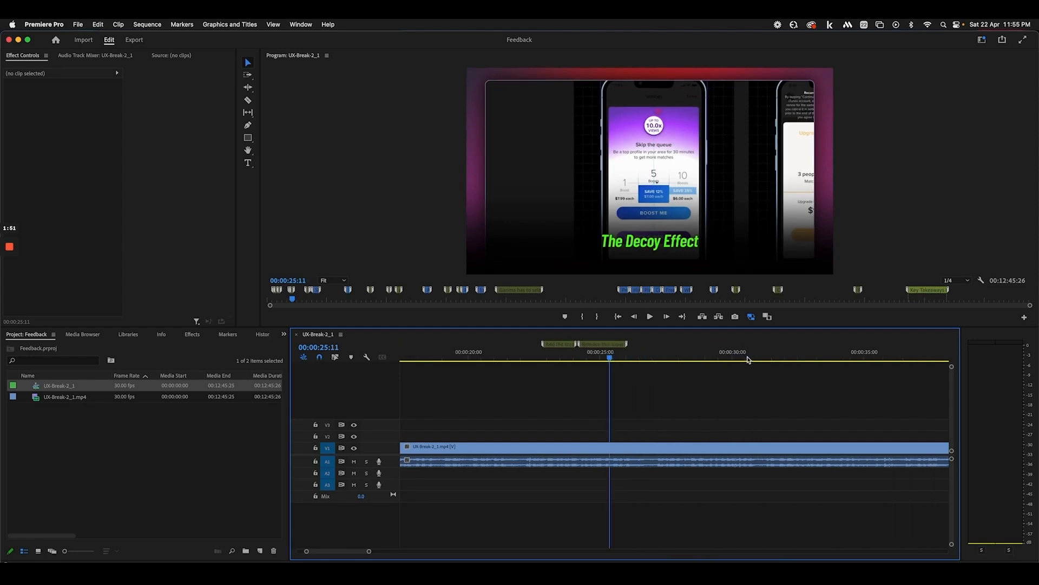
left_click_drag(630, 358, 822, 359)
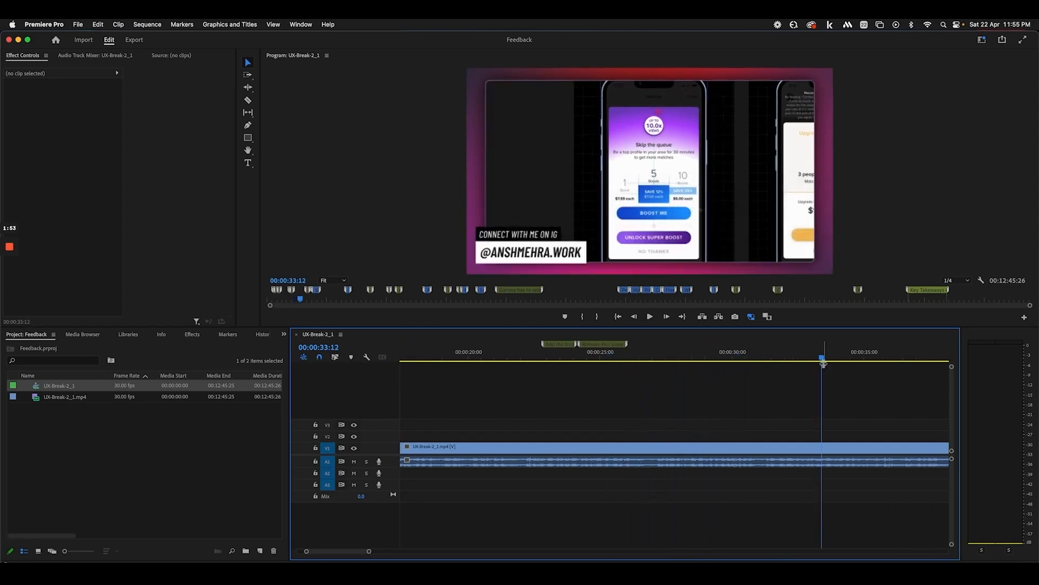
scroll(732, 369, "right", 6)
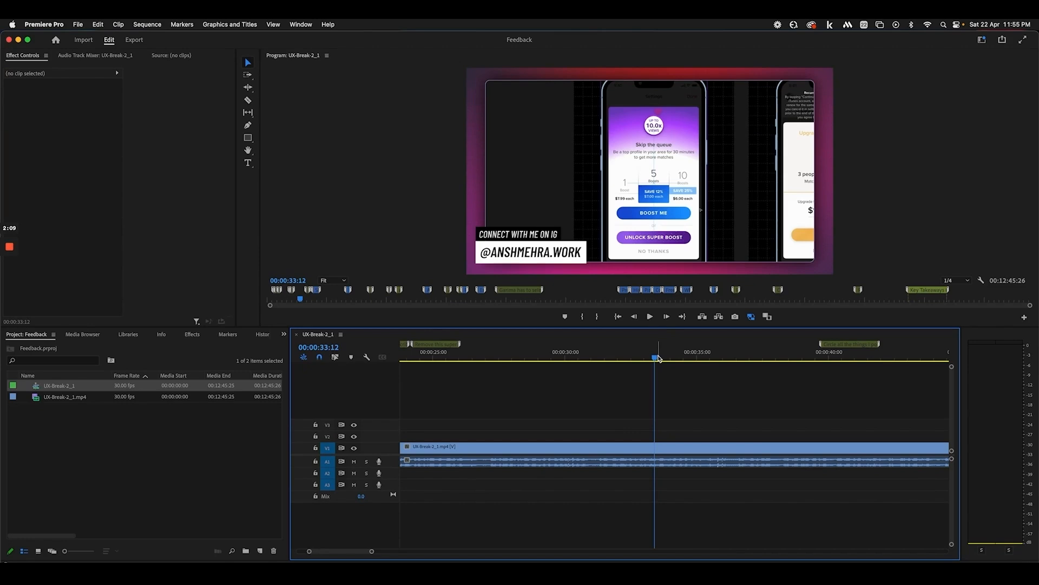
left_click_drag(651, 360, 694, 360)
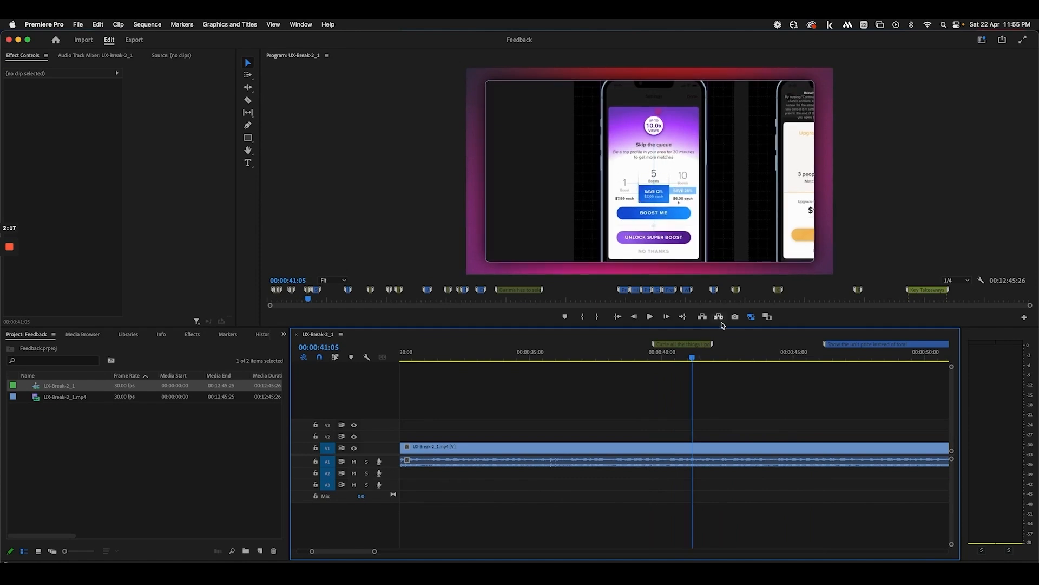
left_click_drag(695, 359, 864, 359)
scroll(864, 359, "right", 5)
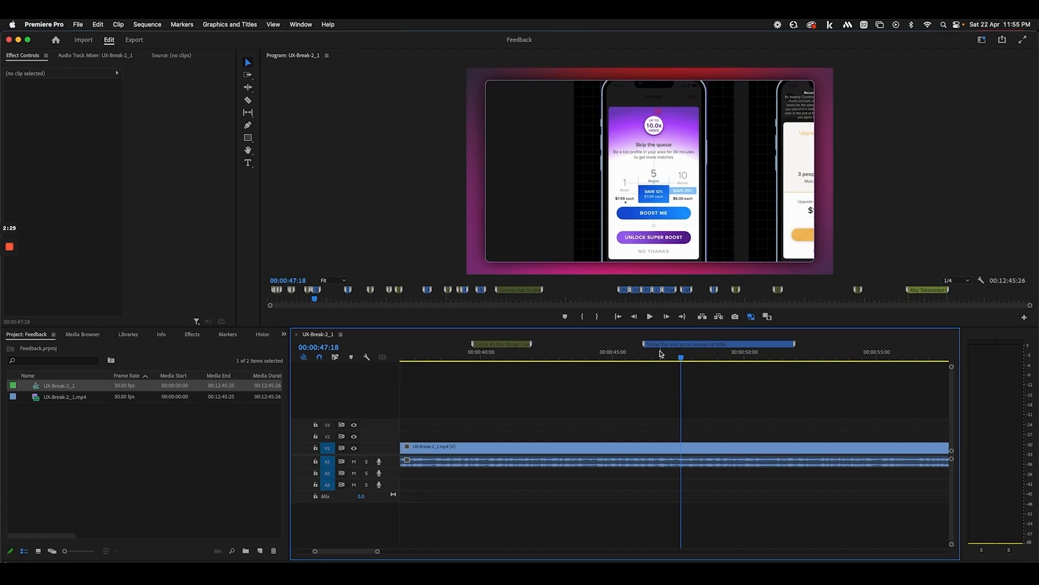
scroll(659, 351, "right", 1)
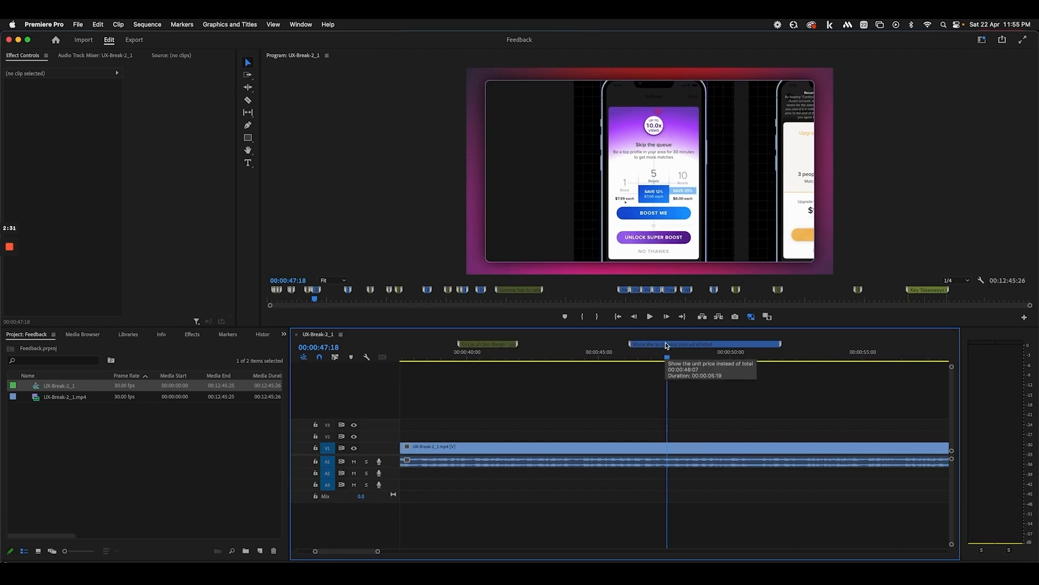
Check the unit-price marker, preview 00:00:47–00:00:51, then check the Blurred DP marker
double_click(657, 347)
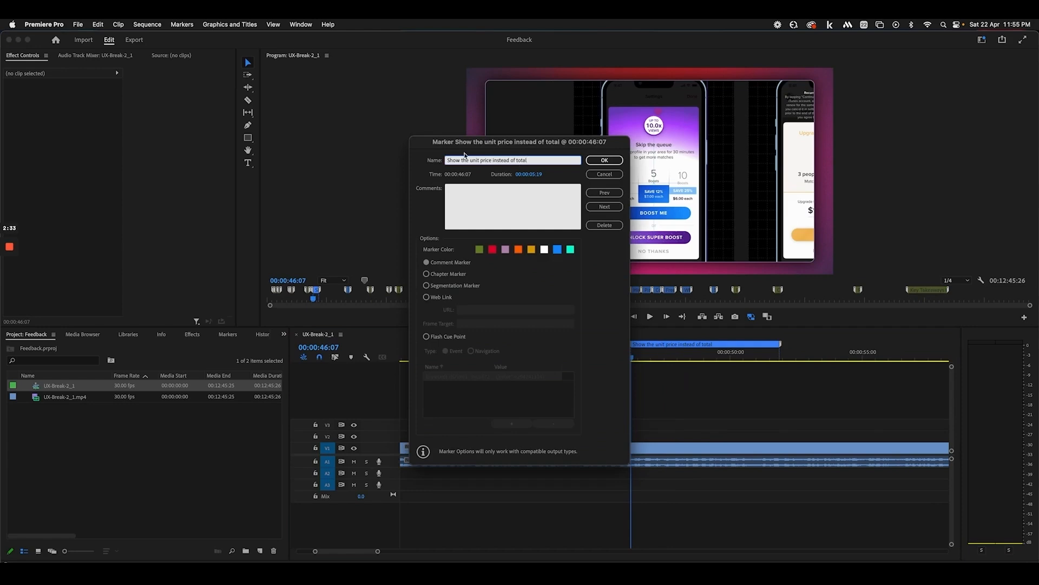
left_click(604, 160)
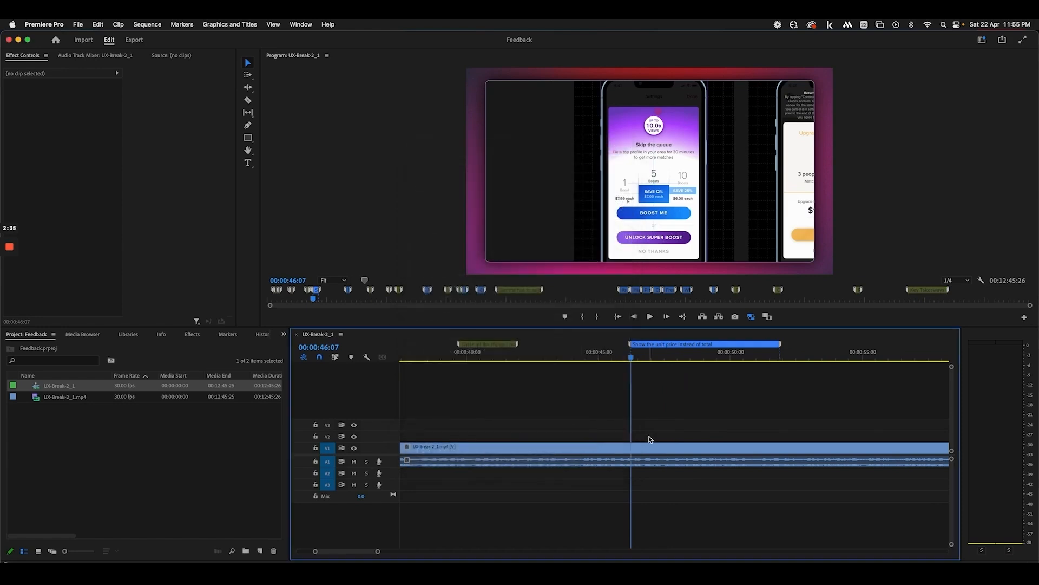
scroll(648, 437, "right", 5)
left_click(550, 358)
left_click_drag(567, 359, 693, 358)
scroll(657, 361, "right", 20)
scroll(656, 365, "right", 7)
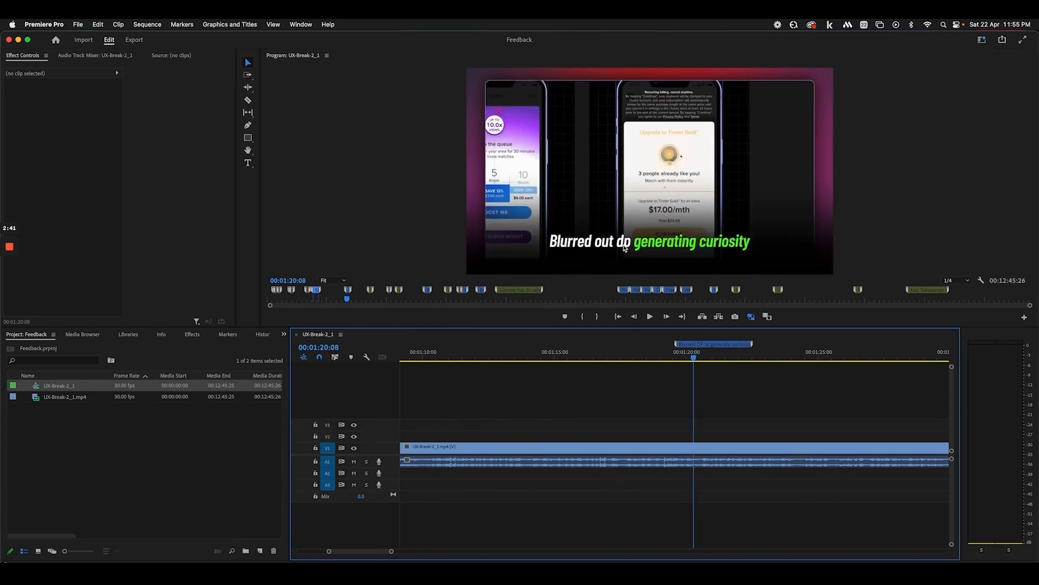
double_click(723, 345)
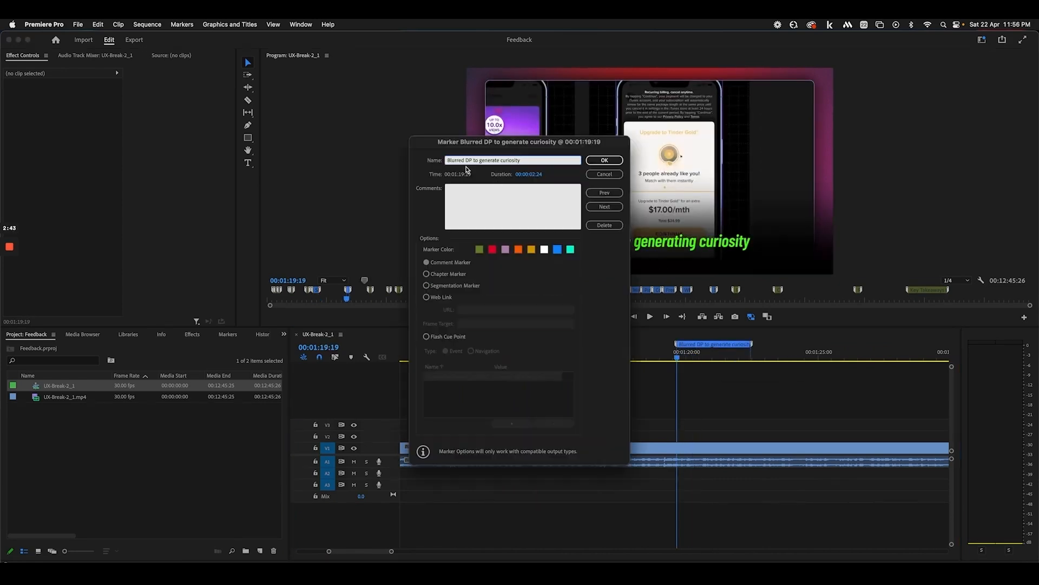
left_click(604, 160)
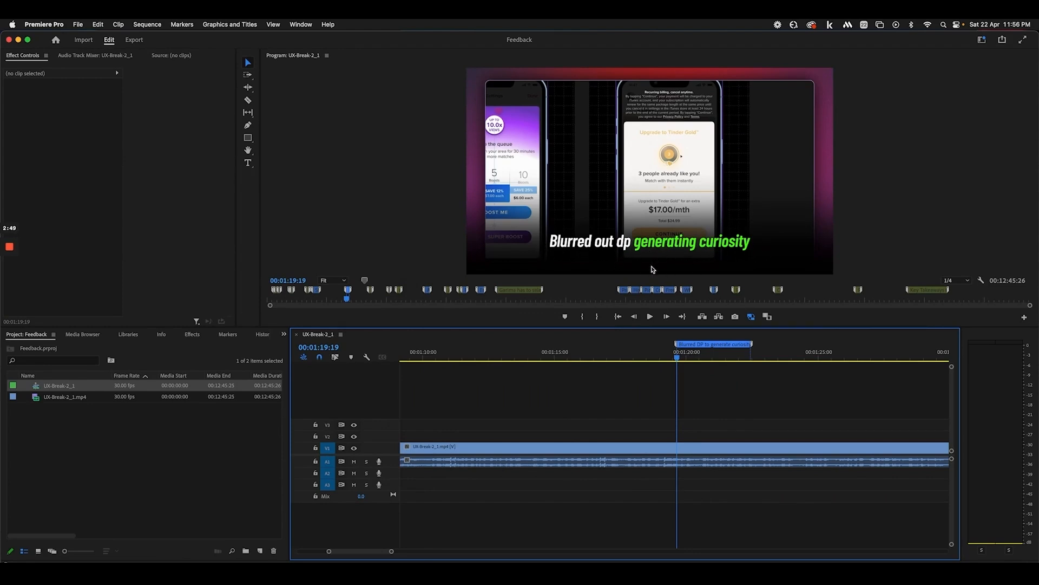
Jump to 00:01:20:04, then play back from the unit-price marker
left_click(689, 356)
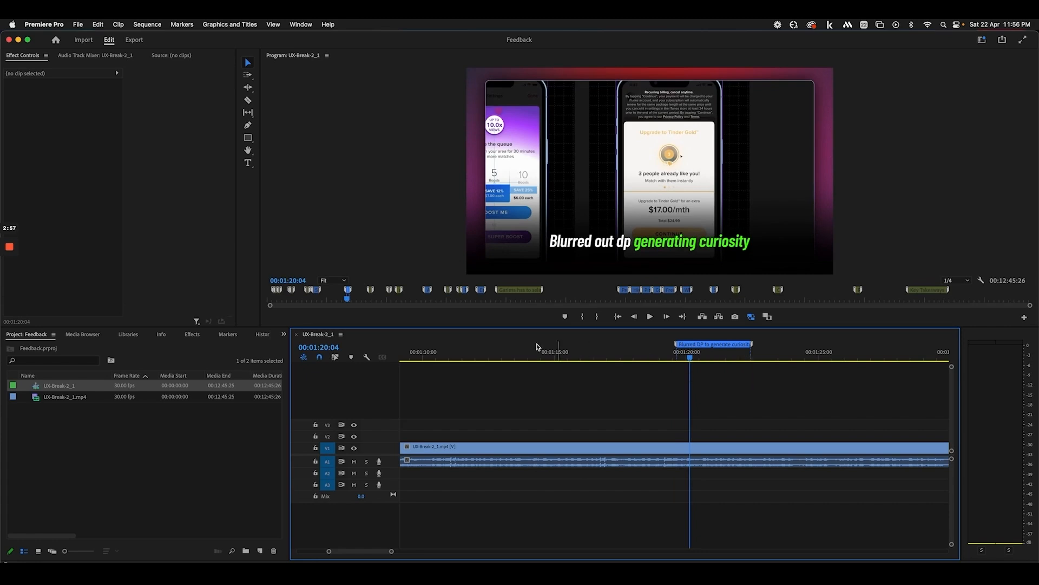
scroll(673, 371, "up", 2)
scroll(673, 371, "up", 16)
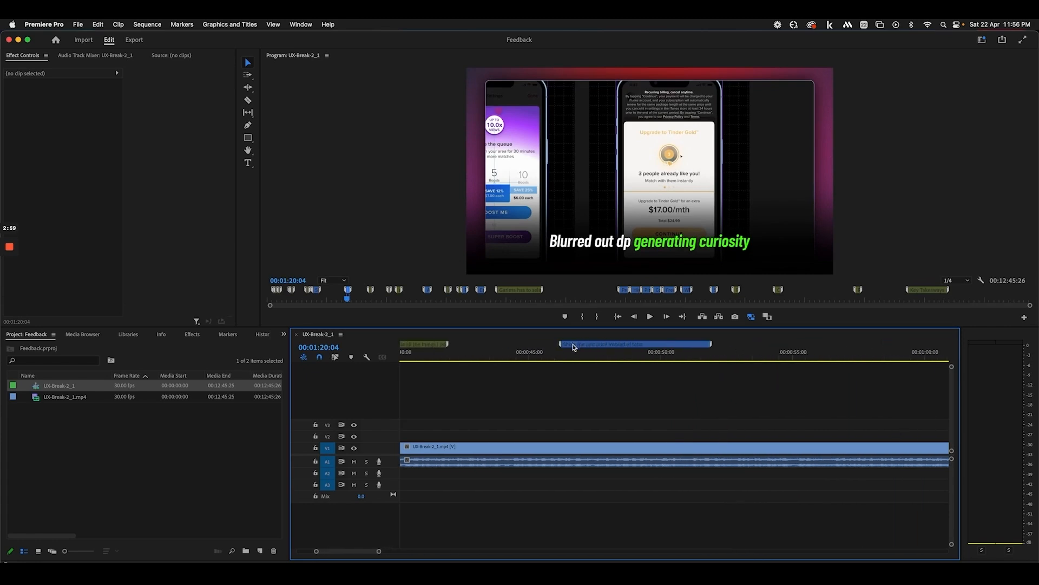
left_click(568, 351)
key("space")
scroll(663, 383, "down", 16)
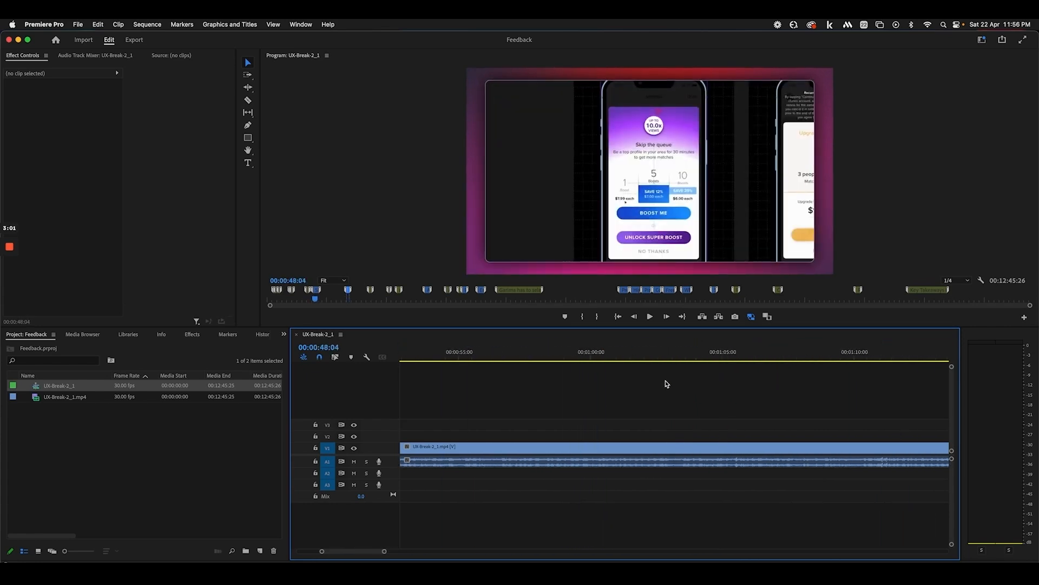
scroll(665, 384, "down", 4)
Move the playhead onto the Blurred DP marker and review its details again
left_click(601, 352)
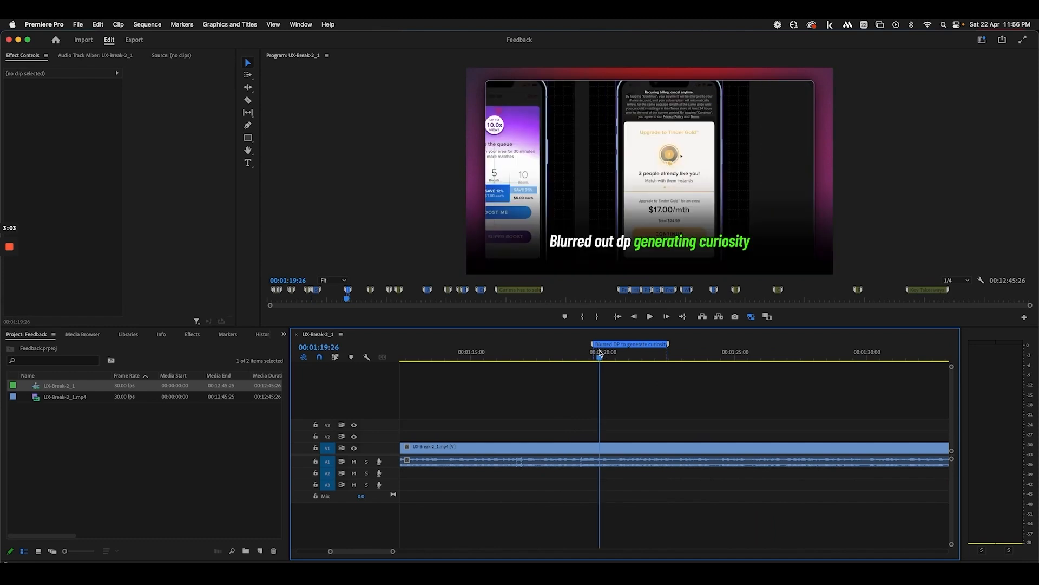
left_click(634, 353)
double_click(645, 347)
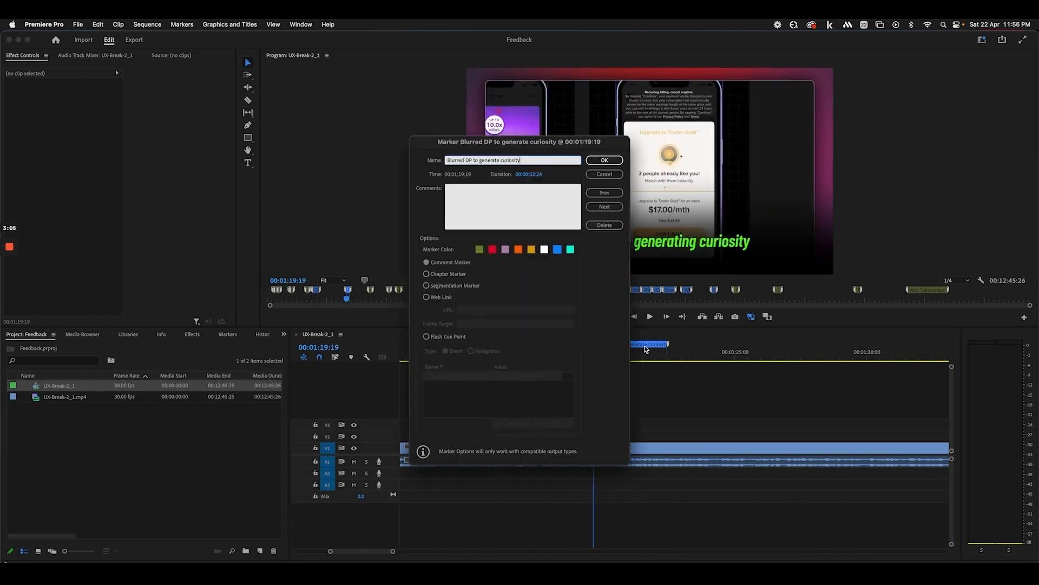
left_click(604, 159)
scroll(684, 384, "down", 8)
scroll(685, 383, "down", 3)
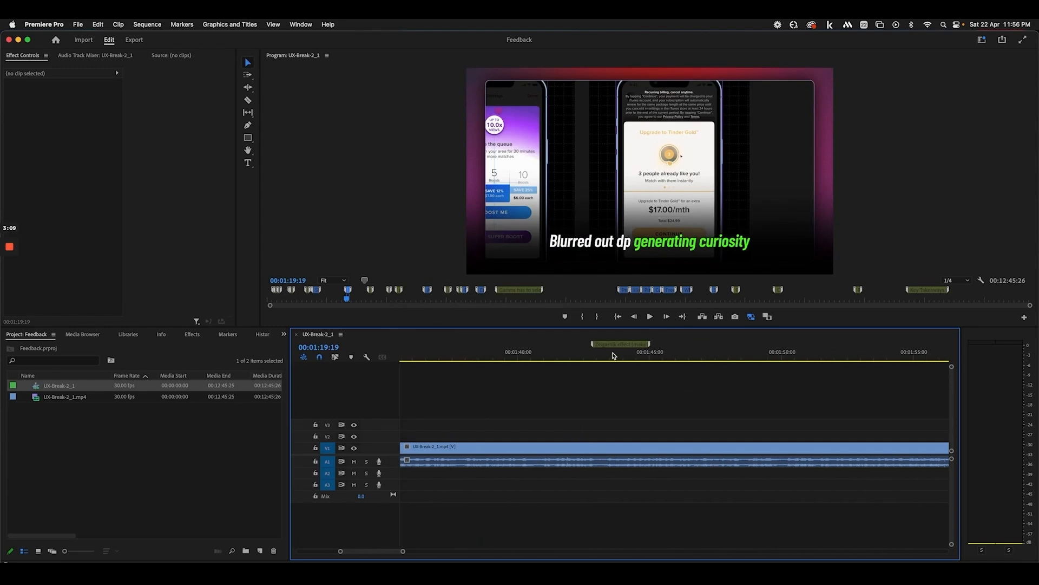
Preview from the Zeigarnik Effect title at 00:01:43 to the Free and Pro Versions title
left_click_drag(602, 355, 613, 354)
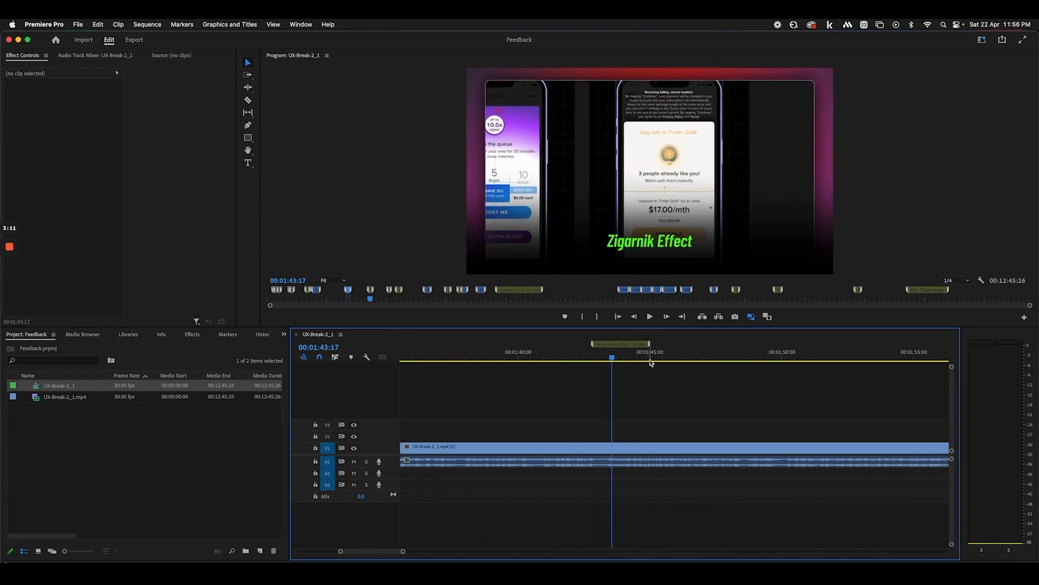
scroll(650, 362, "down", 9)
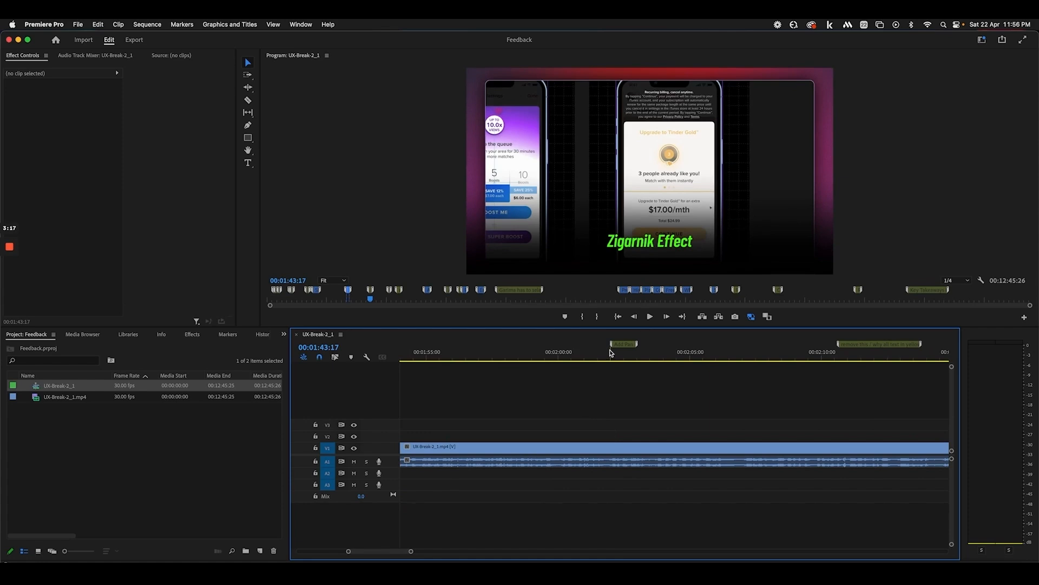
scroll(611, 354, "down", 1)
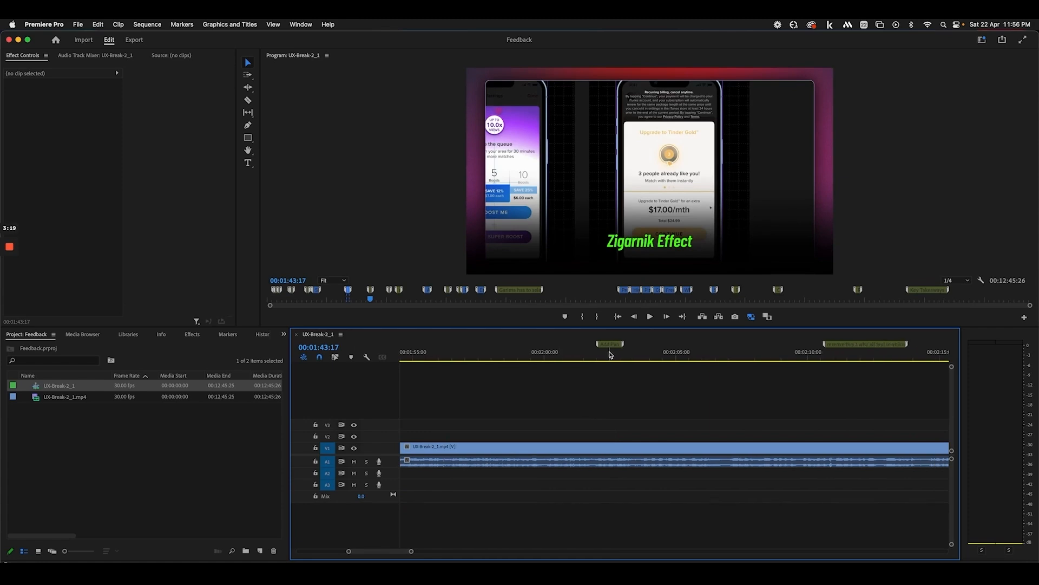
mouse_move(598, 355)
left_mouse_down()
mouse_move(589, 354)
mouse_move(609, 354)
left_mouse_up()
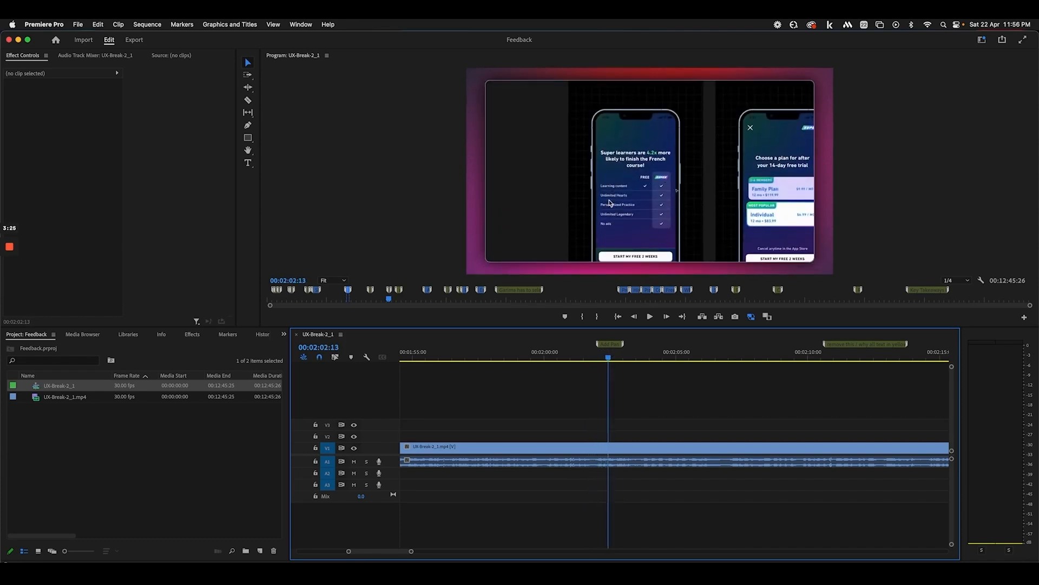
left_click_drag(609, 359, 847, 358)
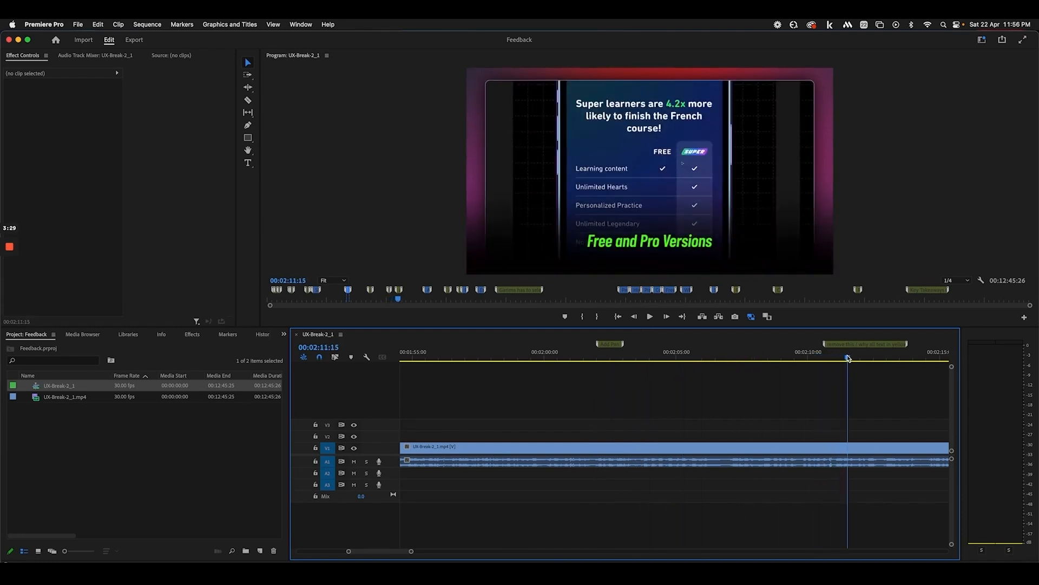
scroll(771, 363, "right", 5)
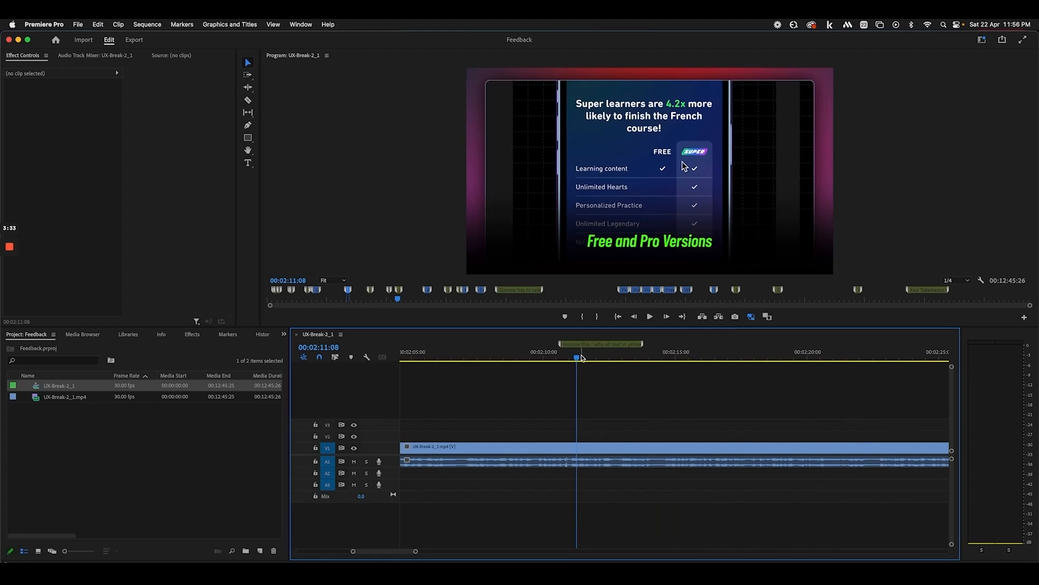
Play the section starting at 00:02:37:20
mouse_move(589, 350)
scroll(590, 358, "right", 5)
scroll(590, 360, "right", 10)
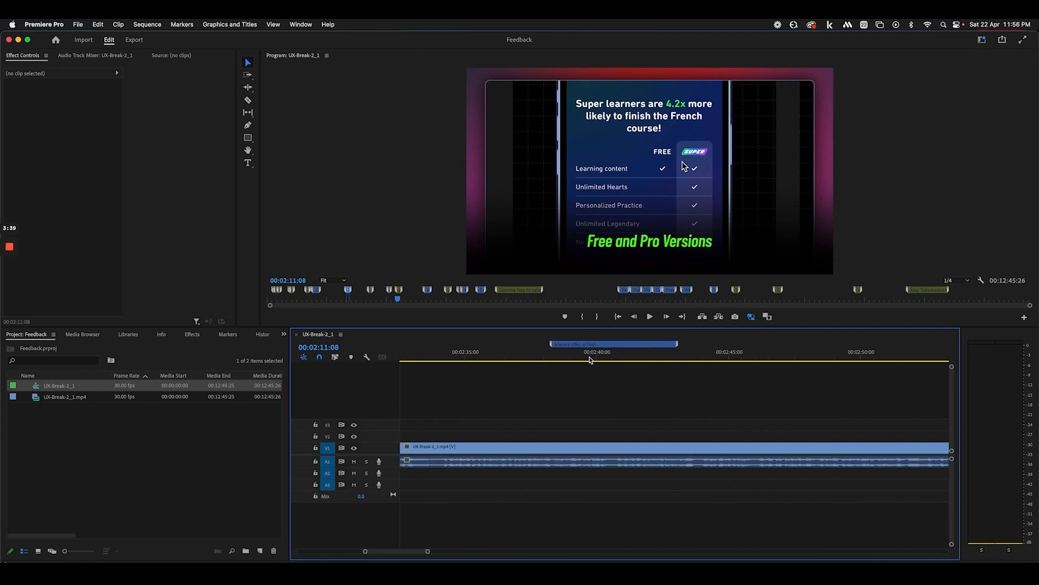
left_click(536, 357)
key("space")
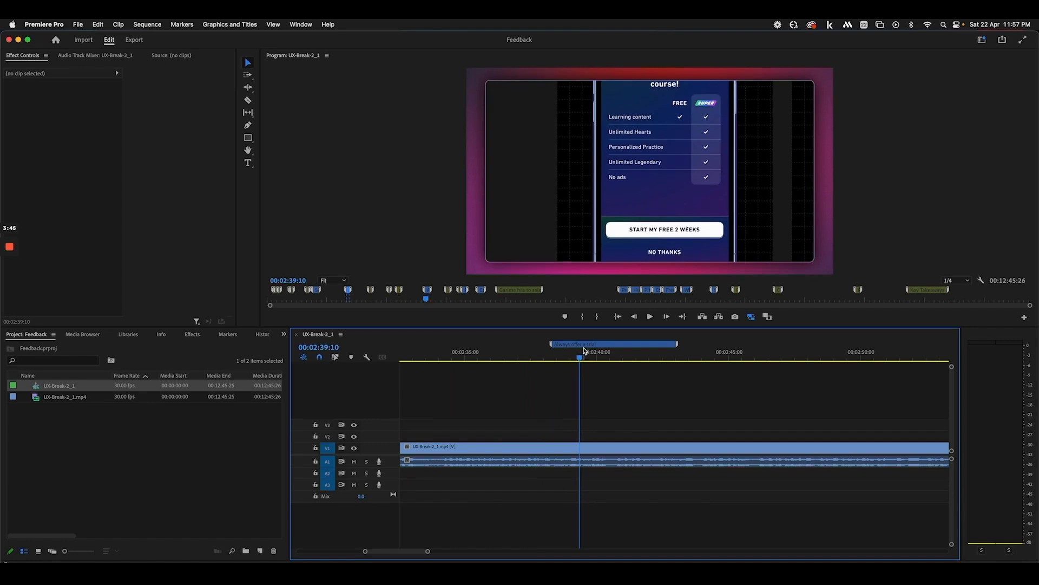
scroll(584, 362, "right", 2)
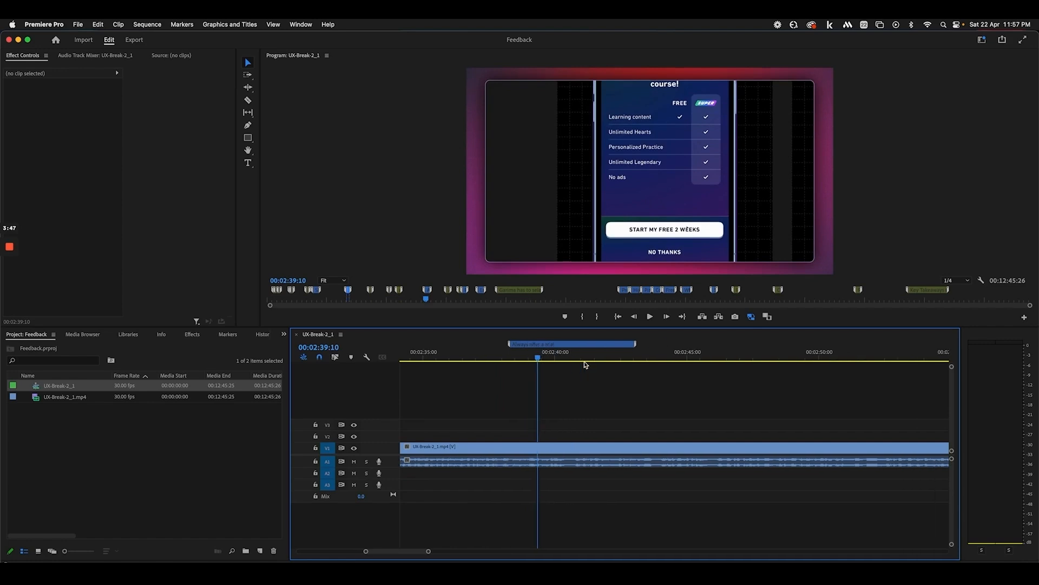
scroll(585, 364, "right", 3)
scroll(583, 364, "down", 3)
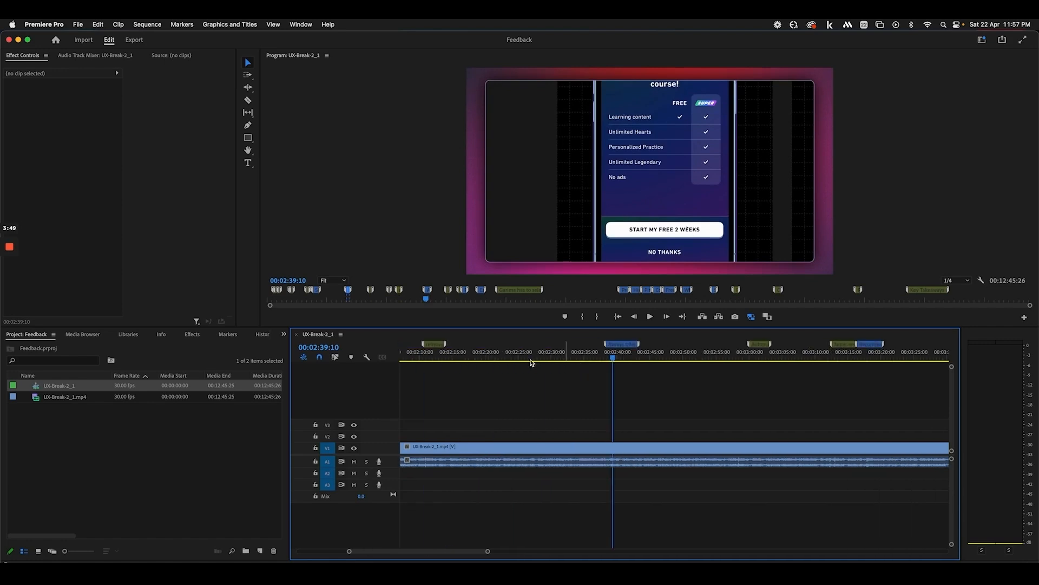
Preview from 00:02:11:17 to 00:02:41, then park the playhead at 00:03:01:12
left_click(430, 355)
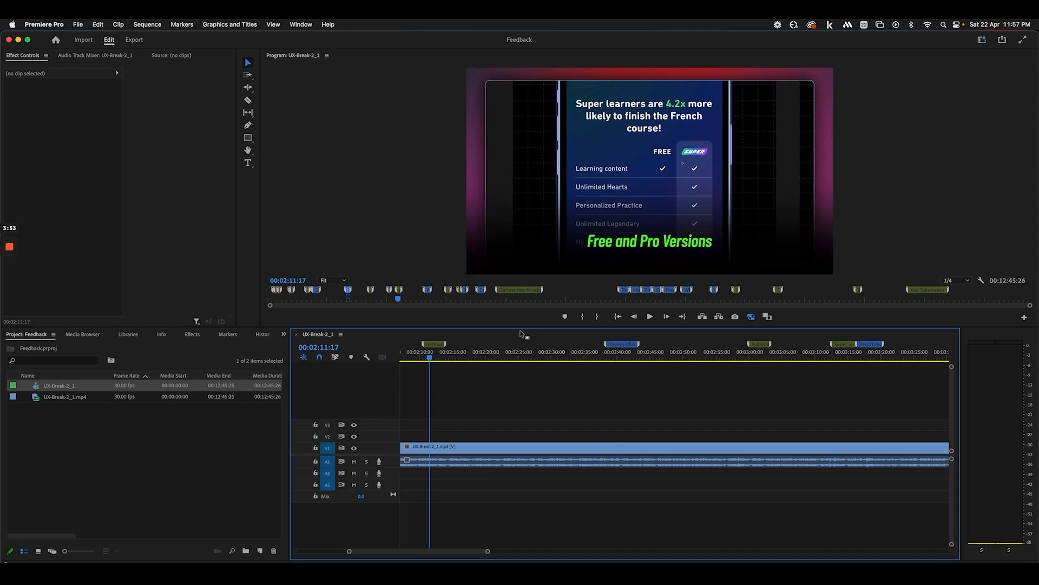
left_click_drag(612, 353, 625, 351)
scroll(720, 353, "right", 1)
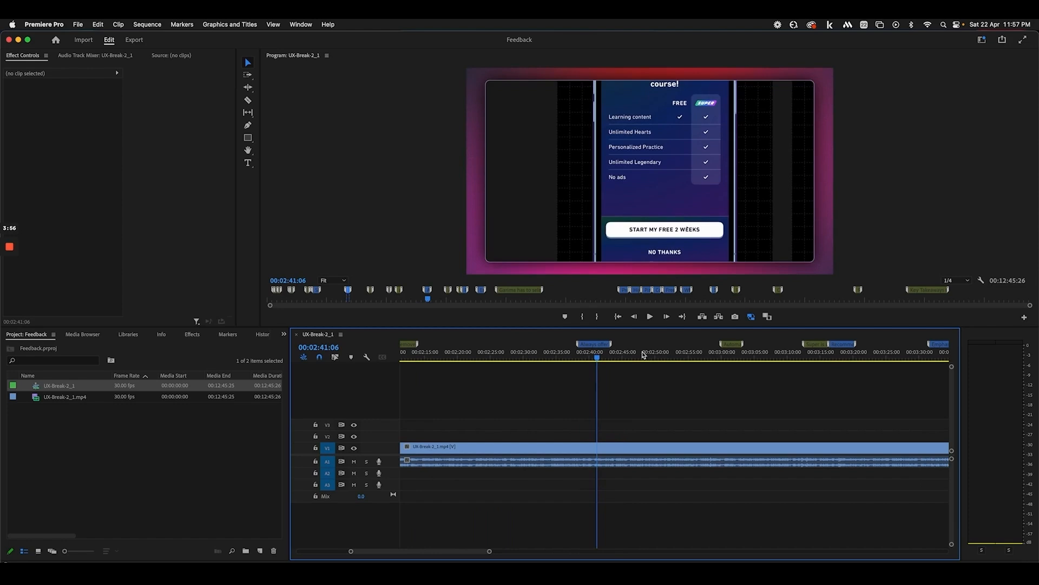
left_click(727, 353)
left_click_drag(728, 353, 733, 353)
Zoom the timeline out twice and back in twice around the 00:03:01 playhead
key("minus")
key("minus")
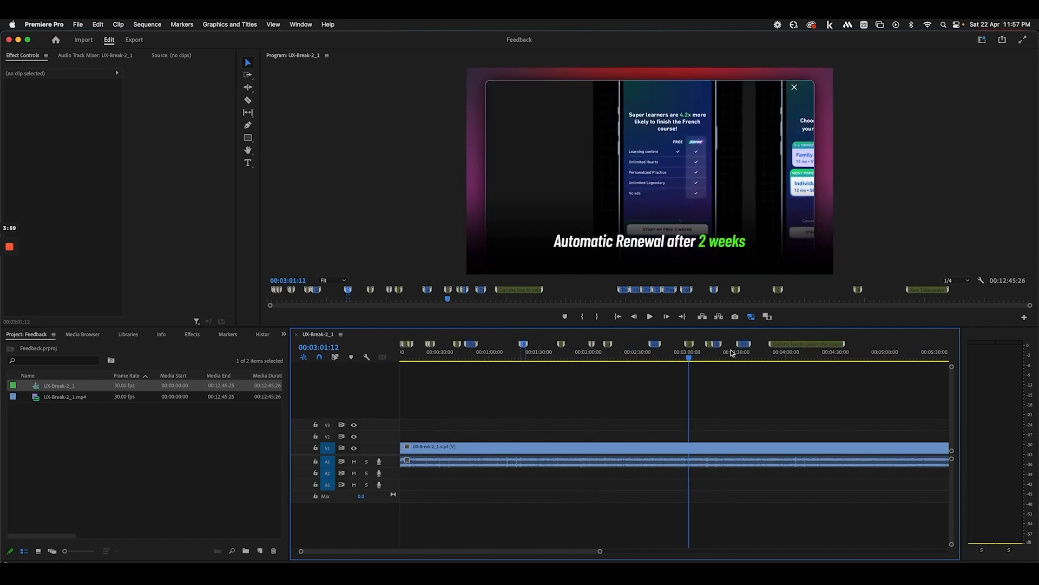
key("minus")
key("minus")
key("equal")
key("equal")
key("equal")
key("equal")
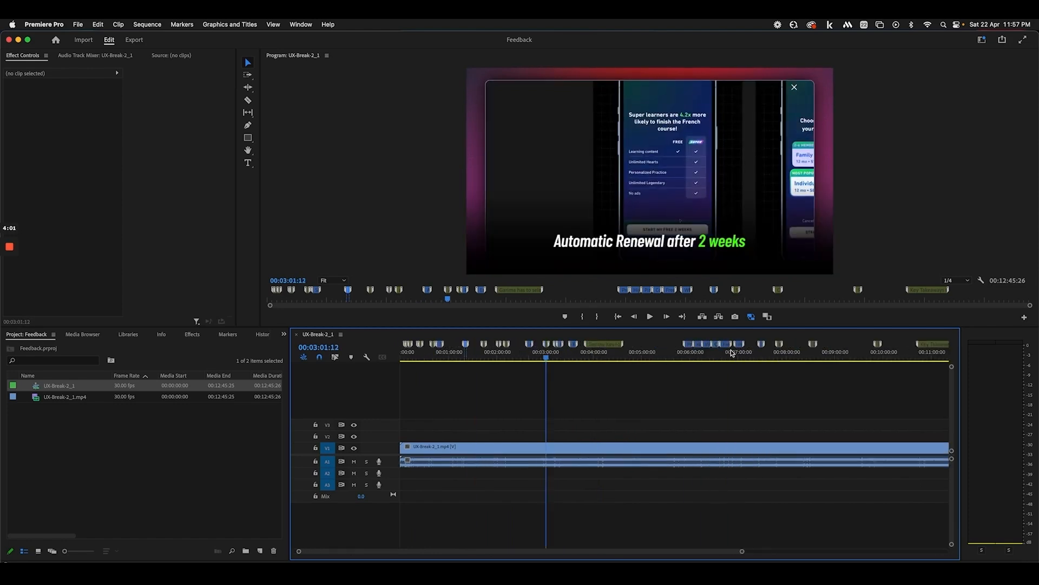
key("equal")
key("equal")
key("equal")
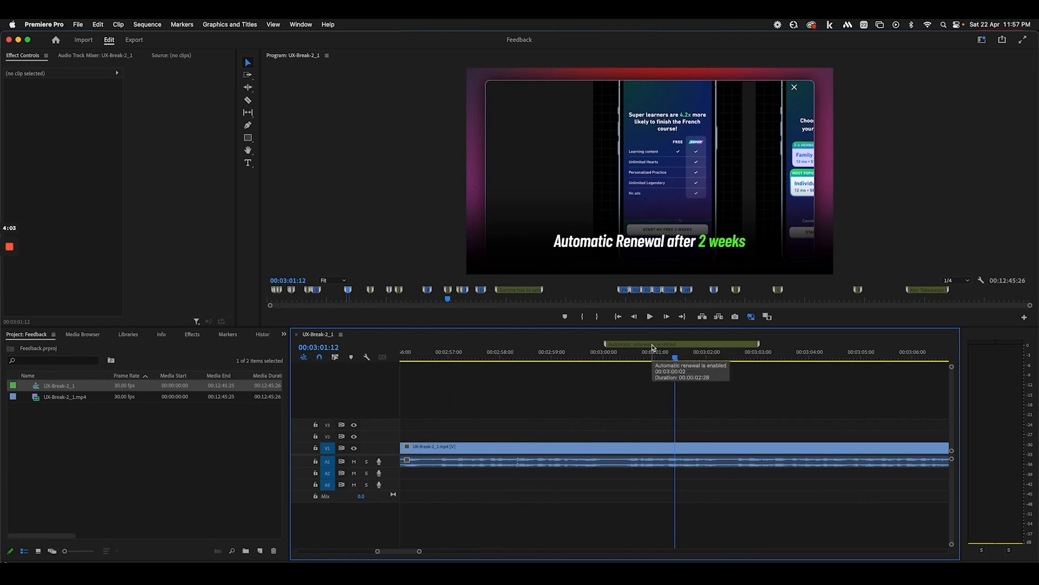
Review and confirm the 'Automatic renewal is enabled' marker at 00:03:00:02
double_click(655, 346)
left_click(526, 219)
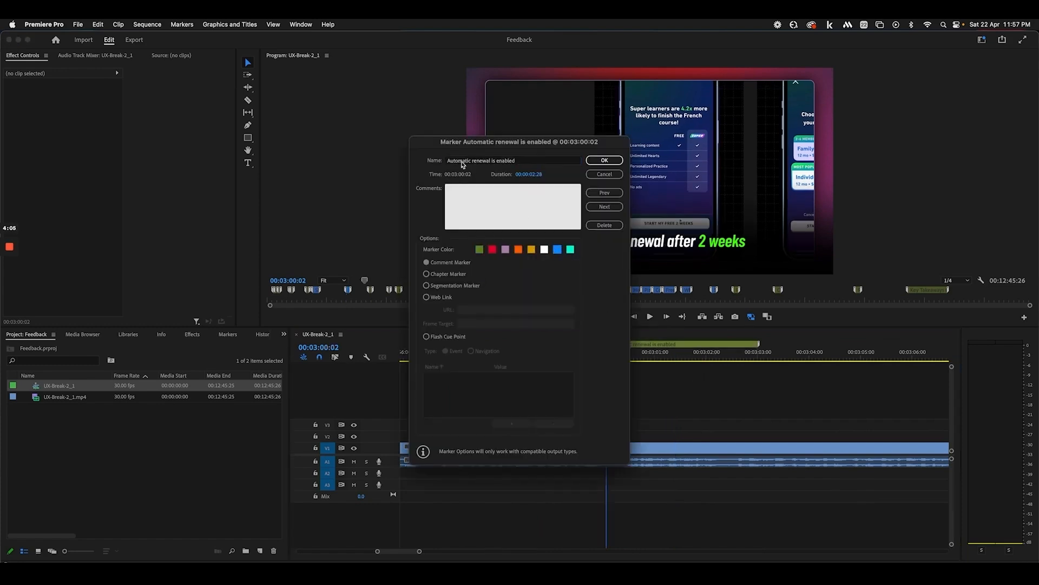
left_click(604, 160)
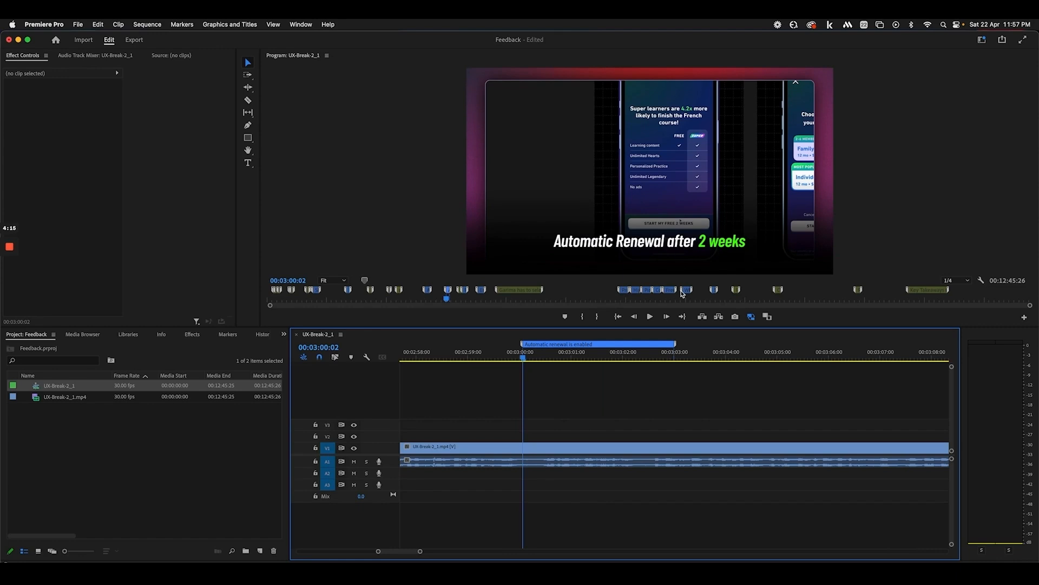
Move to about 00:03:18 and confirm the 'Recommend the yearly plan' marker
key("minus")
key("minus")
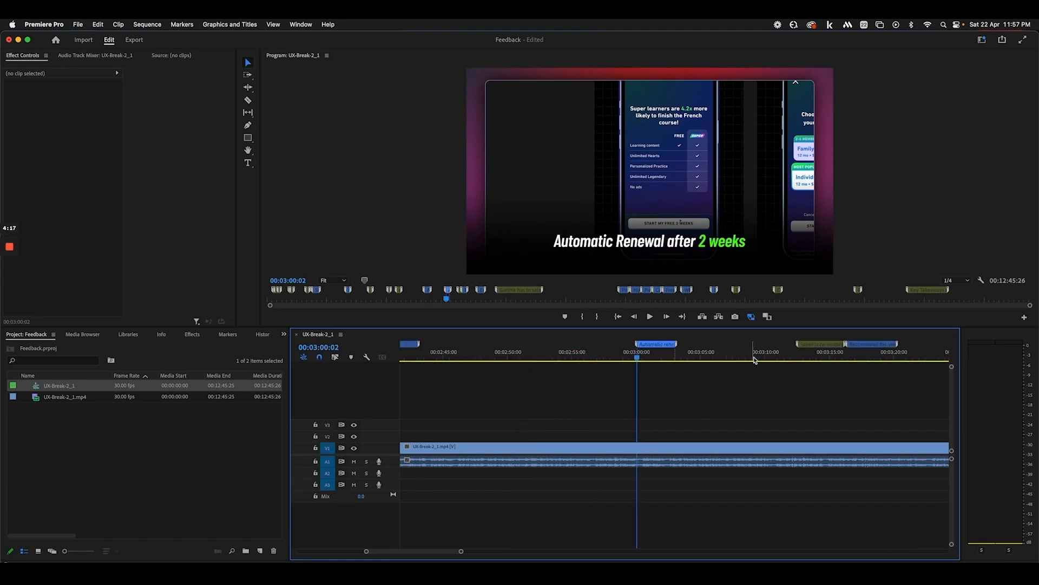
left_click(819, 357)
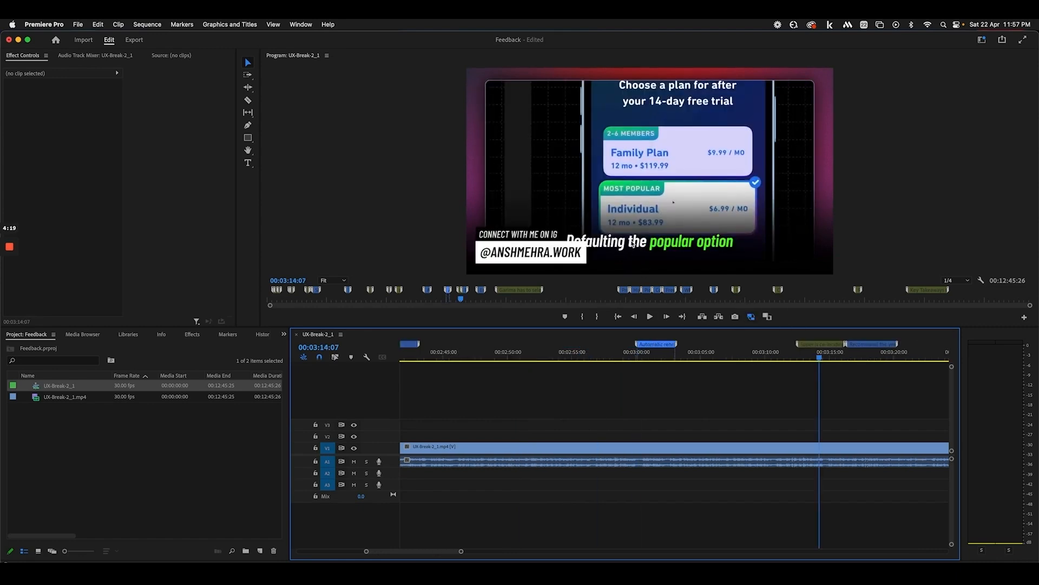
scroll(850, 371, "right", 3)
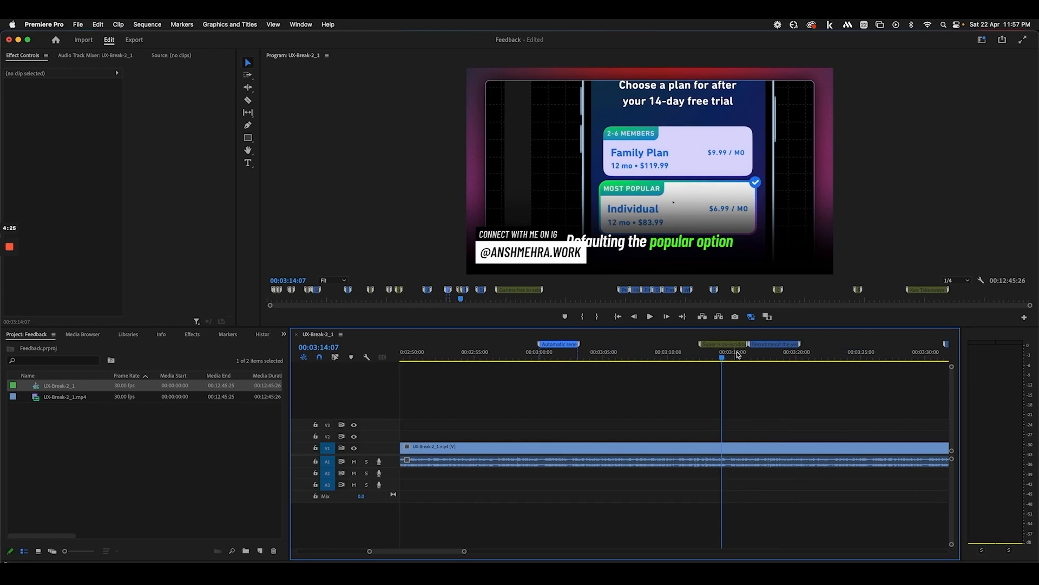
left_click(774, 352)
double_click(777, 347)
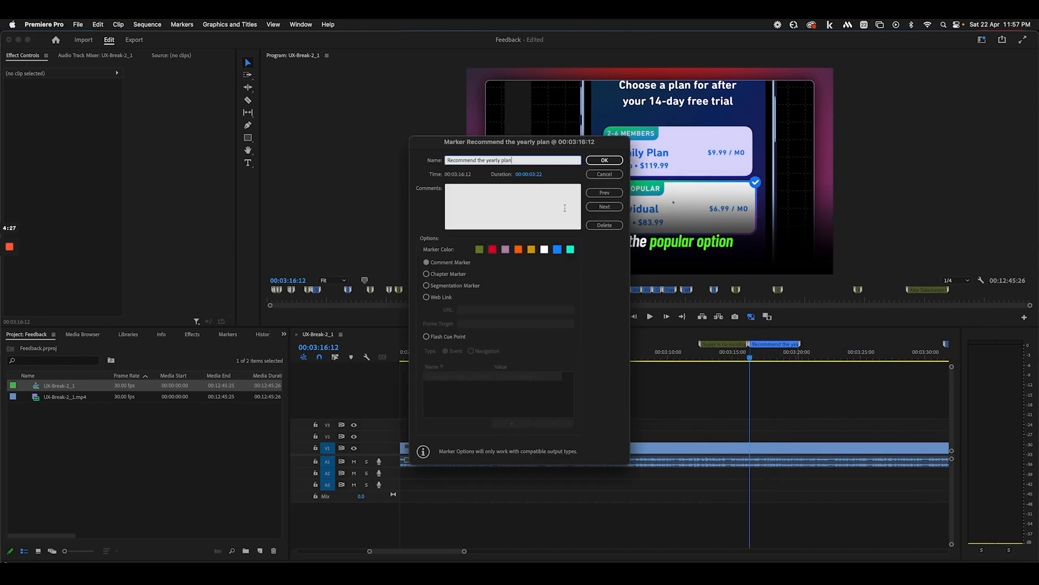
left_click(602, 161)
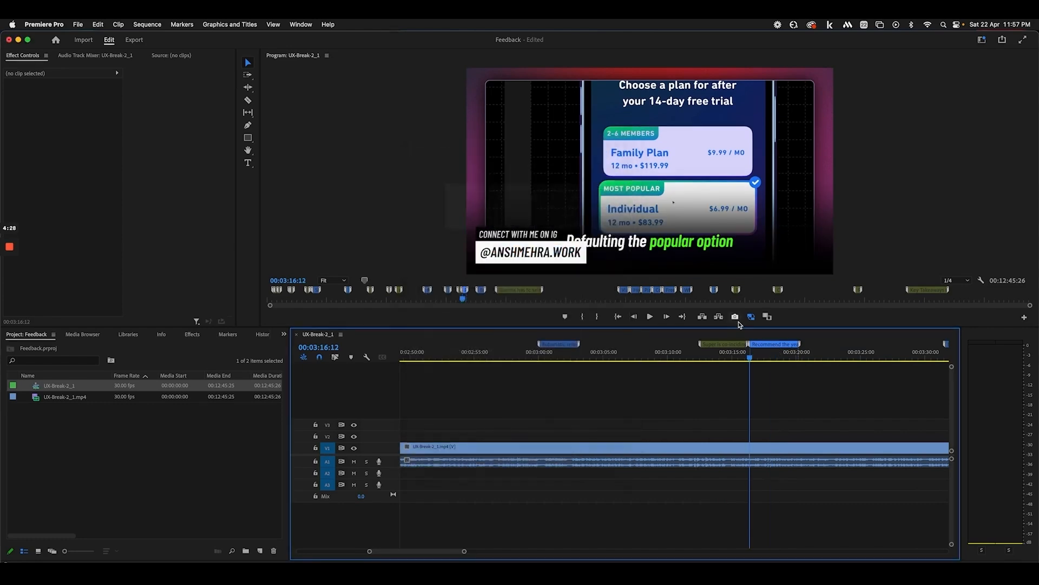
Scrub from 00:03:14 to the yearly plan marker, reconfirm it, then reach 'cancel anytime'
left_click(722, 354)
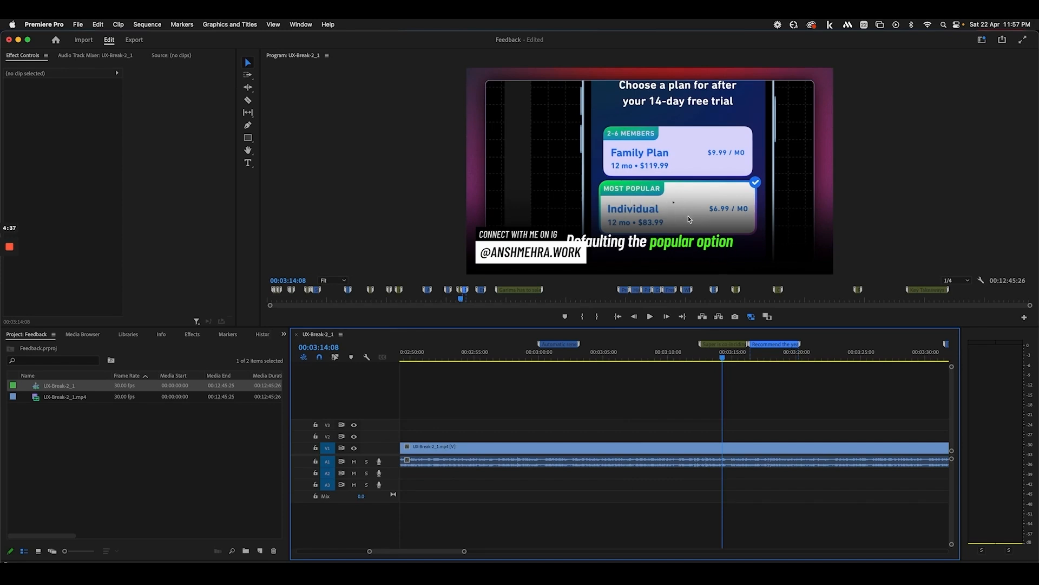
left_click(732, 359)
left_click_drag(732, 359, 765, 358)
left_click(784, 348)
double_click(784, 348)
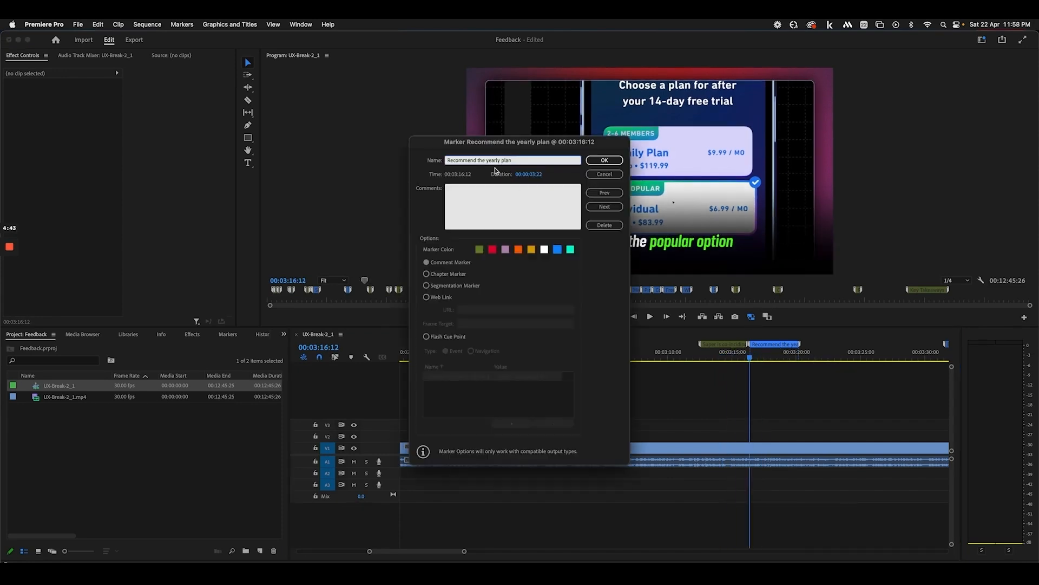
left_click(605, 163)
scroll(707, 351, "down", 5)
left_click_drag(687, 348, 720, 359)
Scrub between 00:03:51 and 00:04:05, then save the Feedback project
scroll(721, 359, "down", 2)
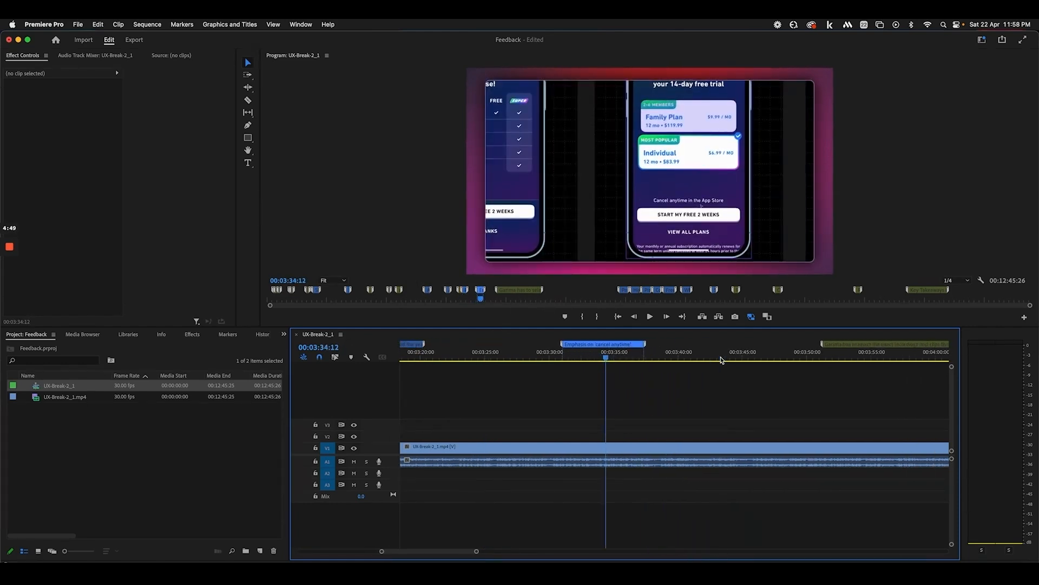
scroll(720, 359, "down", 3)
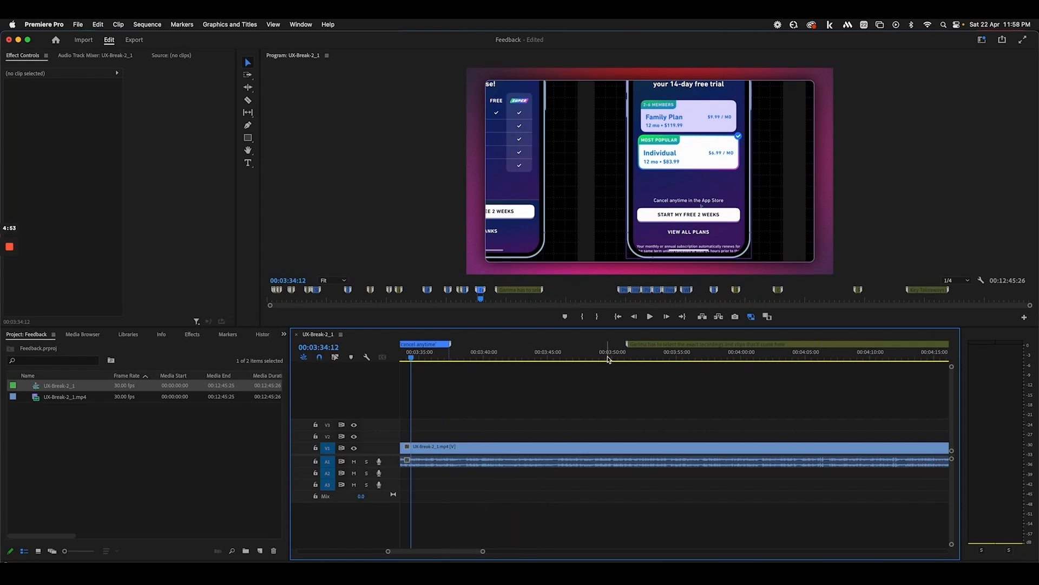
scroll(608, 359, "up", 1)
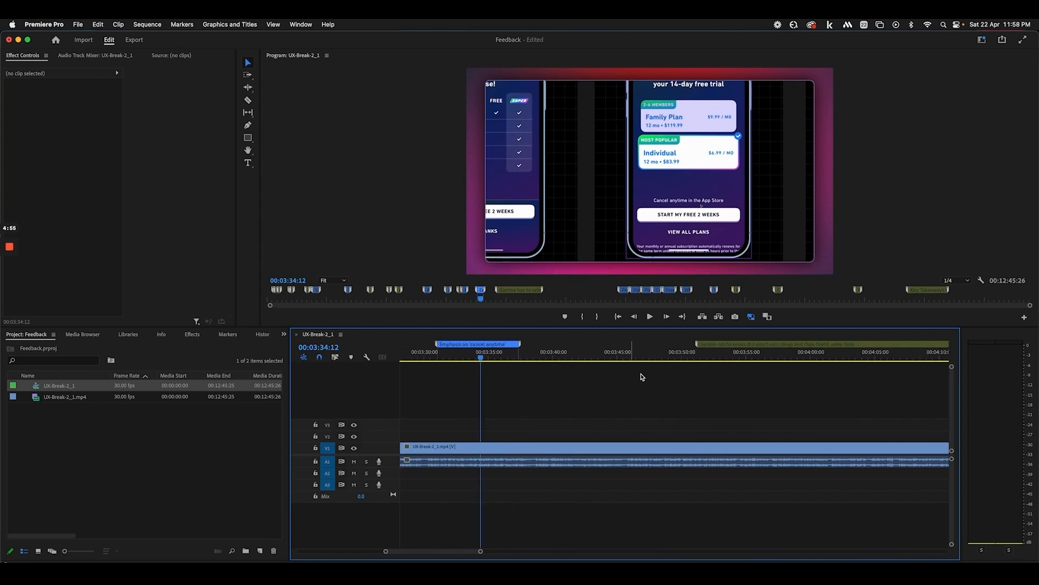
scroll(653, 377, "down", 1)
left_click_drag(642, 351, 688, 353)
scroll(695, 373, "down", 2)
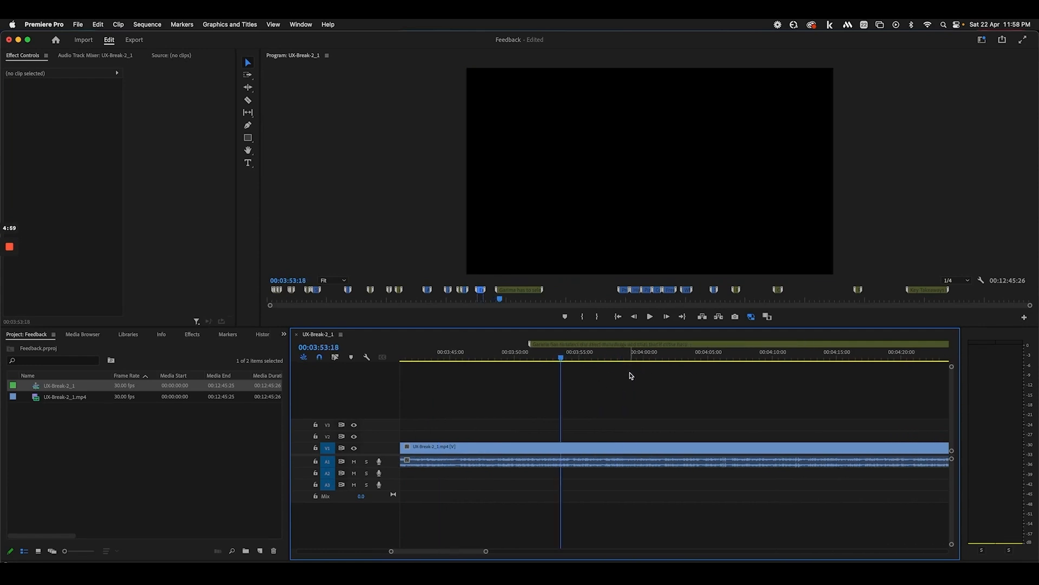
key("minus")
key("minus")
left_click_drag(571, 360, 603, 362)
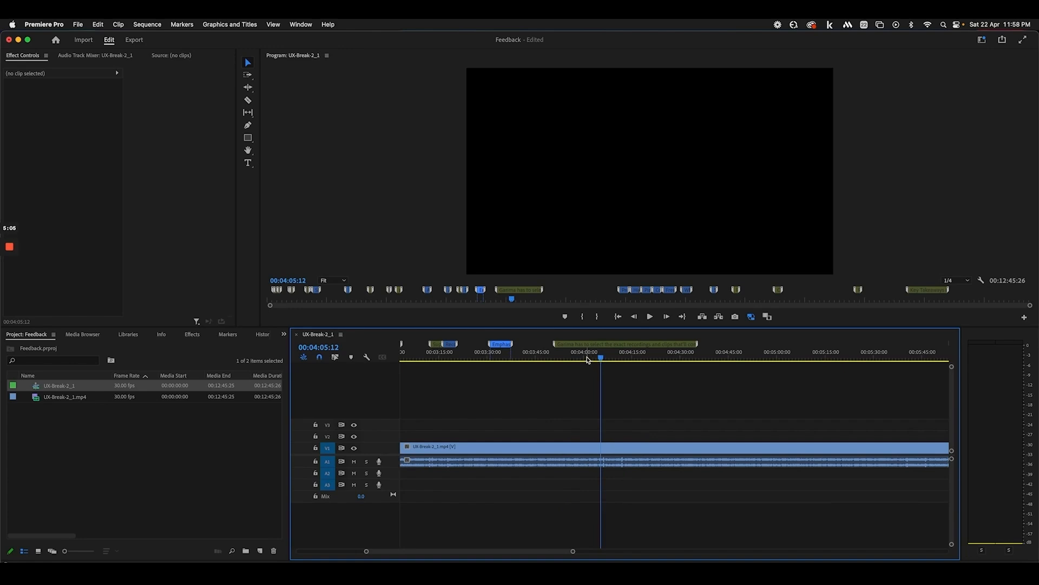
key("equal")
scroll(591, 359, "right", 3)
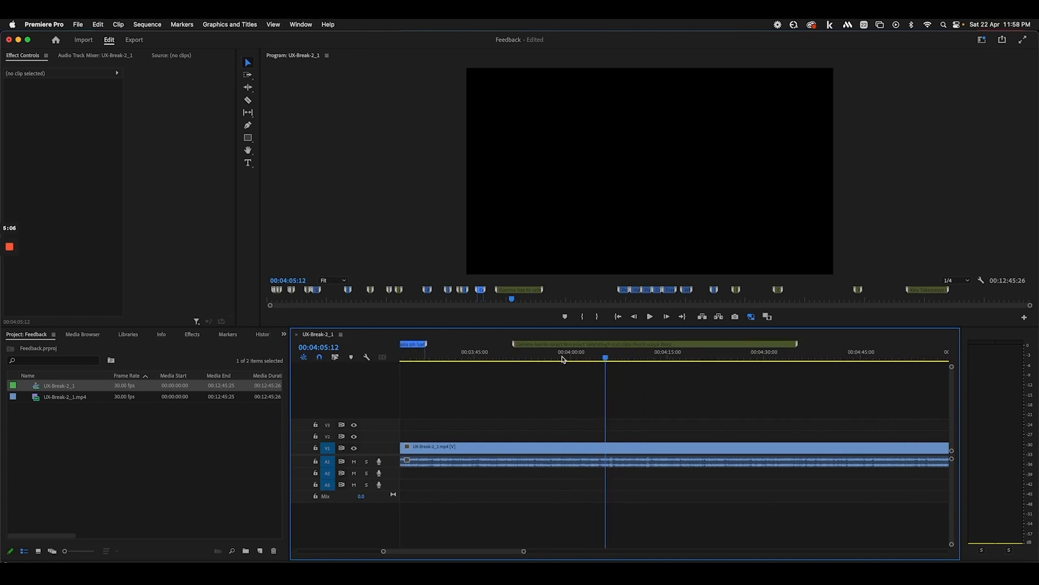
left_click(517, 358)
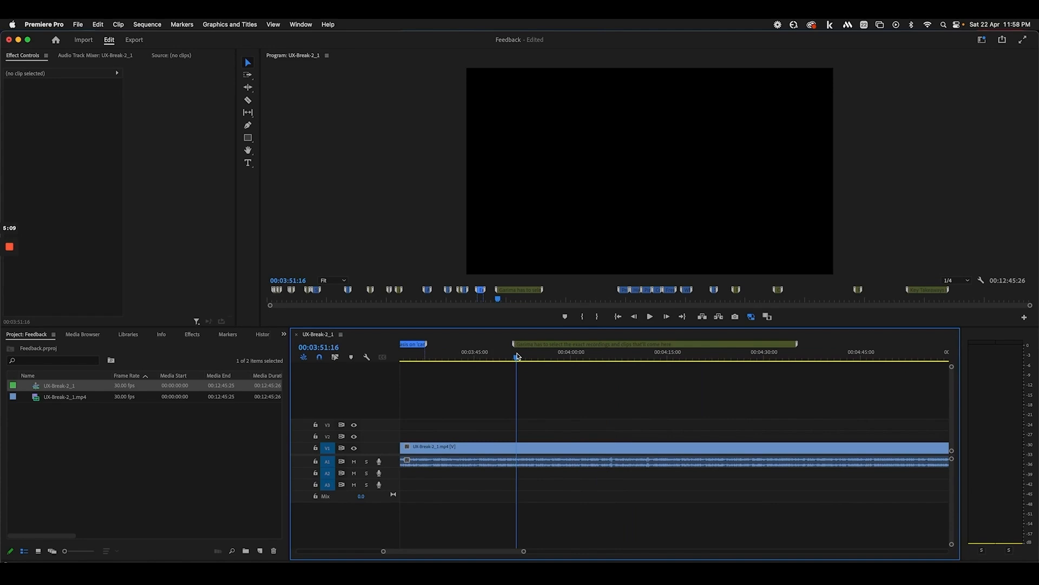
key("super+s")
Scrub from 00:04:00 through 00:04:15 and on to 00:05:12
left_click(575, 358)
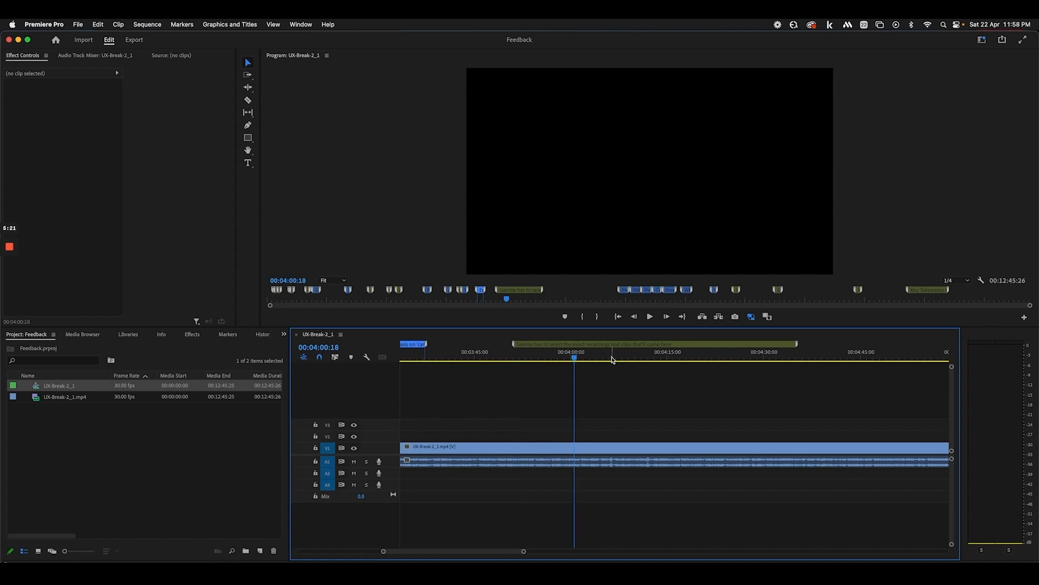
left_click_drag(612, 359, 688, 362)
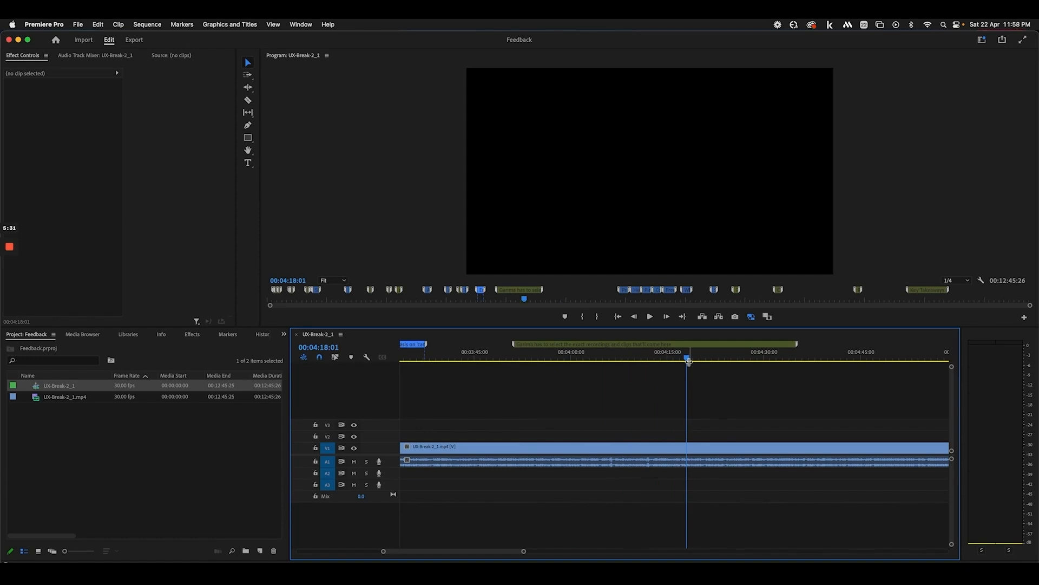
mouse_move(688, 360)
left_mouse_down()
mouse_move(777, 360)
mouse_move(544, 360)
mouse_move(566, 361)
mouse_move(524, 373)
mouse_move(847, 383)
left_mouse_up()
scroll(834, 381, "right", 3)
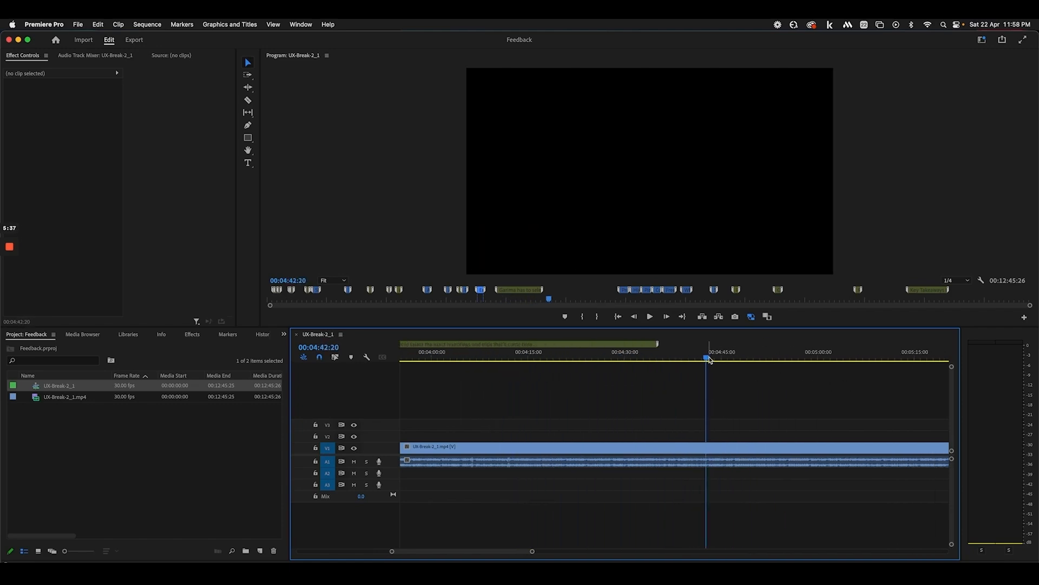
left_click_drag(708, 358, 817, 361)
scroll(817, 361, "right", 3)
left_click_drag(745, 361, 810, 363)
Jump to 00:05:54 and confirm the 'Promise tangible results' marker
scroll(790, 364, "right", 10)
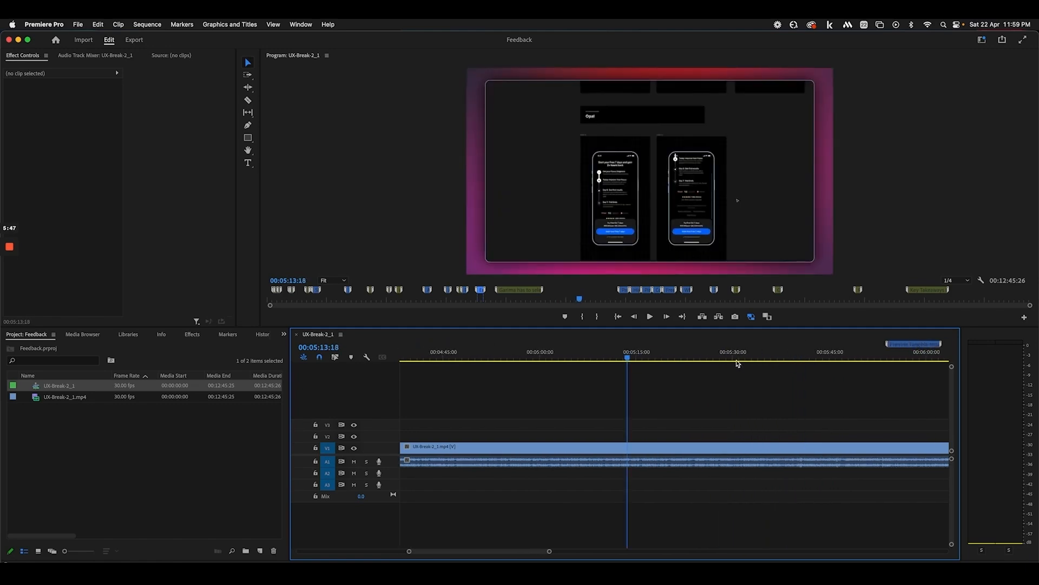
left_click(749, 353)
scroll(749, 354, "right", 4)
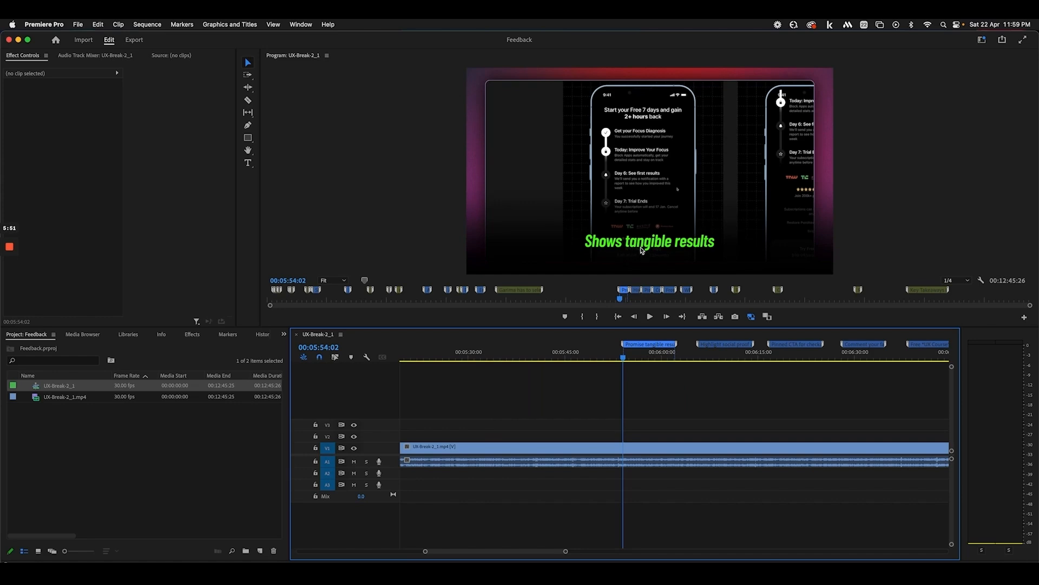
double_click(649, 344)
left_click(604, 160)
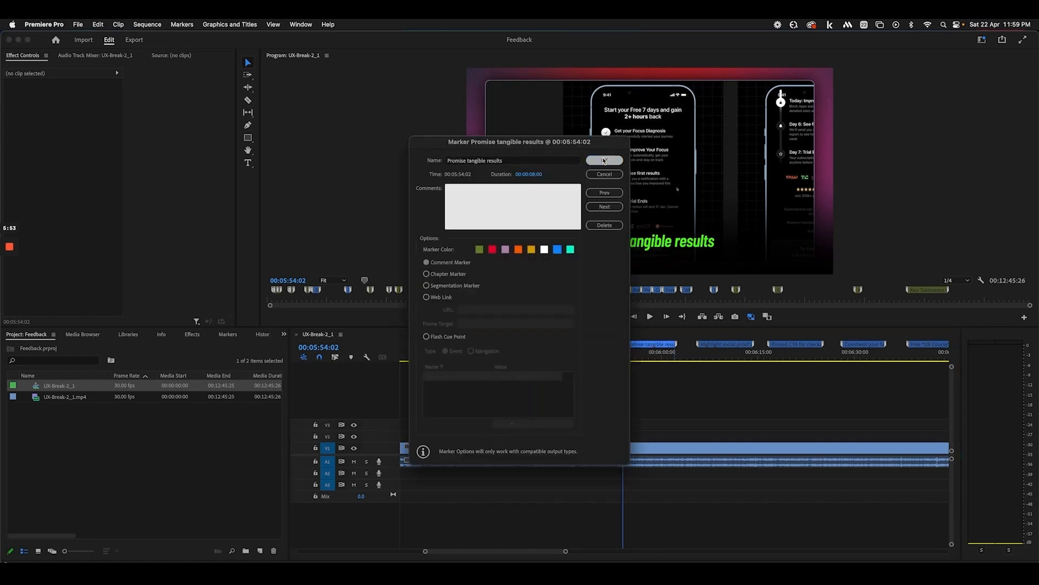
Move to 00:05:56 and confirm the 'Highlight social proof and ratings' marker
left_click(637, 354)
left_click_drag(648, 355, 628, 355)
scroll(603, 351, "right", 3)
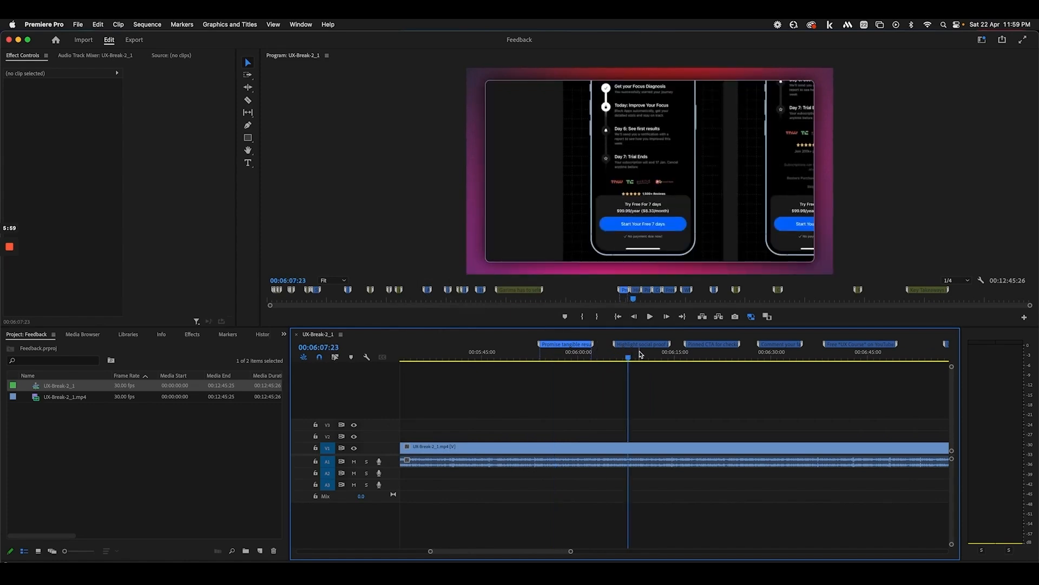
double_click(640, 348)
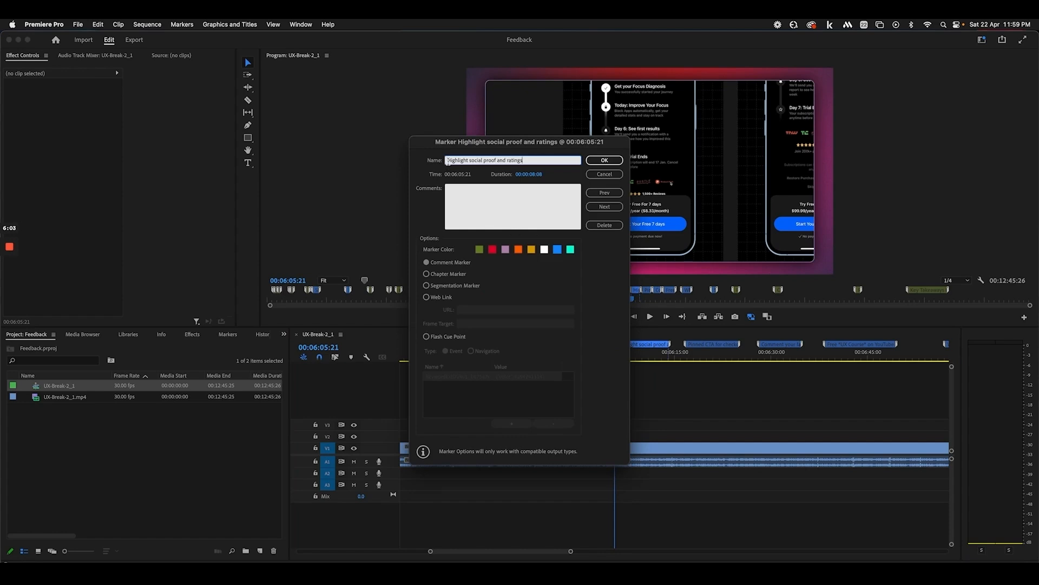
left_click(603, 160)
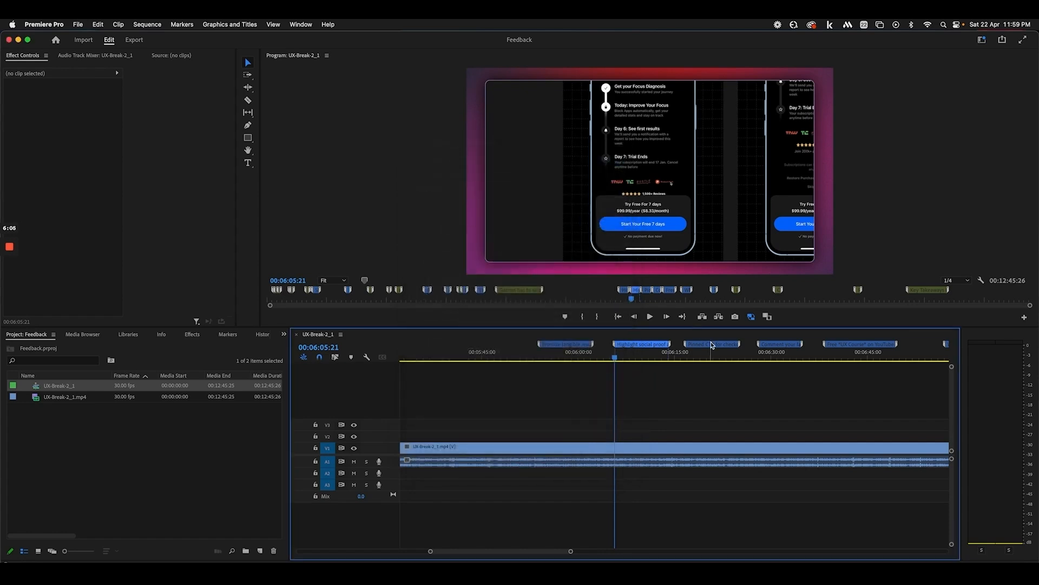
Confirm the 'Pinned CTA for checkout' and 'Comment your favourite nudges' markers around 00:06:20
double_click(711, 341)
left_click(603, 160)
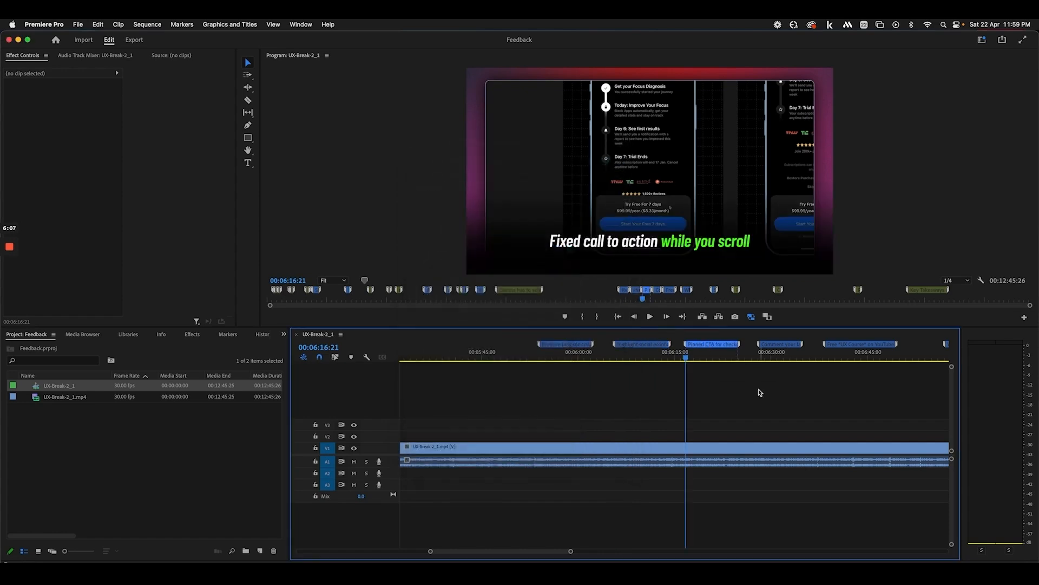
scroll(665, 355, "right", 3)
left_click(640, 355)
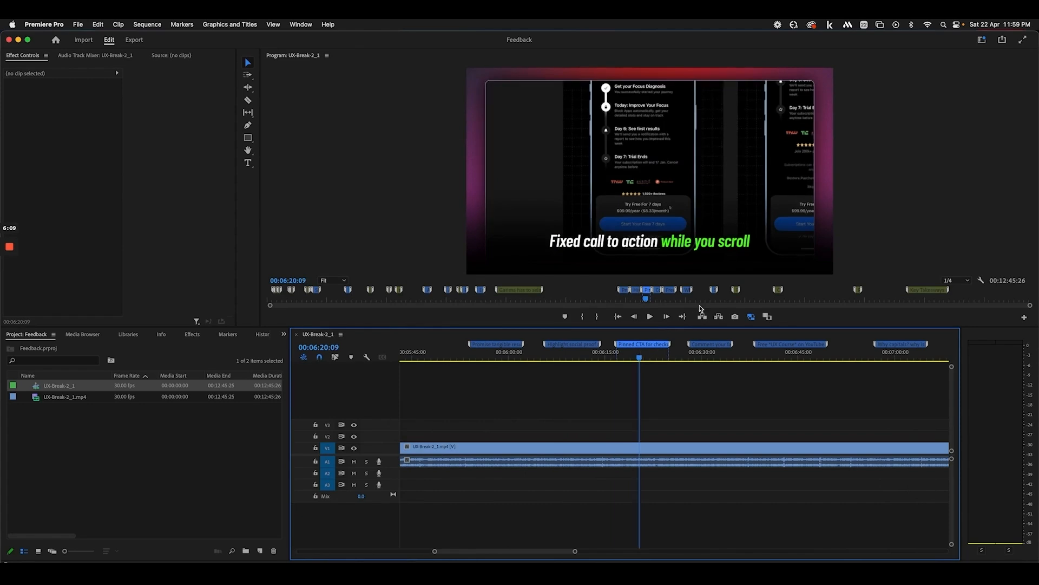
double_click(654, 345)
left_click(604, 160)
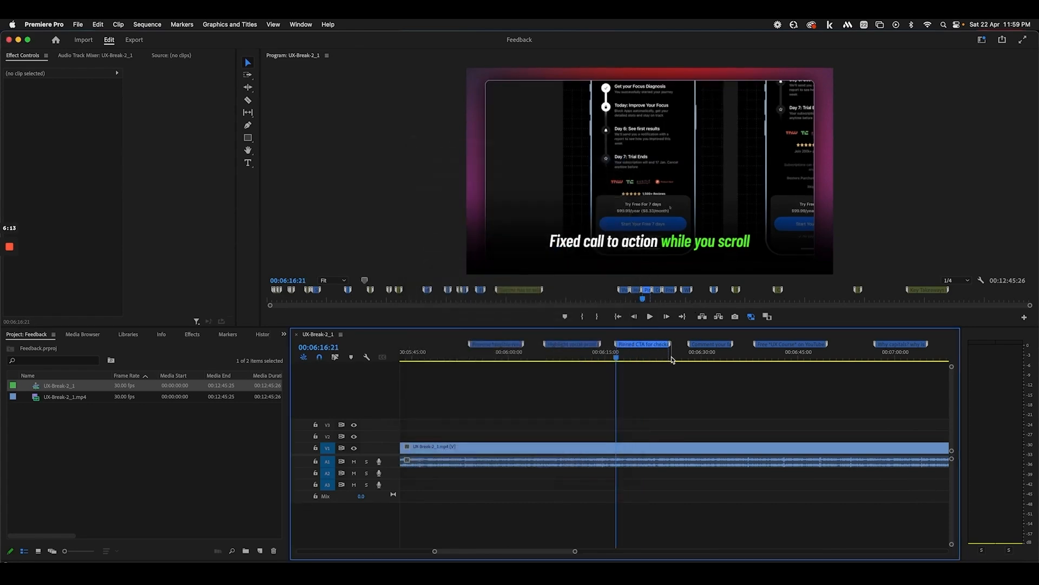
double_click(704, 345)
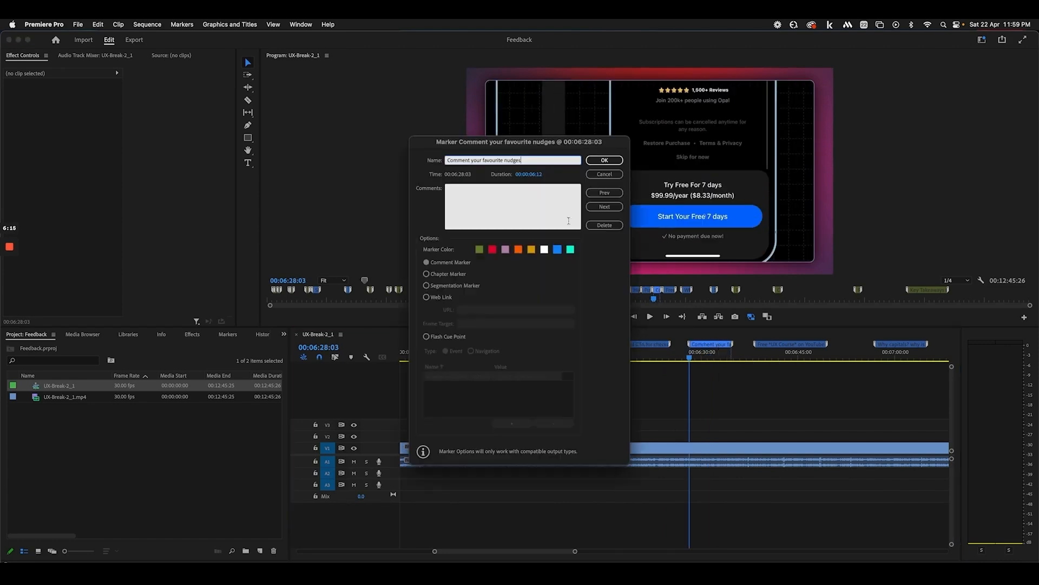
left_click(599, 164)
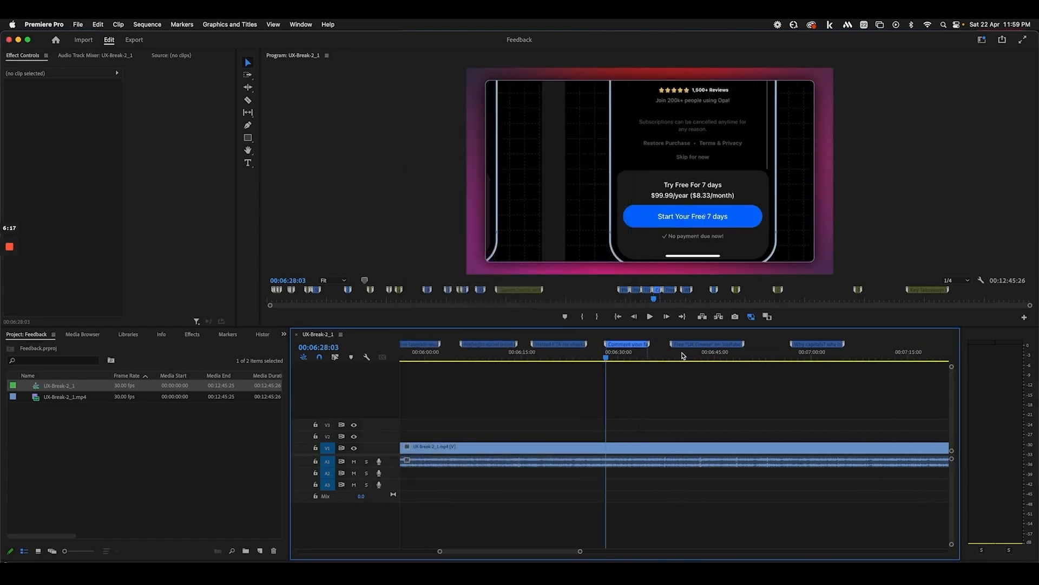
Confirm the 'Free UX Course on YouTube' marker at 00:06:38 and preview frames around it
left_click(617, 359)
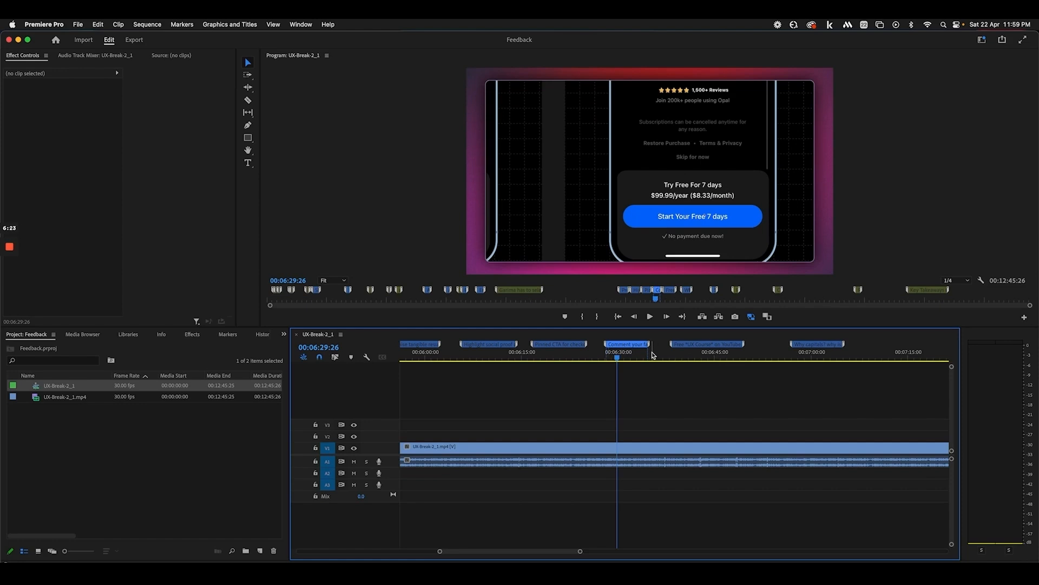
left_click_drag(656, 355, 685, 355)
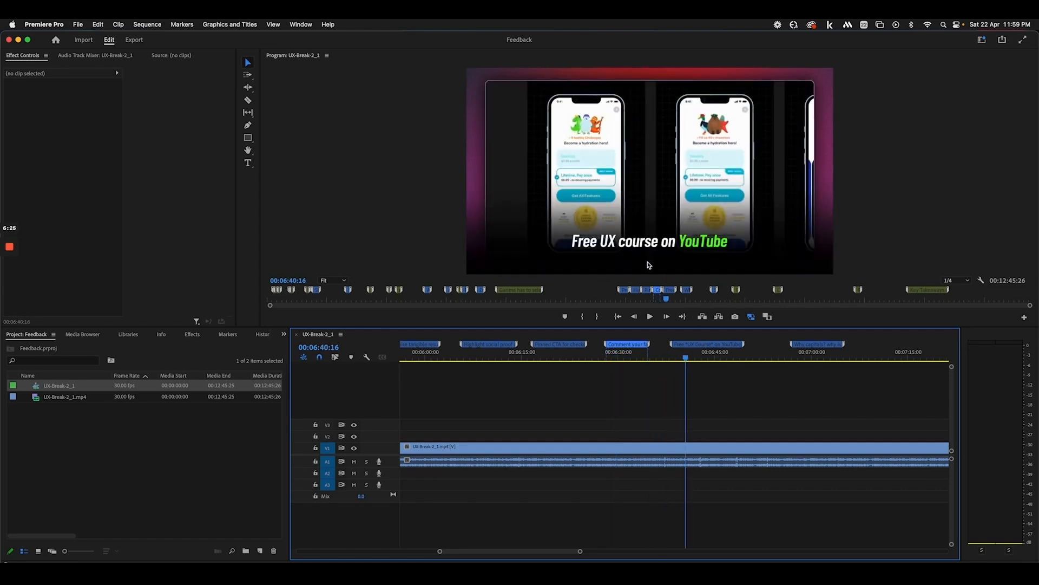
double_click(702, 344)
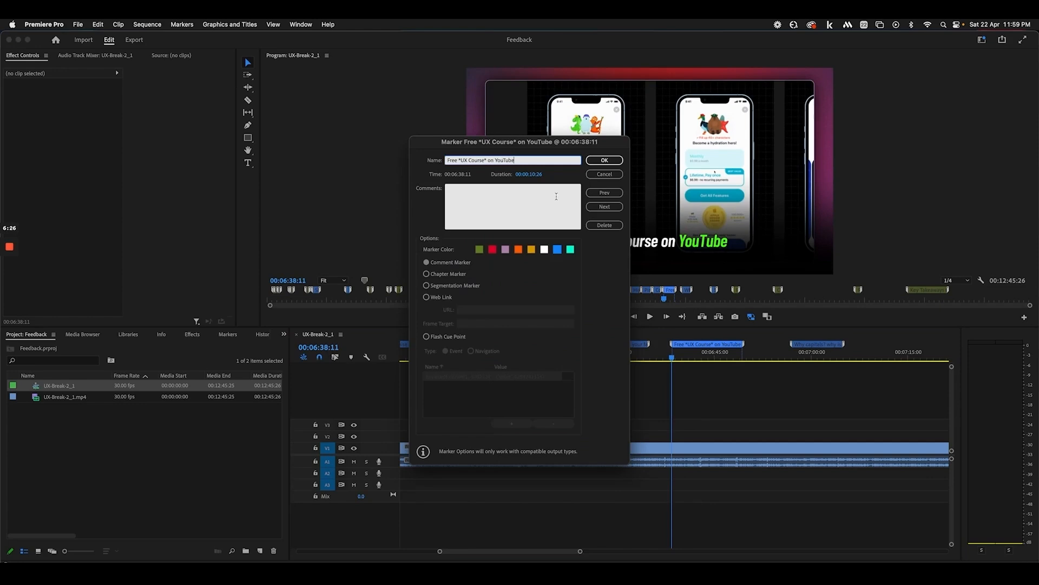
left_click(604, 164)
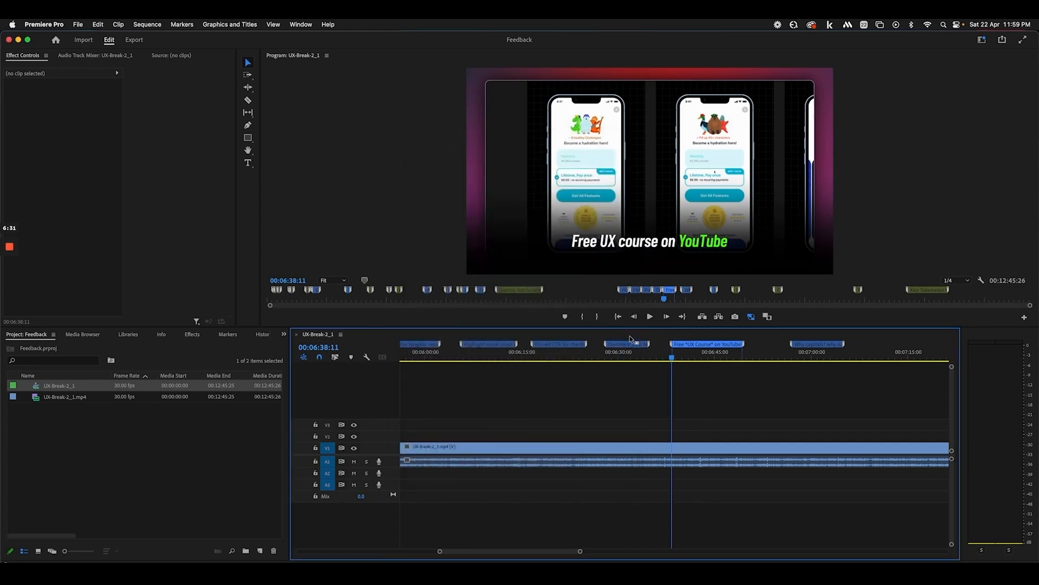
left_click_drag(672, 359, 804, 359)
scroll(694, 246, "up", 13)
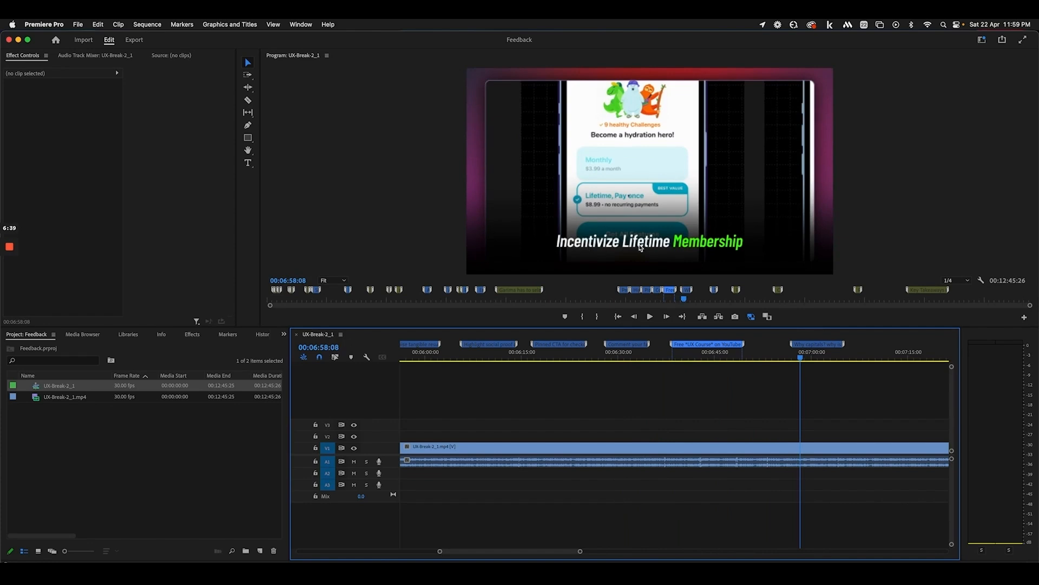
Read the capitals-and-yellow marker, then confirm the 'Show proof for credibility' marker near 07:27
double_click(827, 344)
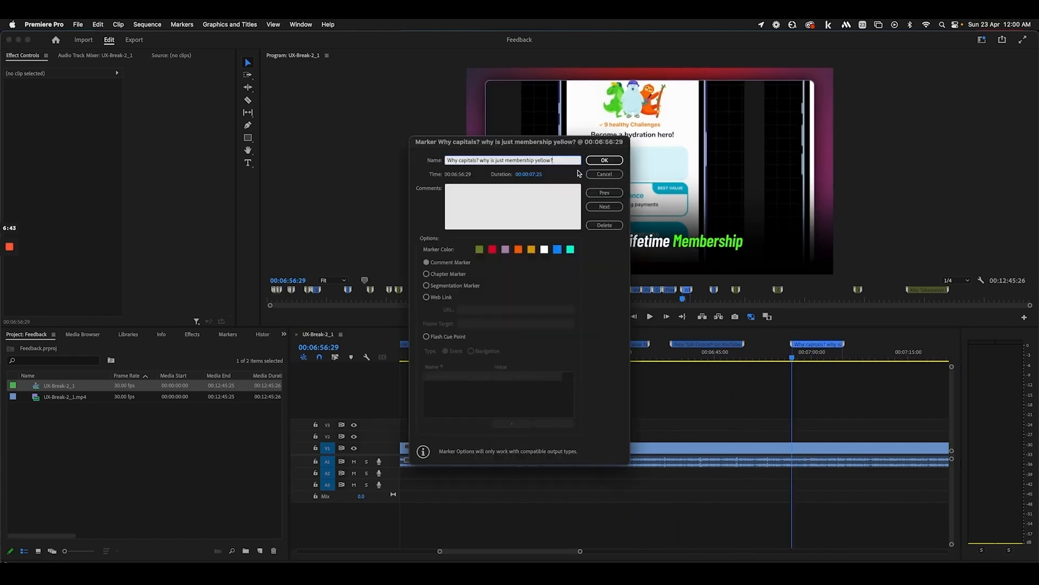
left_click(604, 174)
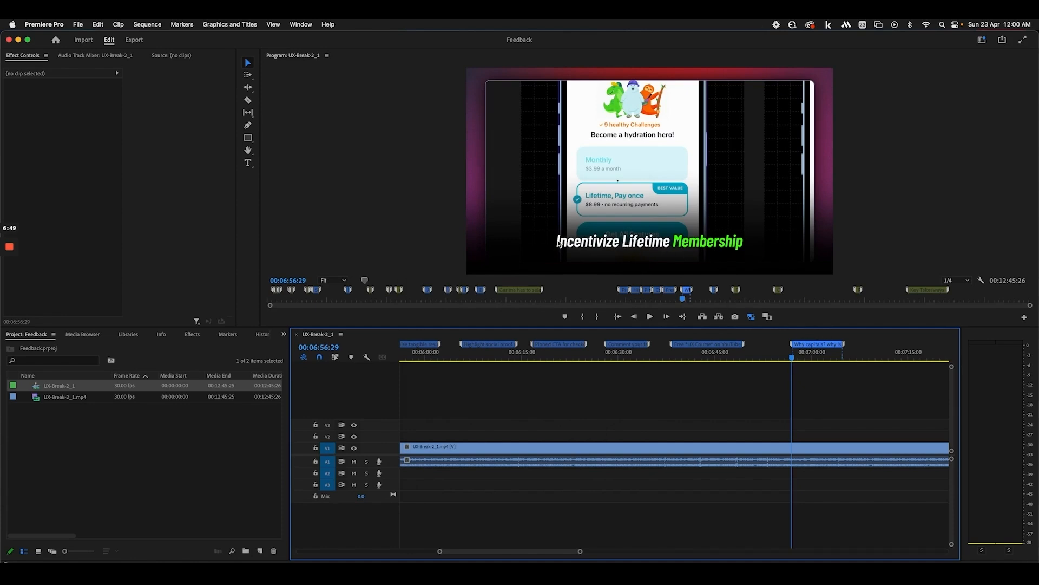
scroll(818, 378, "right", 10)
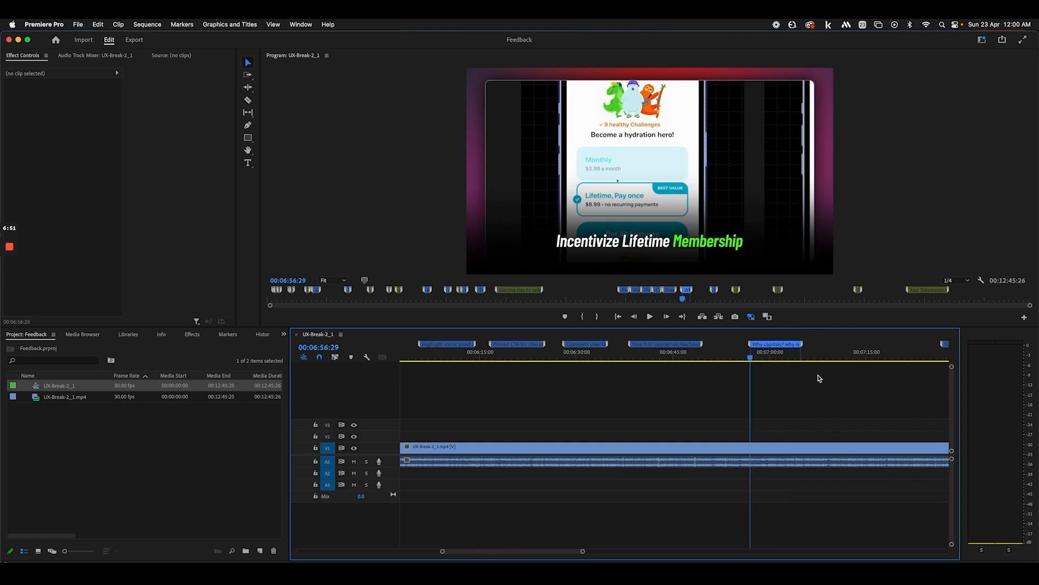
left_click(643, 355)
double_click(649, 344)
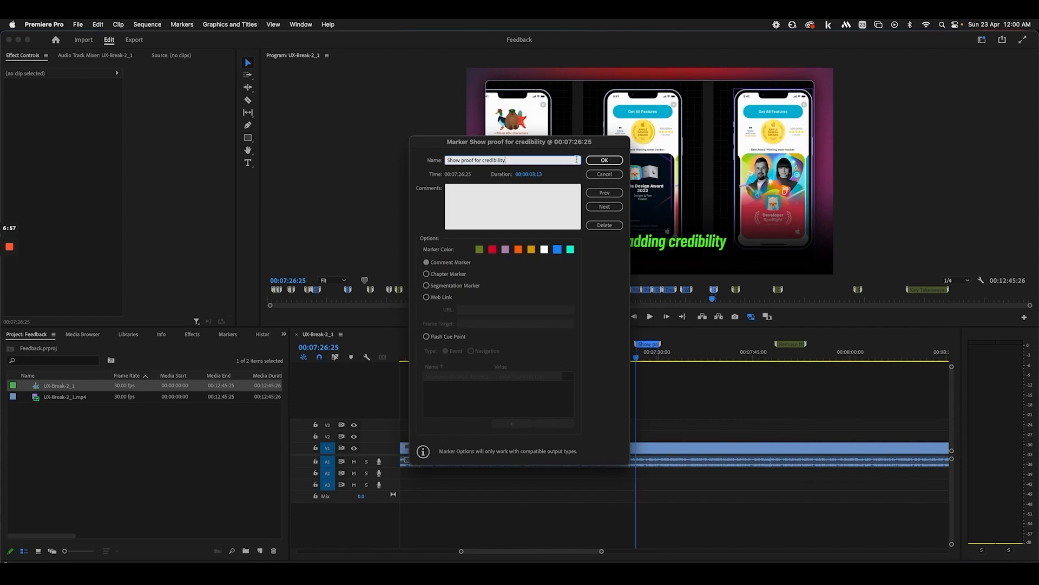
left_click(605, 160)
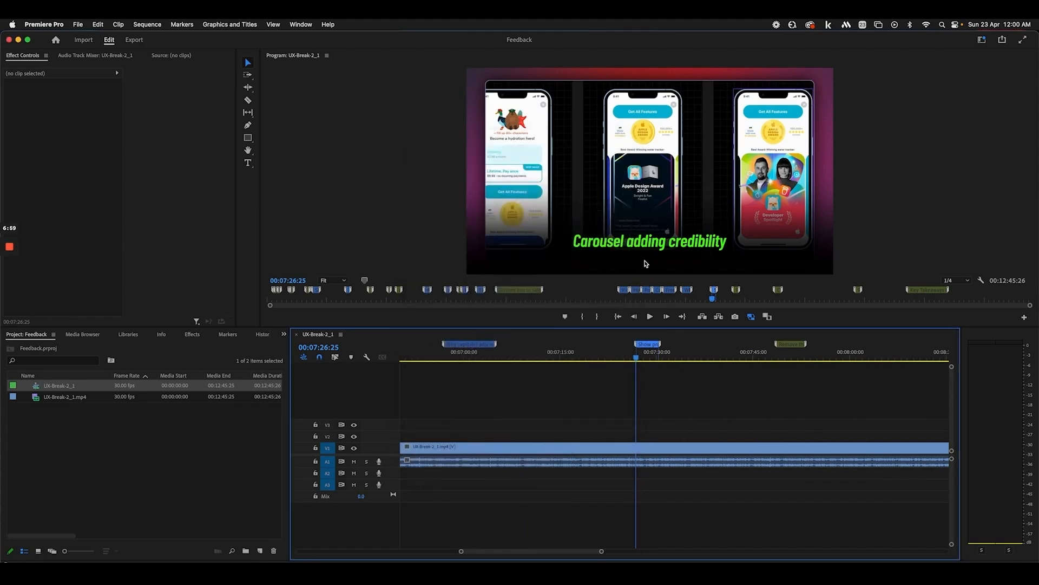
double_click(648, 345)
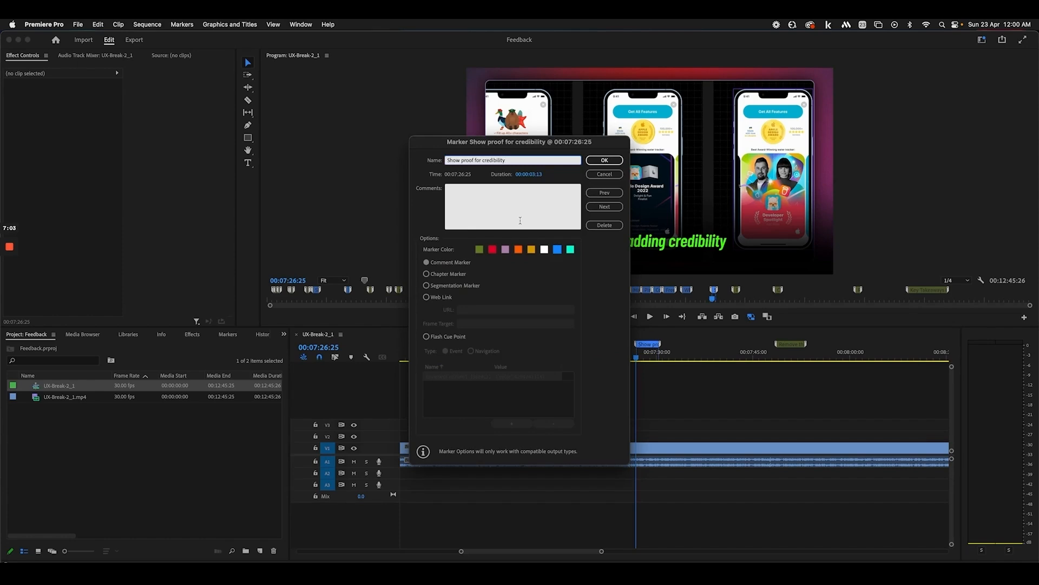
left_click(605, 160)
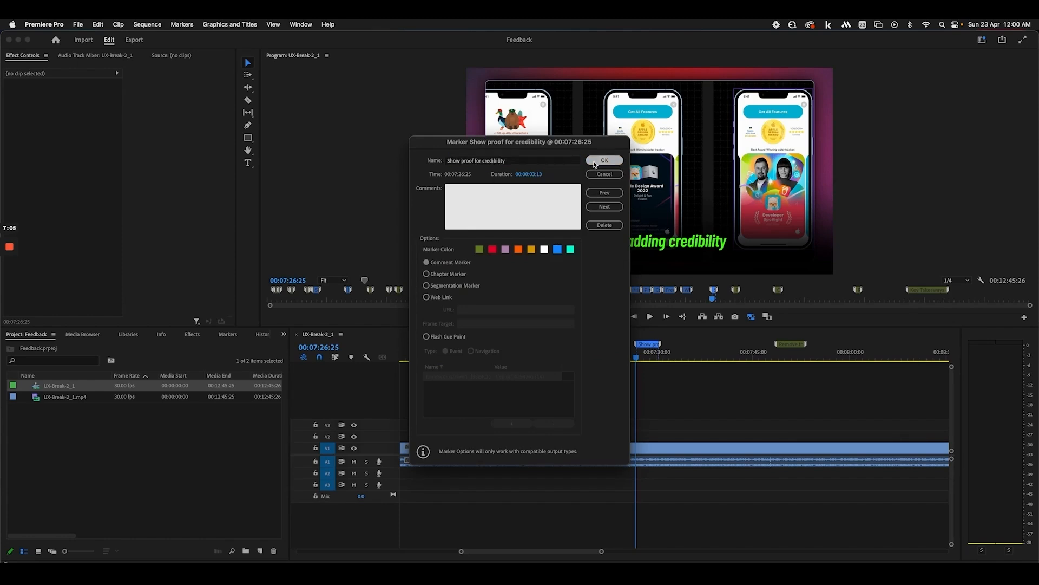
Jump past Replicating menu design and confirm the 'Quantify your benefits' spelling marker
left_click(730, 352)
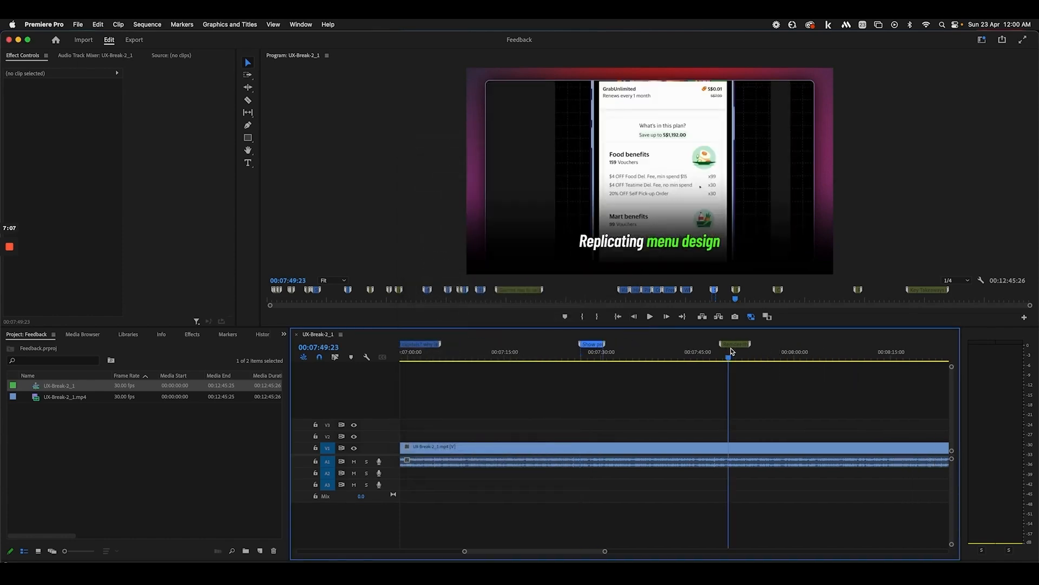
scroll(737, 351, "right", 5)
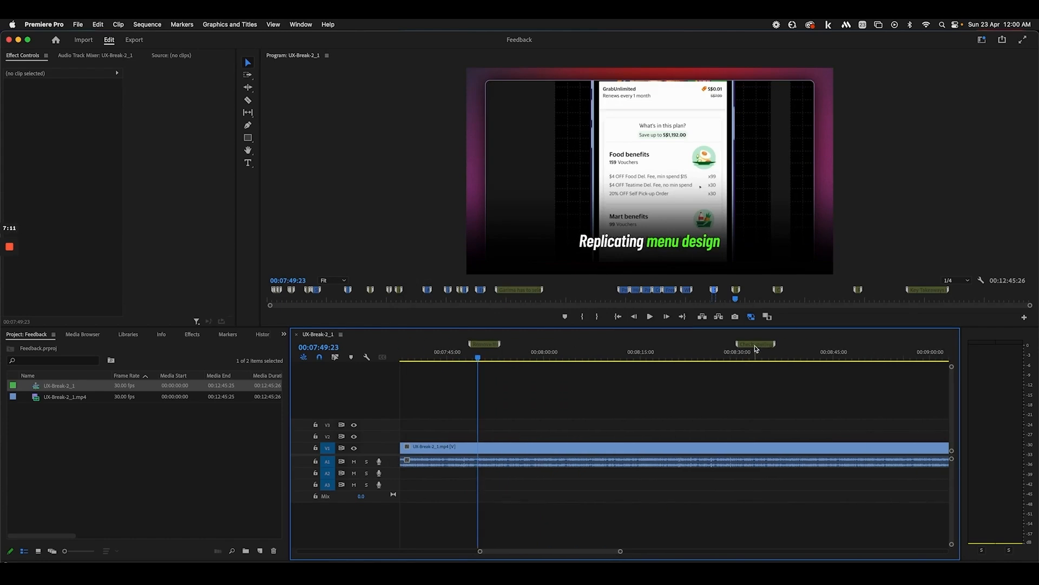
left_click(757, 350)
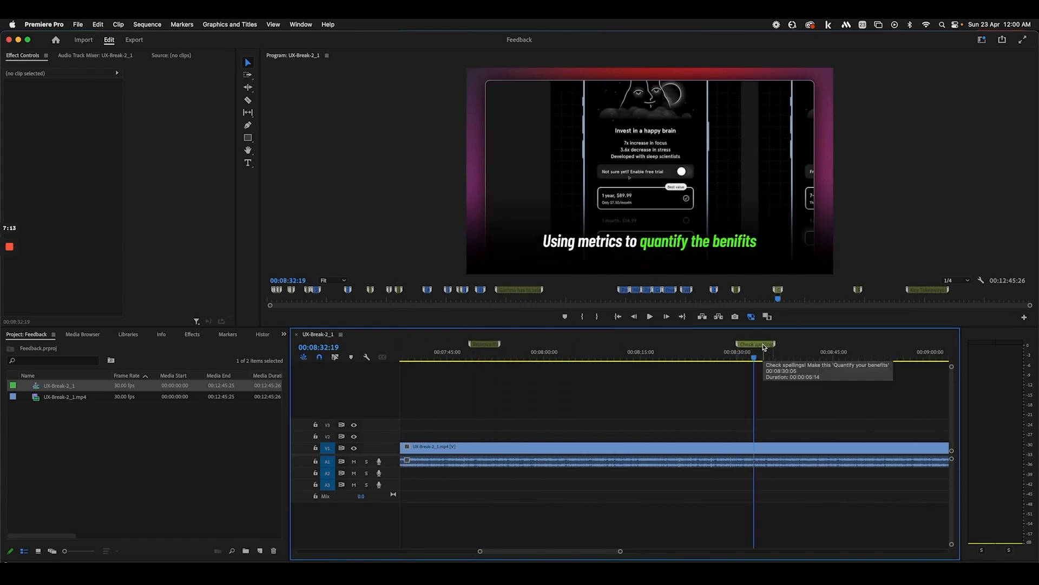
double_click(758, 345)
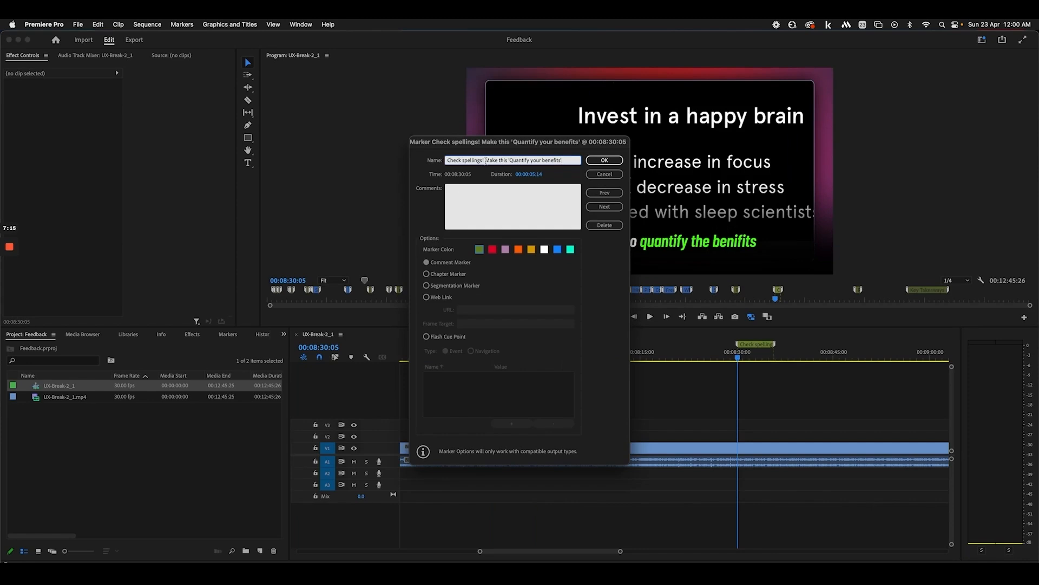
left_click_drag(530, 144, 430, 163)
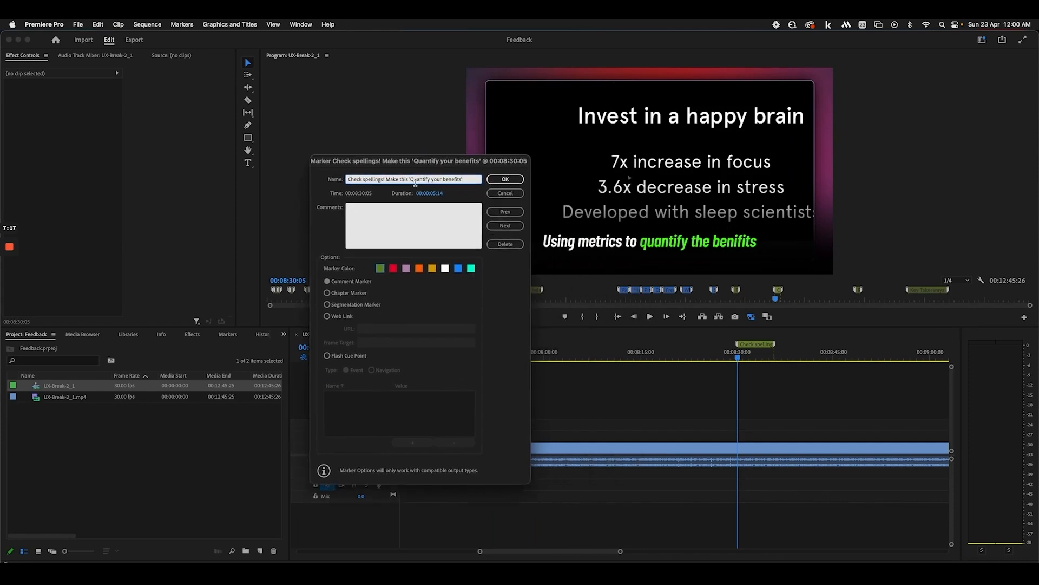
left_click(492, 183)
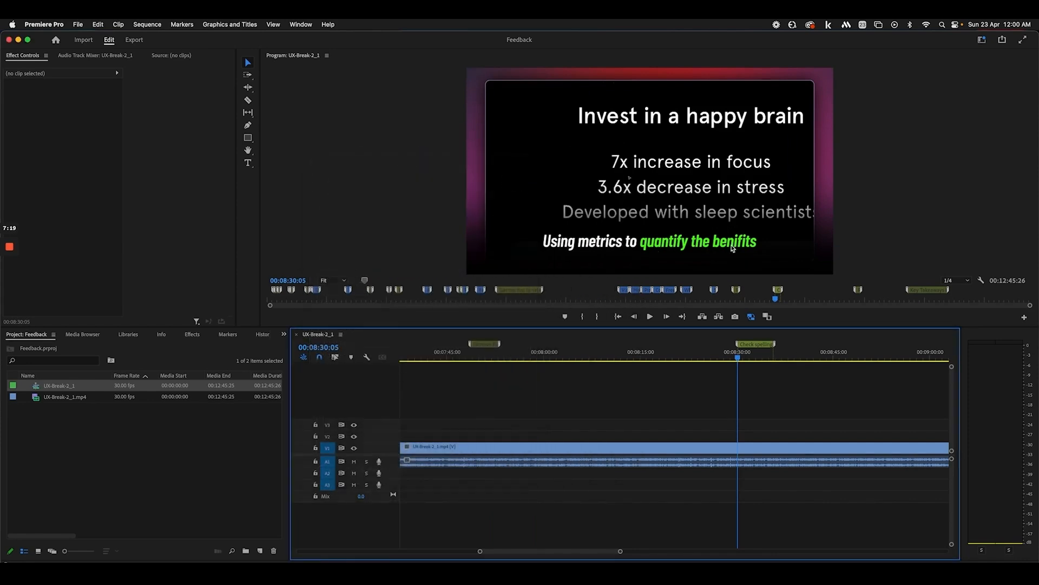
Jump to about 09:53 and confirm the marker about removing the website link
scroll(766, 363, "right", 5)
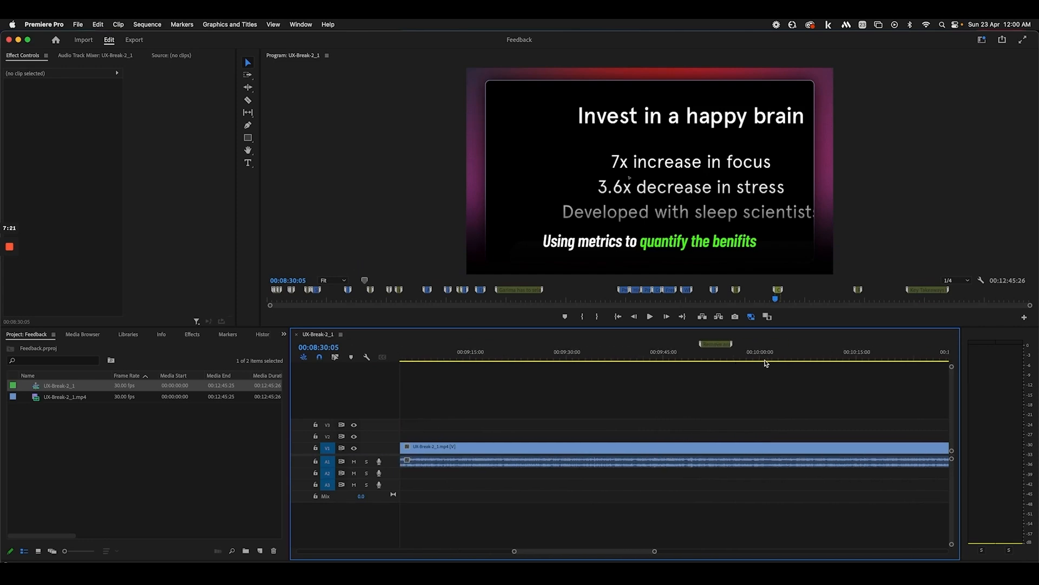
left_click(722, 355)
left_click_drag(723, 356, 710, 356)
double_click(718, 344)
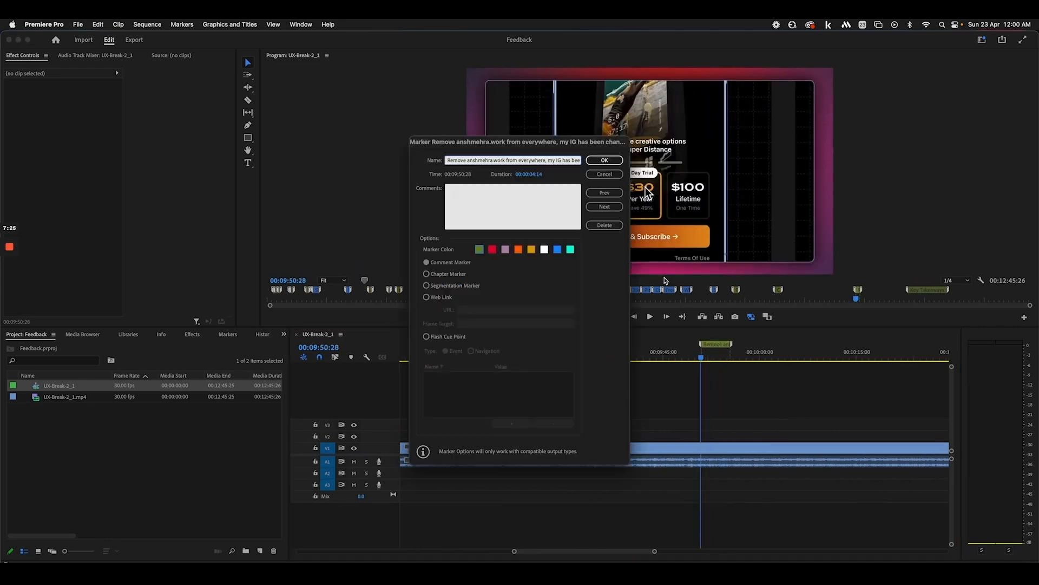
left_click(605, 160)
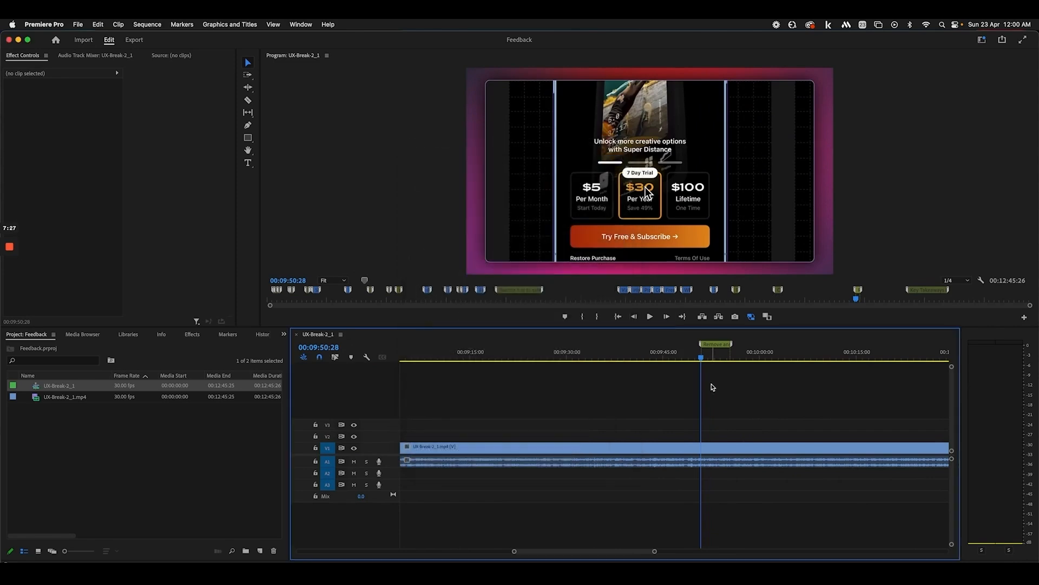
Preview the frames leading to 10:45 and zoom the timeline out for a wider view
scroll(710, 388, "right", 10)
left_click(750, 355)
scroll(757, 355, "right", 3)
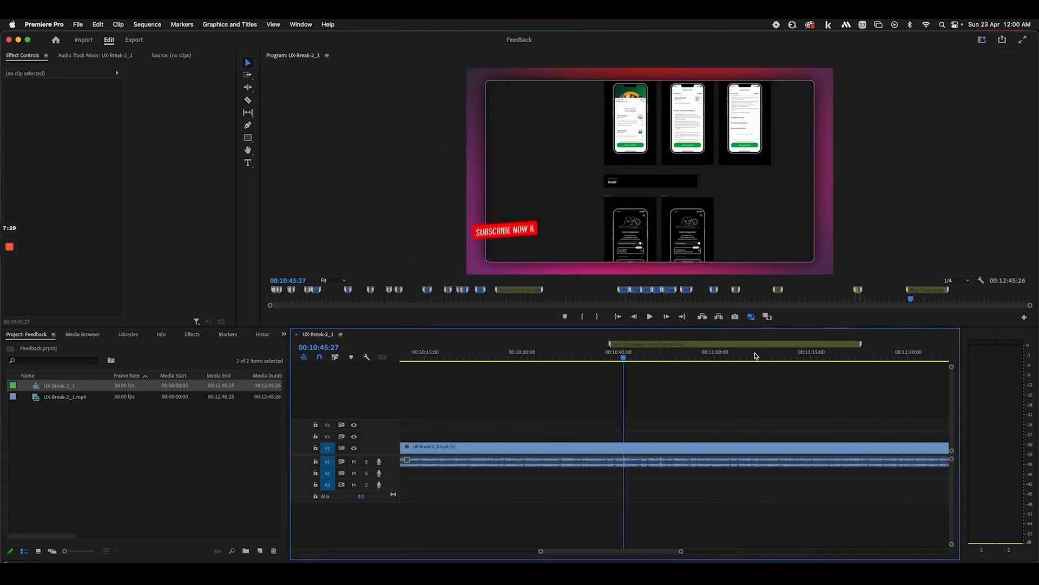
left_click_drag(635, 356, 725, 366)
scroll(724, 366, "right", 5)
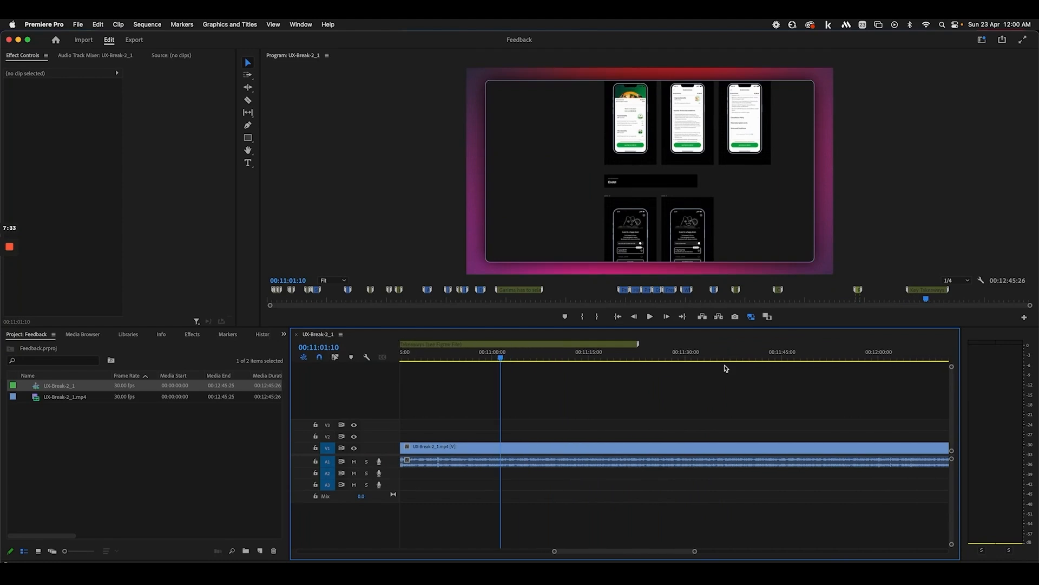
key("minus")
key("minus")
In the browser, open the 2023 Video Assets Figma file and go to its UX Breakdown Format page
left_click(84, 573)
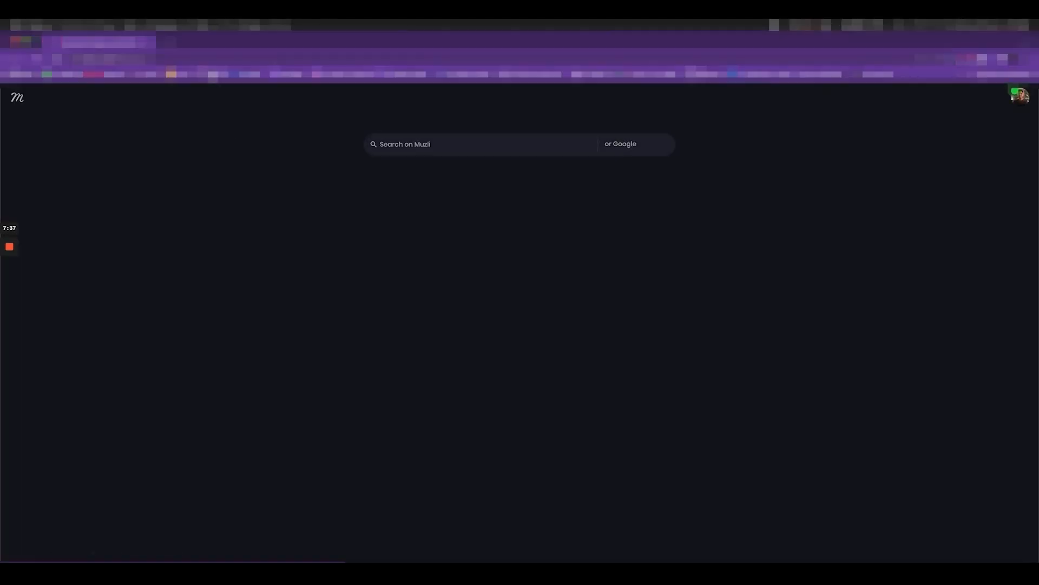
left_click(212, 75)
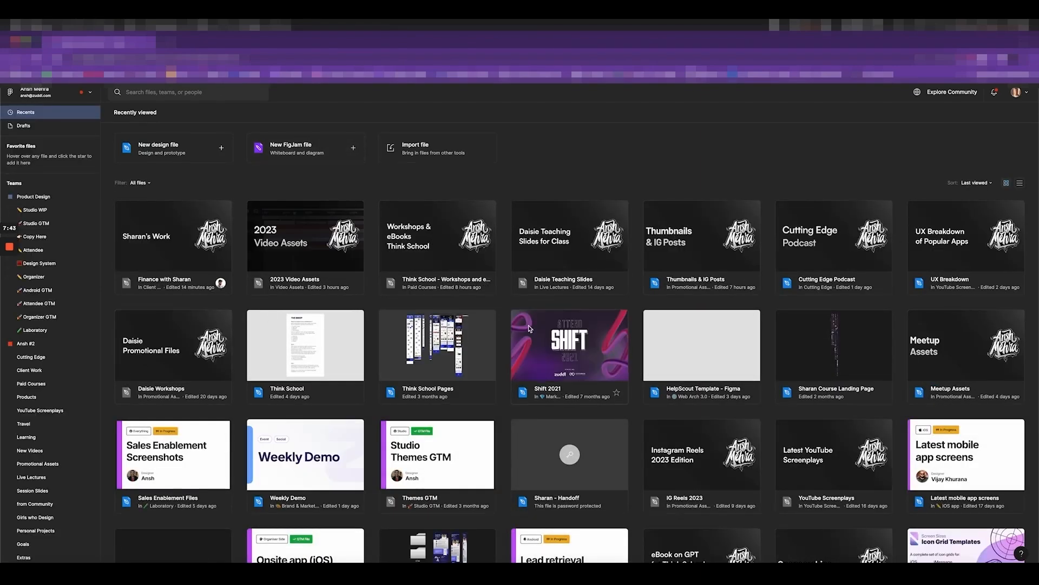
left_click(361, 263)
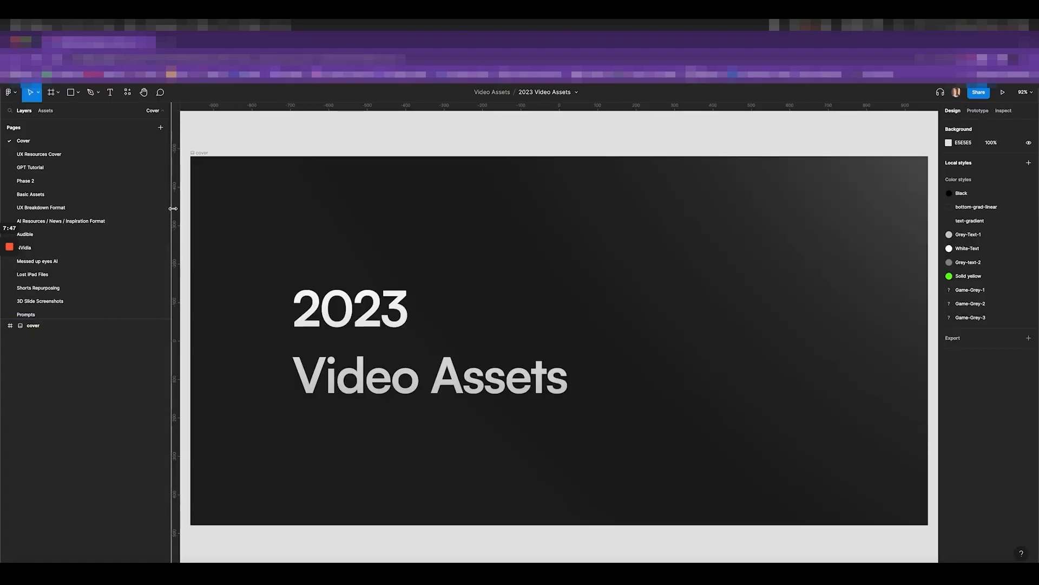
left_click(76, 154)
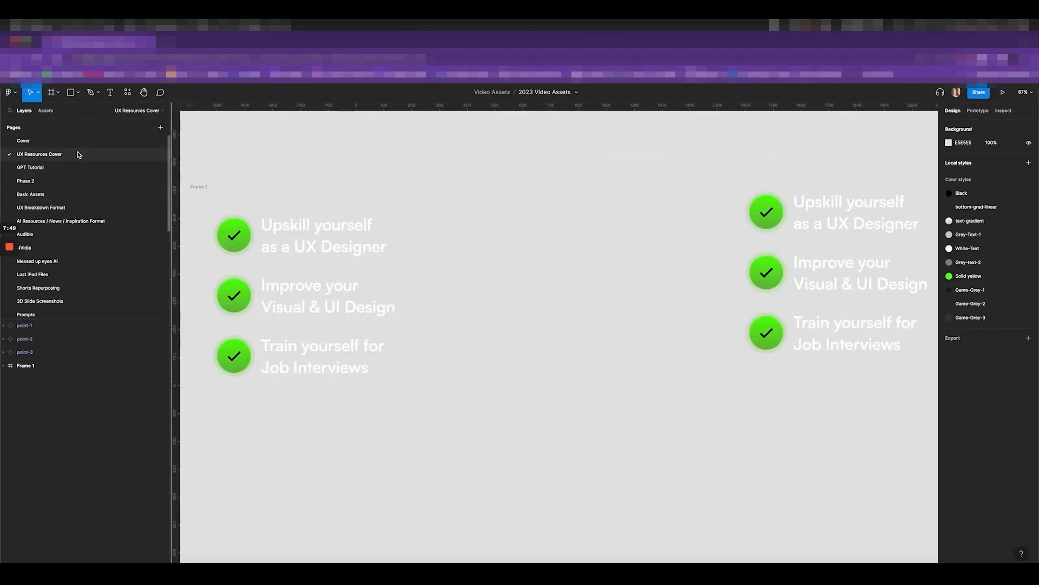
left_click(74, 207)
Zoom and pan over the Key takeaways Frames 12 and 13, selecting Frame 12's red phone image
scroll(529, 348, "down", 3)
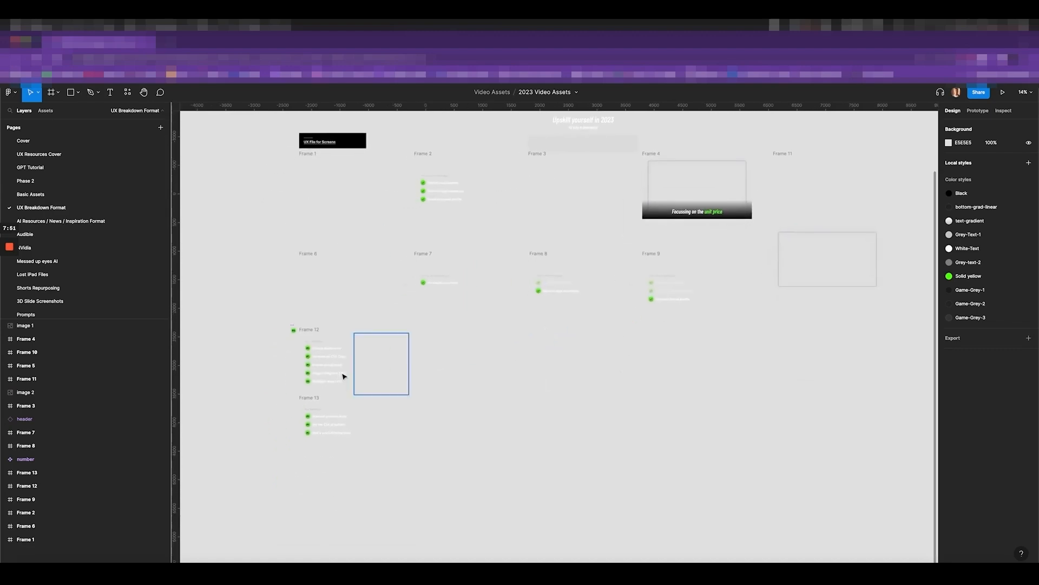
scroll(298, 369, "up", 3)
scroll(299, 370, "up", 5)
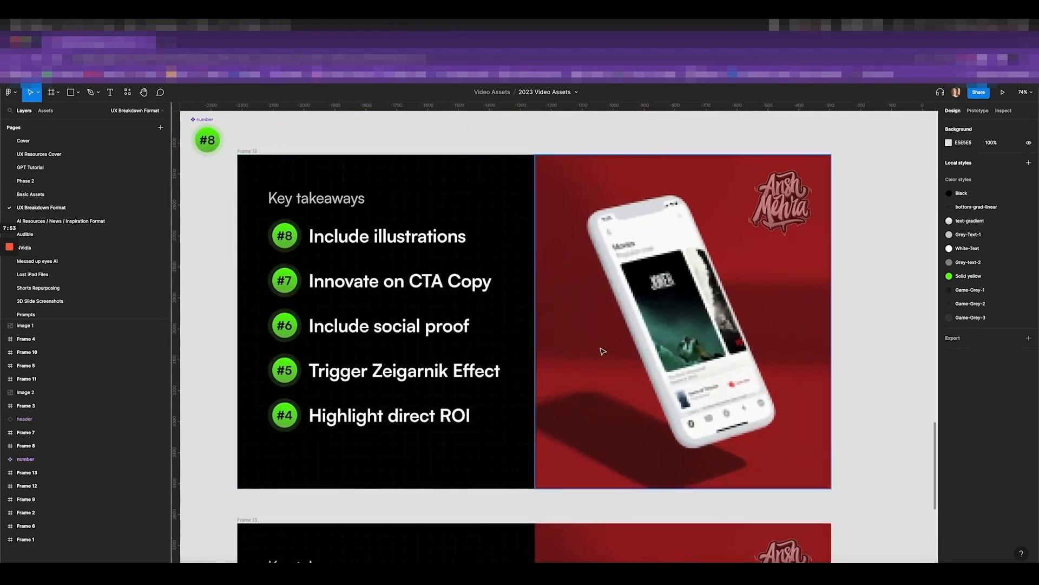
left_click(651, 304)
scroll(651, 305, "down", 3)
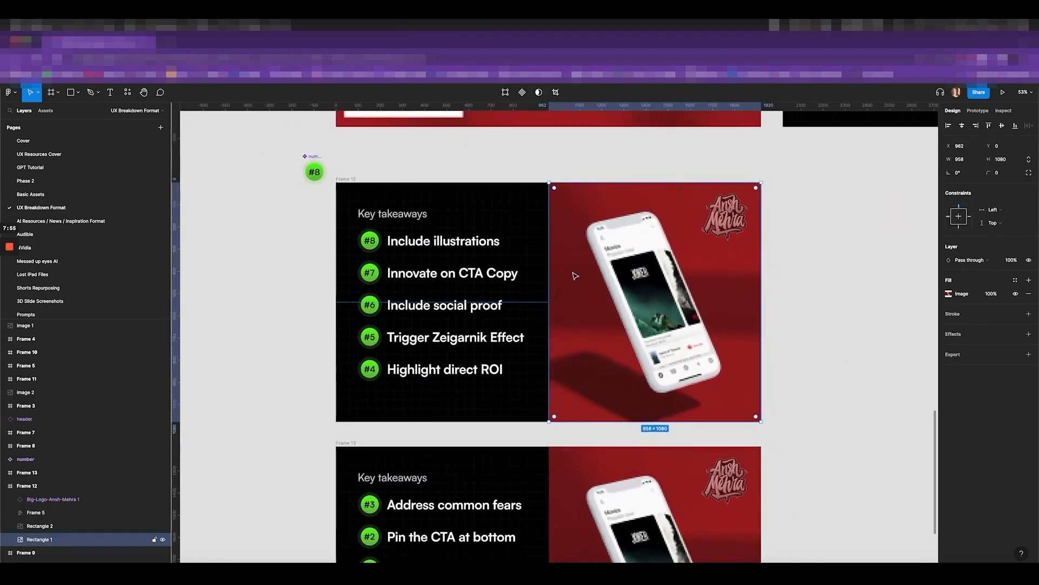
scroll(395, 281, "up", 3)
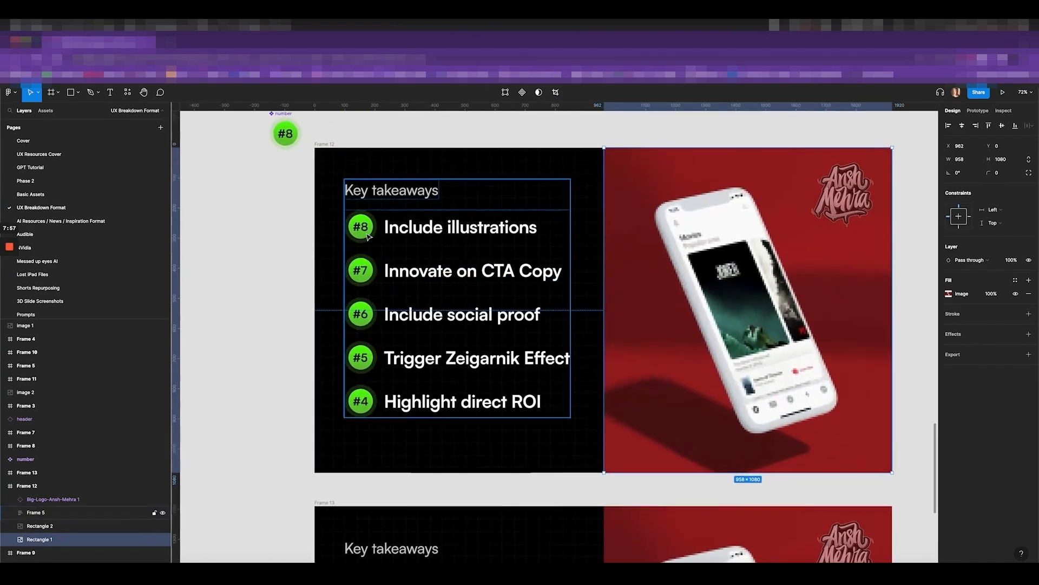
scroll(322, 228, "down", 2)
scroll(362, 205, "down", 3)
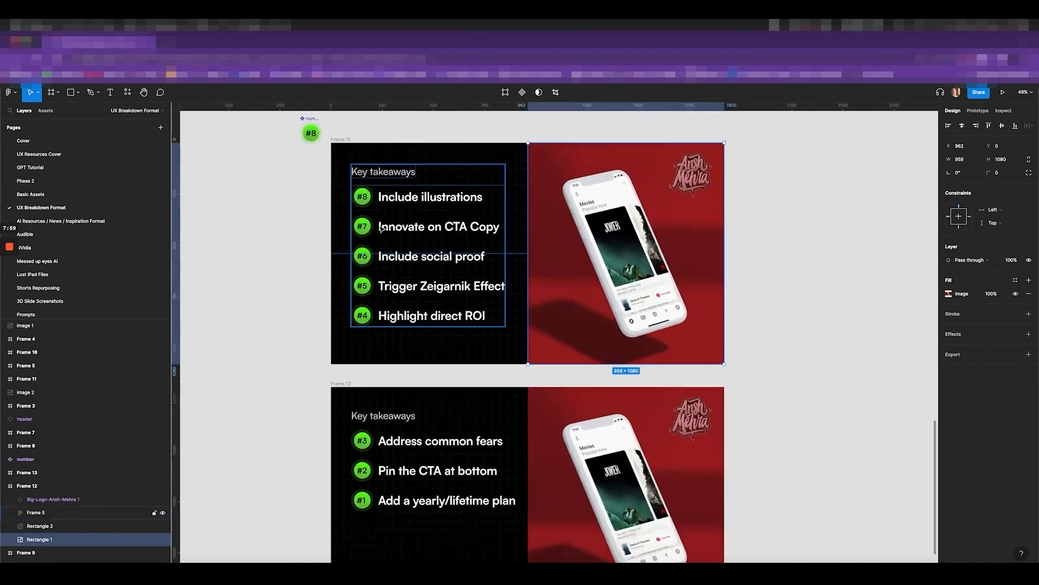
scroll(439, 262, "down", 2)
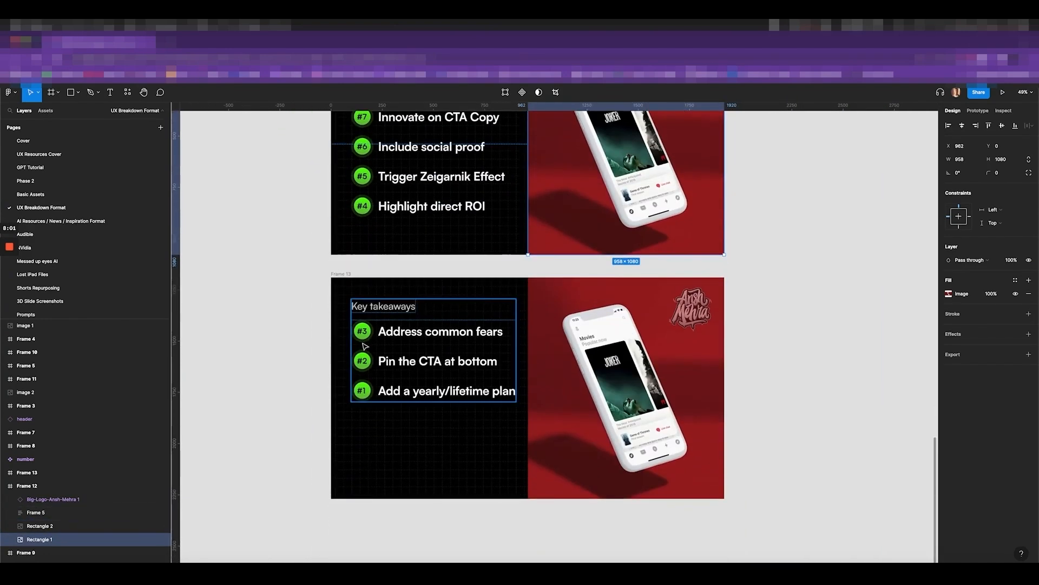
scroll(425, 283, "up", 1)
scroll(448, 212, "up", 2)
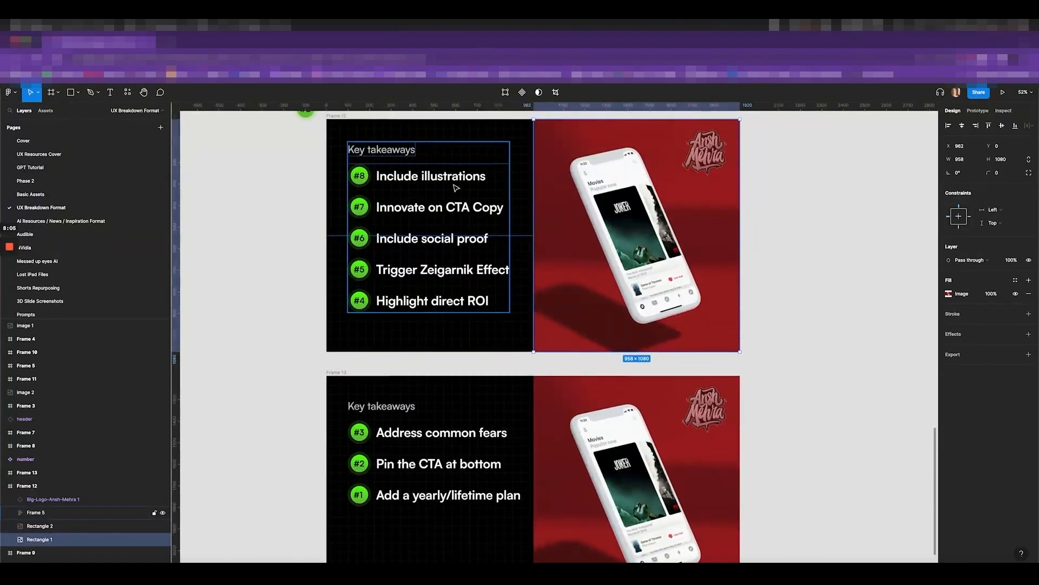
scroll(360, 428, "down", 2)
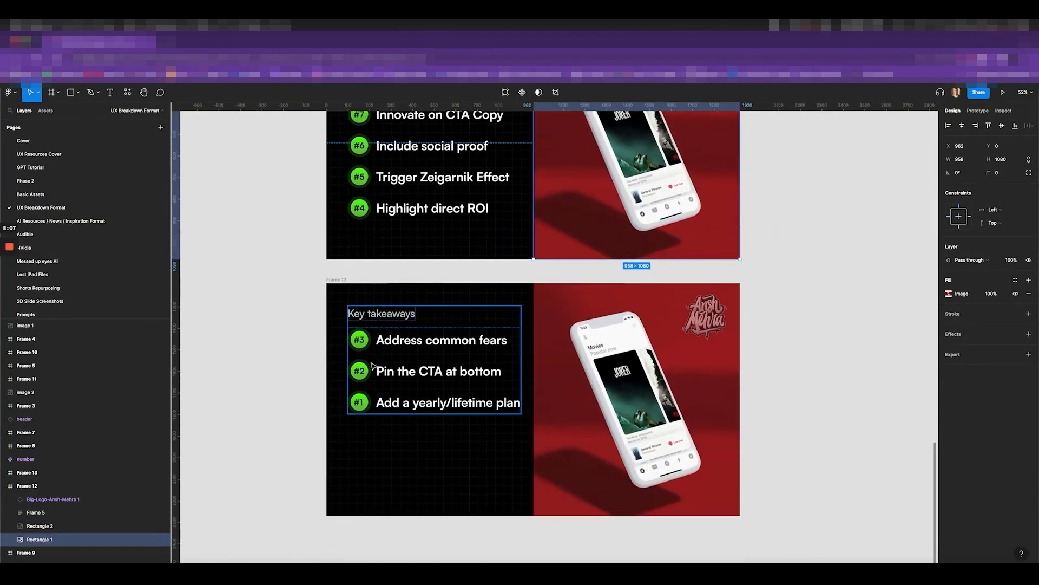
scroll(758, 384, "down", 3)
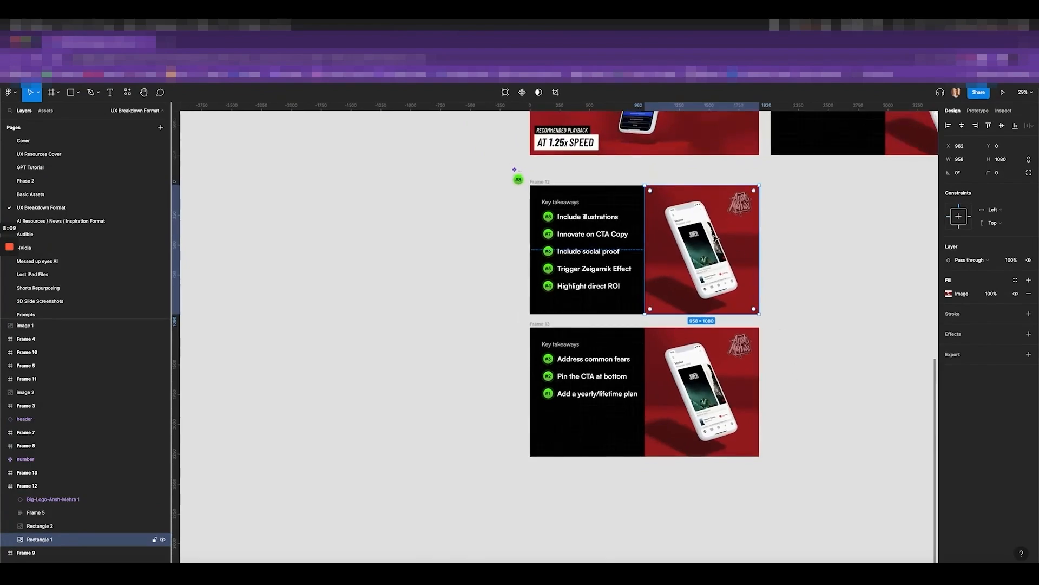
scroll(660, 238, "up", 2)
Back in Premiere Pro, scrub the review timeline from its end back to the phone screens near 05:14
key("super+Tab")
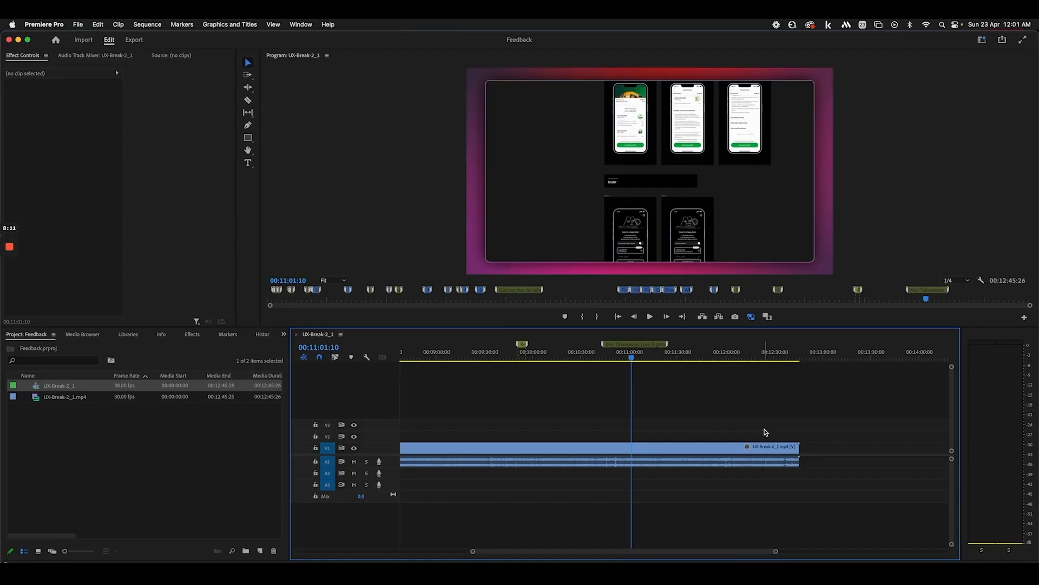
left_click_drag(636, 369, 735, 369)
scroll(668, 373, "up", 3)
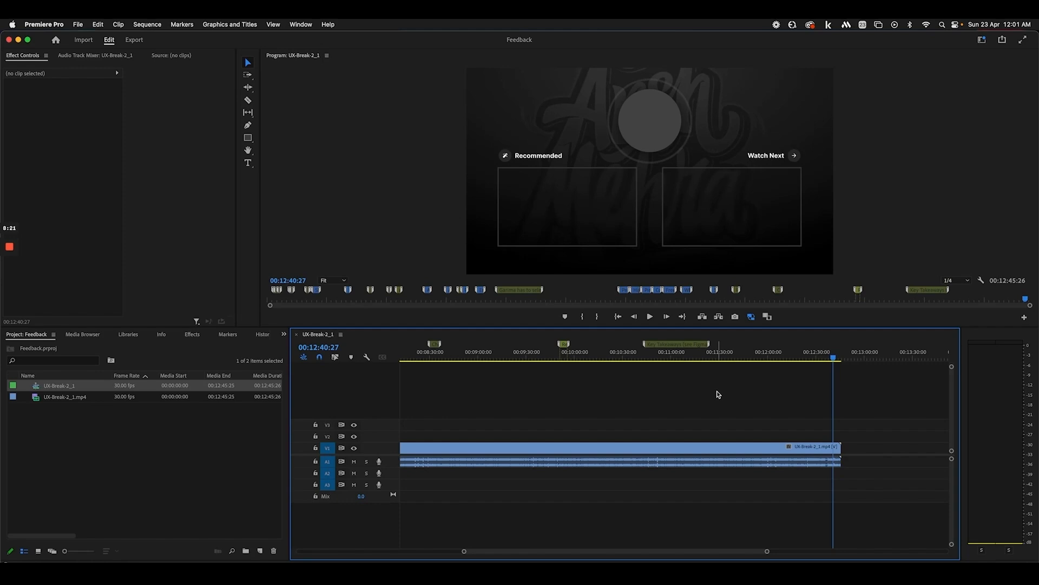
scroll(630, 376, "up", 5)
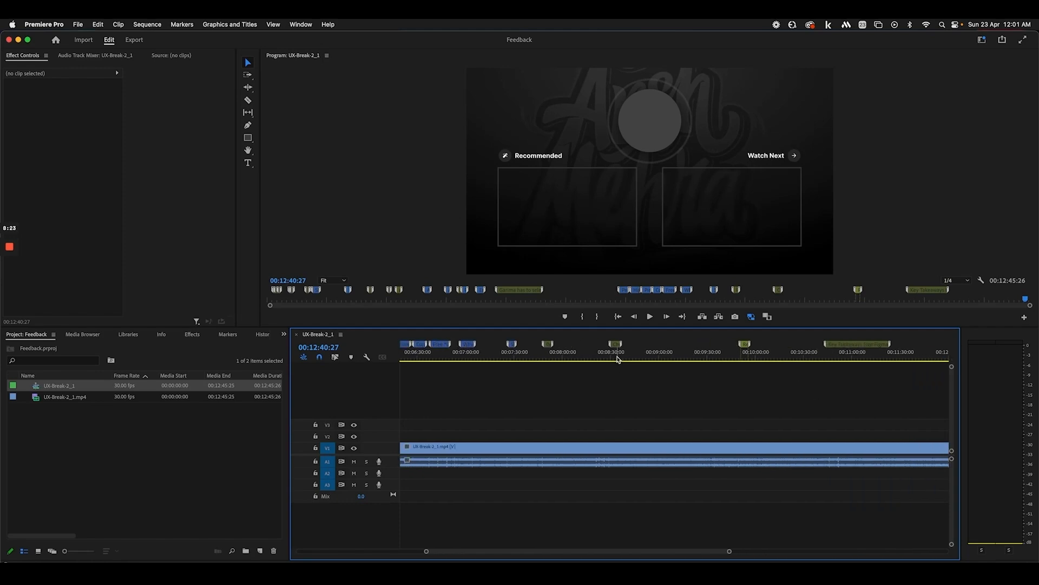
left_click_drag(618, 359, 819, 358)
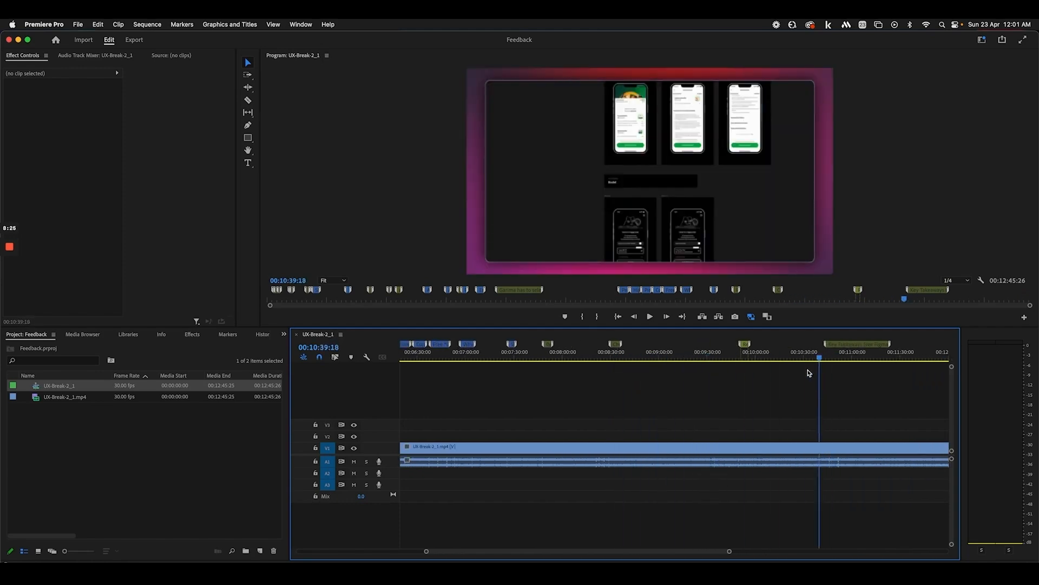
left_click(637, 358)
scroll(640, 376, "down", 3)
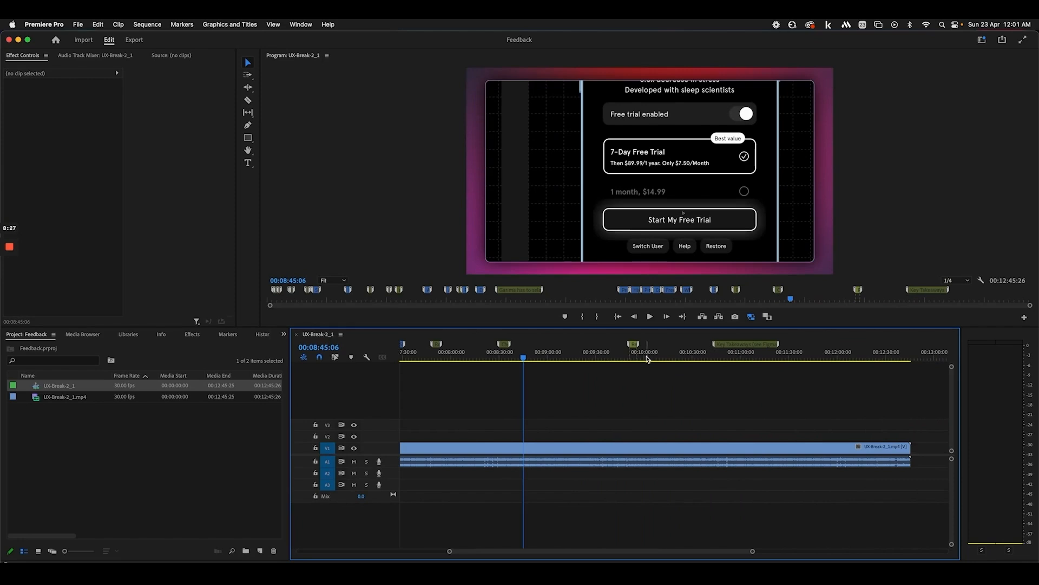
scroll(505, 361, "up", 10)
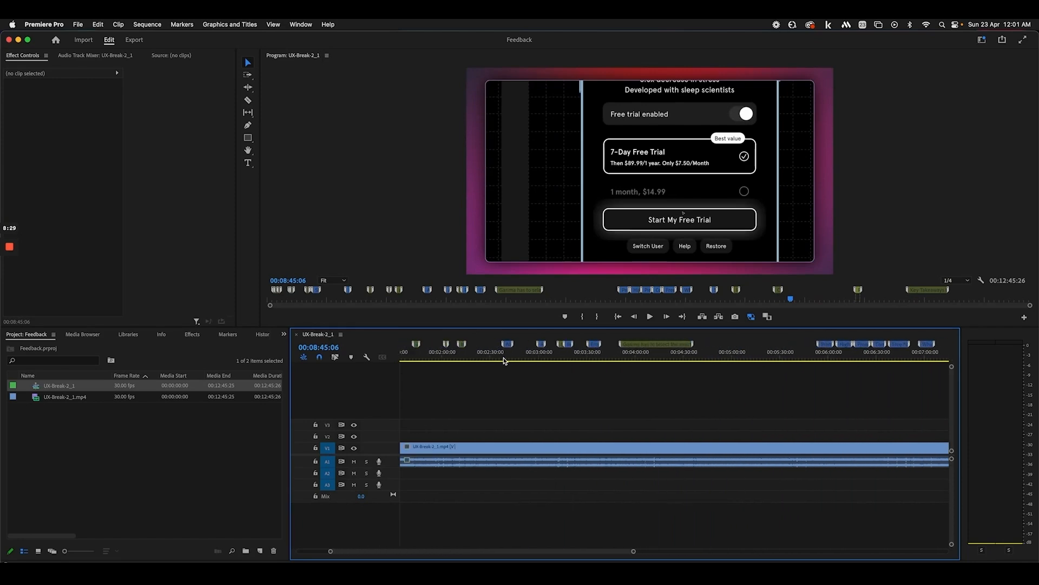
left_click_drag(621, 359, 751, 364)
Stretch the exact-recordings comment marker to about 05:00 and scrub through the marked section from 03:56
left_click_drag(695, 344, 750, 344)
left_click(629, 357)
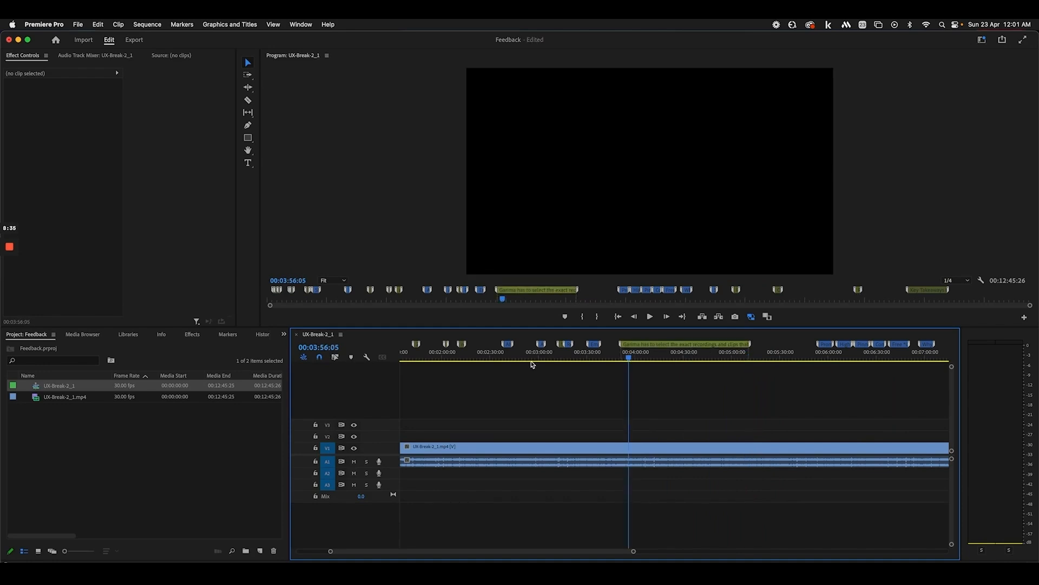
left_click_drag(520, 362, 831, 349)
Open the Promise tangible results marker's details and cancel without changes
double_click(830, 350)
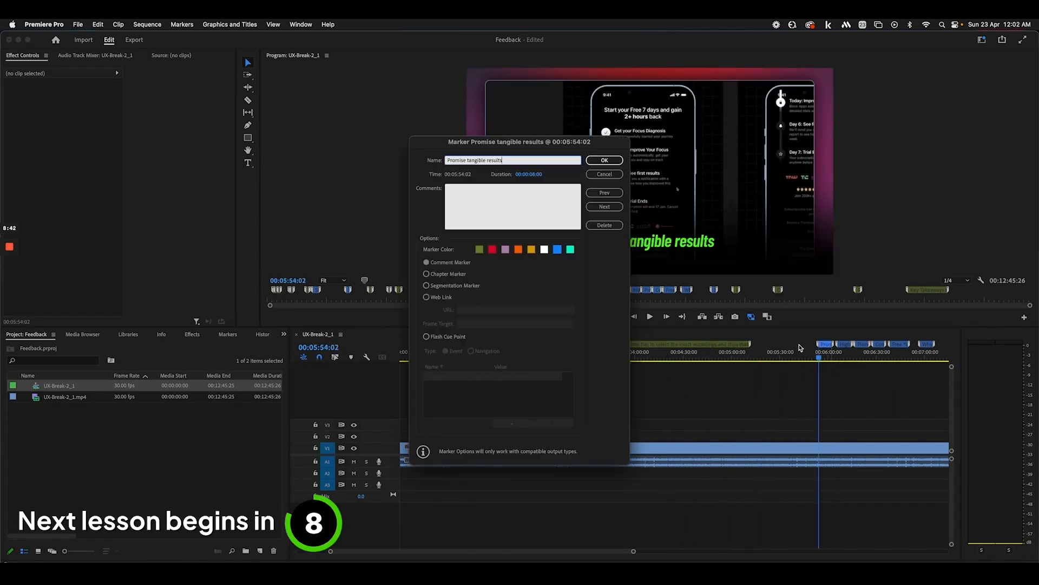
left_click(609, 174)
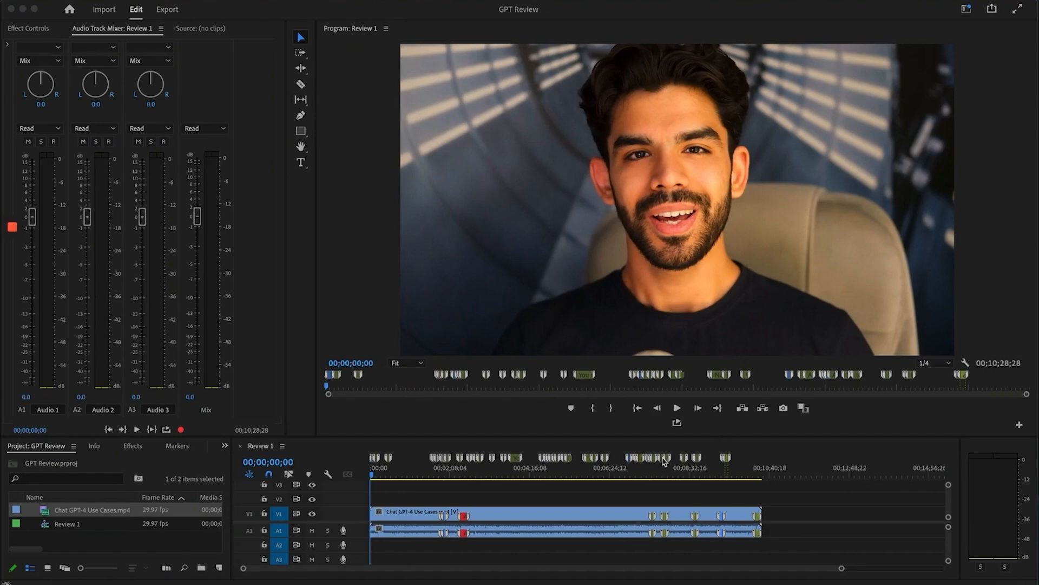
Fit then zoom the Review 1 timeline, play its first two seconds, and switch to After Effects
key("backslash")
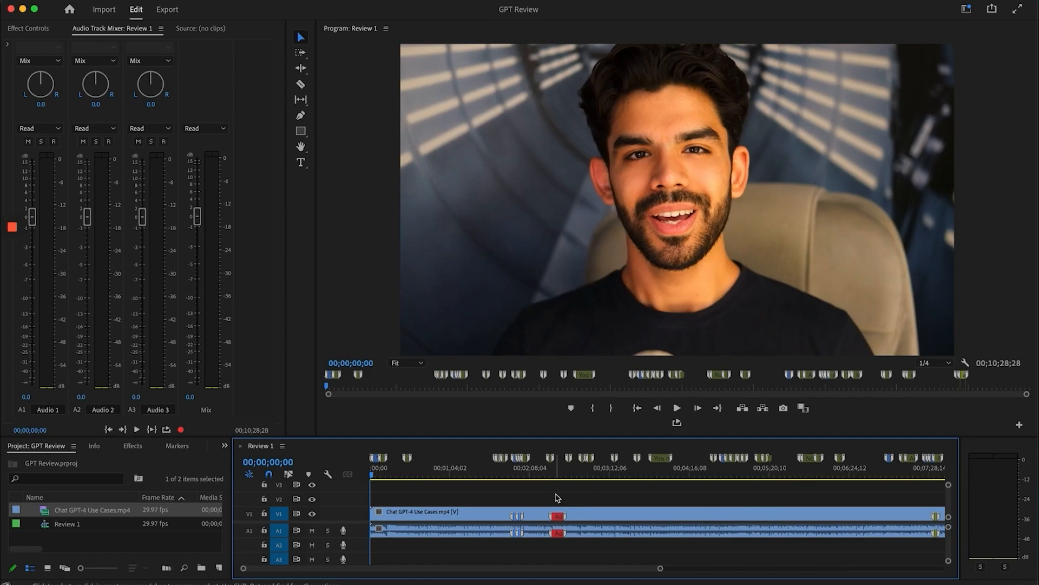
key("equal")
key("equal")
key("equal")
key("equal")
key("equal")
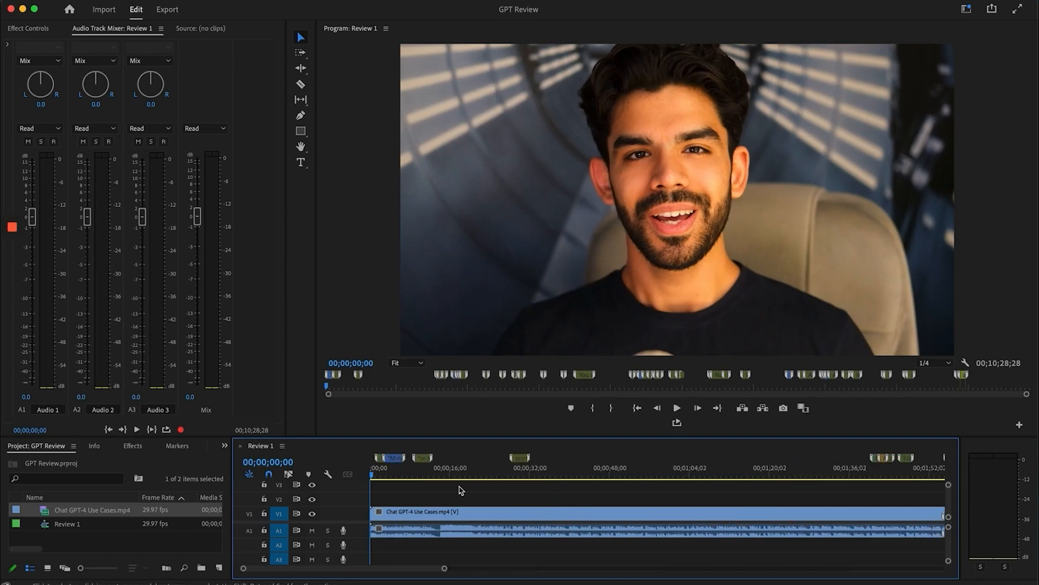
key("space")
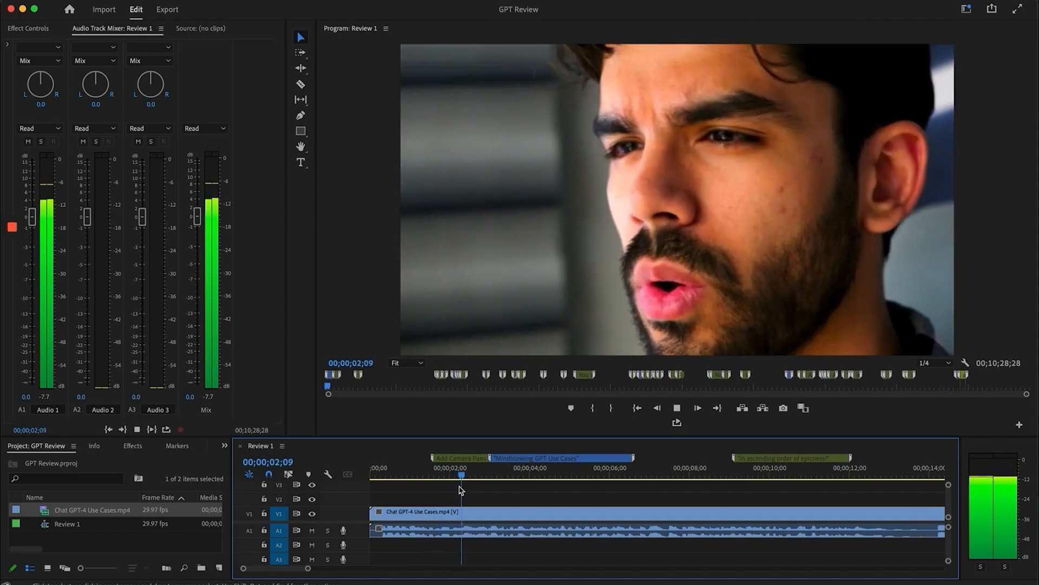
key("space")
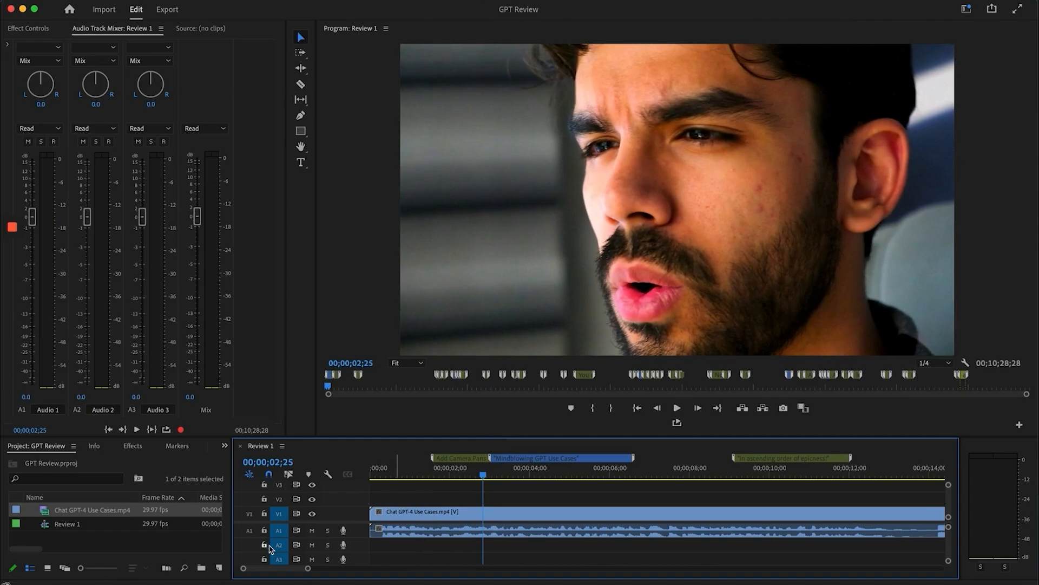
left_click(247, 583)
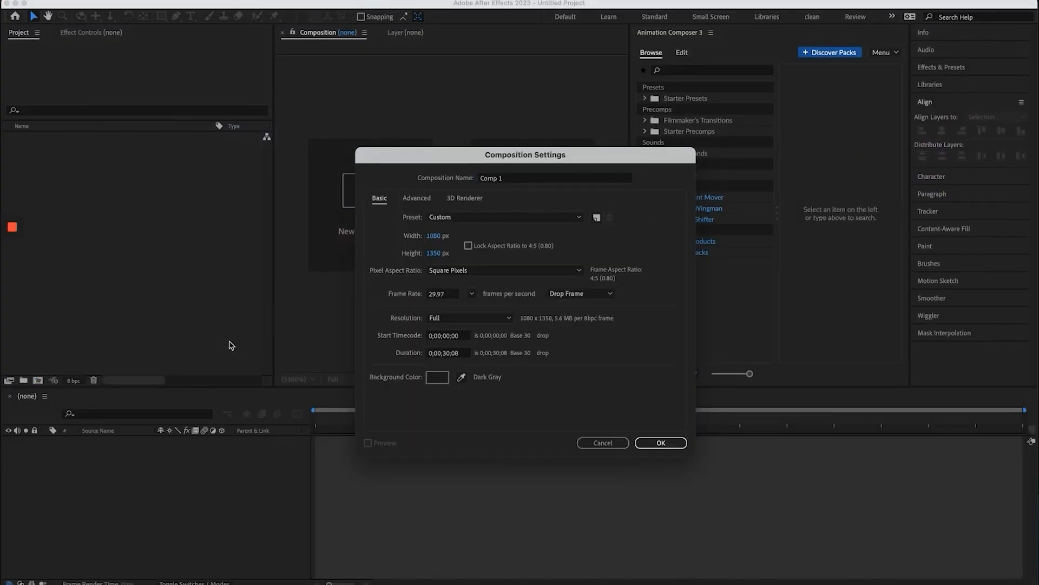
Create a new Comp 1 and add a white solid layer to it
key("Return")
key("super+y")
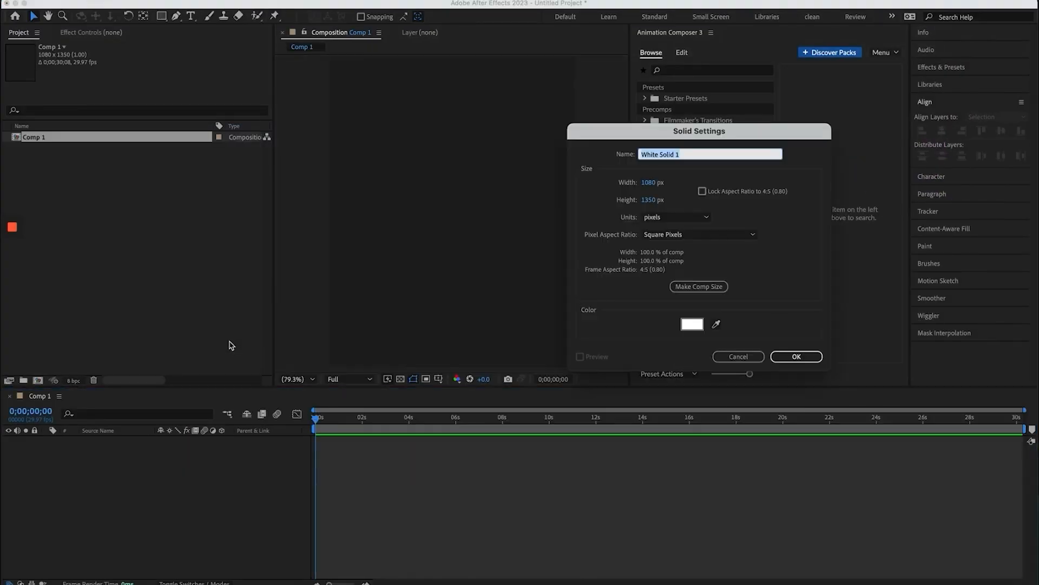
key("Return")
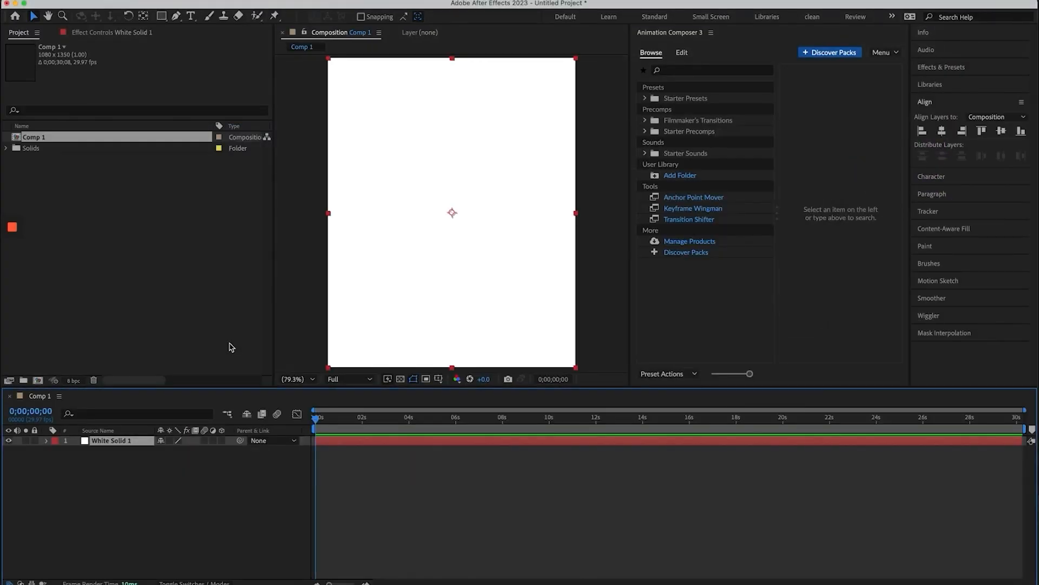
Preview the Pan Short 1 preset under Filmmaker's Transitions > Camera Pan, then deselect White Solid 1
left_click(646, 120)
left_click(658, 142)
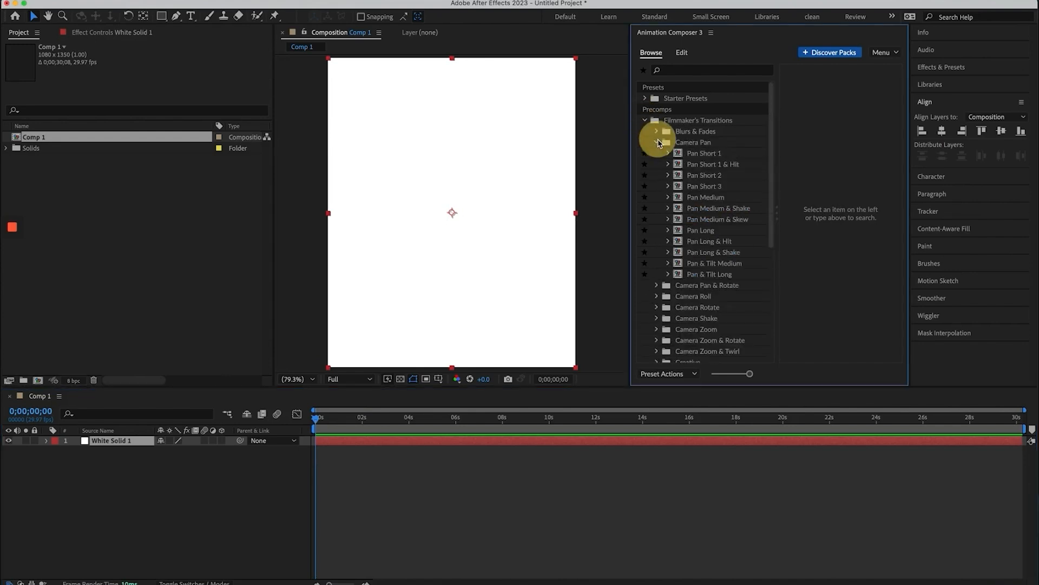
left_click(699, 155)
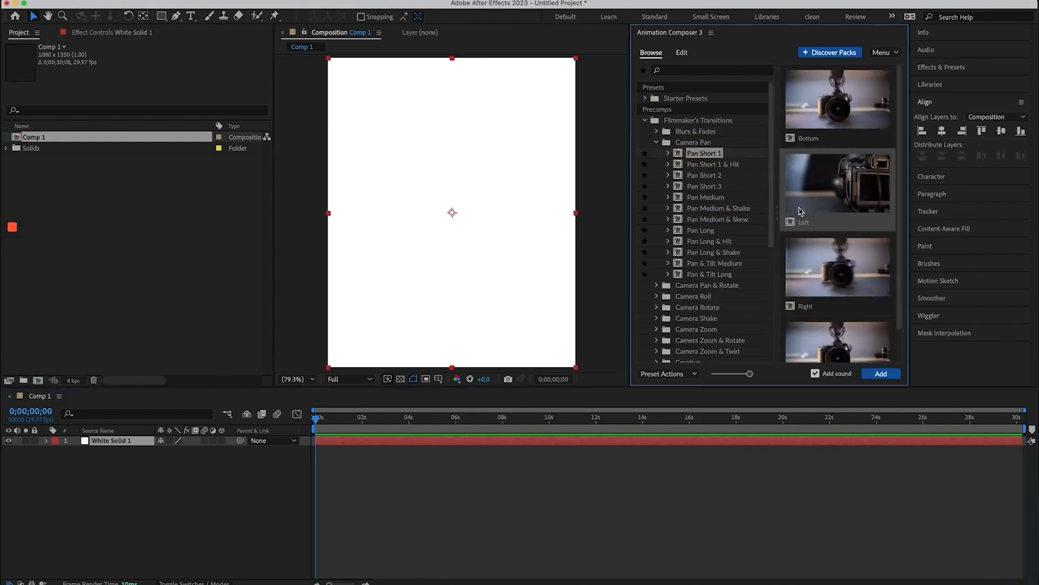
left_click(638, 449)
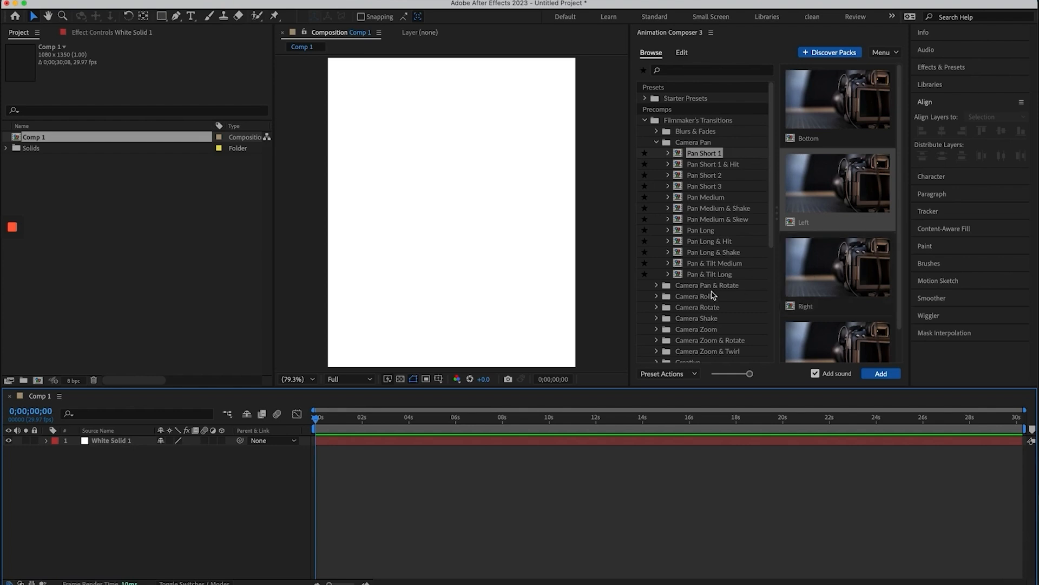
Browse the Glitch transition presets, including the Digital and Glitchy Shapes sets
scroll(682, 304, "down", 5)
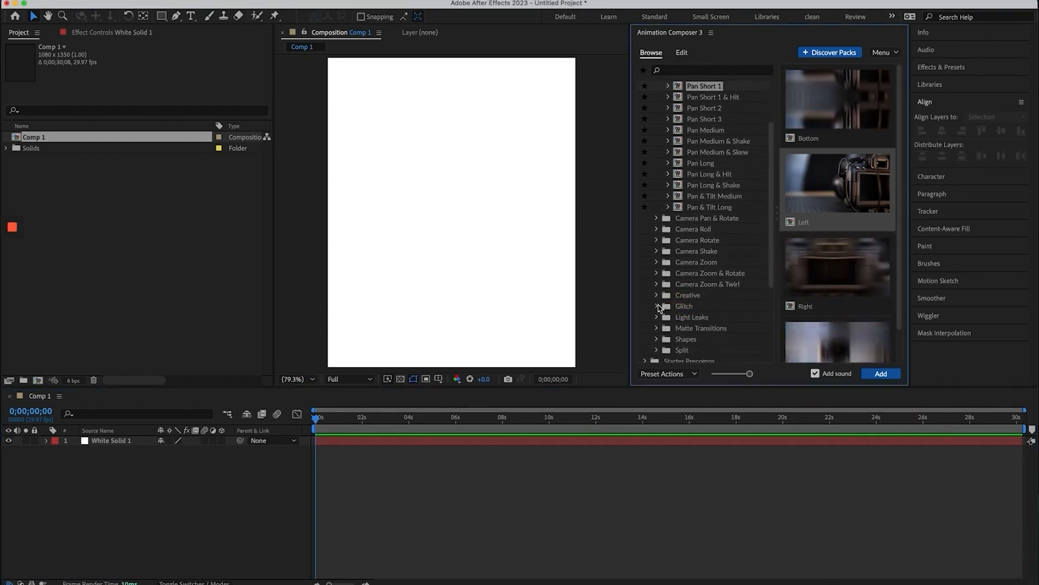
left_click(674, 306)
left_click(693, 297)
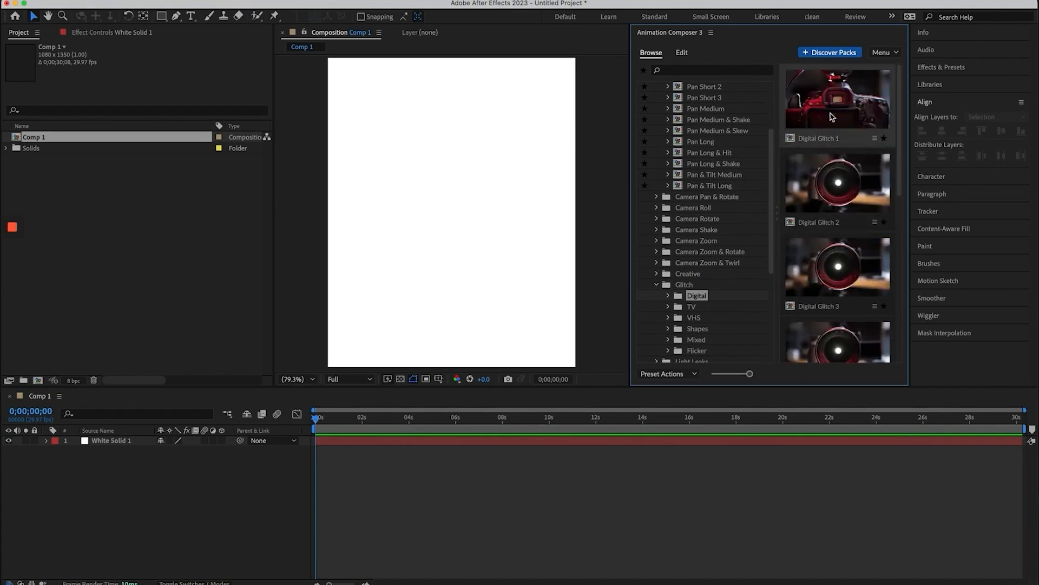
scroll(704, 305, "down", 2)
left_click(696, 290)
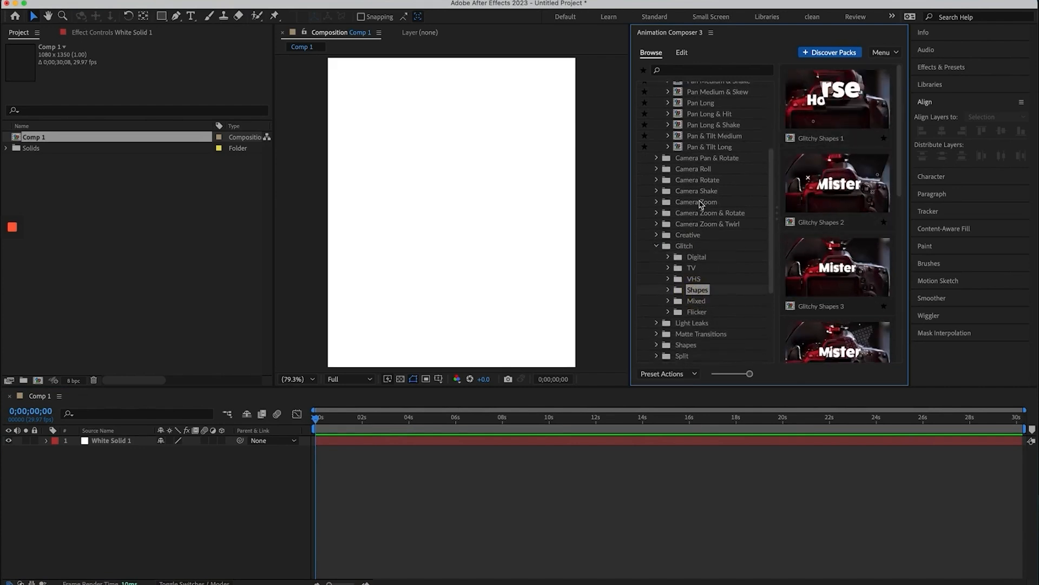
scroll(703, 204, "up", 5)
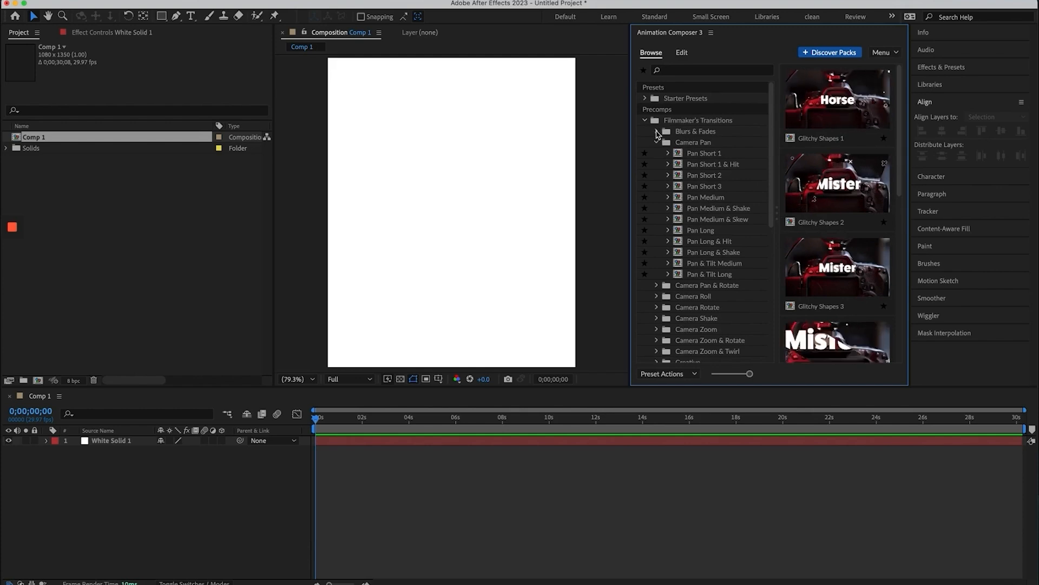
Under Starter Presets > Transitions - 2D Layer, preview the overshoot preset's Left then Top variations
left_click(657, 131)
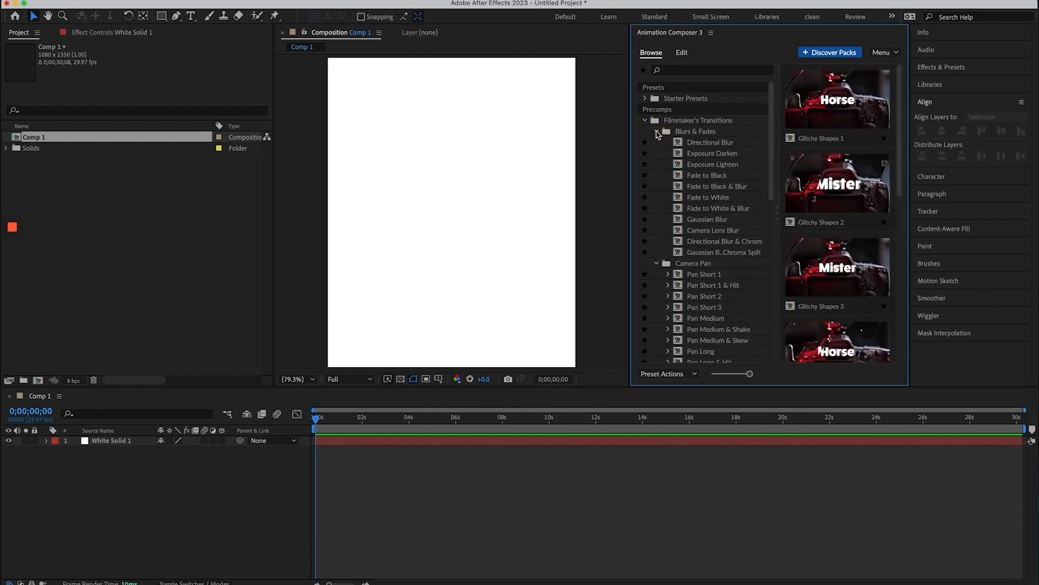
left_click(644, 99)
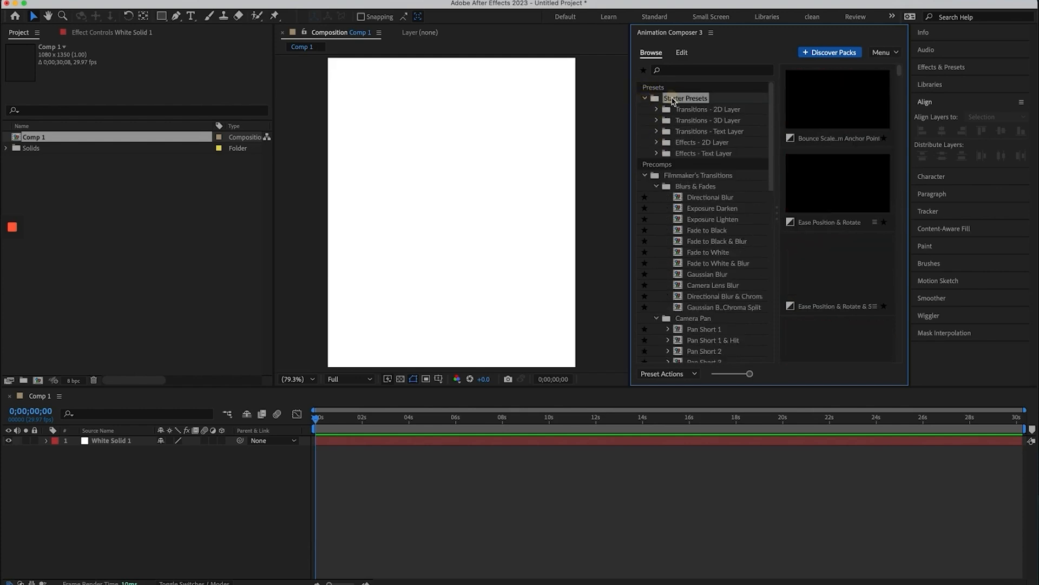
left_click(695, 110)
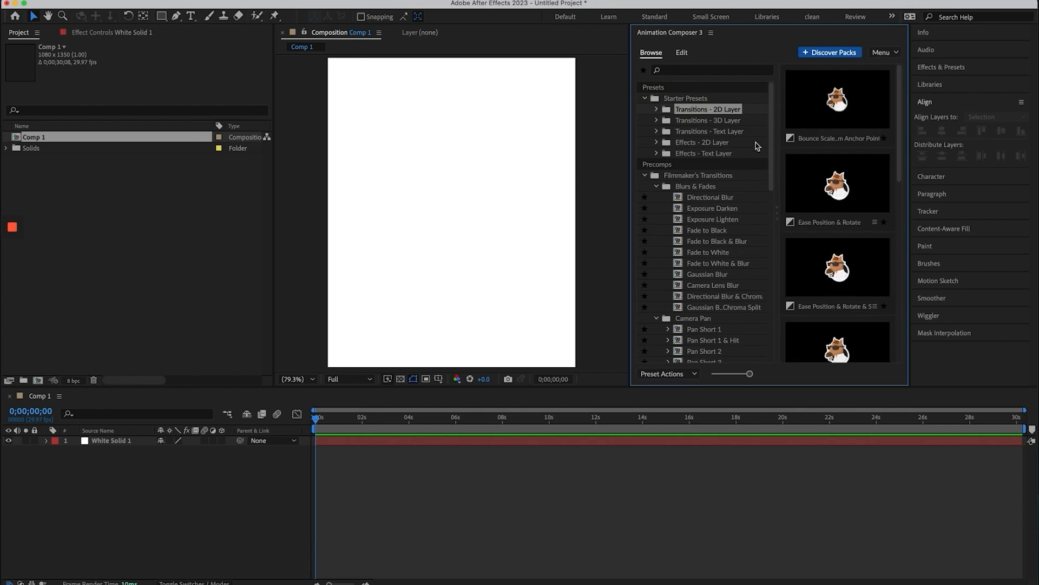
scroll(838, 241, "down", 10)
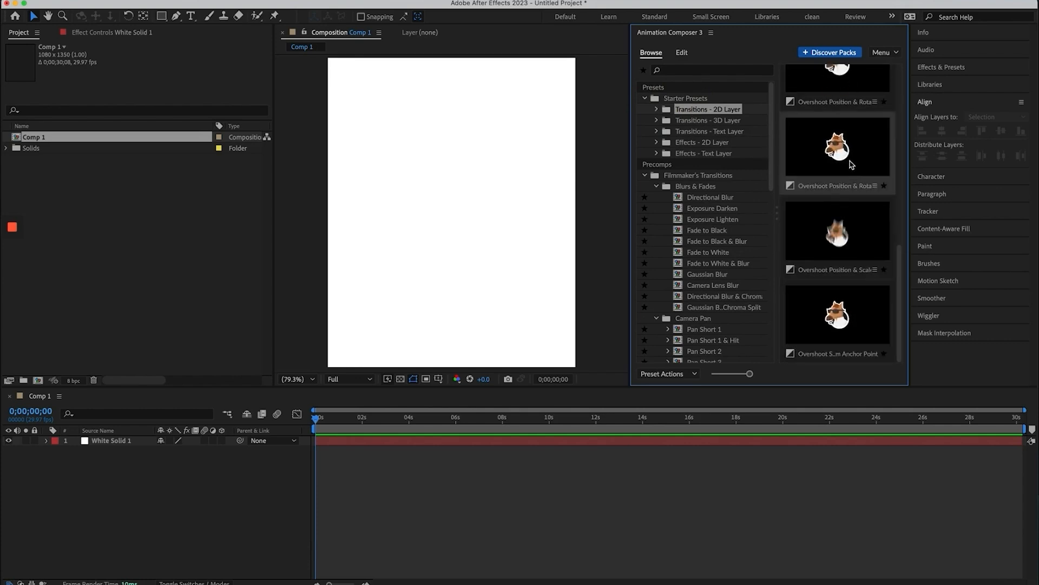
scroll(852, 164, "down", 1)
left_click(851, 111)
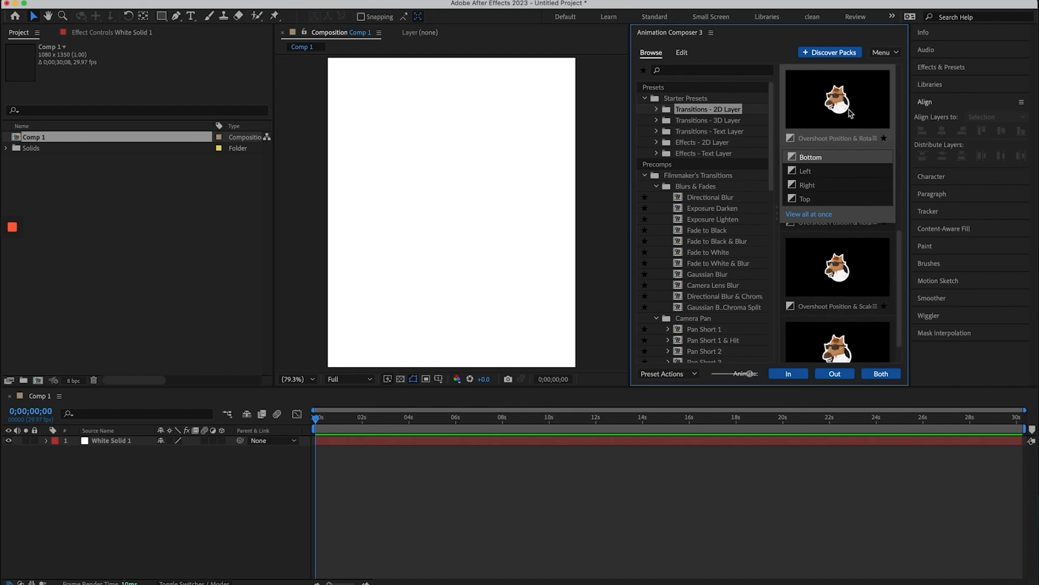
left_click(806, 172)
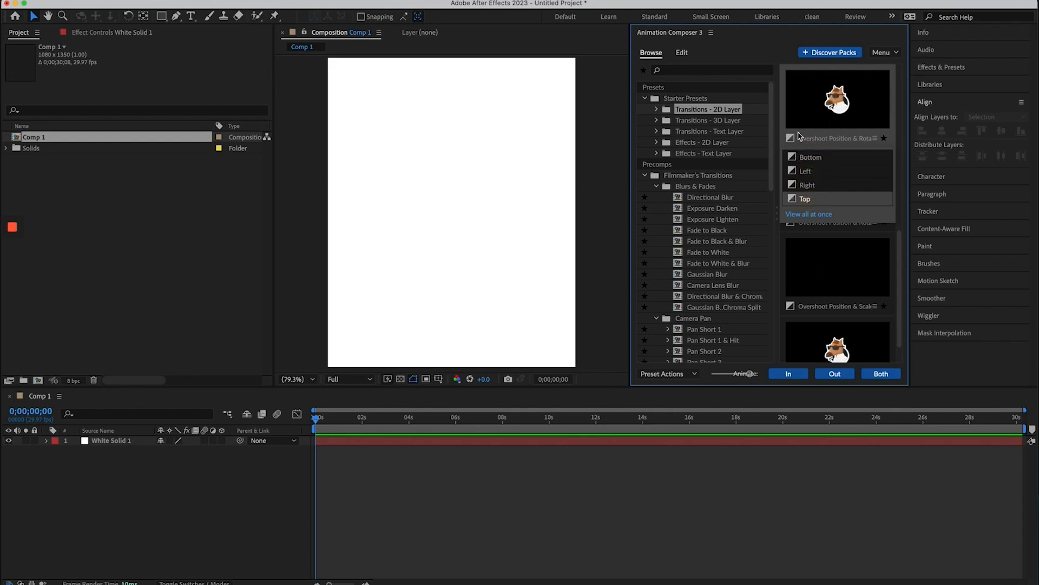
left_click(807, 199)
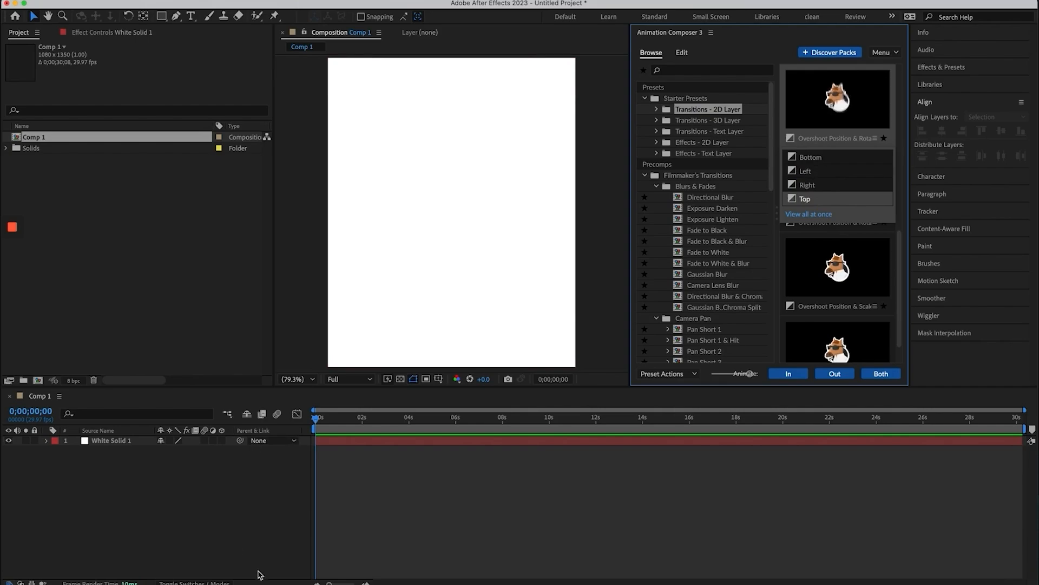
Back in Premiere Pro, view the Add Camera Pans marker's details and close them unchanged
left_click(215, 583)
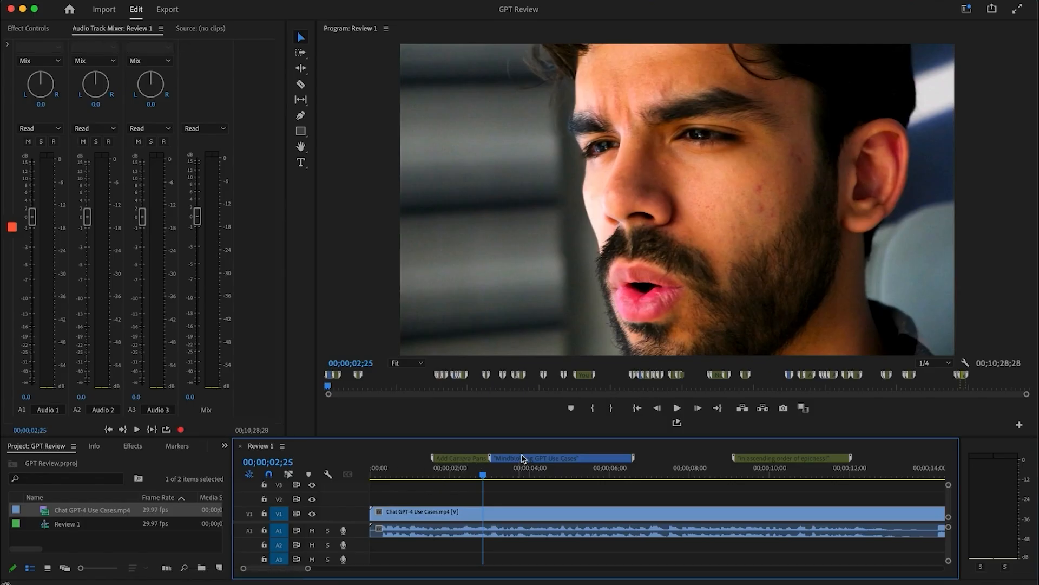
double_click(470, 460)
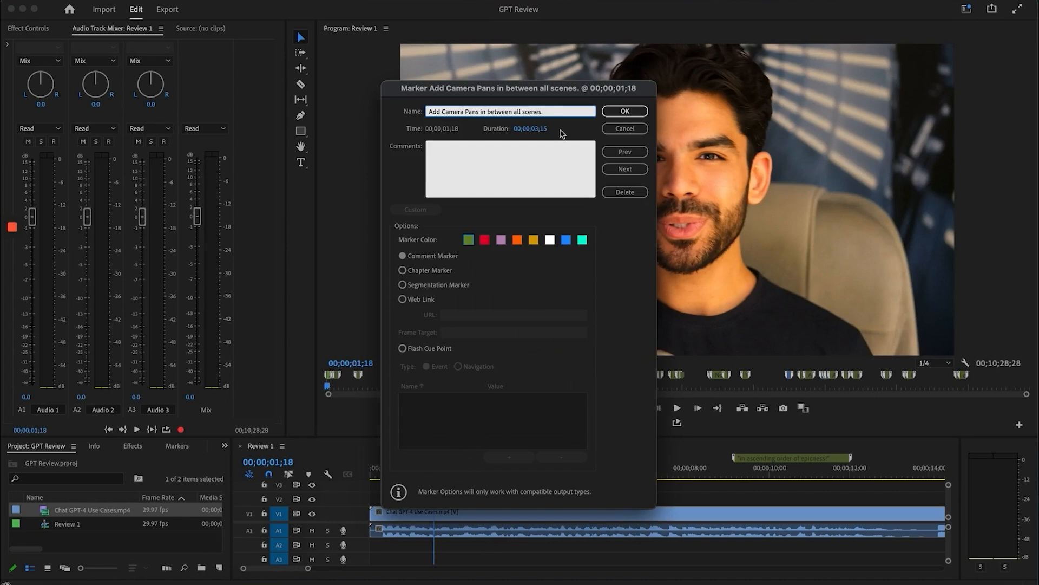
left_click(615, 110)
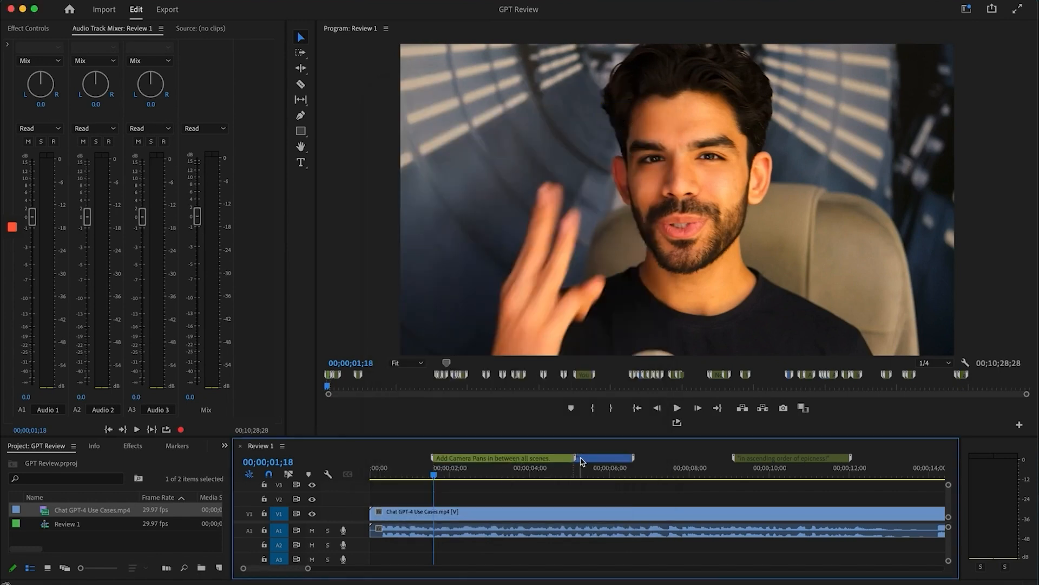
Move to the Mindblowing GPT Use Cases marker at 00;00;03;01 and review its details unchanged
left_click_drag(582, 462, 493, 461)
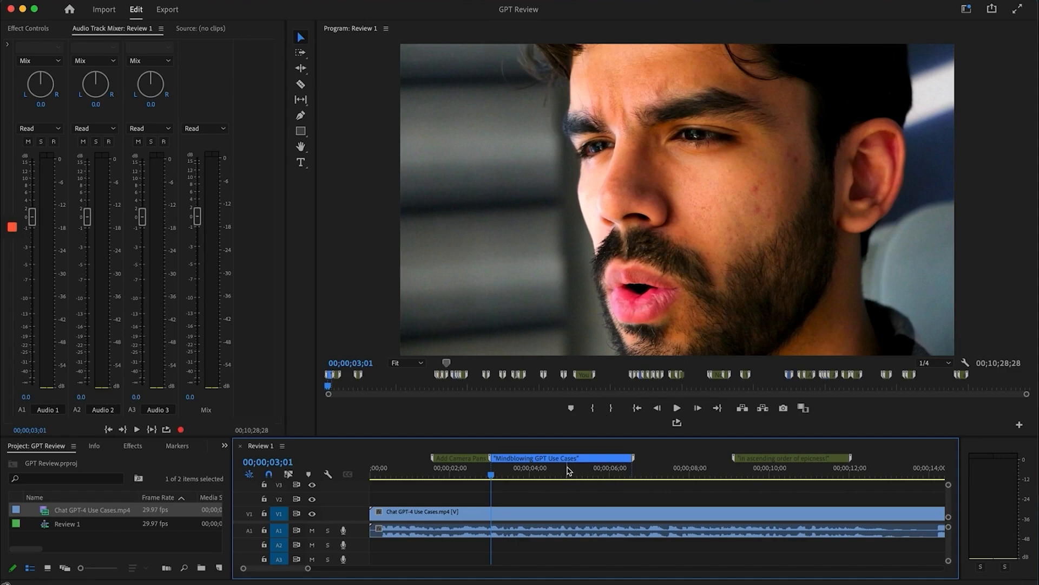
double_click(535, 464)
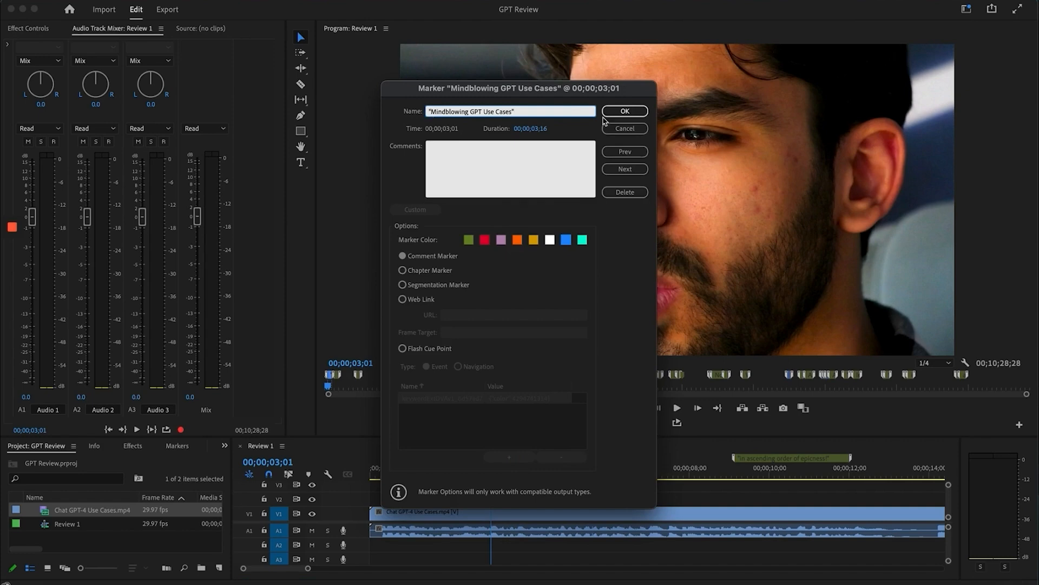
left_click(624, 111)
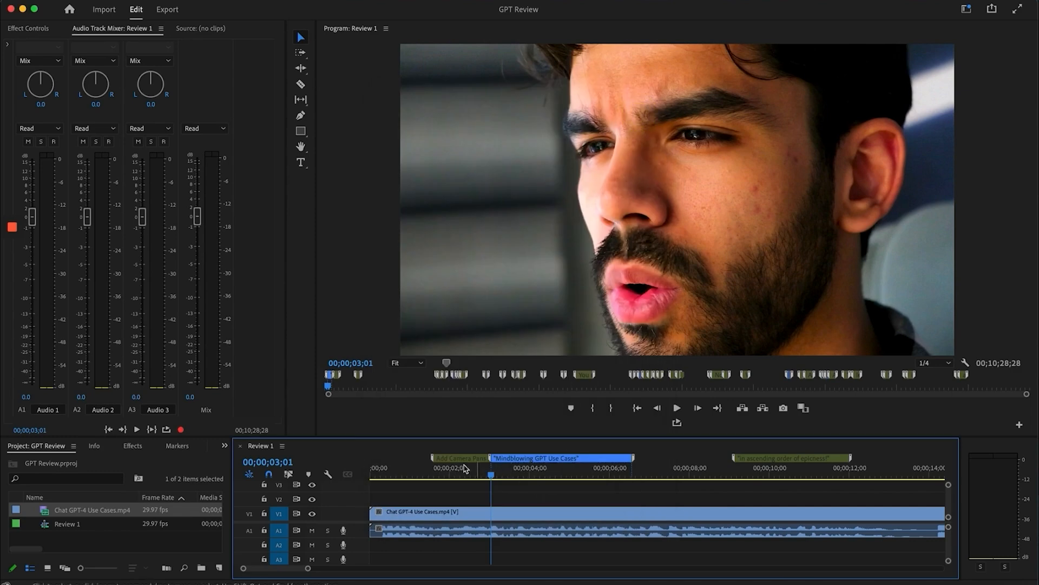
Scrub back and play, then set the epicness marker at 00;00;09;04 to blue
left_click_drag(426, 465, 618, 476)
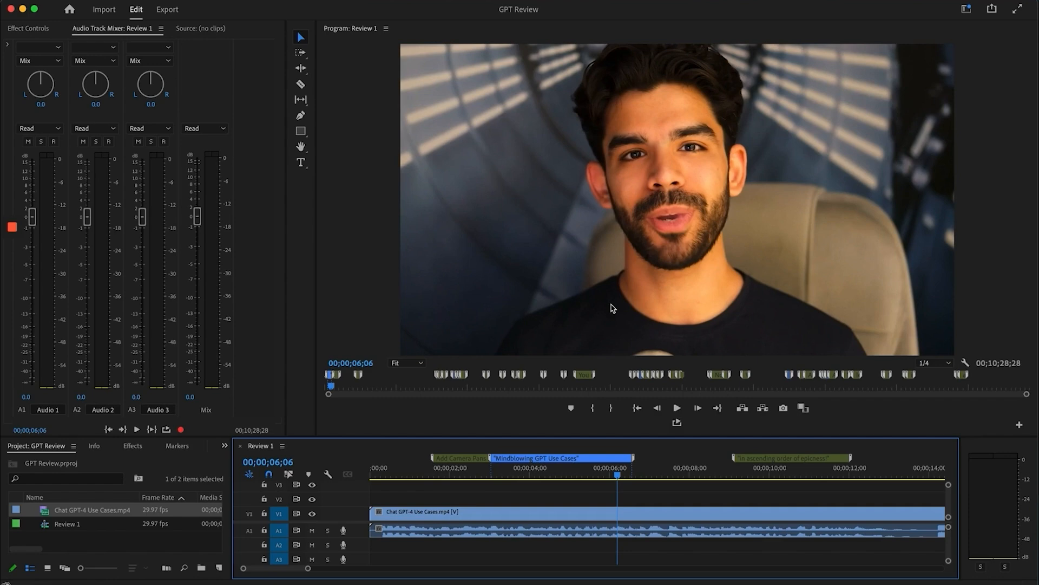
key("space")
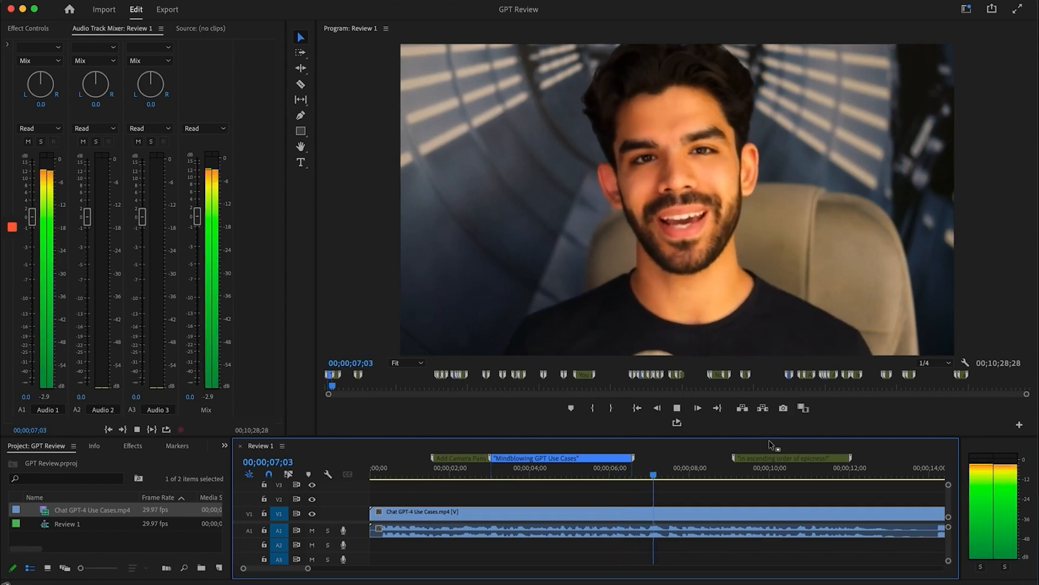
double_click(765, 458)
left_click(567, 240)
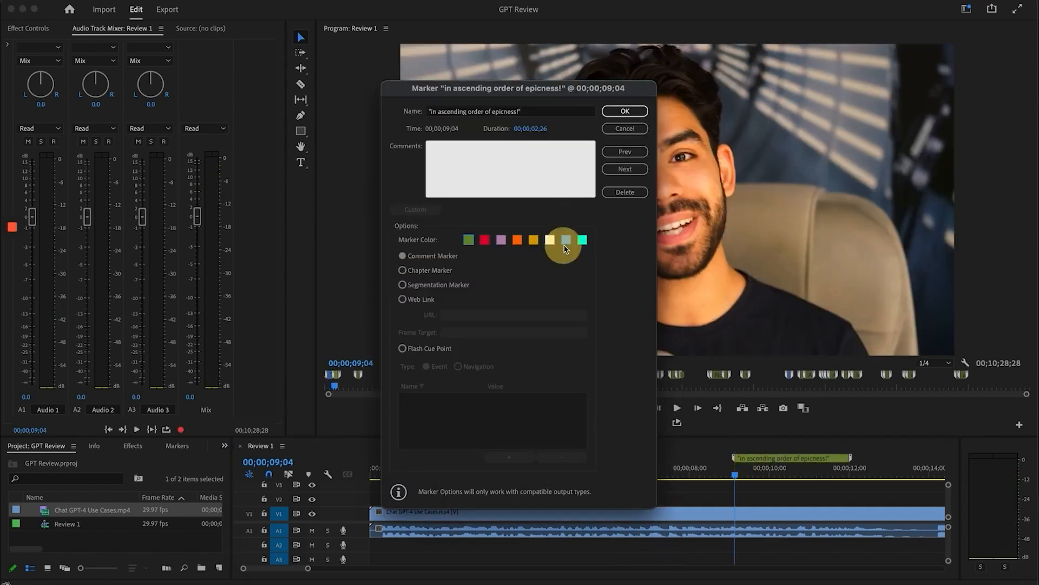
left_click(567, 239)
left_click(627, 111)
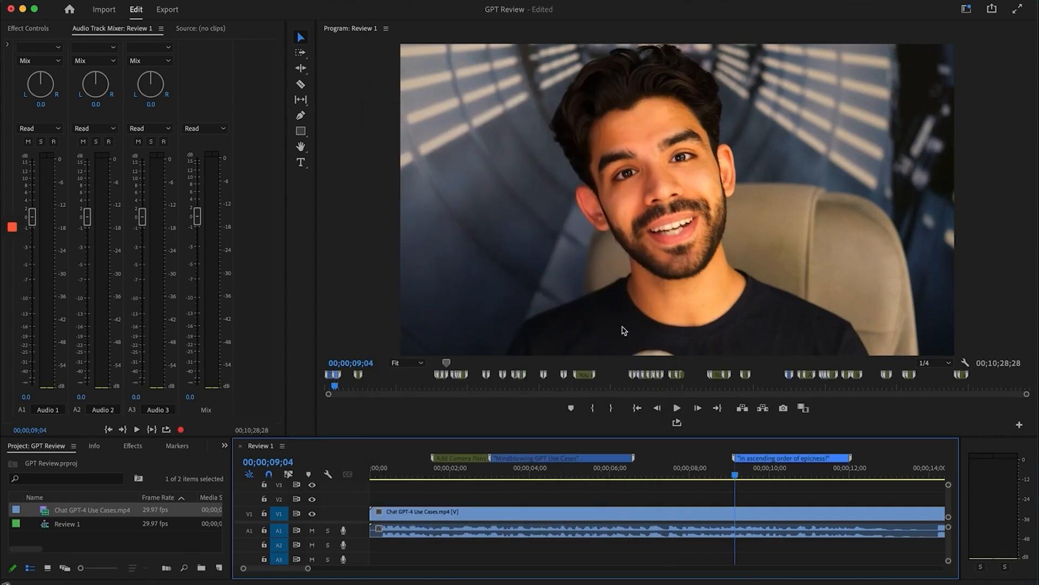
scroll(725, 528, "right", 3)
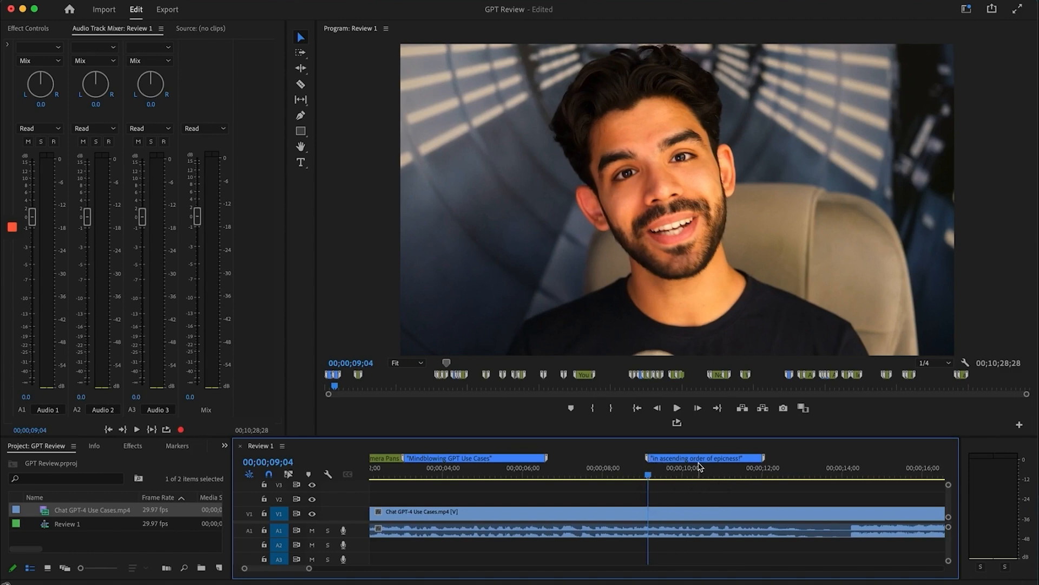
Play from the epicness marker and step through individual frames of the title glitch transition
key("space")
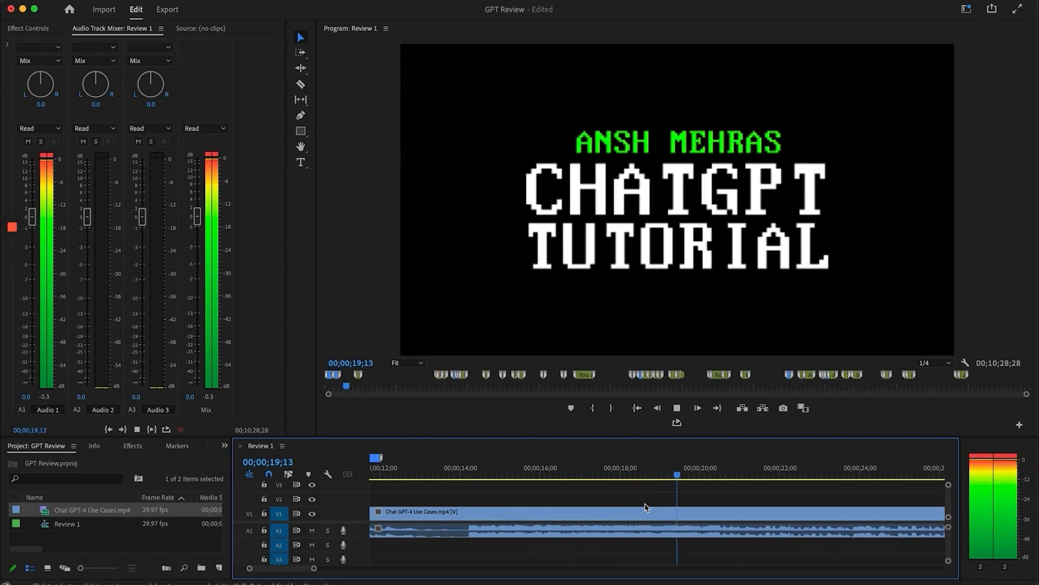
key("space")
left_click(610, 476)
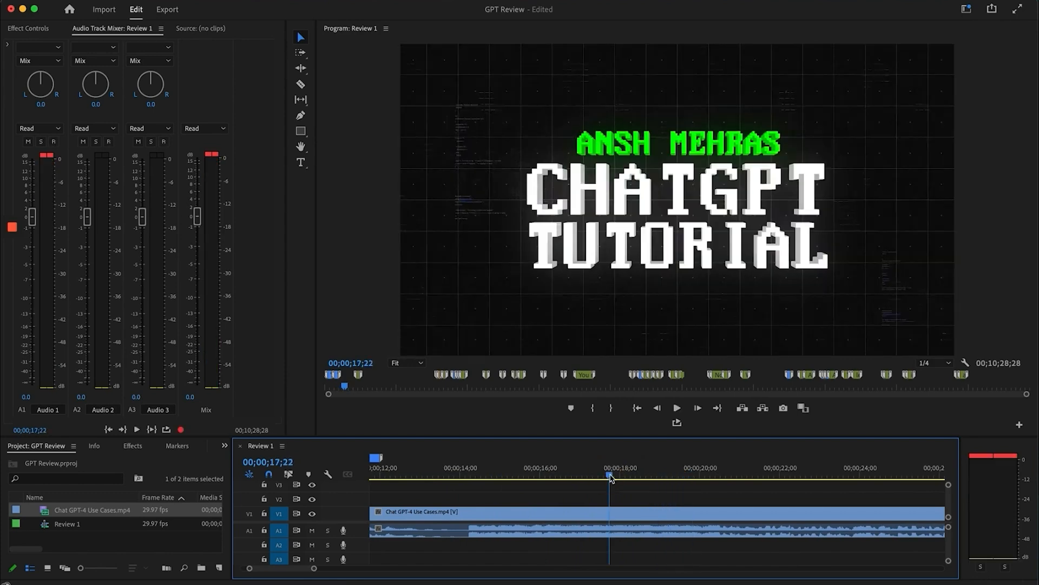
left_click(582, 475)
left_click(628, 476)
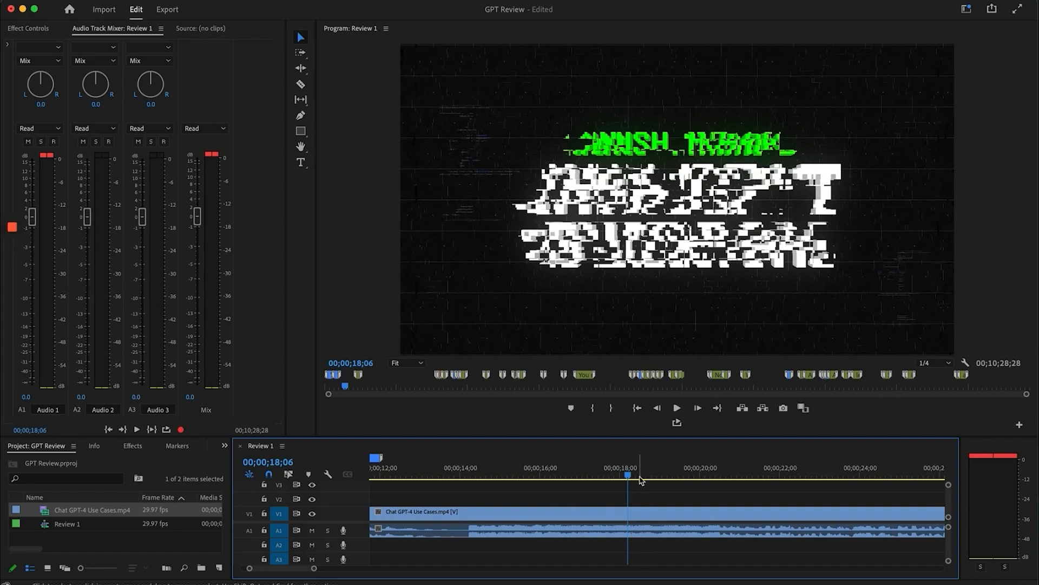
left_click(625, 476)
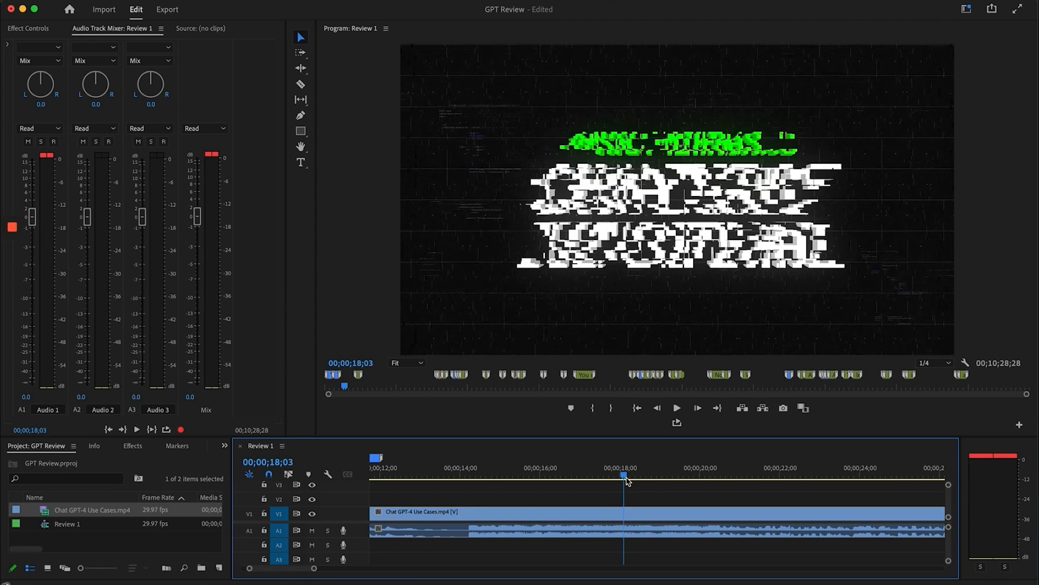
key("space")
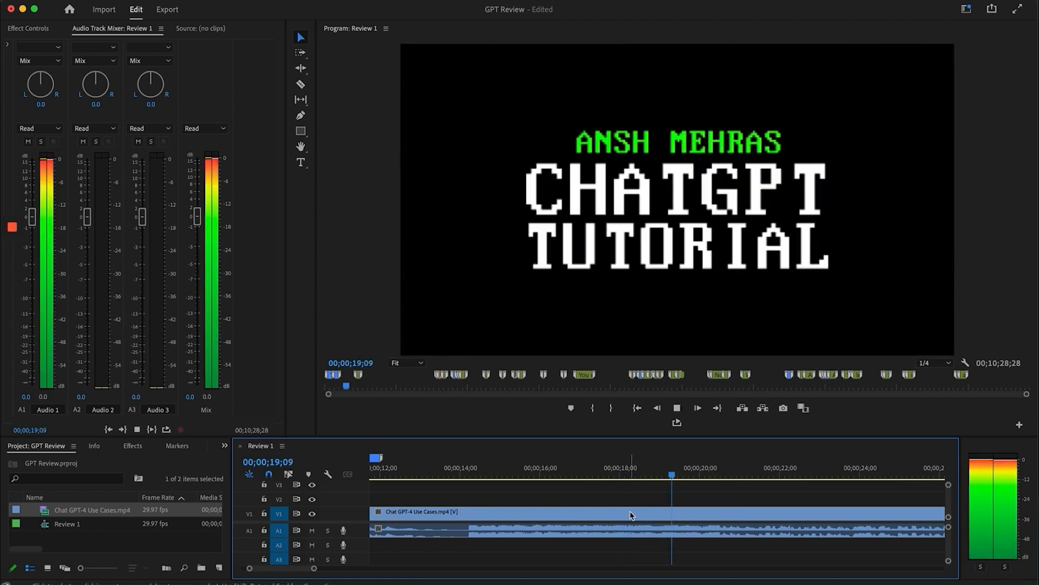
scroll(630, 515, "up", 2)
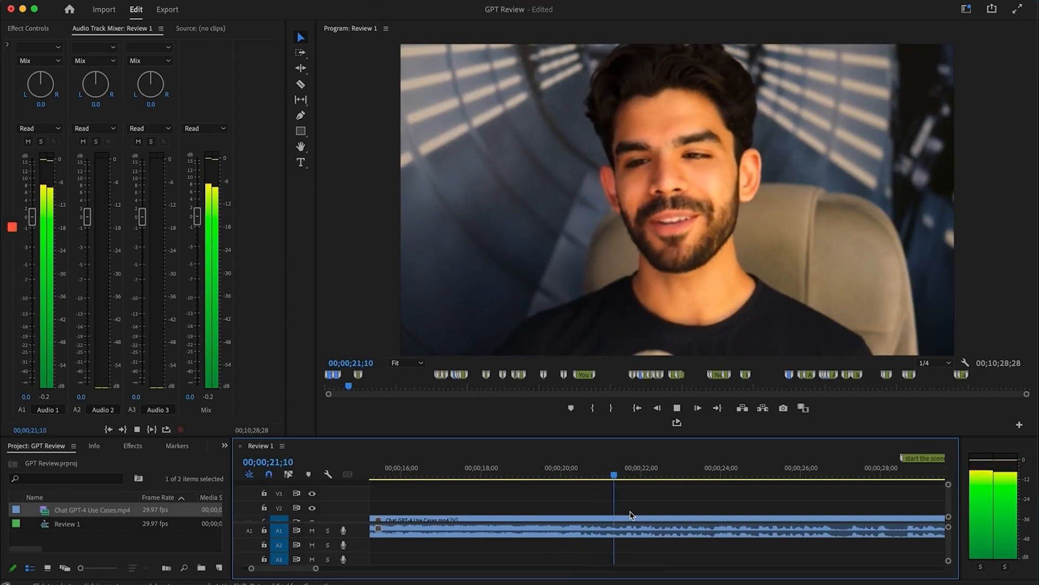
key("space")
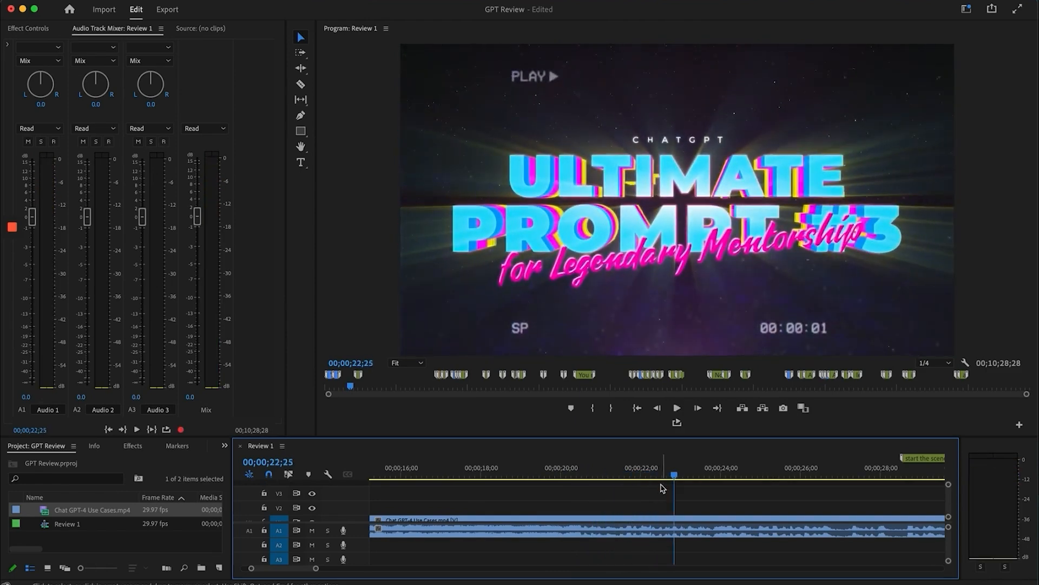
Scrub and play the Ultimate Prompt title, stopping in the GPT Prompt #3 scene
left_click(649, 472)
mouse_move(648, 473)
left_mouse_down()
mouse_move(633, 473)
mouse_move(661, 474)
left_mouse_up()
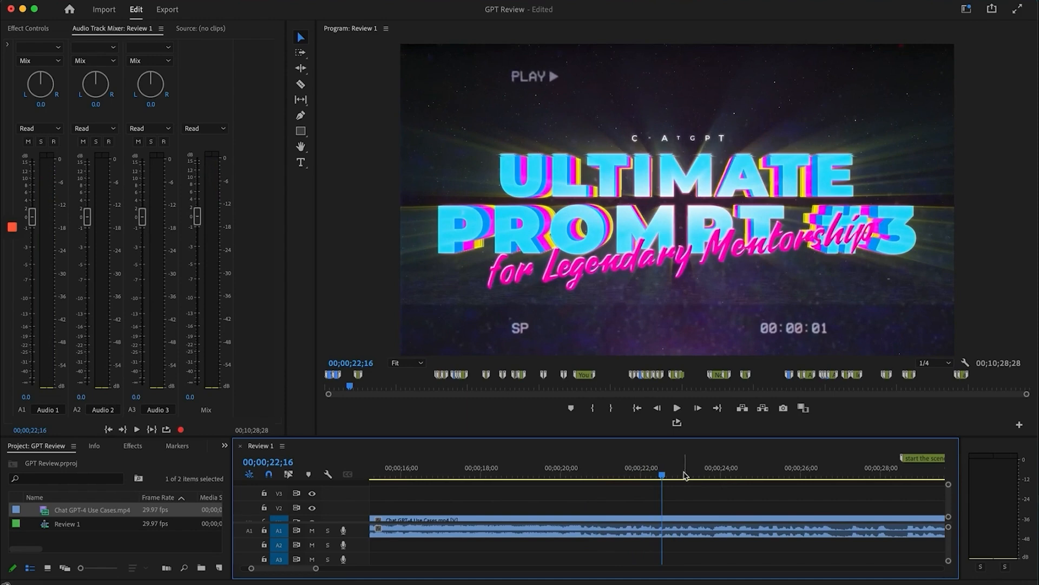
key("space")
key("space")
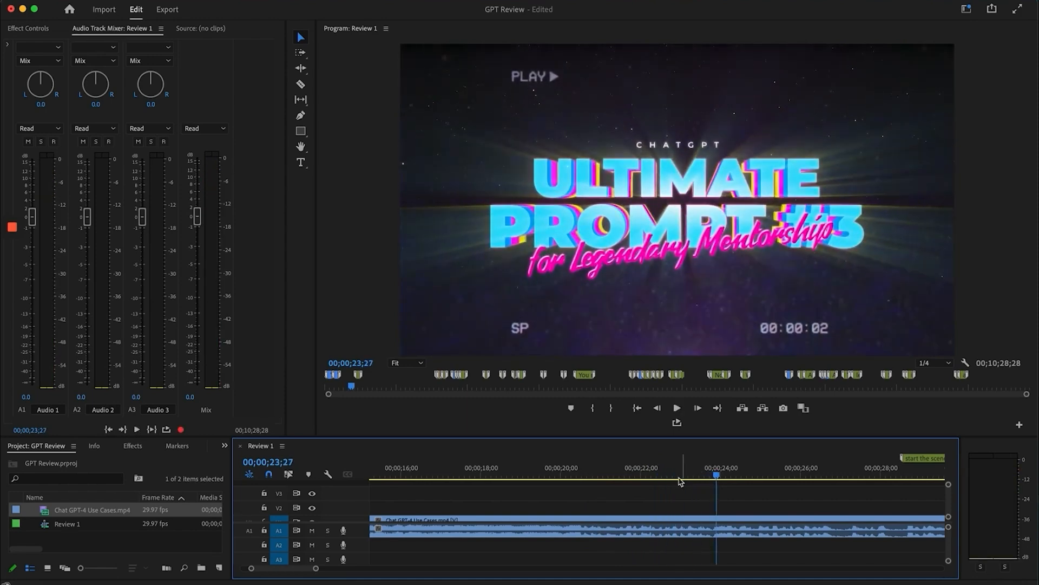
scroll(714, 487, "right", 2)
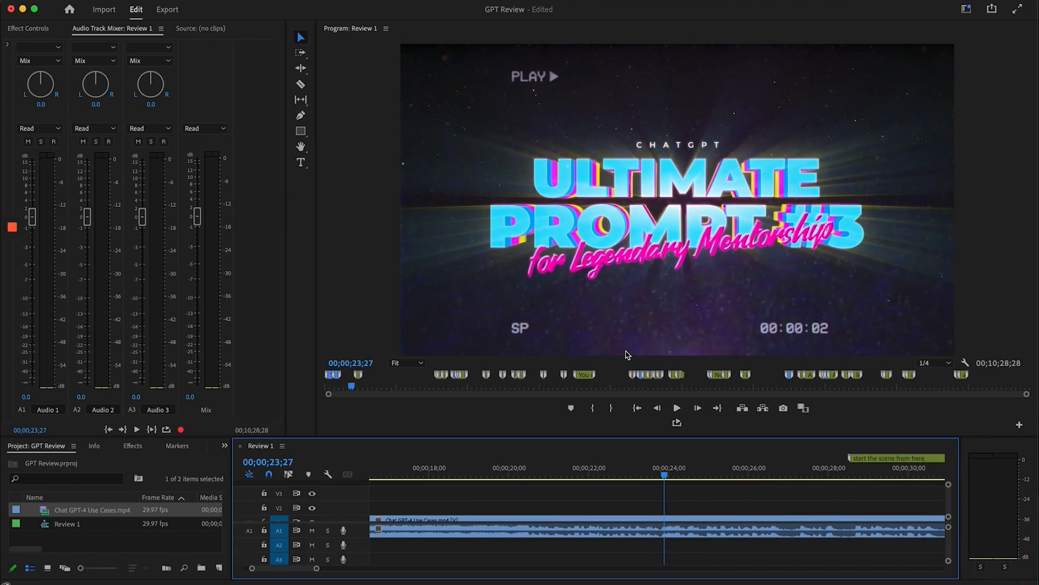
key("space")
scroll(665, 510, "right", 2)
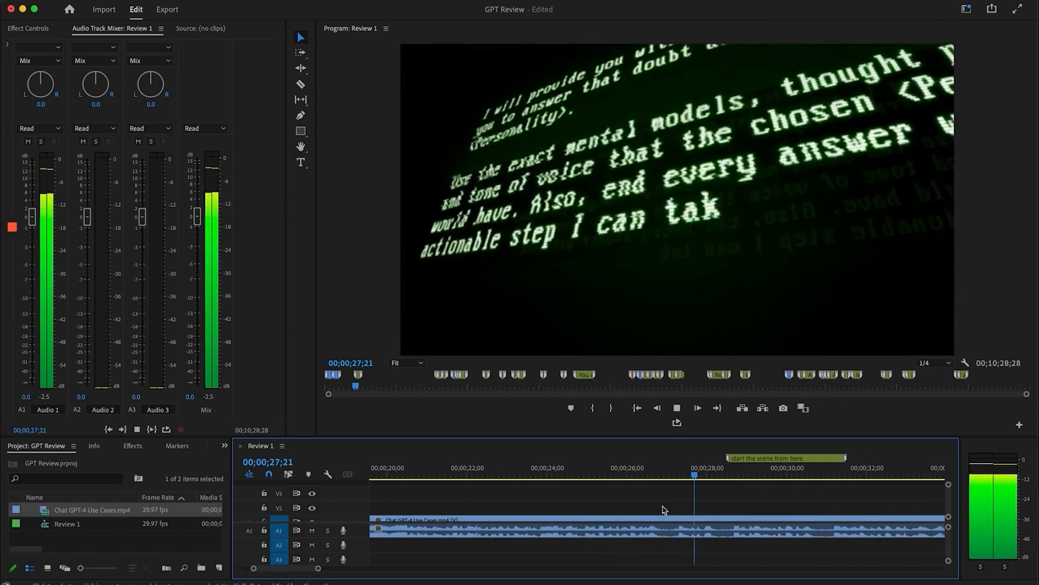
key("space")
scroll(665, 510, "right", 2)
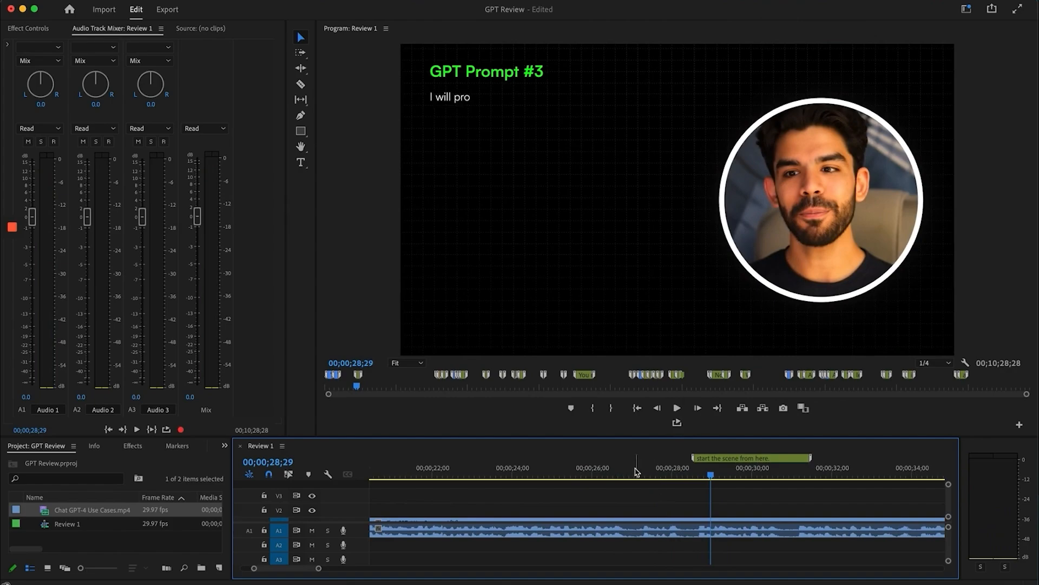
Rewatch the transition from the green text scene into the GPT Prompt #3 scene
left_click_drag(631, 472, 699, 479)
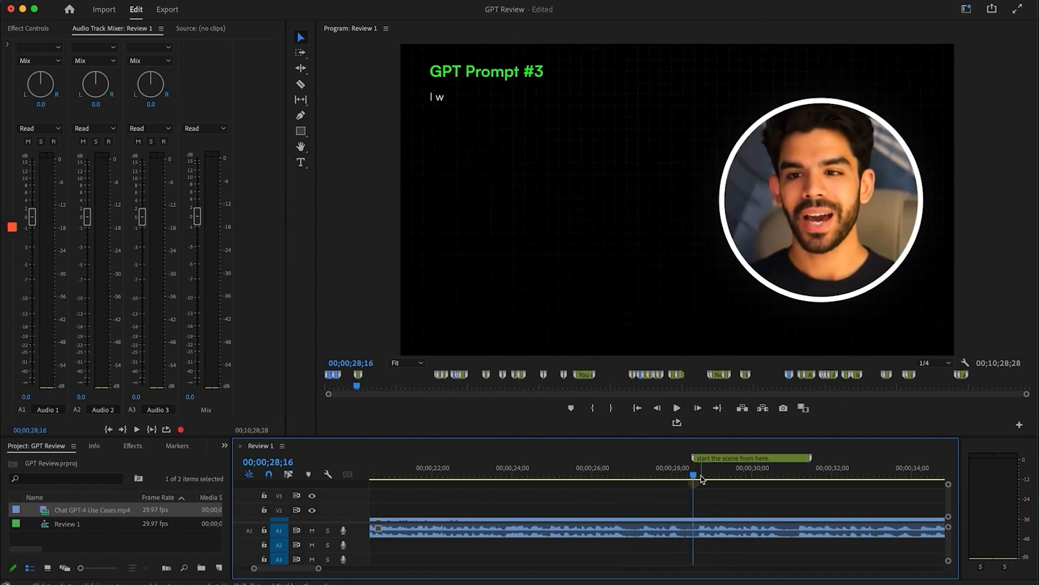
left_click(640, 469)
key("space")
key("space")
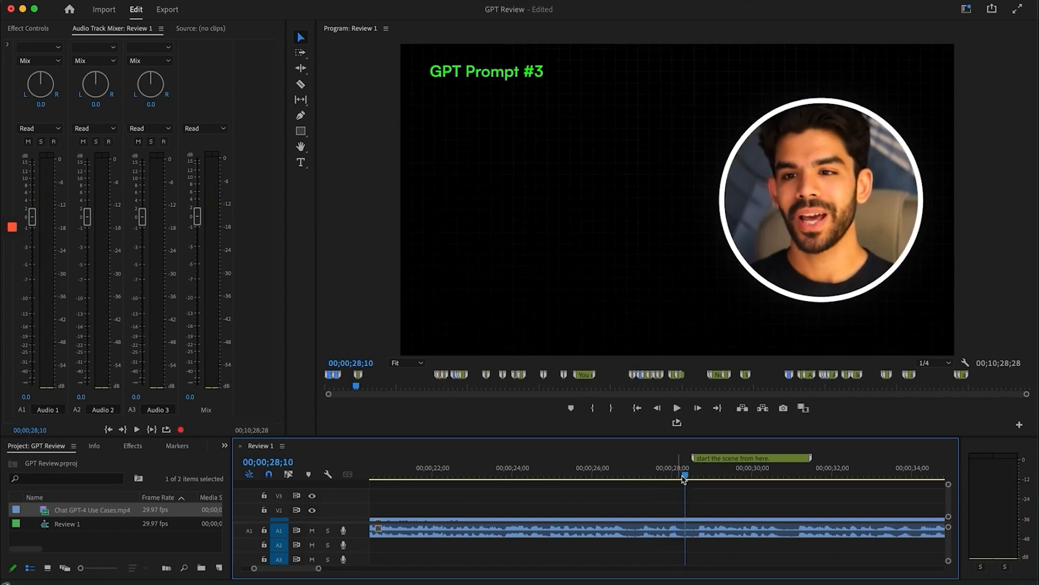
left_click(648, 474)
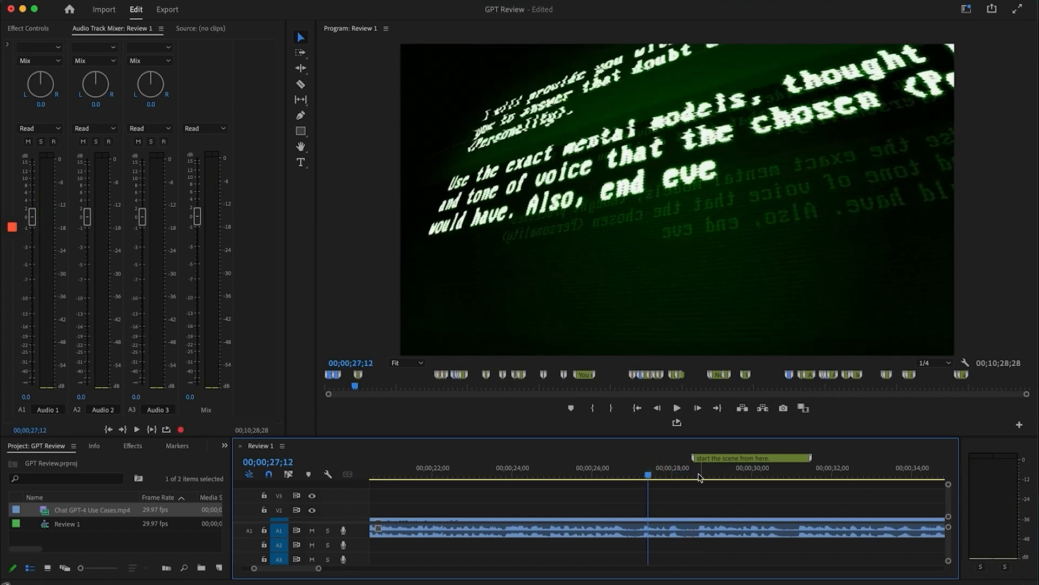
left_click(698, 476)
key("space")
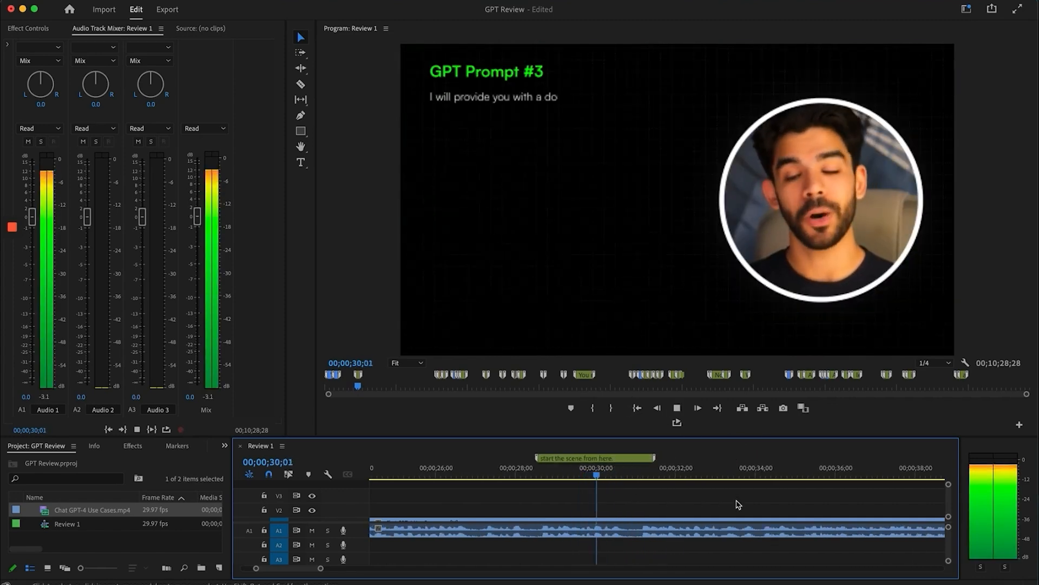
Zoom the timeline out, stop at 00;00;36;01, then jump to the fully revealed prompt text
key("minus")
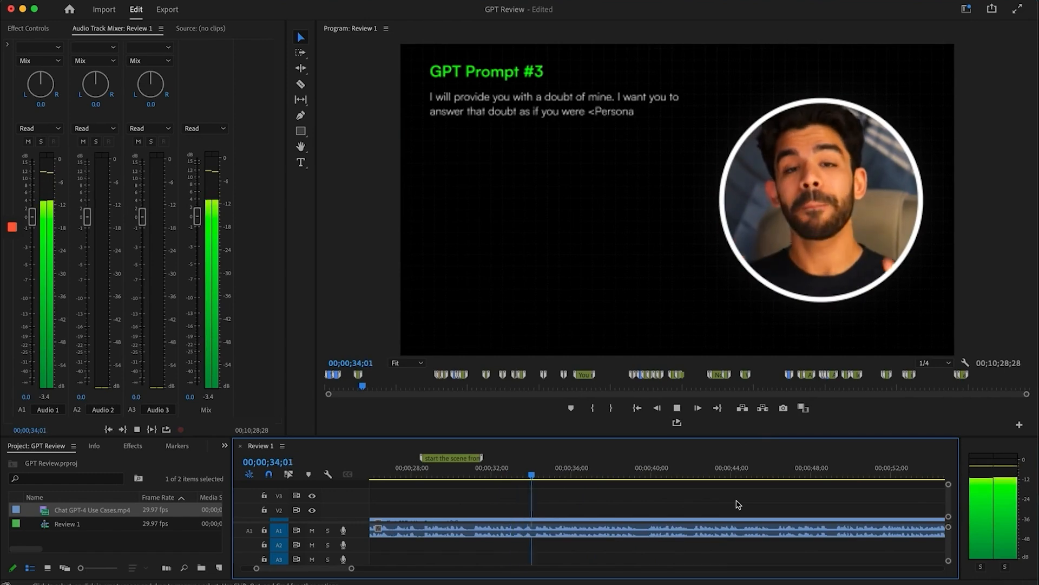
key("minus")
key("space")
scroll(773, 497, "right", 8)
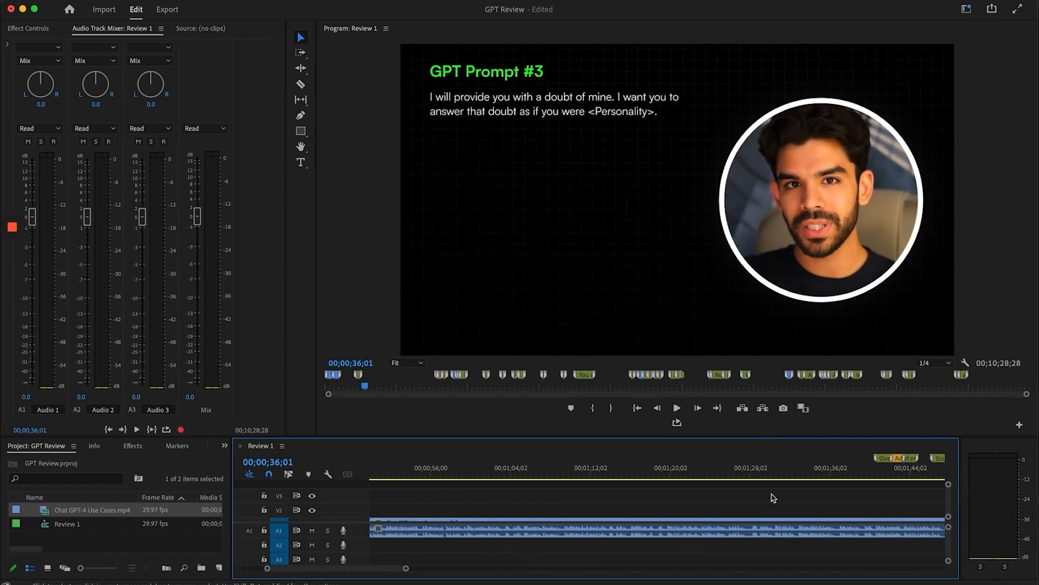
scroll(773, 497, "right", 3)
left_click(718, 461)
key("equal")
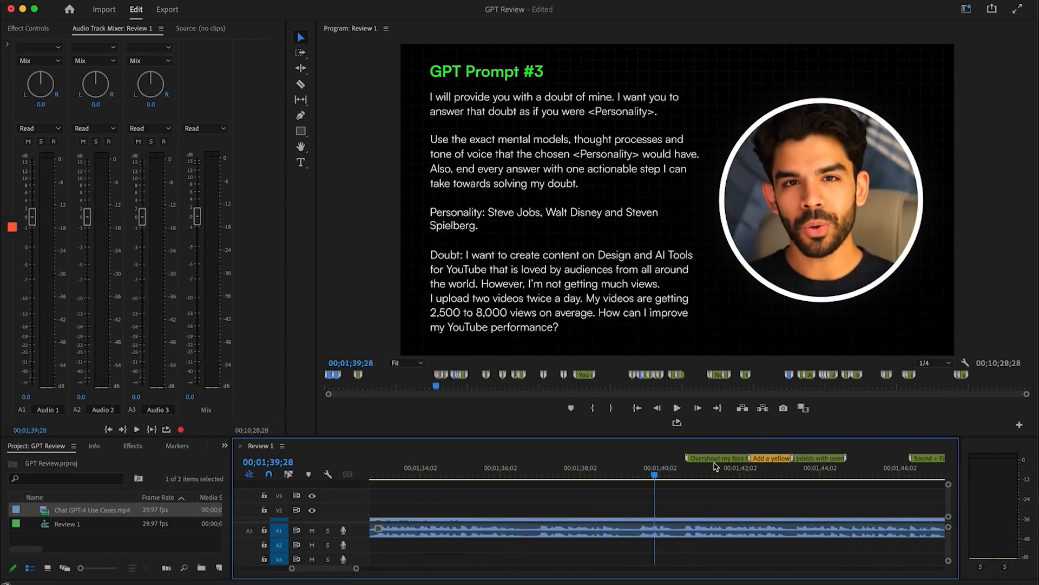
scroll(716, 465, "right", 3)
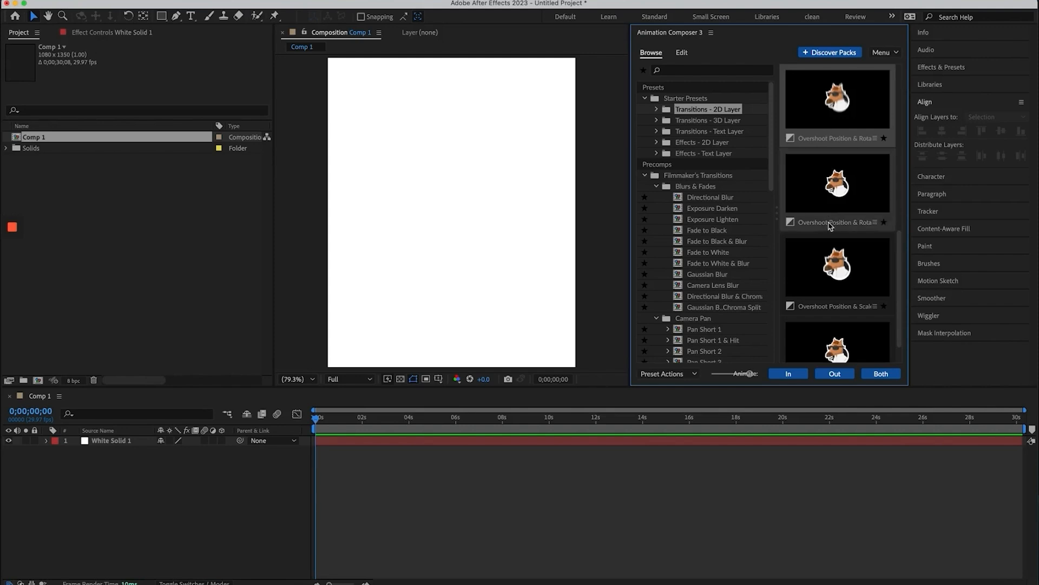
Apply the Overshoot Position & Rotate preset to White Solid 1 as an in-transition
left_click(839, 90)
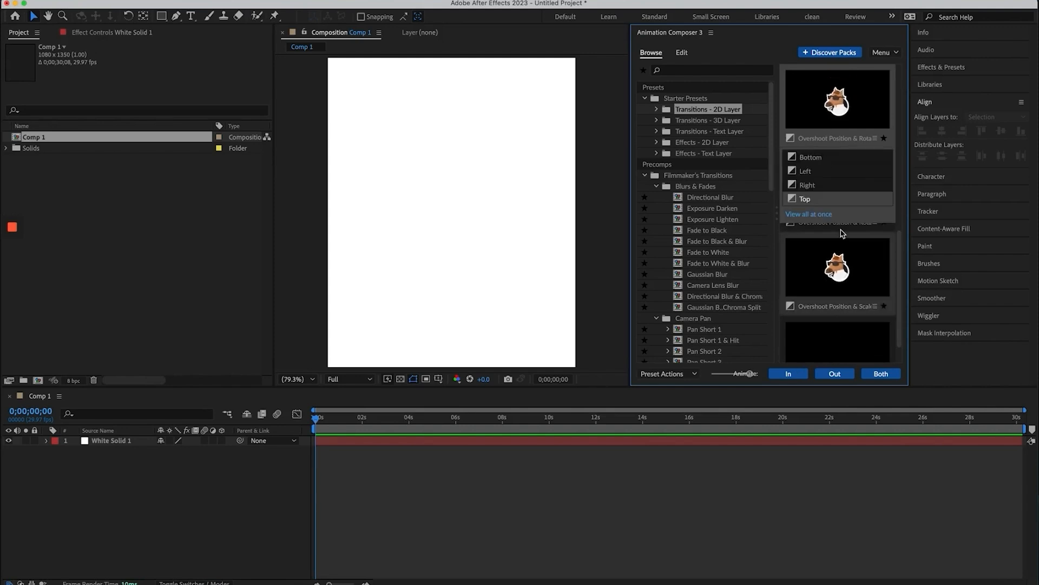
left_click(471, 453)
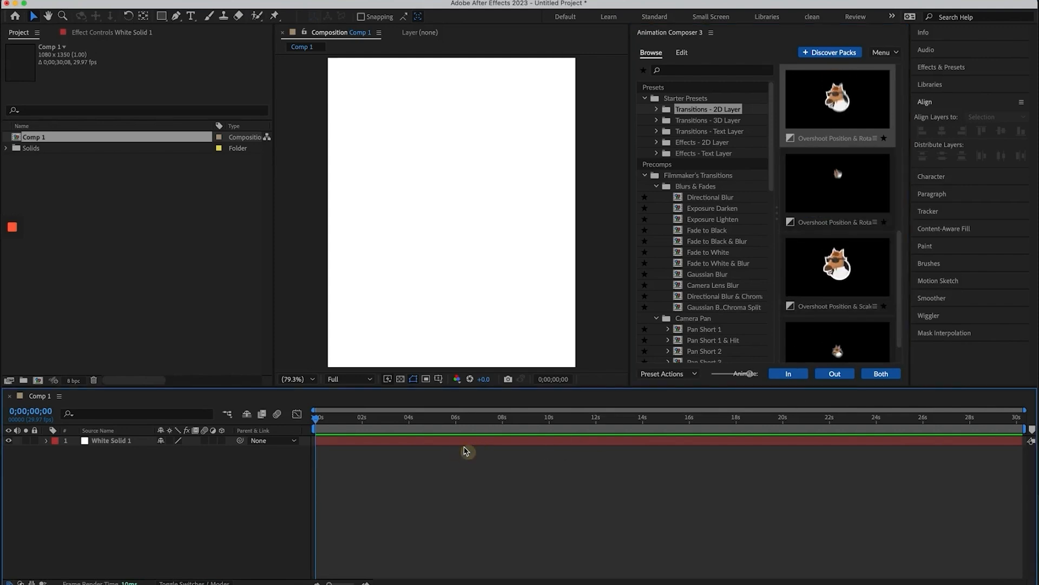
left_click(464, 441)
left_click(788, 373)
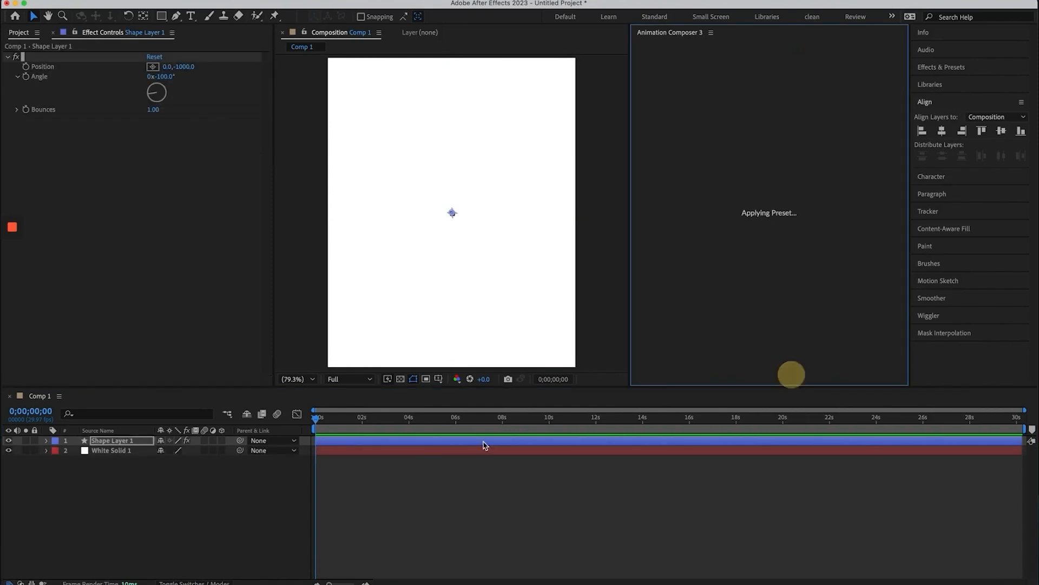
Split White Solid 1 at about 3;17 and delete the part after the cut
mouse_move(317, 418)
left_mouse_down()
mouse_move(332, 421)
mouse_move(303, 421)
left_mouse_up()
left_click_drag(380, 427, 399, 420)
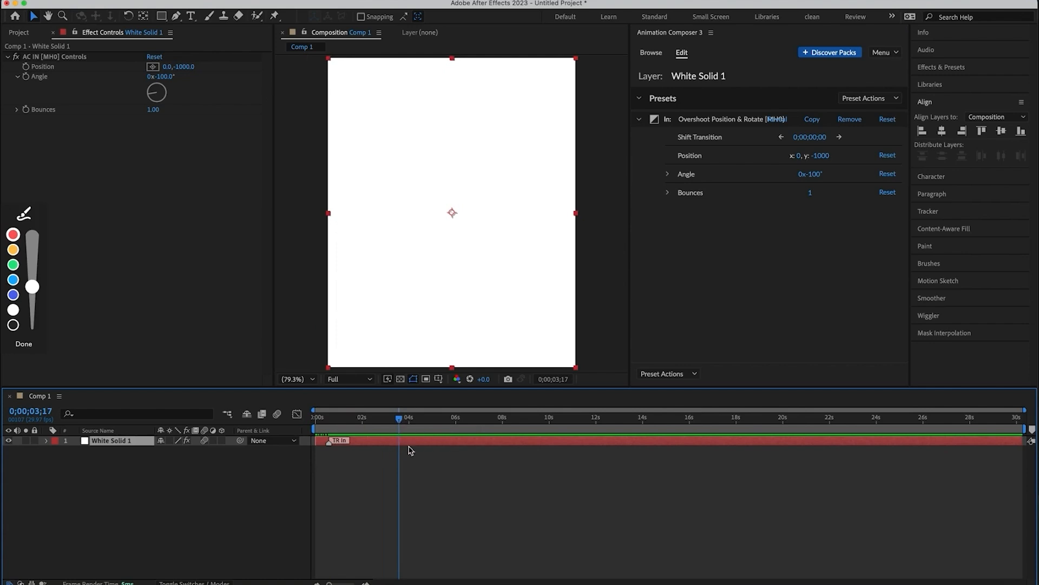
left_click(413, 436)
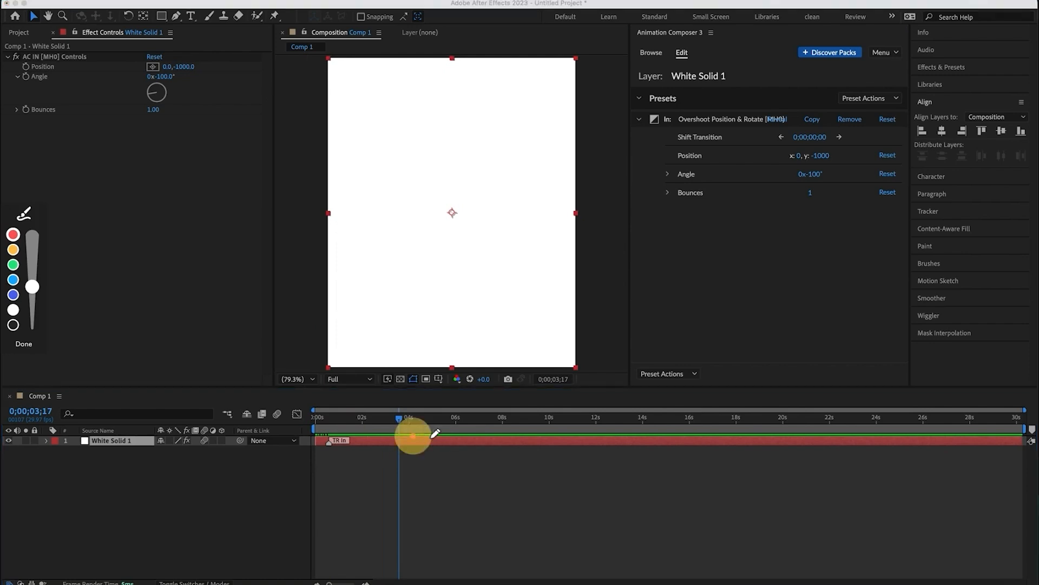
left_click(23, 350)
left_click(122, 0)
left_click(165, 164)
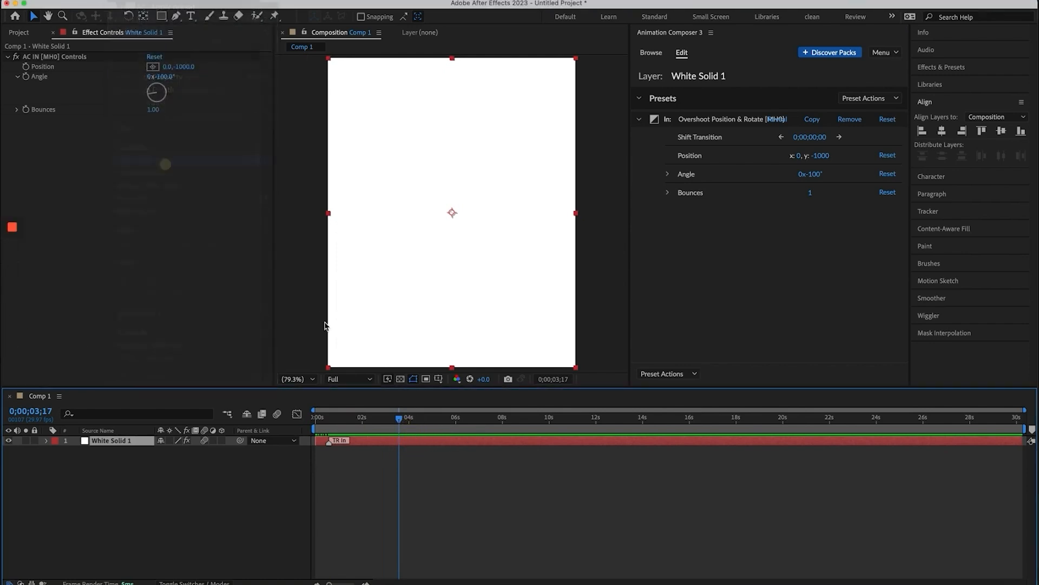
key("Delete")
left_click(378, 439)
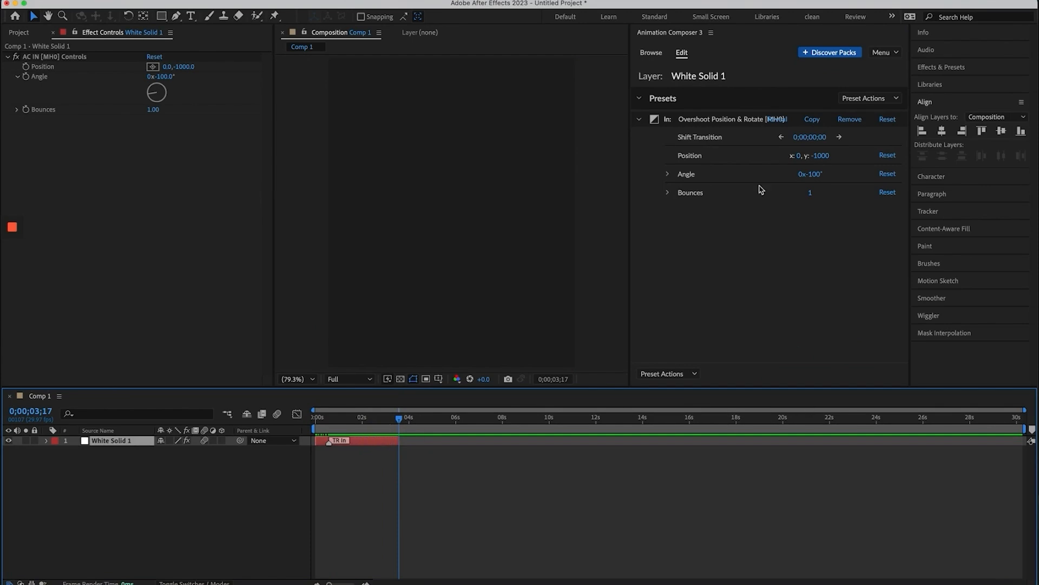
Apply the overshoot preset's Right variant as an out-transition and scrub back to 2;28 to check
left_click(651, 49)
mouse_move(828, 113)
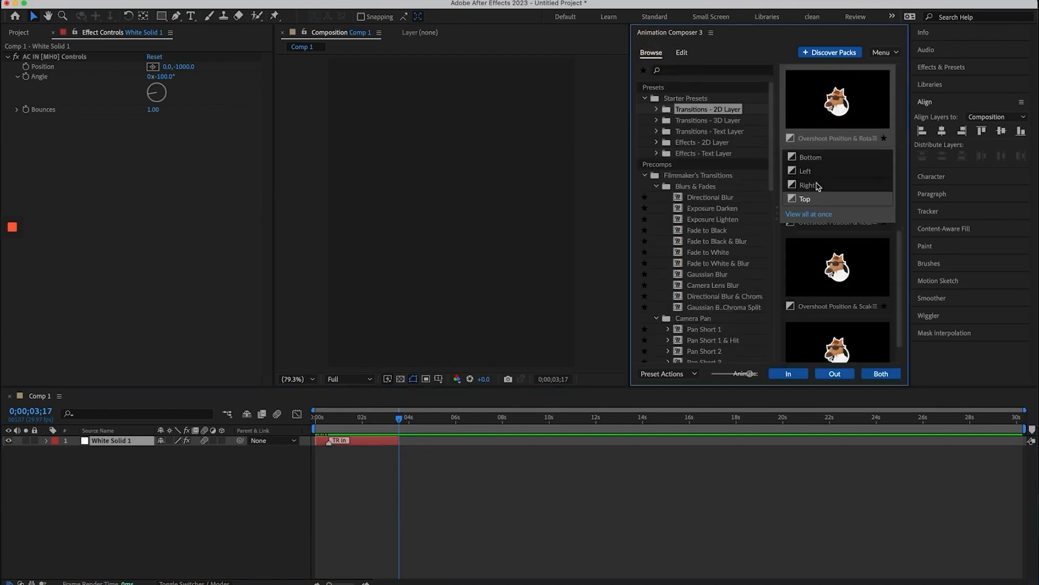
left_click(813, 185)
left_click(835, 374)
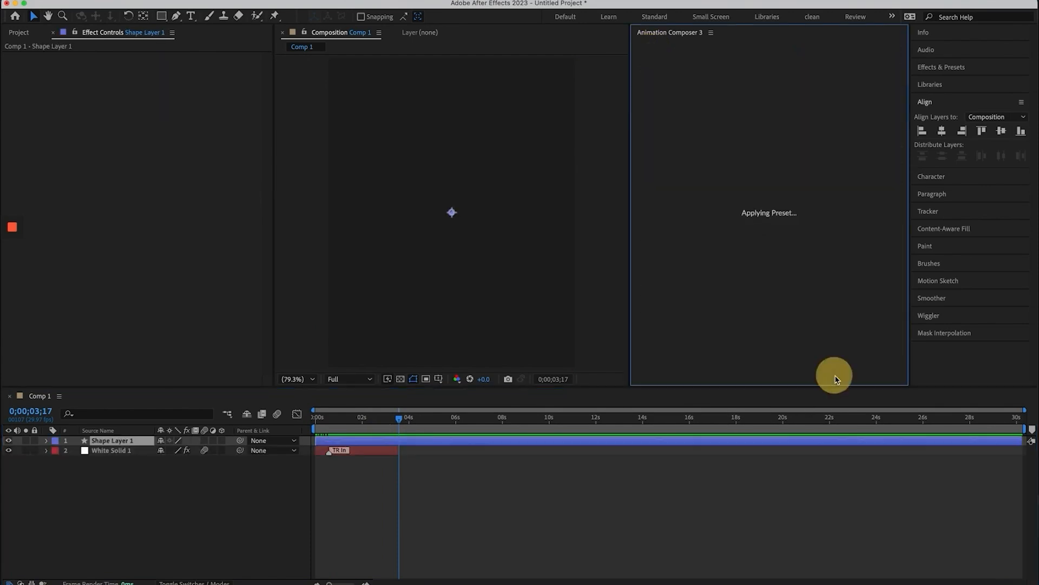
left_click_drag(358, 417, 406, 427)
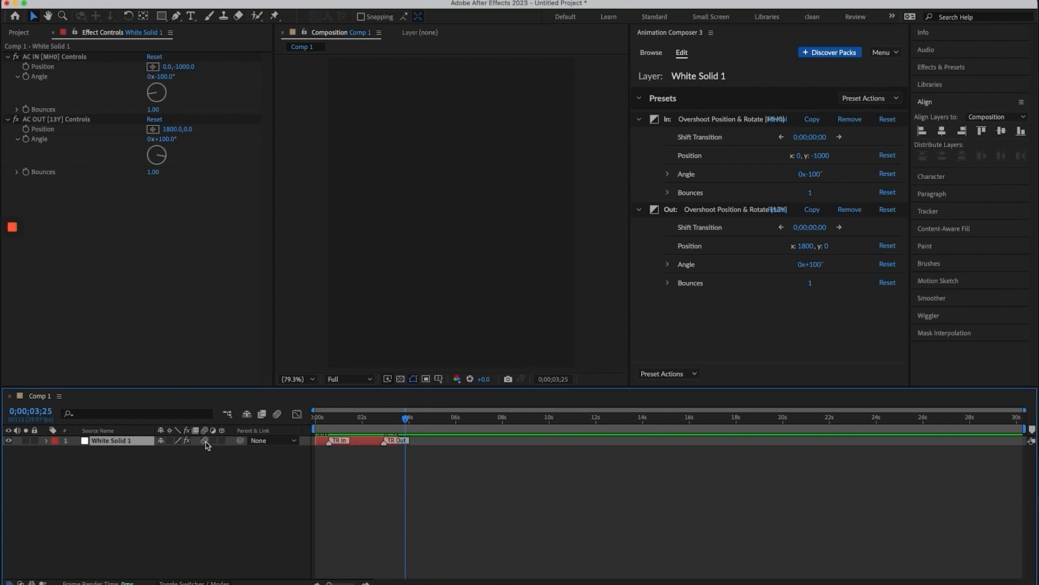
Enable motion blur and replace White Solid 1's In preset with the Right overshoot variant (x 1800, +100°)
left_click(277, 413)
mouse_move(319, 418)
left_mouse_down()
mouse_move(359, 422)
mouse_move(311, 433)
left_mouse_up()
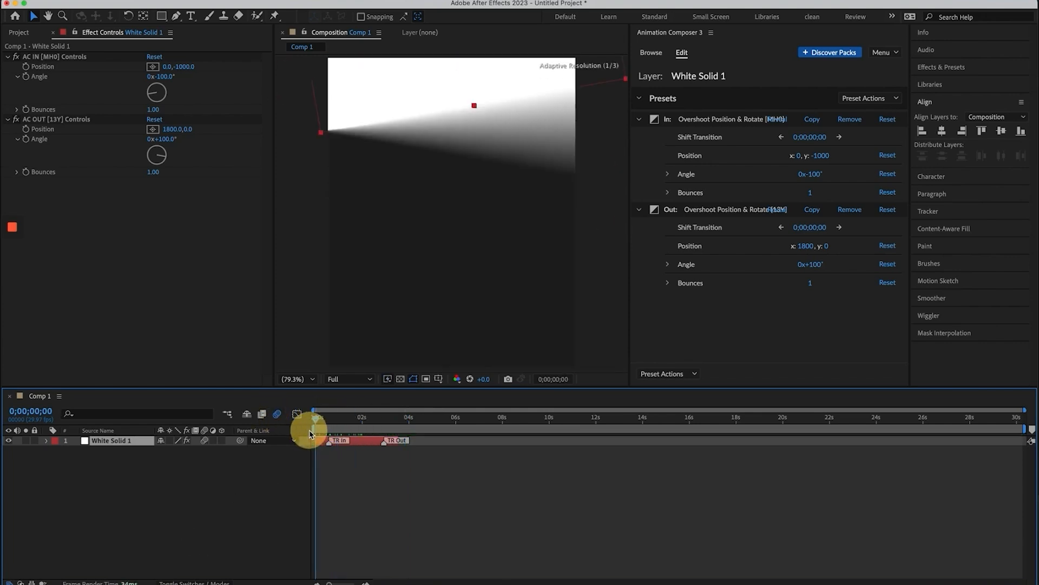
left_click(849, 120)
left_click(651, 52)
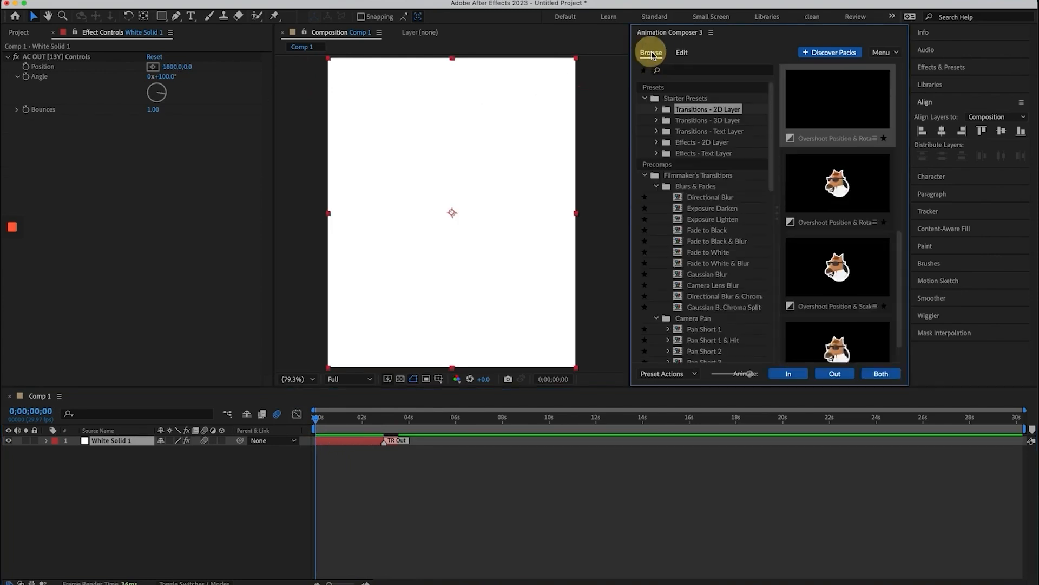
left_click(788, 374)
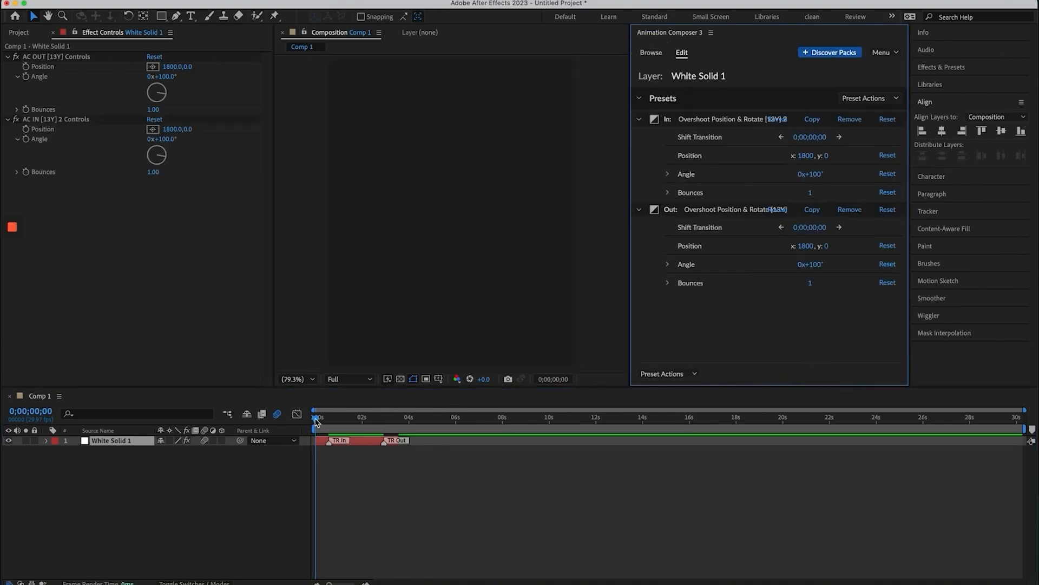
mouse_move(318, 418)
left_mouse_down()
mouse_move(404, 441)
mouse_move(309, 424)
mouse_move(323, 433)
mouse_move(329, 418)
left_mouse_up()
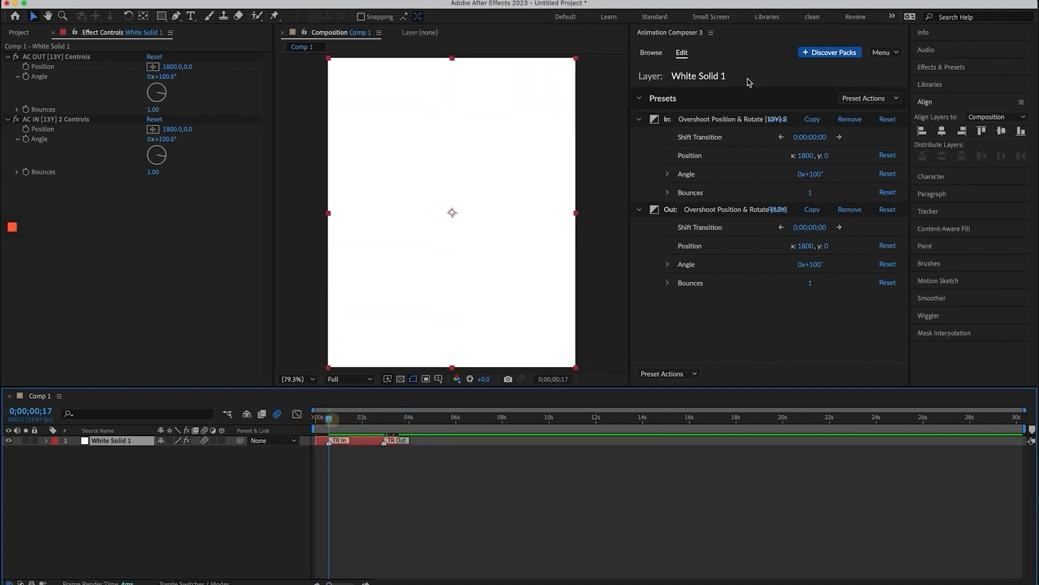
Browse Starter Sounds, preview Hard Slide 01, and select Swoosh 01 - 02.wav in the Swoosh category
left_click(651, 53)
scroll(694, 232, "down", 10)
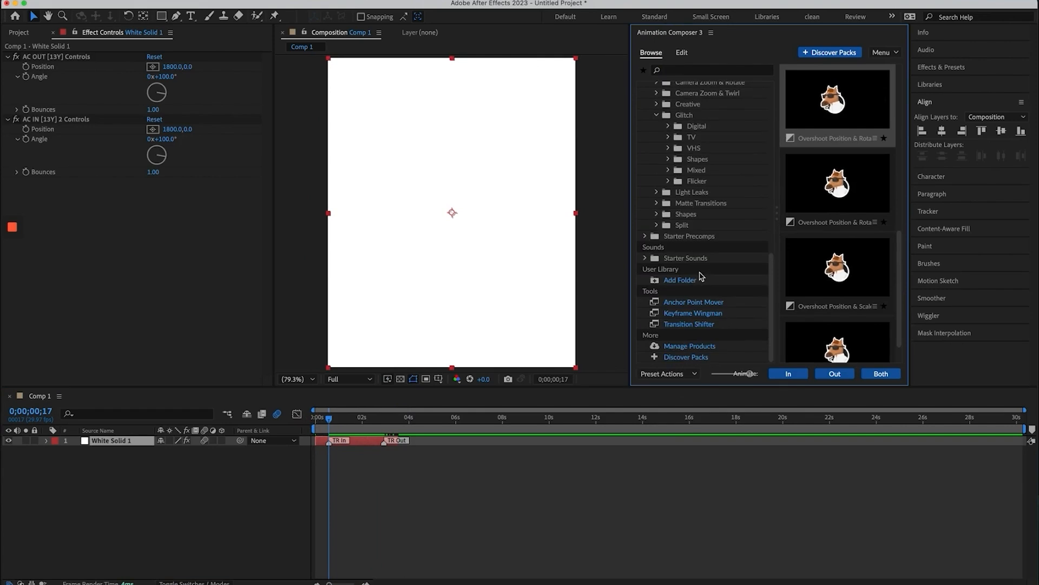
left_click(644, 259)
scroll(684, 304, "down", 5)
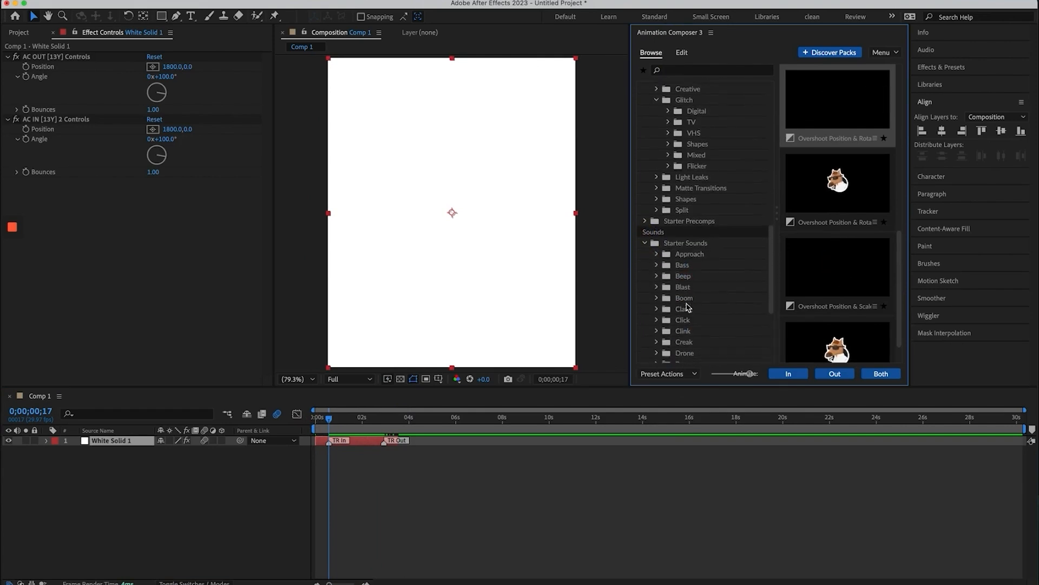
left_click(681, 325)
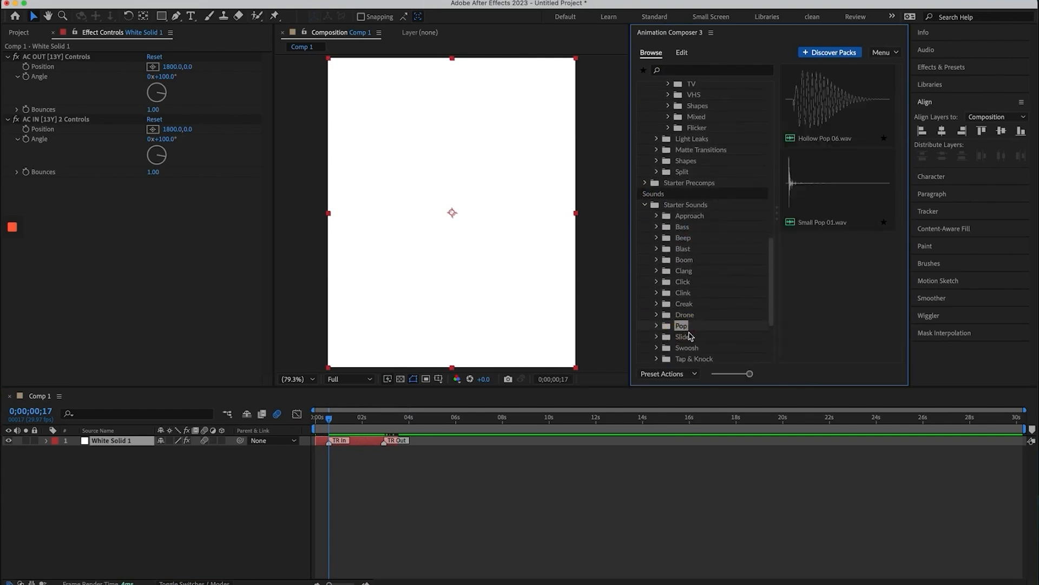
left_click(682, 336)
left_click(803, 138)
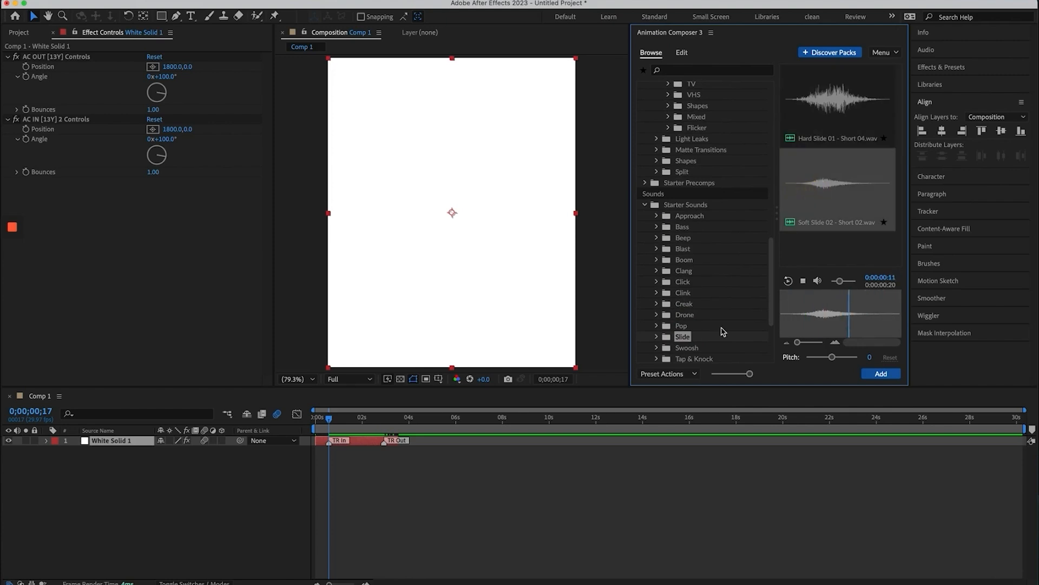
left_click(686, 347)
left_click(796, 211)
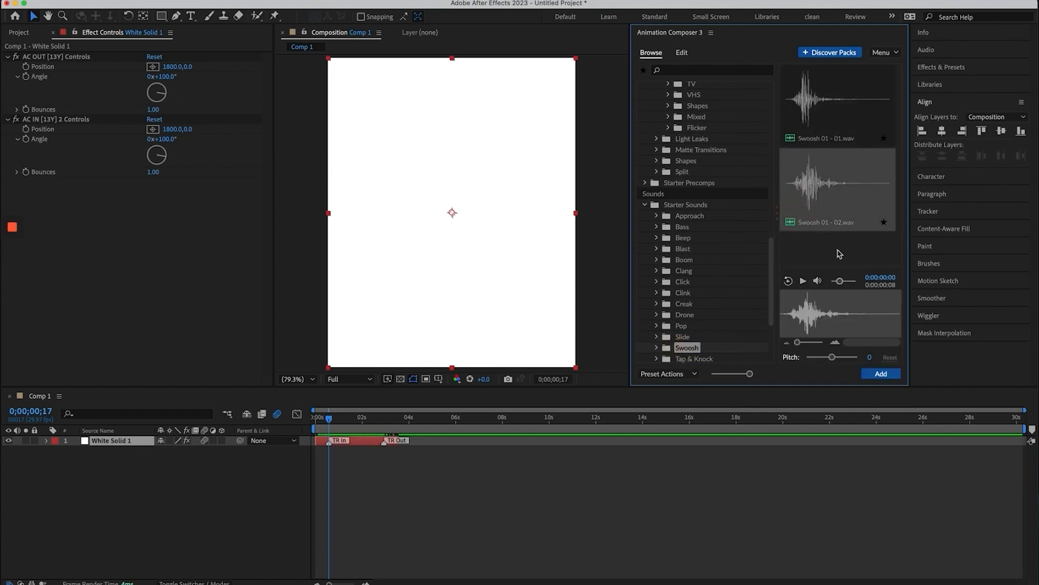
Add Swoosh 01 - 02.wav to Comp 1 as a sound layer, saving the project first
left_click(875, 373)
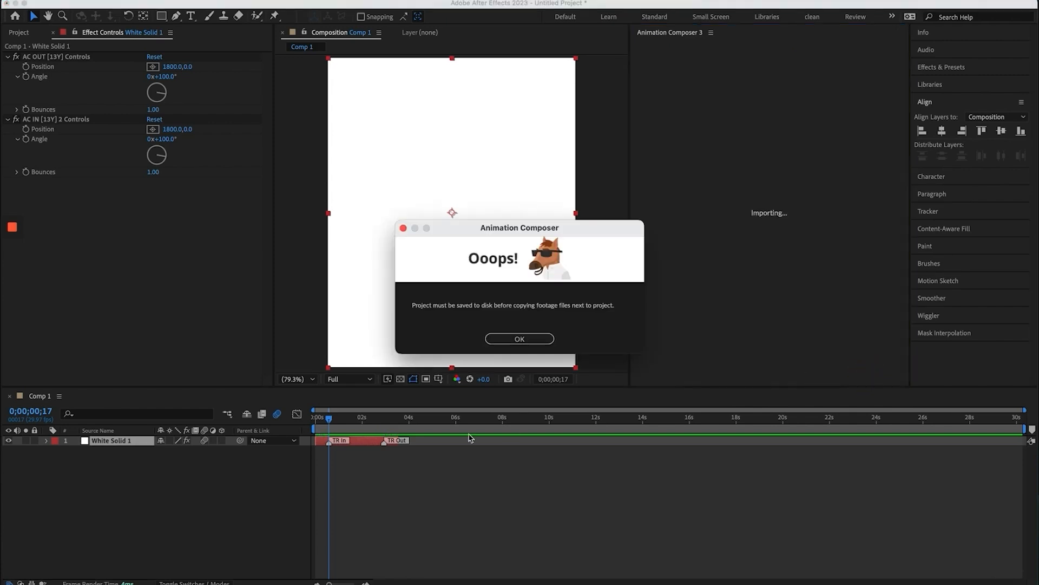
left_click(494, 340)
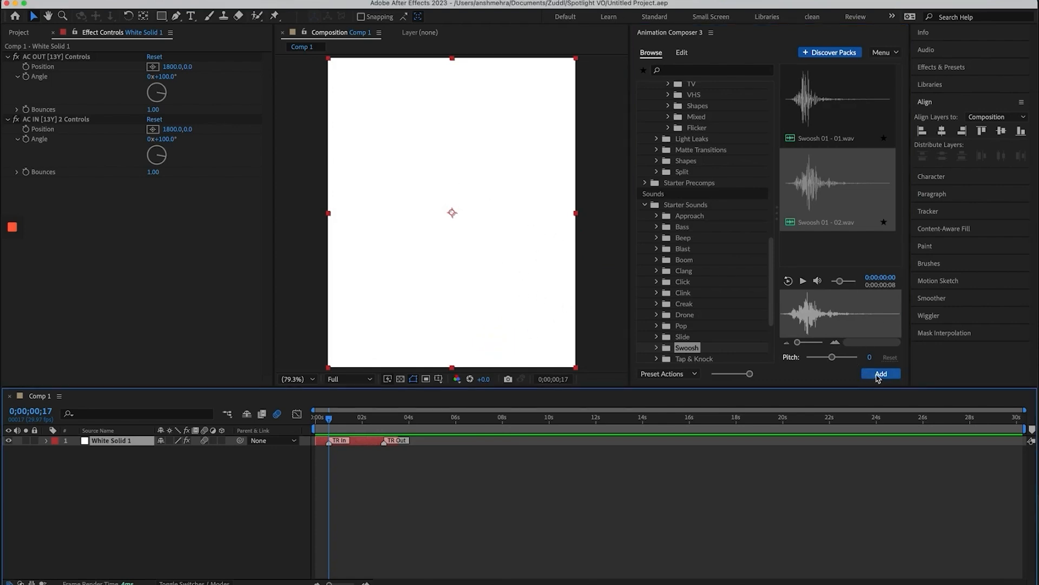
left_click(880, 374)
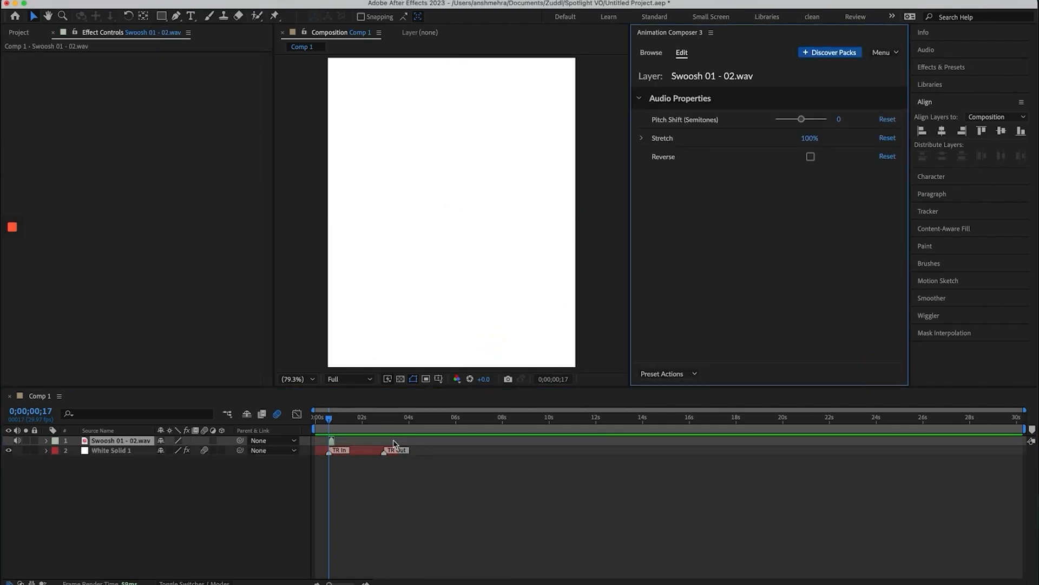
Start the swoosh sound layer at frame 0 and preview the in-transition with its sound
key("equal")
key("equal")
key("equal")
scroll(395, 444, "left", 3)
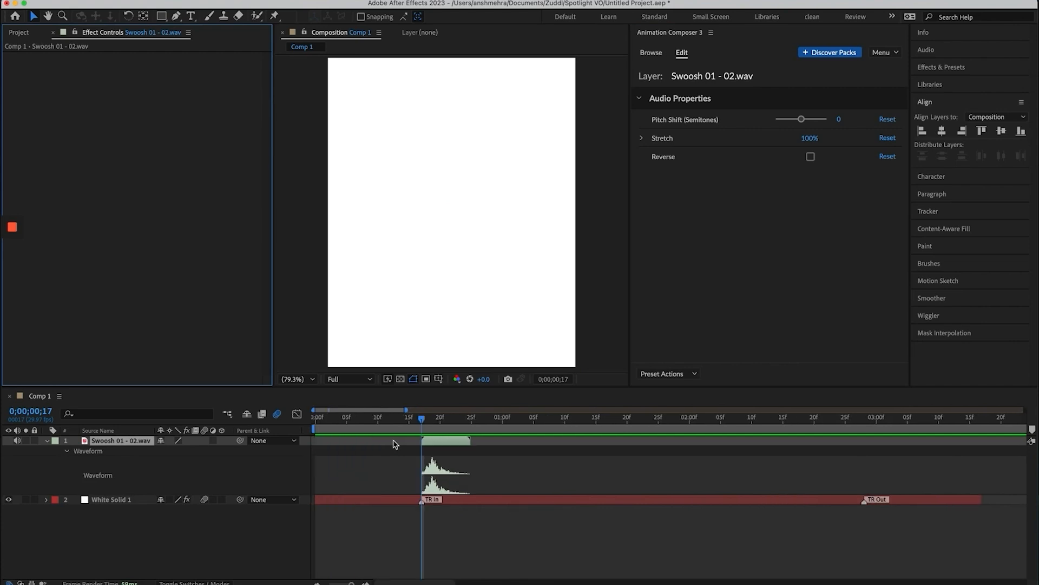
mouse_move(355, 420)
left_mouse_down()
mouse_move(326, 420)
mouse_move(371, 427)
left_mouse_up()
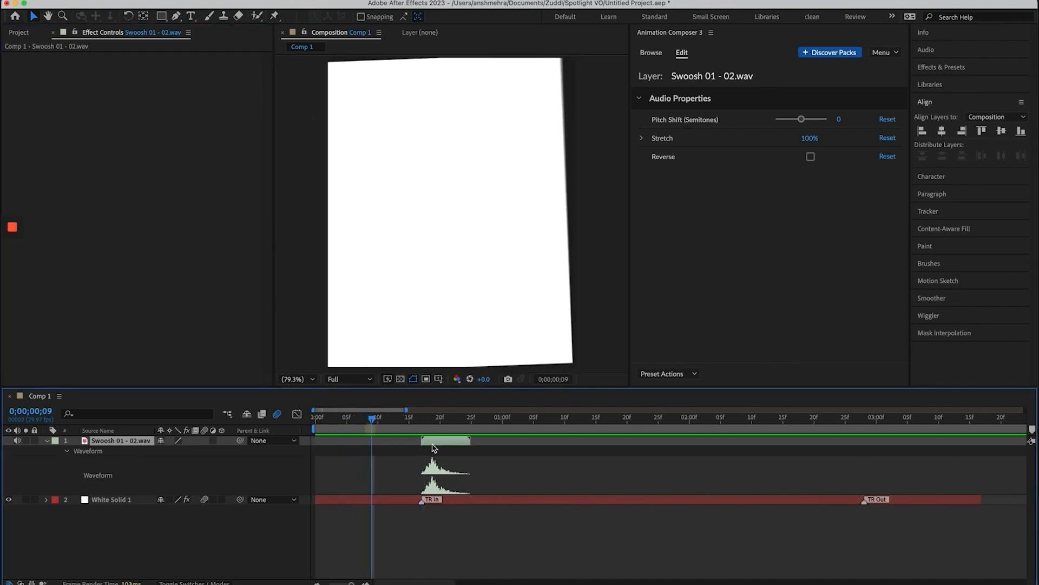
left_click_drag(432, 442, 283, 425)
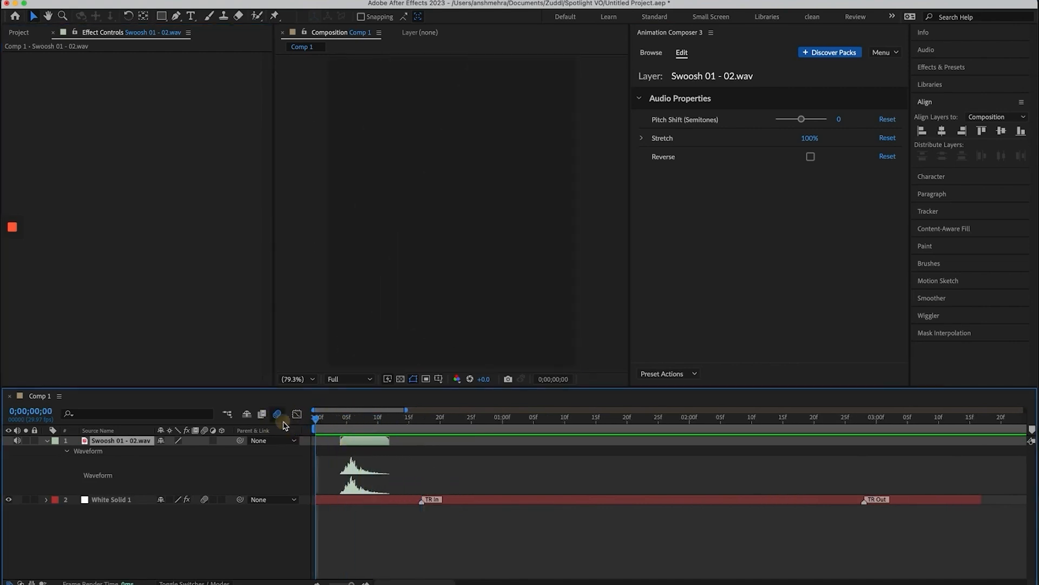
key("space")
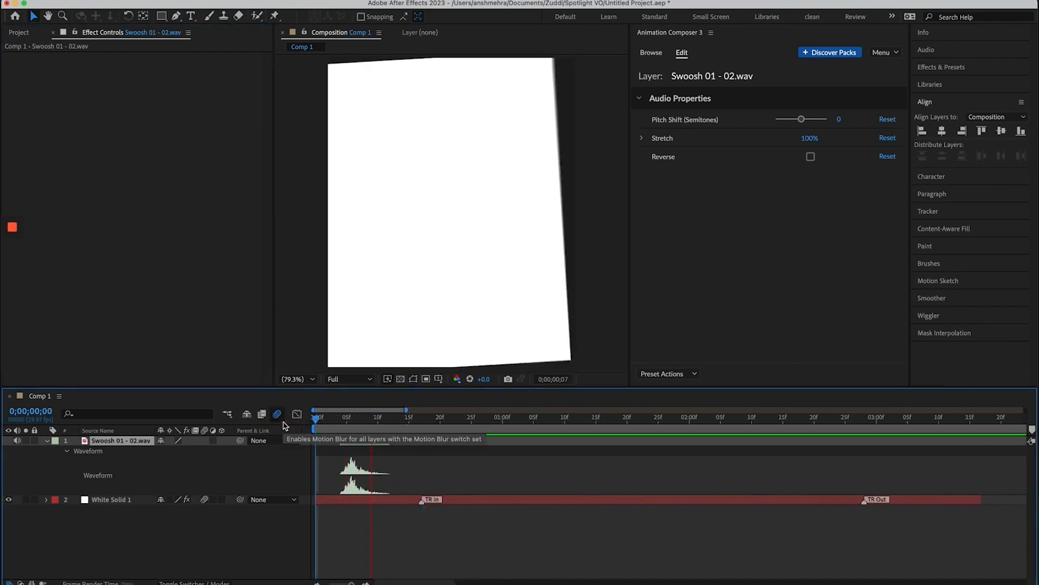
left_click(416, 433)
key("bracketleft")
left_click_drag(416, 425, 280, 424)
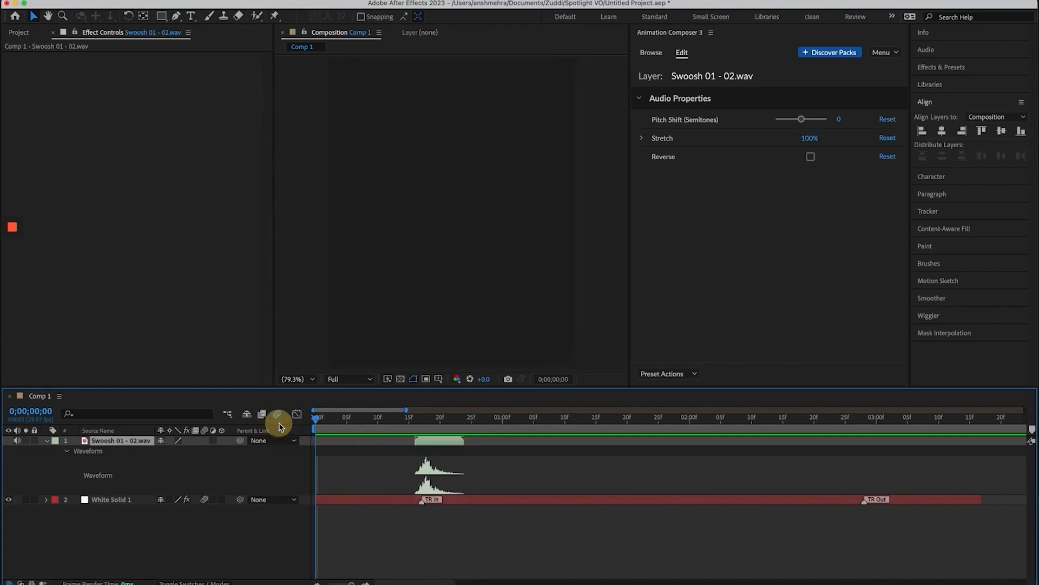
key("bracketleft")
key("space")
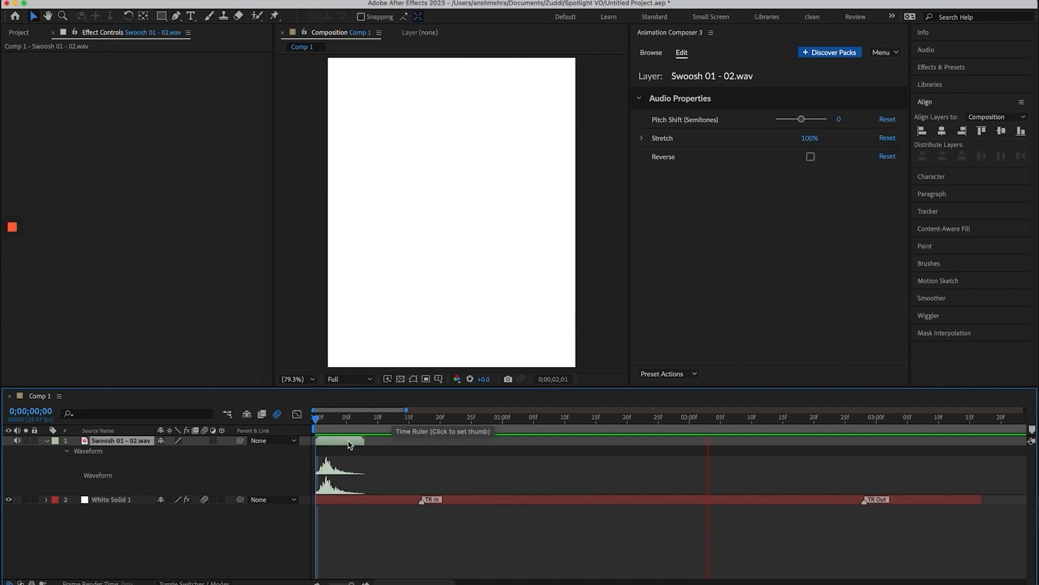
Test a duplicate swoosh near 3 seconds at the out-transition, delete it, then switch to Premiere Pro
key("ctrl+d")
left_click_drag(349, 443, 893, 466)
left_click(974, 422)
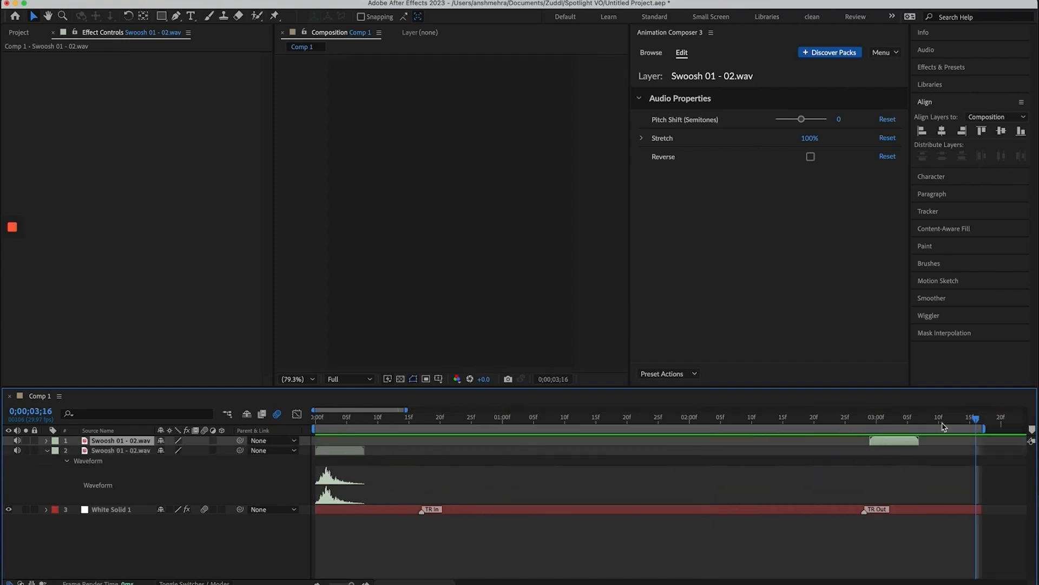
left_click(821, 418)
key("space")
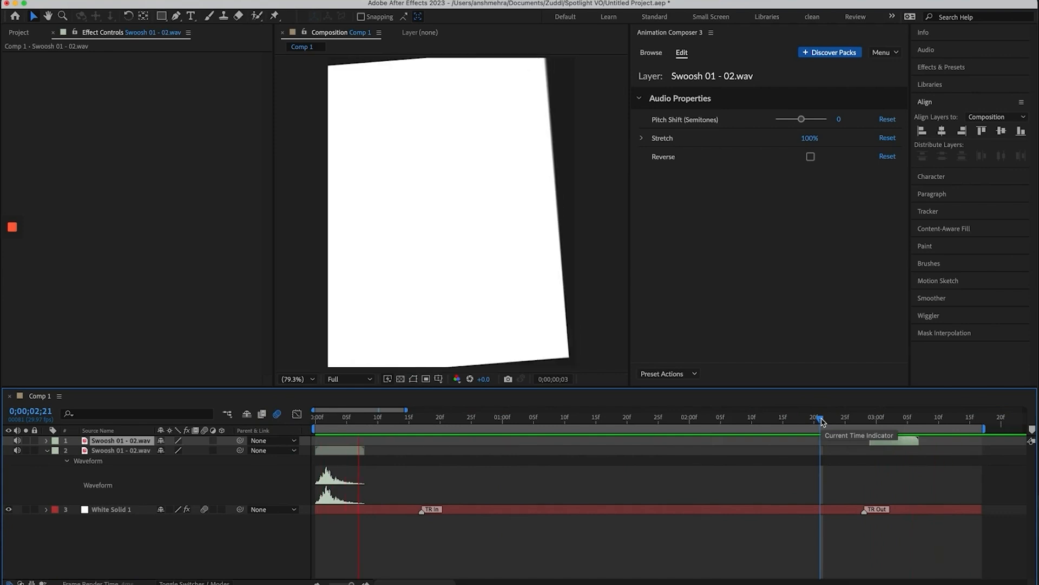
left_click(883, 418)
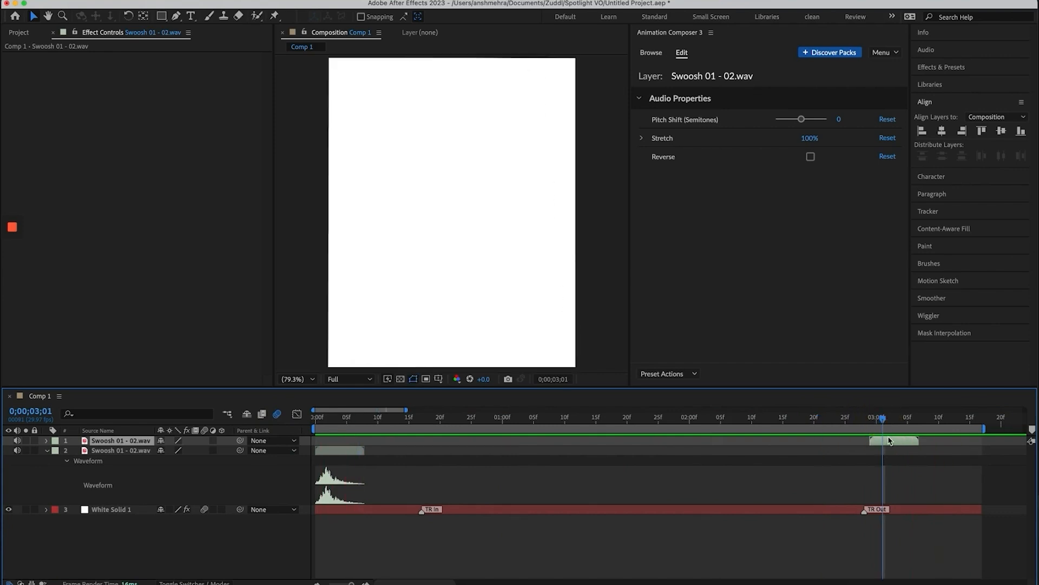
key("Delete")
left_click_drag(314, 418, 916, 510)
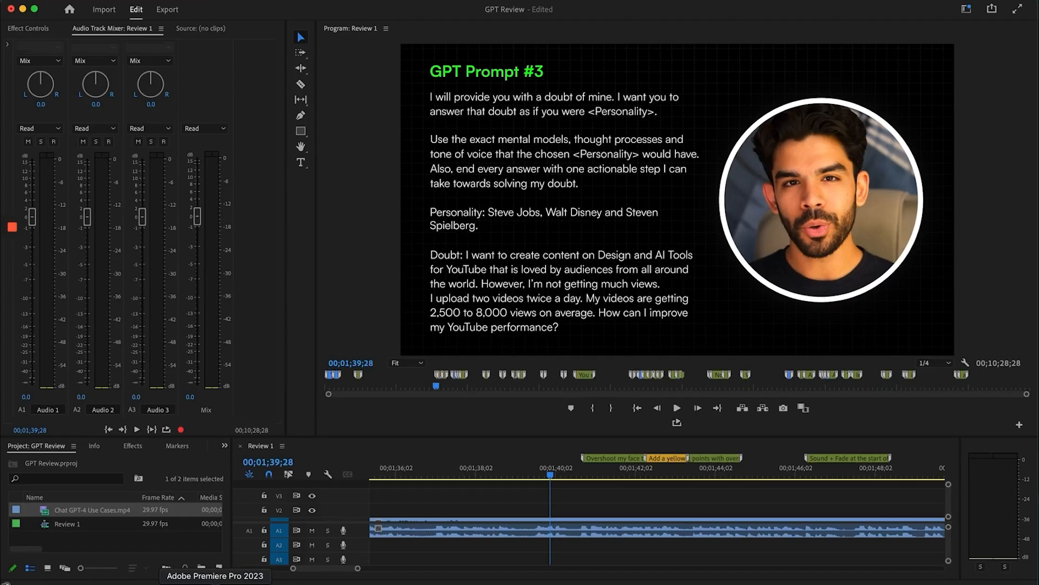
left_click(215, 583)
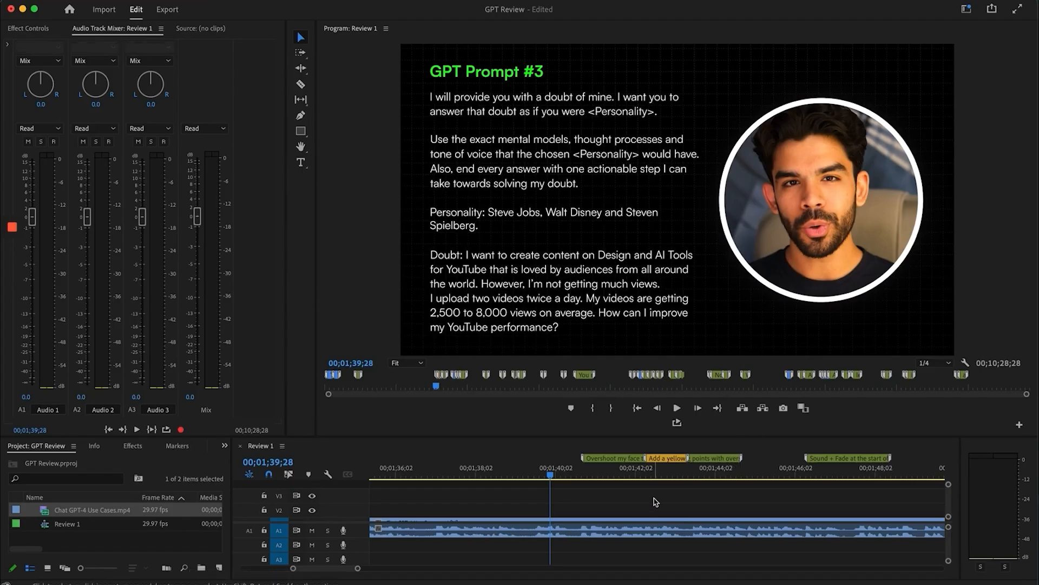
Play GPT Prompt #3 from the Overshoot marker past the 'Placeholder for Personality' callout to 00;01;46;29
scroll(652, 503, "up", 2)
left_click(630, 474)
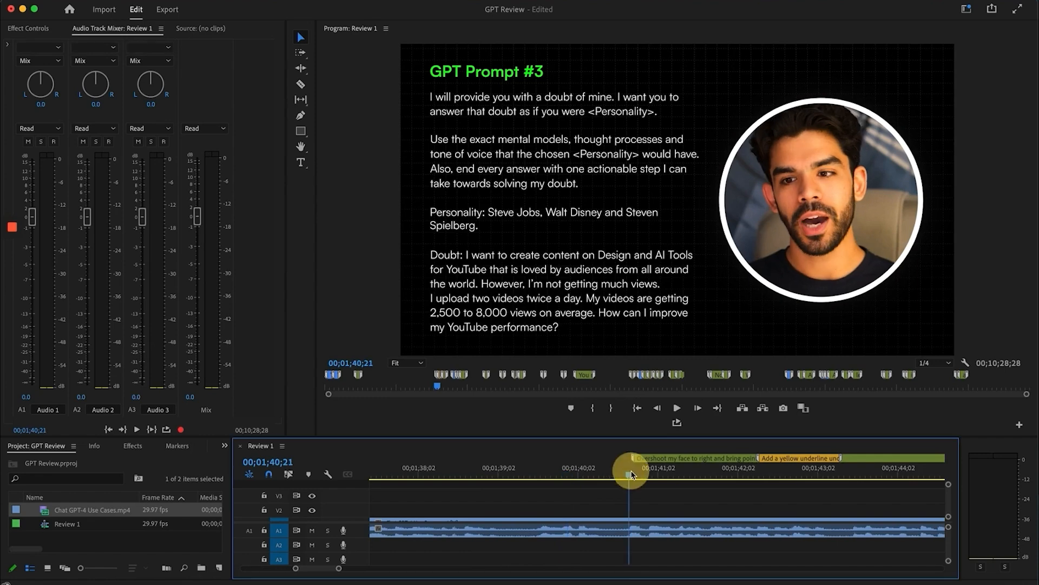
key("space")
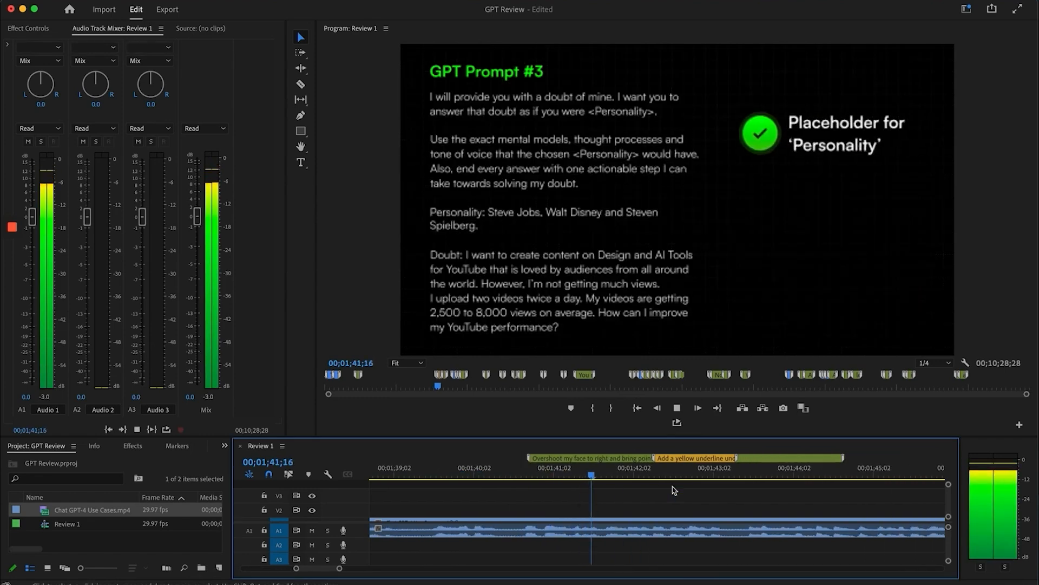
key("space")
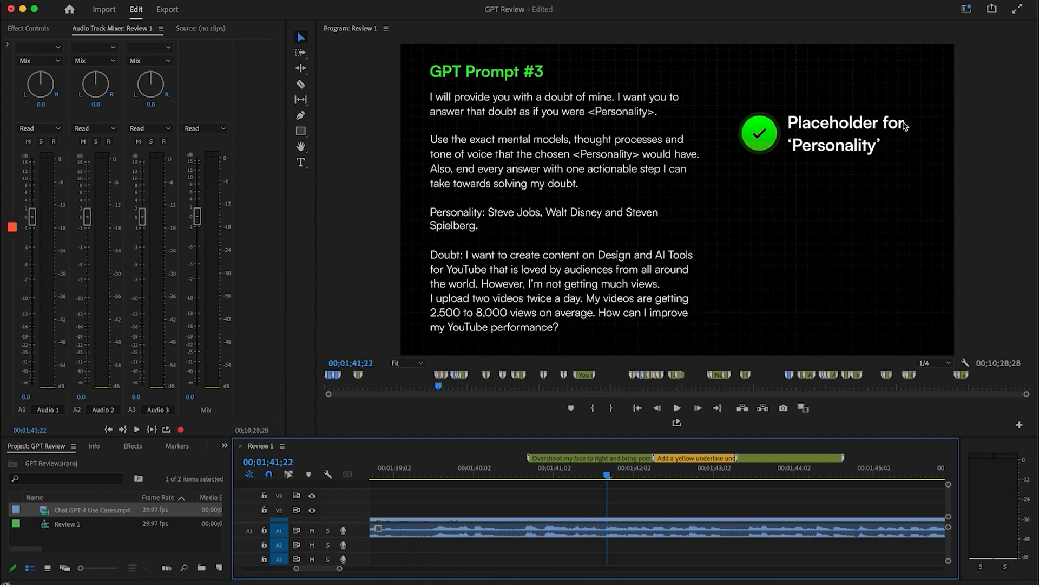
key("space")
key("space")
scroll(681, 537, "right", 3)
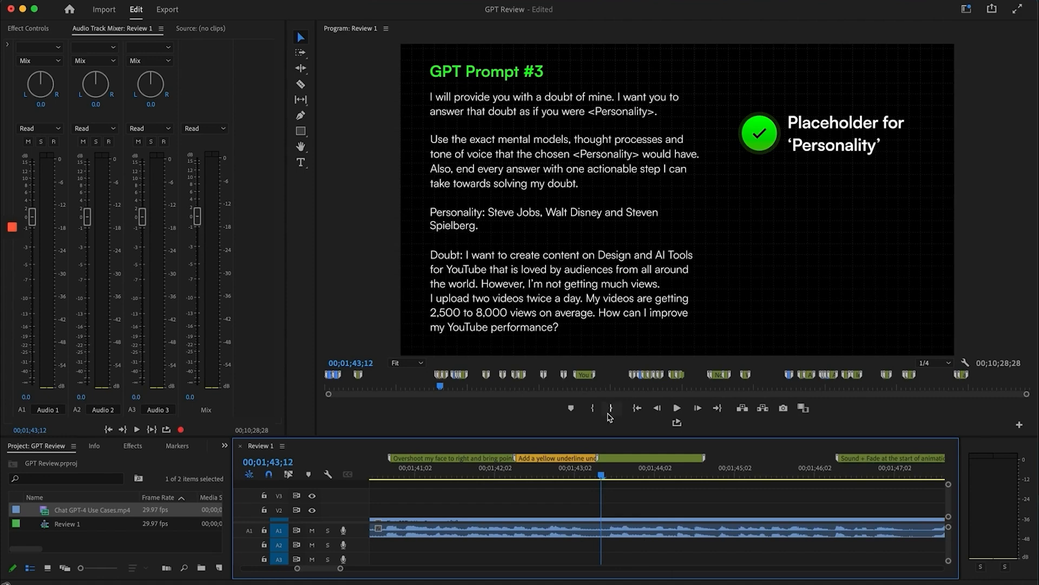
key("space")
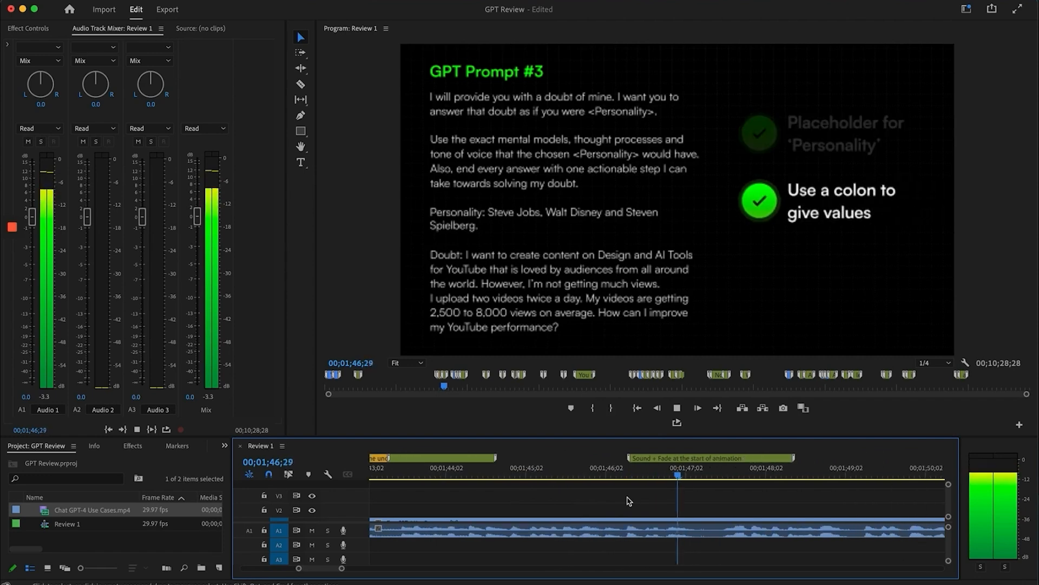
Scrub and play around 00;01;46;12 to check the sound and fade of 'Use a colon to give values'
key("space")
left_click(632, 469)
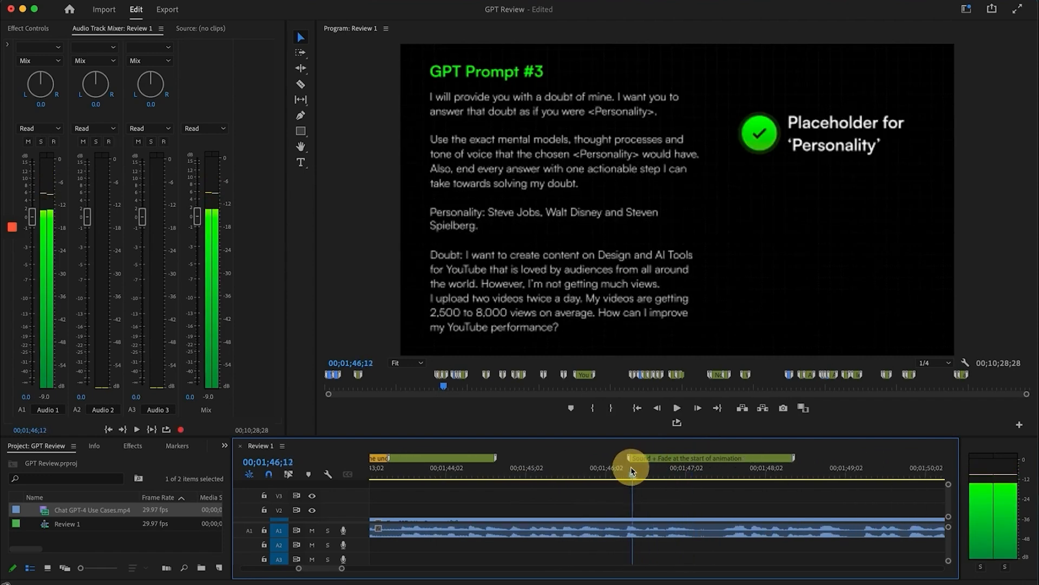
left_click_drag(631, 471, 648, 470)
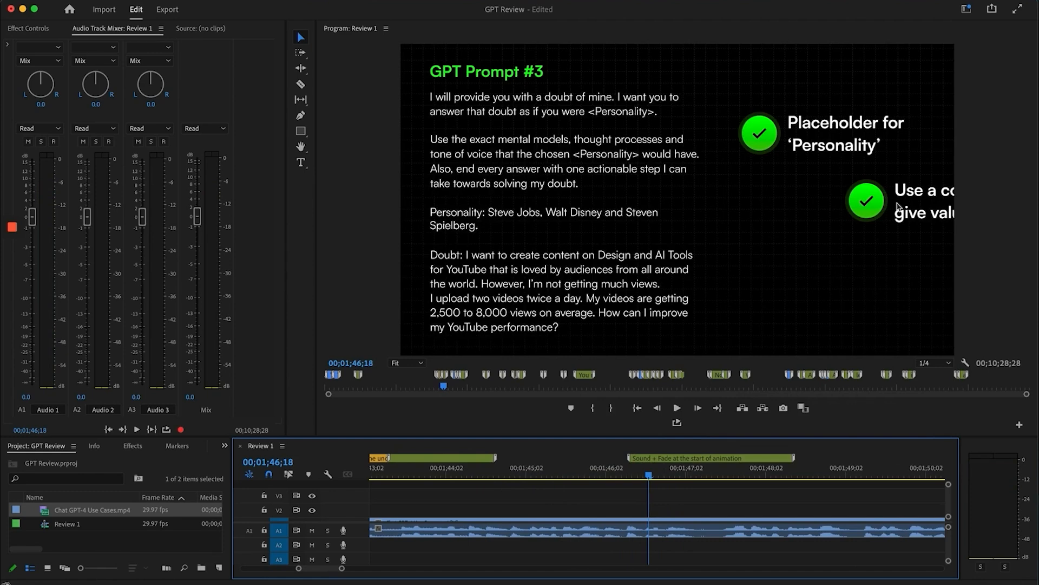
left_click(646, 471)
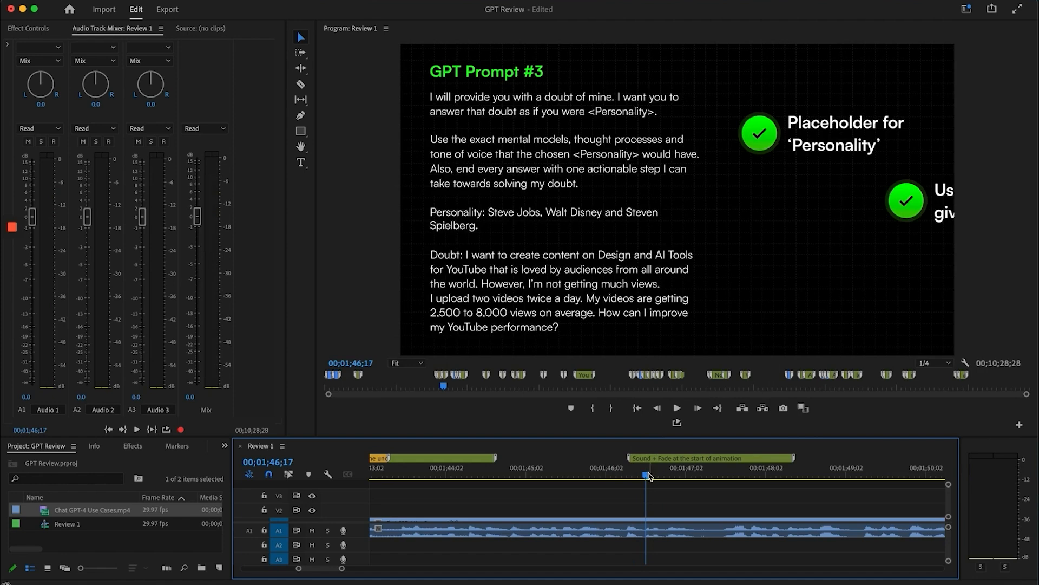
left_click_drag(649, 476, 677, 480)
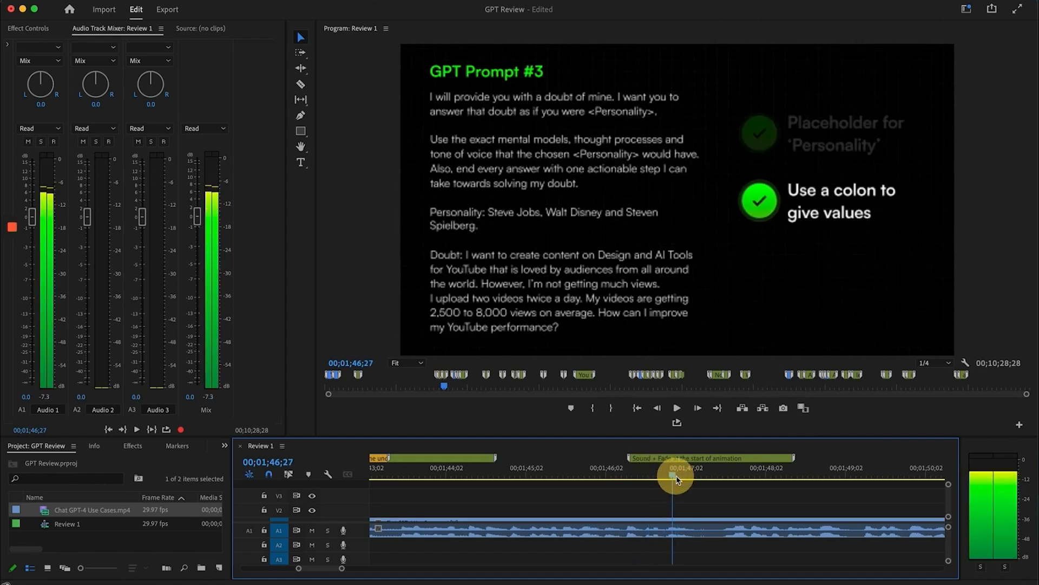
left_click(625, 474)
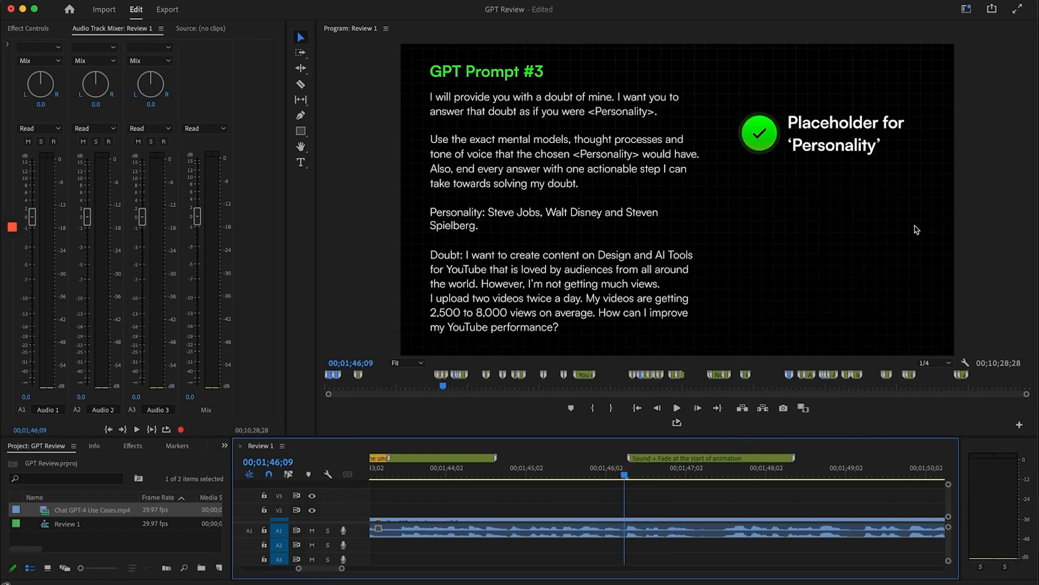
key("space")
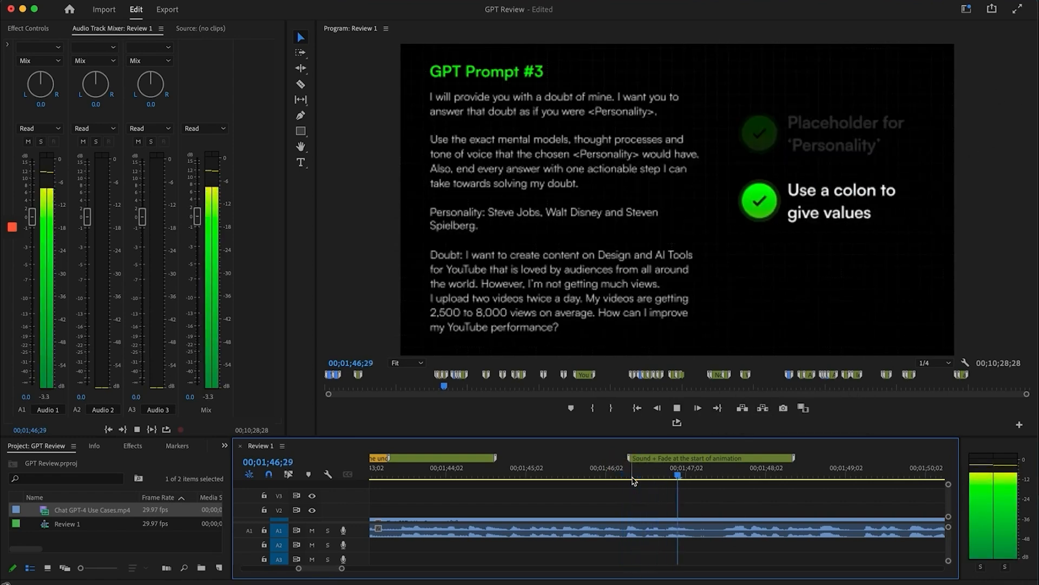
key("space")
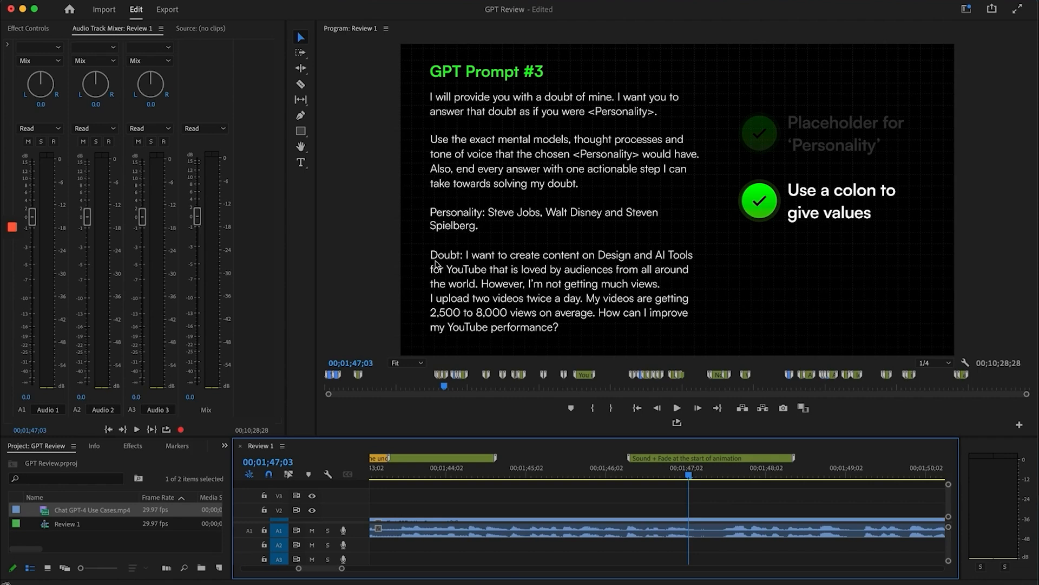
Play on to 00;01;50;16, stopping at the 'Given enough context' callout
left_click(638, 469)
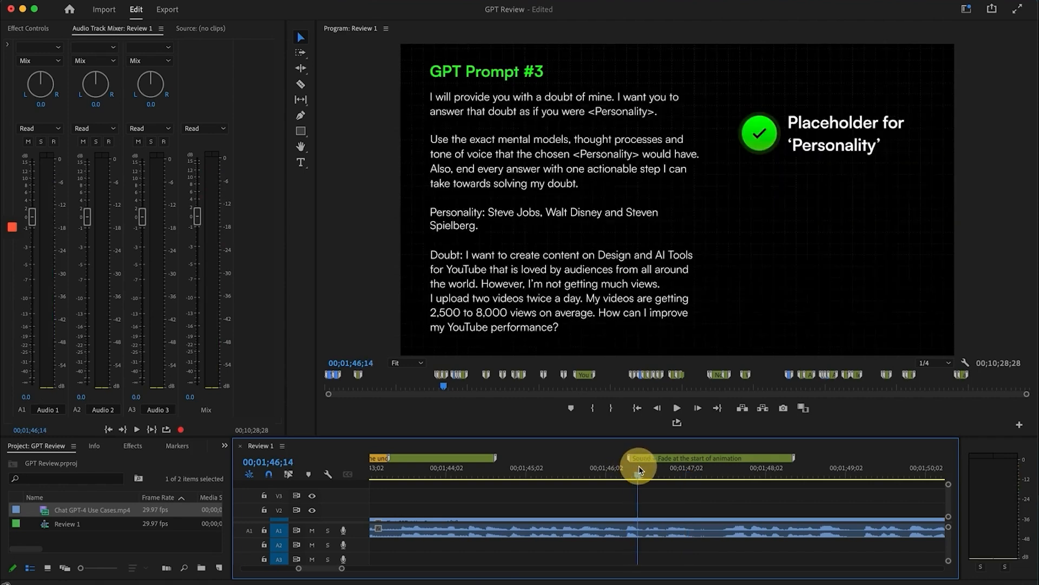
key("space")
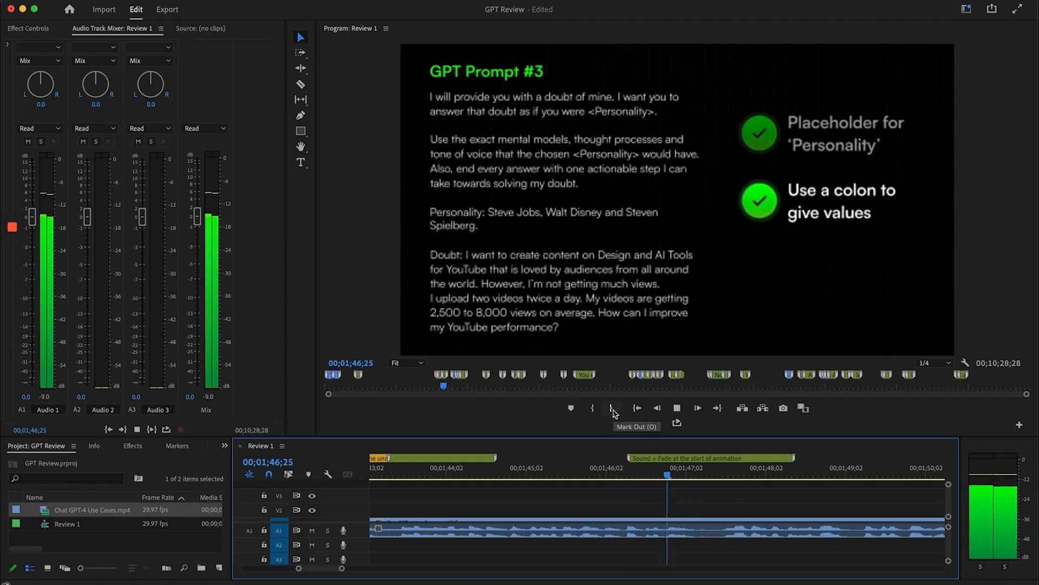
scroll(680, 520, "right", 5)
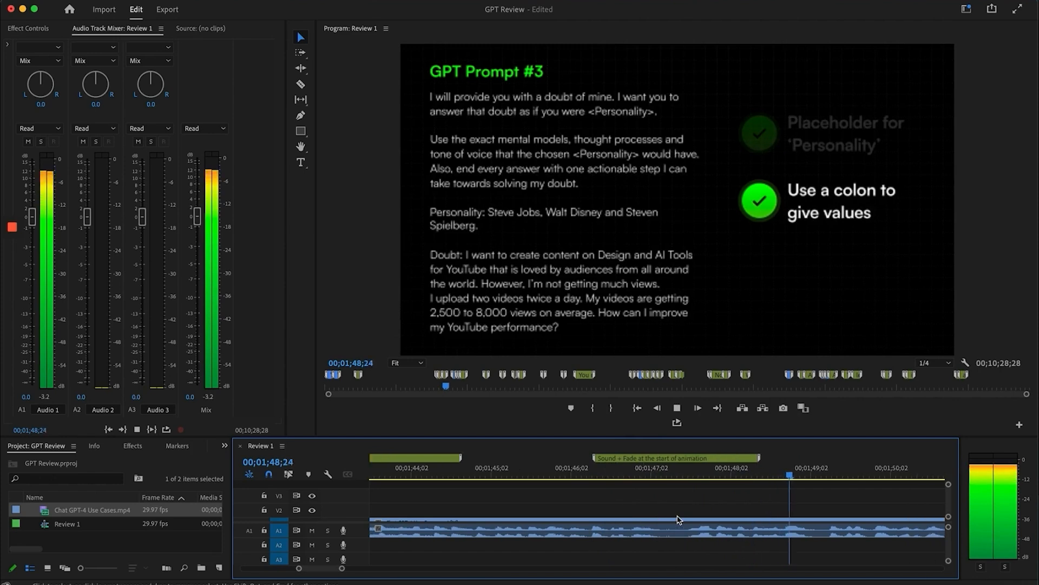
key("space")
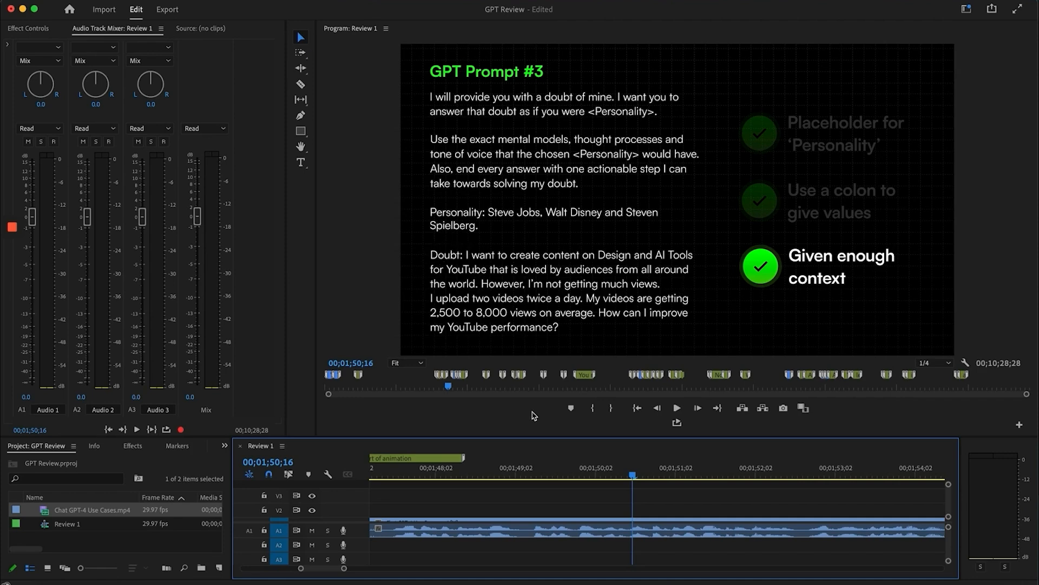
Play the presenter's 'Prompt' explanation from 00;01;55;11, then jump to the Completion caption at 00;01;58;29
scroll(647, 524, "down", 3)
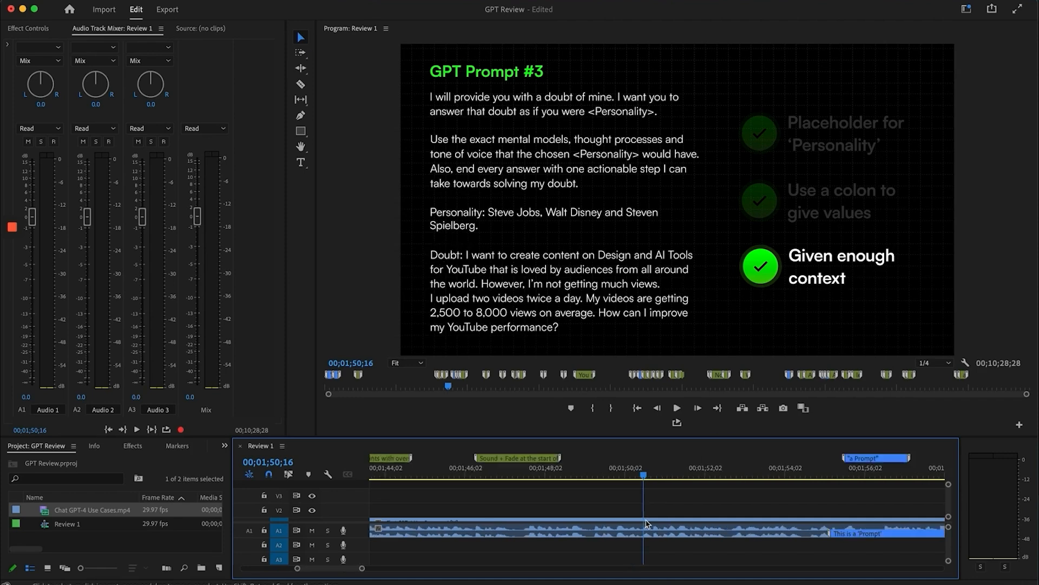
left_click(731, 469)
scroll(732, 470, "up", 3)
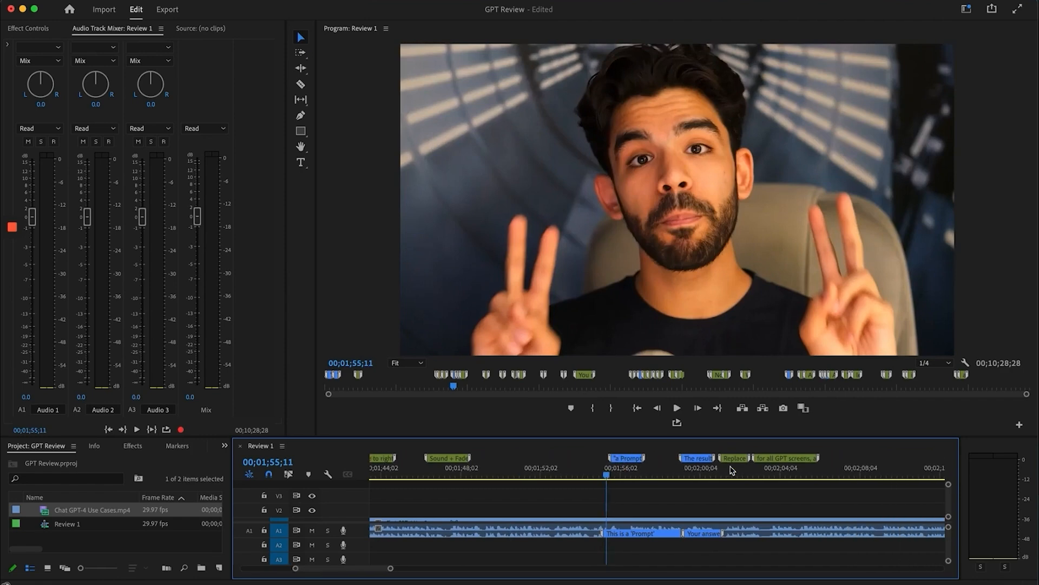
scroll(730, 470, "up", 2)
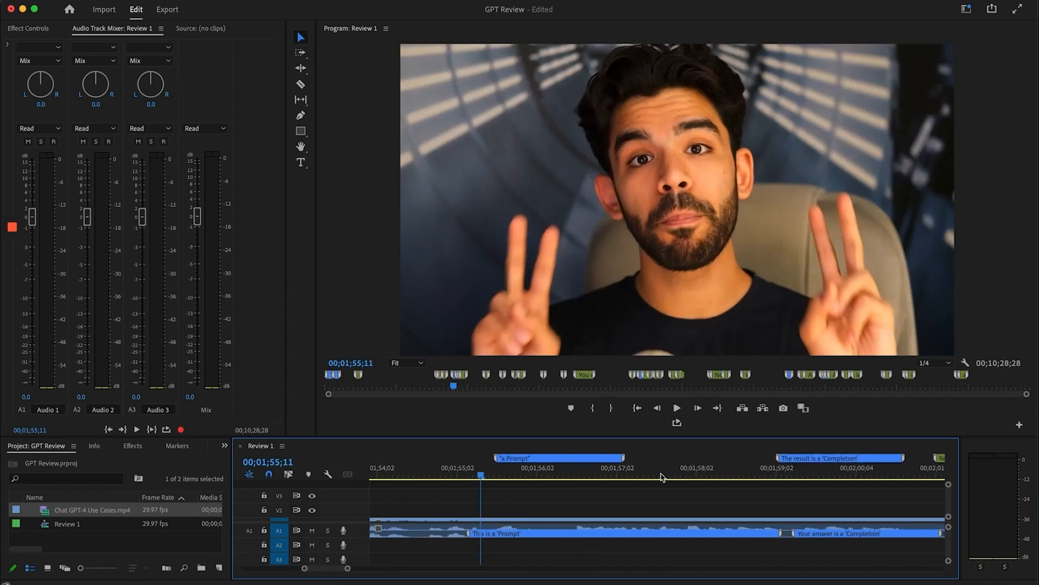
key("space")
key("space")
left_click(768, 470)
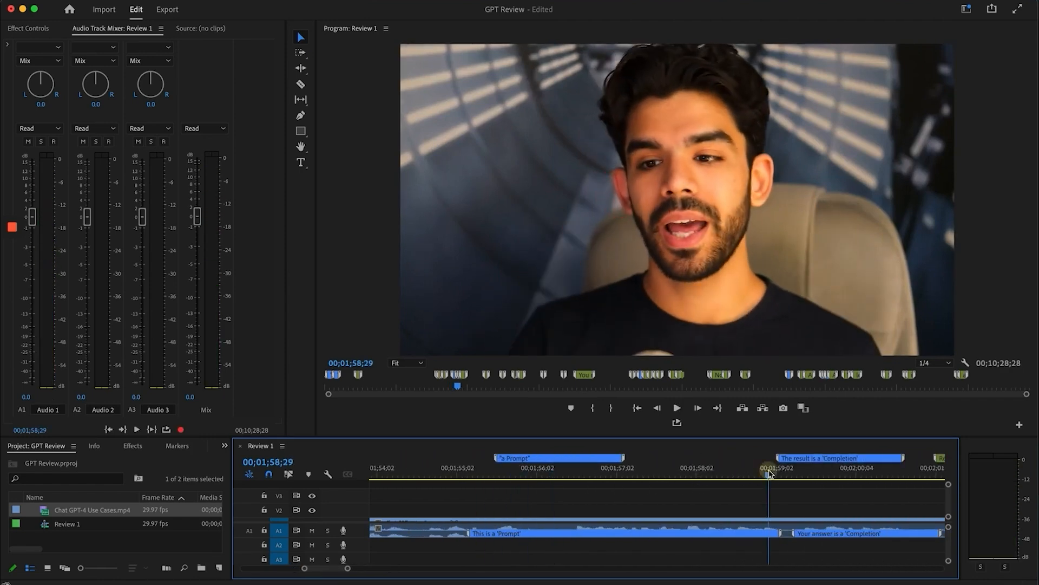
key("space")
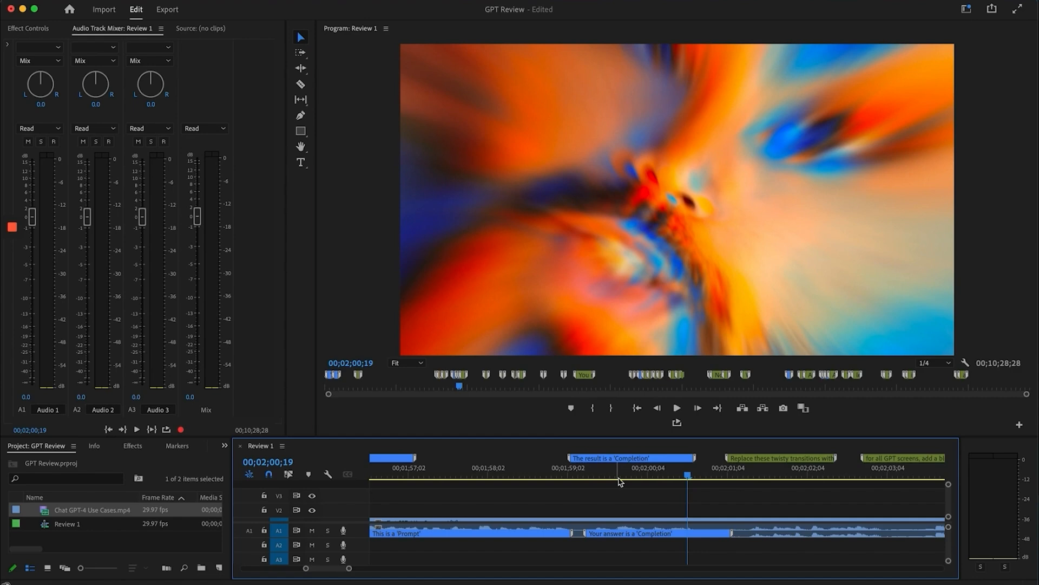
Play the twisty transition into the ChatGPT screen and through its answer
key("space")
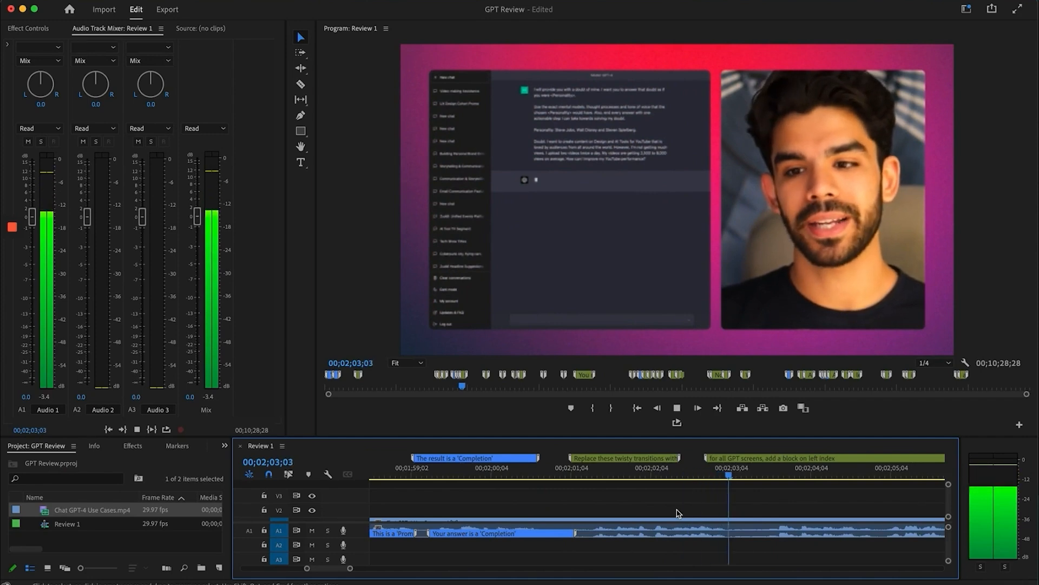
key("space")
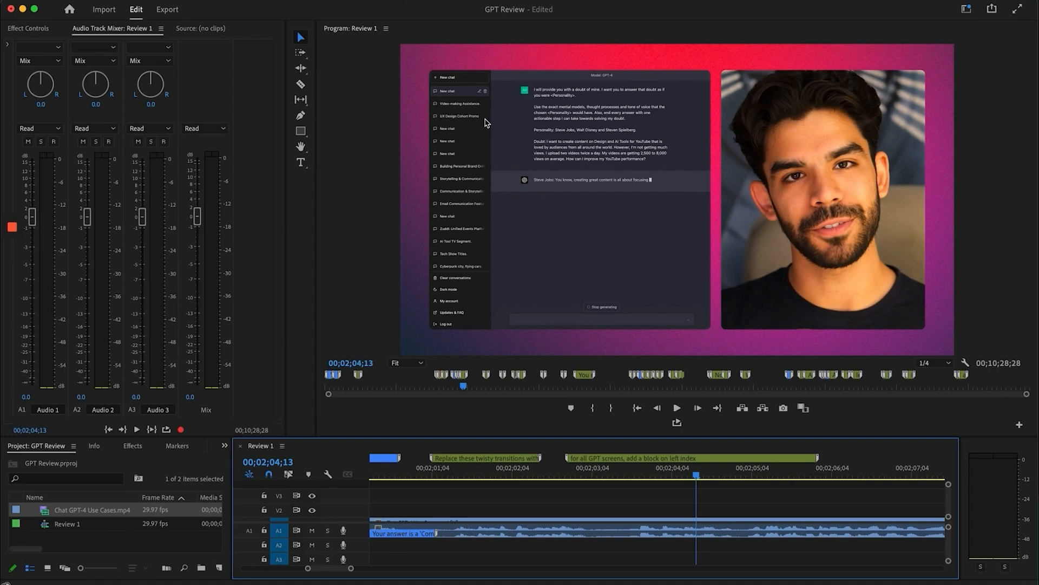
key("space")
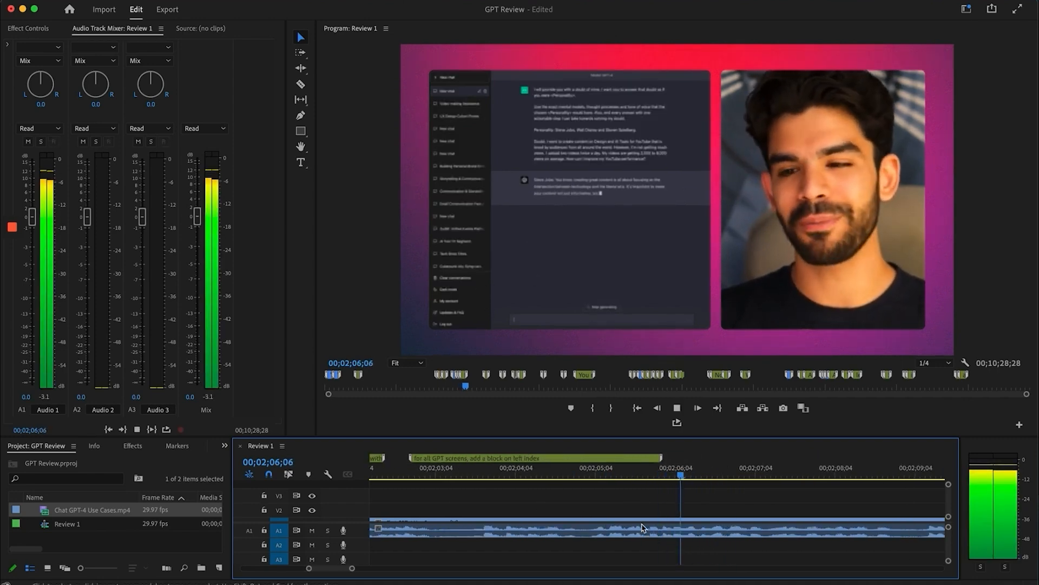
scroll(643, 527, "right", 3)
scroll(643, 528, "right", 2)
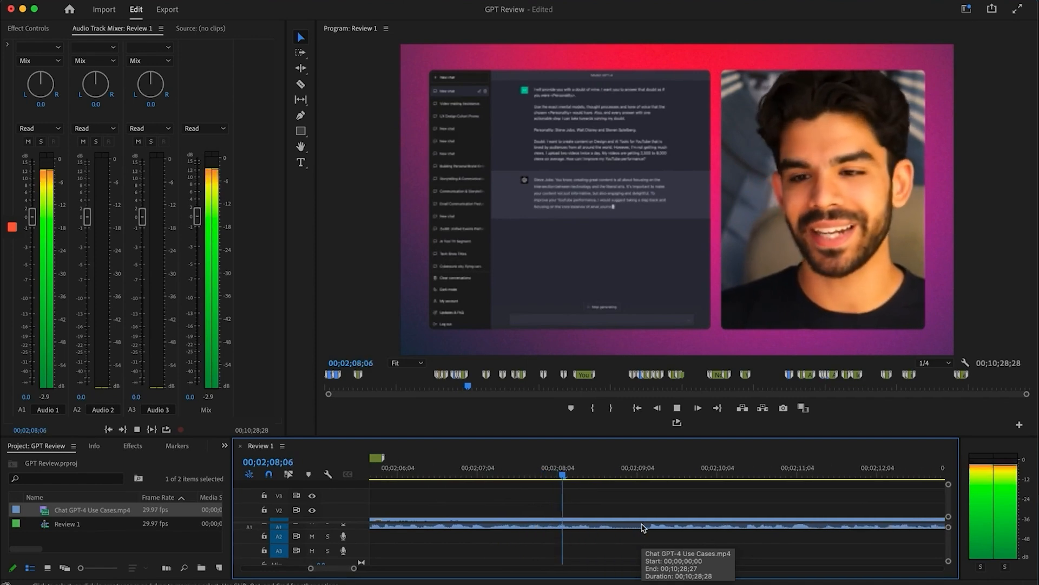
key("space")
Play the Fix-marker stretch from 00;02;23;14 to the 00;02;27;09 prompt close-up
key("minus")
key("minus")
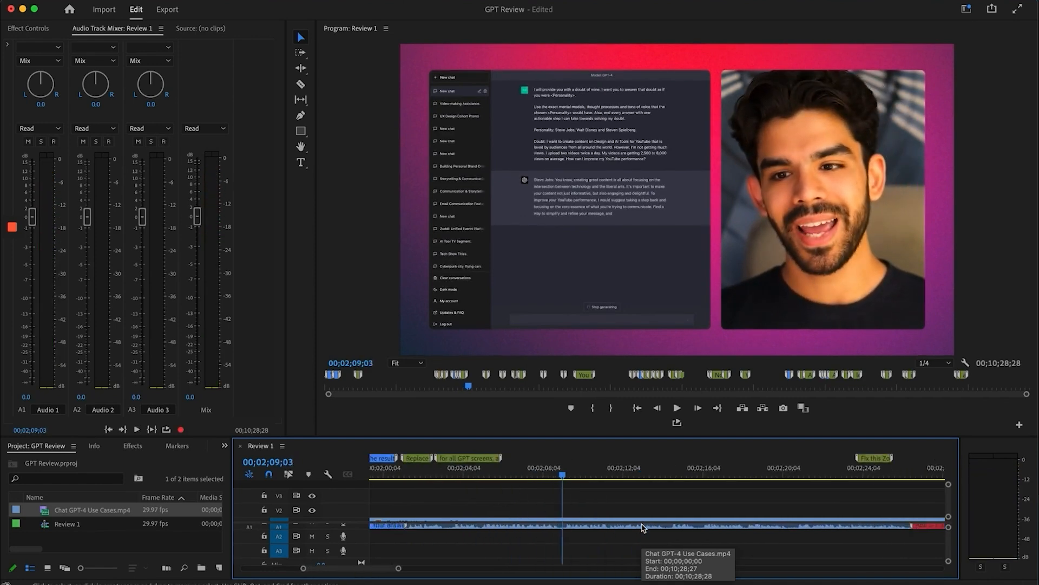
scroll(642, 528, "right", 3)
left_click(711, 466)
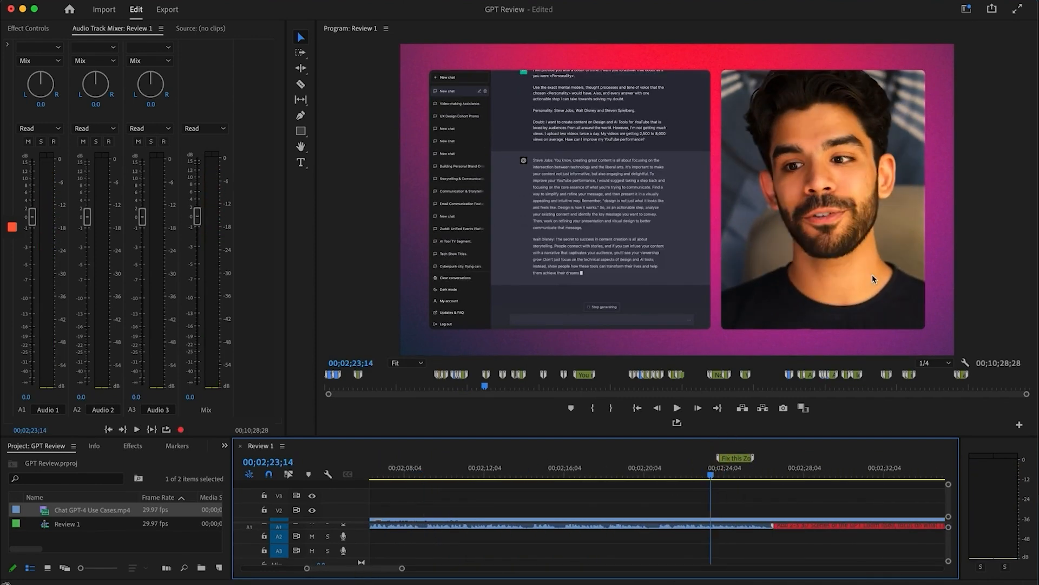
key("space")
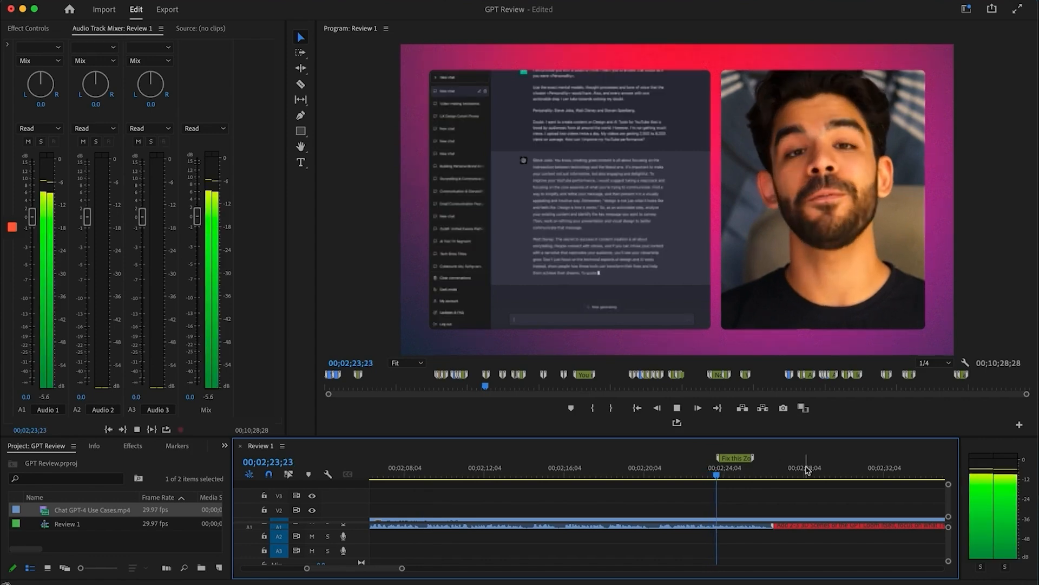
key("space")
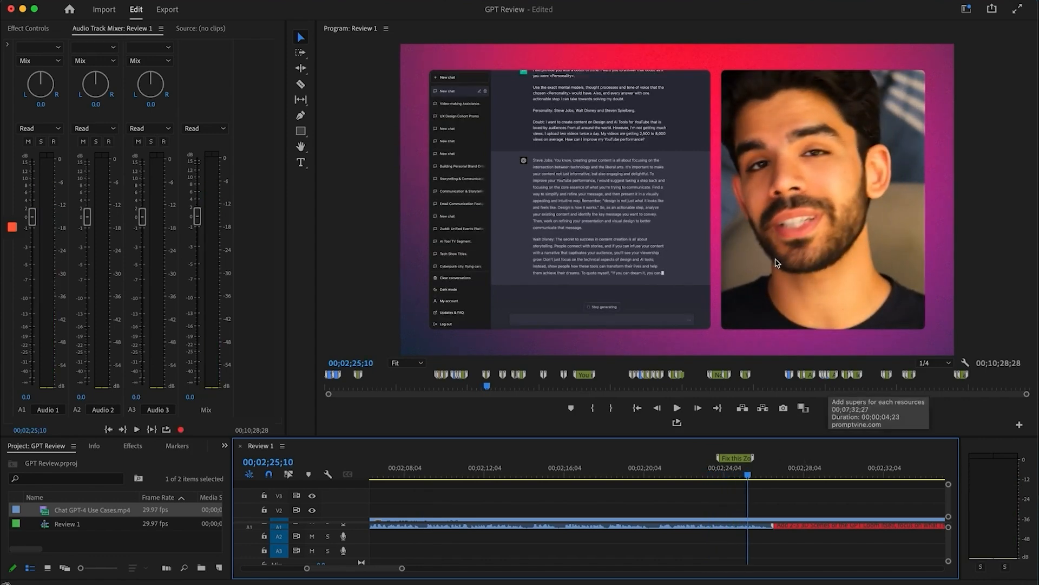
scroll(746, 536, "right", 4)
Replay the desk shot at 00;02;35;08 and the close-up near the camera-pan comment
key("space")
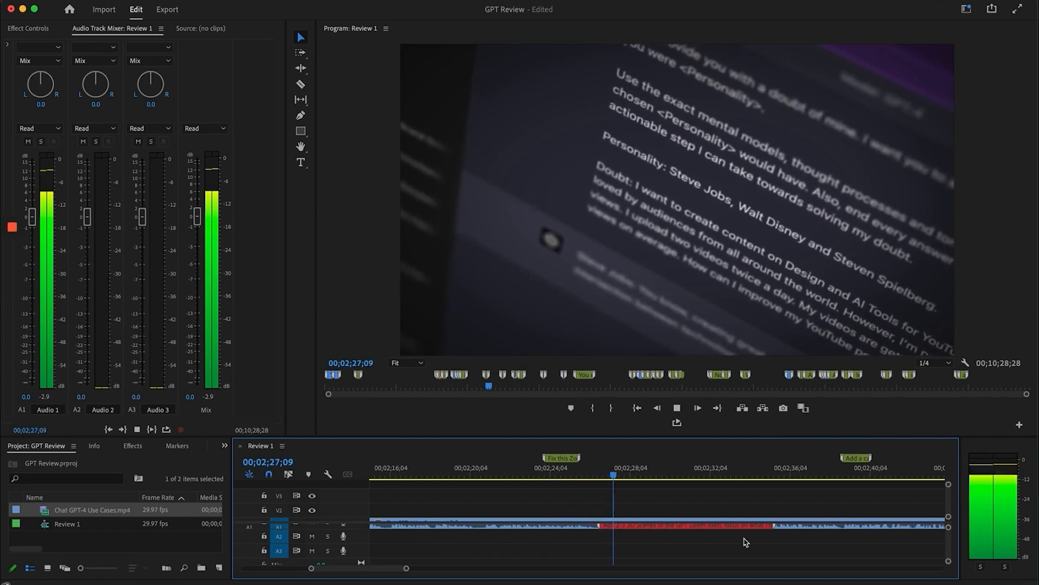
key("space")
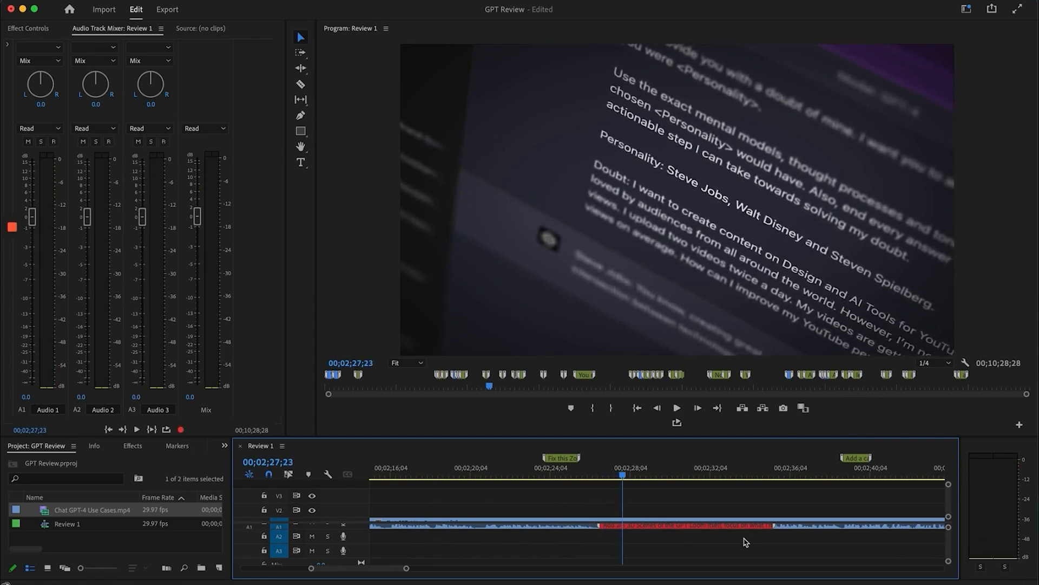
left_click(839, 469)
scroll(773, 497, "right", 3)
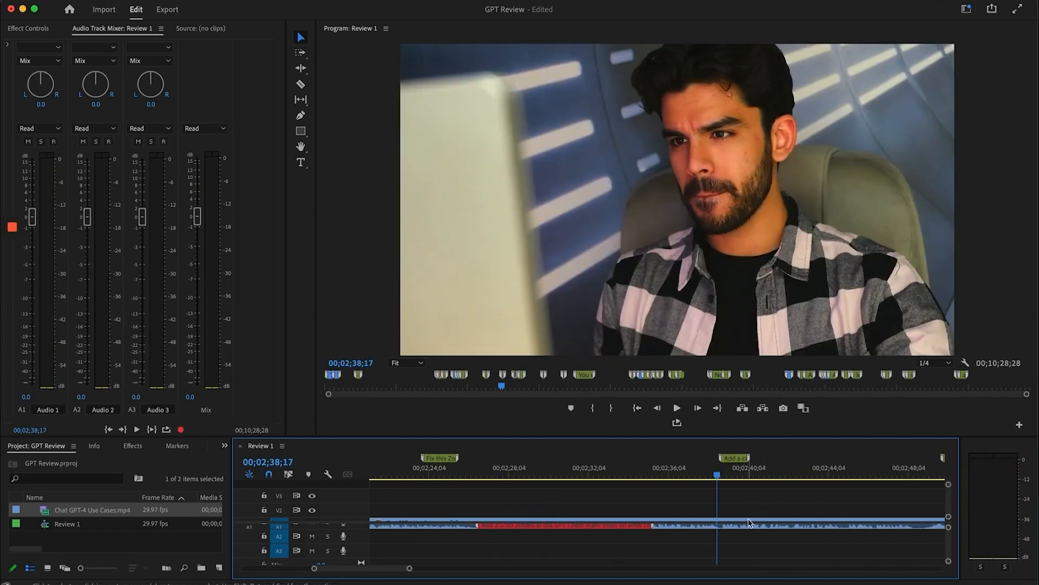
key("space")
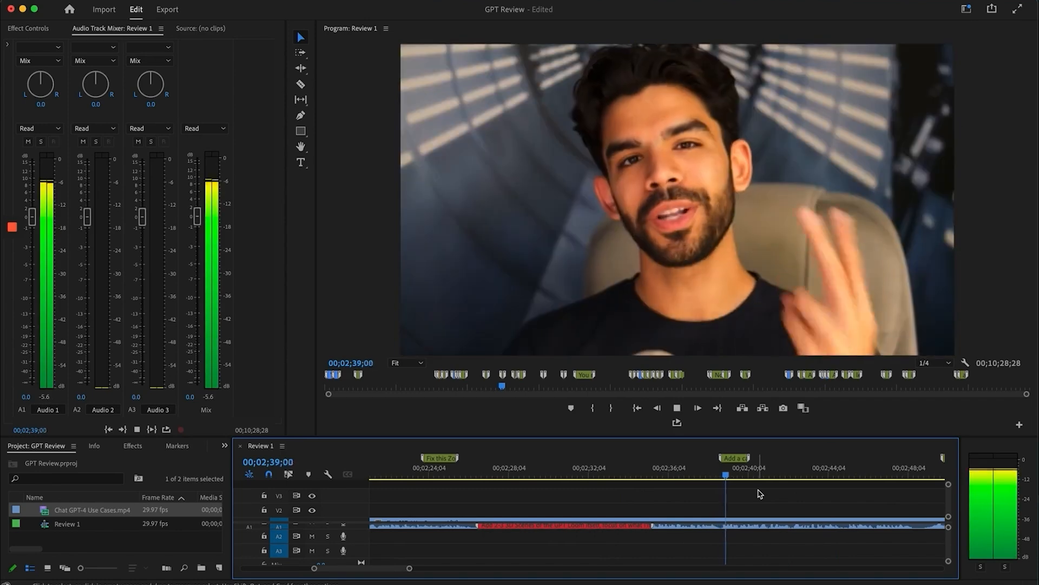
left_click(686, 469)
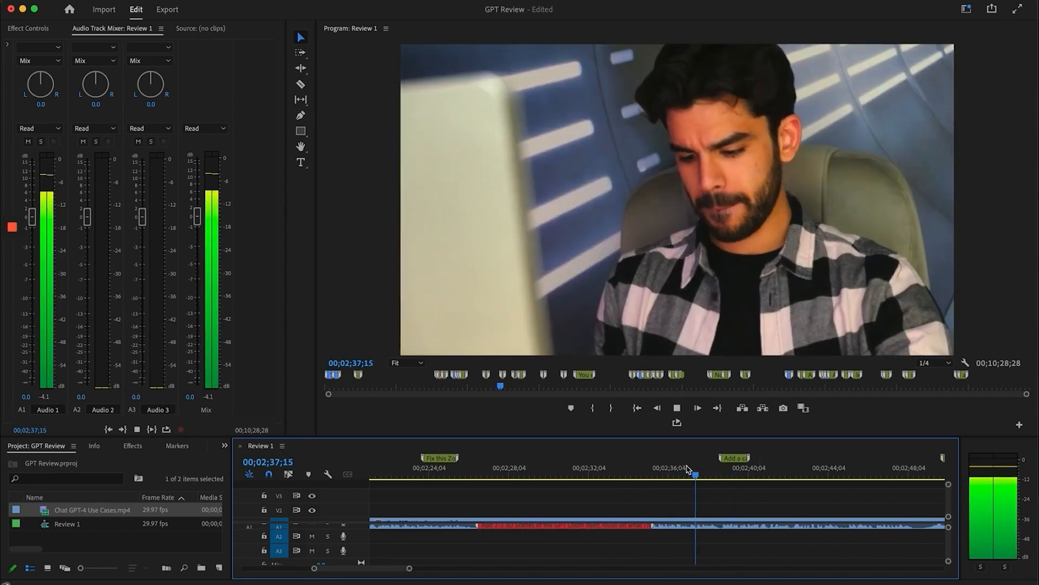
left_click(646, 470)
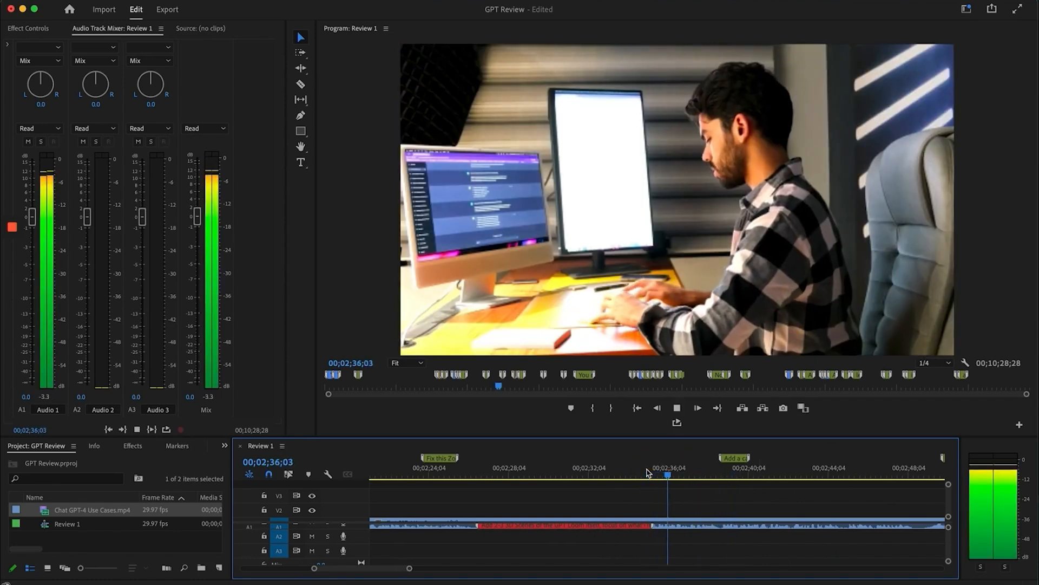
key("space")
left_click(705, 469)
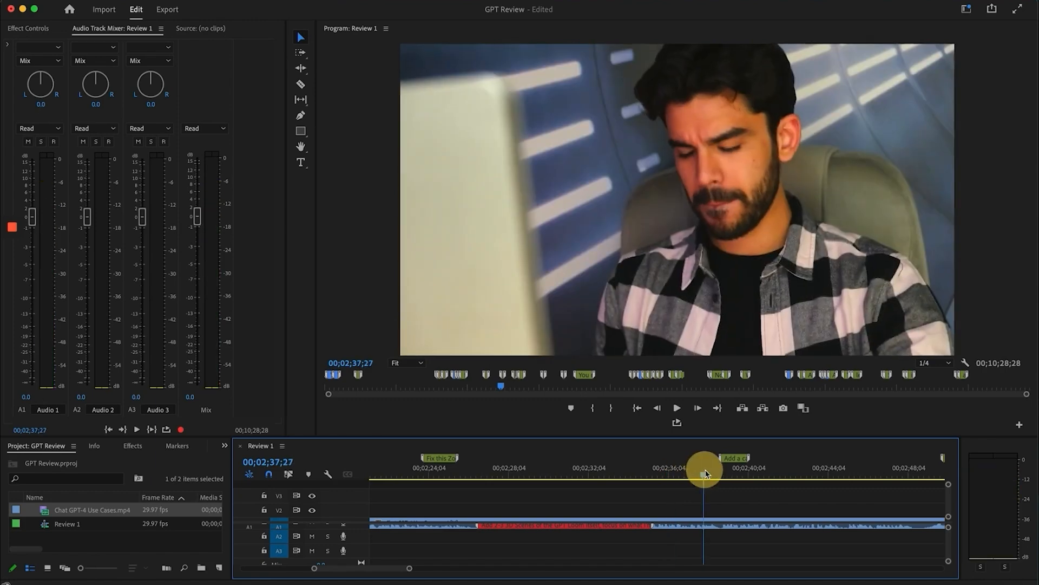
left_click(651, 469)
scroll(772, 504, "down", 2)
scroll(774, 498, "down", 1)
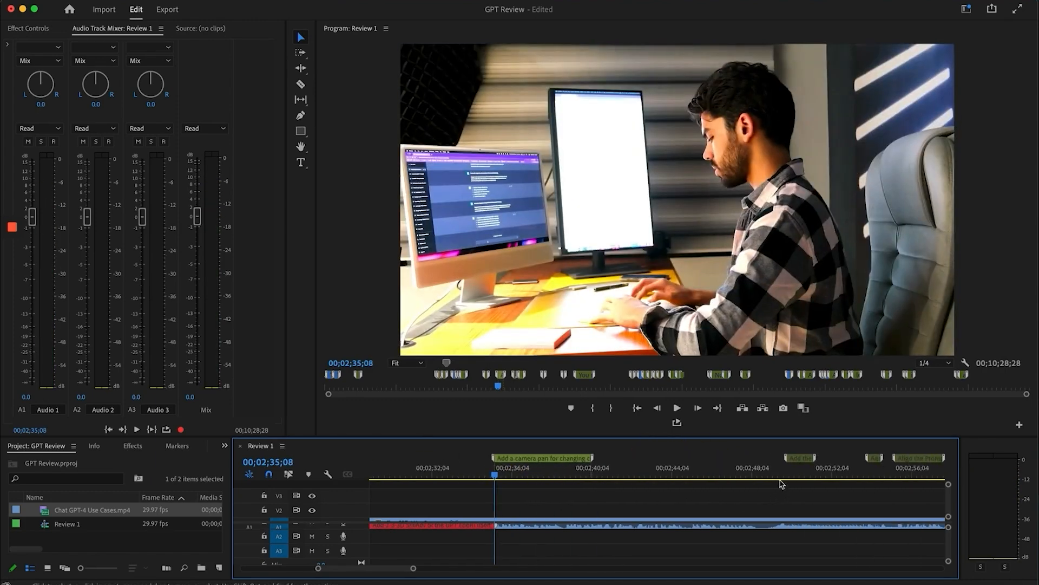
Play the 'ChatGPT Ultimate Prompt #2' title card at 00;02;50;20
left_click(778, 469)
key("space")
scroll(778, 469, "down", 2)
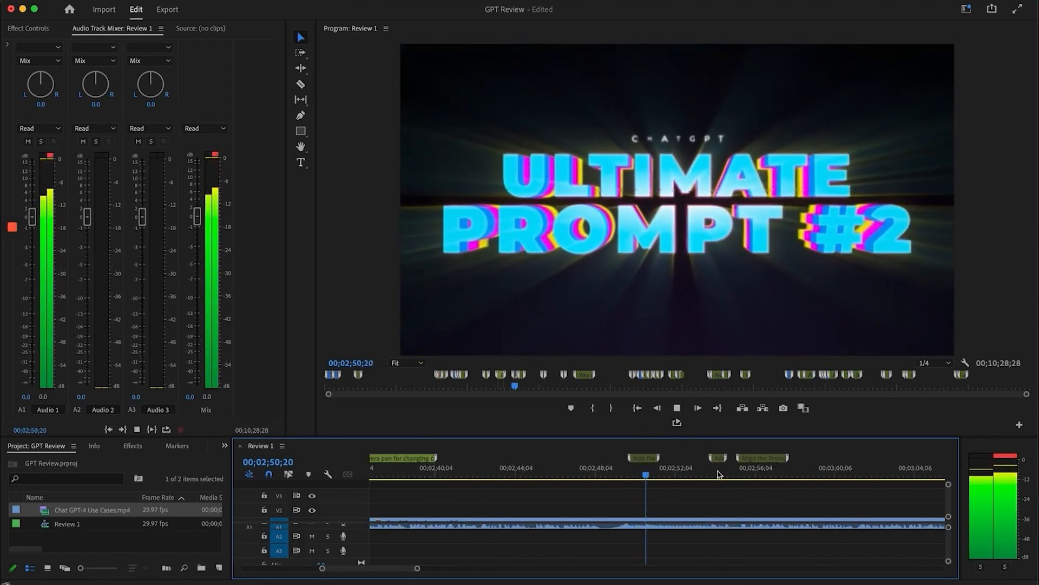
Read the glitch-sound and 'Add a Glitch Transition' marker comments on the title
key("space")
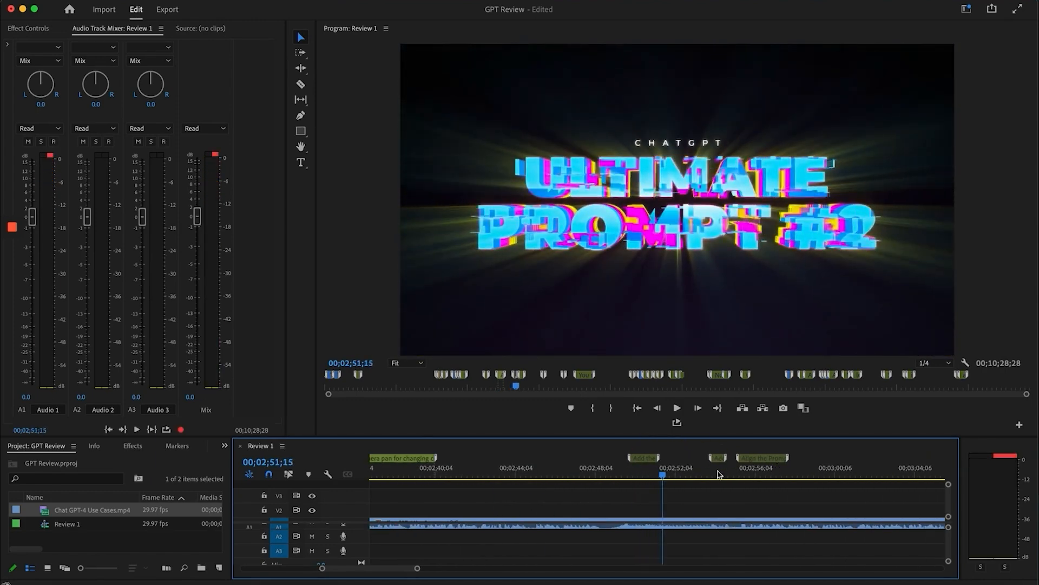
double_click(652, 460)
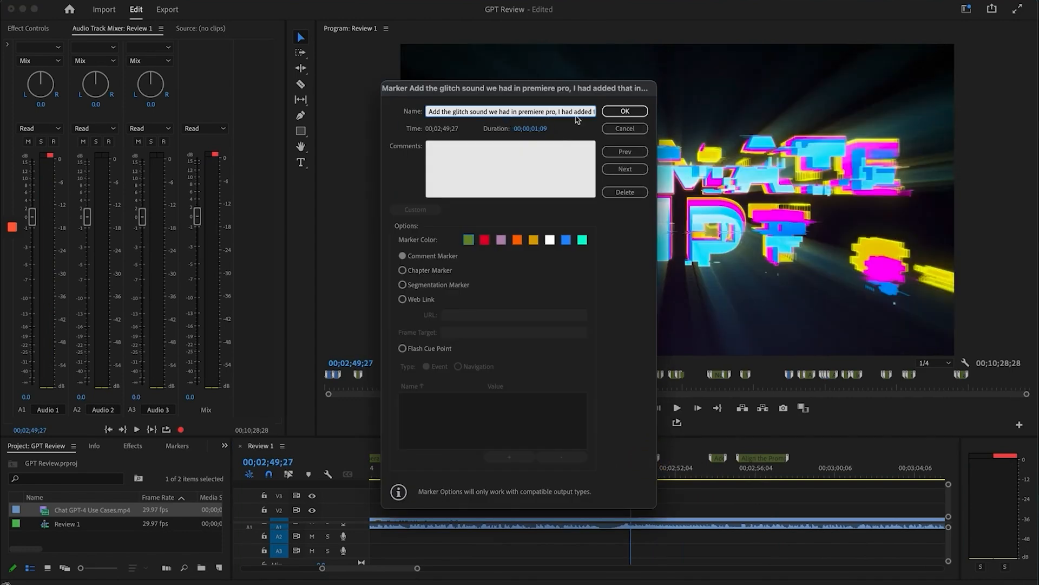
left_click(625, 111)
double_click(718, 459)
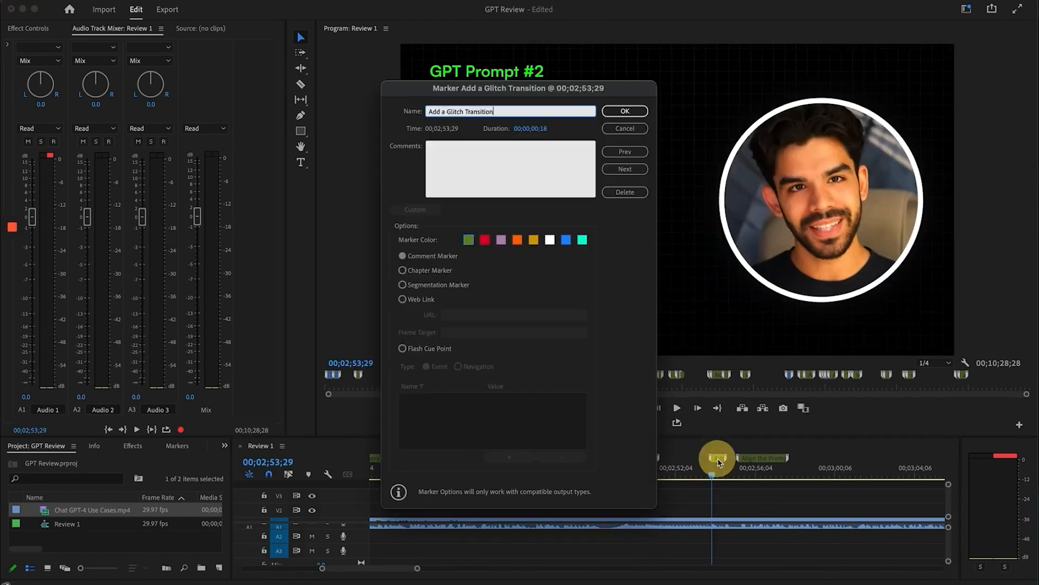
left_click(625, 111)
Play the title transition from 00;02;51;26 and scrub the prompt text past 00;03;09;20
left_click(671, 469)
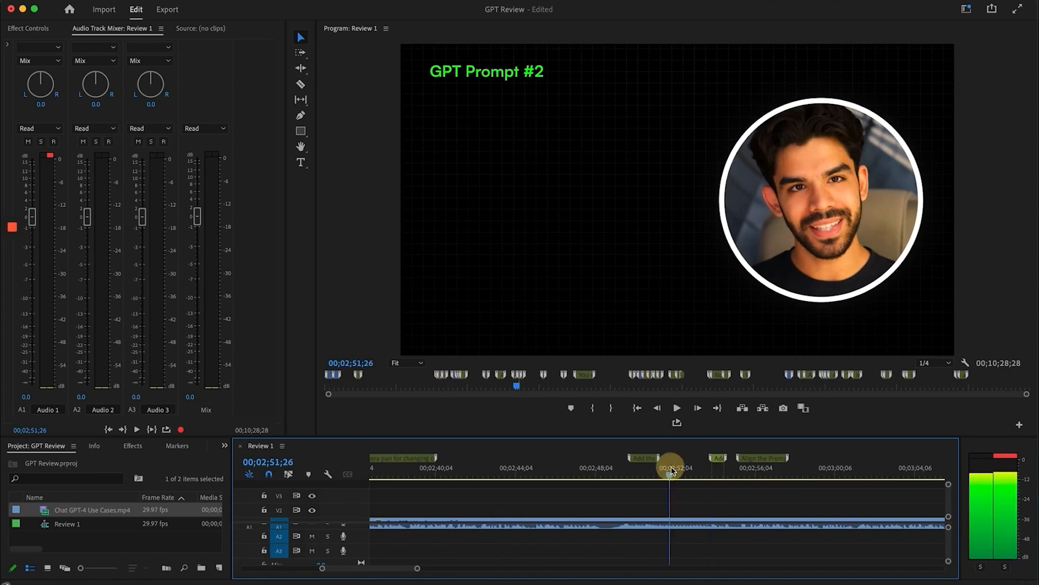
key("space")
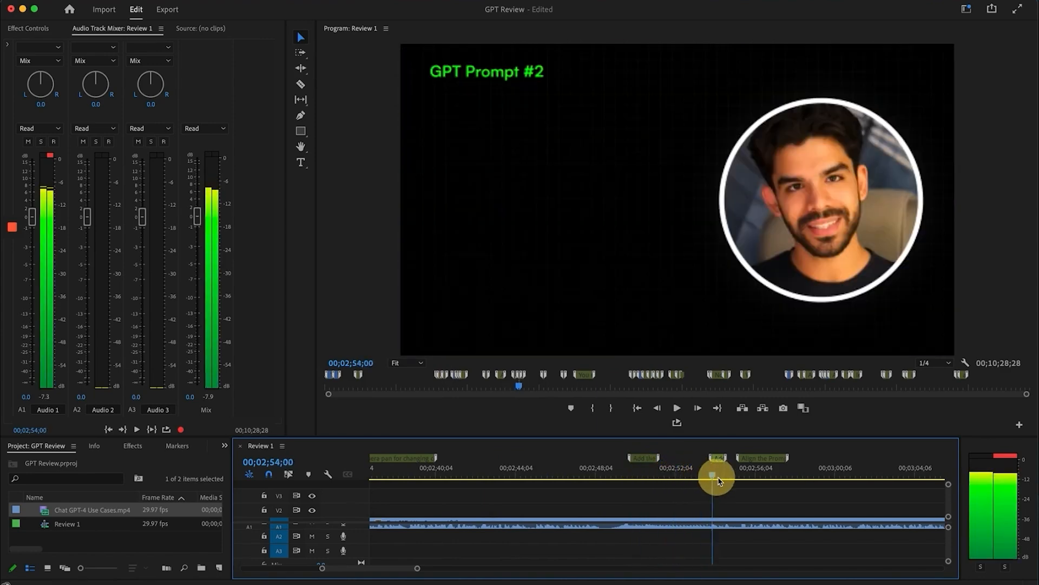
left_click_drag(719, 481, 726, 479)
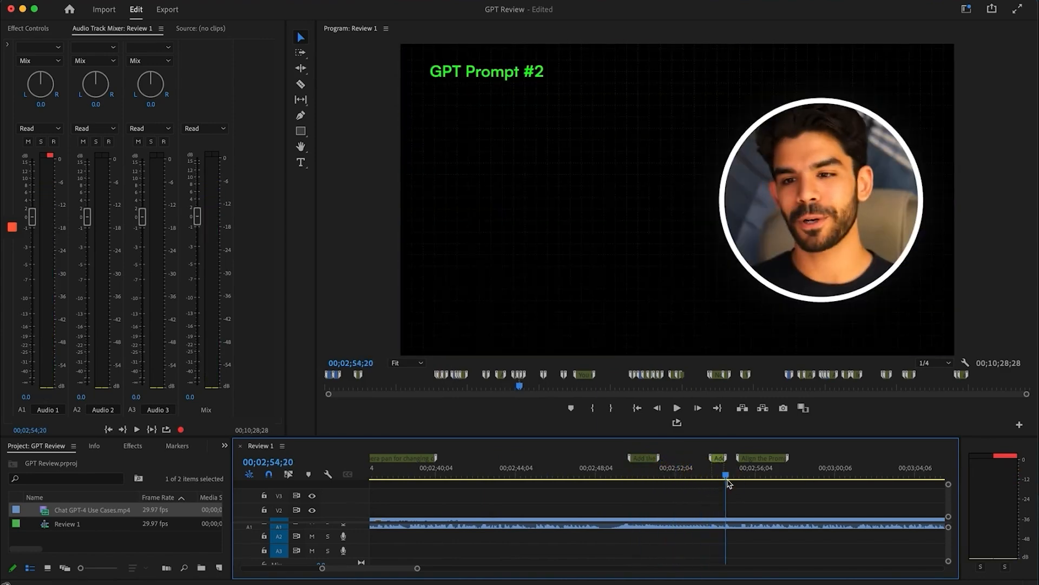
scroll(729, 484, "right", 3)
left_click(668, 471)
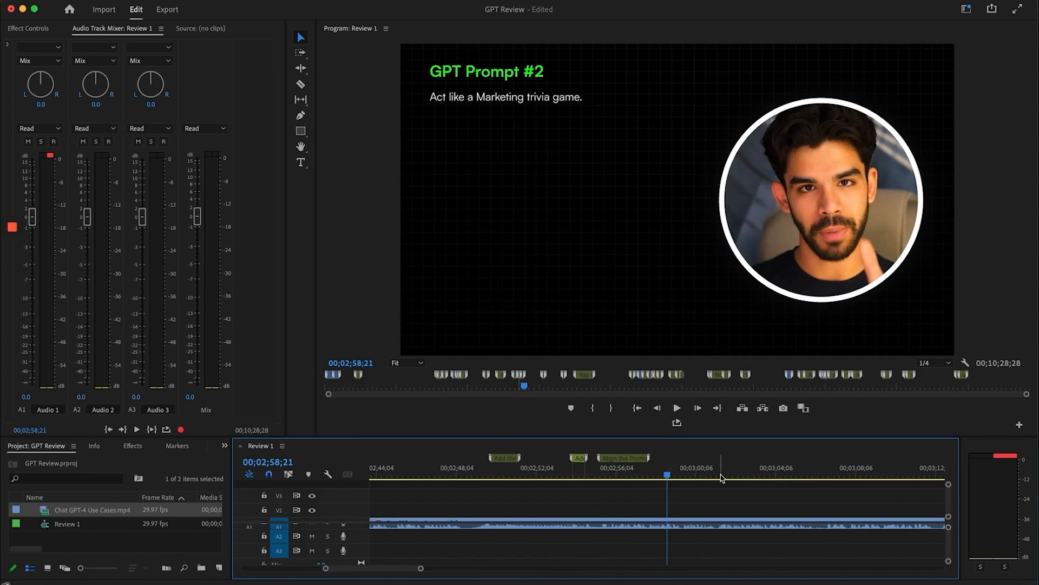
scroll(721, 476, "right", 2)
left_click_drag(720, 471, 835, 470)
key("minus")
key("minus")
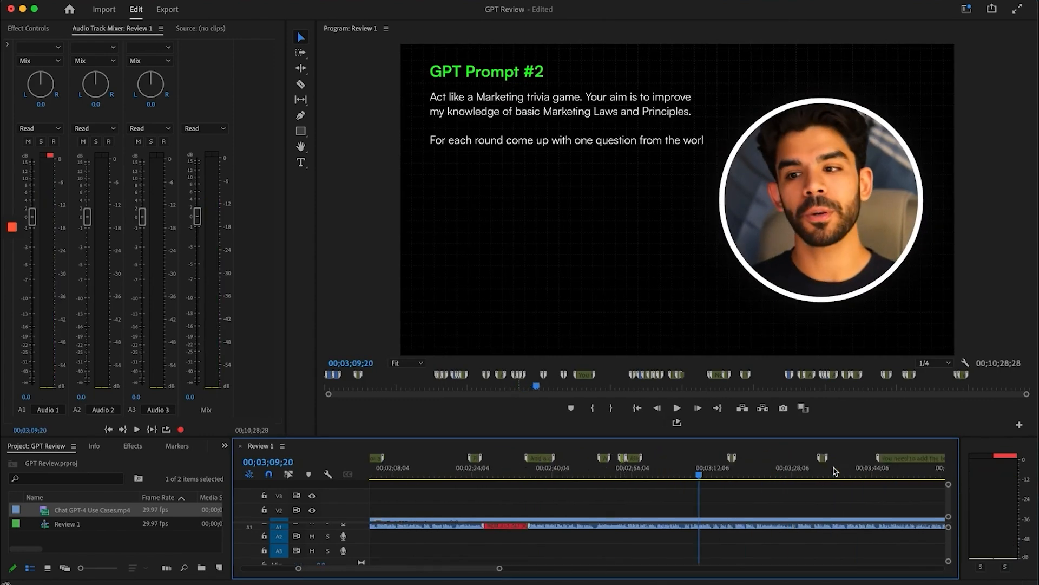
key("minus")
left_click_drag(686, 470, 786, 493)
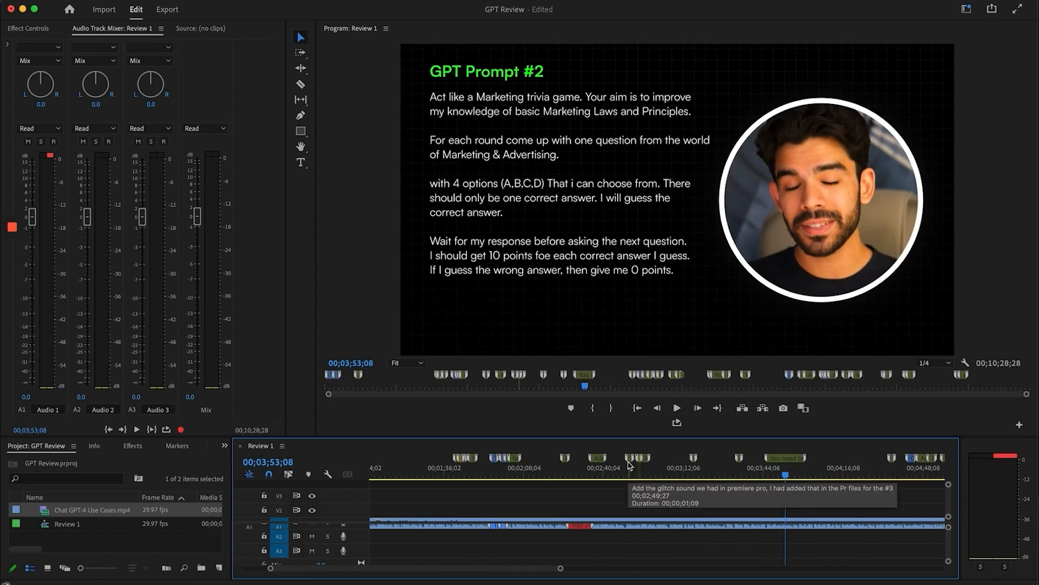
key("minus")
Scrub from 00;02;49;14 onto the GPT Prompt #2 slide and read the Capital I comment
left_click(583, 472)
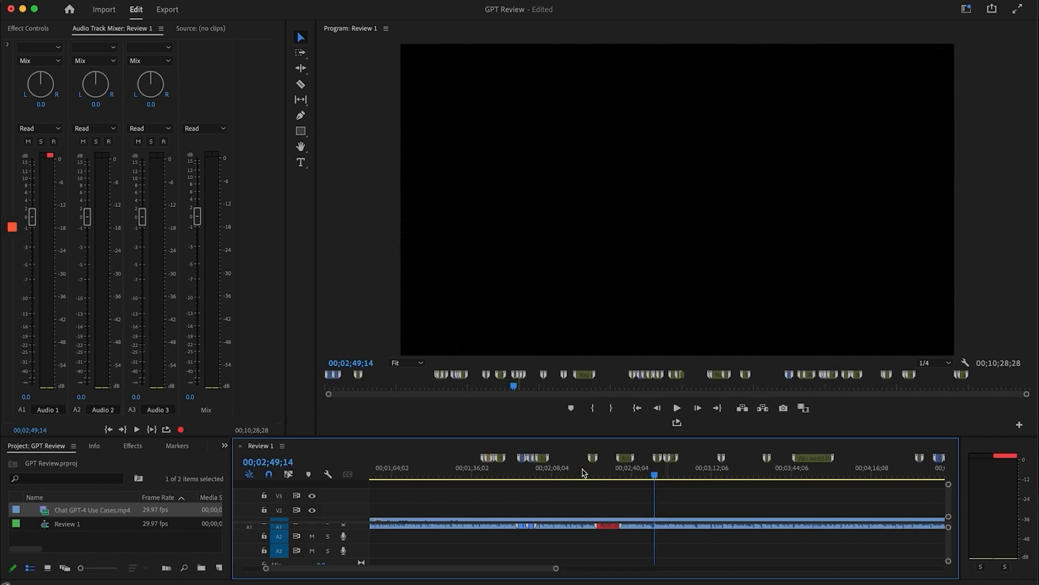
key("equal")
key("equal")
key("equal")
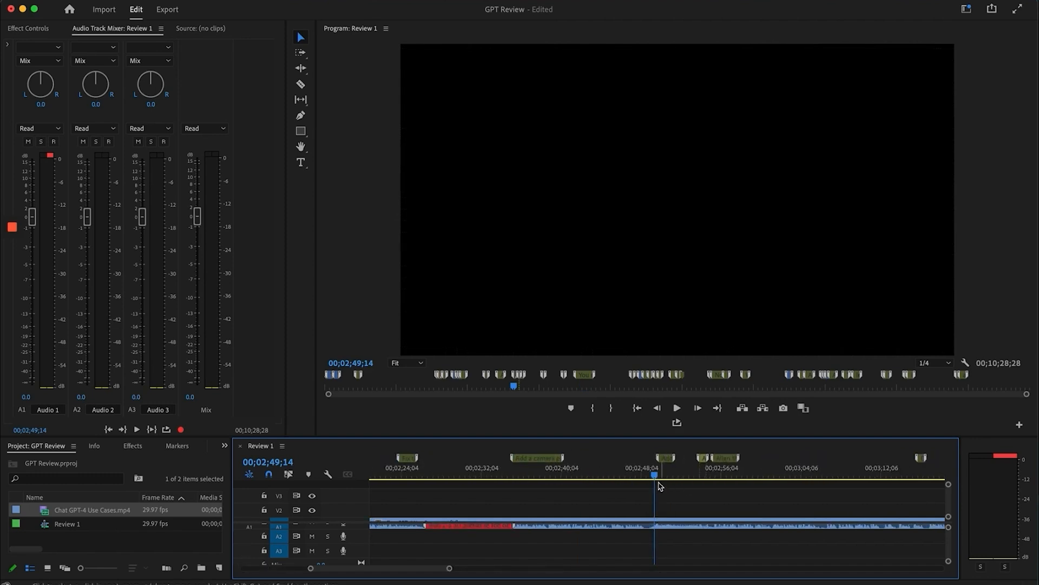
left_click_drag(661, 477, 791, 483)
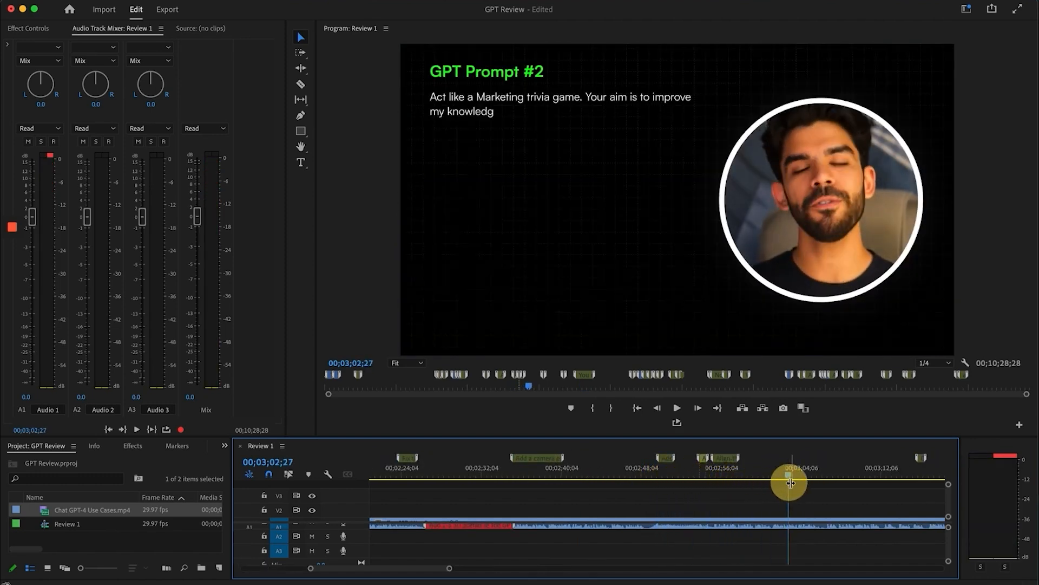
scroll(788, 486, "right", 5)
left_click_drag(690, 466, 697, 470)
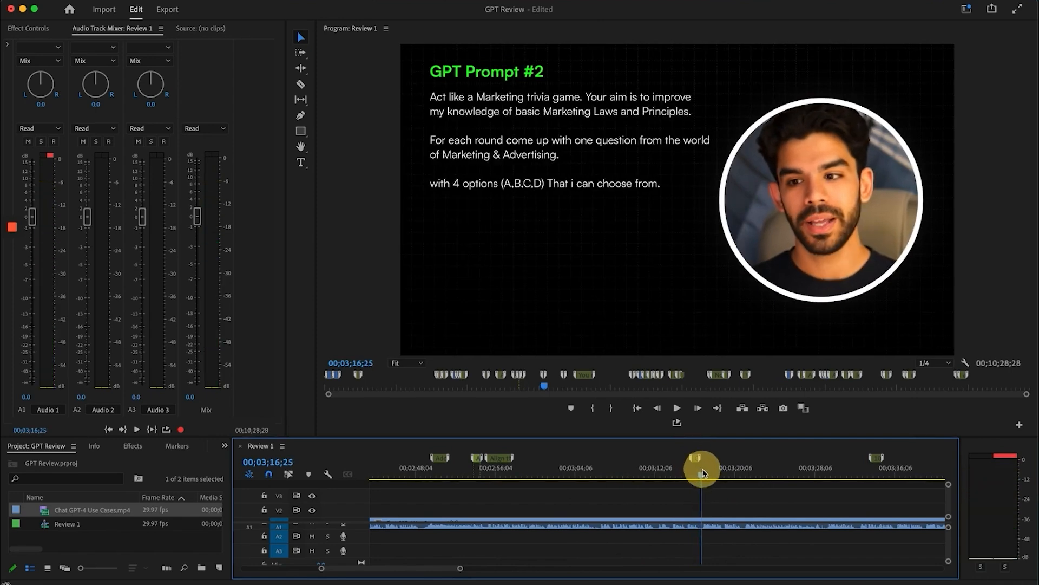
double_click(695, 459)
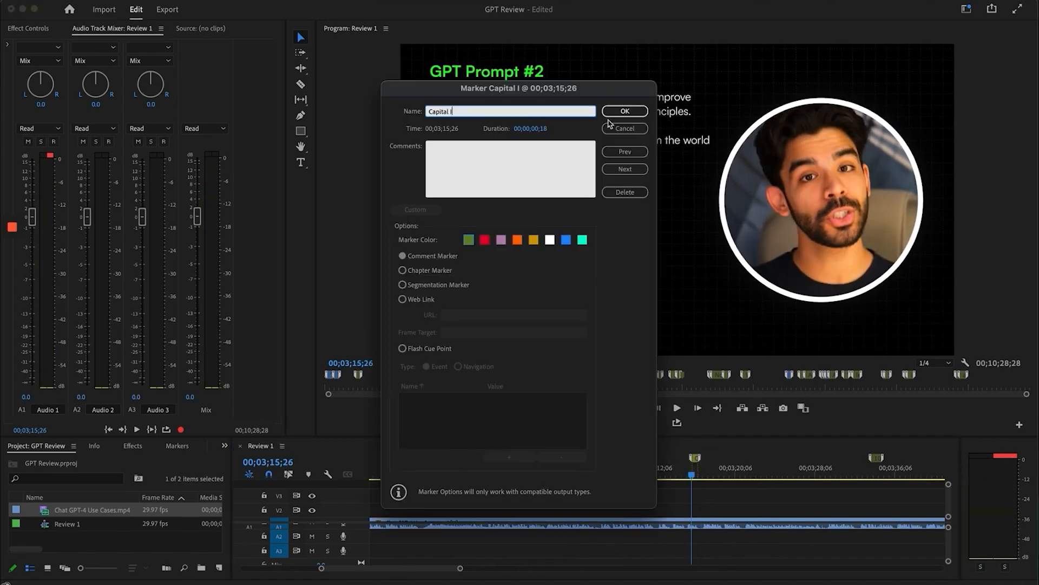
left_click(623, 113)
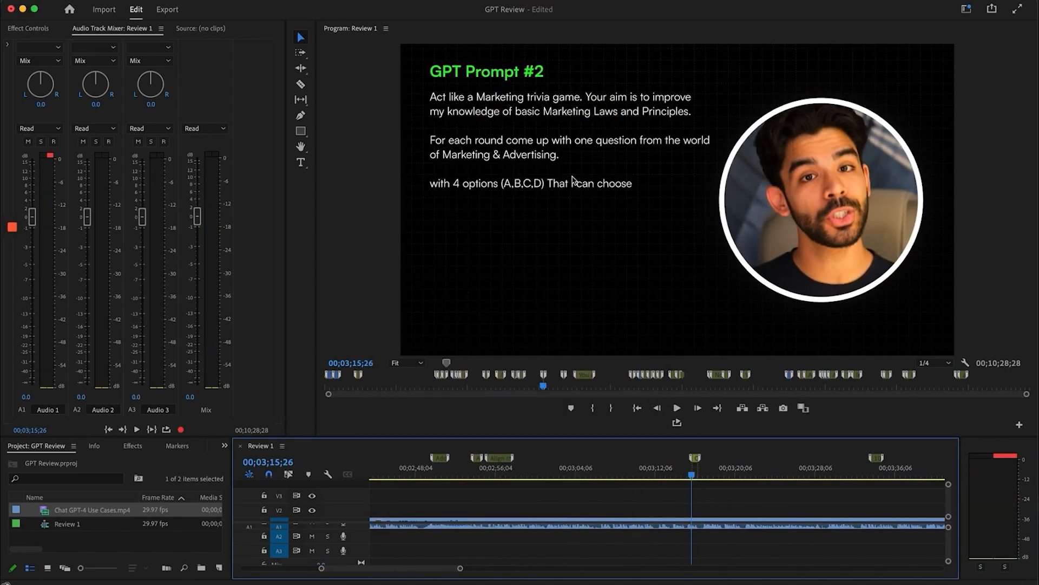
Scrub through 00;03;36;11 to the fully typed prompt, then return to 00;03;45;02
scroll(723, 493, "right", 3)
left_click(772, 460)
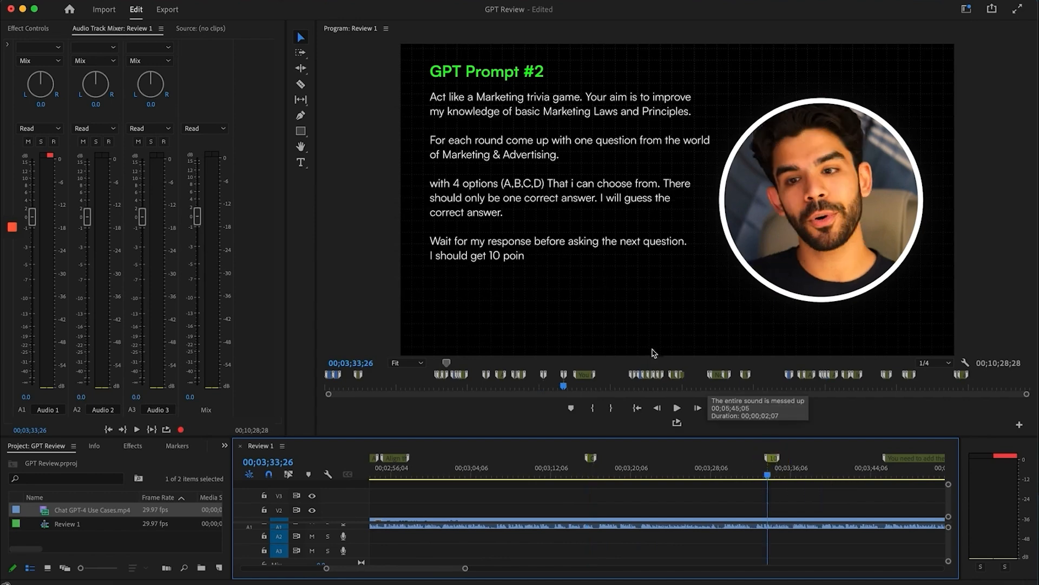
left_click(792, 472)
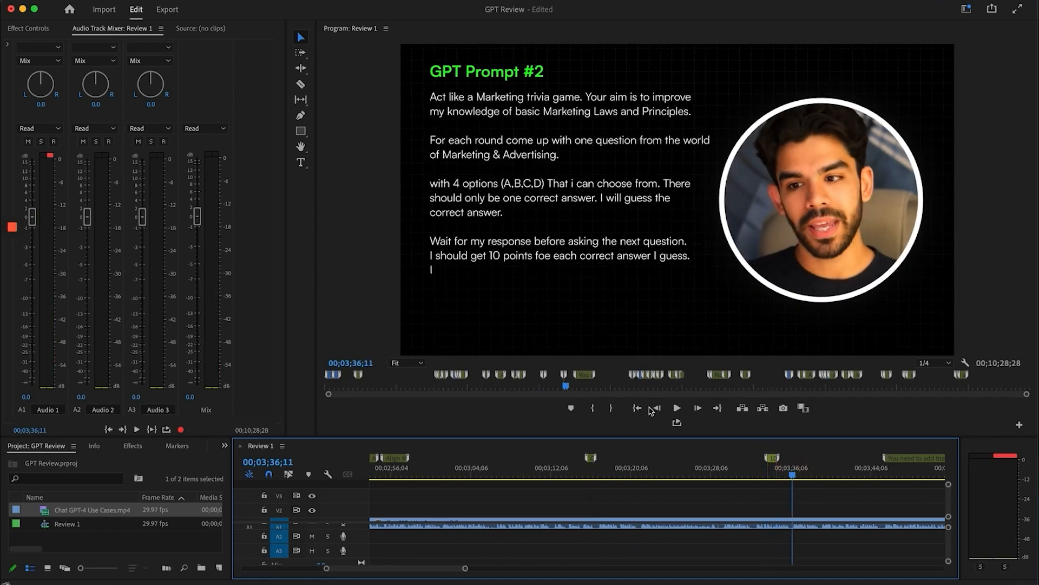
scroll(709, 499, "right", 5)
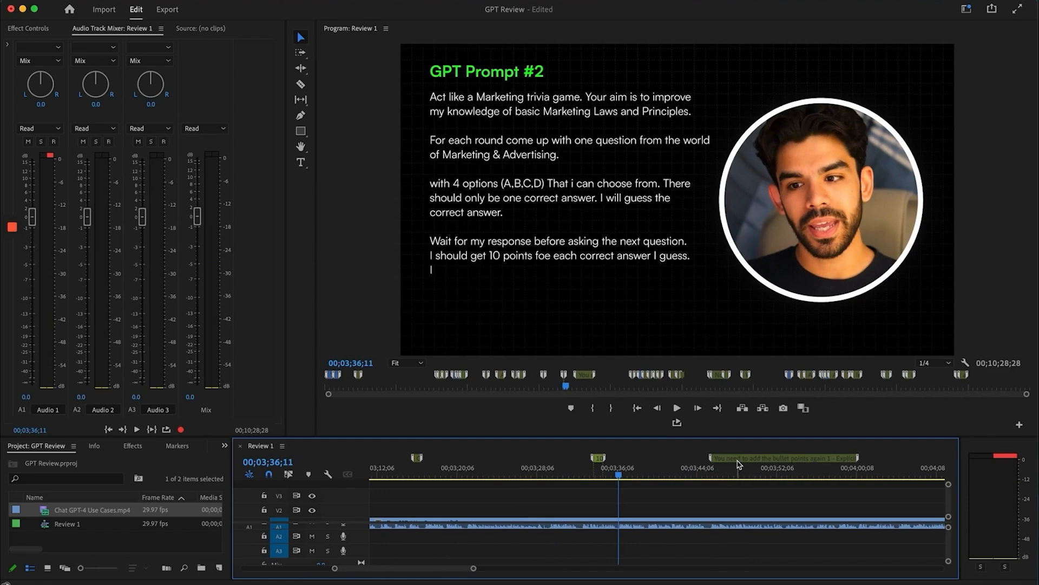
left_click_drag(716, 472, 785, 472)
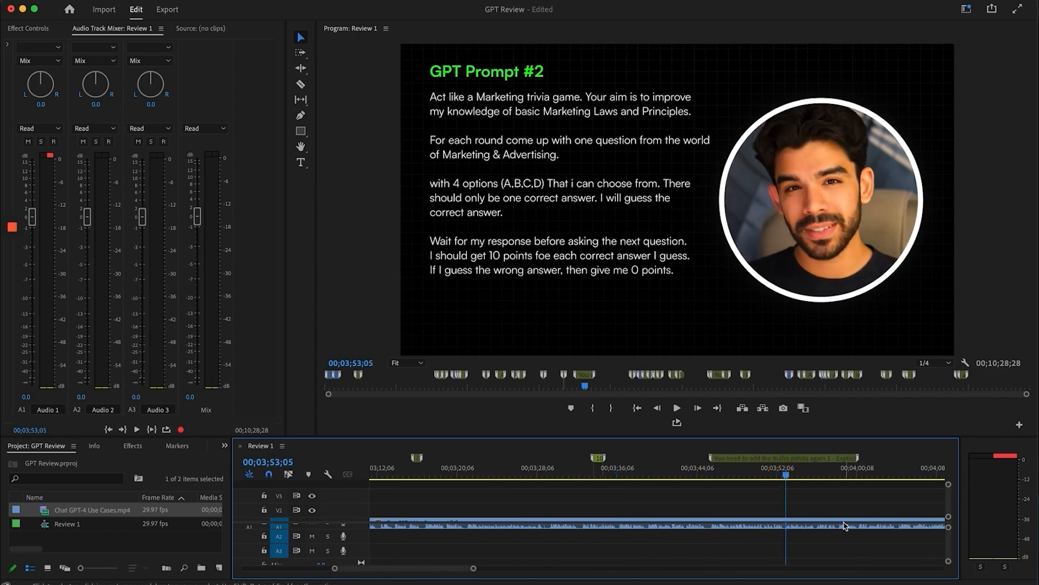
scroll(846, 526, "right", 3)
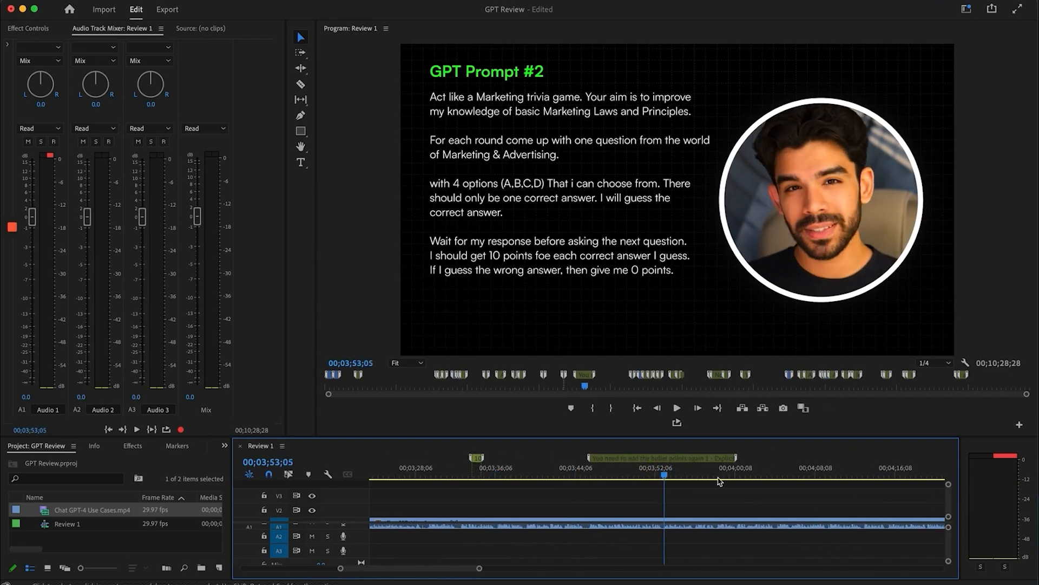
left_click(584, 472)
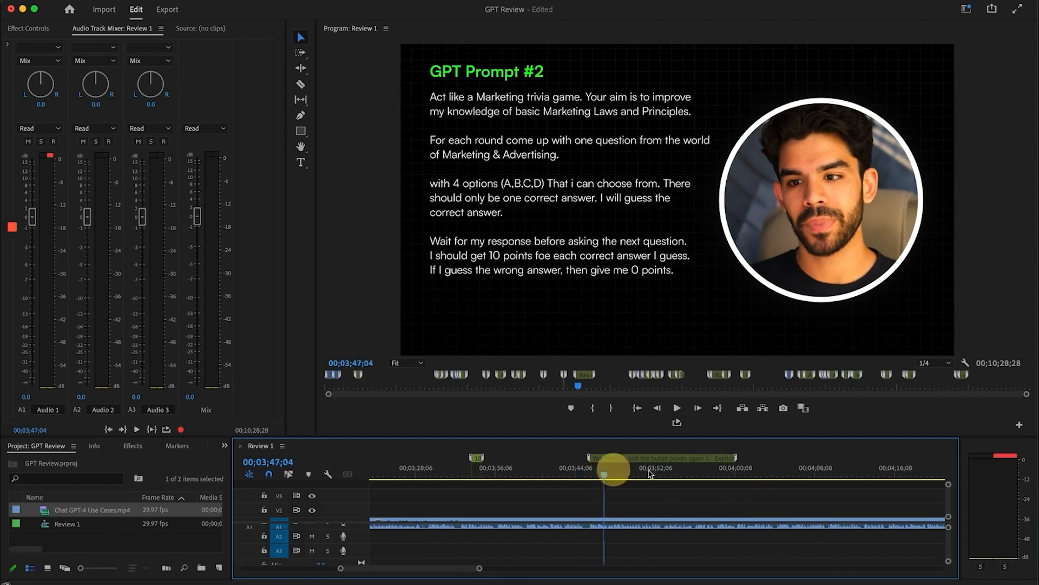
Review the 'You need to add the bullet points again' marker's comment lines and confirm with OK
double_click(661, 457)
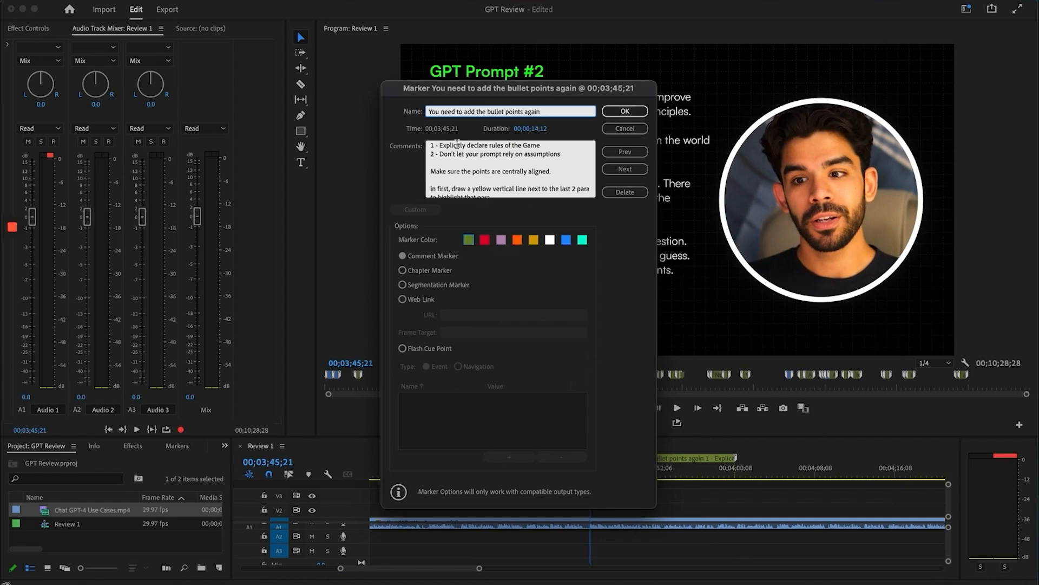
left_click_drag(439, 145, 544, 144)
left_click_drag(440, 153, 592, 158)
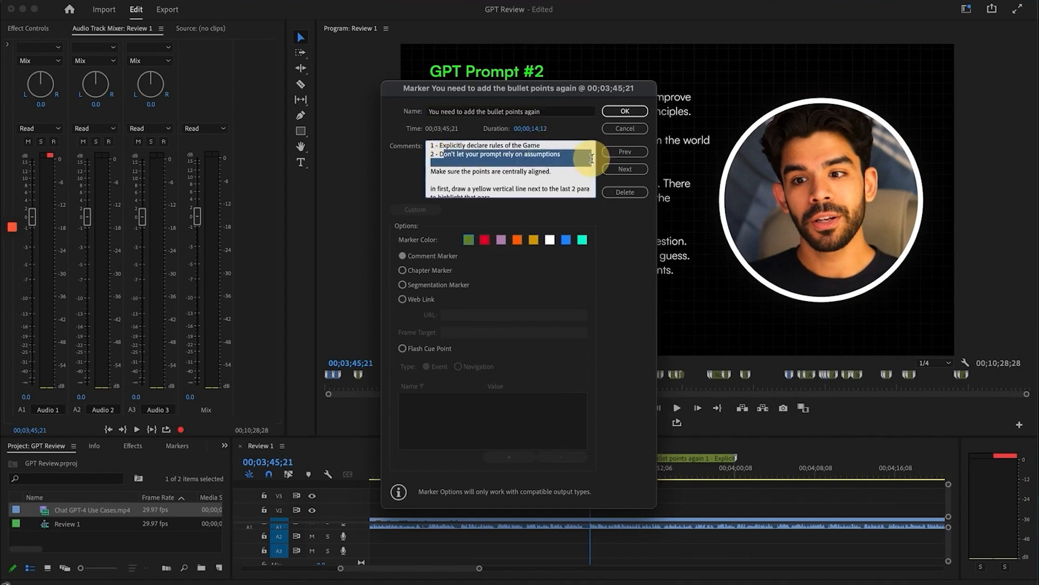
left_click(575, 166)
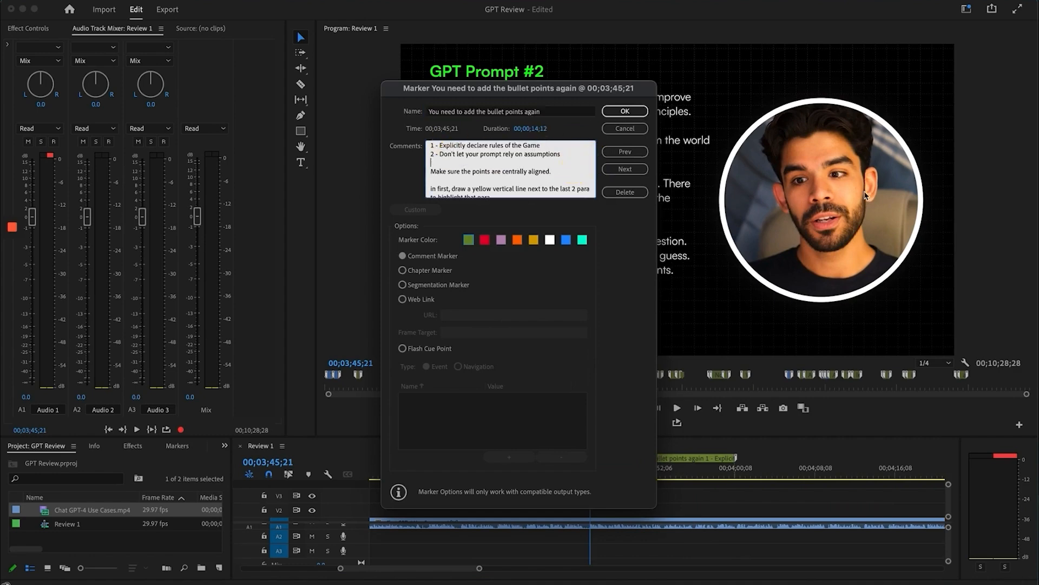
scroll(550, 160, "down", 2)
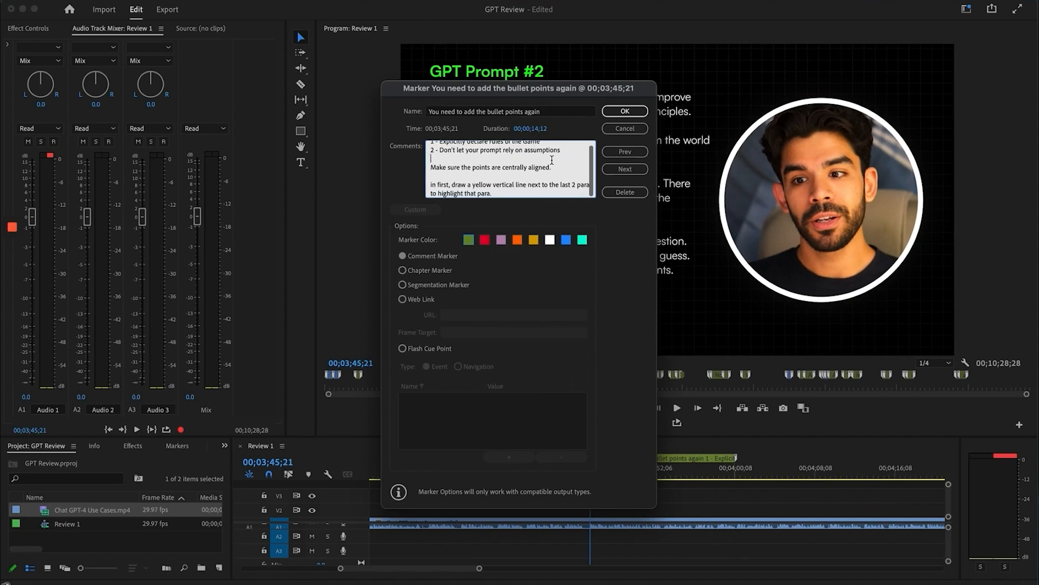
scroll(550, 160, "up", 2)
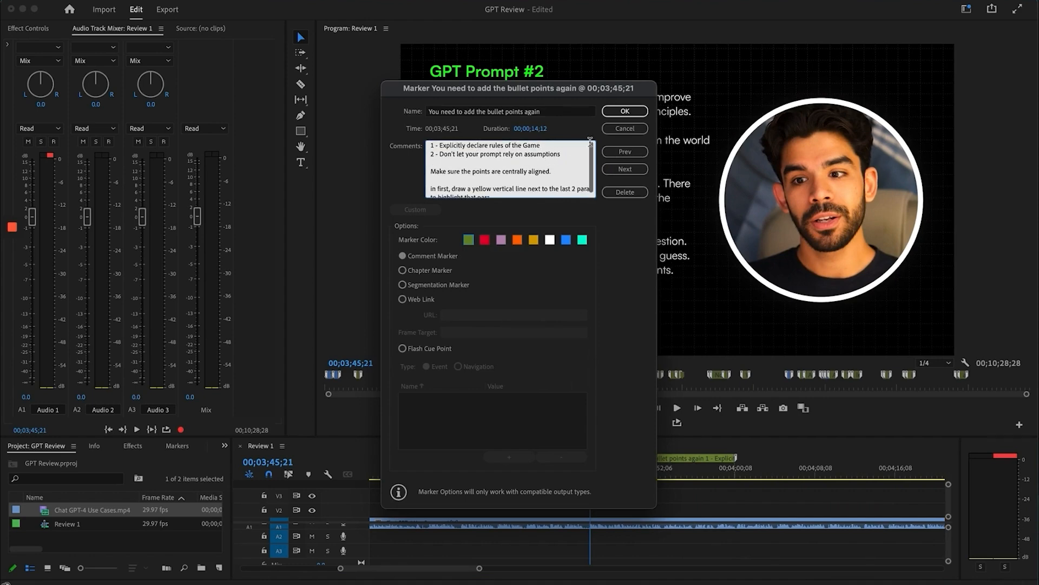
left_click(641, 110)
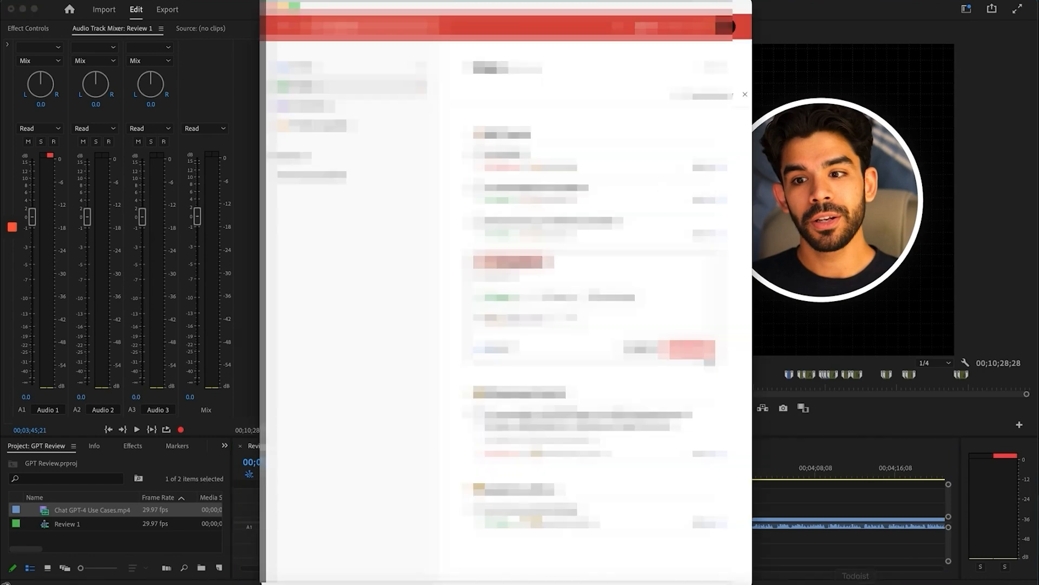
Play briefly from the 00;03;45;21 marker and recheck its comment details twice
left_click(807, 386)
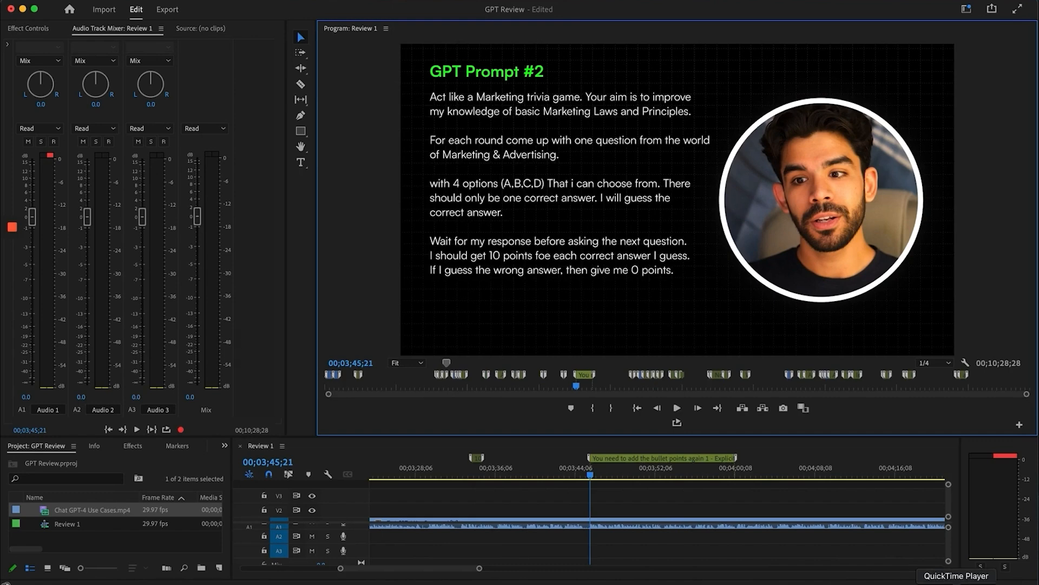
key("space")
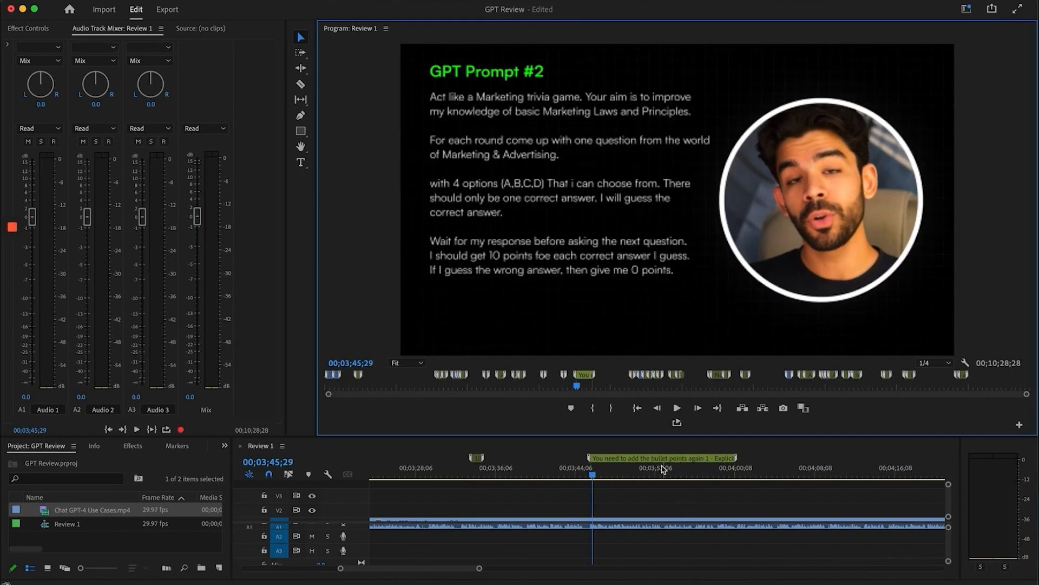
double_click(657, 458)
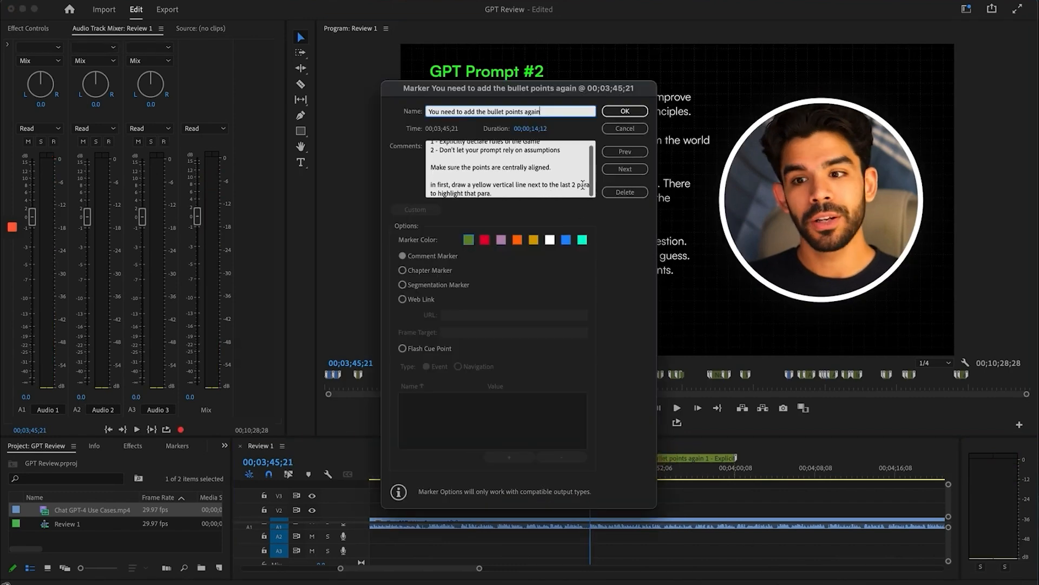
left_click(625, 111)
double_click(636, 462)
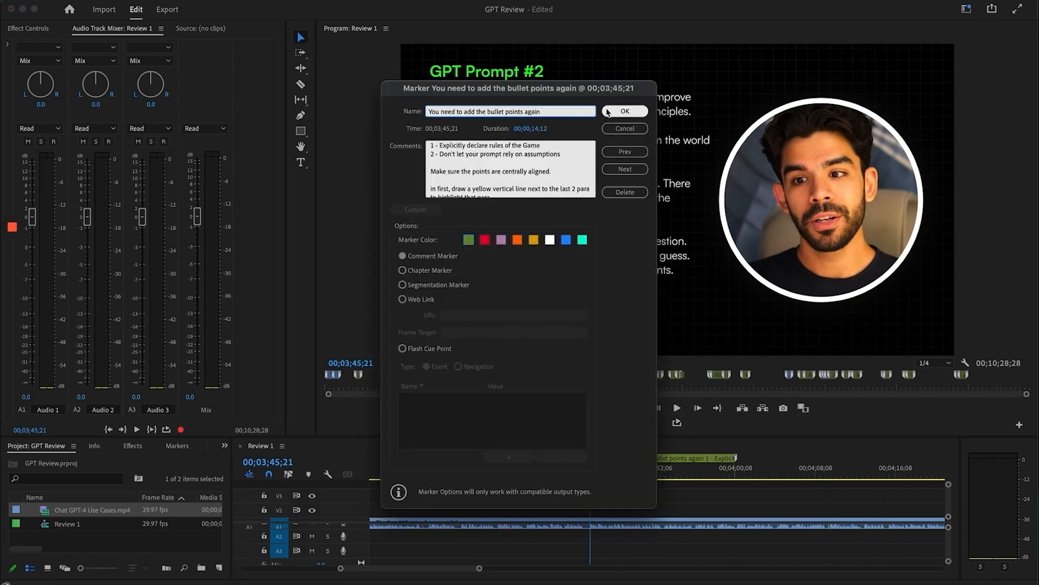
left_click(624, 111)
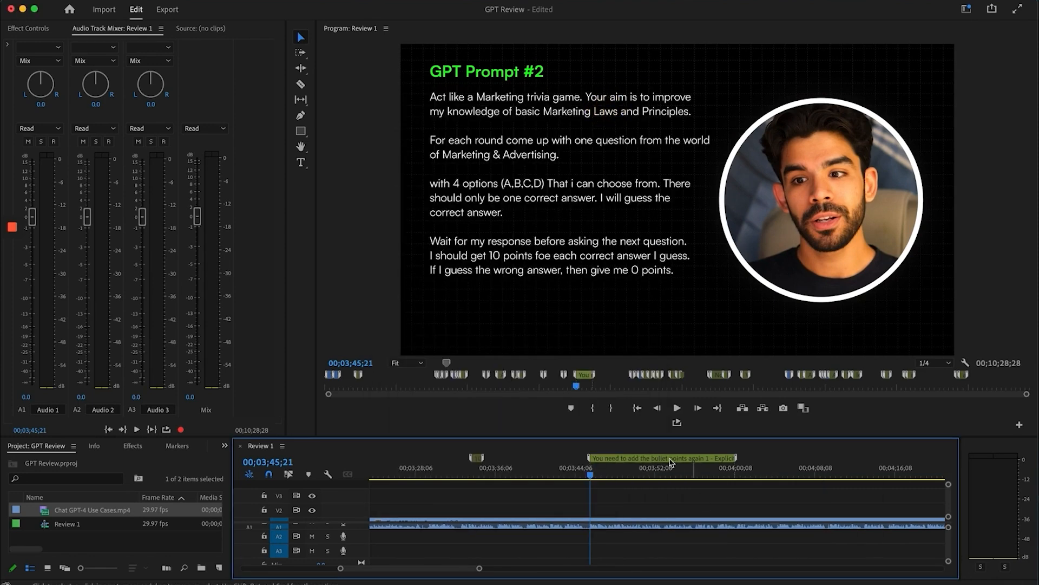
scroll(659, 550, "down", 5)
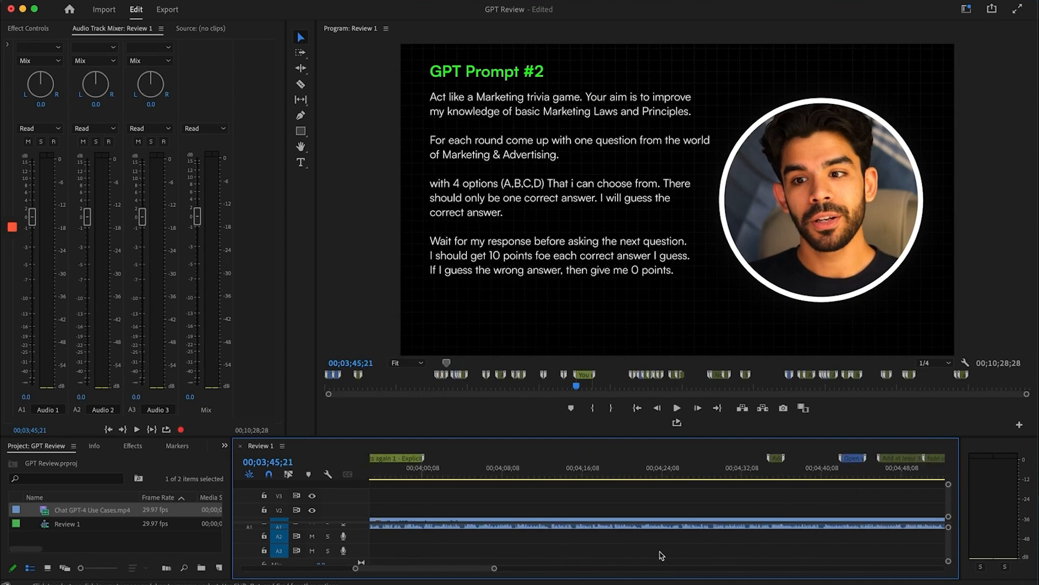
Play from 00;04;34 to the shape glitch marker, then park the playhead at 00;04;35;02 zoomed in
left_click(709, 478)
key("space")
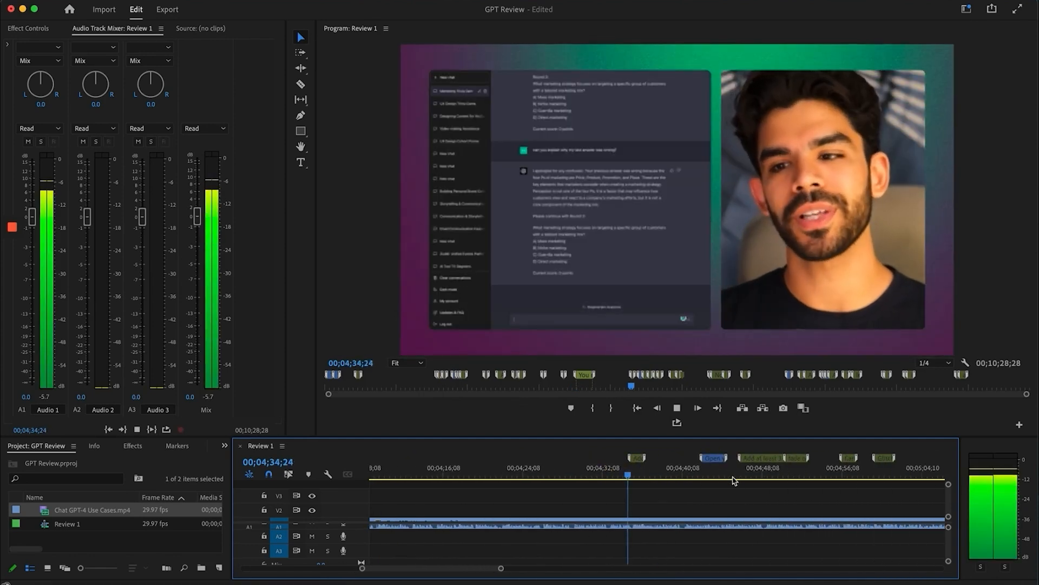
key("space")
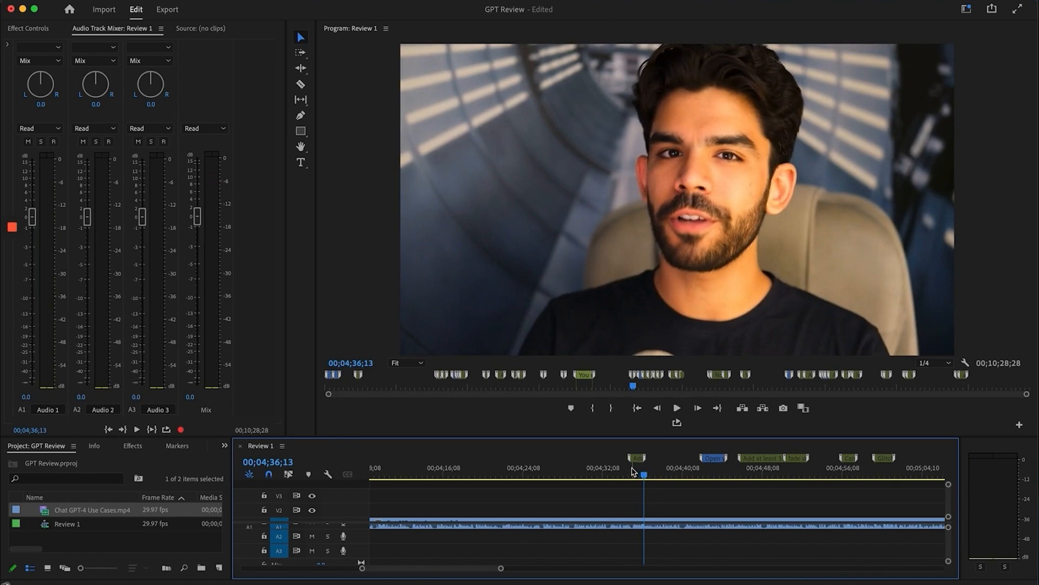
left_click(632, 473)
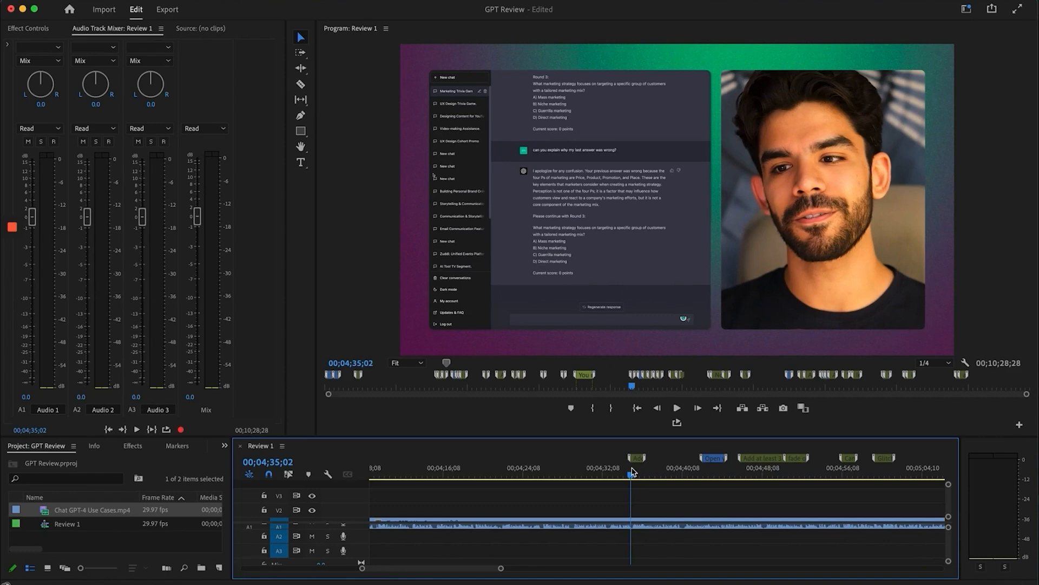
key("equal")
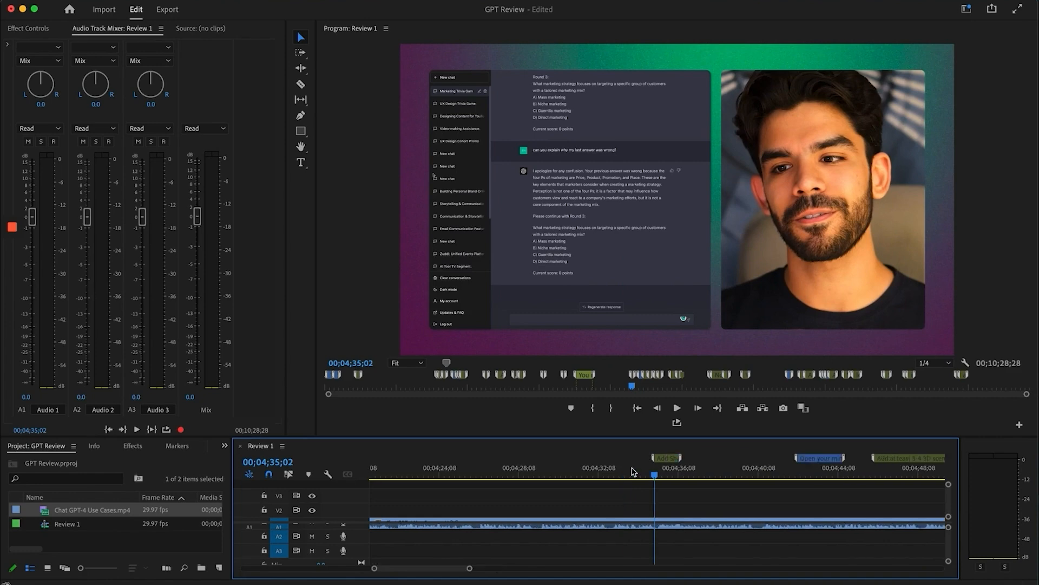
scroll(672, 492, "right", 2)
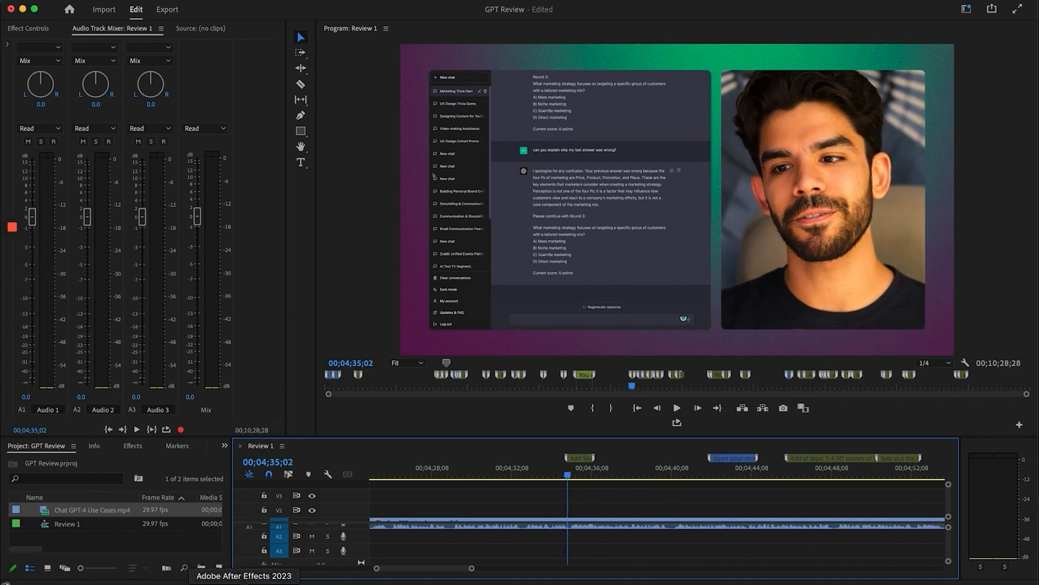
Preview the Glitch > Shapes transition presets in After Effects, then return to Premiere Pro
left_click(245, 584)
scroll(706, 190, "up", 2)
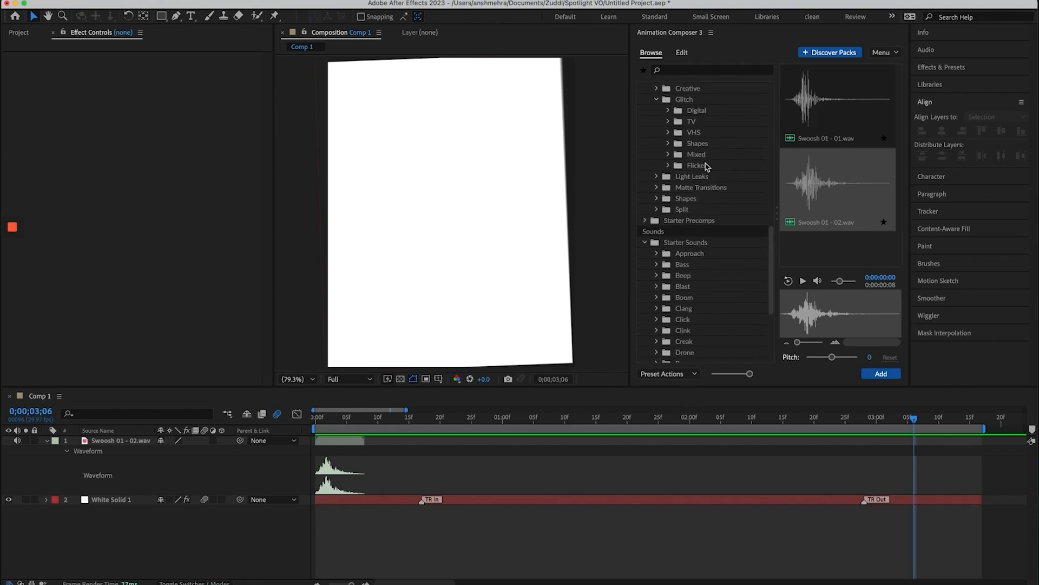
left_click(698, 143)
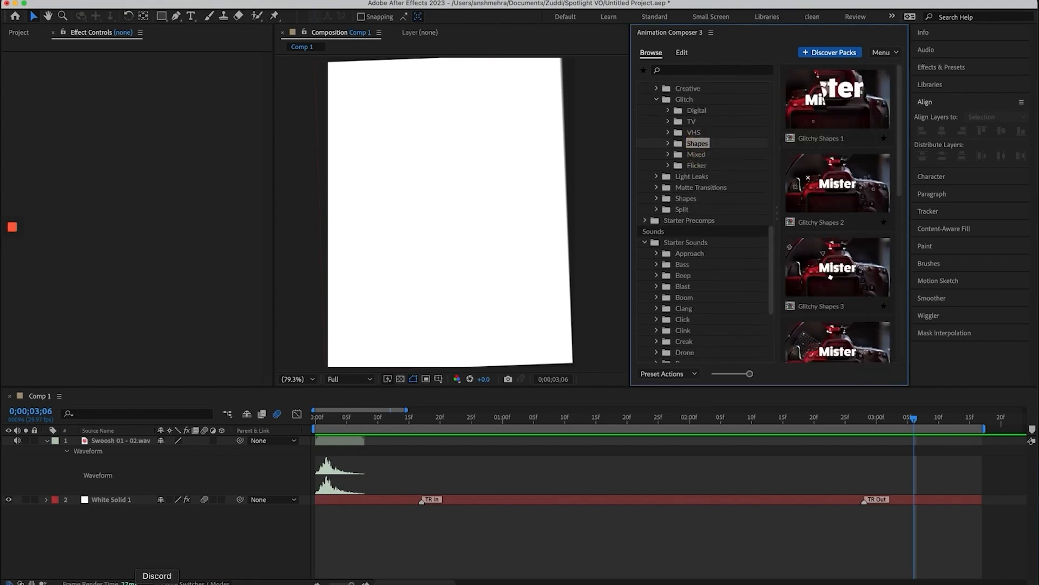
left_click(139, 582)
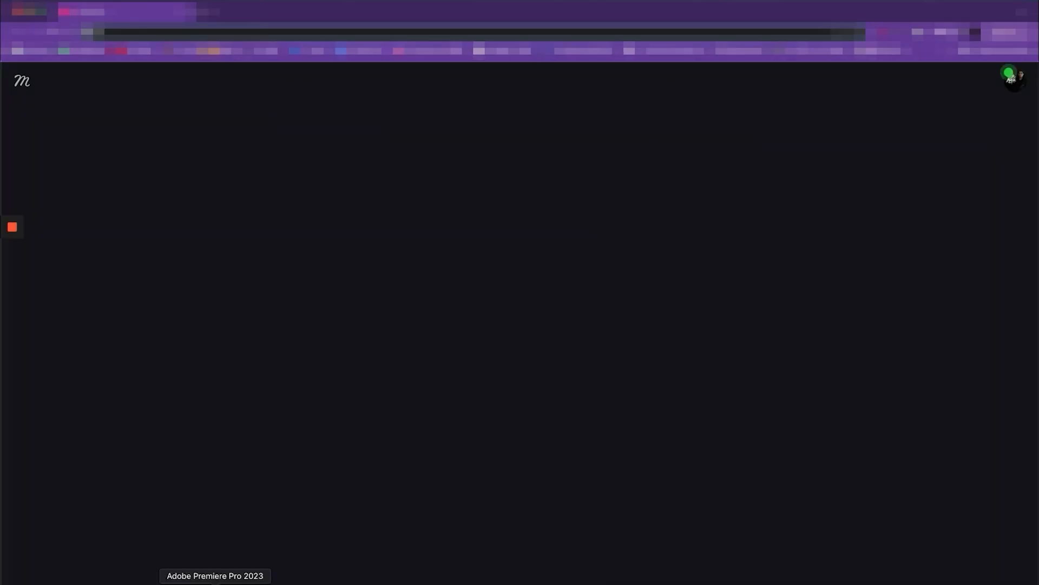
left_click(219, 582)
Play to about 4;42 and review the 'Open your mind to possibilities' marker details
key("space")
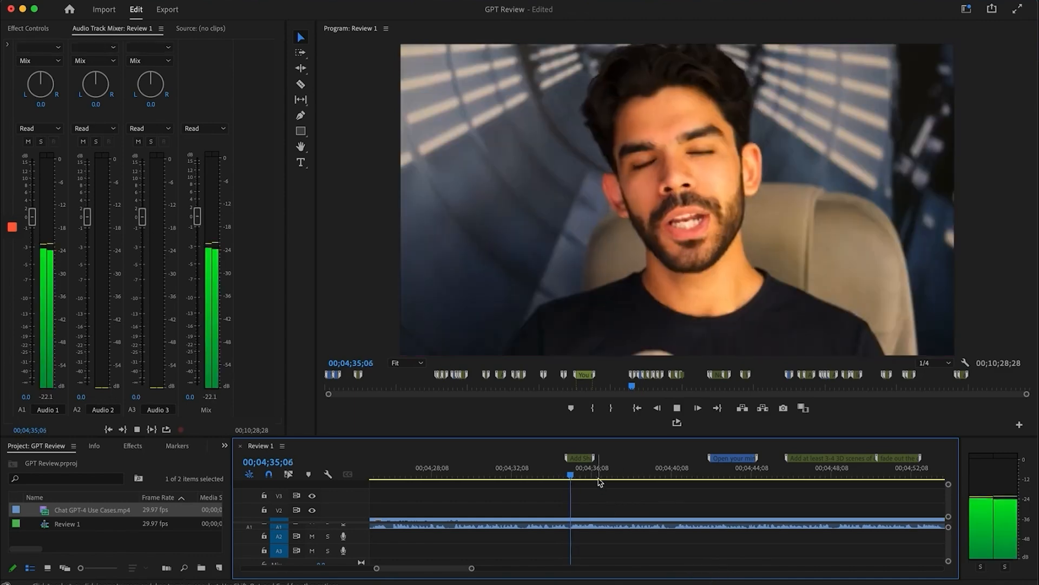
left_click(713, 472)
scroll(713, 472, "right", 3)
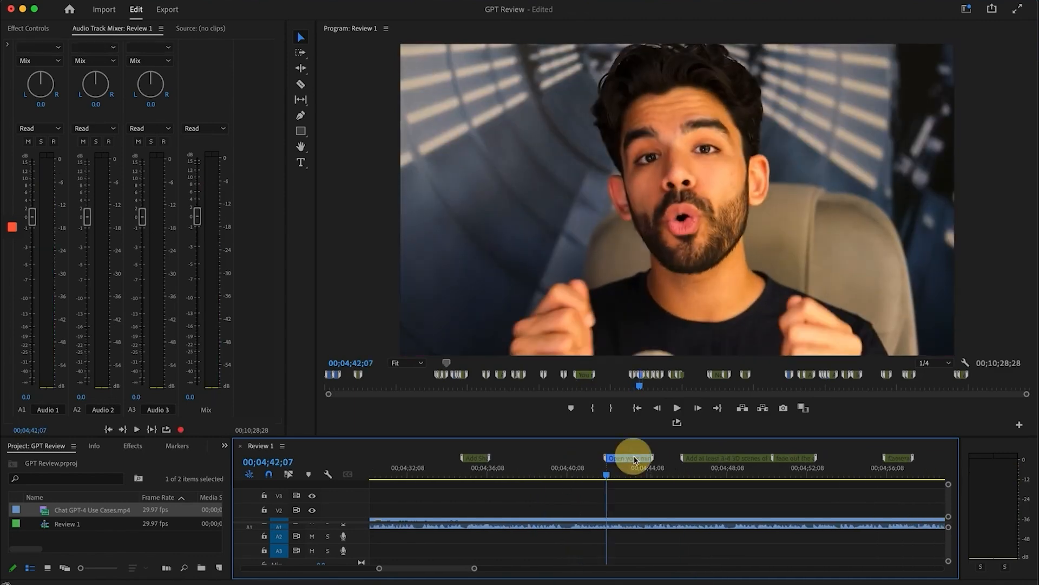
double_click(642, 459)
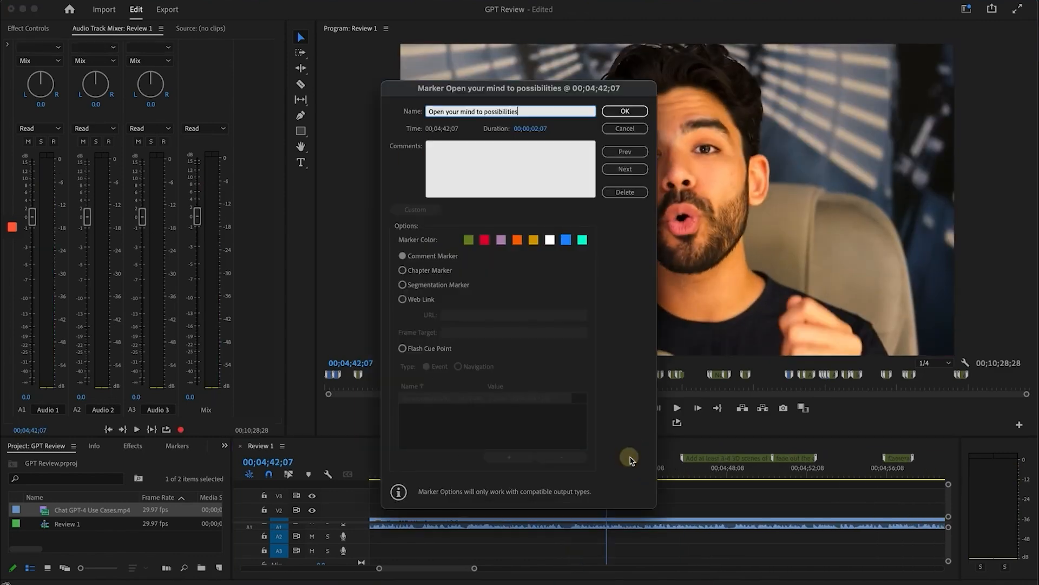
left_click(616, 110)
Scrub to about 4;55 and play past the Camera Pan marker to 5;04
scroll(697, 482, "right", 2)
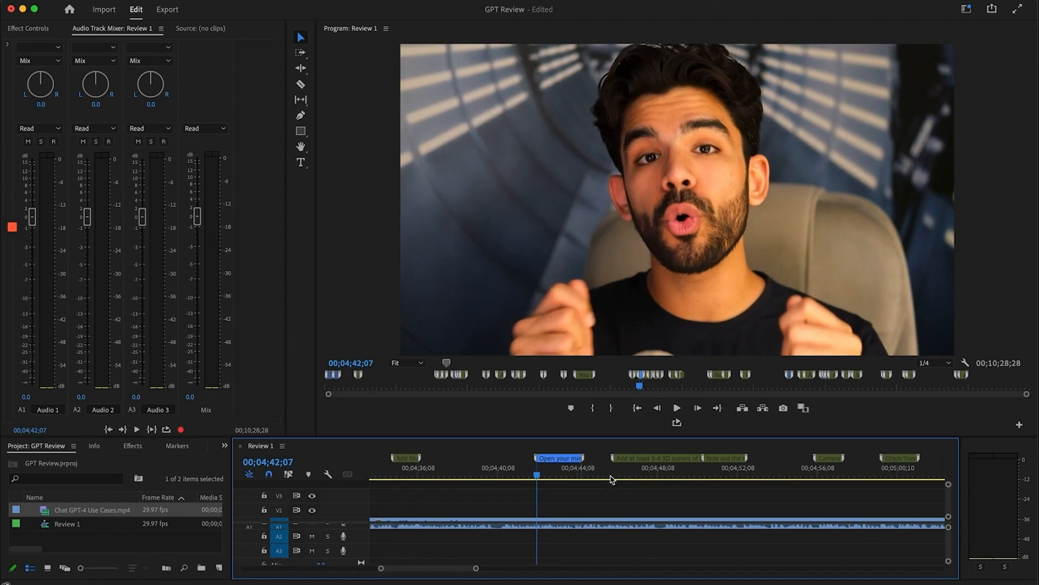
left_click_drag(622, 473, 759, 476)
scroll(674, 478, "right", 2)
left_click(544, 476)
left_click(523, 475)
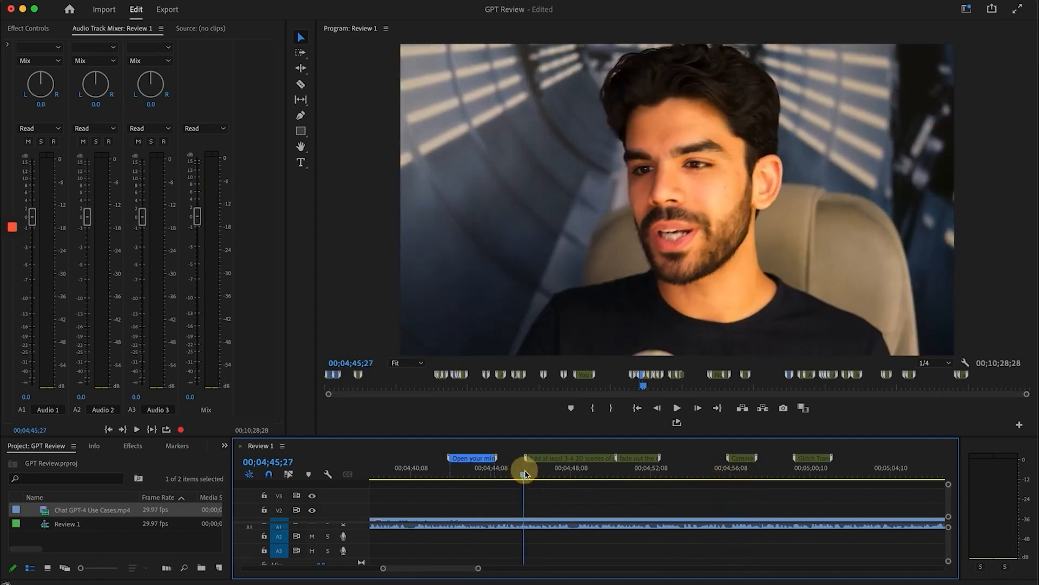
mouse_move(746, 463)
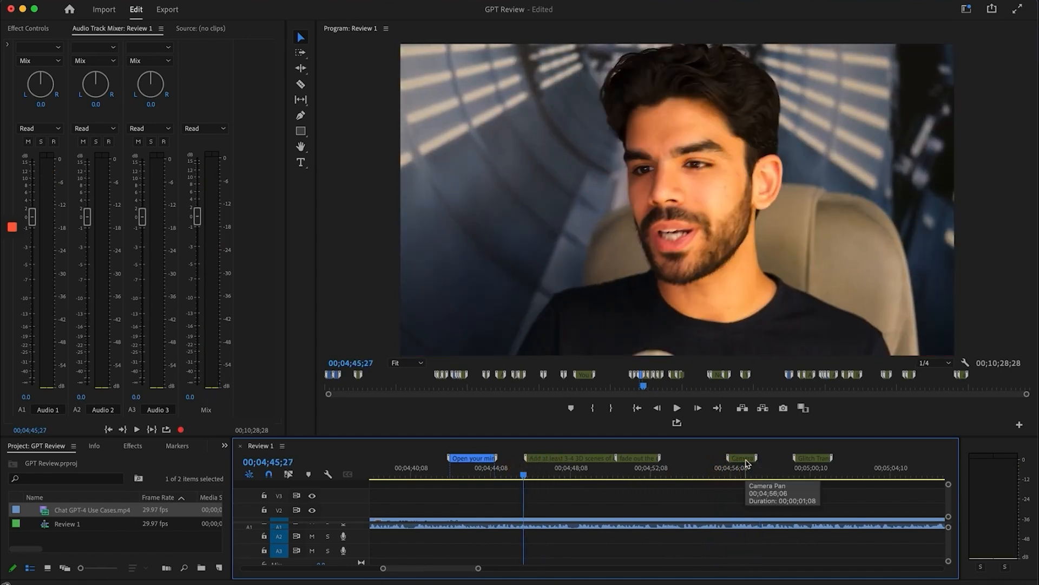
mouse_move(739, 471)
left_mouse_down()
mouse_move(708, 476)
mouse_move(810, 478)
left_mouse_up()
key("space")
scroll(742, 504, "right", 3)
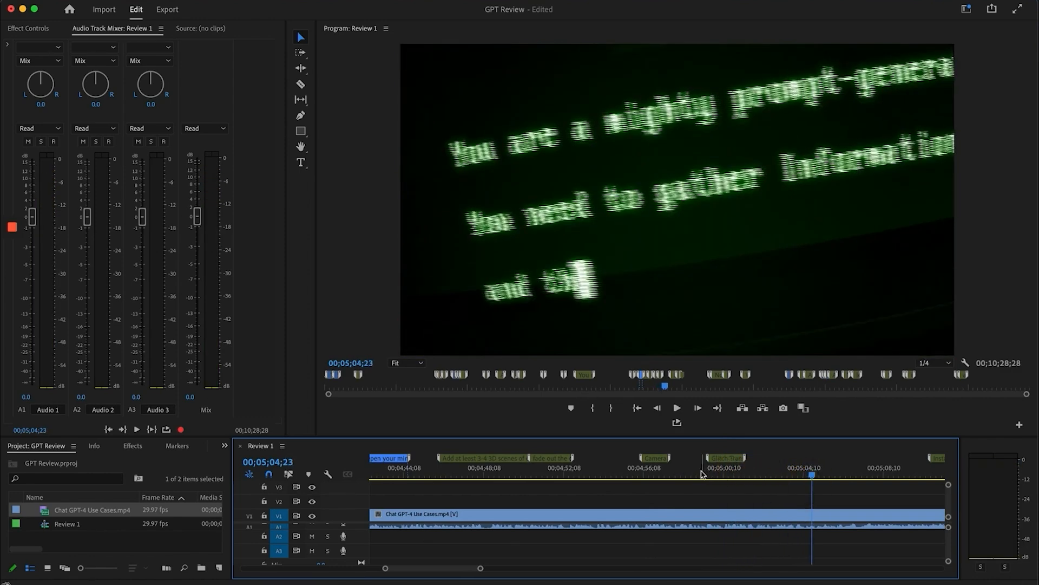
Zoom in and scrub from 5;00 through the glitch into the green terminal text shot
left_click_drag(698, 474, 796, 493)
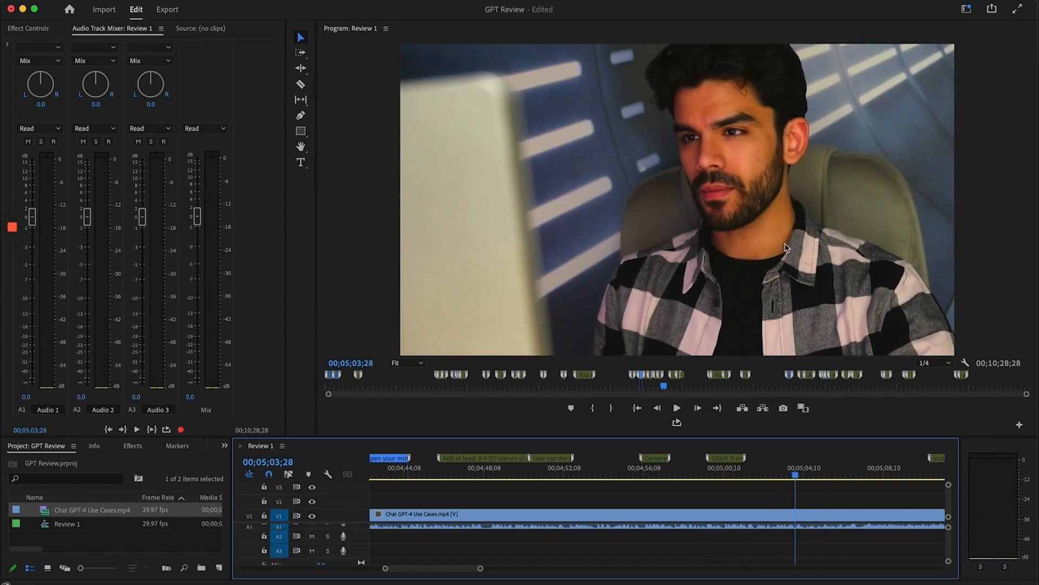
key("=")
left_click_drag(656, 474, 764, 475)
left_click(666, 476)
left_click(535, 467)
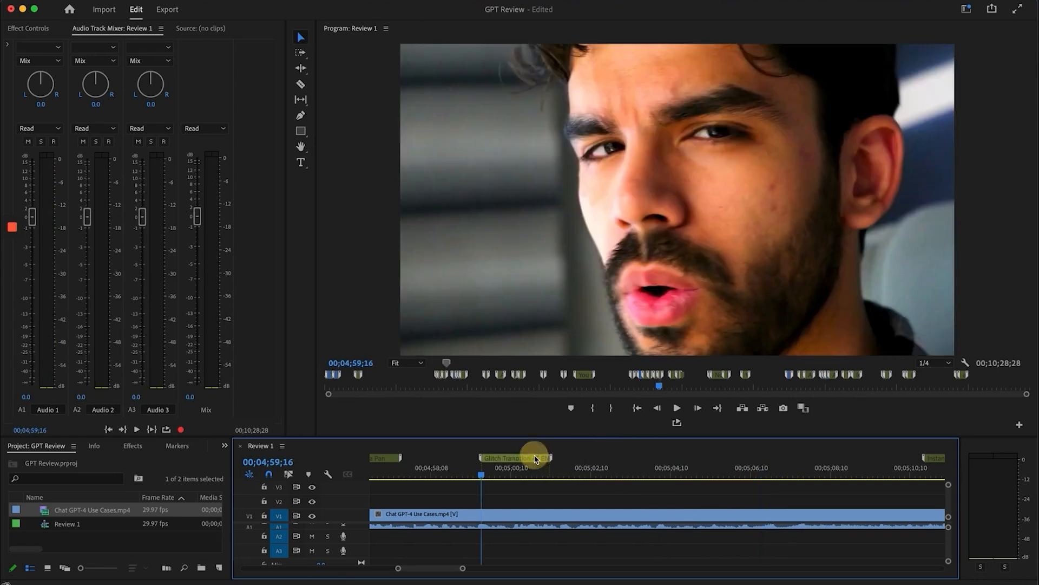
left_click(643, 467)
mouse_move(665, 468)
left_mouse_down()
mouse_move(681, 471)
mouse_move(647, 474)
mouse_move(684, 473)
left_mouse_up()
Move the Glitch Transition marker to about 5;03;17 and check the Ultimate Prompt #1 title
left_click_drag(526, 460, 718, 471)
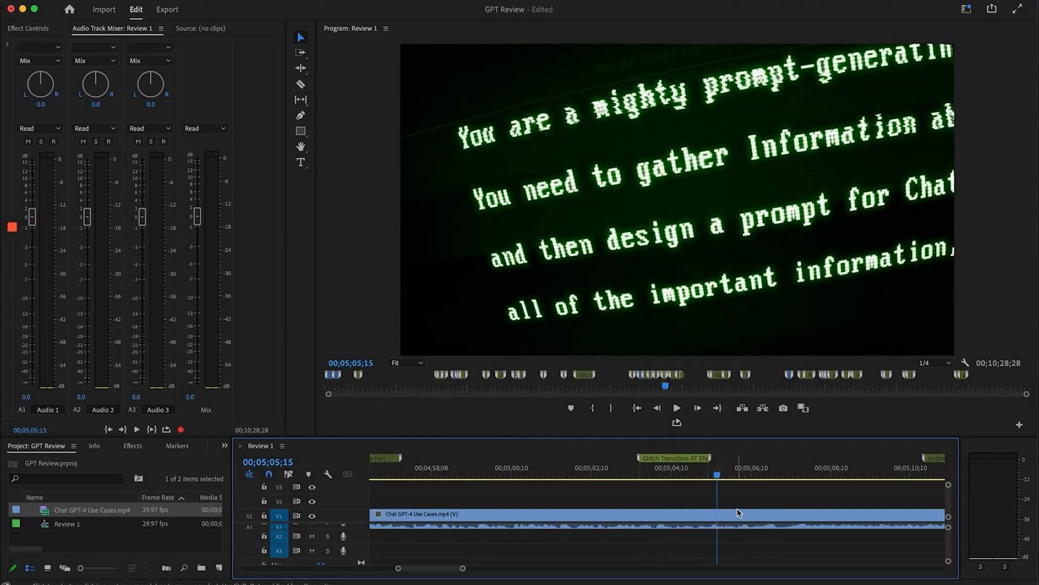
scroll(738, 511, "right", 3)
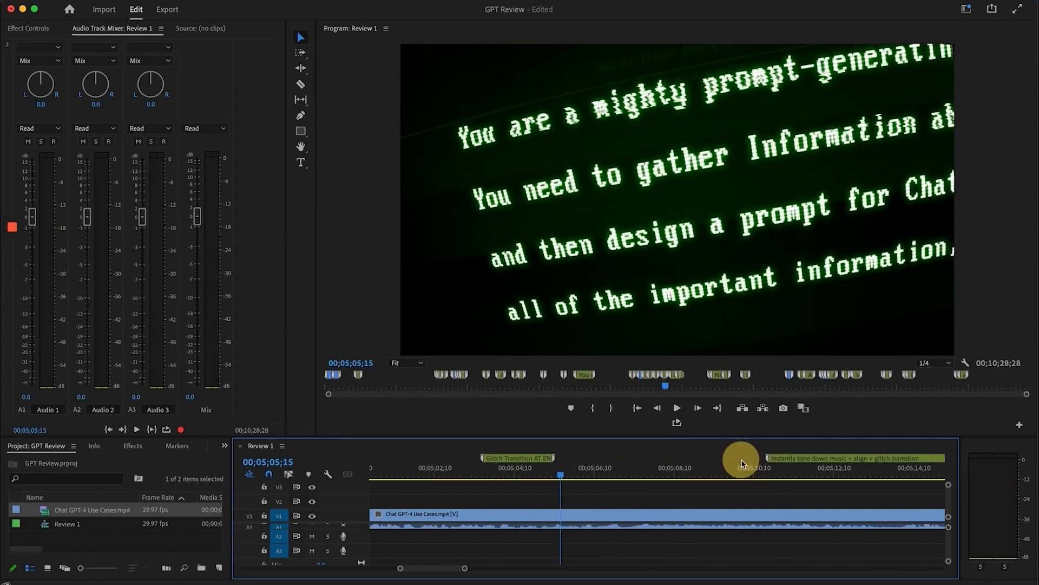
left_click(749, 479)
scroll(754, 464, "right", 2)
mouse_move(682, 476)
left_mouse_down()
mouse_move(703, 477)
mouse_move(688, 478)
left_mouse_up()
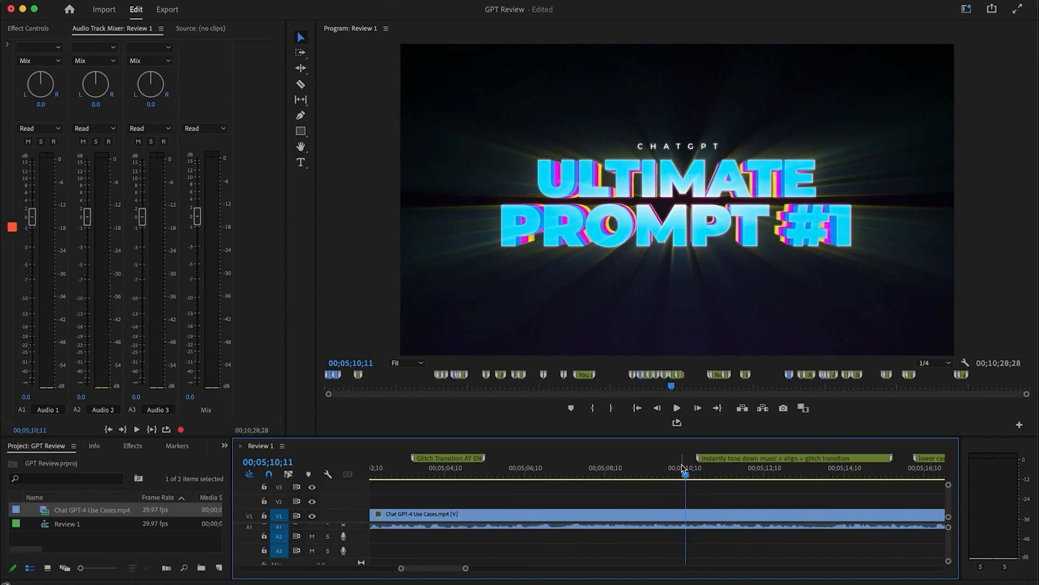
left_click(697, 476)
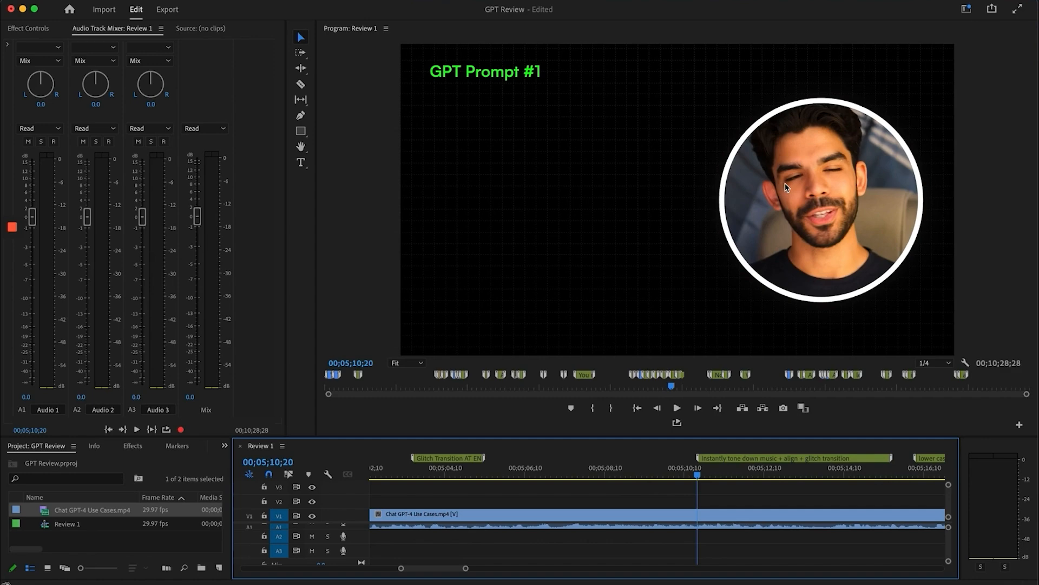
Play the GPT Prompt #1 title, then scrub through the prompt text from 05;16 to 05;44
left_click(656, 474)
key("space")
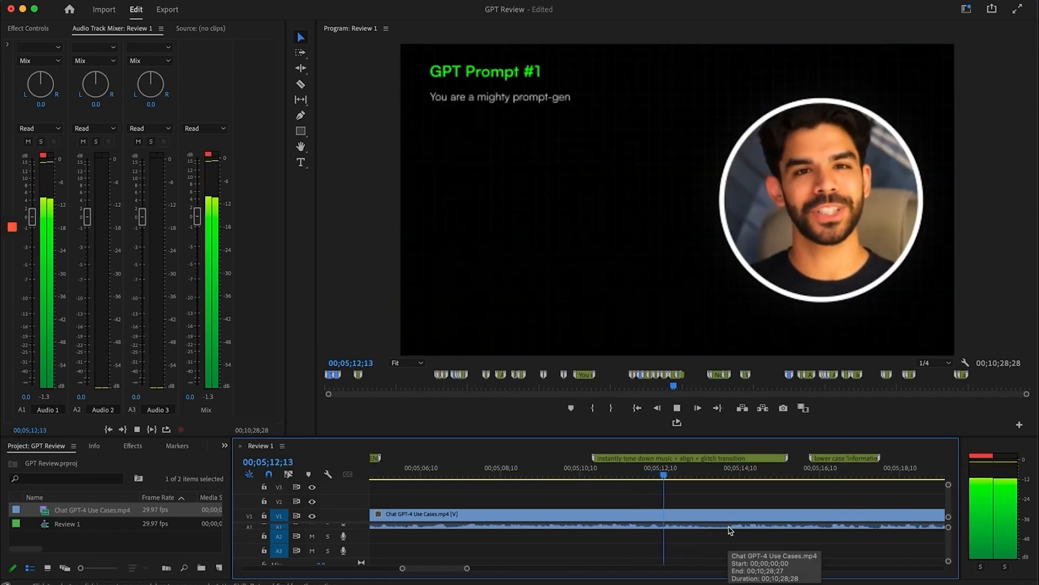
left_click(724, 470)
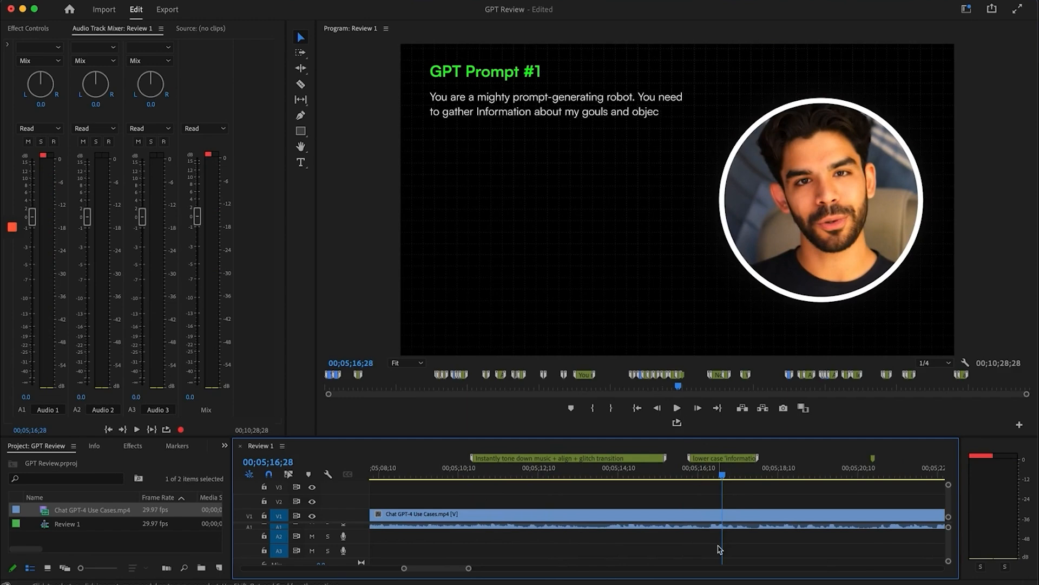
scroll(719, 549, "down", 5)
left_click(603, 479)
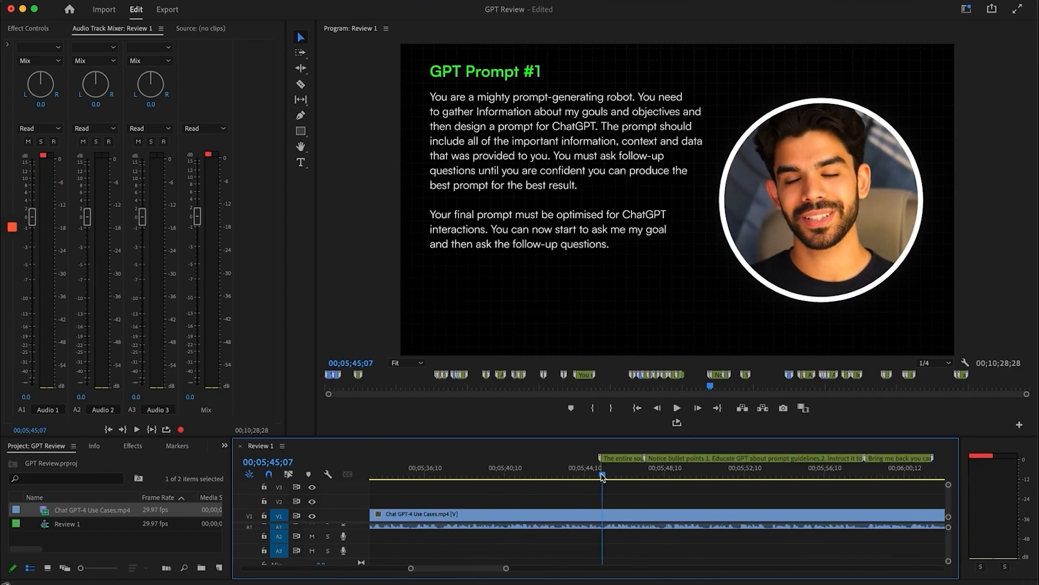
left_click(549, 469)
left_click_drag(553, 475, 593, 473)
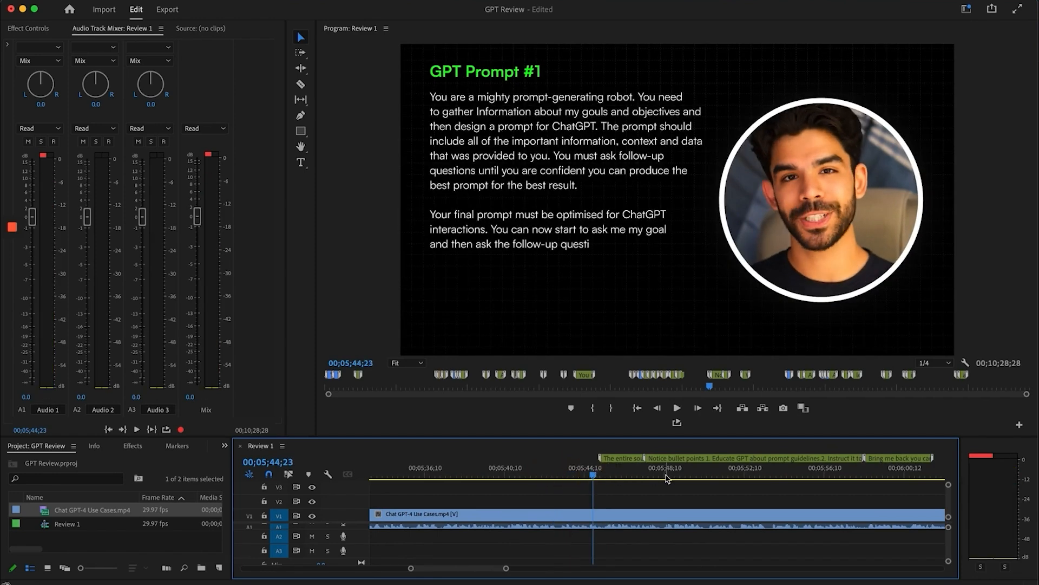
key("space")
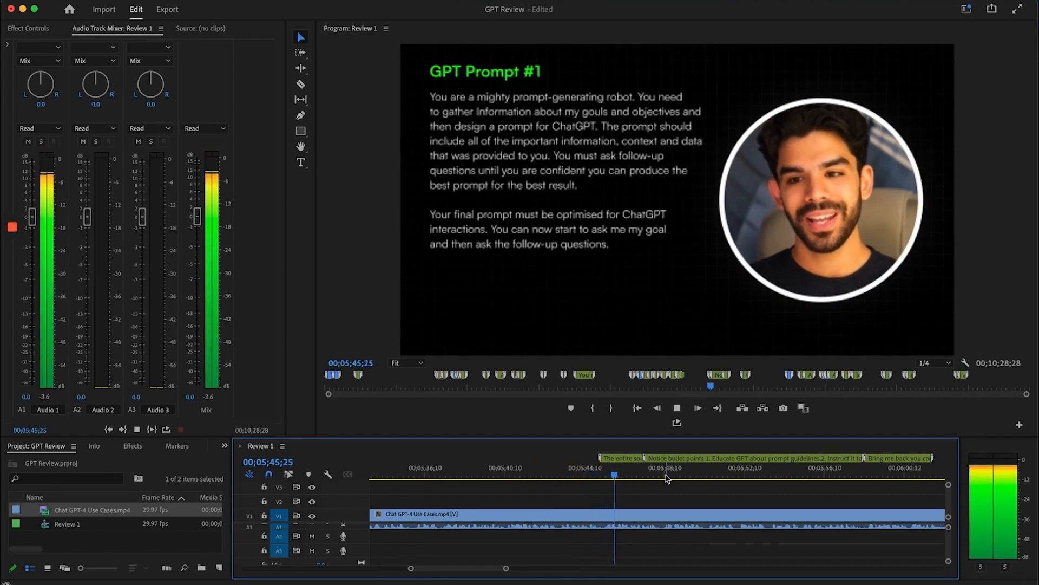
Replay from about 05;41, skip ahead to 05;59;12, and stop playback
left_click(577, 466)
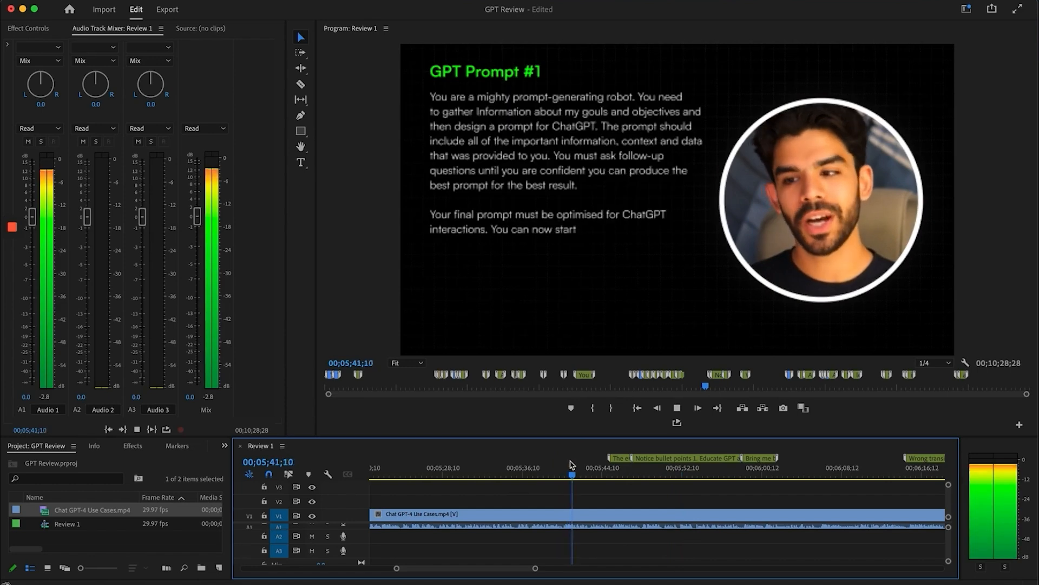
left_click(637, 468)
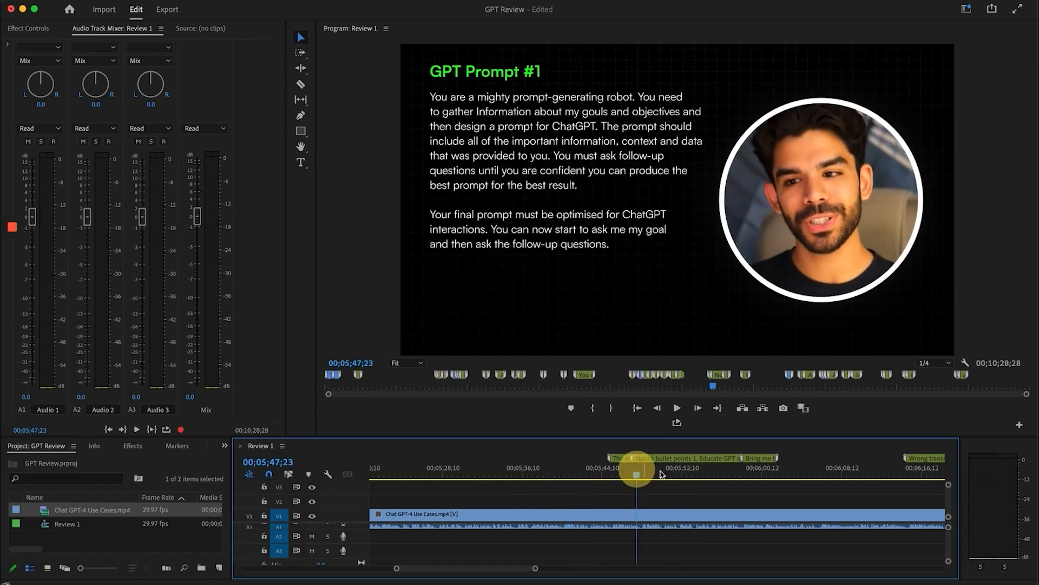
left_click(714, 483)
left_click(727, 471)
left_click(754, 474)
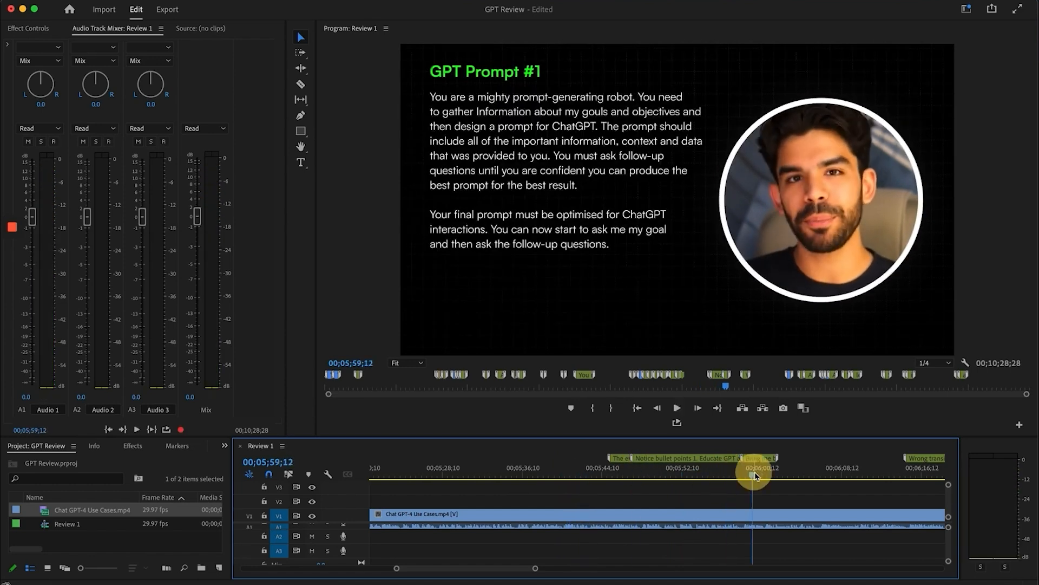
key("space")
Read the 'The entire sound is messed up' marker note, then zoom in to 05;48;00
double_click(618, 458)
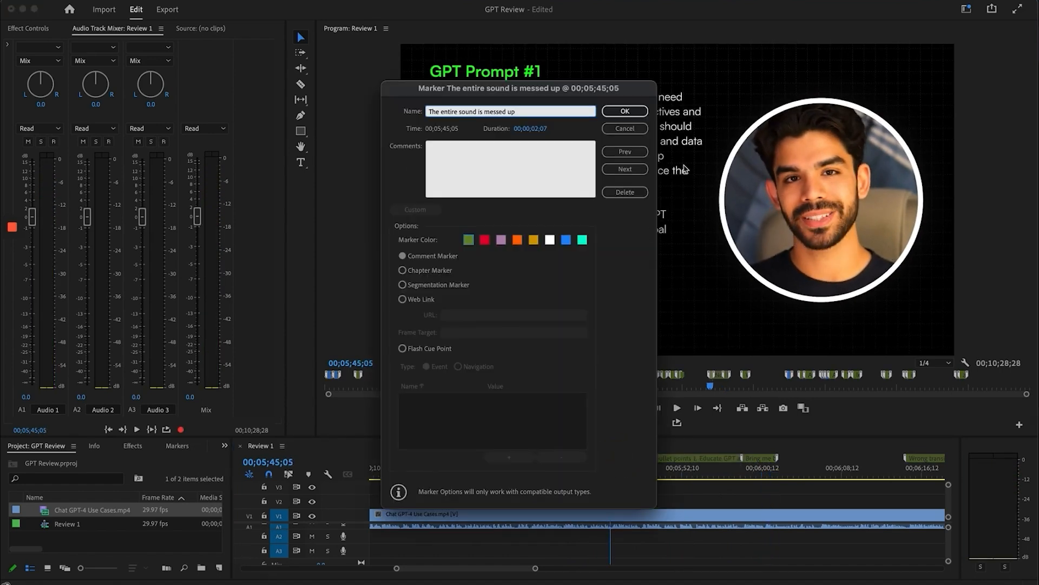
left_click(624, 129)
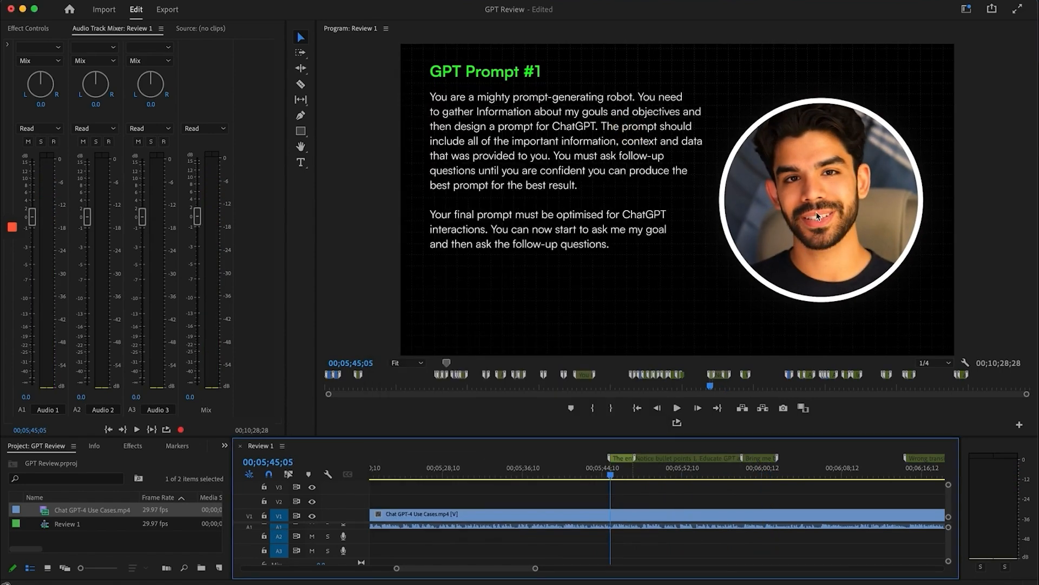
key("=")
key("Left")
key("Left")
key("Left")
key("Left")
key("Left")
key("Left")
key("Left")
key("Left")
key("Left")
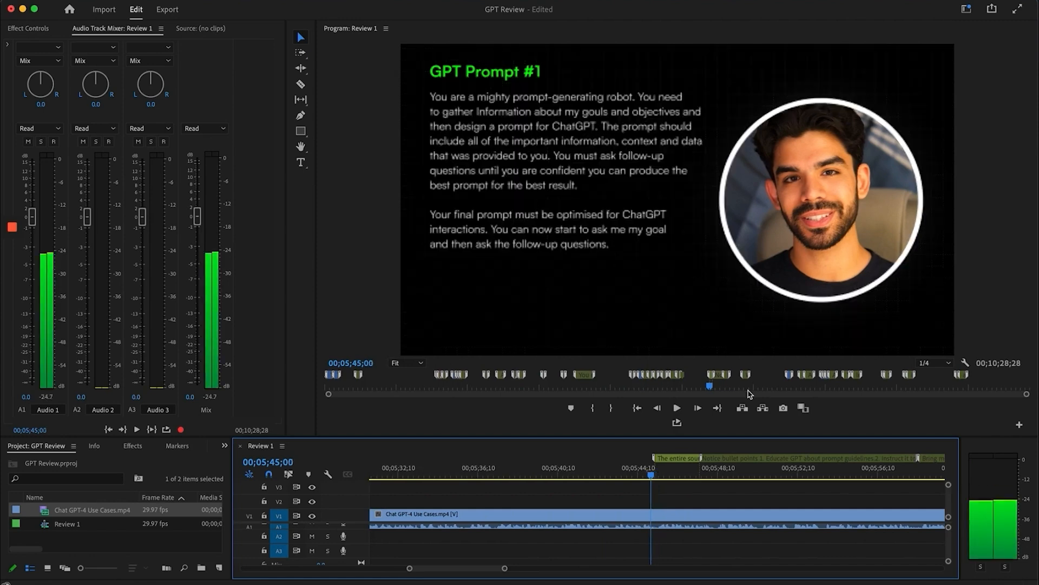
scroll(743, 476, "right", 1)
scroll(743, 476, "right", 1)
left_click(590, 475)
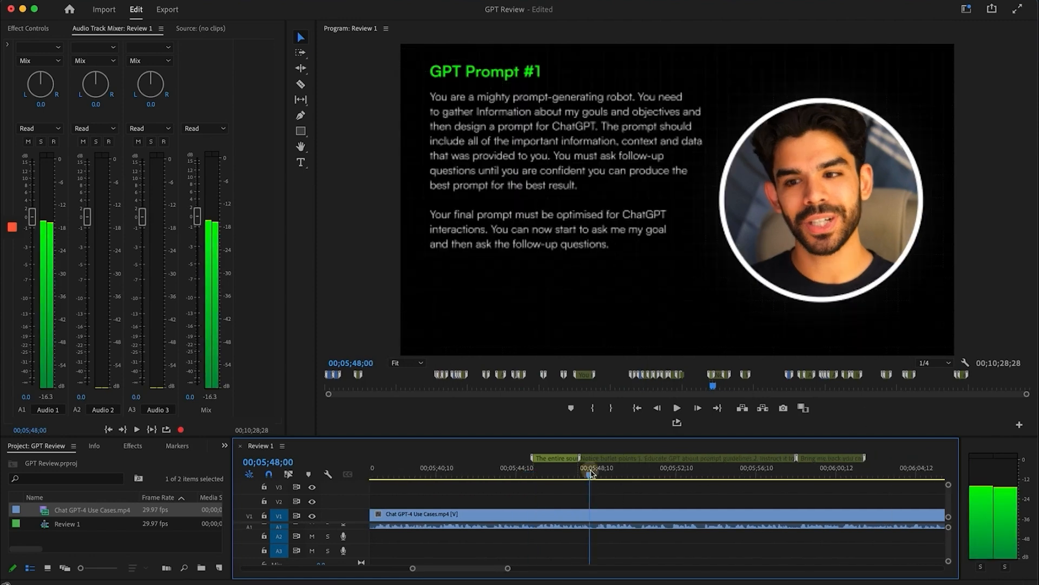
Read the 'Notice bullet points' and 'Bring me back' marker notes
double_click(623, 459)
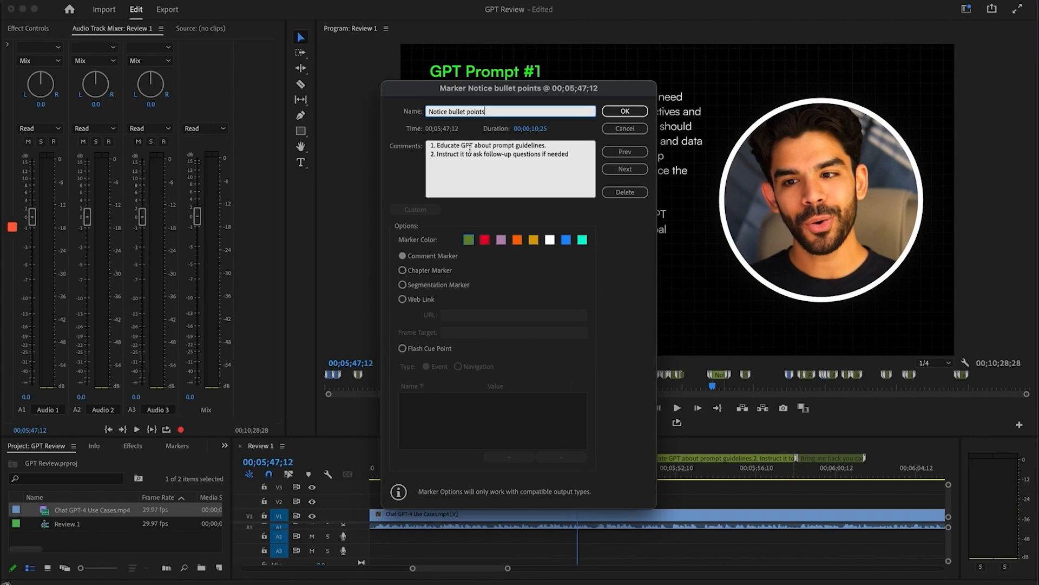
left_click(612, 112)
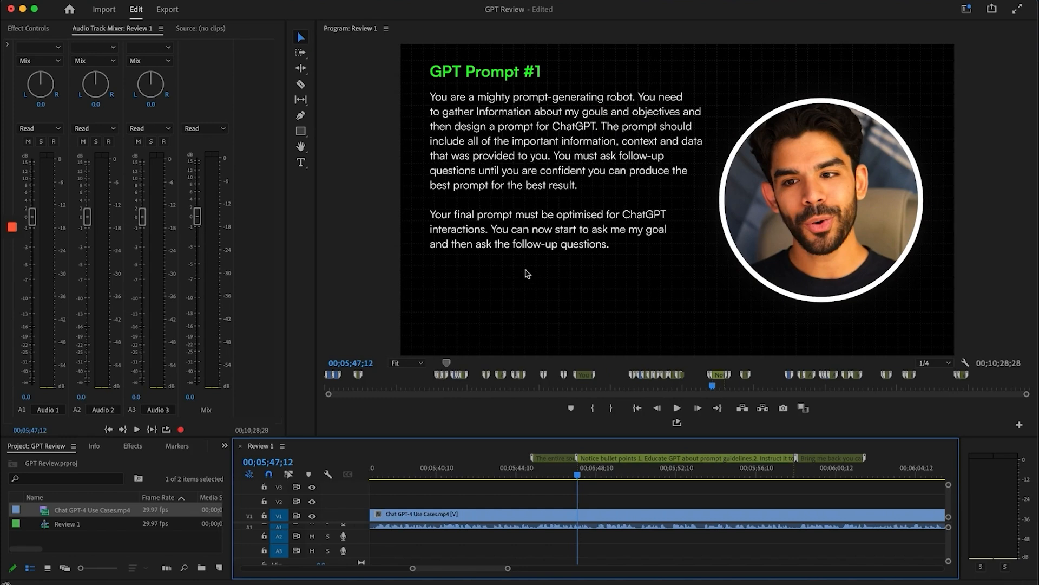
double_click(628, 459)
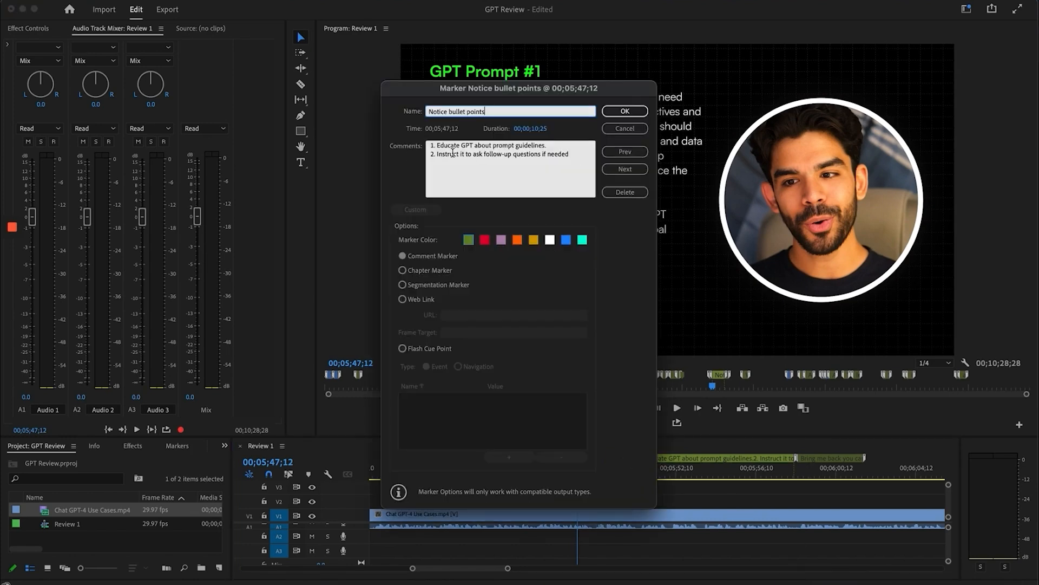
left_click(624, 111)
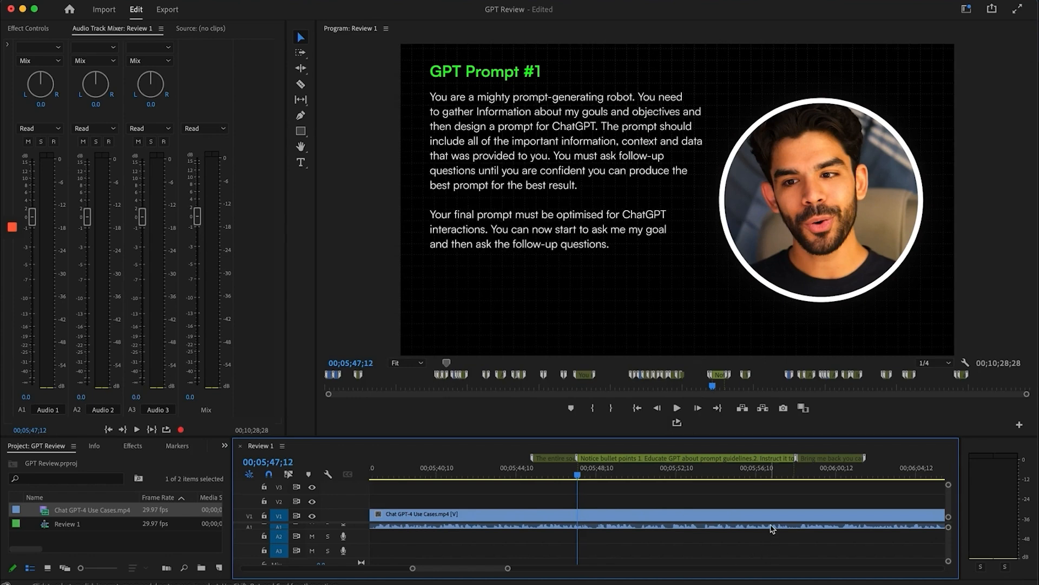
scroll(769, 520, "right", 3)
double_click(727, 461)
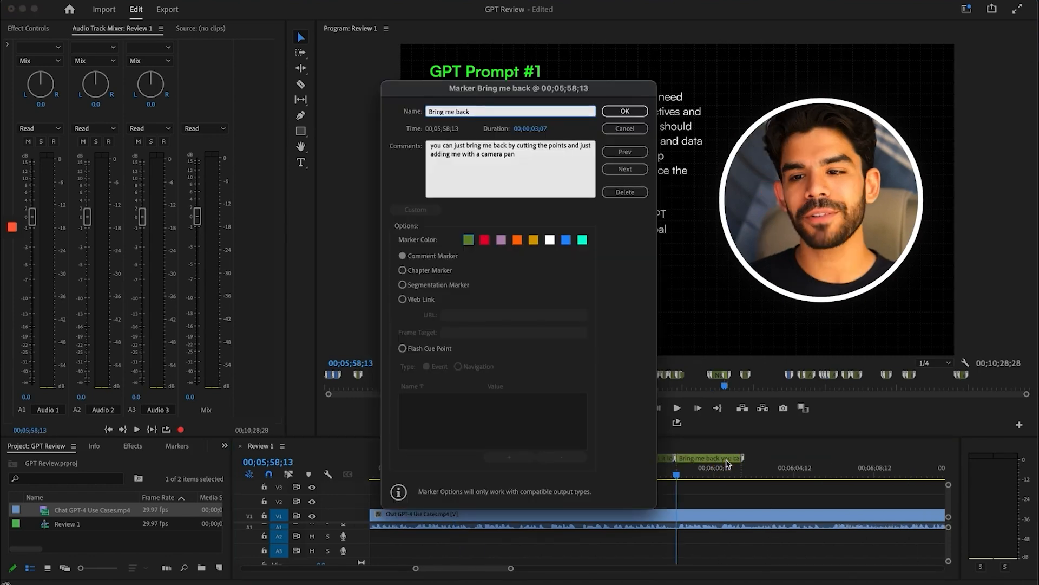
left_click(624, 111)
Reread the 'Notice bullet points' note and scrub between 05;56;22 and 05;58;07
left_click(643, 469)
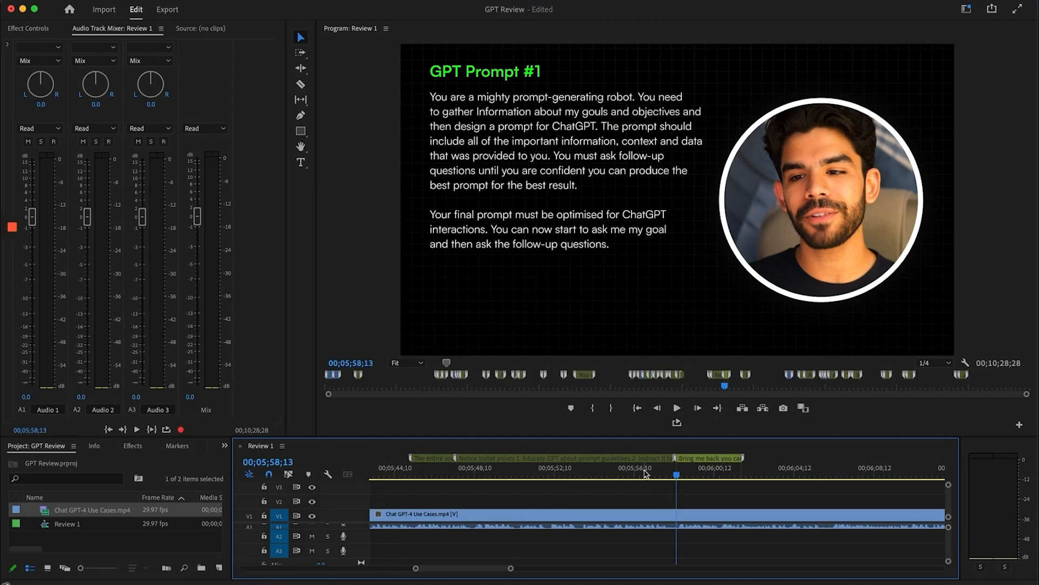
double_click(620, 464)
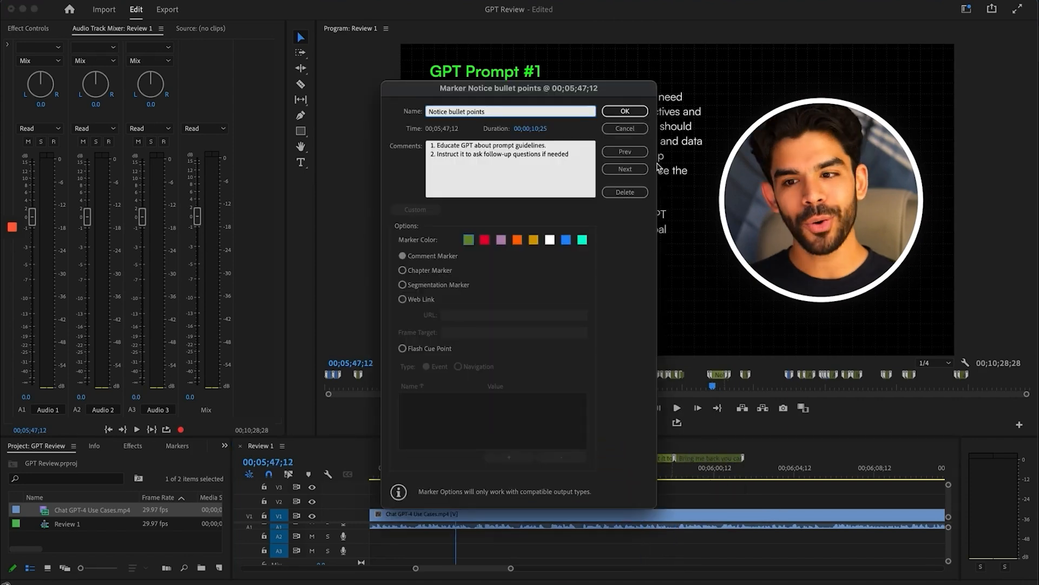
left_click(624, 111)
left_click_drag(655, 469, 665, 469)
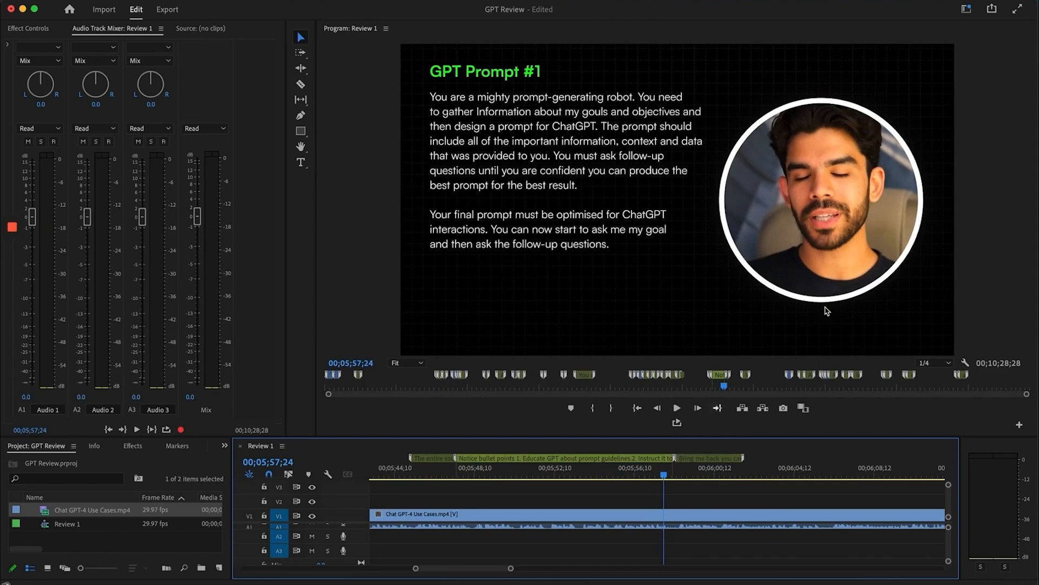
left_click_drag(664, 475, 672, 476)
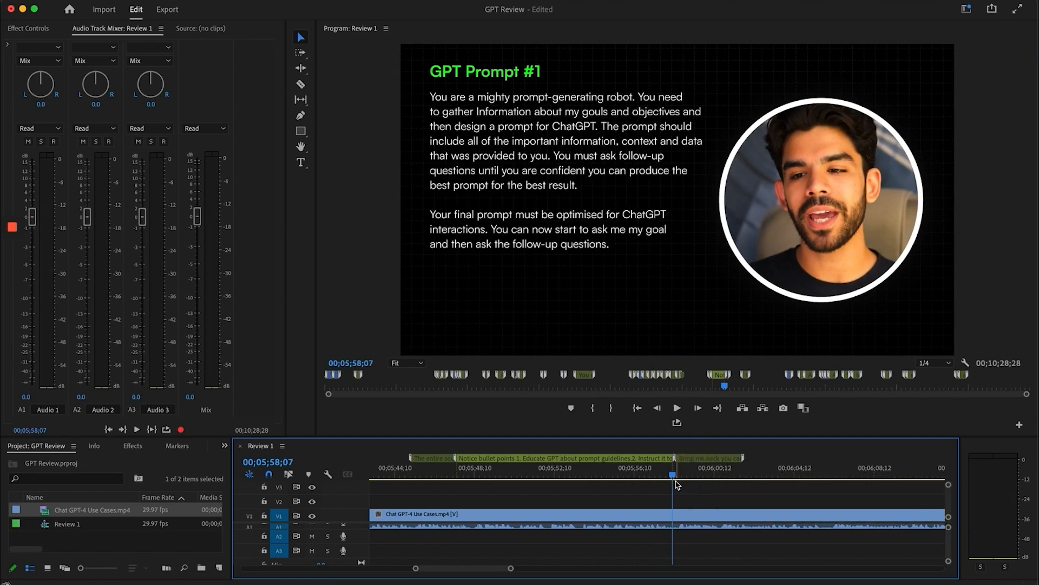
left_click(660, 476)
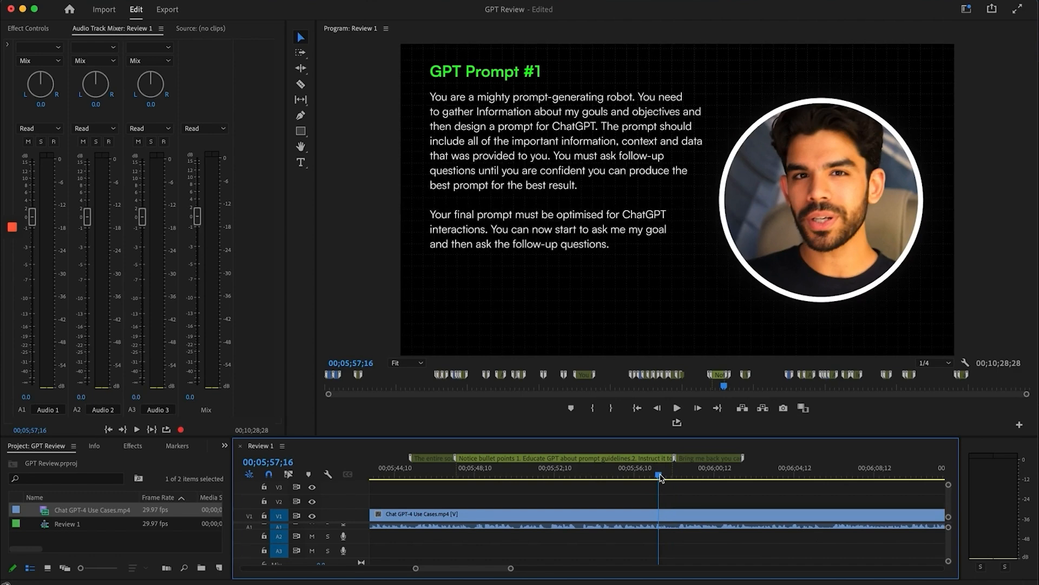
scroll(724, 490, "right", 5)
Check the Wrong transition, then visit the 'Comment on your best prompt' and 'Add 3D' markers
left_click(711, 474)
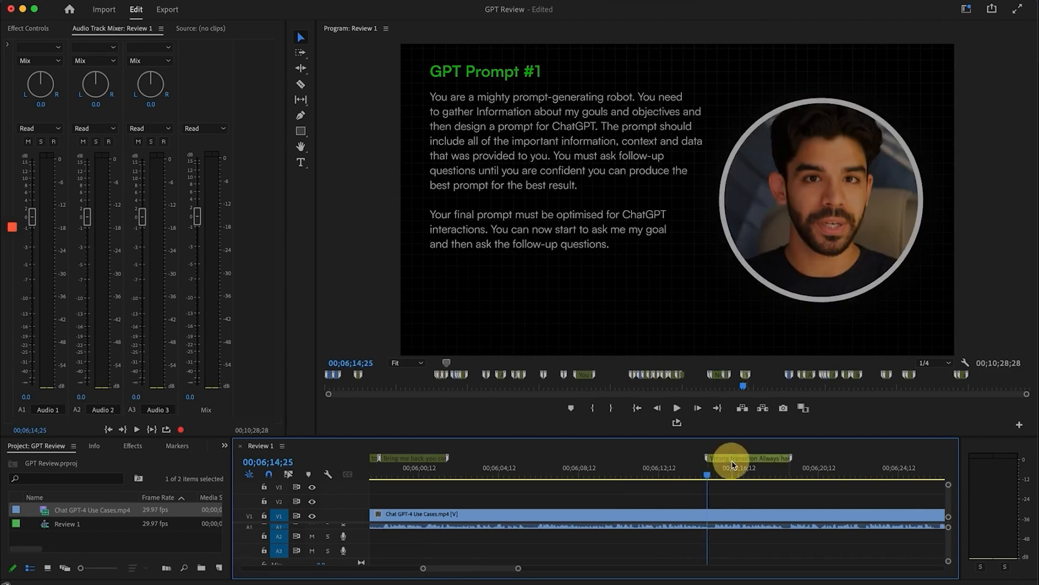
mouse_move(711, 473)
left_mouse_down()
mouse_move(731, 475)
mouse_move(706, 474)
mouse_move(722, 475)
left_mouse_up()
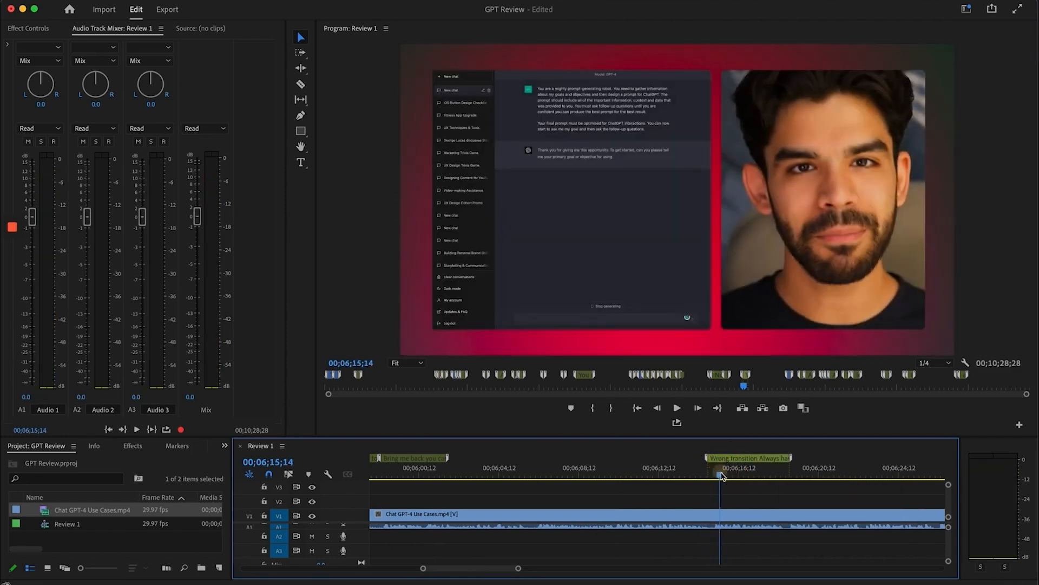
scroll(722, 476, "right", 10)
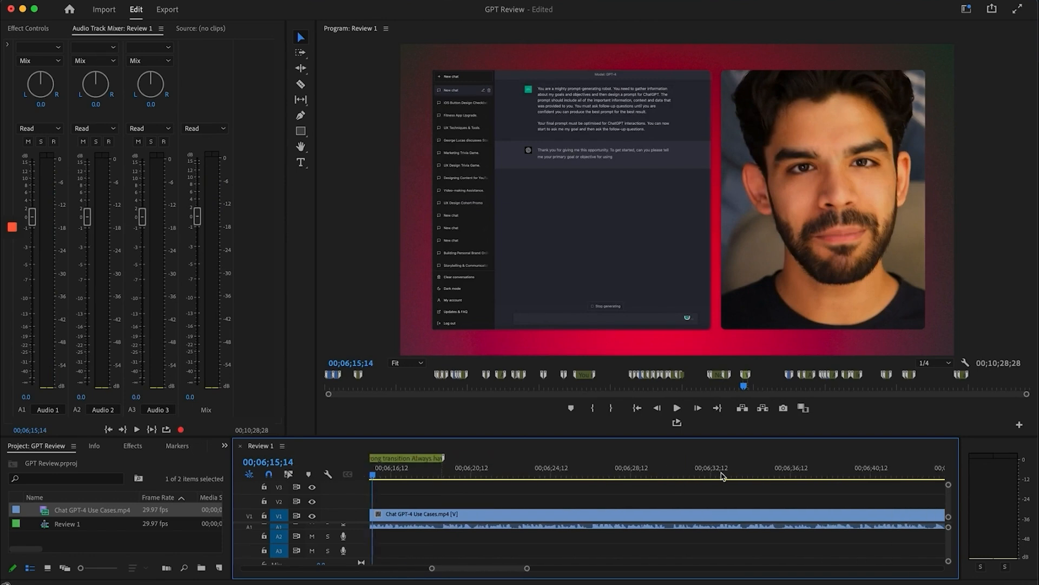
scroll(722, 475, "right", 7)
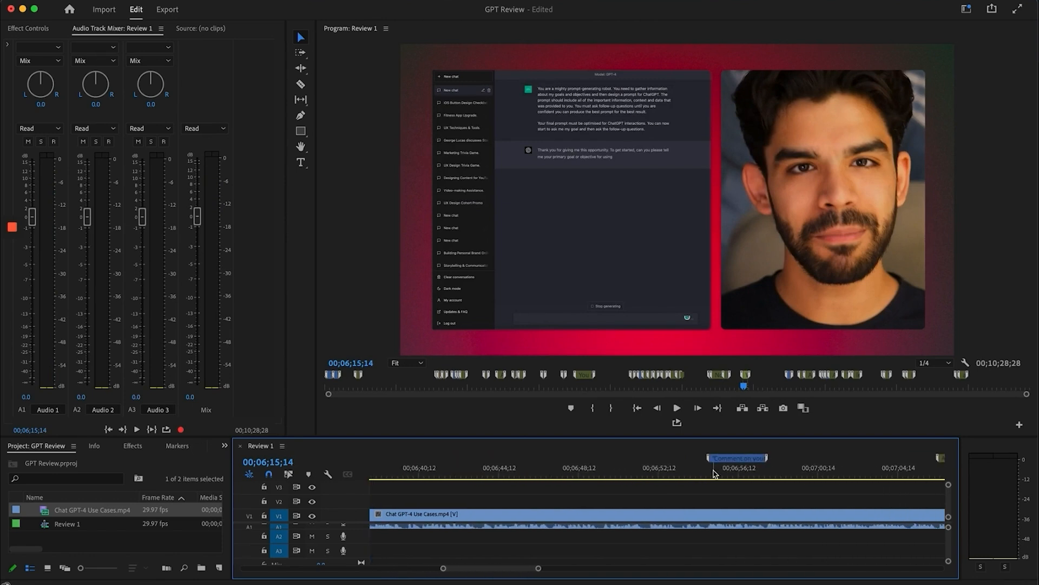
left_click(732, 475)
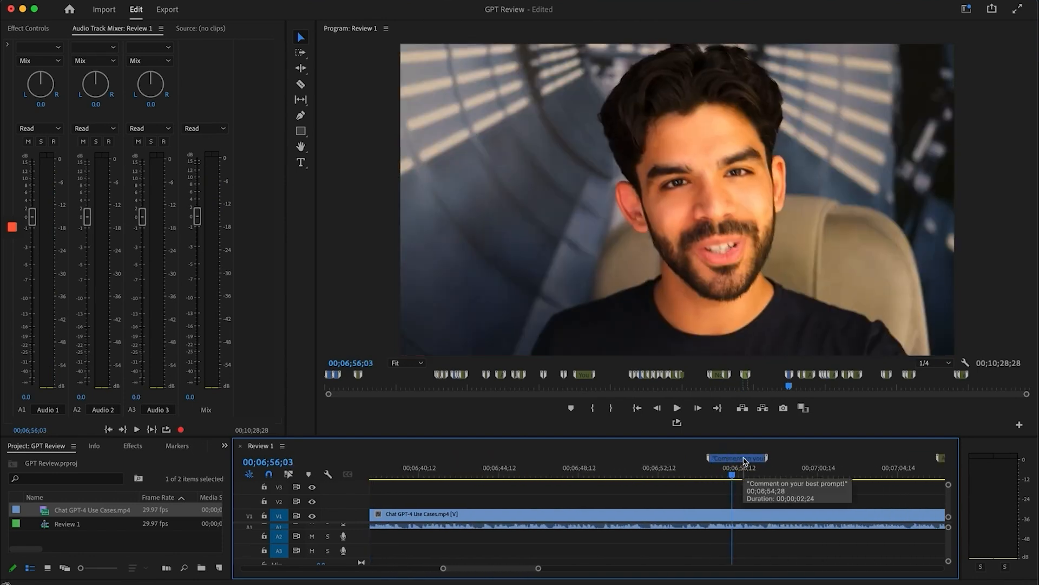
scroll(742, 487, "right", 6)
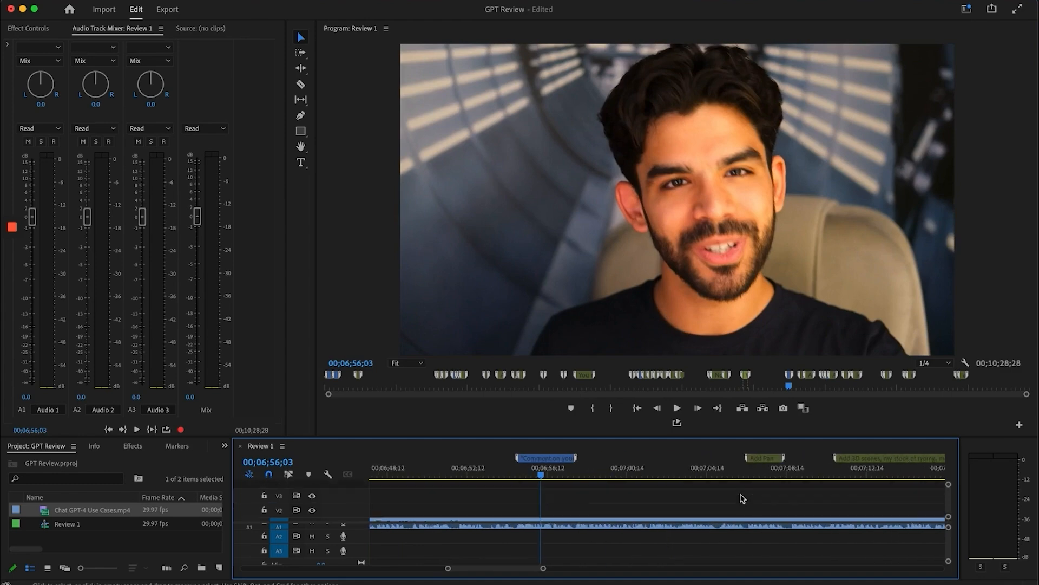
left_click(680, 459)
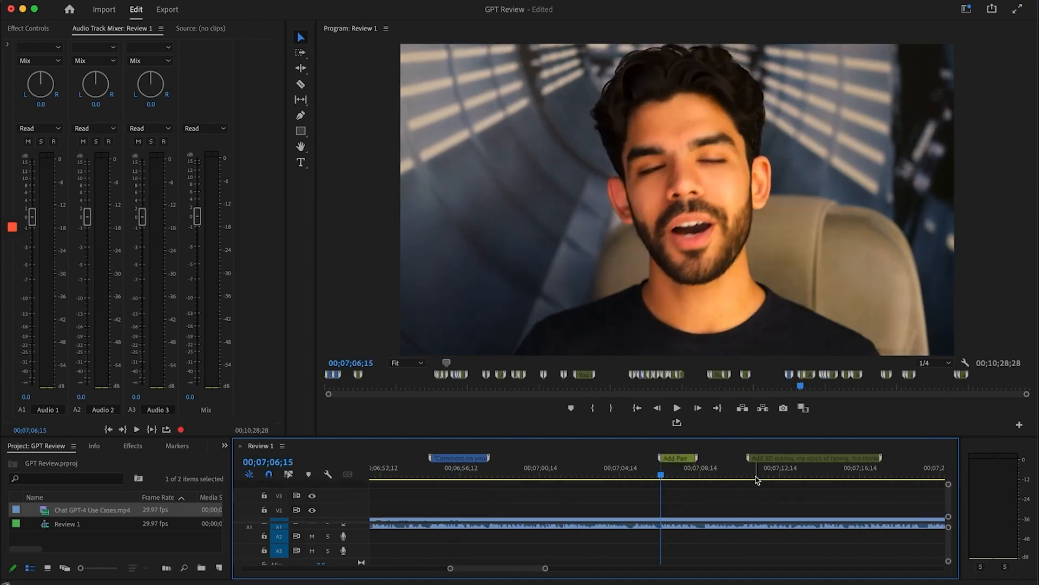
Scrub the playhead from about 07;13 to 07;16
scroll(758, 480, "right", 2)
left_click(719, 463)
left_click_drag(649, 469, 687, 473)
scroll(734, 482, "right", 3)
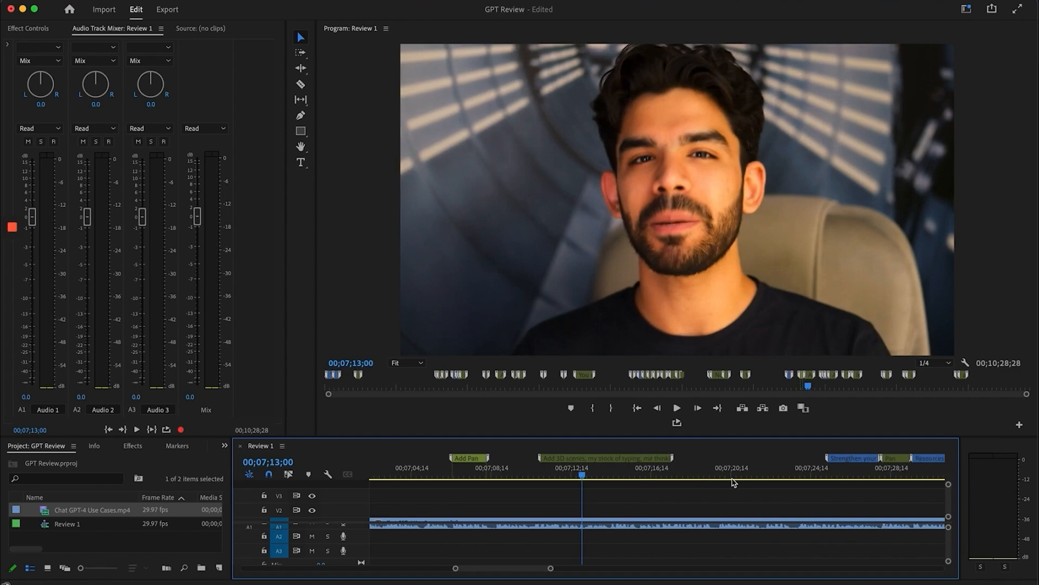
left_click_drag(622, 474, 644, 478)
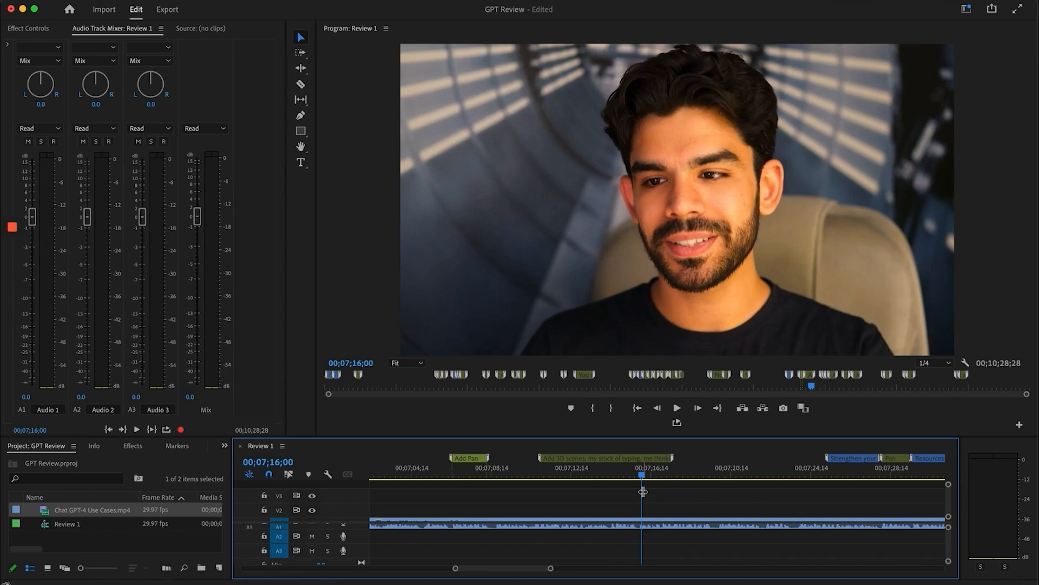
Step playback between 7:26 and 7:29, settling at 7:31
scroll(643, 491, "right", 5)
left_click(669, 469)
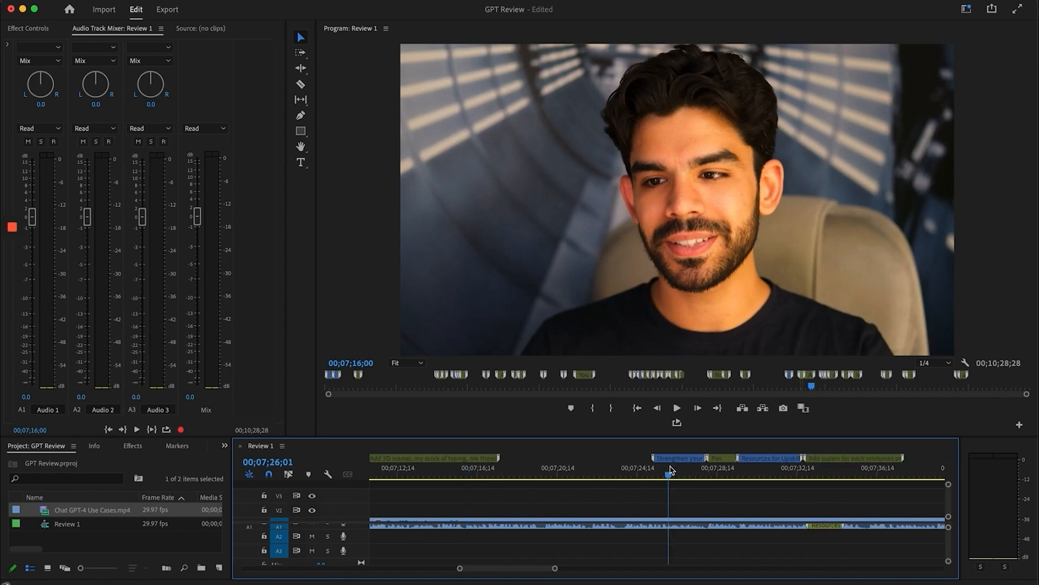
scroll(679, 469, "right", 3)
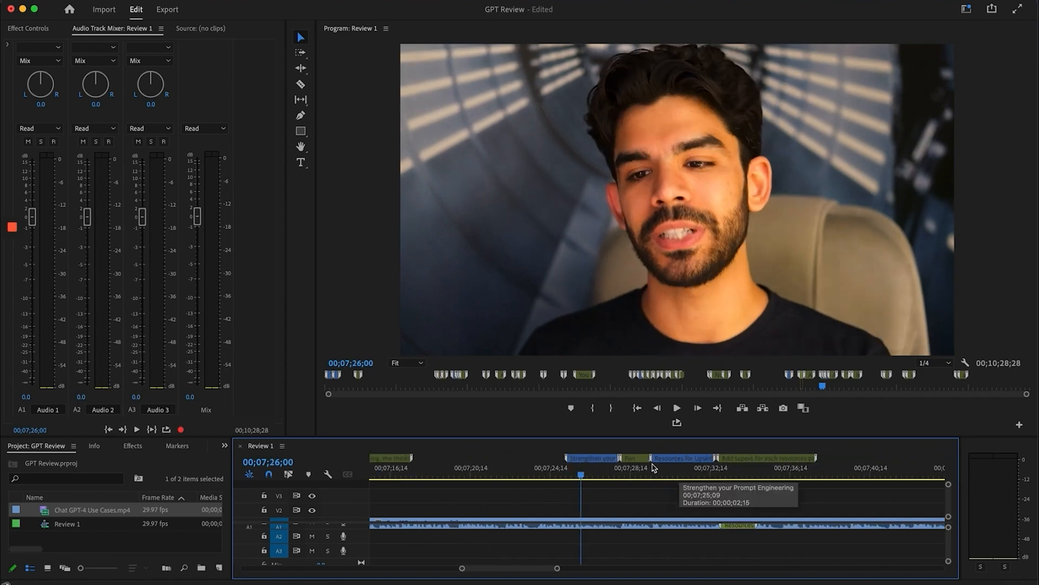
left_click(643, 469)
left_click(677, 468)
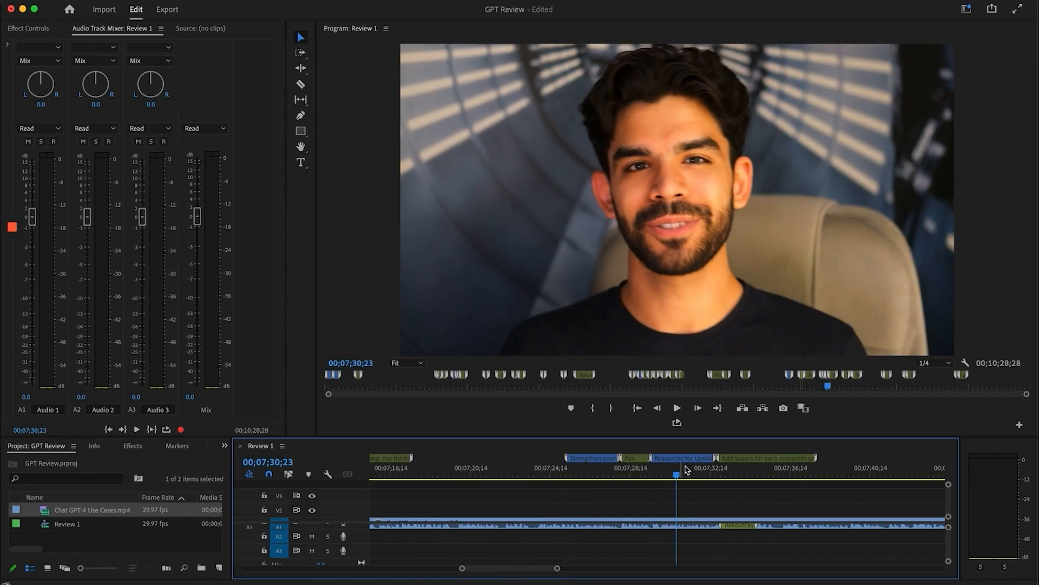
left_click(651, 468)
left_click(683, 469)
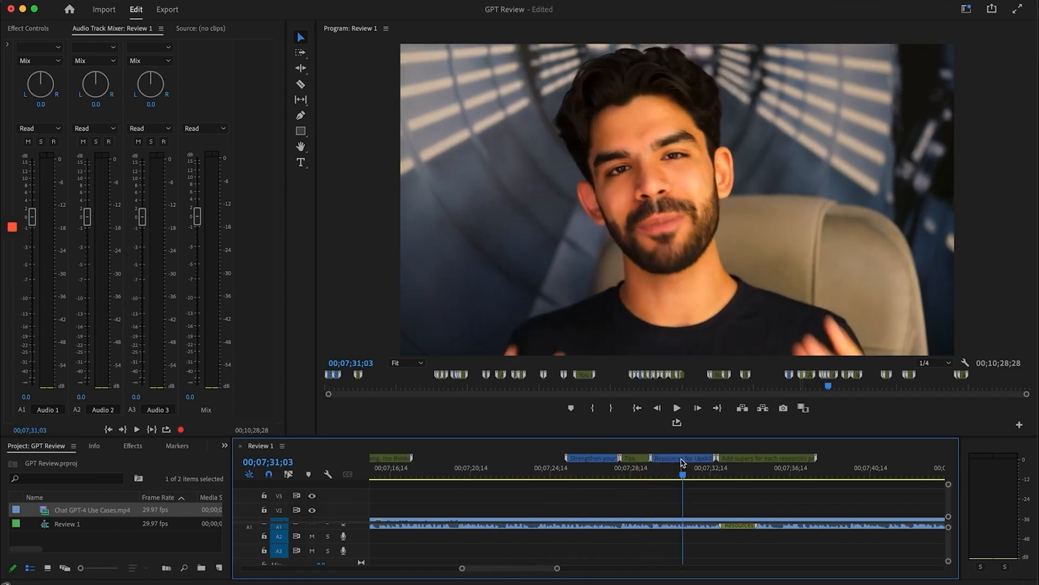
Read the 'Add supers for each resources' marker note at about 7:33
scroll(721, 494, "right", 3)
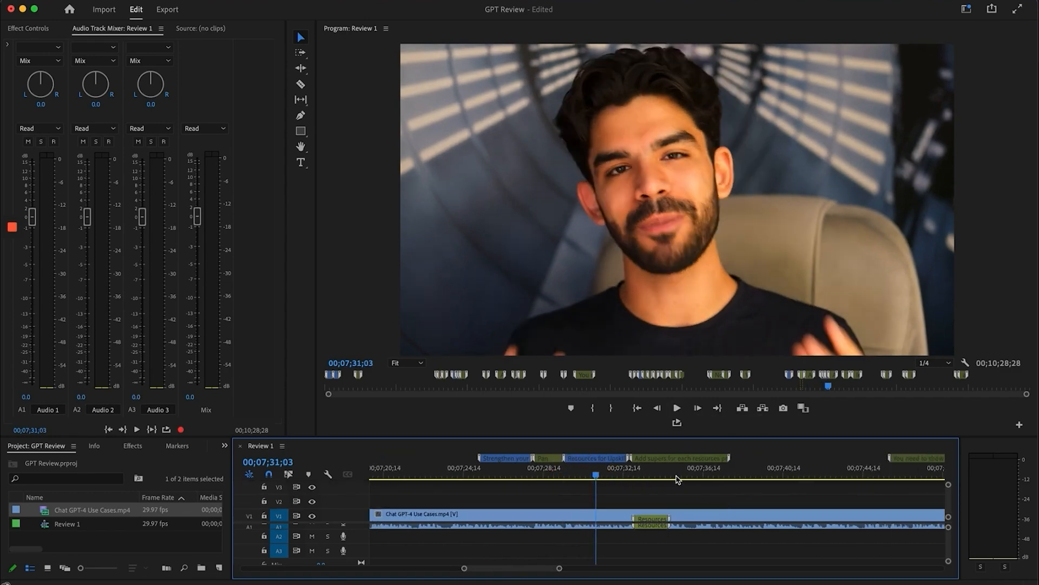
left_click(651, 468)
scroll(687, 491, "right", 2)
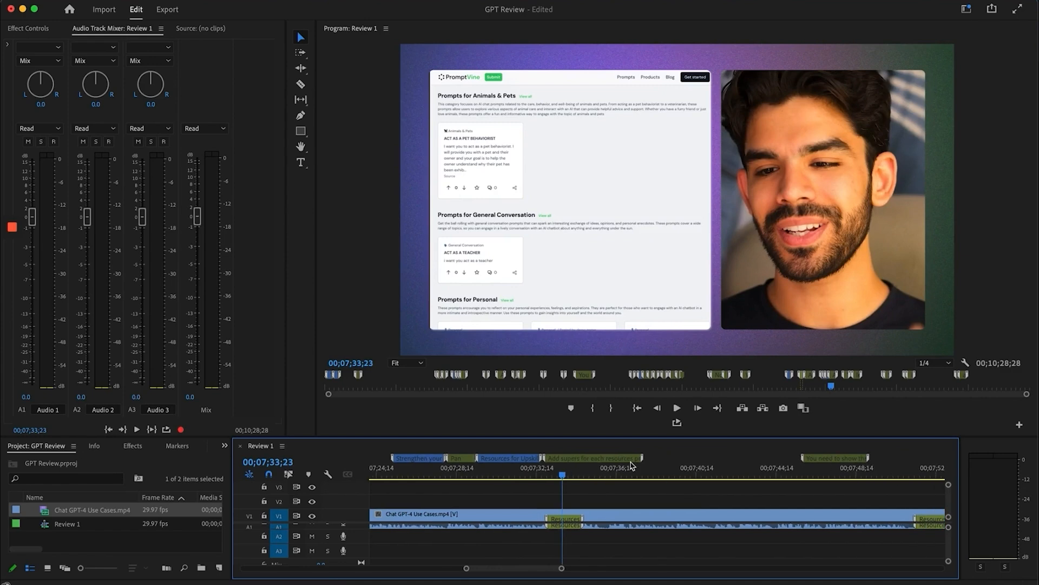
double_click(623, 457)
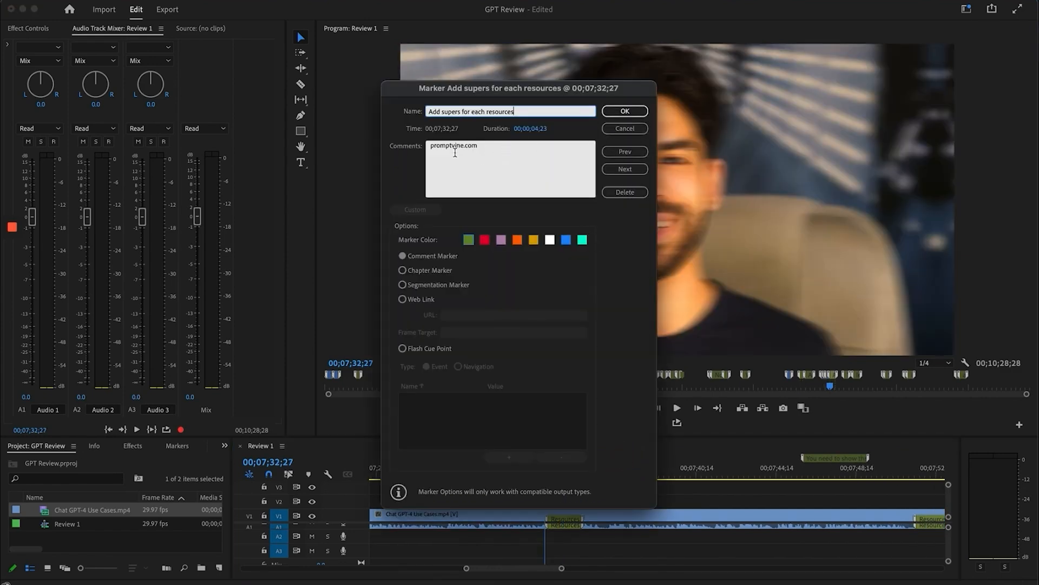
left_click(625, 111)
Review the PromptVine section from 7:39 to 7:47 toward the LearnPrompt.org page
left_click(668, 468)
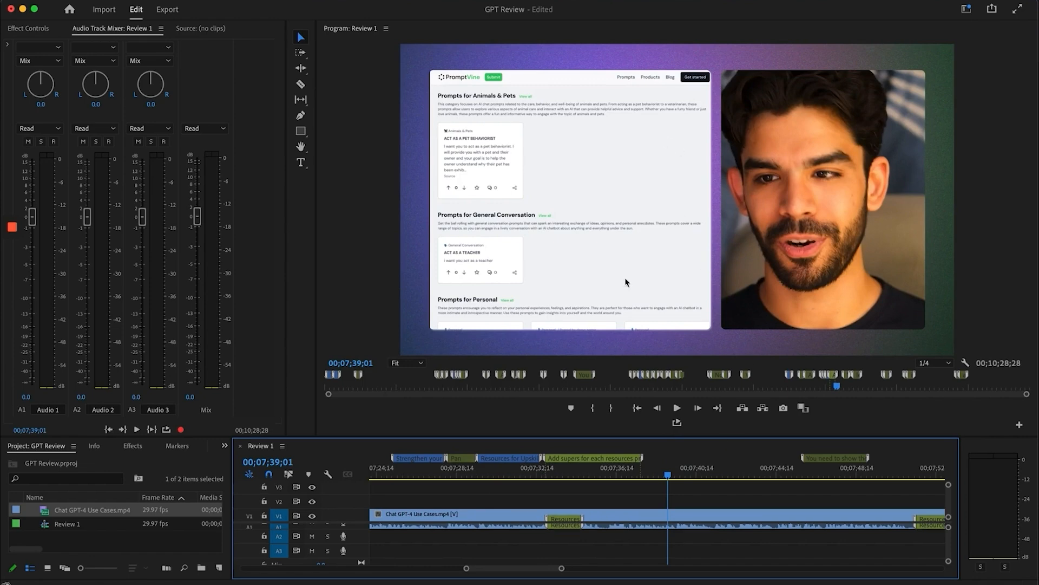
scroll(726, 514, "down", 3)
left_click(660, 474)
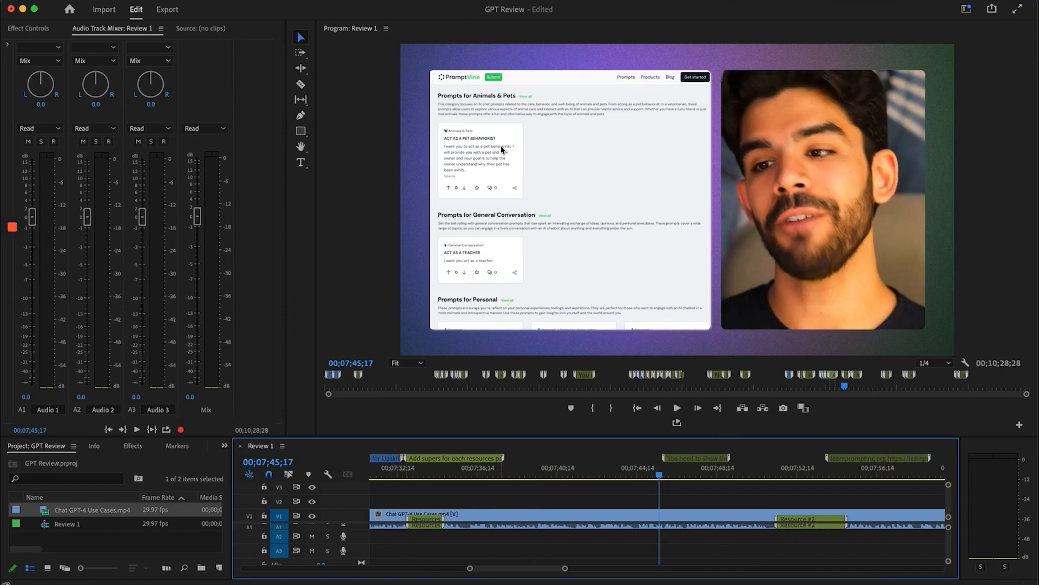
left_click(690, 468)
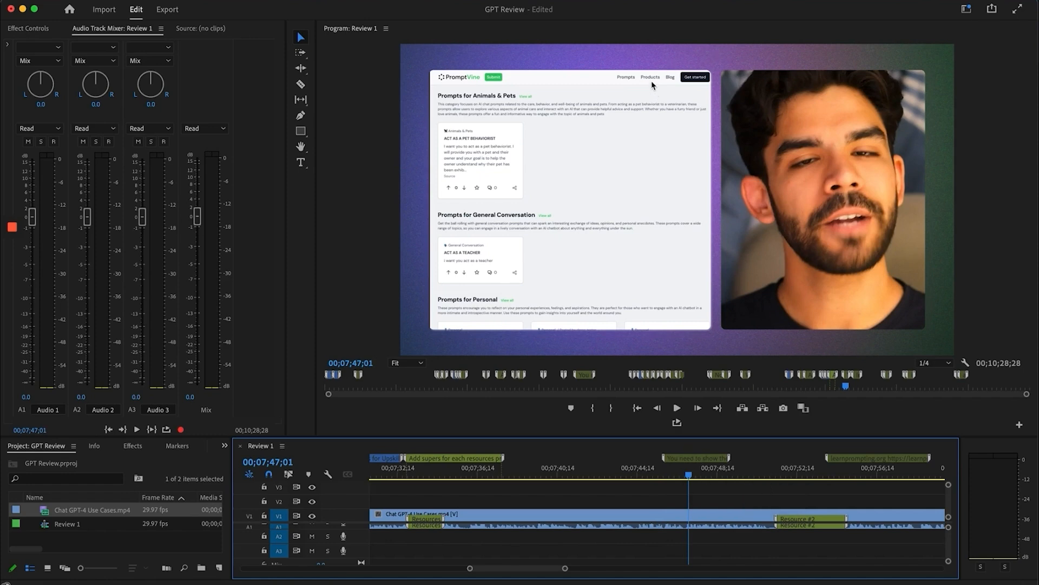
scroll(711, 522, "right", 3)
scroll(711, 522, "right", 1)
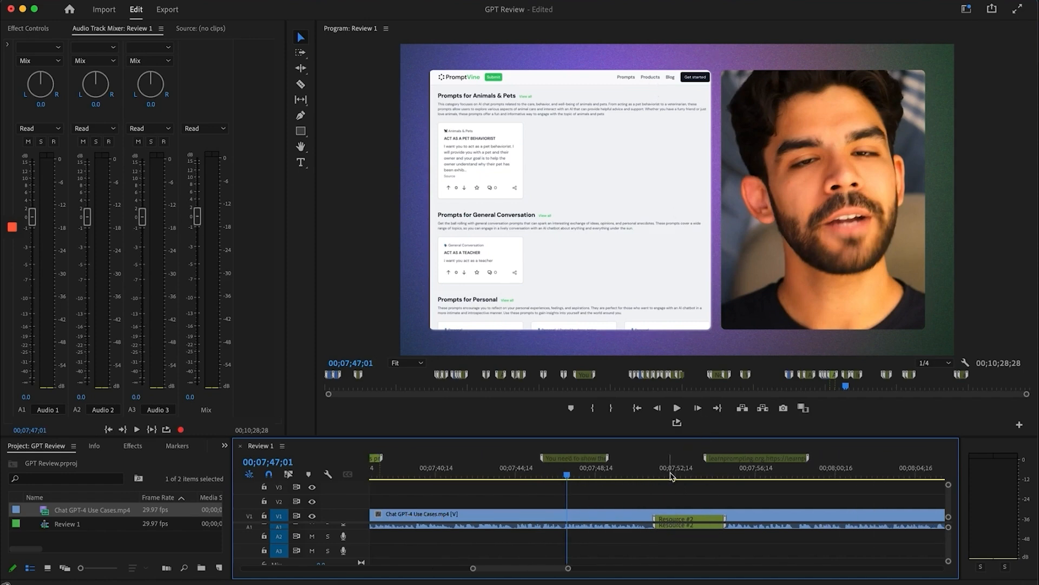
mouse_move(671, 471)
left_mouse_down()
mouse_move(653, 472)
mouse_move(679, 475)
left_mouse_up()
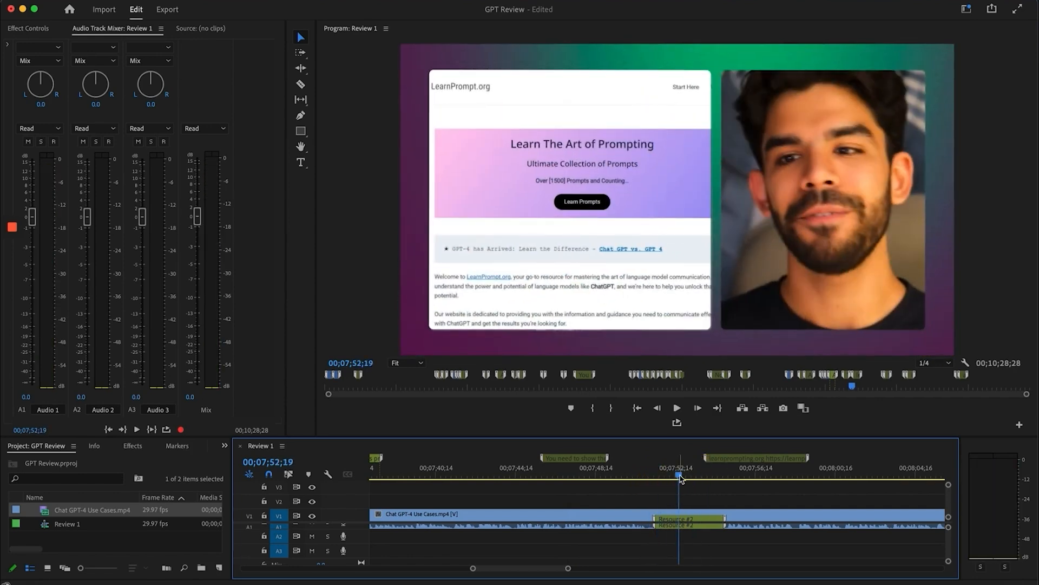
Read the learnprompting.org marker note
double_click(731, 460)
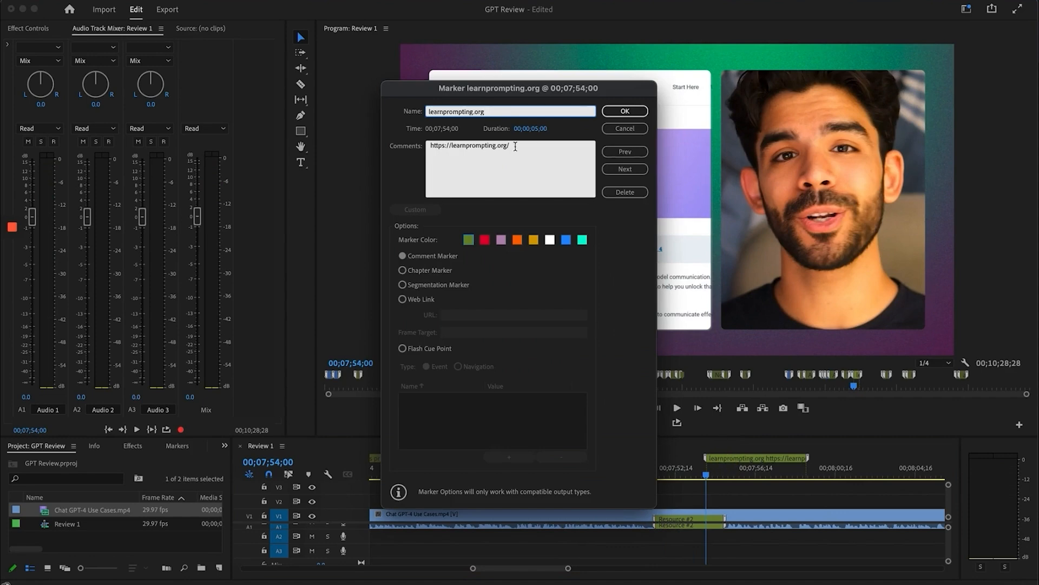
left_click(625, 111)
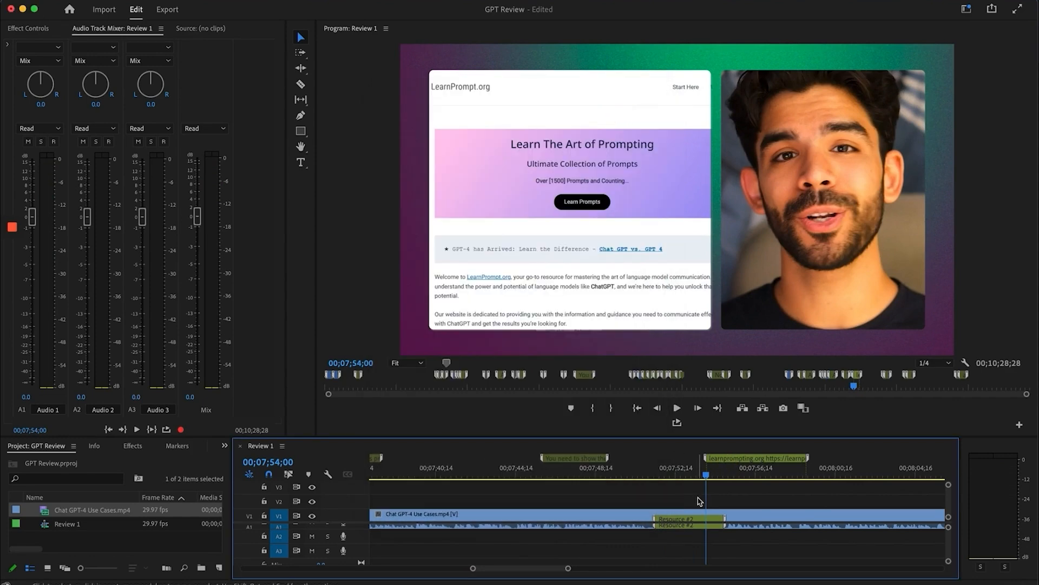
scroll(698, 498, "right", 4)
scroll(615, 475, "right", 6)
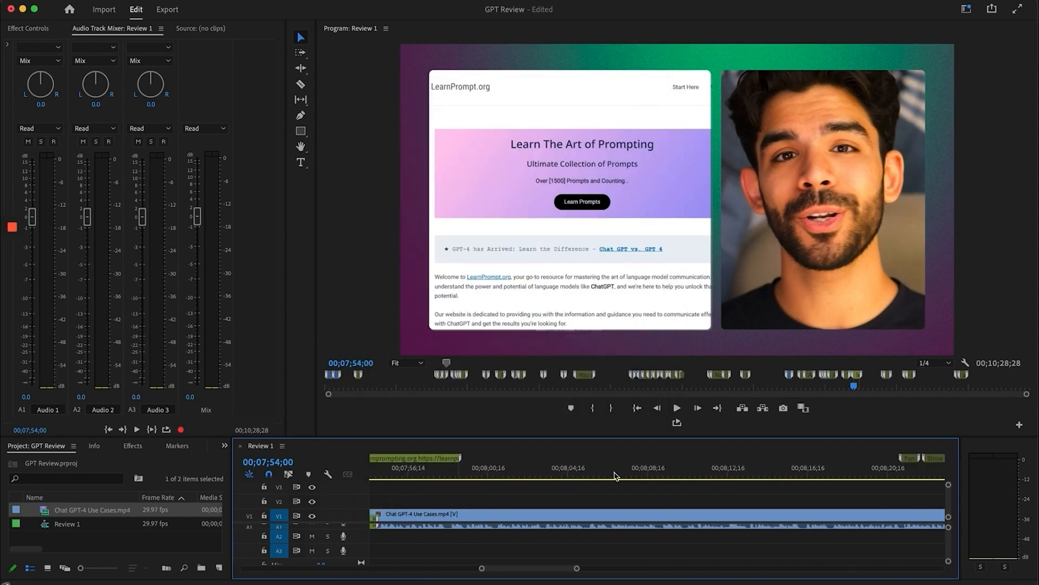
Scrub to about 8:23 and read the 'Show Open AI Documentation' marker note
left_click(765, 467)
scroll(758, 469, "right", 3)
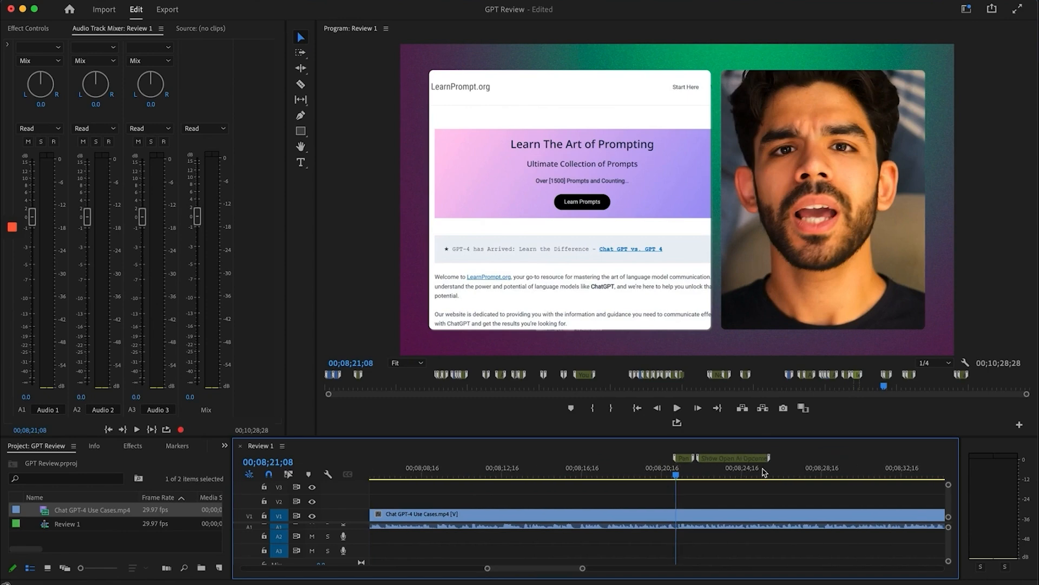
left_click_drag(682, 474, 714, 472)
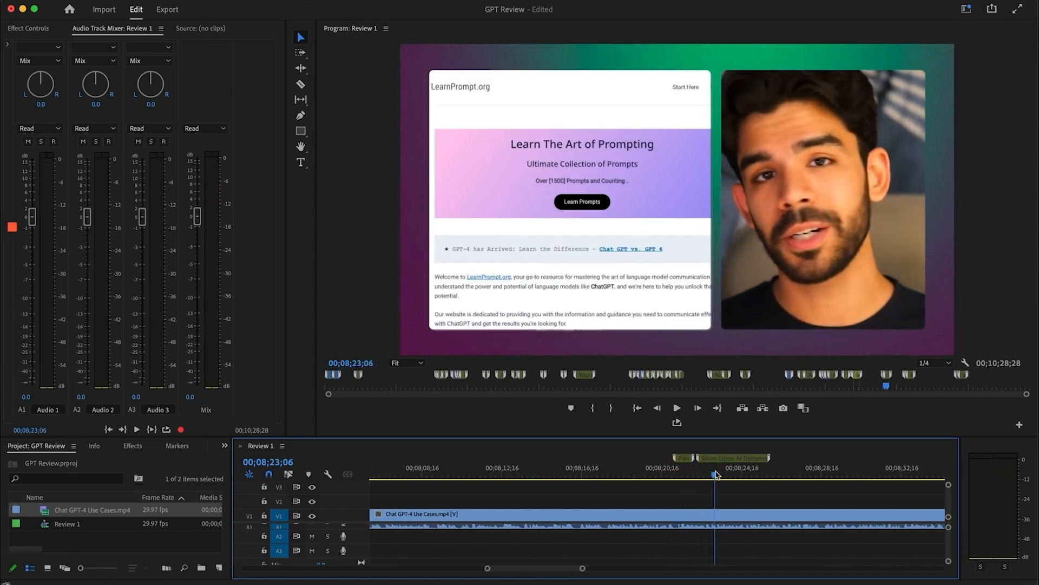
double_click(719, 460)
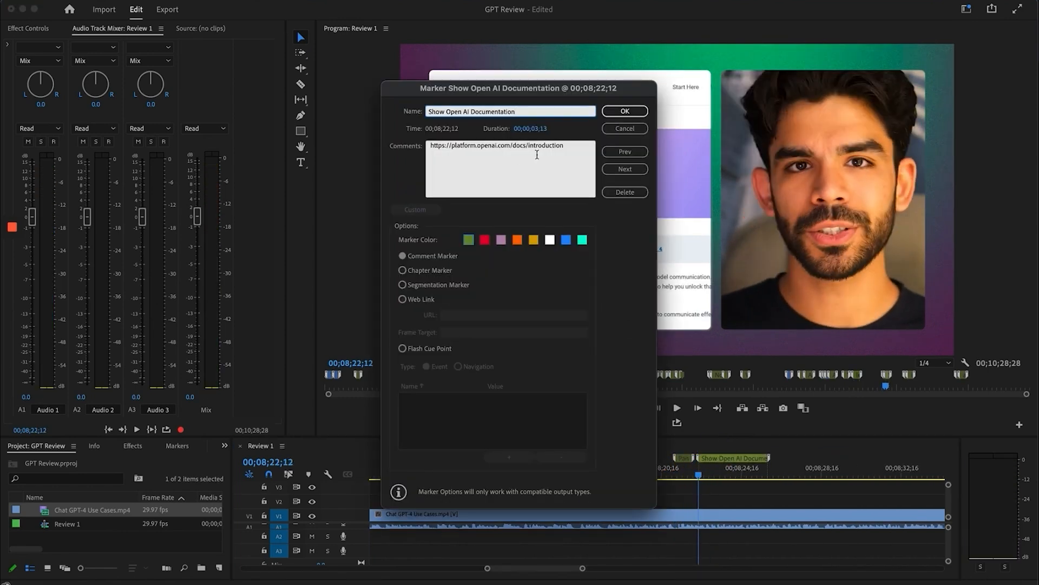
left_click(624, 112)
scroll(720, 497, "down", 5)
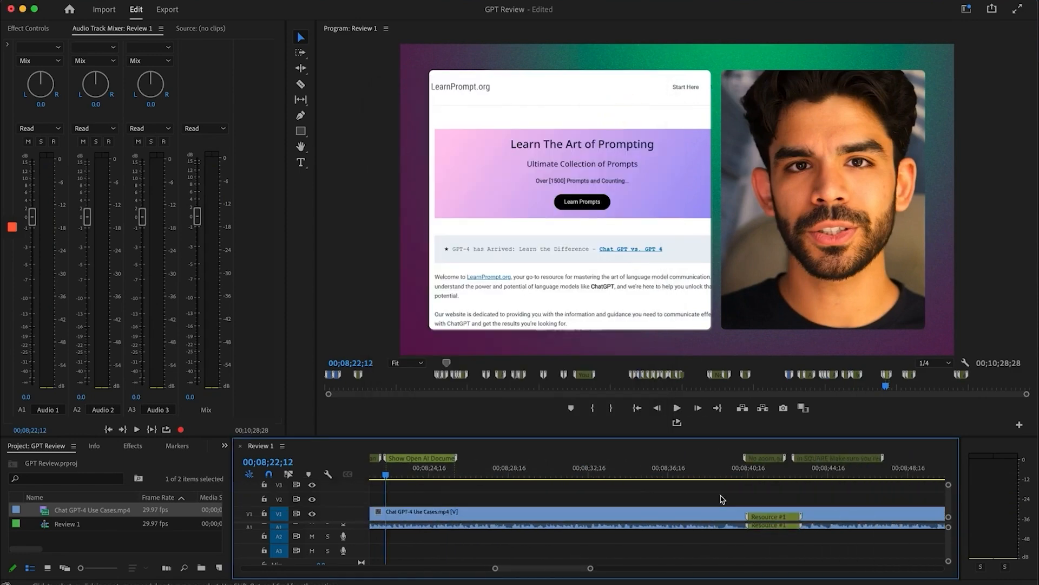
Scrub the ChatGPT playlist section from 8:41 to 8:43, then scroll the timeline onward
left_click(764, 462)
scroll(764, 461, "down", 3)
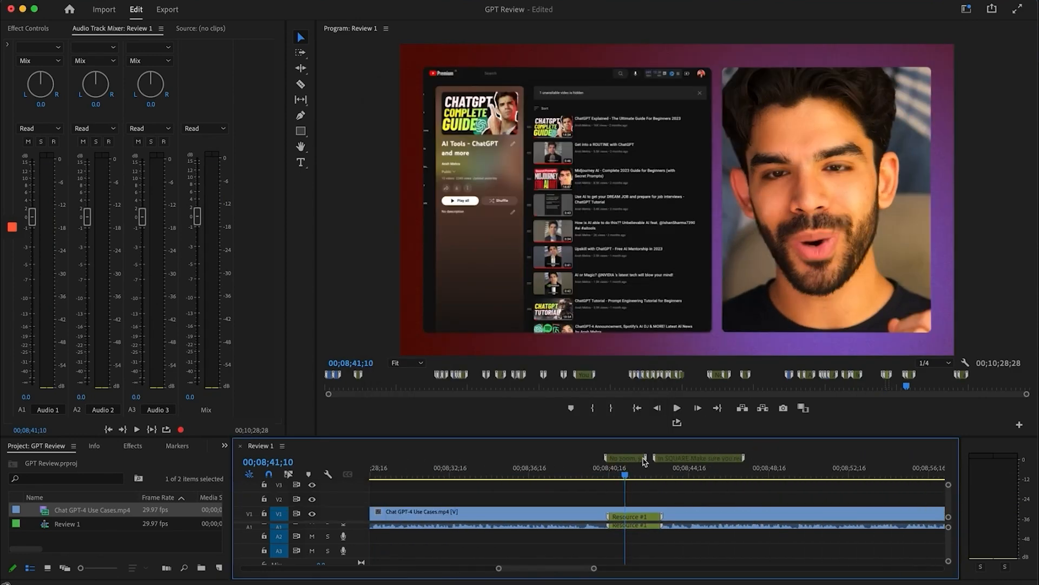
left_click_drag(598, 466, 621, 471)
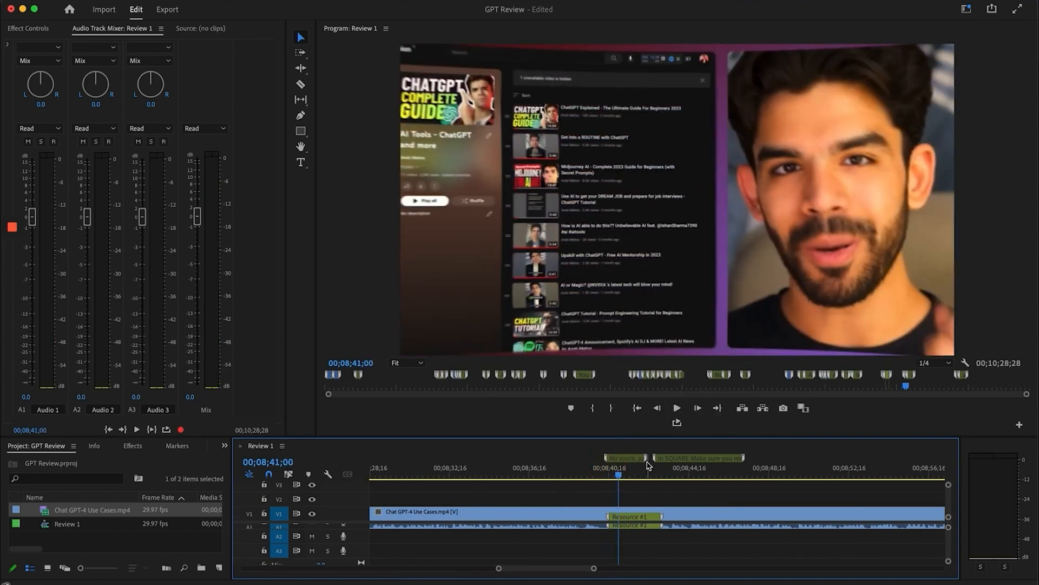
left_click(628, 468)
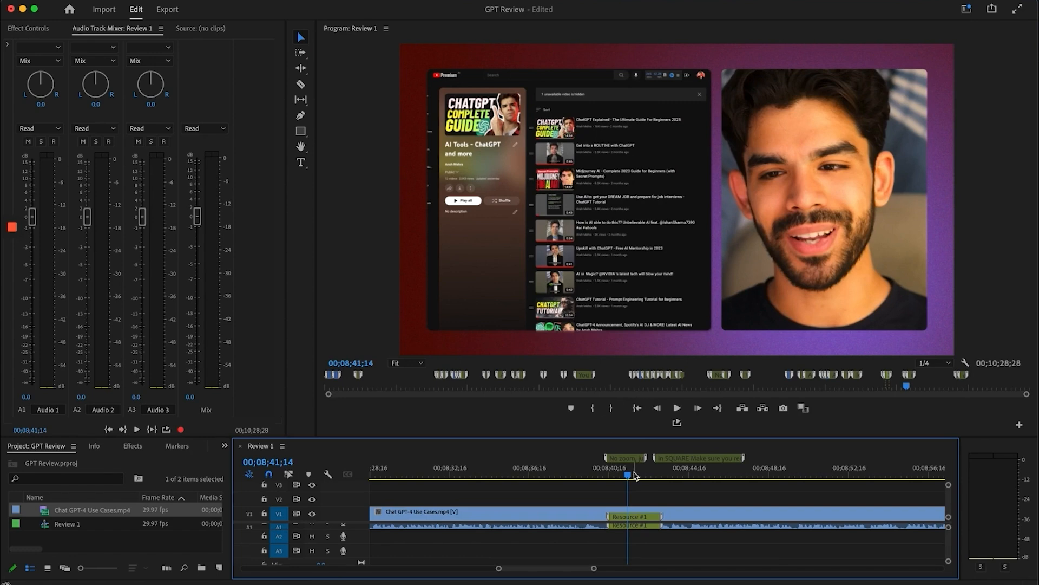
left_click(667, 475)
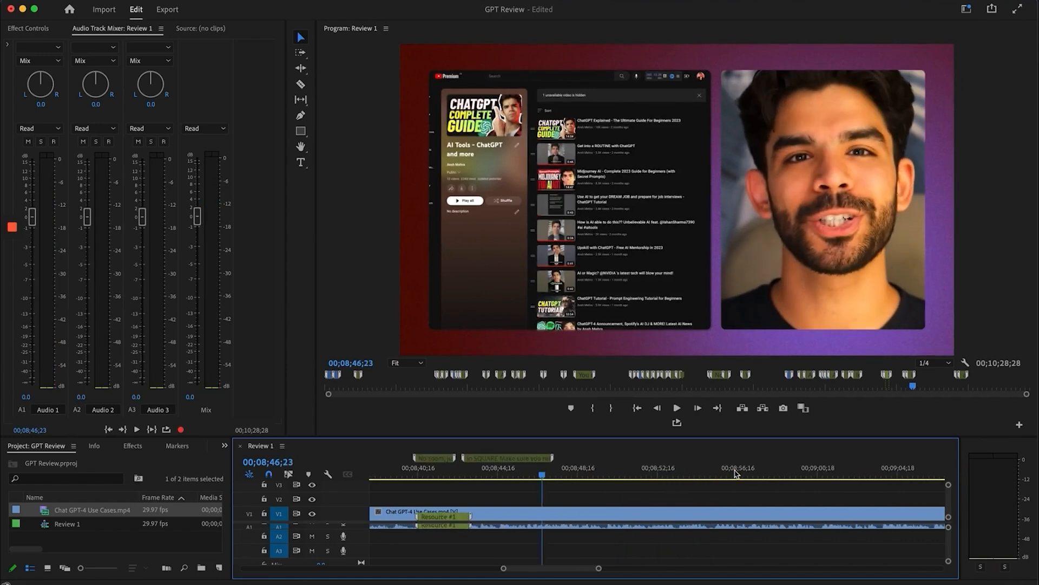
scroll(735, 472, "right", 2)
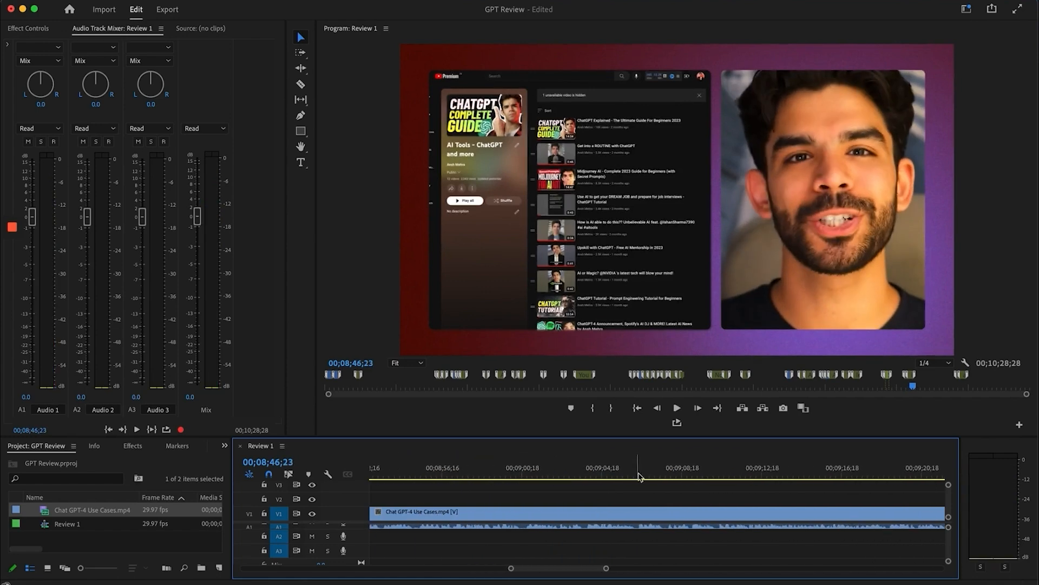
scroll(673, 528, "right", 10)
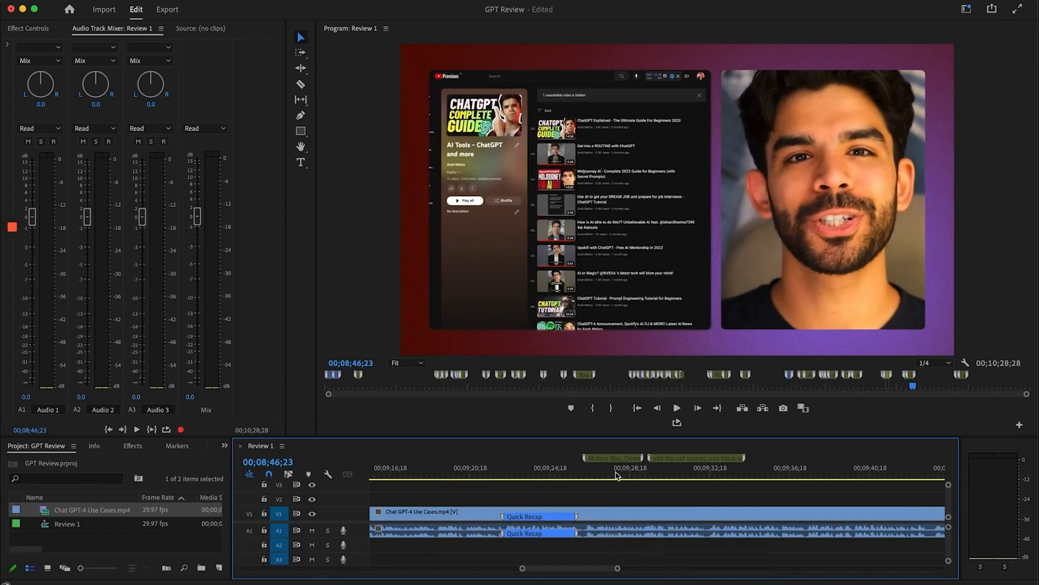
Scrub the Quick Recap title from 9:26 toward Quizzes and return to 9:27
left_click(600, 469)
left_click_drag(589, 467, 594, 474)
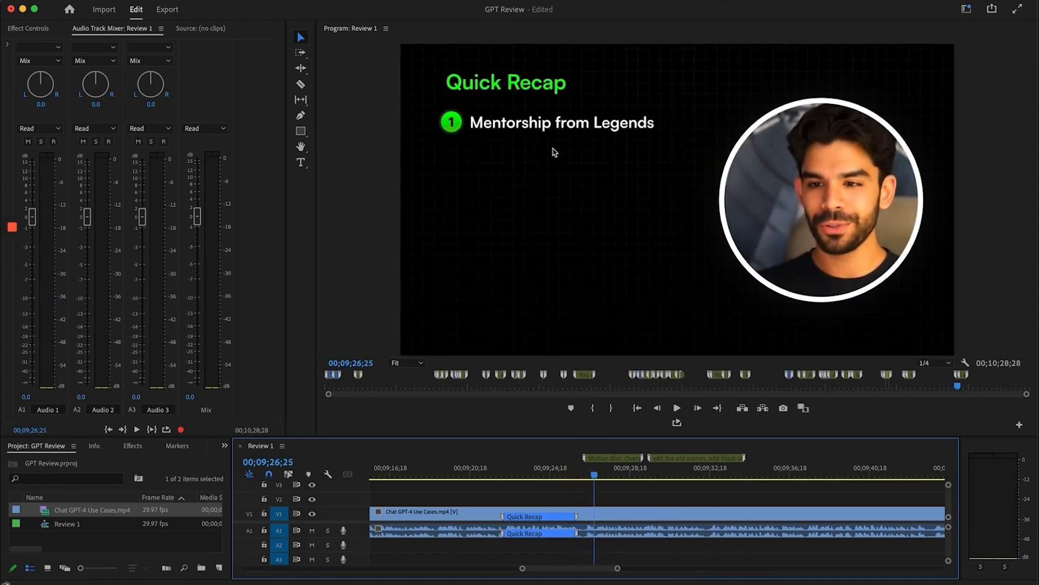
left_click(607, 469)
left_click_drag(607, 468, 720, 475)
scroll(663, 487, "right", 3)
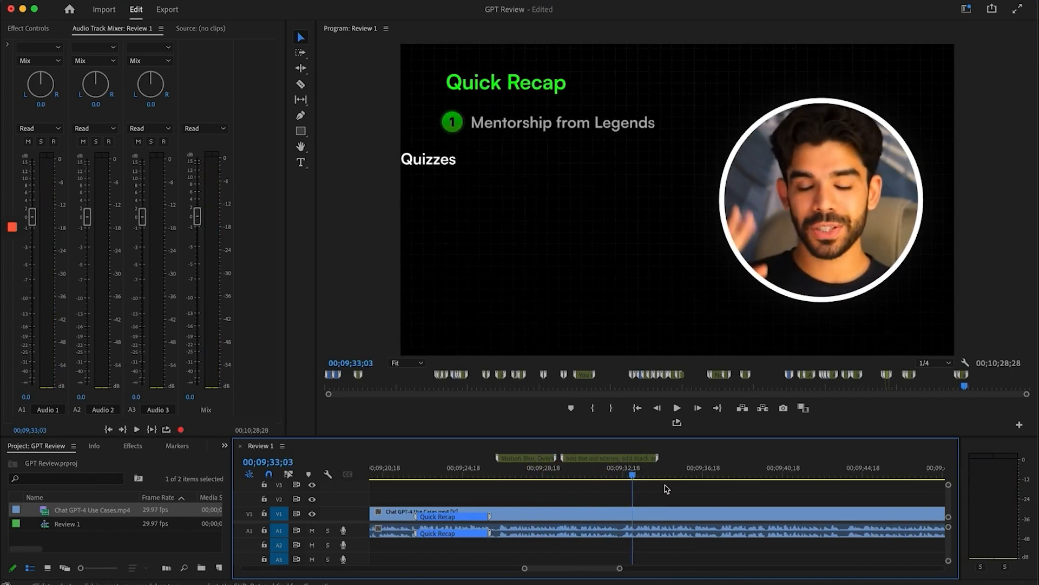
left_click(531, 474)
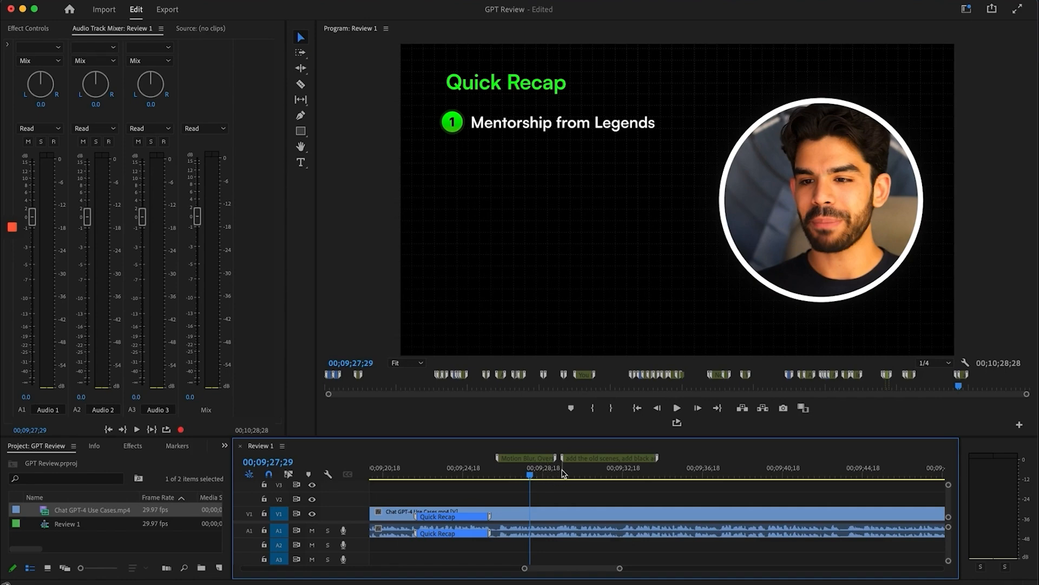
Show Animation Composer's Light Leaks presets in After Effects, then return to Premiere Pro
left_click(266, 579)
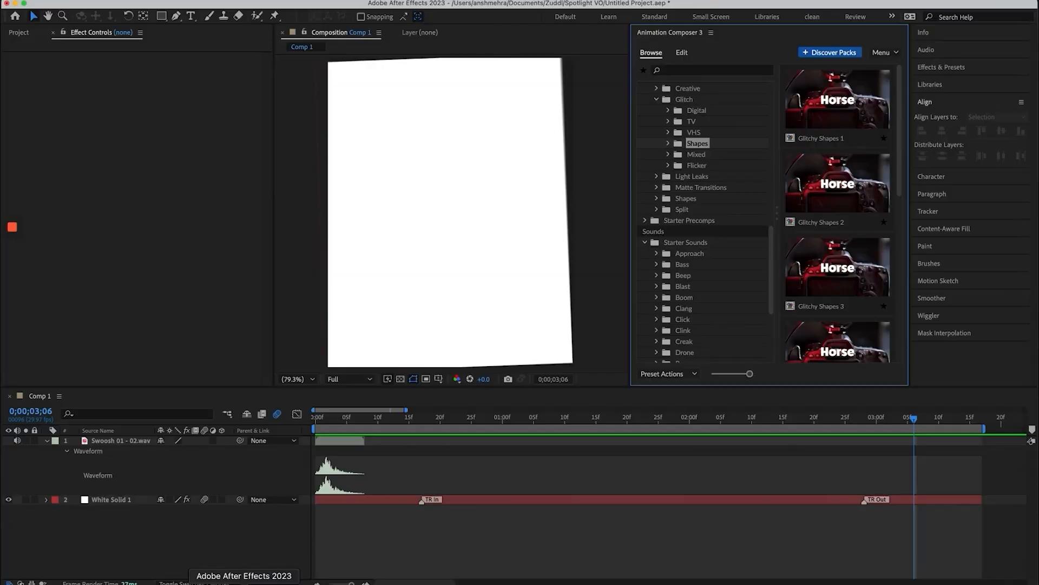
scroll(725, 302, "down", 6)
scroll(709, 254, "up", 4)
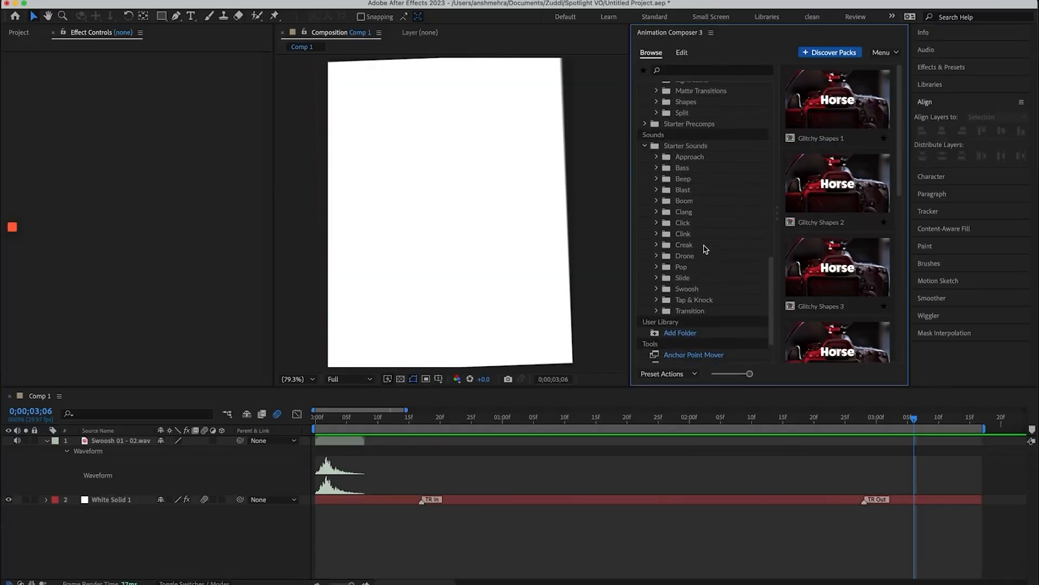
left_click(692, 145)
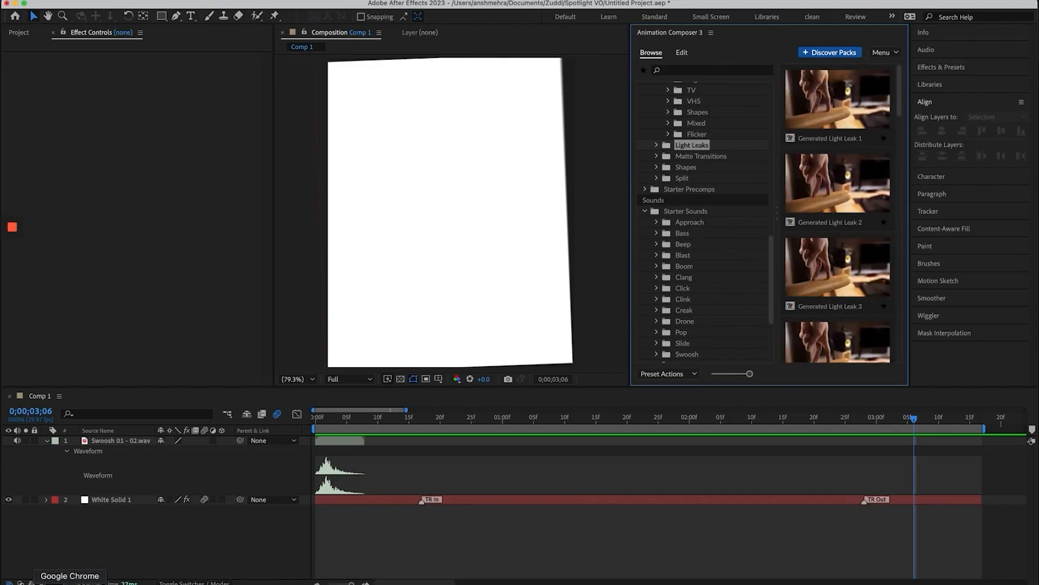
left_click(70, 581)
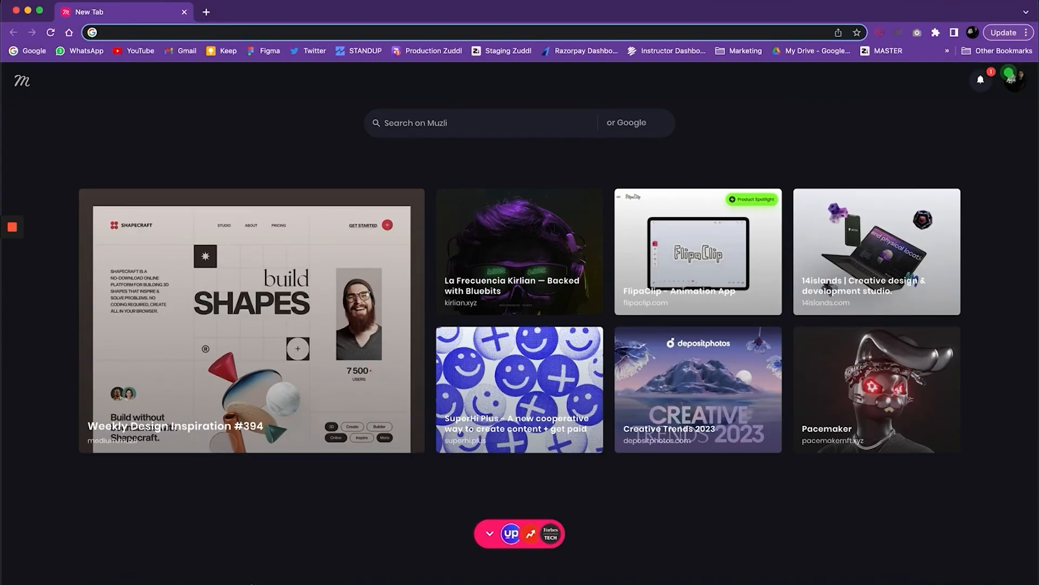
left_click(244, 582)
left_click(231, 581)
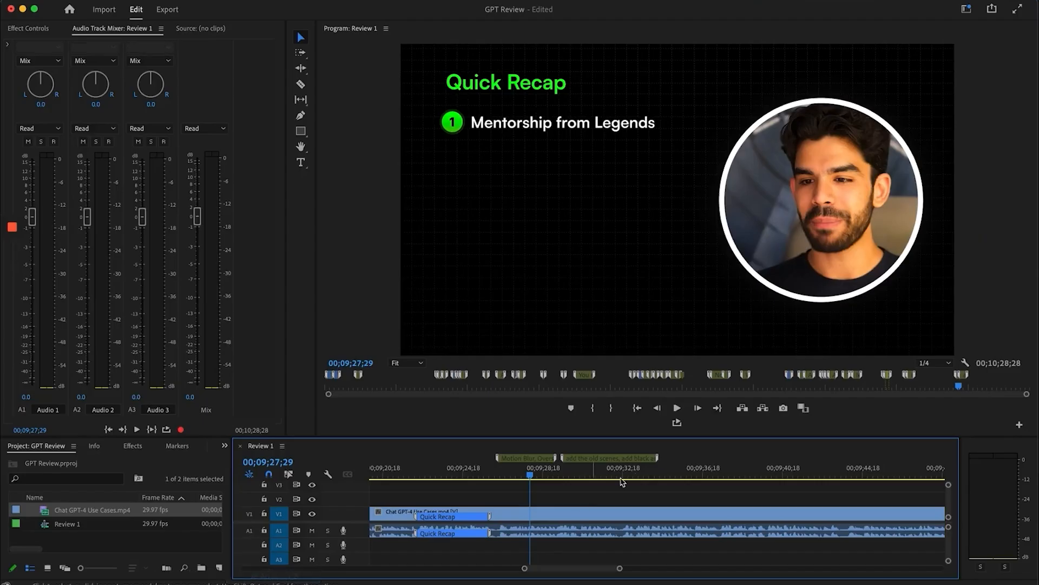
Scrub the draft sequence from the Quick Recap to its Add Outro ending
left_click(596, 465)
scroll(687, 496, "right", 5)
mouse_move(513, 471)
left_mouse_down()
mouse_move(554, 473)
mouse_move(498, 472)
mouse_move(519, 473)
left_mouse_up()
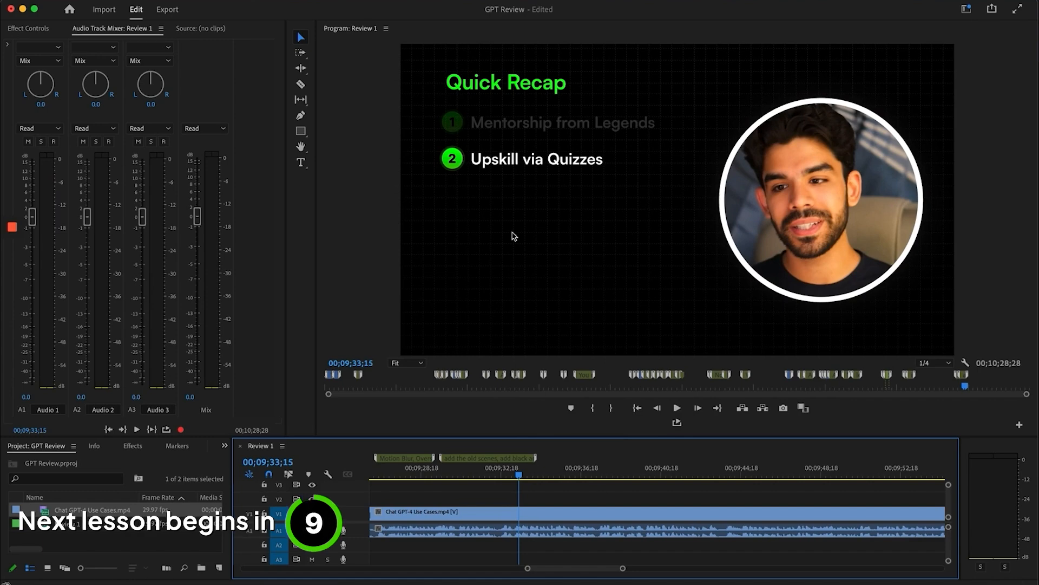
scroll(631, 527, "down", 8)
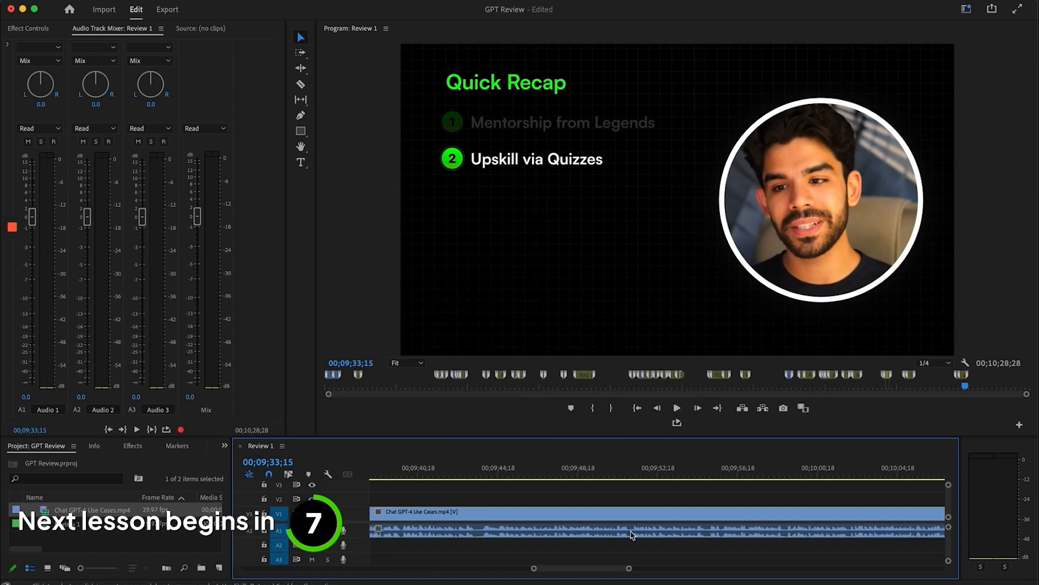
scroll(632, 533, "down", 3)
left_click(509, 469)
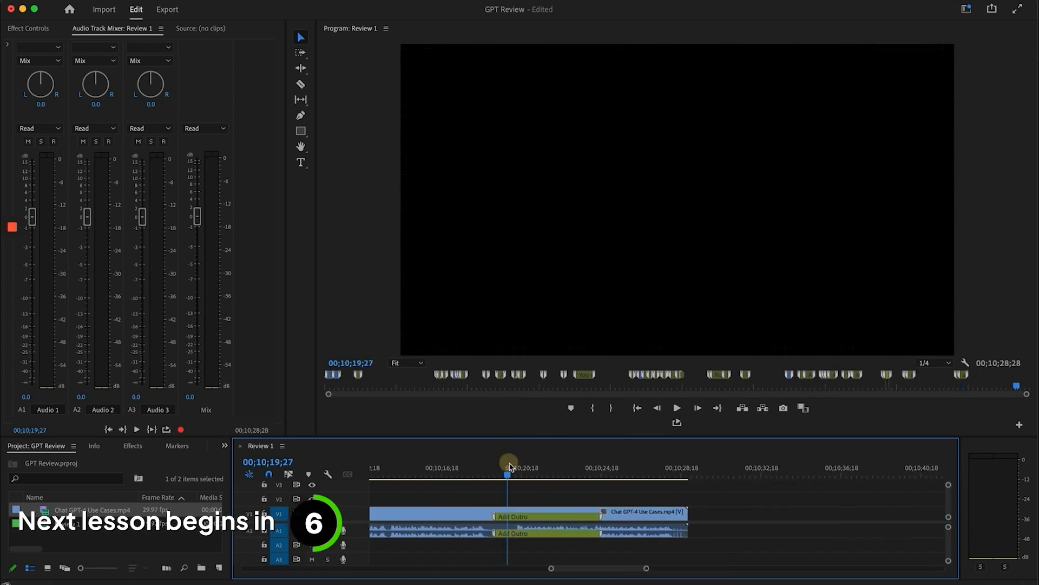
mouse_move(14, 232)
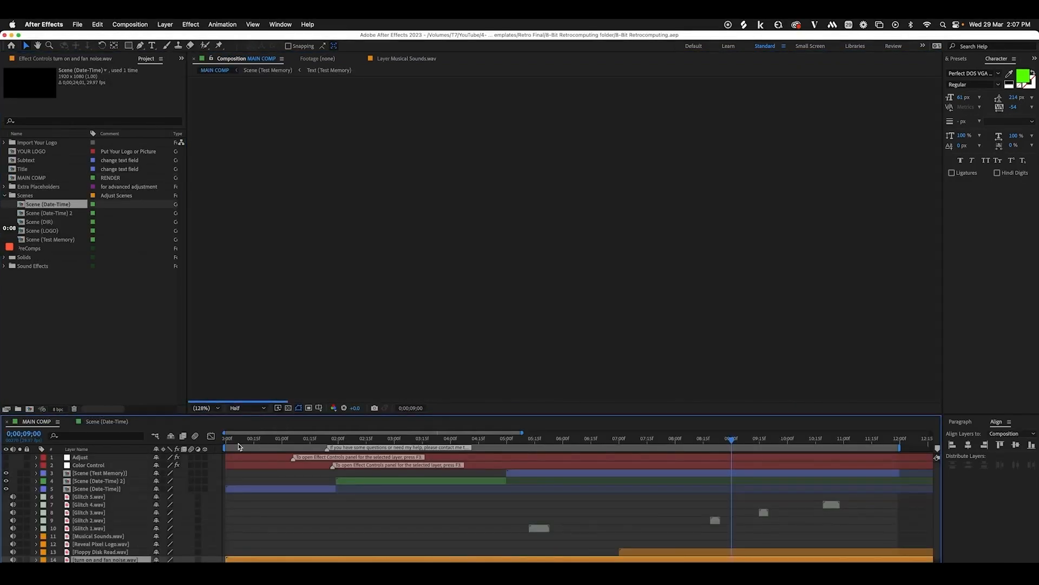
Preview MAIN COMP, then open the Scene (Date-Time) and Text (Date-Time) precomps
left_click(238, 443)
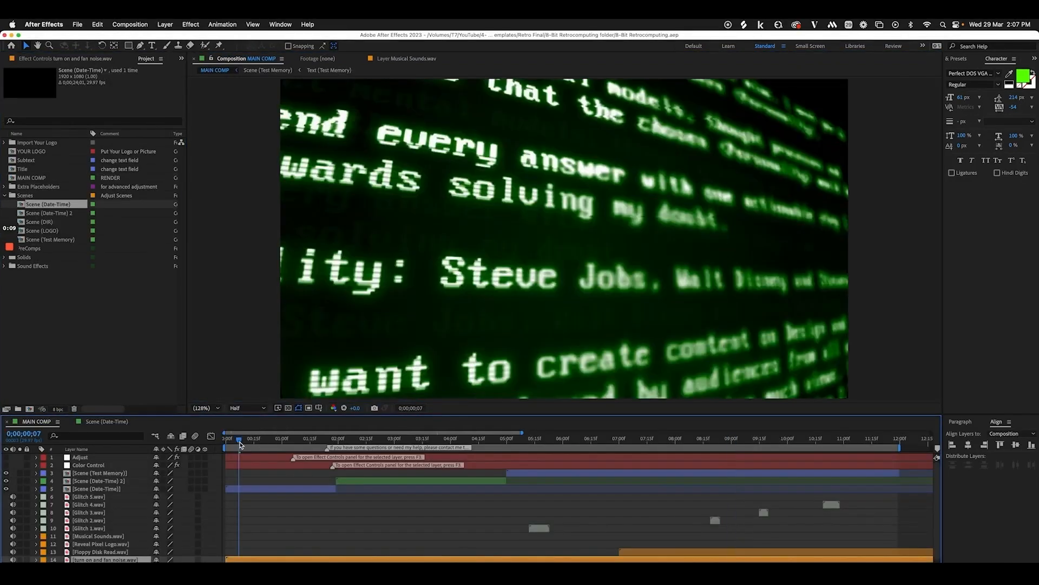
left_click_drag(239, 443, 353, 445)
key("space")
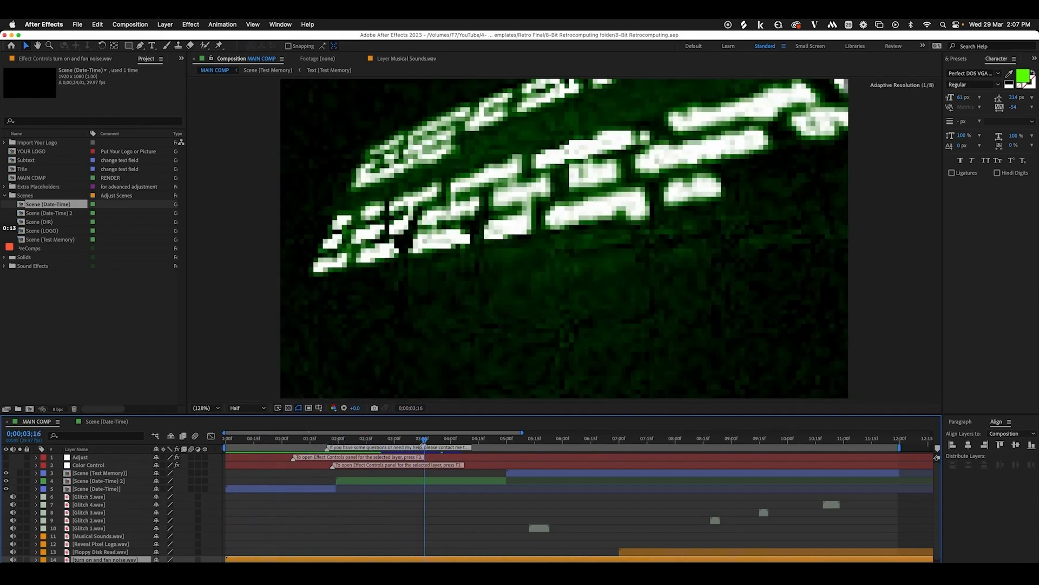
left_click(113, 489)
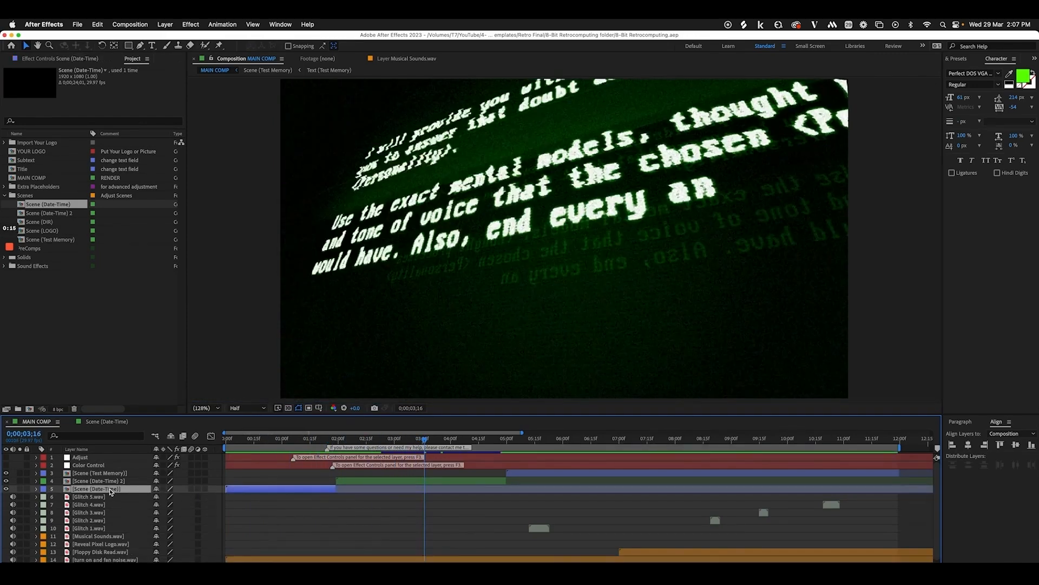
double_click(106, 490)
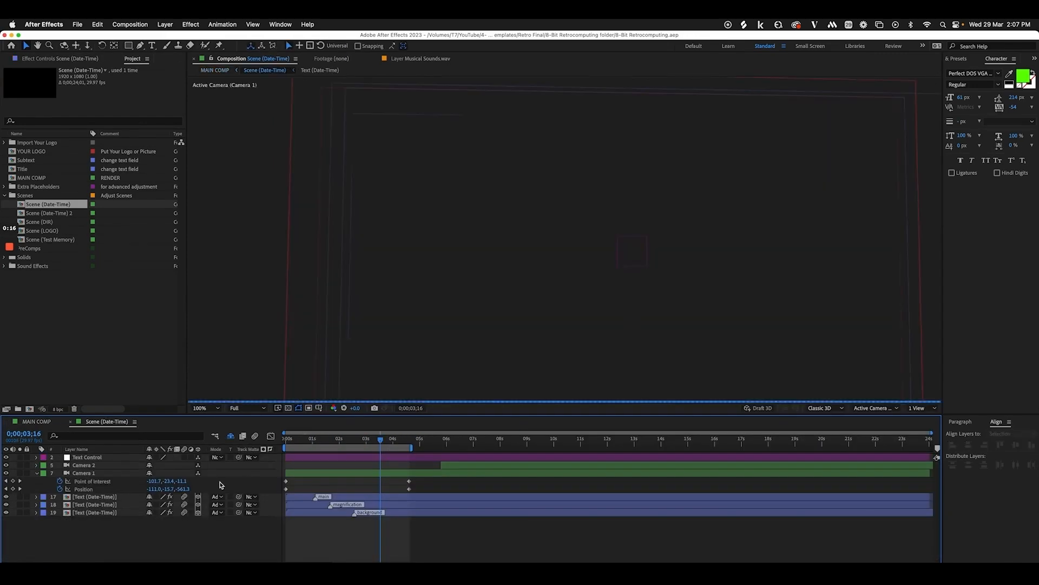
double_click(97, 497)
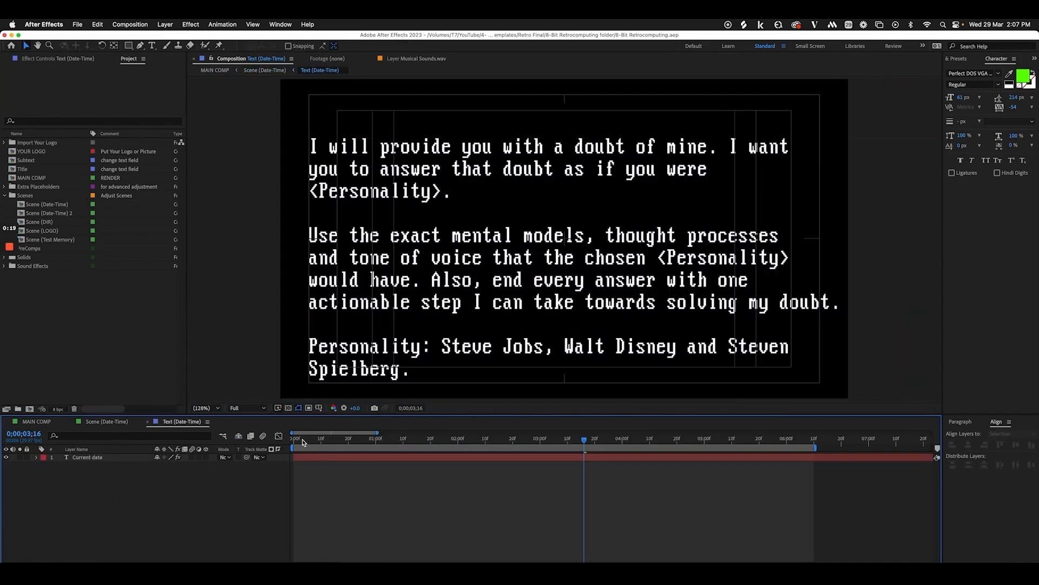
Select the quiz prompt text in Notion and start editing the Current date text layer
left_click_drag(303, 442, 422, 442)
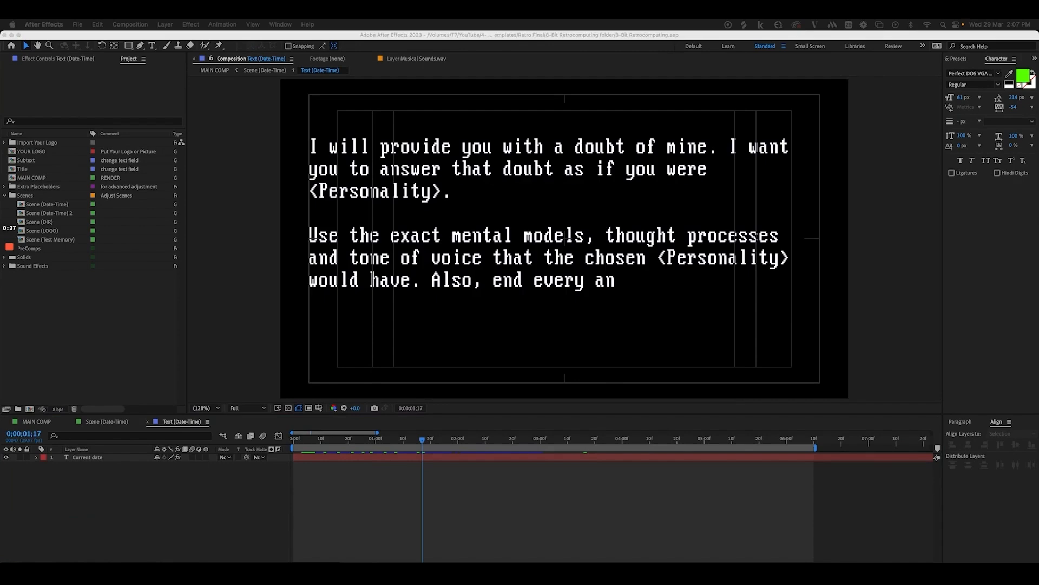
left_click_drag(1038, 70, 768, 58)
scroll(767, 297, "down", 4)
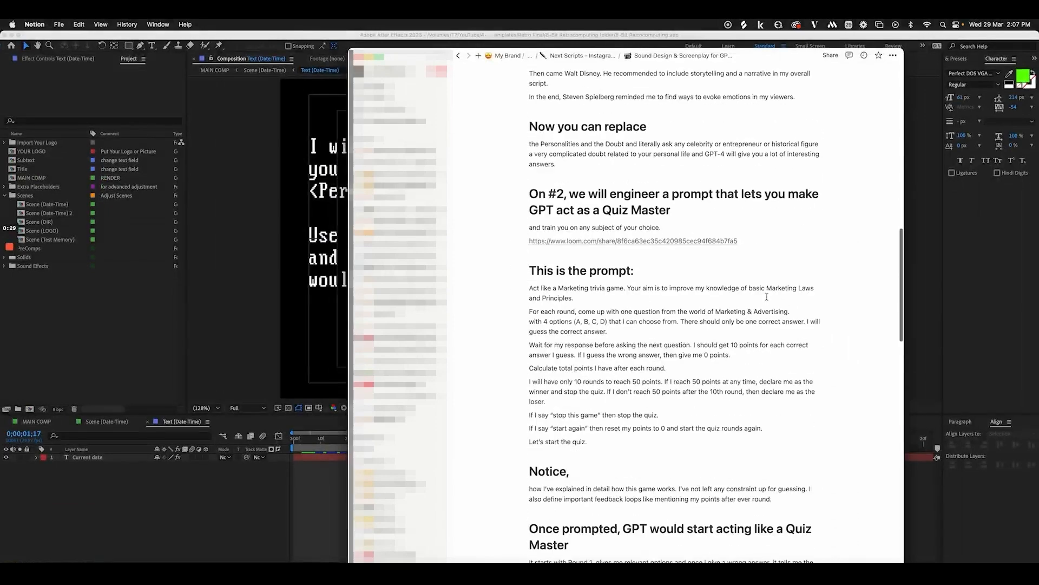
scroll(767, 297, "down", 4)
scroll(767, 297, "up", 2)
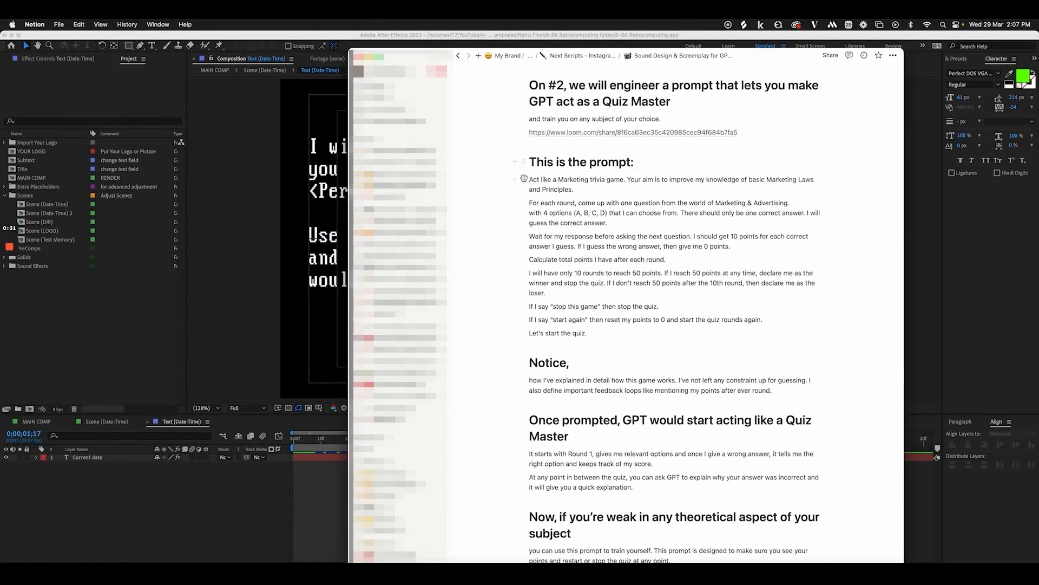
left_click_drag(530, 179, 588, 334)
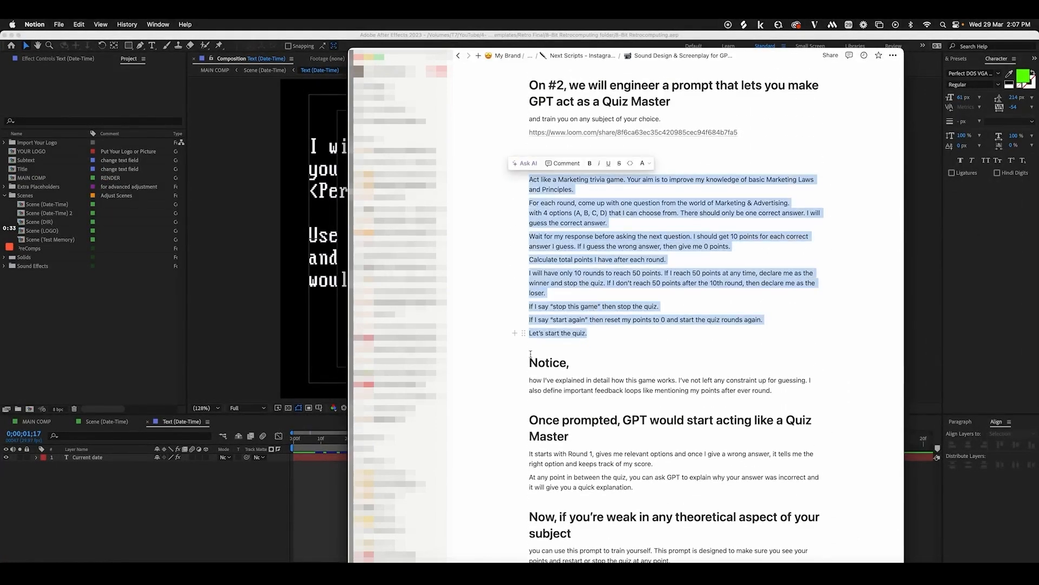
left_click(151, 477)
double_click(111, 459)
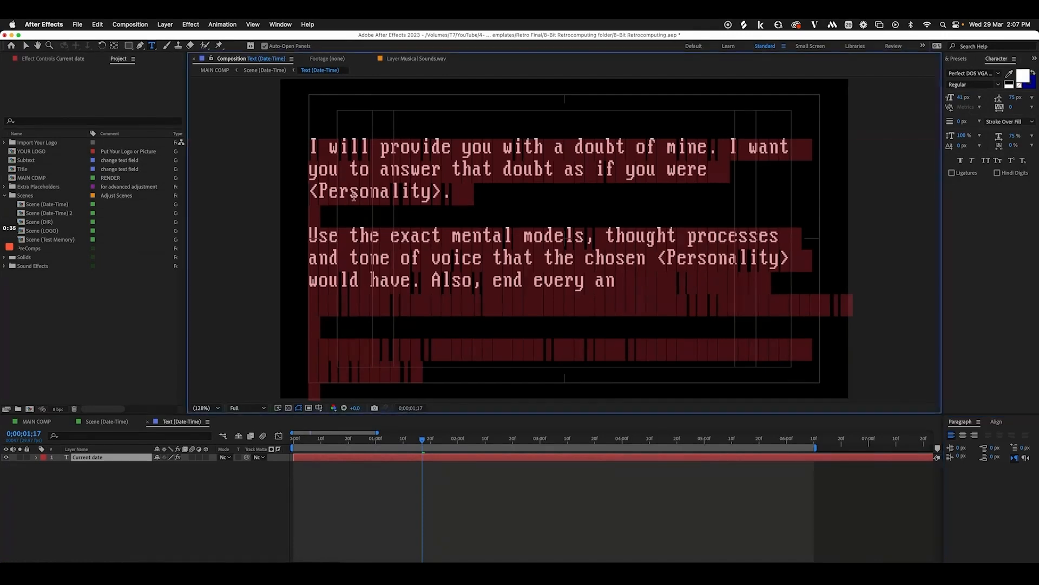
key("super+v")
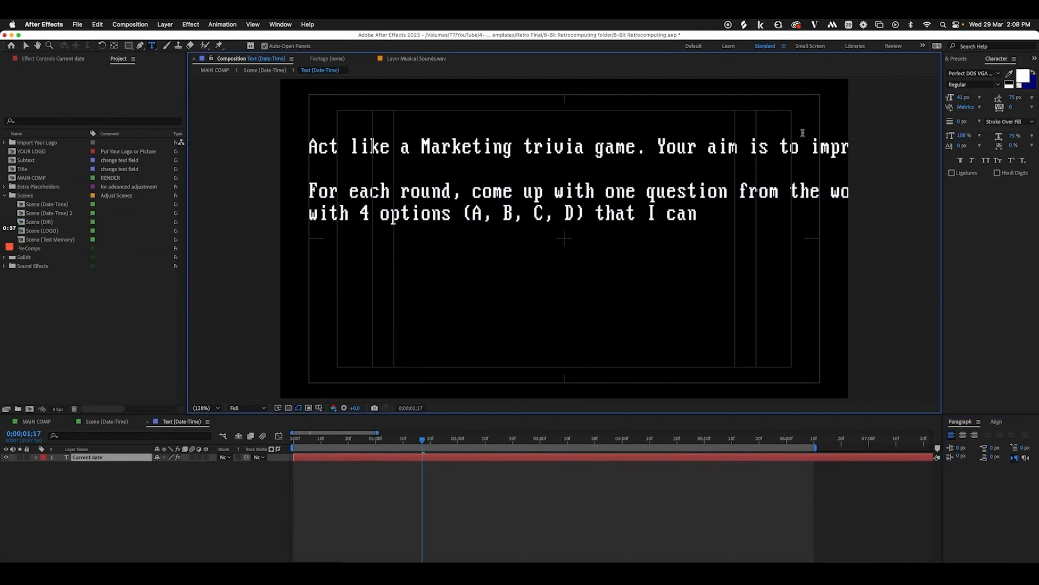
key("Return")
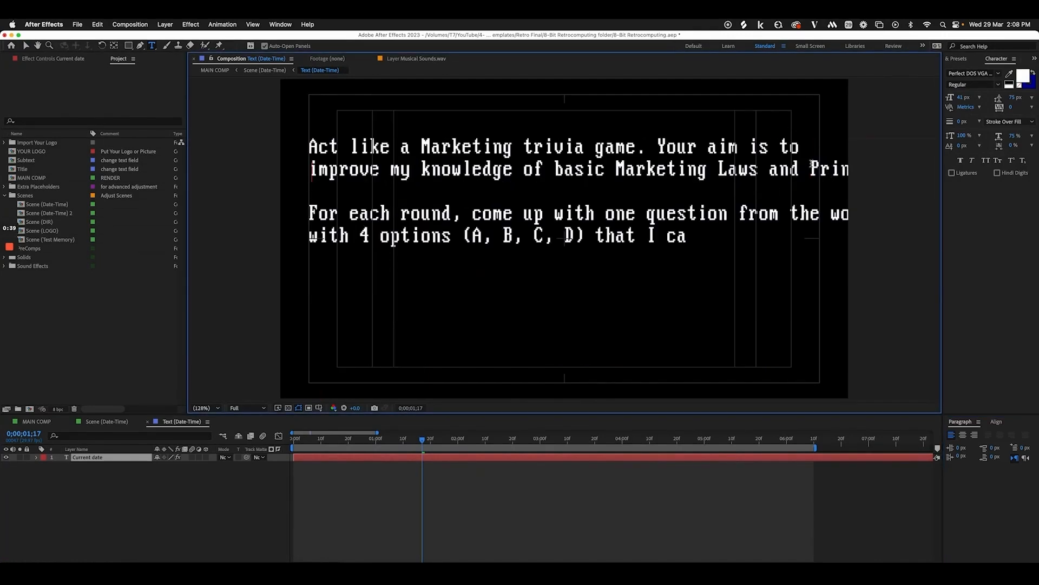
left_click(811, 166)
key("Return")
left_click(791, 235)
key("Return")
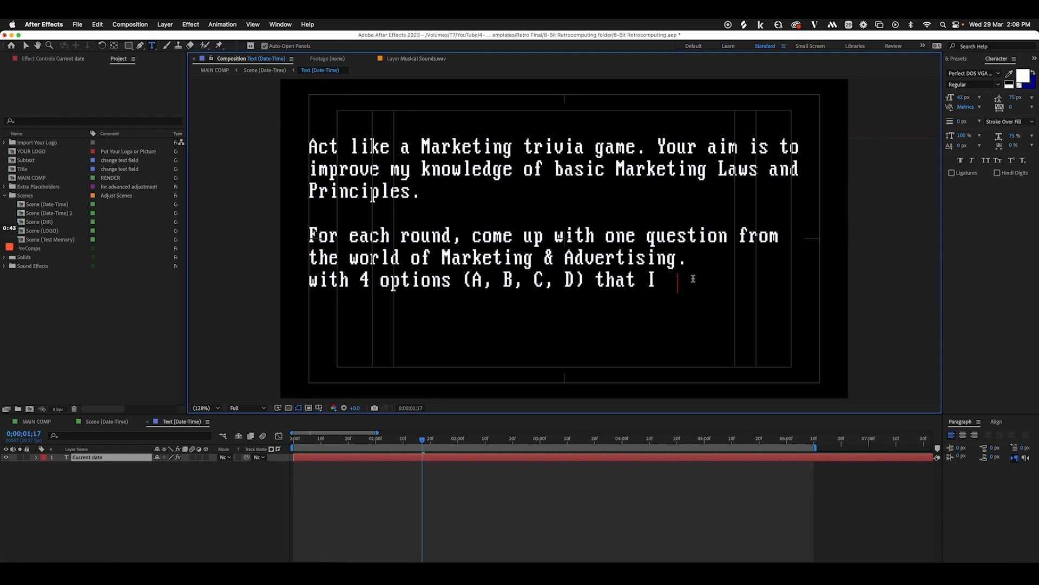
left_click(162, 529)
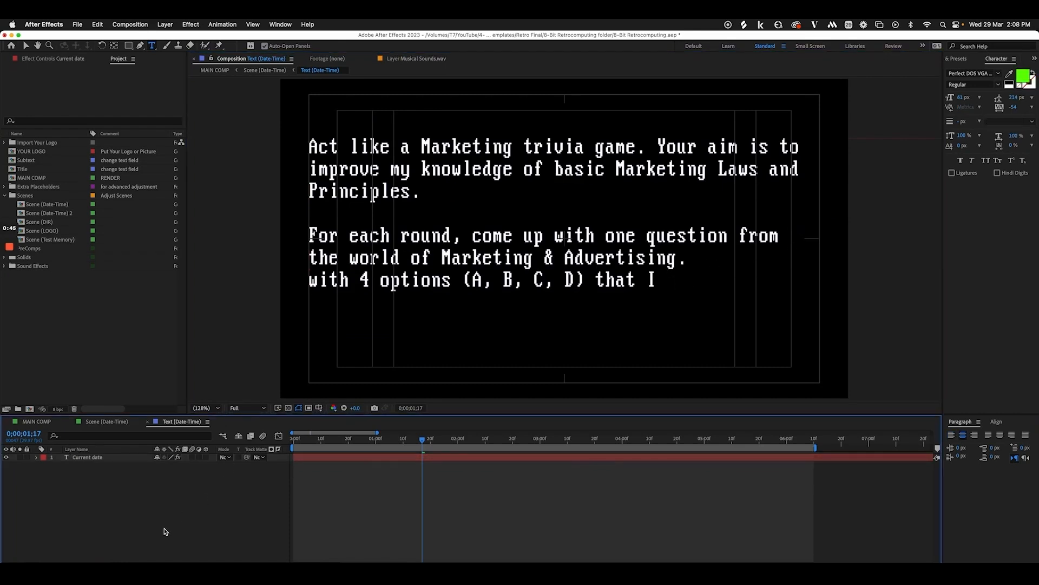
scroll(618, 297, "down", 4)
left_click(598, 252)
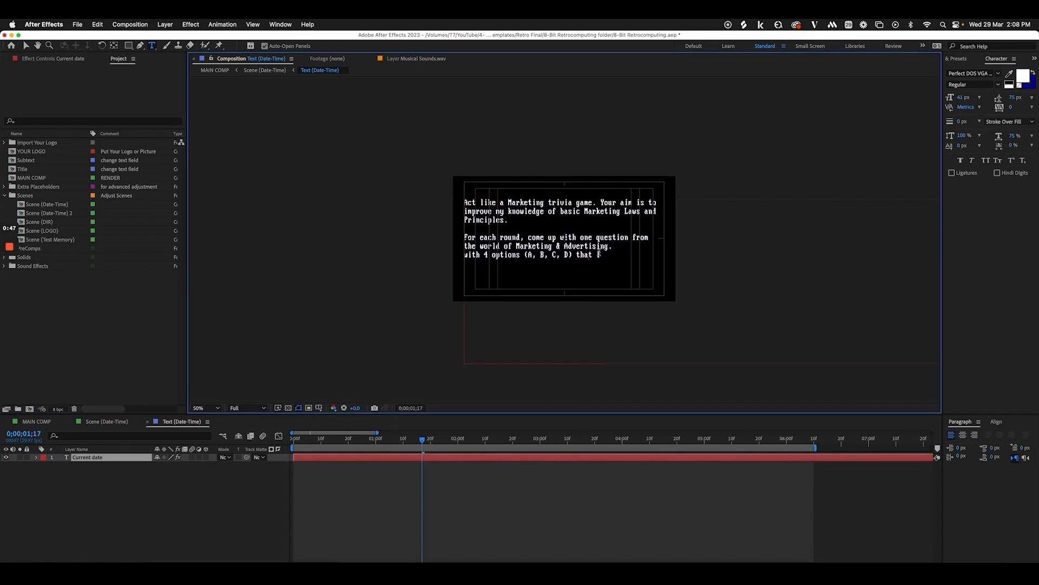
left_click_drag(603, 253, 626, 280)
key("BackSpace")
left_click_drag(477, 438, 694, 440)
key("super+z")
key("super+z")
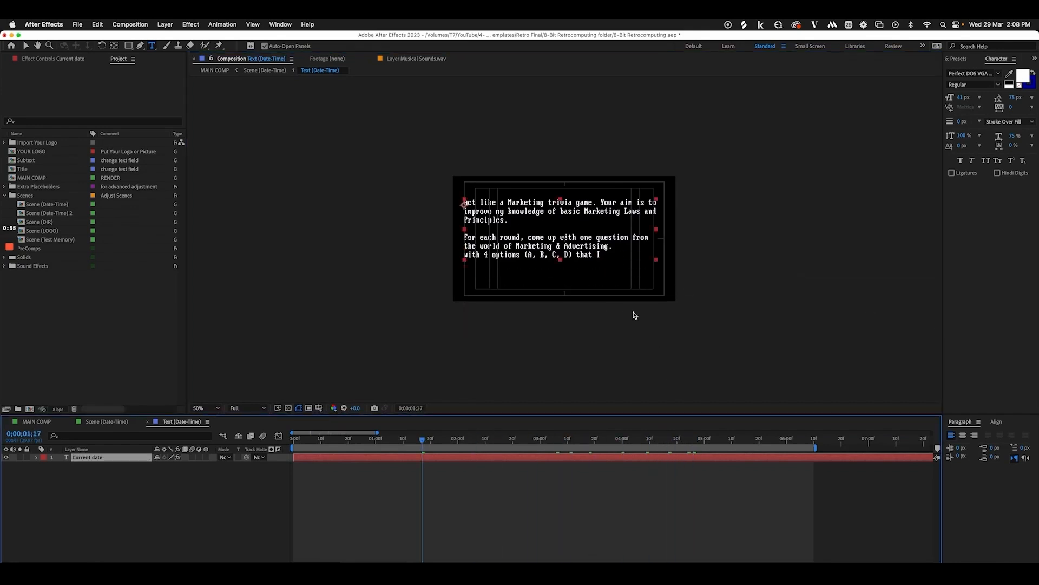
left_click_drag(600, 439, 751, 440)
left_click(650, 264)
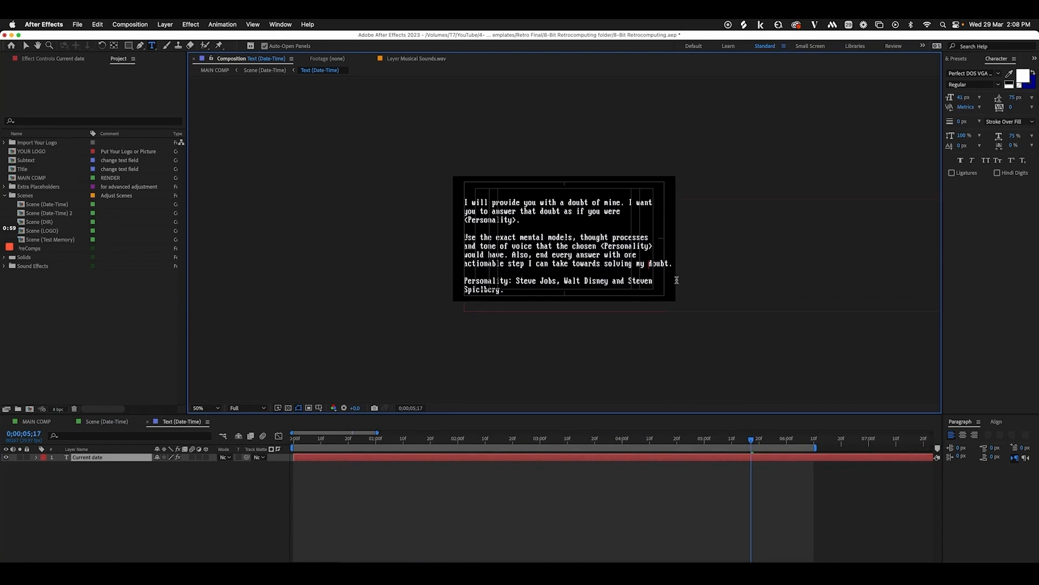
left_click(158, 467)
left_click(133, 458)
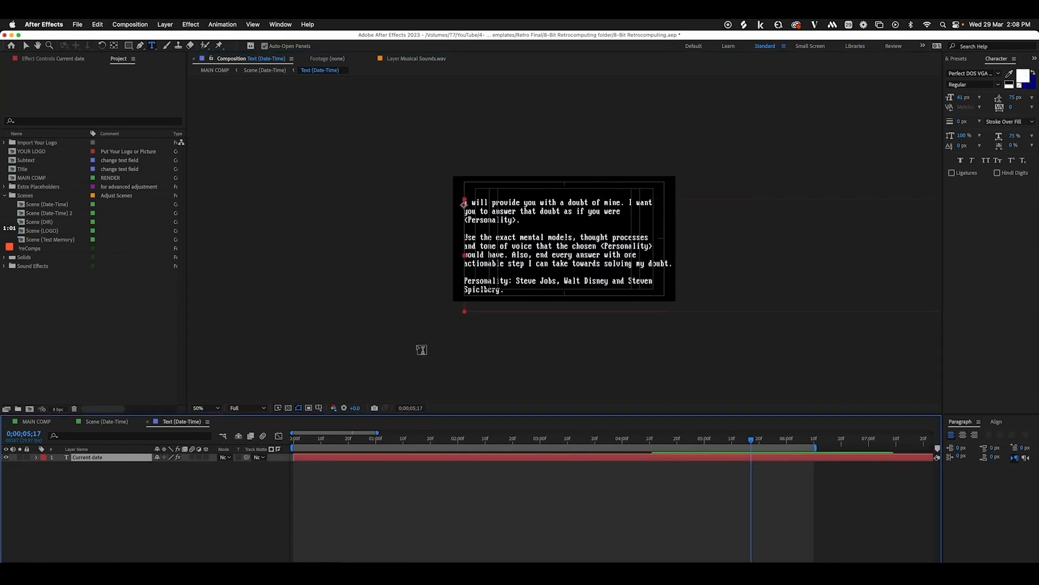
key("v")
left_click_drag(521, 267, 518, 254)
left_click(42, 422)
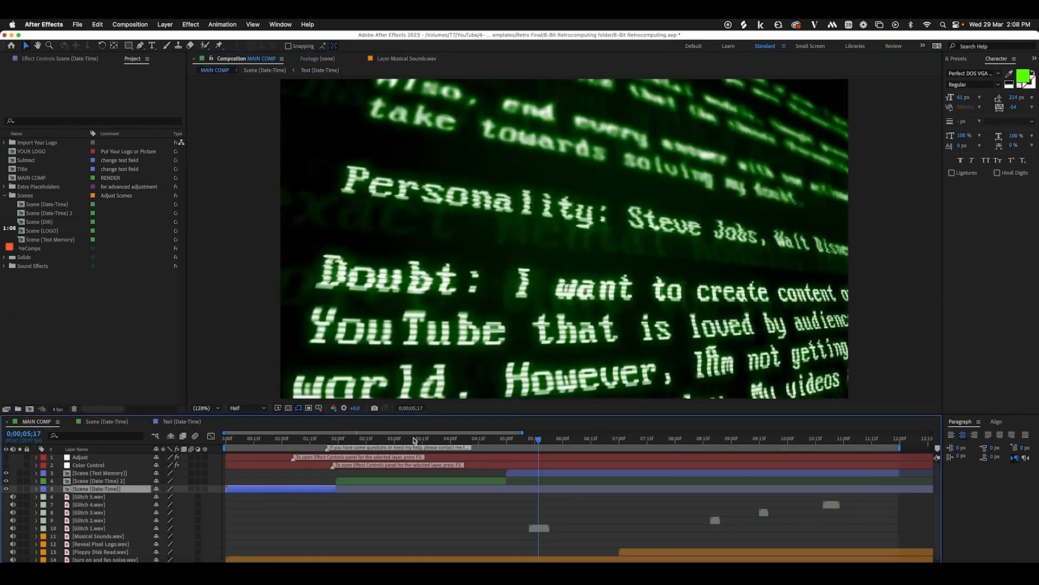
left_click(284, 440)
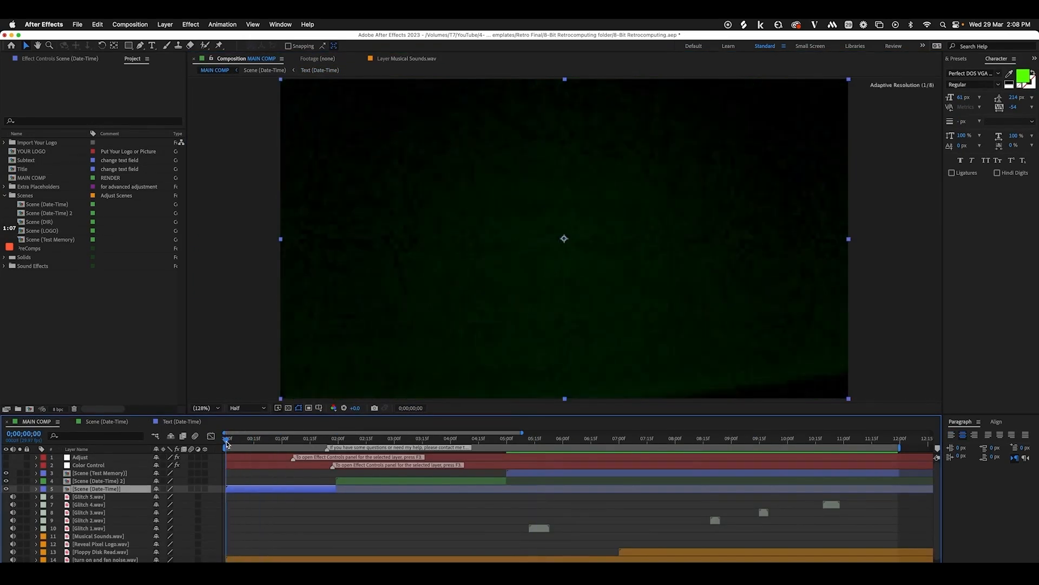
key("space")
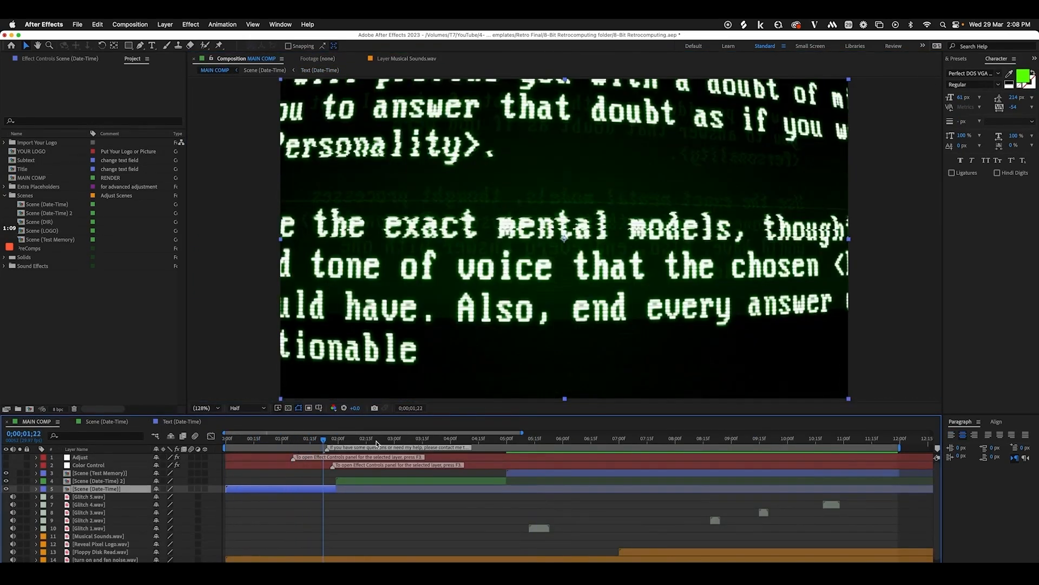
left_click_drag(354, 440, 492, 444)
left_click(177, 572)
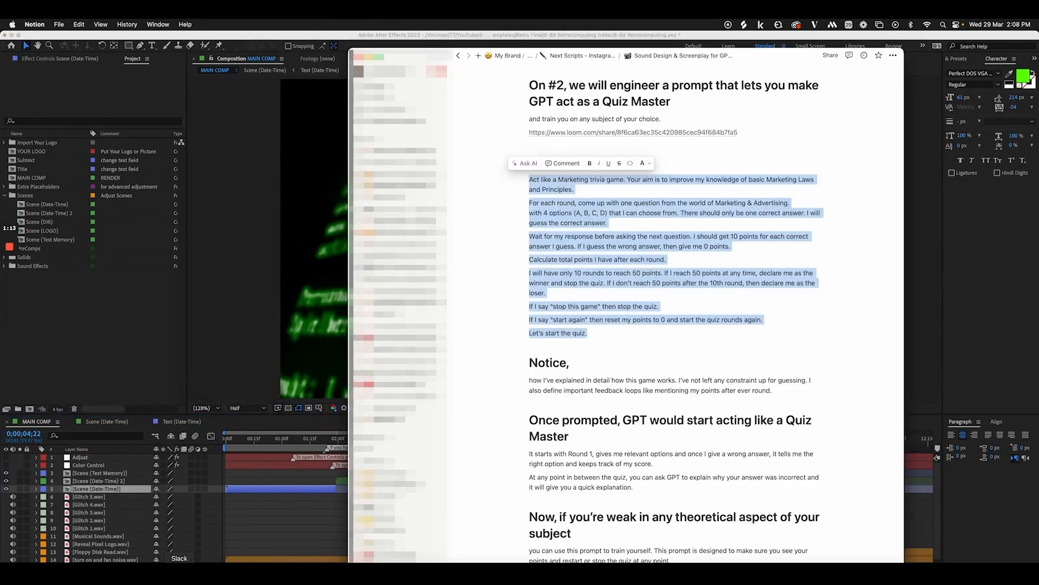
right_click(582, 259)
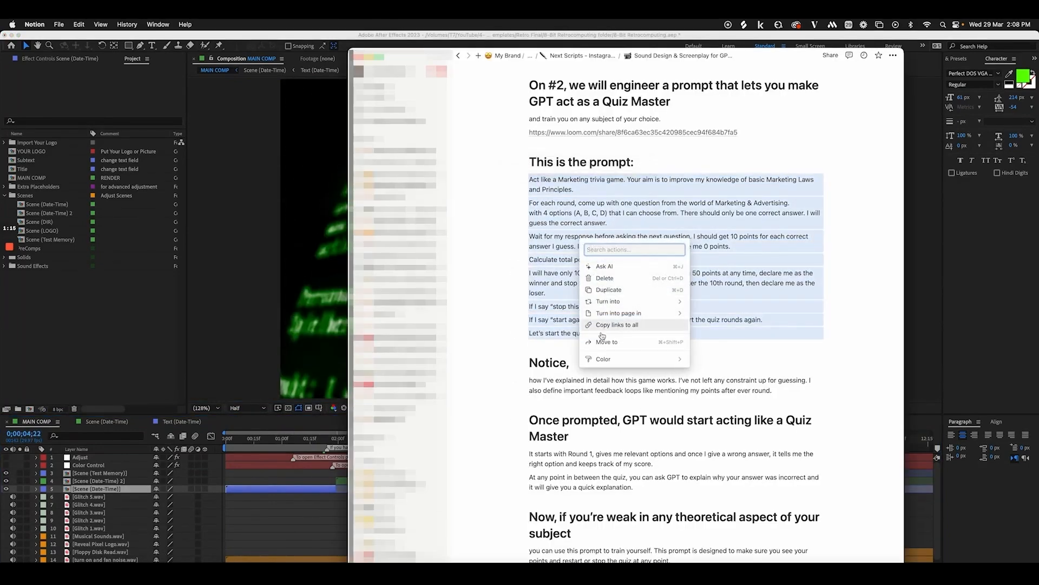
key("Escape")
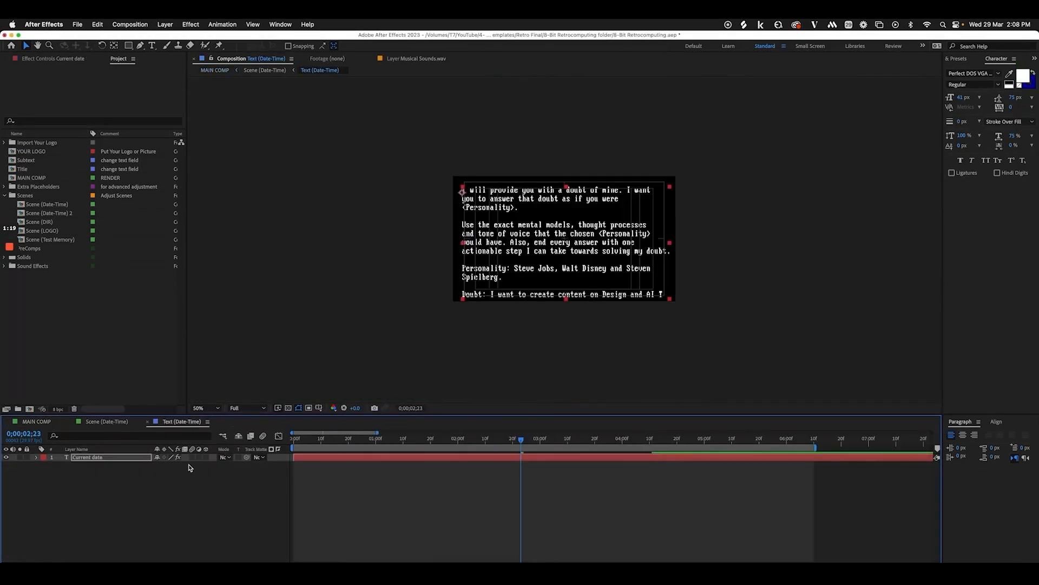
Paste the quiz prompt into the text layer and break lines before 'improve', 'Principles' and 'the world of Marketing'
double_click(134, 461)
key("super+v")
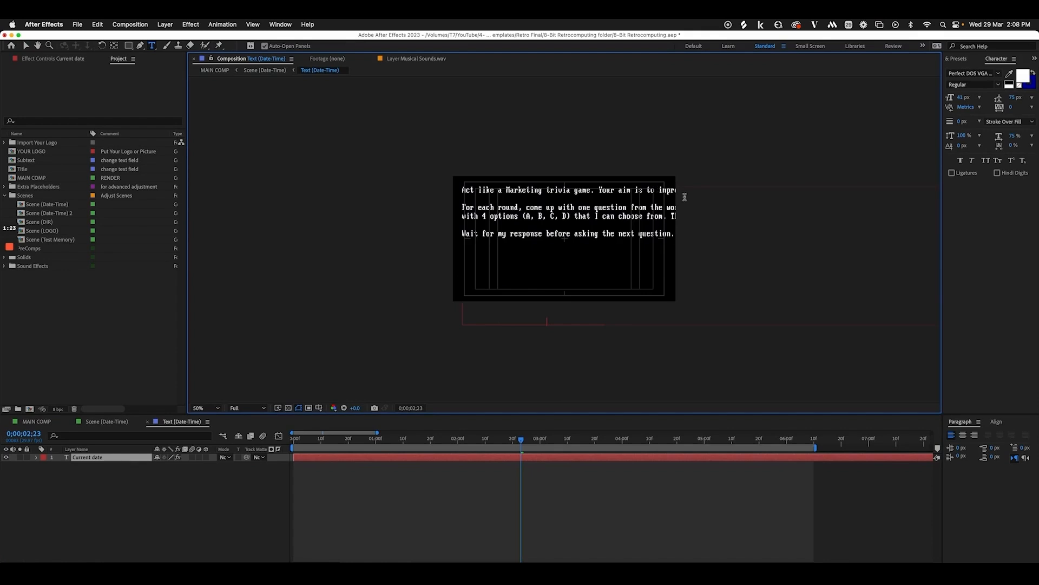
left_click(661, 191)
key("Return")
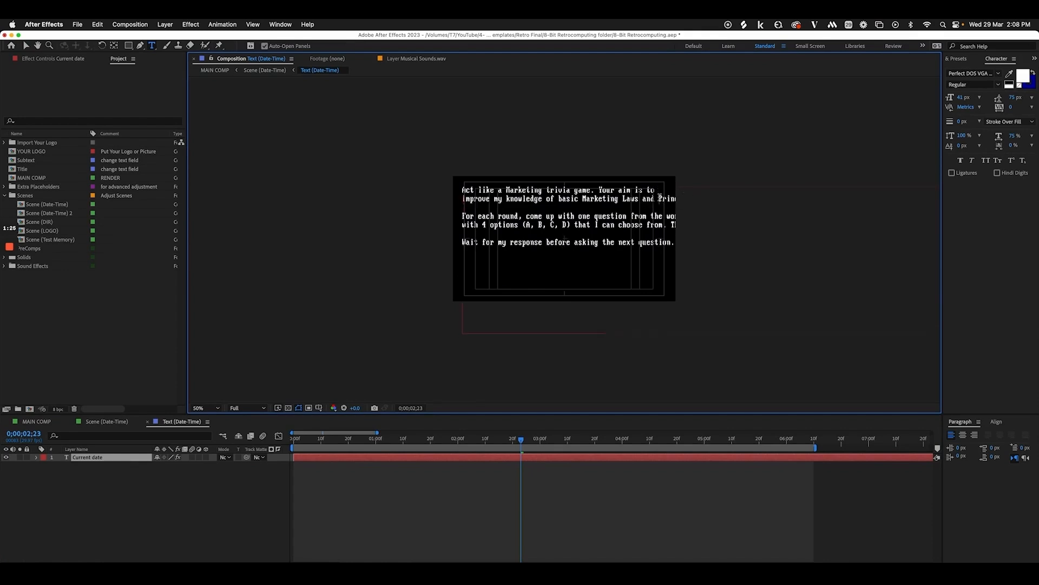
left_click(659, 199)
key("Return")
left_click(653, 224)
key("Return")
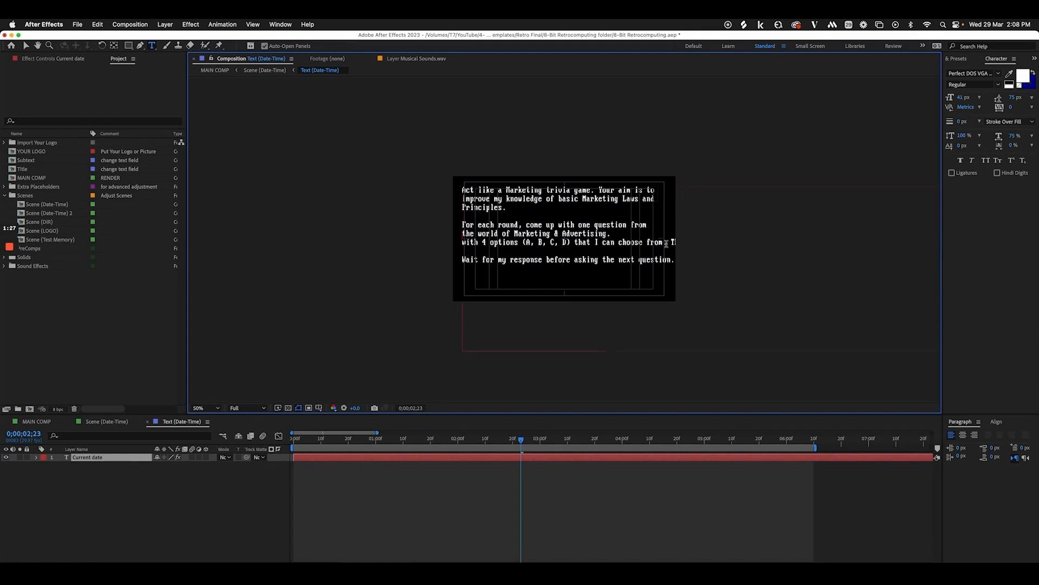
Put the correct-answer sentence after a blank line and start 'guess the correct answer.' on its own line
left_click(669, 242)
key("Return")
key("Return")
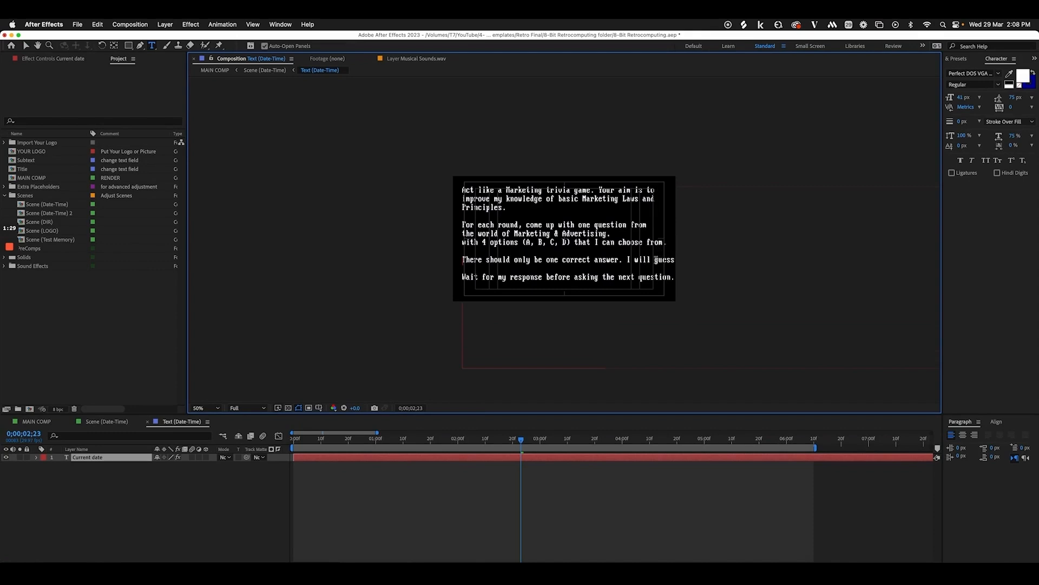
left_click(655, 260)
key("Return")
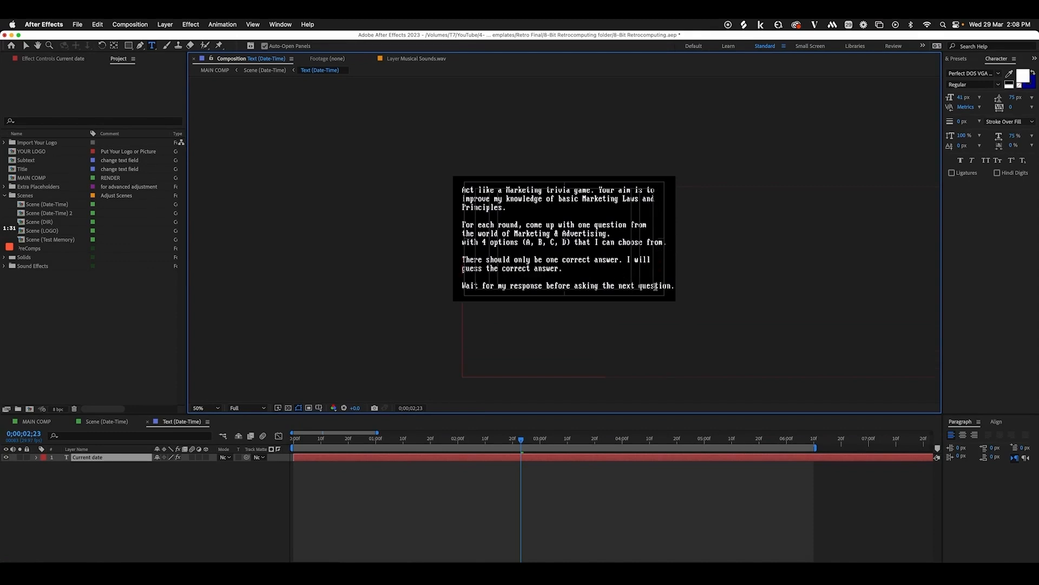
left_click(36, 421)
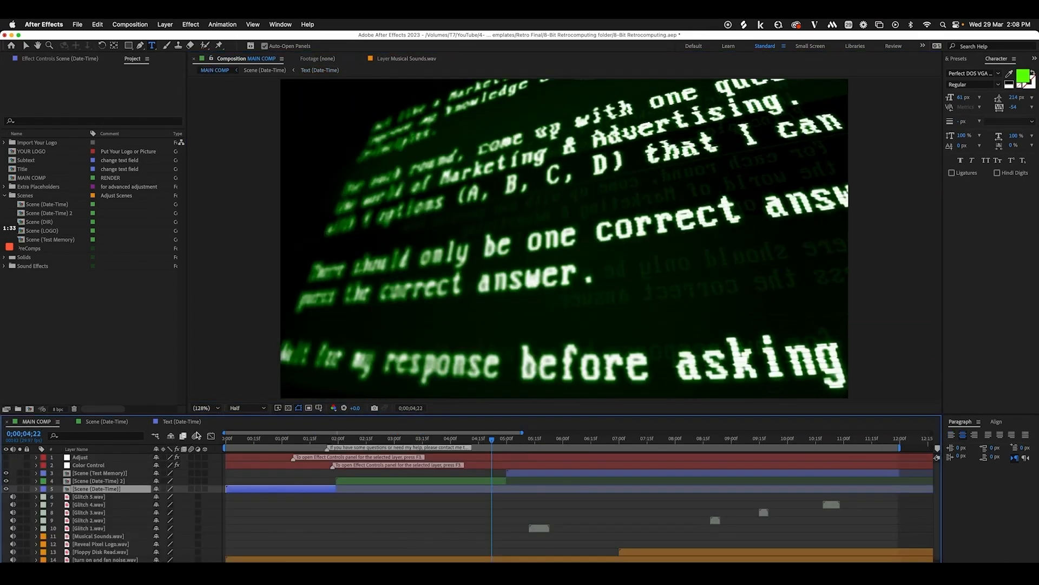
Review the Scene and Text (Test Memory) precomps alongside the Text (Date-Time) comp
left_click_drag(253, 441, 781, 459)
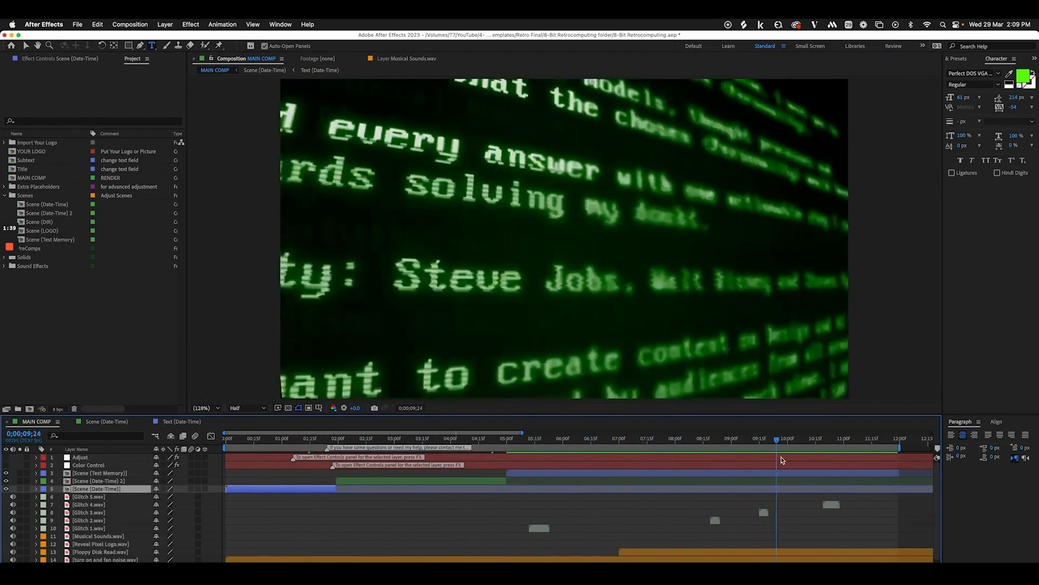
double_click(528, 476)
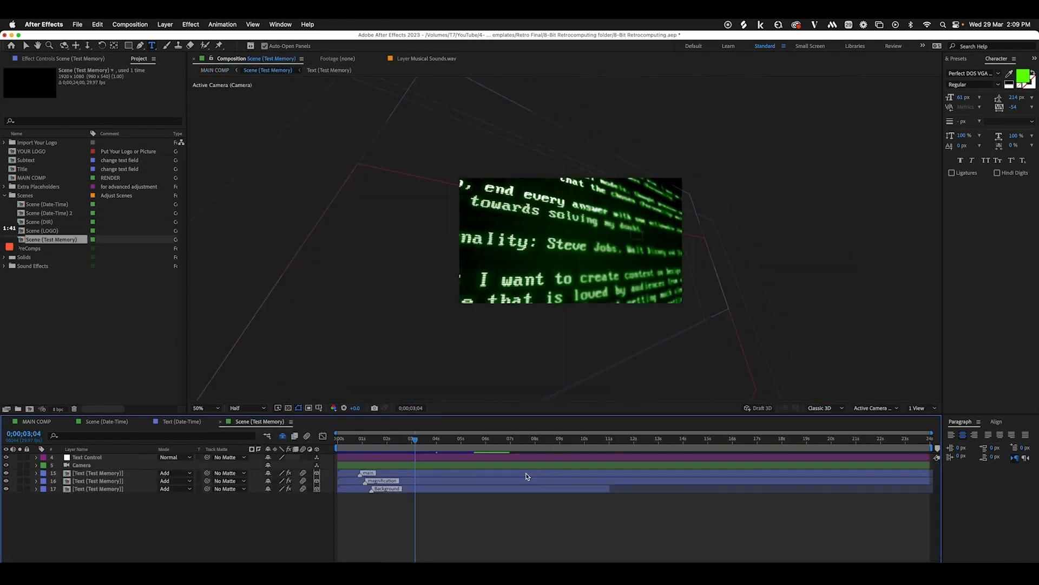
double_click(93, 474)
left_click(109, 459)
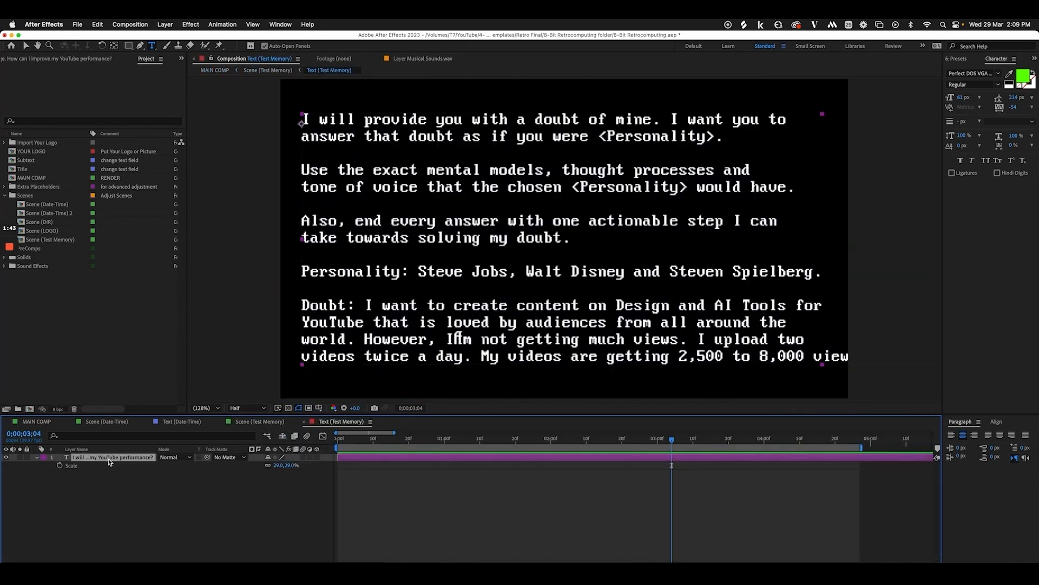
left_click(130, 501)
left_click(182, 421)
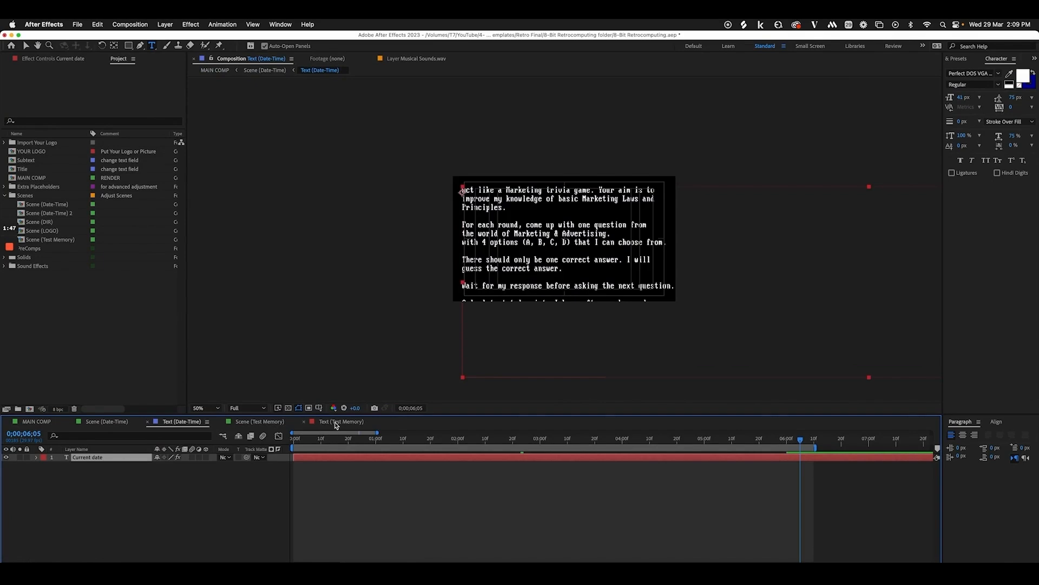
left_click(337, 422)
Play back MAIN COMP and save the 8-Bit Retrocomputing project
left_click(36, 421)
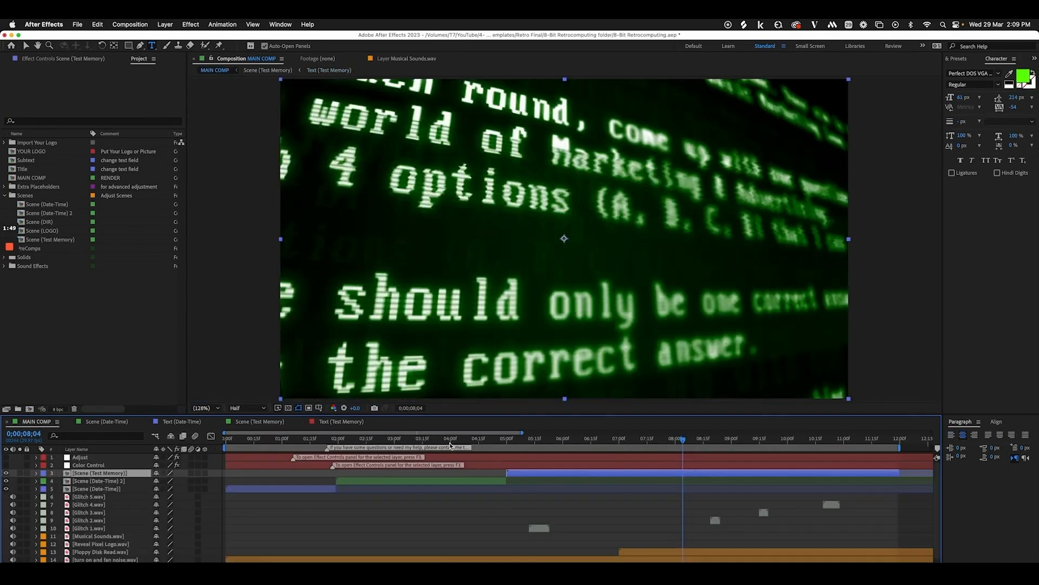
key("space")
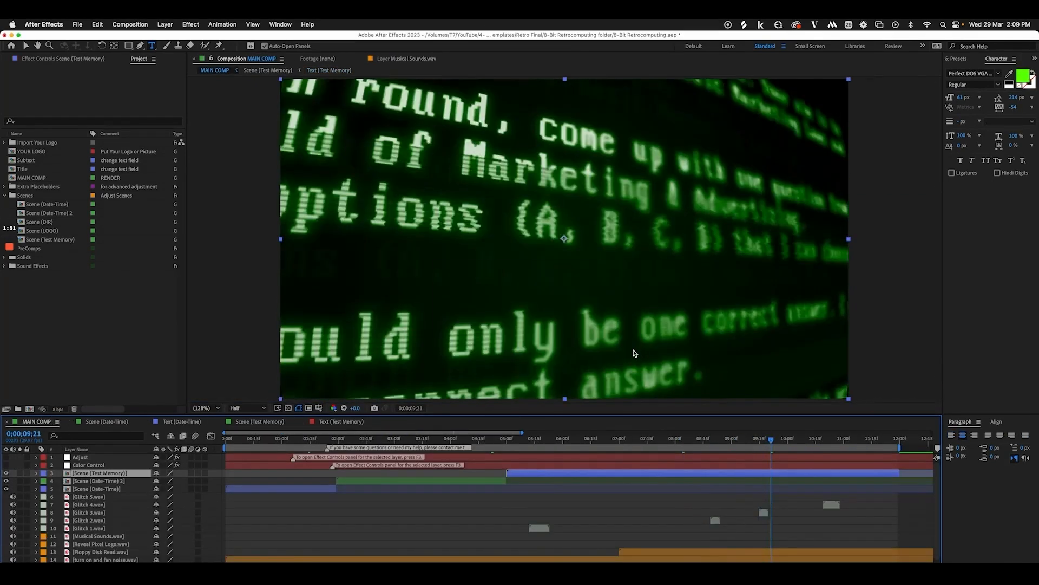
key("super+s")
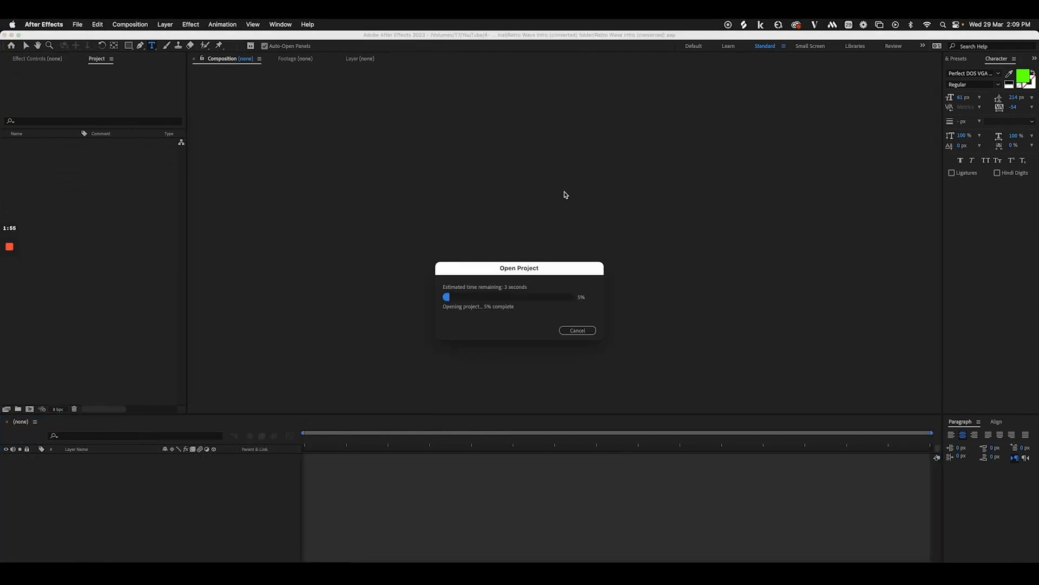
Scrub the RENDER 1080p glitch title at Fit magnification, then open the Text 01 TOP comp reading ULTIMATE
left_click(300, 441)
left_click_drag(300, 441, 345, 442)
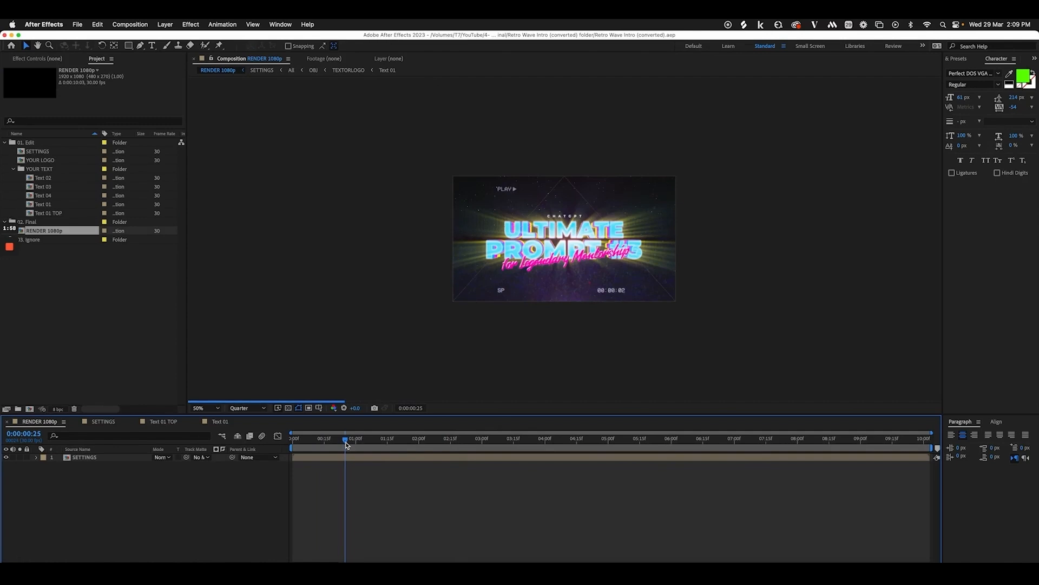
left_click(199, 408)
left_click(200, 244)
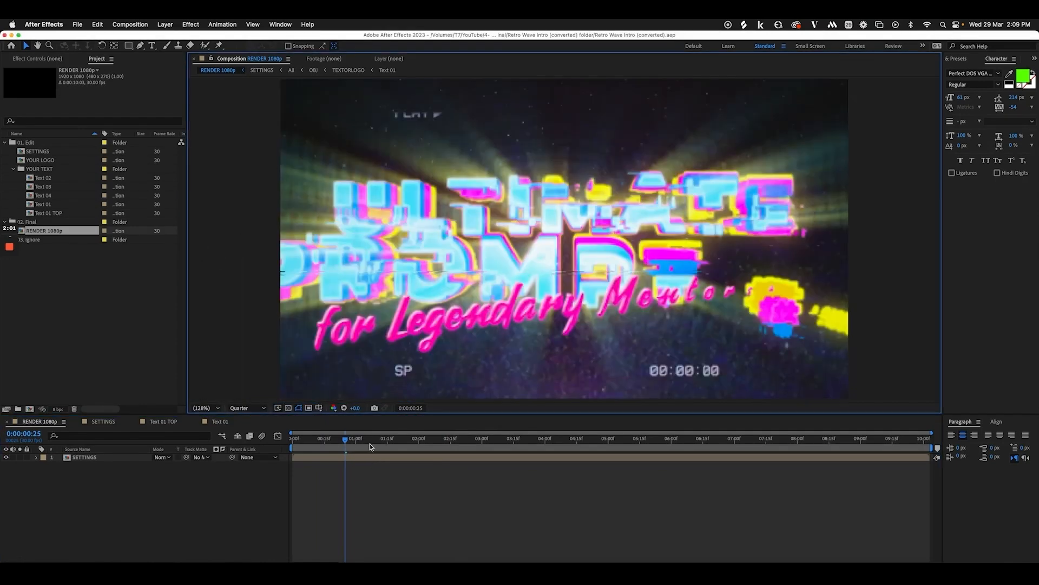
left_click_drag(371, 443, 447, 441)
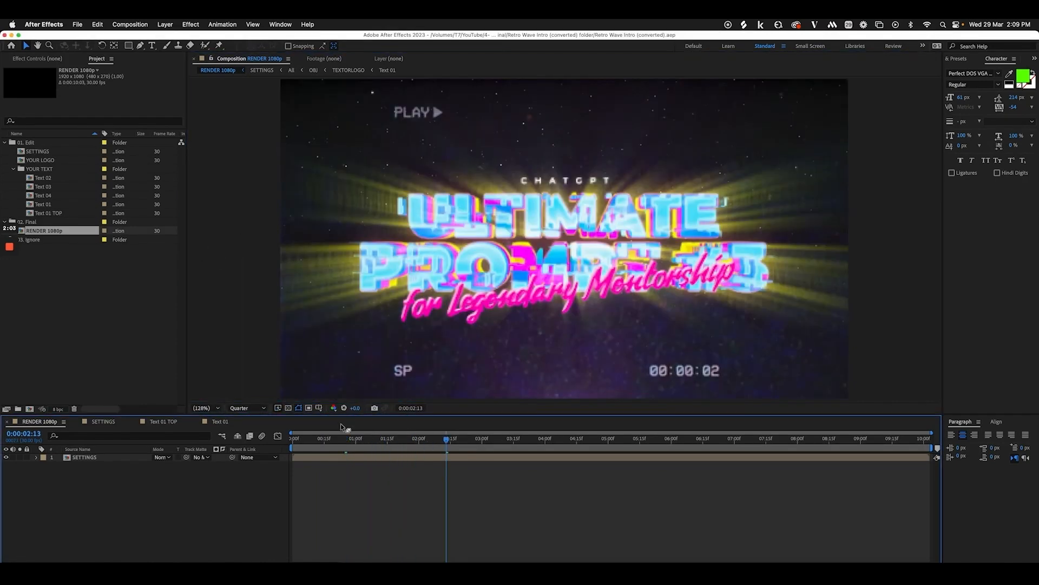
double_click(54, 214)
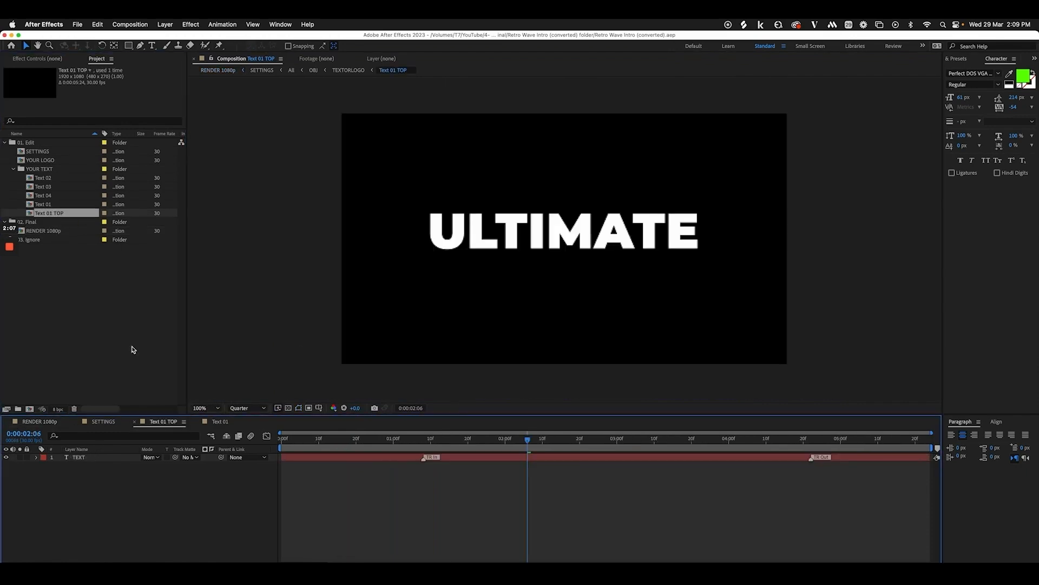
Change the Text 01 title from PROMPT #3 to PROMPT #2
left_click(115, 423)
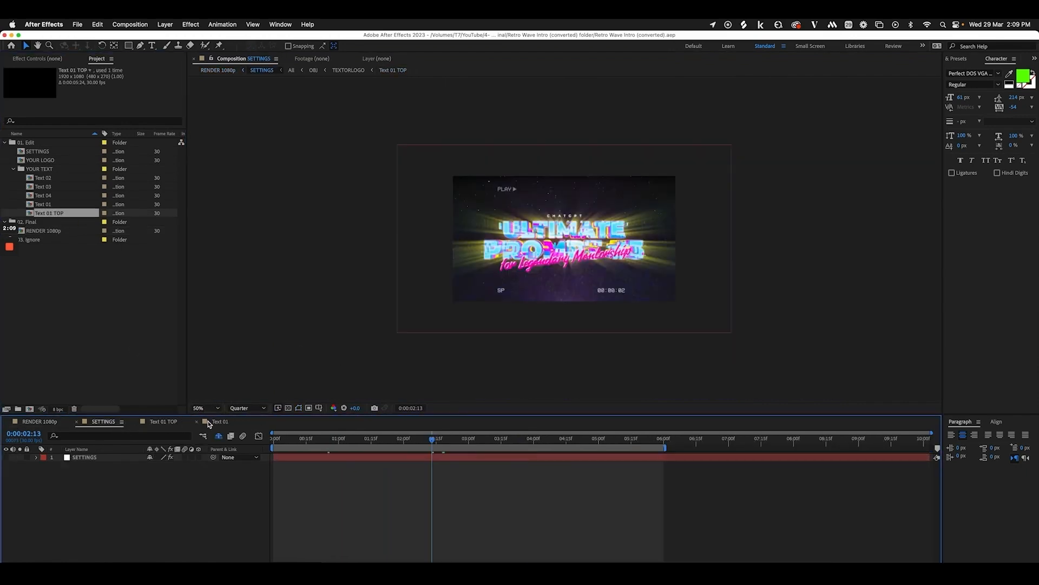
double_click(53, 205)
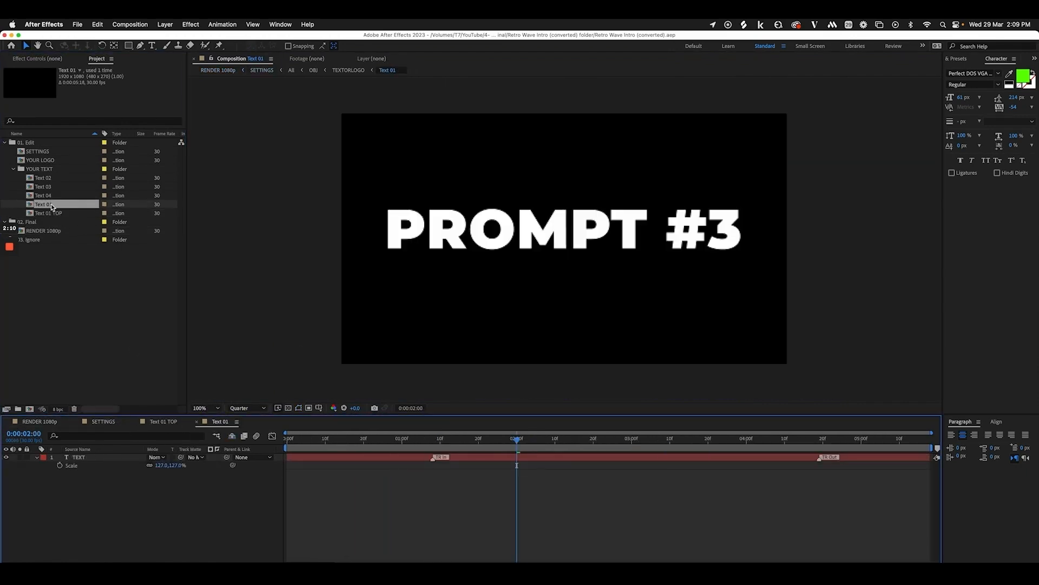
double_click(94, 458)
key("Right")
key("BackSpace")
type("2")
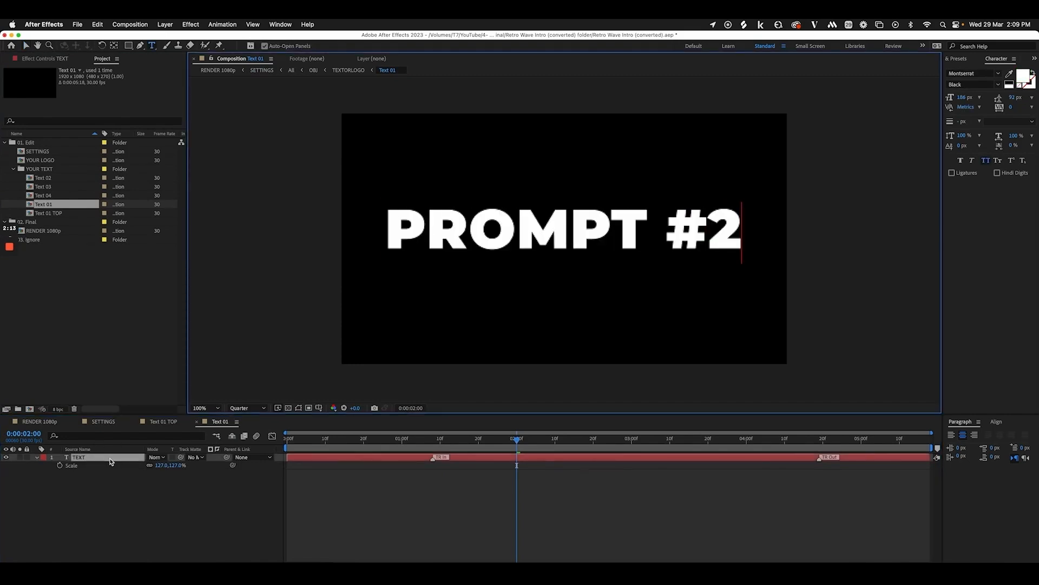
left_click(91, 516)
Check the byline in Text 04 and Text 03, then open the Text 02 composition
left_click(65, 198)
double_click(64, 198)
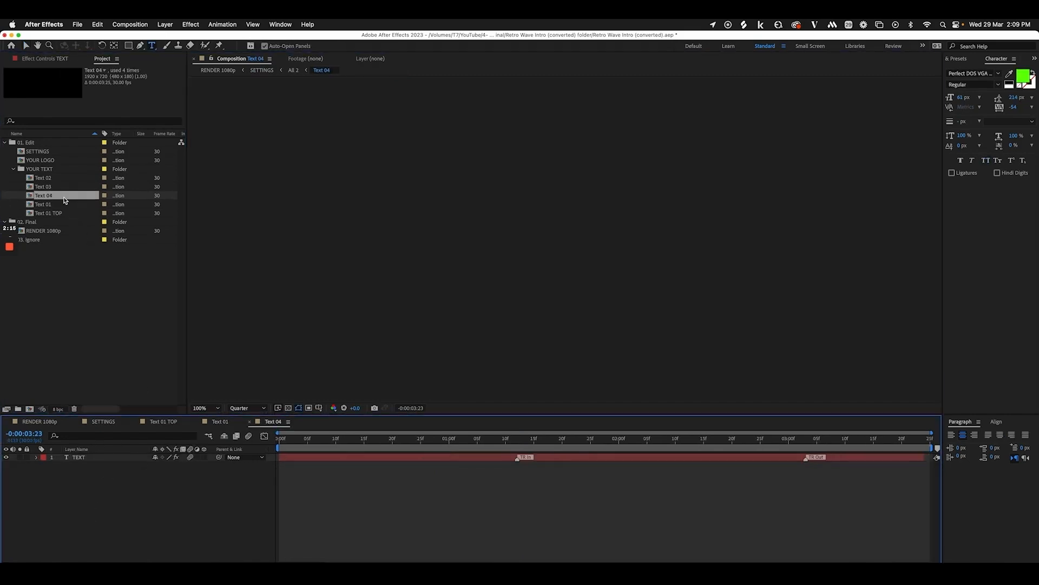
left_click_drag(346, 438, 529, 443)
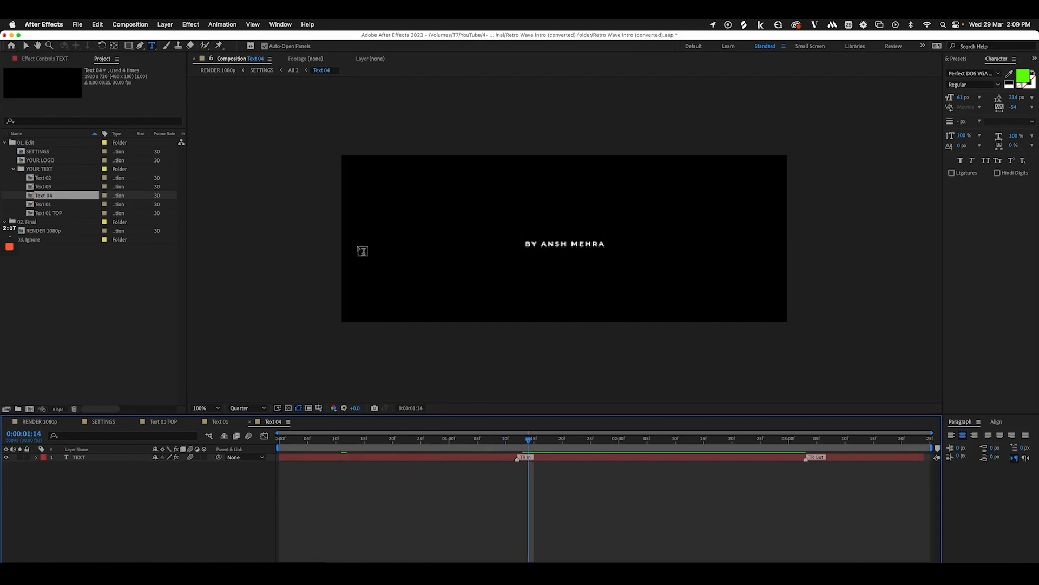
left_click(68, 199)
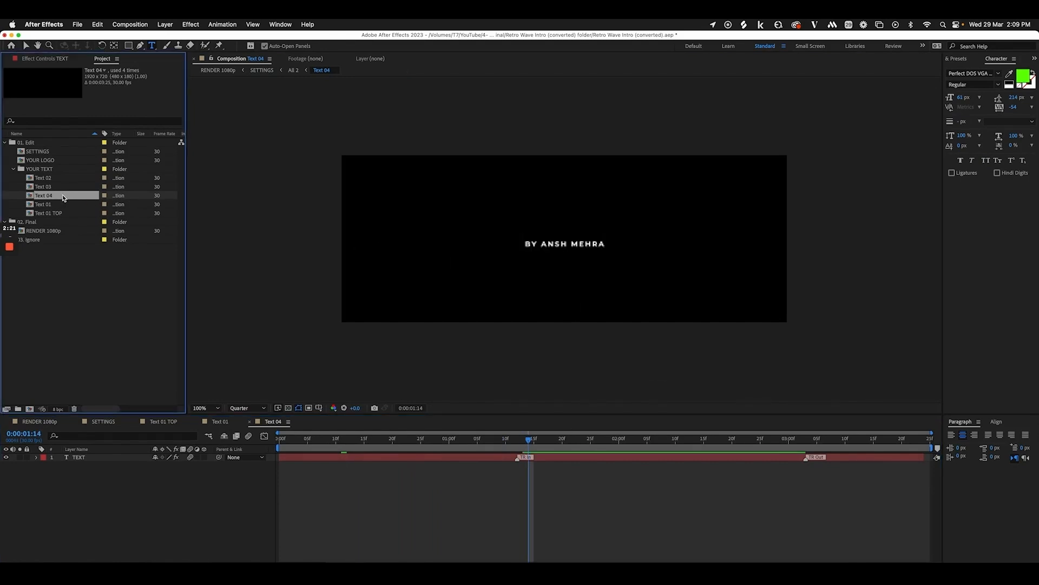
double_click(64, 188)
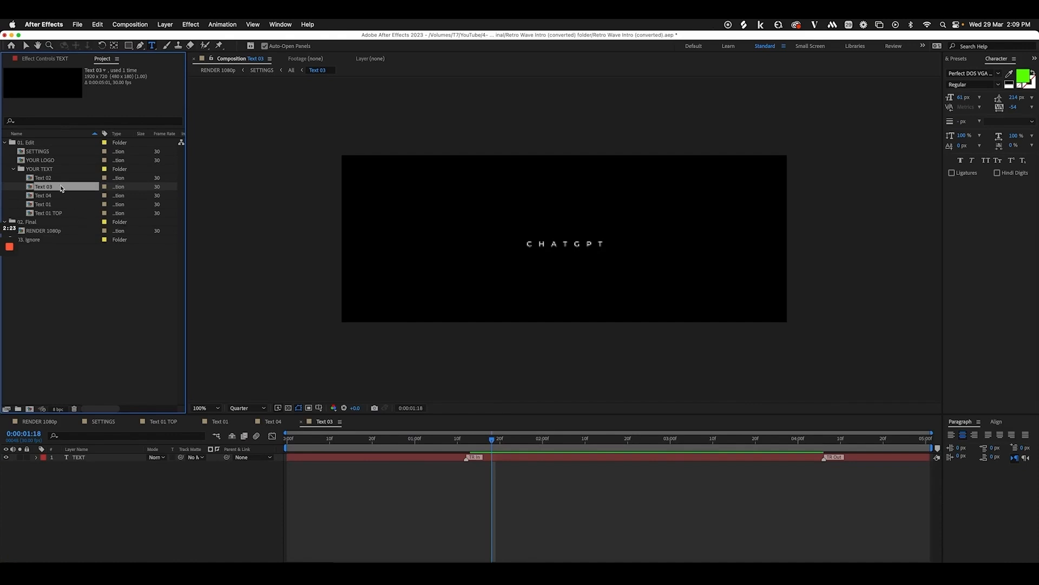
double_click(60, 179)
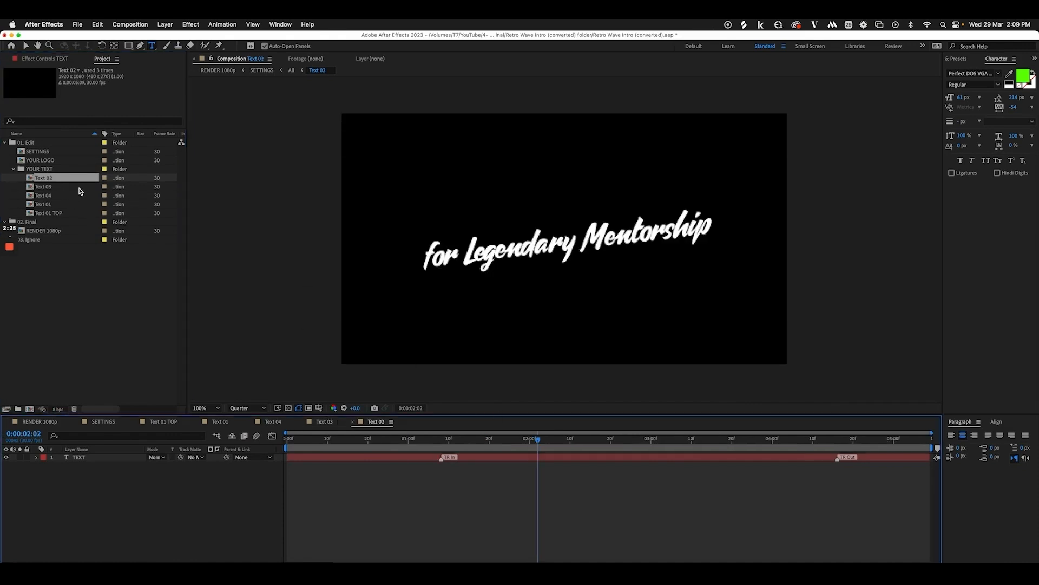
Replace the tagline with 'for Upskilling in 2023' and set tracking -107 on 2023
left_click(98, 458)
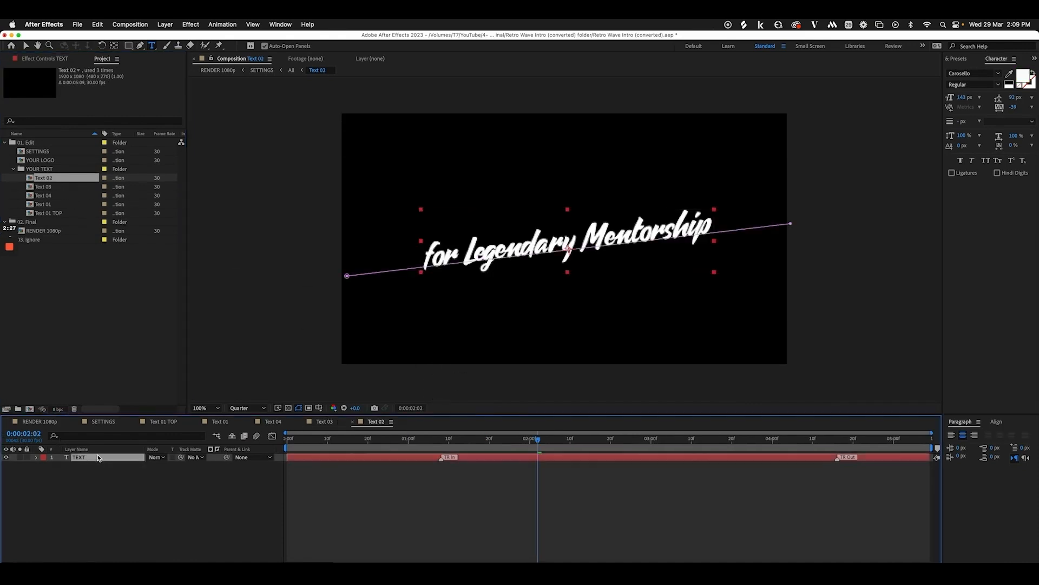
double_click(98, 458)
type("for Uo")
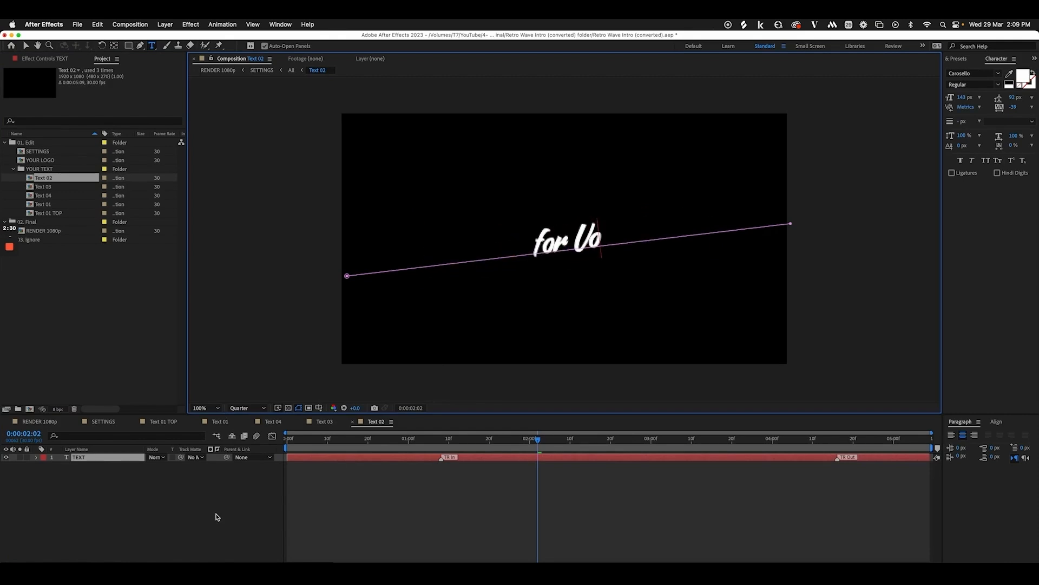
key("BackSpace")
type("pski")
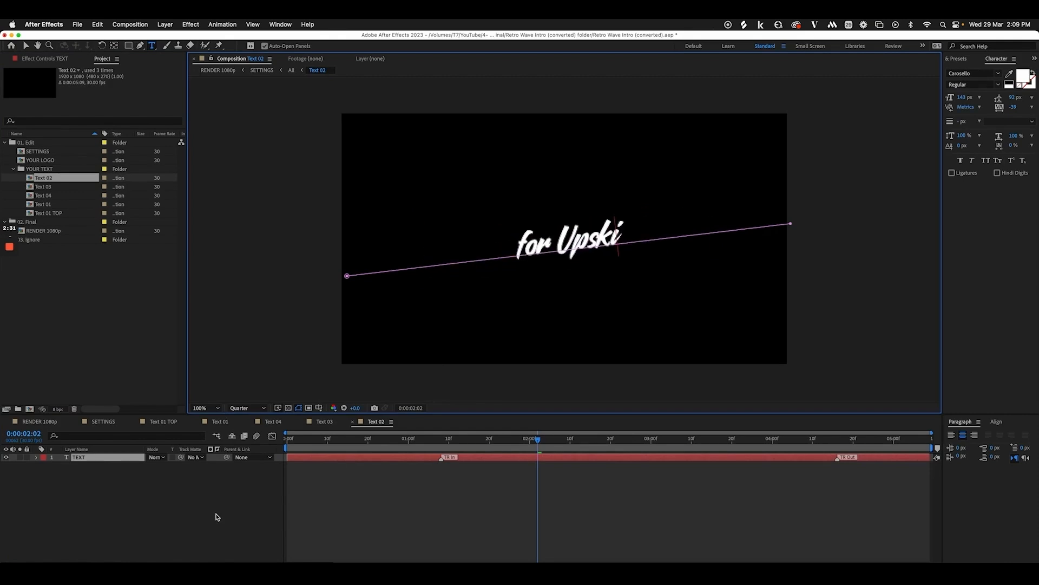
type("lling in 2023")
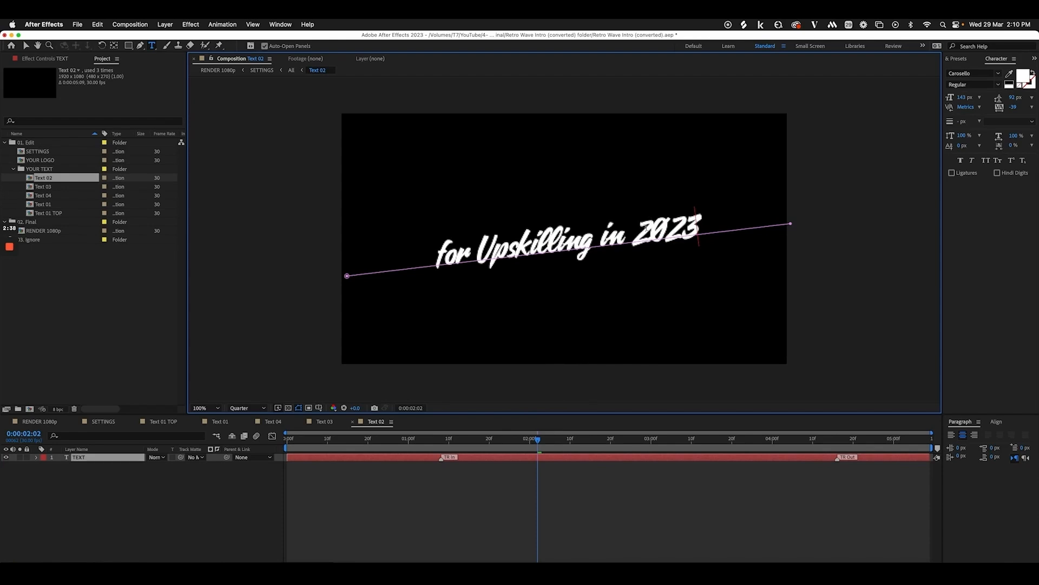
double_click(662, 223)
left_click_drag(1012, 109, 969, 109)
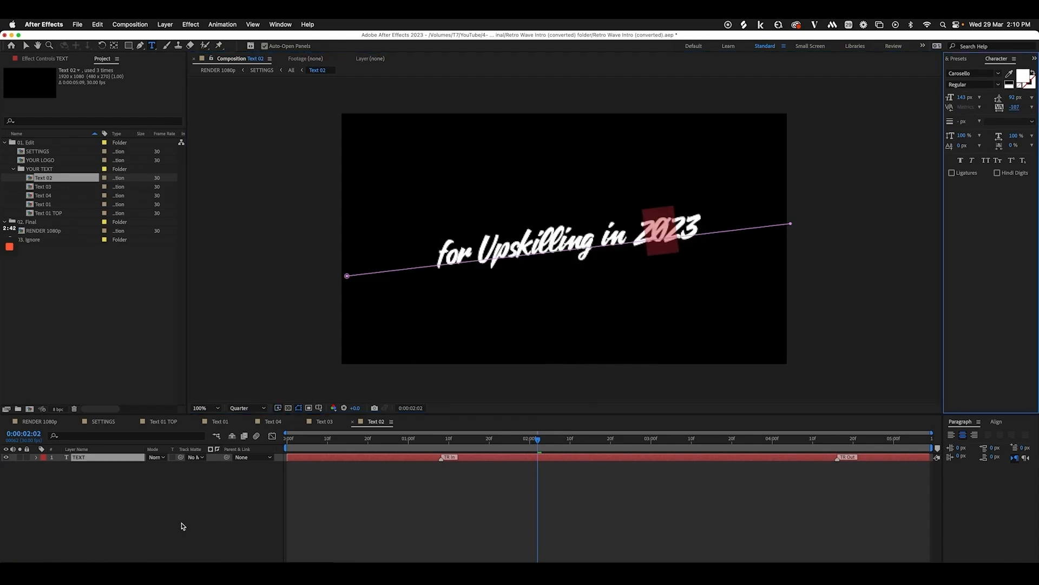
left_click(182, 524)
left_click(42, 423)
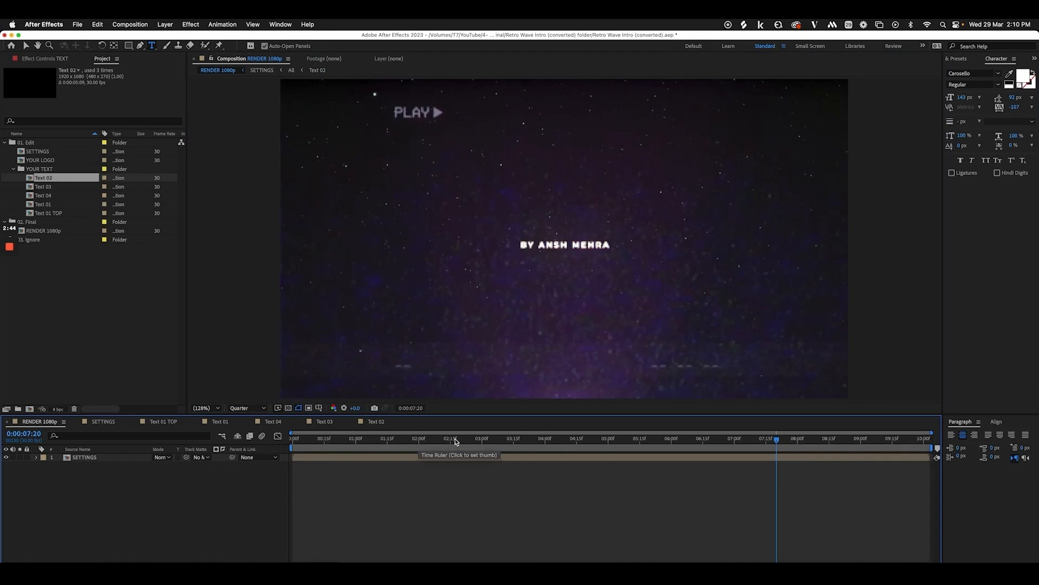
Save the project and scrub the ULTIMATE PROMPT #2 title through to its settled frame near four seconds
left_click(355, 440)
key("super+s")
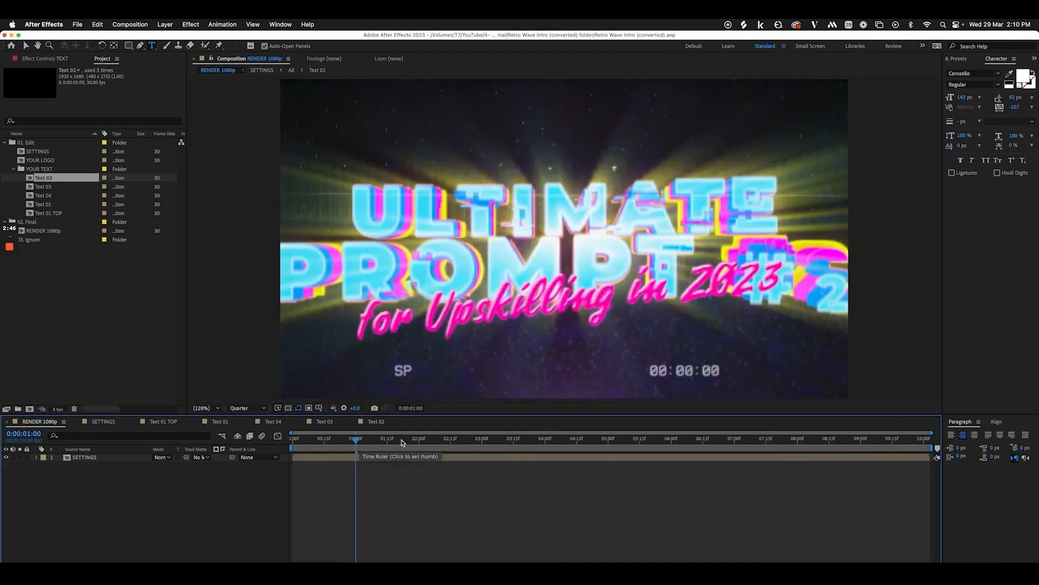
left_click_drag(390, 444, 427, 443)
left_click(485, 441)
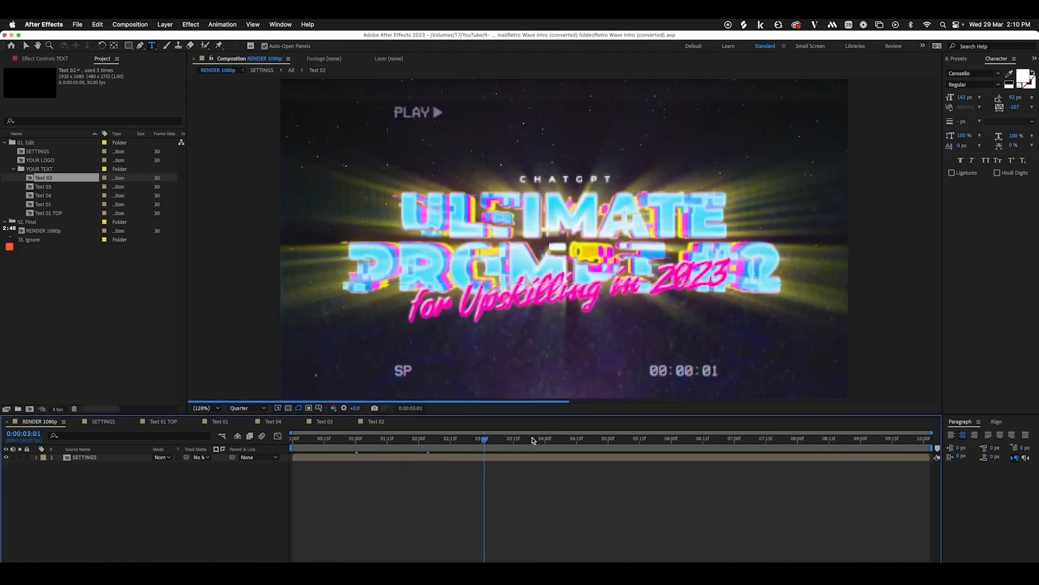
left_click_drag(514, 441, 530, 441)
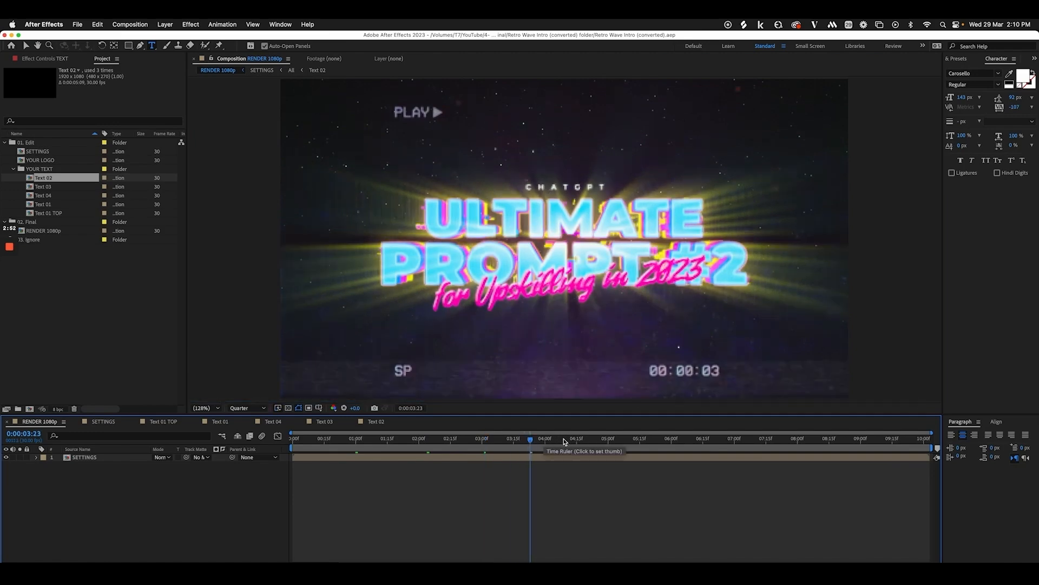
left_click(604, 440)
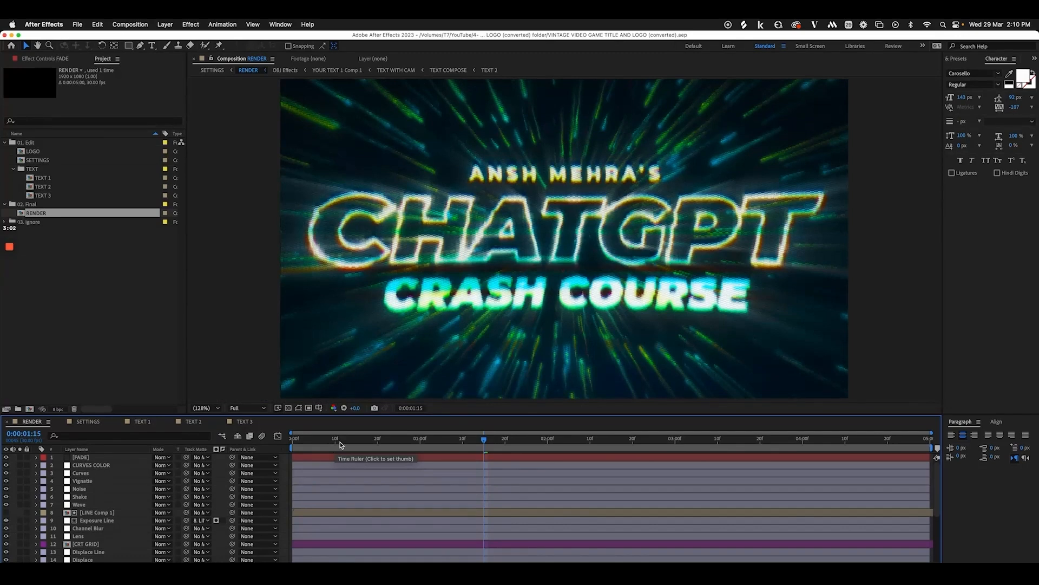
Scrub through the crash course title and the Cyberpunk Logo Animation comp's opening frames
left_click(340, 445)
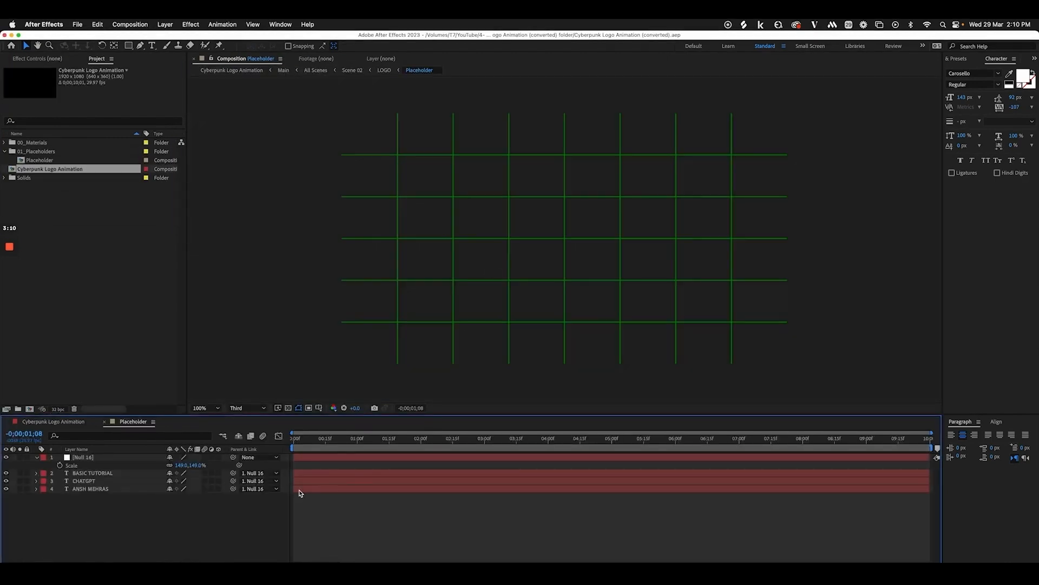
left_click(52, 424)
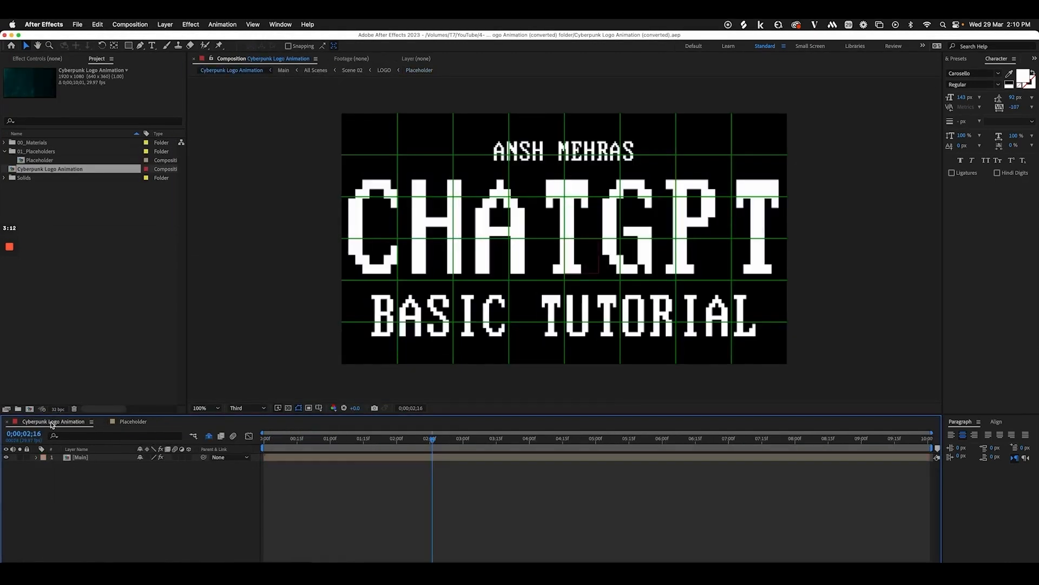
left_click(307, 440)
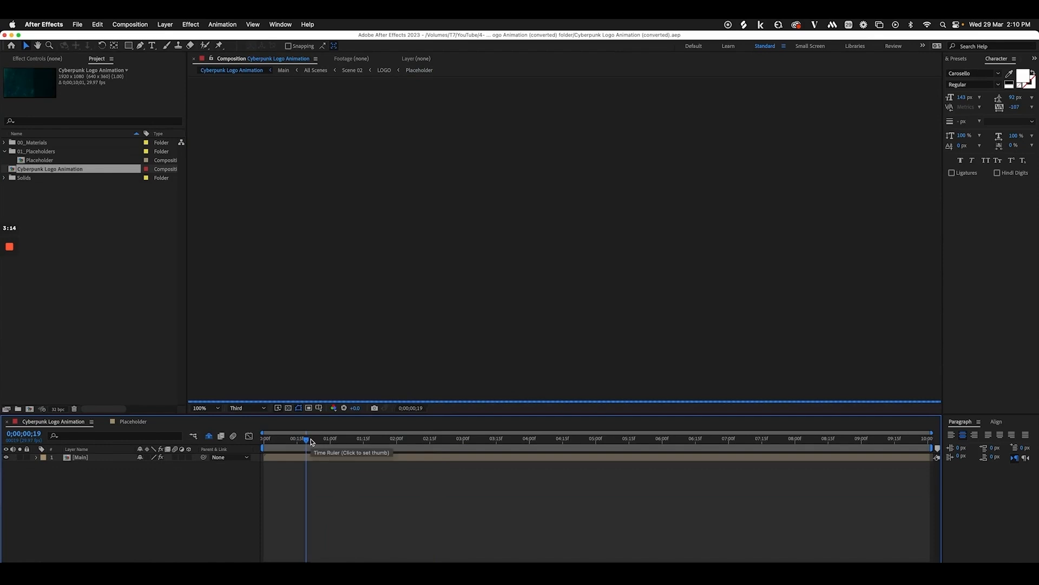
left_click_drag(311, 440, 391, 440)
left_click(477, 440)
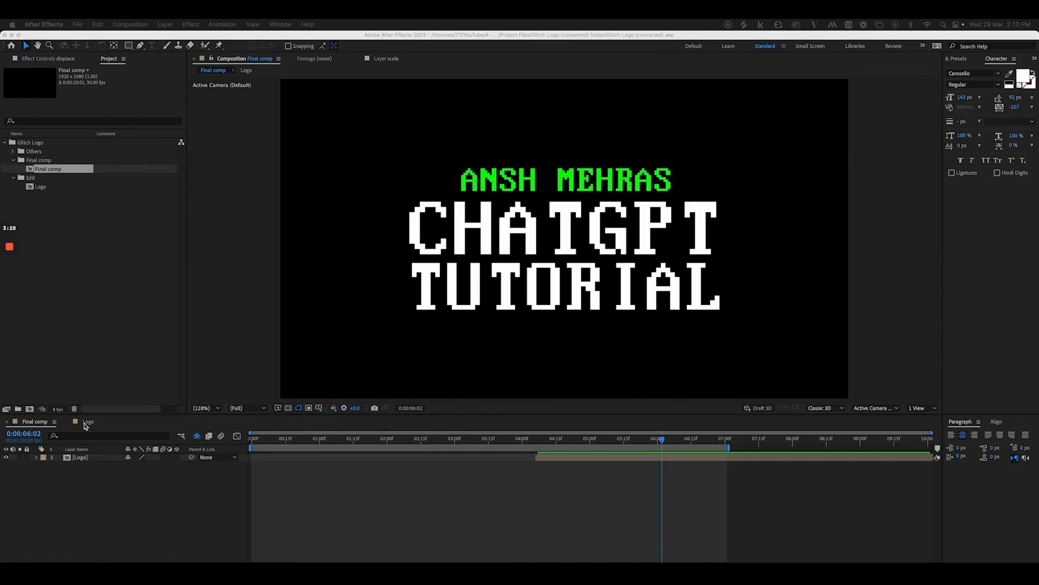
In the Logo pre-comp, replace the word TUTORIAL with FOR UX DESIGN
left_click(180, 428)
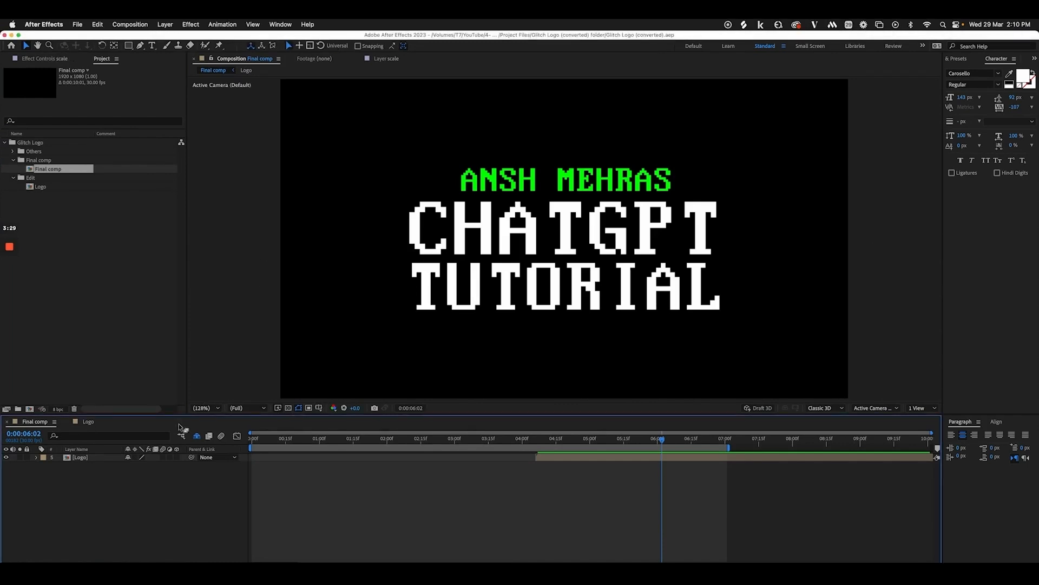
double_click(556, 459)
left_click_drag(403, 443, 364, 440)
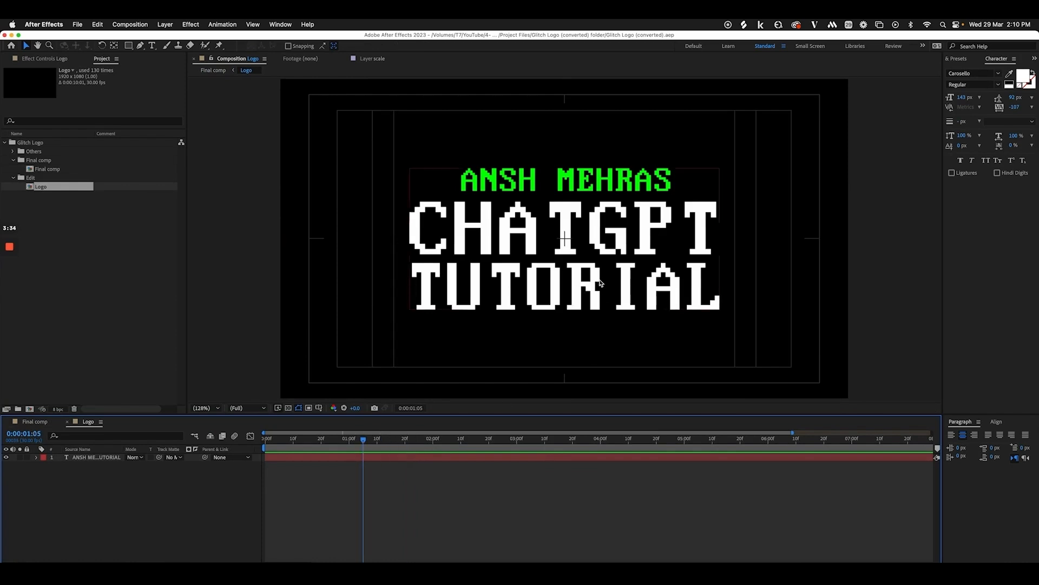
double_click(84, 457)
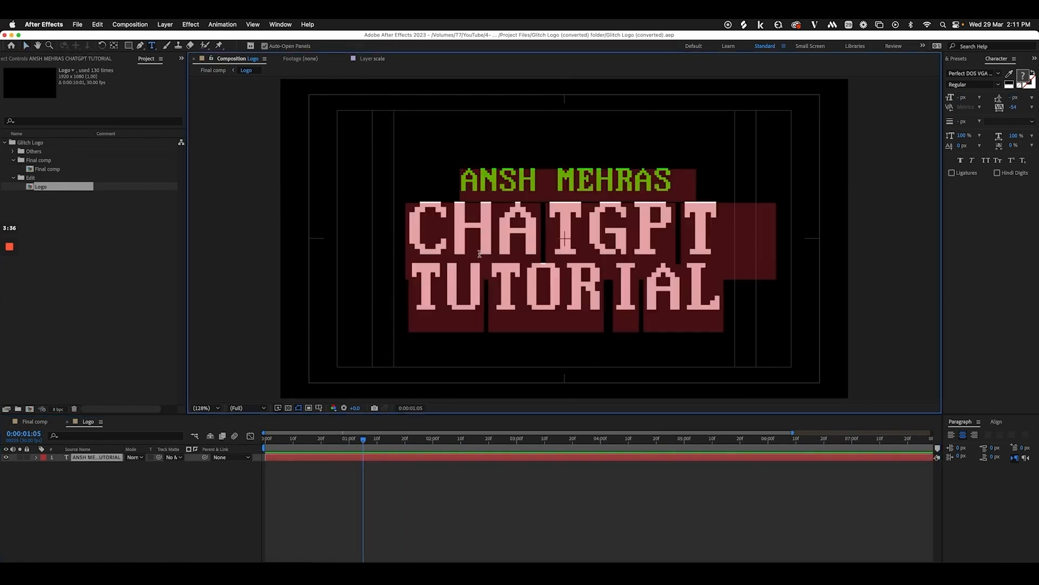
left_click_drag(415, 277, 714, 289)
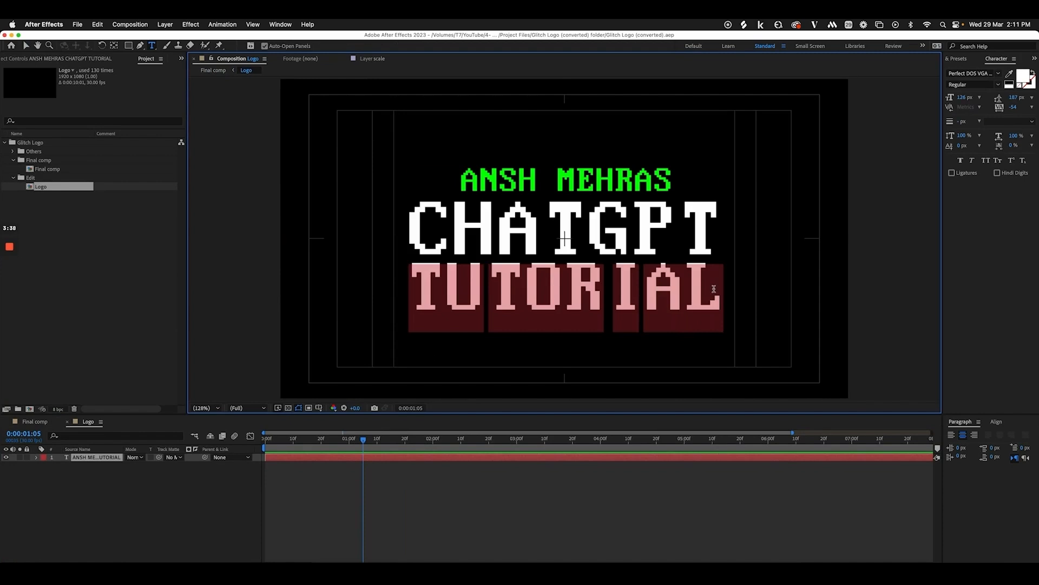
type("FOR UX DESIG")
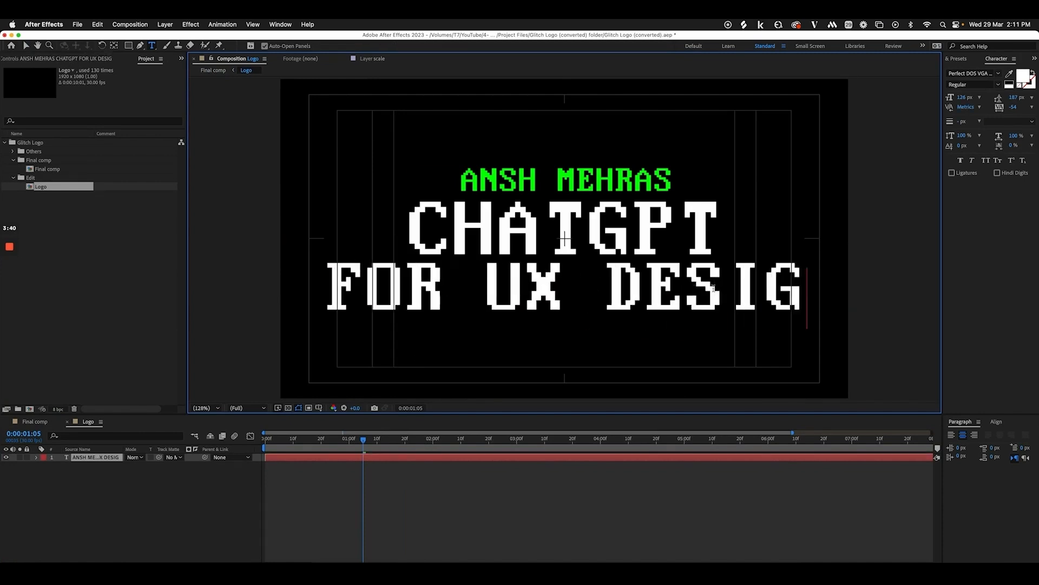
type("N")
Shrink the FOR UX DESIGN line's font size and tighten its leading under CHATGPT
left_click_drag(311, 281, 834, 283)
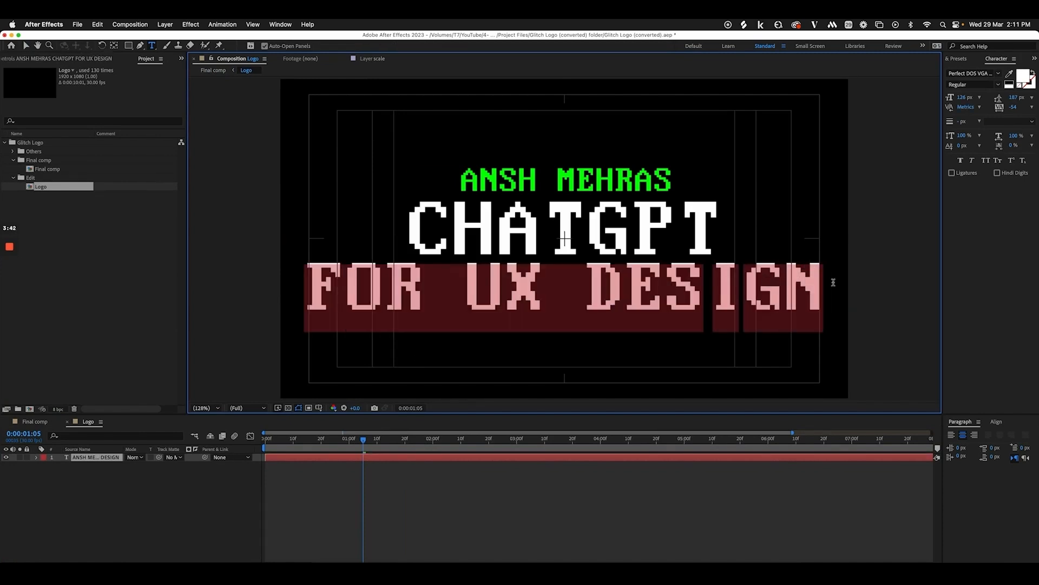
left_click_drag(961, 97, 943, 99)
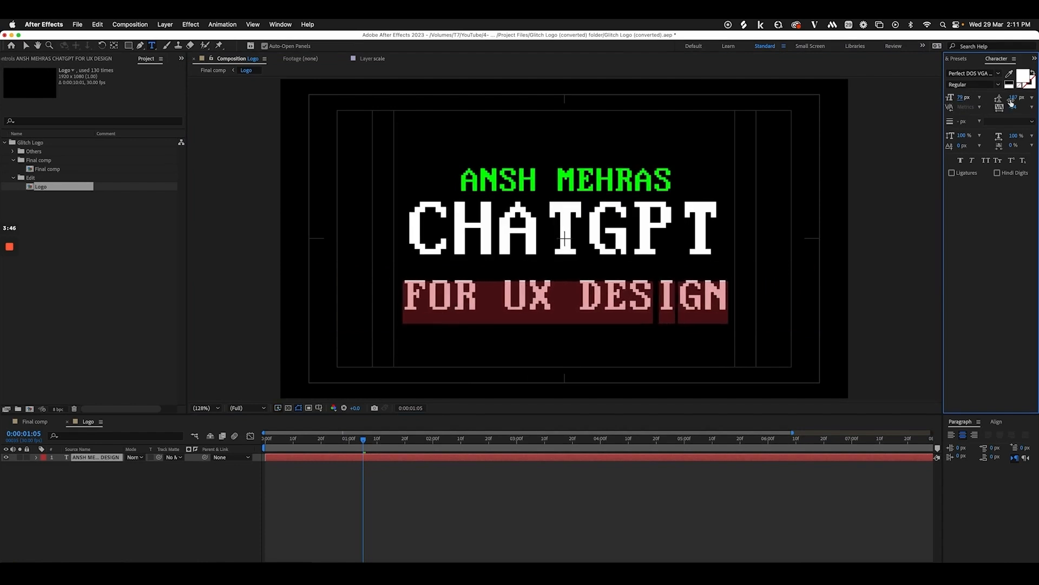
left_click_drag(1011, 102, 990, 98)
left_click_drag(1013, 98, 955, 97)
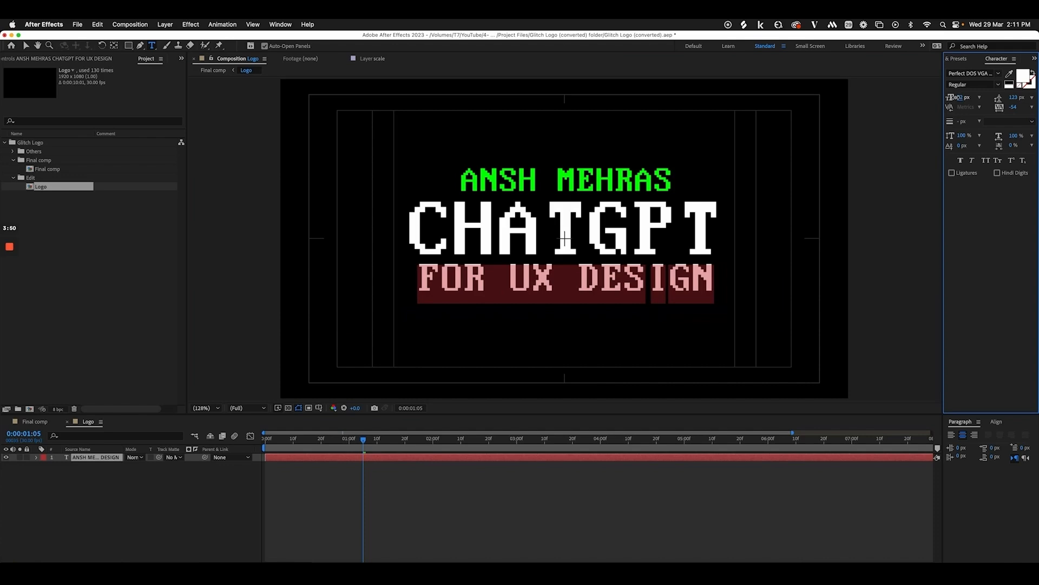
left_click(415, 274)
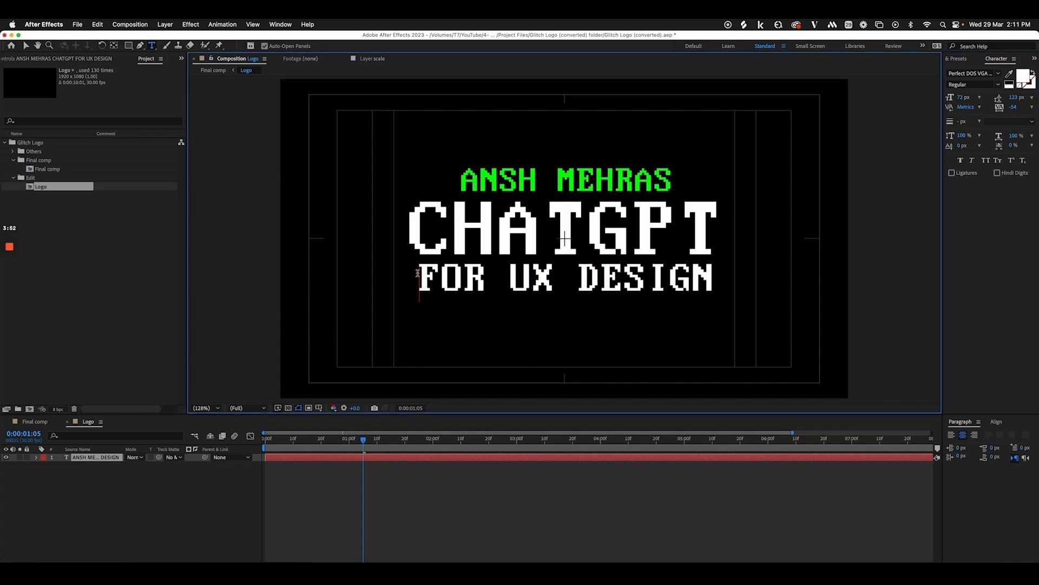
key("BackSpace")
key("Return")
Make FOR UX DESIGN slightly smaller, check paragraph settings, and fix the characters after DESIGN
left_click(712, 270)
left_click_drag(709, 274, 413, 286)
left_click_drag(961, 100, 957, 98)
key("super+a")
left_click(999, 423)
left_click(961, 422)
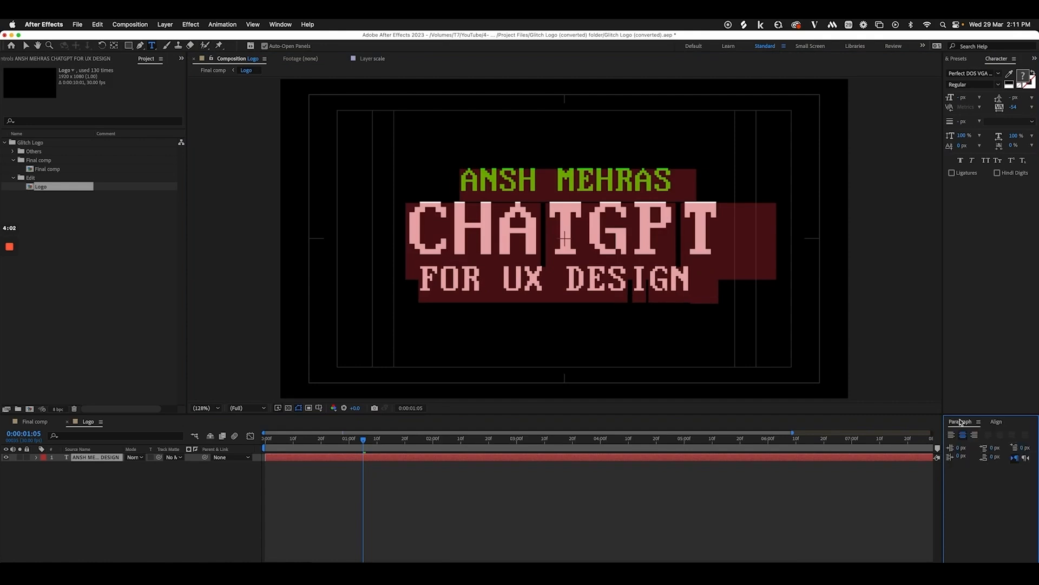
left_click_drag(706, 268, 721, 277)
left_click(706, 285)
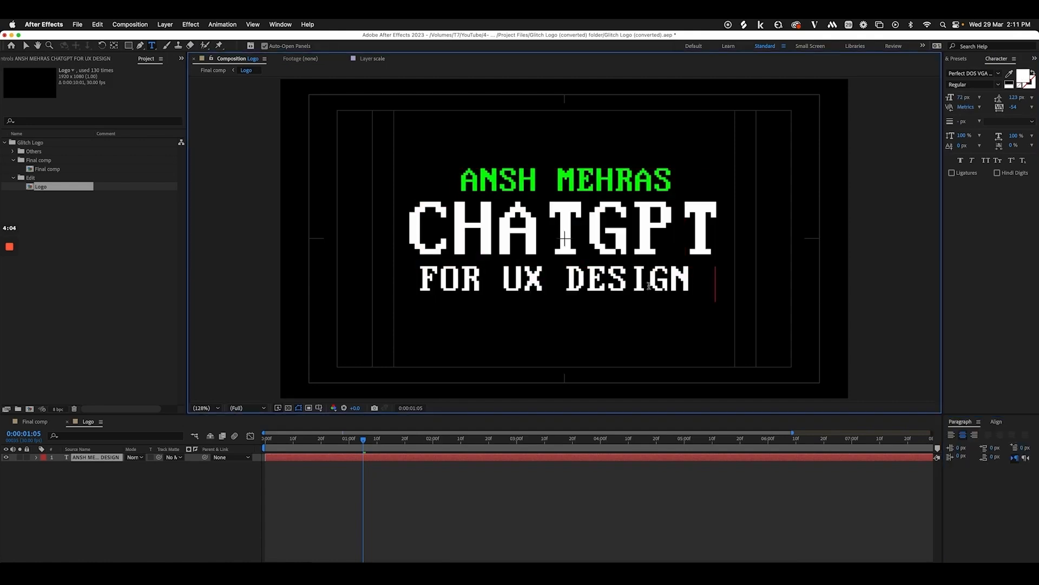
key("BackSpace")
key("BackSpace")
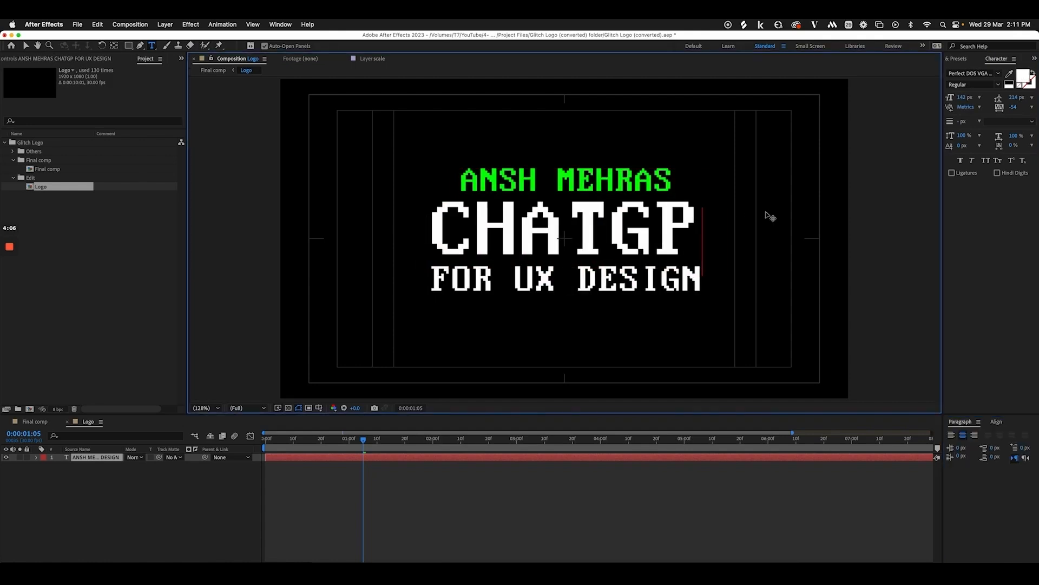
type("T")
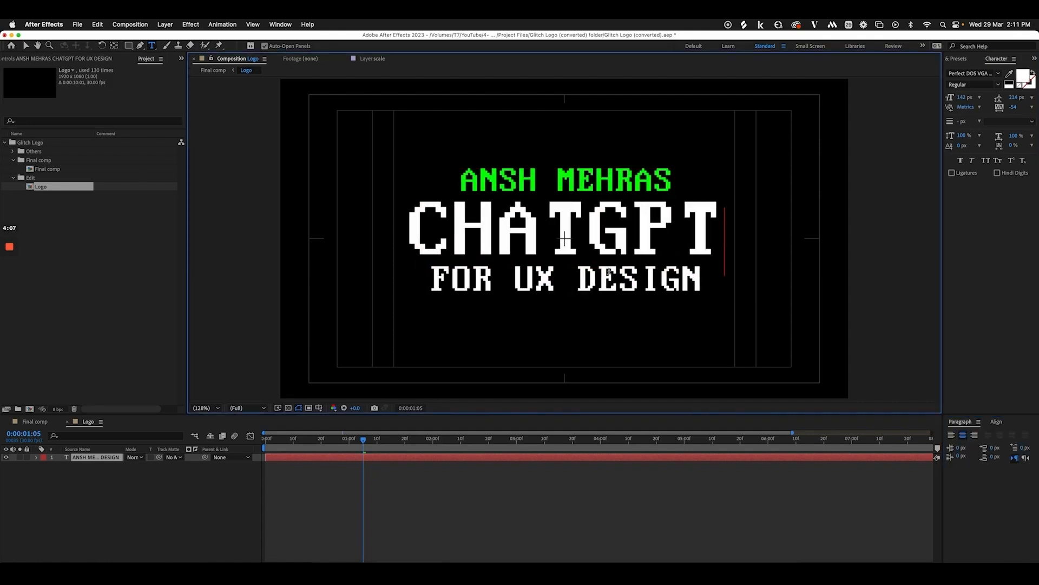
left_click(128, 514)
Scrub the Final comp to preview the glitch reveal of the FOR UX DESIGN title
left_click(49, 423)
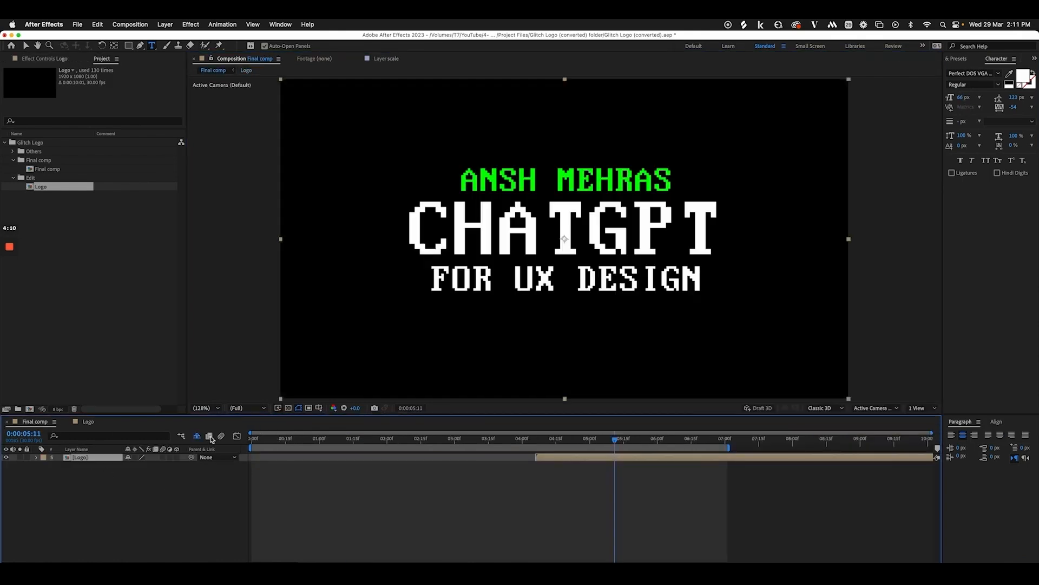
left_click_drag(326, 442, 335, 442)
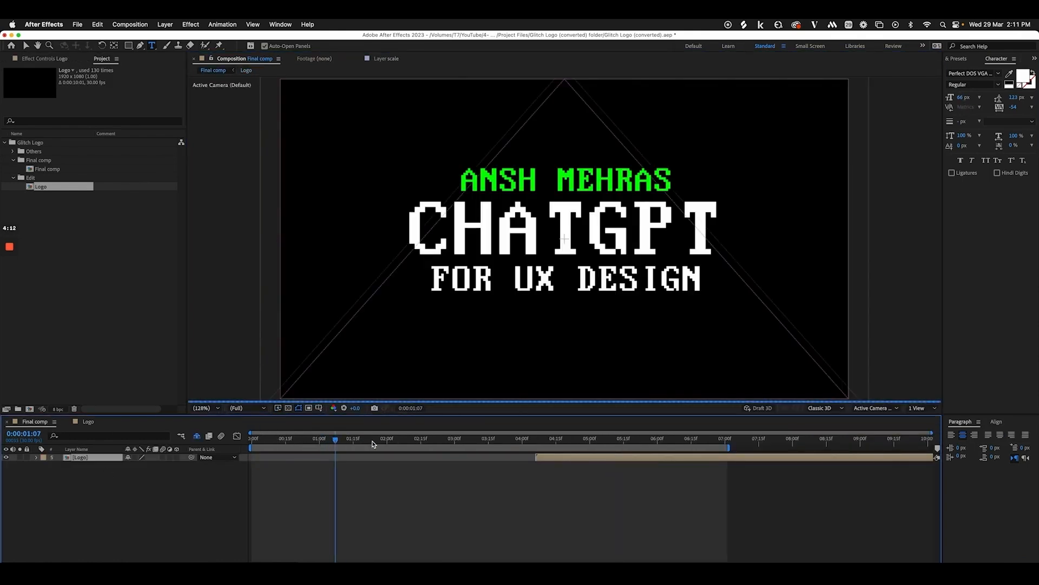
left_click_drag(414, 443, 428, 443)
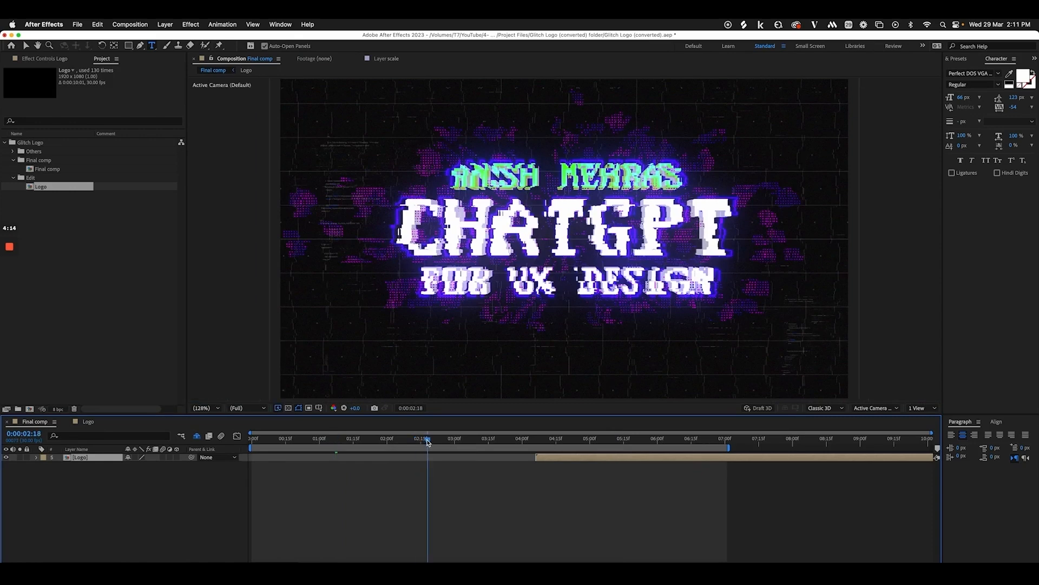
left_click(518, 443)
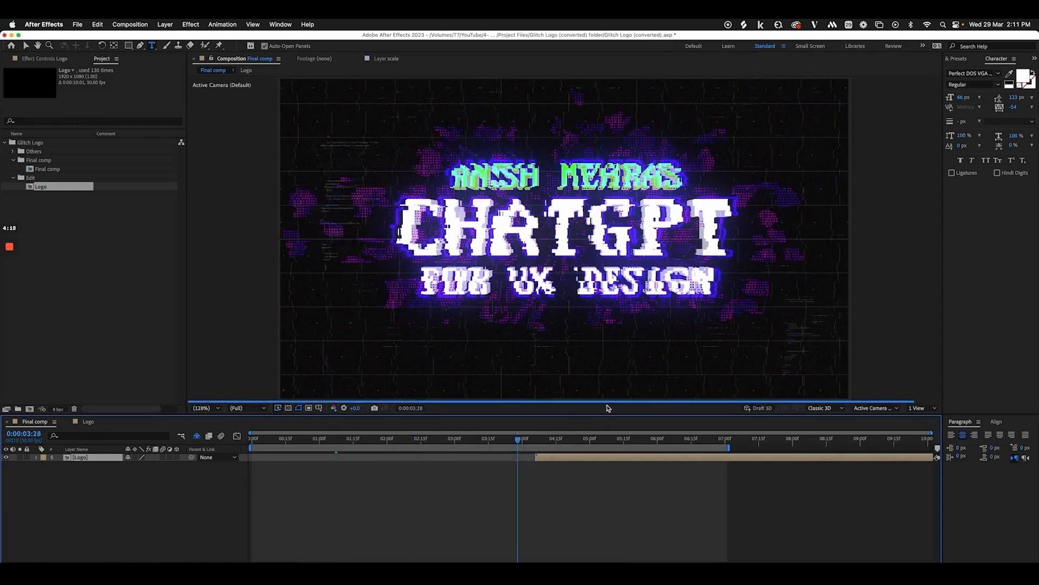
left_click(557, 439)
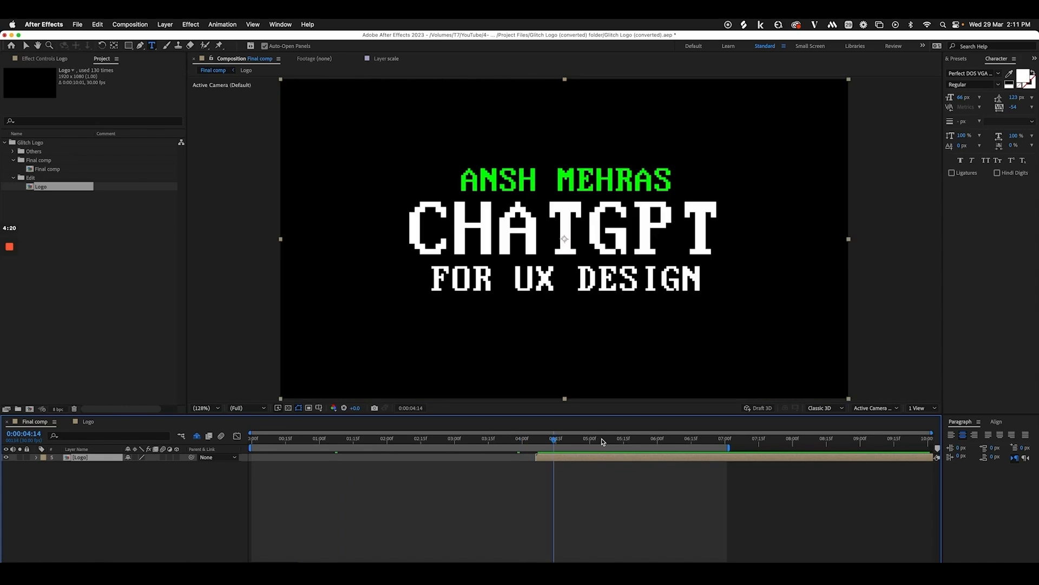
left_click(602, 441)
Save the Glitch Logo project and bring the Finder window into view
key("super+s")
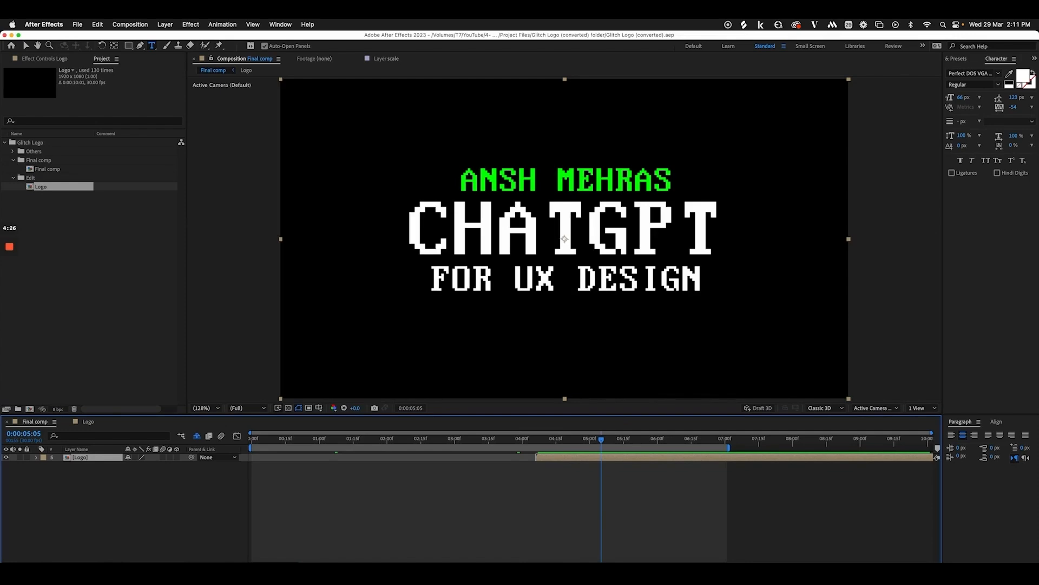
key("super+Tab")
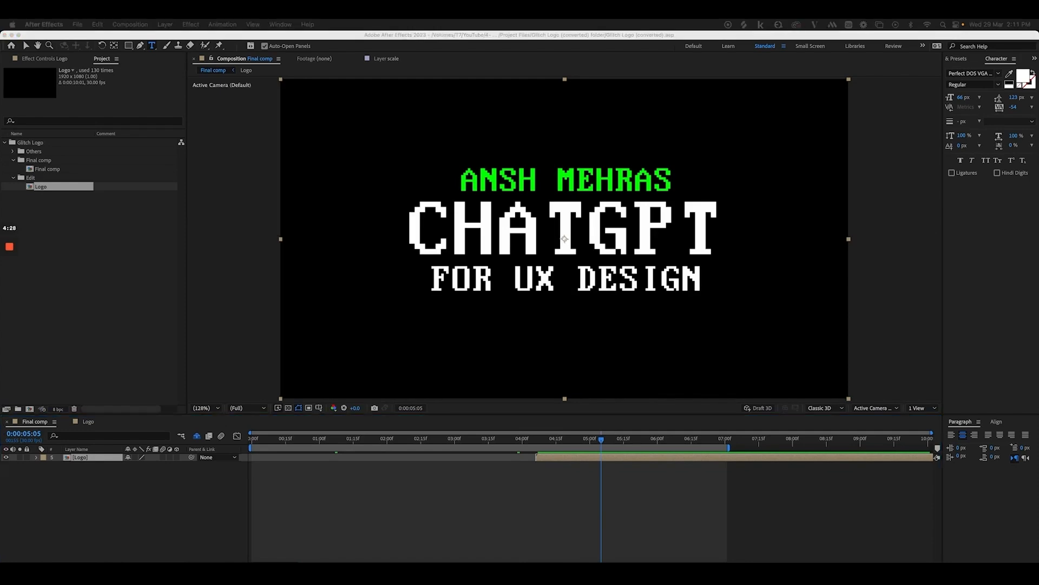
left_click_drag(1038, 112, 367, 138)
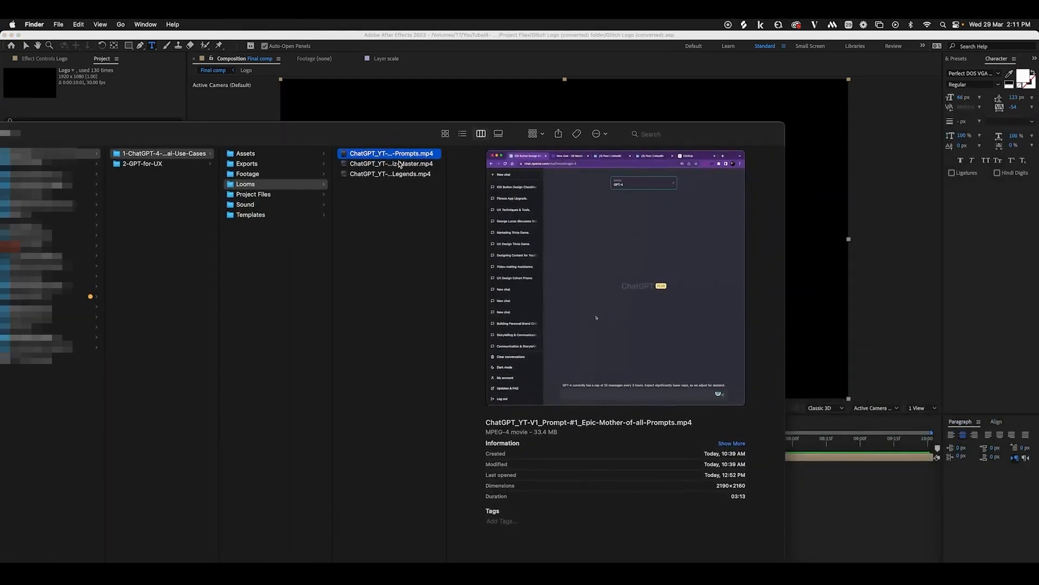
Step through the Looms recordings and select the Prompt #1 video
key("Down")
key("Down")
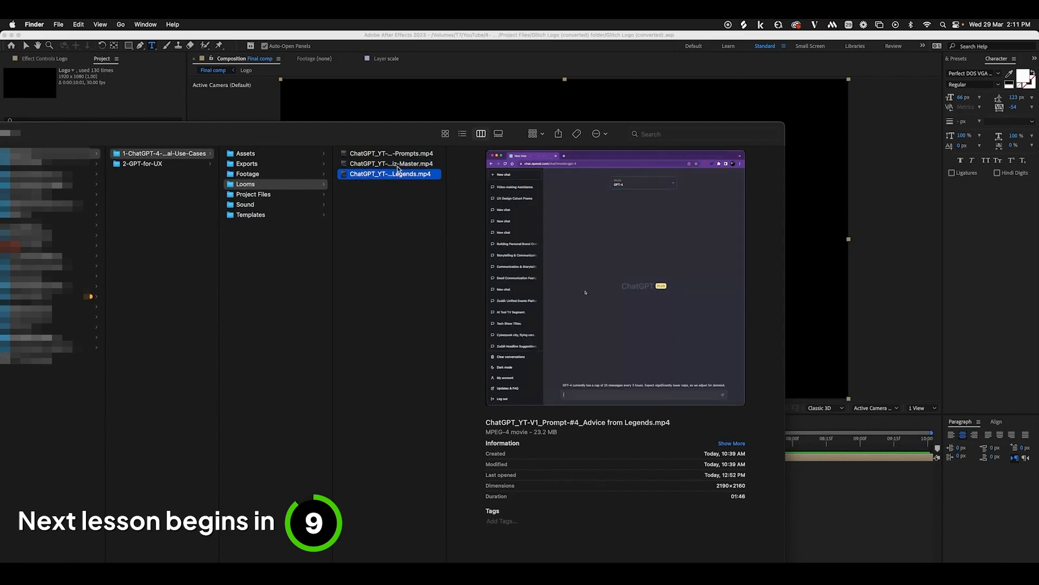
left_click(431, 155)
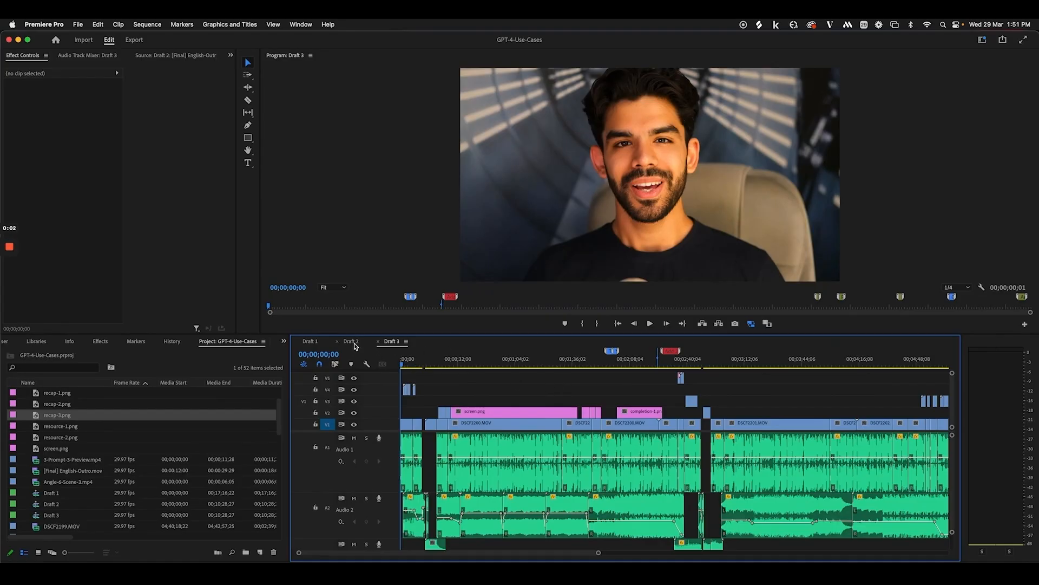
Zoom the Draft 3 and Draft 2 timelines, then play Draft 2 to the CHATGPT TUTORIAL title at 00;00;18;04
left_click(352, 342)
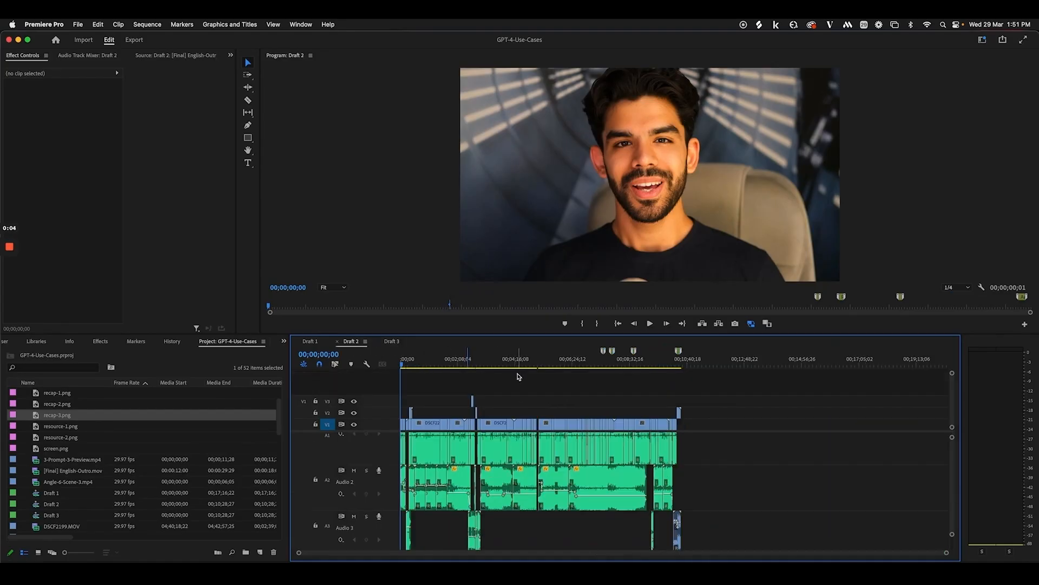
left_click(392, 341)
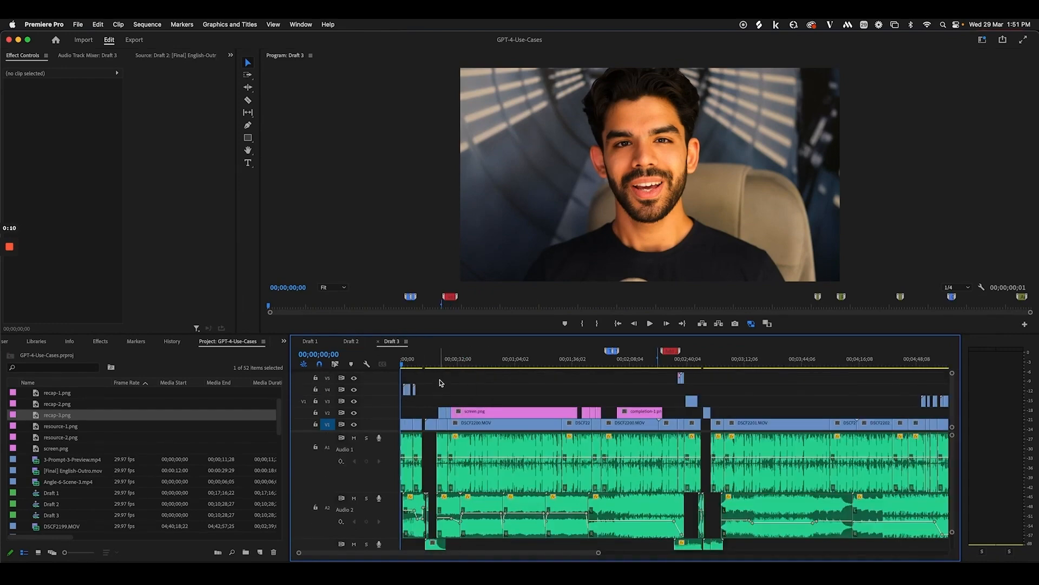
key("=")
key("=")
key("=")
key("=")
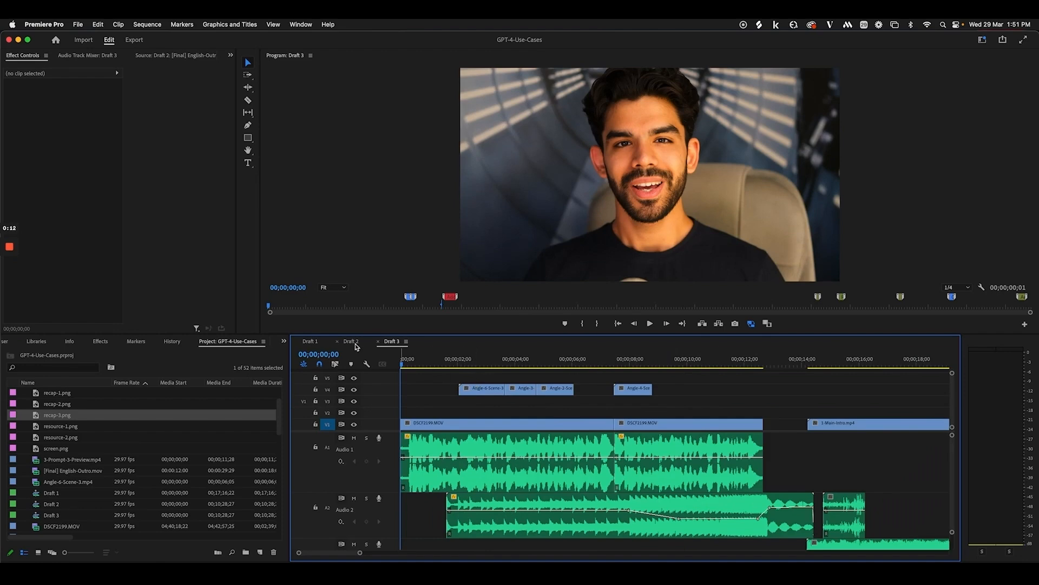
left_click(352, 341)
key("=")
key("=")
key("=")
key("=")
key("=")
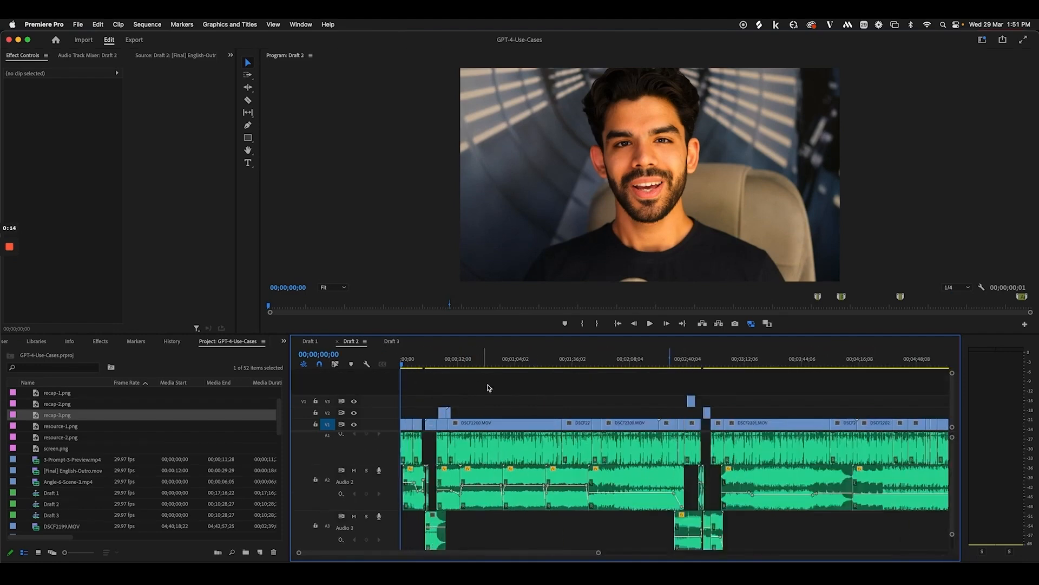
key("space")
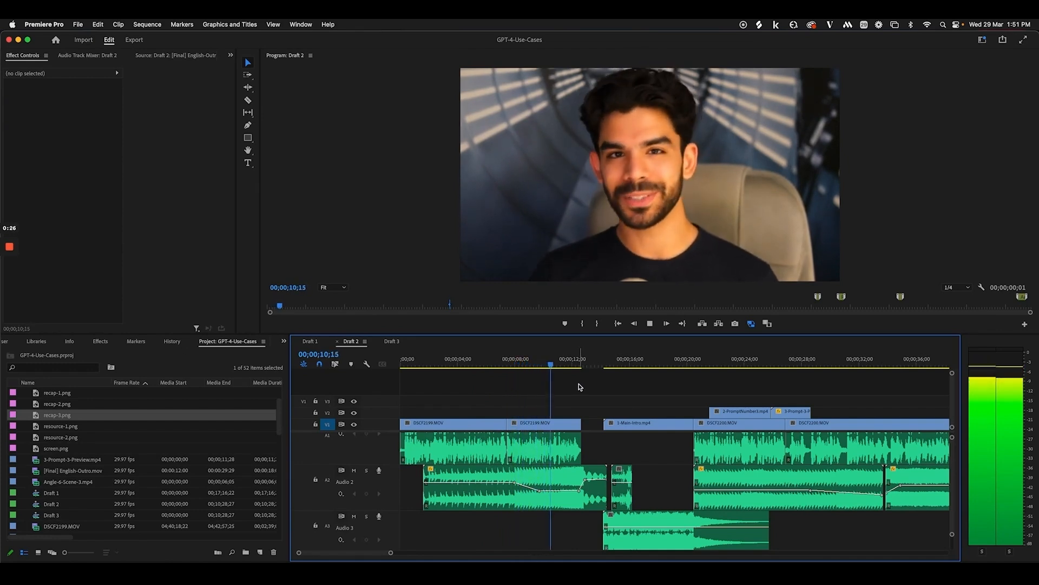
scroll(655, 464, "down", 2)
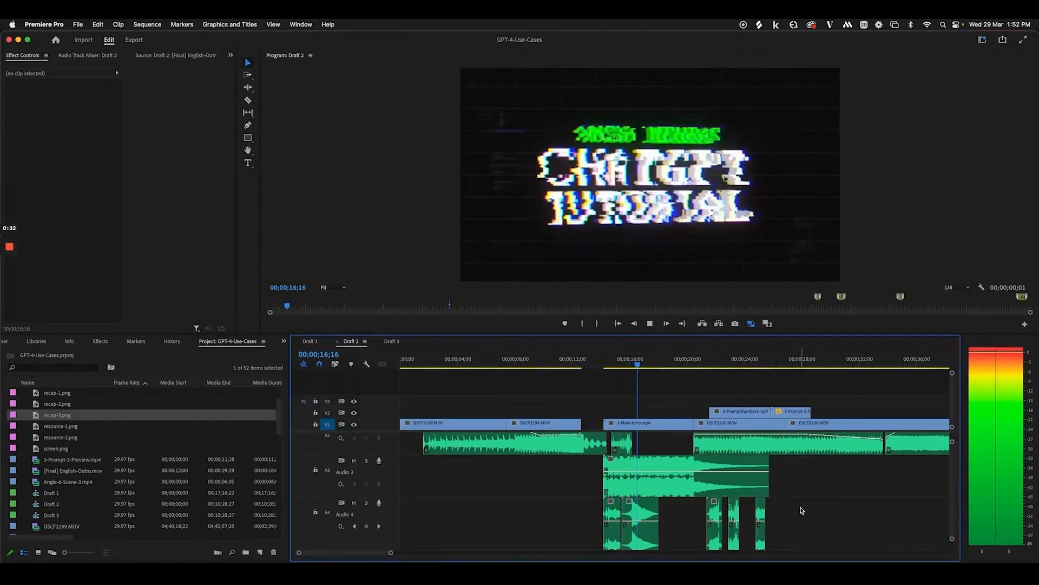
key("space")
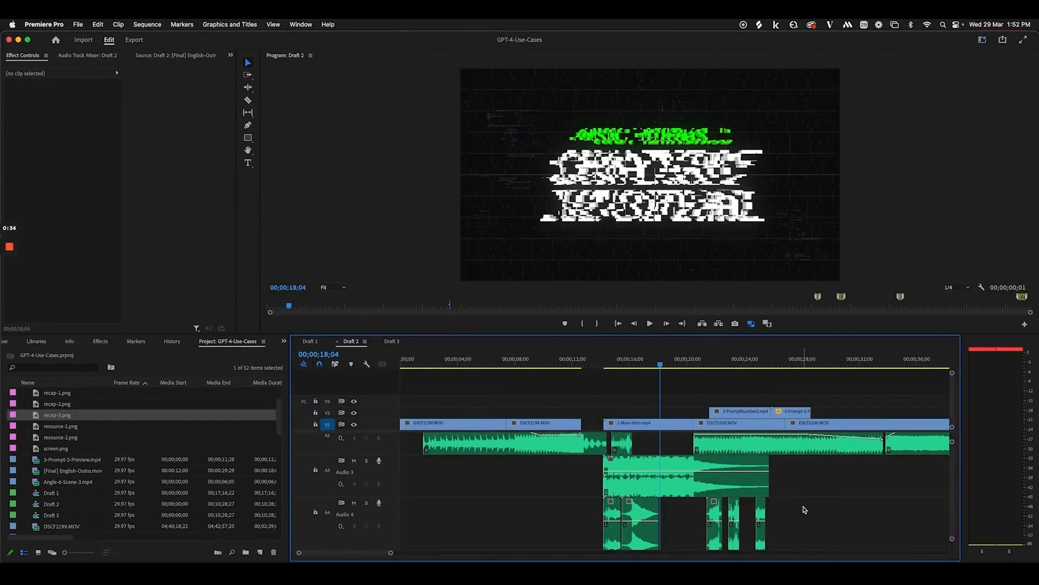
Switch to Draft 3, scrub its opening camera angles, and play it from the start to the glitch title
left_click(392, 341)
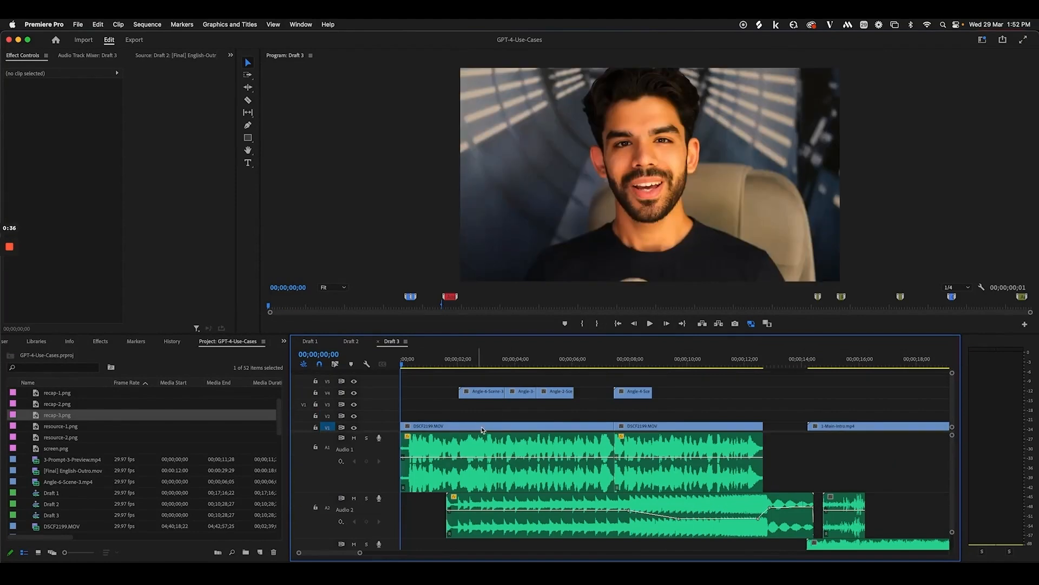
left_click(478, 357)
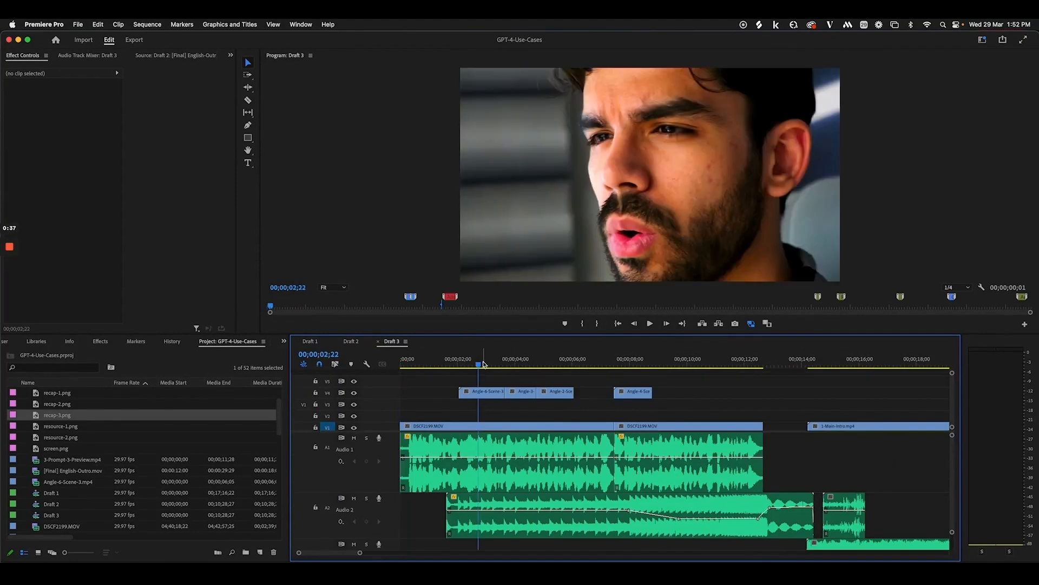
left_click_drag(491, 363, 442, 367)
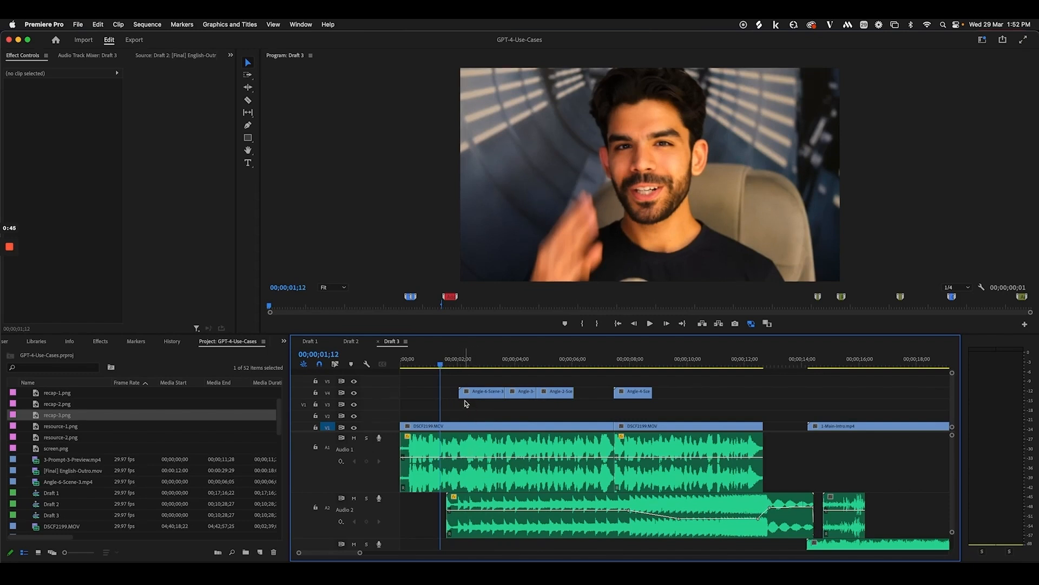
left_click_drag(459, 363, 395, 368)
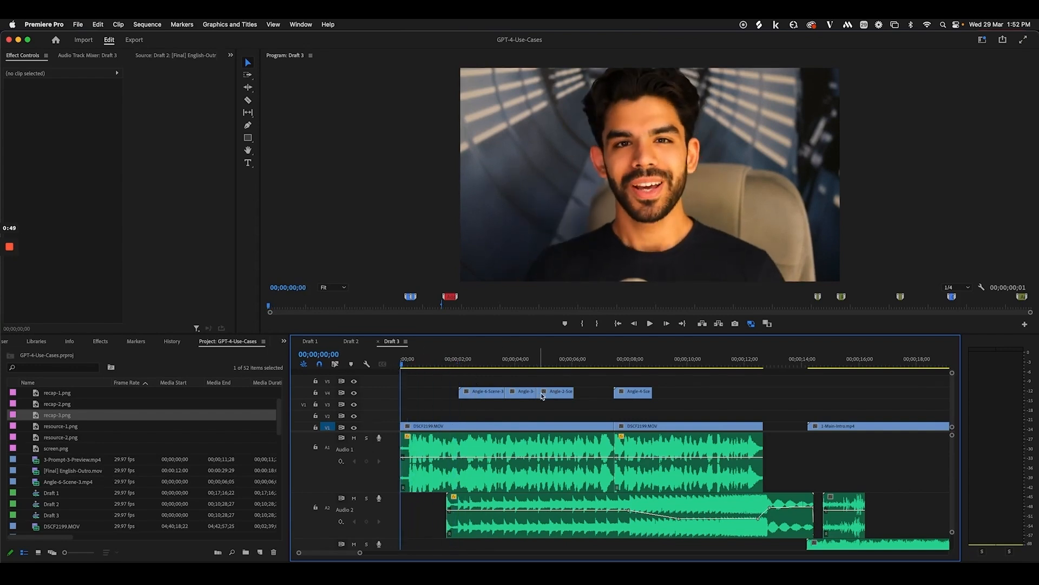
key("space")
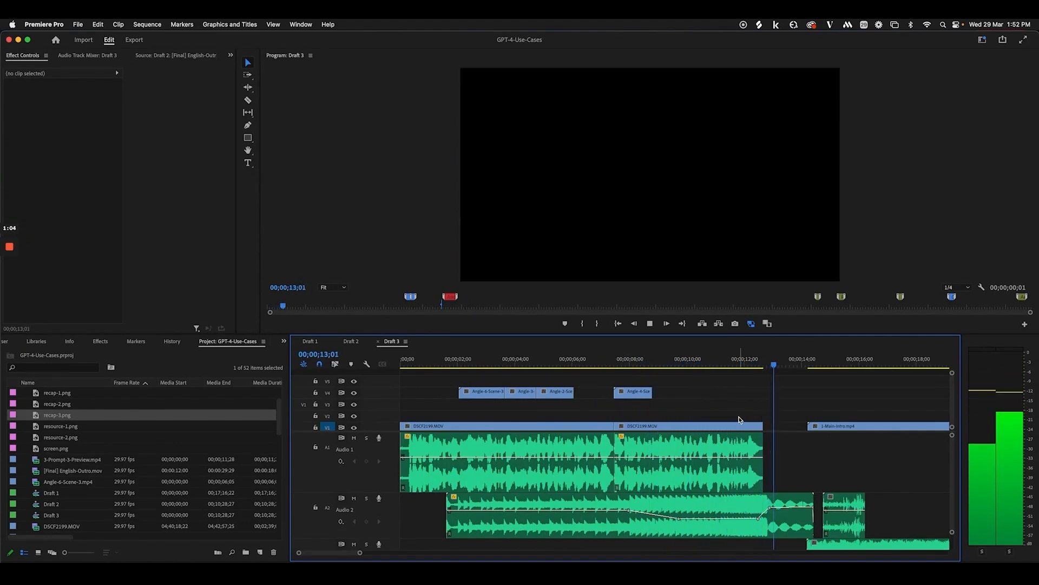
scroll(778, 441, "right", 3)
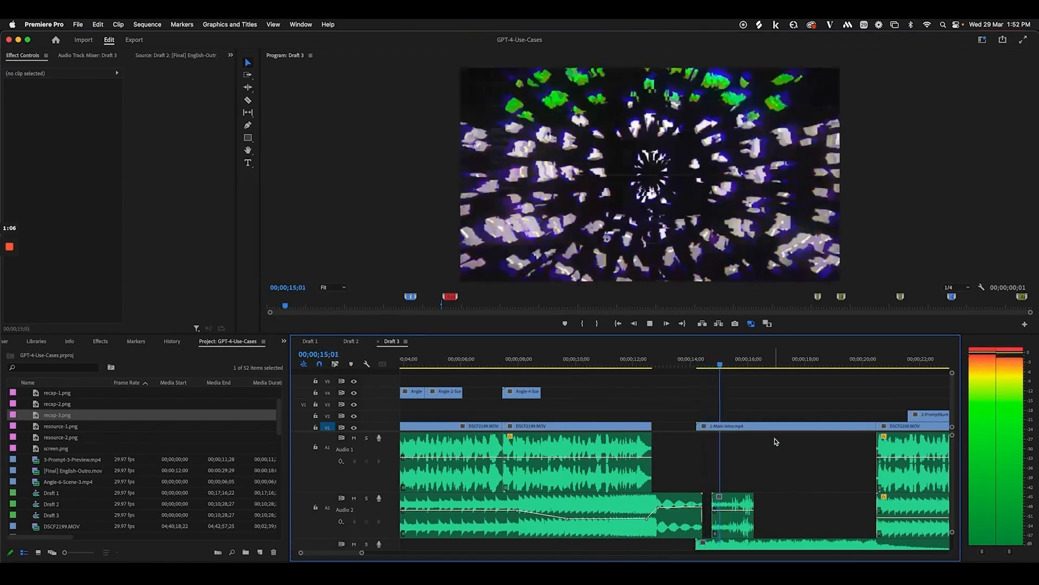
key("space")
Zoom the Draft 3 timeline with -/= and scrub the shots around 00;02;35;26, ending fully zoomed out
key("minus")
key("minus")
key("minus")
key("minus")
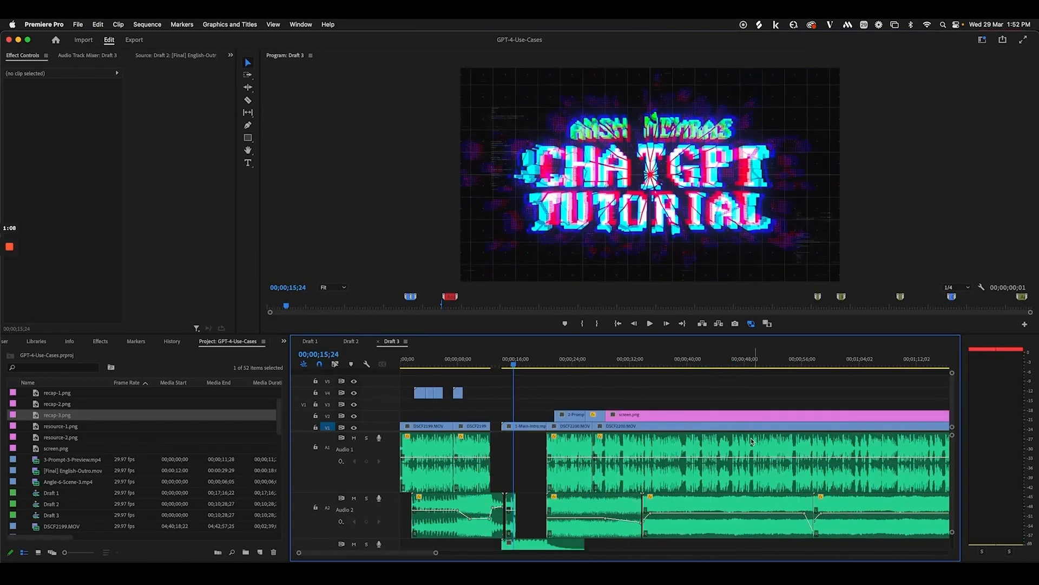
scroll(719, 425, "right", 1)
left_click_drag(652, 361, 660, 363)
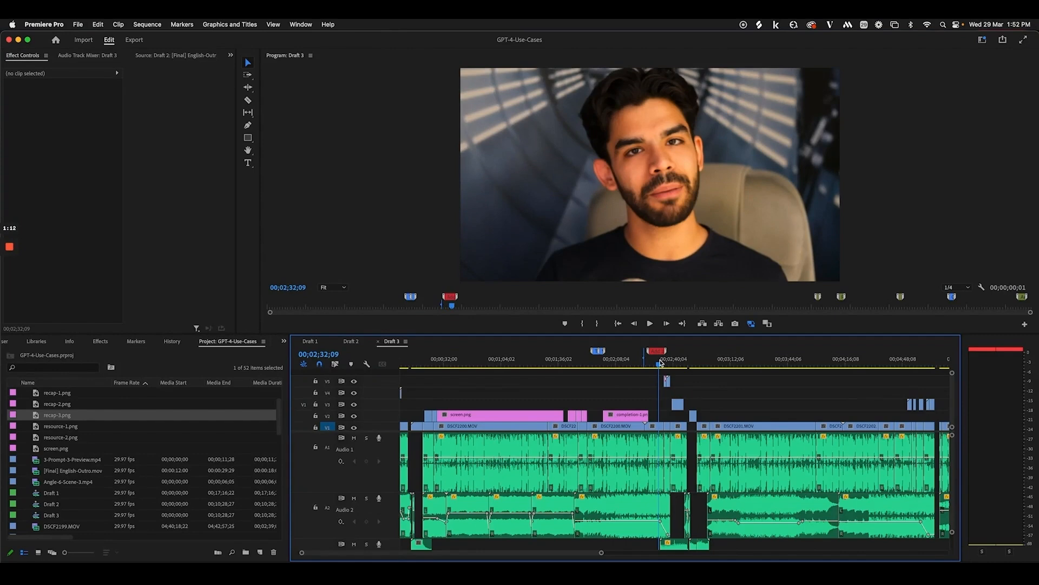
key("equal")
key("equal")
key("equal")
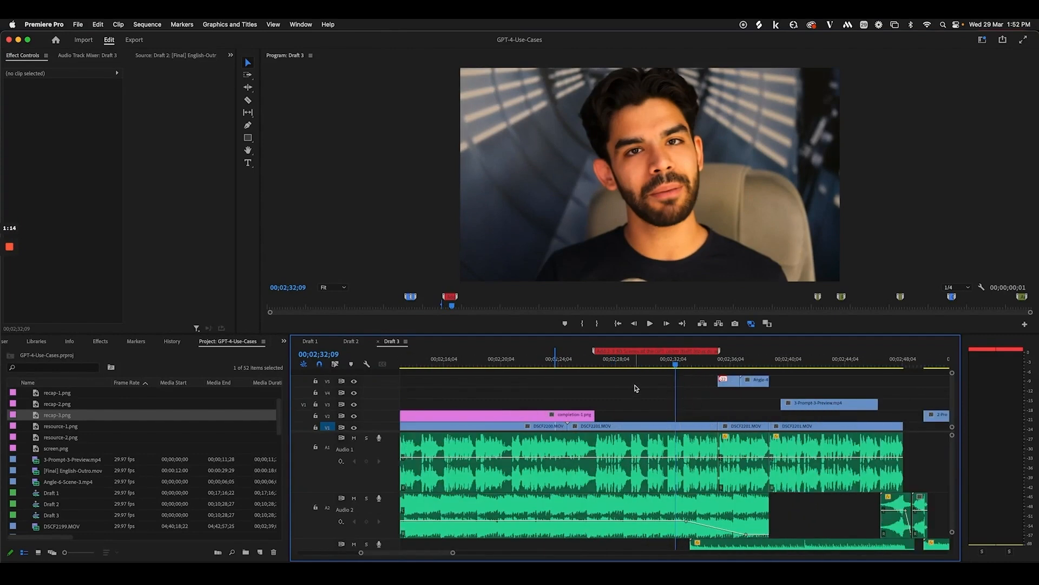
key("minus")
key("minus")
key("minus")
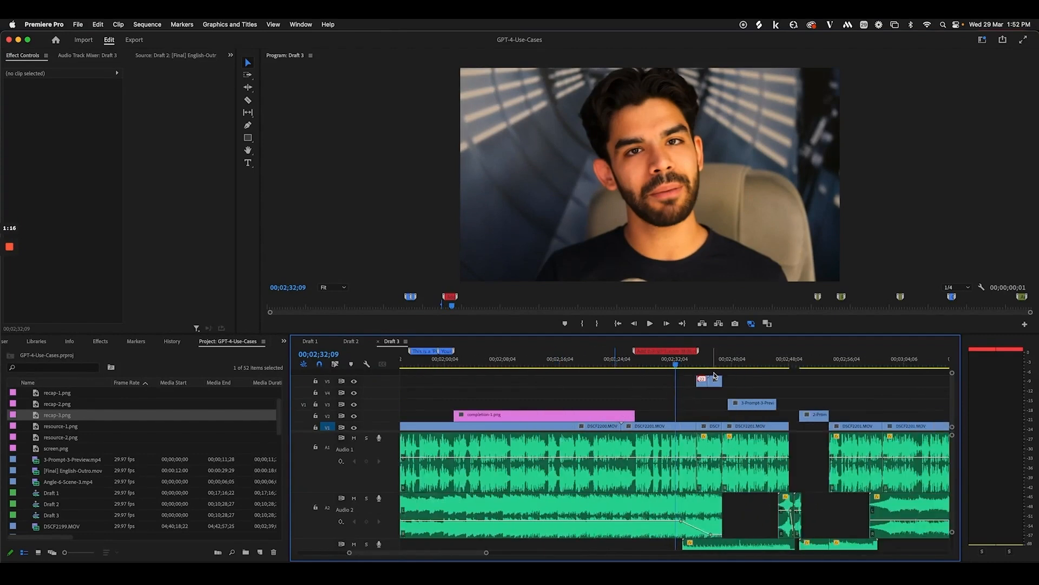
key("equal")
key("equal")
key("equal")
left_click(727, 364)
left_click_drag(729, 362, 778, 371)
key("minus")
key("minus")
key("minus")
key("minus")
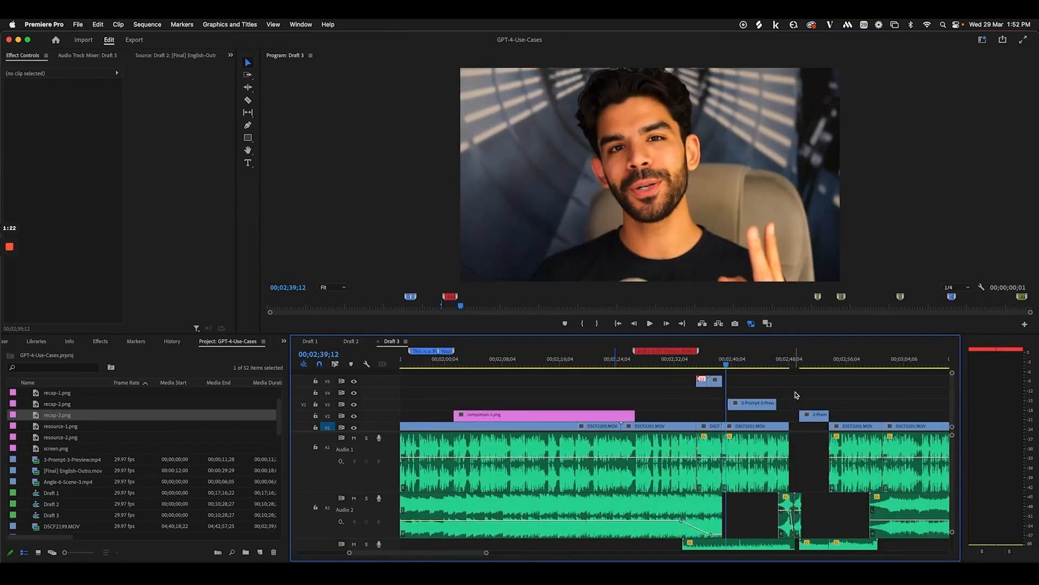
Scrub Draft 2 forward to the talking-head clip, return to Draft 3, and bring Figma to the front
left_click(350, 341)
scroll(652, 479, "up", 3)
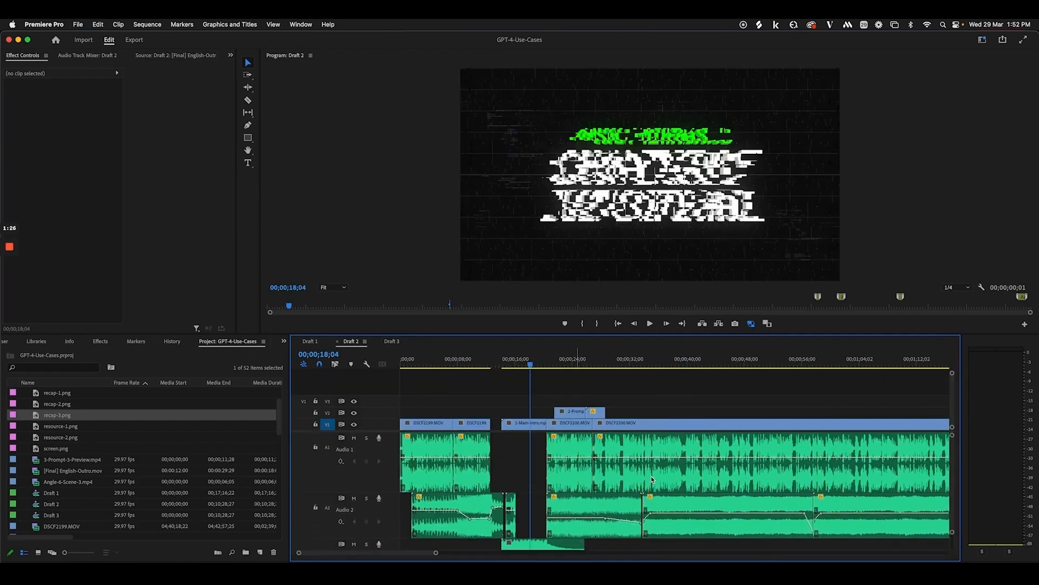
left_click_drag(594, 364, 625, 366)
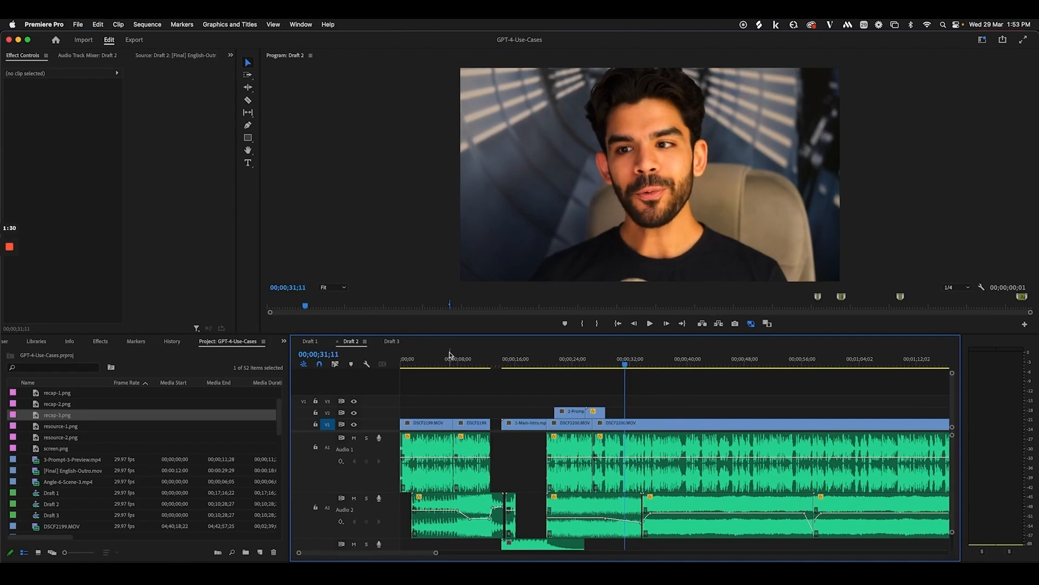
left_click(392, 341)
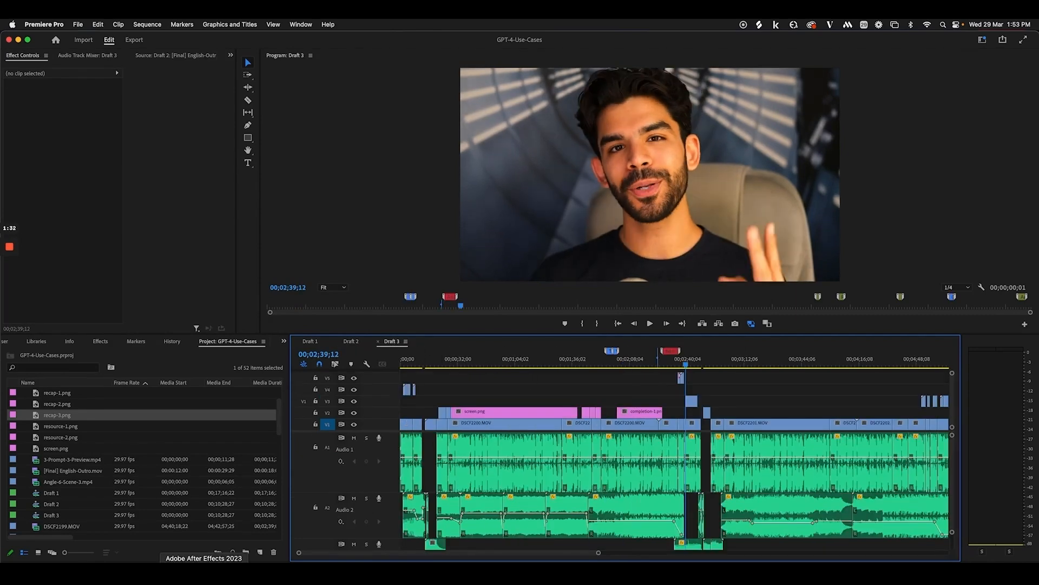
left_click(106, 563)
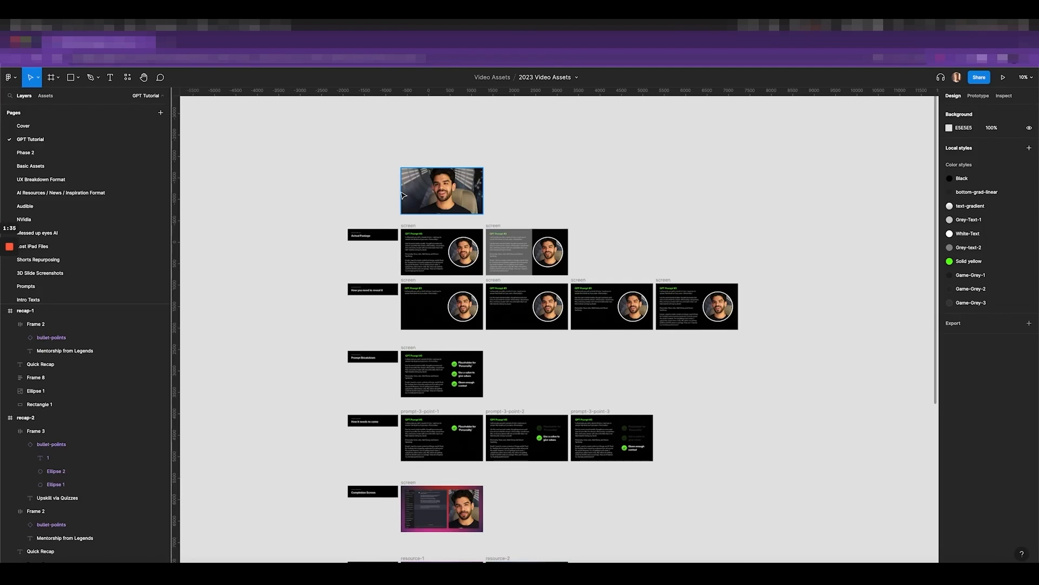
Alt-drag a duplicate of the prompt screen frame beside the footage thumbnail and delete its contents
scroll(404, 195, "up", 5)
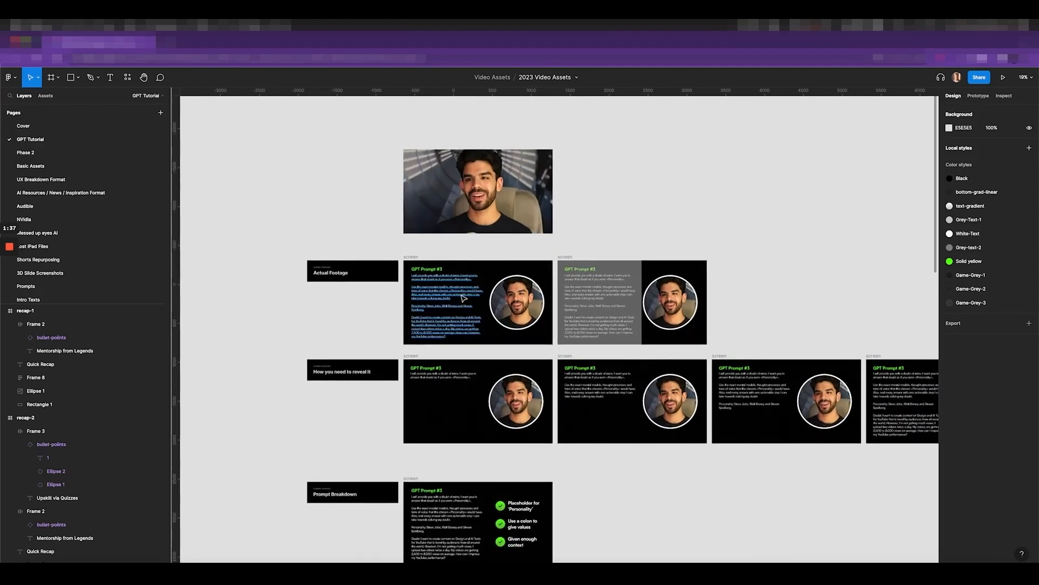
left_click(418, 307)
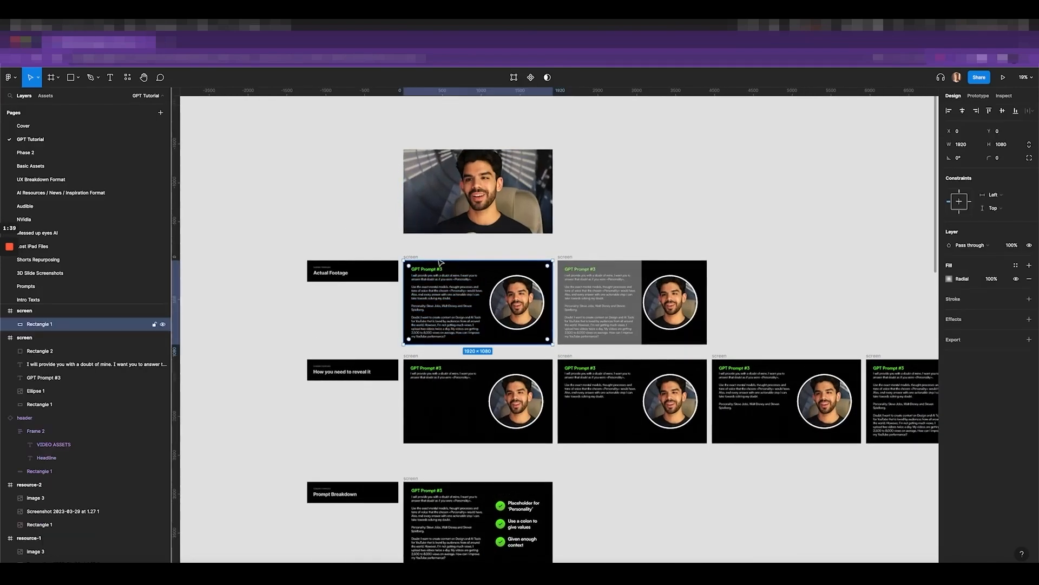
scroll(416, 251, "down", 2)
left_click_drag(417, 255, 536, 171)
key("Return")
key("Delete")
scroll(582, 190, "up", 10)
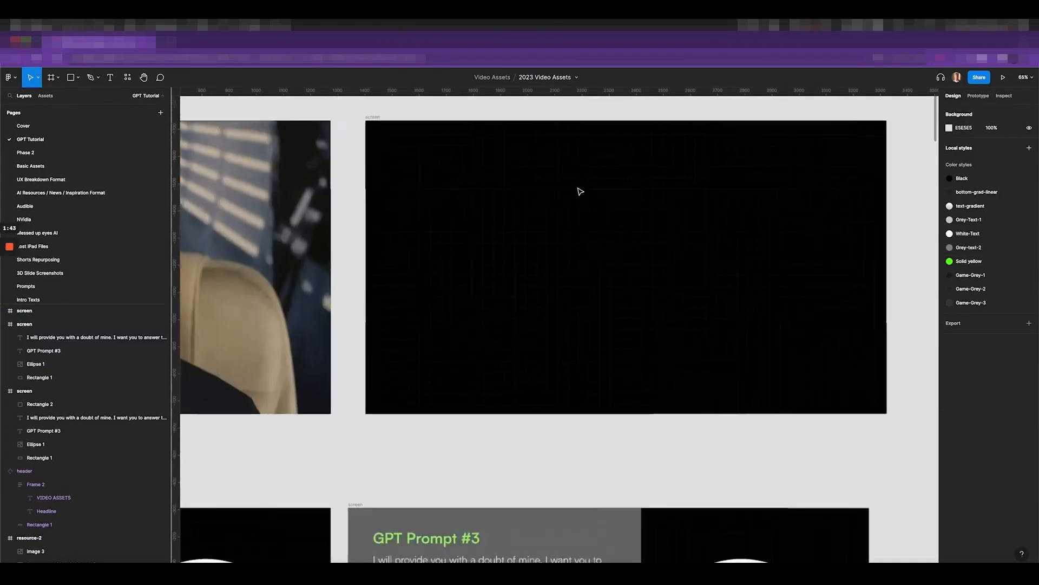
scroll(647, 250, "down", 8)
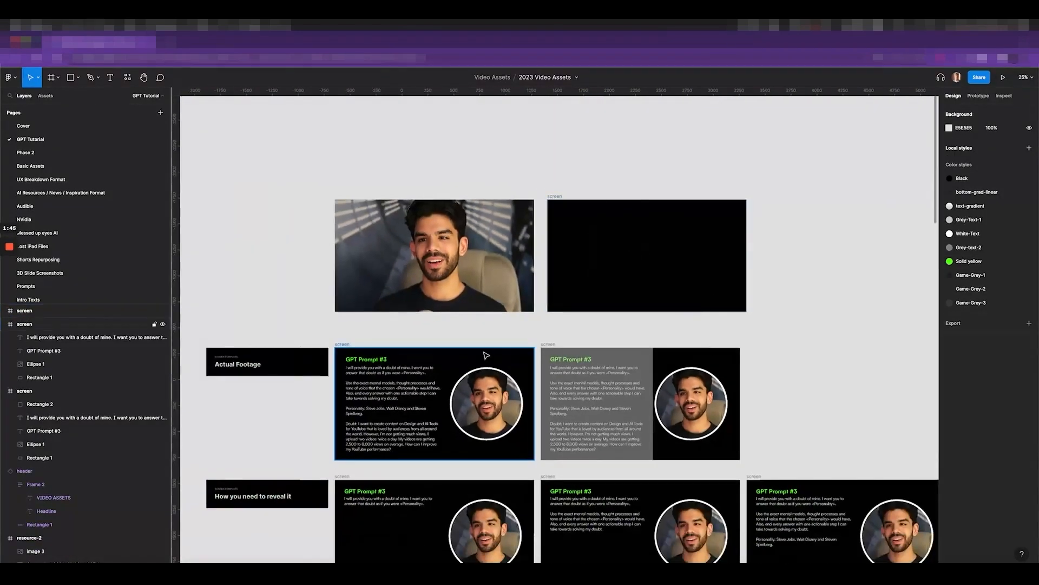
Paste the prompt screen's black grid background rectangle into the new empty frame
left_click(391, 357)
left_click(661, 227)
key("super+v")
scroll(661, 226, "up", 5)
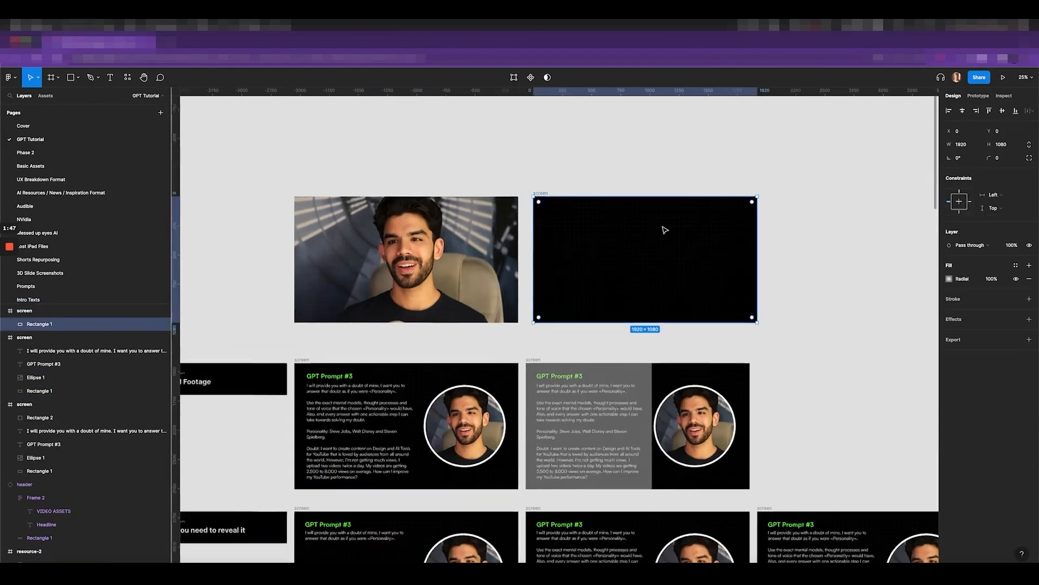
left_click(640, 142)
left_click(532, 188)
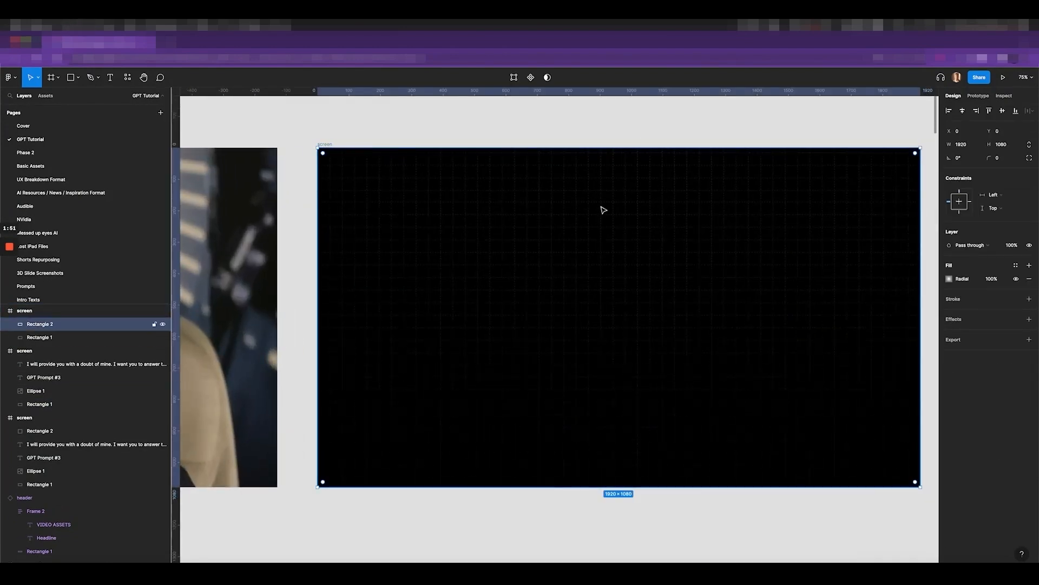
scroll(603, 209, "down", 5)
Select the circular portrait, the new black screen frame, and then the prompt's body text block
left_click(452, 385)
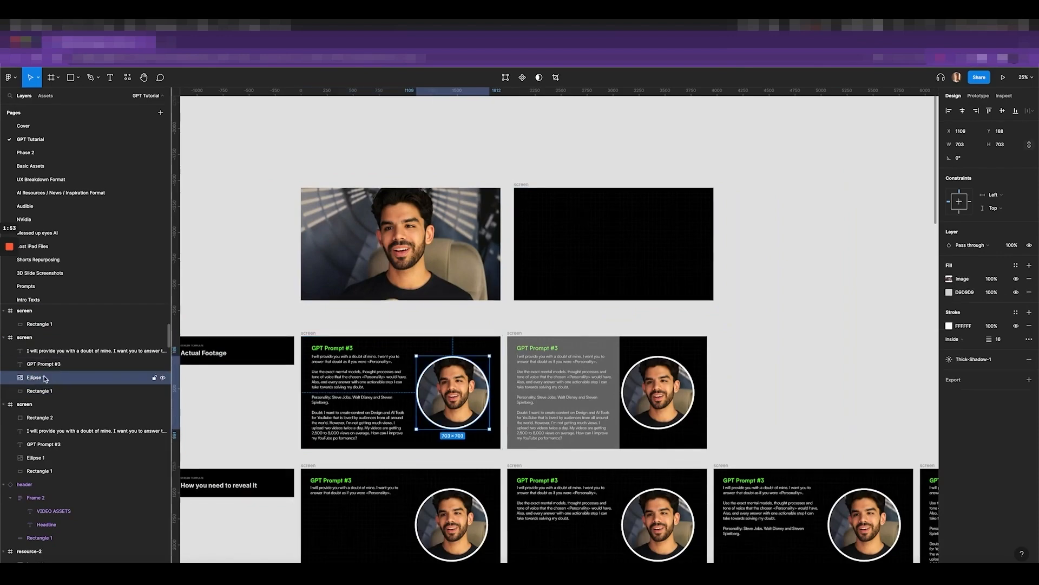
scroll(327, 392, "up", 5)
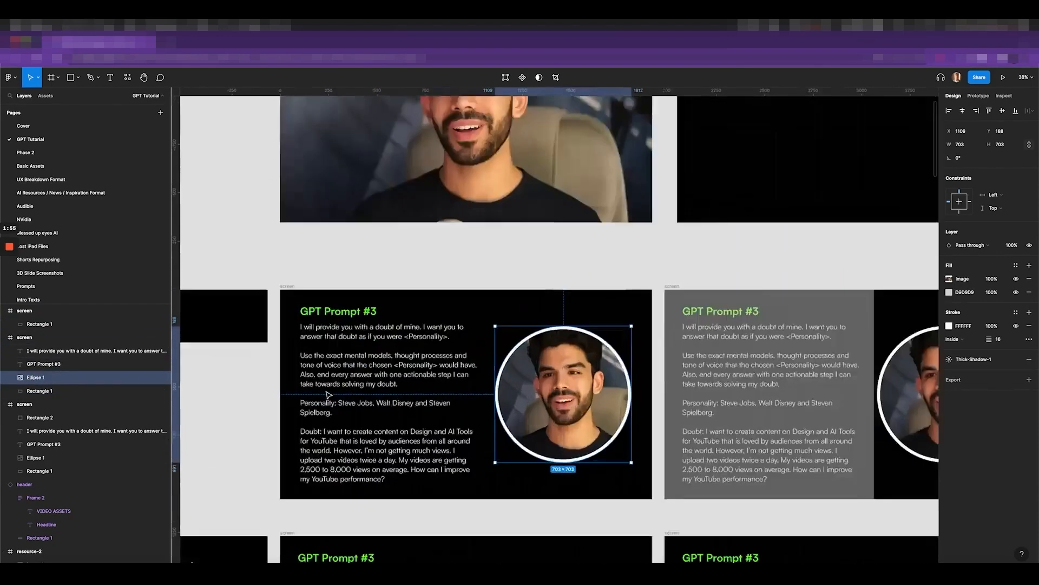
scroll(330, 393, "down", 5)
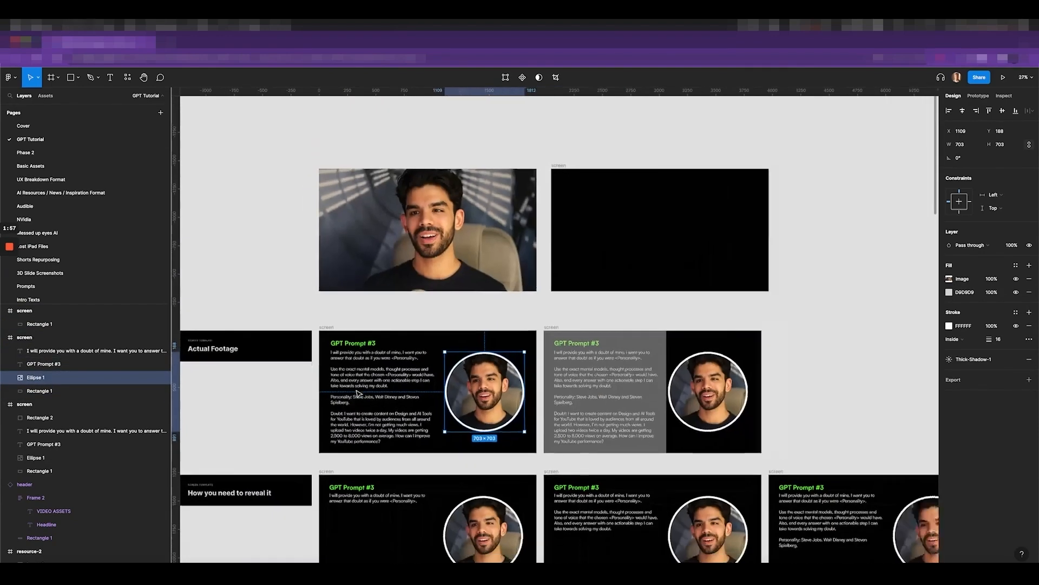
left_click(674, 204)
scroll(674, 204, "up", 5)
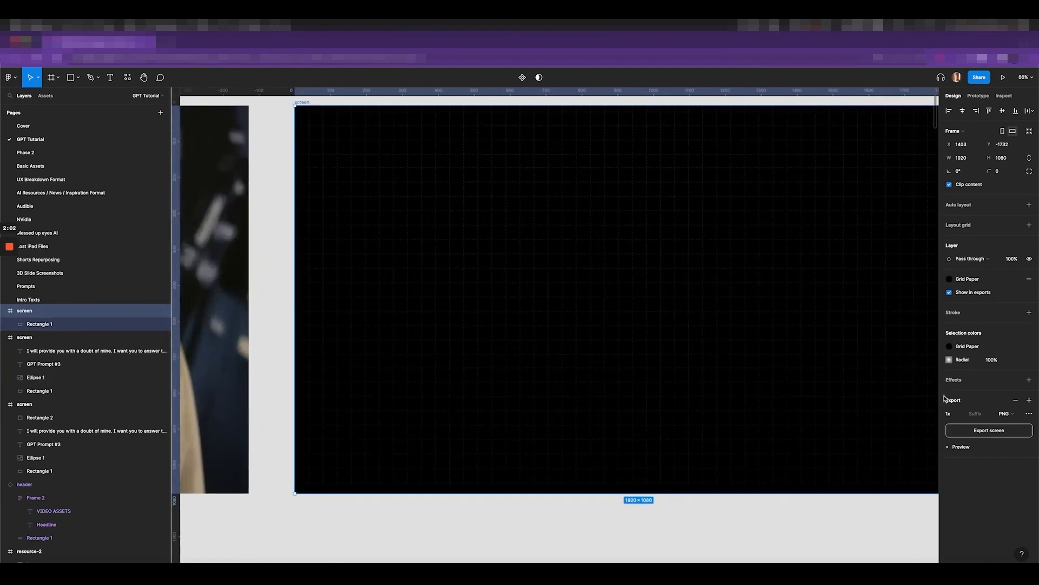
scroll(854, 412, "down", 5)
scroll(854, 411, "down", 3)
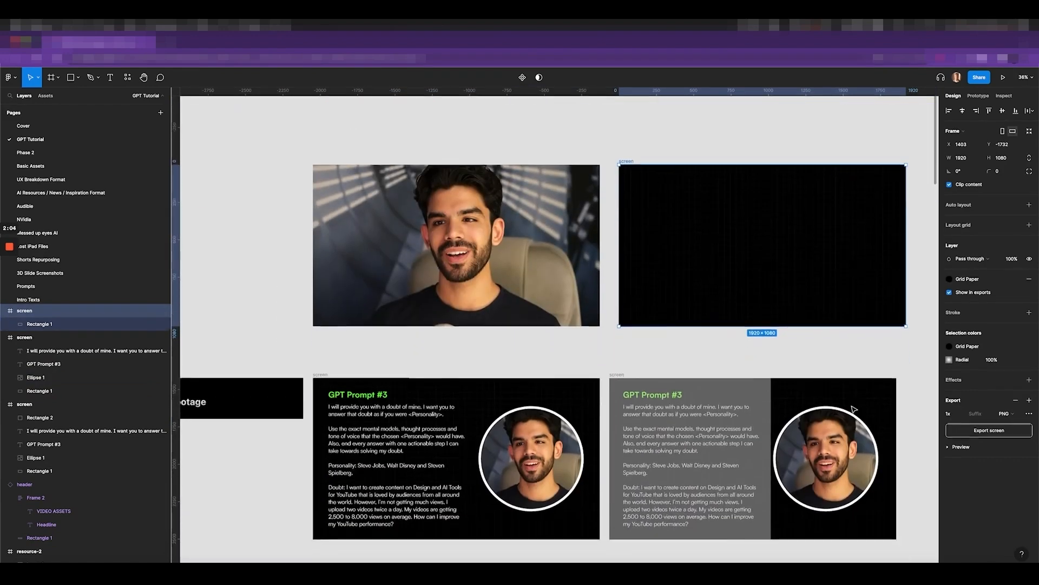
scroll(374, 409, "up", 4)
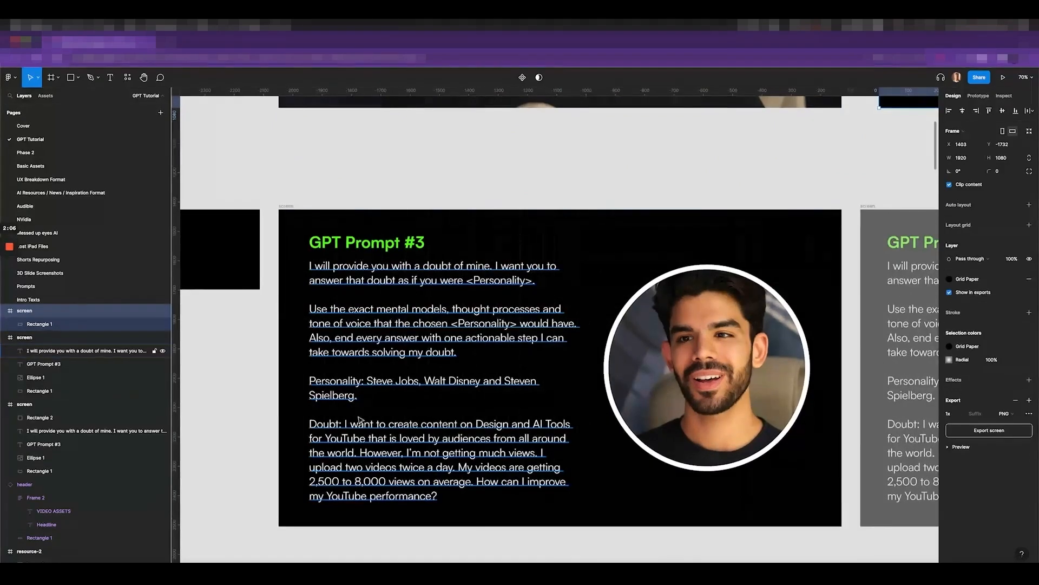
scroll(353, 250, "up", 1)
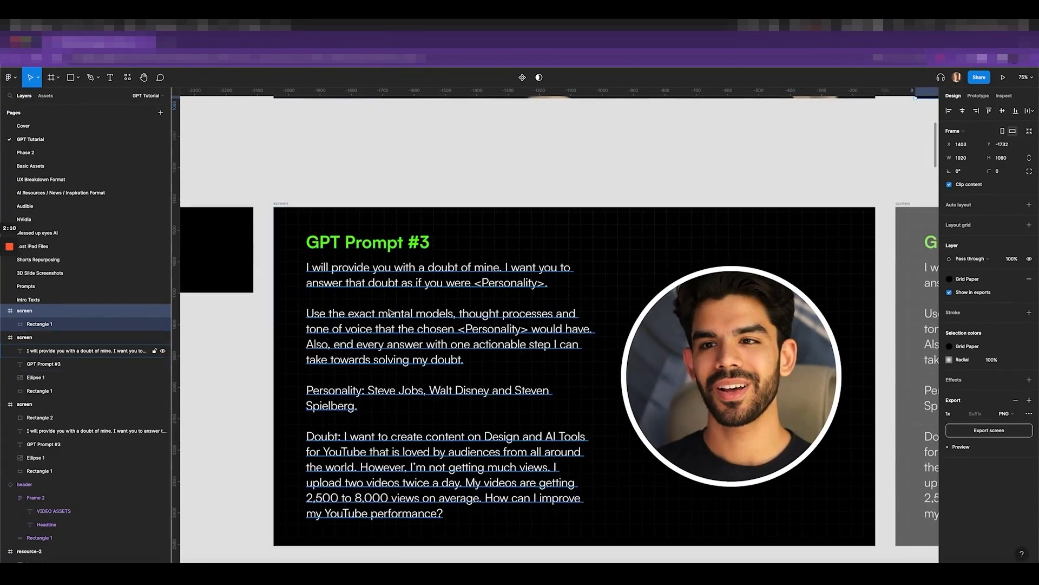
left_click(403, 285)
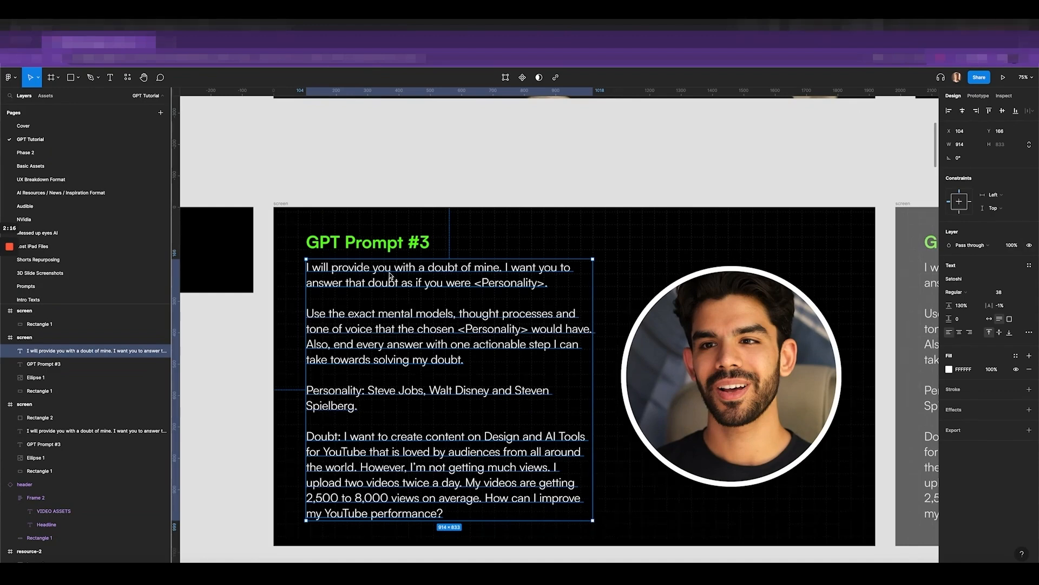
scroll(439, 303, "down", 3)
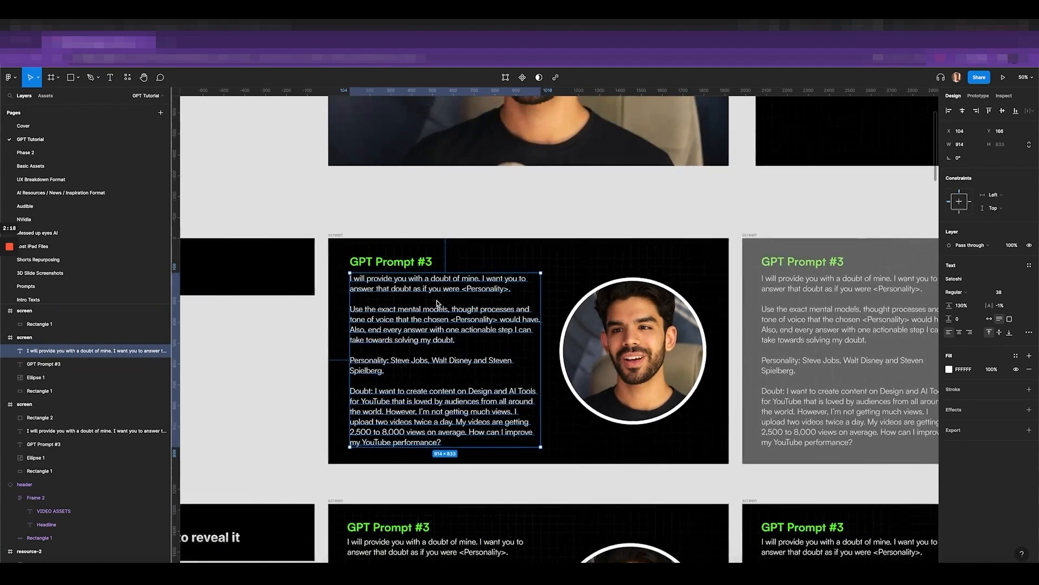
scroll(405, 322, "up", 3)
scroll(405, 321, "down", 5)
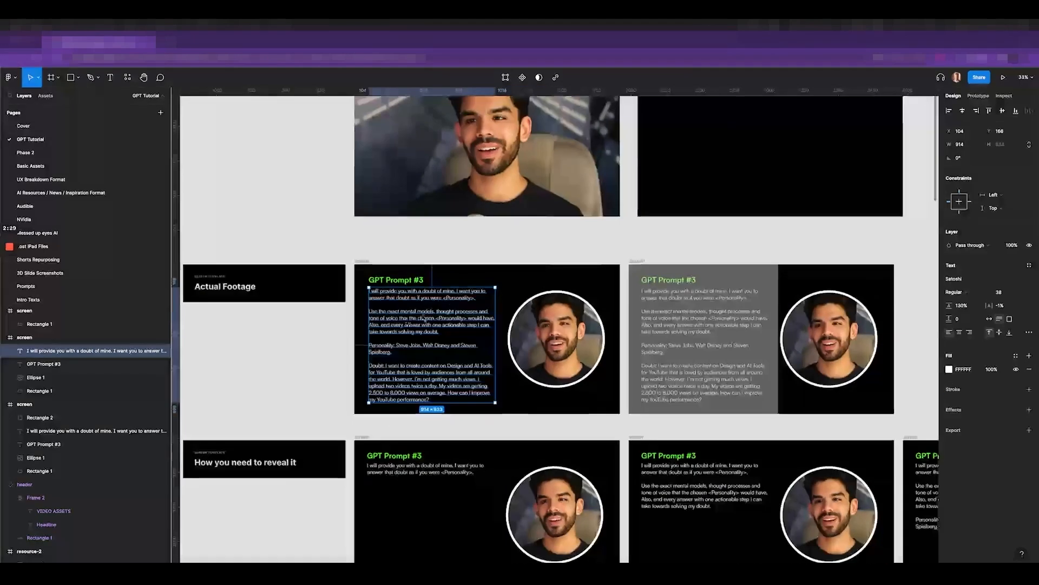
scroll(404, 292, "down", 1)
scroll(404, 292, "up", 3)
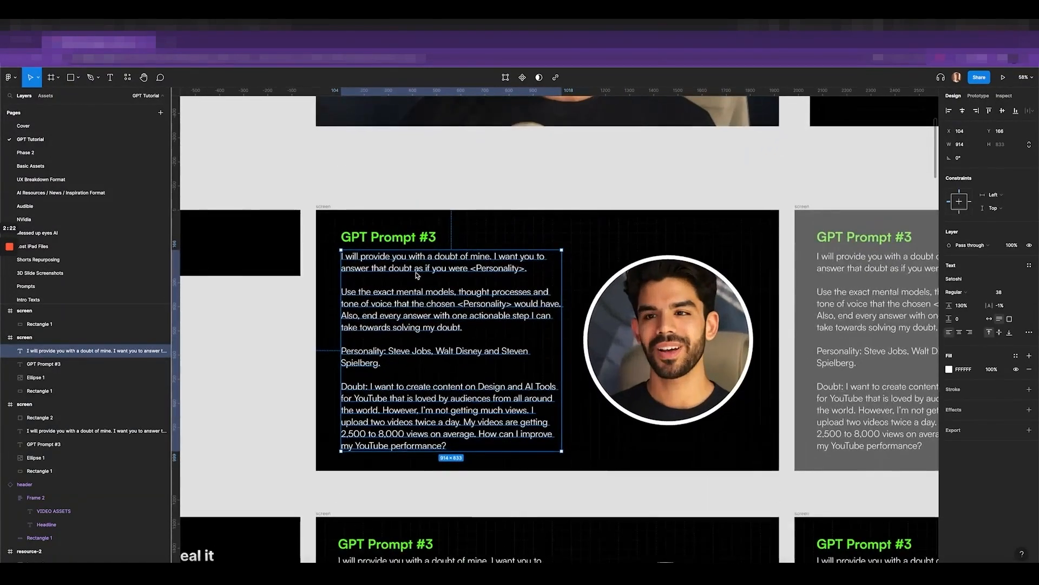
scroll(385, 246, "down", 4)
scroll(367, 244, "down", 3)
left_click(368, 242)
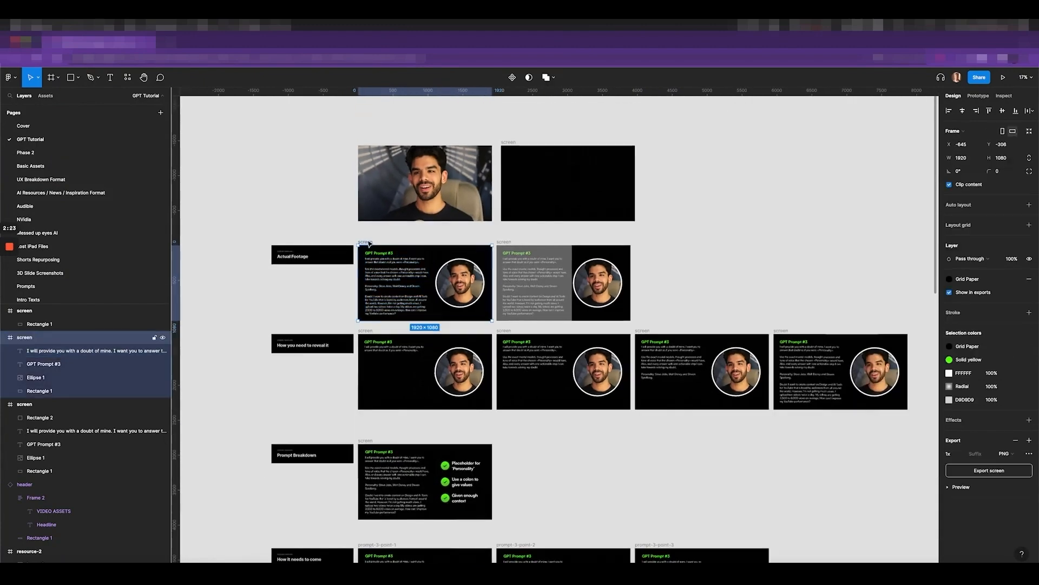
left_click_drag(484, 260, 764, 264, "alt")
scroll(760, 263, "up", 4)
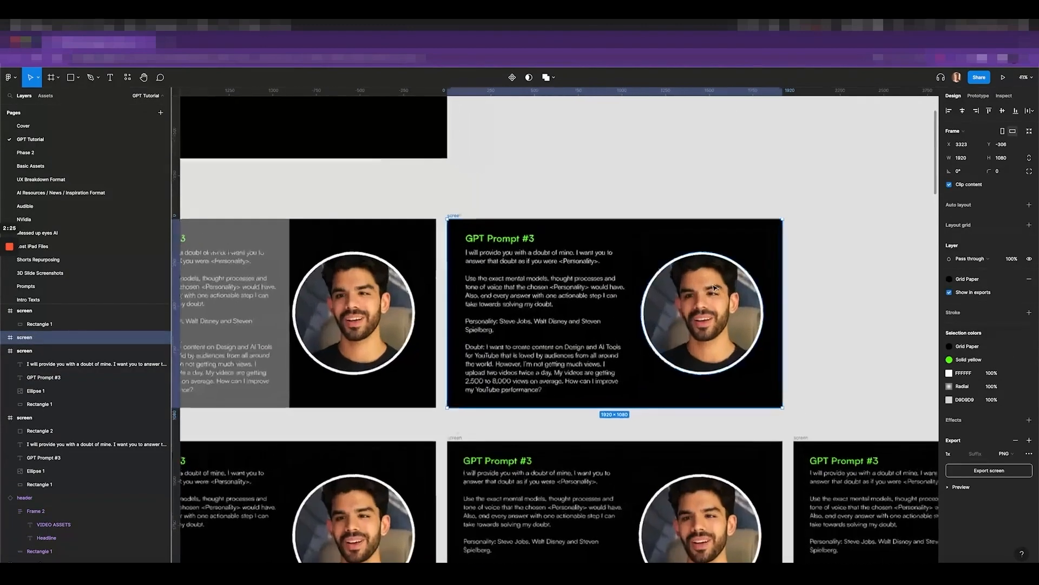
left_click(729, 297)
left_click_drag(728, 297, 924, 276)
scroll(760, 300, "up", 2)
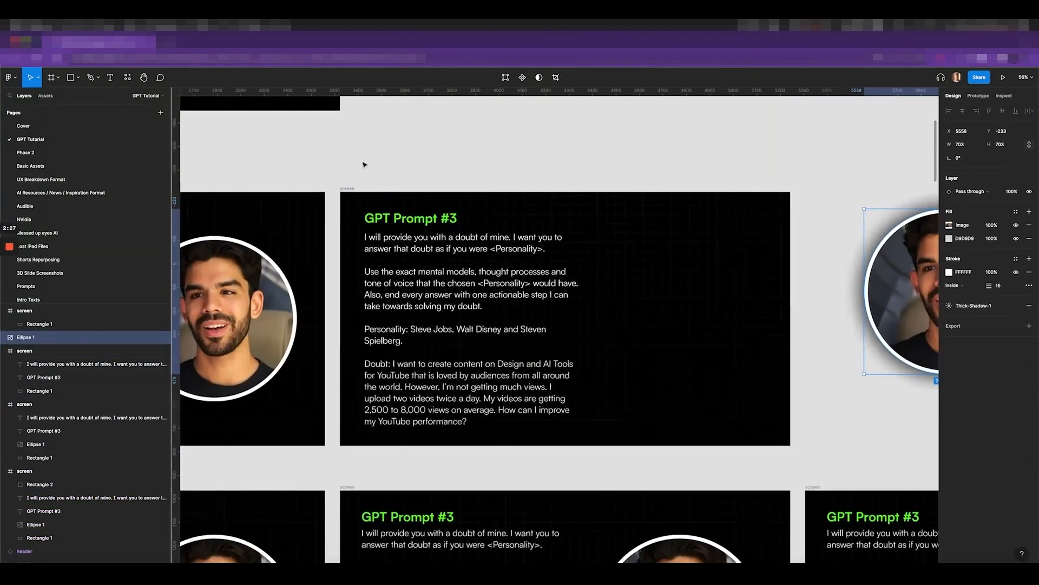
left_click(349, 189)
scroll(556, 249, "down", 3)
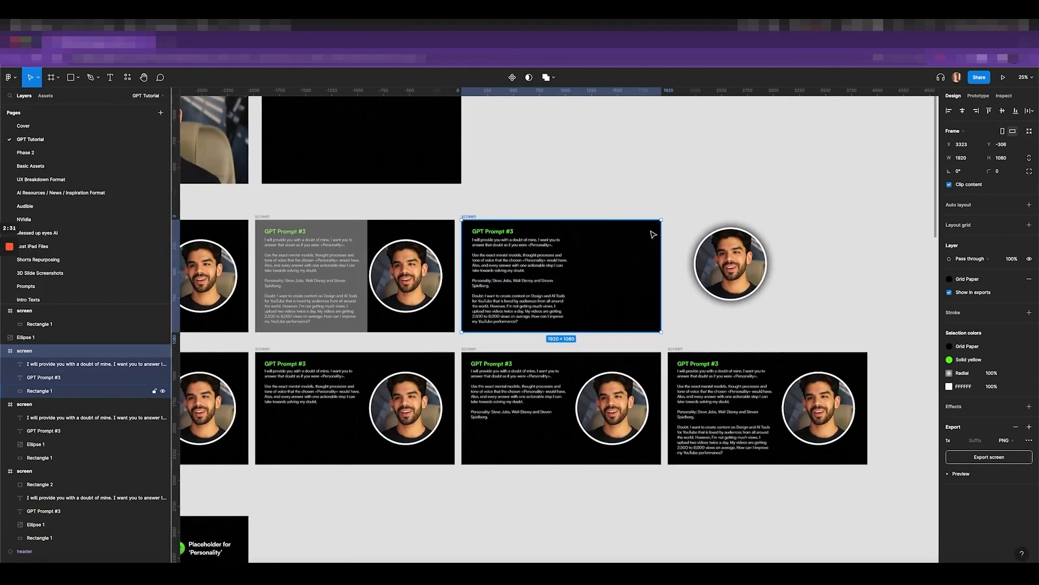
scroll(653, 235, "left", 5)
scroll(657, 223, "left", 4)
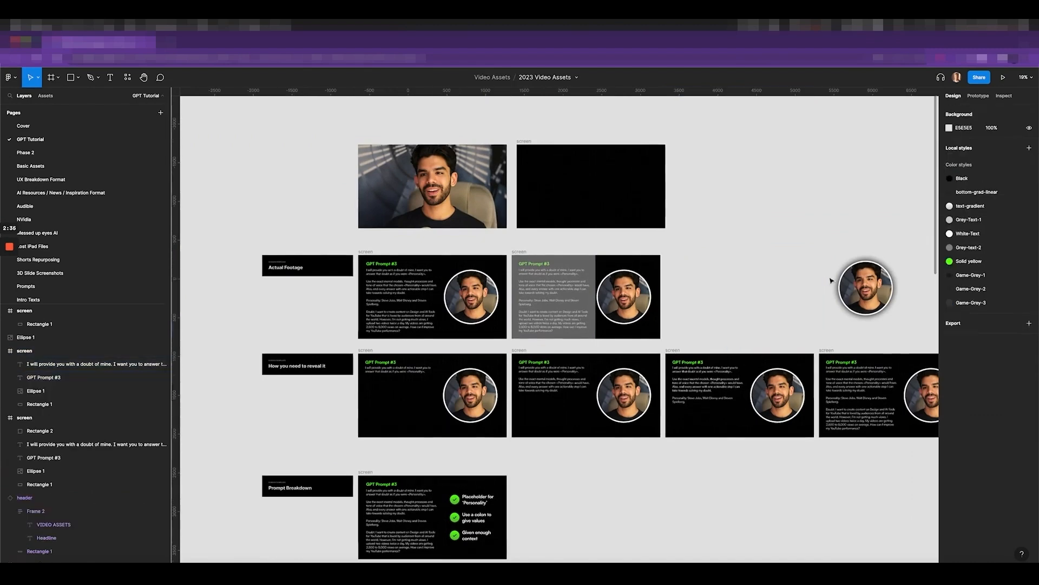
left_click(843, 282)
key("Delete")
scroll(359, 287, "up", 5)
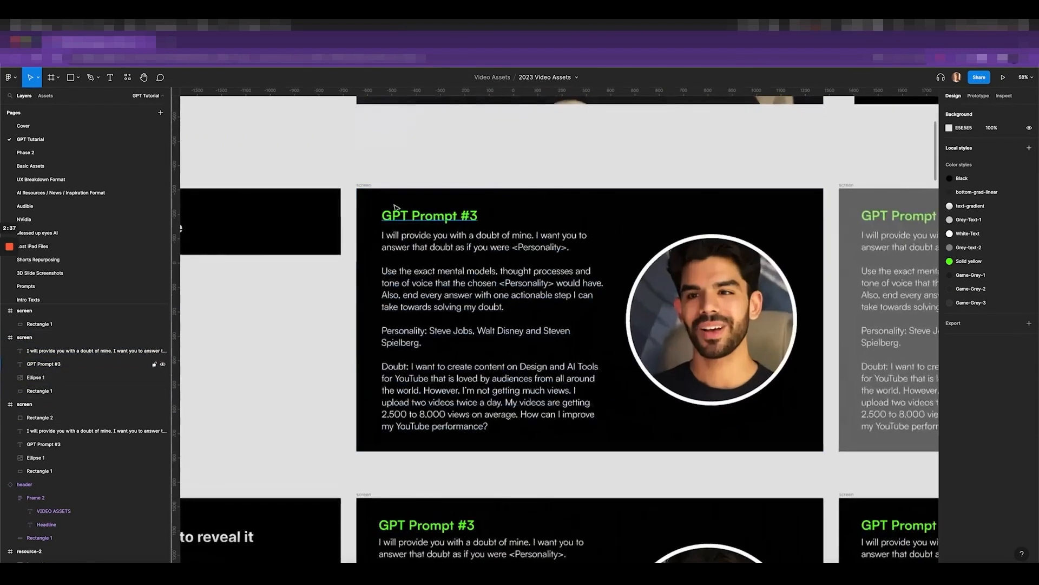
left_click(365, 185)
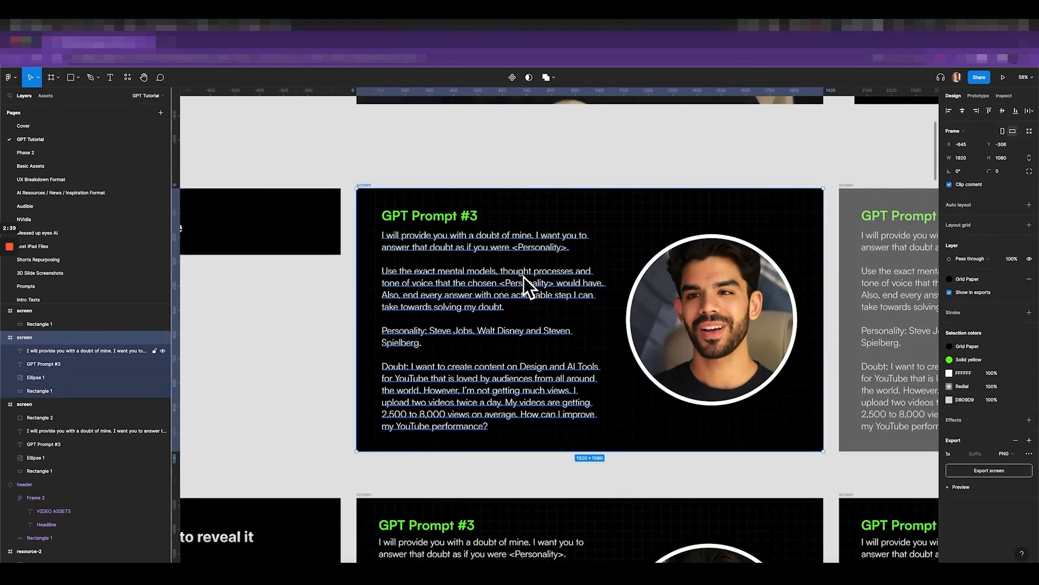
scroll(422, 265, "up", 4)
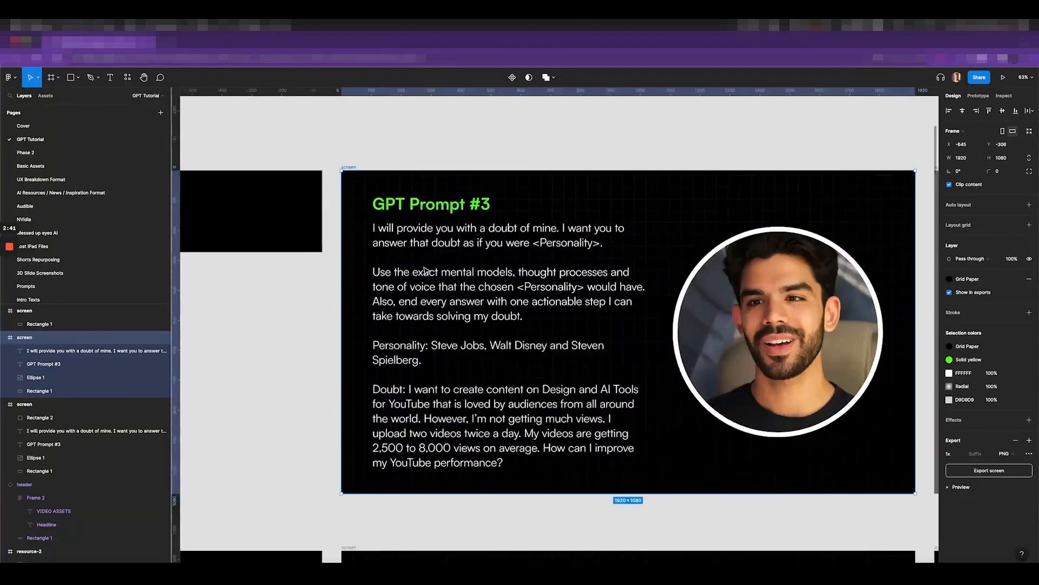
left_click(494, 249)
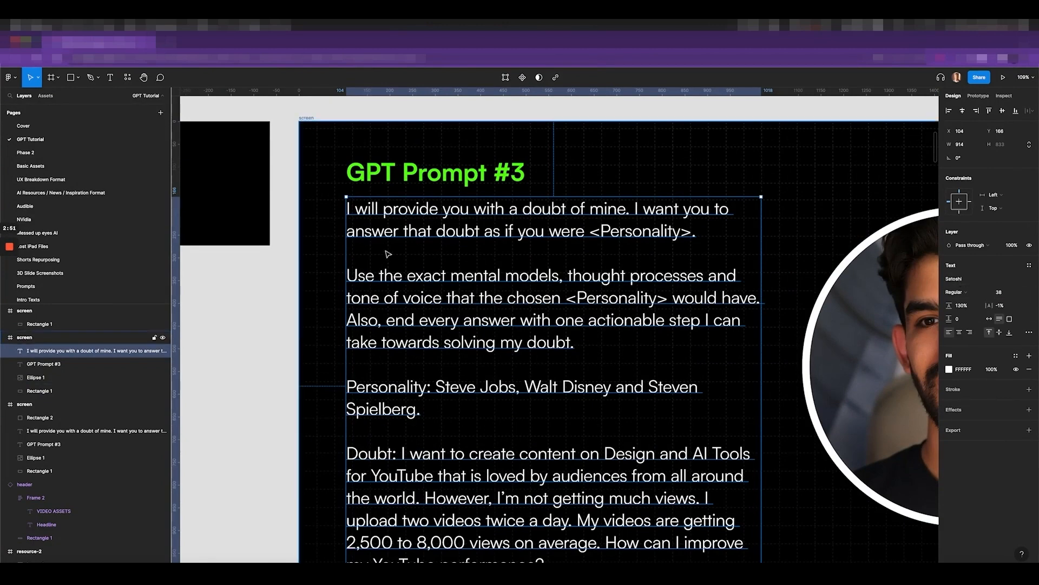
left_click(1005, 95)
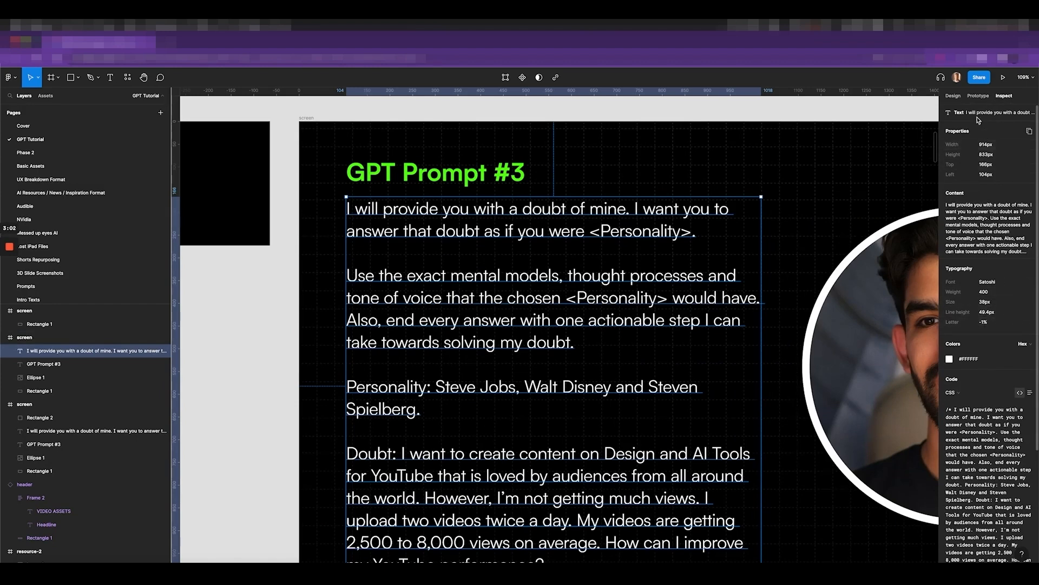
left_click(952, 95)
scroll(696, 260, "down", 5)
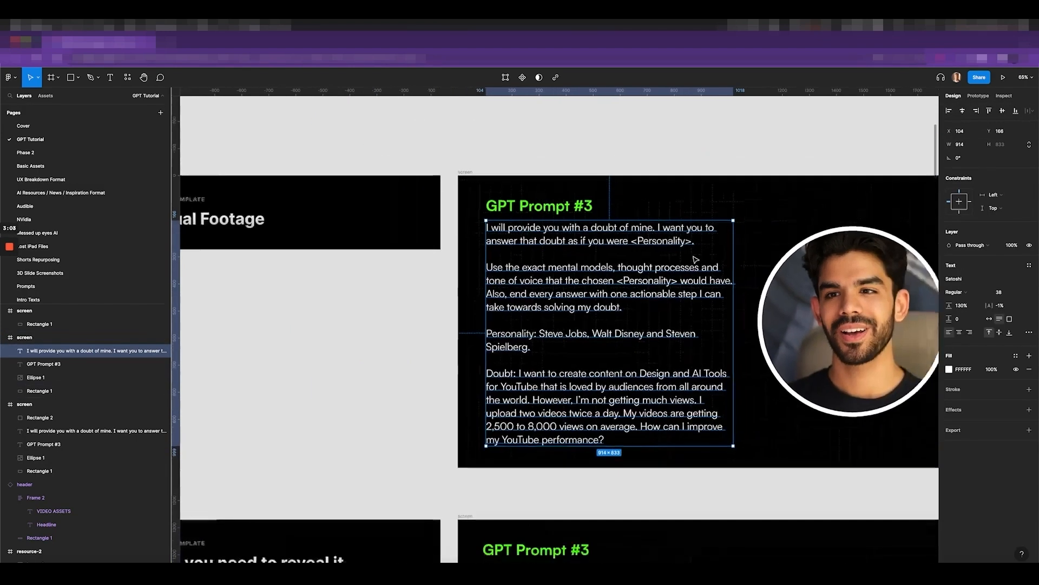
scroll(696, 260, "right", 2)
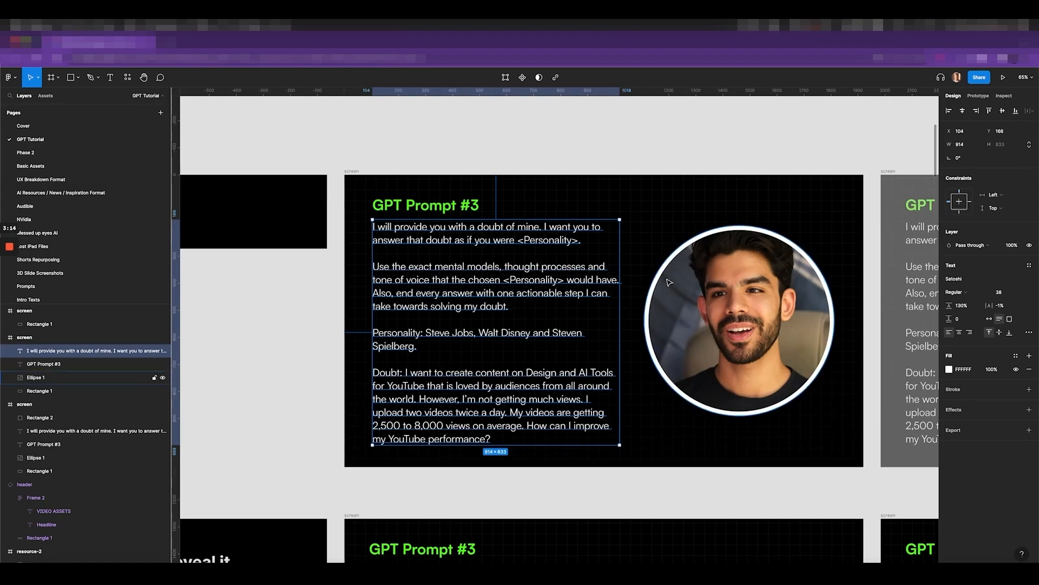
scroll(644, 261, "down", 3)
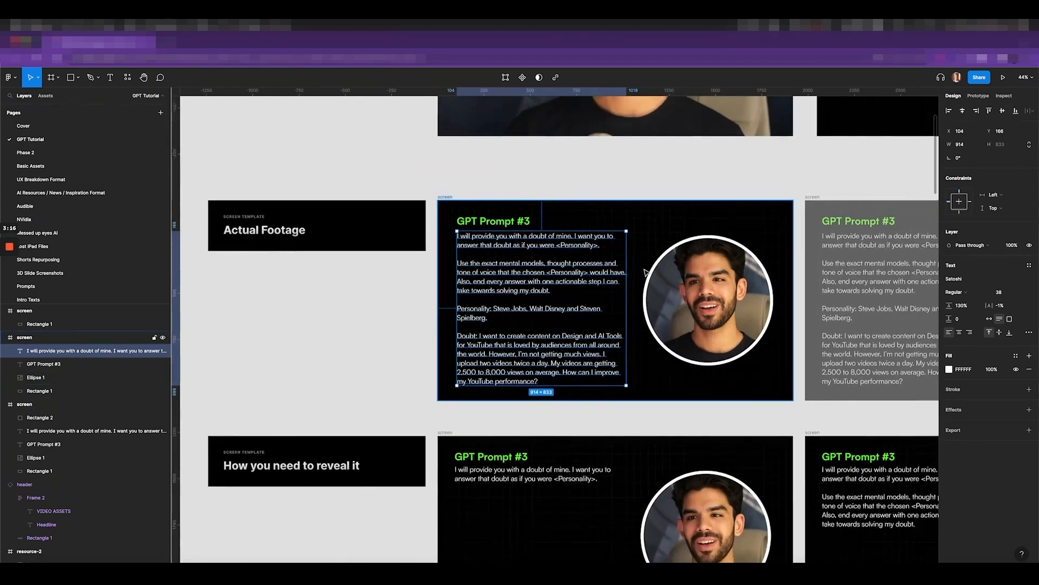
scroll(644, 262, "down", 5)
scroll(622, 395, "right", 3)
scroll(499, 385, "up", 1)
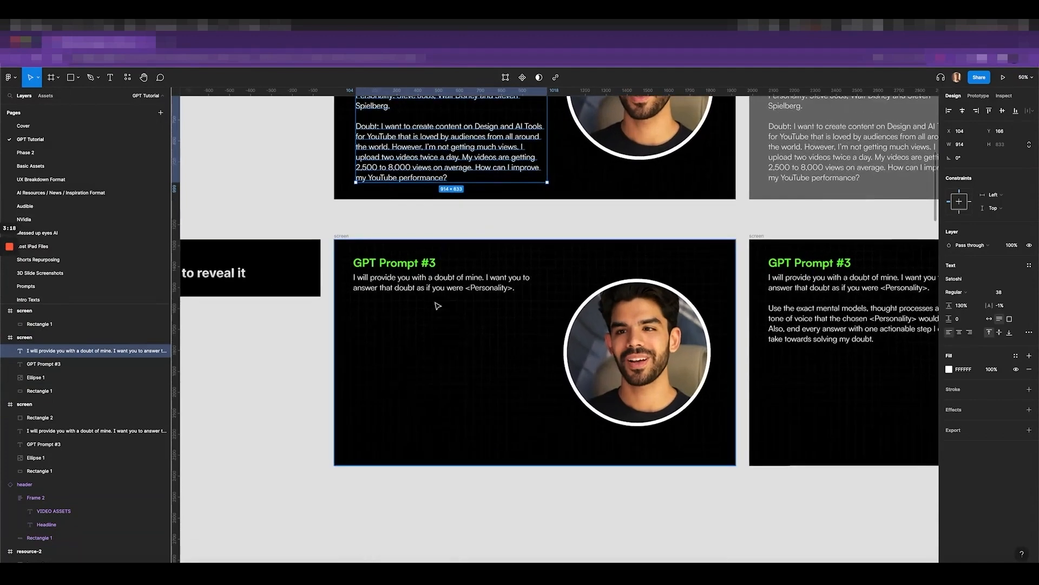
double_click(433, 287)
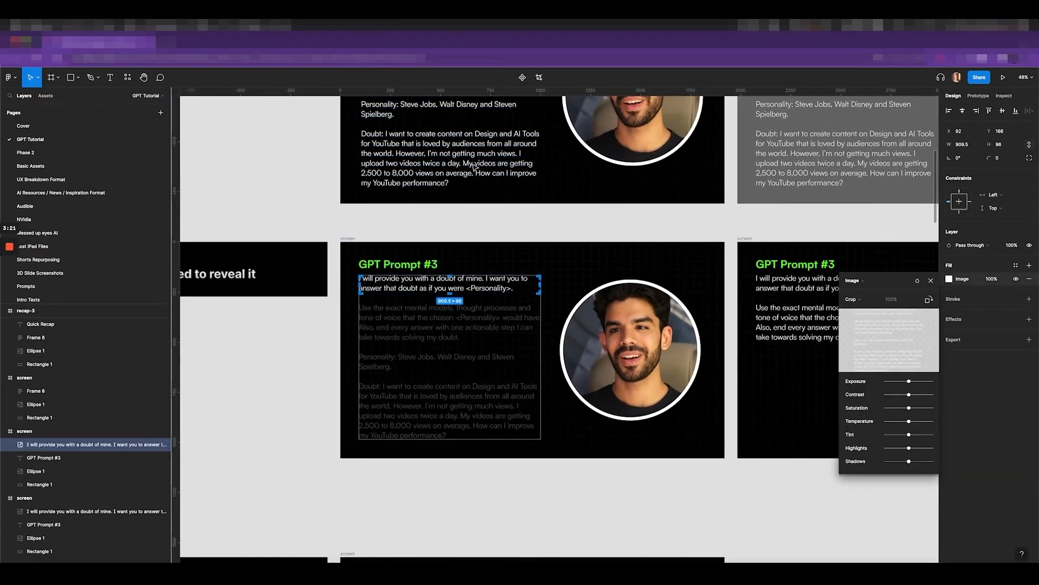
key("Escape")
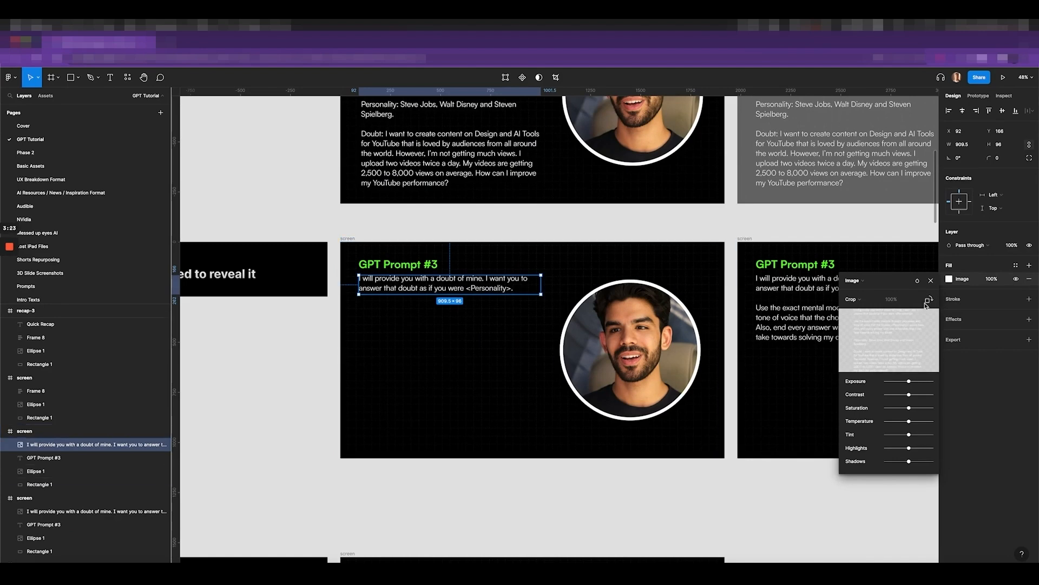
left_click(931, 281)
scroll(758, 349, "right", 5)
scroll(758, 349, "right", 8)
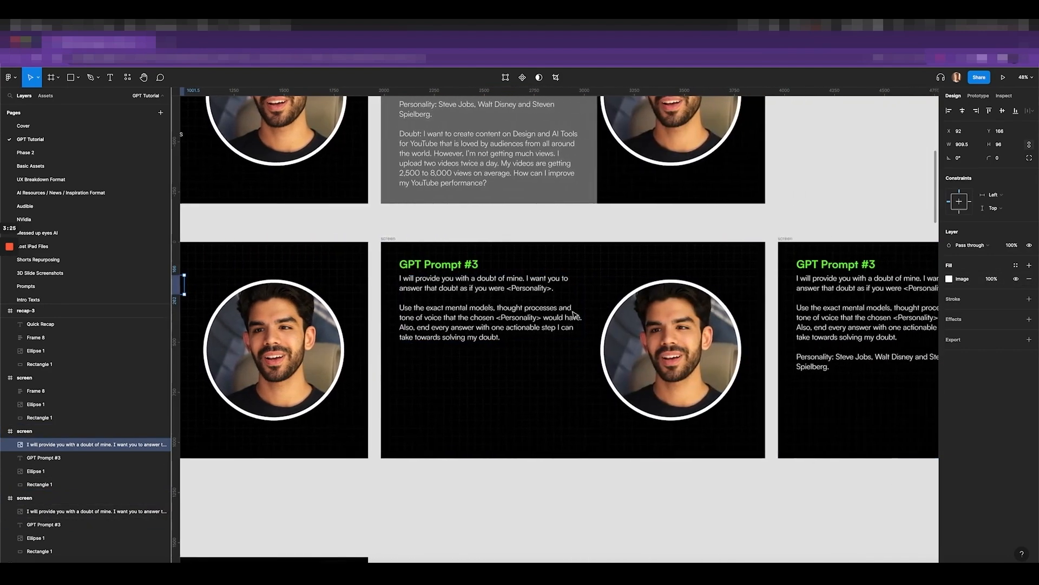
scroll(459, 317, "right", 8)
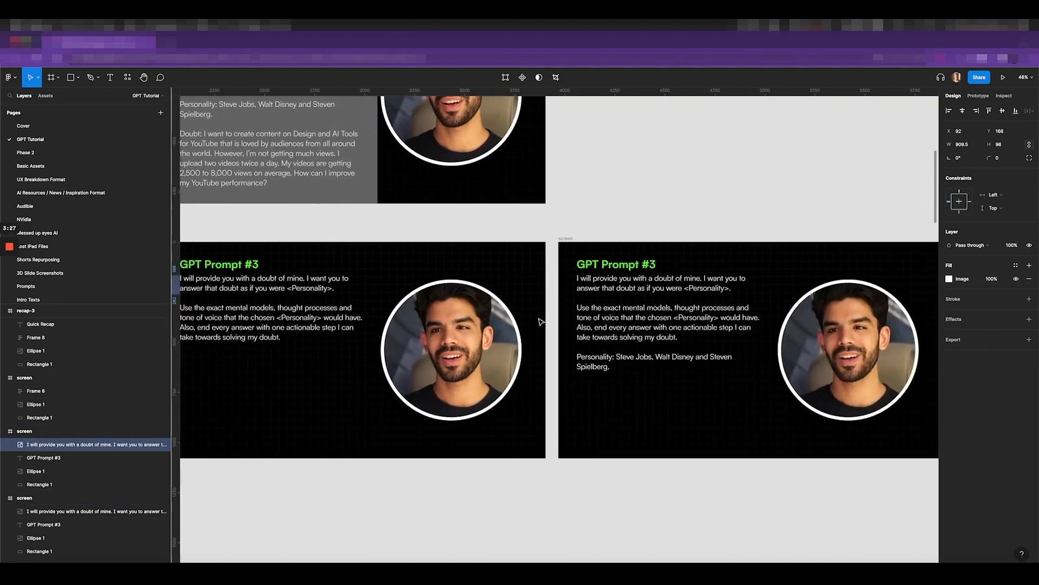
scroll(632, 335, "right", 8)
scroll(632, 335, "left", 20)
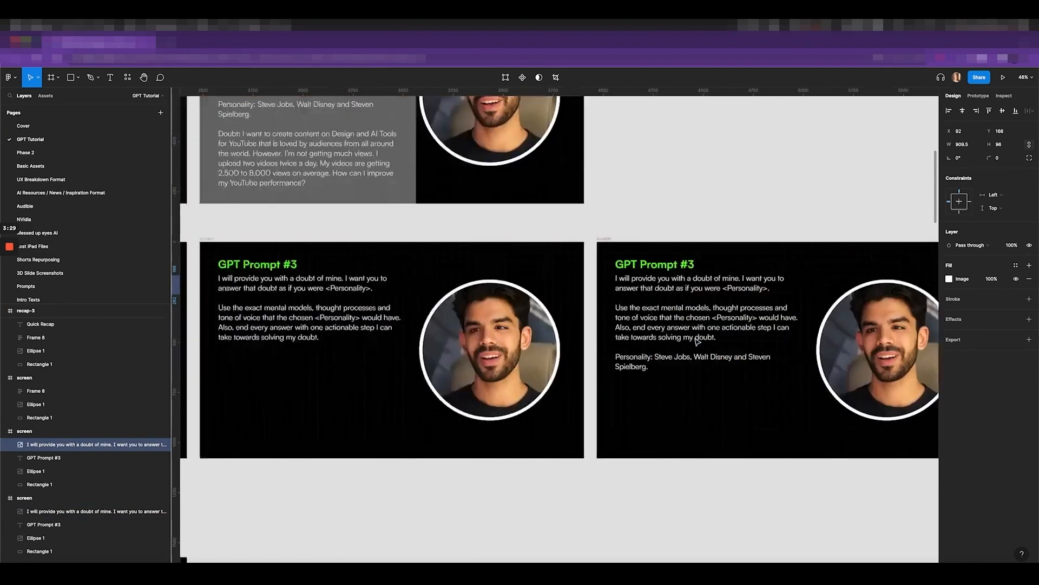
scroll(696, 341, "right", 6)
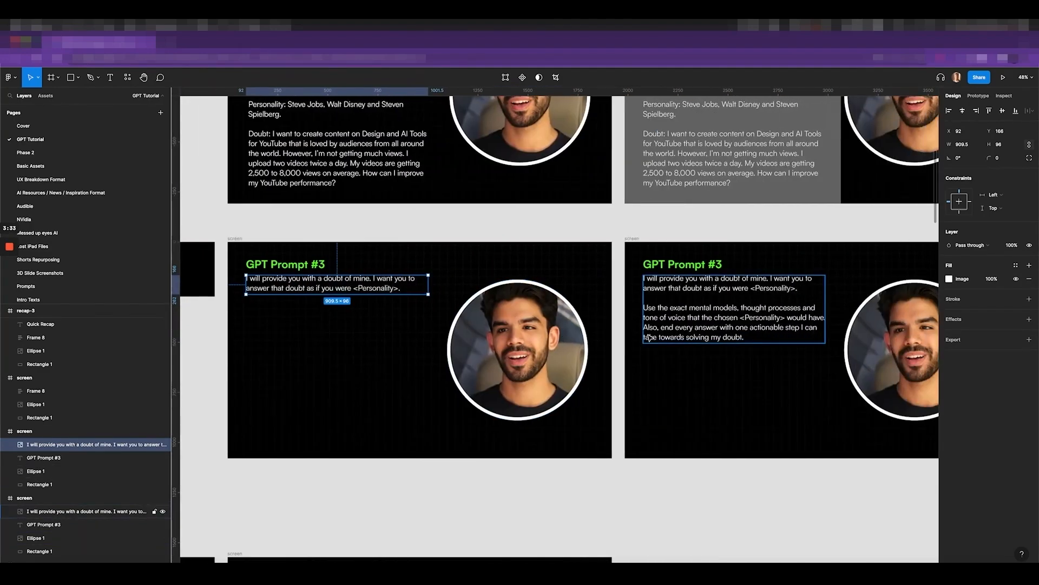
scroll(648, 337, "left", 4)
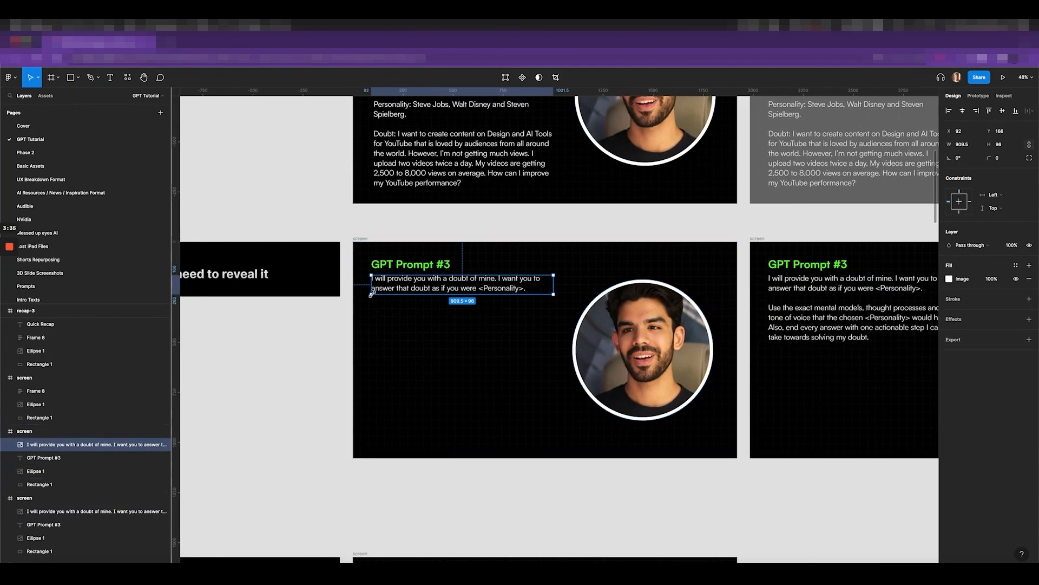
scroll(362, 258, "up", 5)
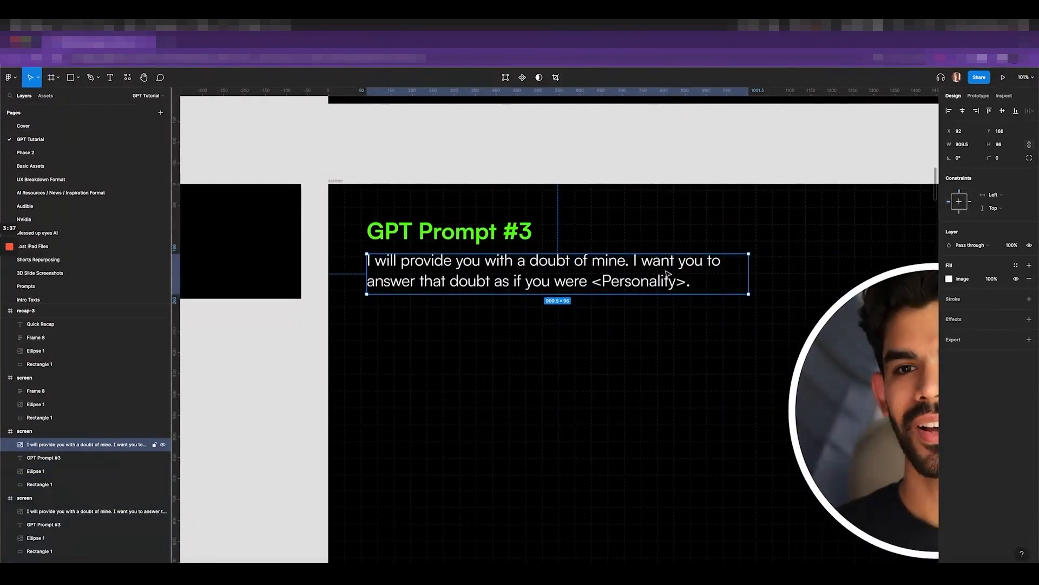
scroll(670, 288, "down", 1)
scroll(671, 288, "right", 10)
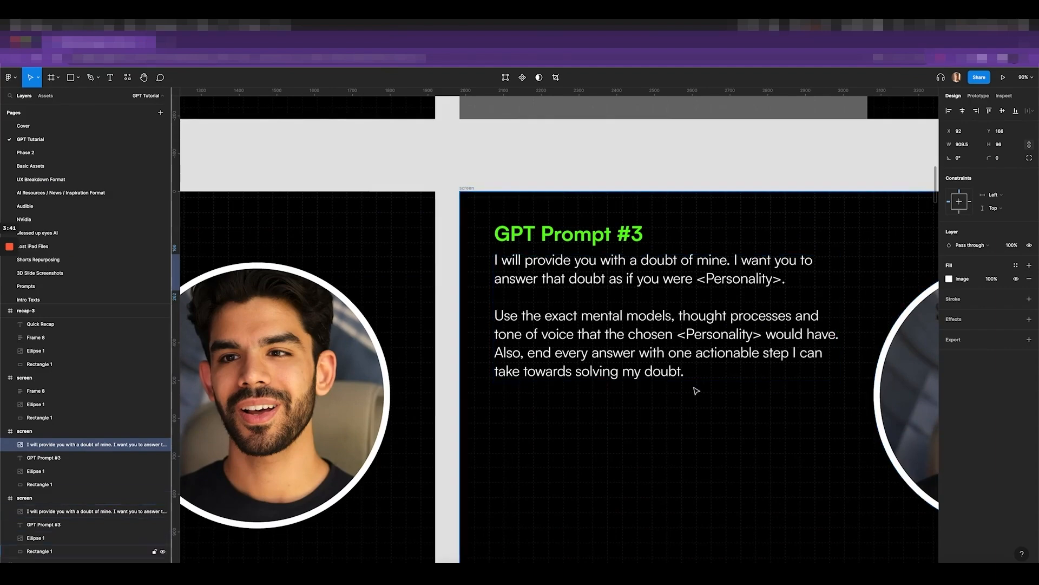
scroll(696, 389, "down", 4)
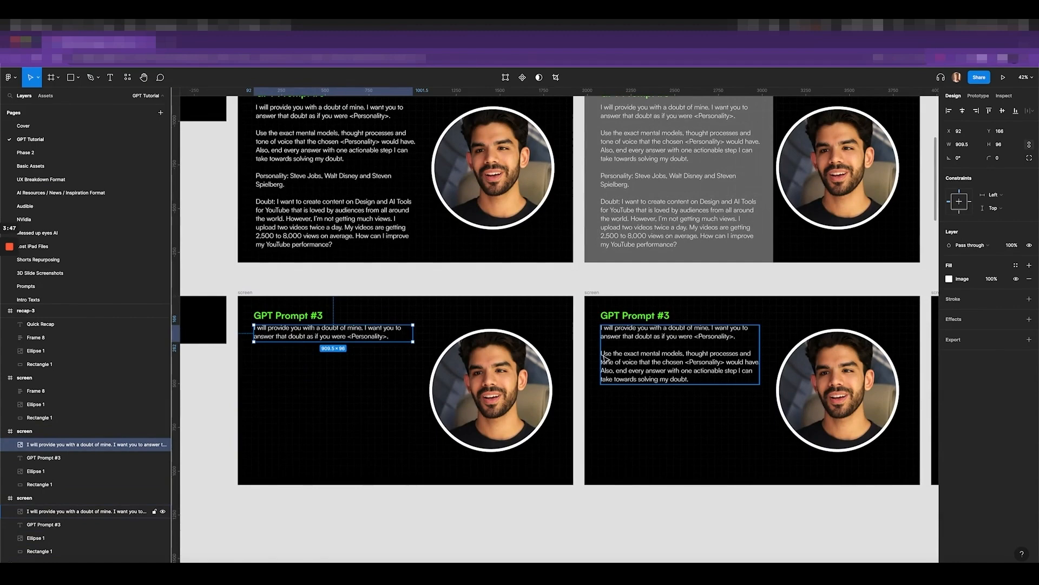
scroll(686, 394, "down", 3)
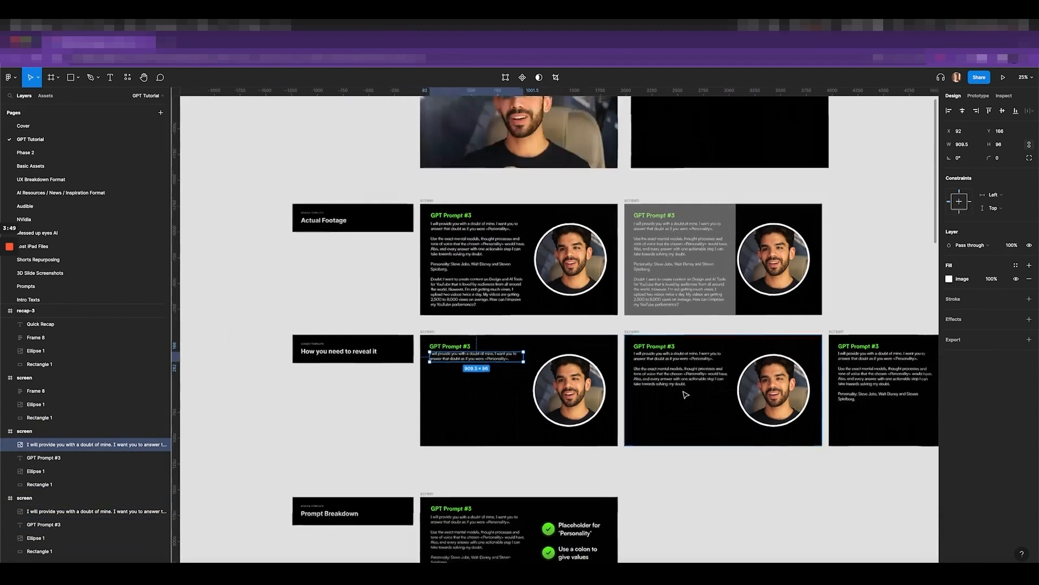
scroll(685, 395, "down", 2)
In Premiere Pro, scrub Draft 3 from about 26 seconds to the GPT Prompt #3 slide, zooming in
left_click(155, 575)
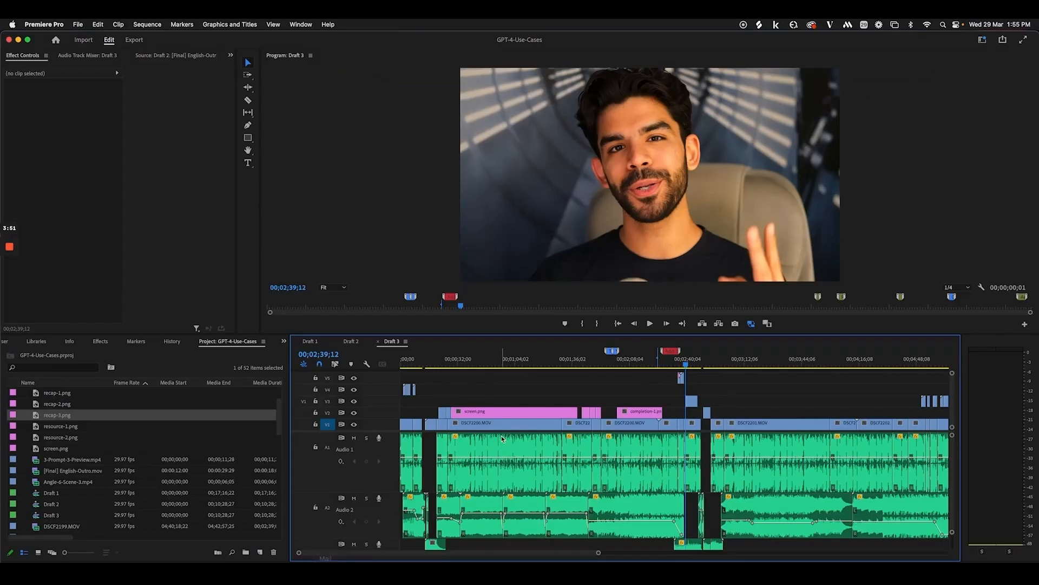
left_click_drag(433, 358, 458, 366)
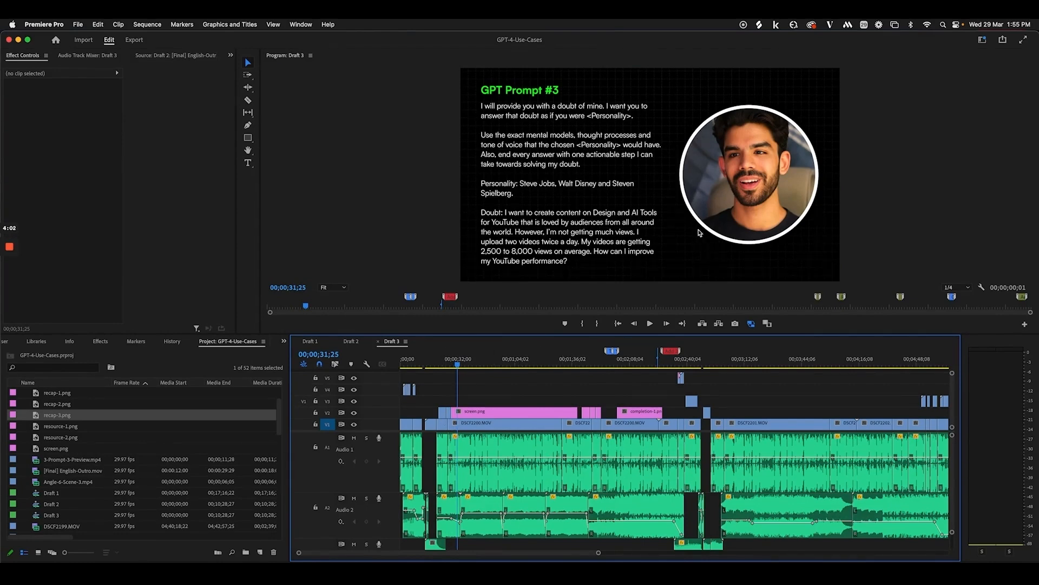
left_click_drag(459, 367, 581, 370)
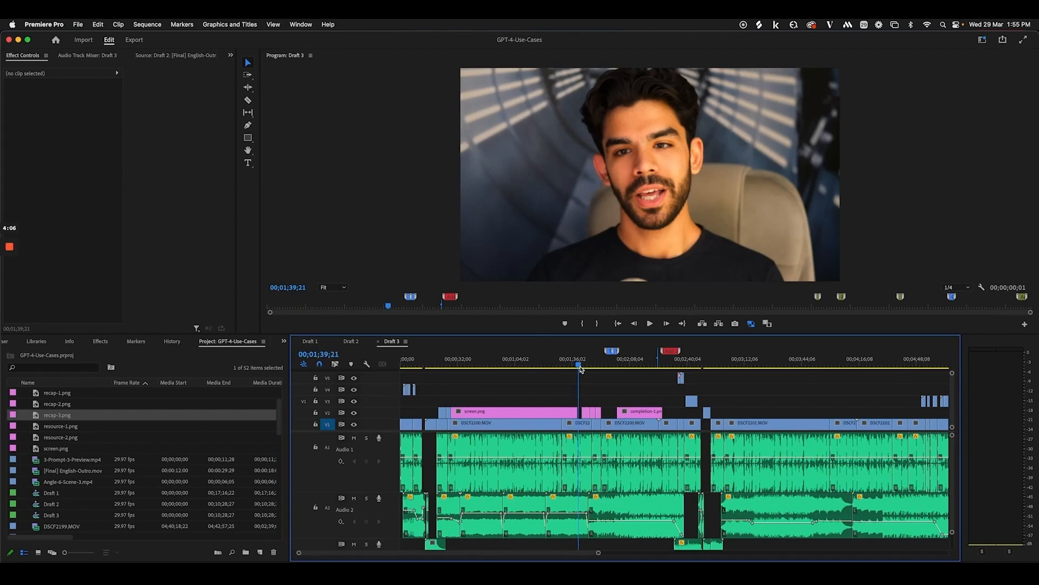
key("=")
key("=")
key("=")
left_click_drag(704, 364, 639, 368)
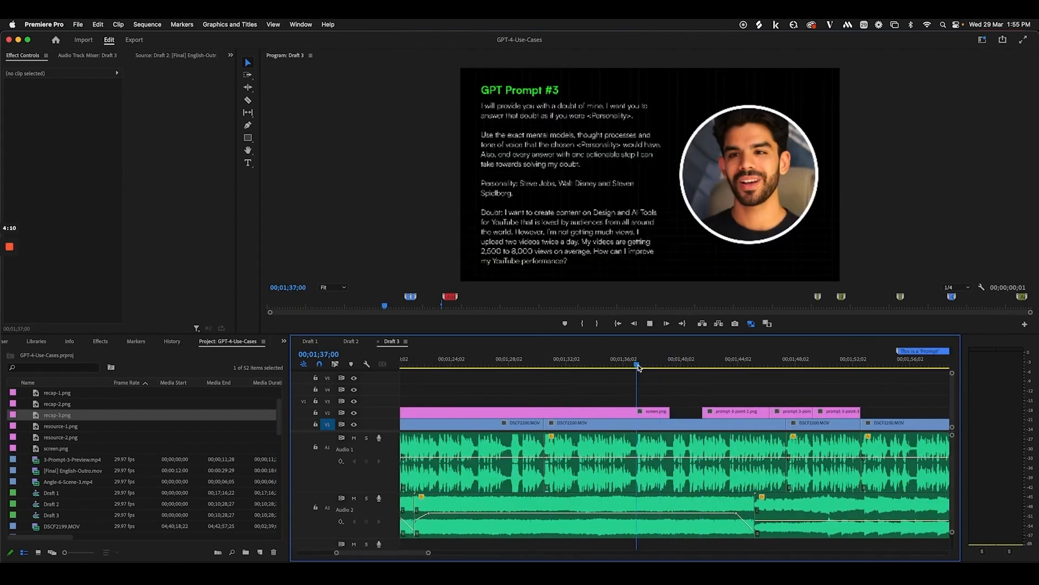
Play to the first checklist slide, select the prompt-3-point-1.png clip on V2, and return to Figma
key("space")
scroll(629, 386, "right", 2)
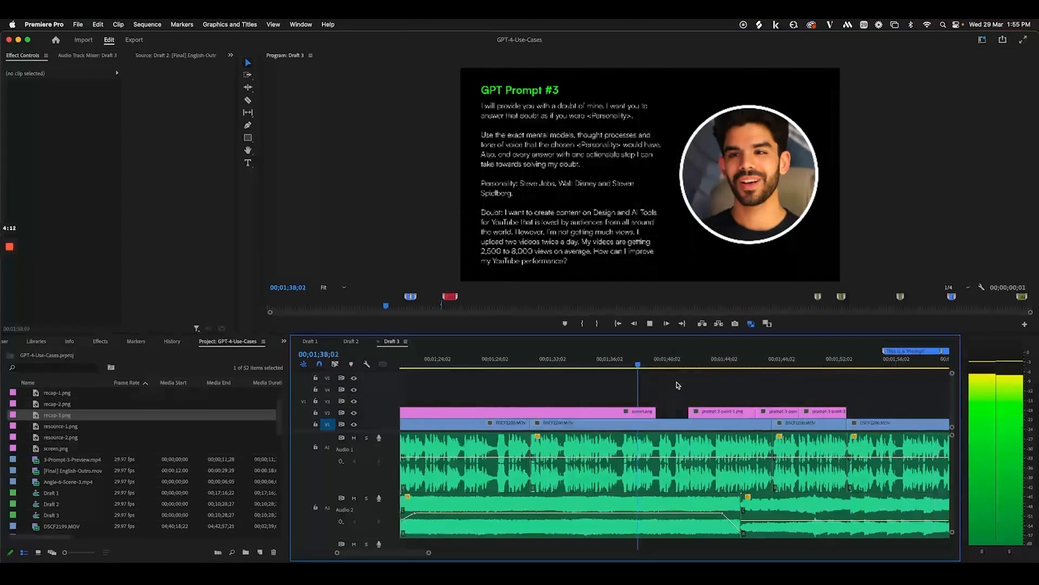
scroll(627, 387, "right", 2)
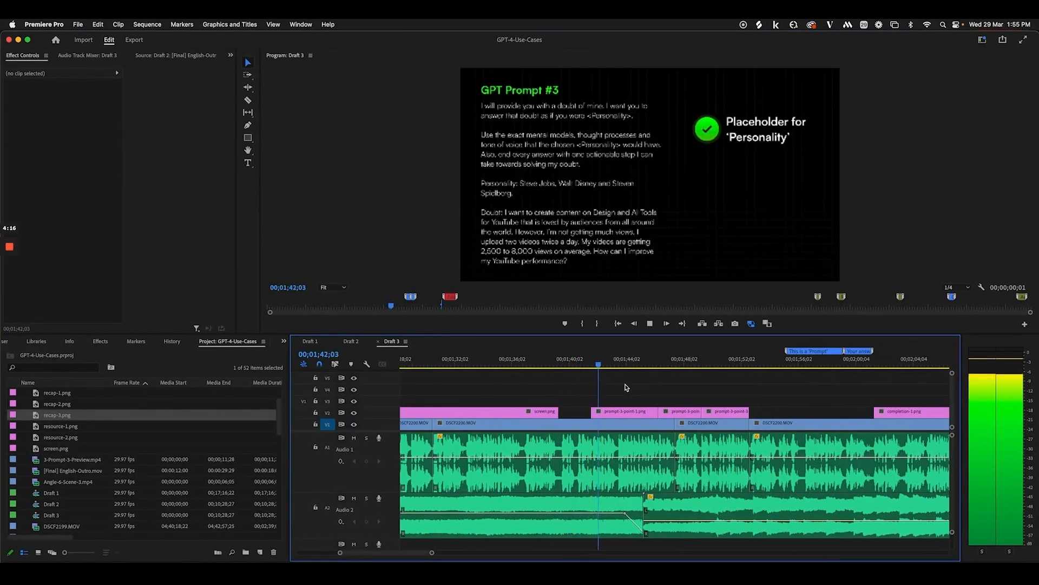
left_click_drag(576, 366, 601, 365)
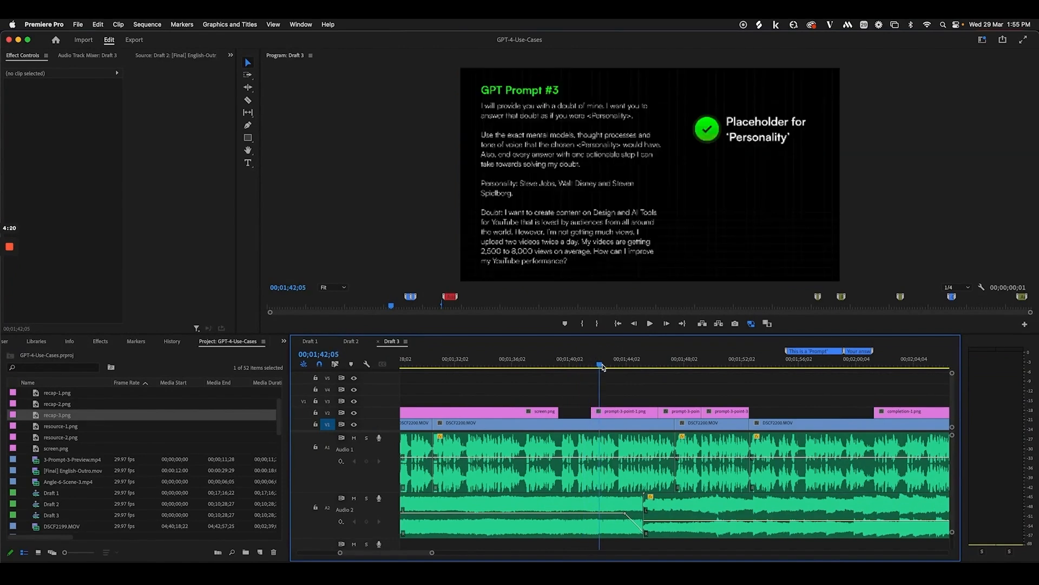
left_click(621, 414)
key("super+Tab")
Copy the Placeholder, Use a colon, and Given enough context rows to the right of the Prompt Breakdown frame
scroll(614, 408, "down", 5)
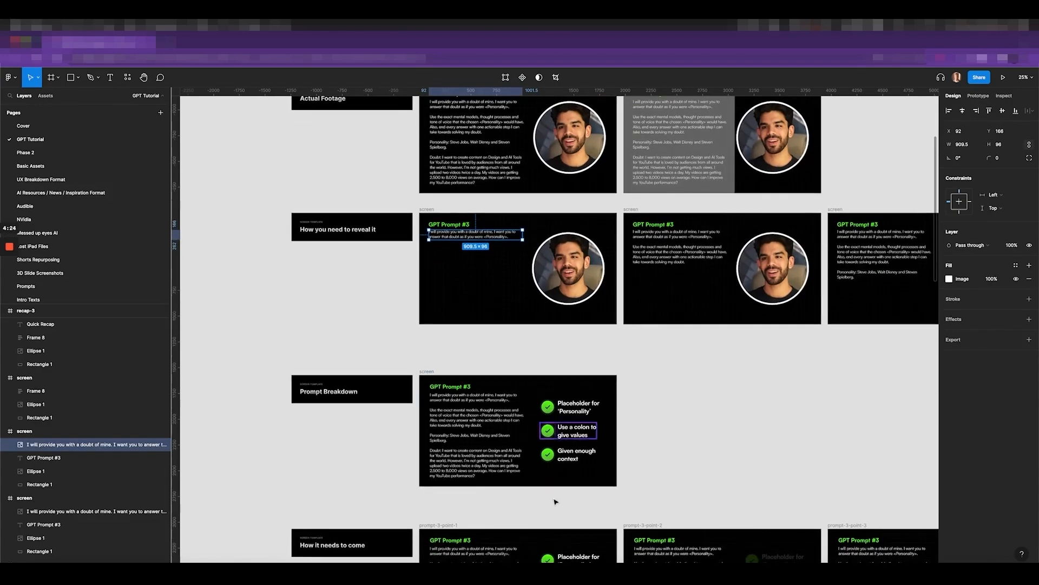
scroll(543, 431, "up", 2)
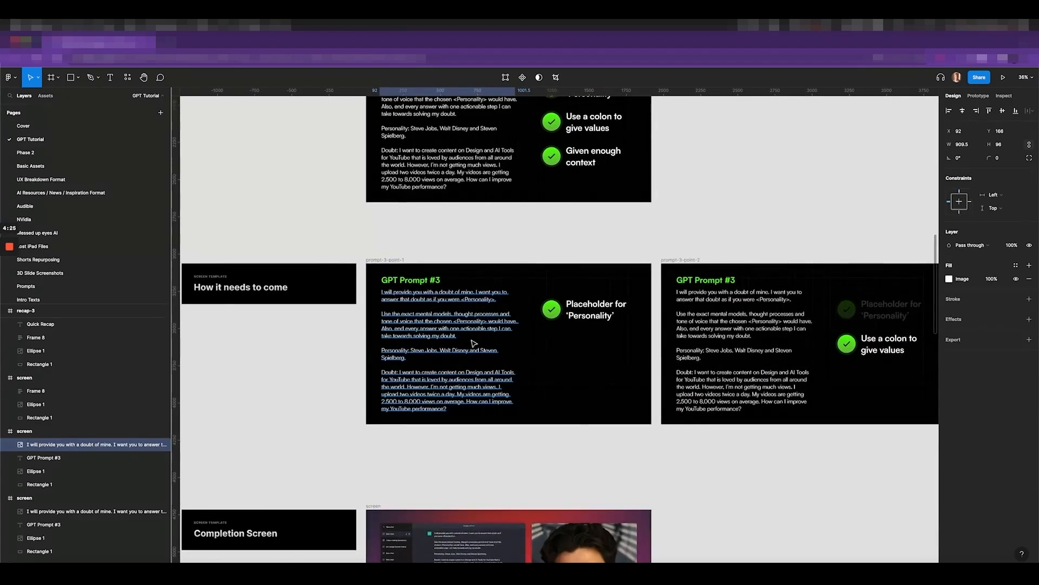
scroll(445, 323, "up", 3)
scroll(622, 301, "down", 5)
scroll(622, 301, "up", 1)
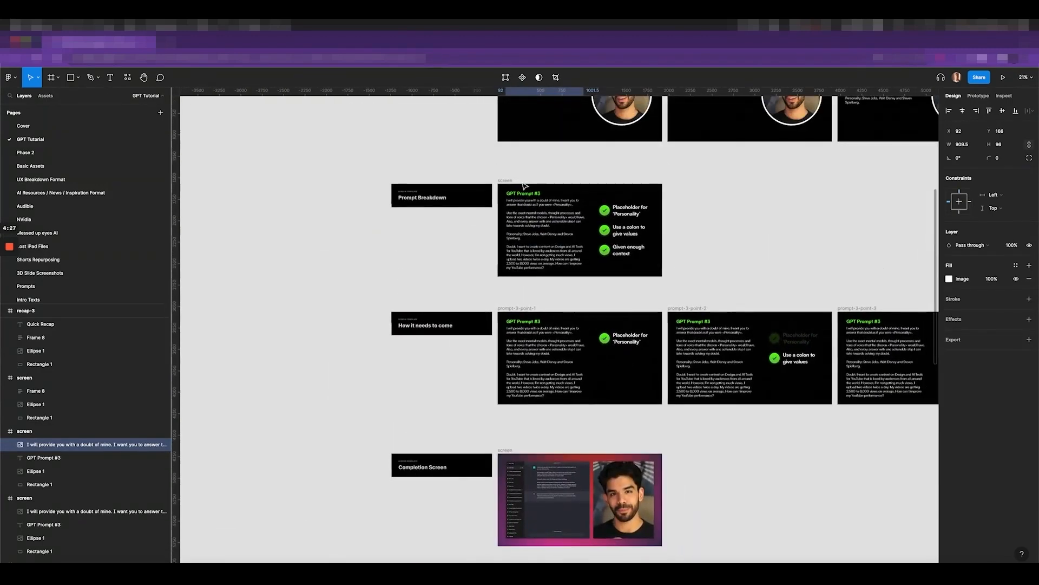
left_click(505, 180)
scroll(614, 394, "up", 5)
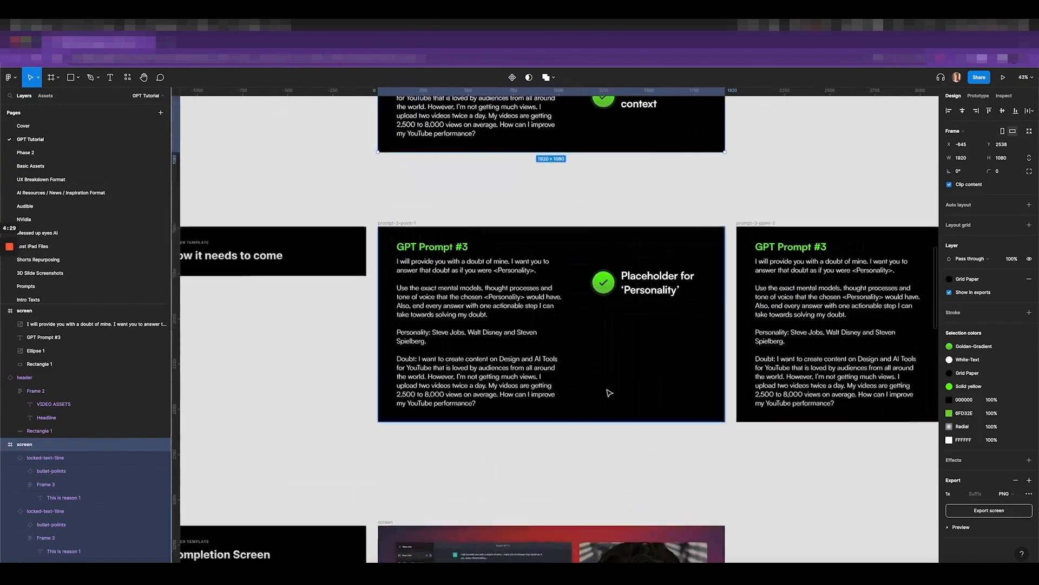
scroll(608, 390, "up", 2)
left_click(641, 184)
left_click(636, 151, "shift")
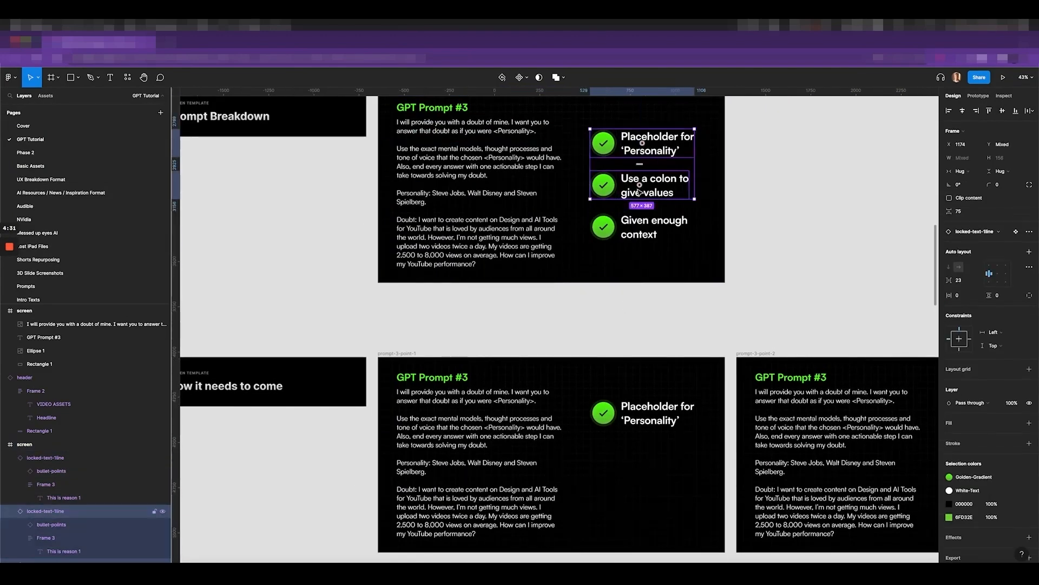
left_click(649, 227, "shift")
left_click_drag(637, 167, 822, 183)
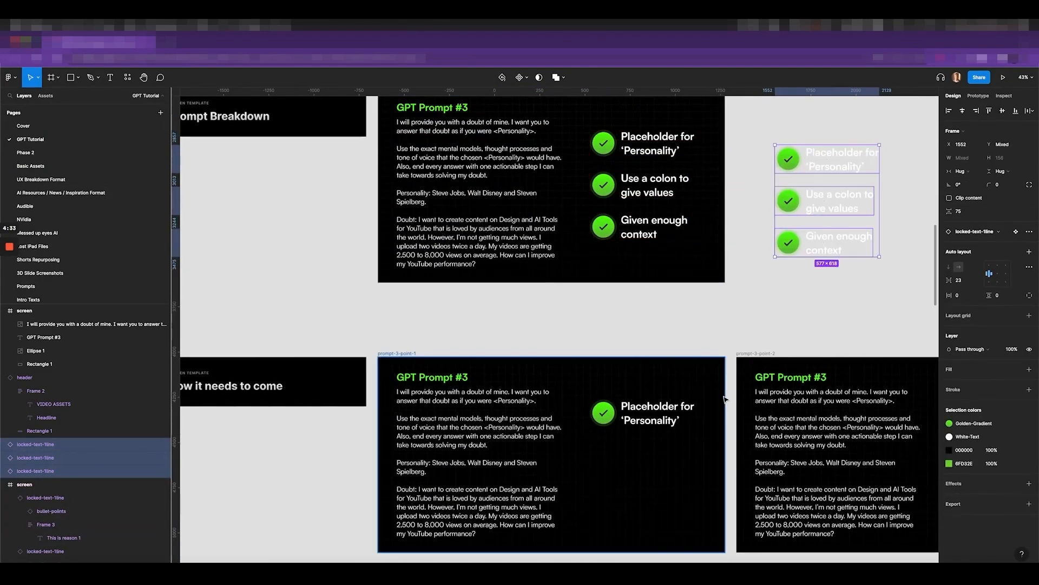
Select the Placeholder for 'Personality' checklist item on its own
scroll(596, 399, "down", 3)
scroll(594, 403, "up", 5)
left_click(647, 287)
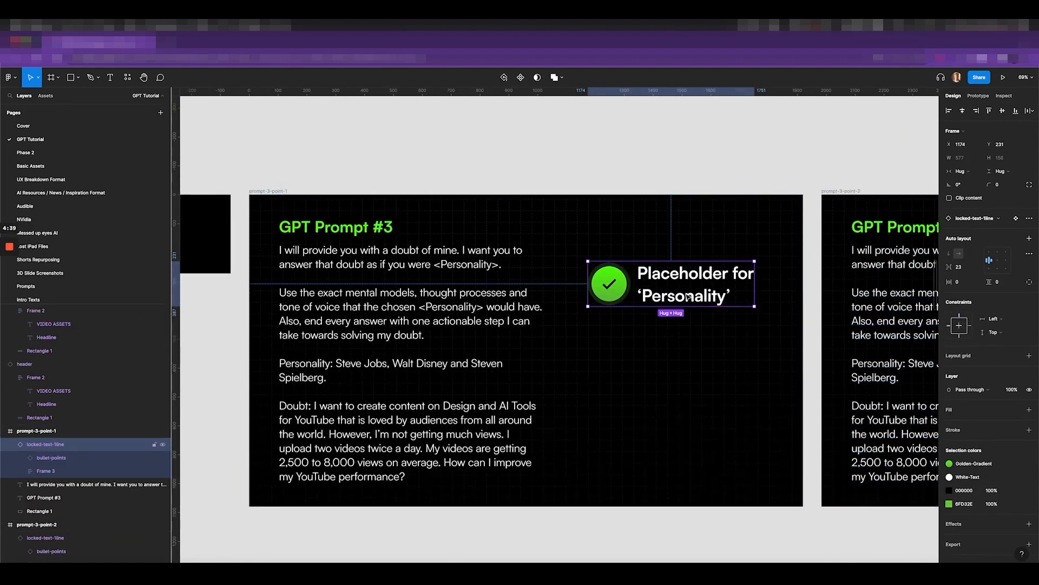
scroll(711, 295, "right", 15)
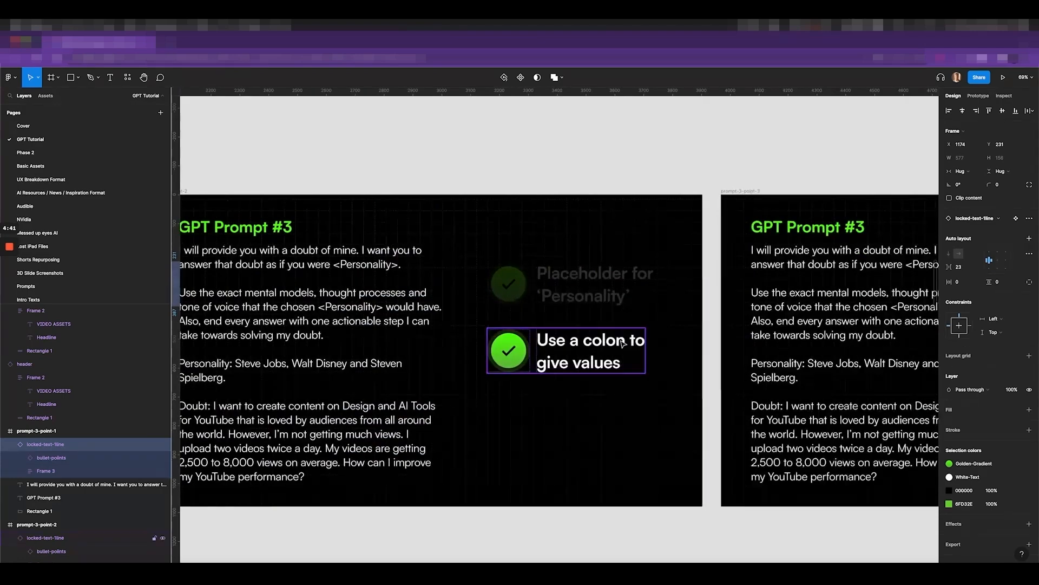
scroll(622, 344, "left", 20)
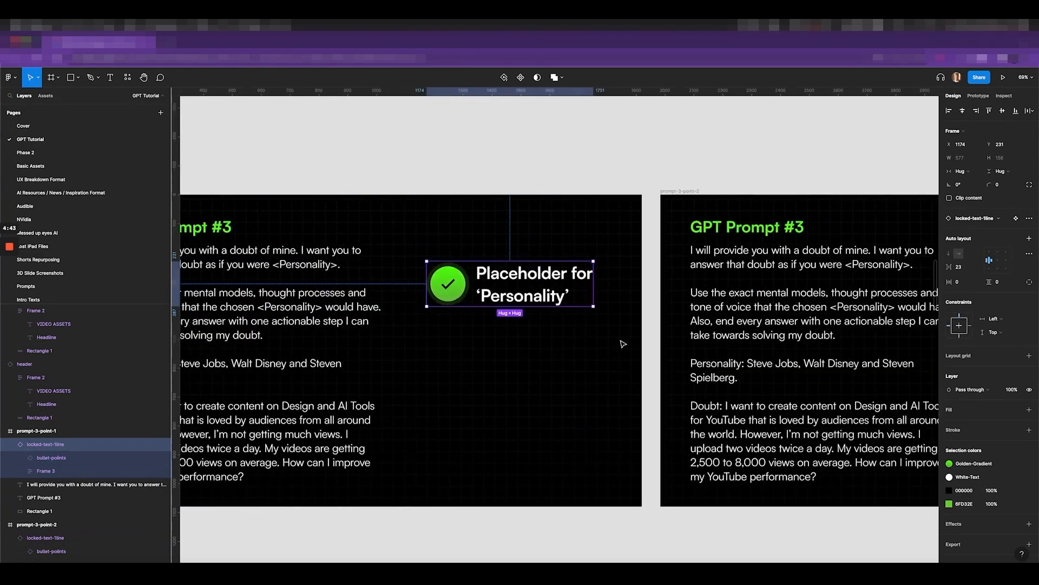
scroll(628, 335, "right", 10)
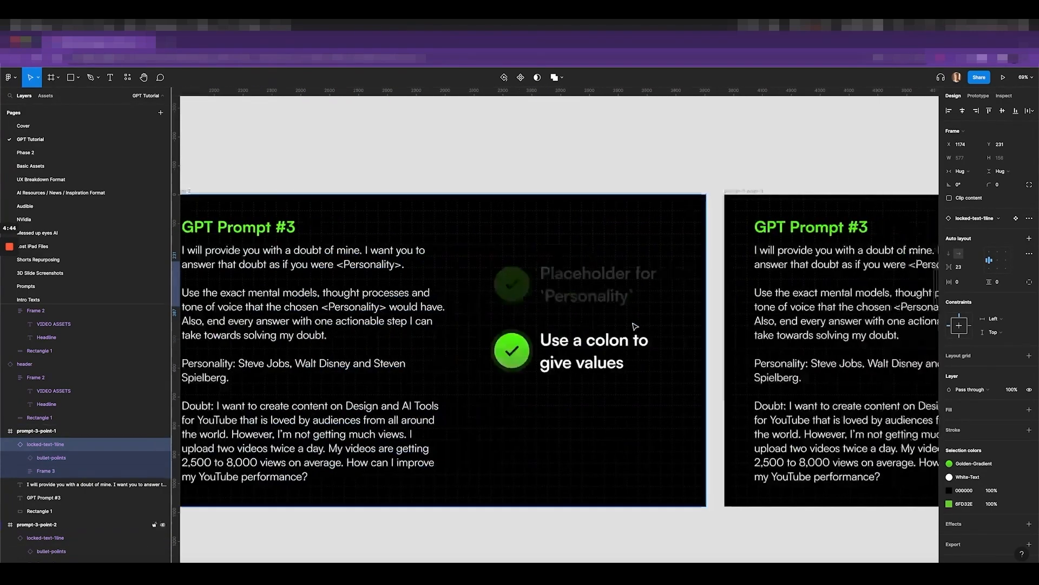
Inspect the Placeholder and Use a colon bullets on the prompt-3 cards, then return to Premiere Pro
left_click(596, 292)
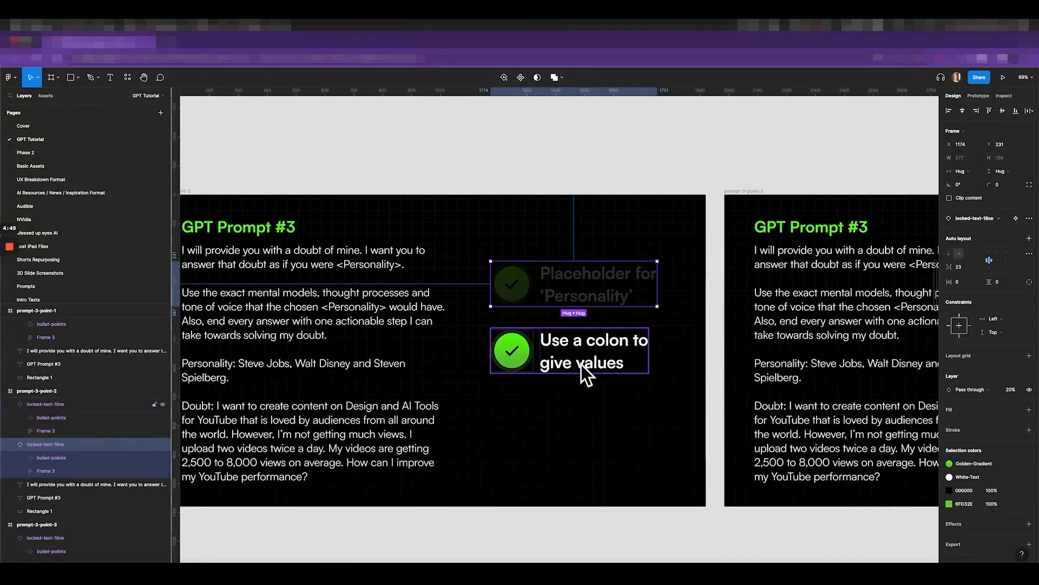
left_click(600, 363)
scroll(593, 361, "up", 5)
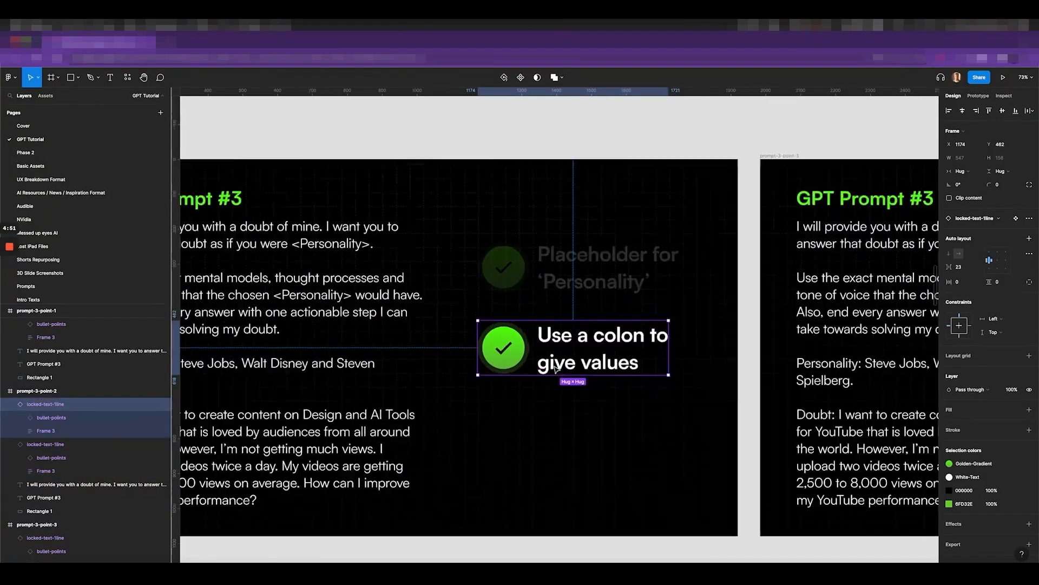
scroll(581, 360, "down", 6)
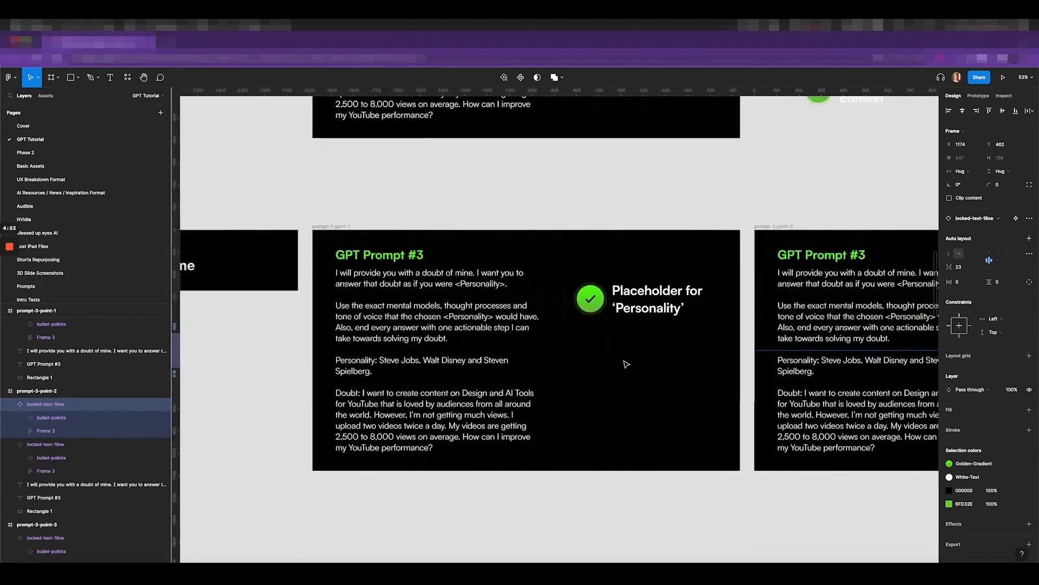
left_click(630, 303)
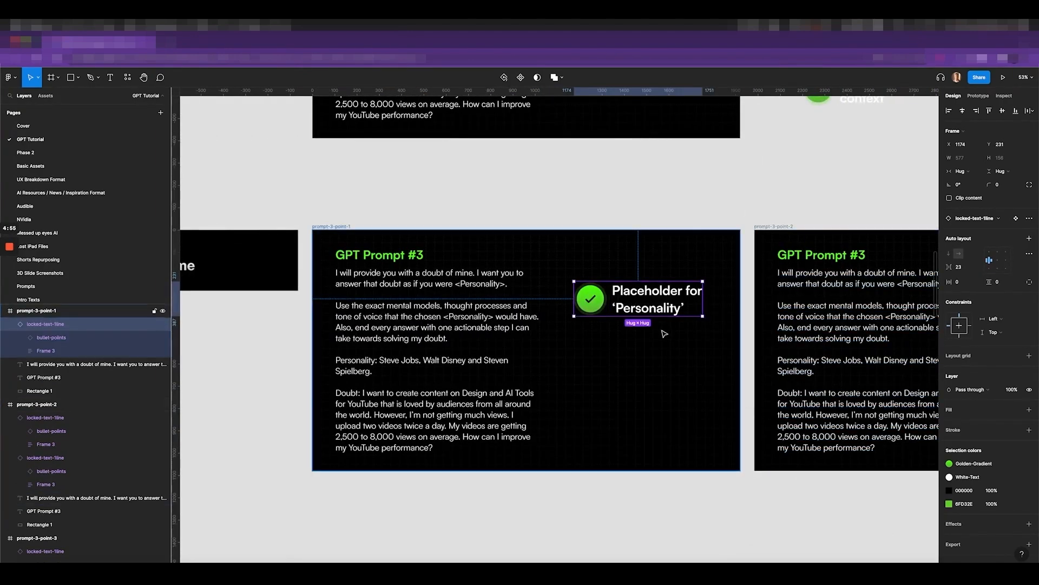
scroll(698, 329, "down", 3)
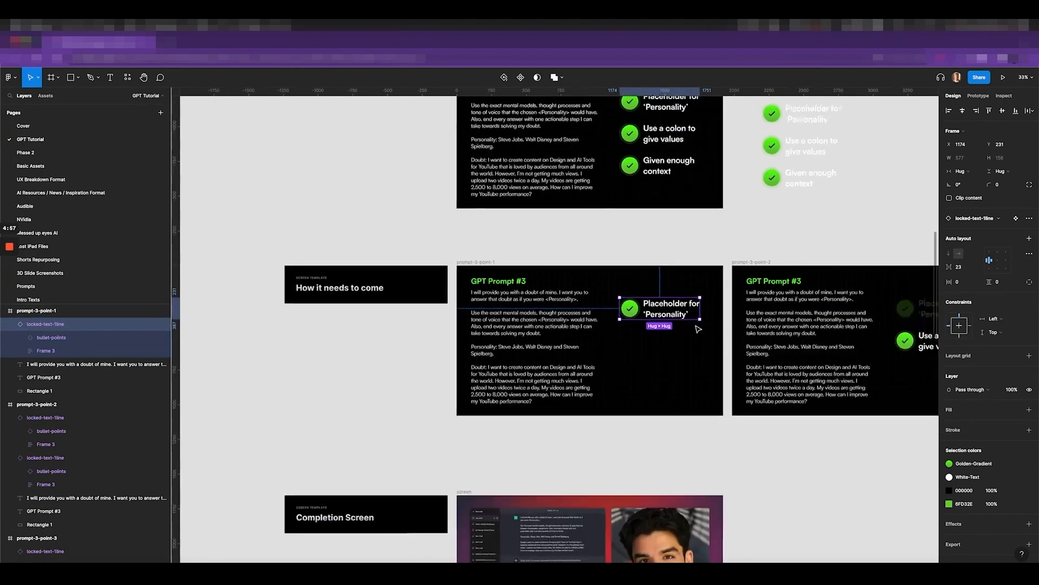
scroll(704, 333, "right", 5)
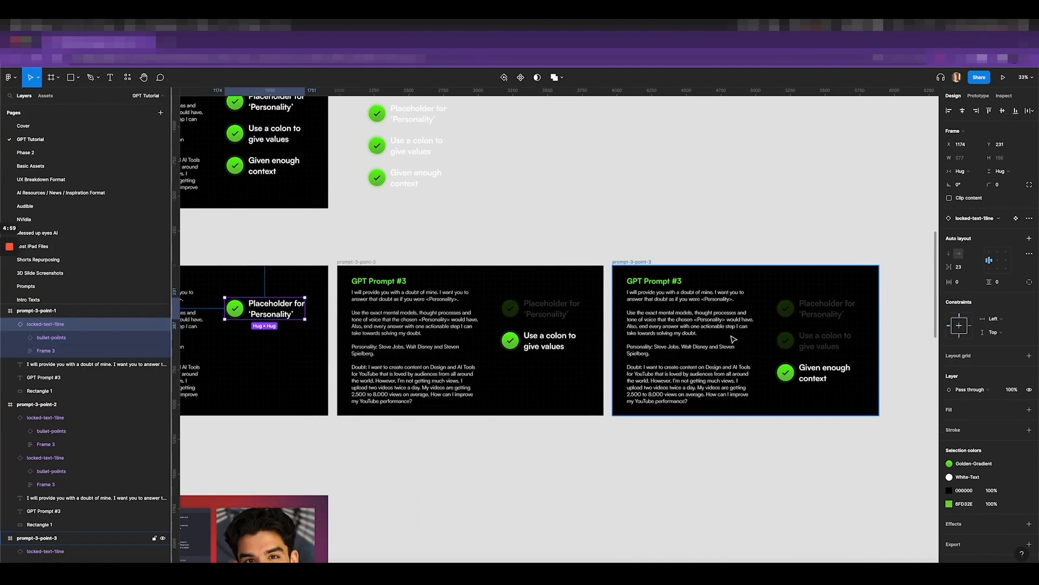
scroll(734, 339, "left", 4)
key("super+Tab")
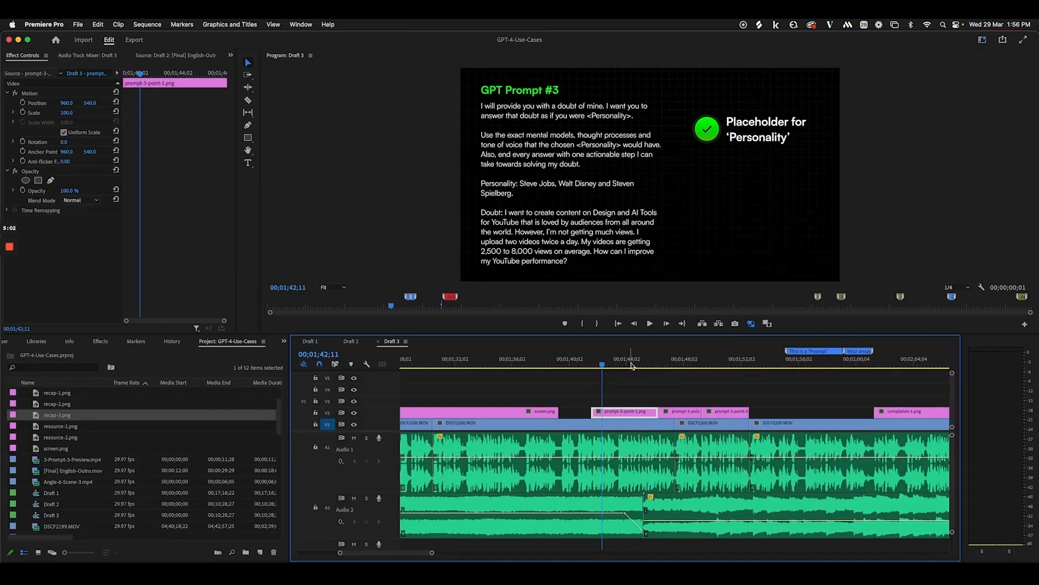
Move Draft 3 to the Given enough context slide and briefly play it
left_click_drag(631, 366, 739, 370)
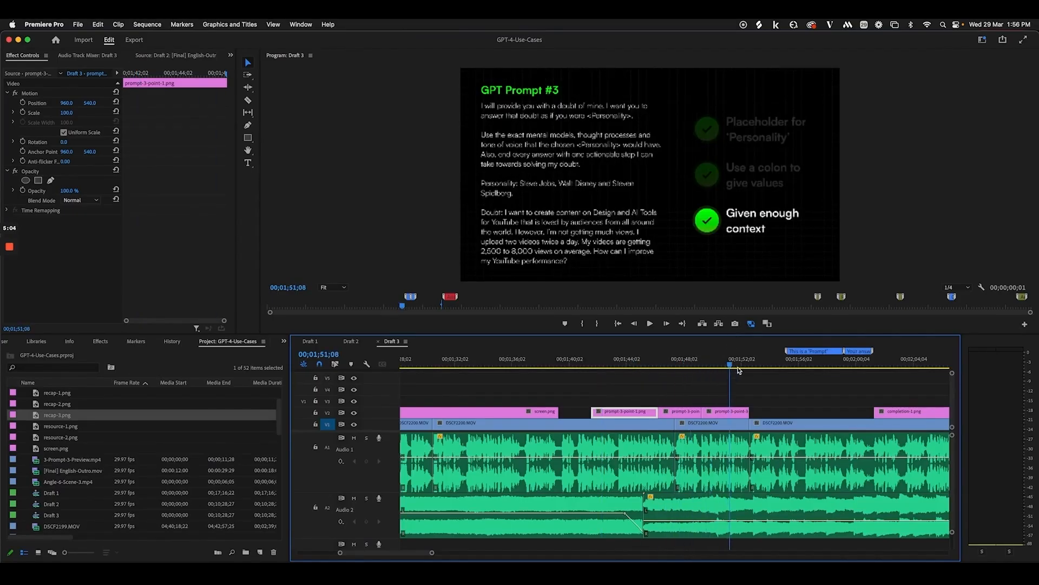
key("space")
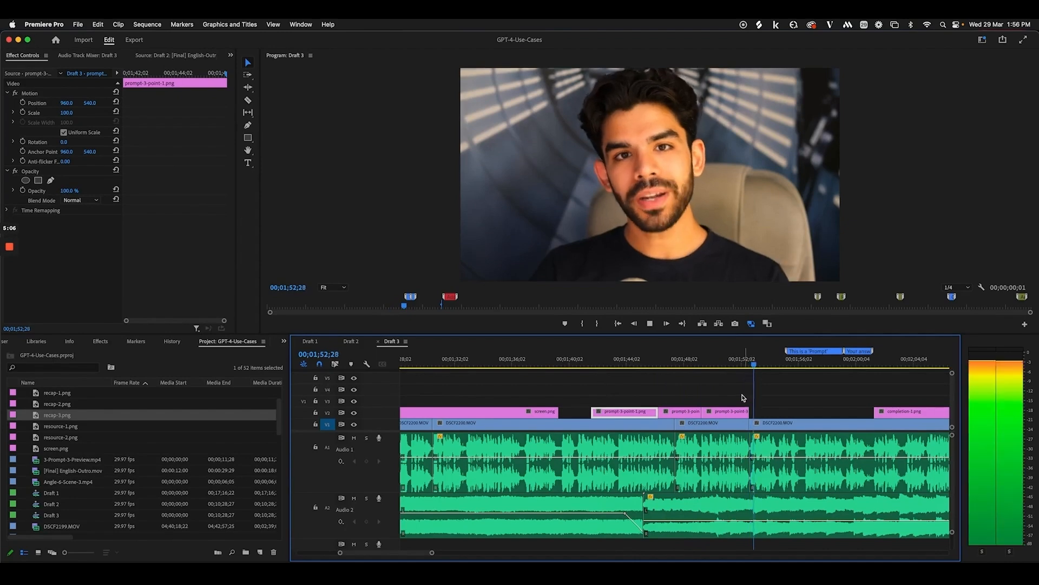
key("space")
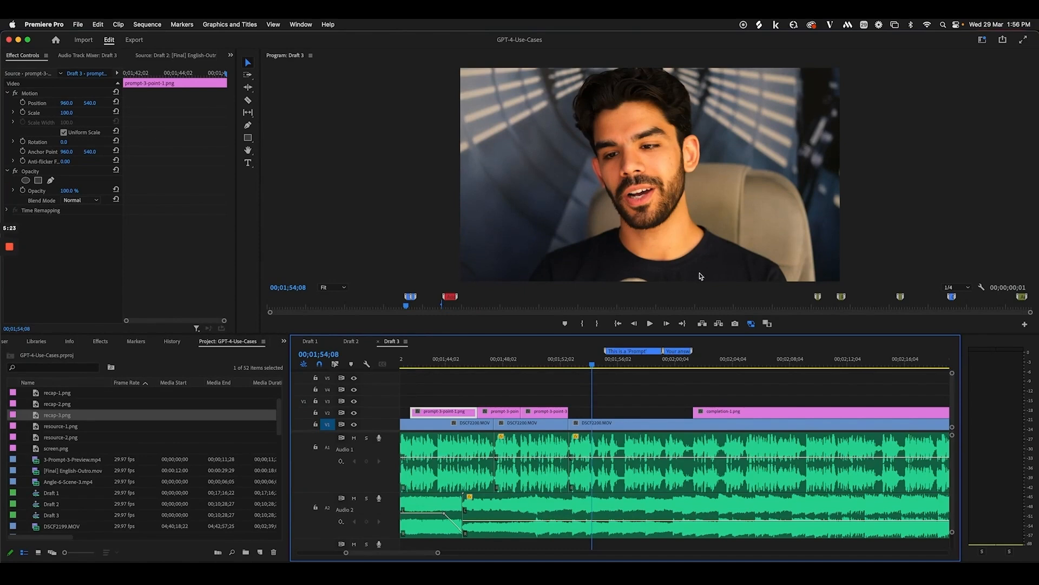
Check the Your answer marker's details without changes, then scrub ahead toward the completion screen
left_click_drag(594, 362, 616, 362)
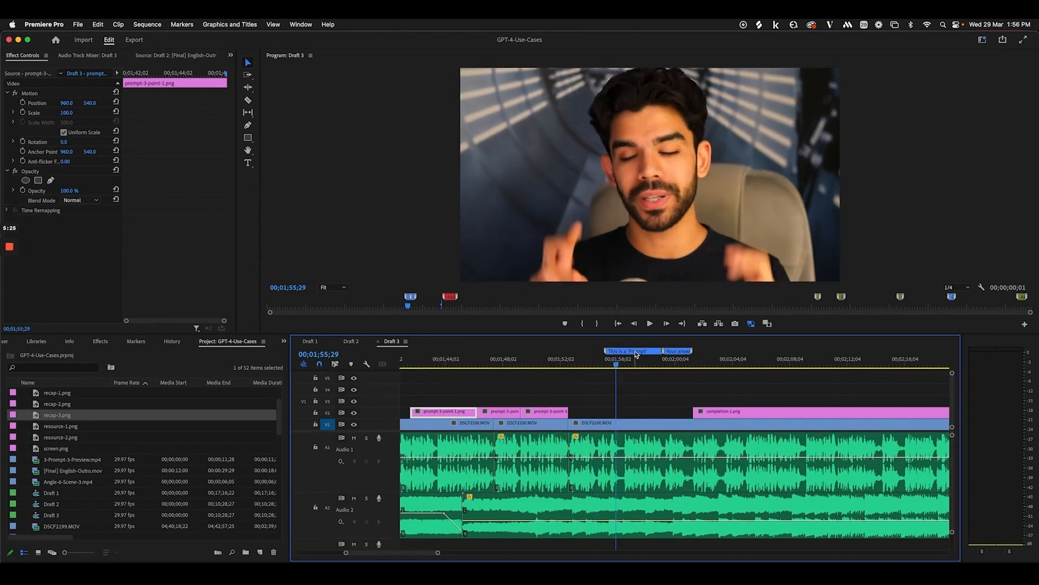
double_click(682, 351)
left_click(617, 168)
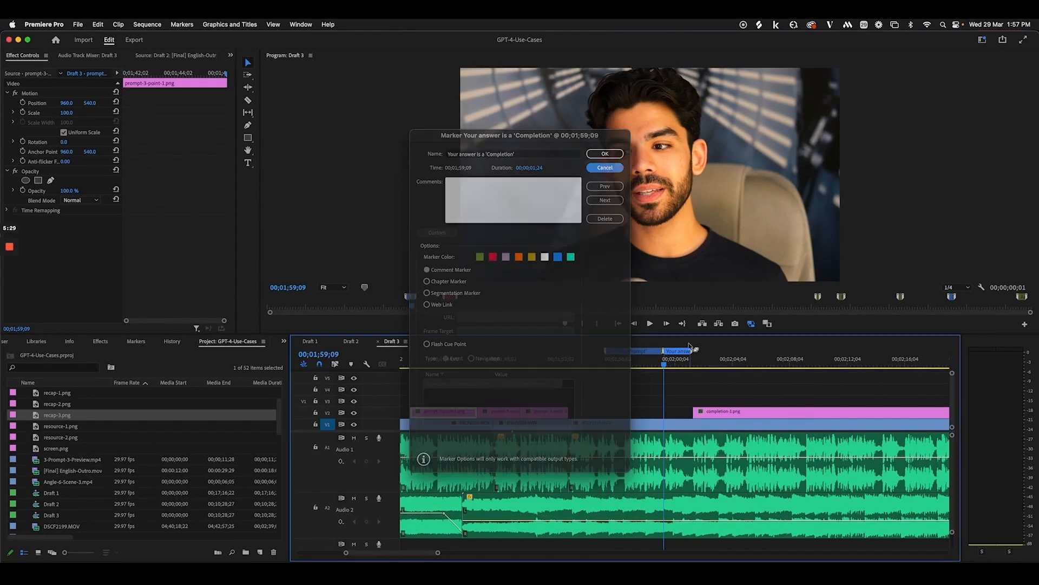
mouse_move(674, 359)
left_mouse_down()
mouse_move(703, 360)
mouse_move(520, 365)
mouse_move(724, 375)
left_mouse_up()
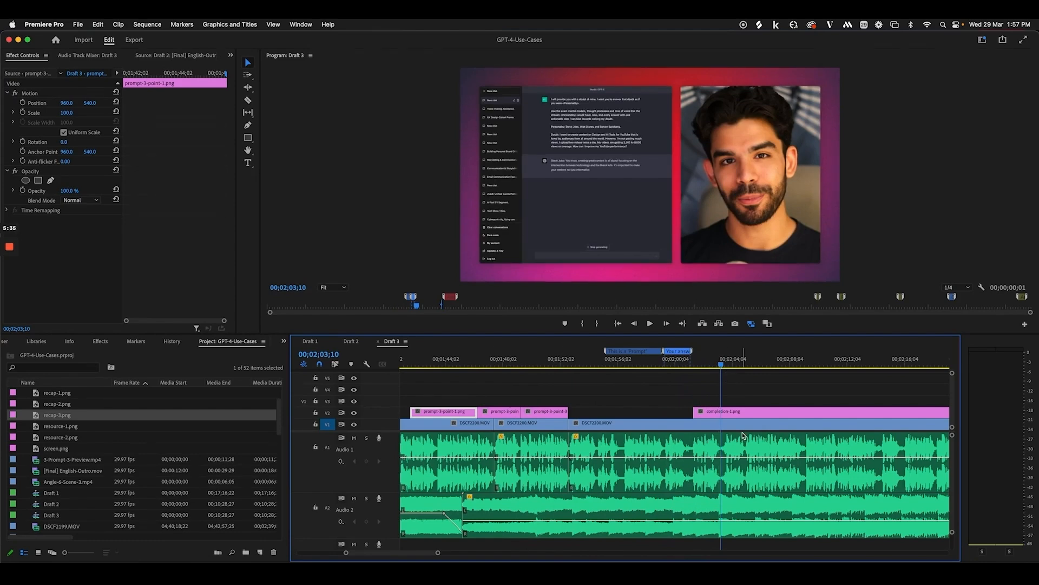
scroll(695, 343, "right", 3)
left_click(112, 572)
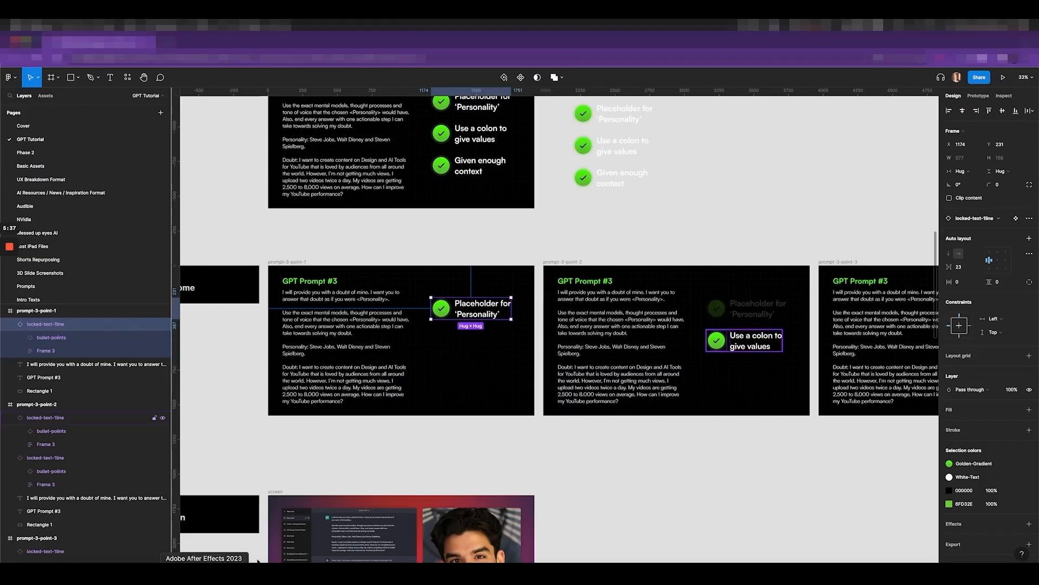
scroll(468, 460, "down", 6)
scroll(467, 441, "left", 1)
scroll(438, 190, "up", 8)
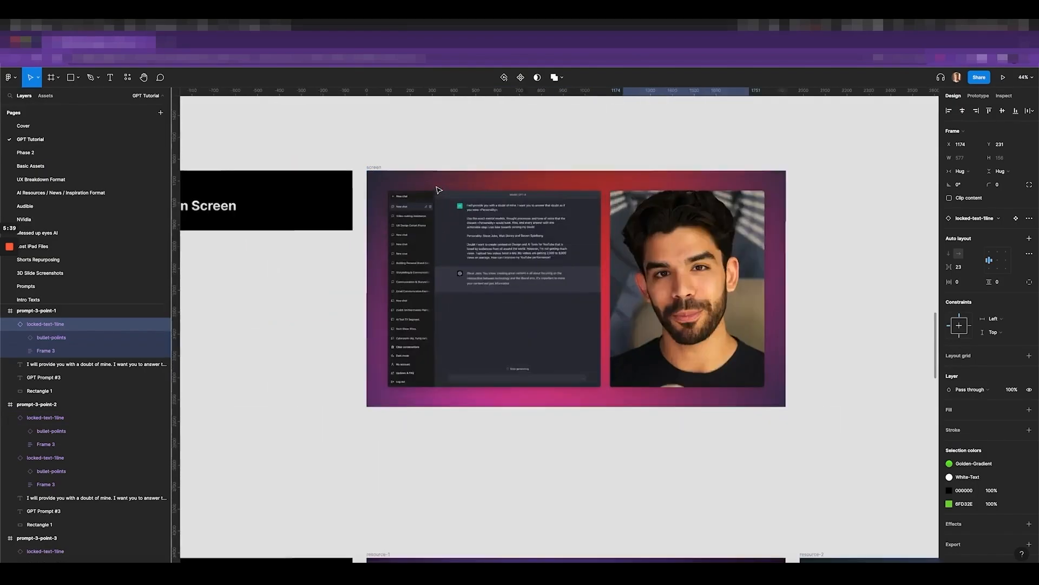
left_click(357, 214, "super")
scroll(353, 180, "down", 5)
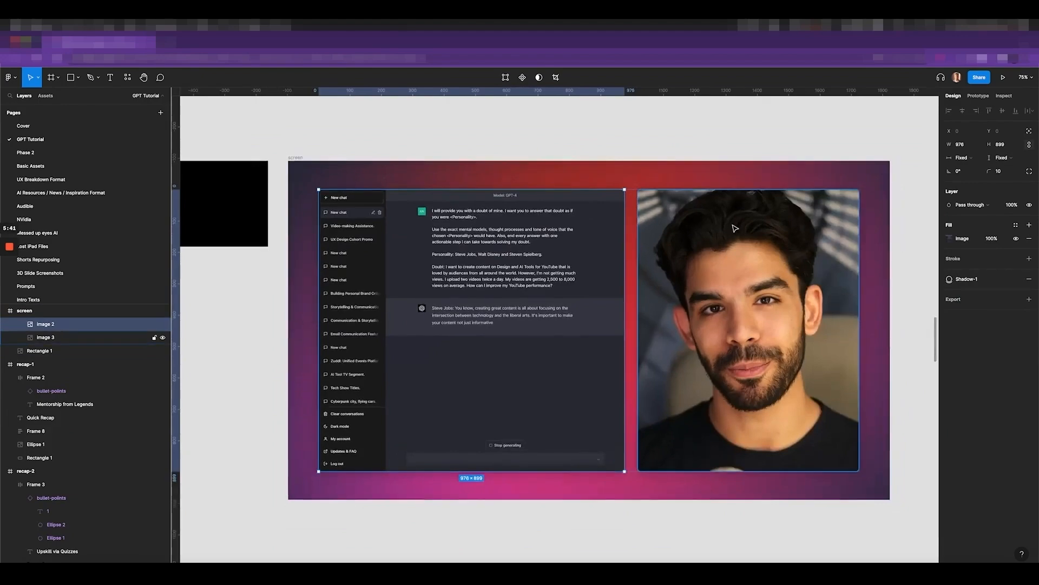
scroll(736, 232, "up", 4)
left_click(556, 162, "super")
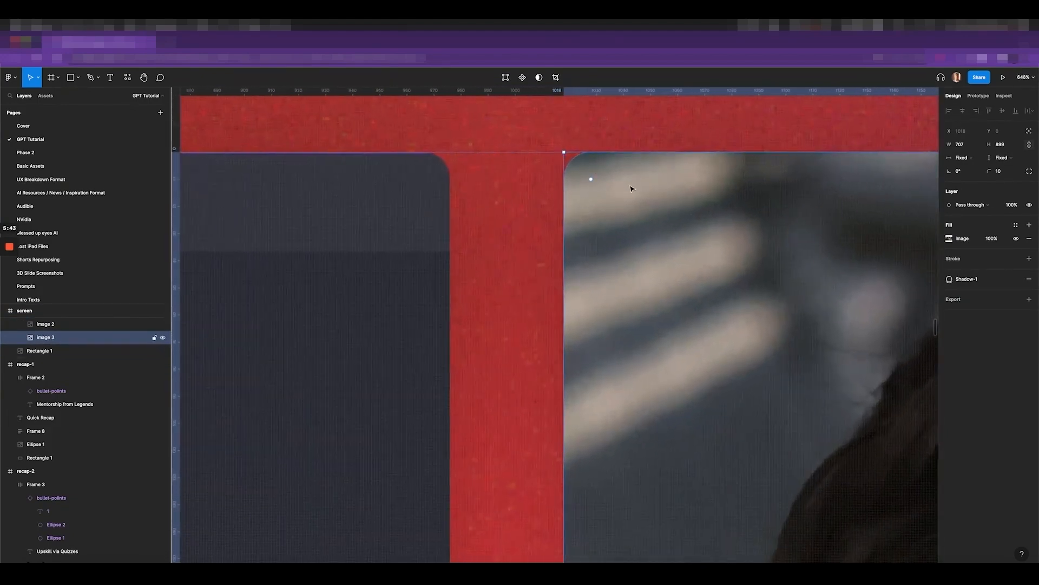
scroll(520, 177, "down", 10)
scroll(467, 177, "down", 5)
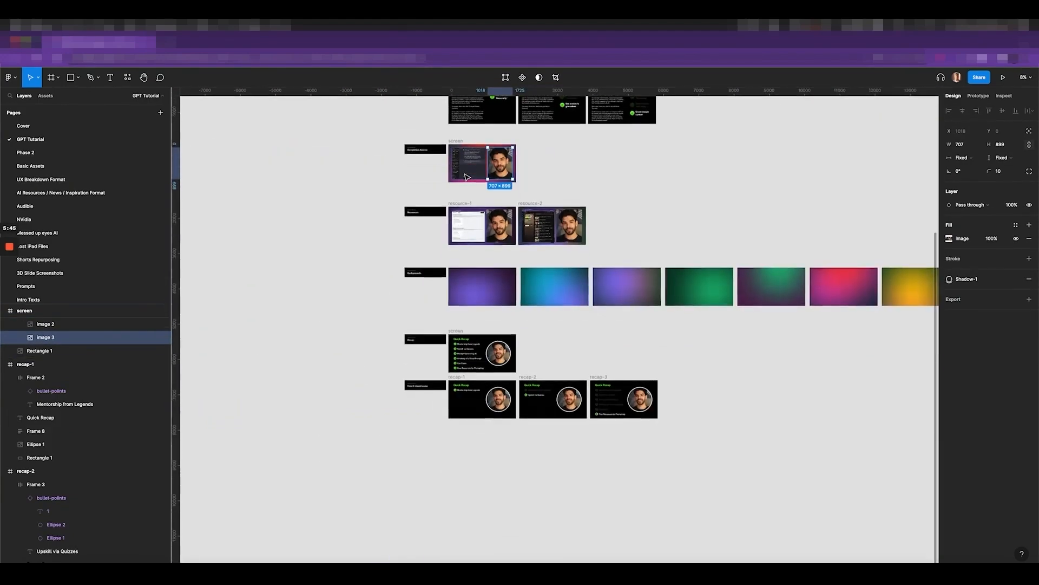
scroll(697, 275, "right", 10)
scroll(696, 275, "left", 10)
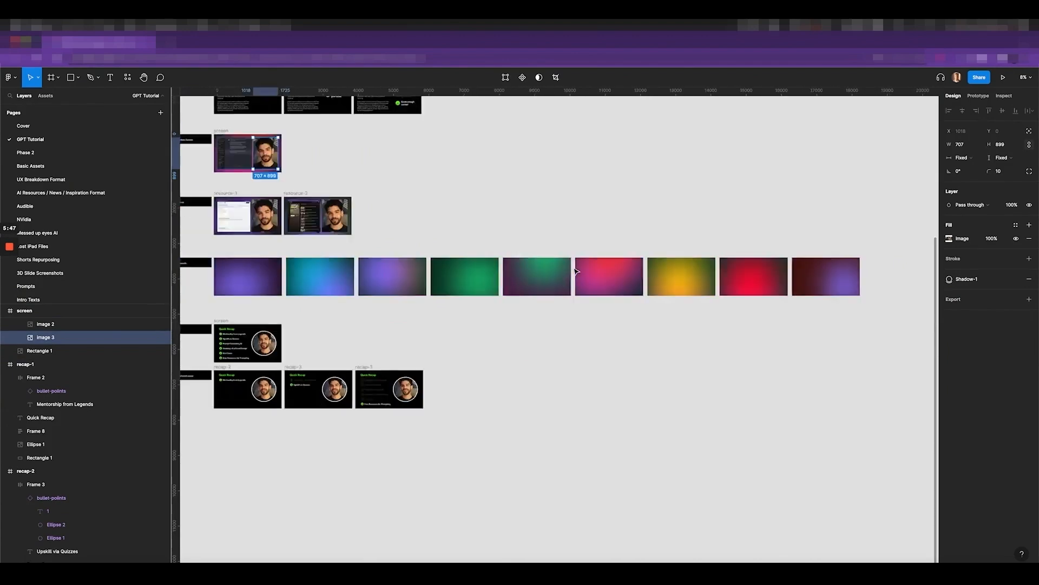
scroll(536, 195, "up", 5)
scroll(443, 182, "up", 5)
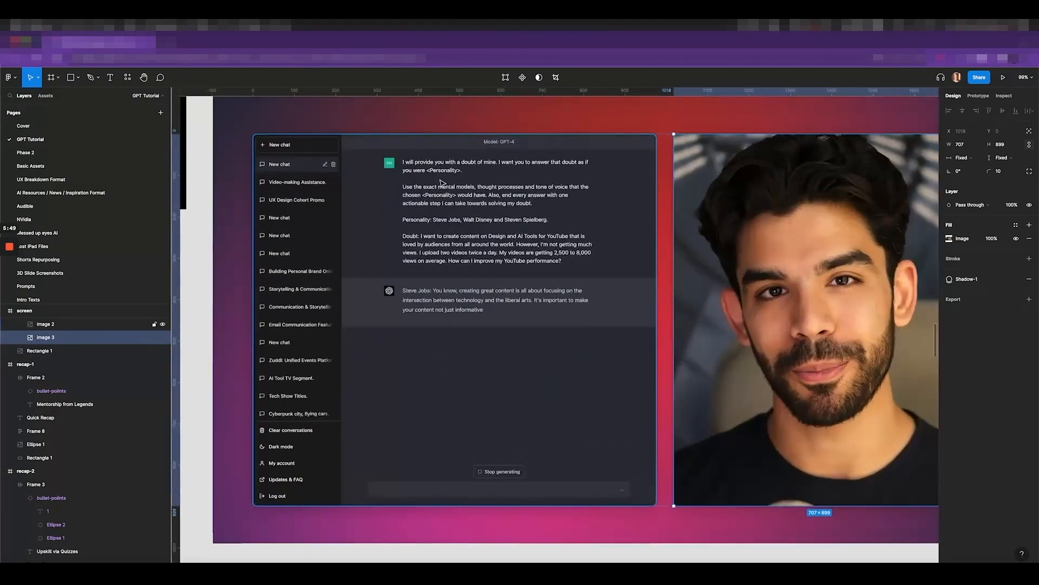
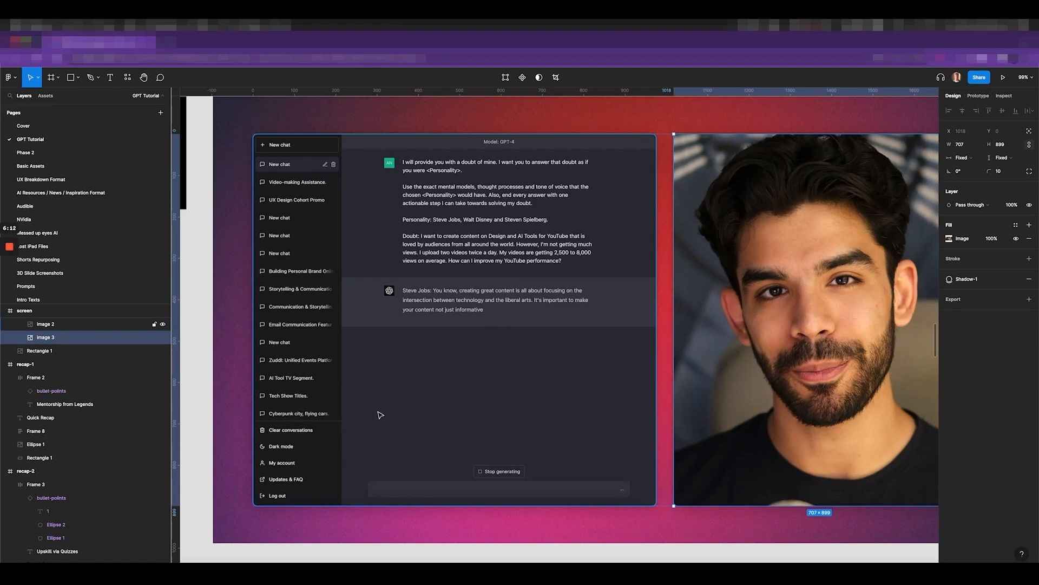
Draw a long 1300×26 bar below the ChatGPT screenshot frame
left_click(468, 339)
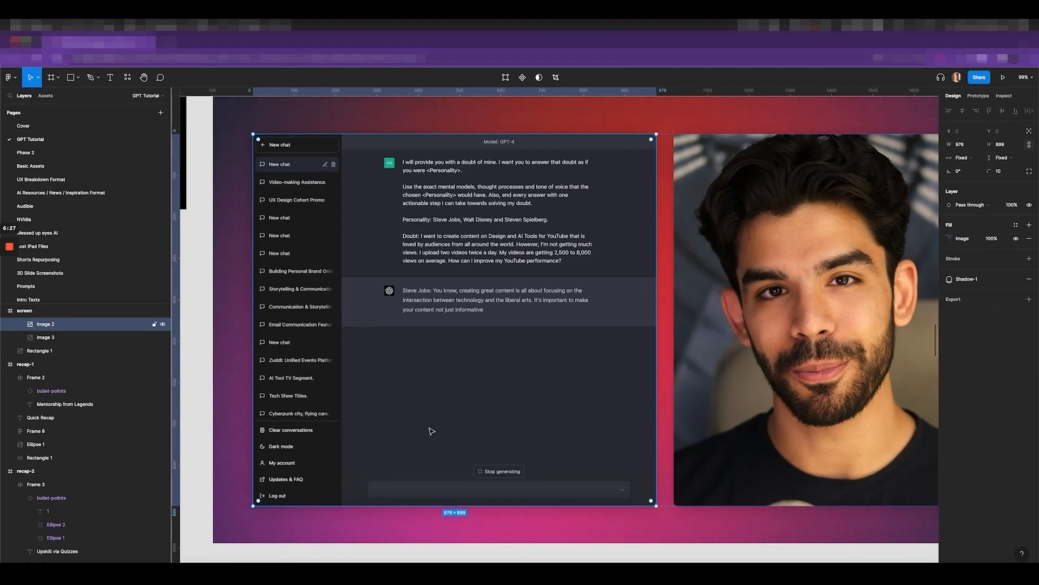
scroll(438, 422, "down", 5)
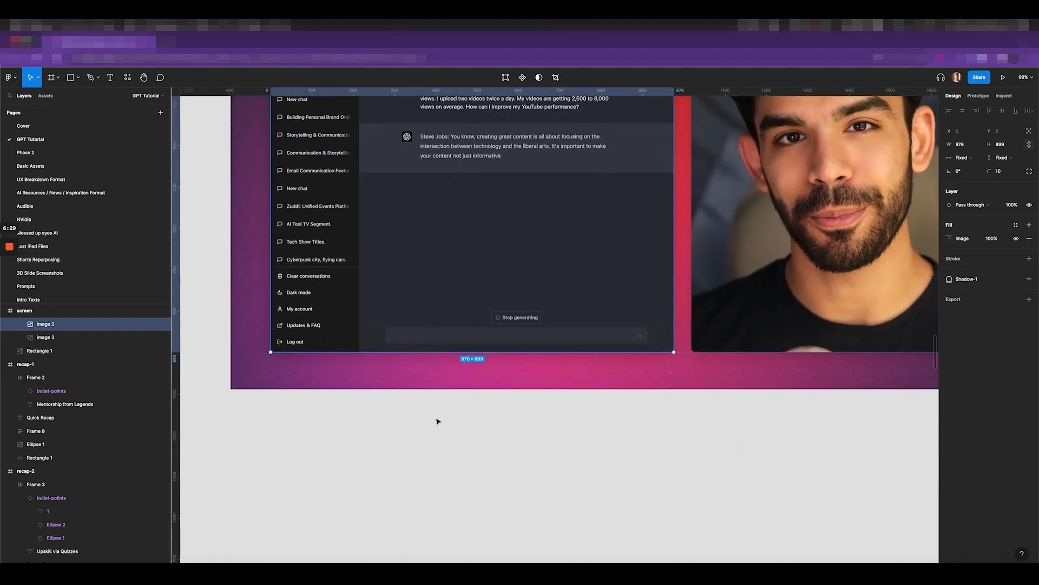
key("r")
mouse_move(334, 431)
left_mouse_down()
mouse_move(651, 457)
mouse_move(872, 441)
left_mouse_up()
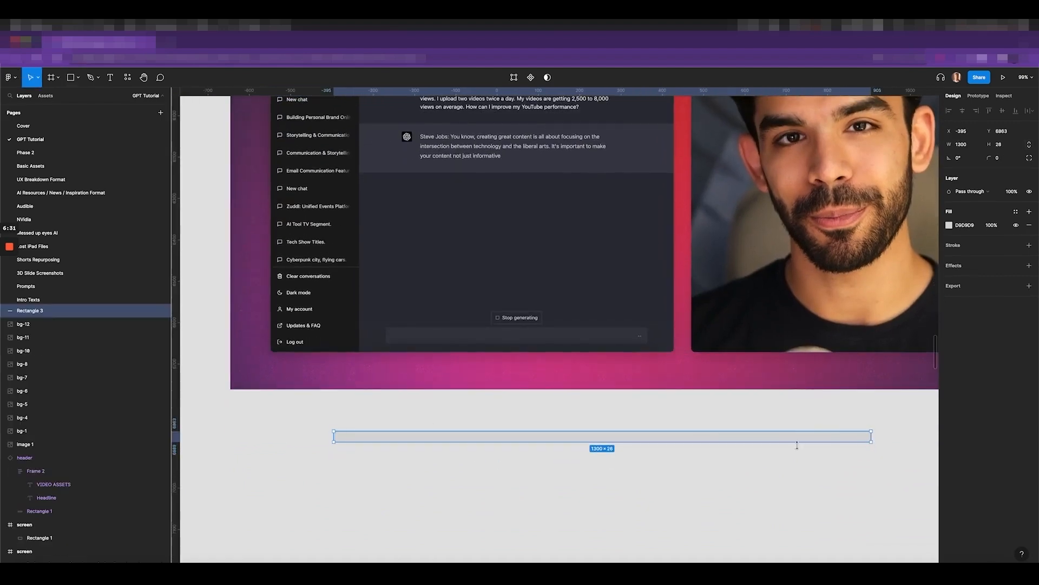
Draw five short vertical marker lines spaced along beneath the bar
key("l")
left_click_drag(334, 449, 334, 474)
key("l")
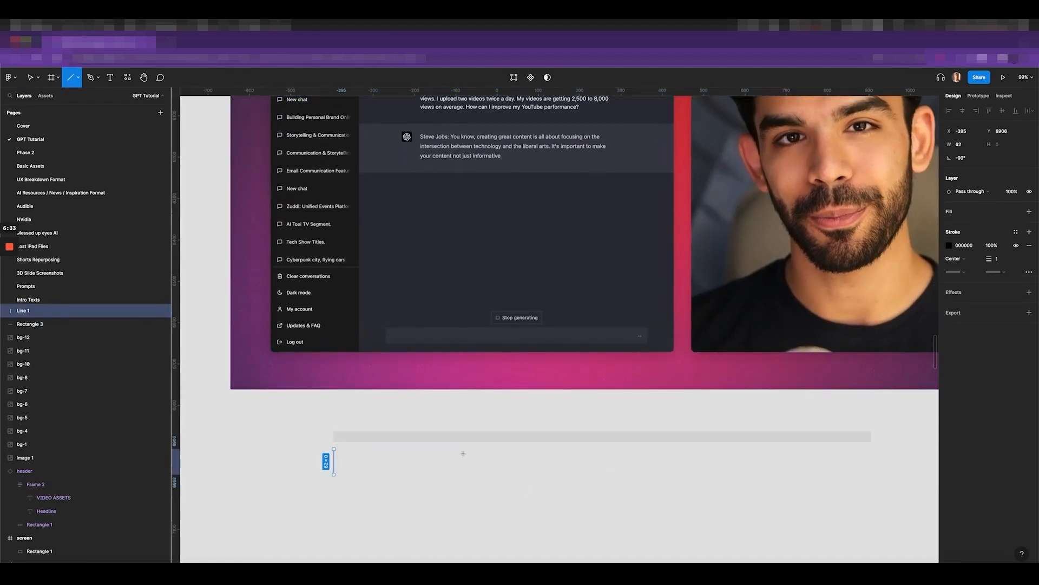
left_click_drag(463, 453, 466, 483)
left_click_drag(581, 453, 580, 479)
left_click_drag(705, 449, 709, 479)
key("l")
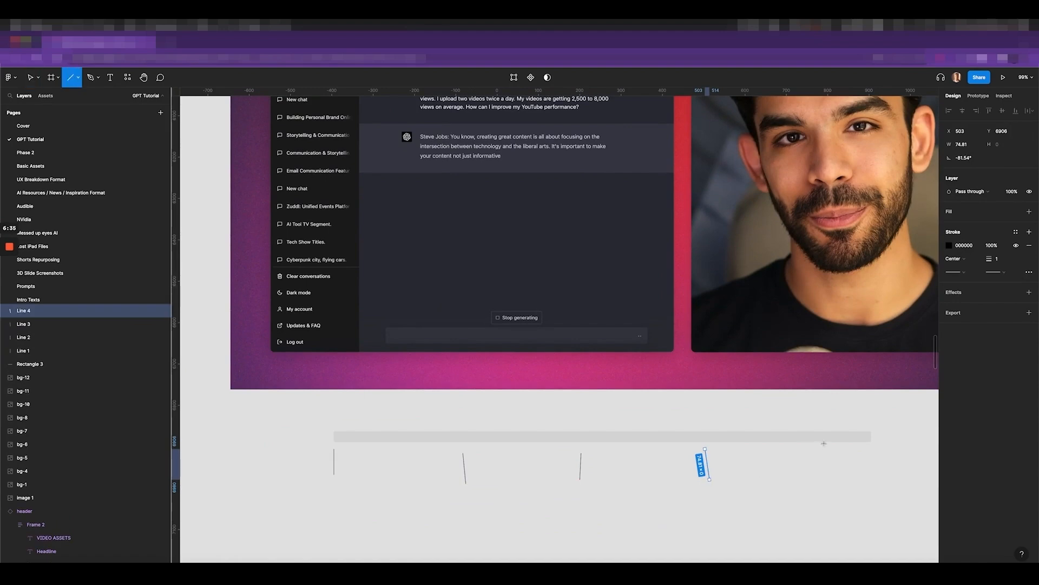
left_click_drag(834, 453, 837, 487)
left_click(736, 504)
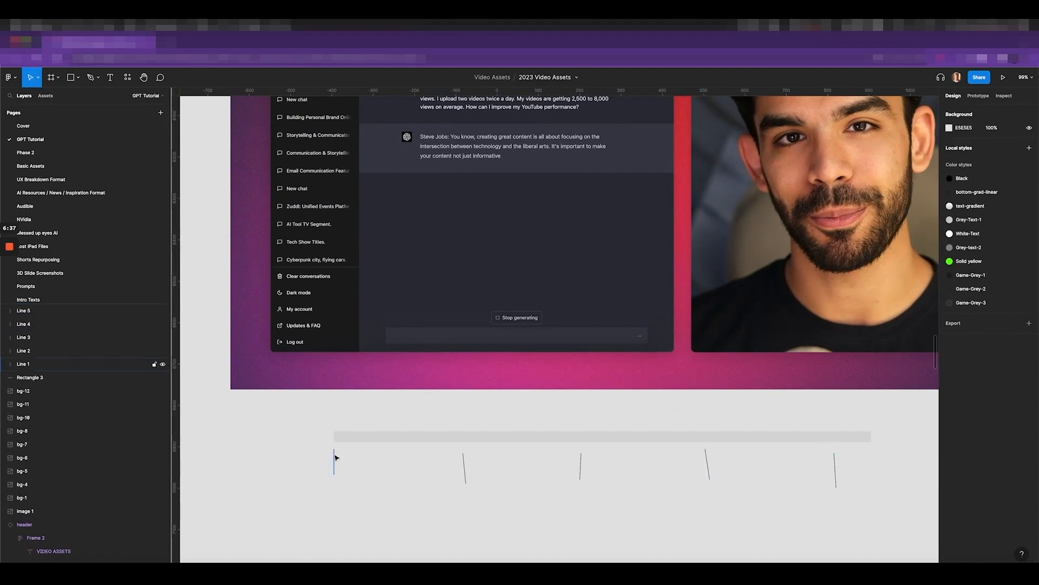
Check the second and third marker lines, then return to Premiere Pro
left_click(465, 465)
left_click(582, 463)
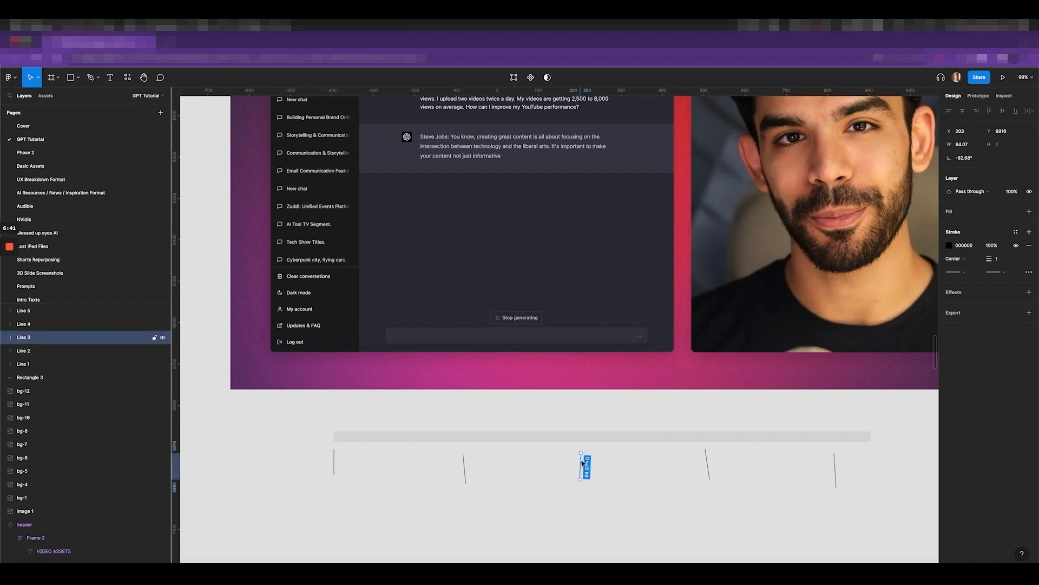
left_click(561, 491)
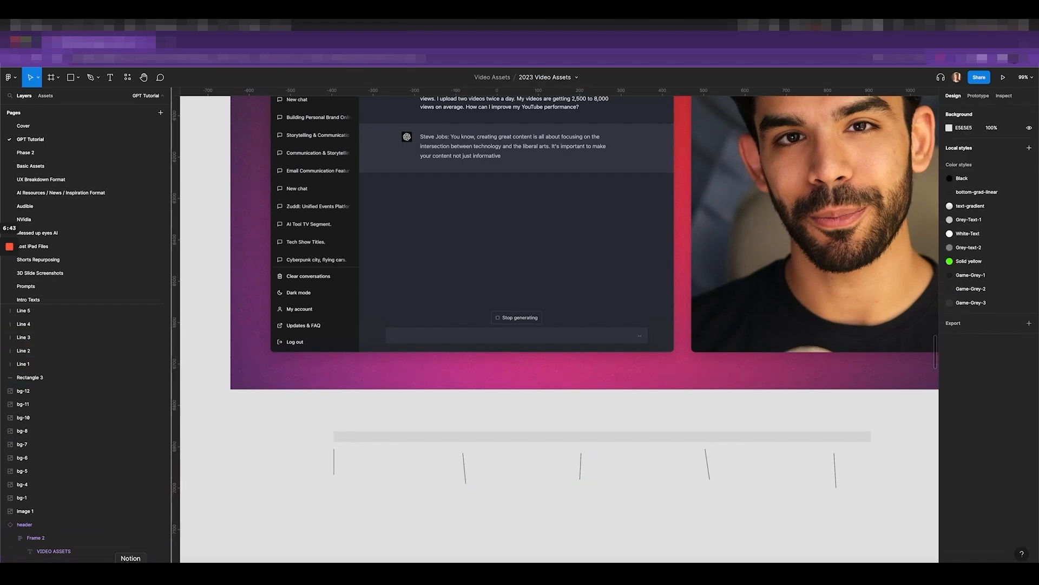
left_click(159, 574)
Shift four marker lines slightly left, then check the Premiere timing around 2:01
left_click_drag(861, 521, 449, 471)
left_click(507, 497)
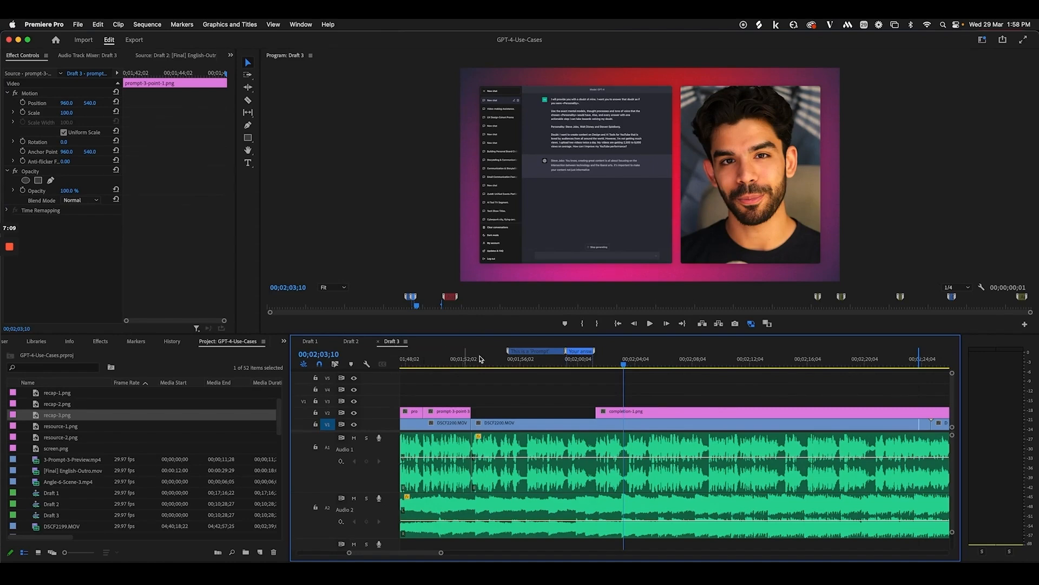
left_click_drag(617, 360, 599, 361)
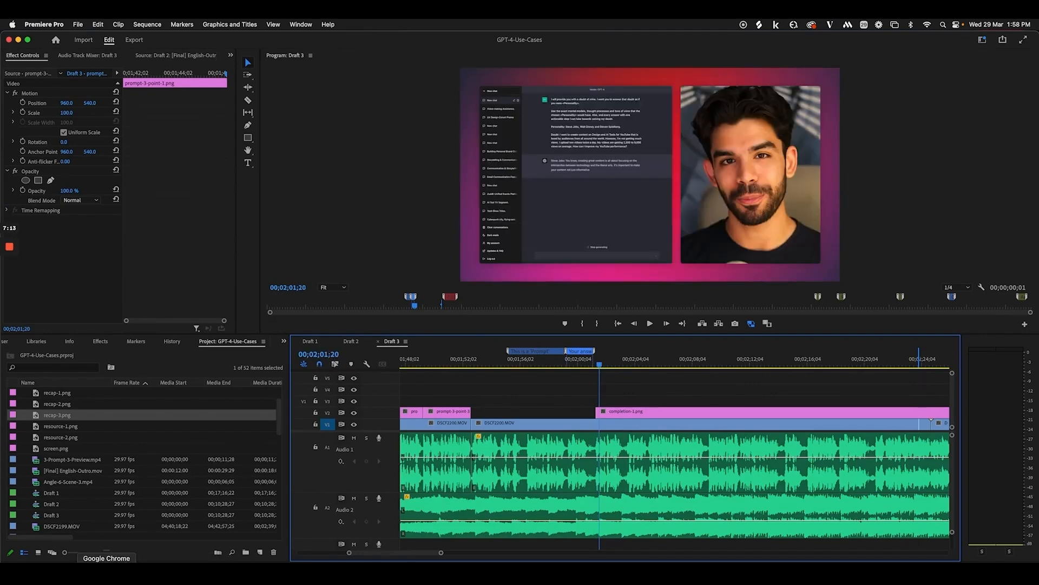
left_click(107, 568)
Move Lines 3–5 further right, then shift Lines 2–5 back left
left_click_drag(482, 476, 831, 481)
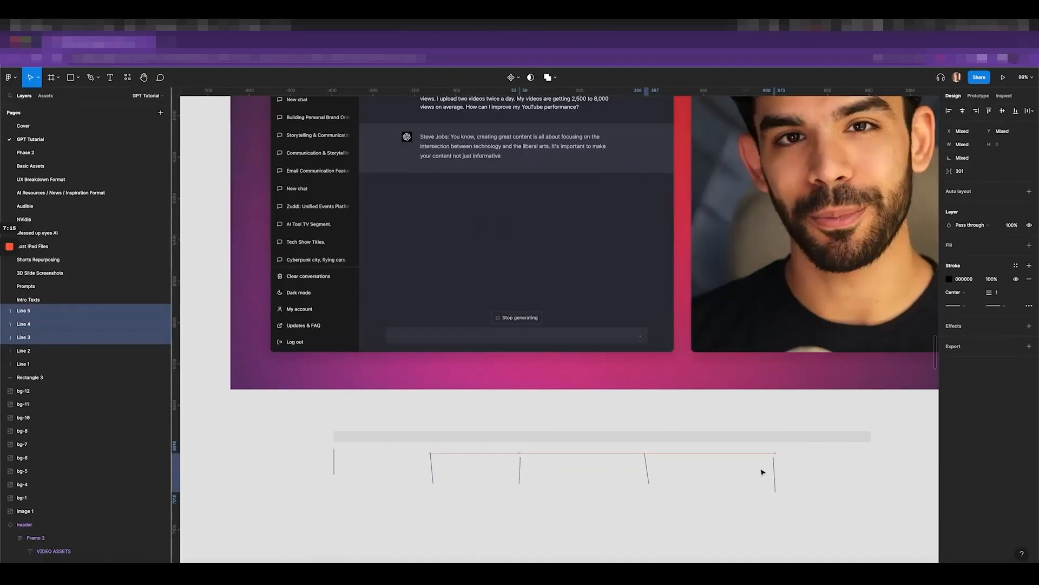
left_click_drag(763, 472, 863, 471)
left_click(445, 475)
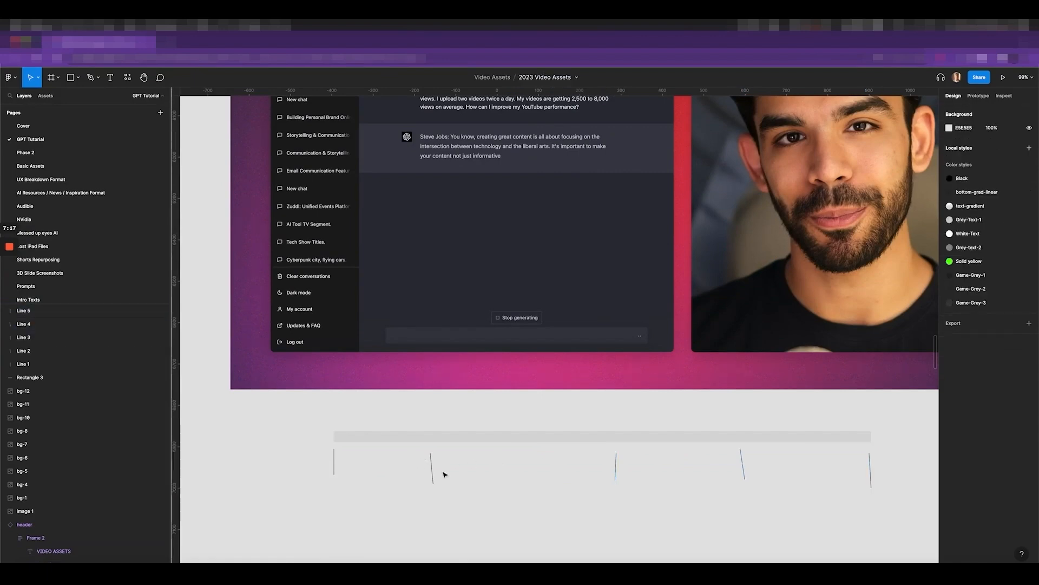
left_click_drag(412, 528, 873, 449)
left_click_drag(707, 475, 649, 471)
left_click(342, 477)
scroll(610, 479, "up", 4)
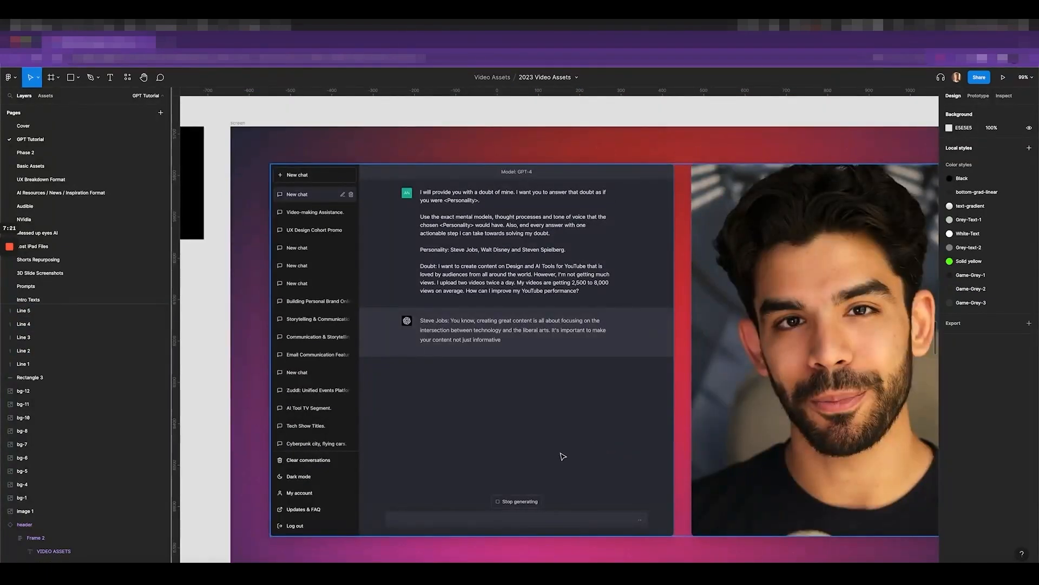
Zoom the Draft 3 timeline in around the playhead at about 2:26
left_click(157, 574)
scroll(539, 504, "right", 1)
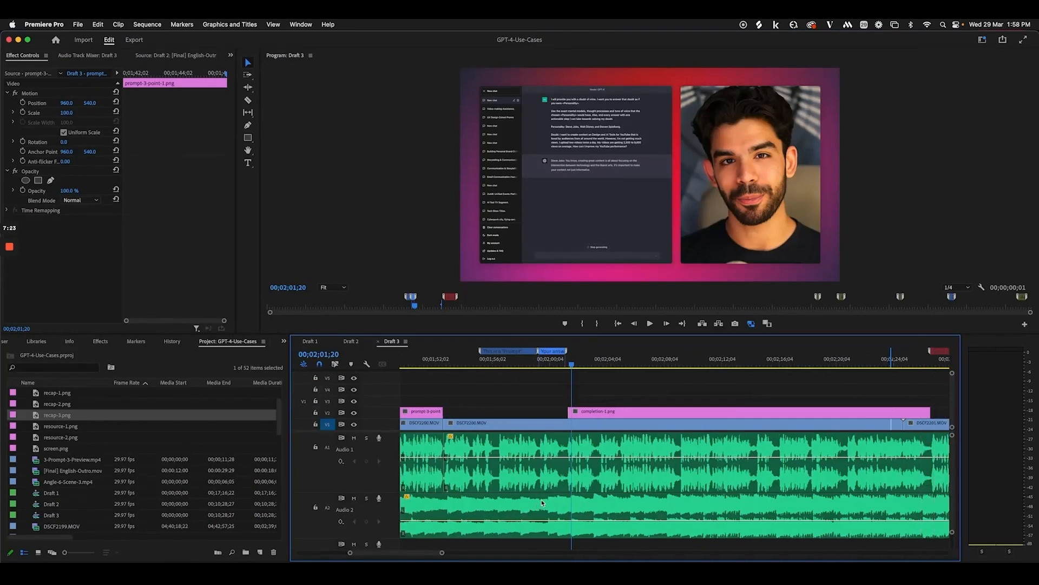
key("minus")
left_click_drag(797, 357, 802, 357)
scroll(826, 384, "right", 3)
key("equal")
key("equal")
scroll(826, 396, "right", 3)
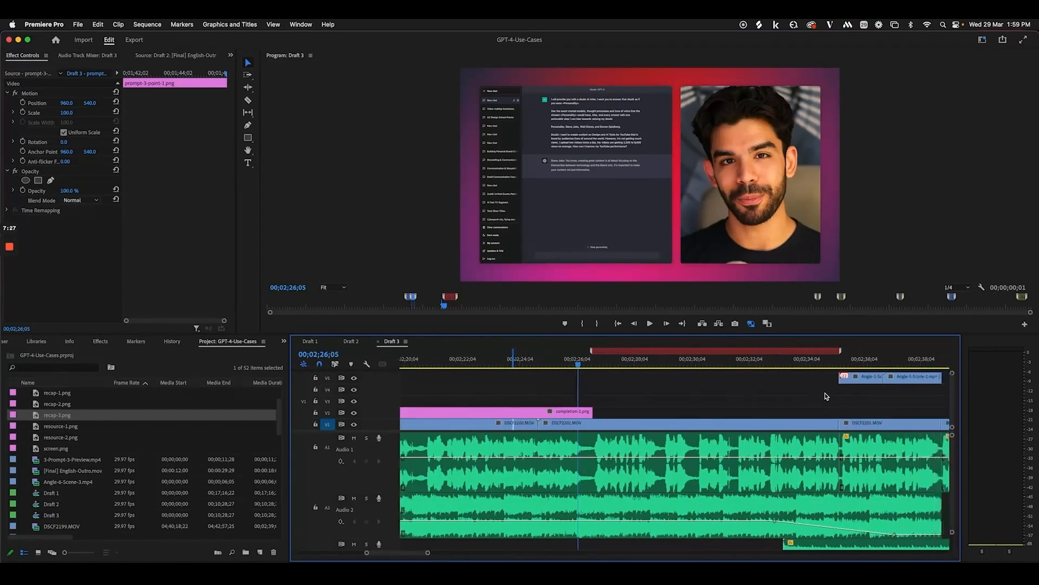
scroll(827, 395, "right", 1)
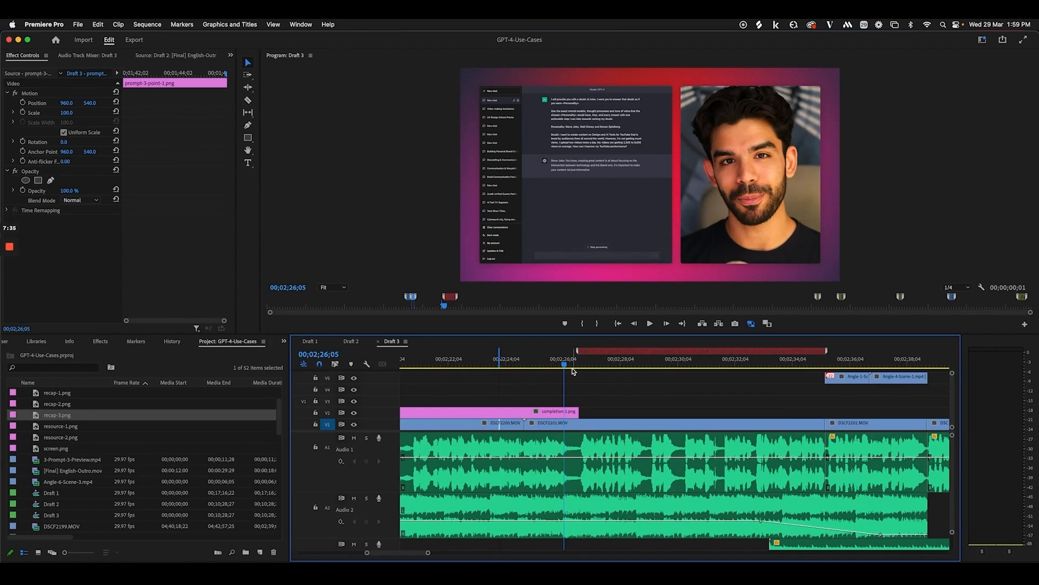
Play Draft 3 from 00;02;24;16, then switch to ripple editing and resume playback
left_click(518, 361)
key("space")
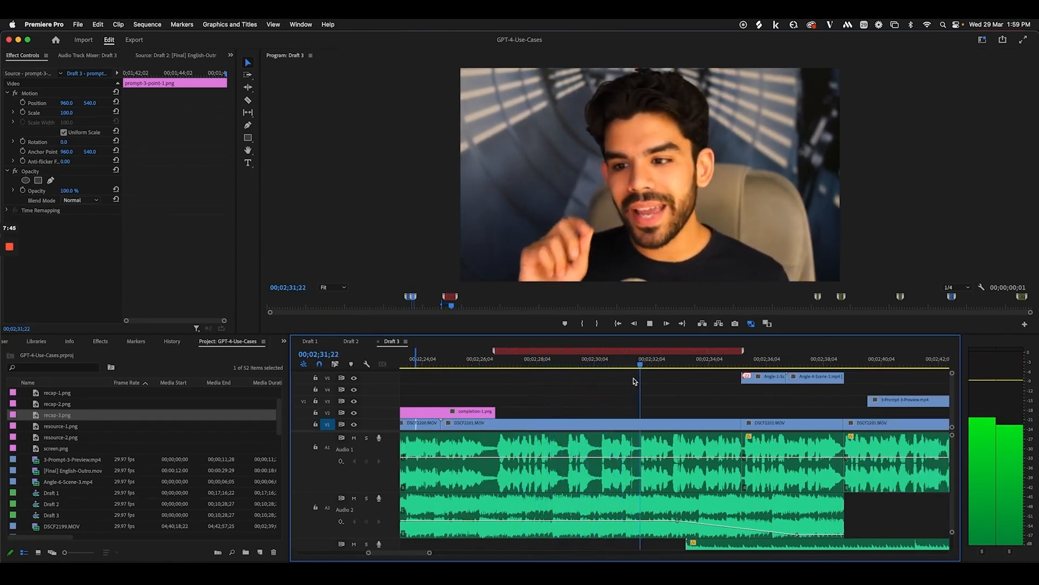
key("space")
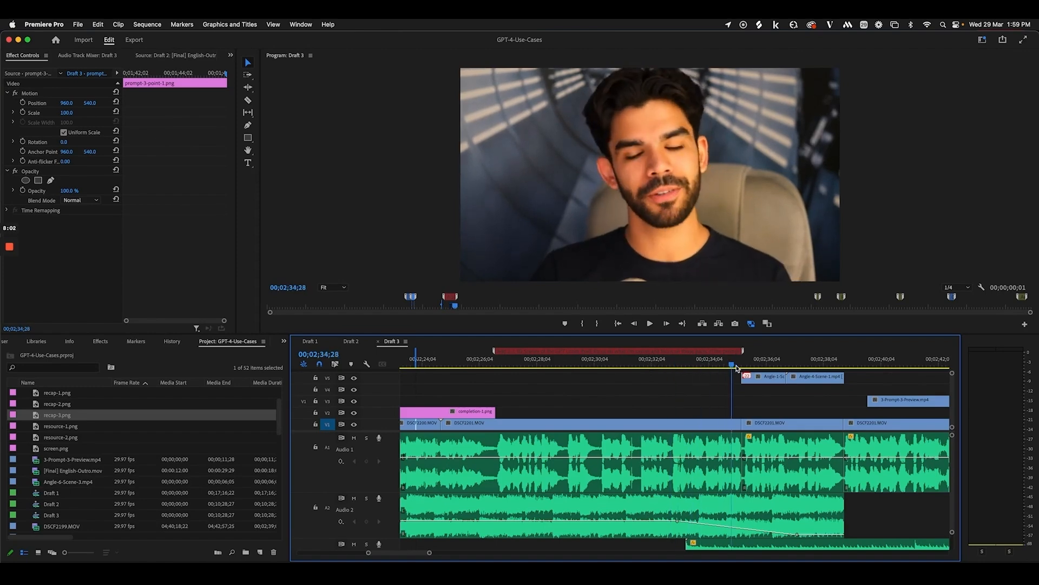
key("b")
key("space")
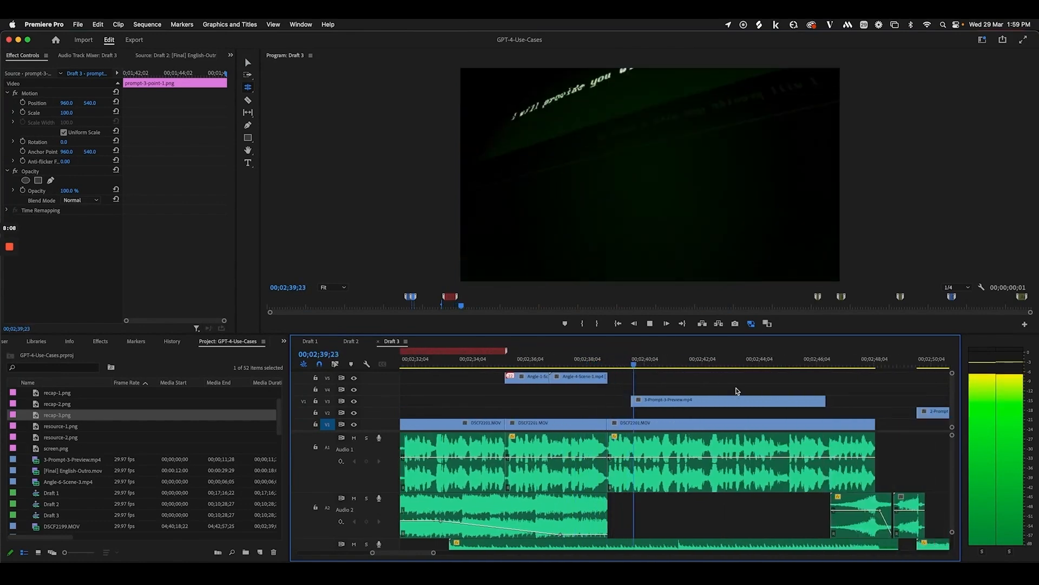
Select the 3-Prompt-3-Preview.mp4 clip and play through it with the Selection tool
key("space")
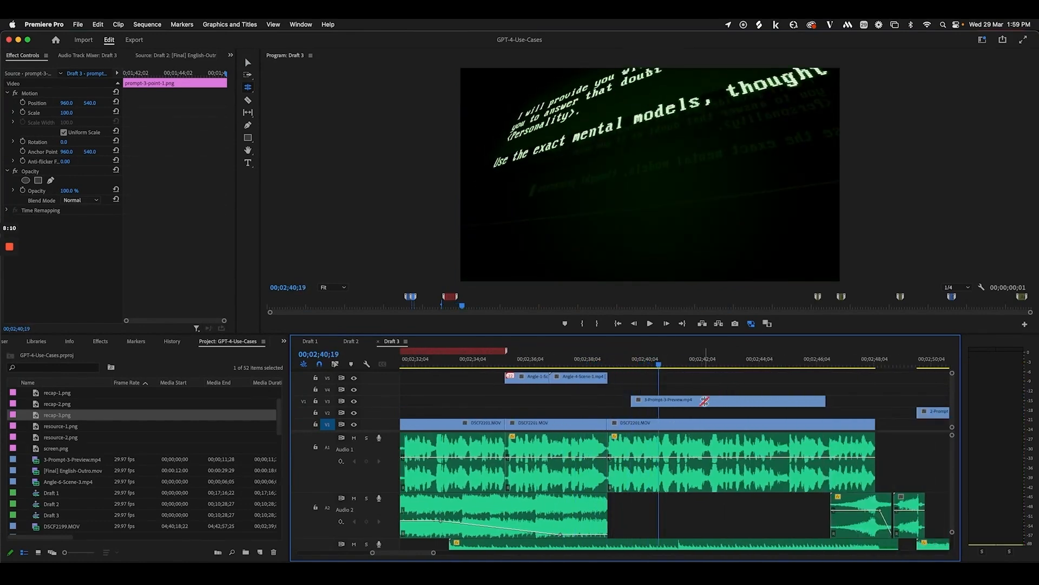
left_click(705, 401)
key("v")
key("space")
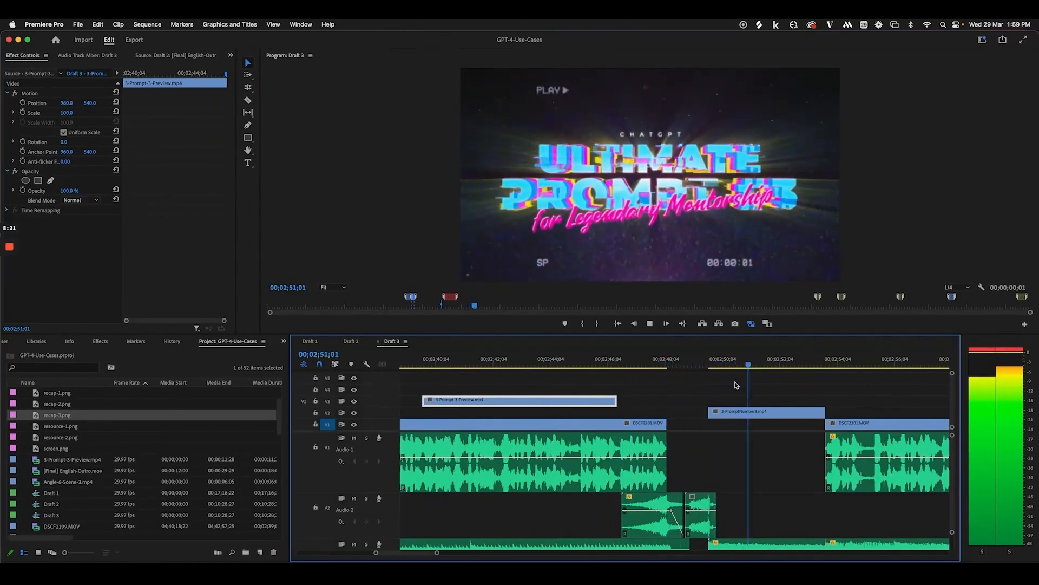
key("space")
Zoom the timeline out and skim ahead past 4:50 to about 6:36
key("minus")
key("minus")
key("minus")
key("minus")
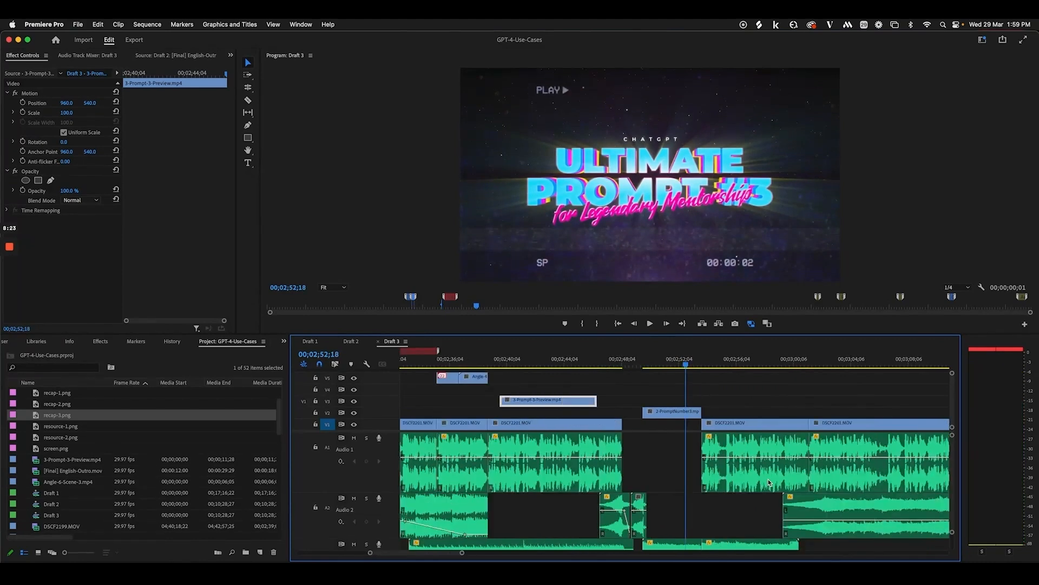
scroll(773, 478, "right", 5)
scroll(803, 445, "right", 1)
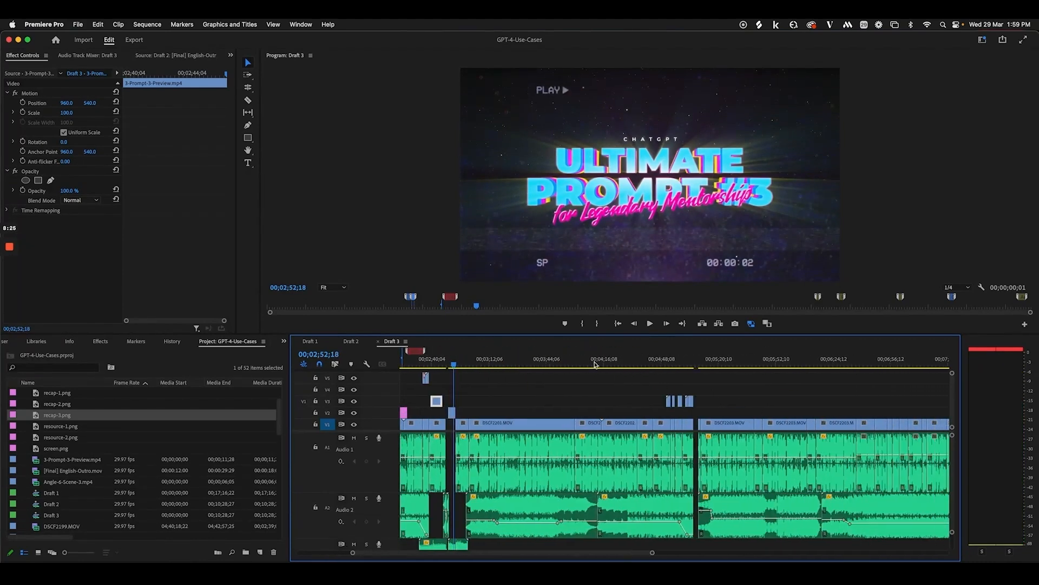
left_click_drag(594, 363, 694, 368)
scroll(609, 361, "right", 5)
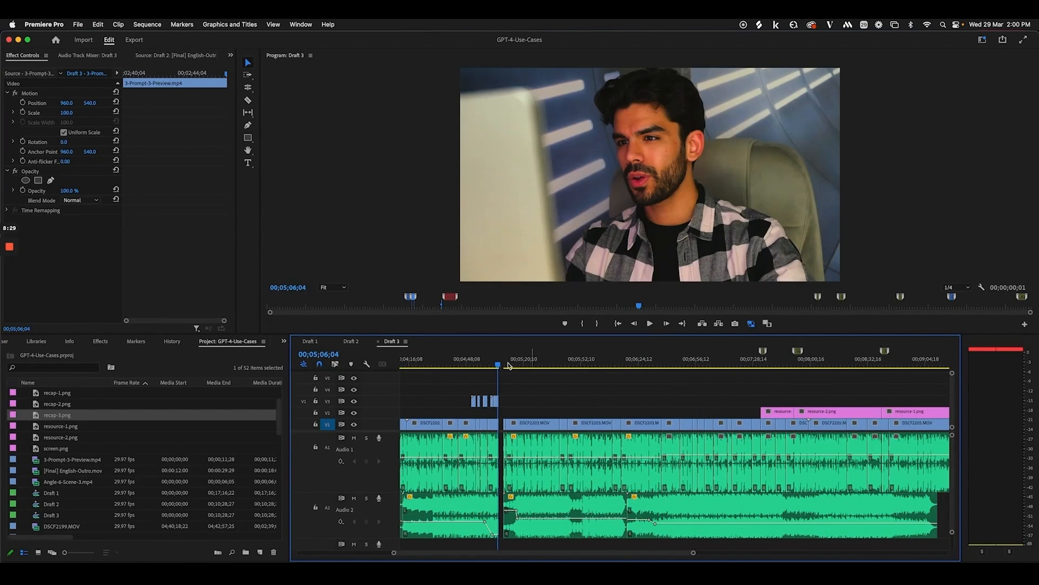
left_click_drag(595, 360, 774, 376)
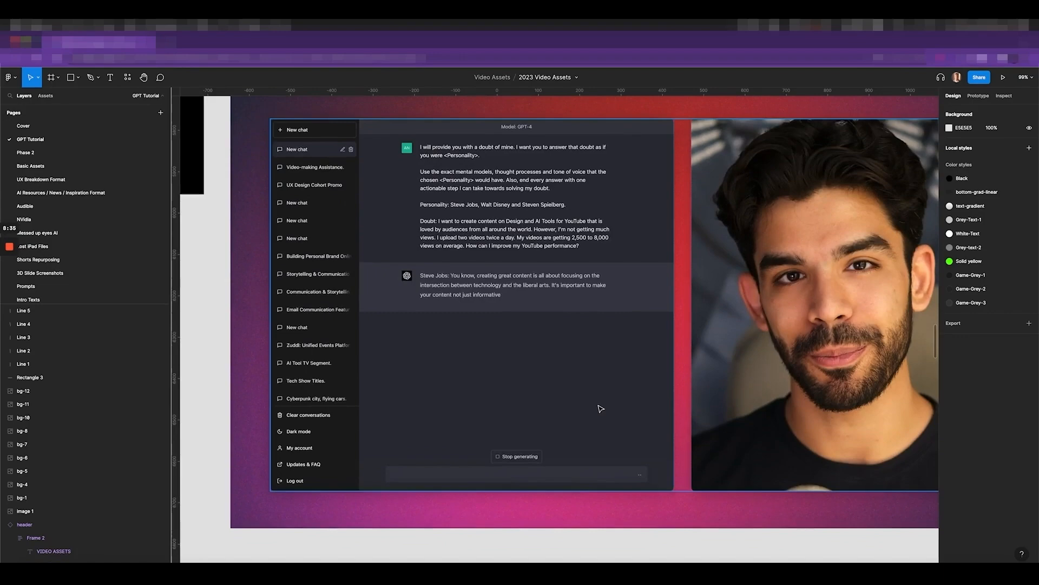
Scroll the Figma canvas over the resource-1 and resource-2 frames, then return to Premiere Pro
scroll(601, 408, "down", 5)
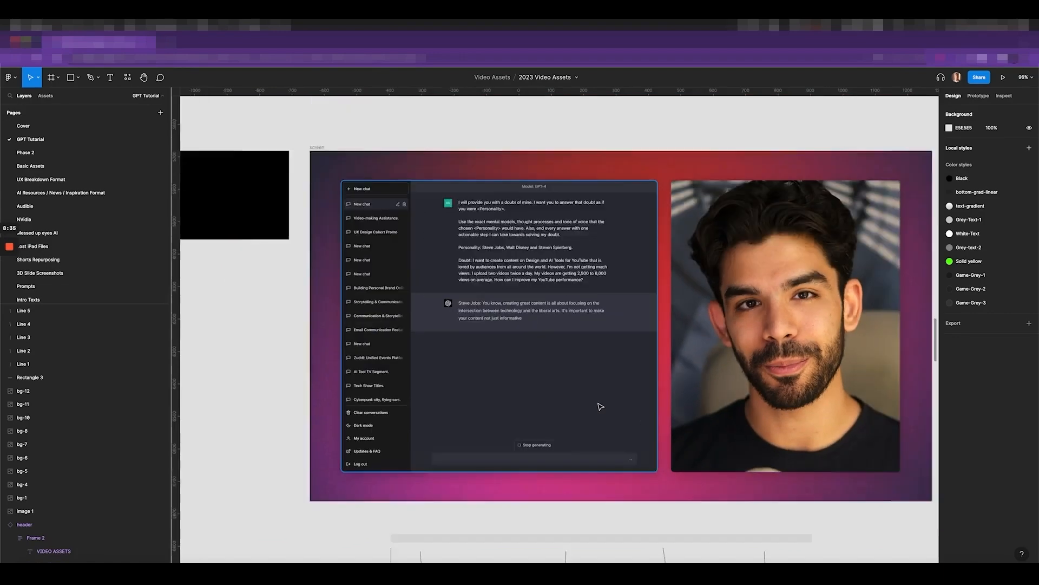
scroll(599, 406, "down", 8)
scroll(598, 307, "up", 10)
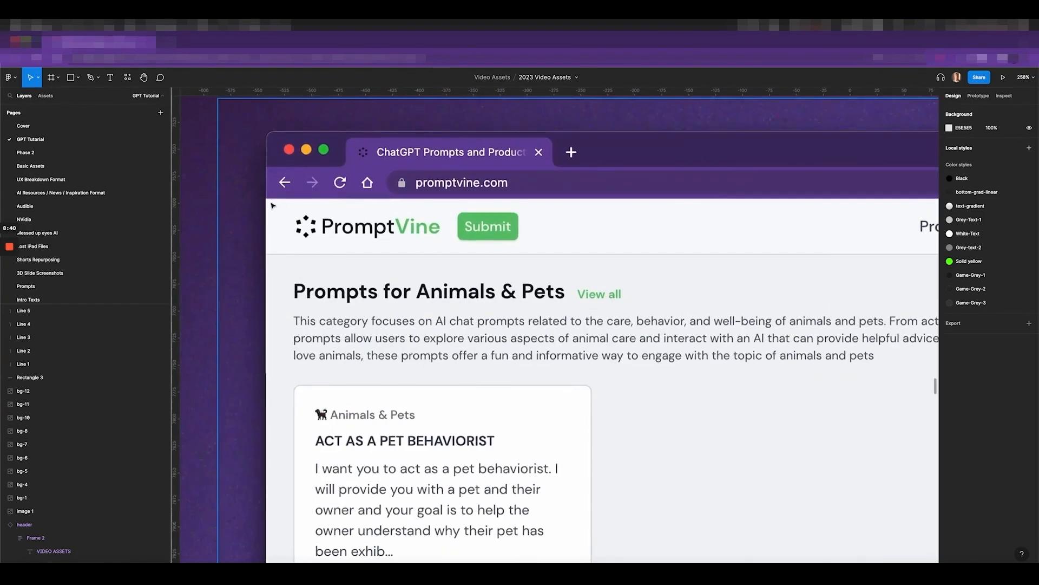
scroll(489, 220, "down", 6)
scroll(534, 232, "down", 4)
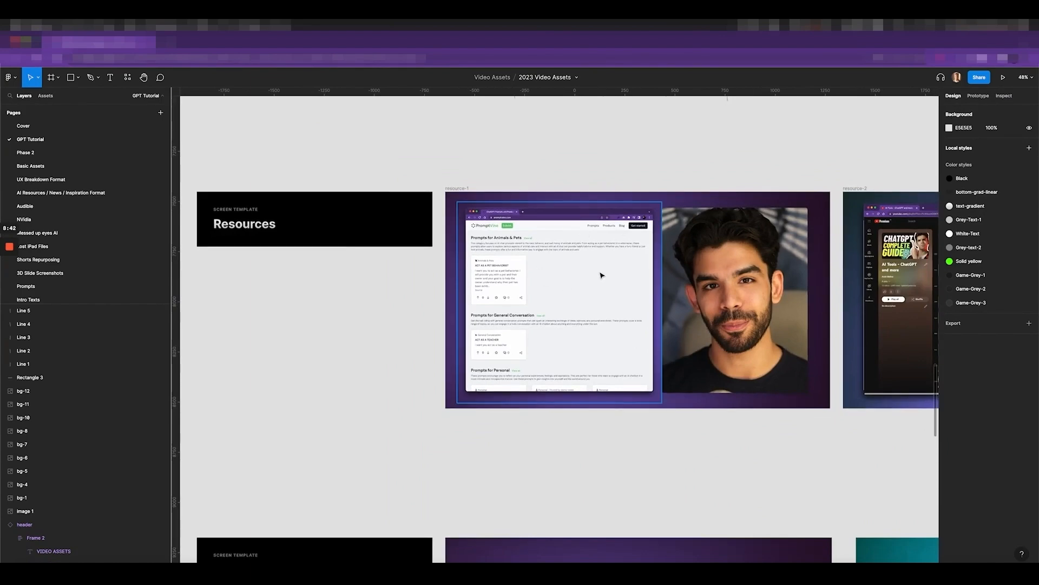
scroll(601, 274, "right", 3)
scroll(774, 259, "down", 3)
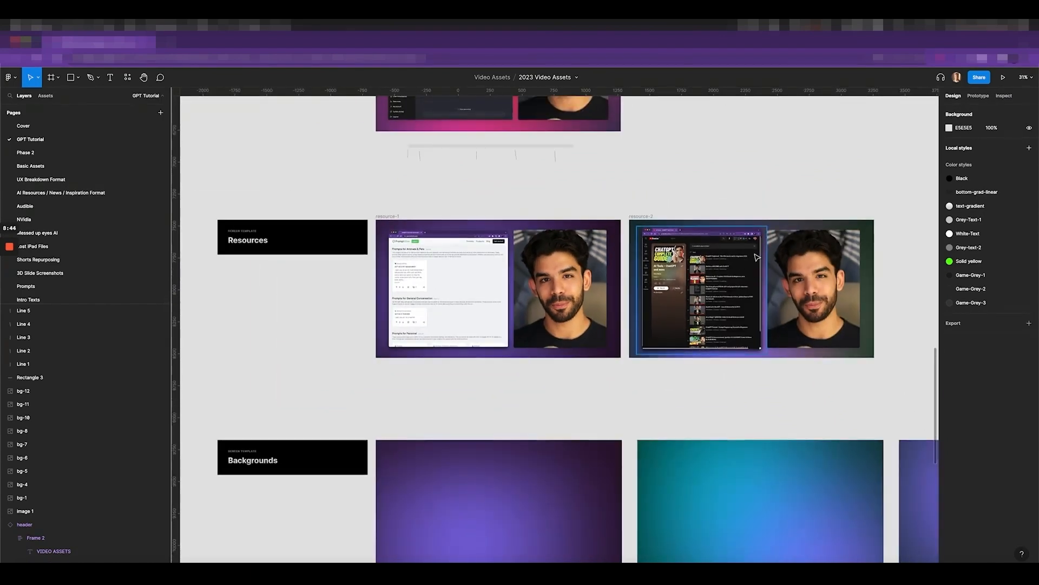
scroll(622, 243, "right", 2)
scroll(482, 230, "up", 5)
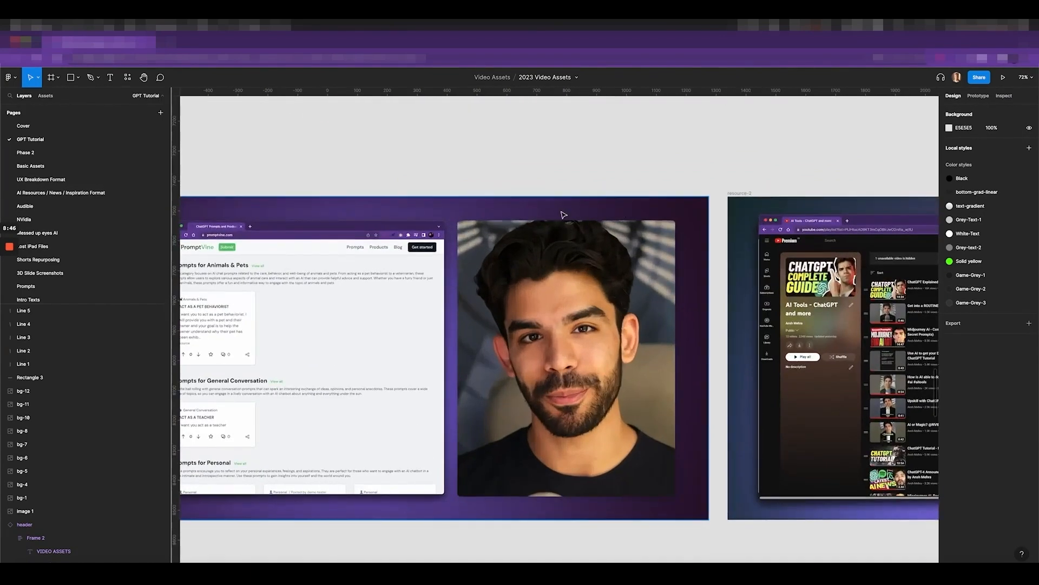
scroll(466, 219, "down", 3)
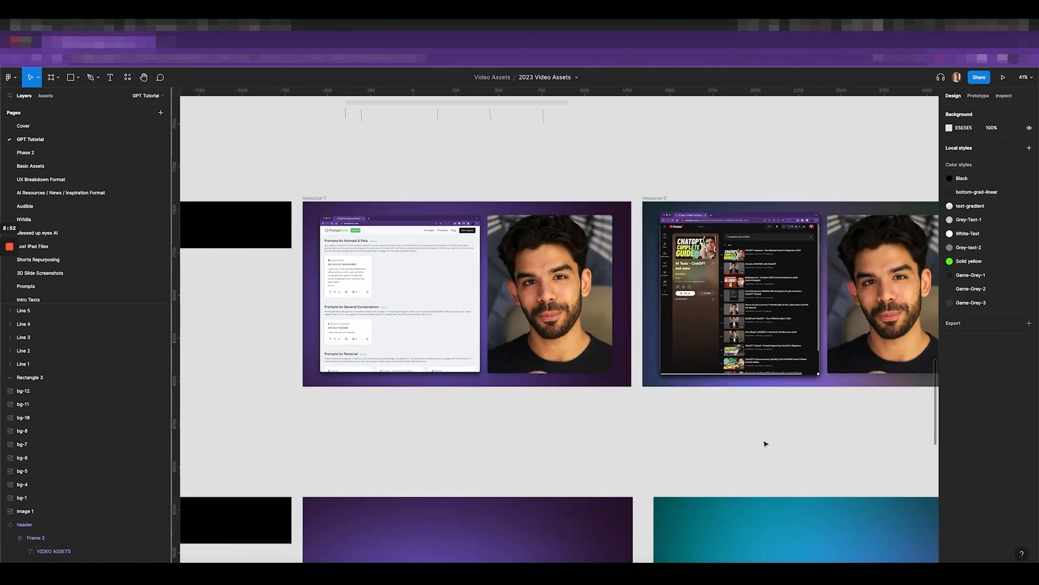
scroll(782, 275, "right", 3)
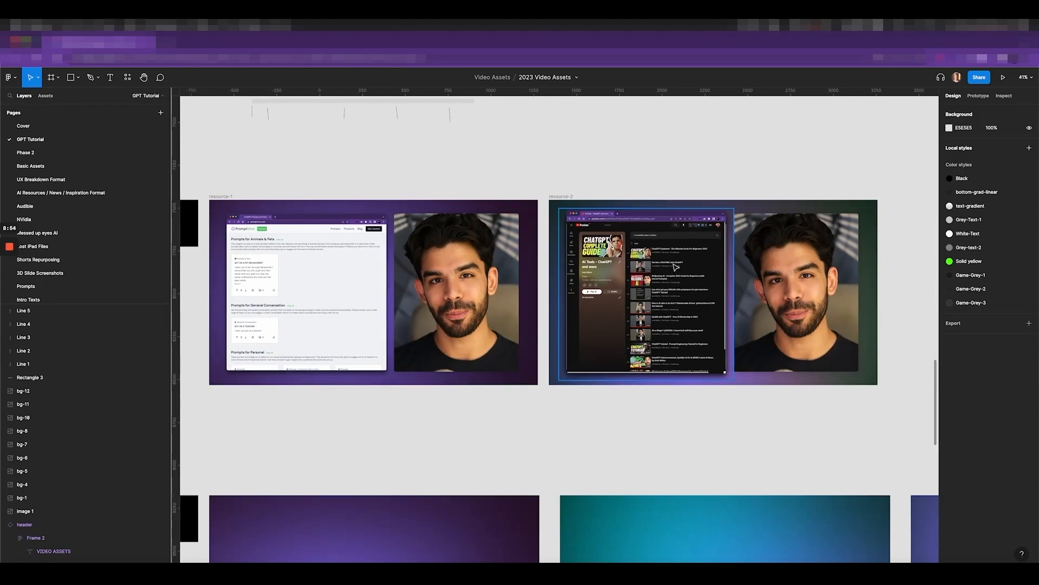
key("super+Tab")
Jump to the Quick Recap marker, zoom in, and play its opening
scroll(735, 389, "right", 5)
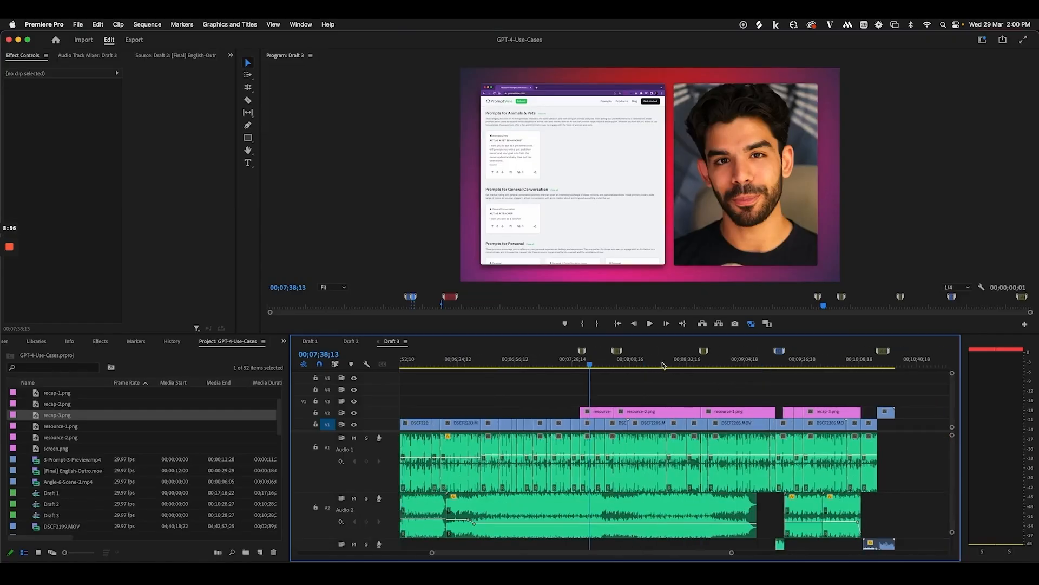
left_click_drag(663, 363, 671, 361)
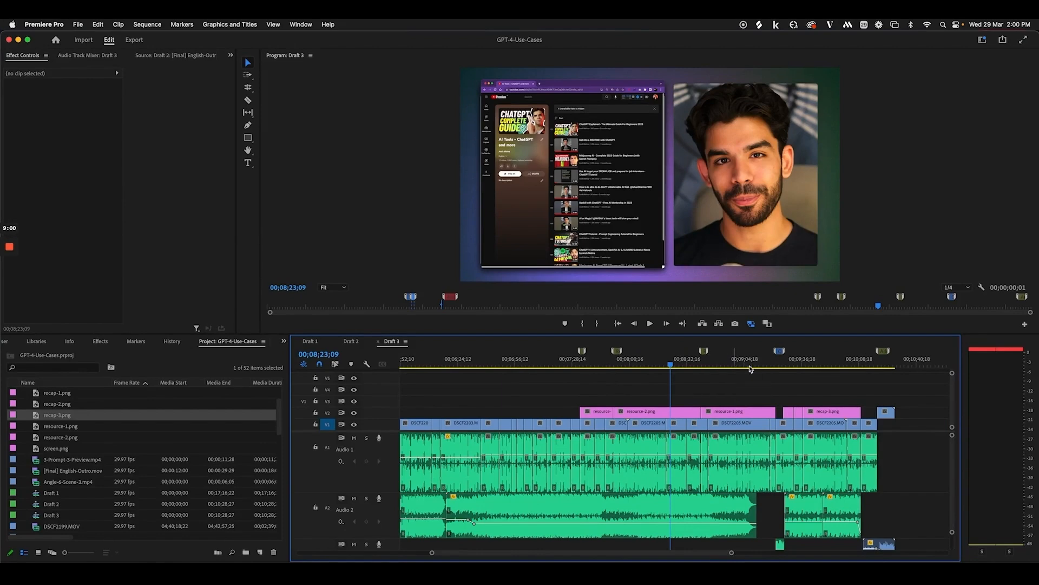
left_click(780, 362)
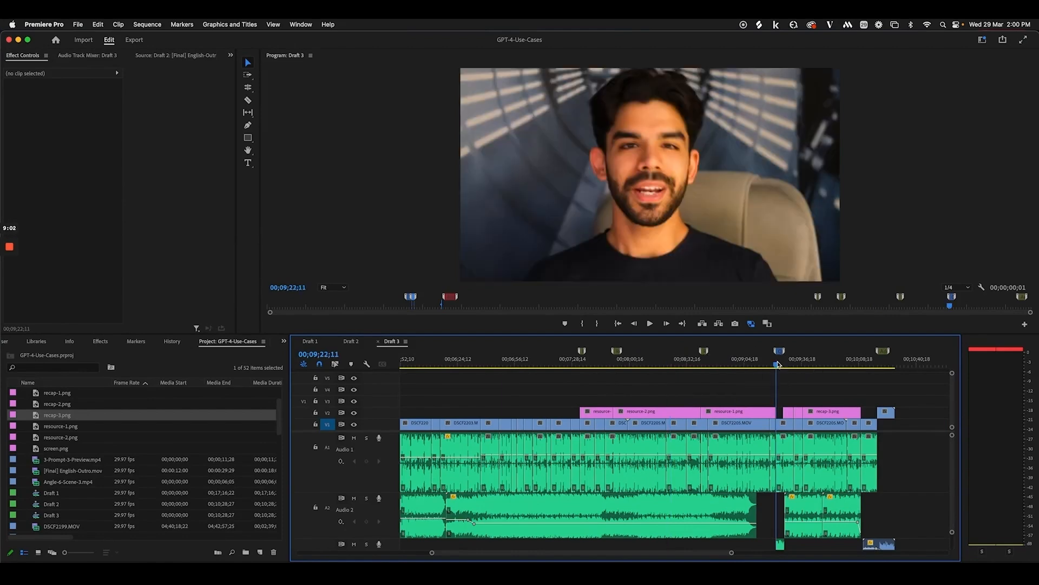
key("=")
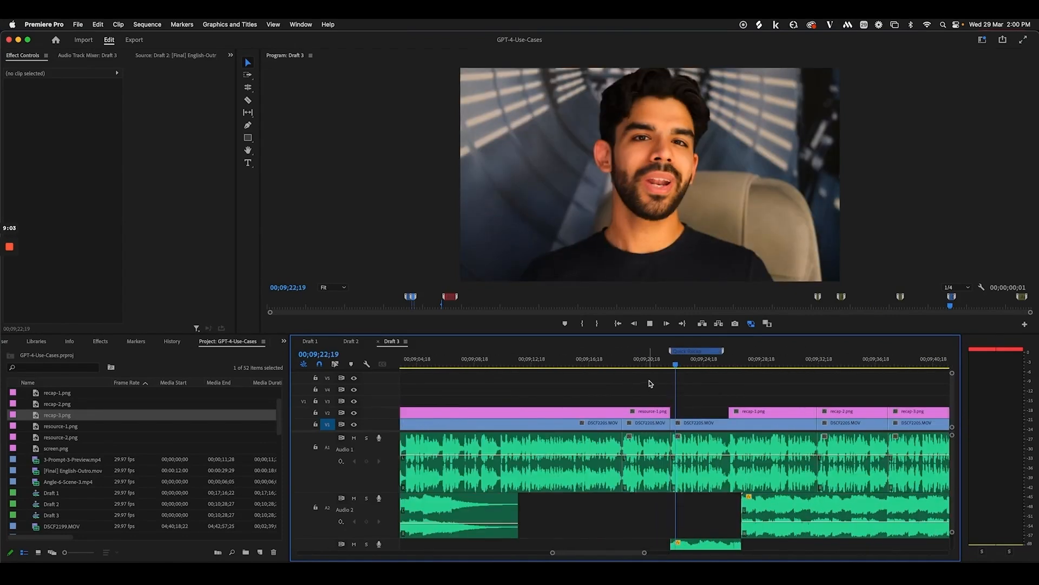
key("space")
key("space")
View the Quick Recap marker's details without changes and play through the section
double_click(707, 352)
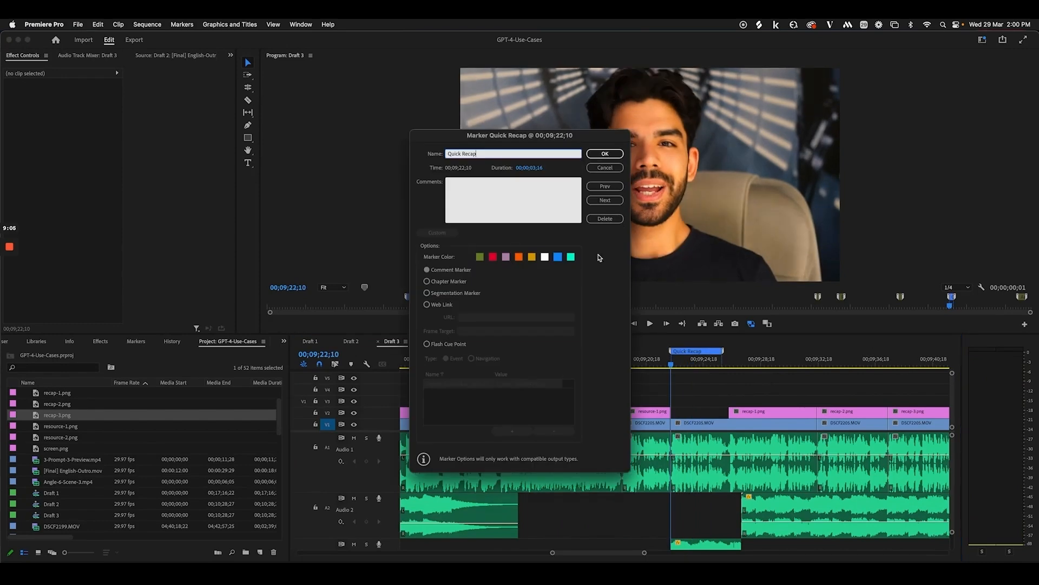
left_click(605, 154)
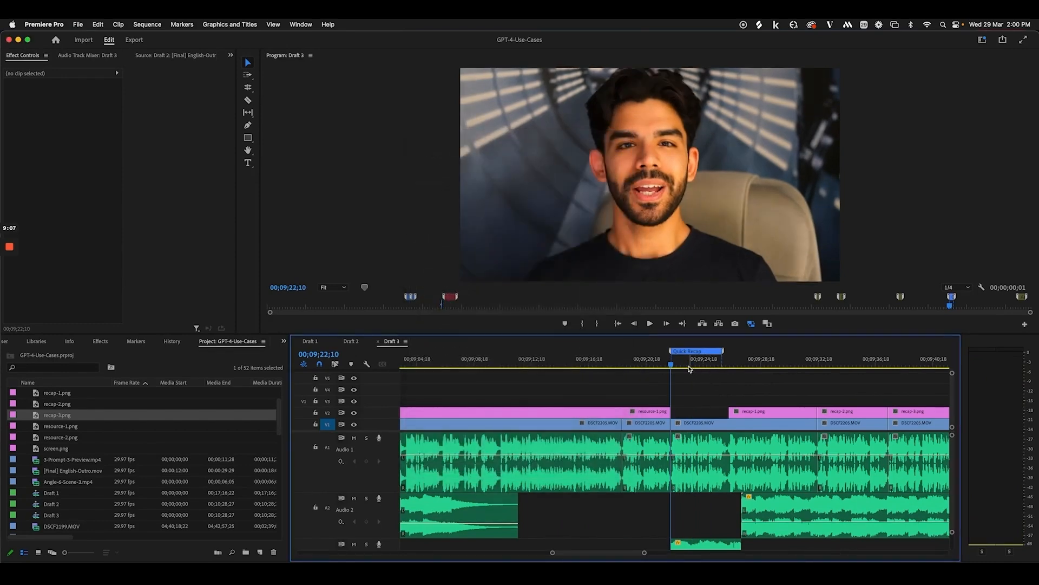
key("space")
scroll(699, 401, "down", 3)
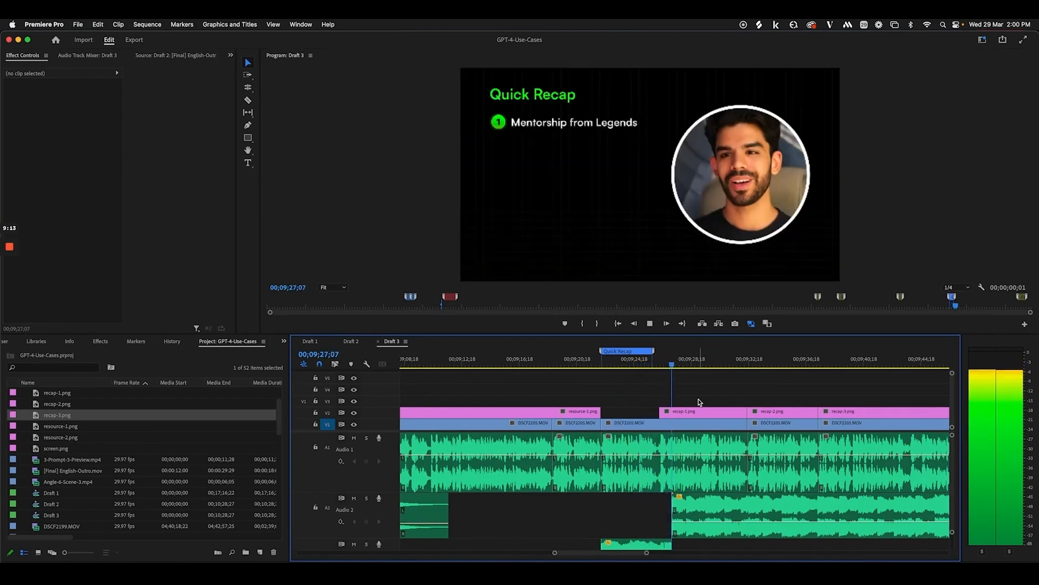
key("space")
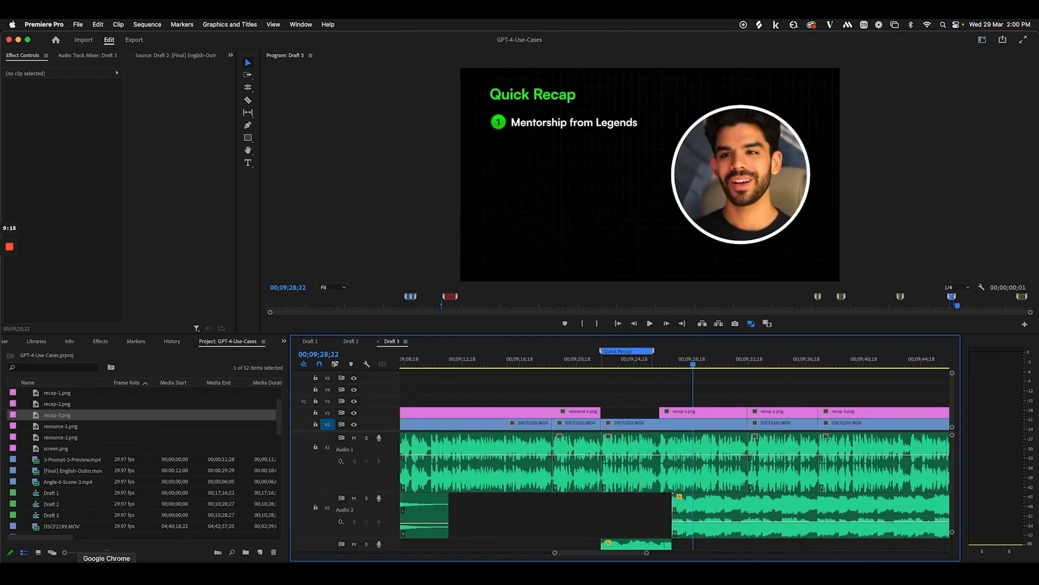
Bring up the Quick Recap frame with six numbered topics in Figma
left_click(112, 573)
scroll(497, 443, "down", 5)
scroll(497, 442, "down", 5)
Pan back and forth across the three Quick Recap variants, then switch to Premiere Pro at 9:28
scroll(439, 404, "up", 5)
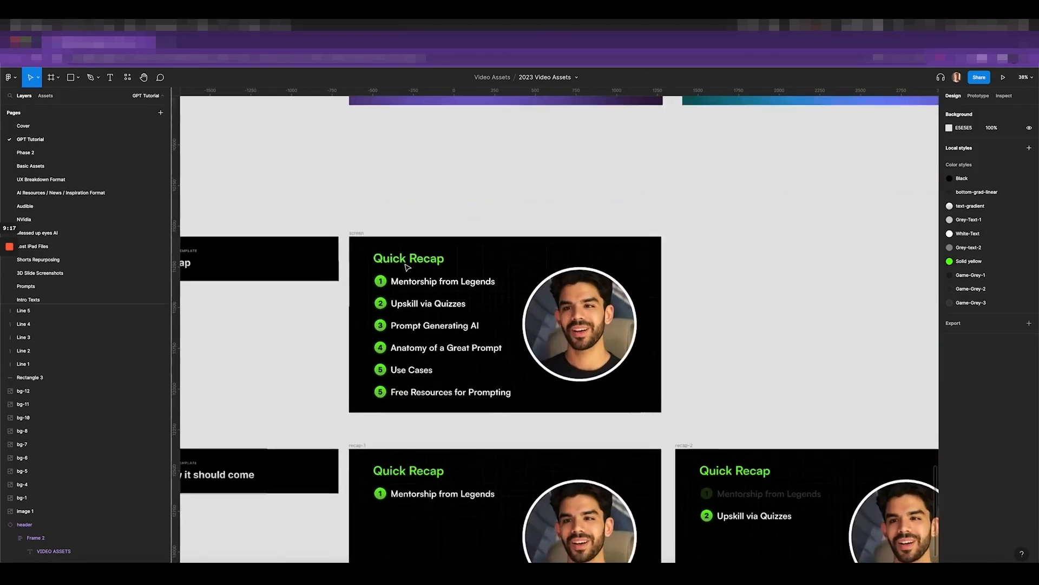
scroll(439, 379, "right", 2)
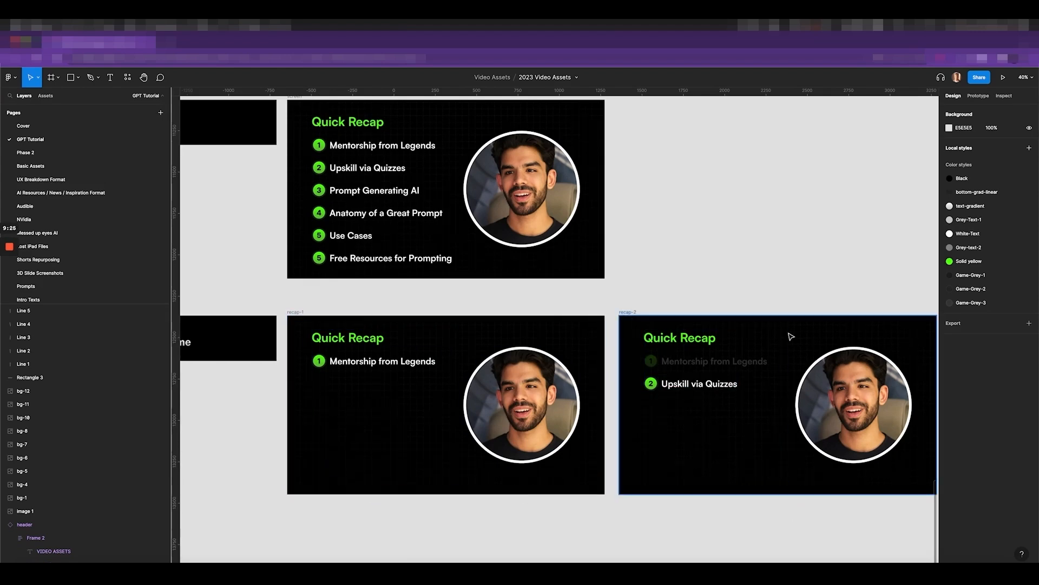
scroll(788, 336, "right", 5)
scroll(704, 360, "left", 1)
scroll(703, 360, "left", 6)
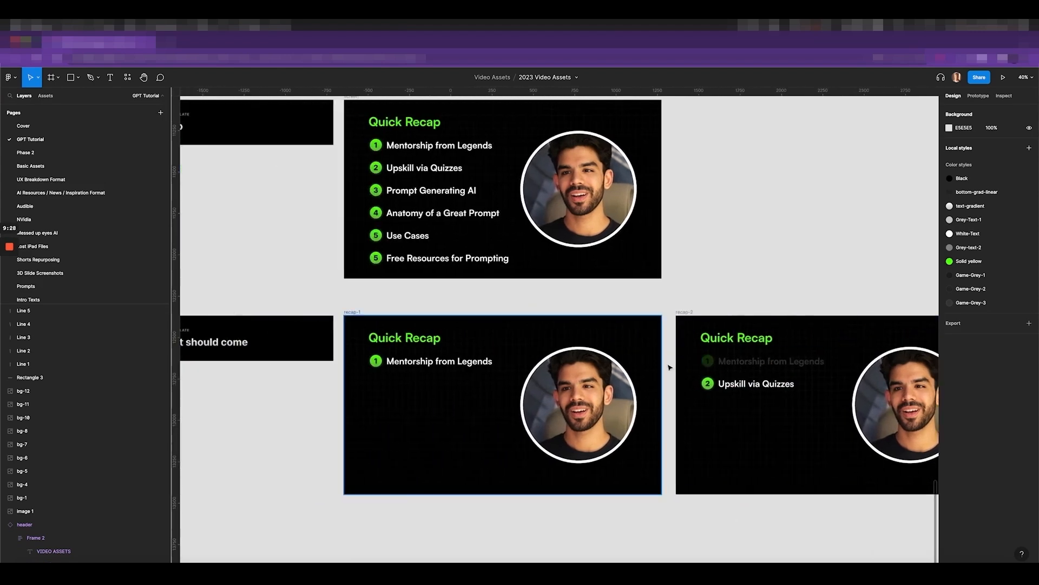
scroll(742, 401, "right", 7)
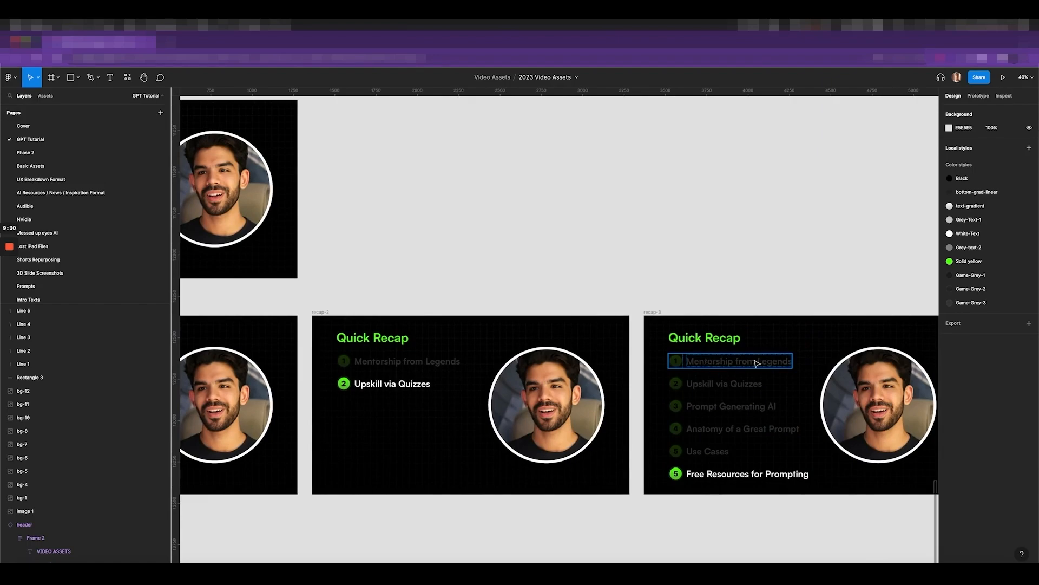
key("super+Tab")
scroll(886, 426, "right", 7)
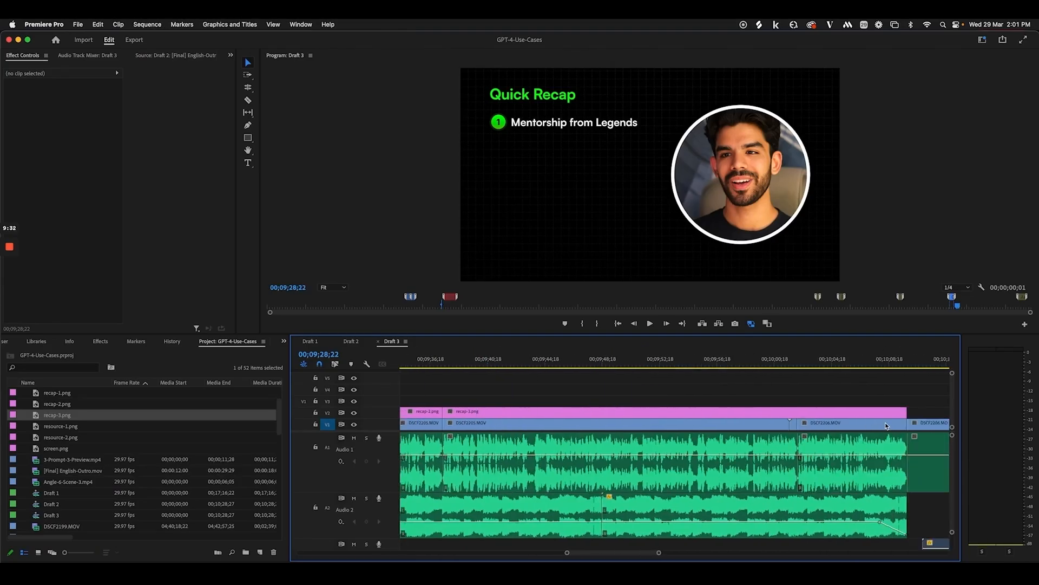
Play from the full recap slide at 00;10;09;07 into the outro end screen around 10:20
scroll(885, 426, "right", 3)
left_click(739, 364)
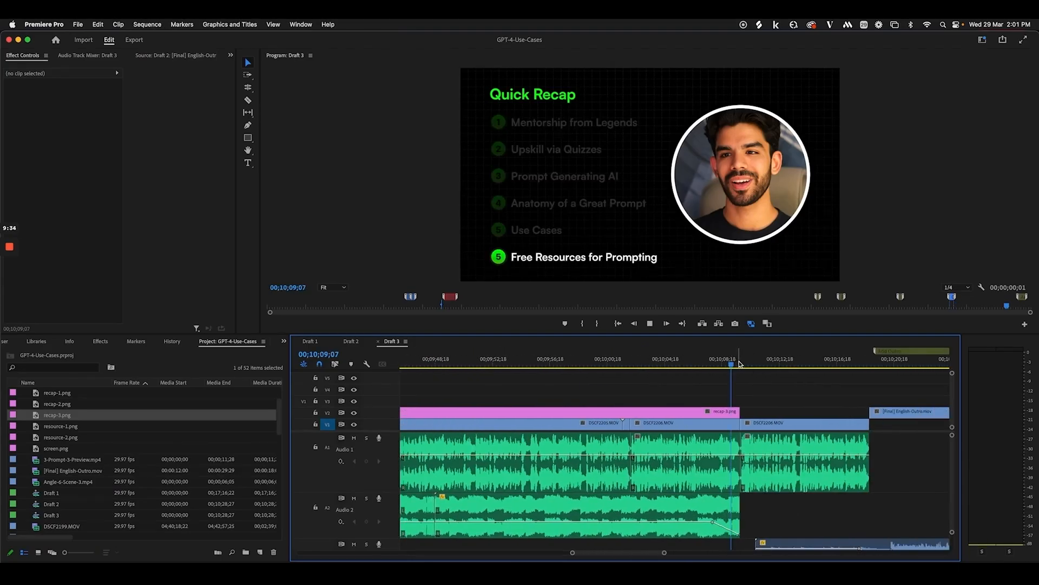
key("space")
scroll(760, 474, "right", 3)
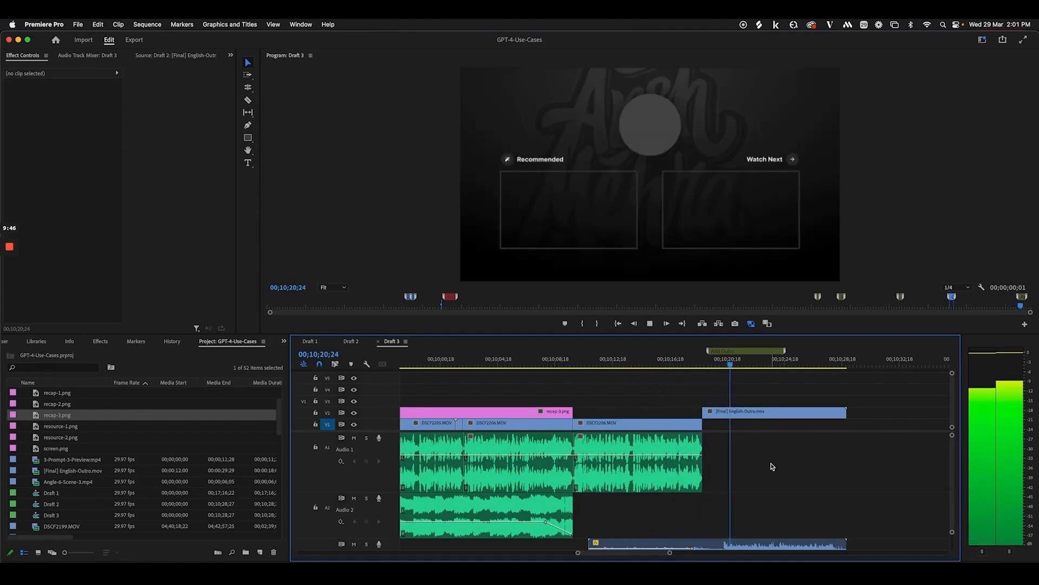
key("space")
Zoom the timeline out to fit the whole Draft 3 sequence
scroll(780, 460, "left", 2)
key("minus")
key("minus")
key("minus")
scroll(777, 460, "left", 5)
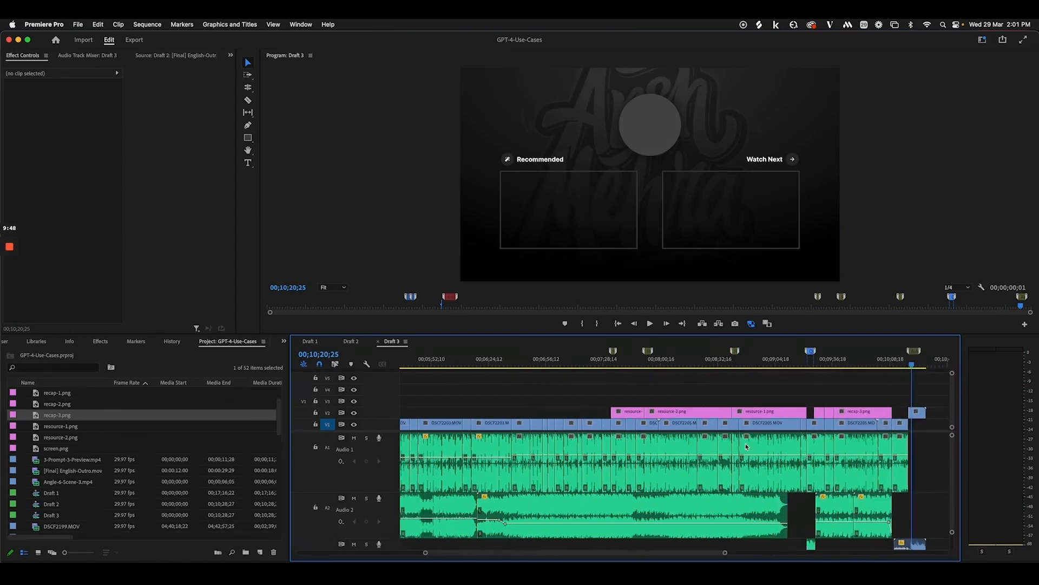
key("minus")
key("minus")
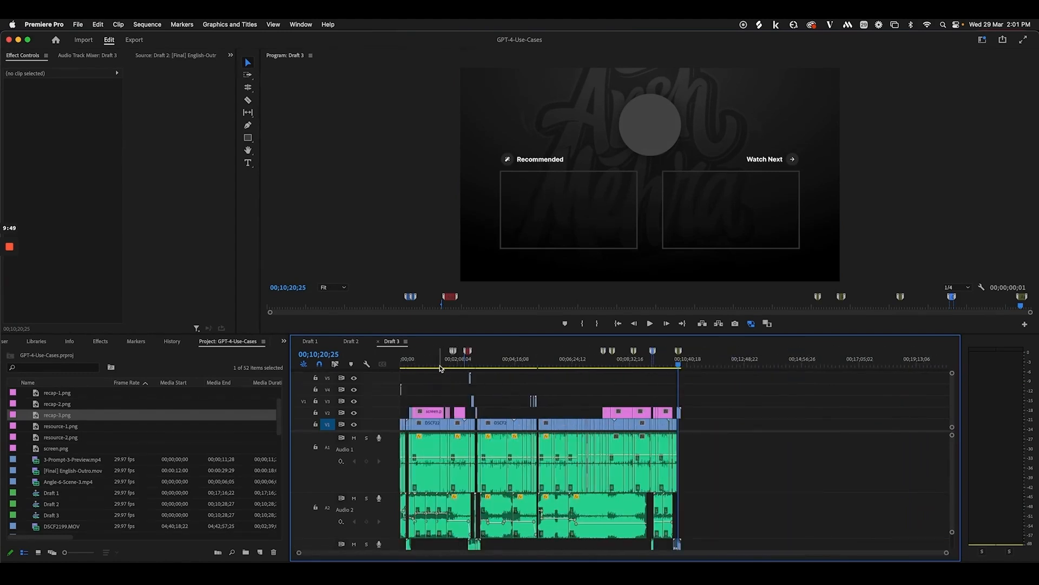
Glance at After Effects, then scrub Draft 3's opening Ultimate Prompt #3 title in Premiere Pro
key("super+Tab")
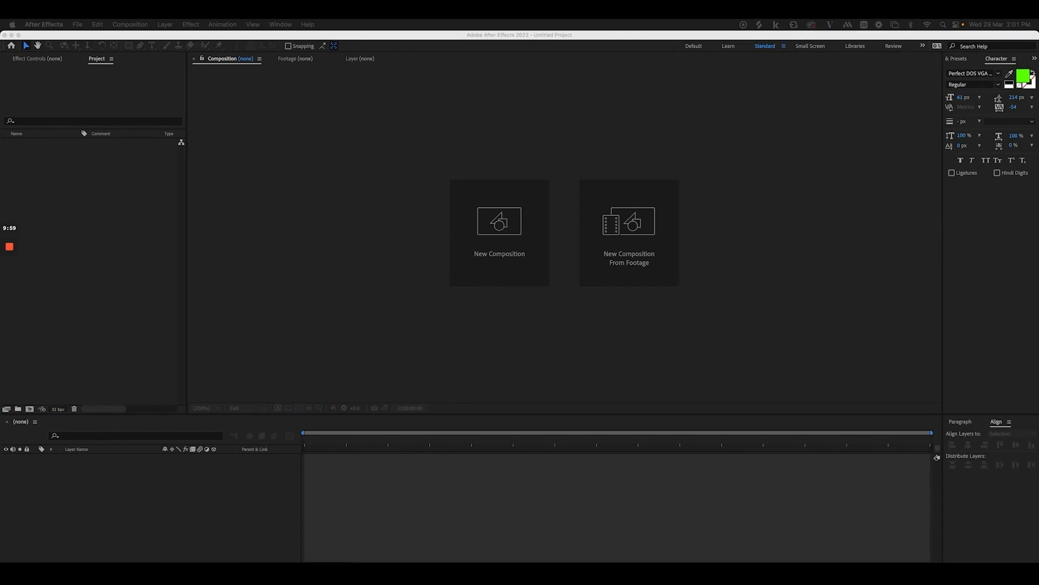
left_click(205, 573)
left_click(159, 573)
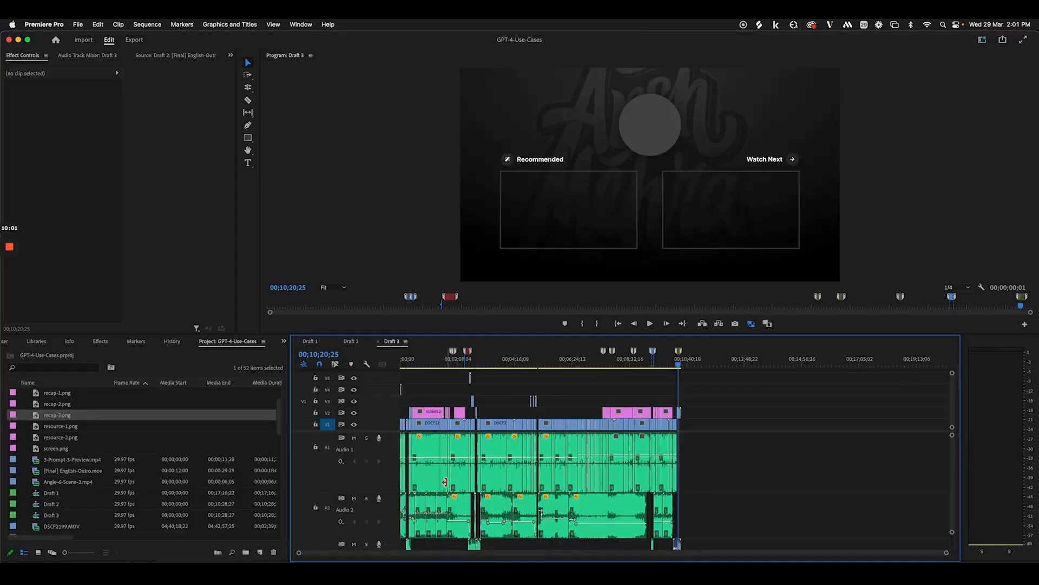
left_click(410, 362)
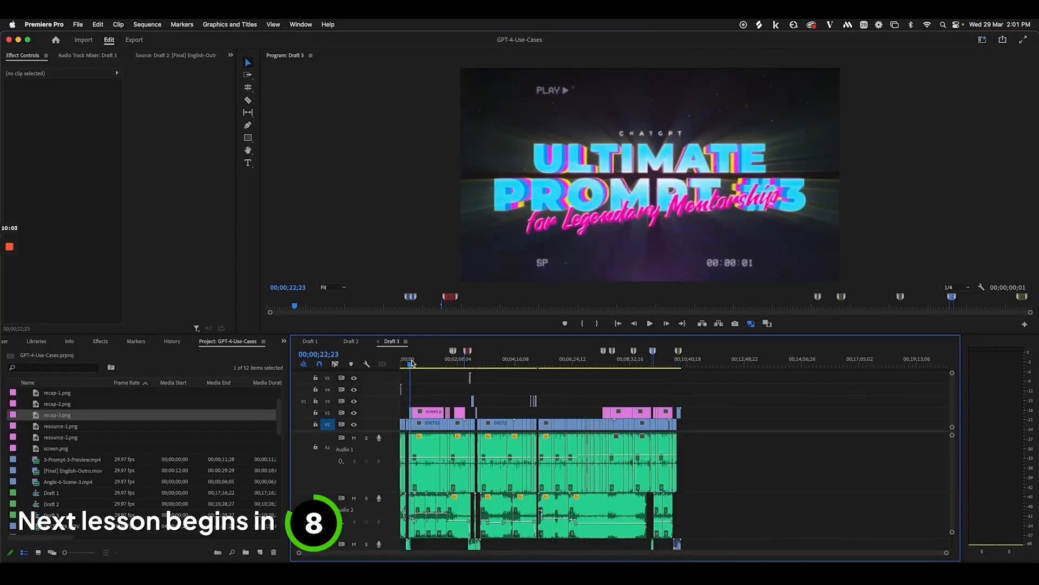
left_click_drag(411, 364, 444, 376)
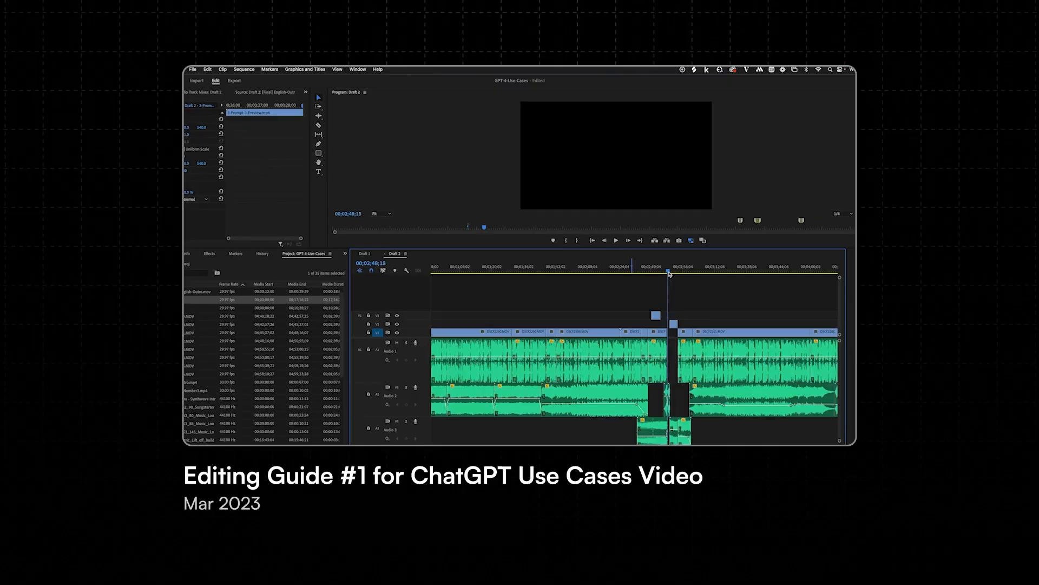
Zoom out Draft 2 and open the 17-minute Draft 1 sequence of DSCF clips
left_click_drag(675, 273, 676, 273)
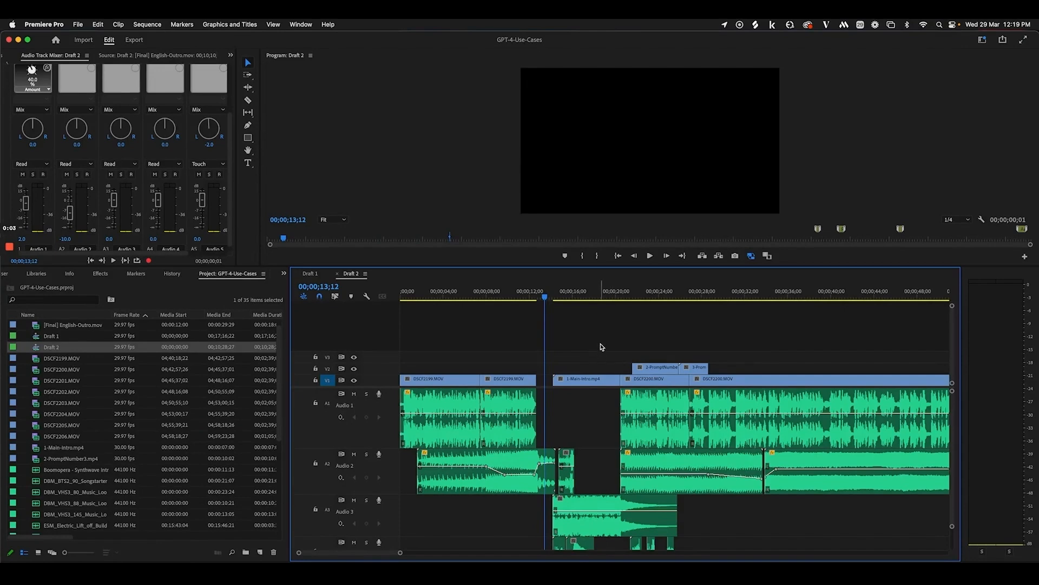
key("minus")
key("minus")
key("minus")
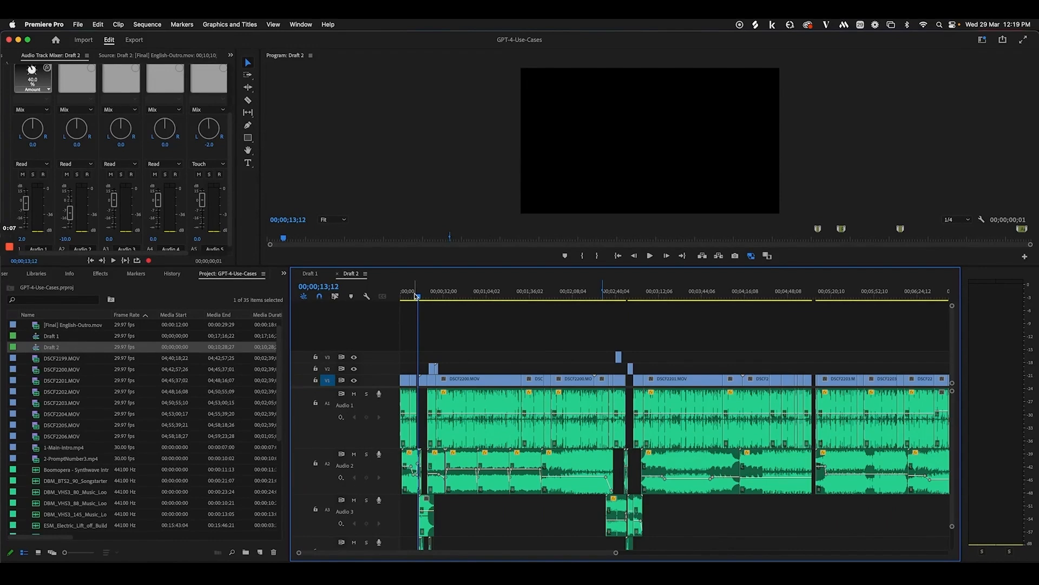
left_click(312, 275)
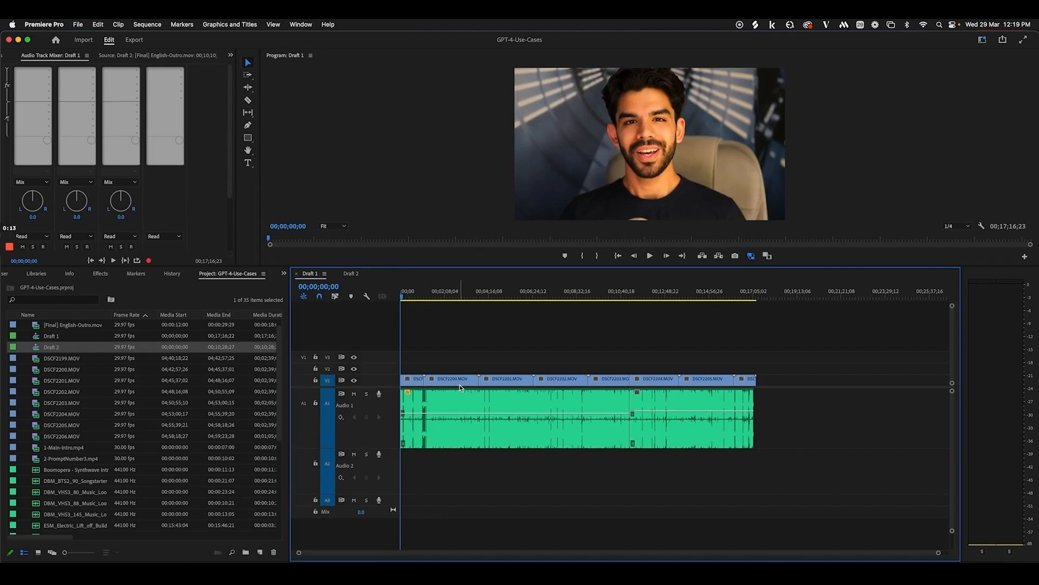
Select both audio clips on A1 and the first five video clips on V1
left_click(453, 410)
left_click_drag(793, 413, 592, 410)
left_click_drag(415, 353, 595, 387)
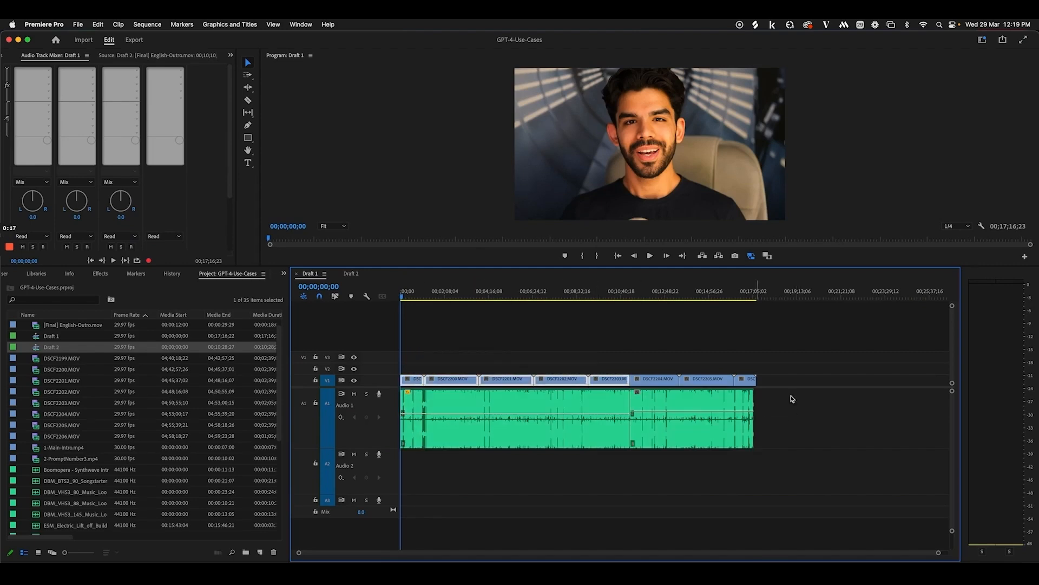
Clear the selection, pick Draft 1 in the project list, then return to Draft 2
left_click(830, 401)
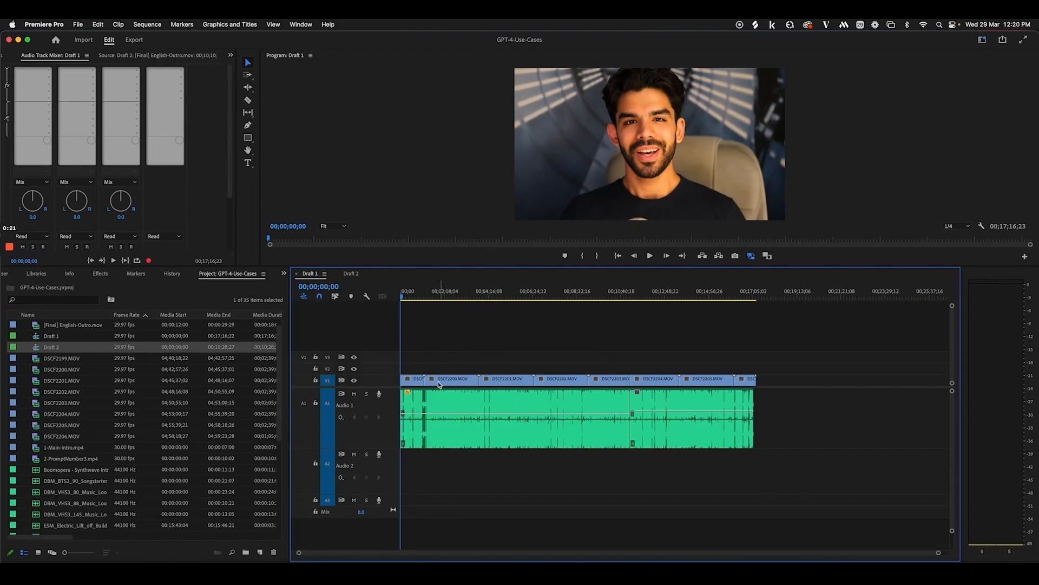
left_click(66, 338)
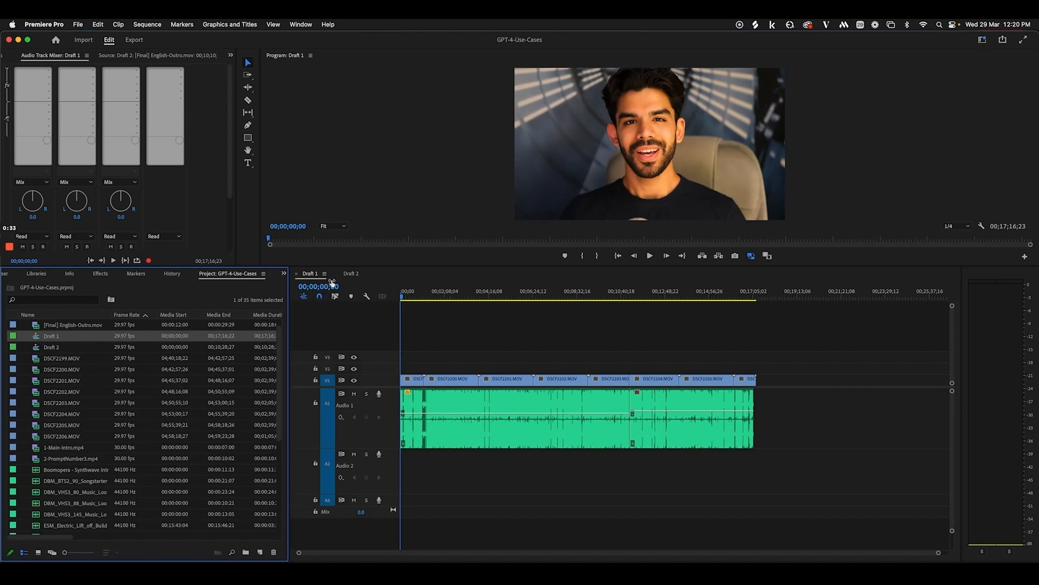
left_click(350, 274)
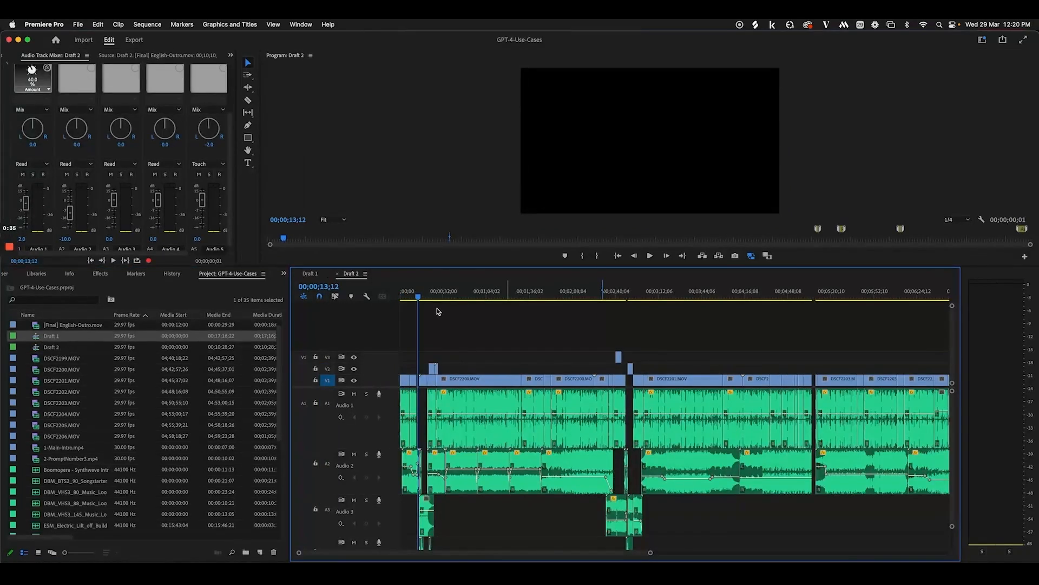
Return to the start of Draft 2 and zoom the timeline in there
key("Home")
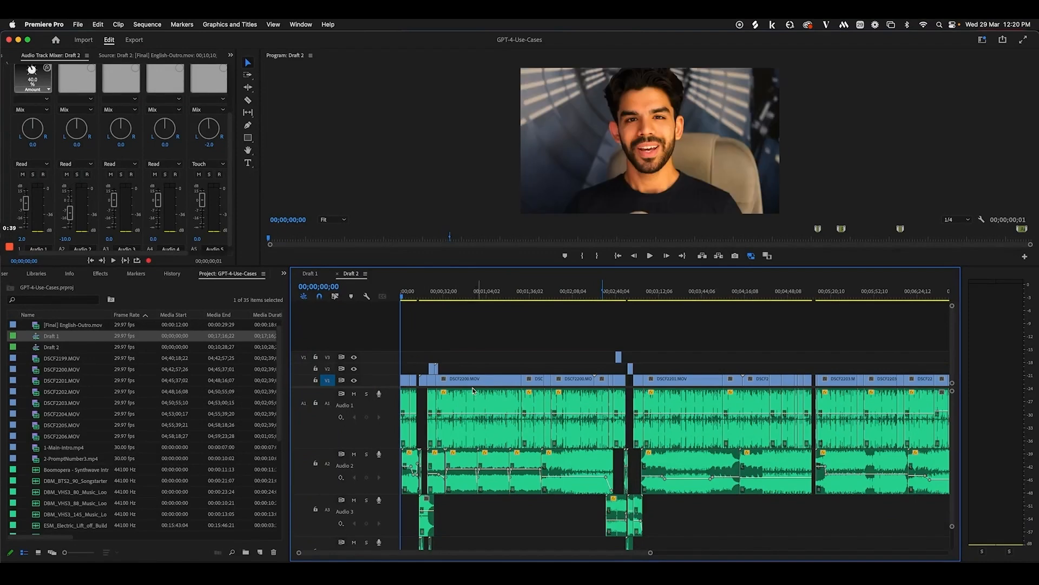
scroll(61, 148, "up", 3)
scroll(61, 148, "up", 1)
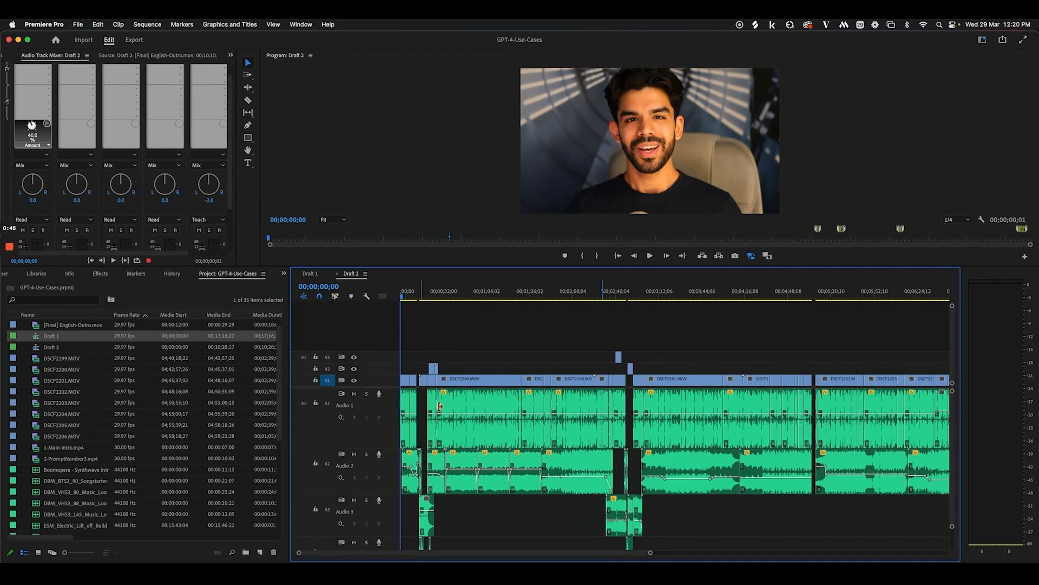
scroll(30, 143, "up", 1)
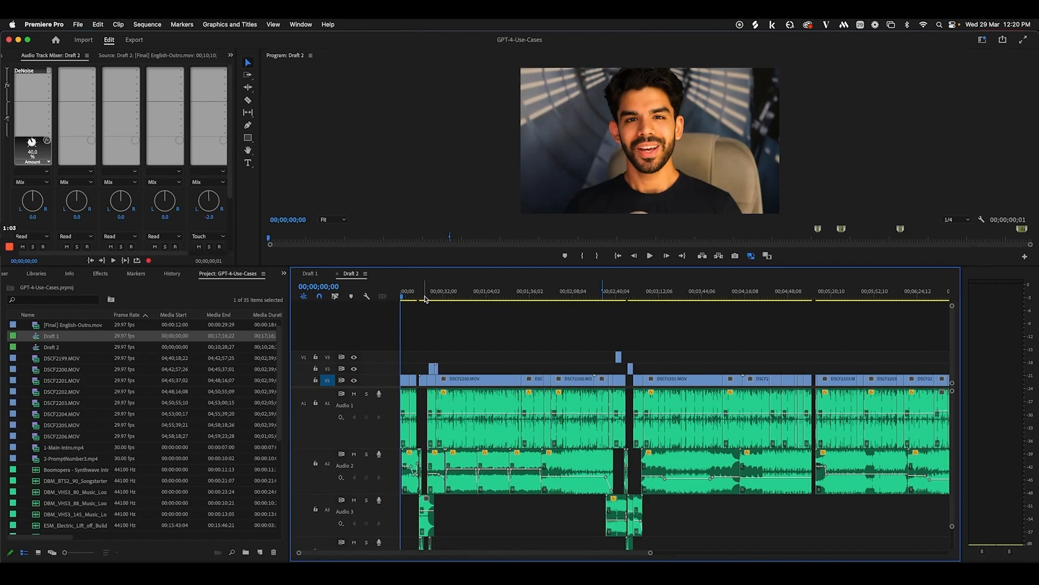
key("=")
key("=")
key("=")
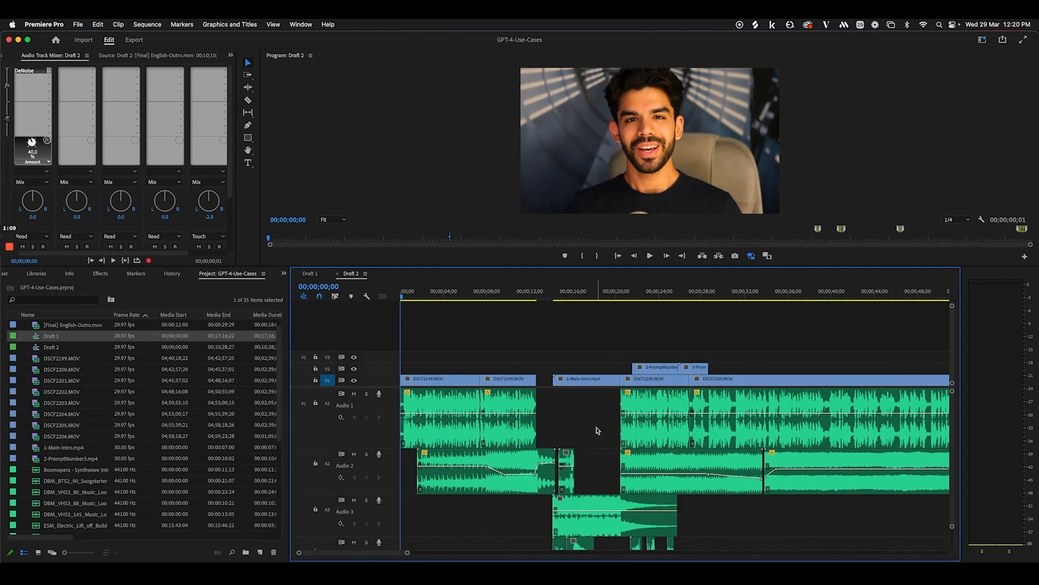
Select the empty gaps on A1 and V2, then bring up Splice's liked samples
left_click(506, 404)
left_click(570, 404)
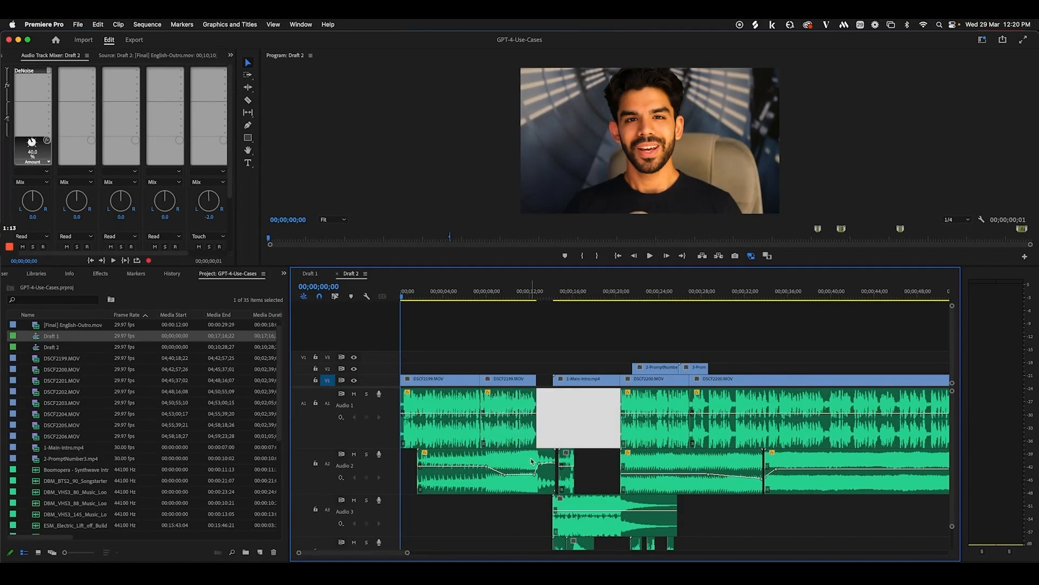
left_click(541, 372)
left_click(897, 574)
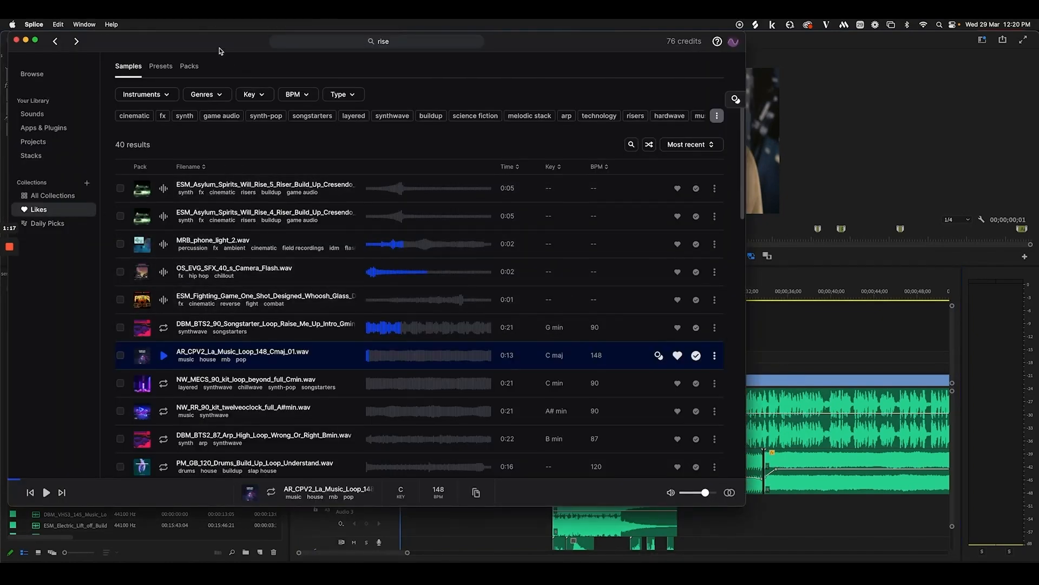
Browse Splice into the Casino sample pack, then go back to the liked samples
left_click_drag(220, 48, 261, 54)
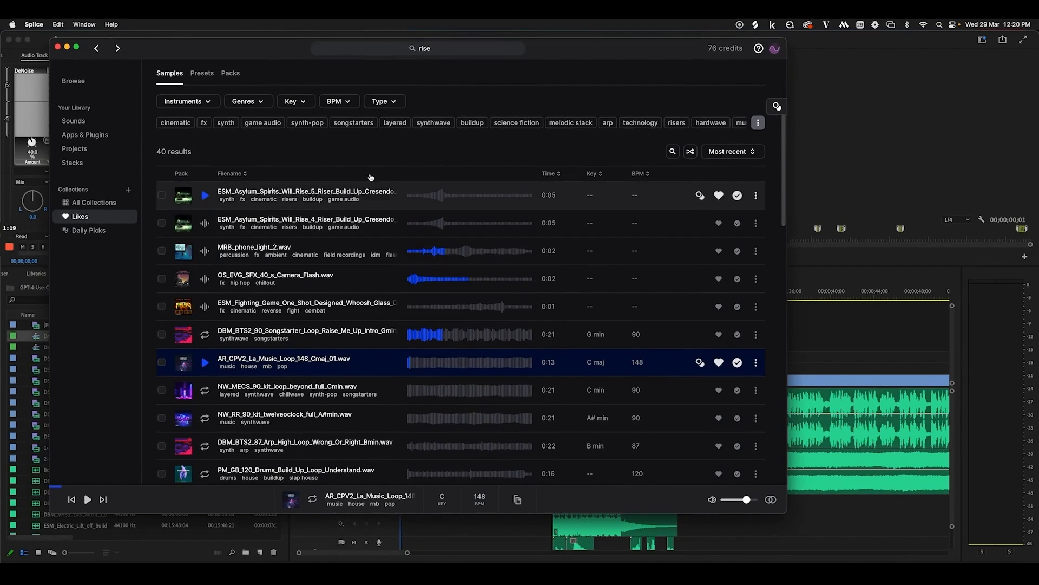
left_click(76, 83)
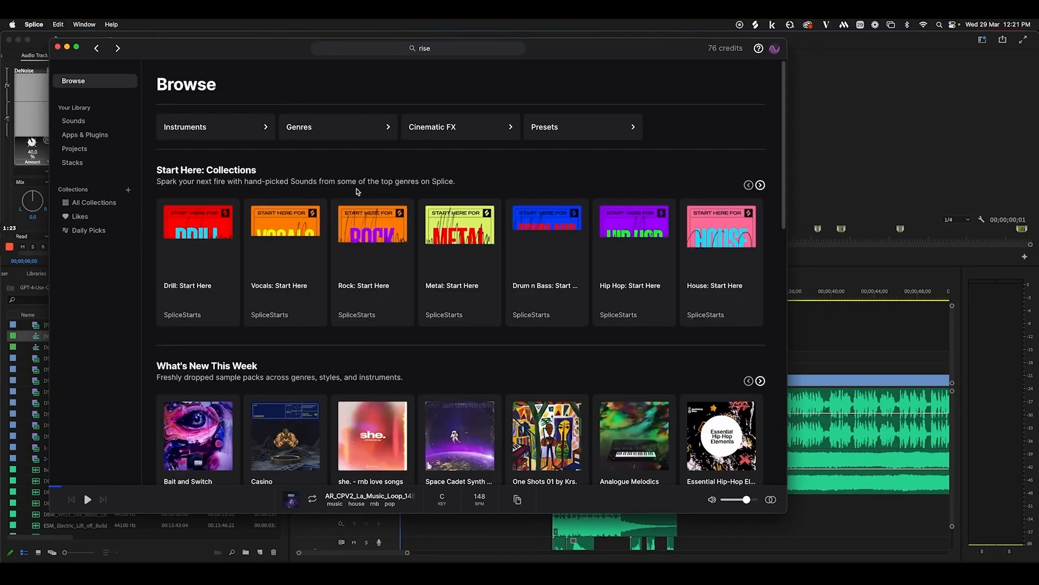
scroll(375, 205, "down", 3)
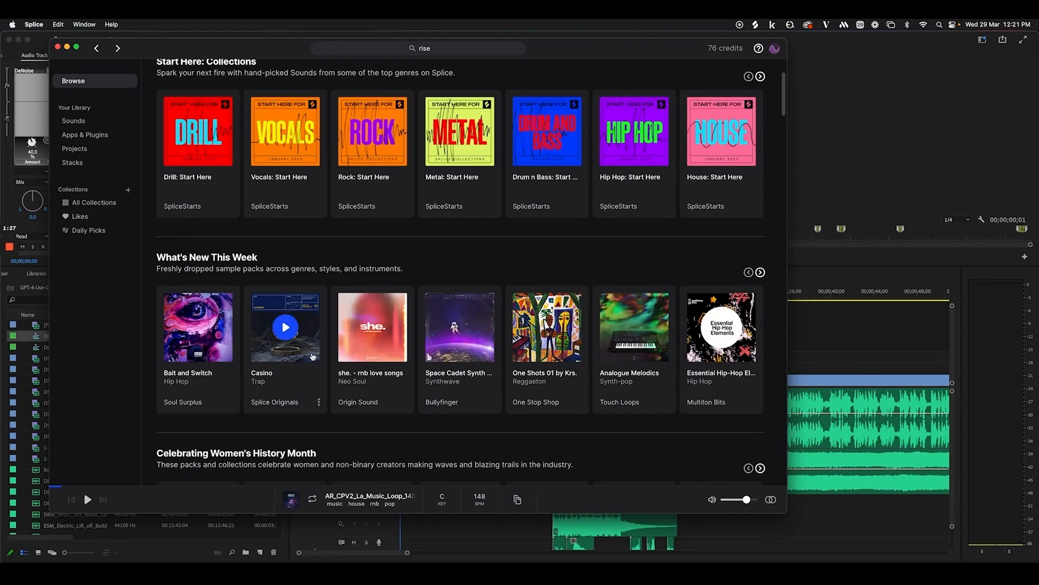
left_click(312, 356)
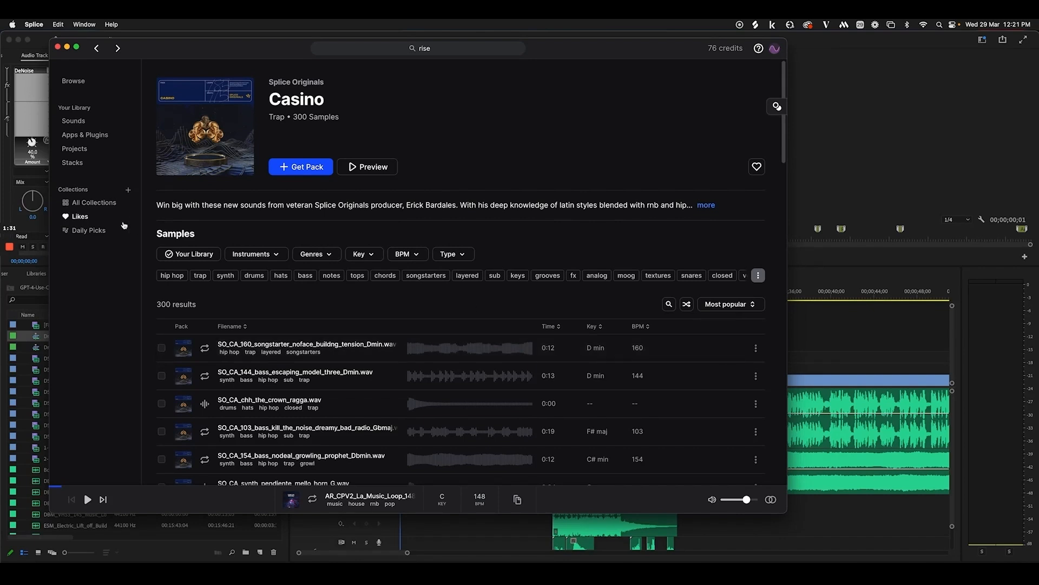
left_click(80, 216)
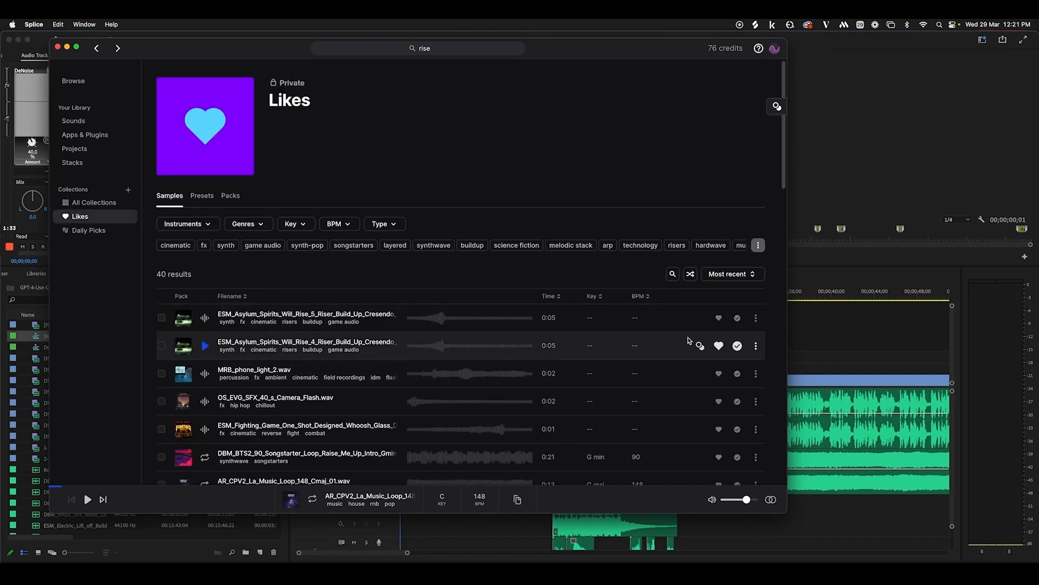
Show the first liked riser's file in its Rises folder, then return to Premiere Pro
scroll(738, 428, "down", 3)
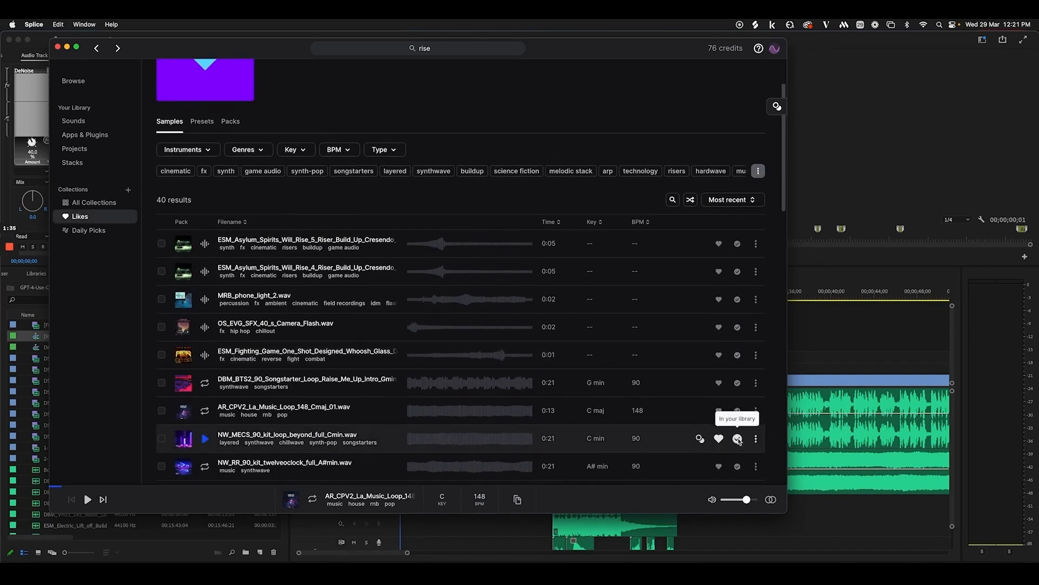
left_click(756, 245)
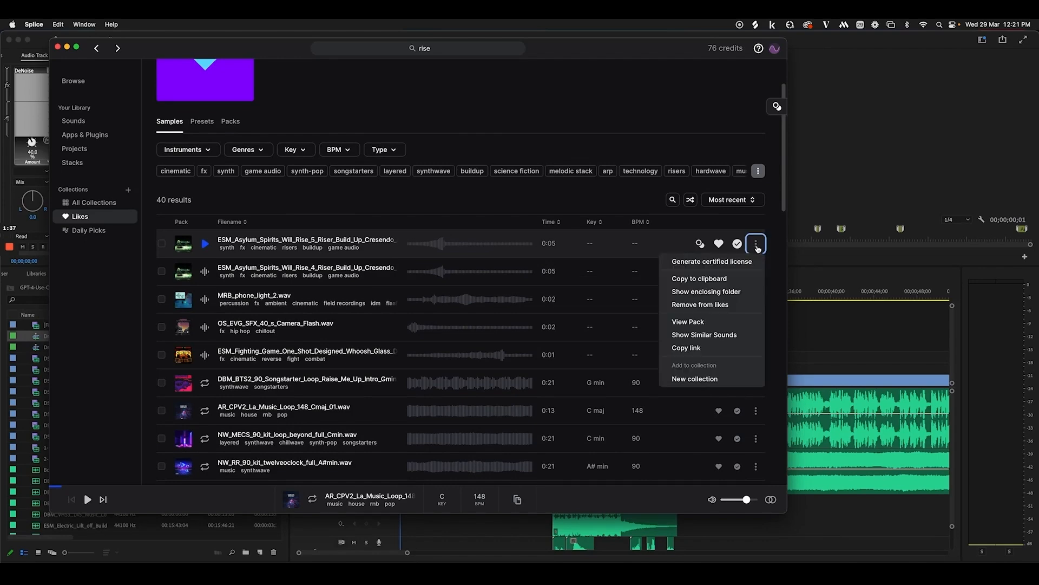
left_click(710, 293)
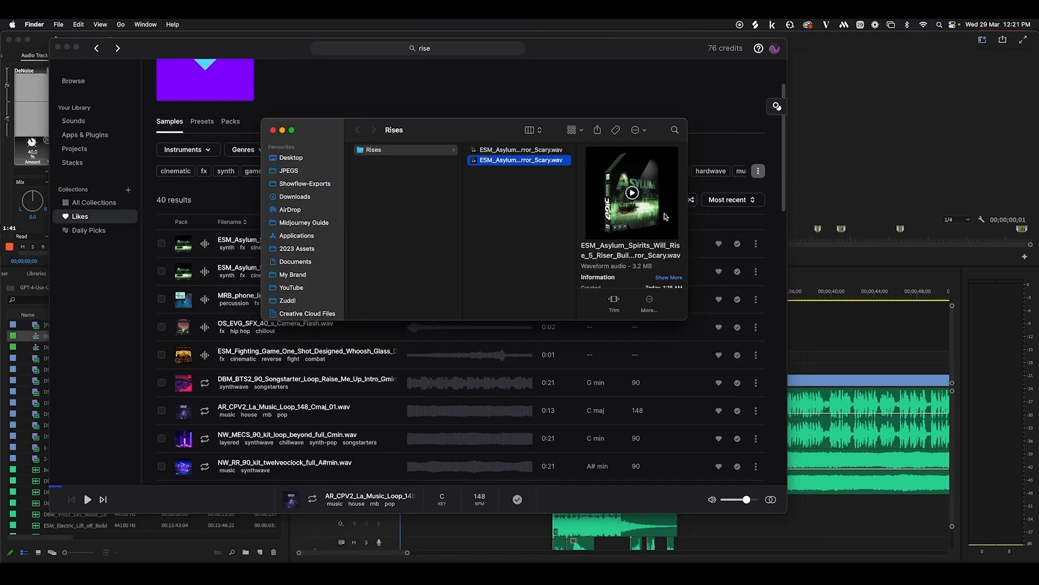
left_click(824, 322)
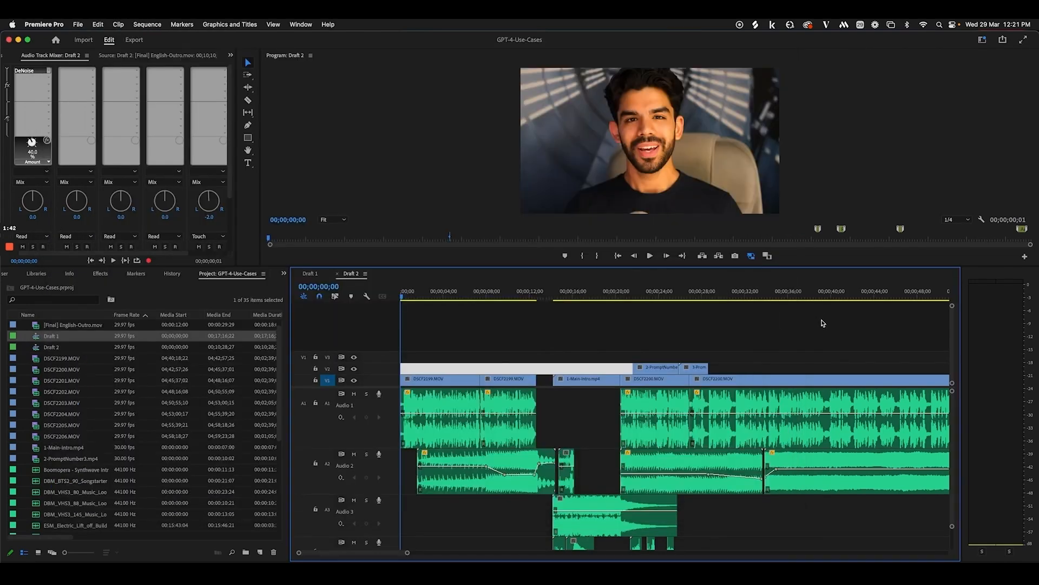
Solo the Audio 1 track and move the playhead to about 8 seconds
left_click(560, 407)
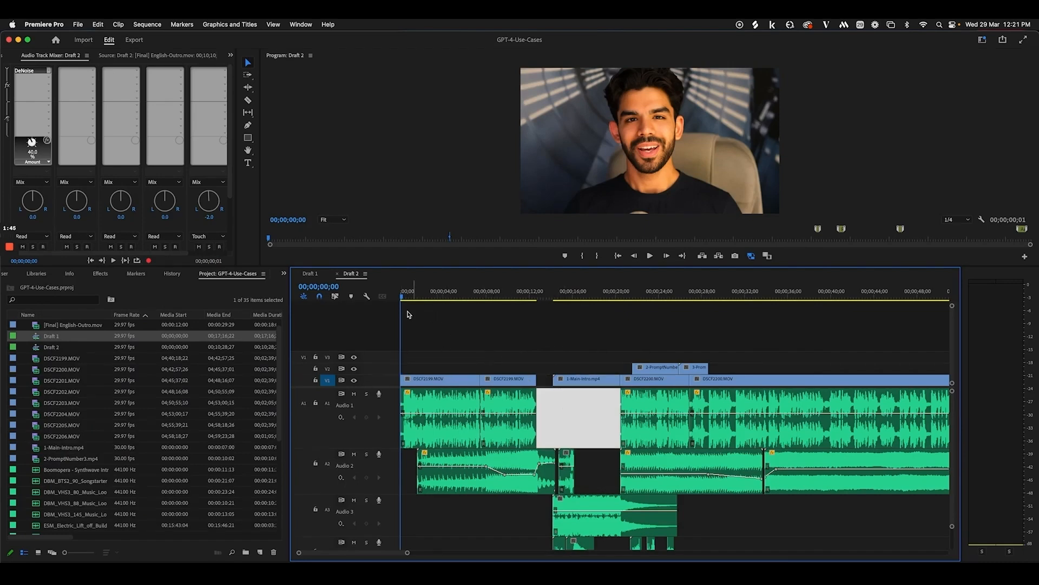
left_click(367, 394)
left_click_drag(406, 298, 592, 325)
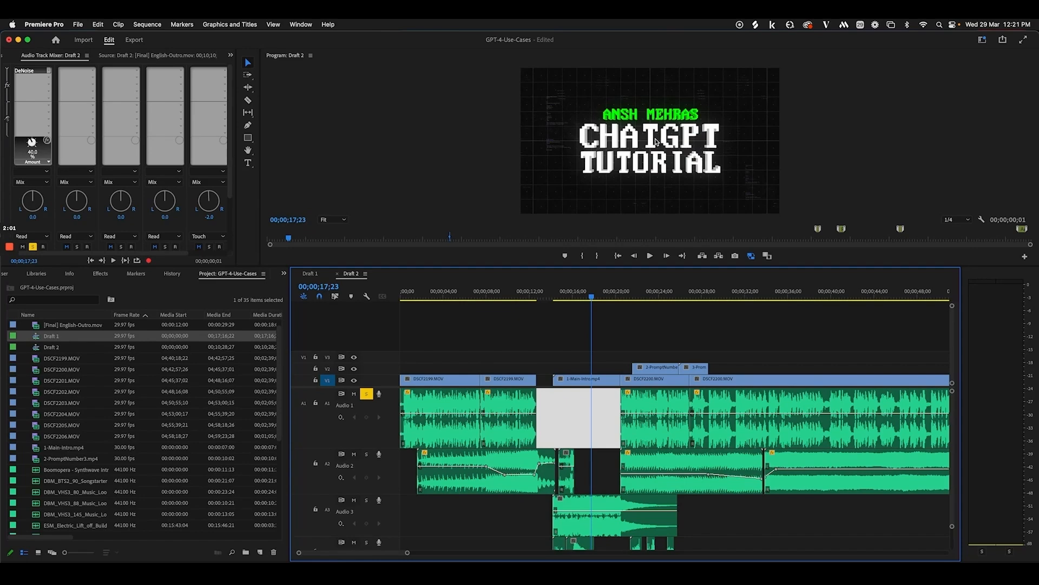
left_click(648, 340)
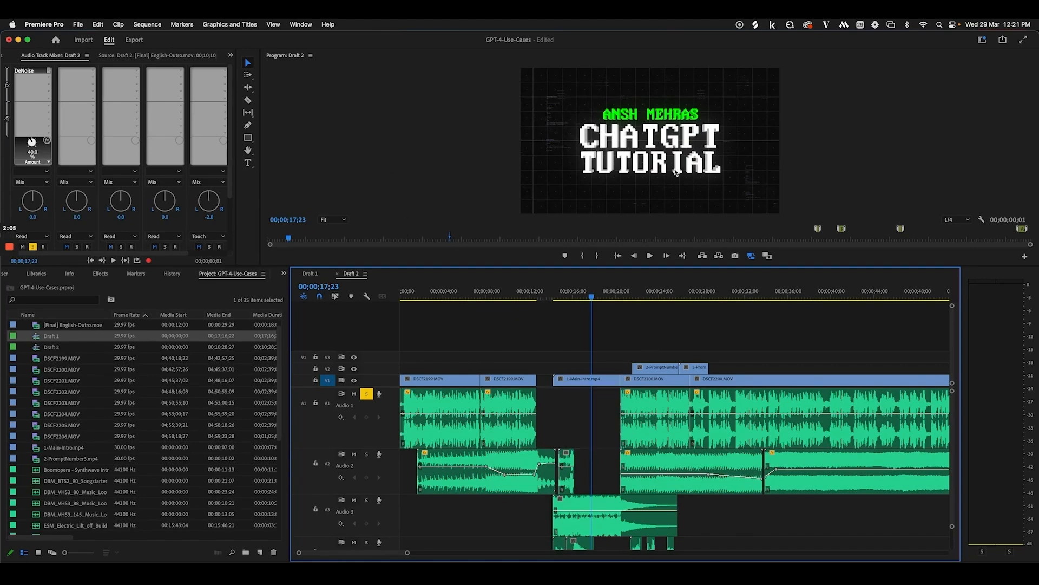
Play from the spiral intro and scrub through the talking-head clip to the Ultimate Prompt title
scroll(572, 302, "right", 3)
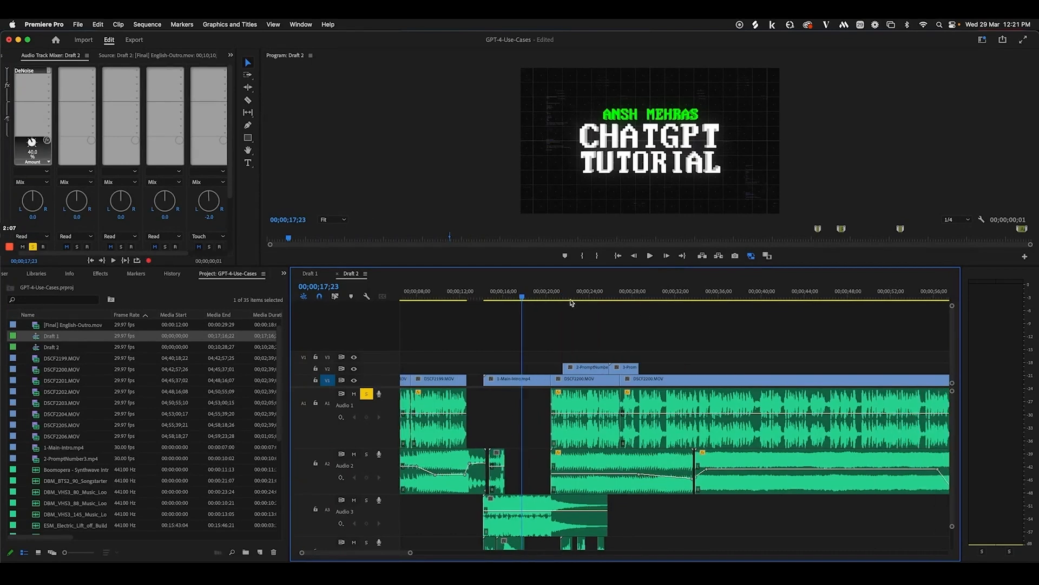
left_click_drag(533, 297, 593, 301)
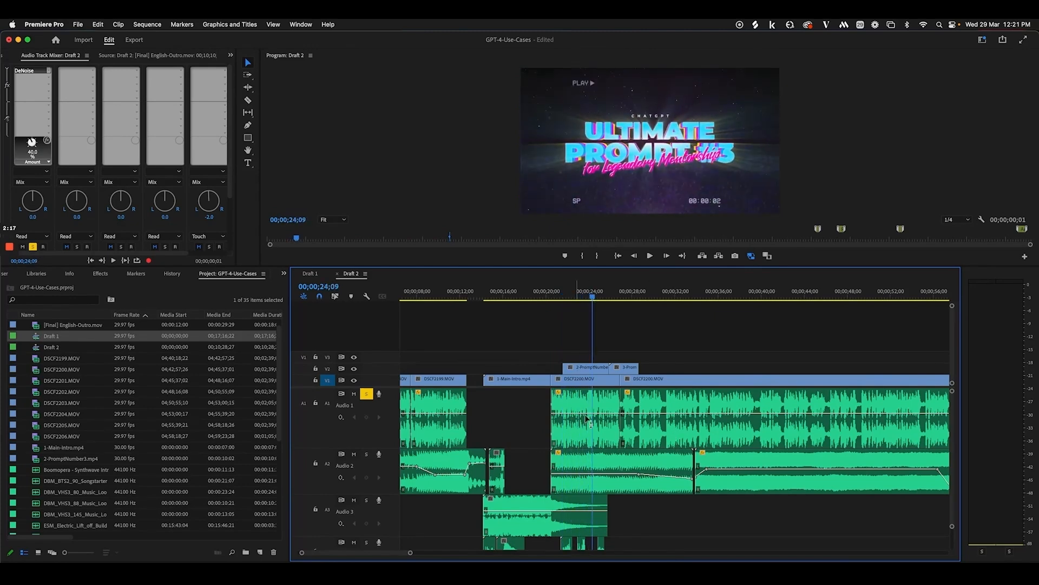
scroll(587, 419, "down", 3)
left_click(491, 295)
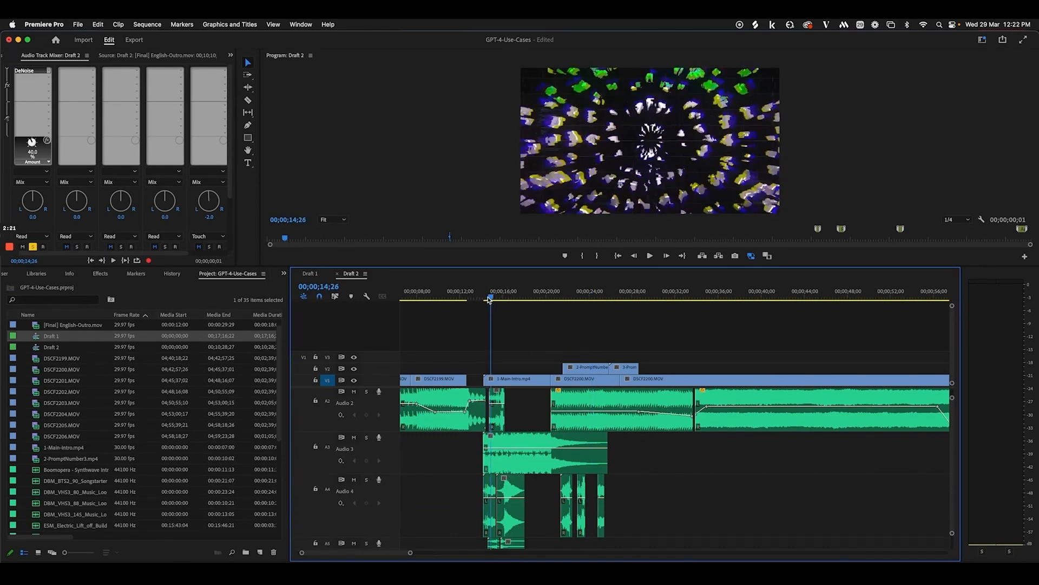
key("space")
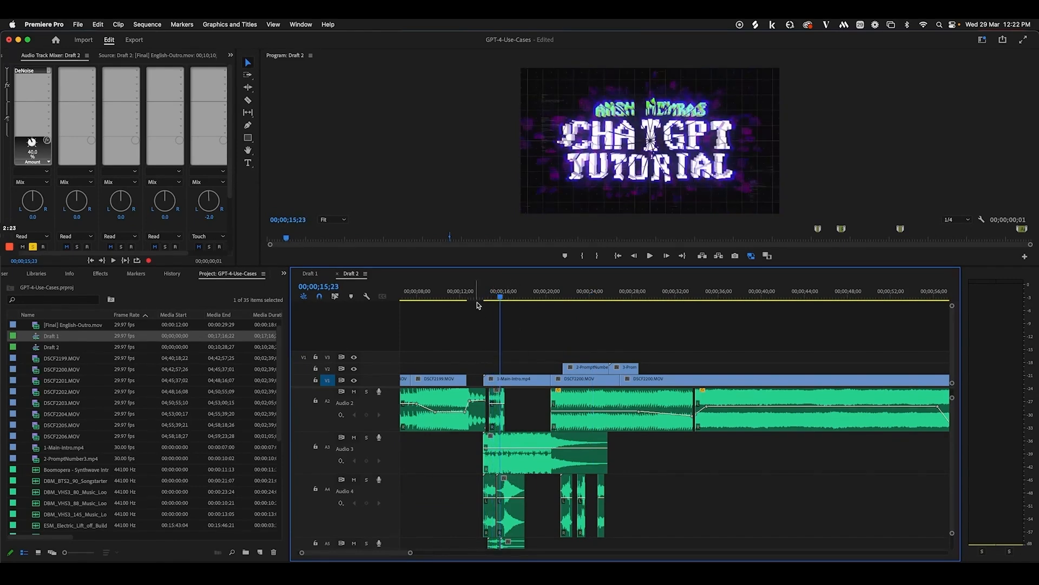
left_click_drag(505, 299, 587, 301)
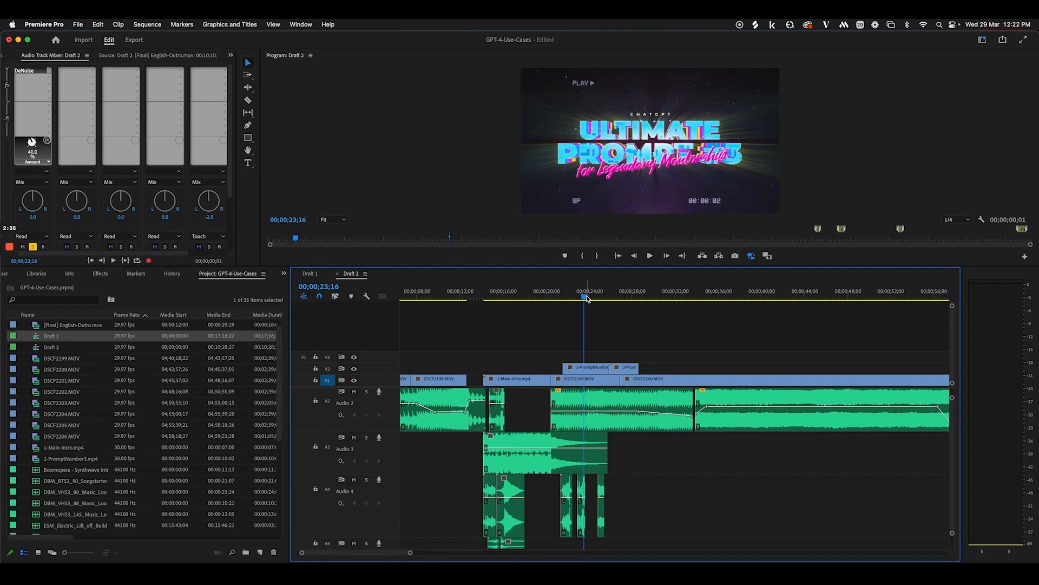
left_click_drag(588, 299, 618, 301)
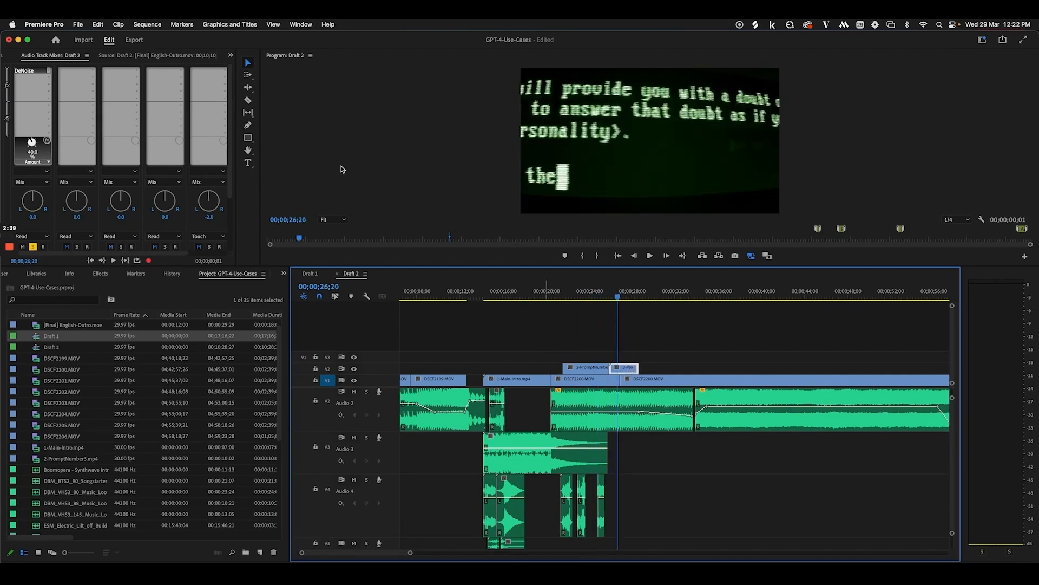
Adjust the prompt preview clip's Scale, then review the Ultimate Prompt #3 section zoomed in
left_click(4, 56)
left_click_drag(66, 113, 140, 120)
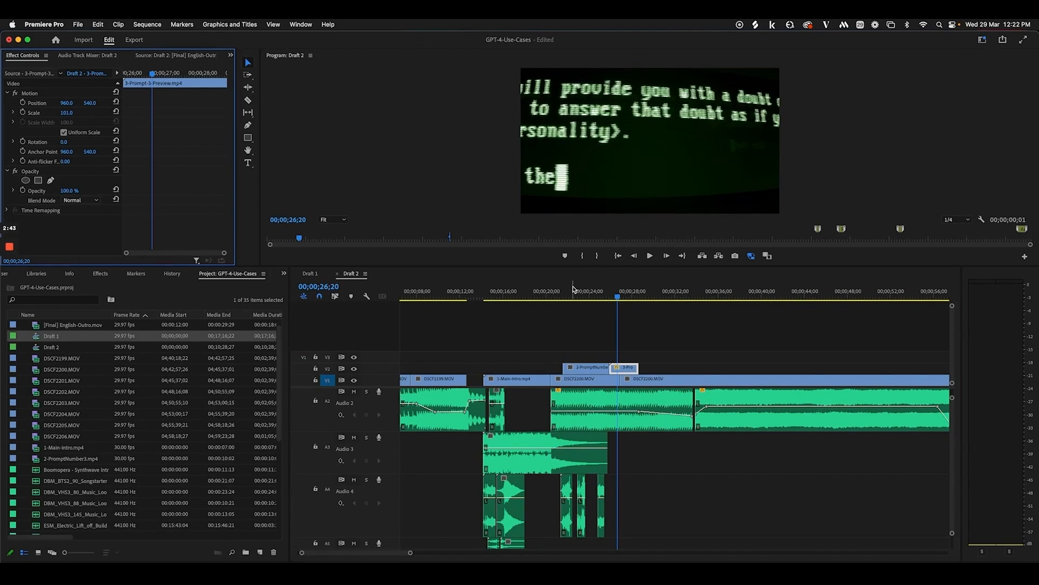
left_click_drag(566, 297, 588, 297)
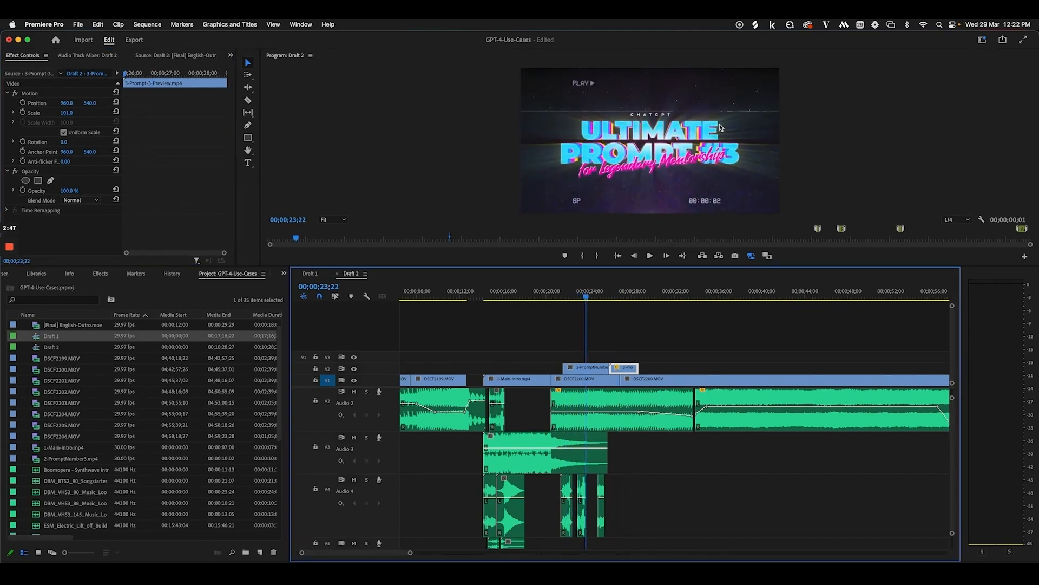
mouse_move(604, 298)
left_mouse_down()
mouse_move(652, 294)
mouse_move(618, 295)
left_mouse_up()
key("equal")
key("equal")
scroll(367, 417, "up", 3)
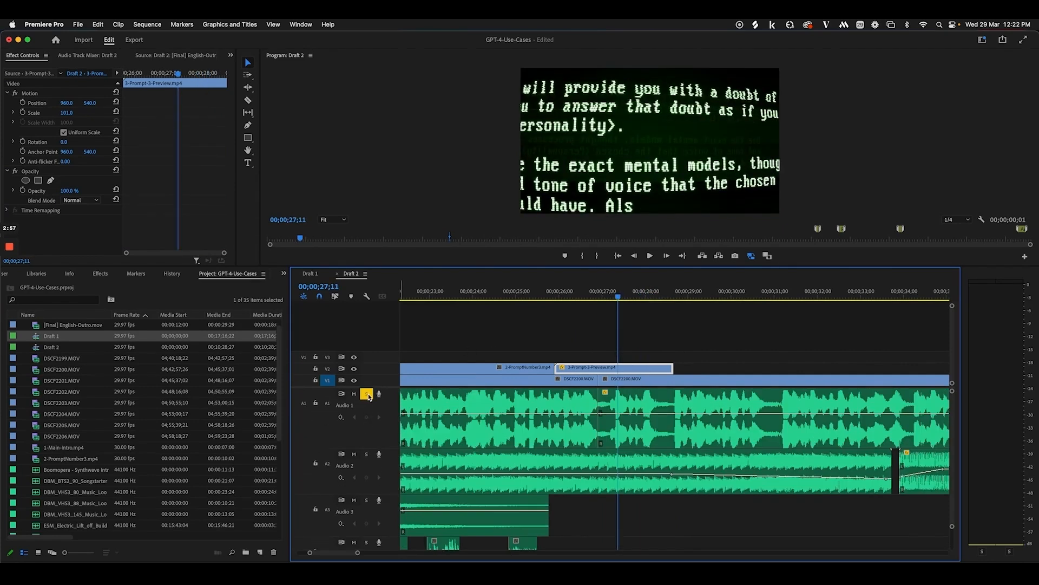
key("space")
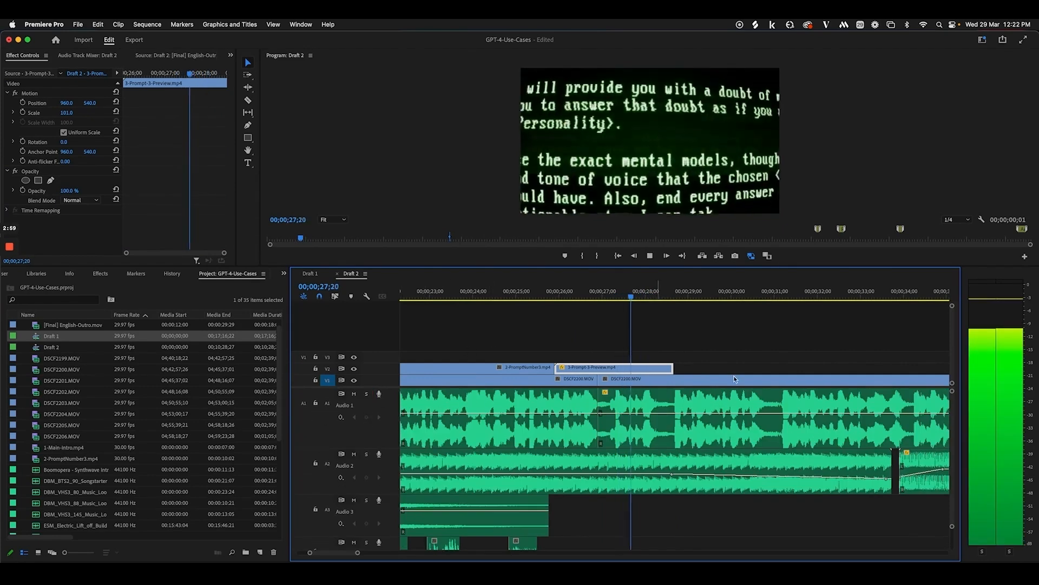
key("space")
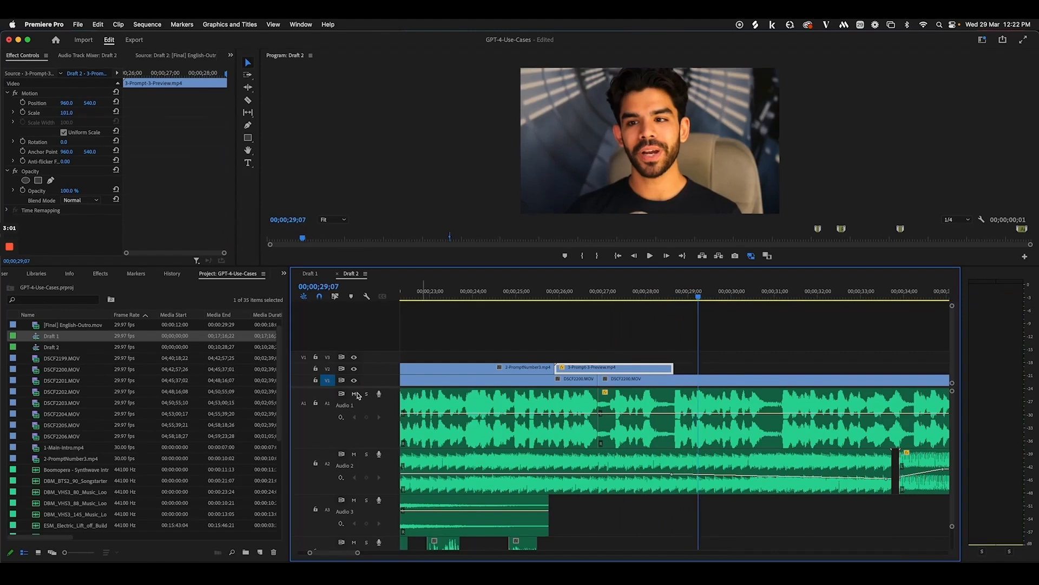
scroll(571, 385, "left", 3)
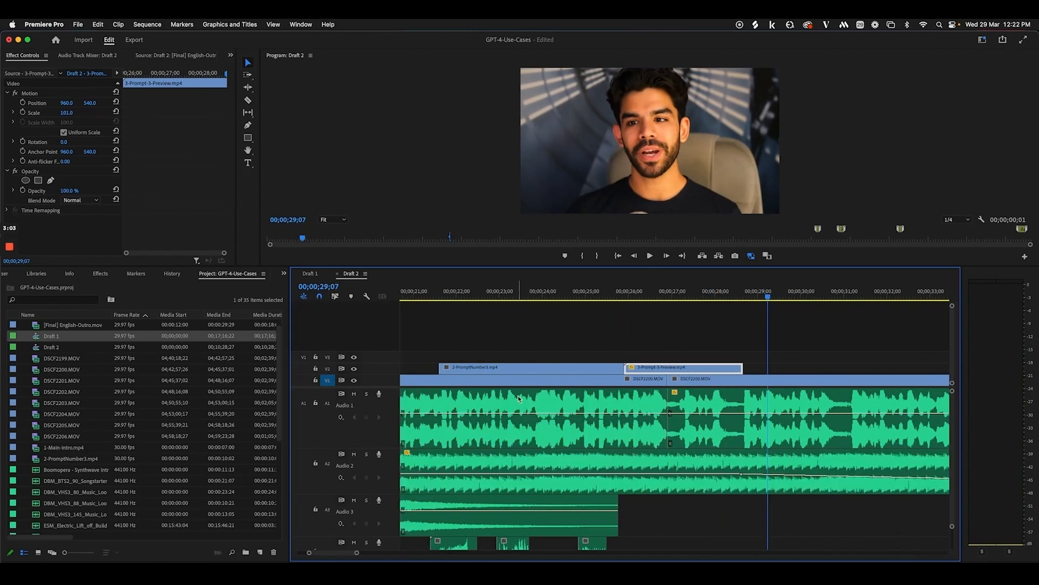
left_click_drag(563, 293, 816, 297)
scroll(786, 397, "right", 4)
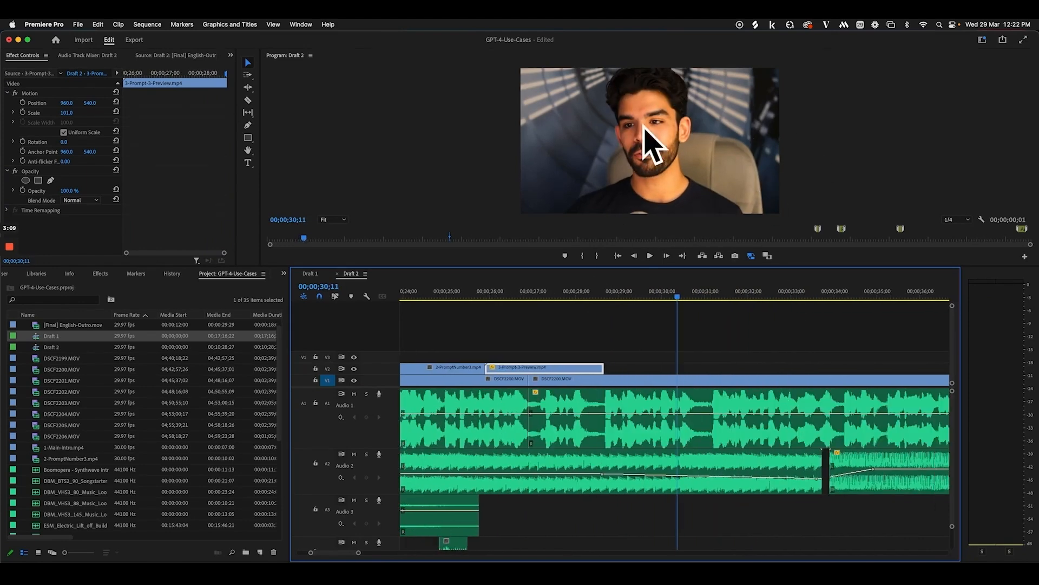
key("minus")
key("minus")
key("minus")
key("minus")
key("minus")
key("minus")
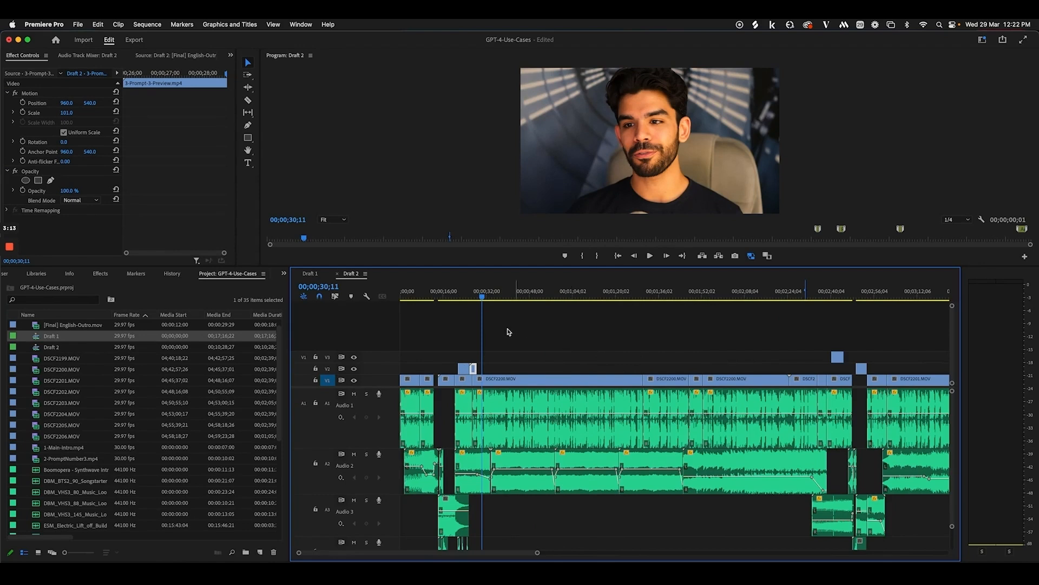
left_click_drag(483, 298, 503, 297)
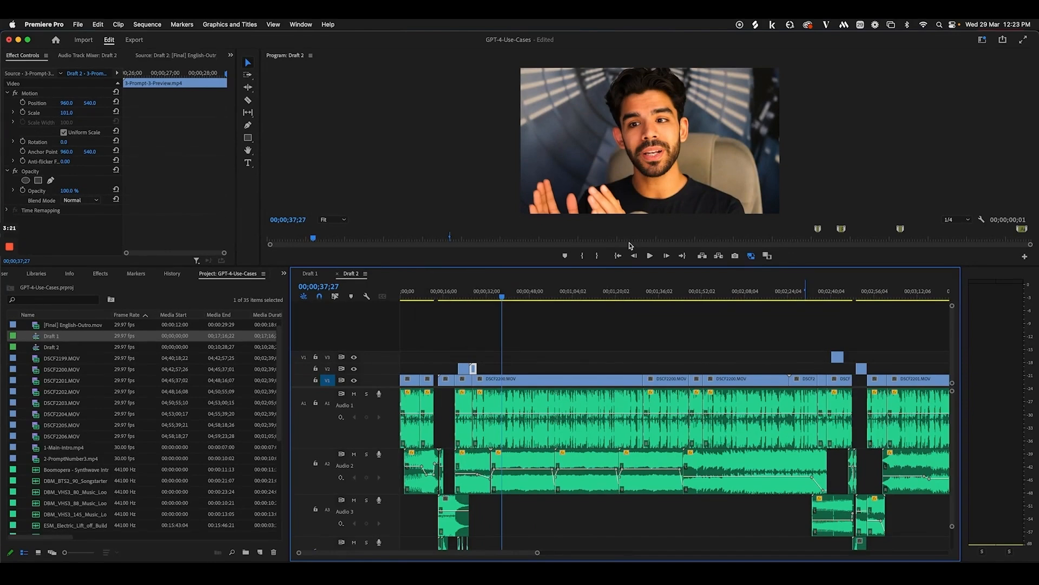
key("Right")
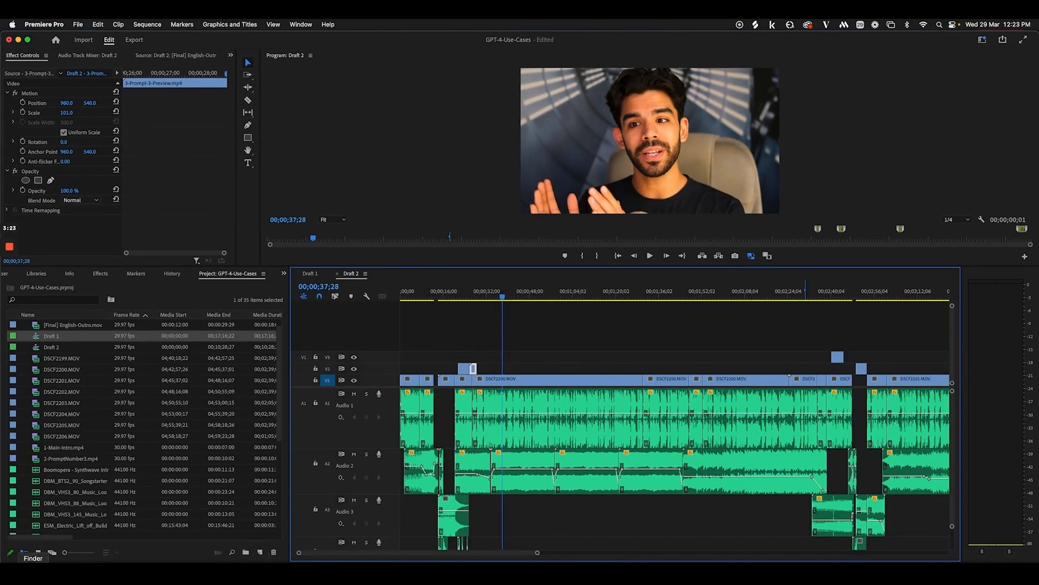
left_click(33, 573)
scroll(306, 249, "down", 5)
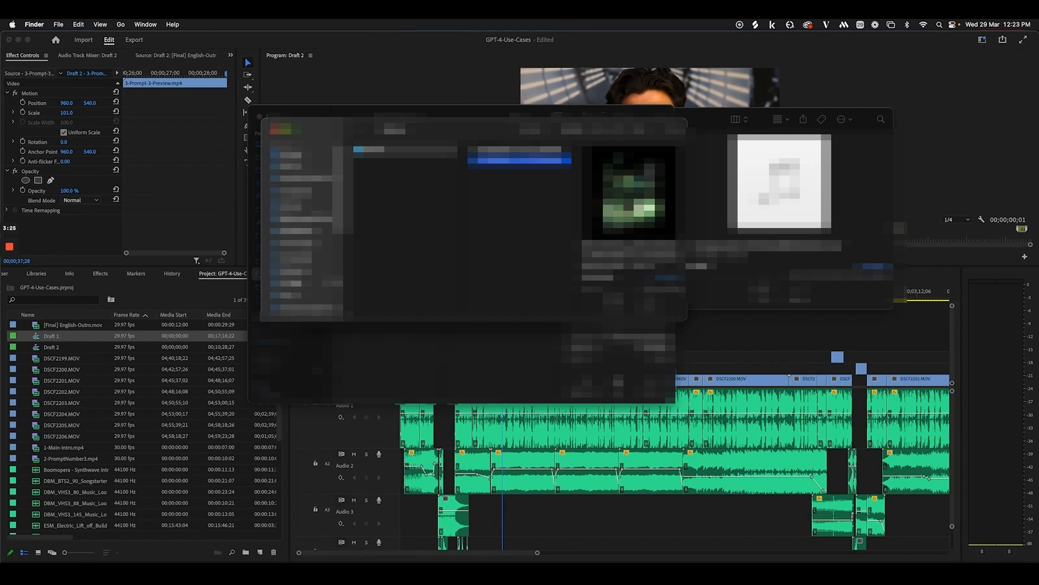
left_click(296, 274)
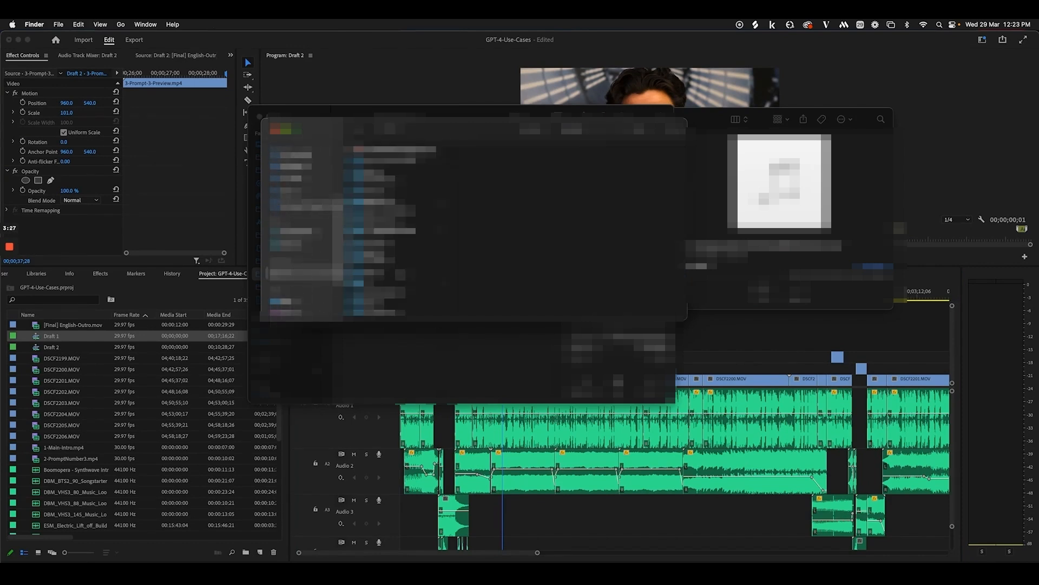
scroll(389, 271, "down", 5)
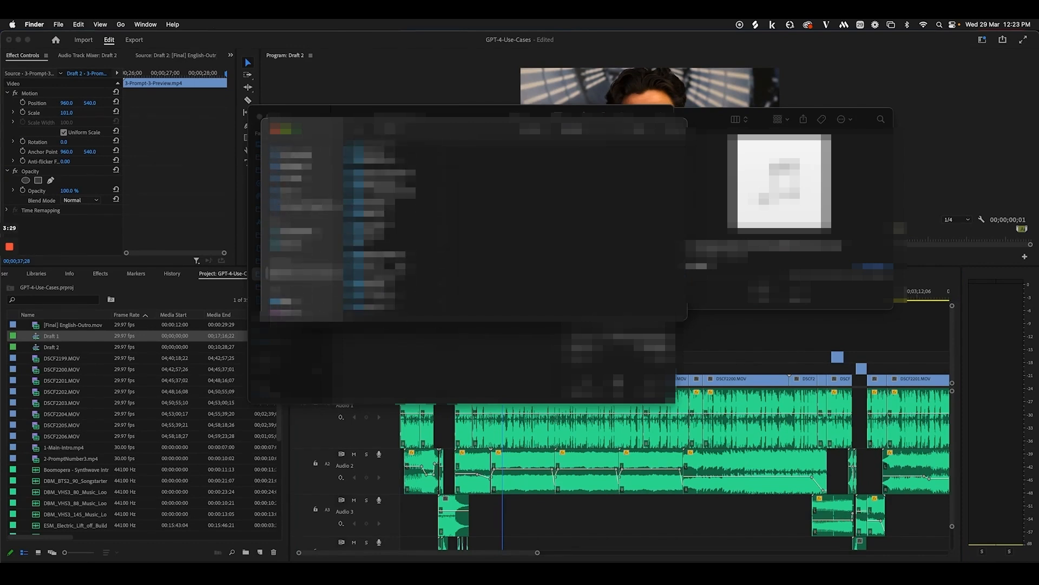
left_click(389, 292)
scroll(514, 292, "down", 4)
left_click(508, 250)
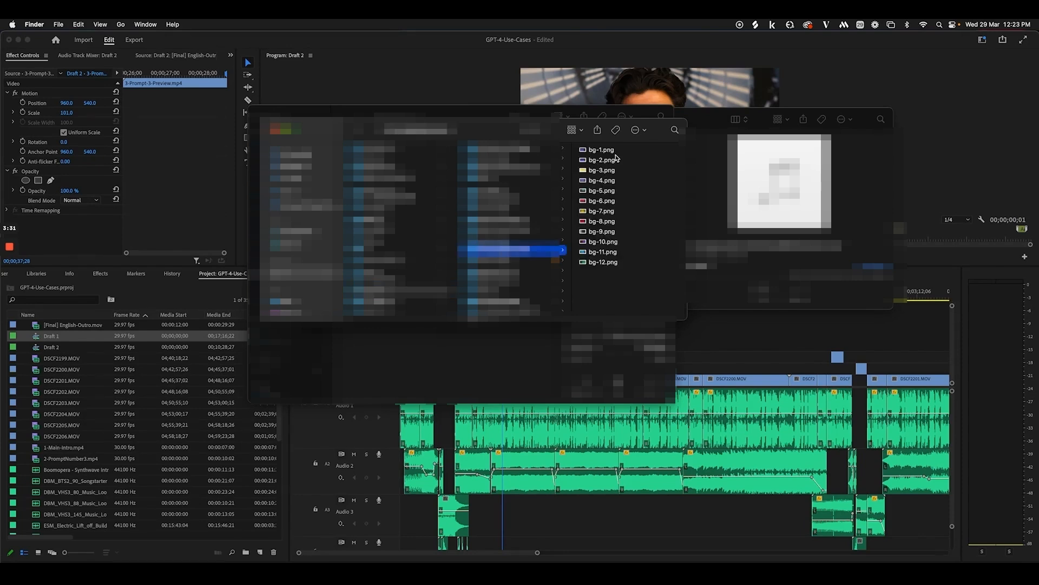
left_click(603, 151)
key("Down")
key("Down")
key("Down")
key("Down")
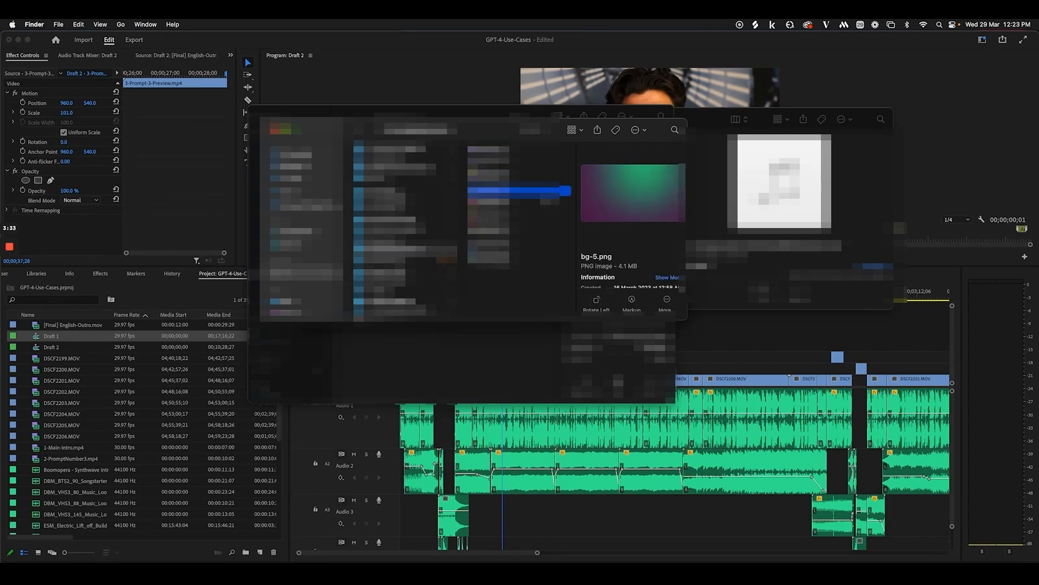
key("Up")
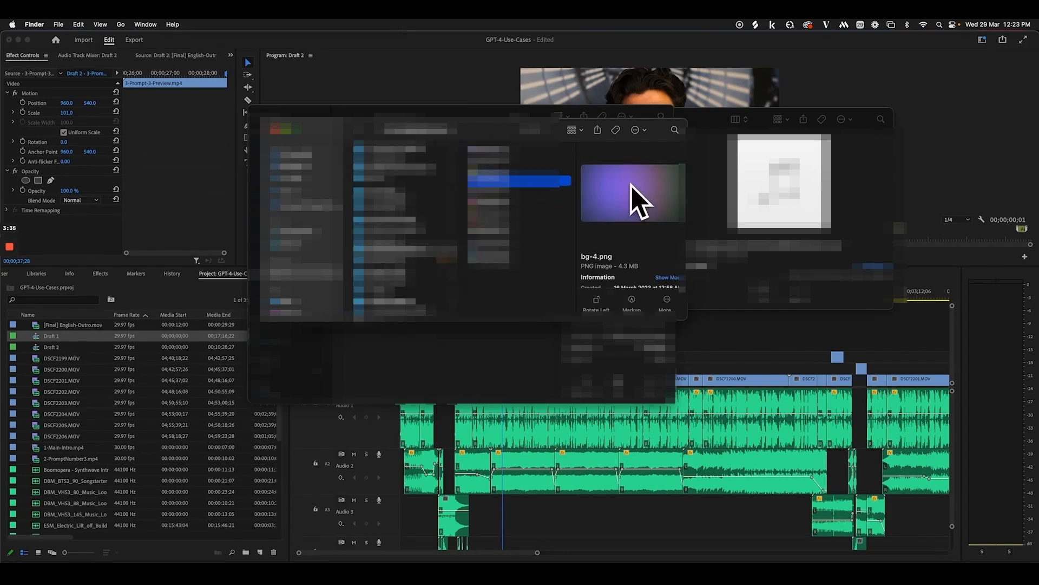
left_click(741, 358)
left_click_drag(503, 301, 513, 302)
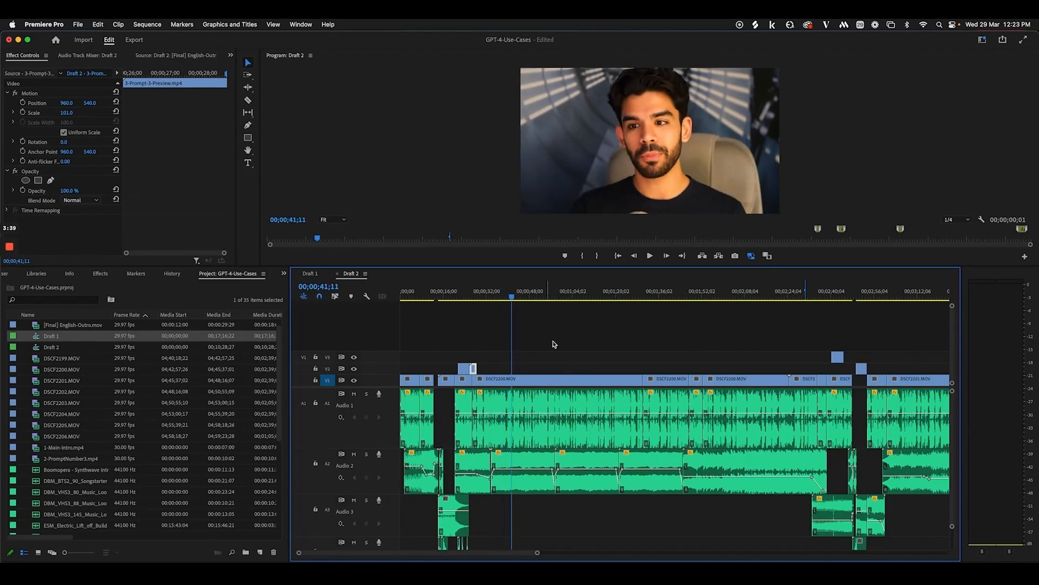
key("=")
key("=")
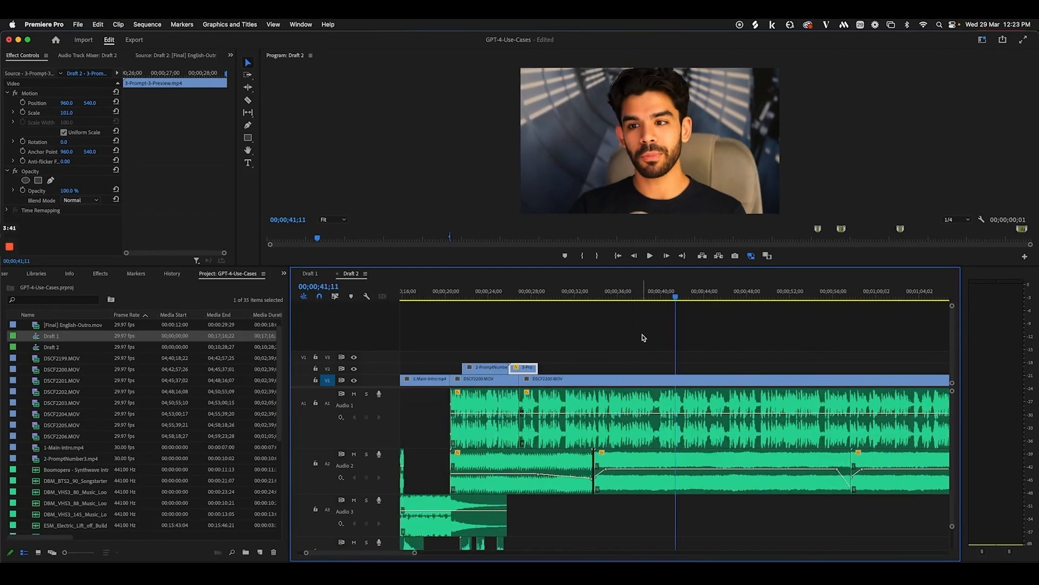
key("-")
scroll(660, 371, "right", 4)
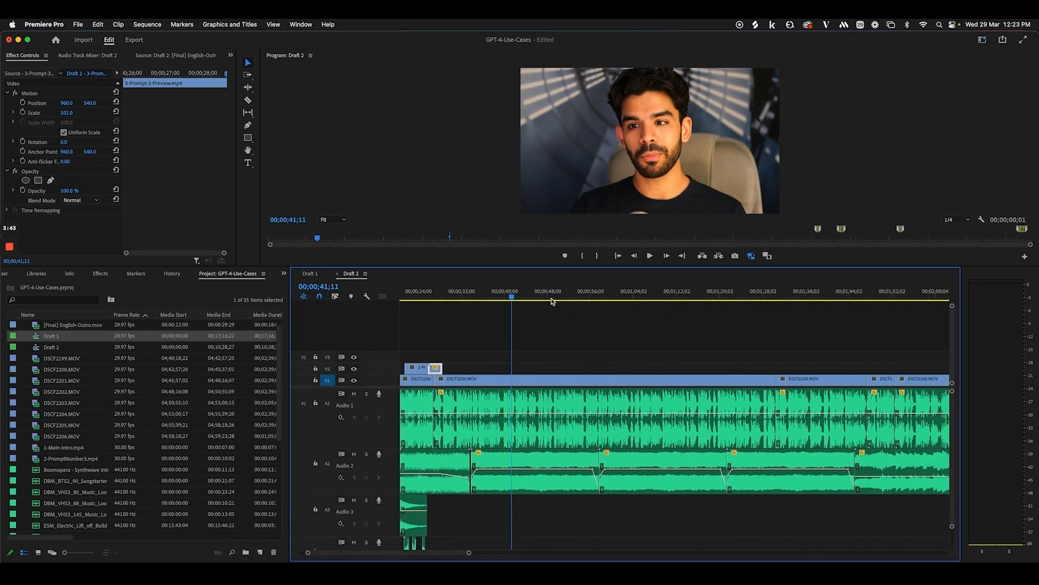
left_click_drag(536, 296, 656, 303)
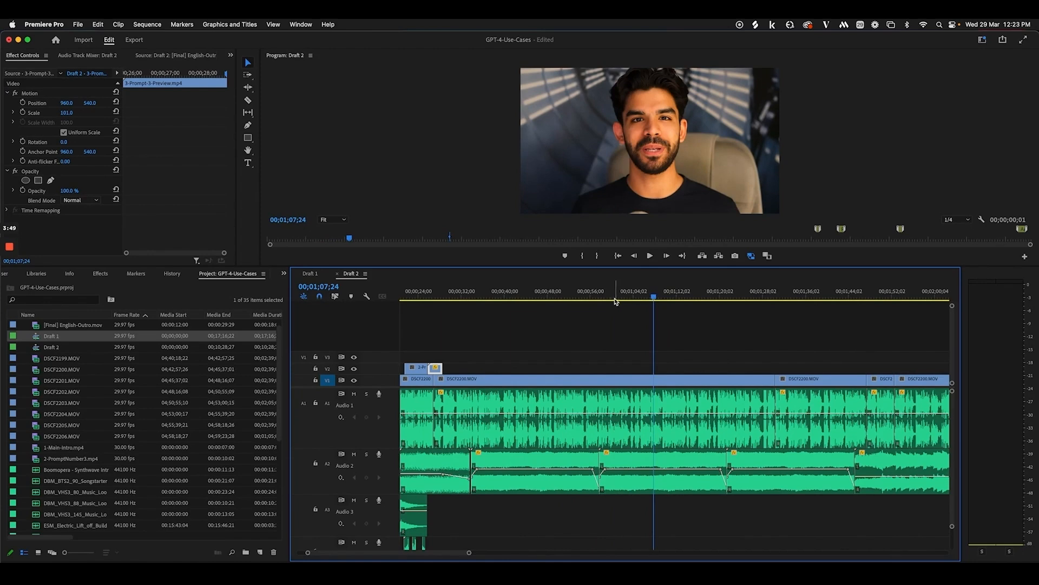
left_click_drag(610, 297, 643, 301)
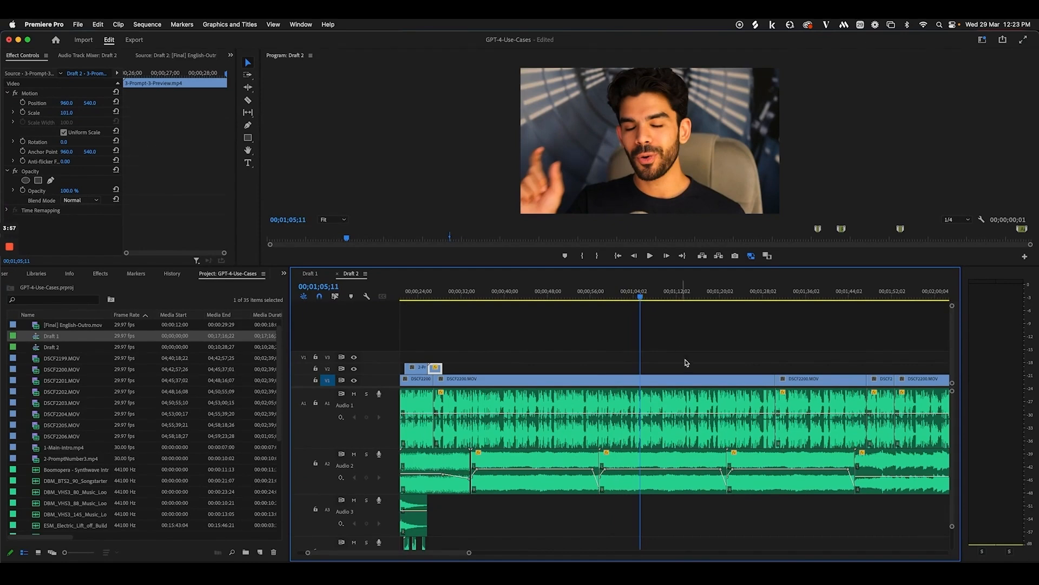
scroll(686, 362, "right", 3)
scroll(700, 342, "right", 3)
key("minus")
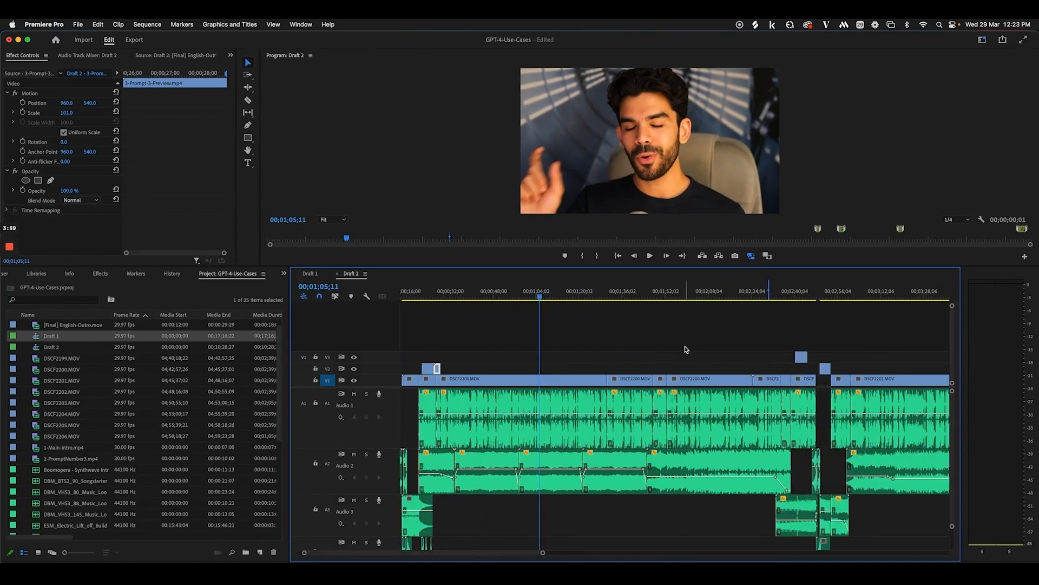
scroll(686, 350, "right", 3)
left_click_drag(687, 298, 731, 301)
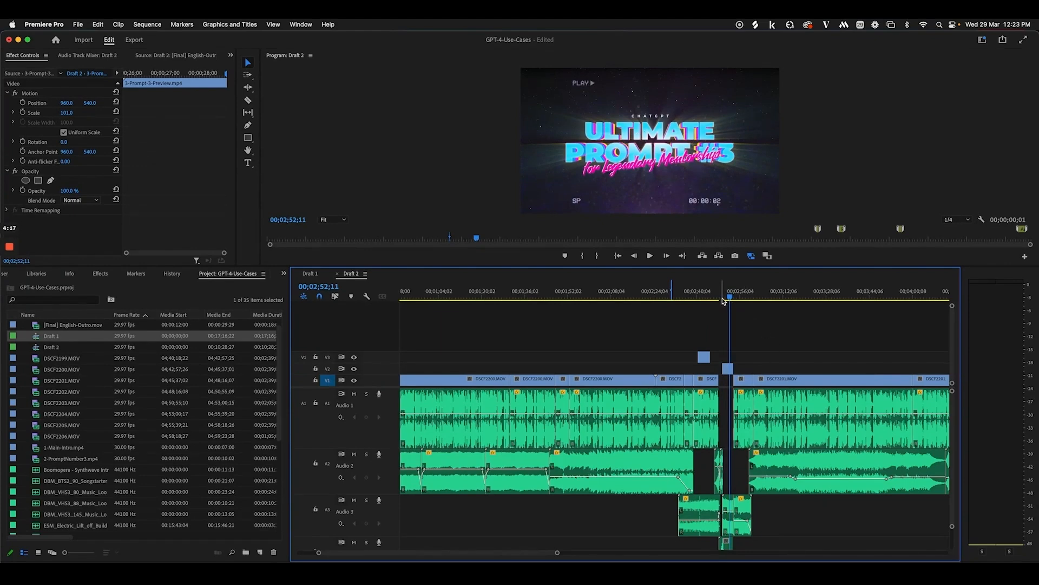
left_click_drag(725, 300, 679, 302)
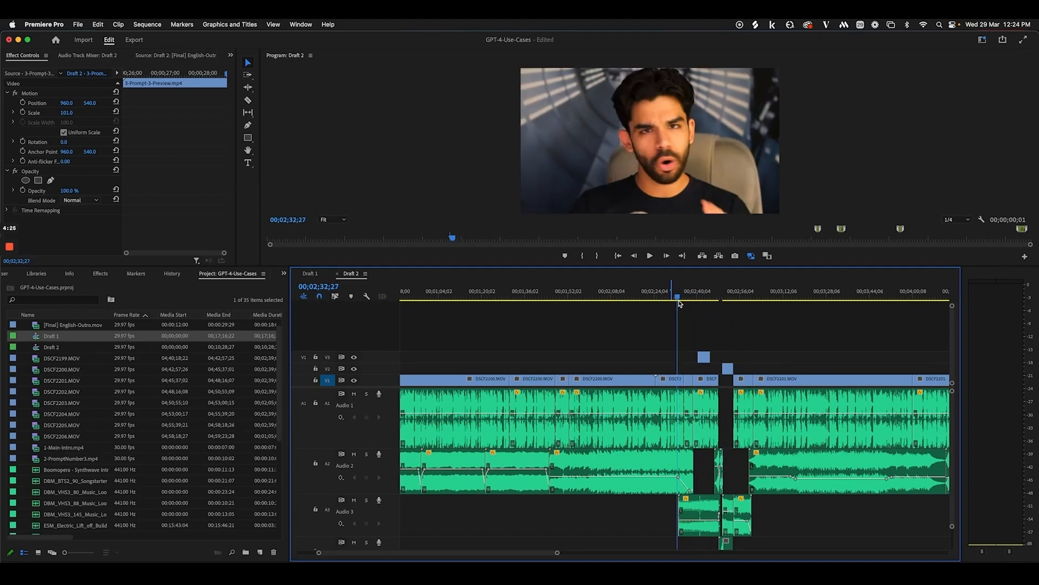
scroll(584, 316, "left", 5)
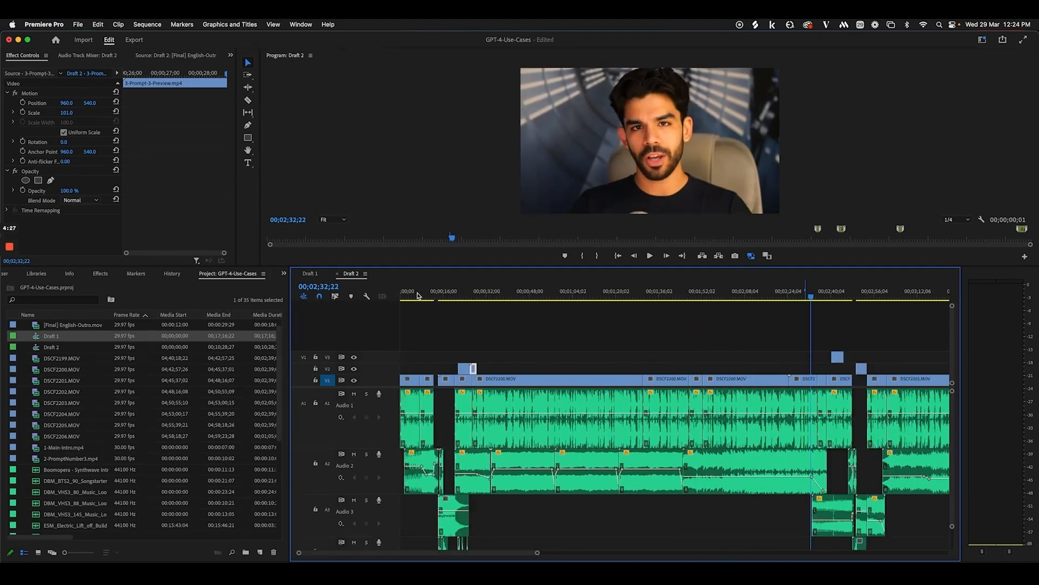
key("Home")
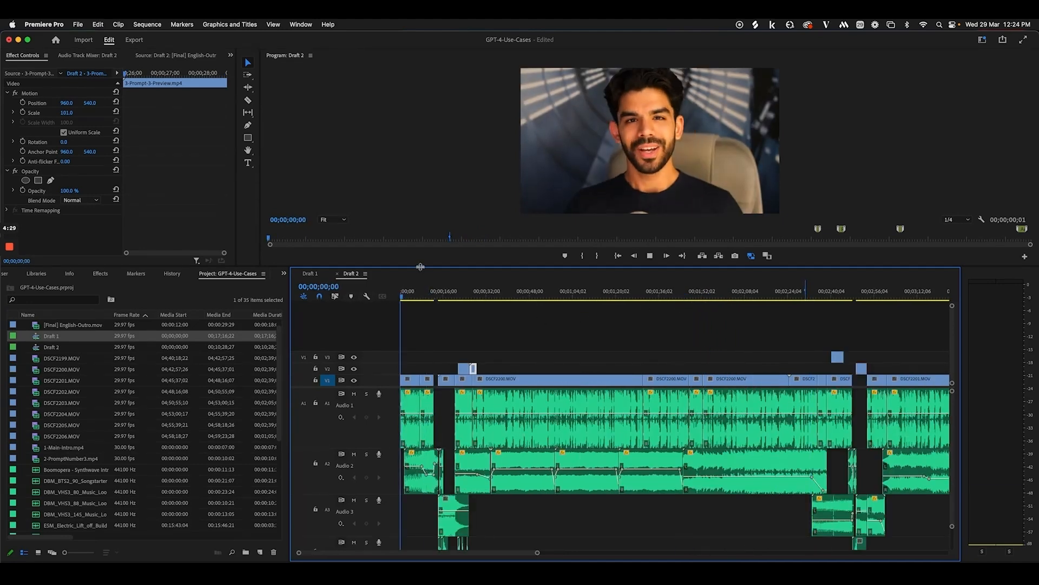
key("space")
Drag the monitor/timeline divider down to enlarge the Program Monitor
left_click_drag(420, 266, 420, 334)
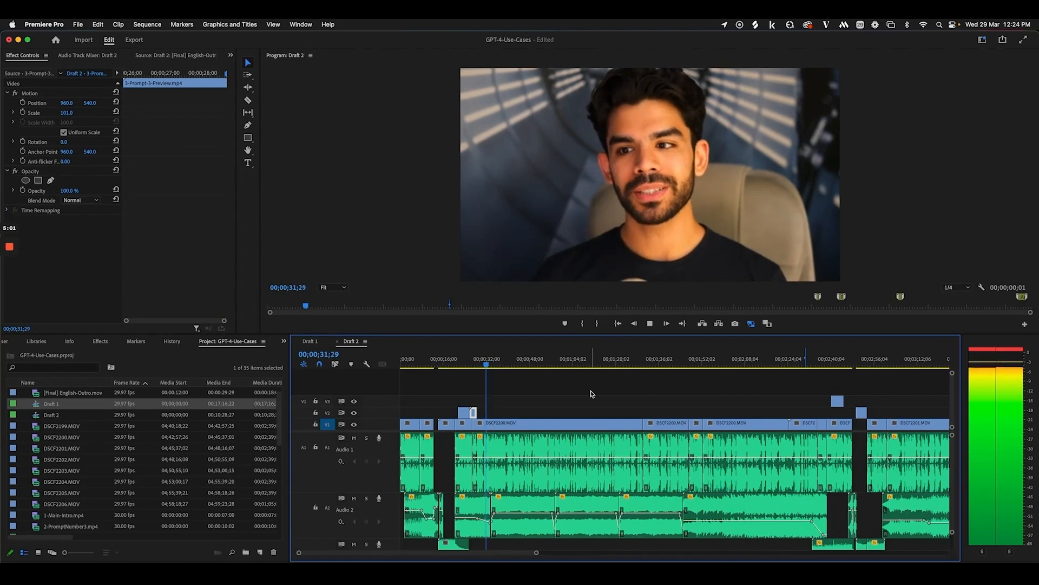
Jump between 00;01;18 and 00;01;41, play at 2x speed, and stop at the gap
key("space")
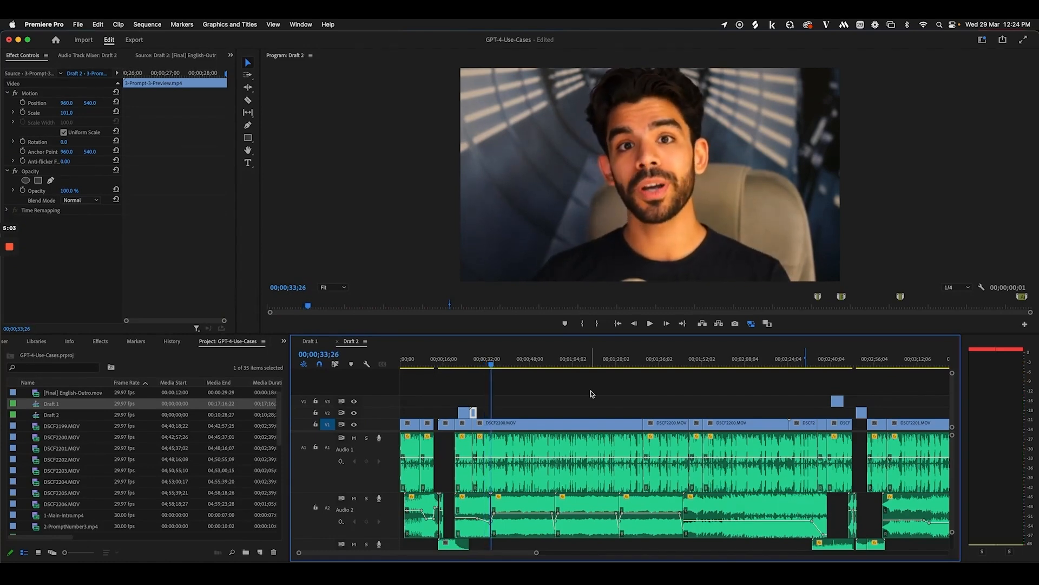
left_click(651, 366)
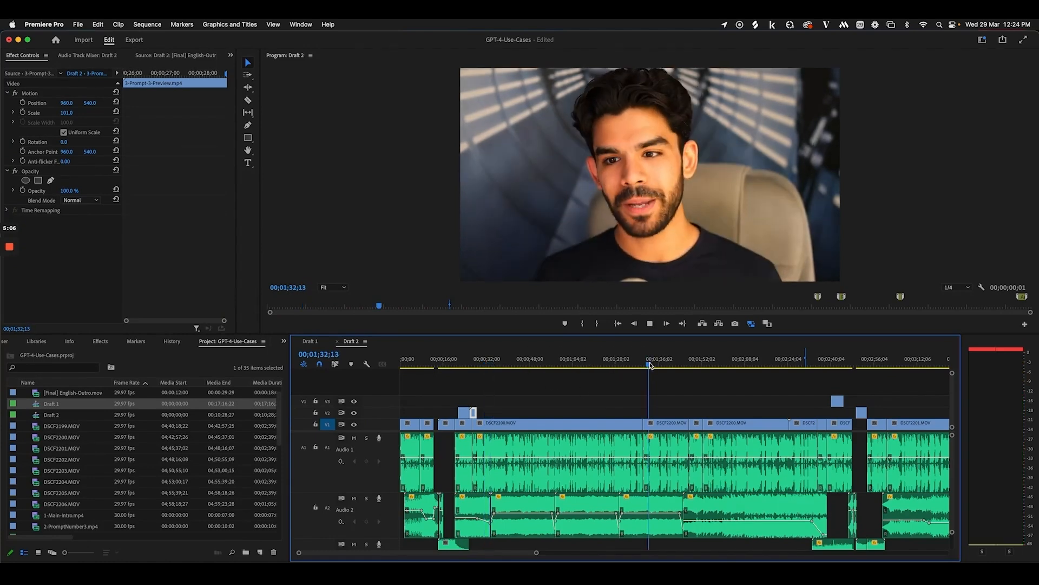
left_click(612, 366)
left_click(674, 363)
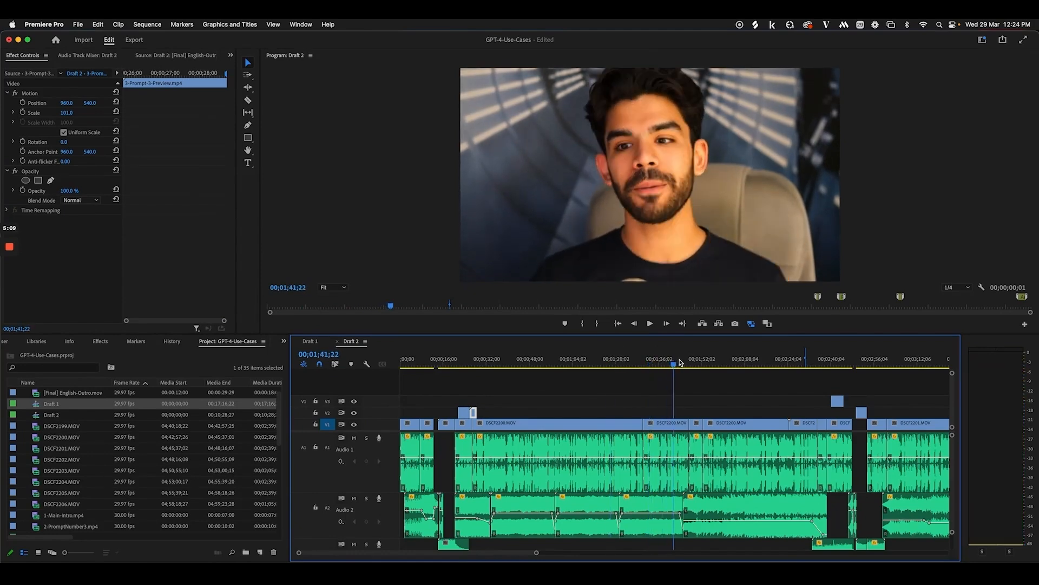
key("space")
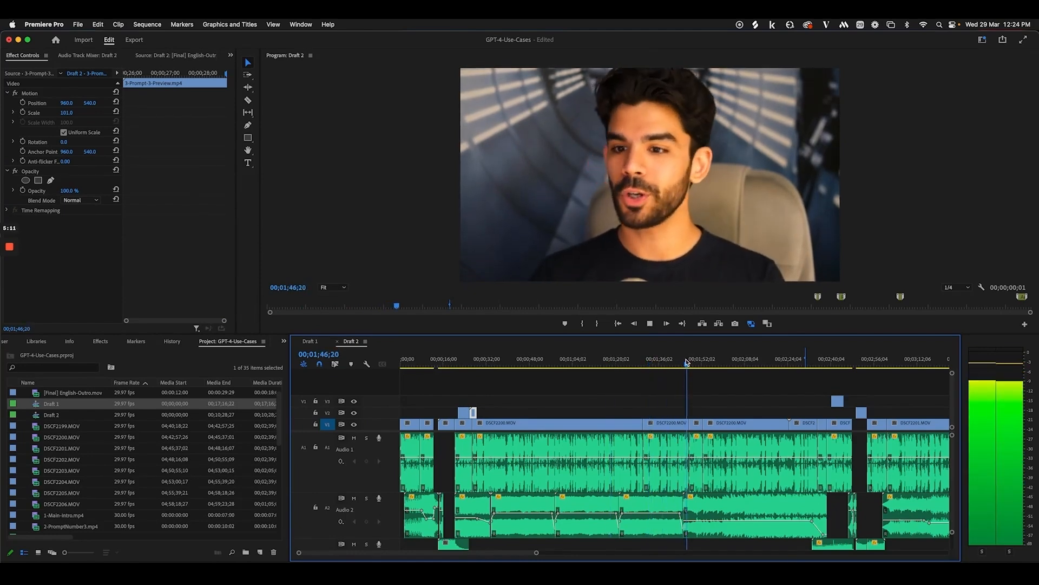
key("l")
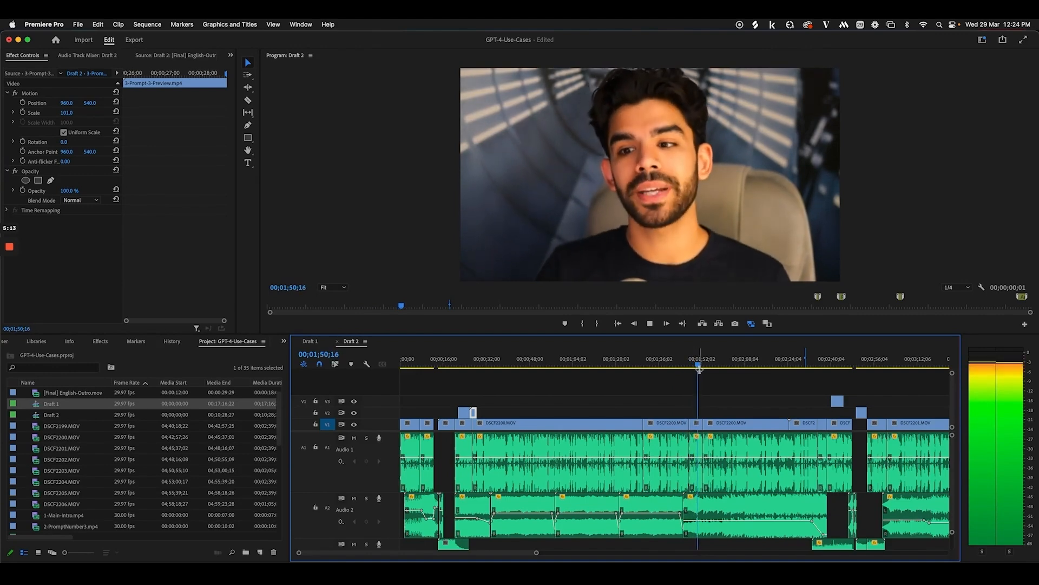
scroll(701, 370, "right", 3)
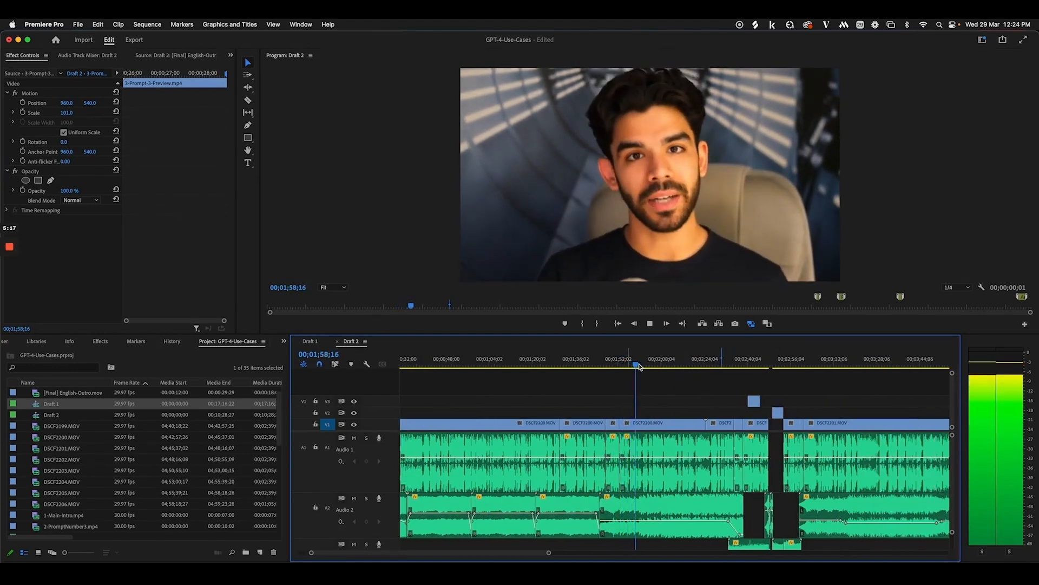
key("k")
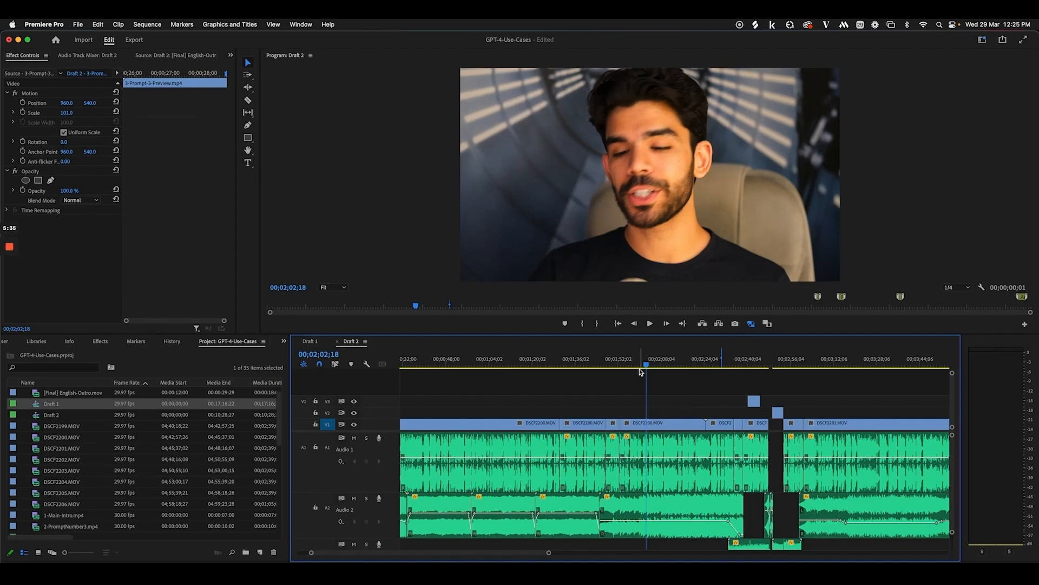
Play Draft 2 from around 00;02;38 and stop at 00;02;55
left_click(732, 363)
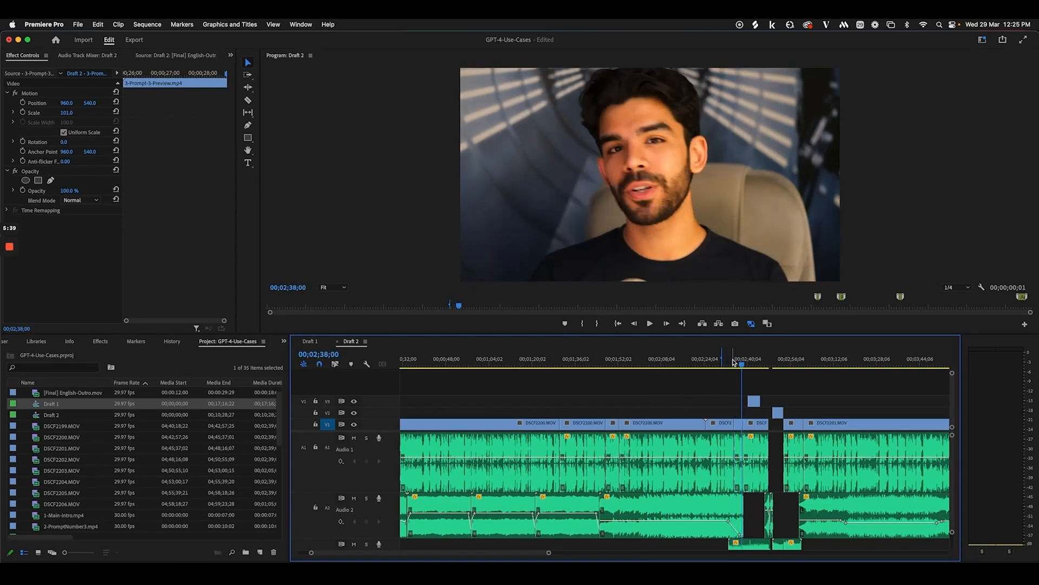
key("space")
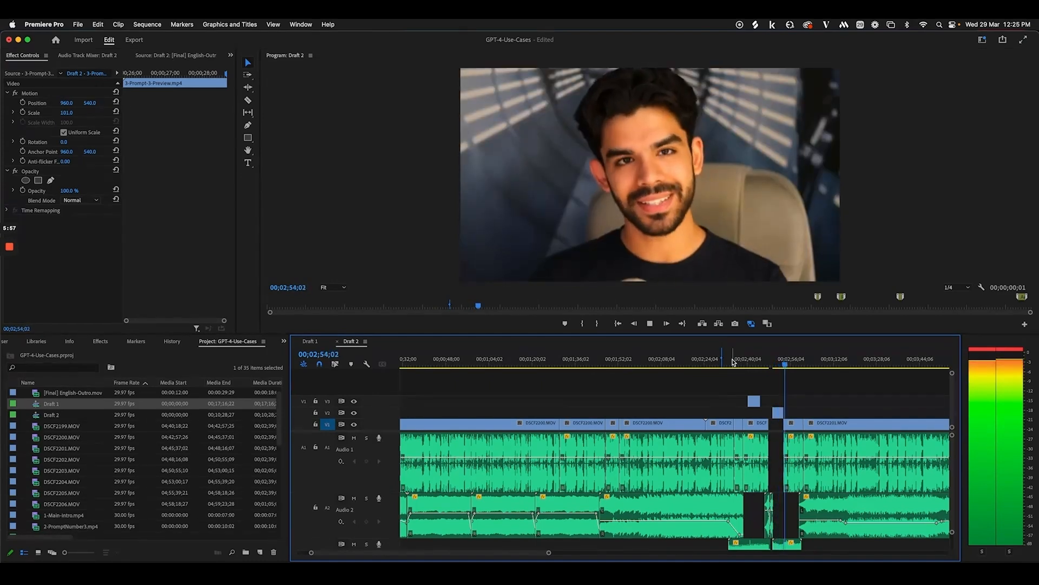
key("space")
key("=")
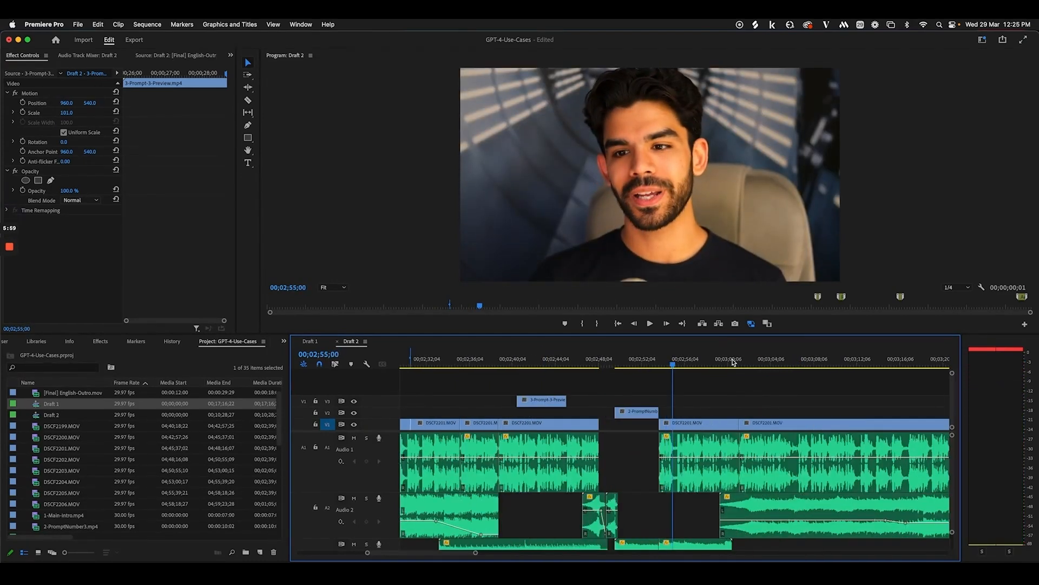
scroll(670, 493, "down", 3)
left_click_drag(533, 448, 681, 544)
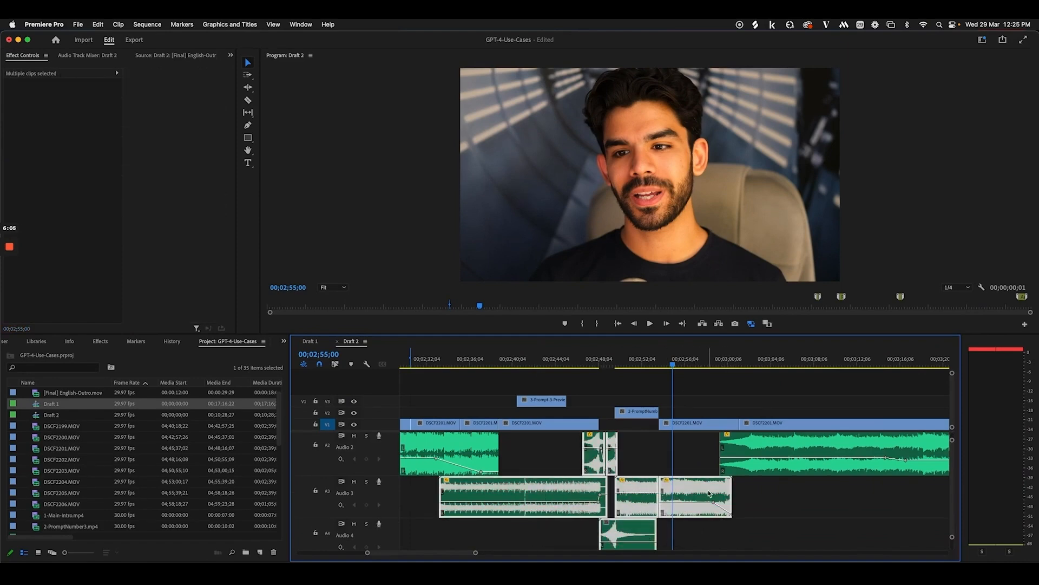
left_click_drag(510, 362, 538, 362)
left_click(534, 403)
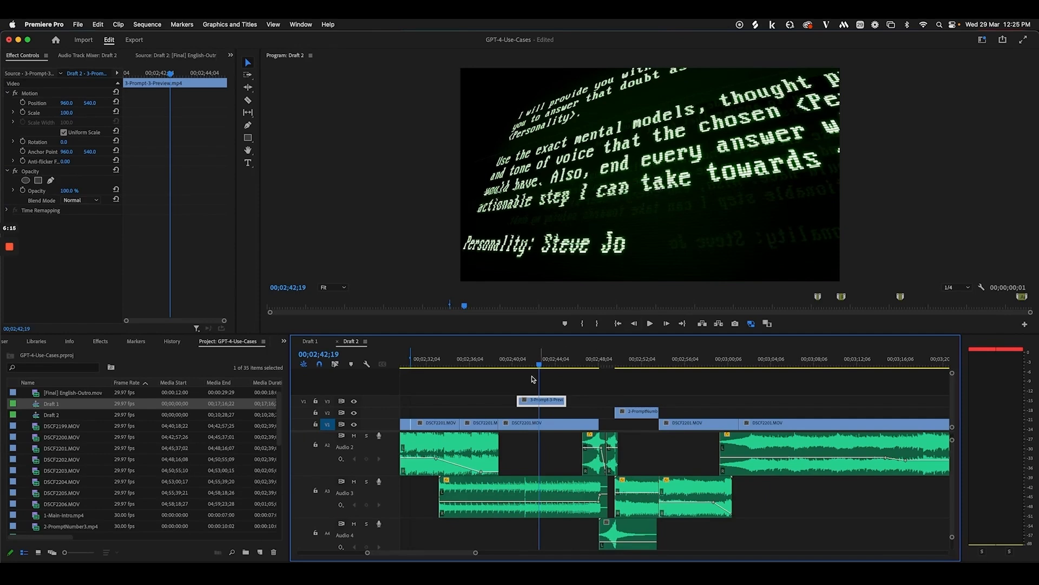
left_click_drag(510, 363, 641, 364)
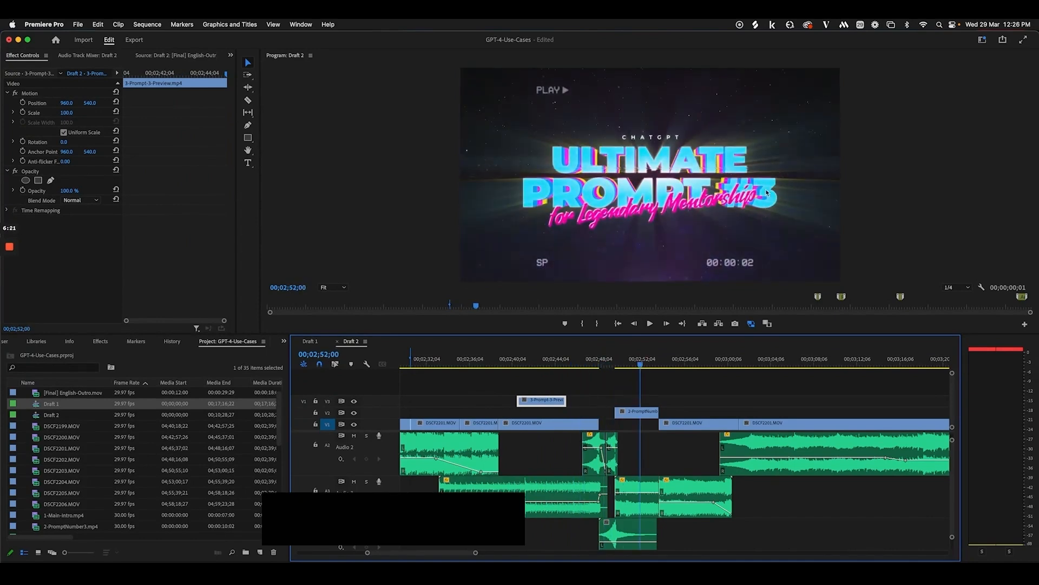
left_click_drag(652, 366, 698, 366)
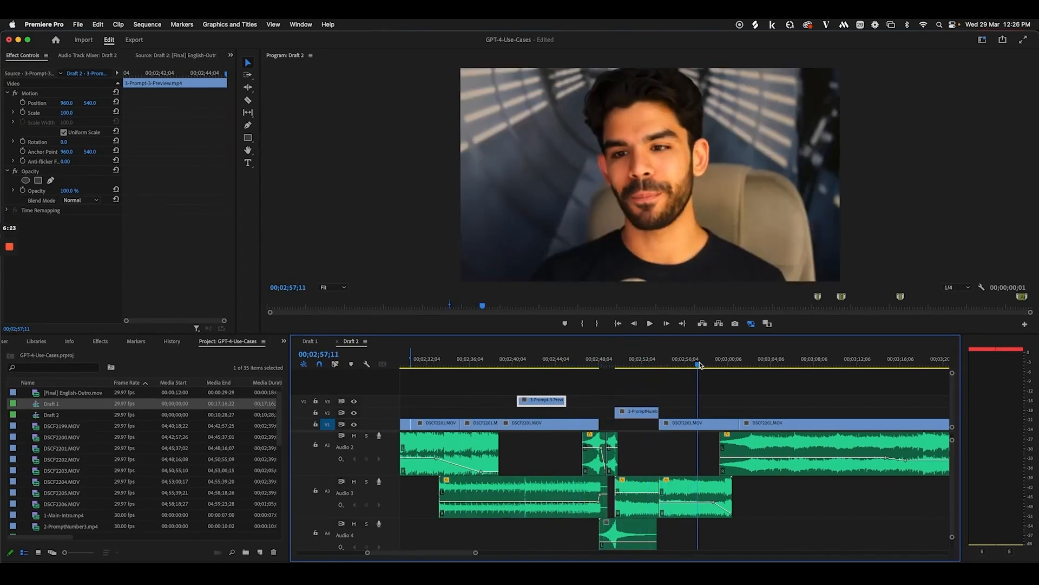
key("minus")
key("minus")
key("minus")
key("minus")
left_click(605, 364)
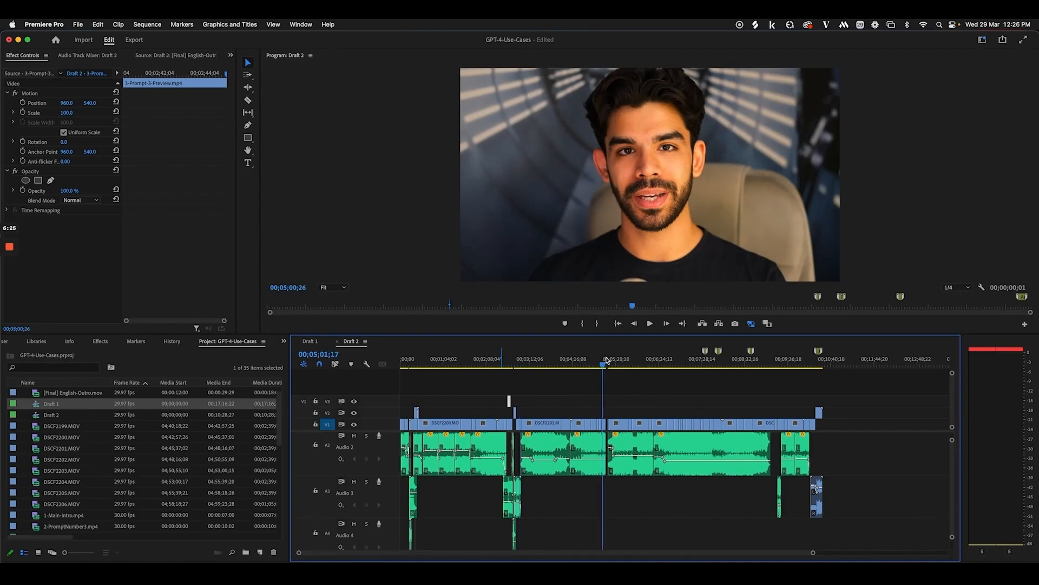
left_click(606, 362)
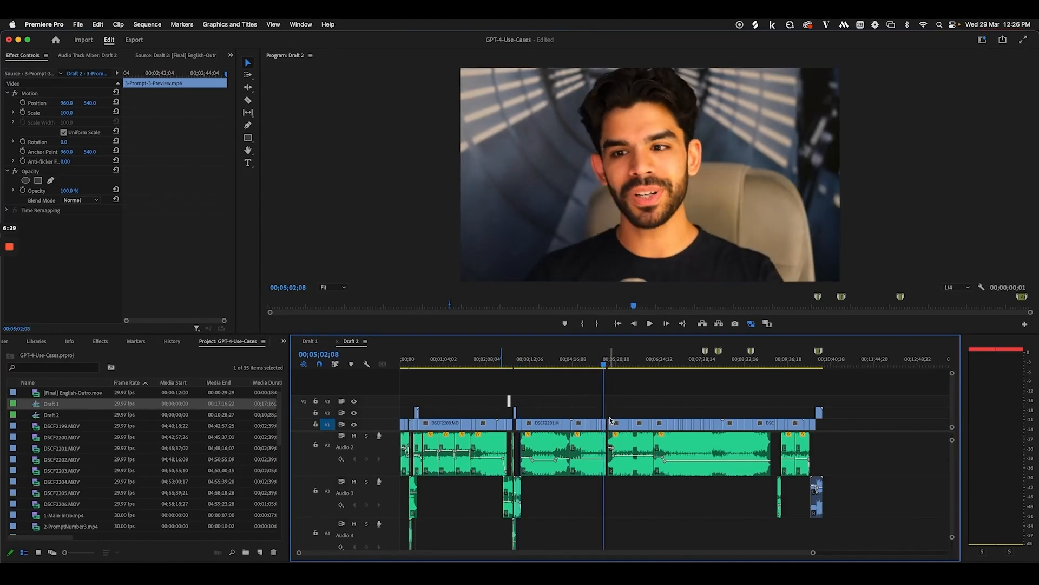
left_click_drag(608, 364, 715, 363)
key("equal")
key("equal")
scroll(634, 365, "right", 4)
scroll(710, 363, "right", 5)
key("space")
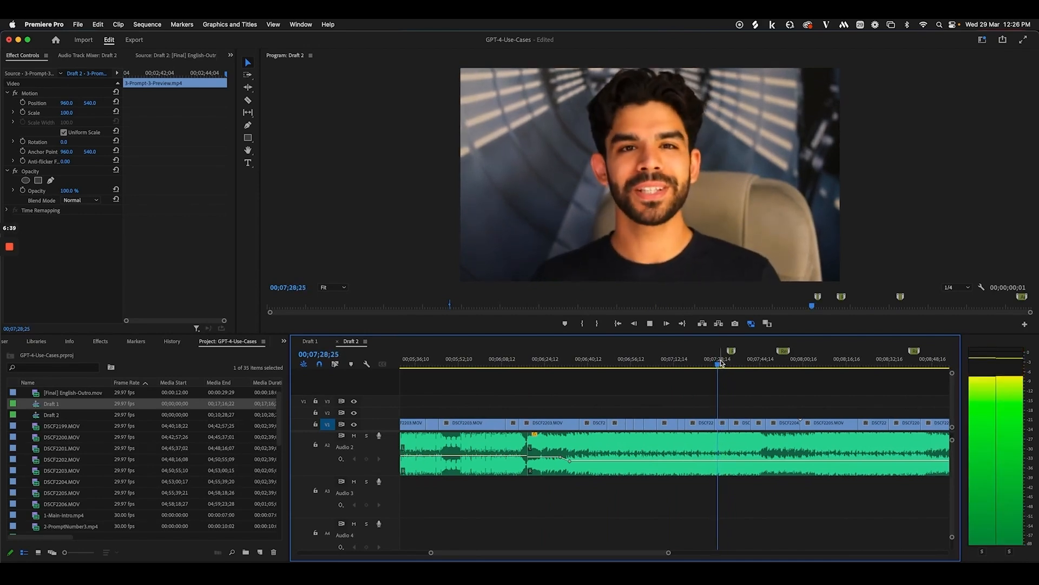
scroll(743, 473, "up", 2)
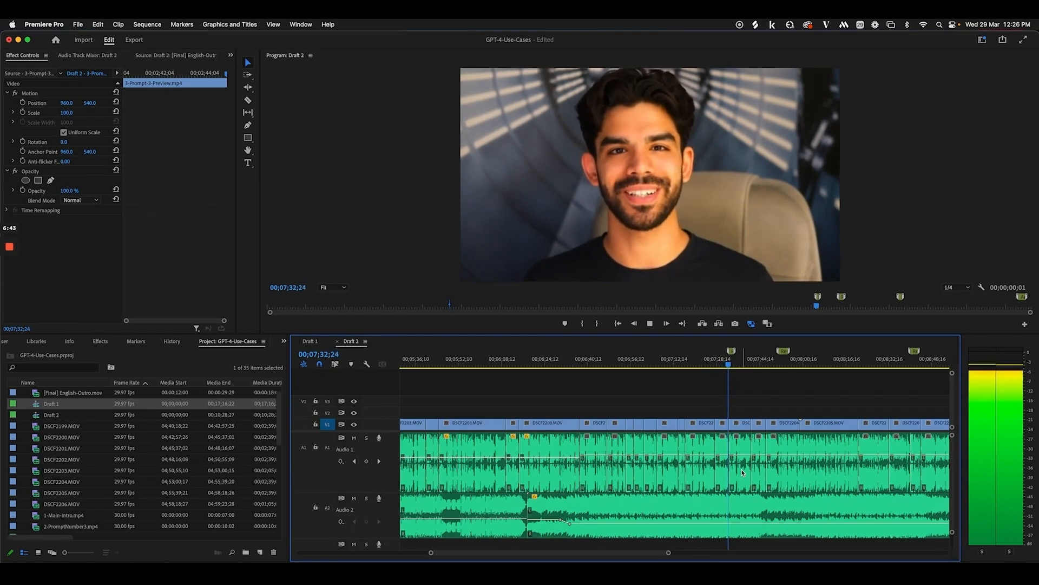
key("space")
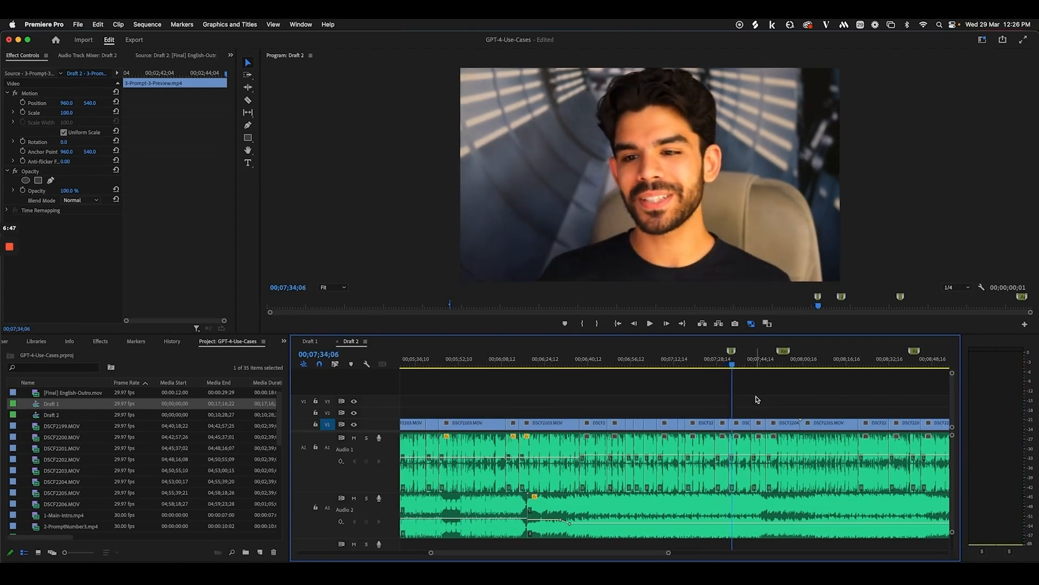
scroll(757, 400, "right", 5)
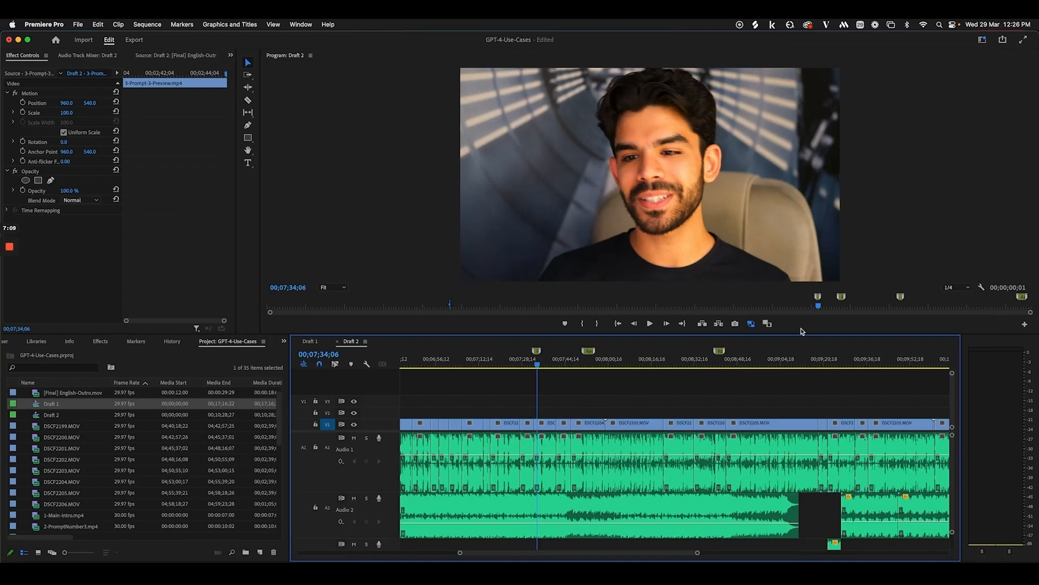
left_click_drag(557, 364, 728, 370)
key("equal")
key("equal")
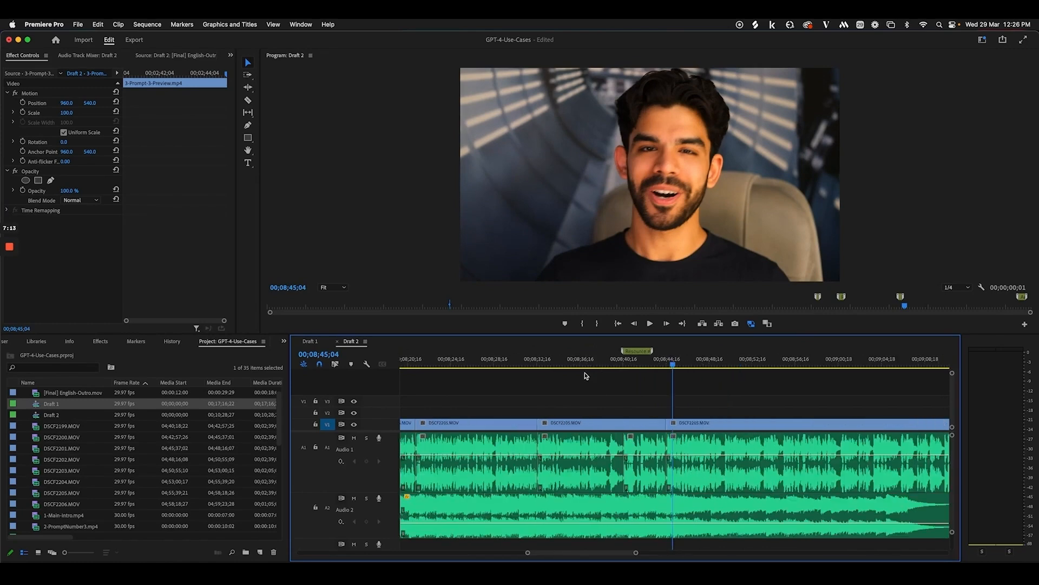
Open and cancel the Resource marker details, then scrub ahead to around 00;09;39
double_click(639, 352)
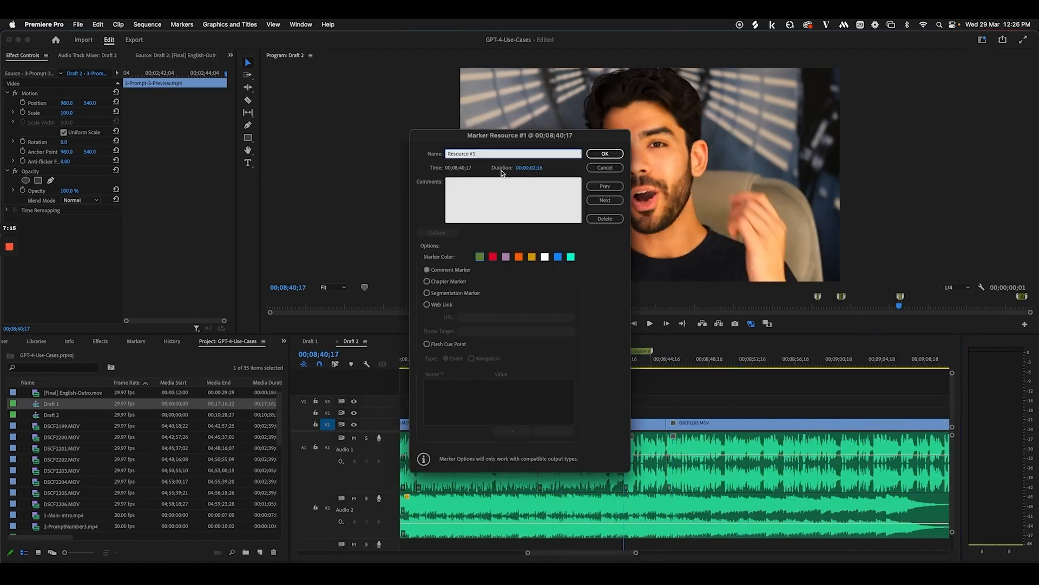
left_click(603, 172)
key("minus")
key("minus")
key("minus")
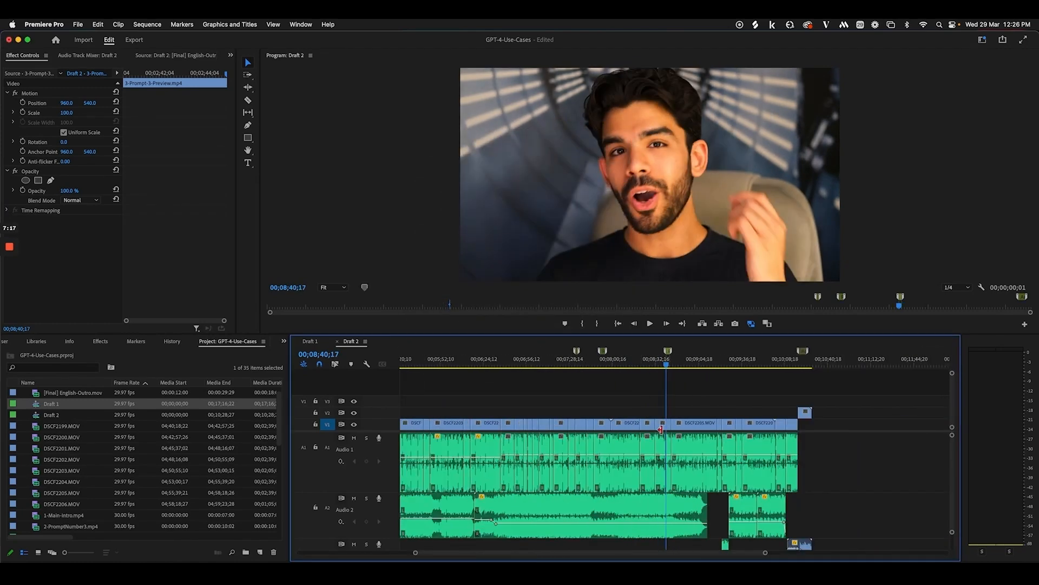
scroll(680, 449, "down", 2)
mouse_move(711, 364)
left_mouse_down()
mouse_move(789, 365)
mouse_move(726, 379)
mouse_move(730, 366)
left_mouse_up()
Zoom in and replay the section around 00;09;18 to 00;09;27
key("=")
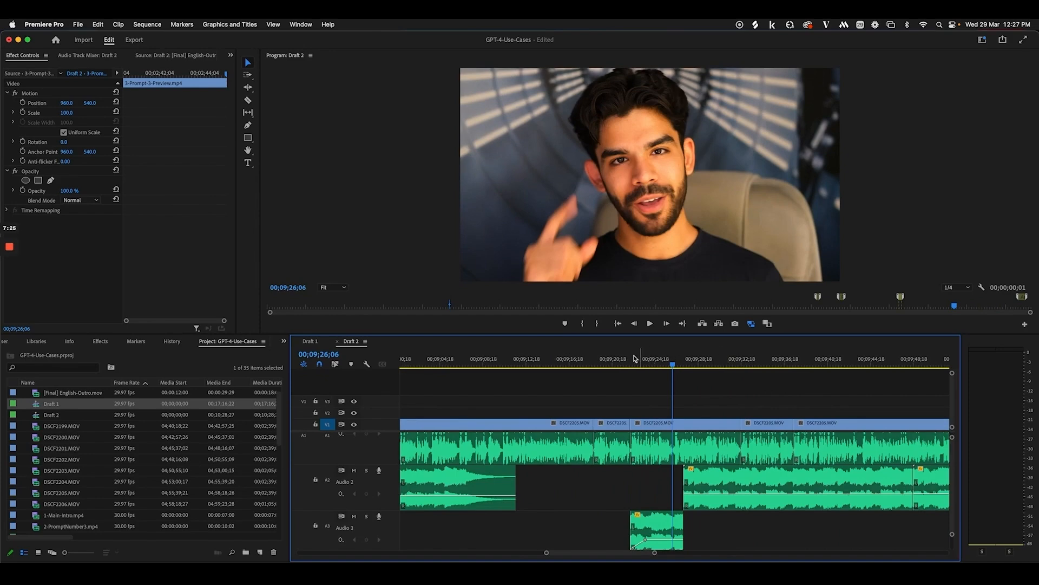
left_click_drag(571, 364, 658, 367)
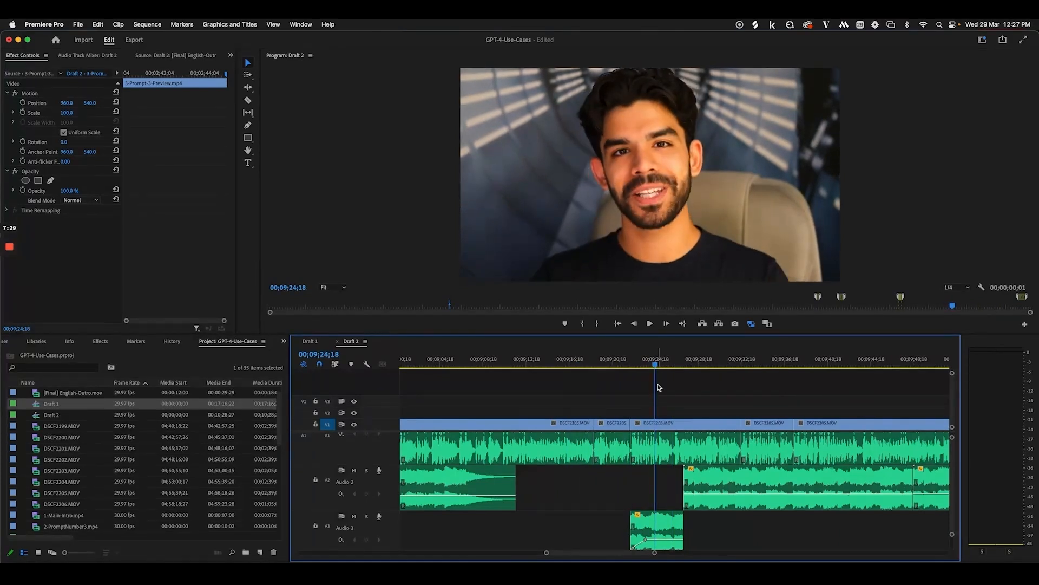
scroll(658, 386, "right", 3)
left_click(585, 362)
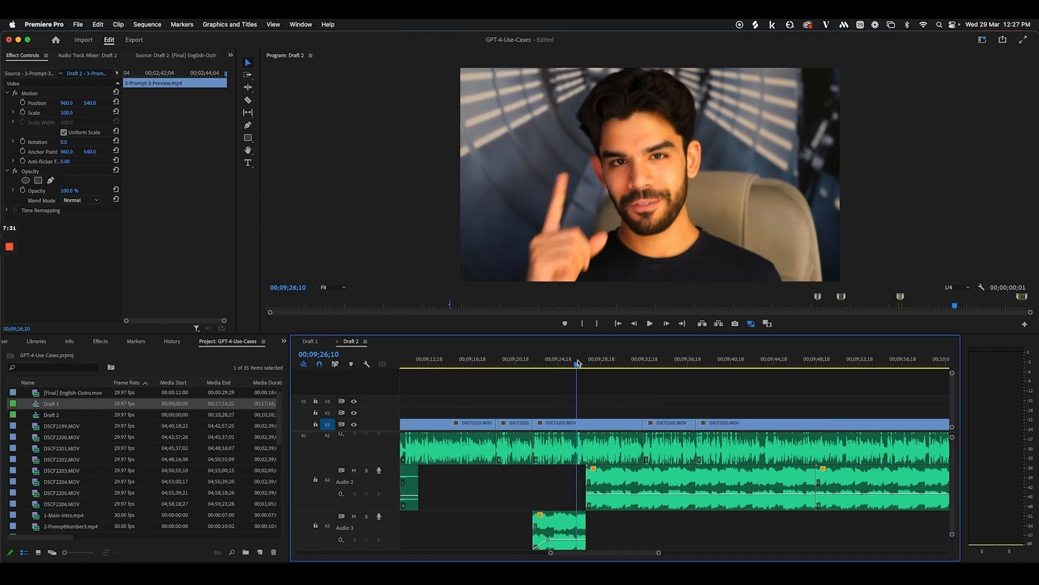
key("space")
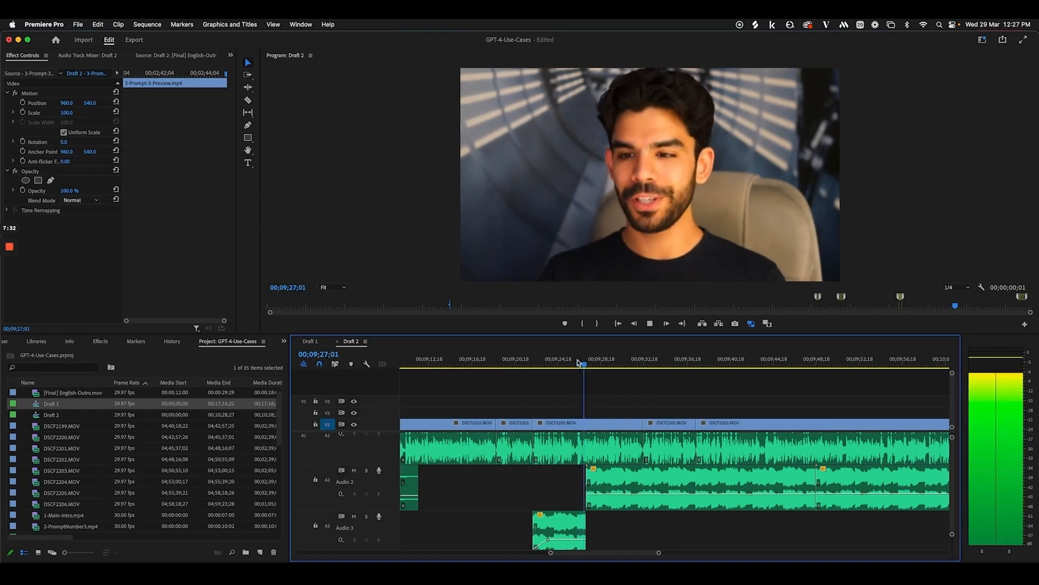
left_click(498, 362)
key("space")
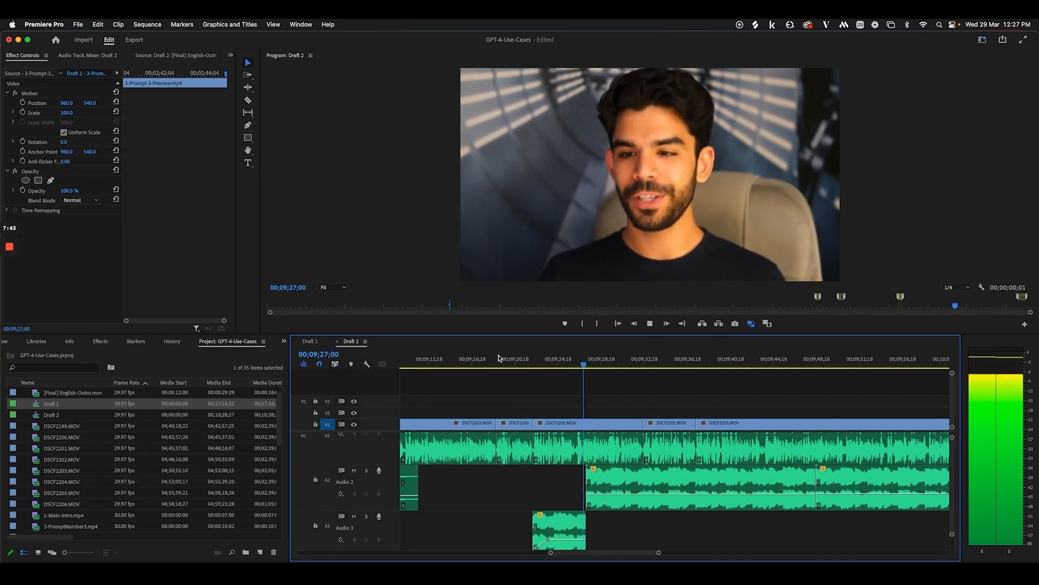
key("space")
Move to 00;09;30;13 and marquee-select both clips on the Audio 2 track
key("minus")
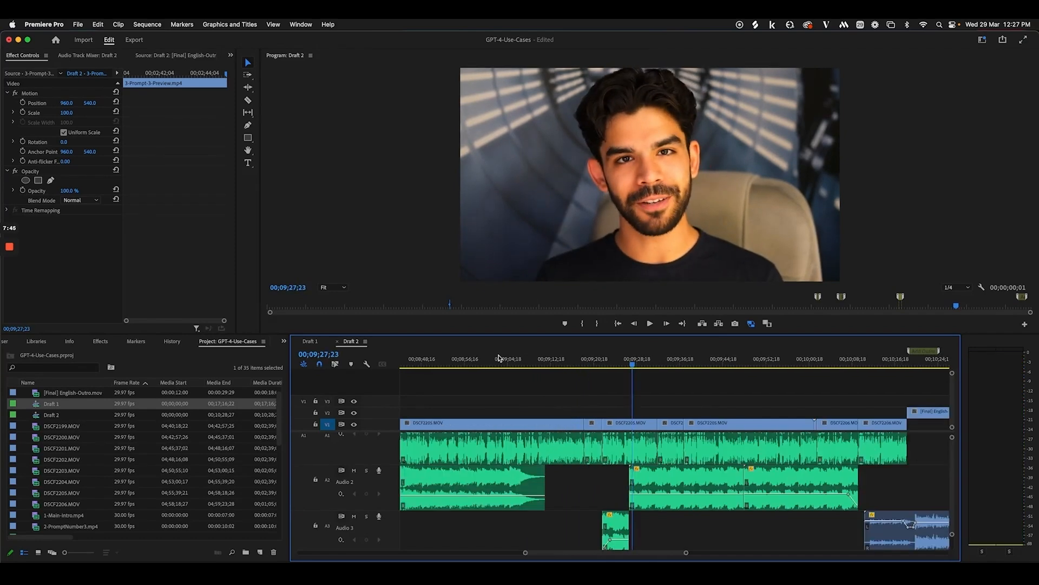
scroll(585, 444, "right", 4)
left_click_drag(525, 367, 539, 366)
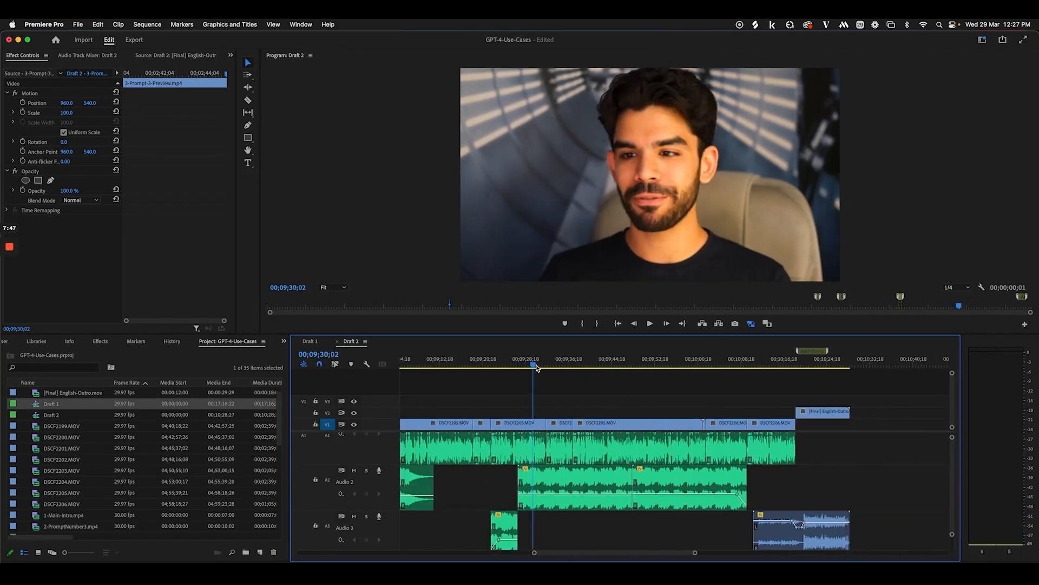
left_click_drag(796, 482, 554, 475)
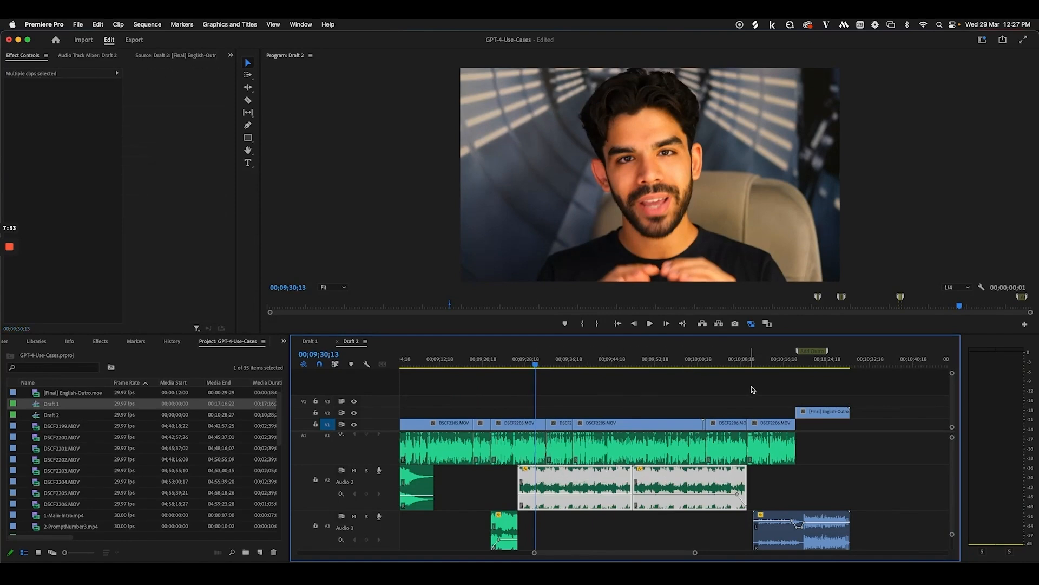
Move to 00;10;18;22 and play the lead-in to the outro
left_click(731, 362)
left_click_drag(737, 361, 768, 362)
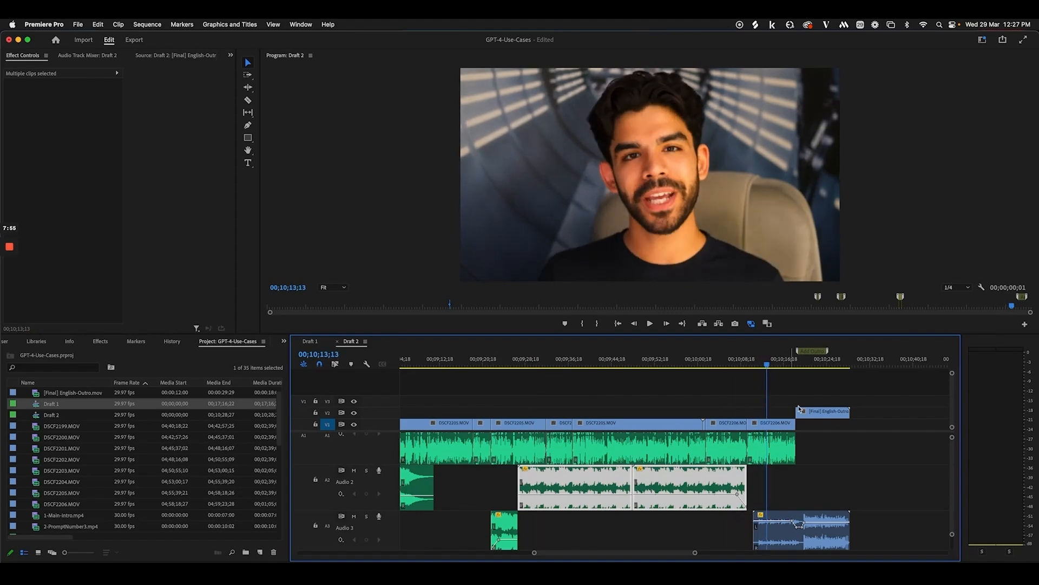
key("equal")
key("equal")
key("equal")
scroll(833, 452, "right", 5)
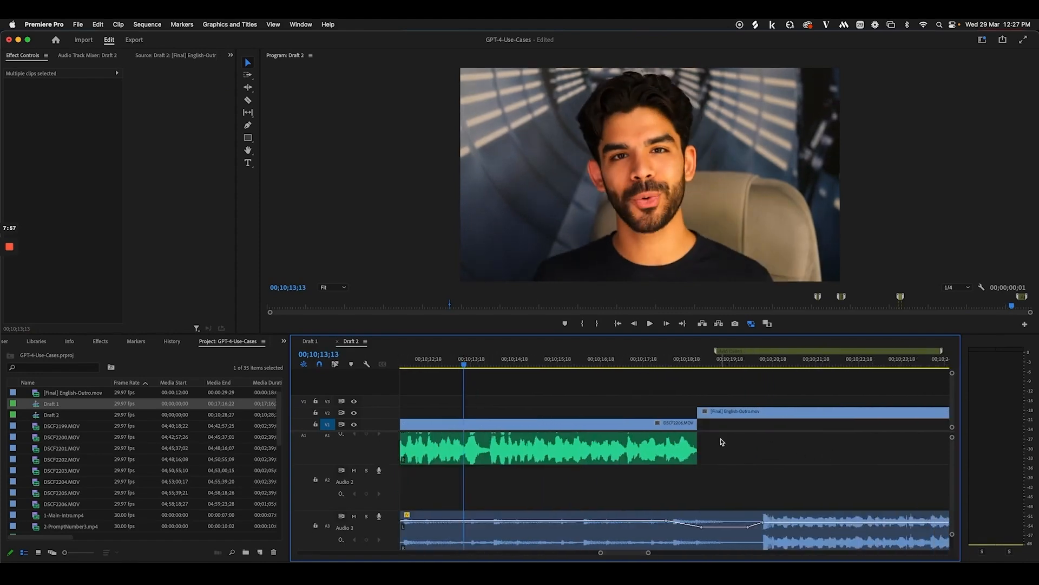
left_click(686, 364)
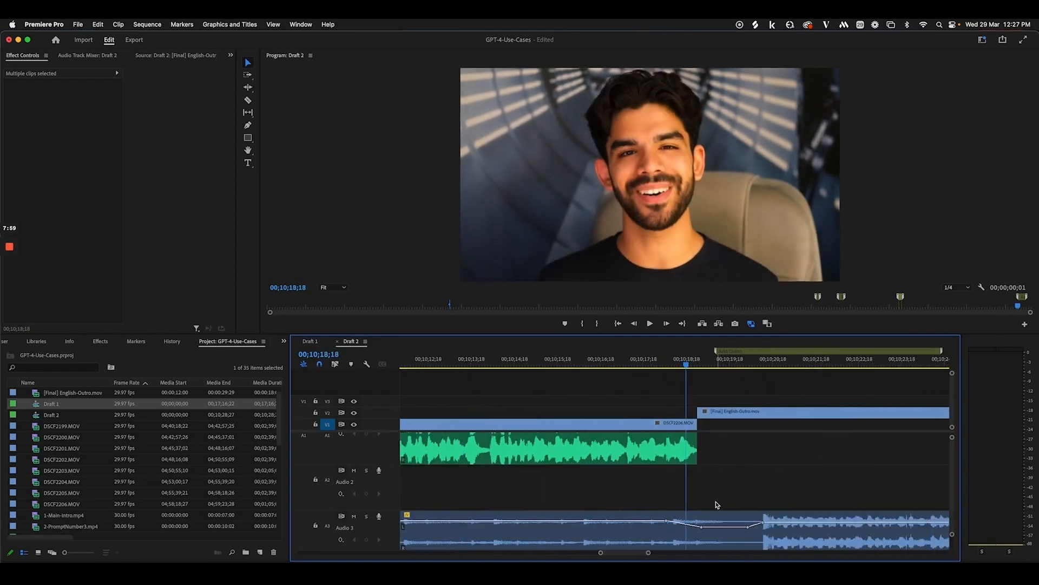
left_click_drag(687, 366, 538, 365)
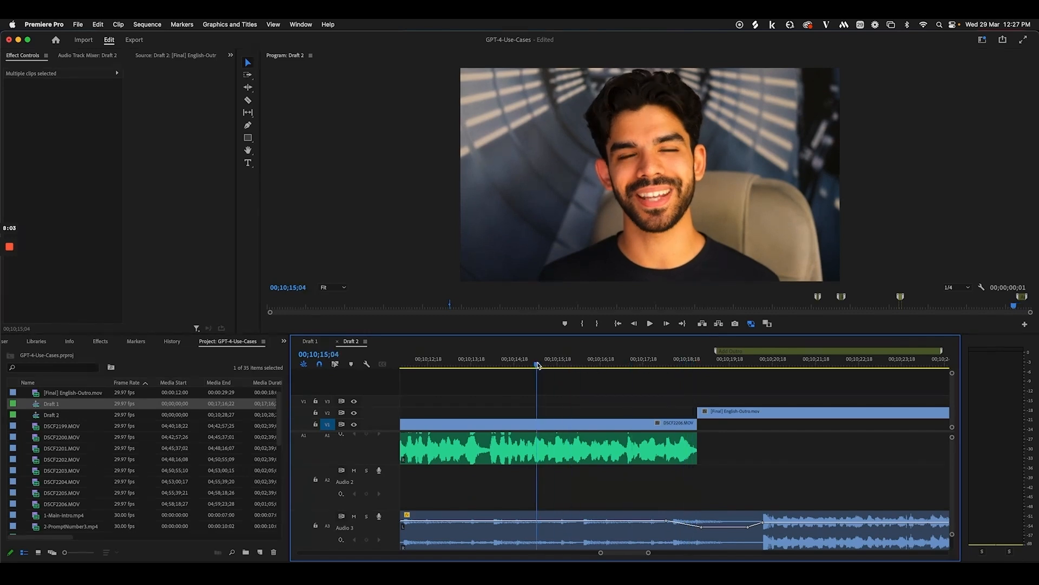
key("space")
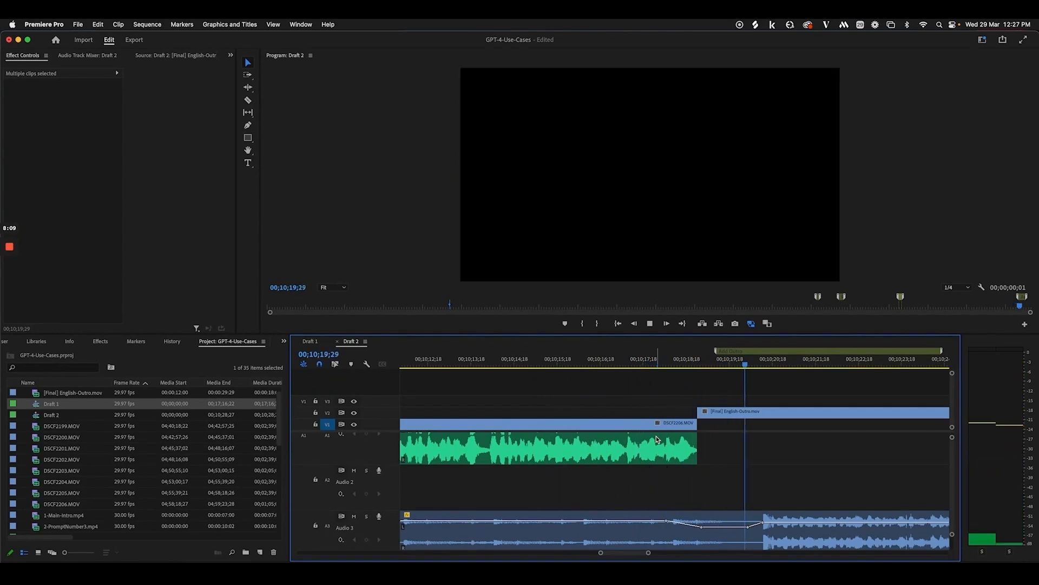
key("minus")
key("minus")
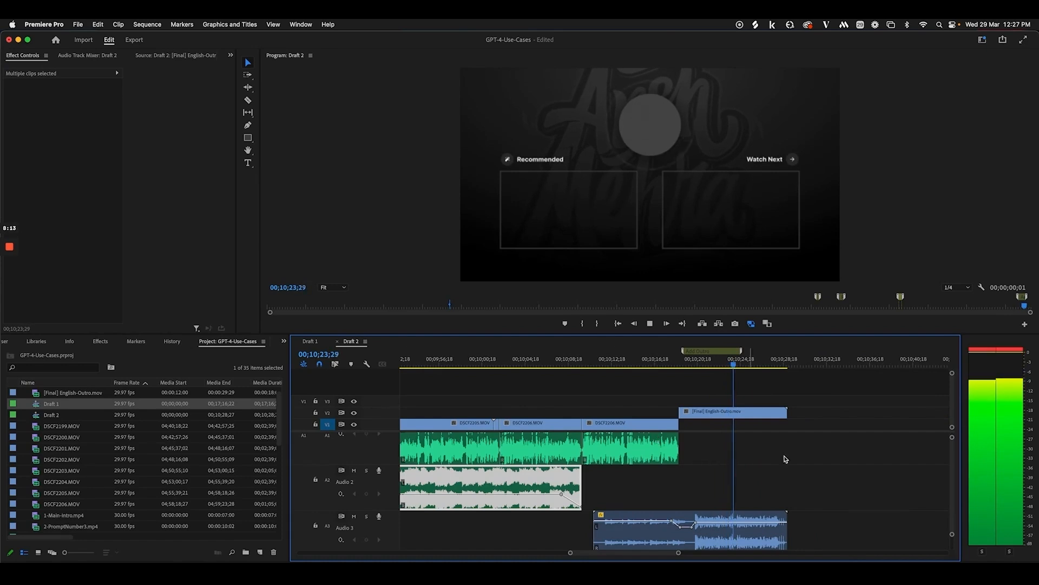
Save the project and replay the outro lead-in from around 00;10;16;18
key("super+s")
key("space")
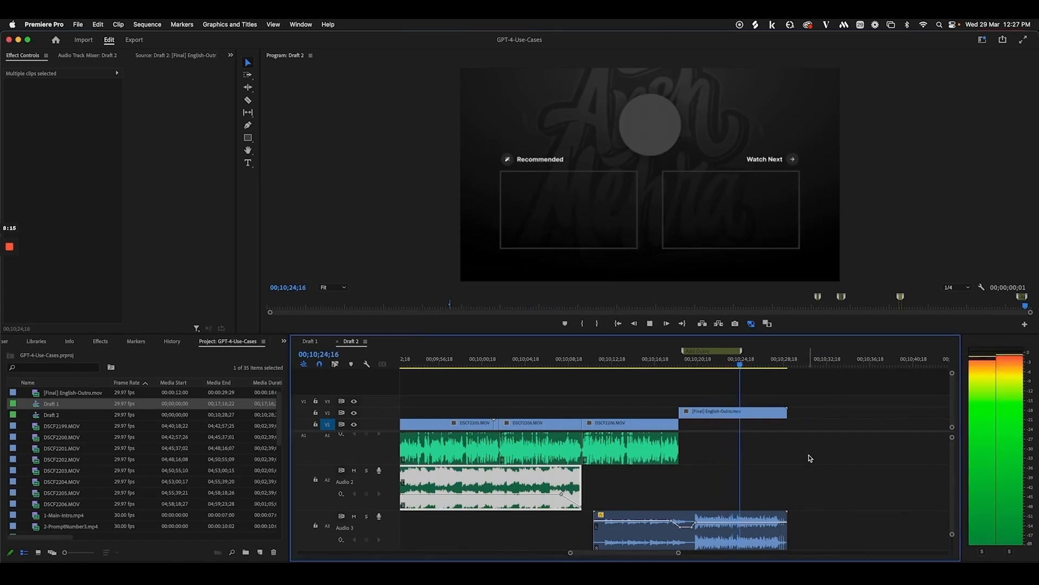
key("space")
left_click(655, 363)
key("space")
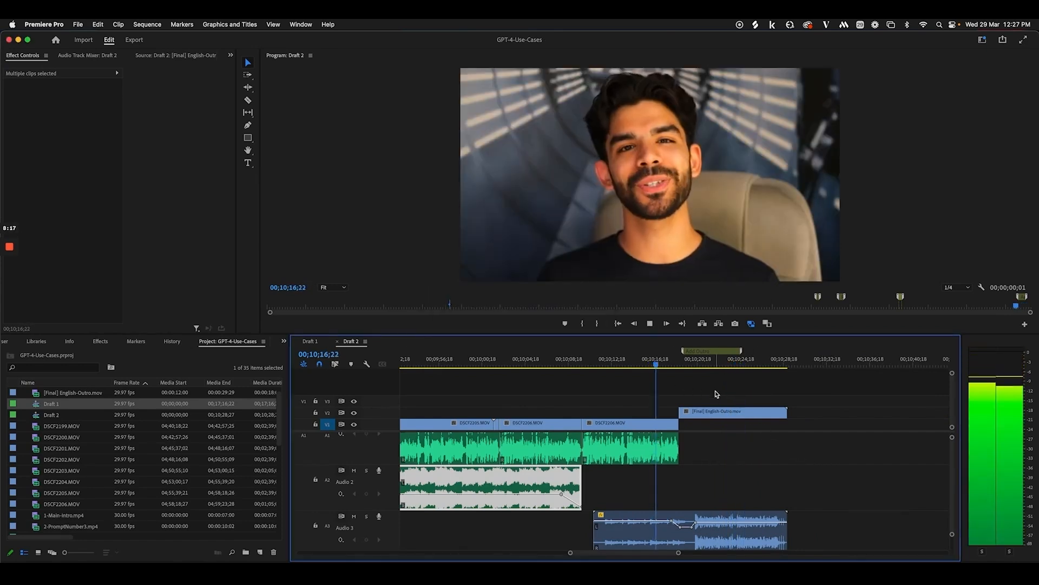
key("space")
Zoom out, deselect all clips, and rewind Draft 2 to 00;00;00;00
key("minus")
key("minus")
key("minus")
key("minus")
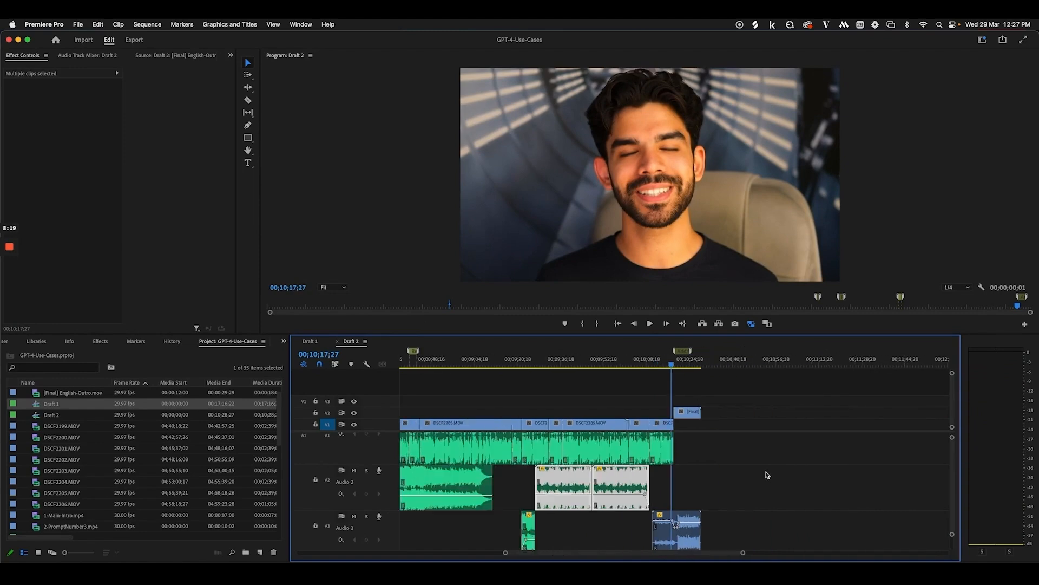
scroll(736, 459, "left", 5)
key("minus")
left_click(747, 453)
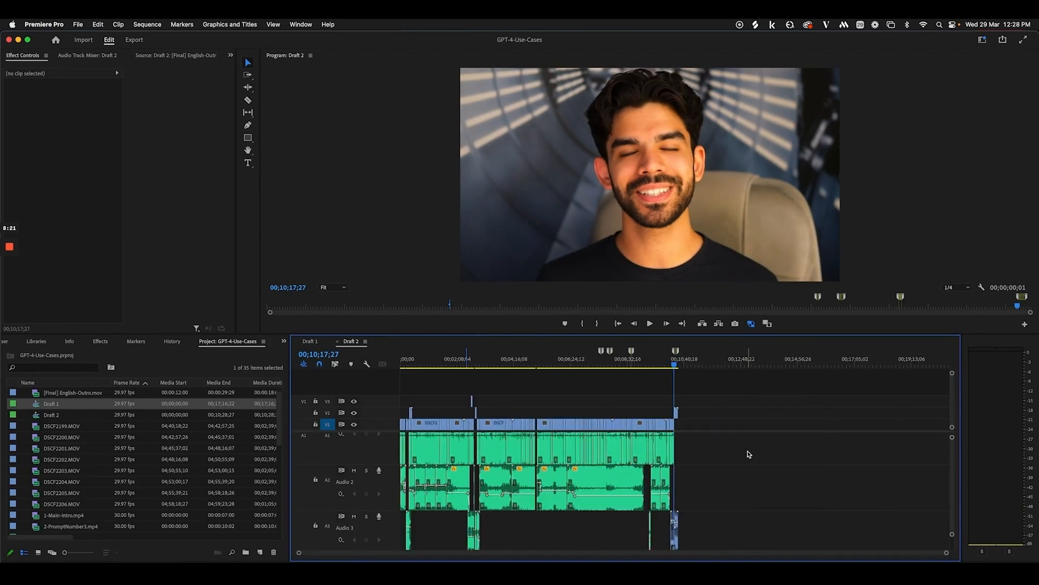
left_click_drag(427, 361, 403, 360)
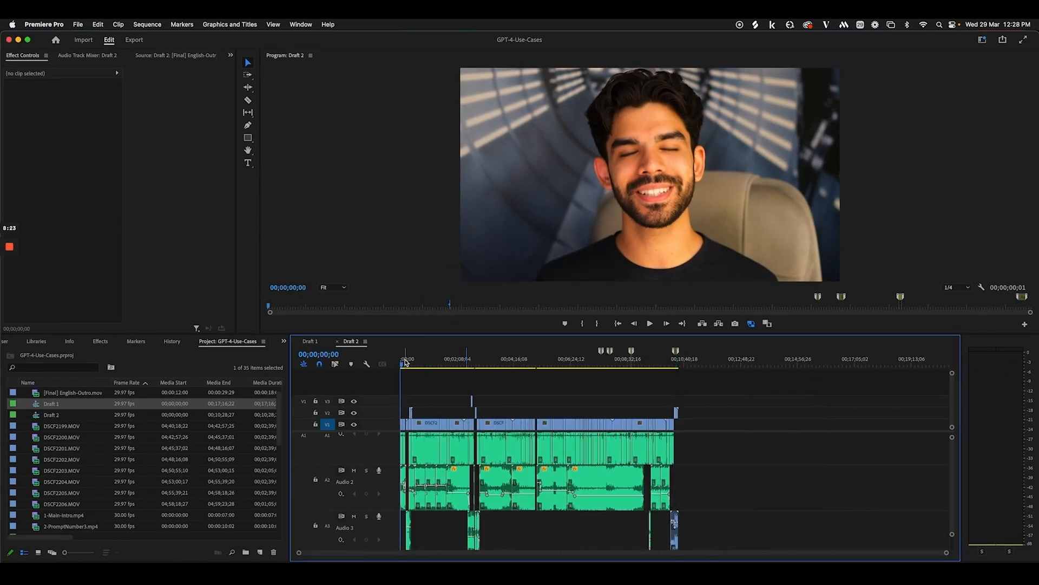
key("equal")
key("equal")
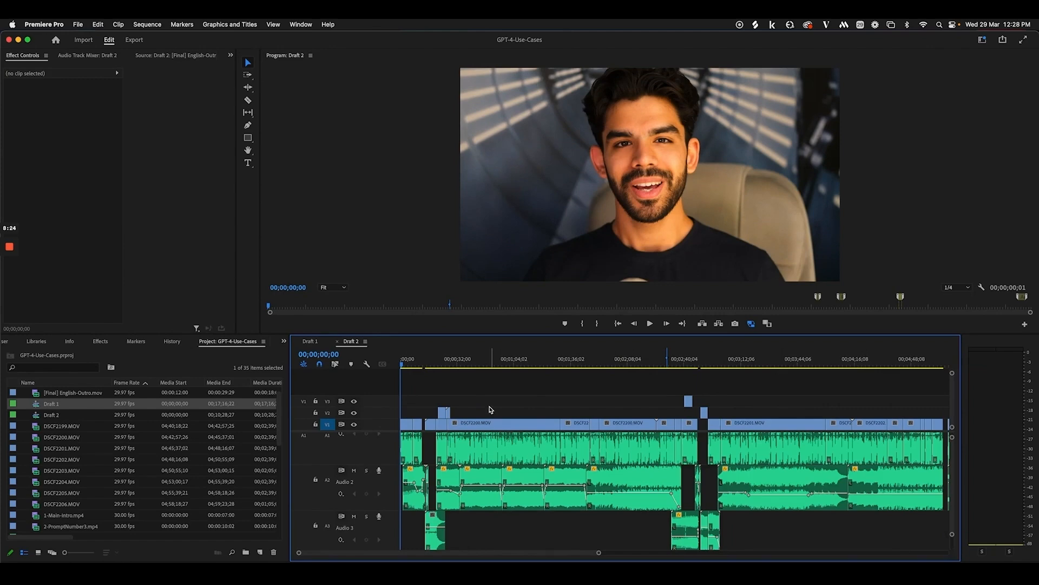
left_click(484, 361)
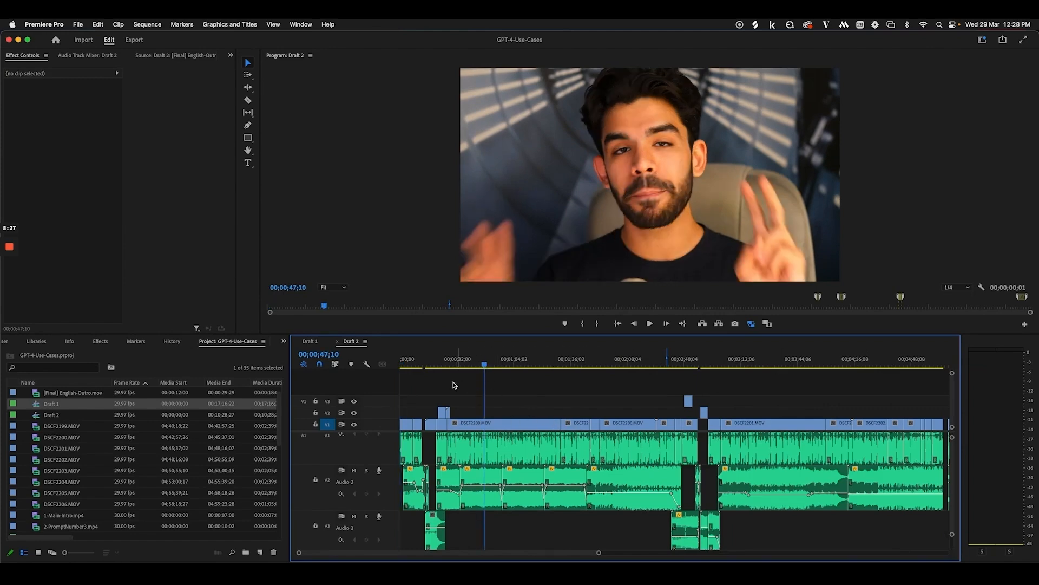
left_click_drag(435, 360, 379, 366)
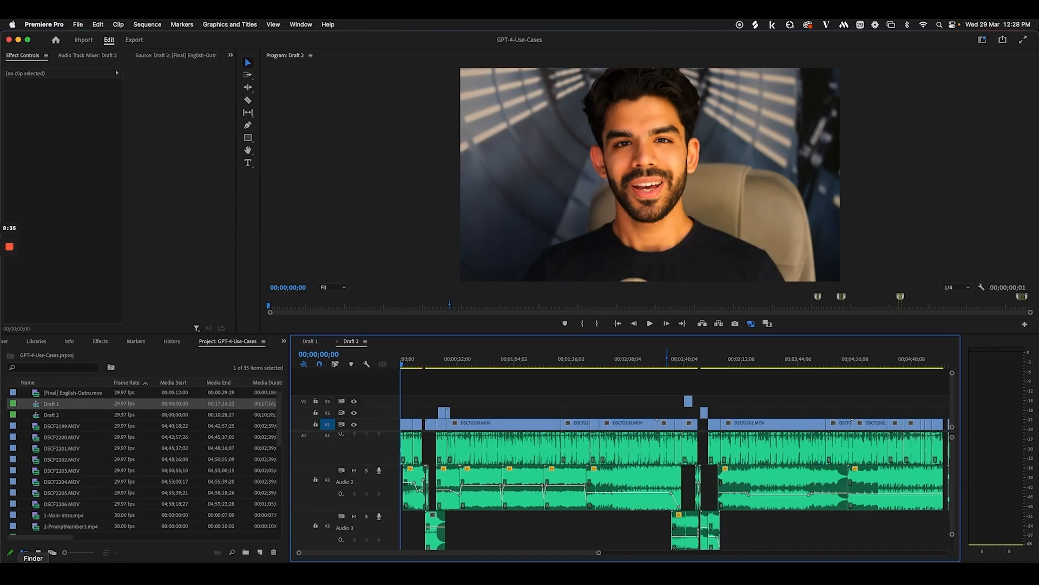
Open the footage folder in Finder, enlarge the window, and switch to Gallery view
left_click(33, 562)
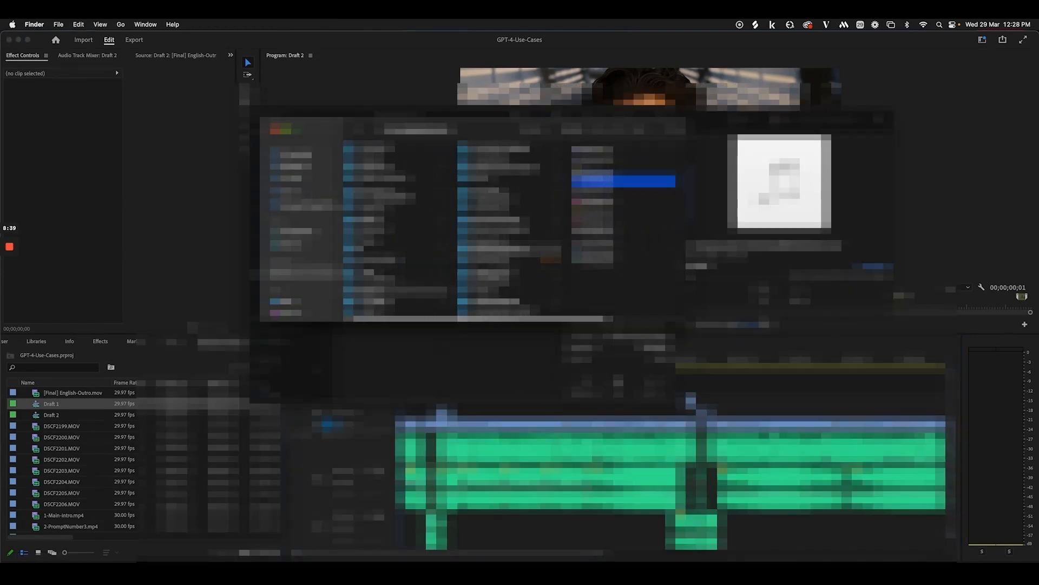
left_click(487, 273)
left_click(618, 152)
left_click(555, 162)
left_click(603, 152)
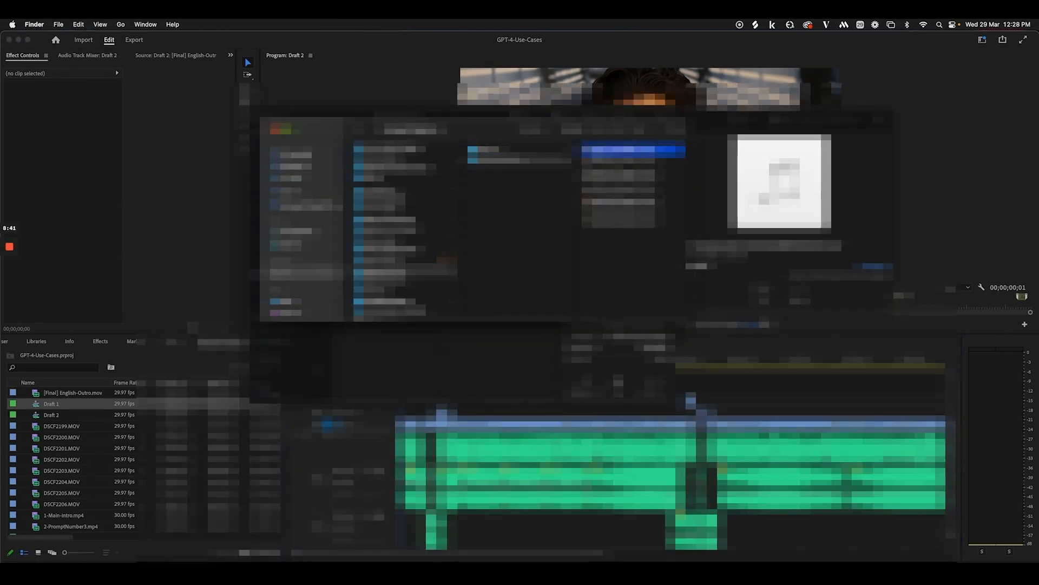
left_click_drag(535, 128, 404, 102)
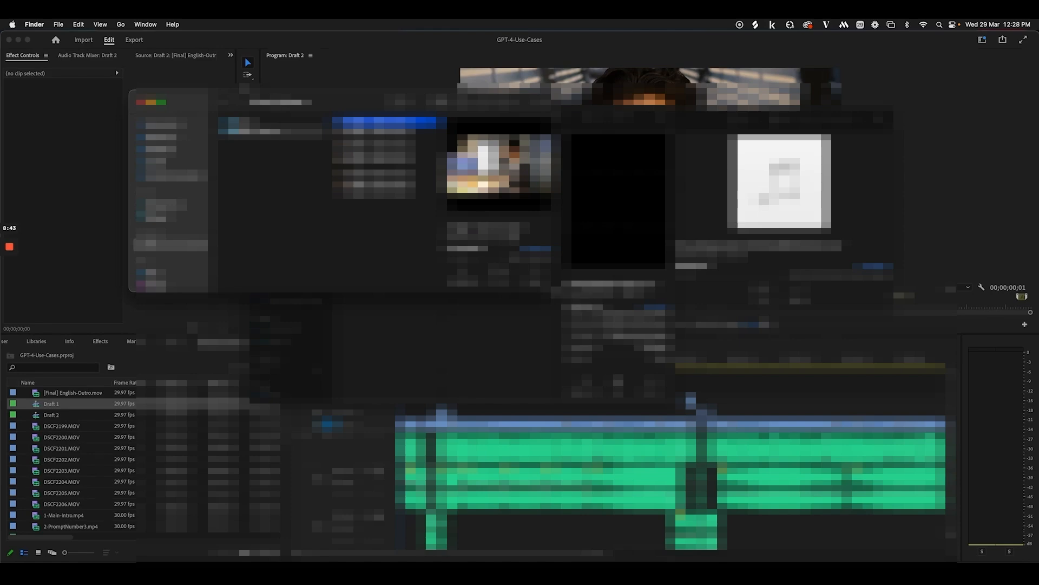
left_click_drag(559, 292, 972, 519)
left_click(685, 101)
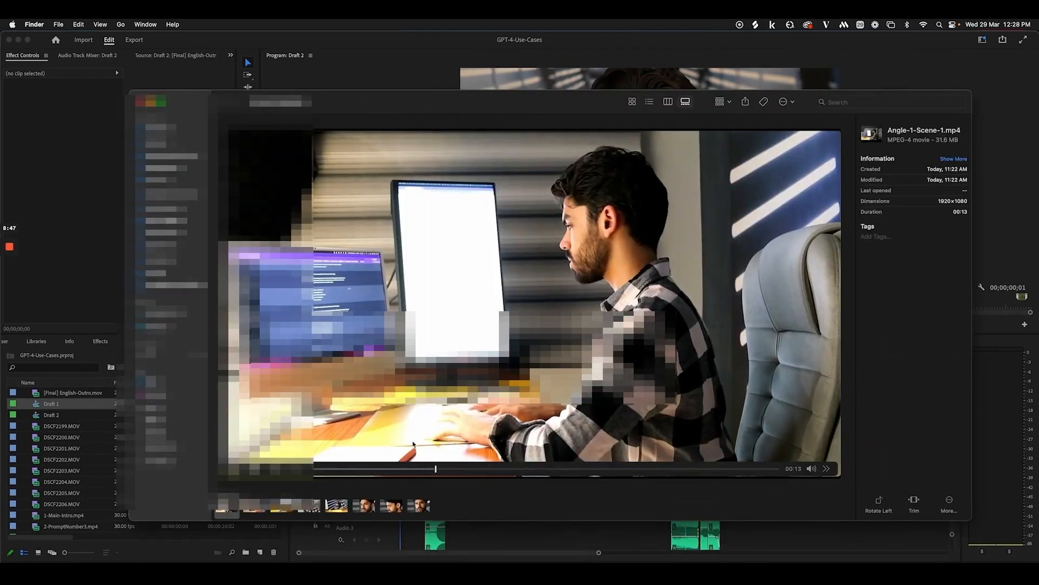
Preview the Angle clips in turn, from Angle-2-Scene-1 through Angle-6-Scene-3
key("Right")
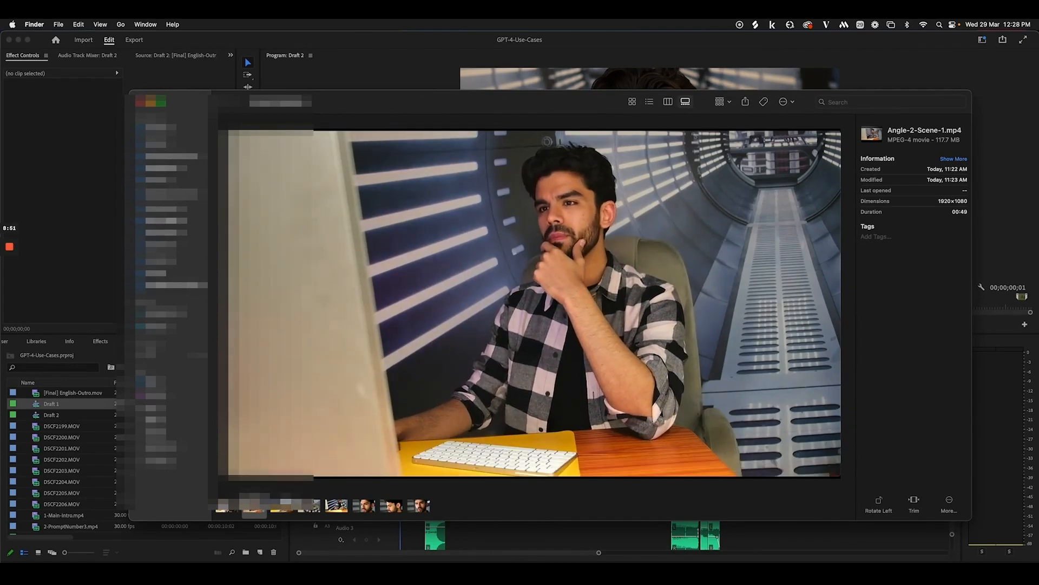
key("Right")
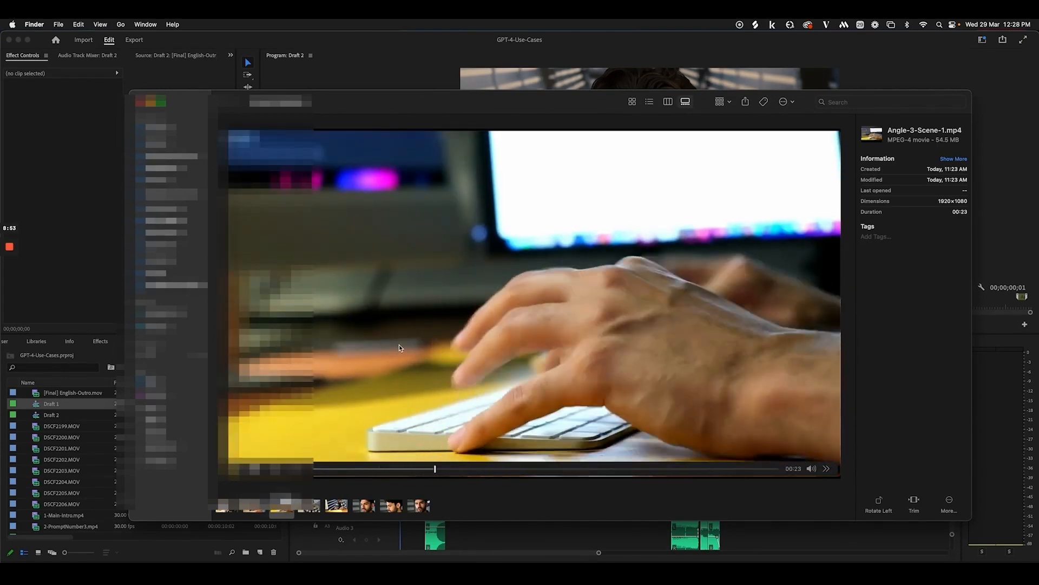
key("Right")
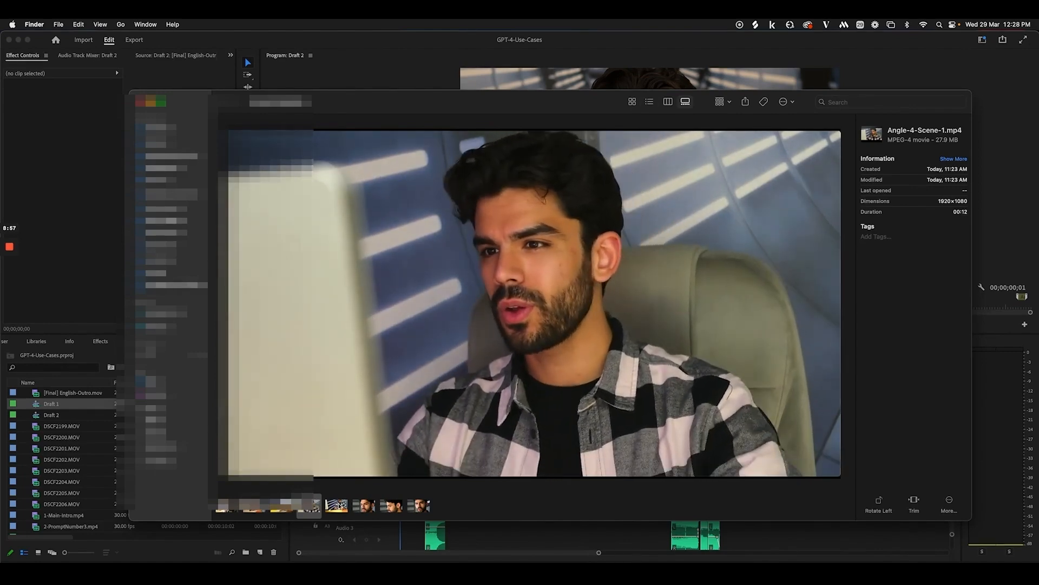
key("Right")
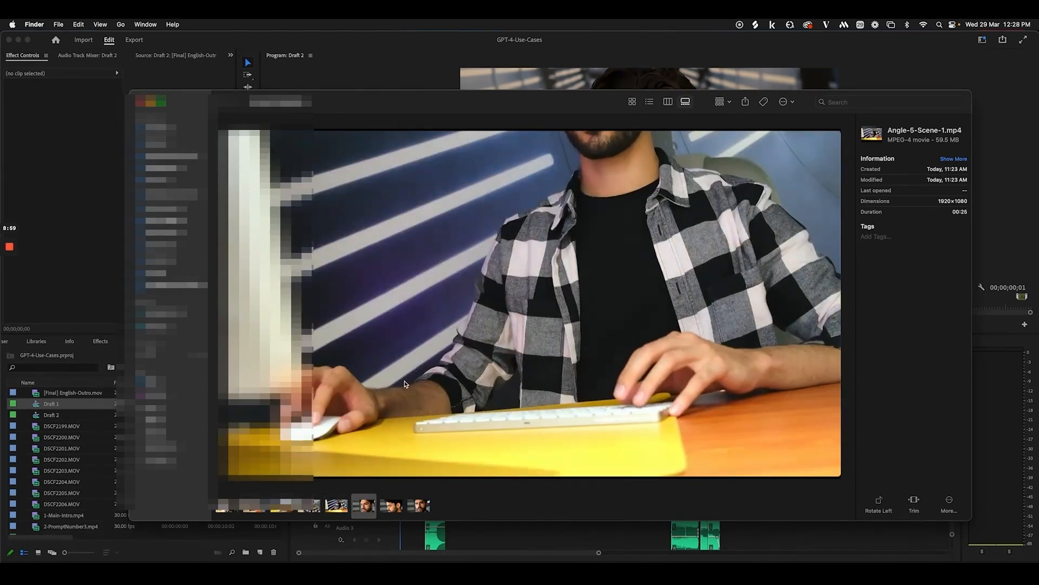
key("Right")
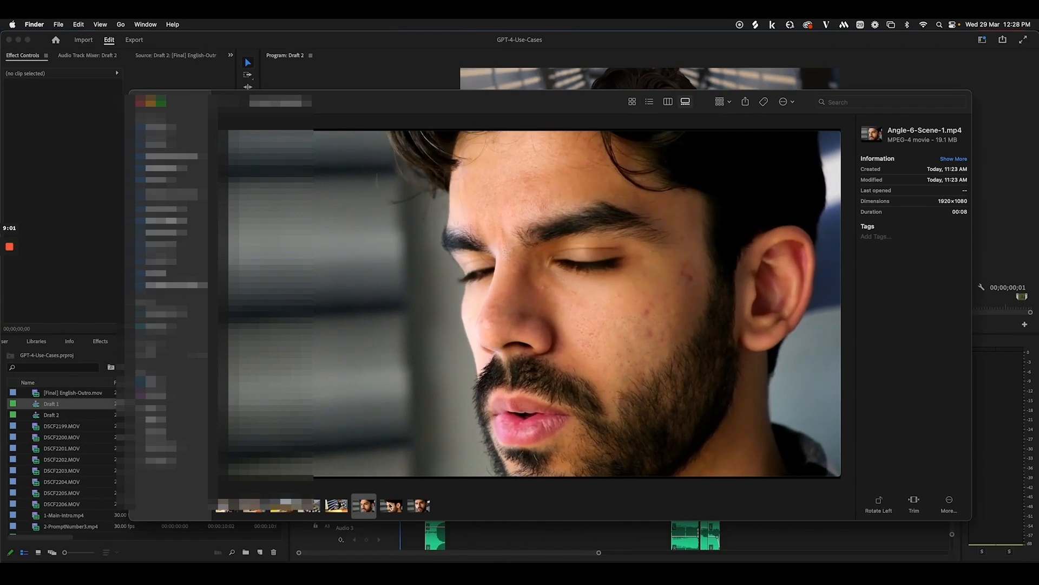
key("Right")
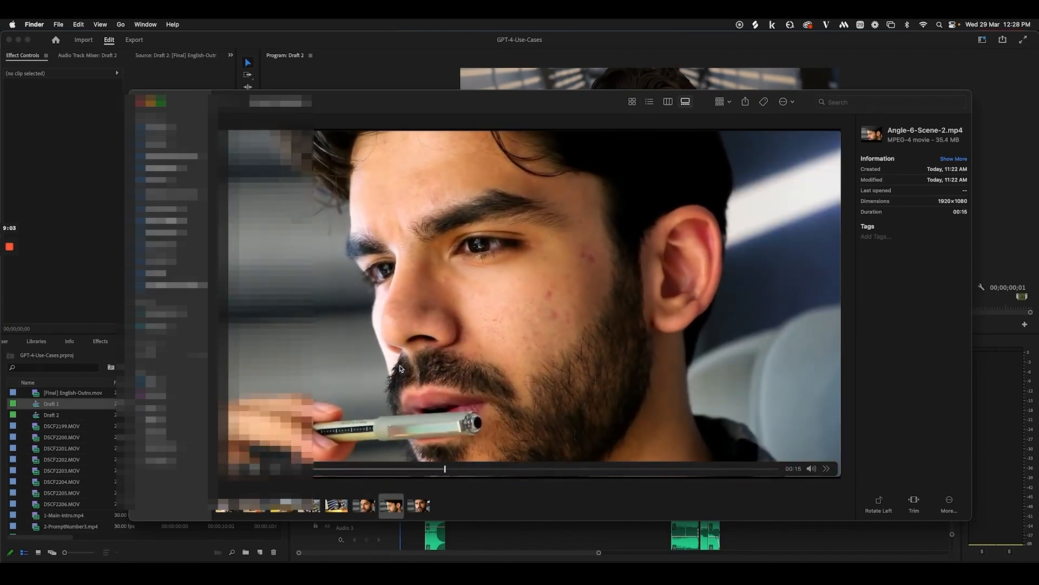
left_click(426, 497)
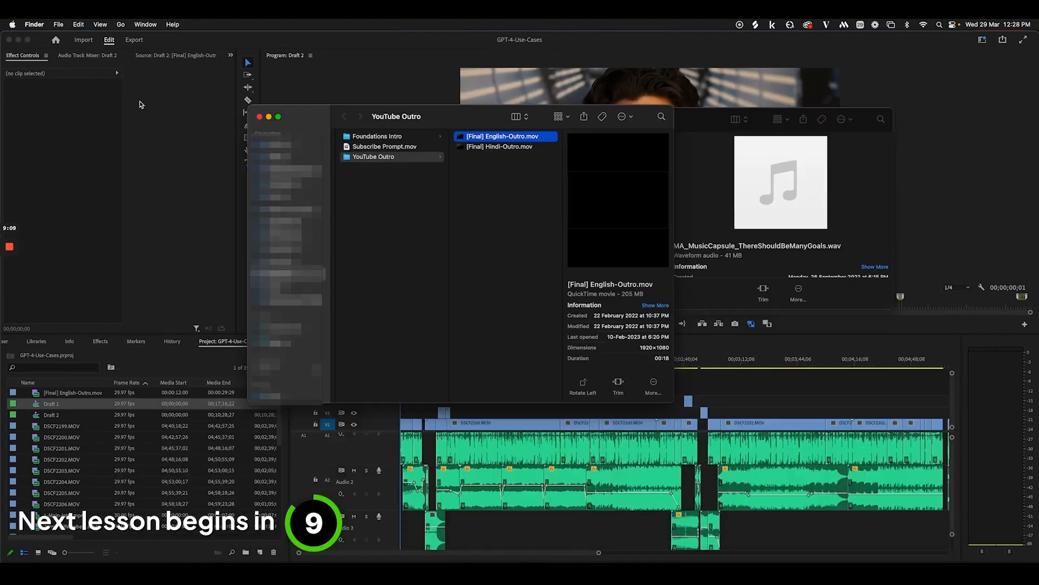
Back in Premiere Pro, select the V3 gap and zoom the timeline out
left_click(554, 488)
left_click(526, 399)
key("minus")
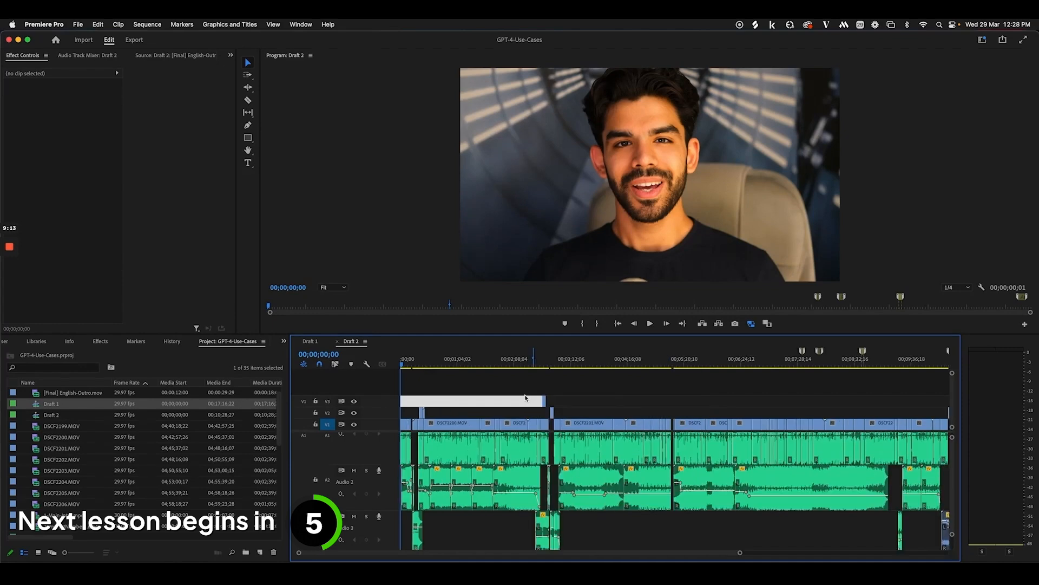
key("minus")
Switch to the original EDIT sequence, scrub through its opening, and rewind to the start
left_click(535, 392)
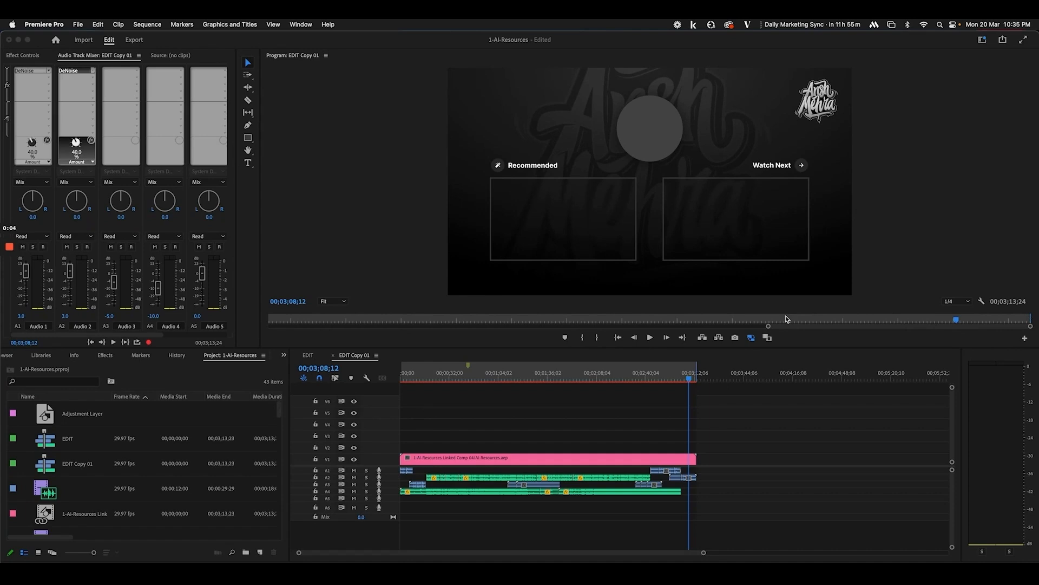
left_click(307, 356)
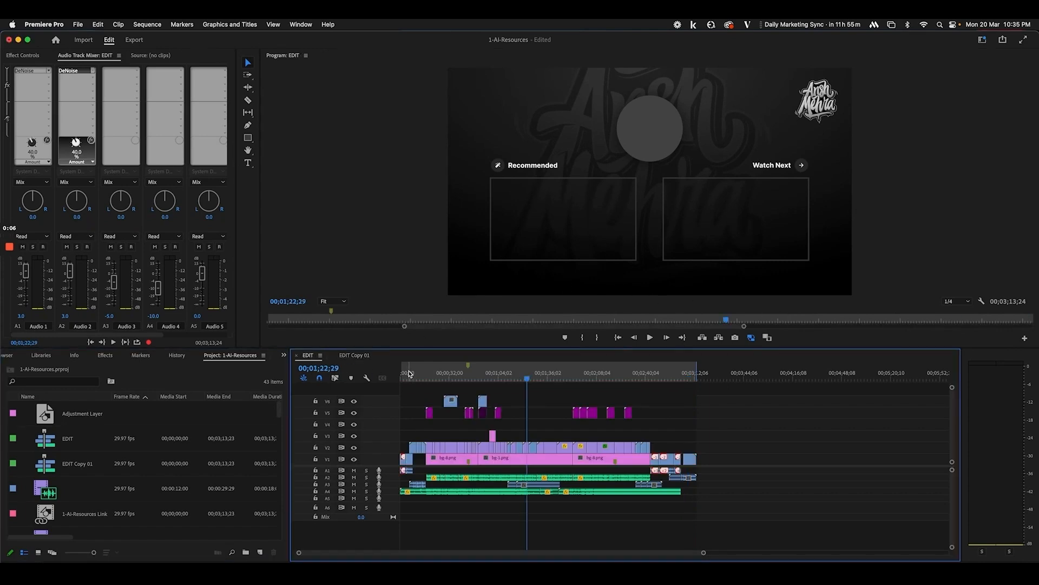
left_click(410, 379)
left_click_drag(412, 379, 662, 400)
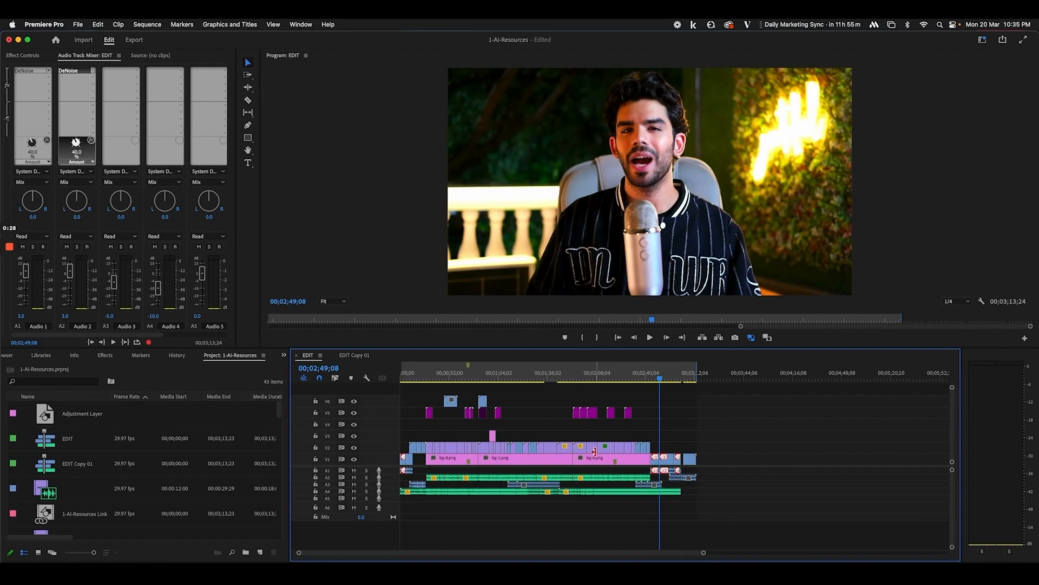
left_click_drag(420, 374, 391, 376)
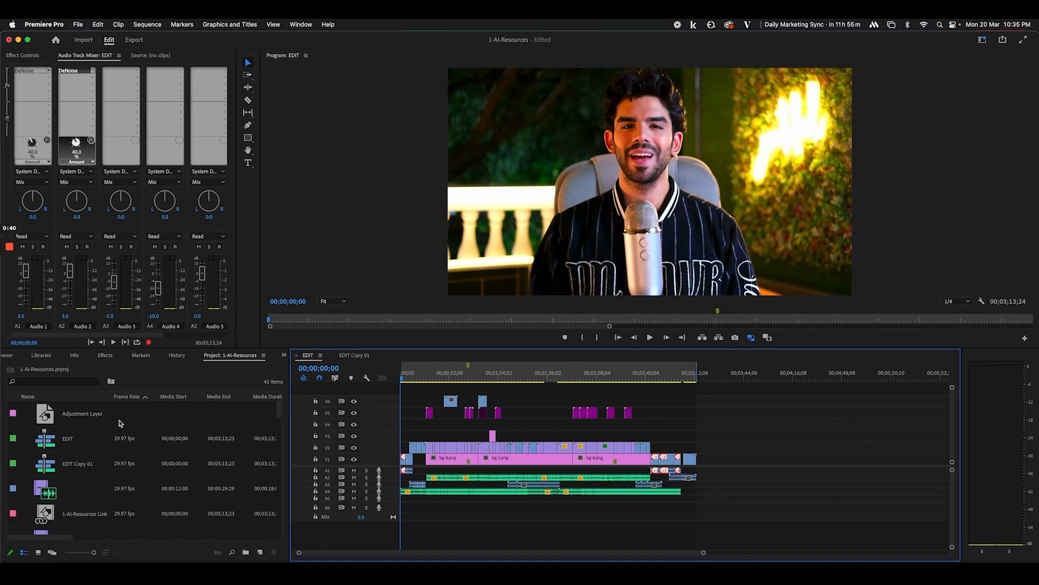
Open EDIT Copy 01 from the Project panel and compare it with EDIT's video clips
left_click(58, 439)
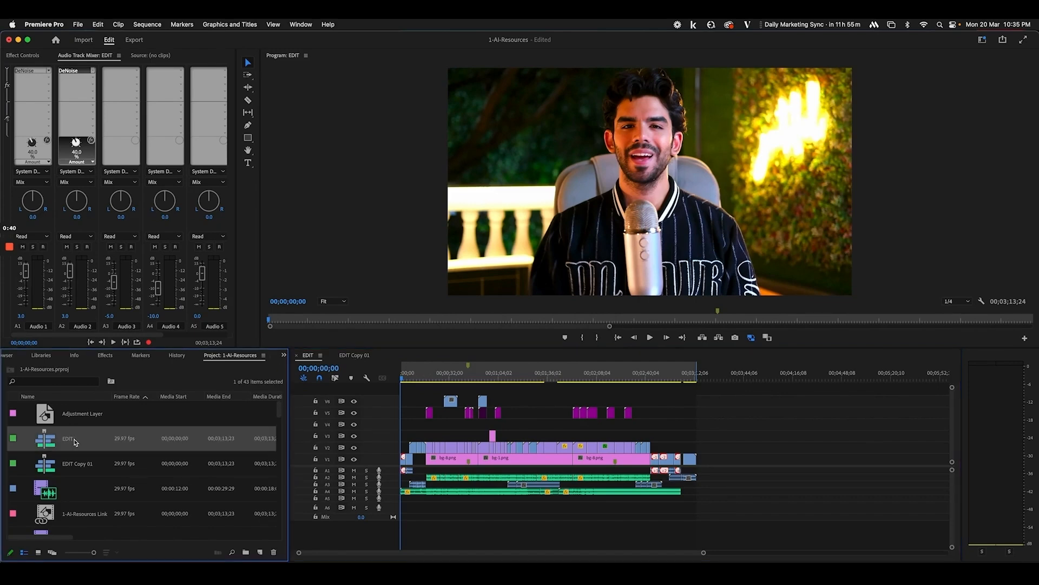
double_click(57, 464)
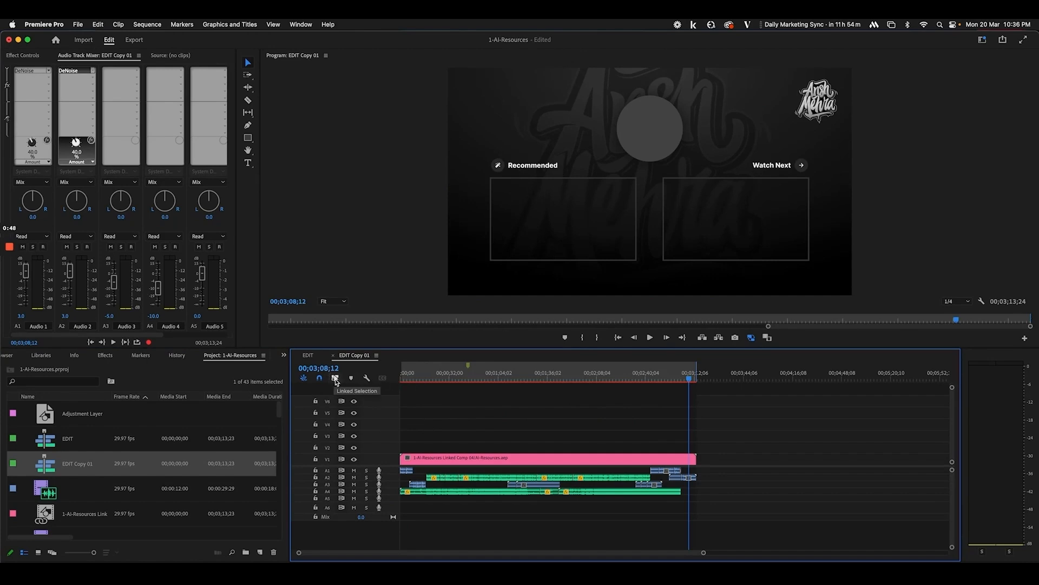
left_click(308, 355)
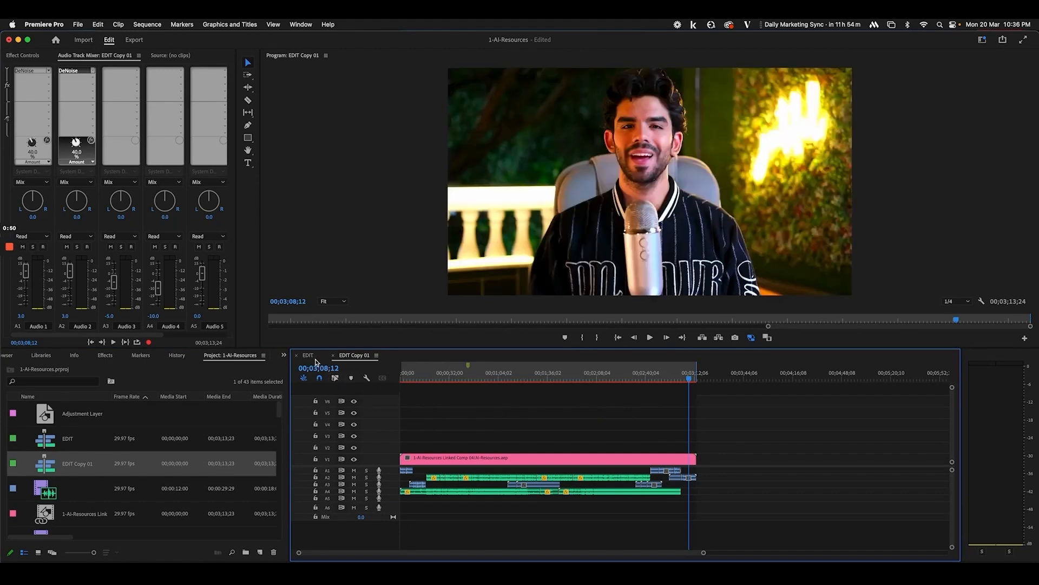
left_click_drag(512, 400, 401, 383)
left_click(371, 357)
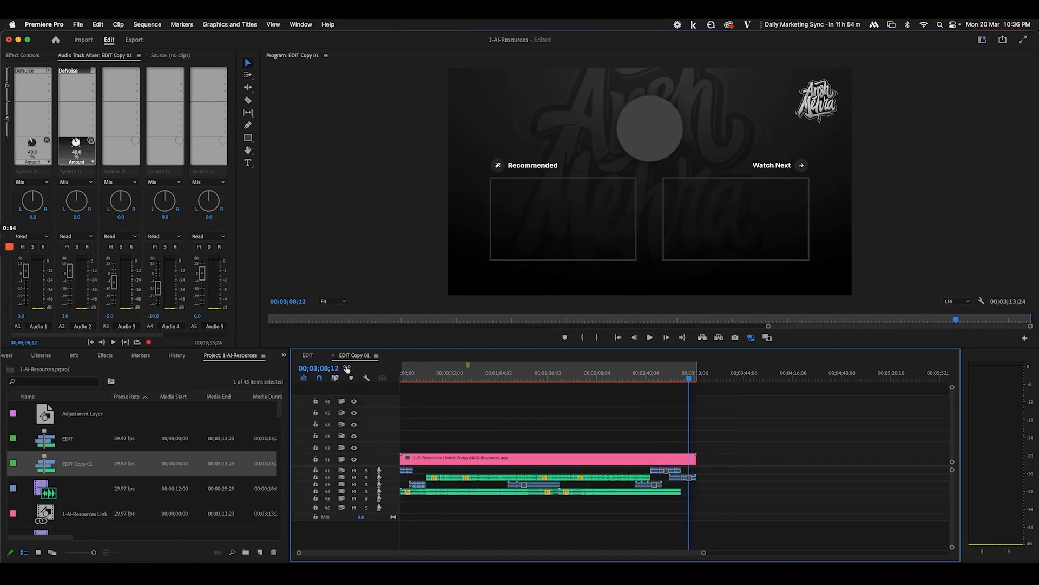
Switch to After Effects, rewind the Inside Files comp and collapse the Part-1.mp4 layer
right_click(450, 460)
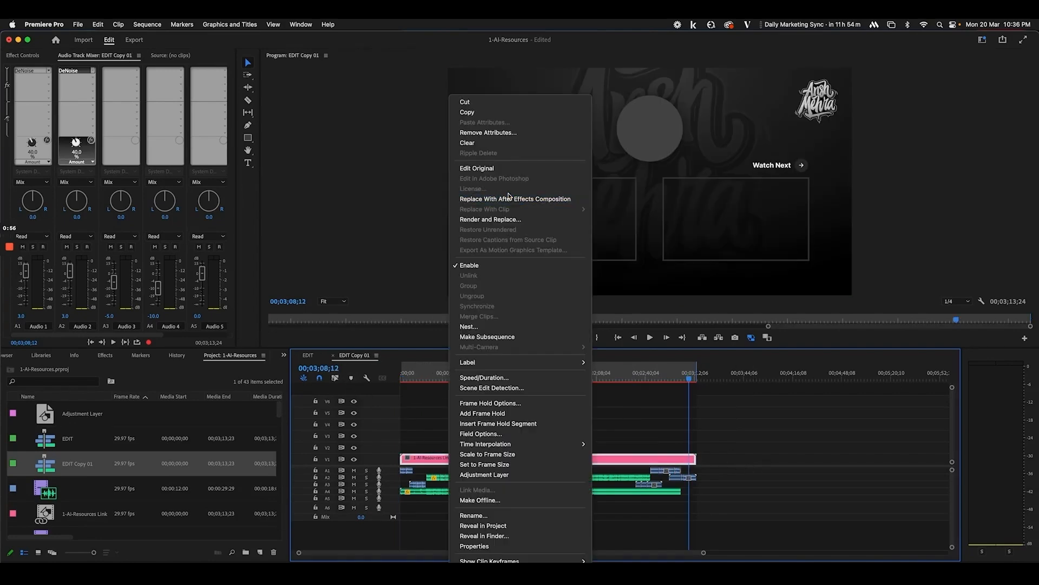
left_click(433, 397)
left_click(204, 575)
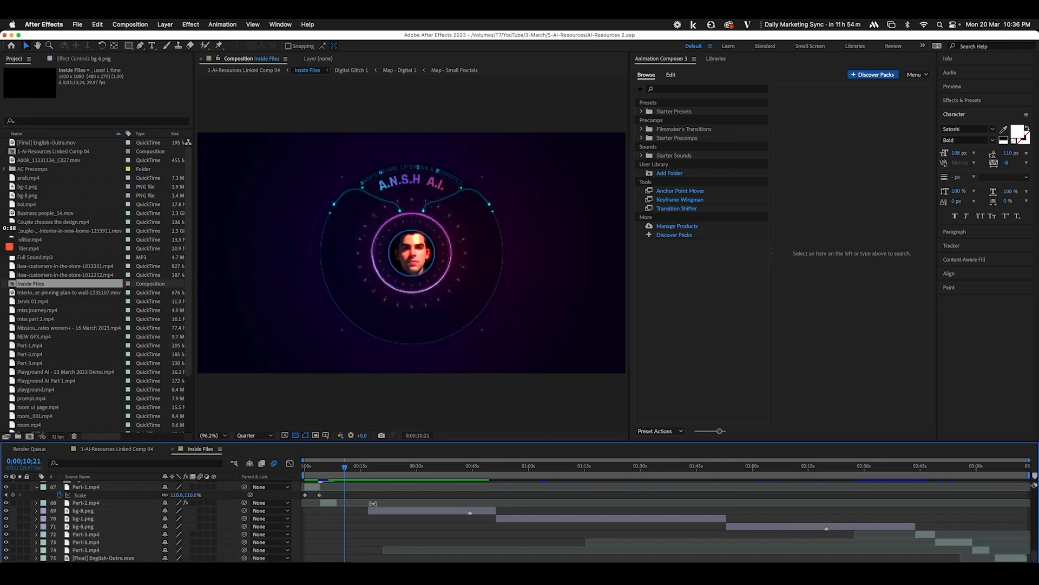
left_click_drag(325, 470, 308, 400)
left_click(37, 486)
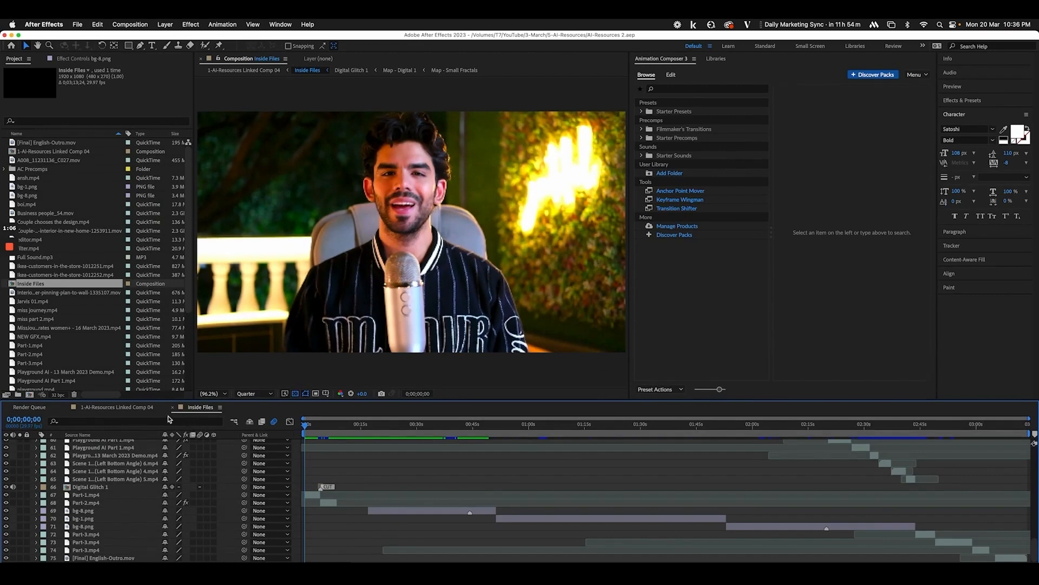
Open the 1-AI-Resources Linked Comp 04 composition and look inside the Inside Files precomp
left_click(140, 408)
left_click(102, 452)
double_click(102, 454)
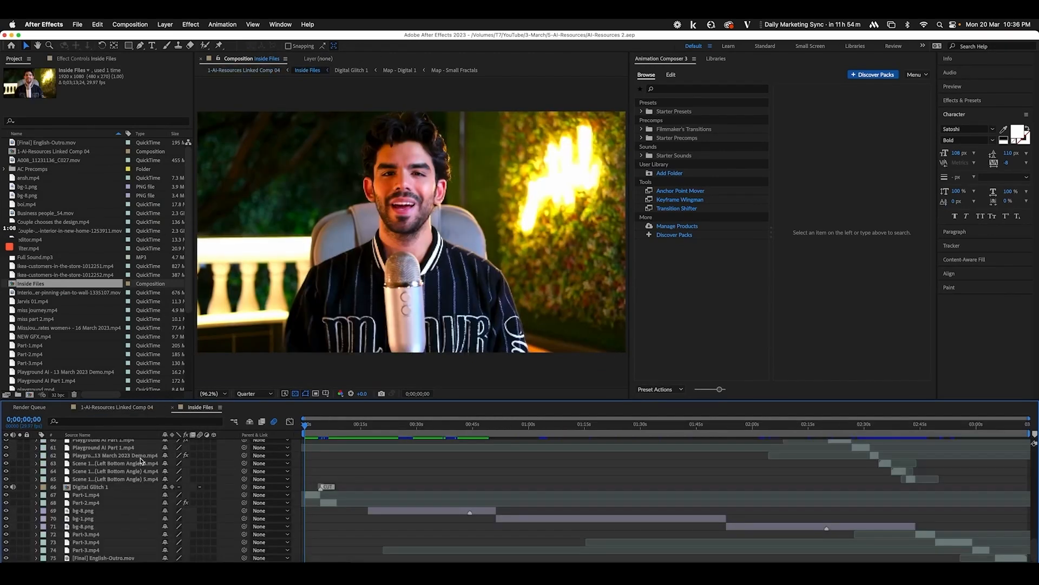
left_click(132, 412)
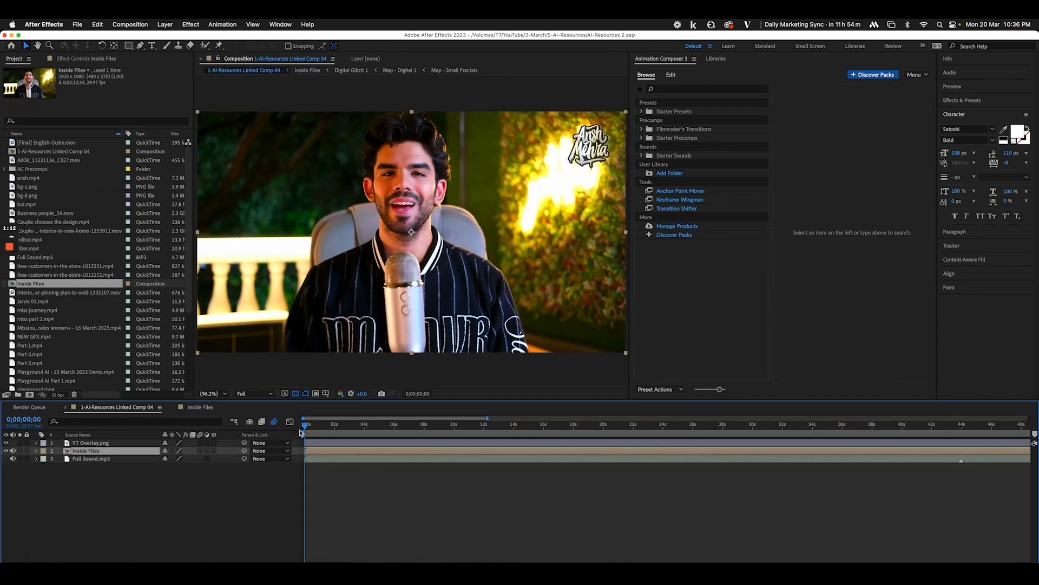
left_click(100, 460)
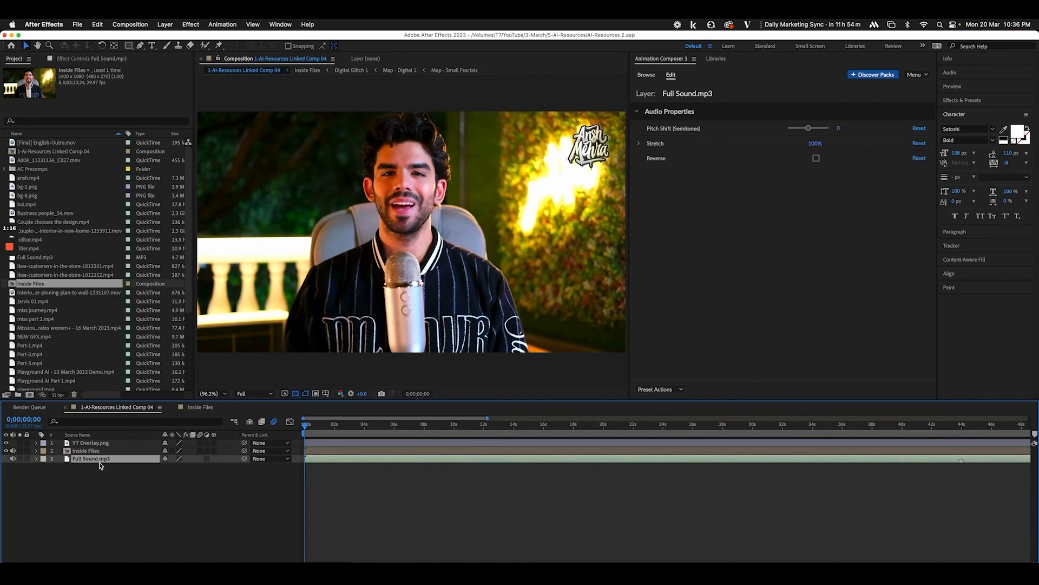
Play Linked Comp 04 from near its start, recheck Inside Files, then select the YT Overlay.png layer
scroll(100, 463, "right", 3)
left_click(100, 466)
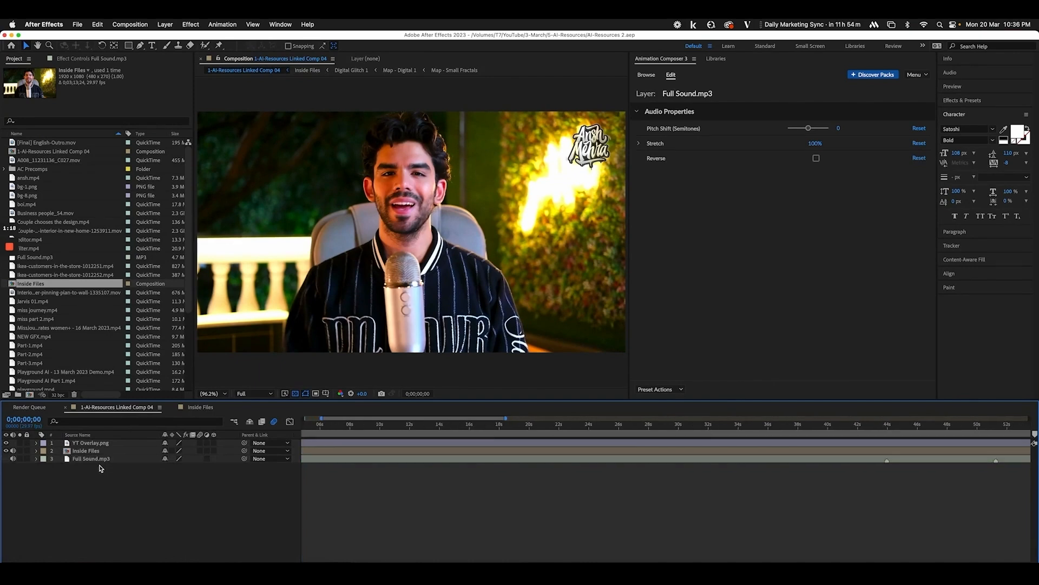
scroll(350, 463, "left", 3)
left_click(309, 426)
key("space")
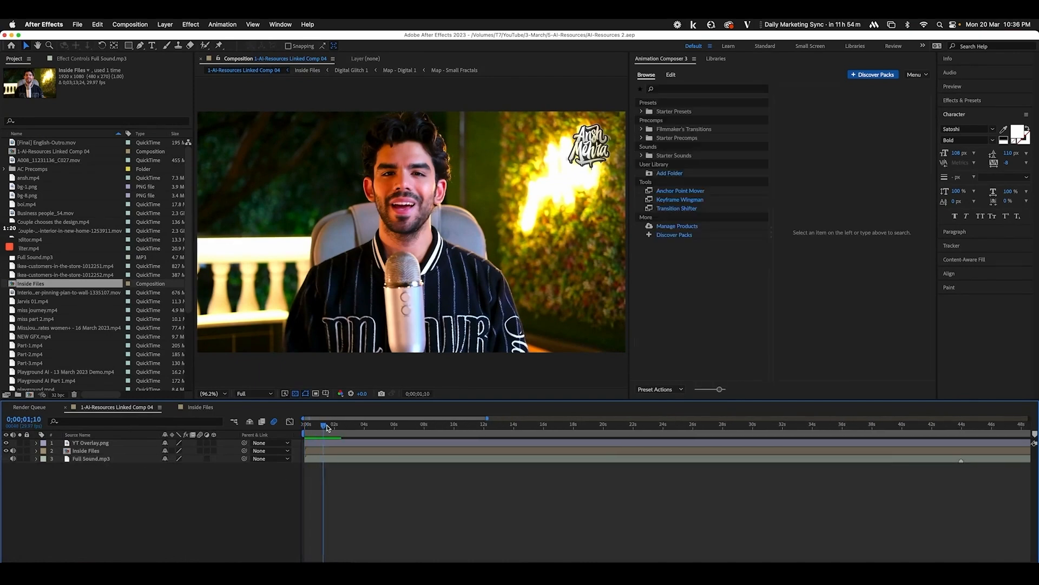
double_click(112, 451)
left_click(120, 409)
left_click(96, 444)
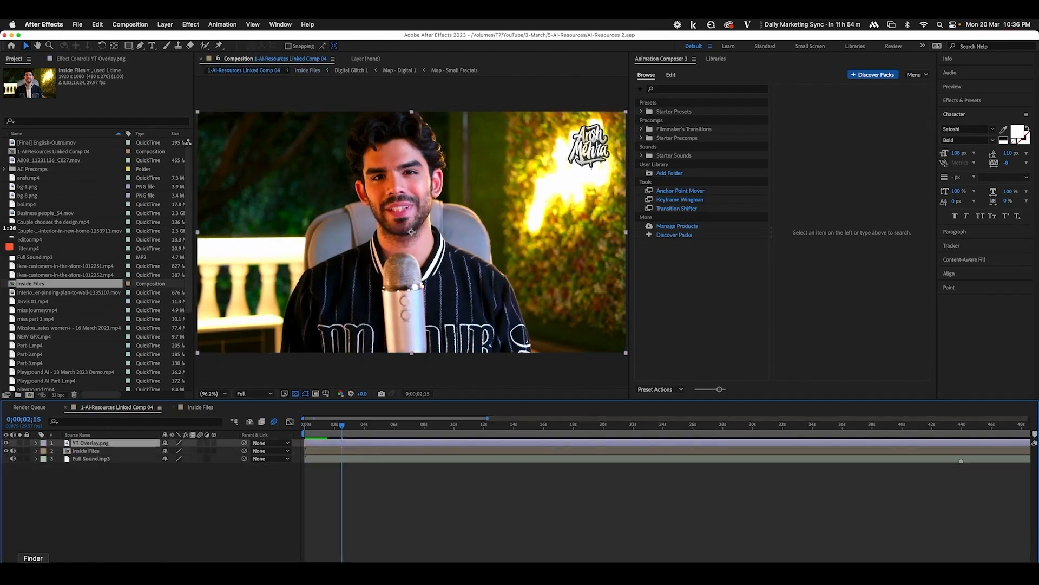
left_click(33, 574)
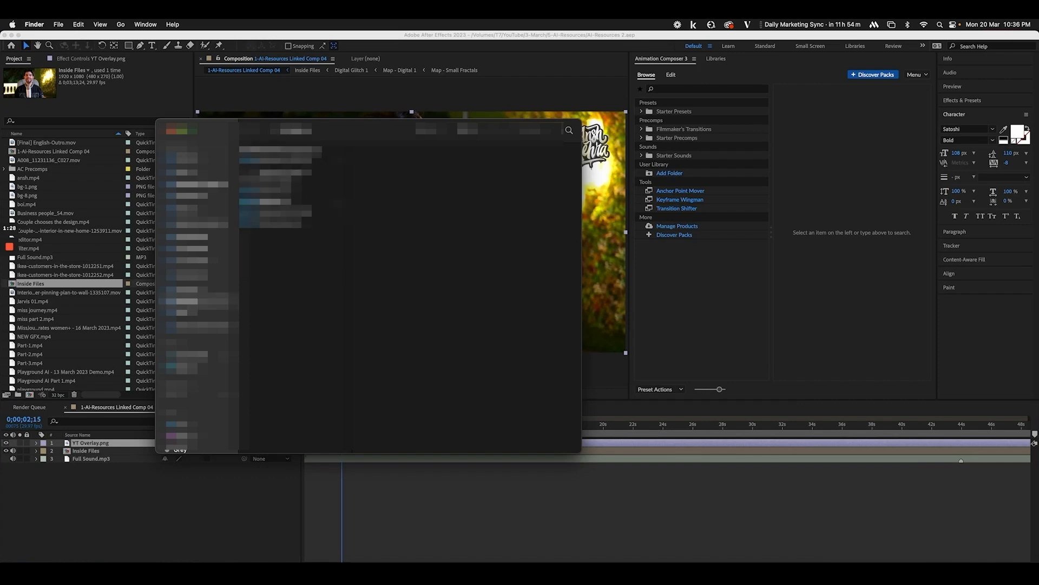
Browse into the project files folders in Finder
left_click(184, 396)
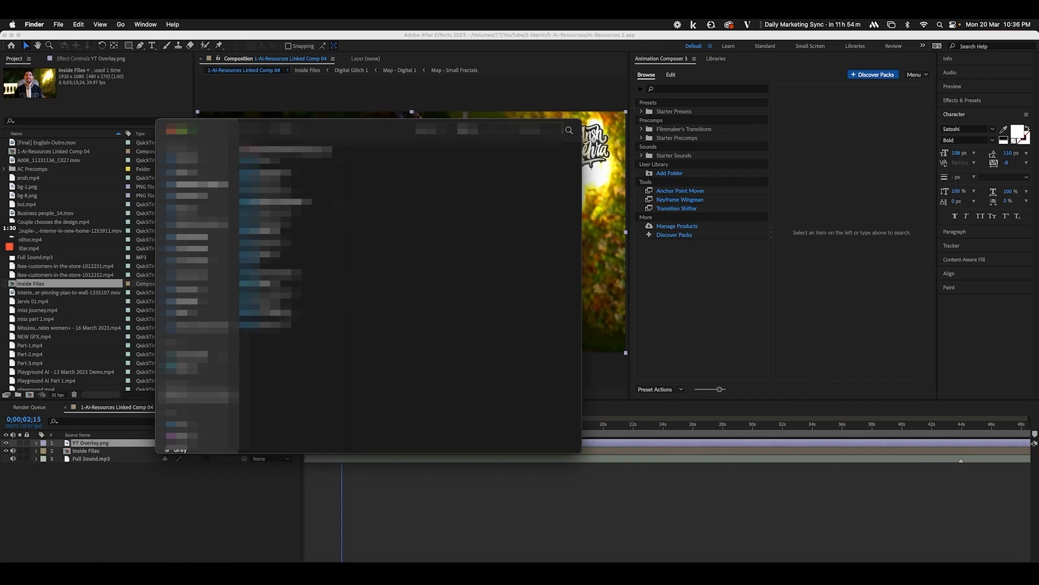
left_click(287, 304)
left_click(389, 334)
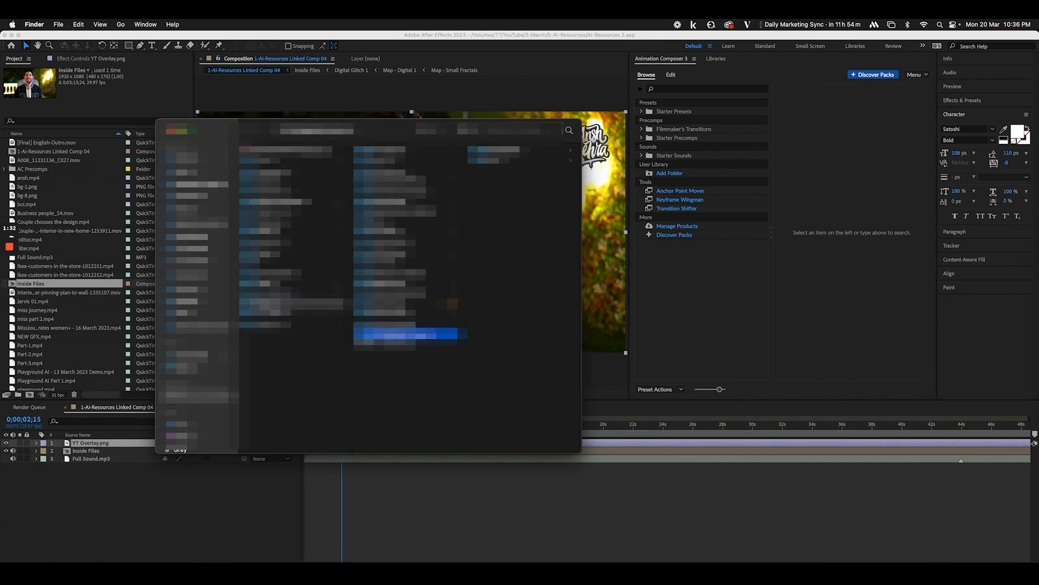
left_click(388, 324)
Open the Inside Files precomp, zoom the timeline in at its start, and preview the first four seconds
left_click(257, 488)
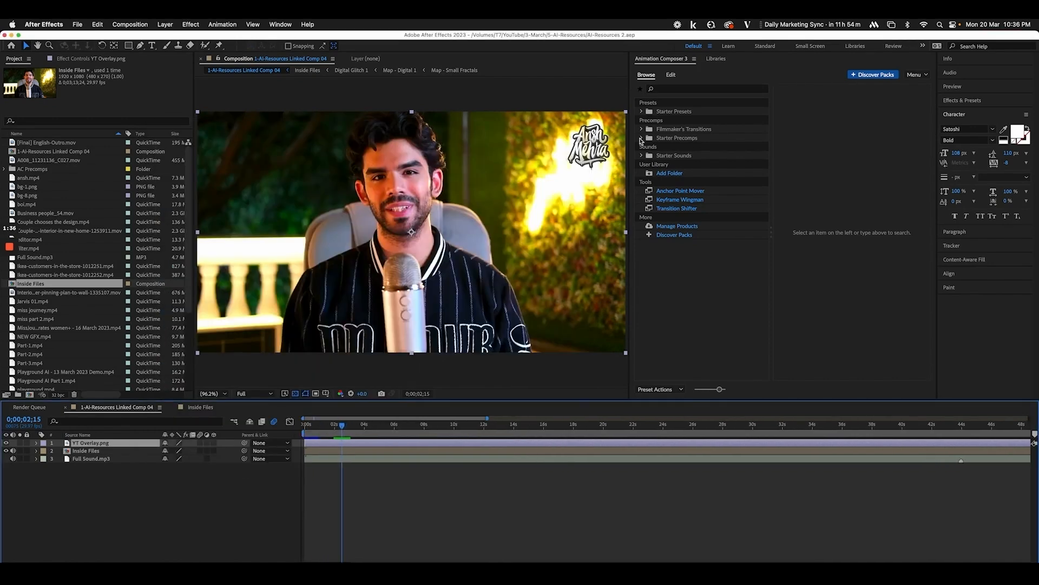
left_click(361, 430)
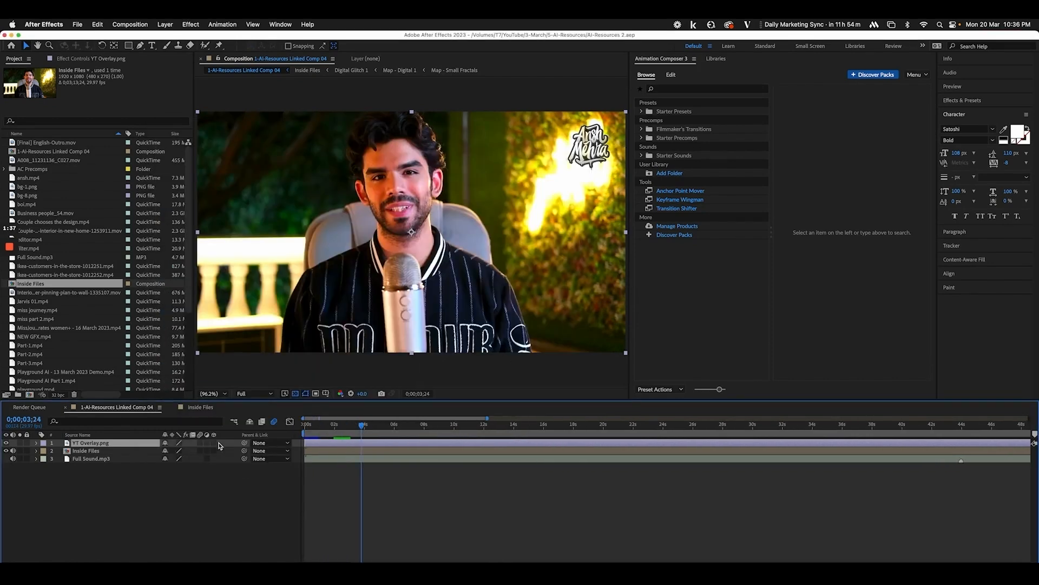
double_click(115, 451)
left_click(303, 427)
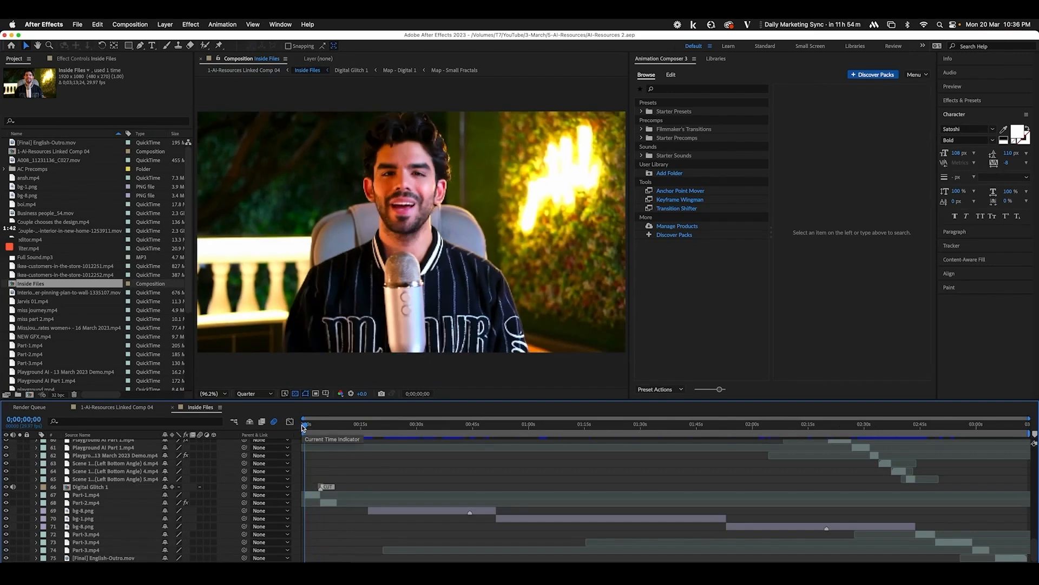
key("equal")
key("equal")
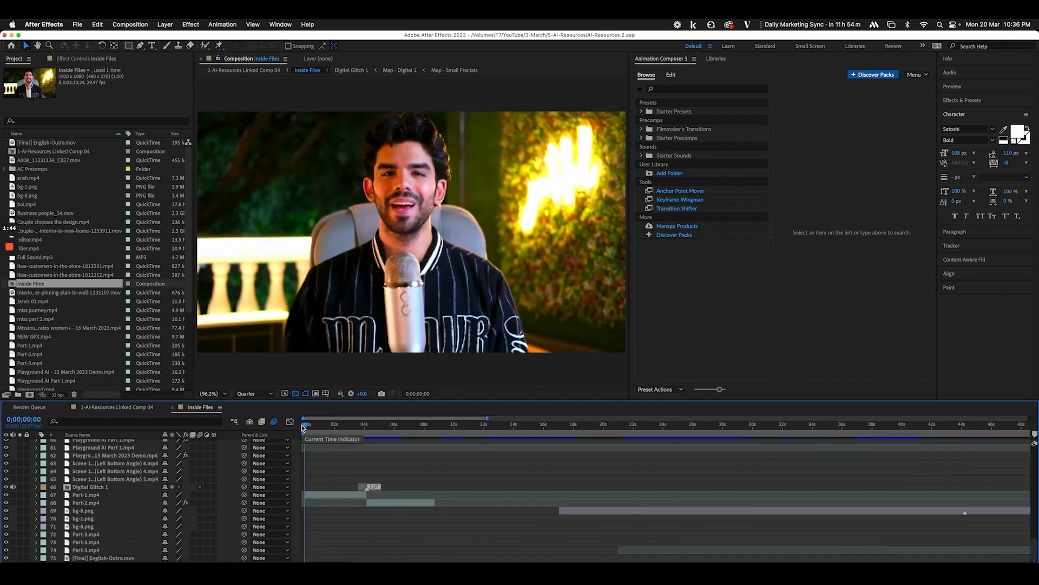
left_click_drag(310, 427, 571, 458)
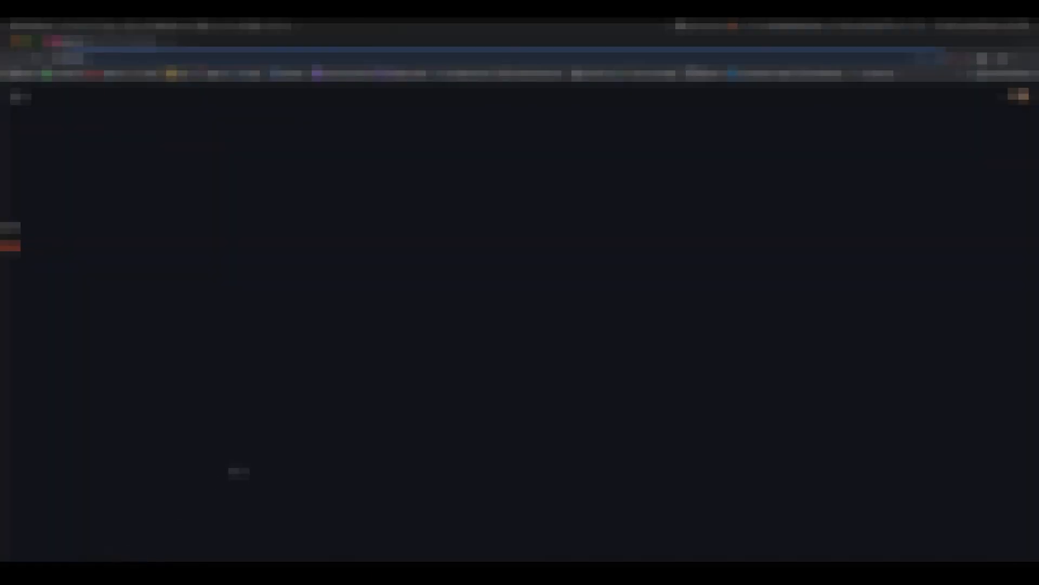
Search 'midjourney', open Mister Horse's After Effects products page, then close the browser
type("midjourney")
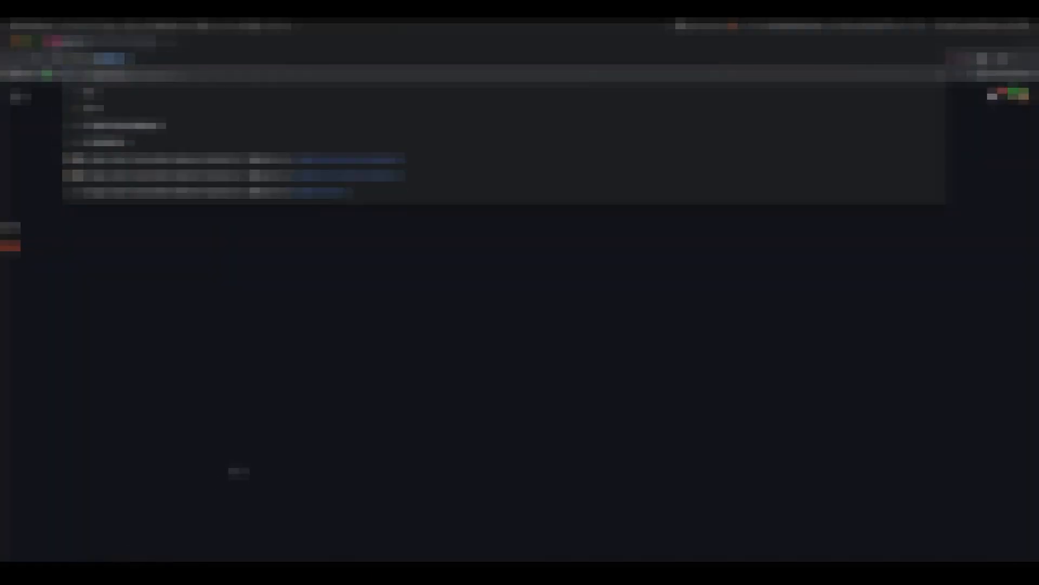
key("Return")
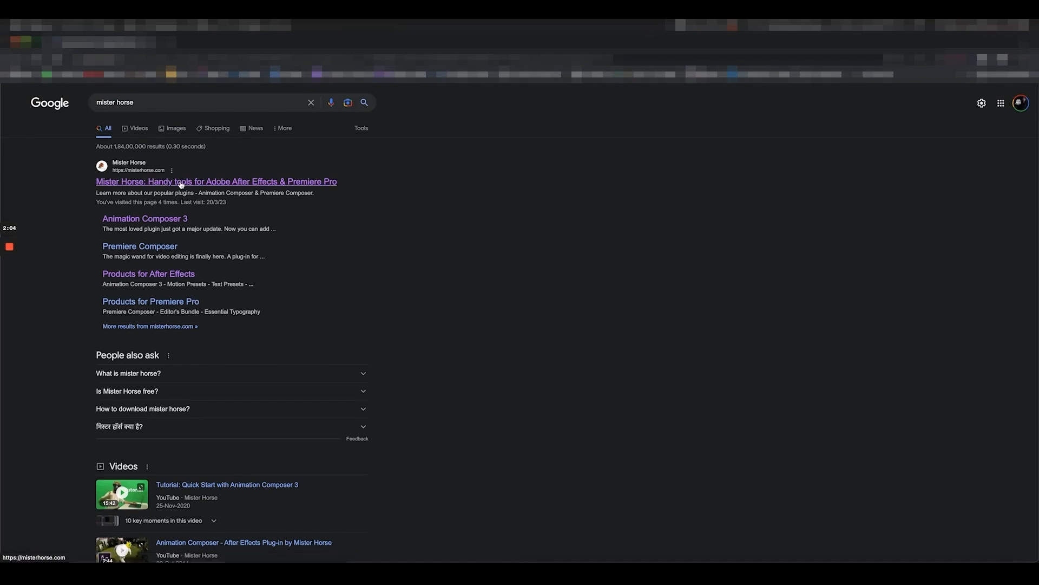
left_click(180, 184)
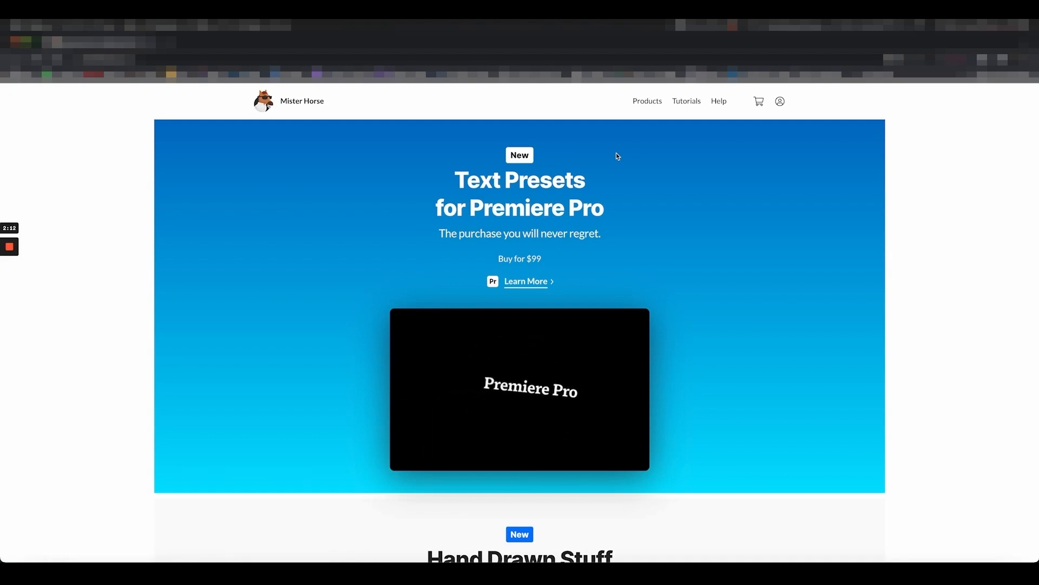
mouse_move(645, 102)
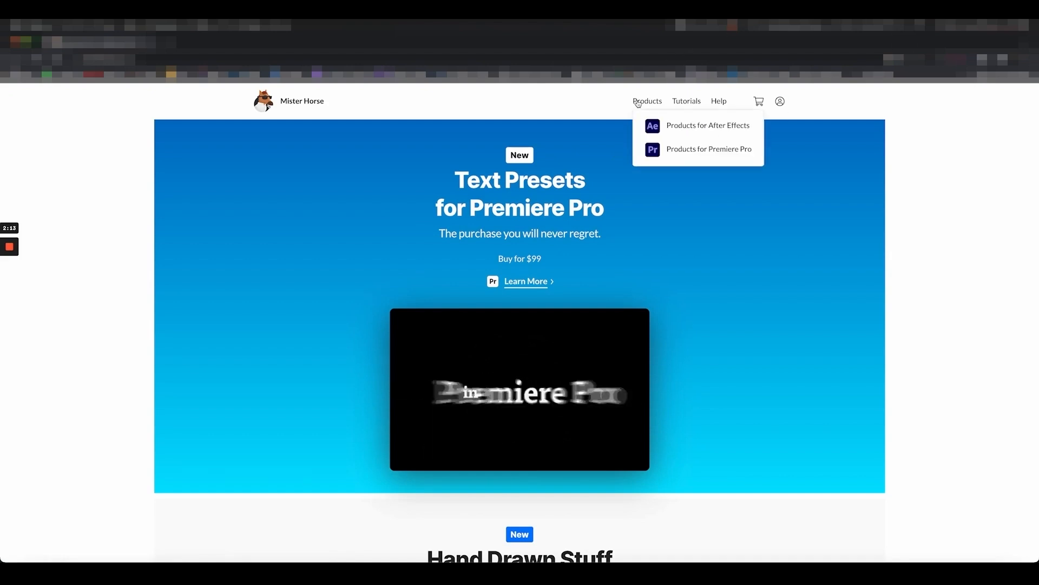
left_click(672, 126)
mouse_move(780, 103)
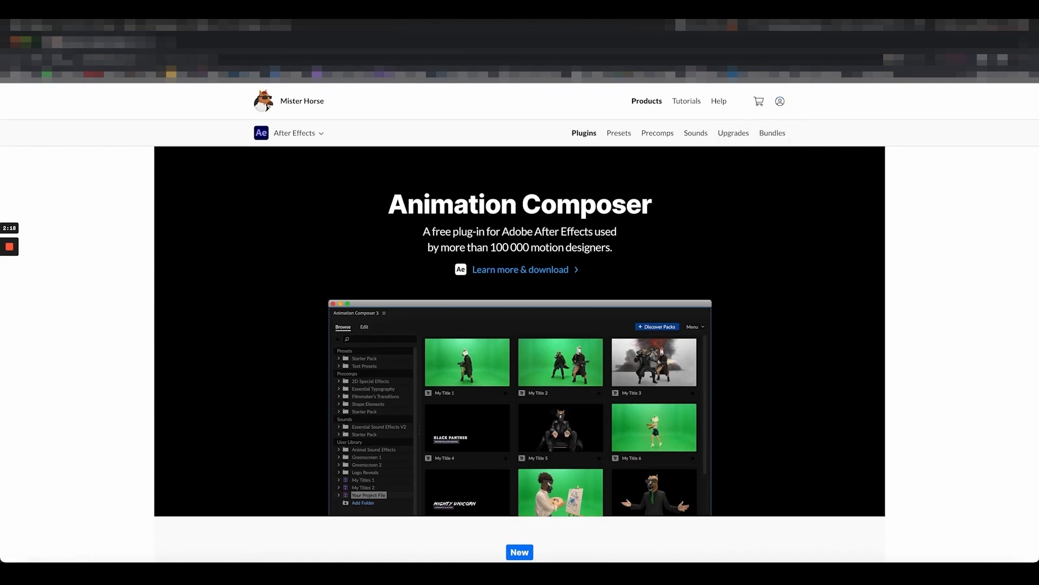
left_click(15, 44)
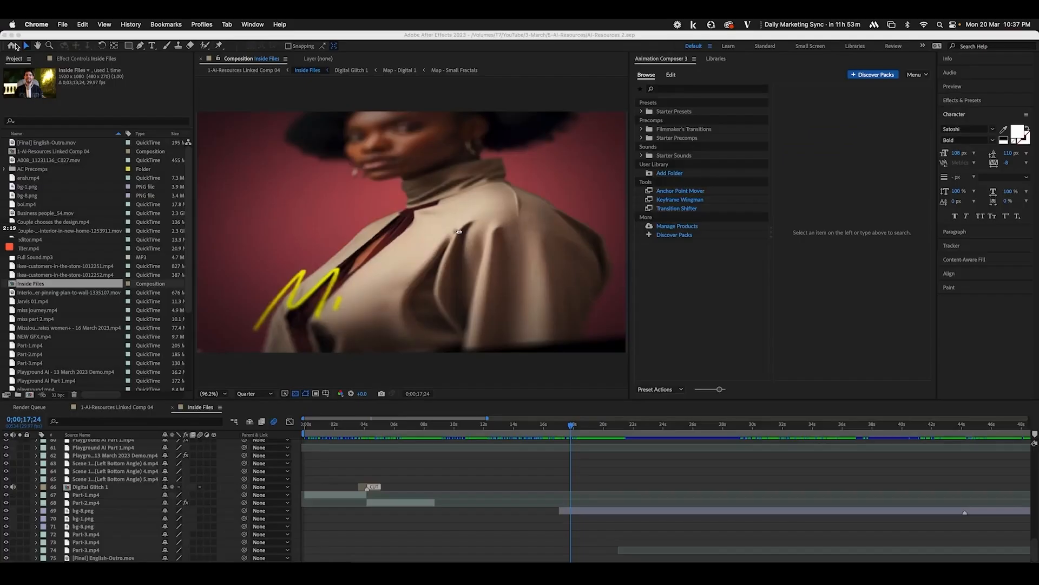
Browse Animation Composer's Starter Presets 2D and 3D transitions, including Overshoot Position variants
left_click(704, 292)
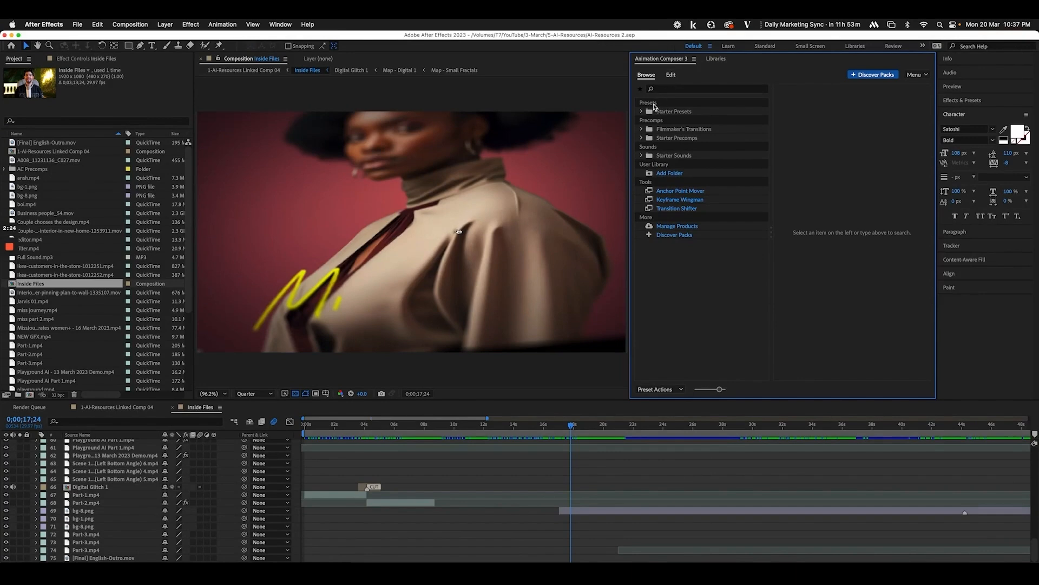
left_click(641, 111)
left_click(682, 120)
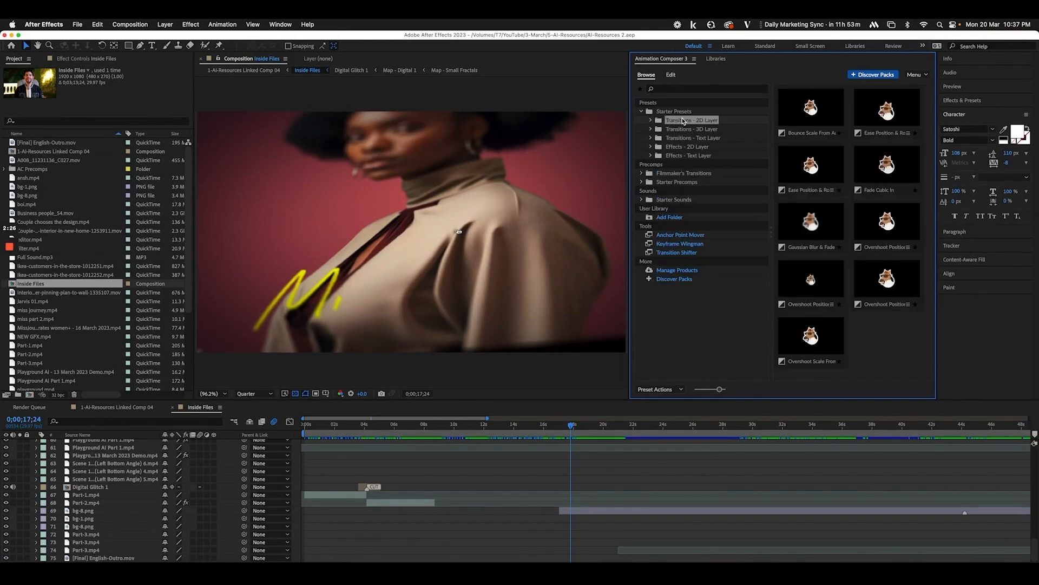
left_click(711, 131)
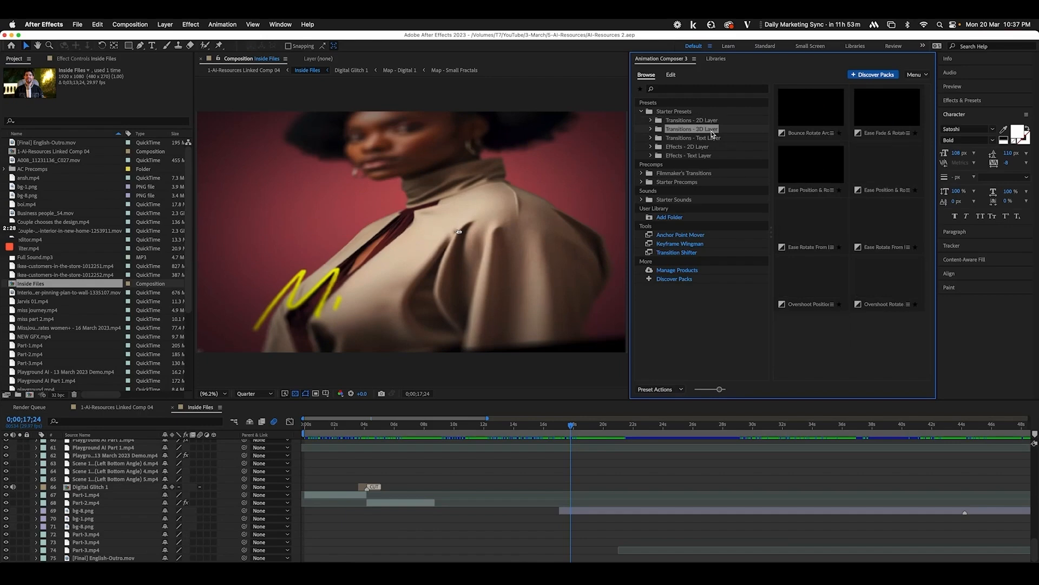
left_click(712, 122)
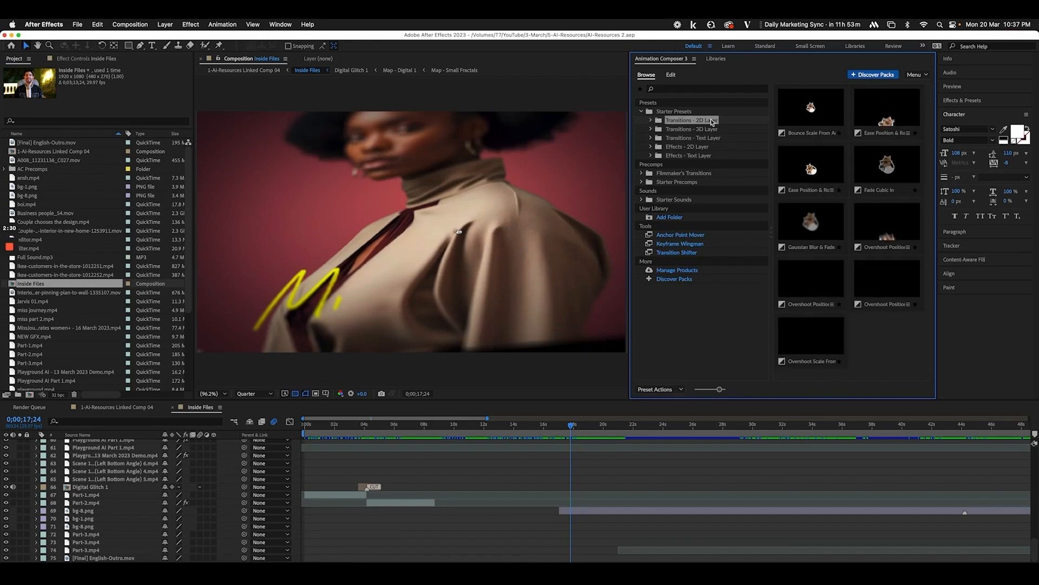
left_click(897, 241)
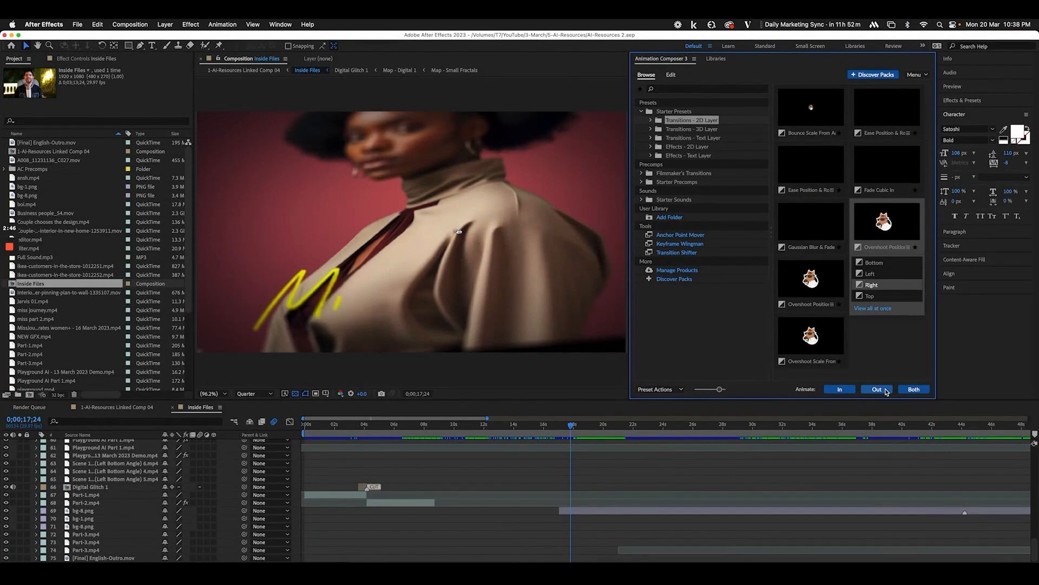
Explore the Filmmaker's Transitions Camera Pan presets like Pan Short 1 and preview frames near 17 seconds
left_click(672, 174)
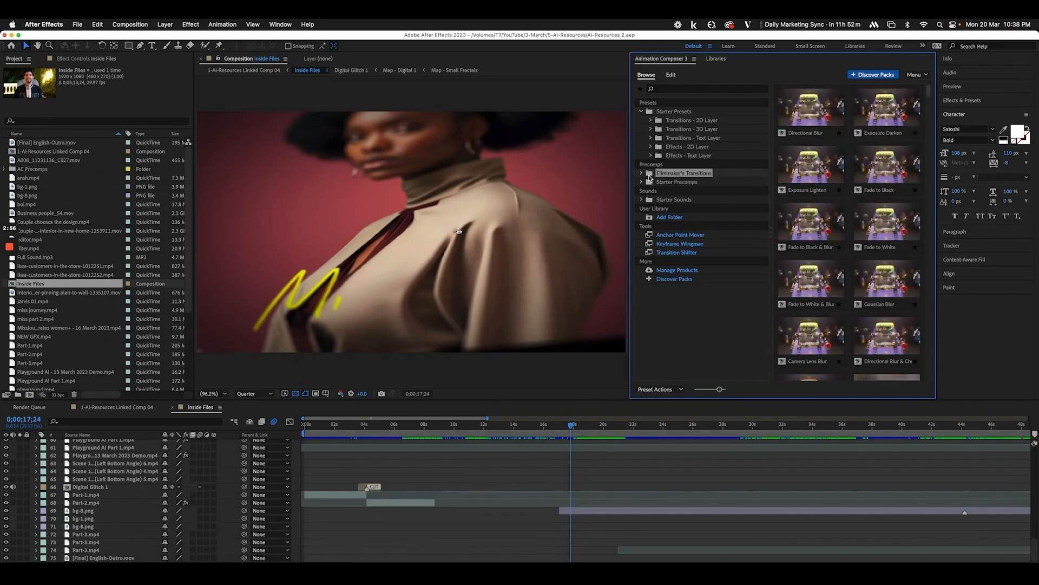
left_click(642, 174)
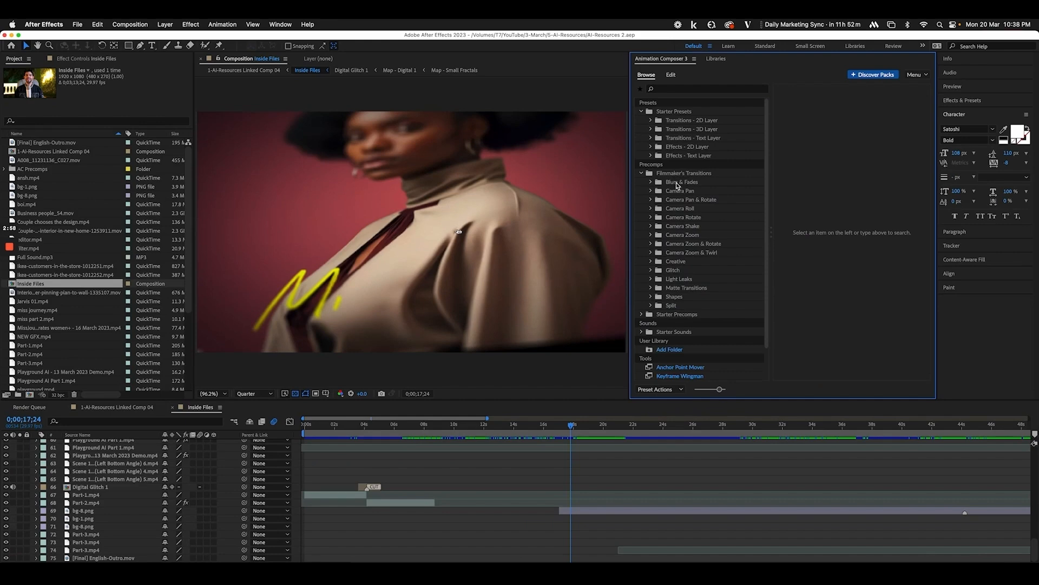
left_click(676, 192)
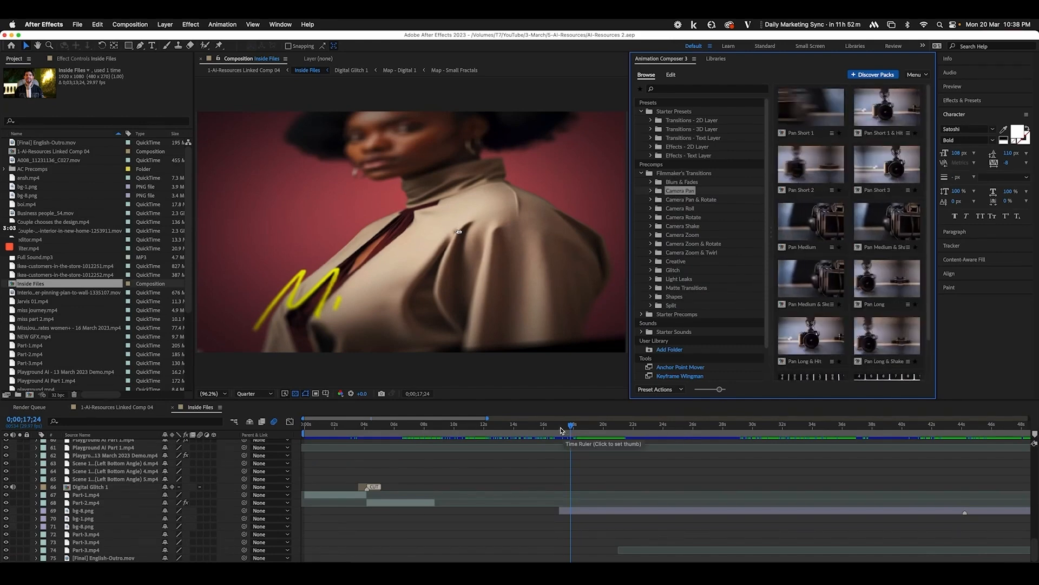
left_click(810, 122)
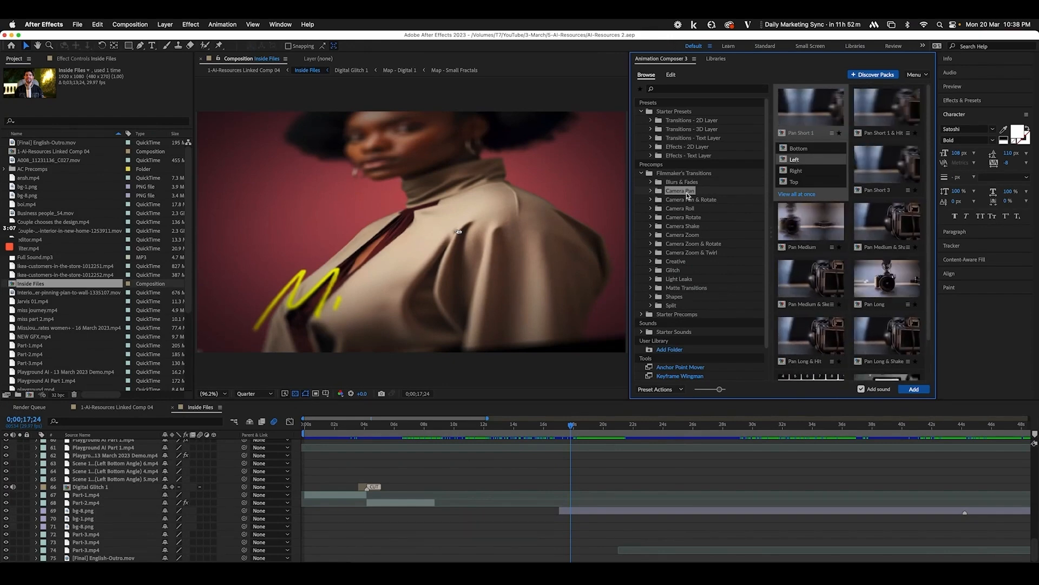
left_click(548, 427)
left_click_drag(552, 430, 563, 429)
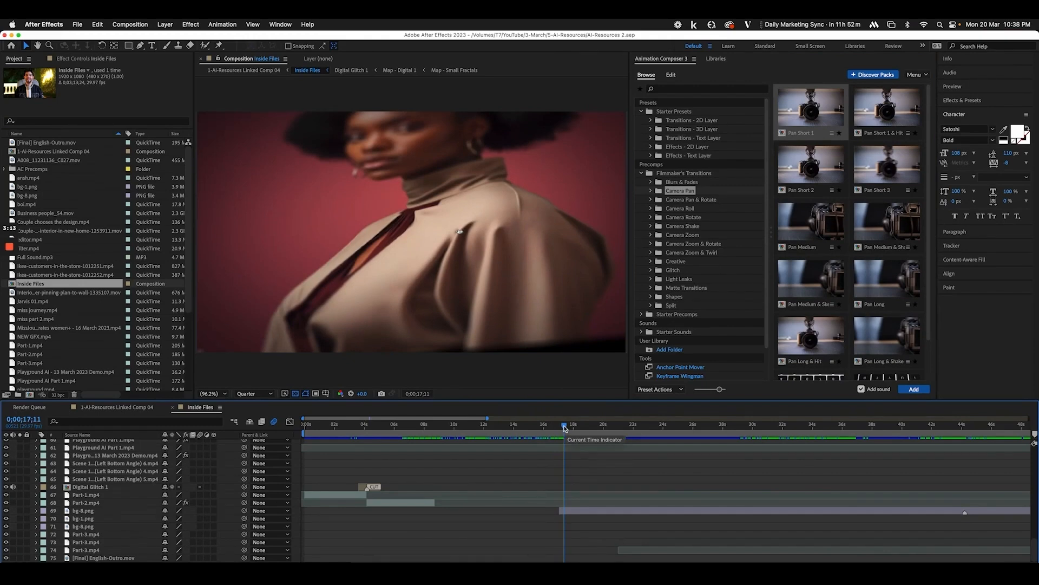
left_click(809, 116)
left_click(794, 109)
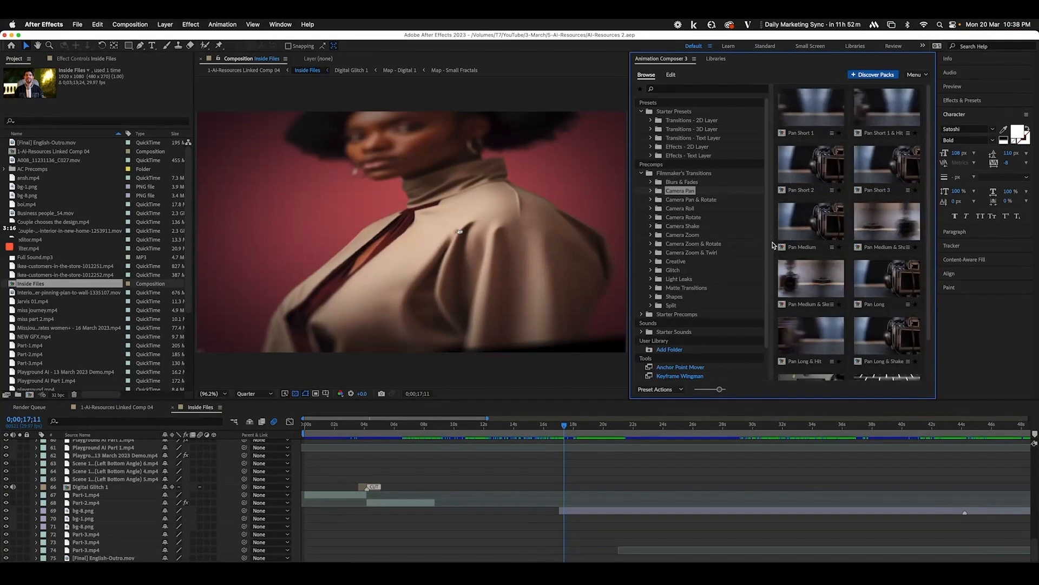
Browse the Camera Roll, Camera Zoom and Glitch categories down to the Glitchy Shapes presets
left_click(683, 209)
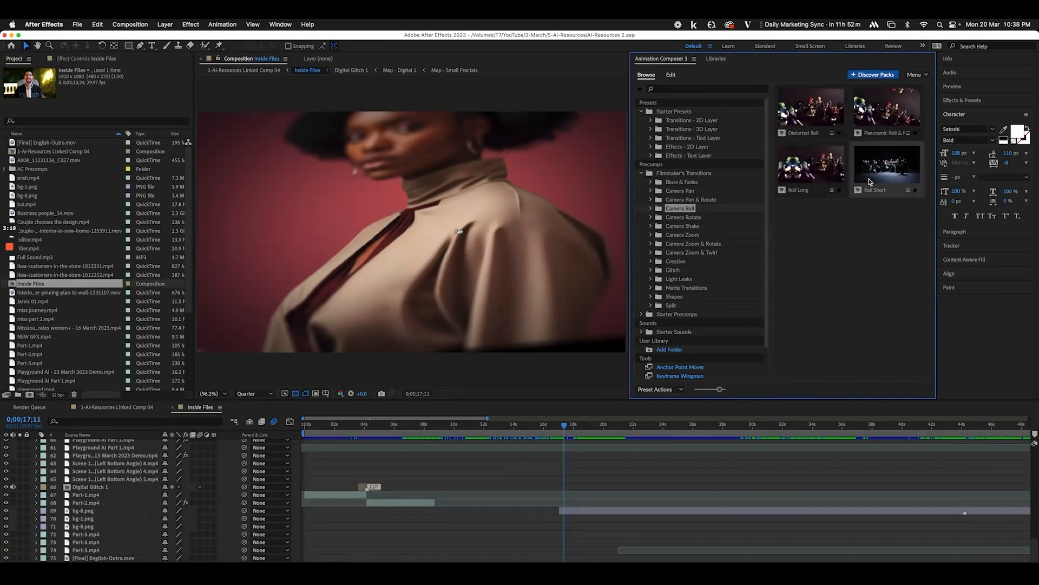
left_click(686, 235)
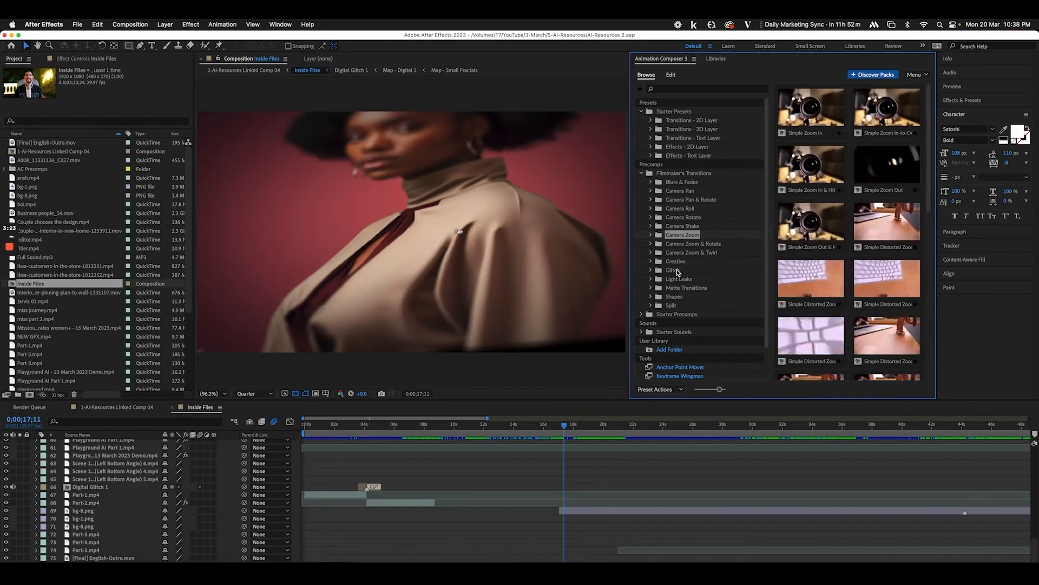
left_click(673, 270)
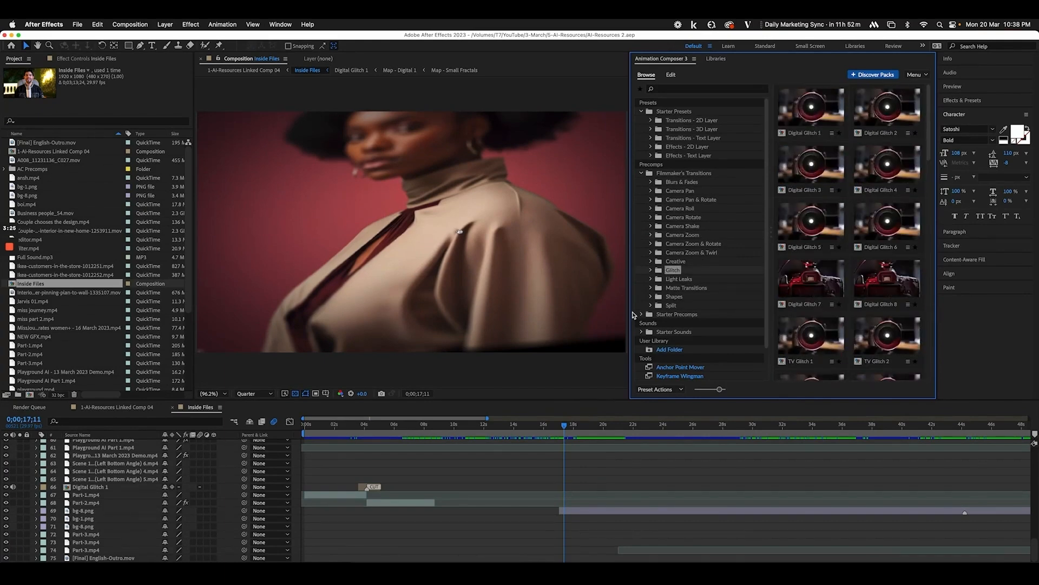
left_click(651, 270)
left_click(680, 305)
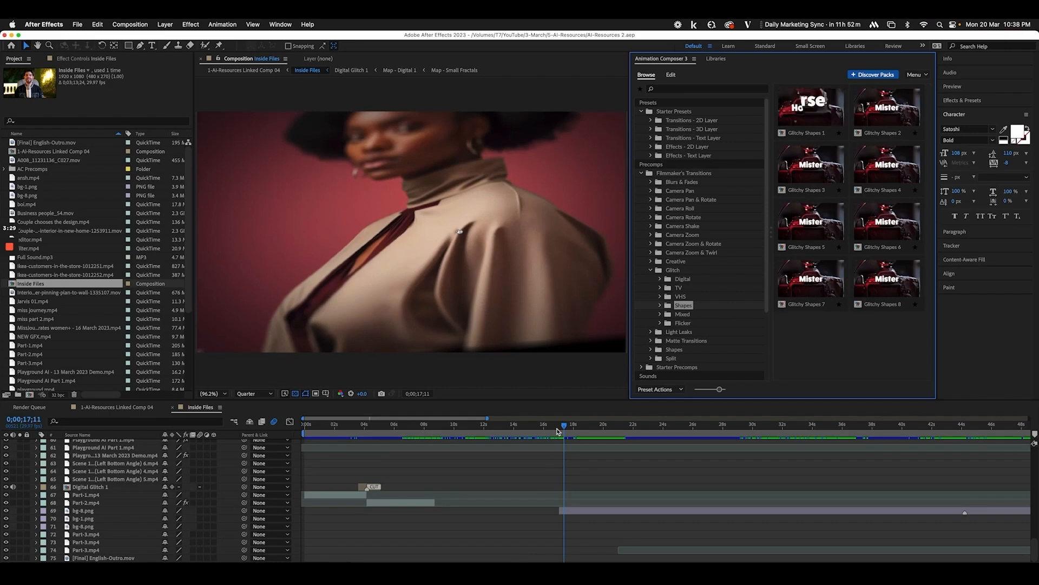
Scrub the Digital Glitch 1 cut around 4 seconds with the TV Glitch presets listed
left_click_drag(558, 432, 369, 453)
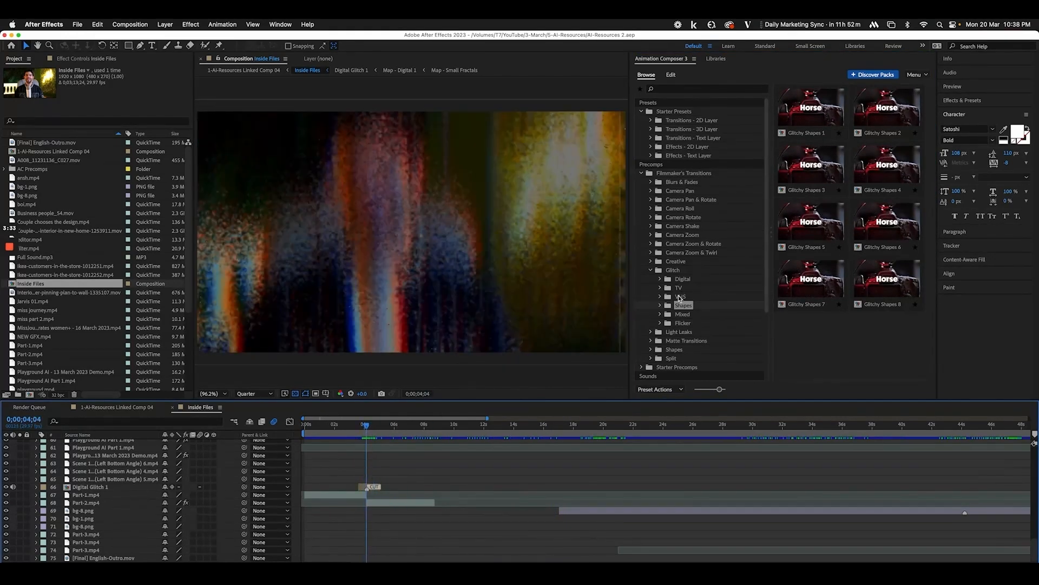
left_click(679, 287)
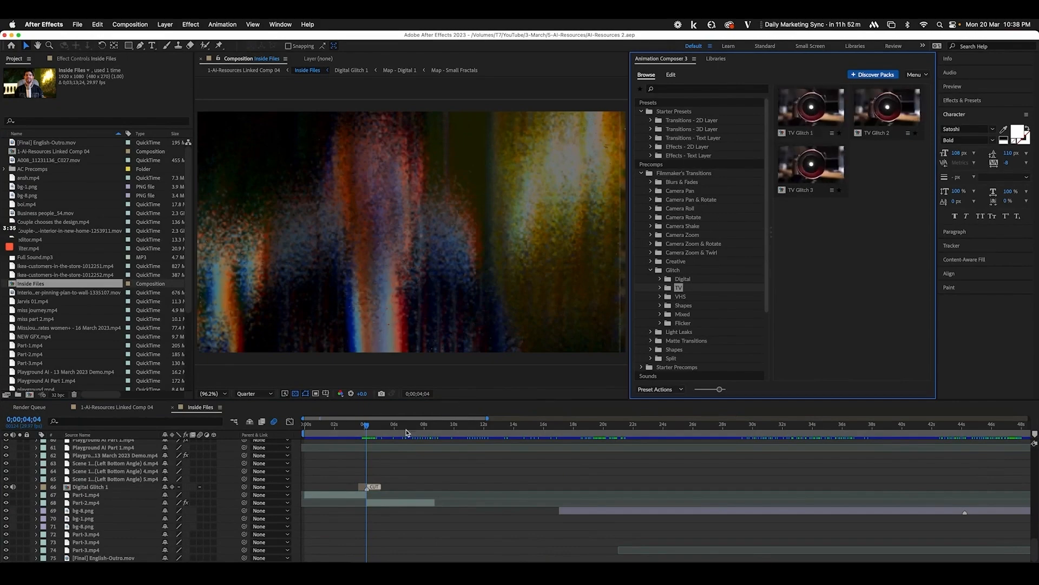
left_click(368, 429)
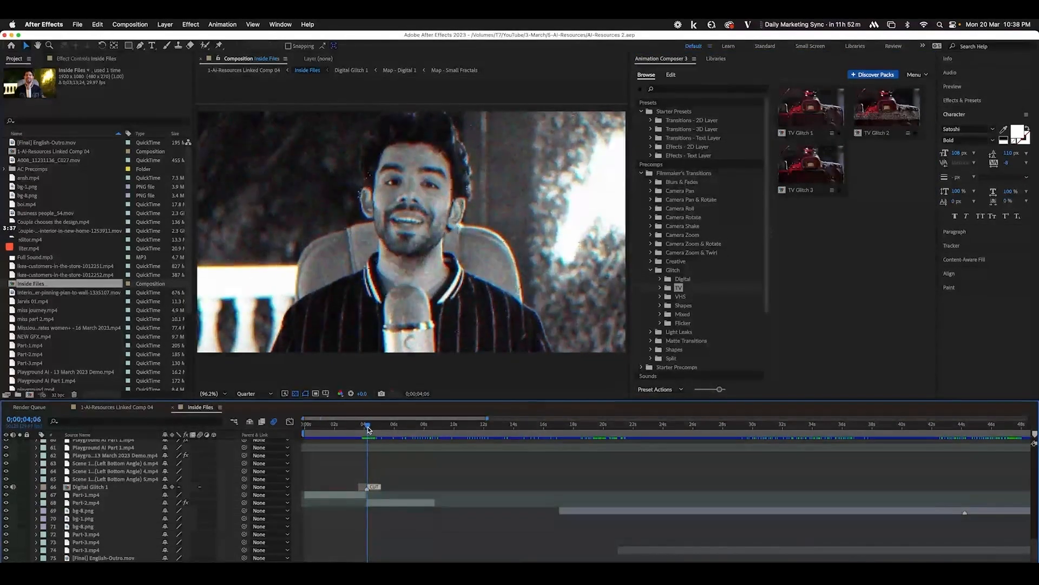
left_click_drag(368, 429, 423, 430)
Zoom the timeline out and scrub around the roomGPT cut near 1:06
scroll(723, 303, "down", 1)
left_click(679, 323)
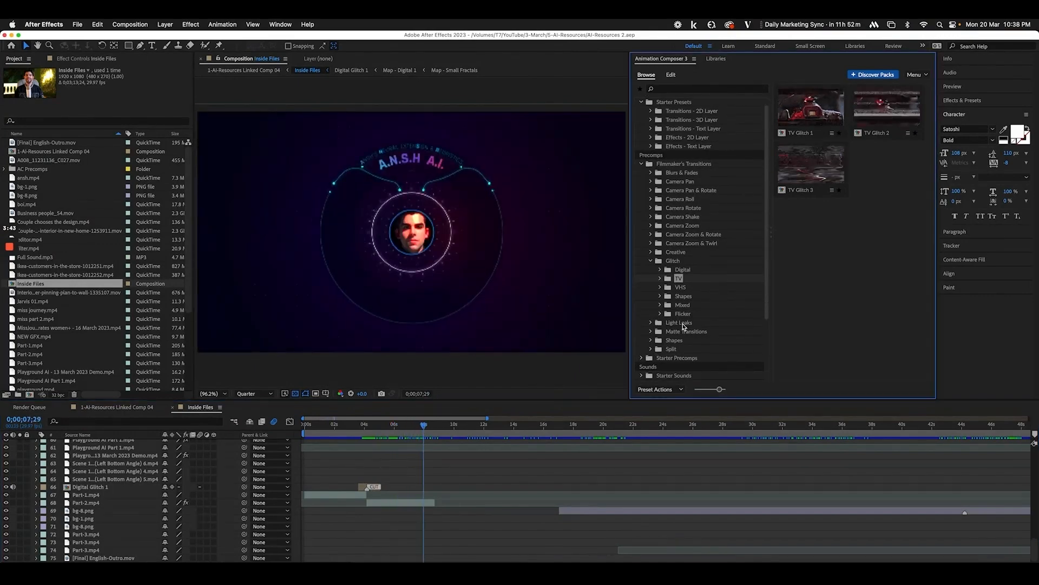
left_click(582, 421)
key("minus")
key("minus")
scroll(736, 490, "right", 5)
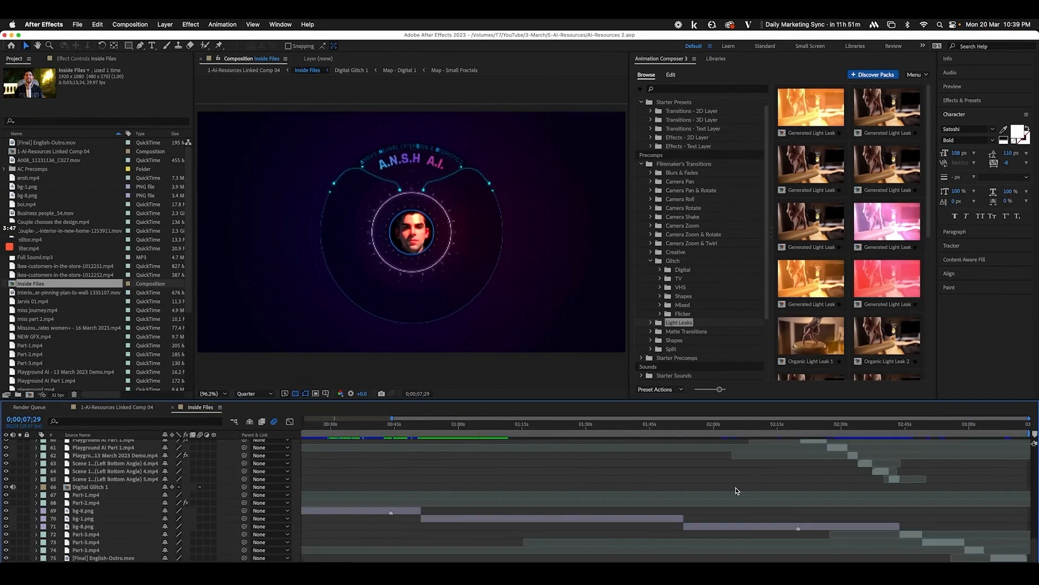
scroll(878, 480, "up", 10)
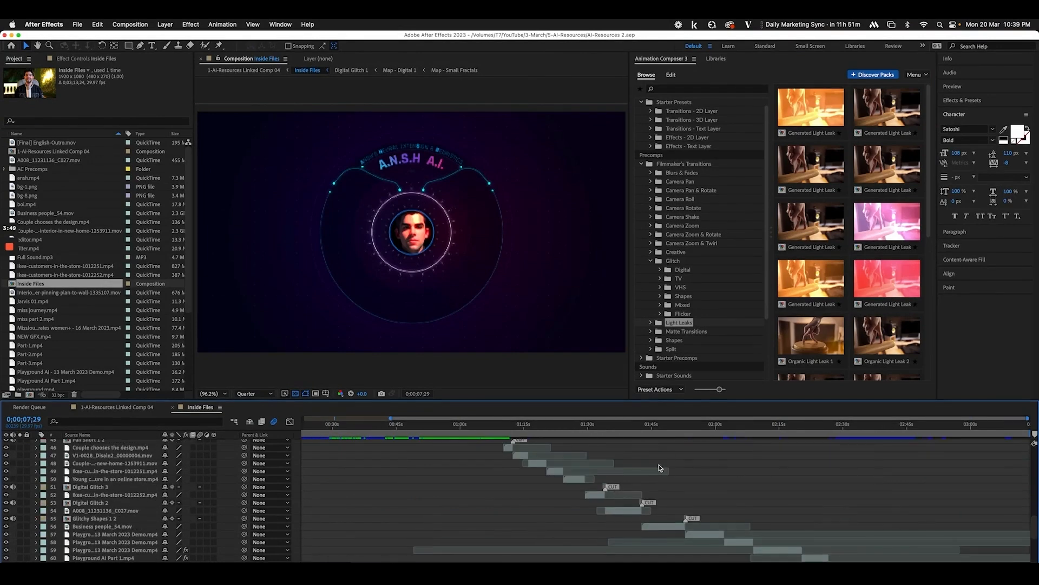
left_click(487, 428)
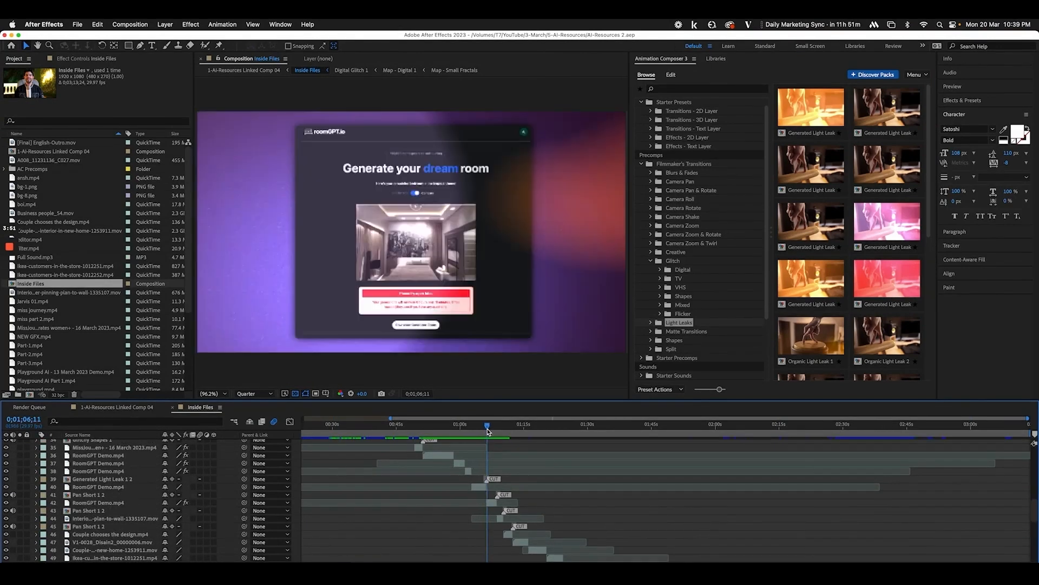
scroll(487, 428, "up", 8)
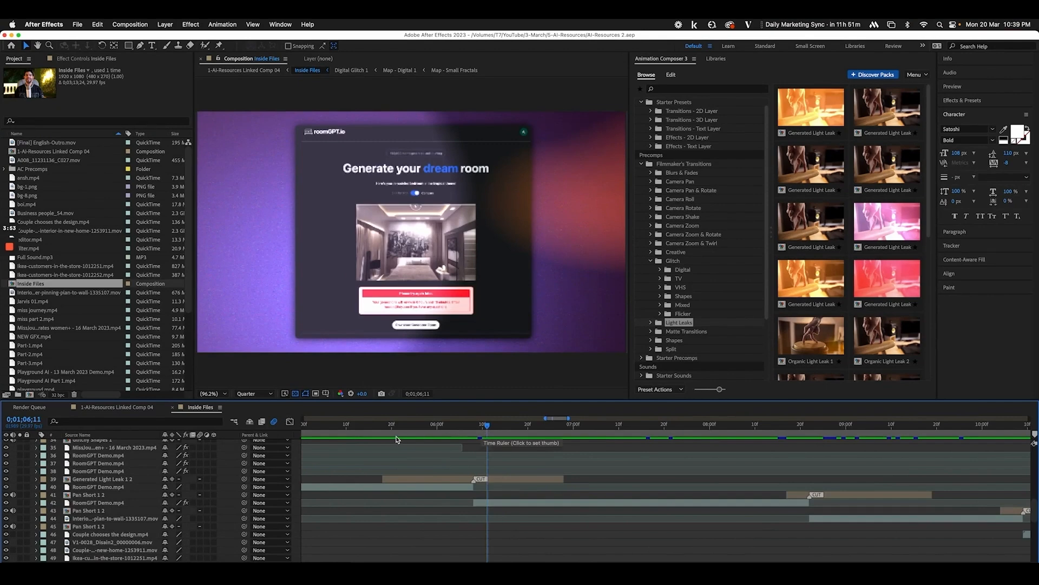
left_click(370, 426)
left_click_drag(374, 428, 473, 445)
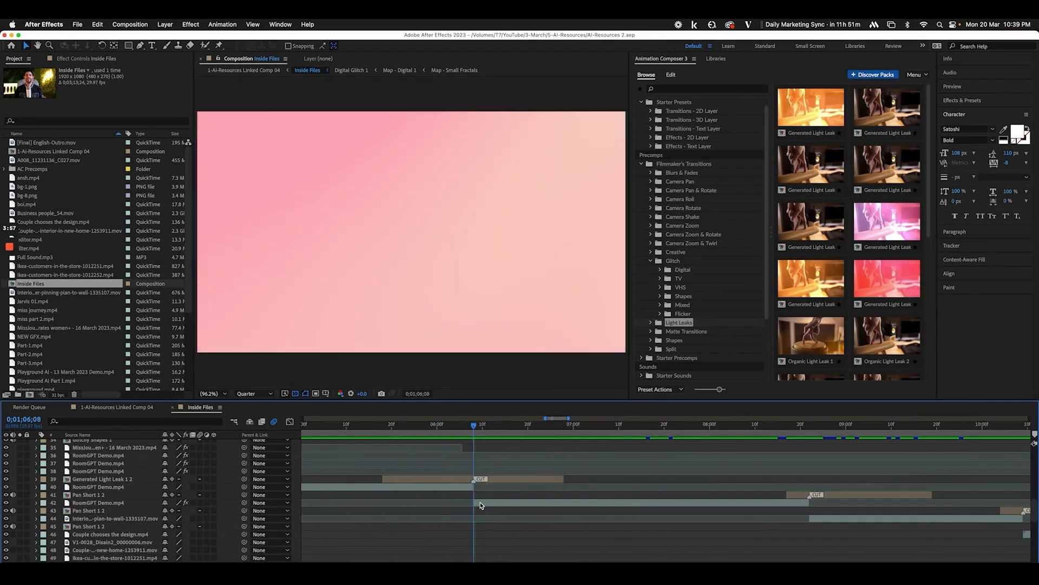
Locate the ChatGPT playlist clip at 0;02;33;28, select it and jump to its start
key("minus")
key("minus")
key("minus")
key("minus")
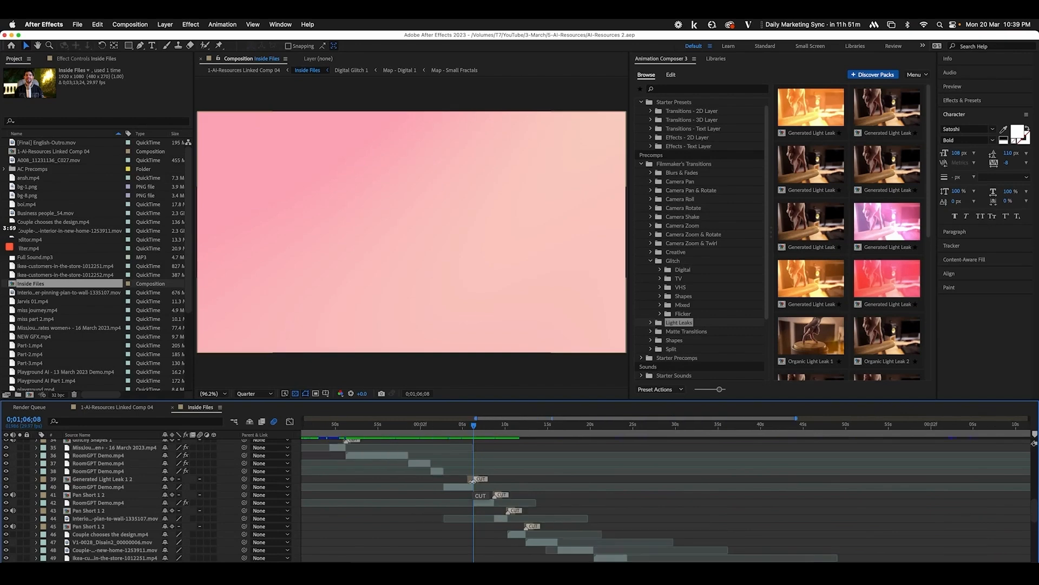
scroll(766, 488, "down", 10)
scroll(767, 489, "up", 3)
scroll(767, 489, "down", 3)
scroll(766, 488, "right", 5)
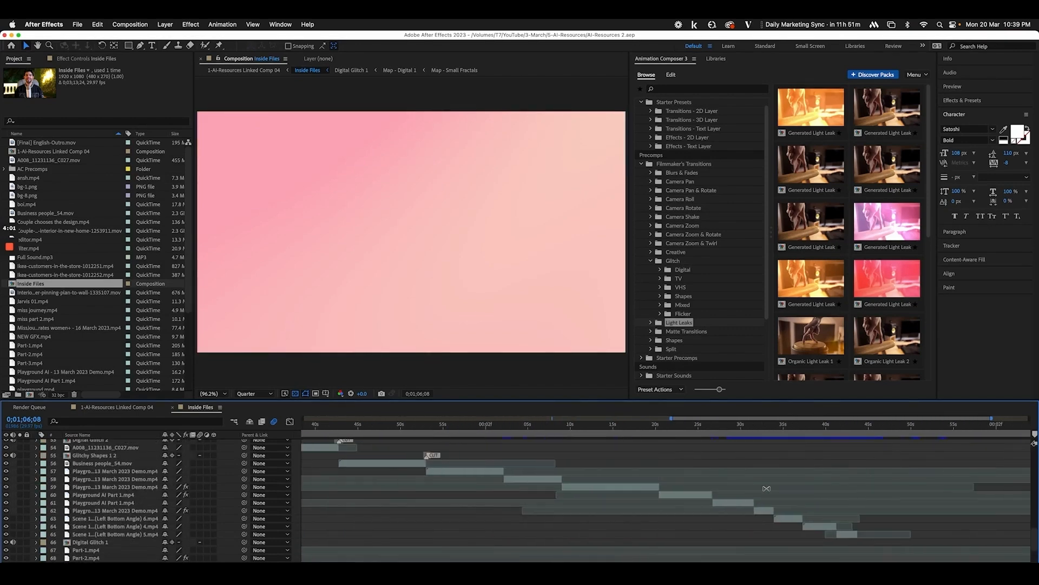
left_click(806, 427)
left_click_drag(806, 428, 779, 433)
scroll(779, 431, "up", 5)
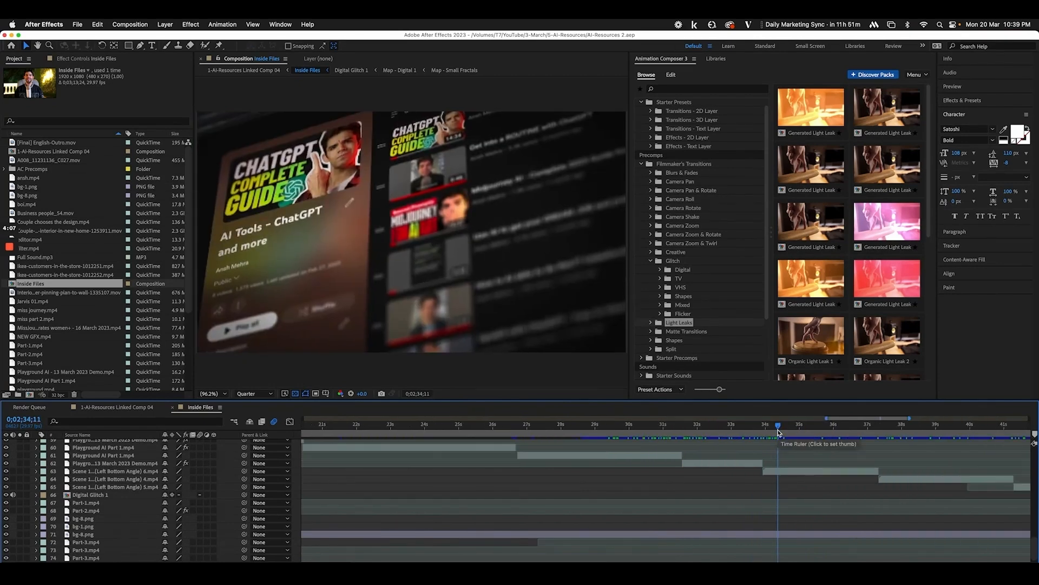
left_click(731, 429)
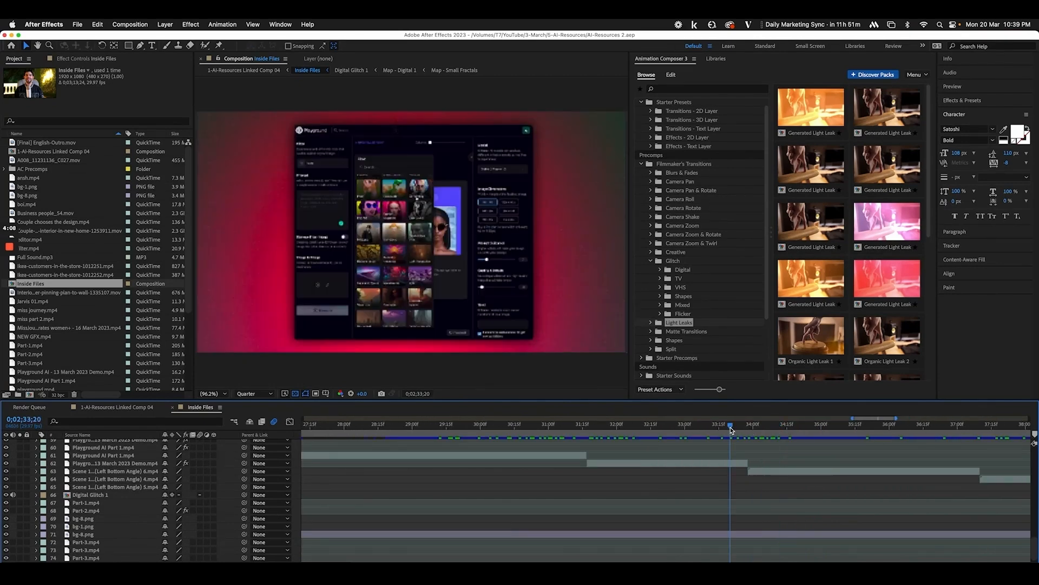
left_click(761, 471)
key("i")
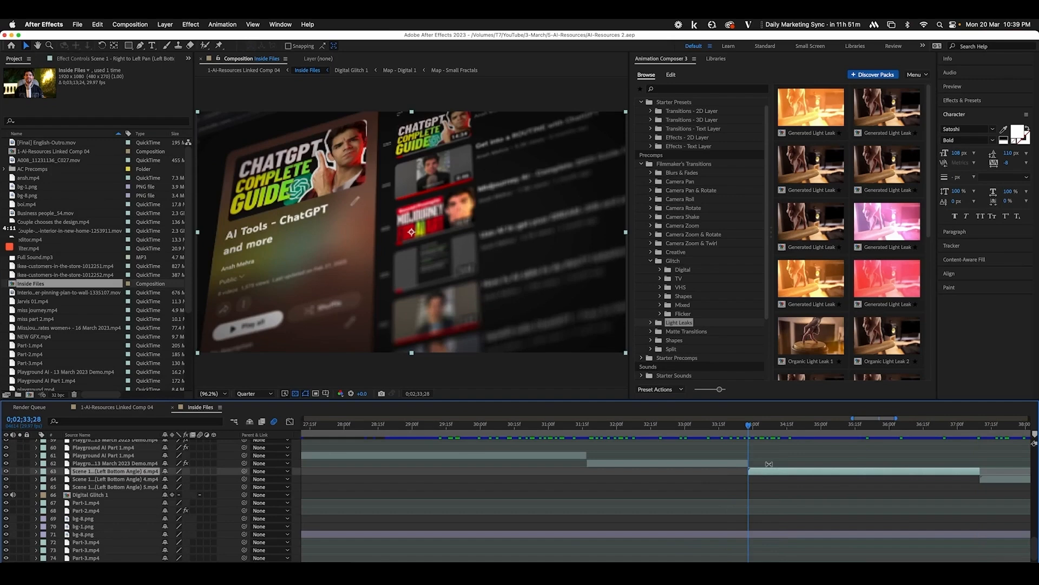
left_click(692, 224)
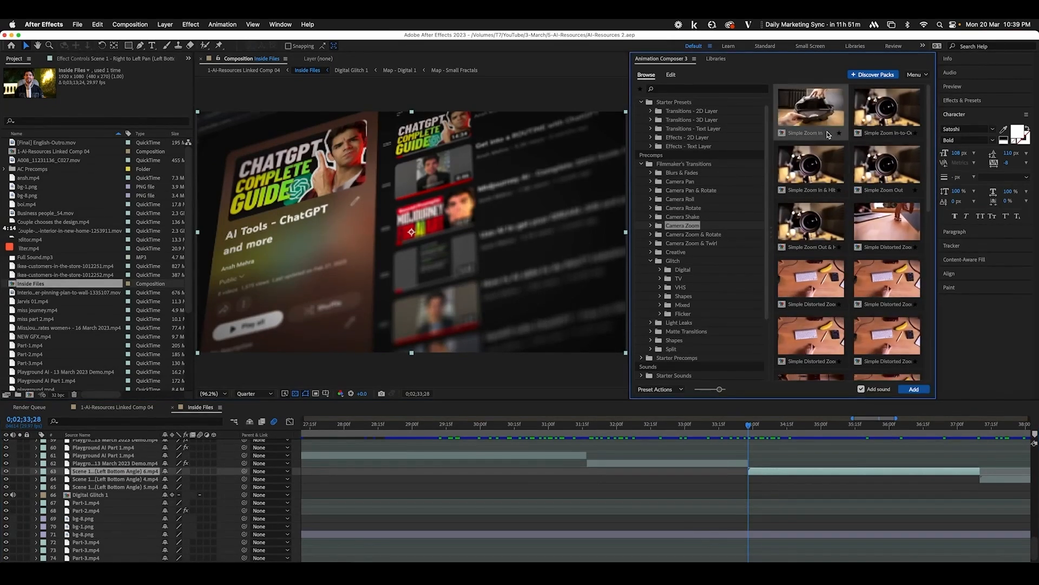
Apply Simple Zoom In at the 2:33 cut, move its layer up a row, and preview it
double_click(827, 135)
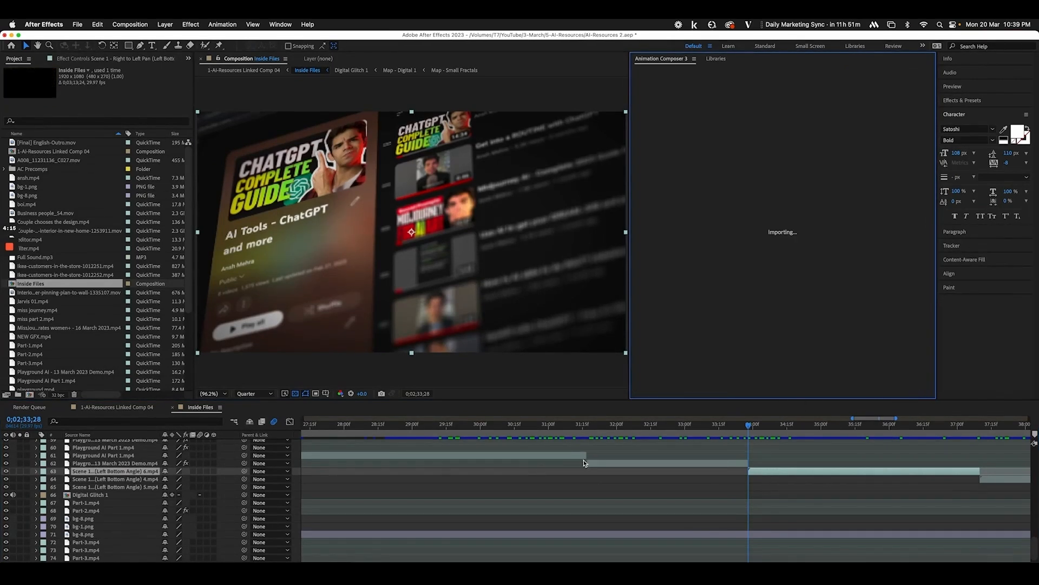
left_click_drag(143, 473, 144, 464)
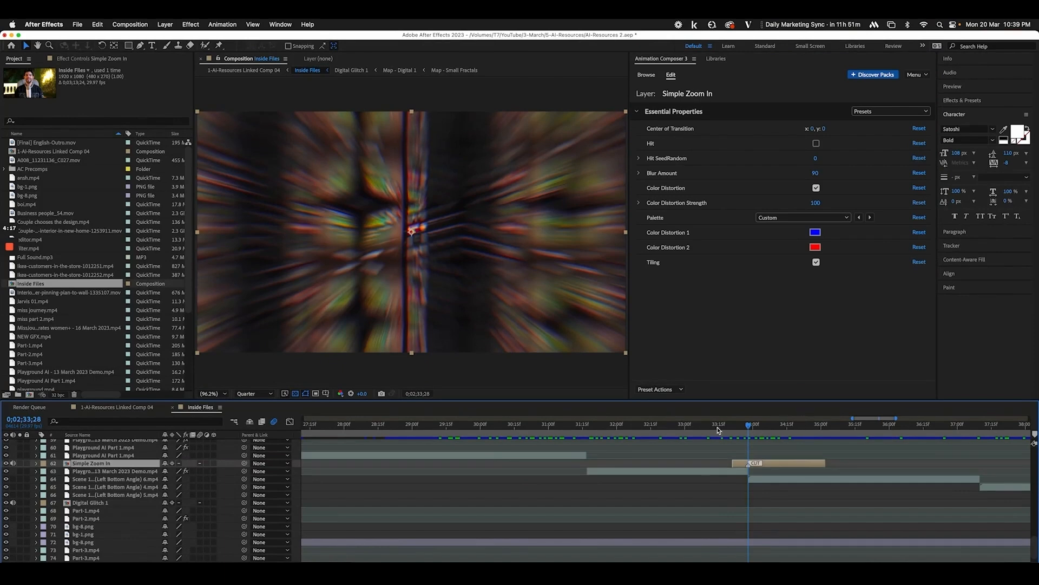
left_click_drag(749, 425, 851, 443)
scroll(852, 443, "right", 5)
scroll(724, 479, "right", 3)
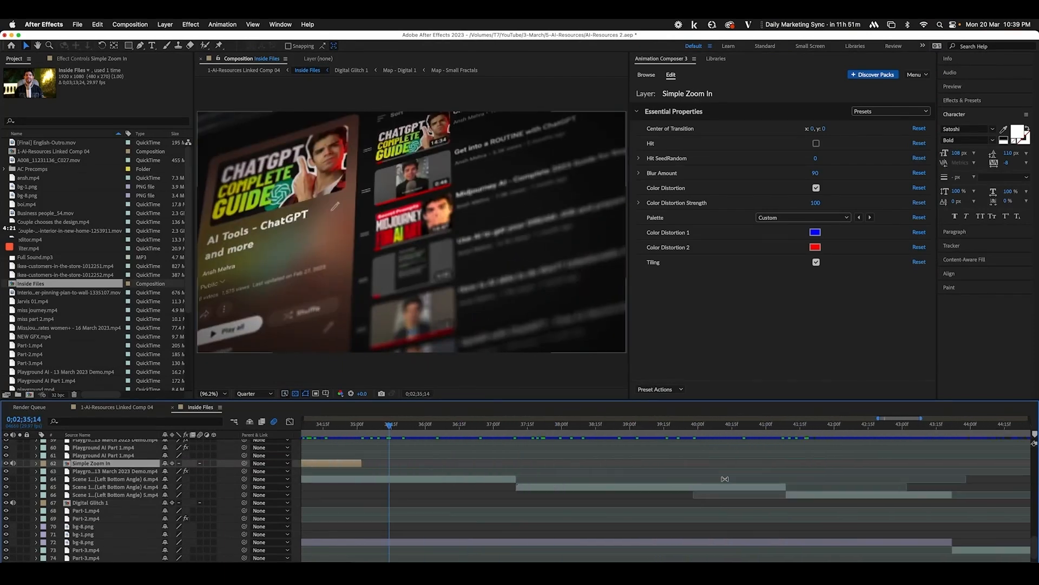
Add a Generated Light Leak transition at the end of the next clip near 2:37 and play it
left_click(504, 480)
key("o")
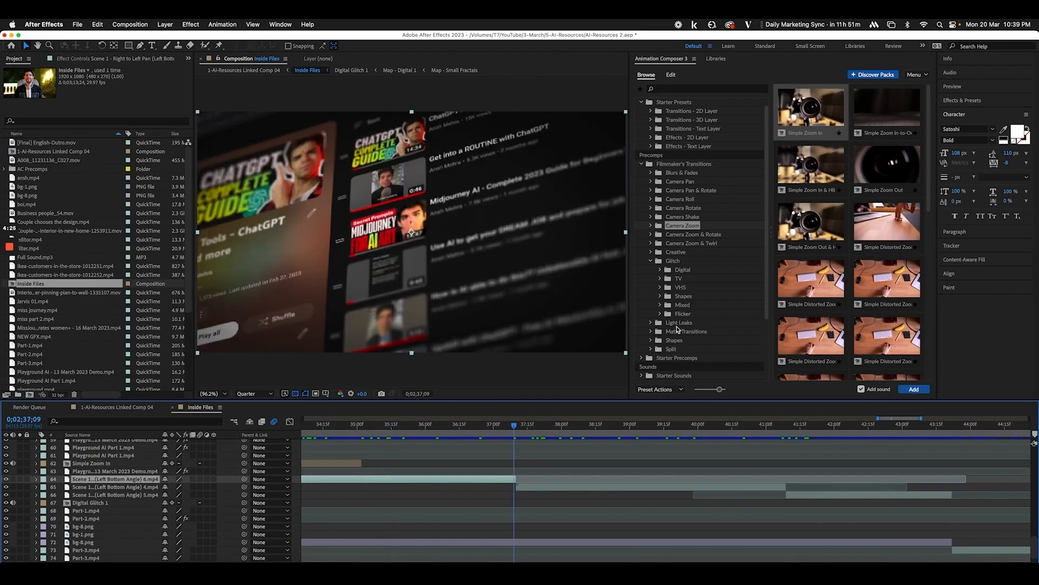
left_click(679, 323)
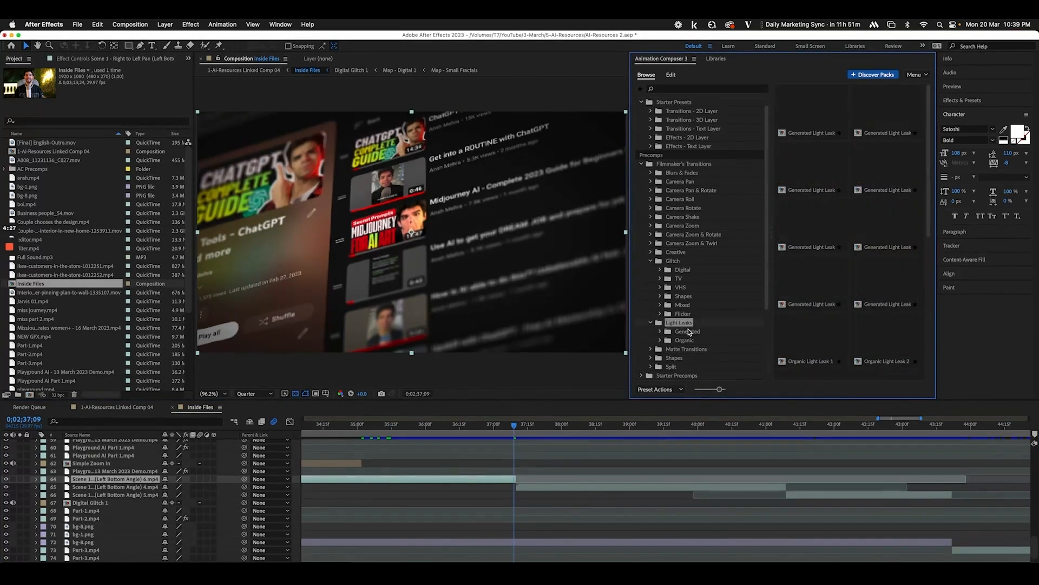
left_click(688, 331)
left_click(813, 172)
left_click(914, 389)
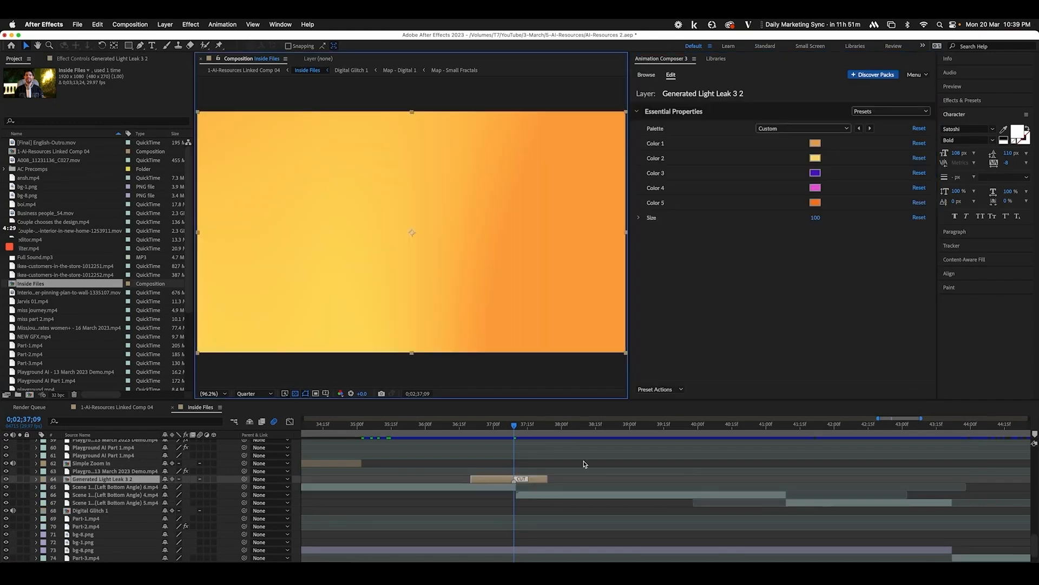
key("space")
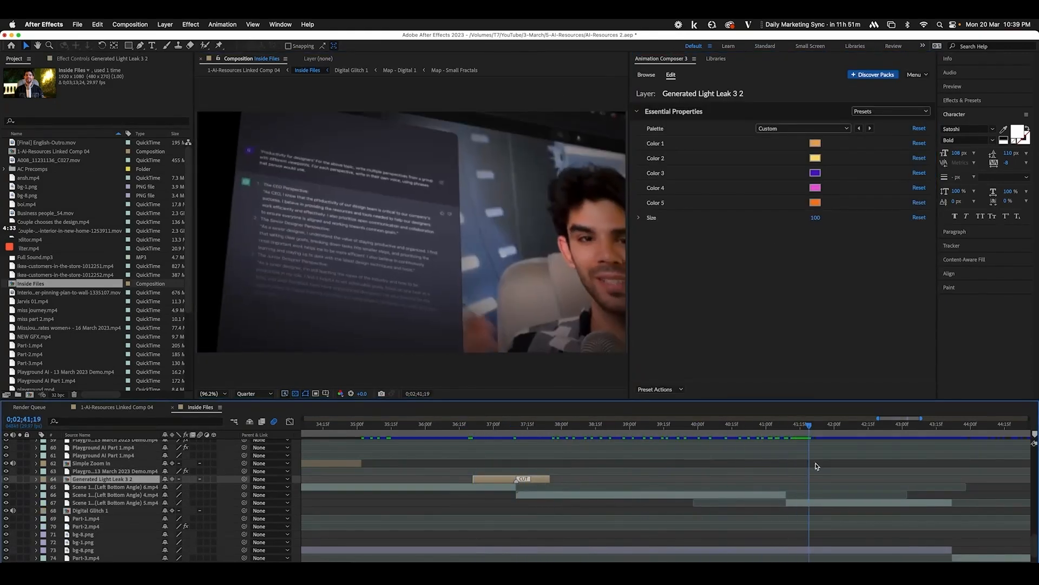
Add a Glitchy Shapes 2 transition at the cut near 2:43 and scrub through it
scroll(821, 467, "right", 5)
left_click(678, 502)
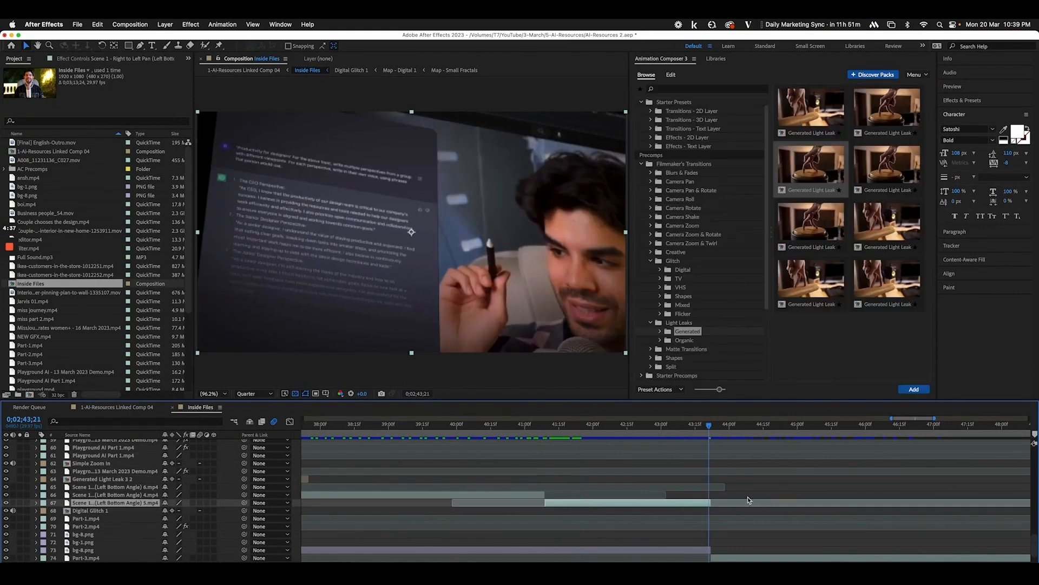
left_click_drag(719, 430, 712, 431)
left_click(672, 296)
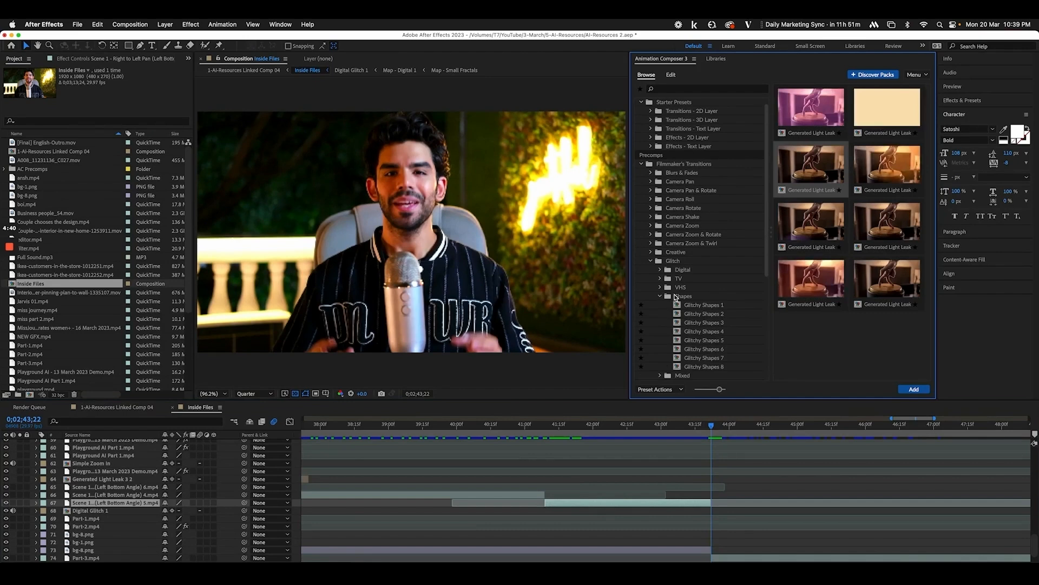
left_click(698, 313)
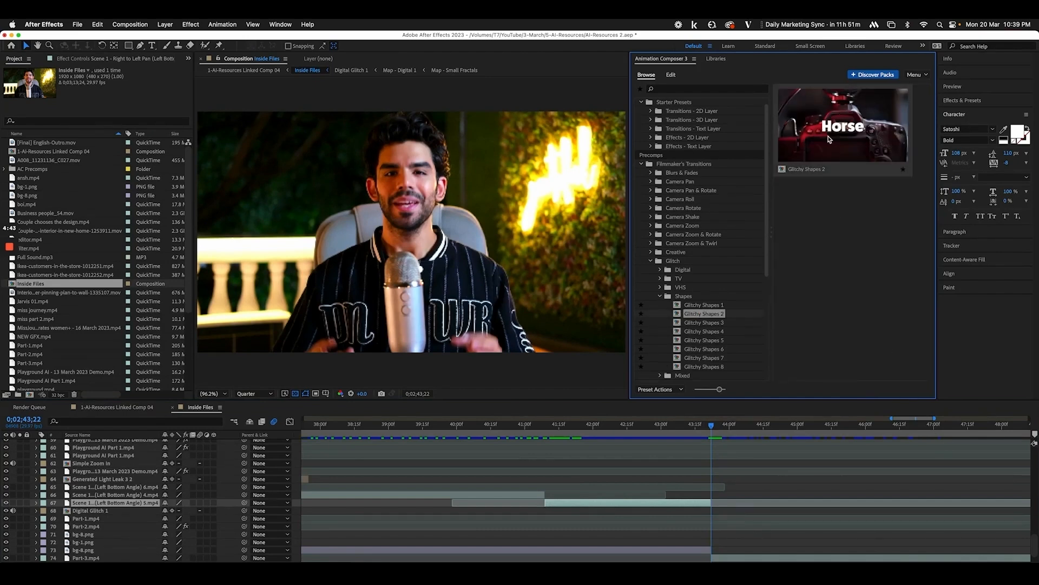
left_click(914, 389)
left_click_drag(704, 428, 794, 431)
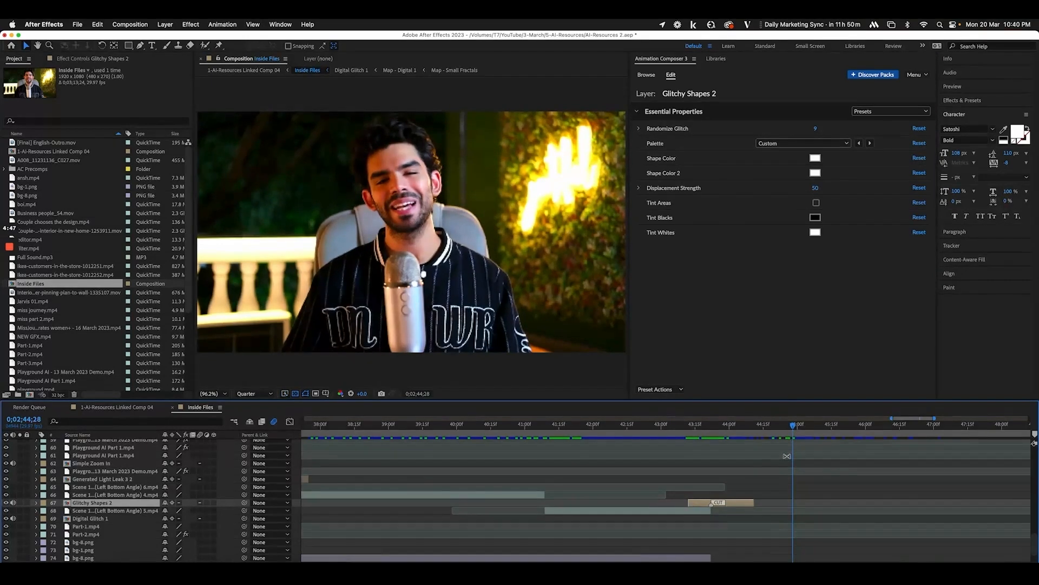
Review the footage after the glitch, then return to the 1-AI-Resources Linked Comp 04 timeline
key("minus")
key("minus")
scroll(830, 509, "down", 2)
scroll(830, 509, "right", 5)
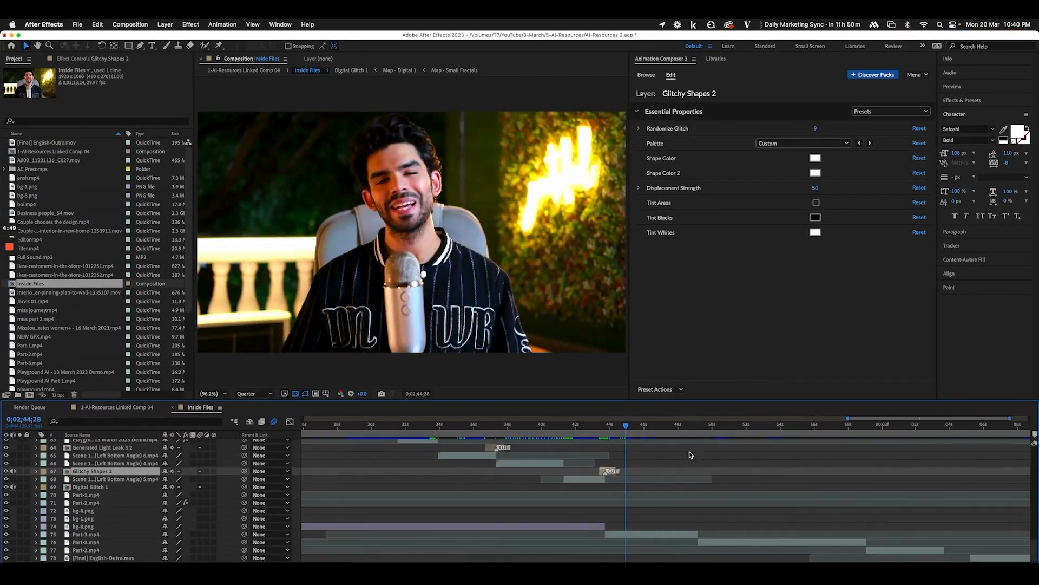
left_click_drag(649, 432, 836, 441)
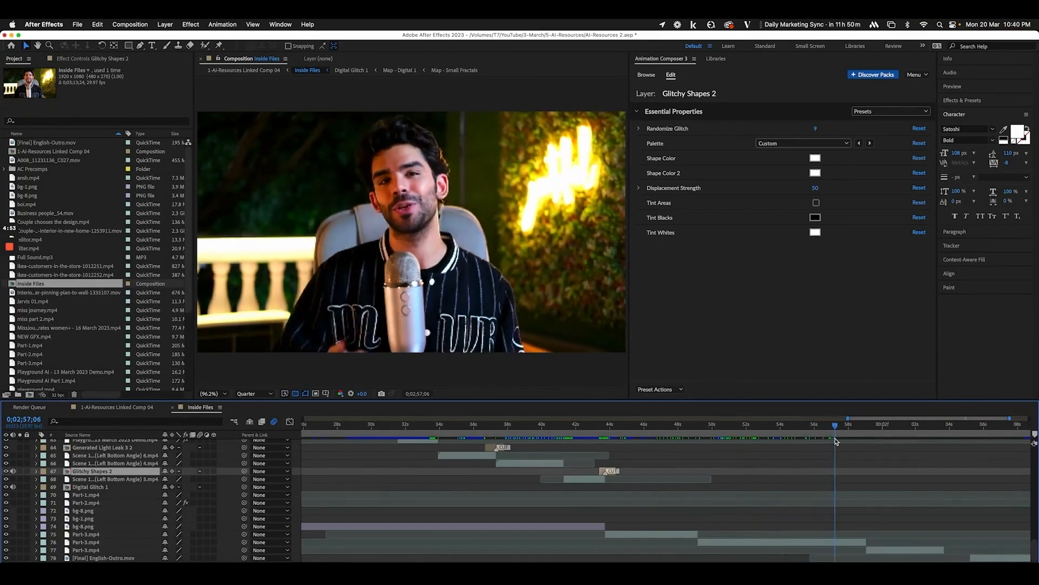
scroll(696, 470, "right", 3)
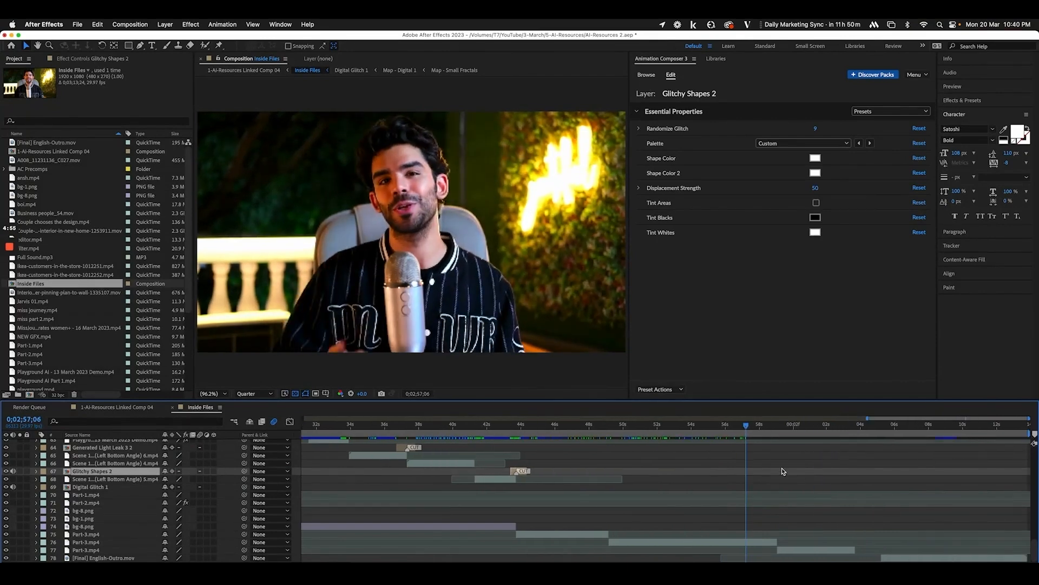
left_click_drag(760, 426, 607, 439)
left_click(117, 407)
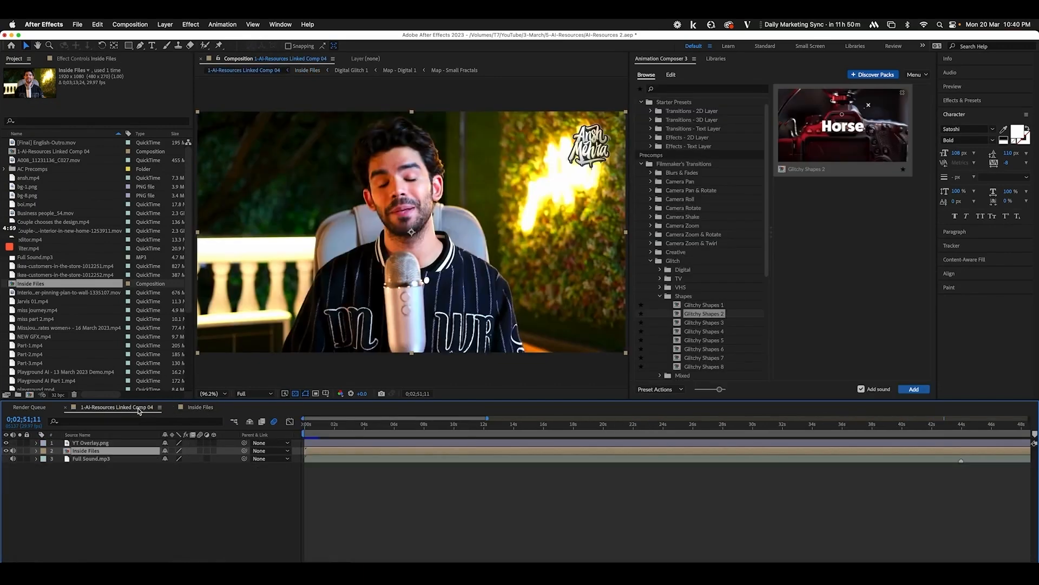
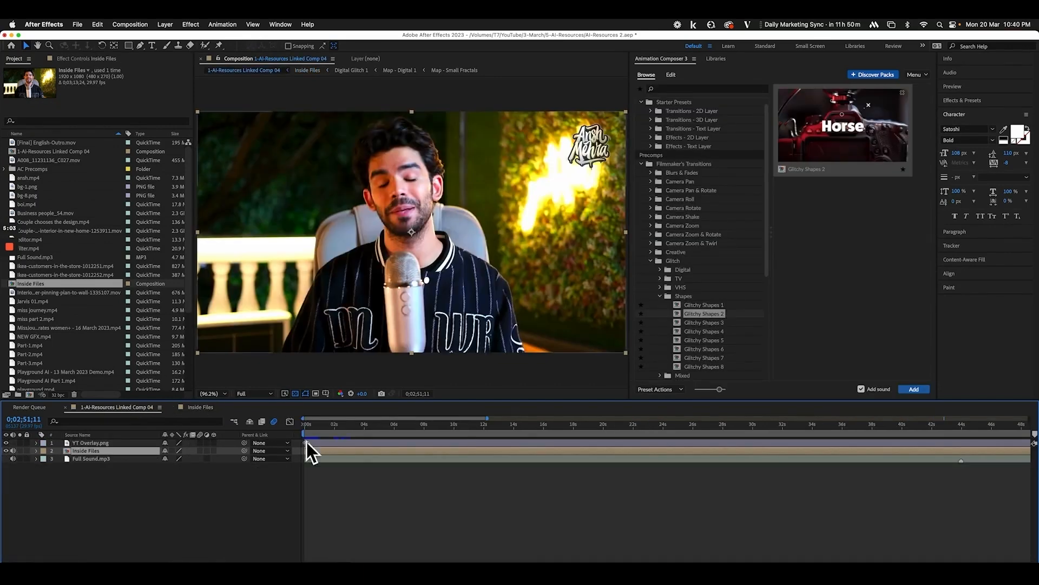
Scrub the first seconds of the comp past the Inside Files and Full Sound.mp3 layers, then bring Finder forward
left_click_drag(307, 429, 315, 428)
left_click(99, 460)
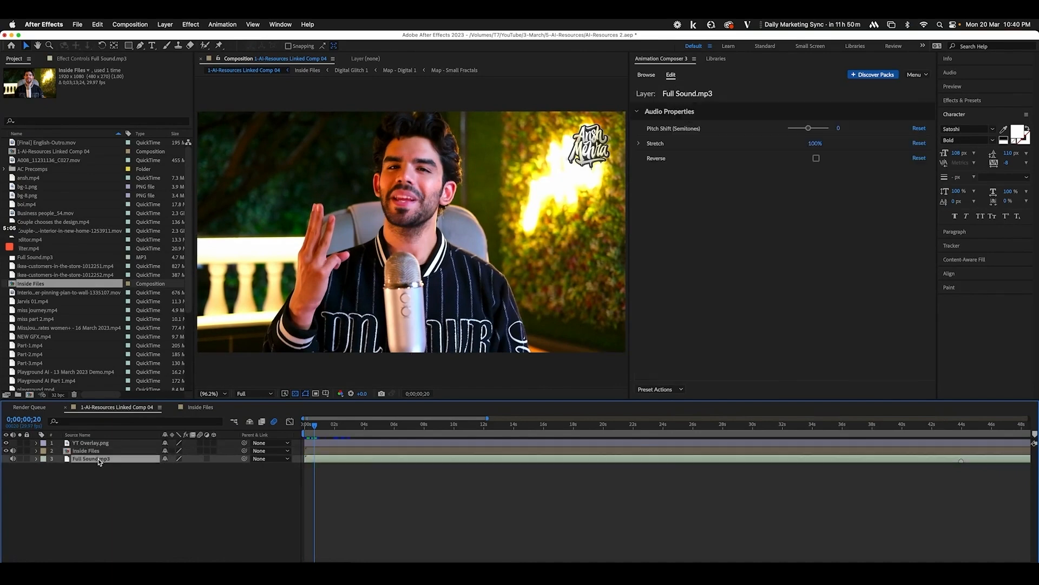
left_click(97, 452)
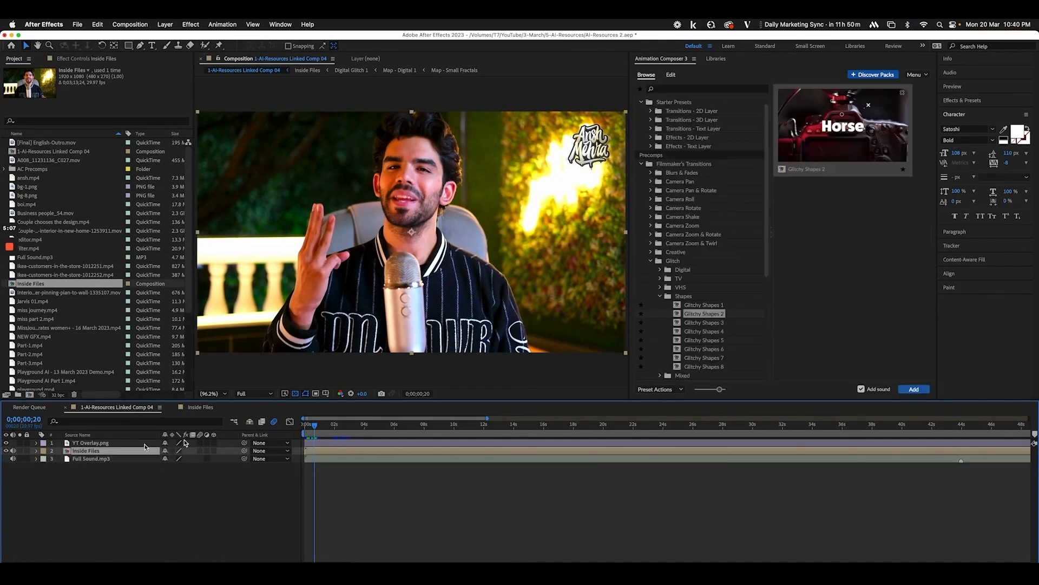
left_click_drag(308, 428, 357, 427)
left_click(81, 505)
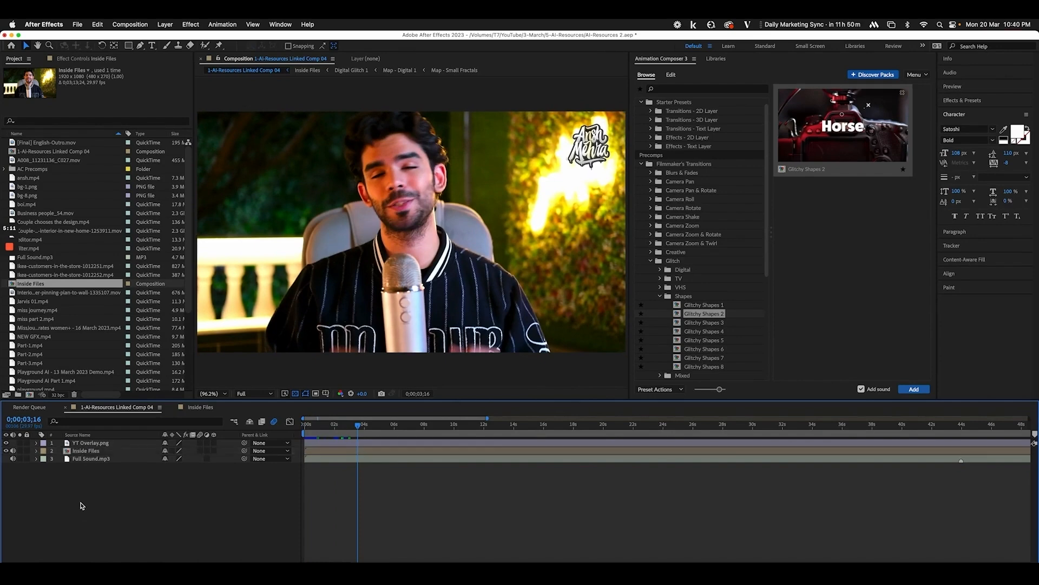
left_click(34, 575)
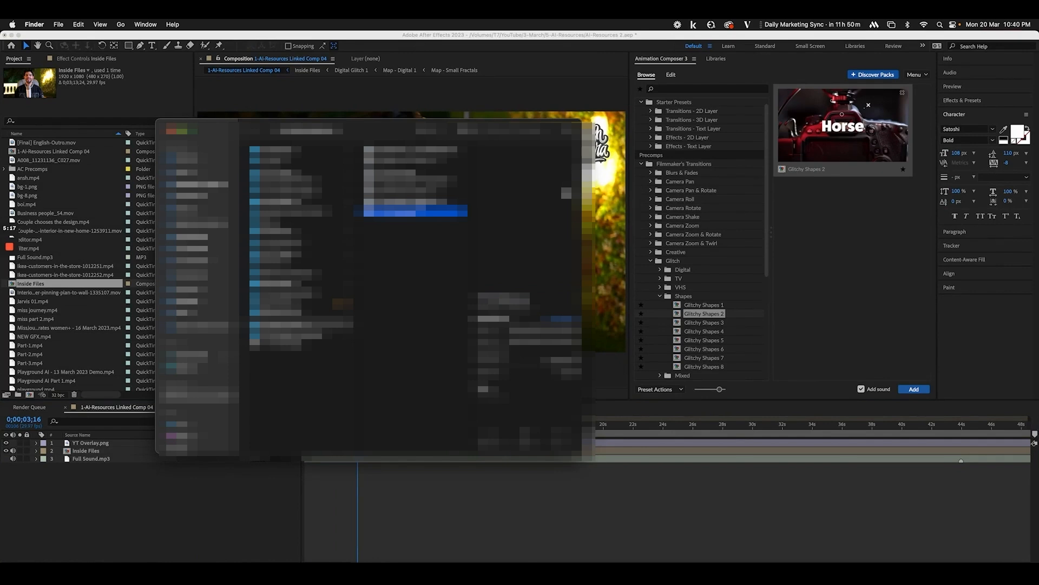
Add Playback-Speed-1.25x.mov from Finder as the comp's top layer
key("Up")
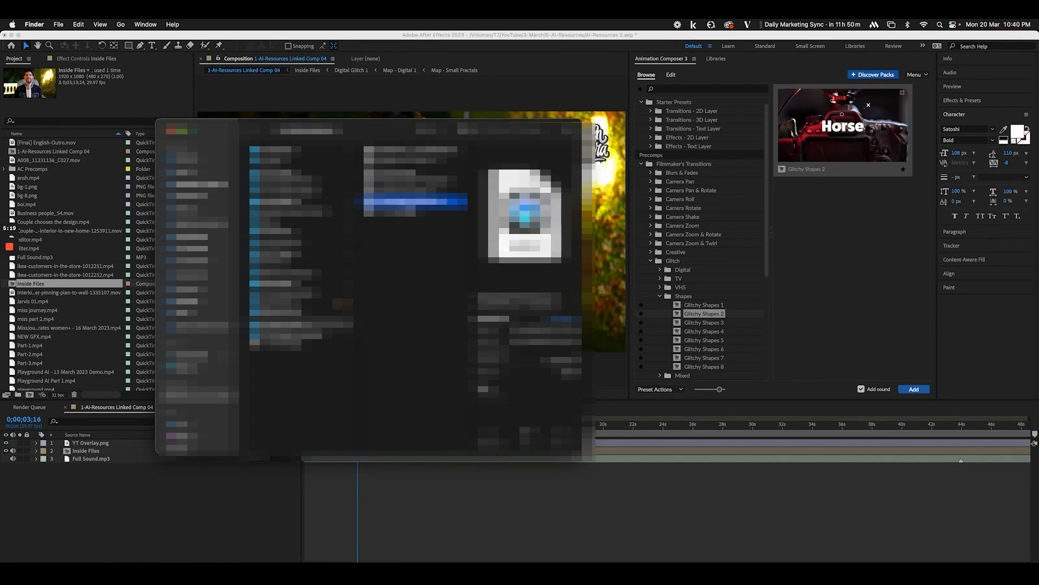
key("Up")
left_click_drag(407, 185, 72, 528)
key("=")
key("=")
key("=")
key("=")
key("=")
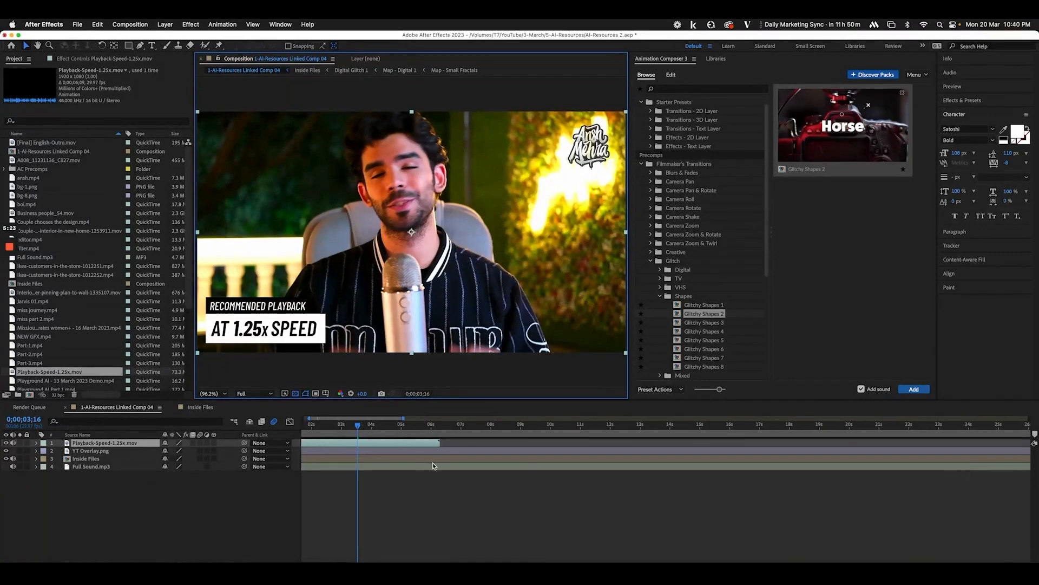
left_click_drag(332, 426, 594, 449)
Move the Playback-Speed overlay's in-point to about 7 seconds and preview it
key("[")
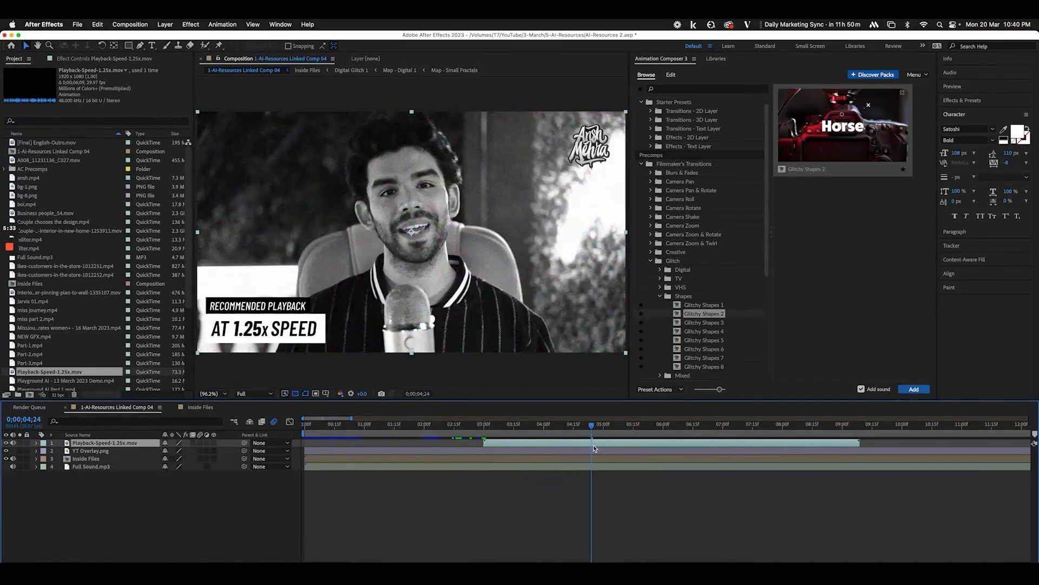
key("minus")
left_click_drag(490, 430, 565, 439)
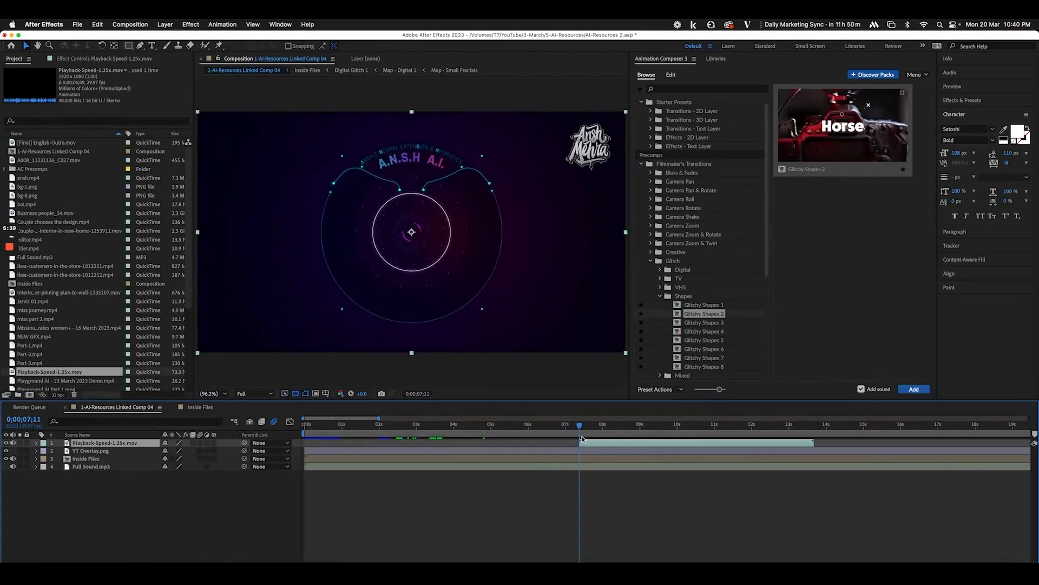
key("bracketleft")
left_click_drag(567, 435, 626, 436)
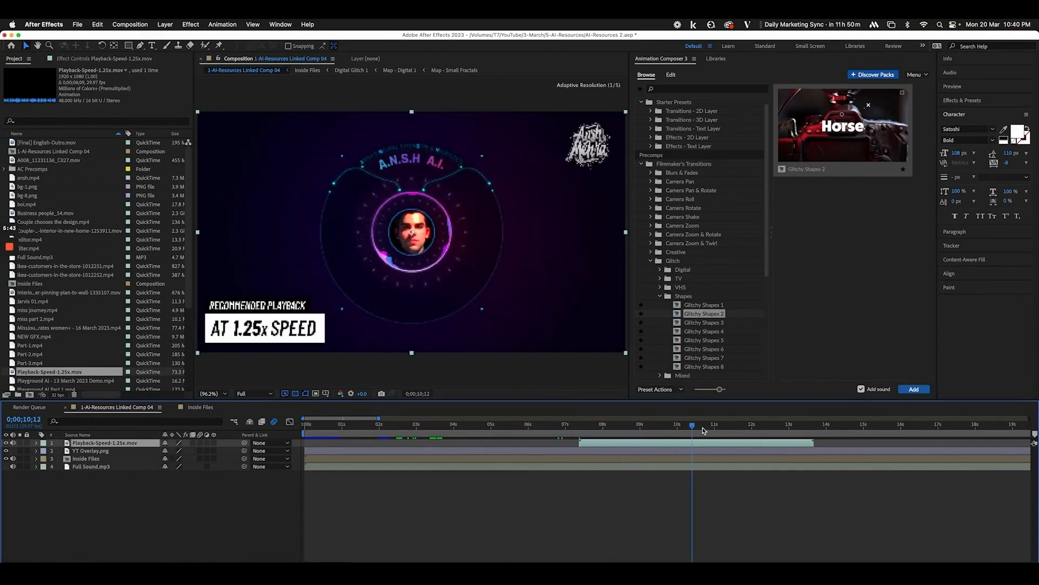
left_click_drag(691, 430, 835, 437)
key("minus")
key("minus")
key("minus")
key("minus")
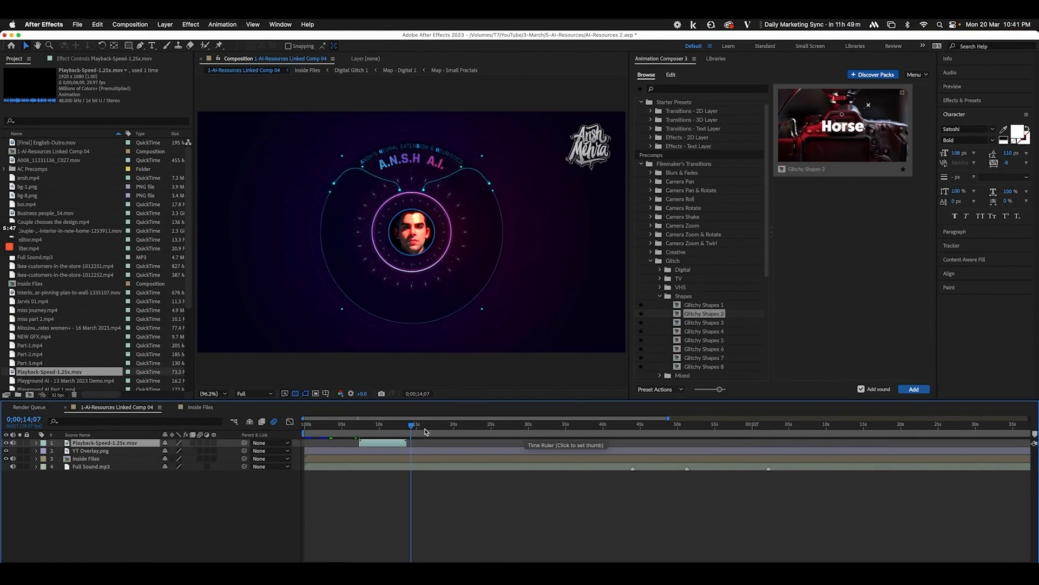
left_click_drag(427, 432, 447, 431)
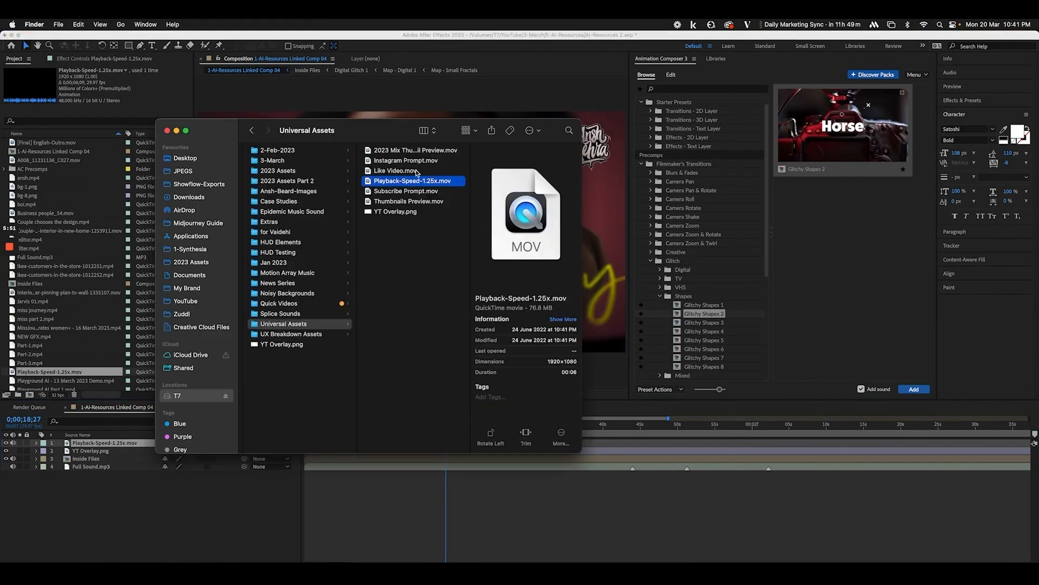
Add Subscribe Prompt.mov from Finder to the comp at about 20 seconds
left_click(398, 171)
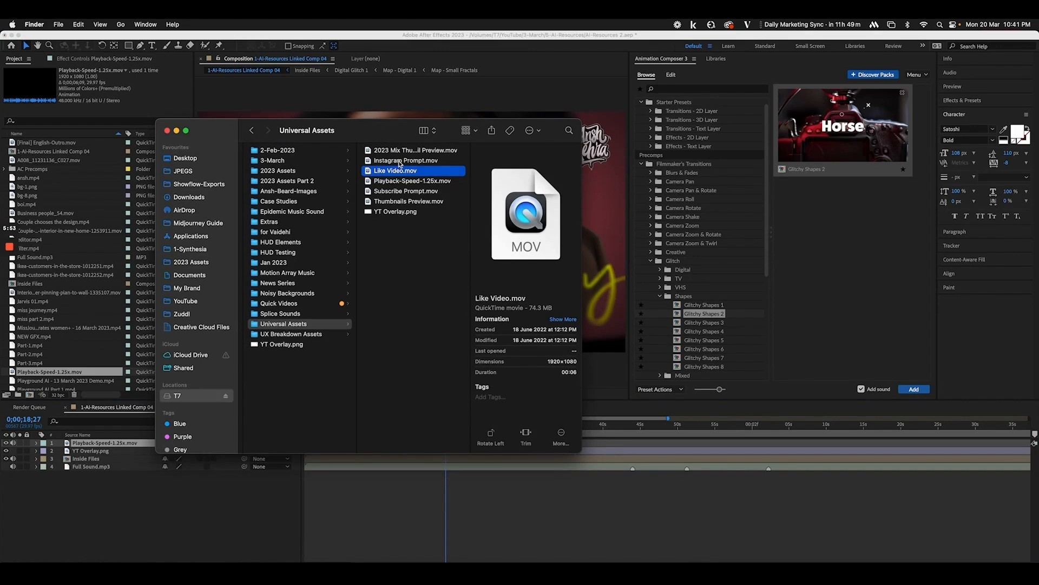
left_click(408, 161)
left_click(371, 192)
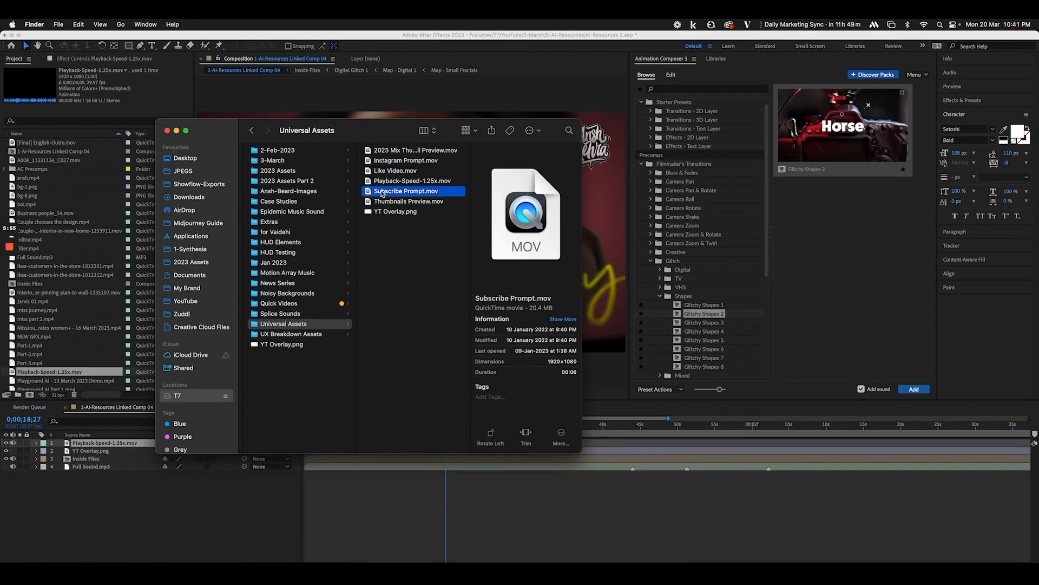
left_click_drag(141, 469, 124, 442)
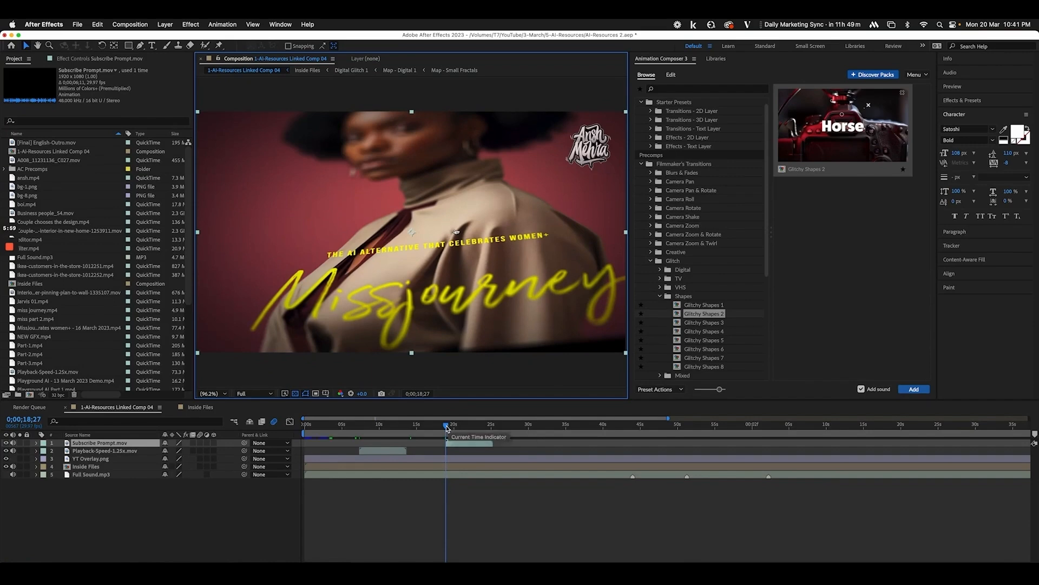
Move the subscribe button toward the lower right of the frame
left_click_drag(447, 428, 461, 425)
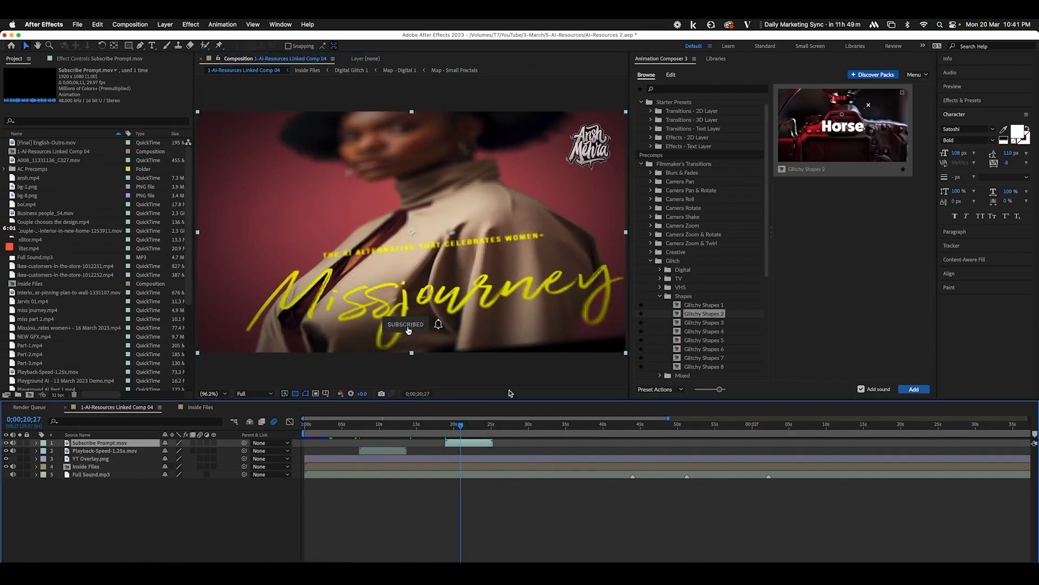
left_click_drag(408, 330, 585, 333)
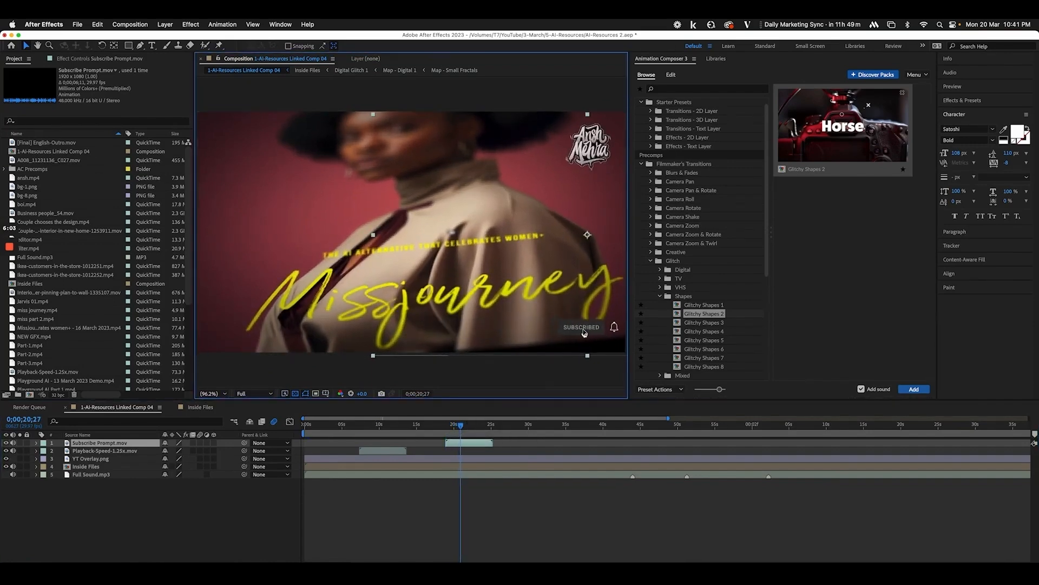
key("s")
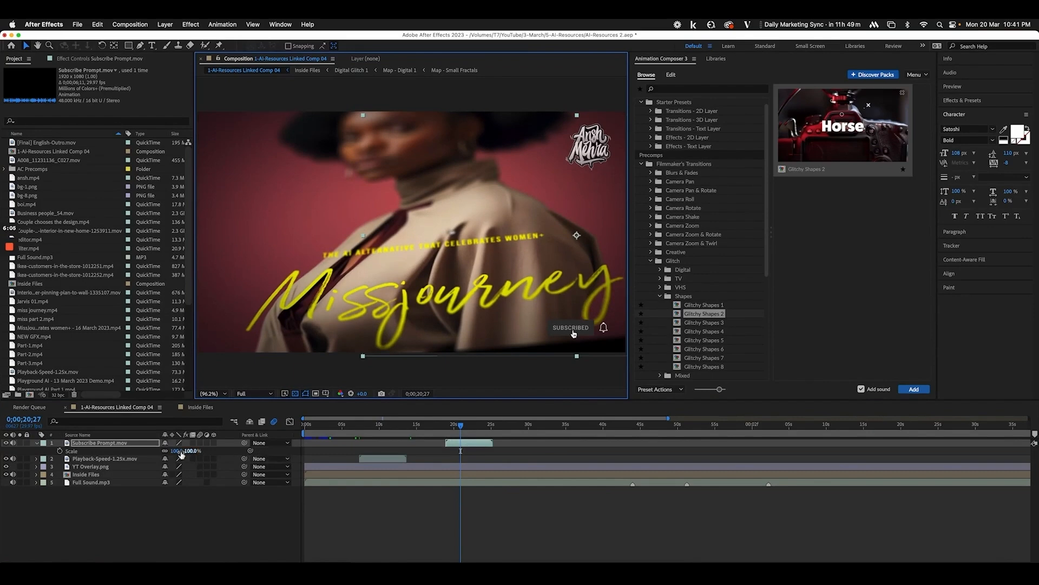
key("s")
left_click_drag(570, 338, 555, 334)
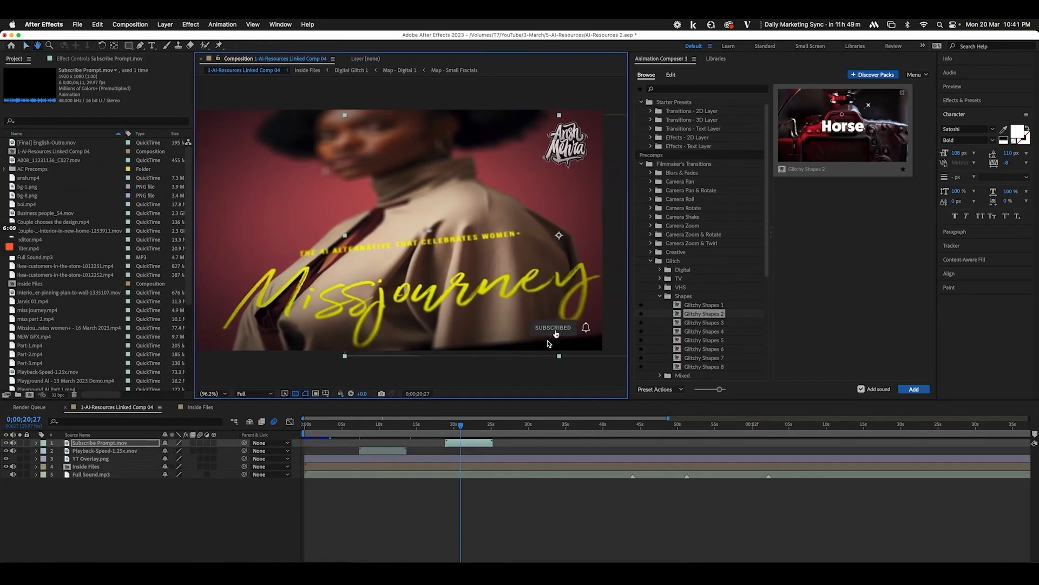
Zoom the viewer in to inspect the subscribe animation, then fit the frame again
key("z")
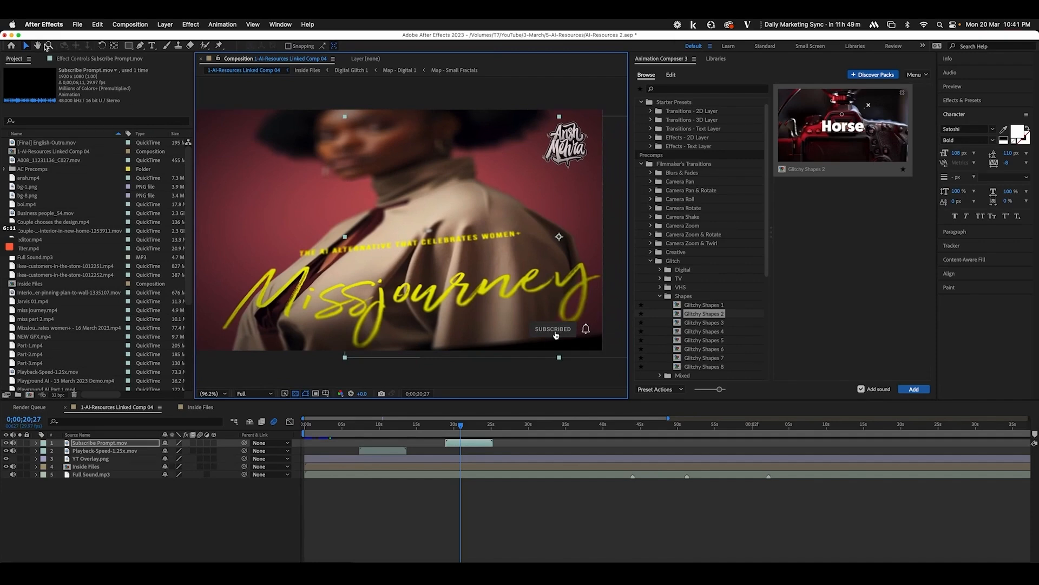
left_click(602, 310)
left_click(420, 211)
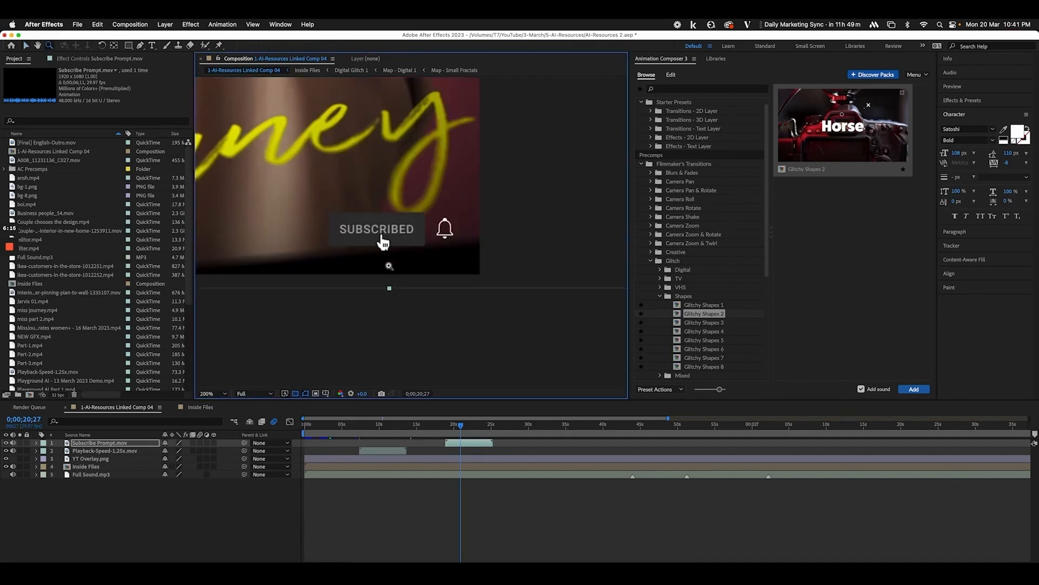
left_click_drag(459, 425, 475, 428)
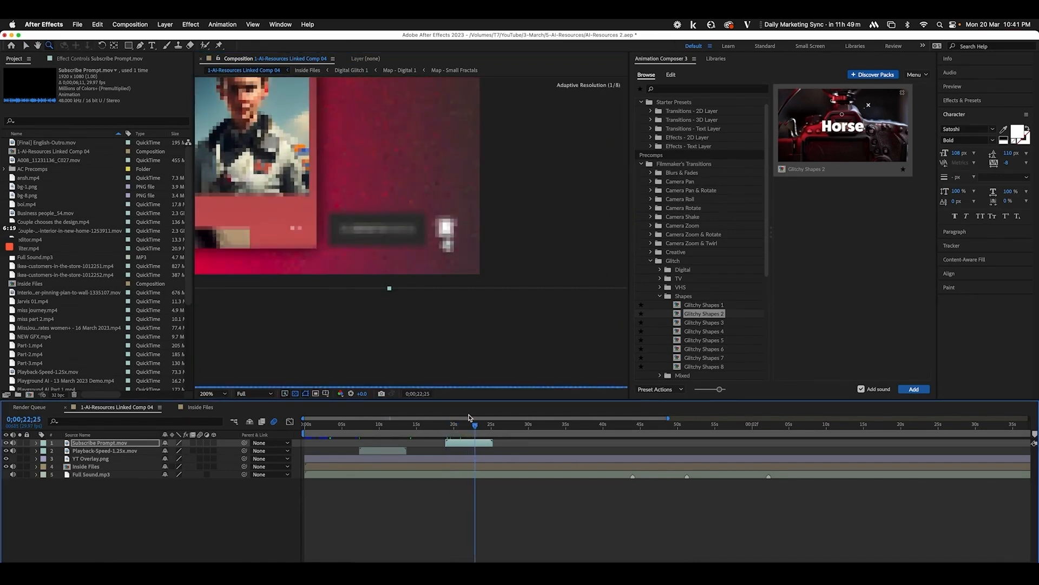
left_click(214, 394)
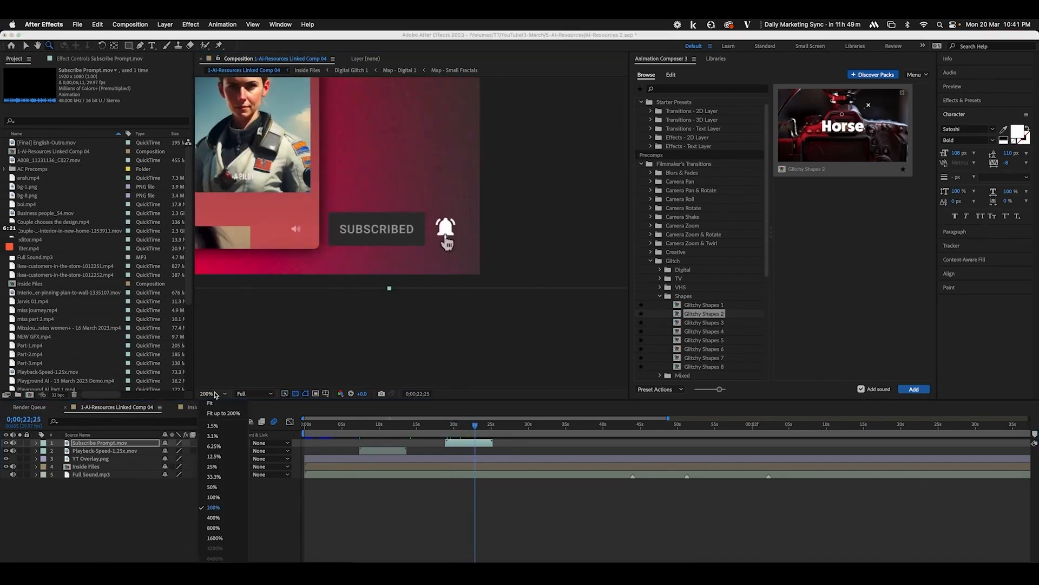
left_click(215, 404)
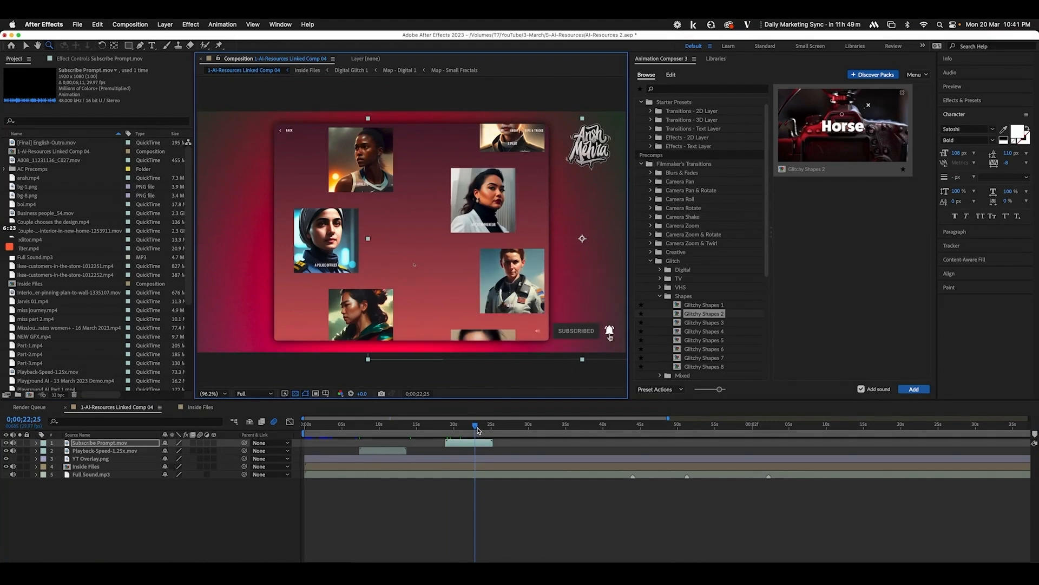
Duplicate the Subscribe Prompt layer and start copies near 1:00 and 2:00
key("minus")
key("minus")
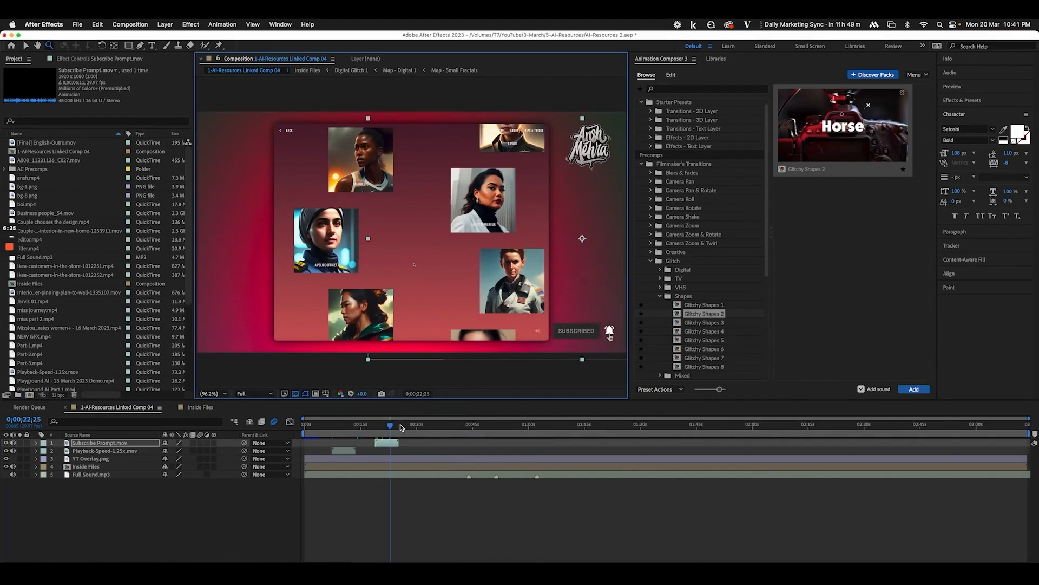
left_click_drag(401, 428, 753, 428)
key("super+slash")
key("super+d")
key("bracketleft")
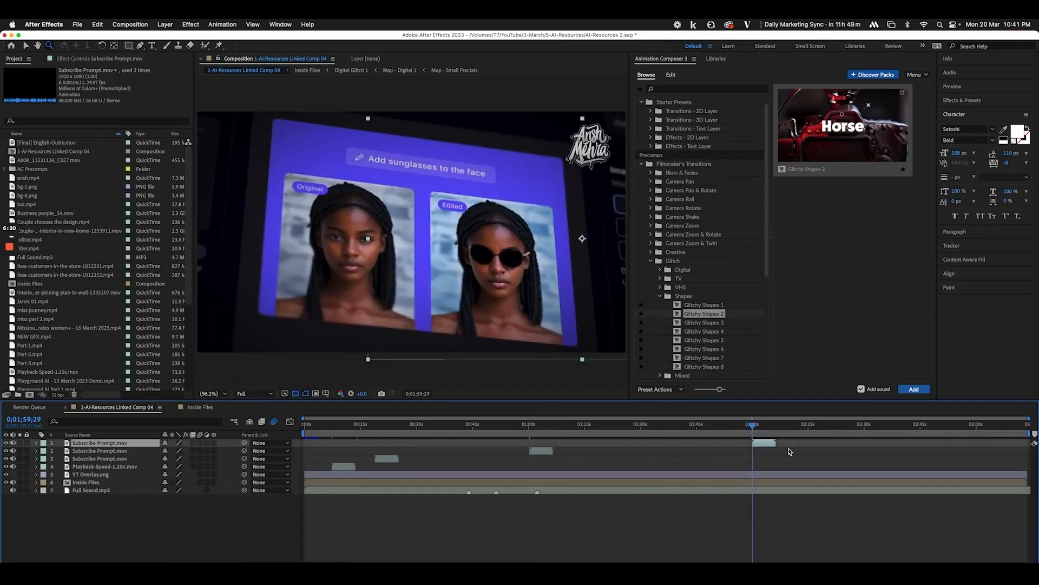
left_click(922, 430)
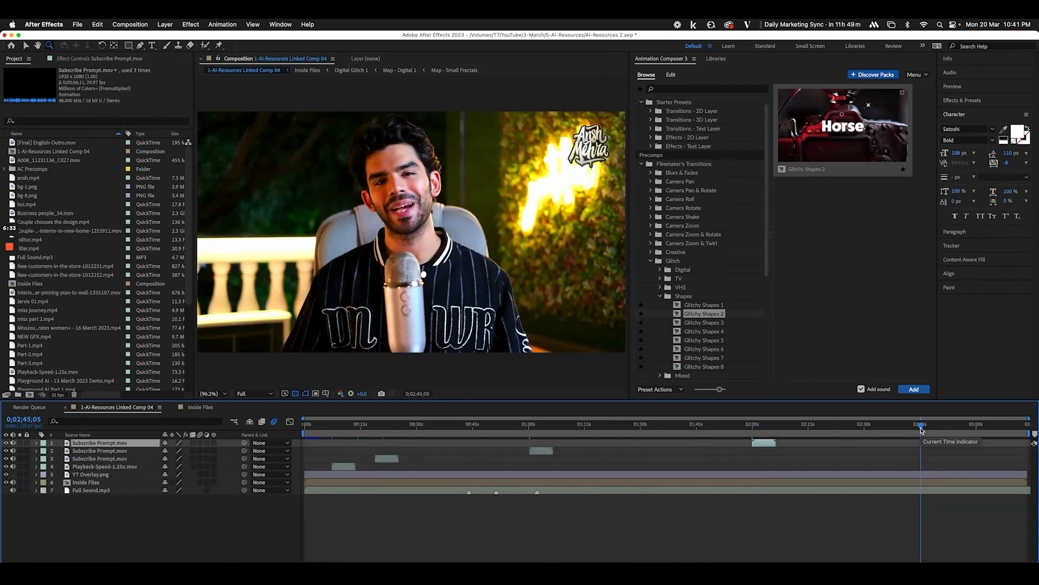
left_click_drag(922, 430, 375, 444)
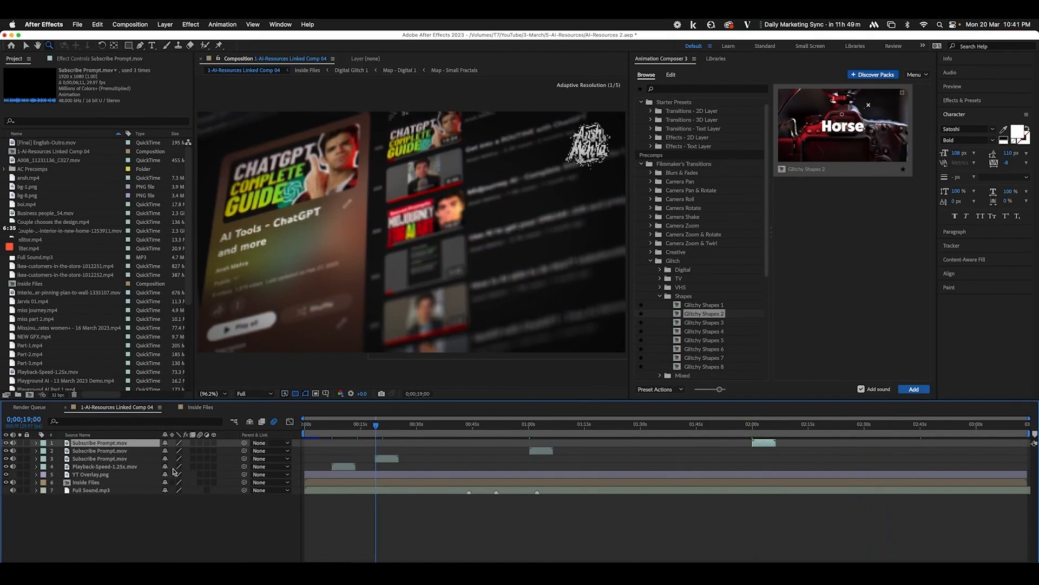
Add Like Video.mov from Finder as the top layer, starting at the chosen time
left_click(36, 571)
left_click_drag(389, 177, 118, 491)
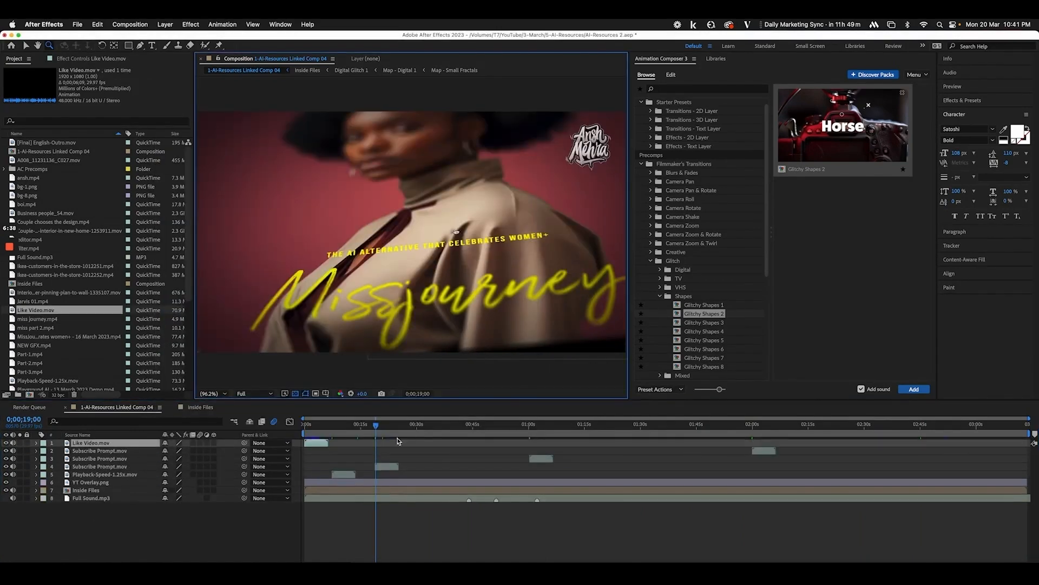
left_click(428, 431)
left_click(443, 427)
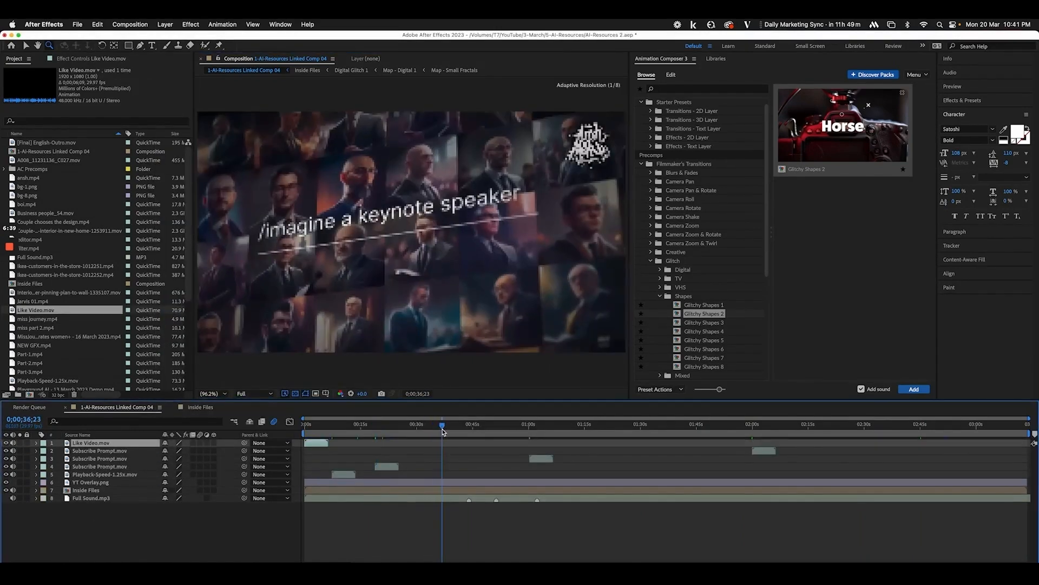
key("bracketleft")
Duplicate the Like Video layer twice, starting each copy at a later point
key("ctrl+d")
left_click(620, 426)
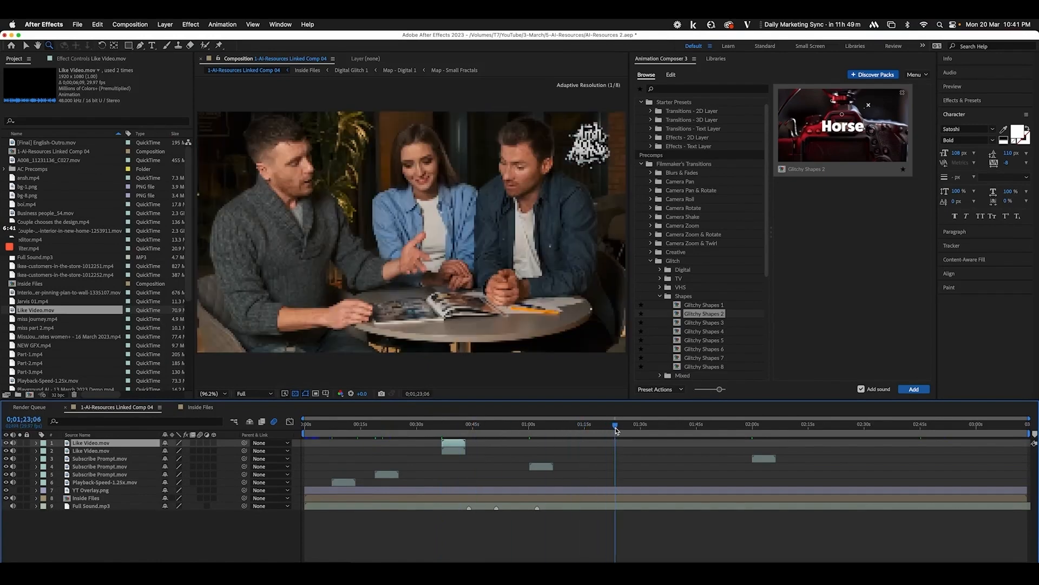
key("bracketleft")
left_click(811, 426)
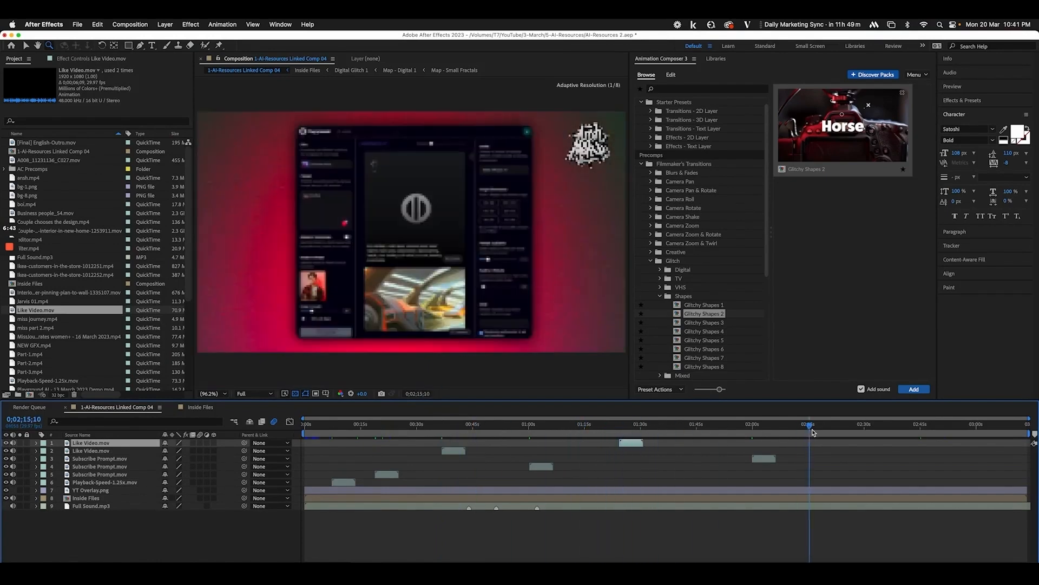
key("ctrl+d")
key("bracketleft")
left_click_drag(811, 426, 417, 427)
Start the third like clip at the playhead and move all three like buttons lower right
left_click(454, 459)
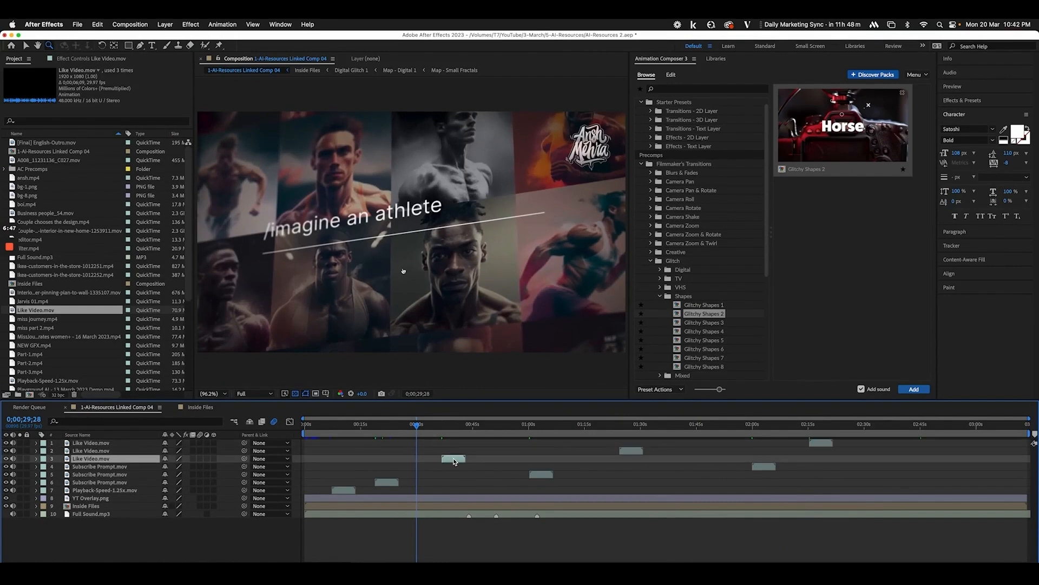
key("bracketleft")
left_click_drag(418, 427, 430, 427)
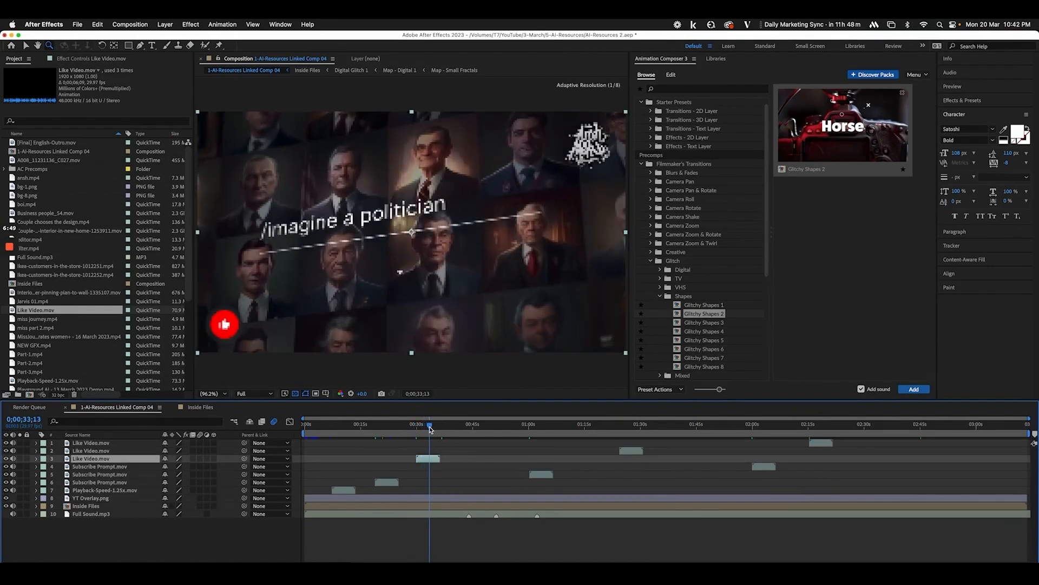
left_click(110, 445, "shift")
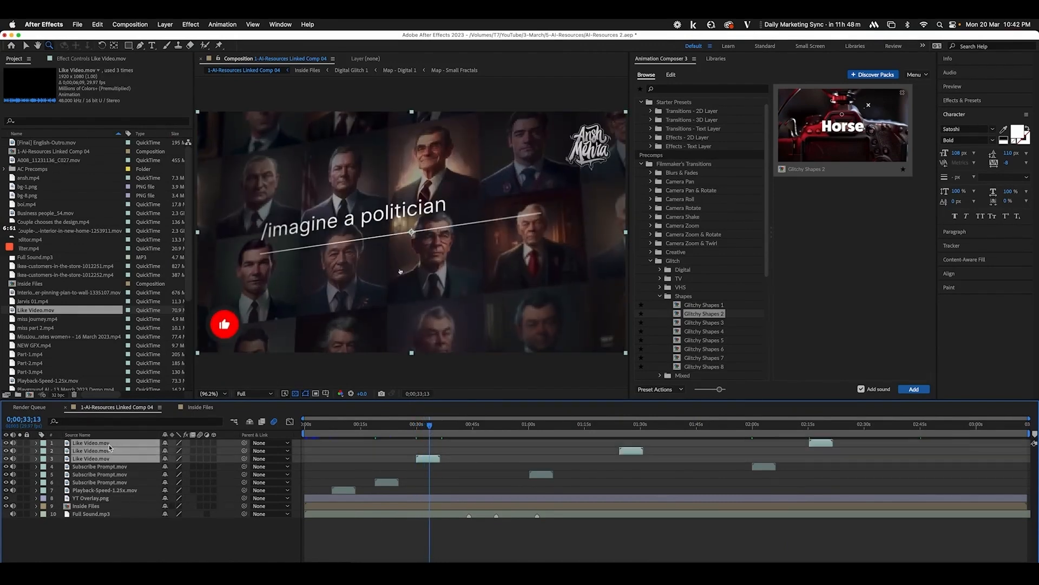
left_click_drag(232, 329, 601, 327)
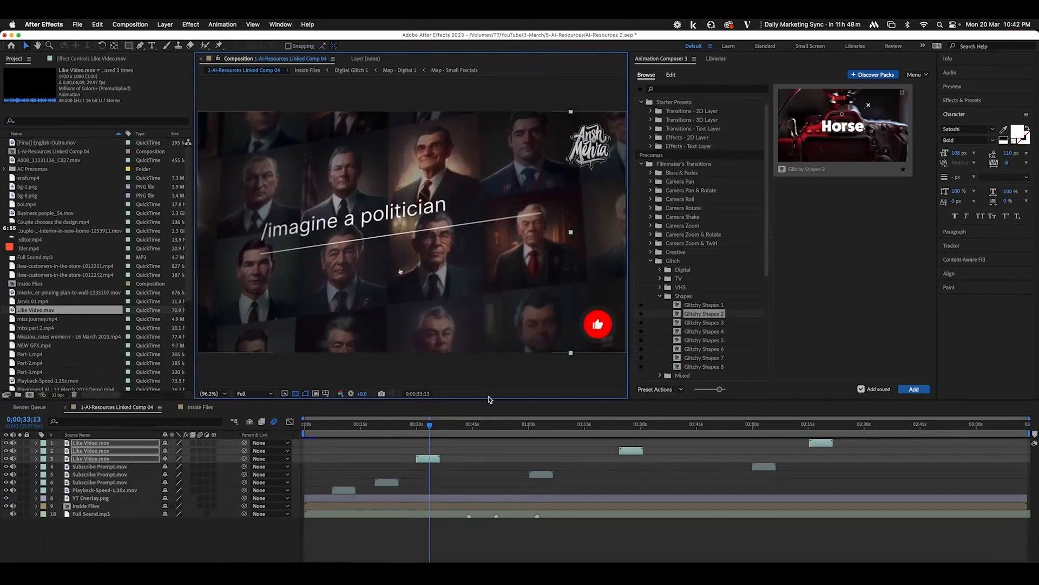
left_click_drag(430, 427, 449, 426)
left_click(211, 538)
Add Instagram Prompt.mov starting at 0;00;44;00, plus a duplicate starting near 2:40
left_click(33, 575)
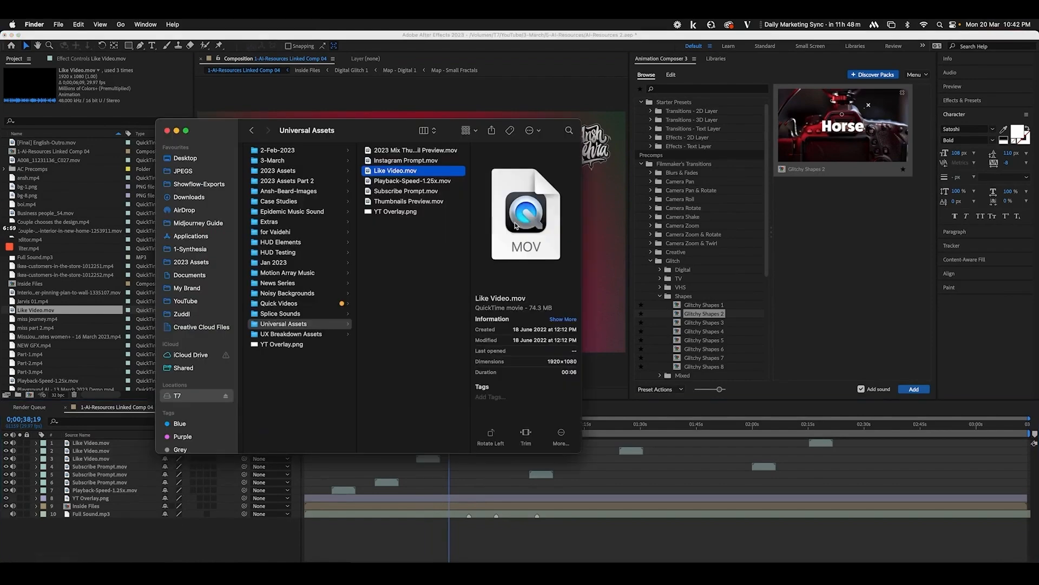
left_click_drag(405, 161, 54, 517)
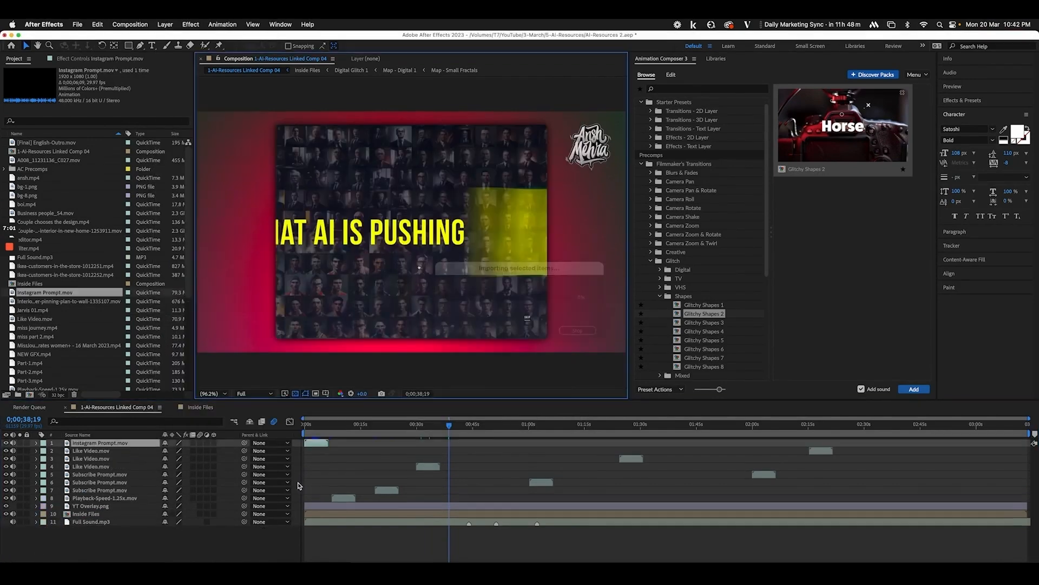
left_click(469, 427)
key("bracketleft")
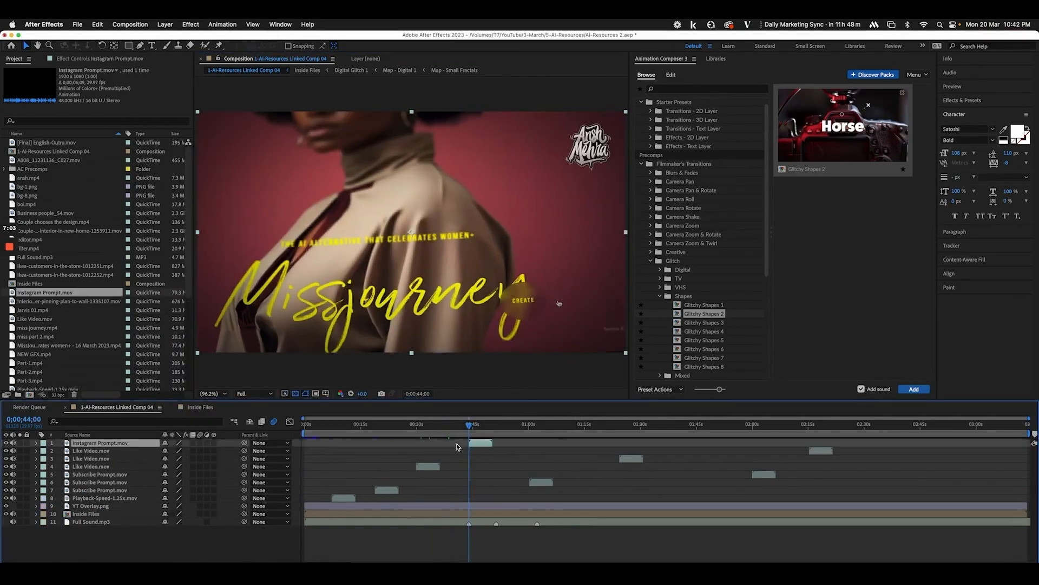
left_click_drag(484, 430, 919, 440)
key("ctrl+d")
key("bracketleft")
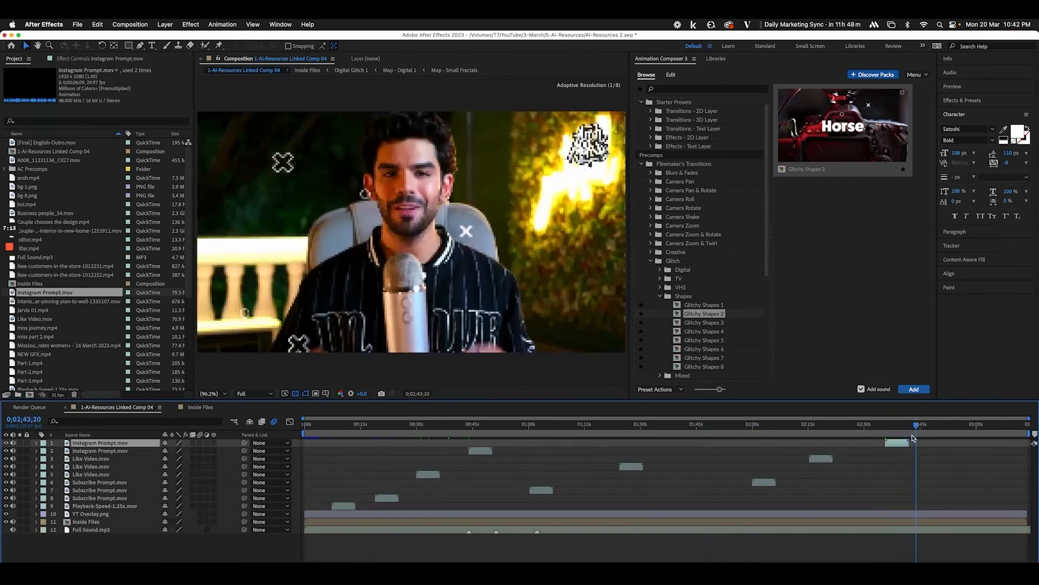
left_click(31, 575)
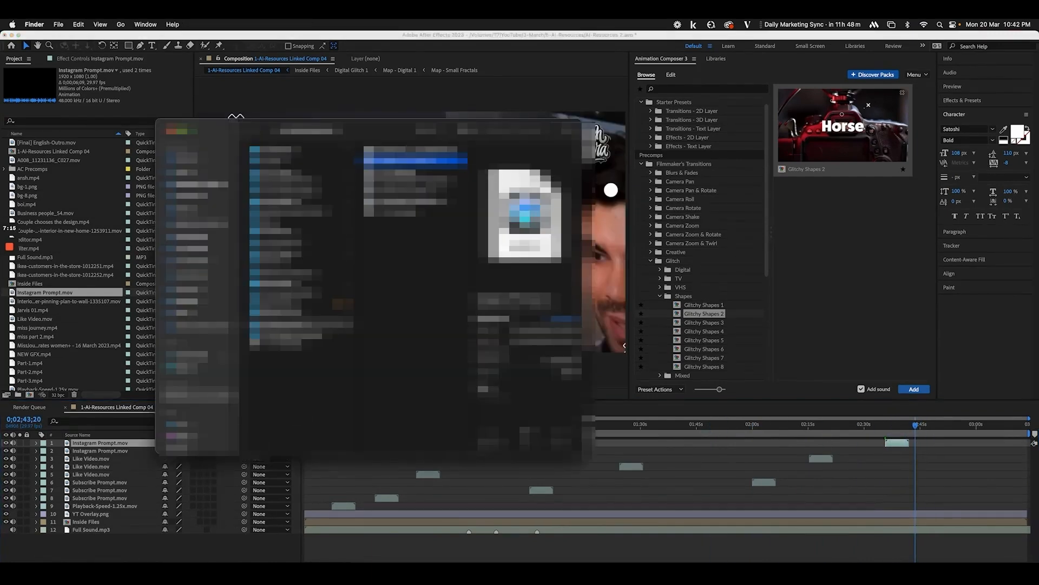
In Premiere Pro, zoom the sequence and turn off the linked comp track's video output
left_click(206, 541)
left_click(156, 574)
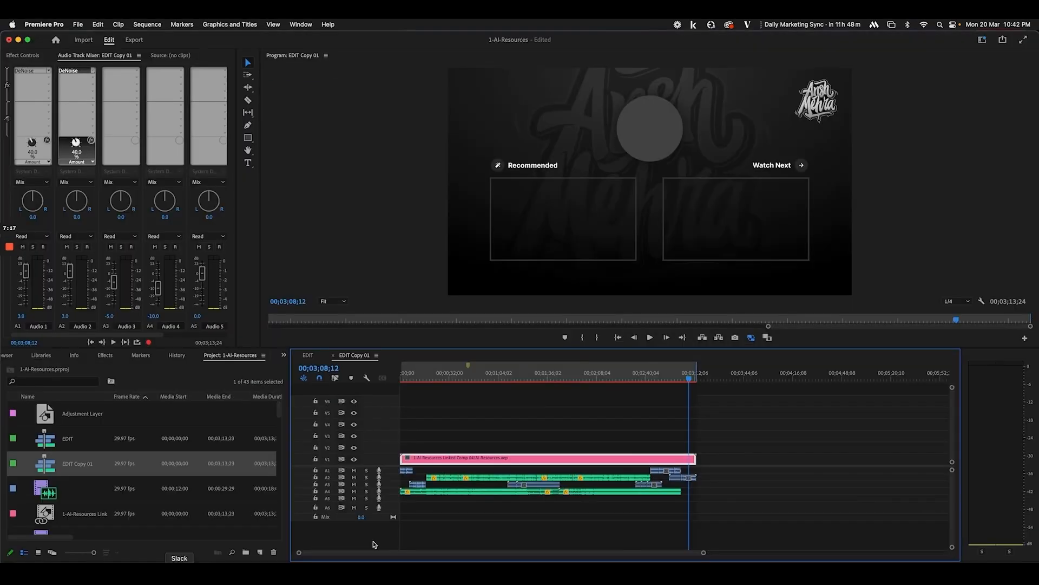
key("equal")
key("equal")
key("equal")
key("equal")
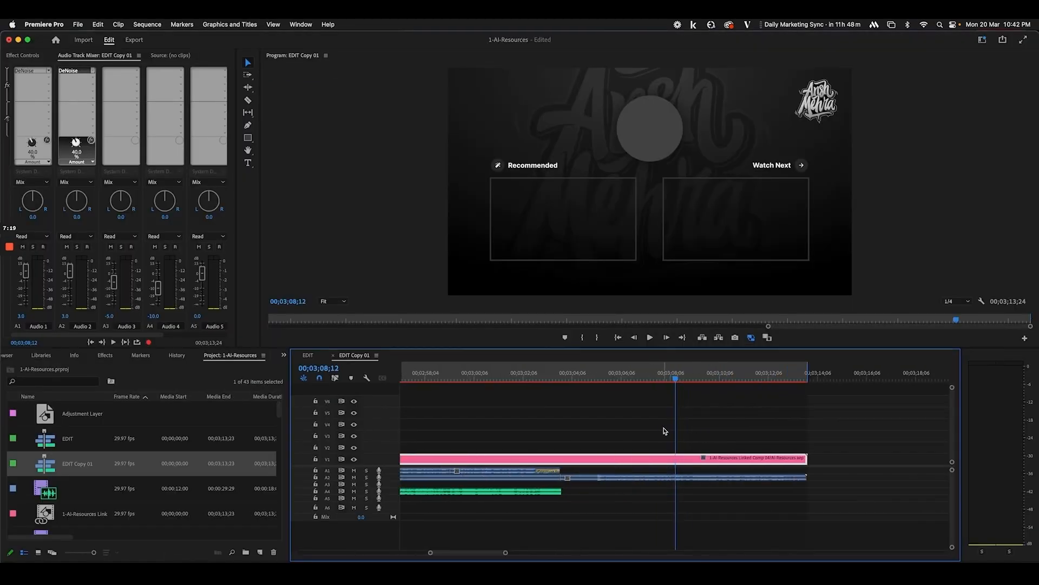
left_click(354, 459)
scroll(537, 432, "left", 3)
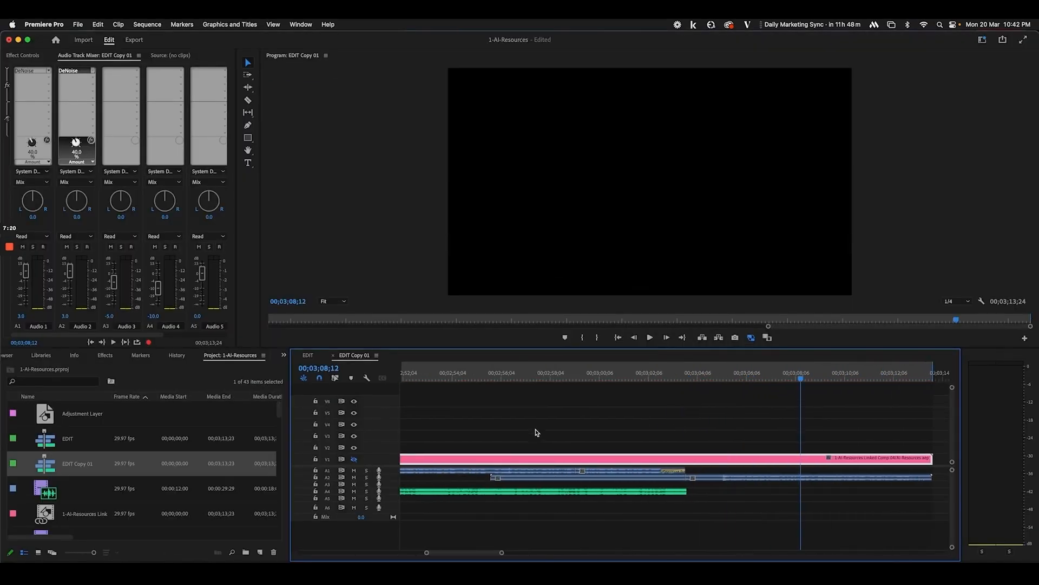
Play the sequence around 2:43–2:57, stopping at 00;02;46;21 and selecting that time value
left_click(519, 376)
key("space")
key("space")
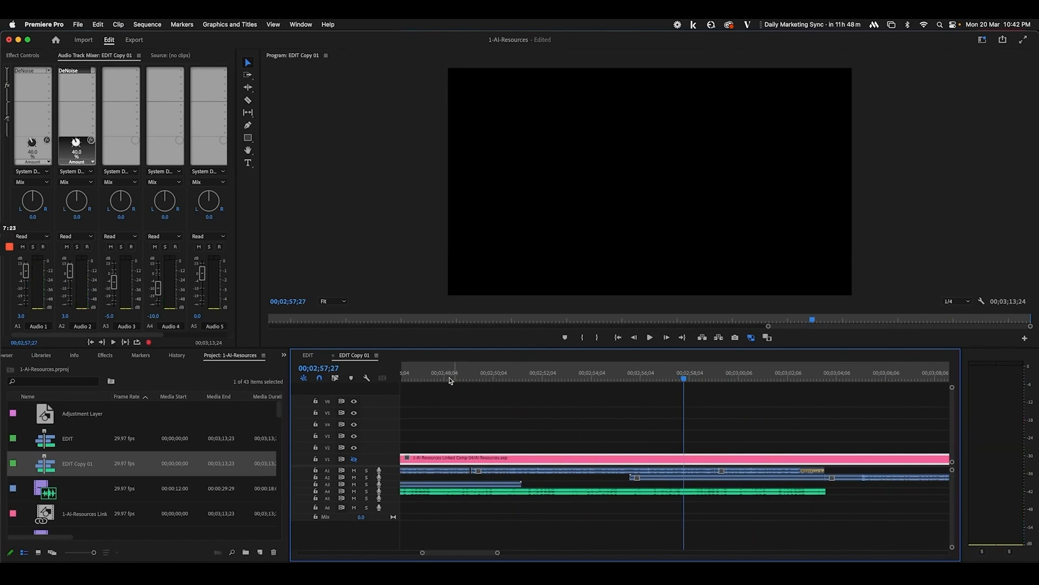
left_click(425, 374)
key("space")
scroll(551, 395, "left", 5)
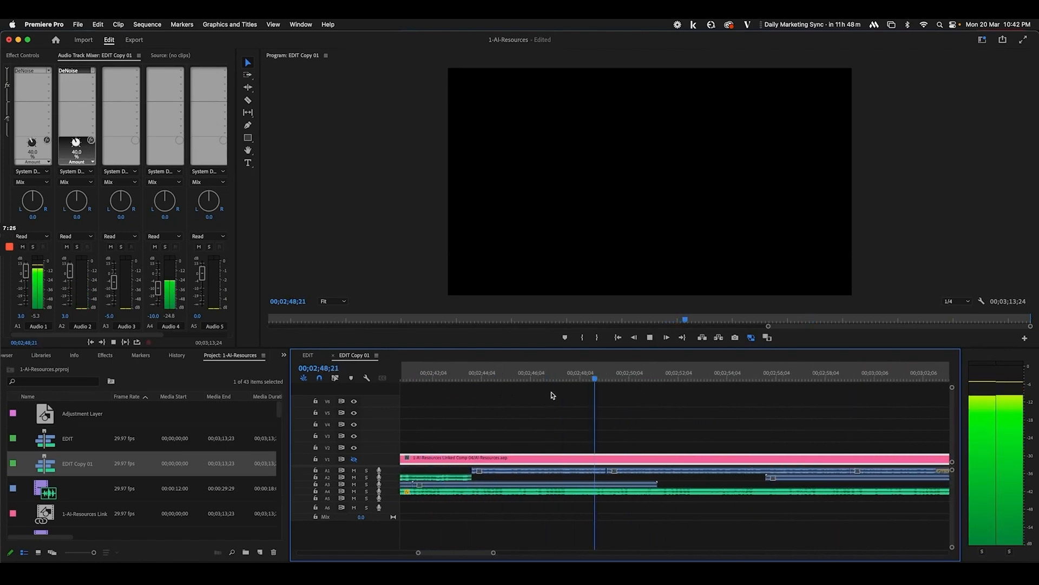
scroll(552, 396, "left", 2)
key("space")
left_click(502, 378)
key("space")
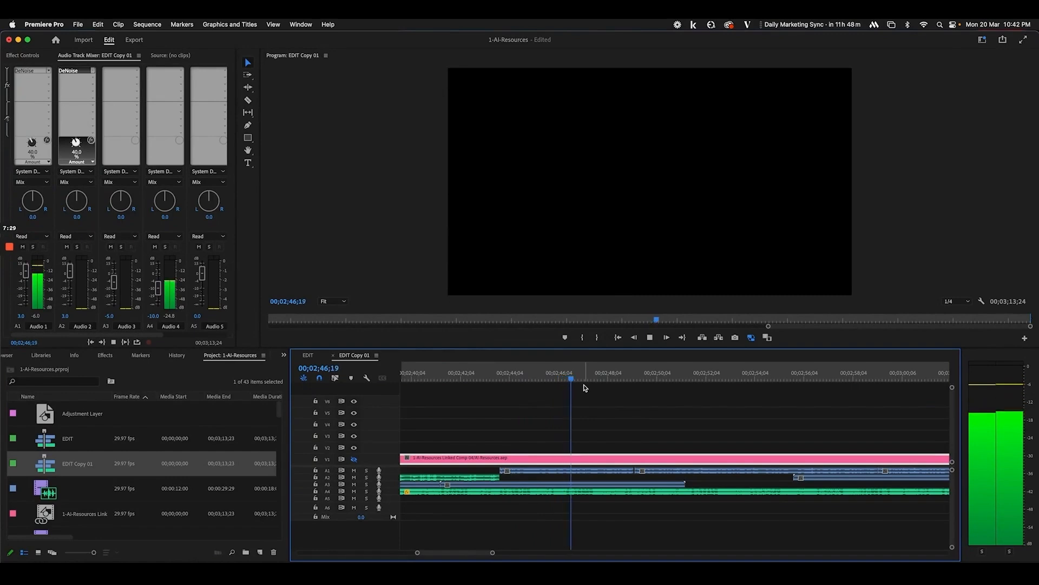
key("space")
left_click(332, 369)
key("super+c")
Set the After Effects current time to 0;02;46;21 and save the project
key("super+Tab")
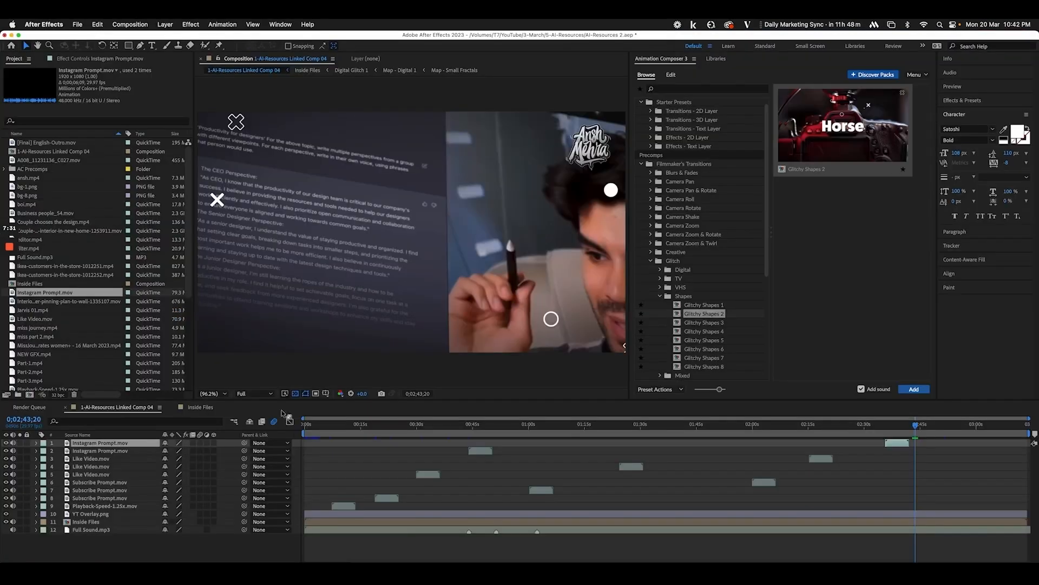
left_click(36, 418)
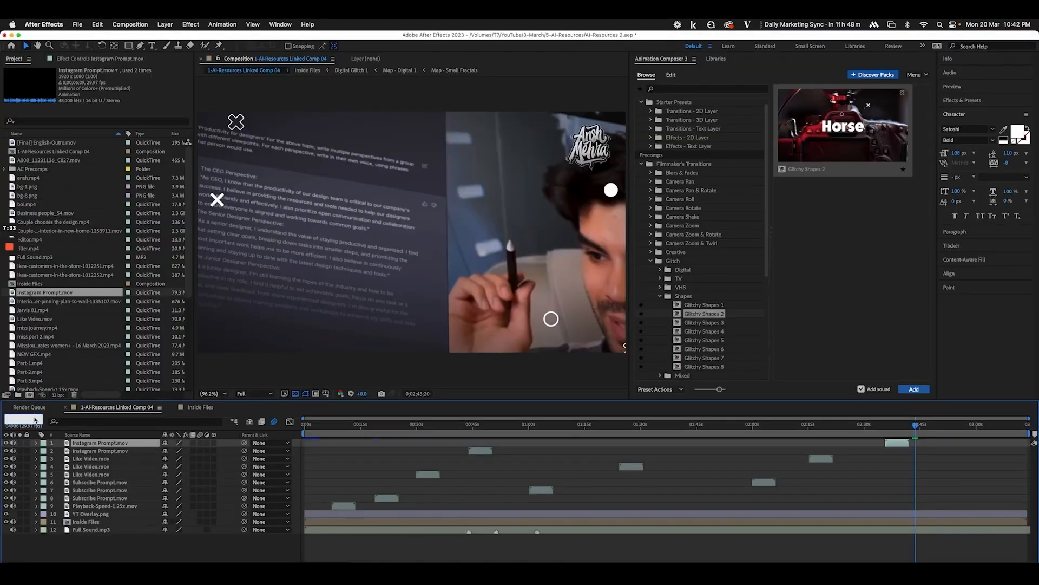
key("super+v")
key("Return")
key("super+s")
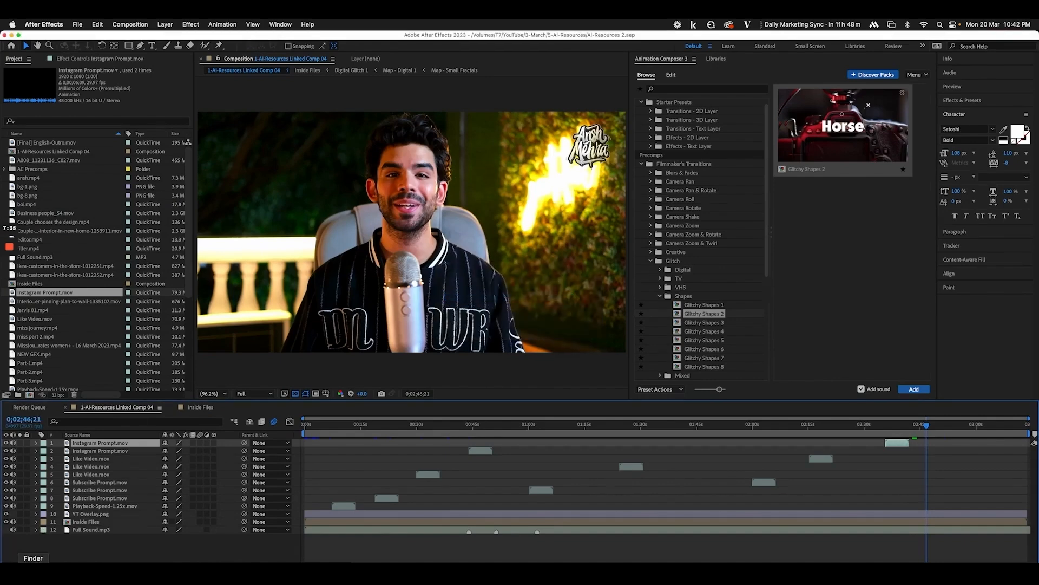
Add 2023 Mix Thumbnail Preview.mov starting at 0;02;46;21 and preview it to 0;02;56;25
left_click(33, 574)
left_click_drag(412, 152, 122, 476)
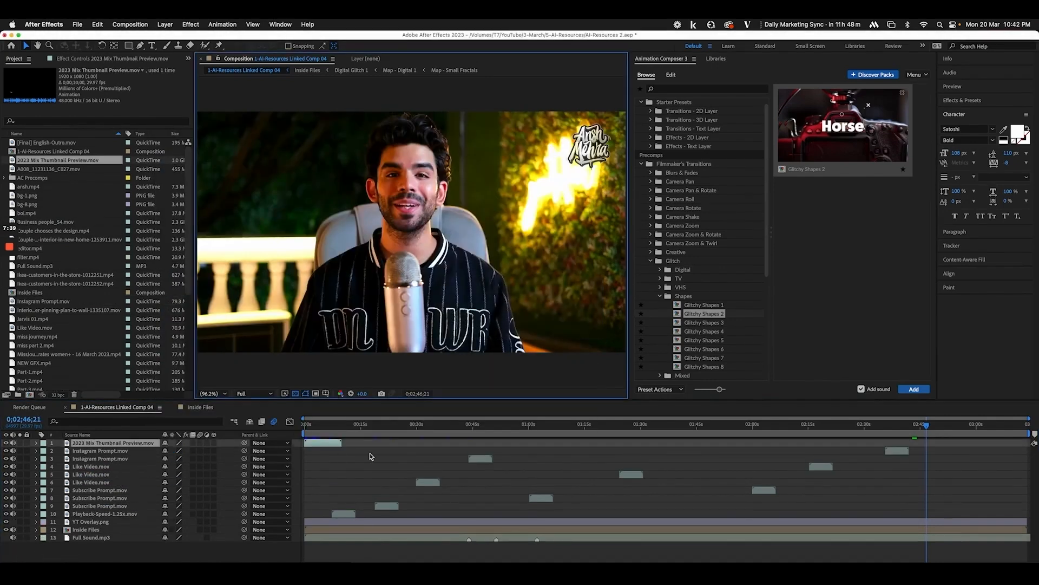
key("bracketleft")
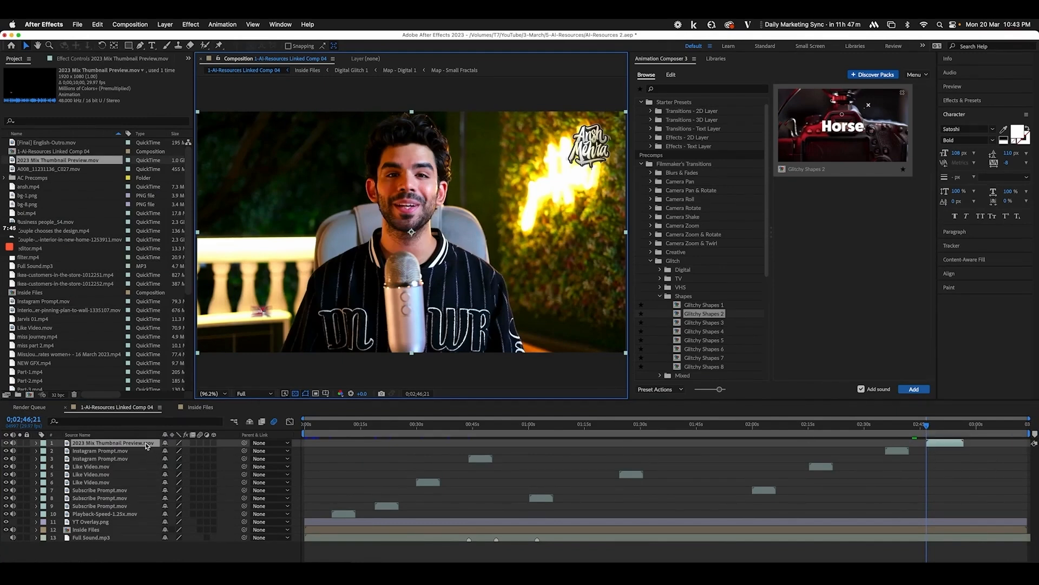
key("equal")
key("equal")
scroll(882, 492, "right", 5)
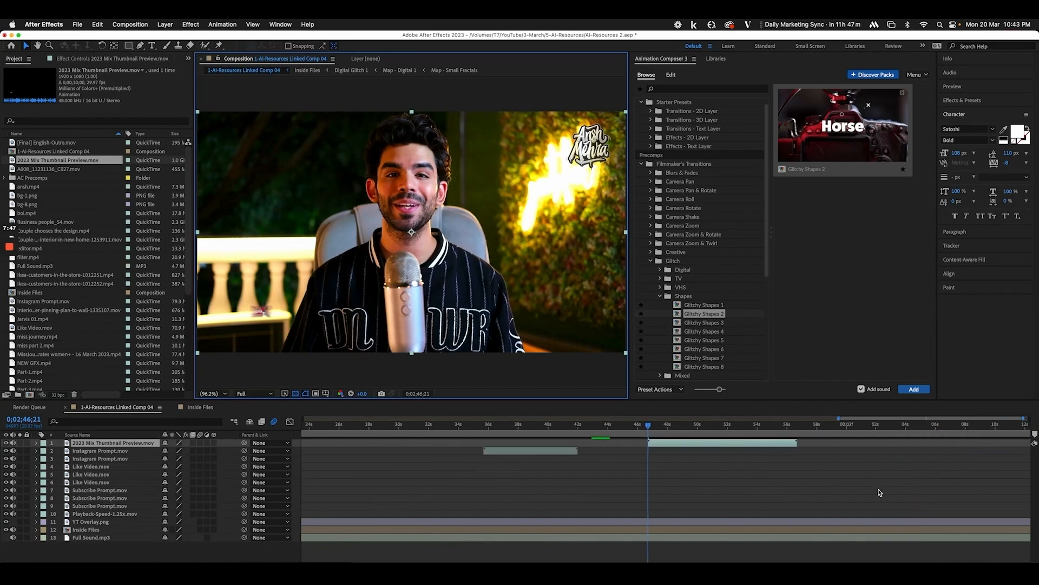
left_click_drag(650, 429, 801, 435)
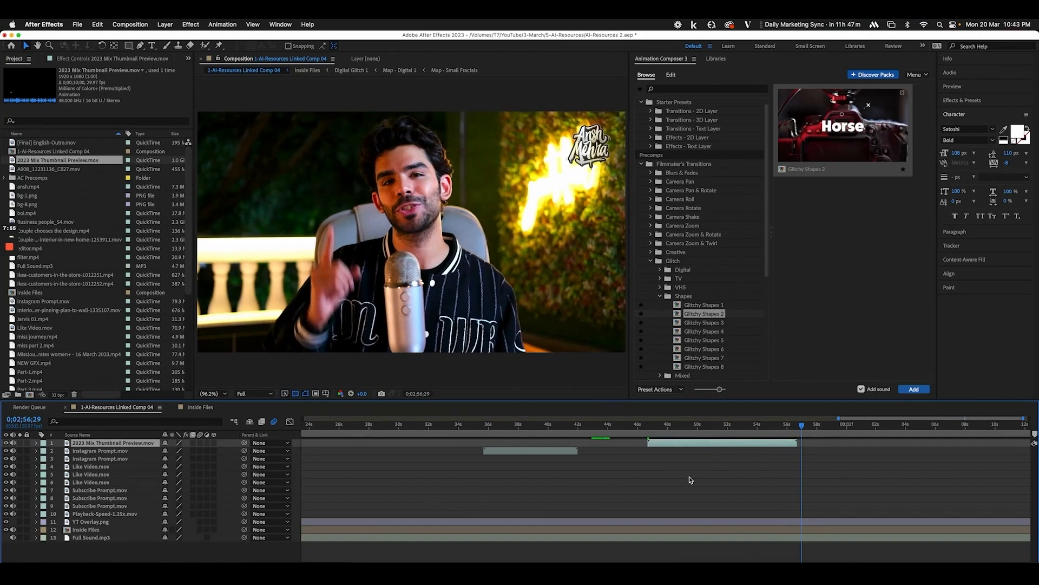
key("space")
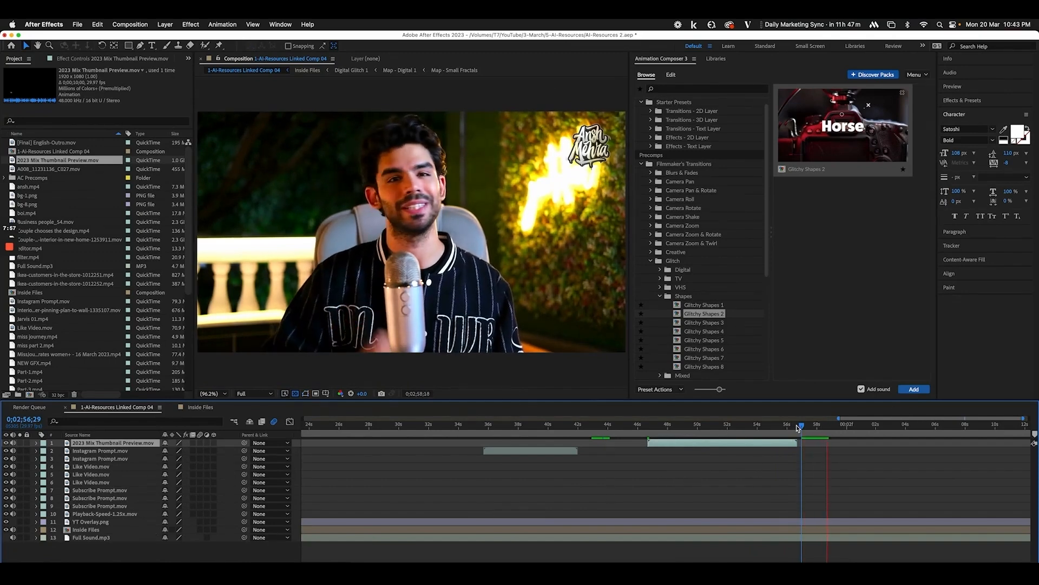
left_click(799, 427)
left_click(33, 574)
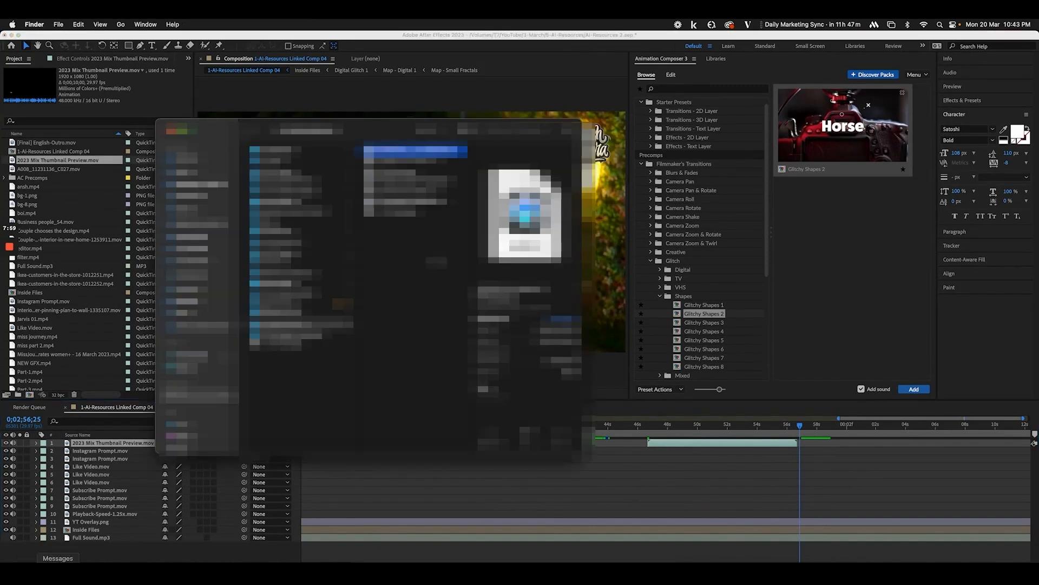
left_click(412, 201)
left_click_drag(412, 201, 232, 458)
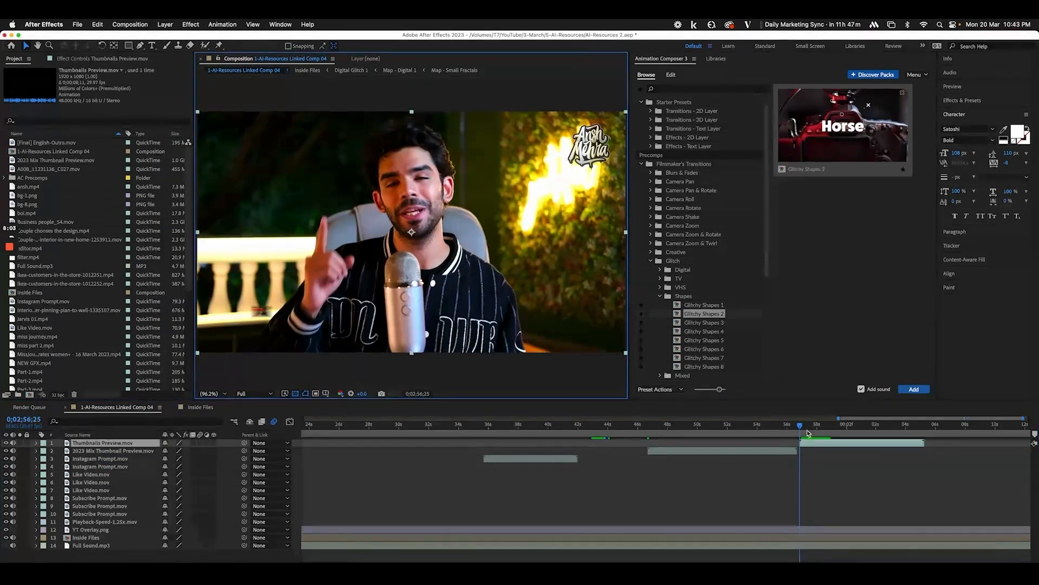
left_click_drag(801, 426, 822, 426)
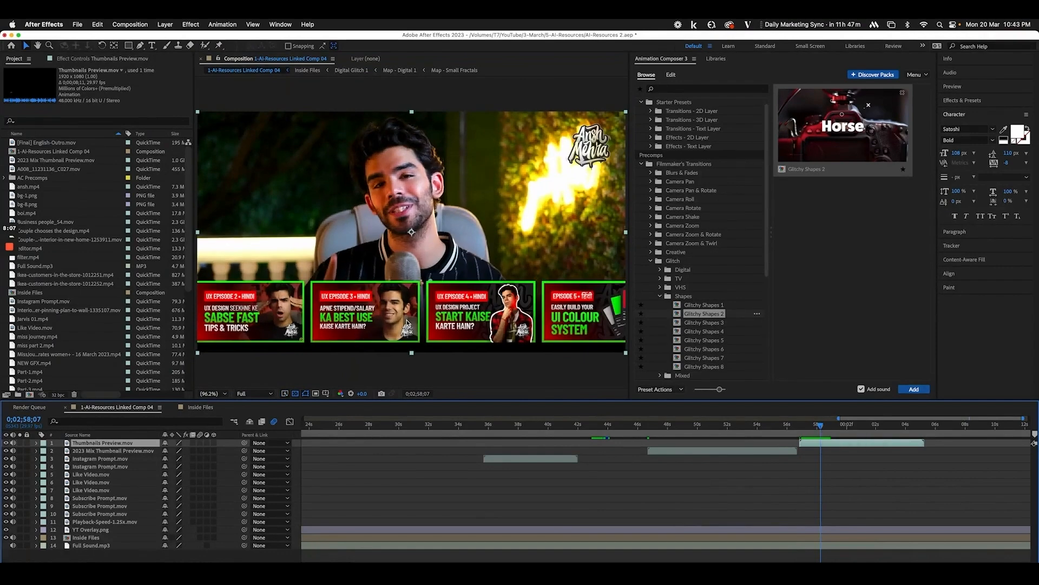
key("Delete")
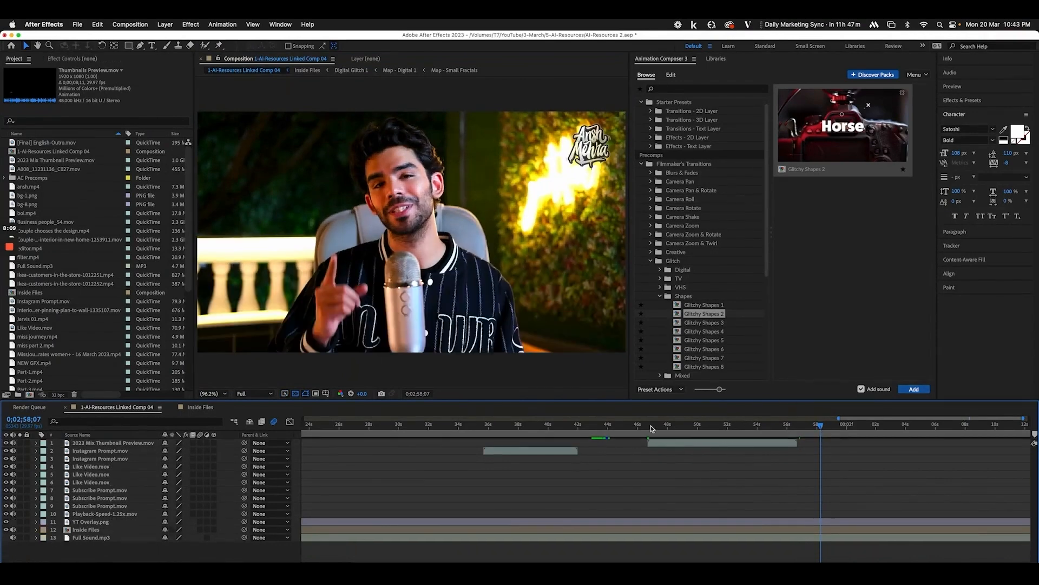
left_click_drag(656, 427, 901, 445)
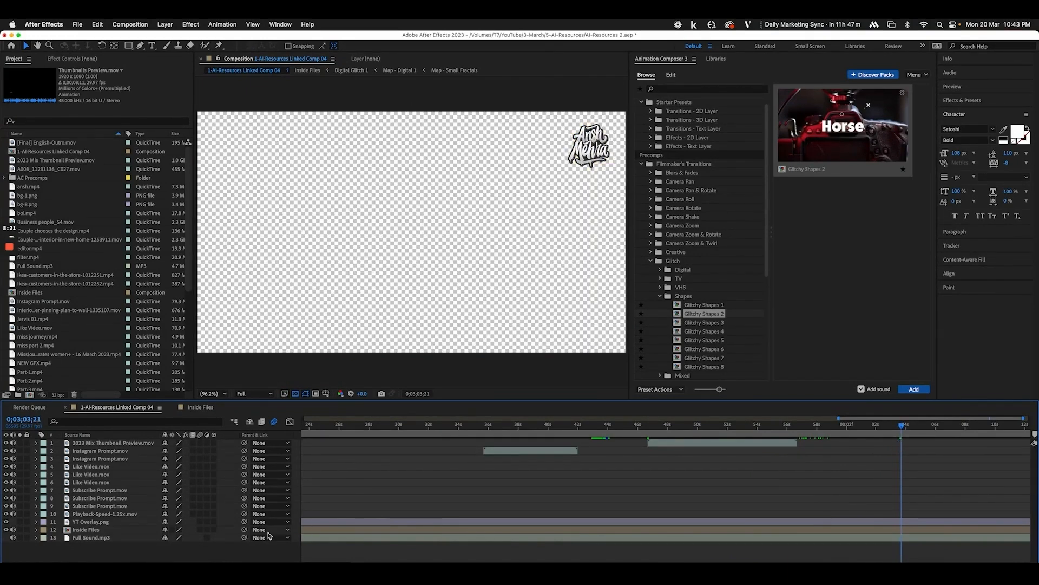
Delete the YT Overlay.png layer to check the black background, then undo the deletion
left_click(114, 517)
left_click(115, 523)
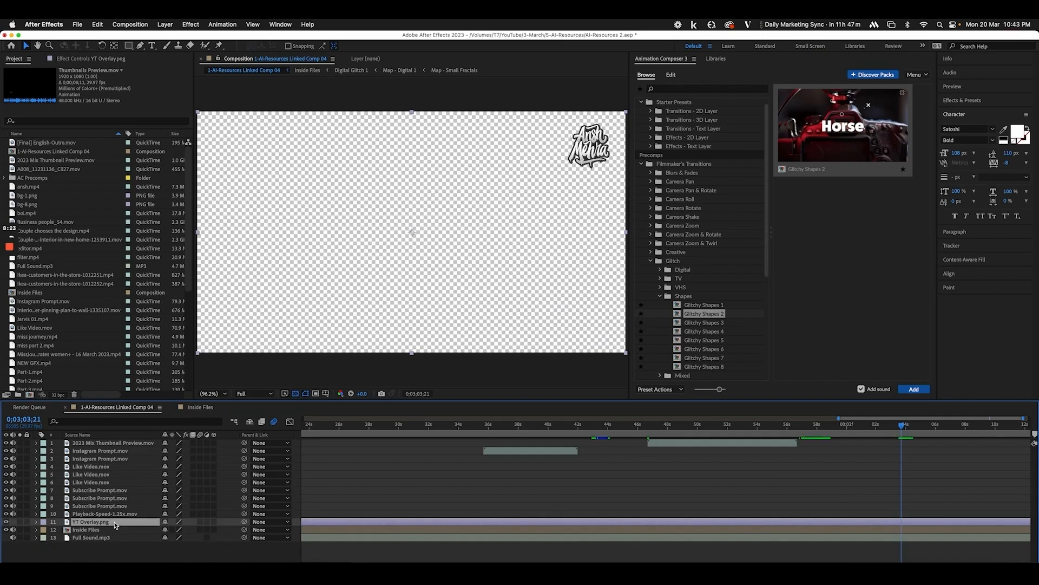
key("Delete")
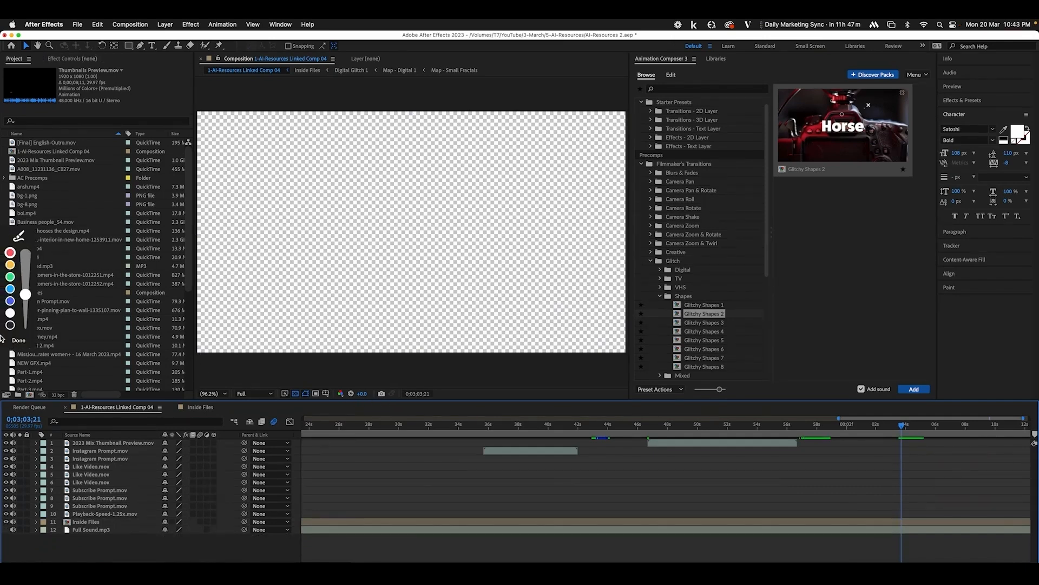
left_click(19, 341)
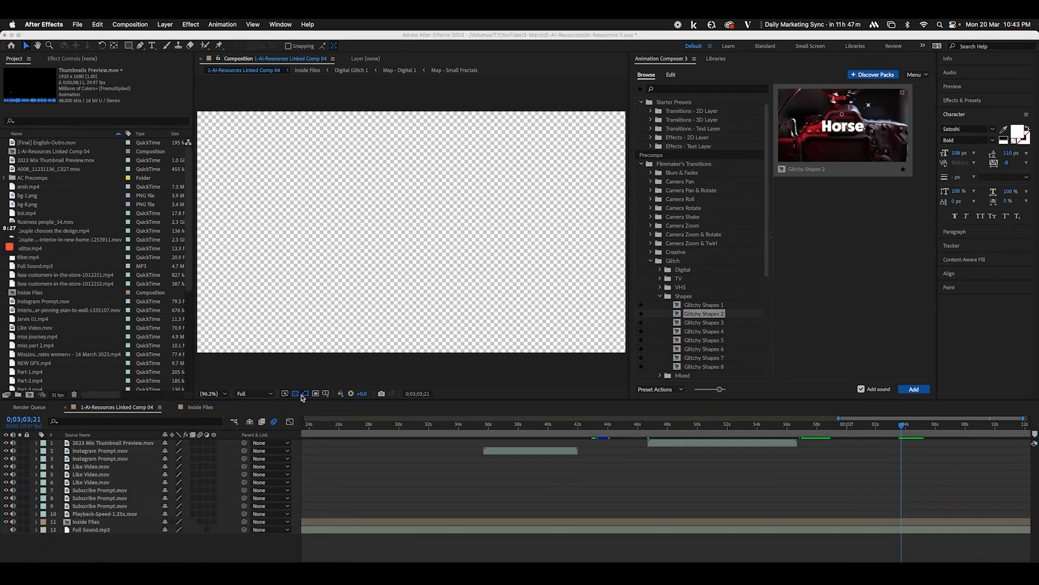
left_click(296, 398)
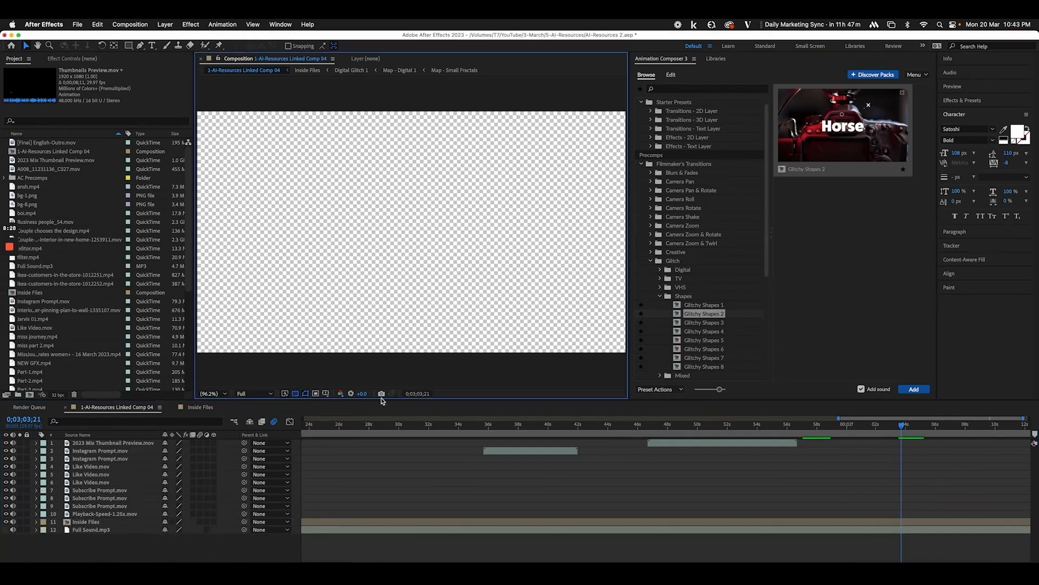
left_click(295, 394)
left_click(894, 427)
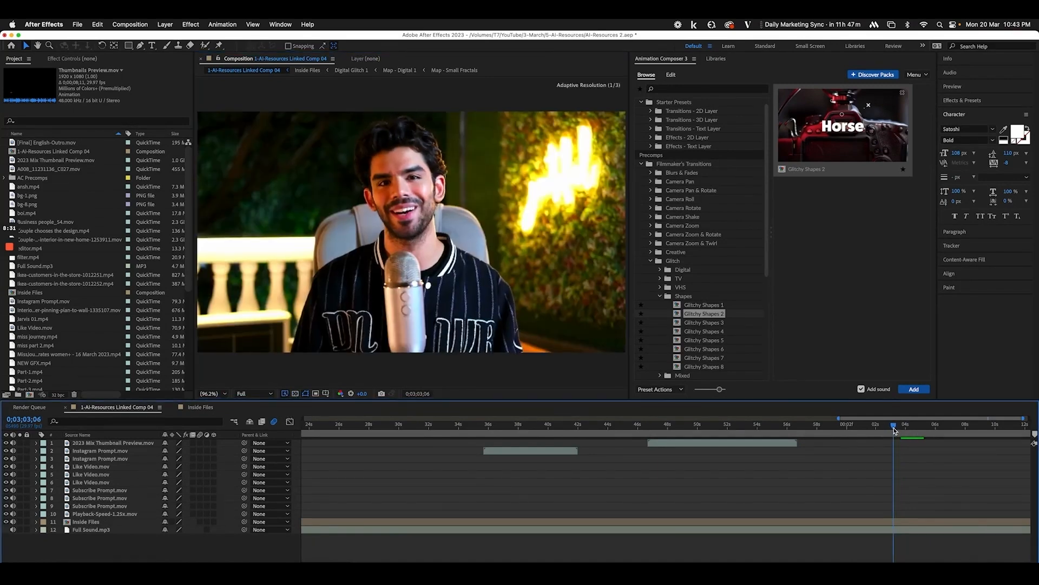
key("super+z")
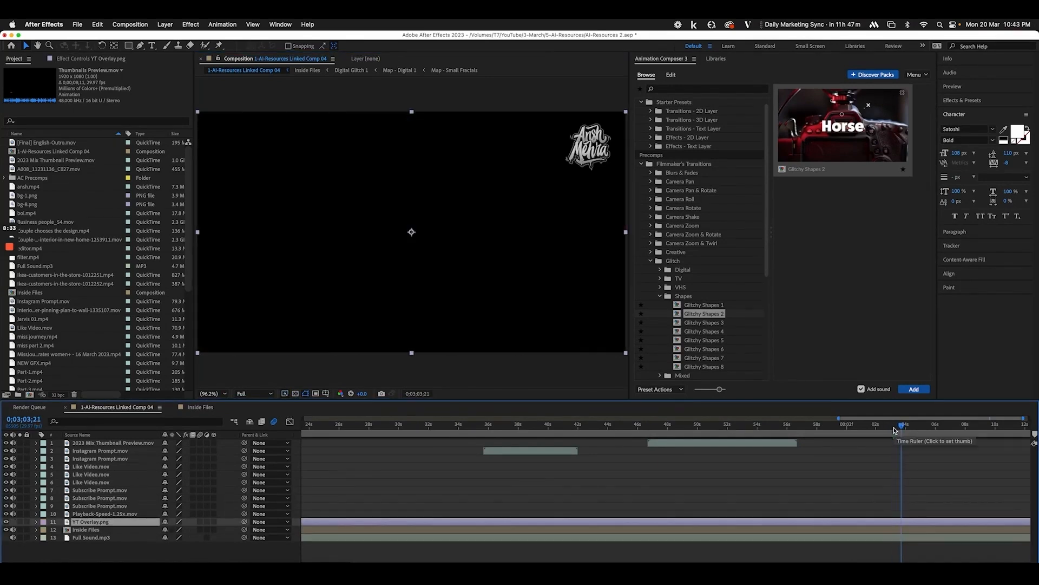
Split YT Overlay.png at 0;03;03;21 with Edit > Split Layer, delete the tail, and preview
key("super+Right")
key("super+Right")
key("super+Left")
key("Delete")
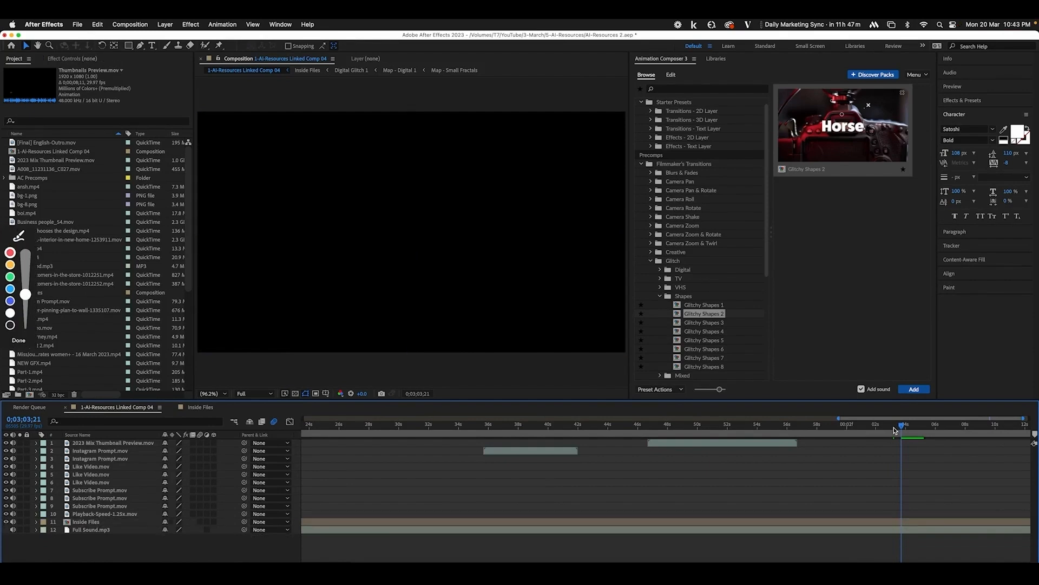
key("super+z")
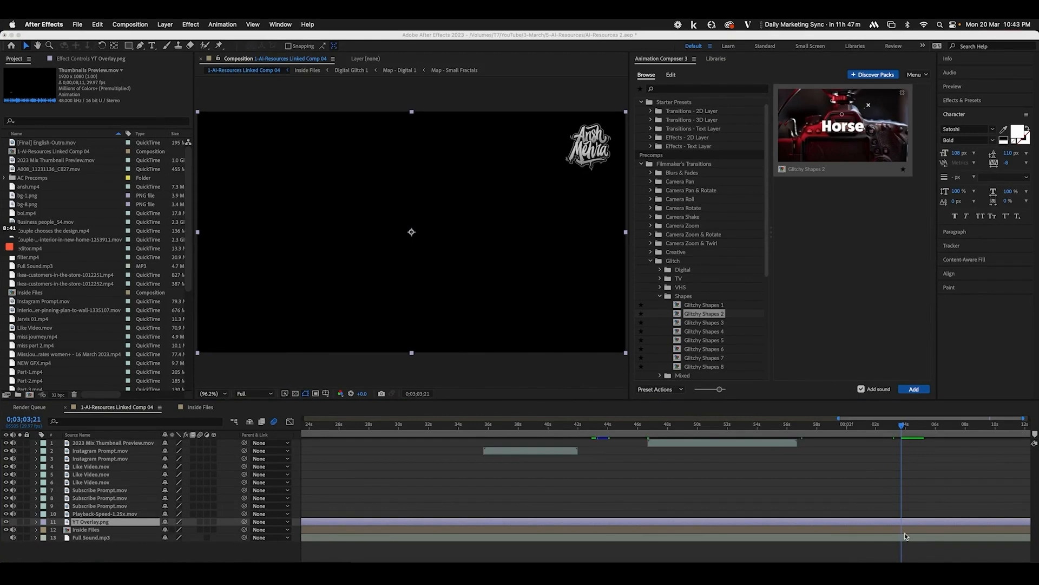
left_click(97, 25)
left_click(108, 161)
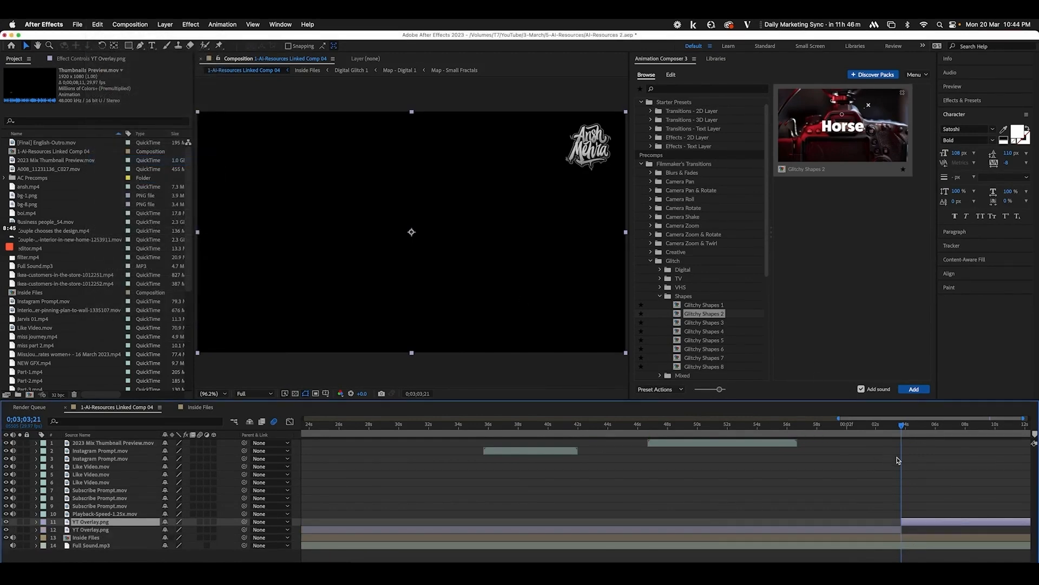
key("Delete")
left_click_drag(882, 426, 916, 427)
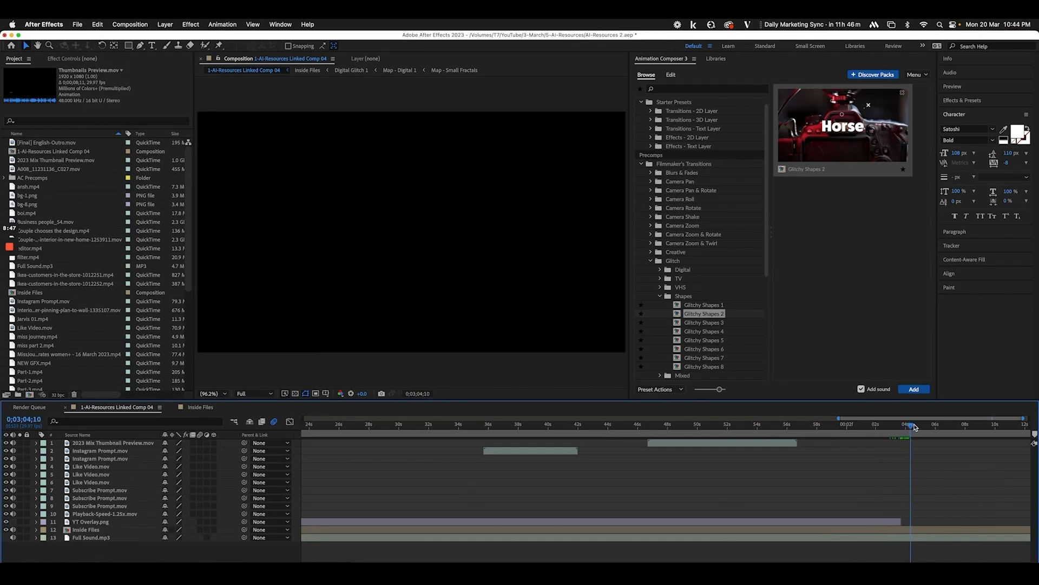
key("space")
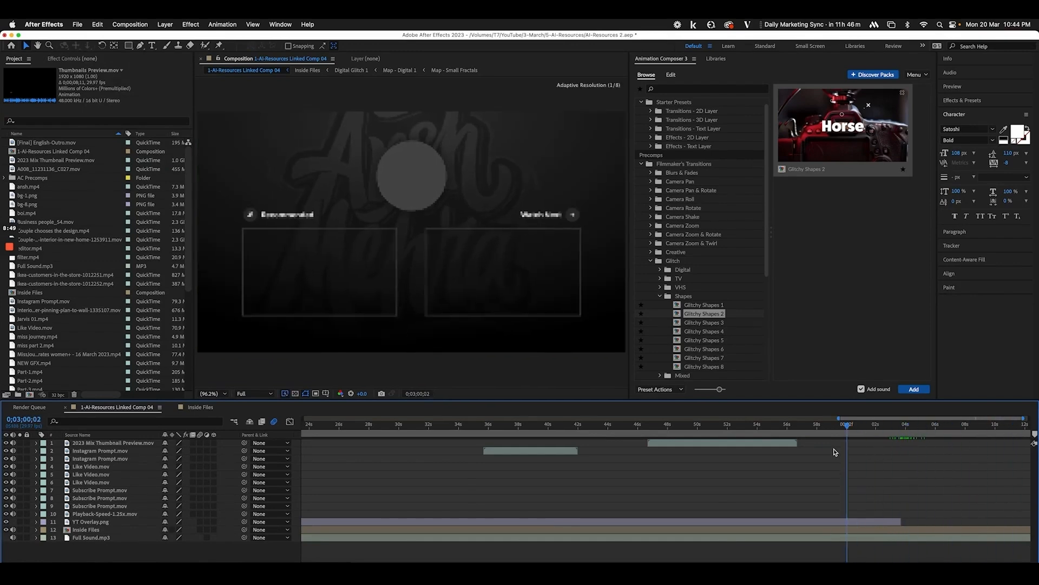
left_click_drag(835, 452, 590, 456)
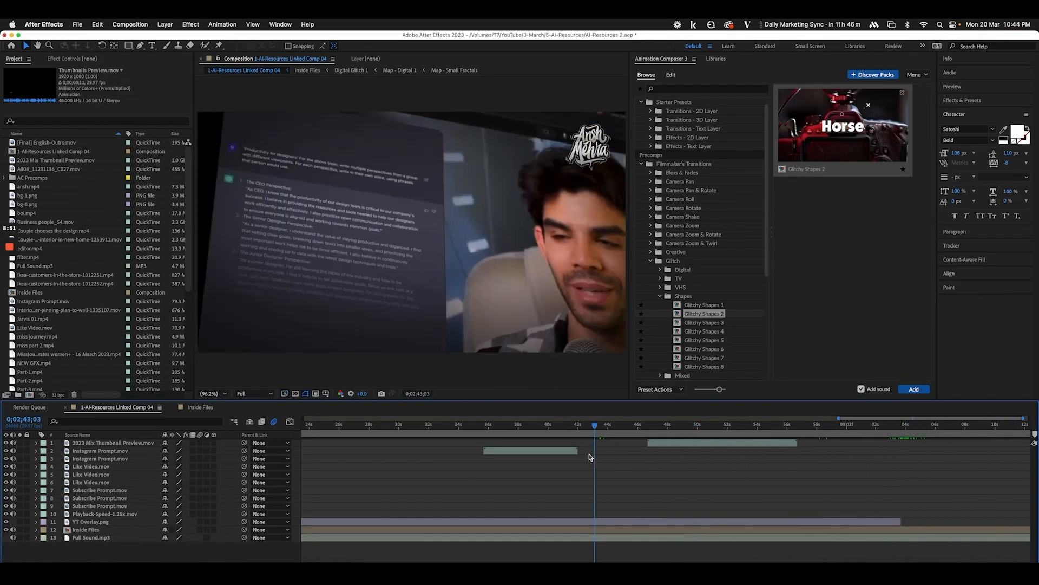
Save the After Effects project and scrub the comp from its start
left_click(33, 565)
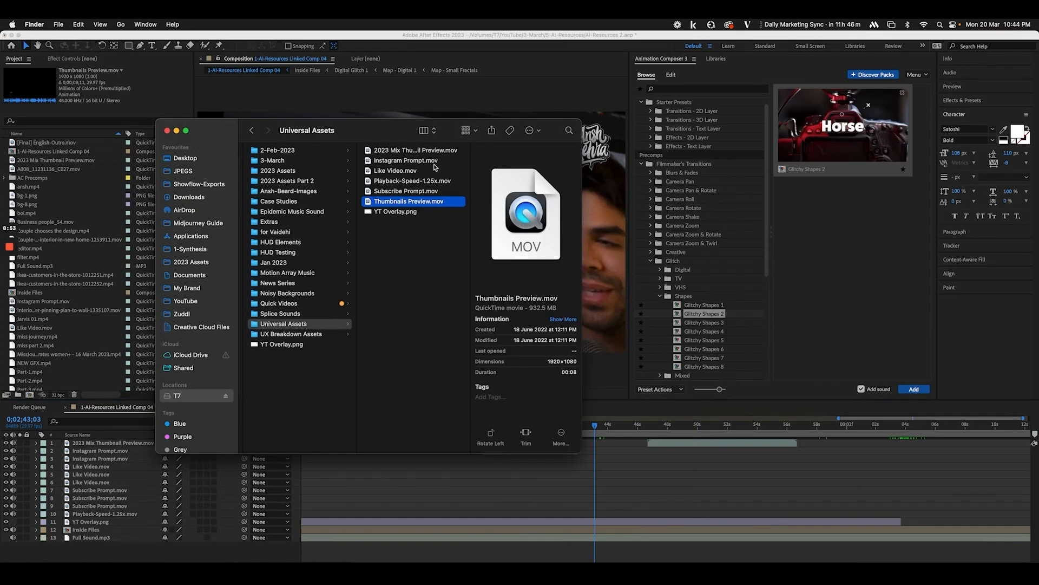
left_click(266, 552)
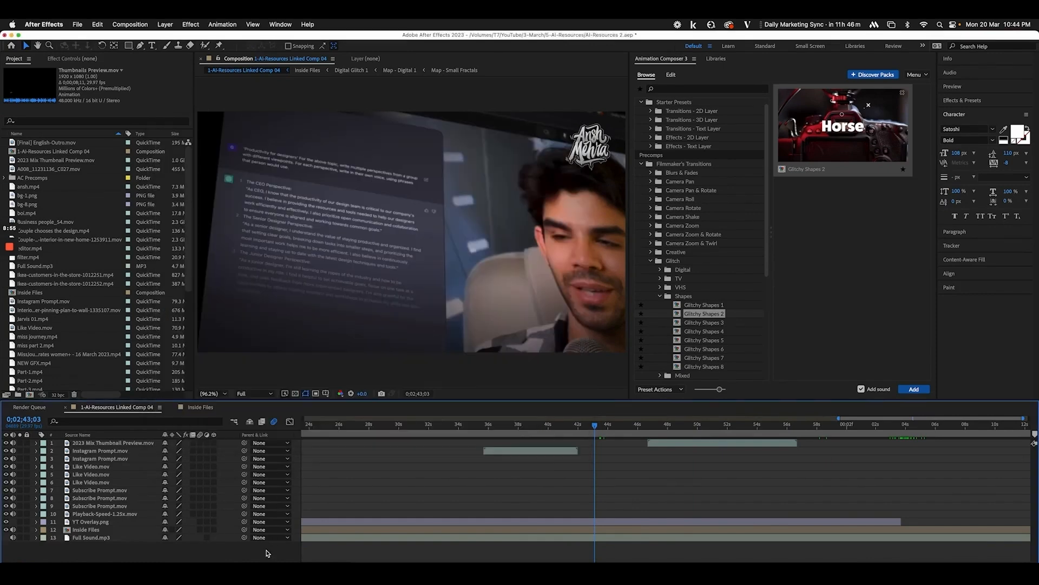
key("super+s")
scroll(626, 501, "down", 5)
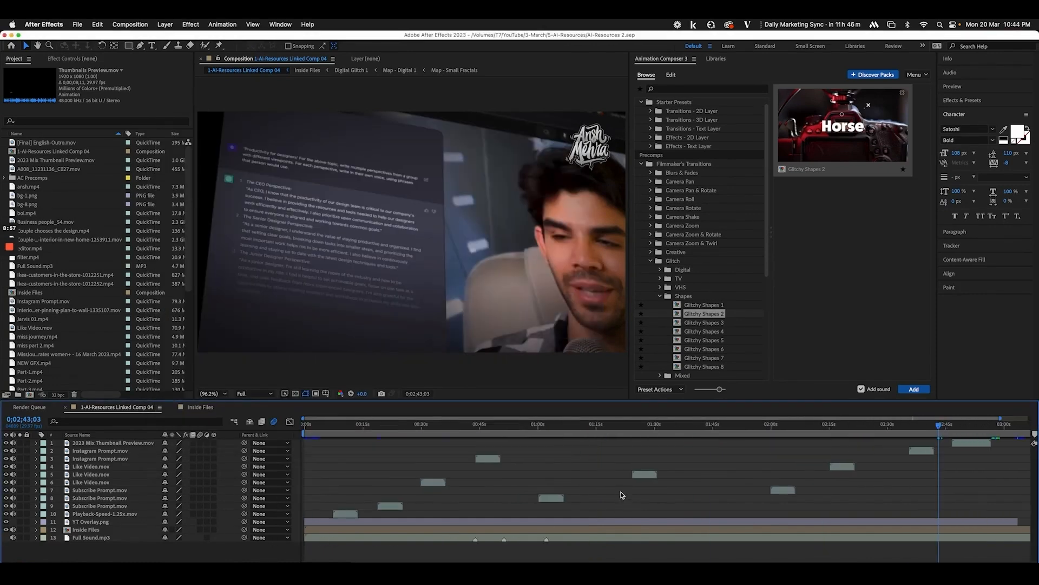
left_click_drag(325, 426, 304, 427)
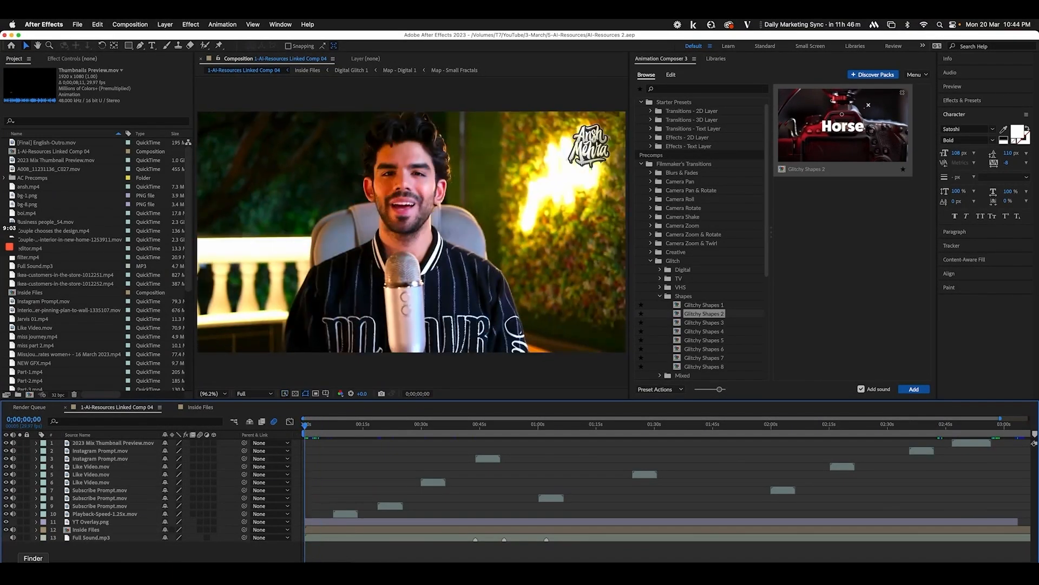
Import 2023 Titles.aep from its Finder folder into the Project panel
left_click(33, 573)
left_click(307, 181)
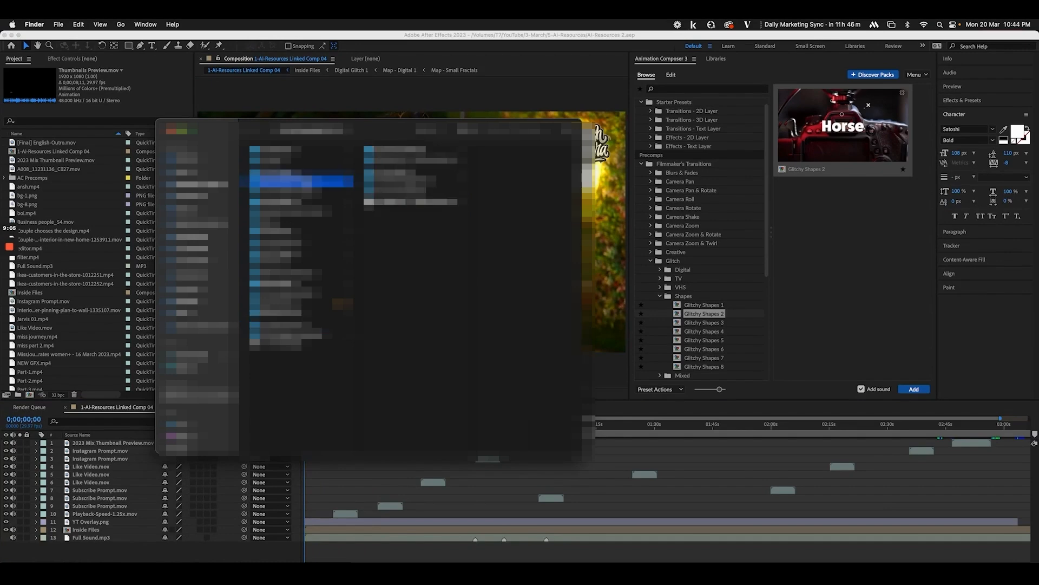
left_click(399, 154)
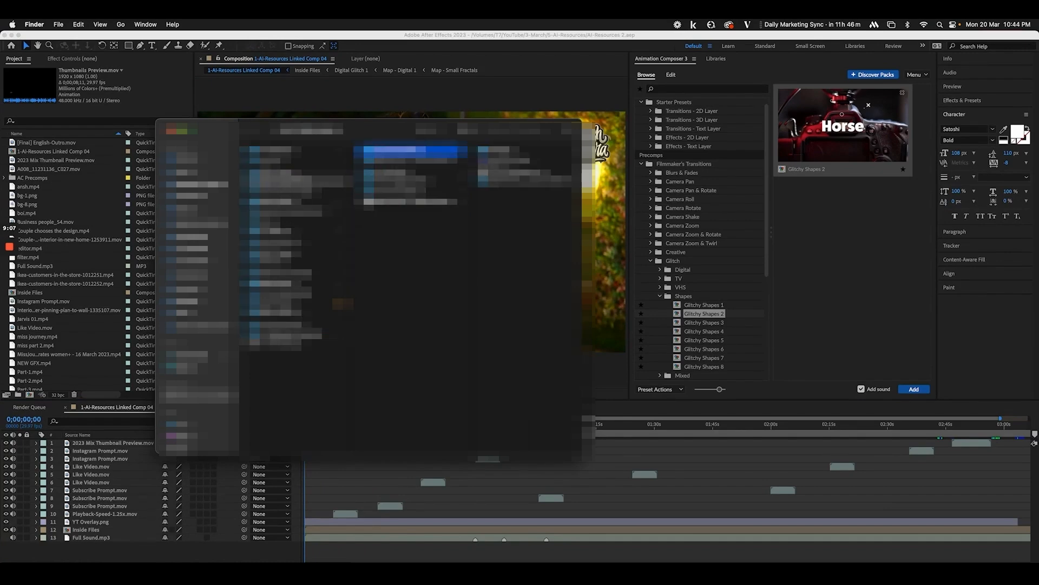
left_click(496, 162)
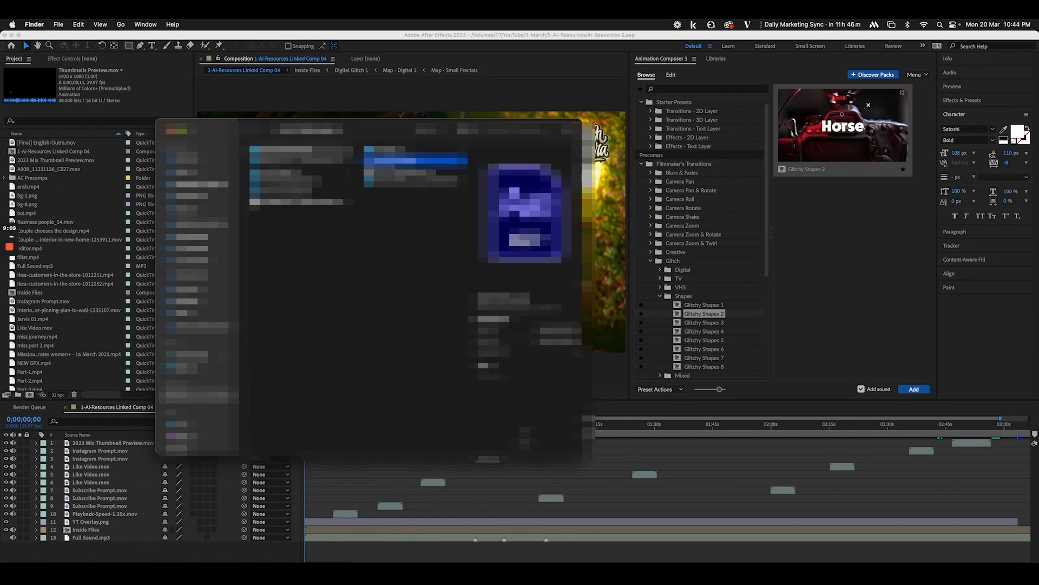
left_click_drag(417, 161, 79, 355)
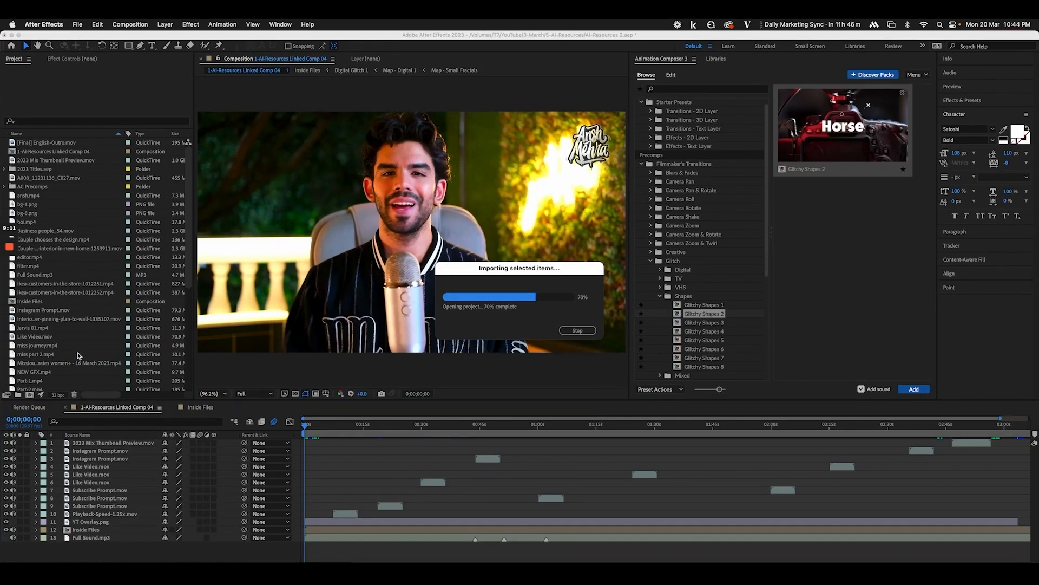
Expand the imported 2023 Titles.aep's for Videos folder and preview the Bottom Content Final title comp
left_click(6, 171)
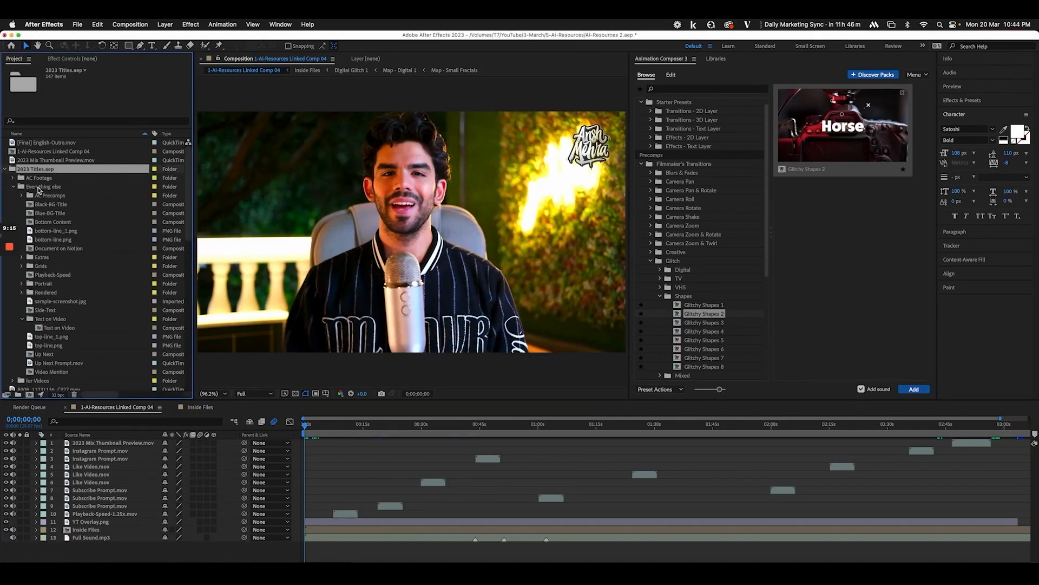
left_click(13, 186)
left_click(32, 195)
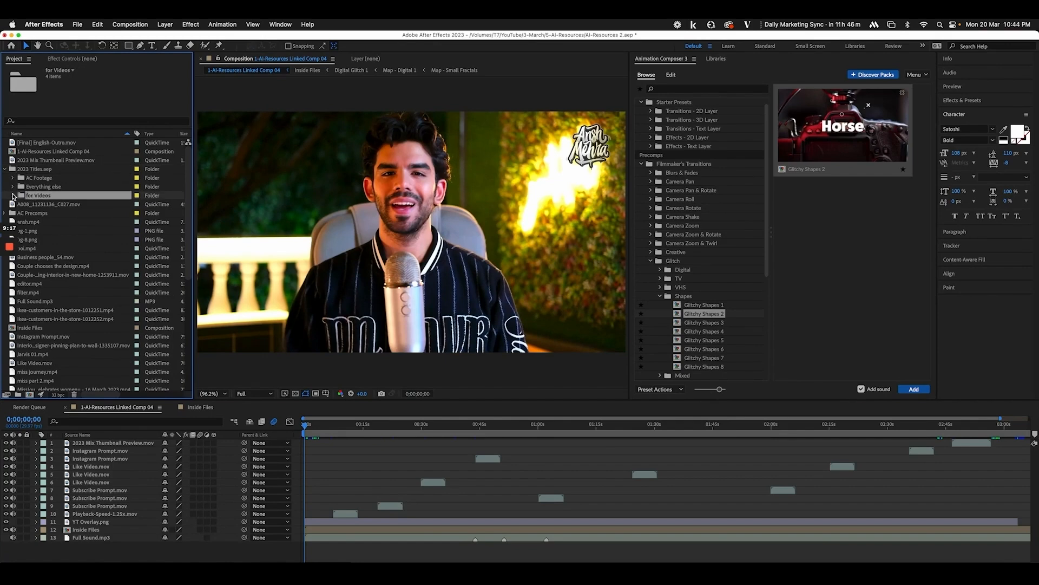
left_click(13, 195)
left_click(64, 204)
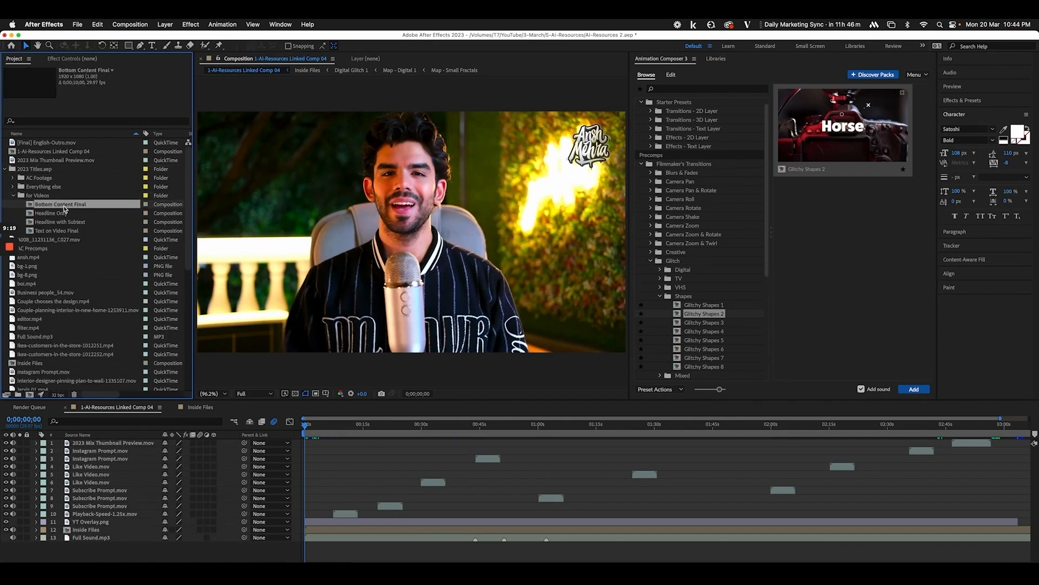
double_click(64, 206)
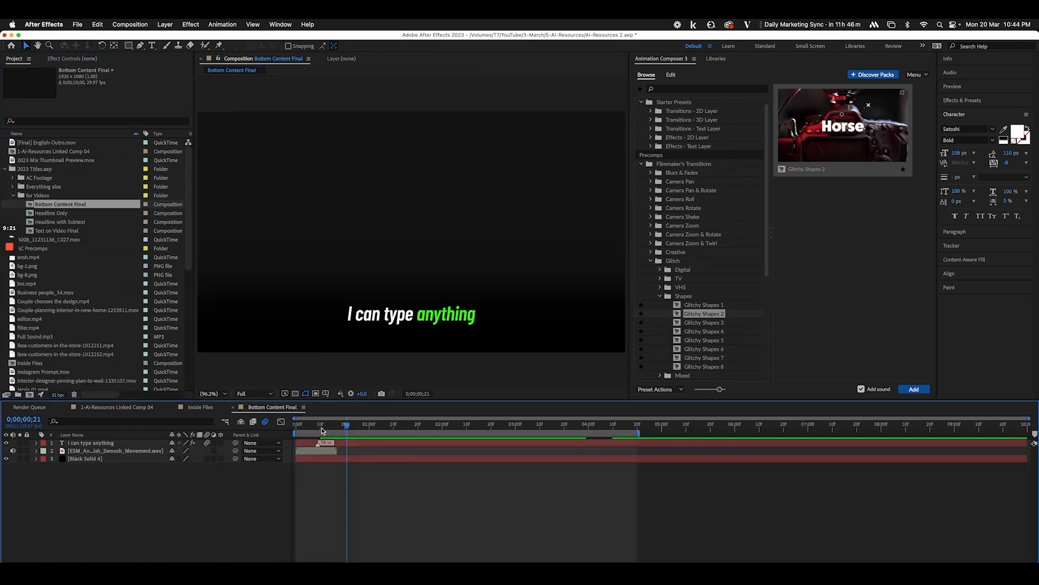
left_click_drag(325, 430, 352, 431)
Create a project folder named Supers and paste a copy of Bottom Content Final into it
left_click(40, 196)
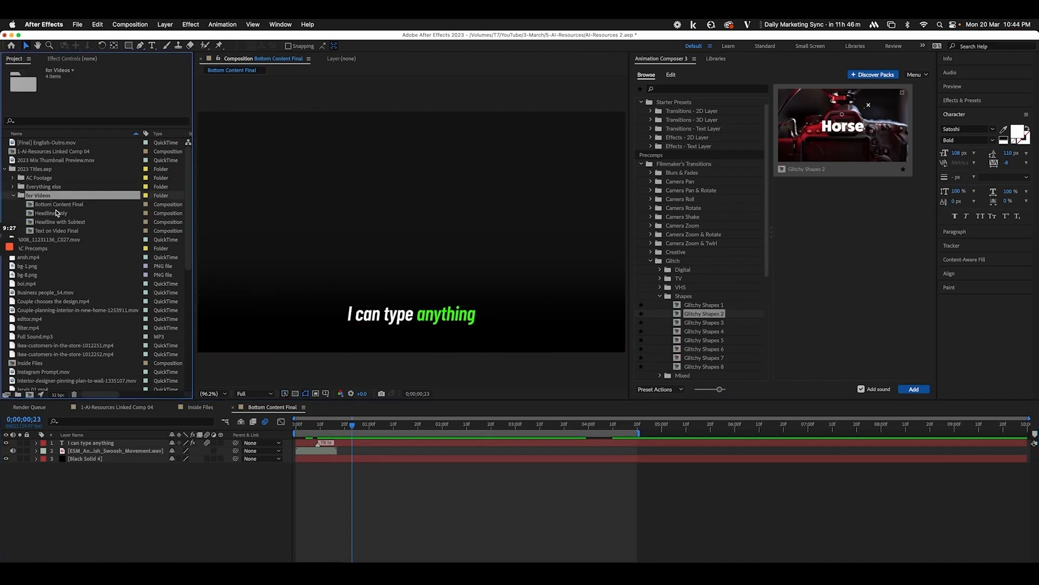
left_click(57, 207)
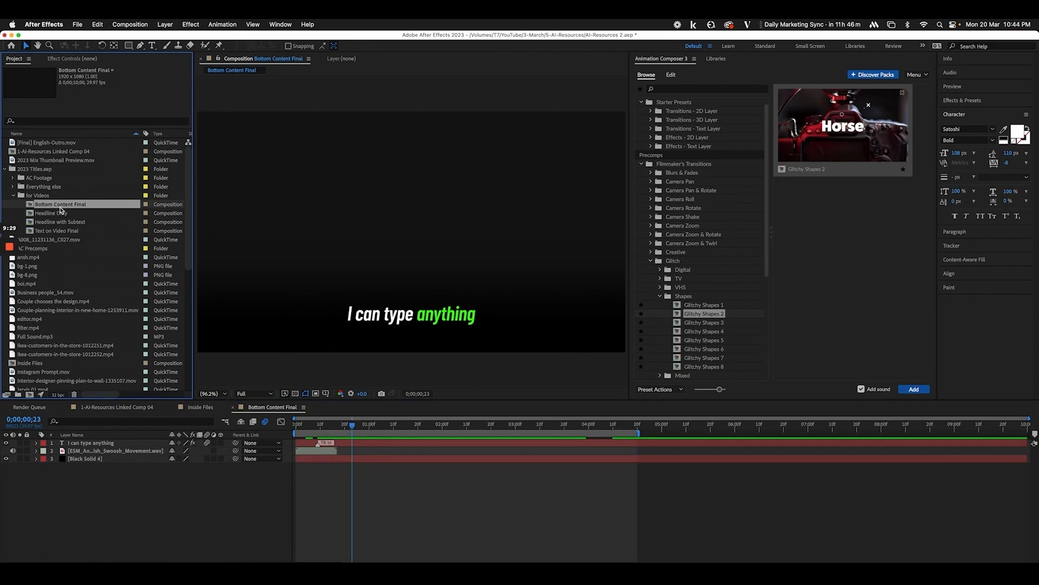
scroll(76, 277, "down", 10)
left_click(34, 390)
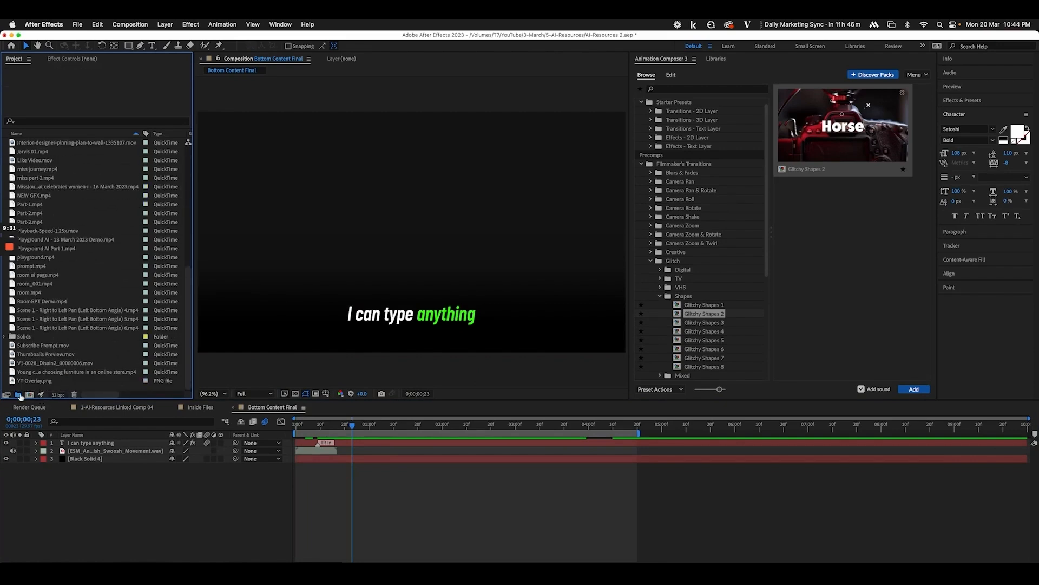
left_click(19, 395)
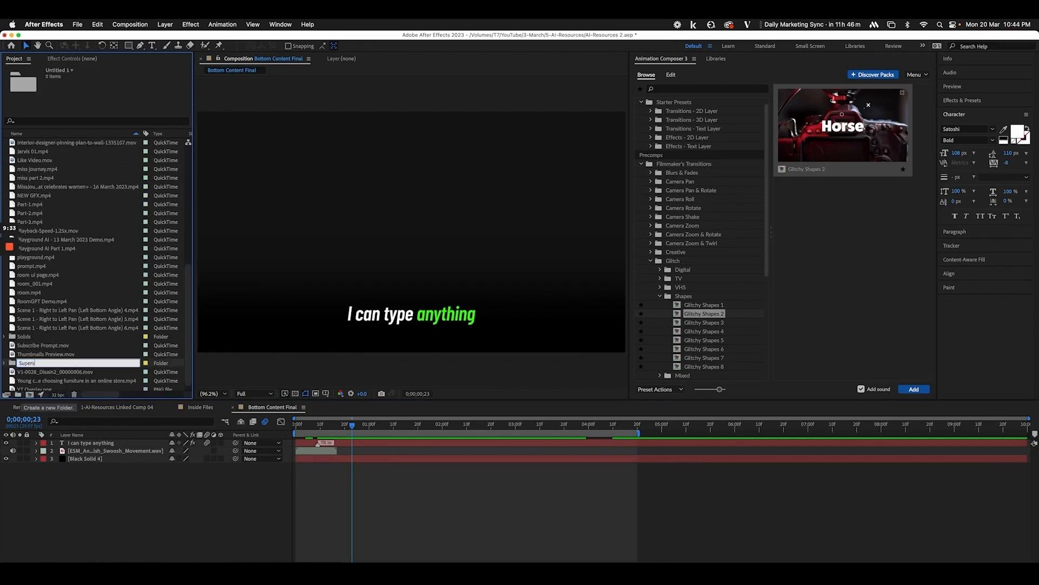
type("Supers")
key("Return")
key("super+v")
Rename the duplicated comp to BC-1 in Composition Settings and return to Linked Comp 04
double_click(56, 363)
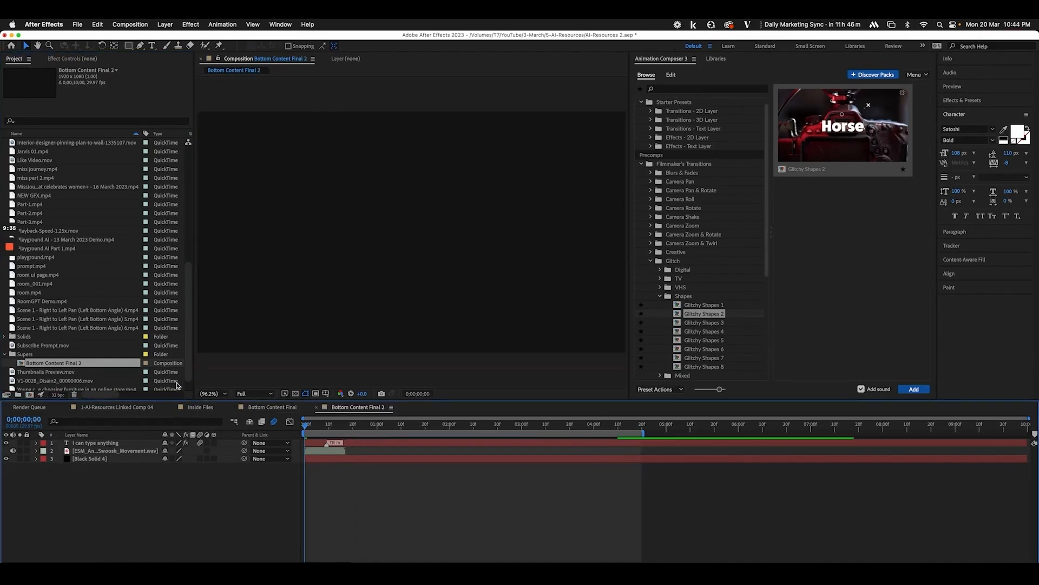
key("super+k")
key("Return")
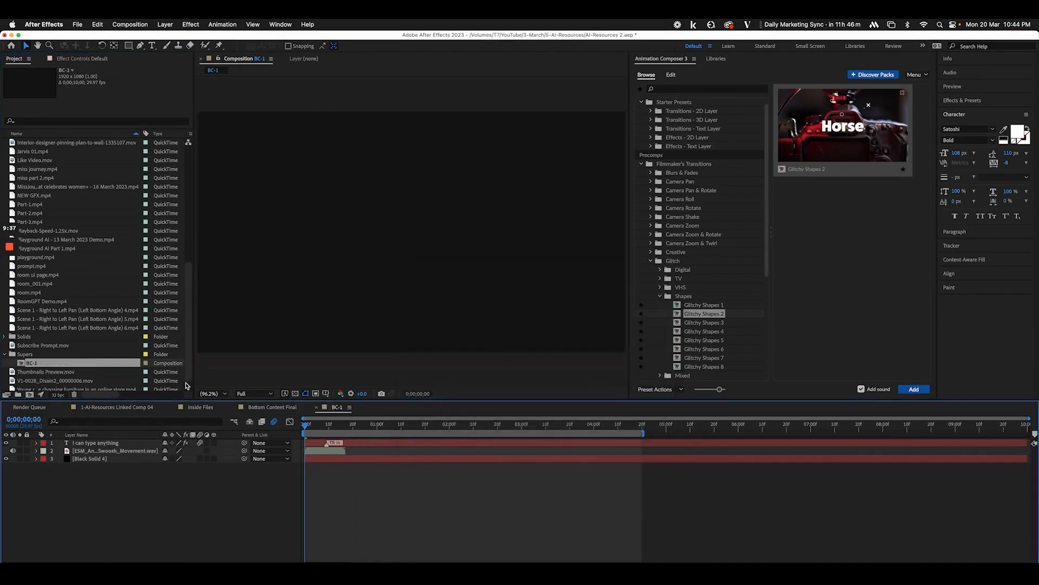
left_click(29, 407)
left_click(103, 407)
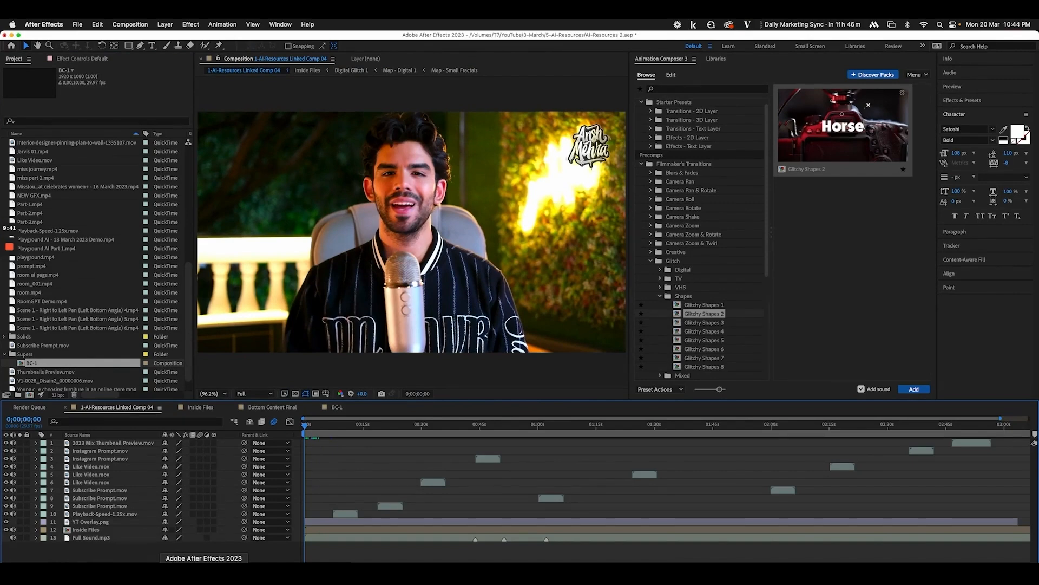
Play the EDIT Copy 01 sequence's opening seconds in Premiere Pro, then return to After Effects
left_click(155, 574)
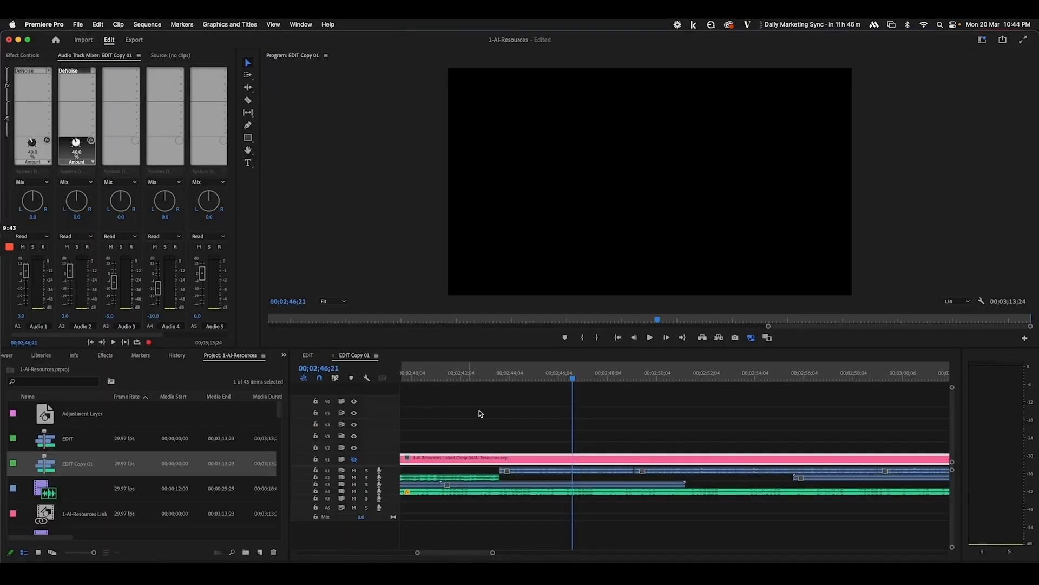
key("minus")
key("minus")
key("minus")
key("minus")
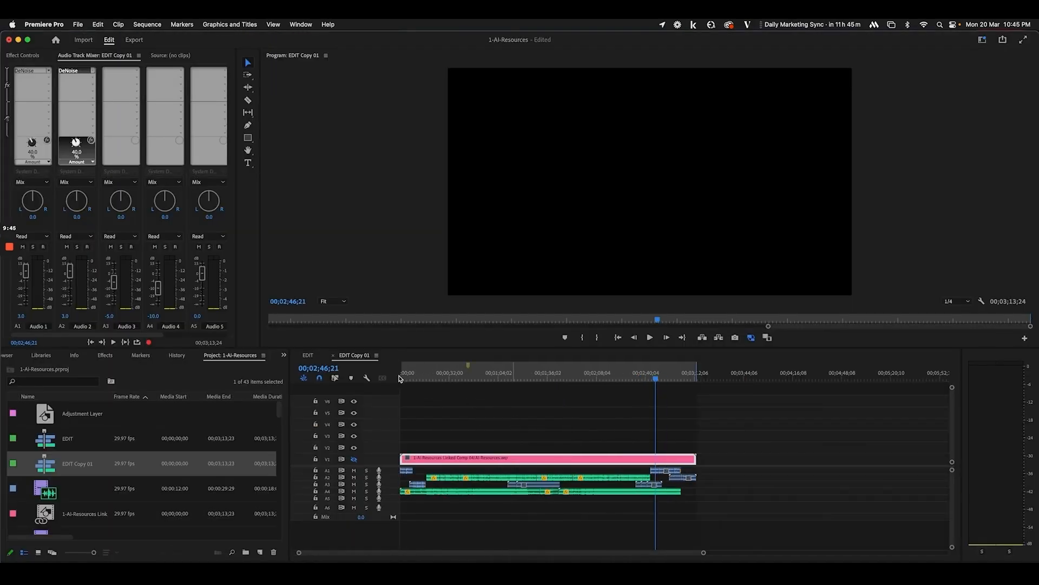
left_click_drag(448, 378, 378, 379)
key("equal")
key("equal")
key("equal")
key("equal")
key("space")
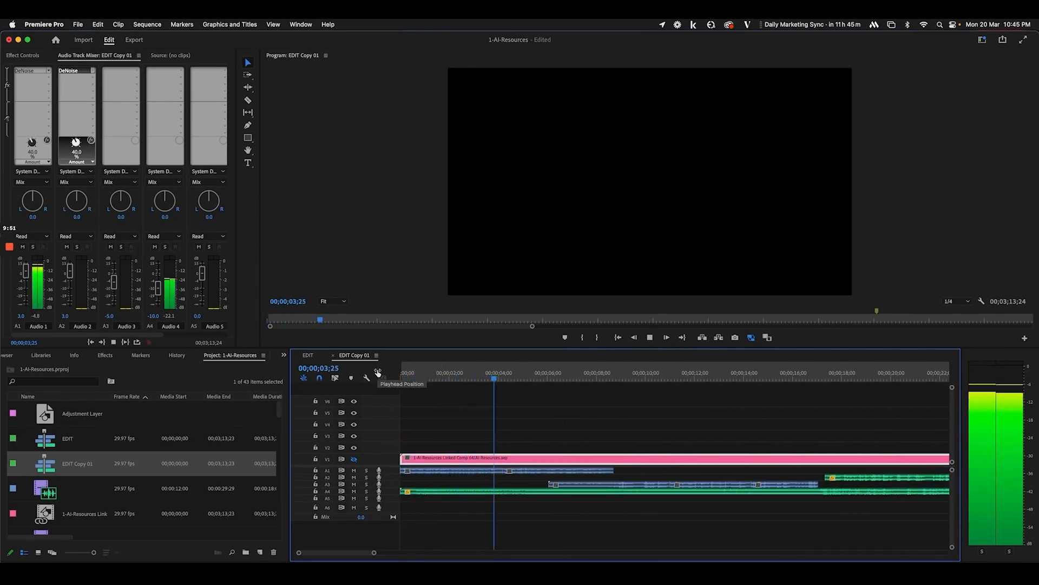
key("space")
key("space")
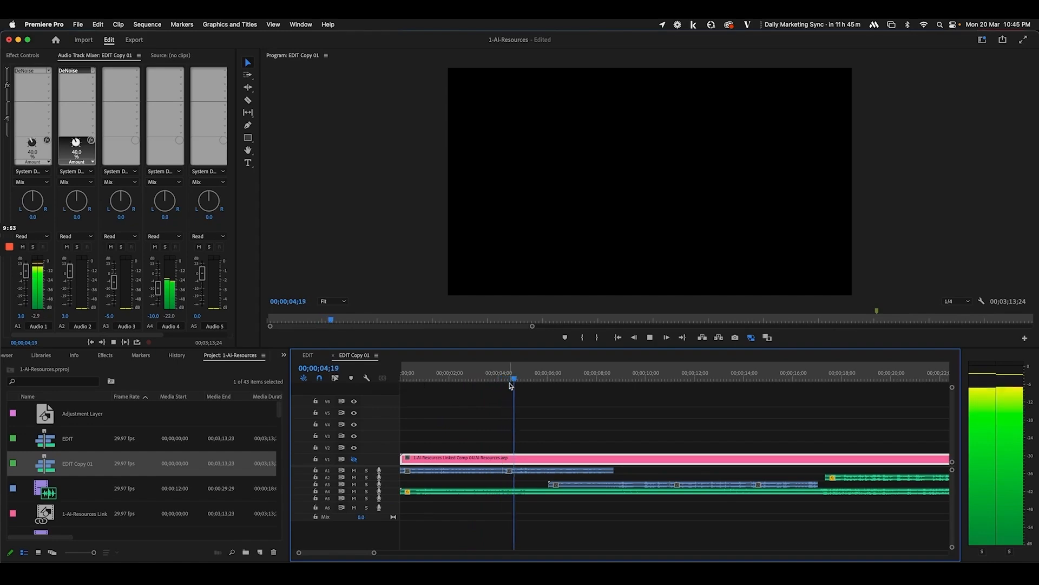
left_click(431, 378)
key("space")
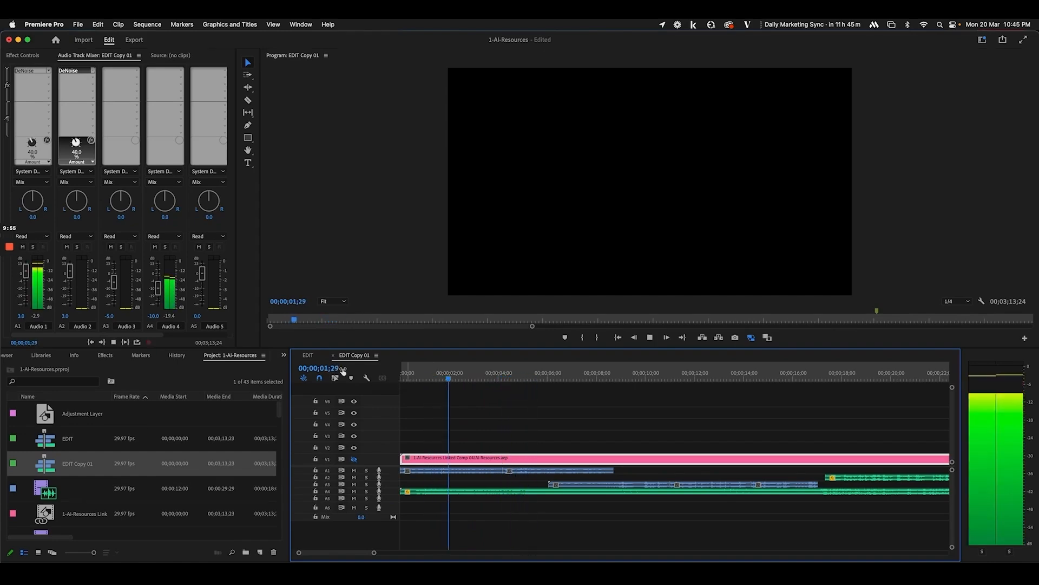
left_click(324, 368)
key("super+Tab")
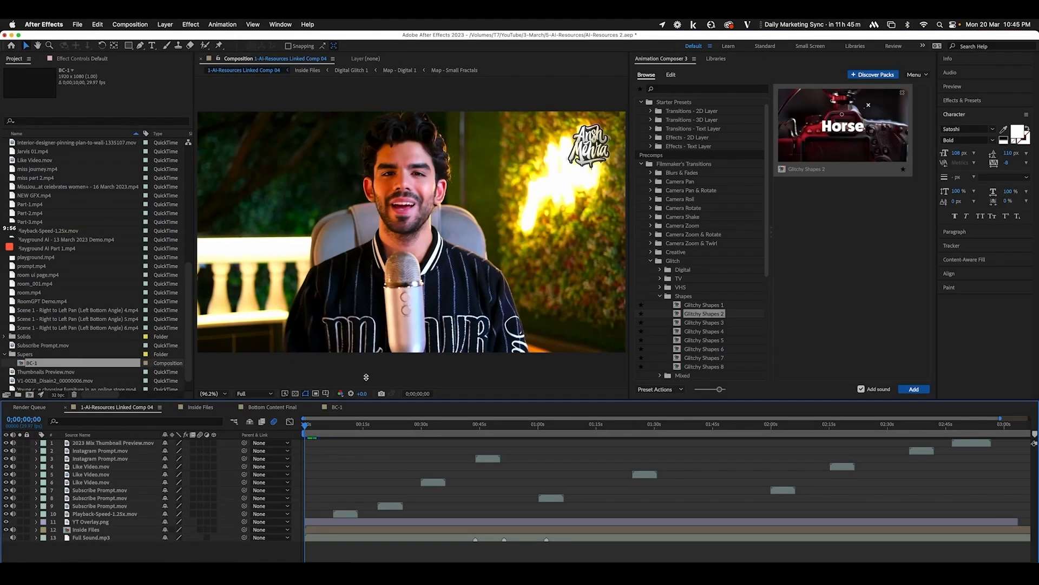
In BC-1, replace the caption 'I can type anything' with 'AI Resources you cannot miss!'
double_click(70, 366)
left_click(399, 445)
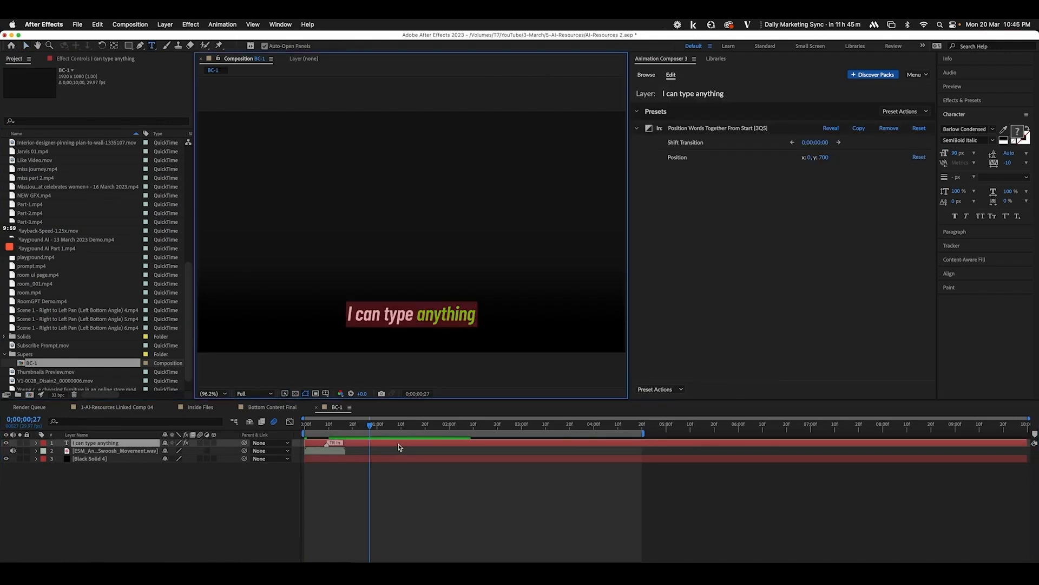
left_click(410, 314)
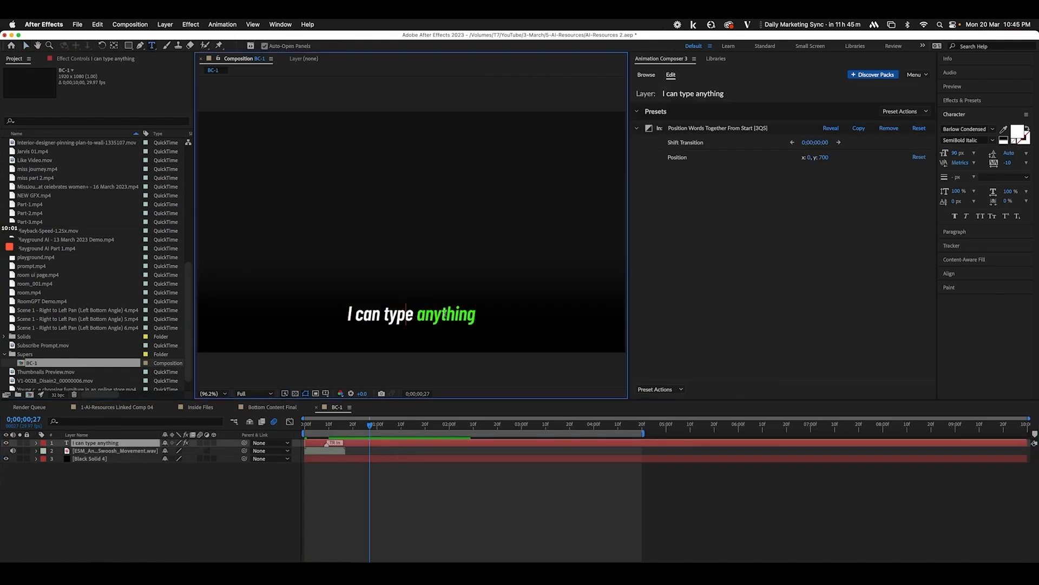
double_click(444, 313)
type("AI Resour")
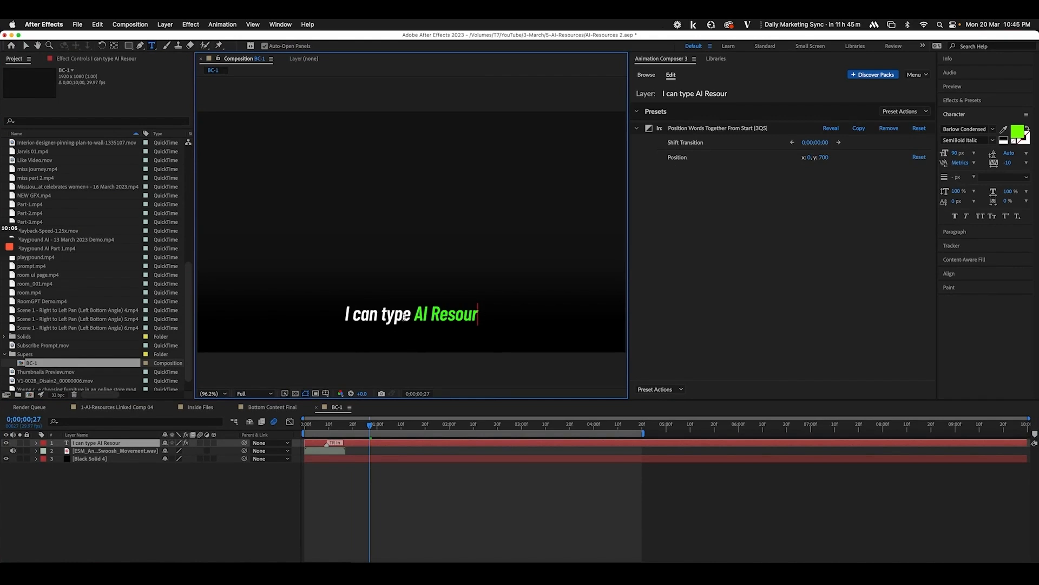
left_click_drag(342, 307, 297, 305)
type("AI Resourc")
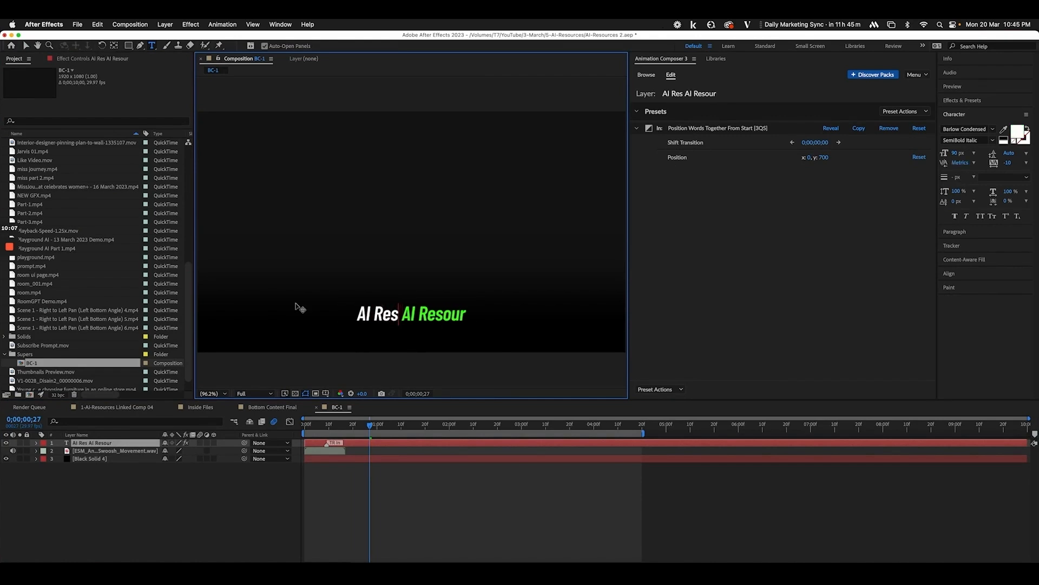
type("es you")
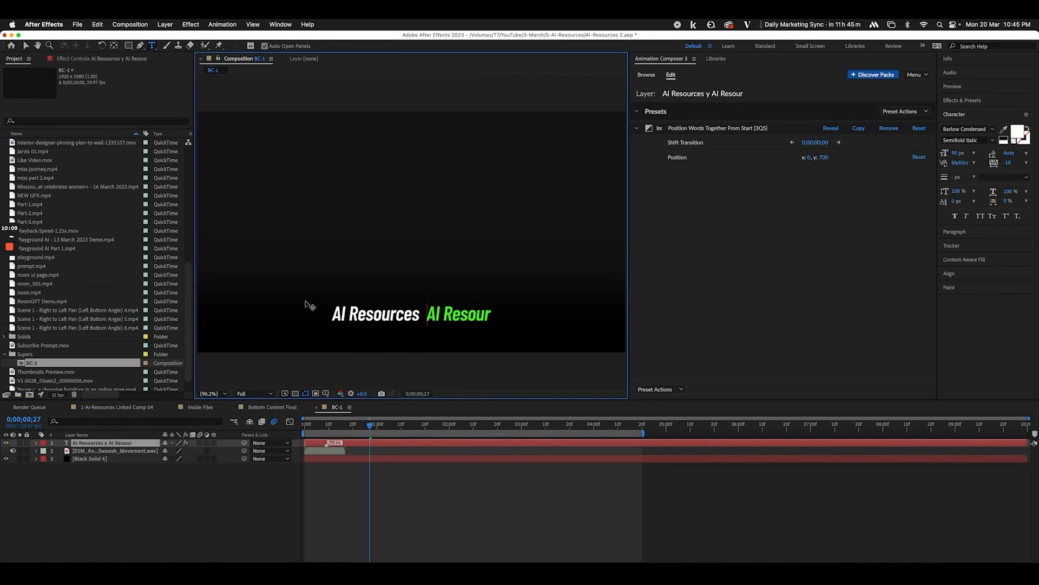
left_click_drag(444, 316, 585, 322)
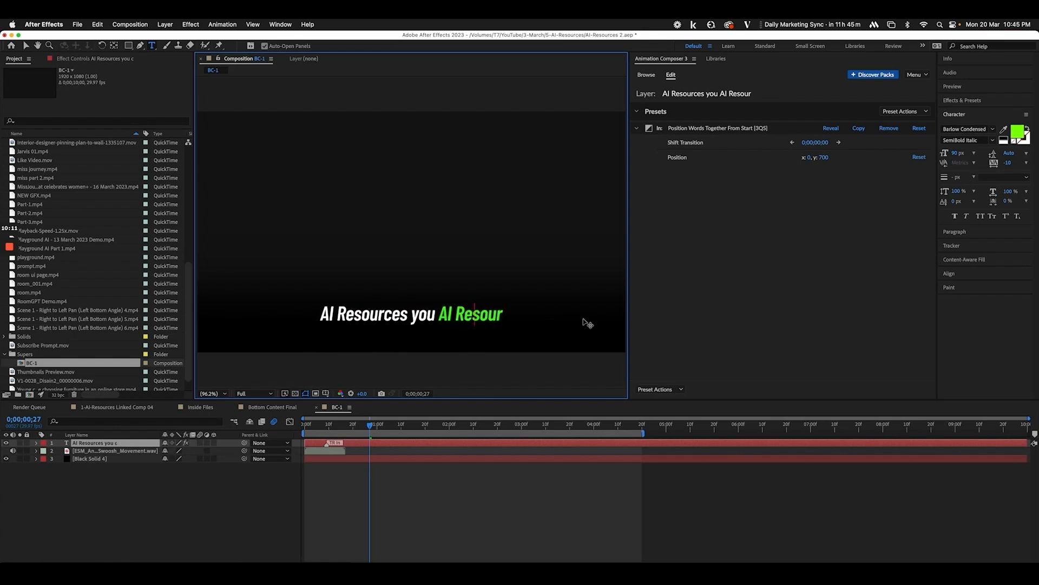
type("cannot miss!")
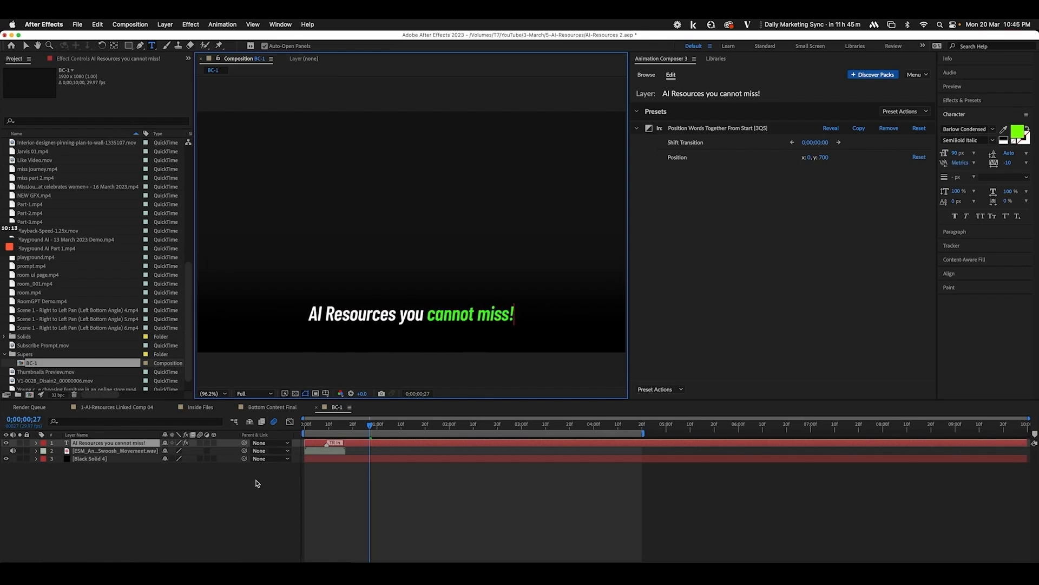
left_click(241, 506)
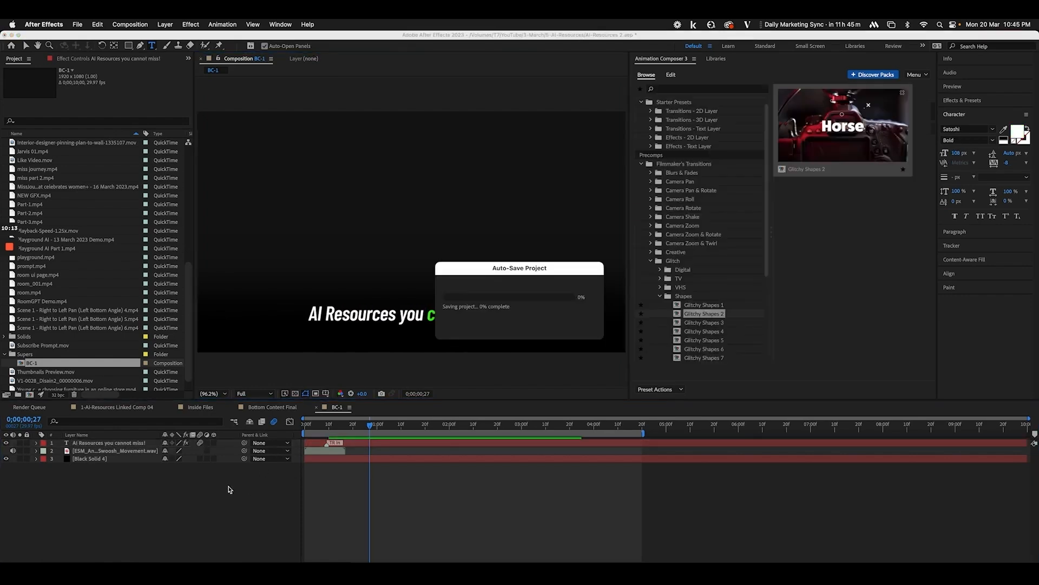
Add BC-1 as the top layer of Linked Comp 04, starting about one second in
left_click(109, 410)
left_click_drag(39, 364, 89, 444)
key("equal")
key("equal")
key("equal")
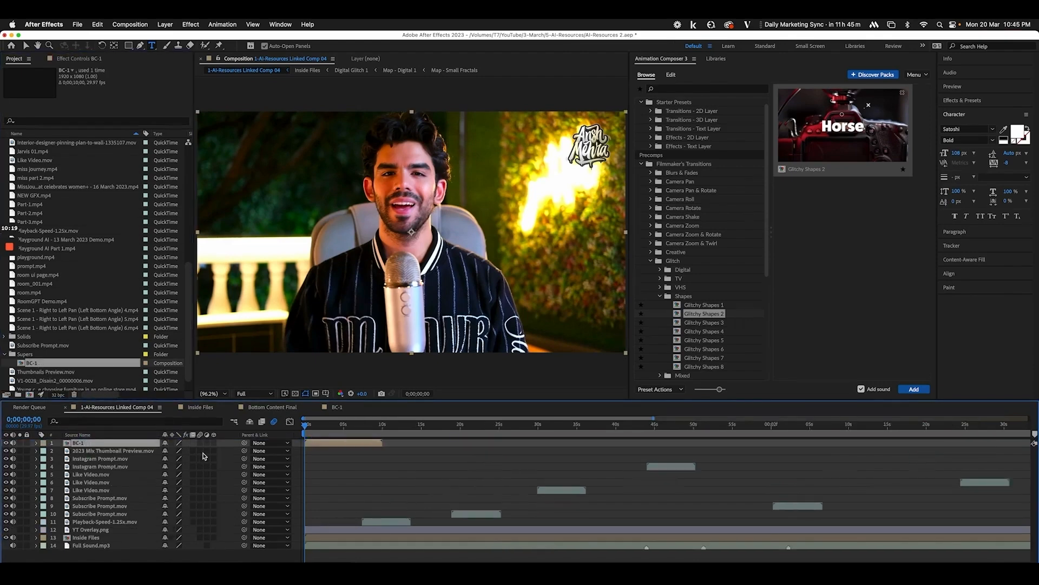
left_click_drag(307, 426, 713, 442)
key("bracketleft")
Scrub through the whole composition to review the caption placement, ending near 2;56
key("minus")
key("minus")
left_click_drag(518, 433, 799, 431)
key("minus")
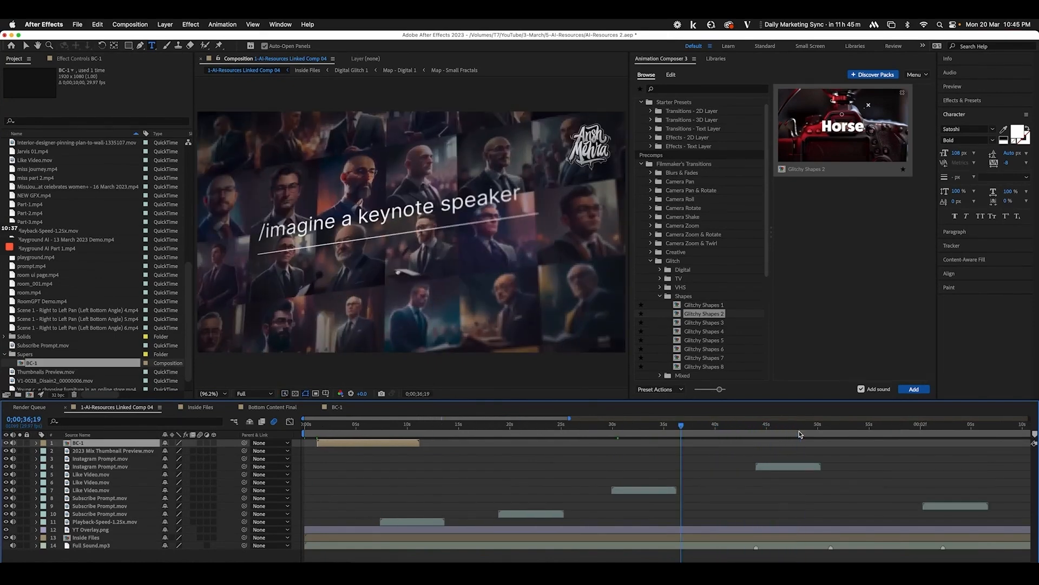
key("minus")
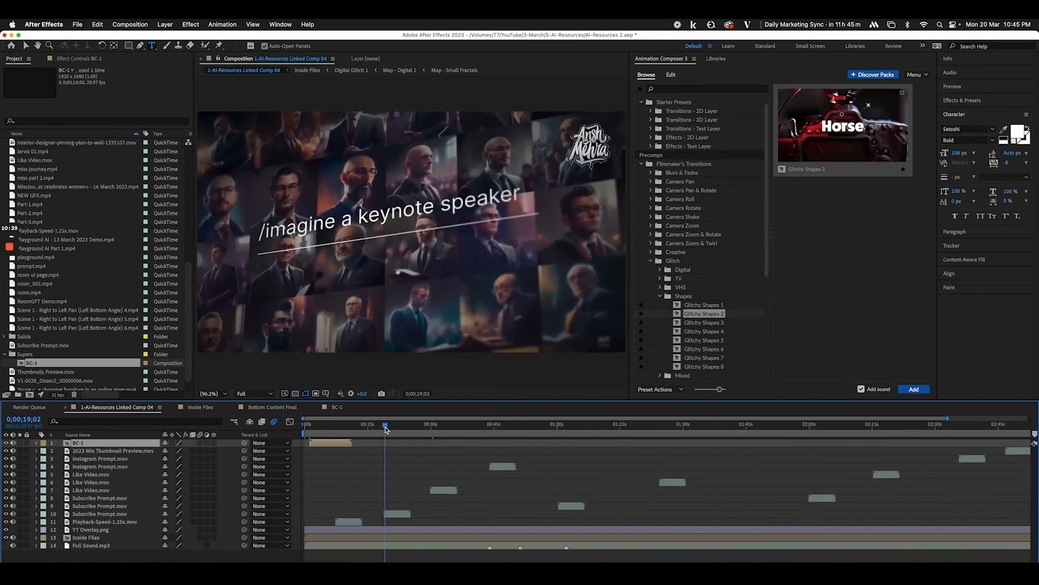
left_click_drag(386, 430, 579, 434)
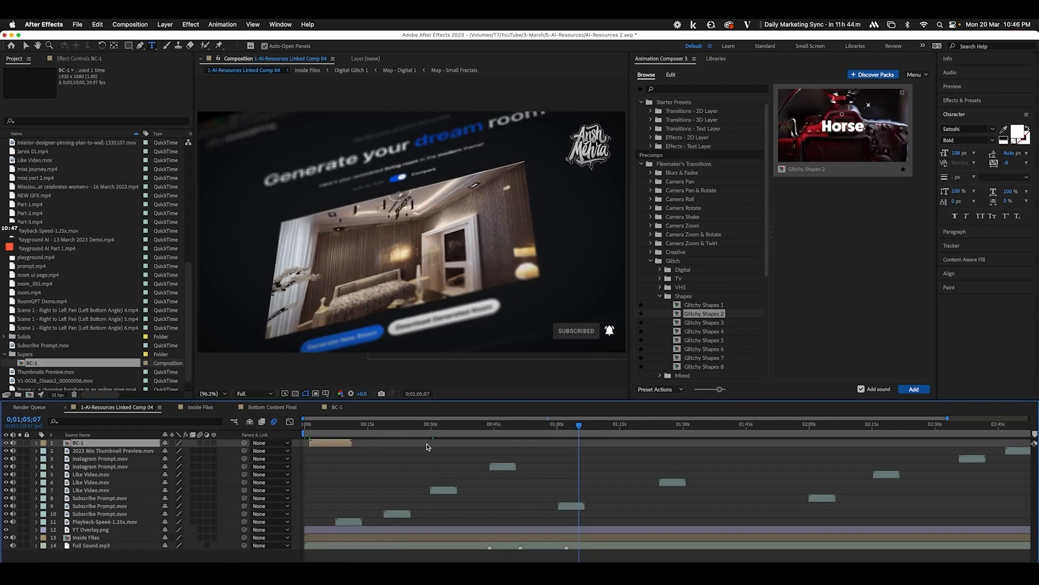
key("minus")
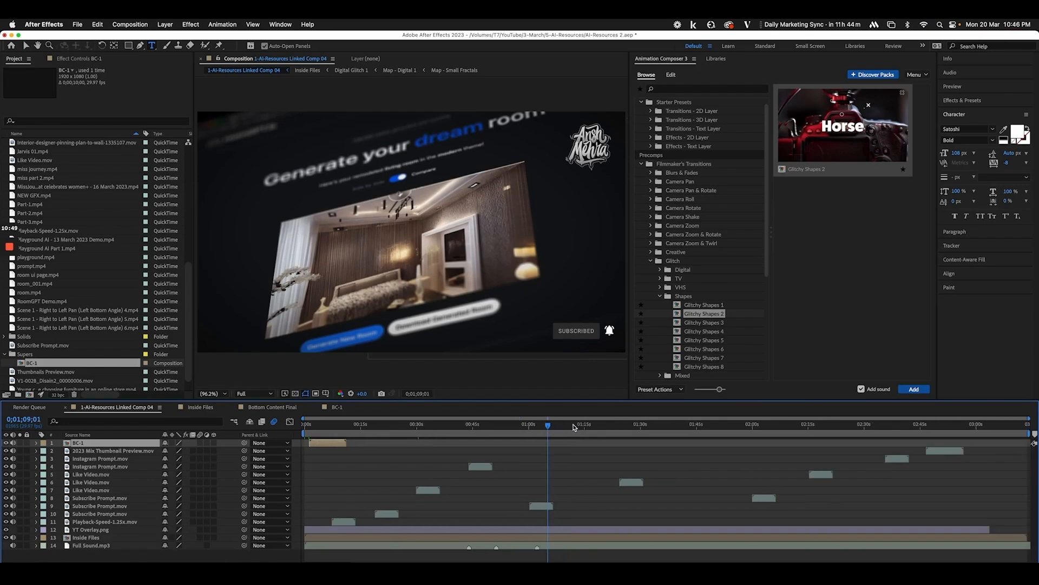
left_click_drag(574, 428, 963, 442)
key("equal")
key("equal")
key("equal")
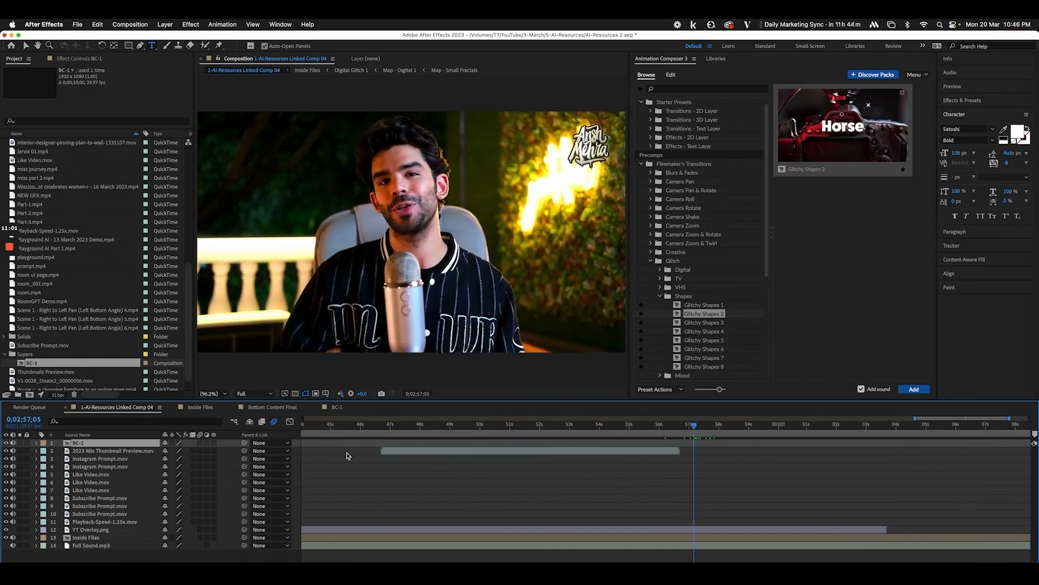
Play the Premiere Pro sequence from 00;02;57;00, stop at 00;02;59;01, and copy that timecode
left_click(162, 574)
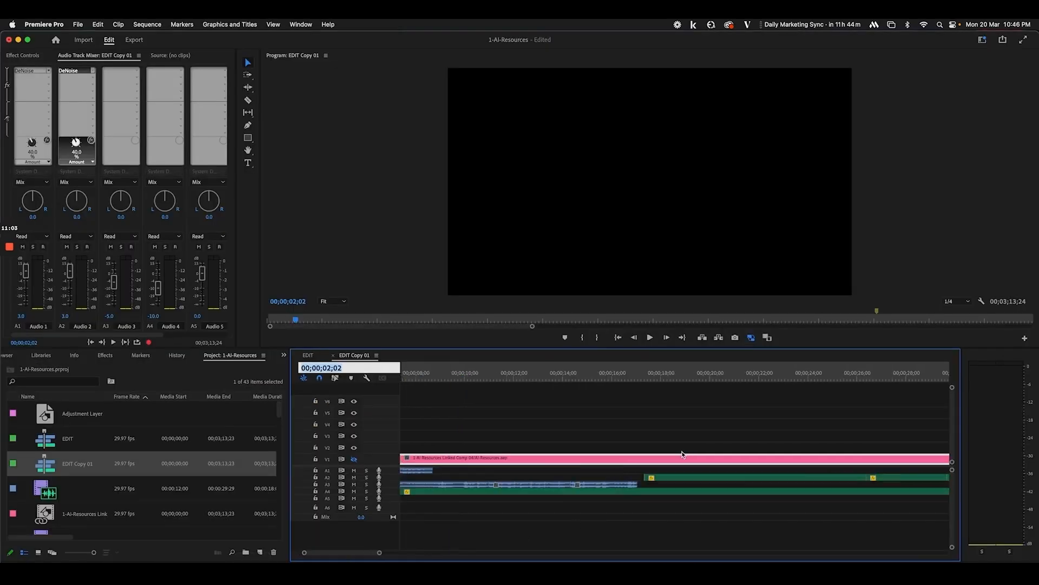
scroll(682, 451, "right", 20)
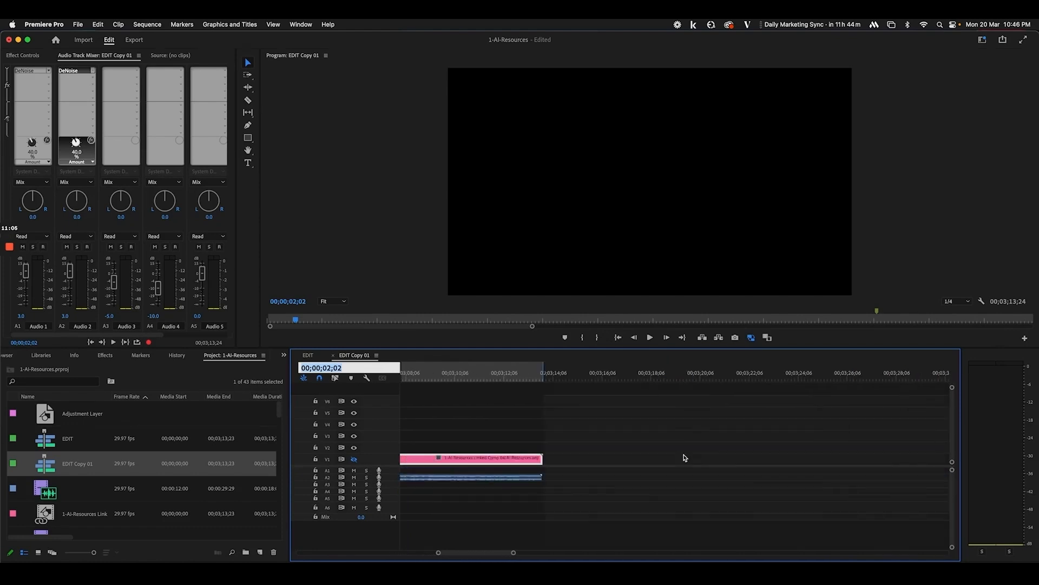
scroll(683, 454, "left", 4)
scroll(568, 433, "left", 2)
scroll(514, 423, "left", 3)
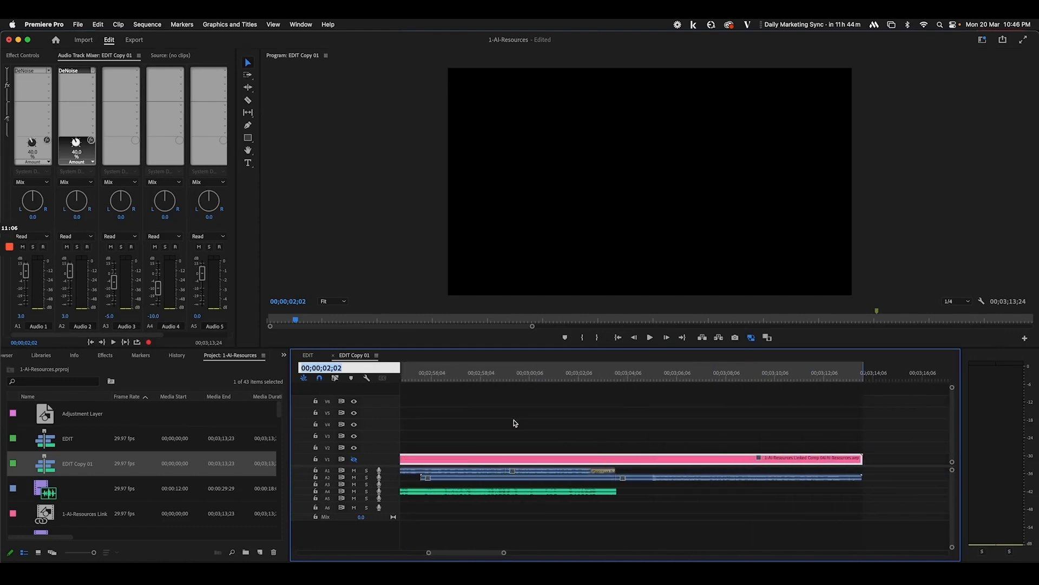
left_click(455, 378)
key("space")
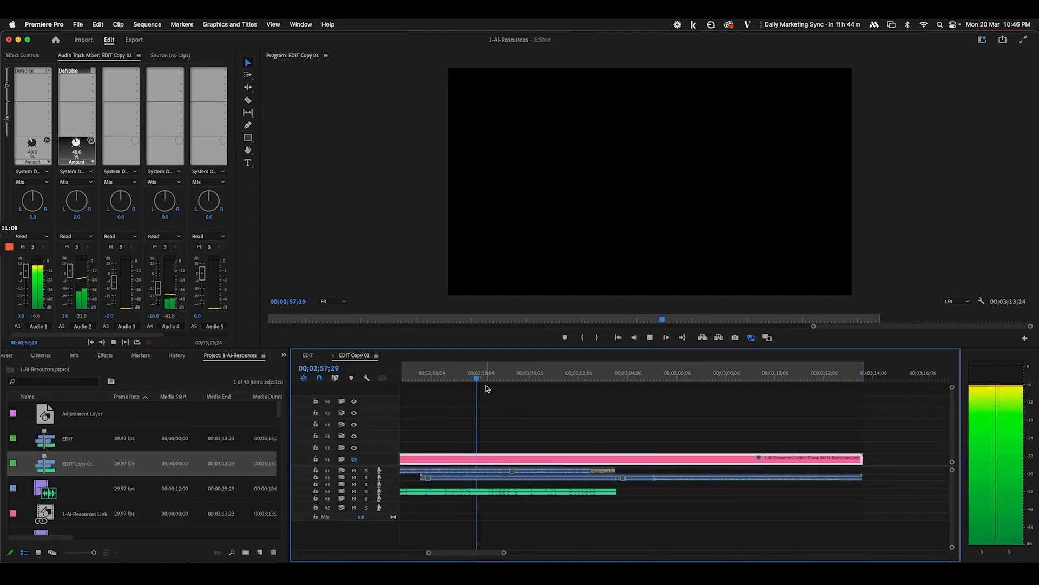
key("space")
left_click(333, 369)
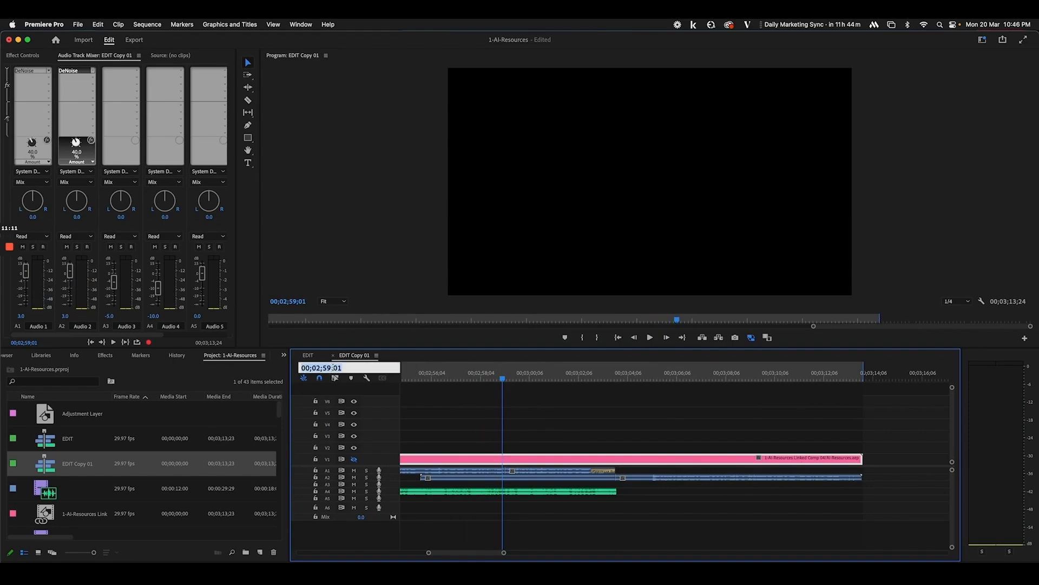
key("super+Tab")
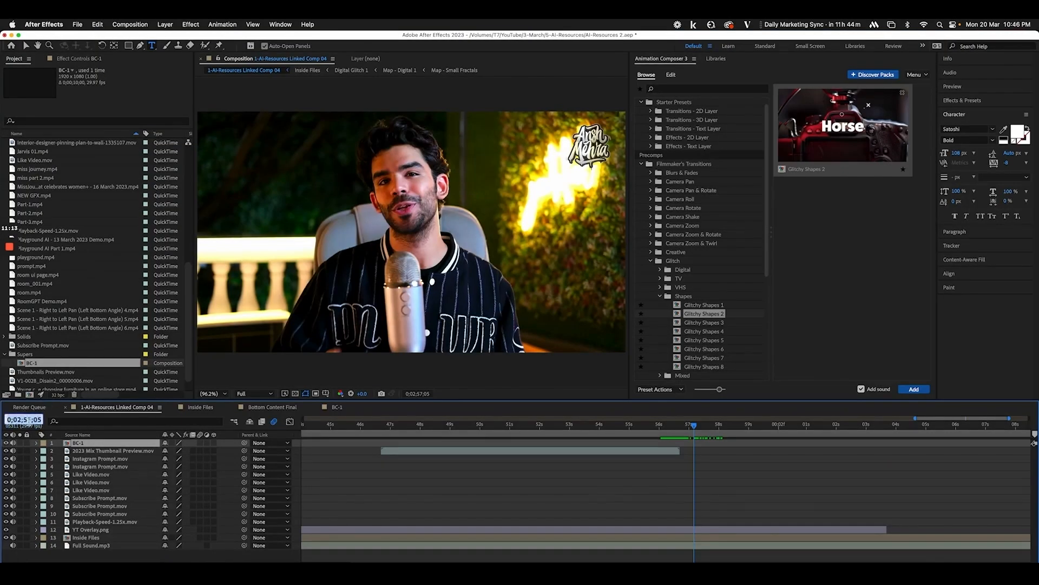
Jump the playhead to 0;02;59;01 and duplicate BC-1 into a new BC-2 comp
key("Return")
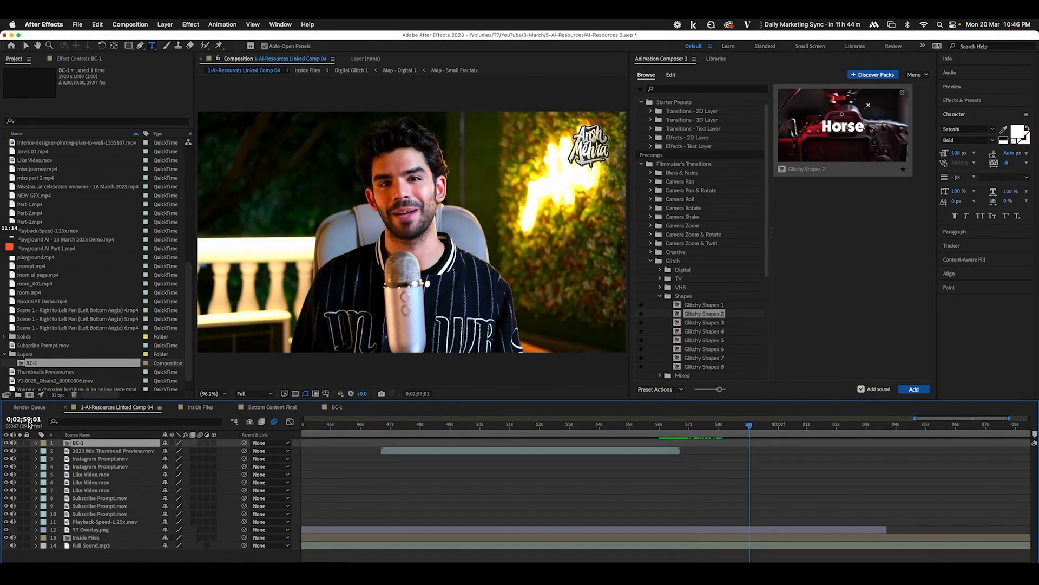
left_click(44, 366)
key("super+d")
double_click(35, 372)
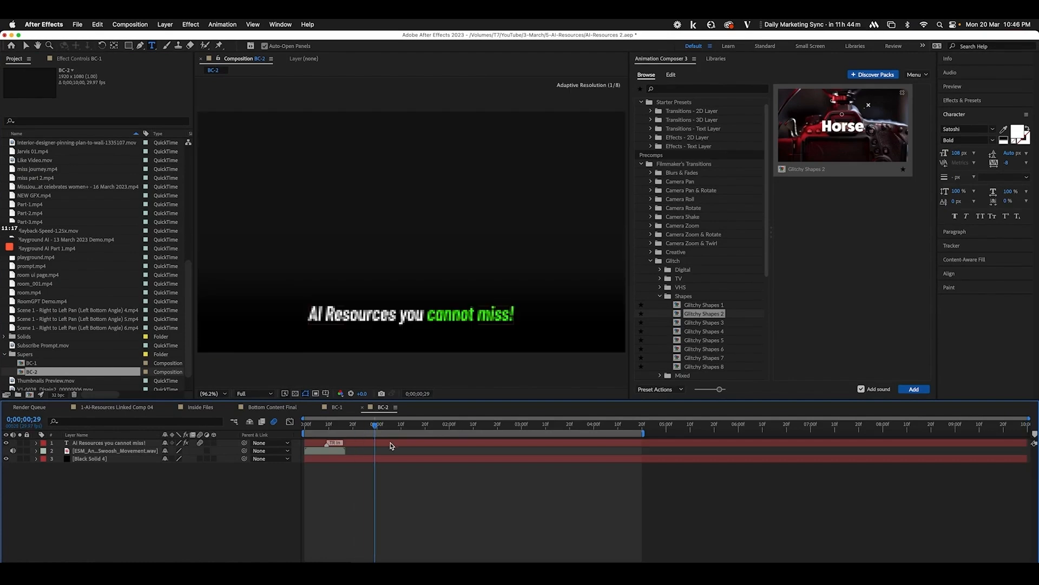
Replace 'AI Resources you' in the BC-2 caption with 'Connect on Instagram'
left_click(423, 314)
left_click_drag(424, 314, 276, 320)
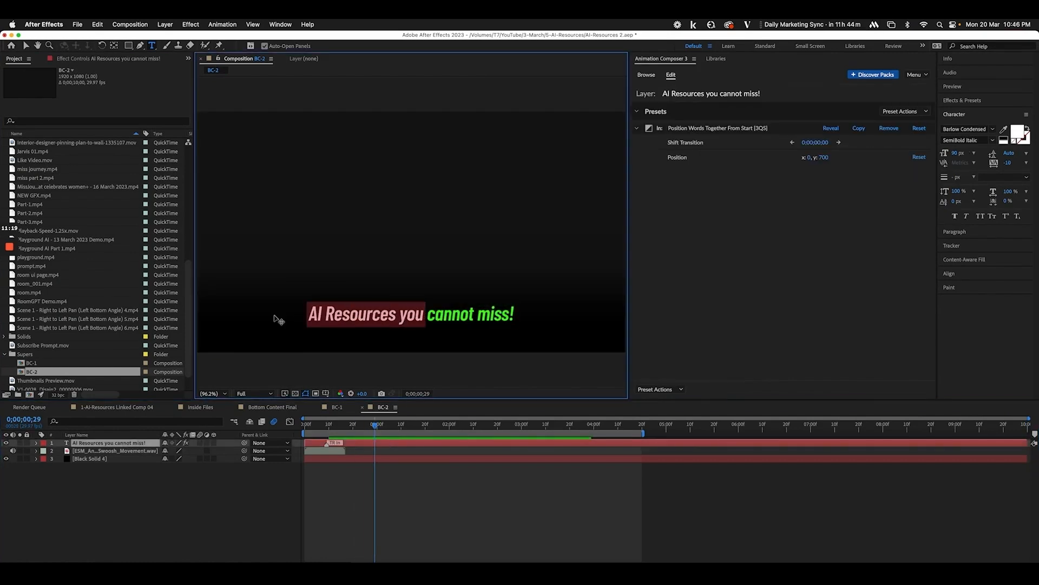
type("In")
key("BackSpace")
key("BackSpace")
type("Connect")
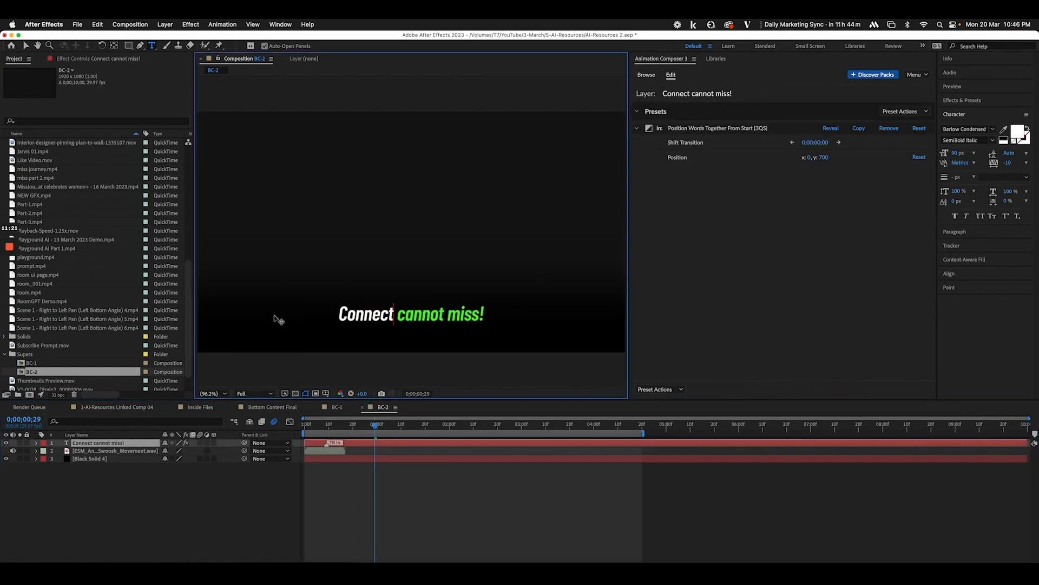
key("BackSpace")
key("BackSpace")
key("BackSpace")
key("BackSpace")
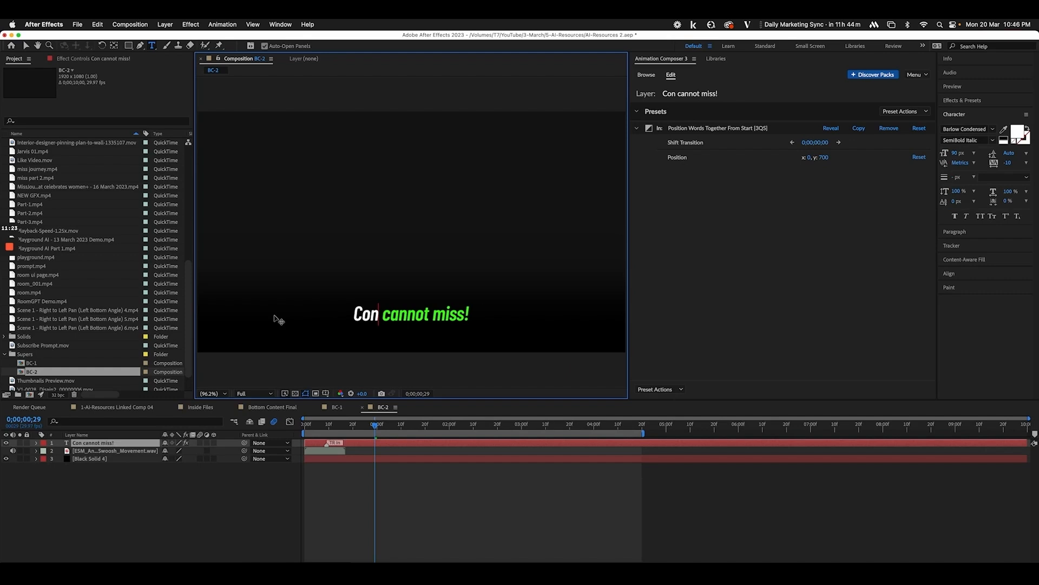
type("nect on In")
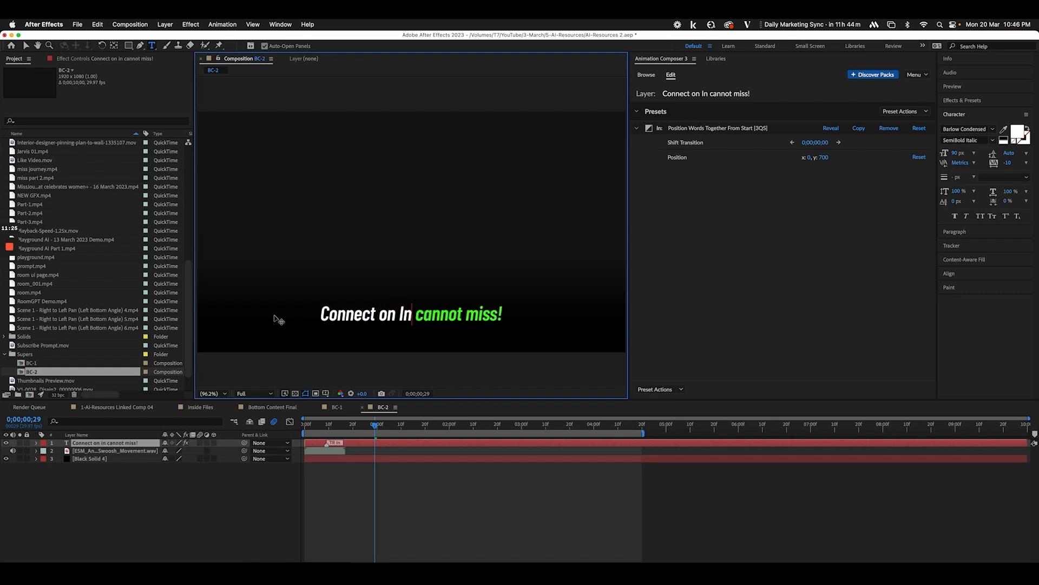
type("stagra,")
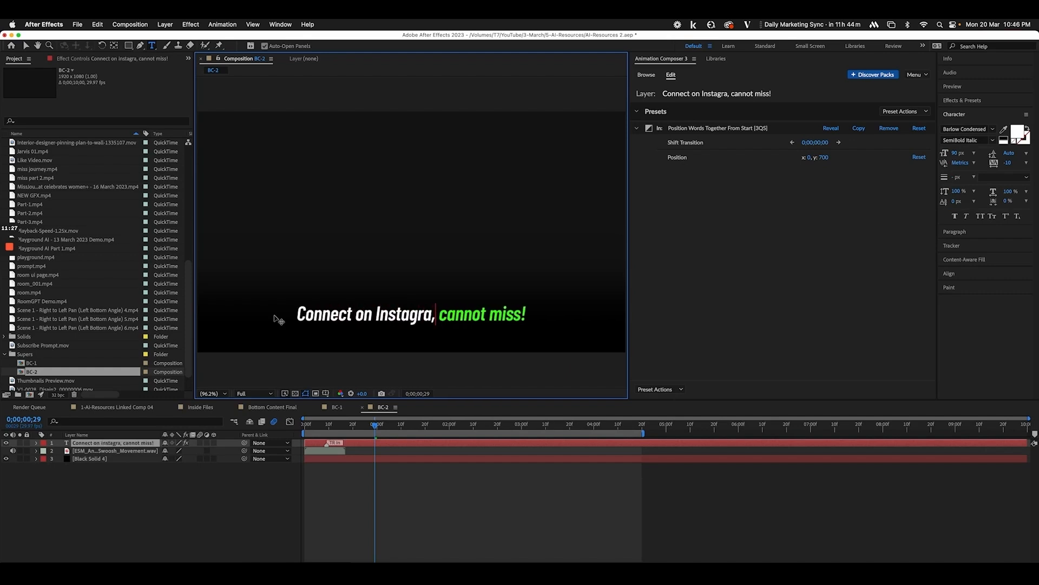
key("BackSpace")
type("m")
Replace the green 'cannot miss!' with the creator's Instagram handle and bring up the render queue
left_click_drag(445, 317, 587, 327)
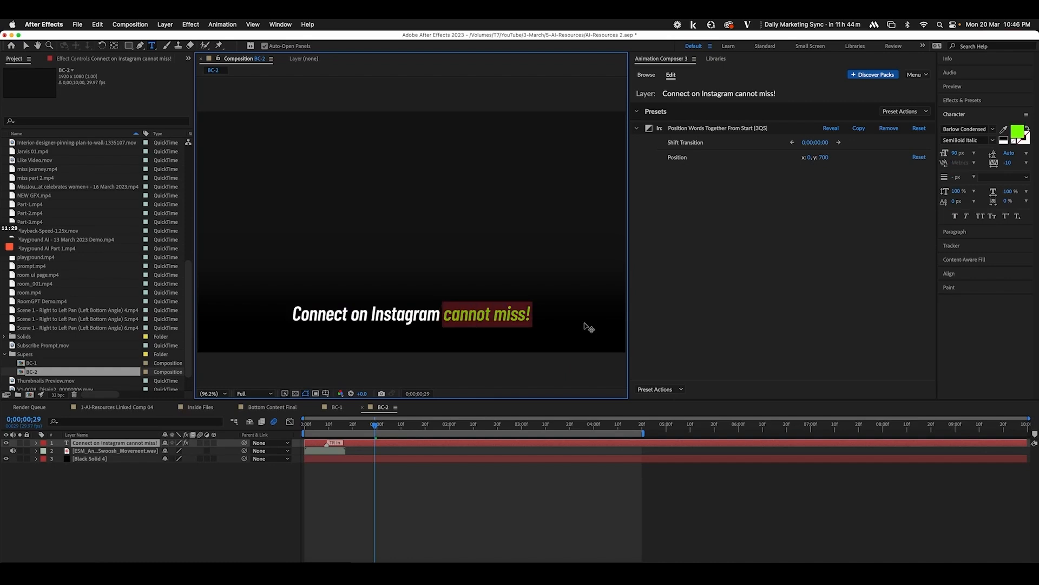
type("@anshmehra.work")
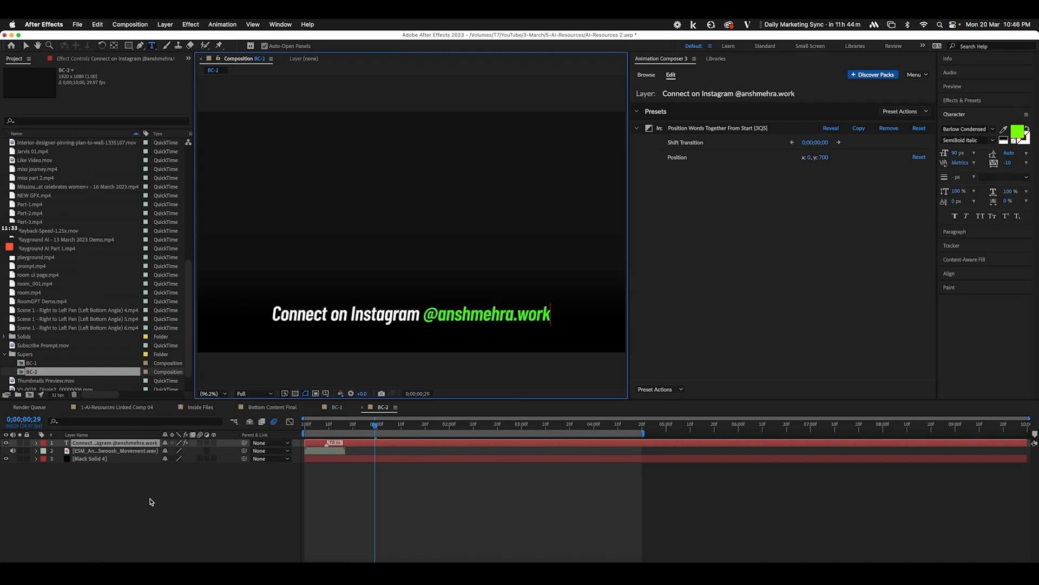
left_click(157, 503)
left_click(38, 409)
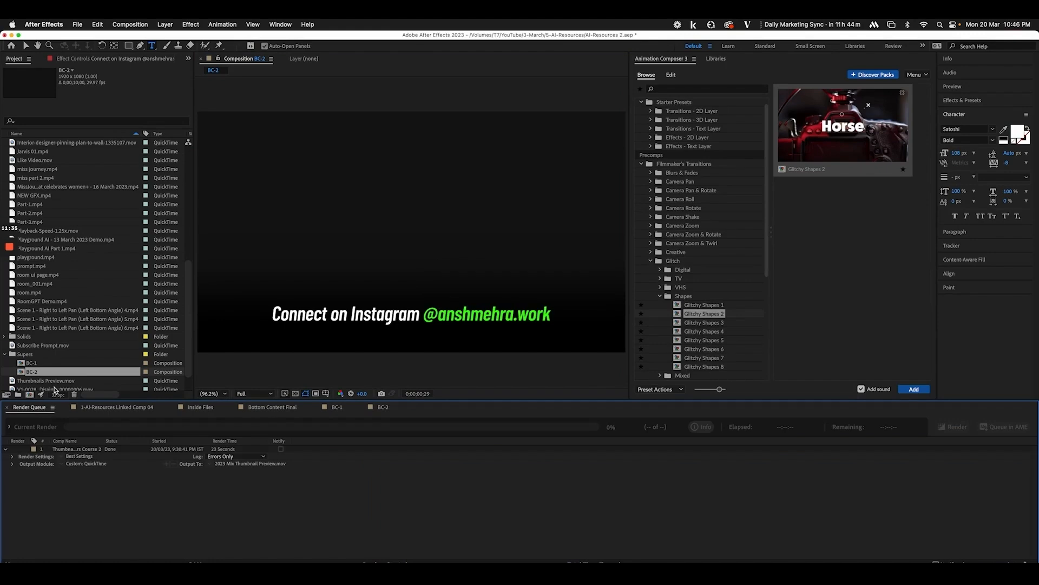
Drag BC-2 to the top of Linked Comp 04, scrub to the end card, and save the project
left_click(94, 407)
left_click_drag(56, 377, 81, 442)
left_click_drag(664, 434, 941, 448)
key("minus")
key("minus")
key("super+s")
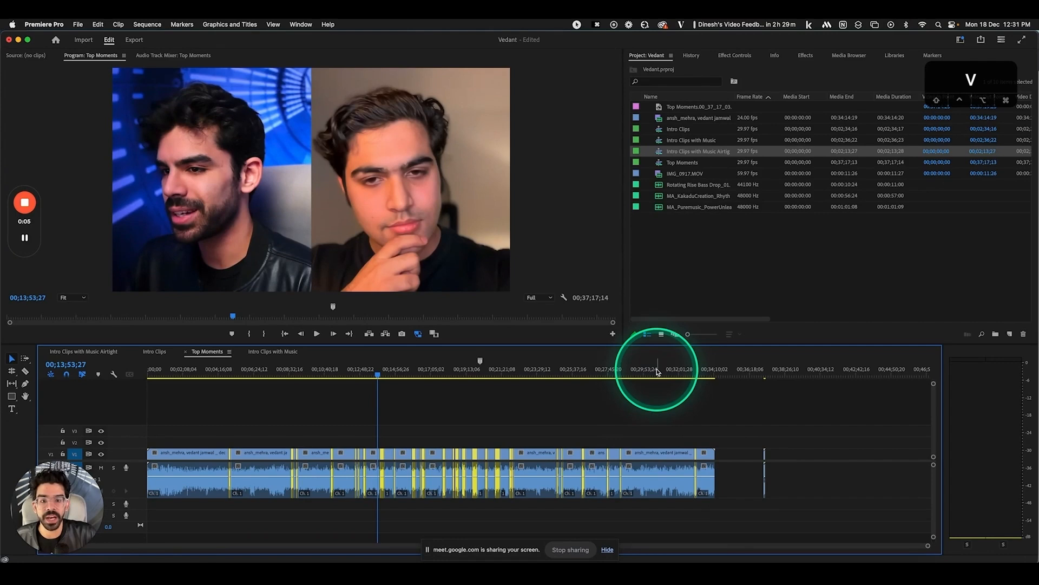
Duplicate the Intro Clips with Music Airtight sequence, rename it Final for AE, and open it
right_click(672, 152)
left_click(692, 206)
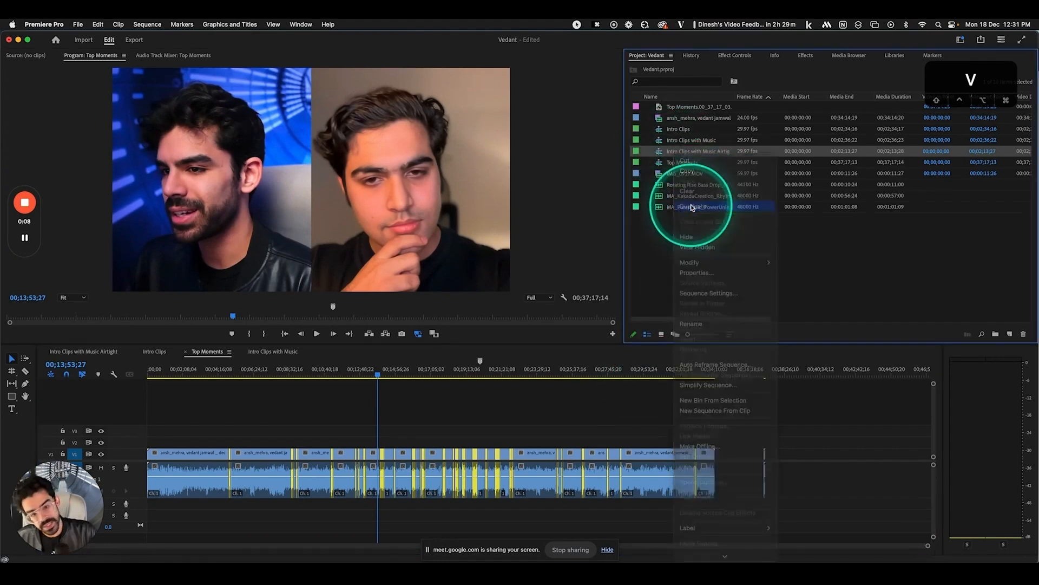
left_click(704, 163)
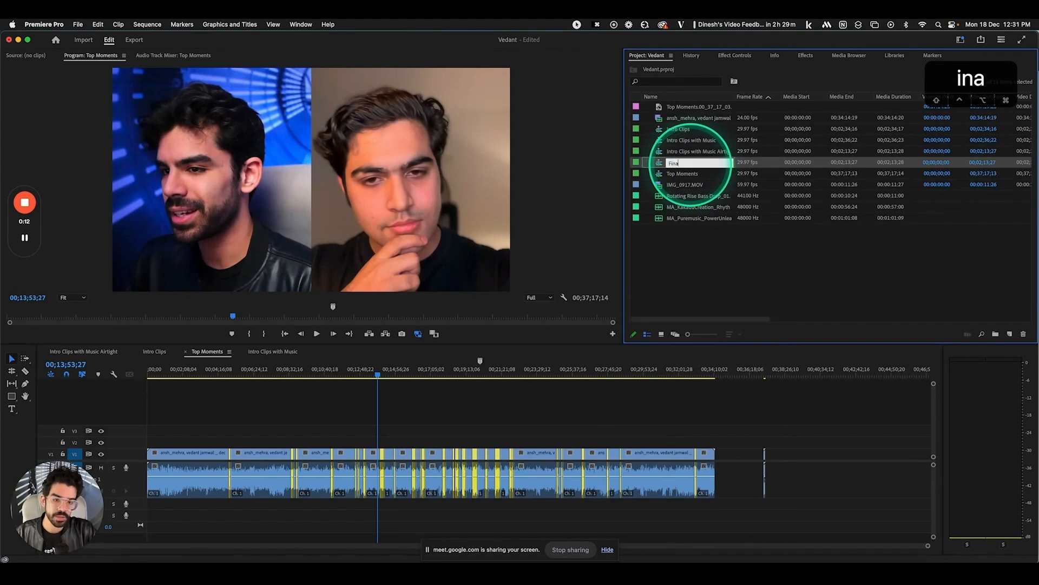
key("Return")
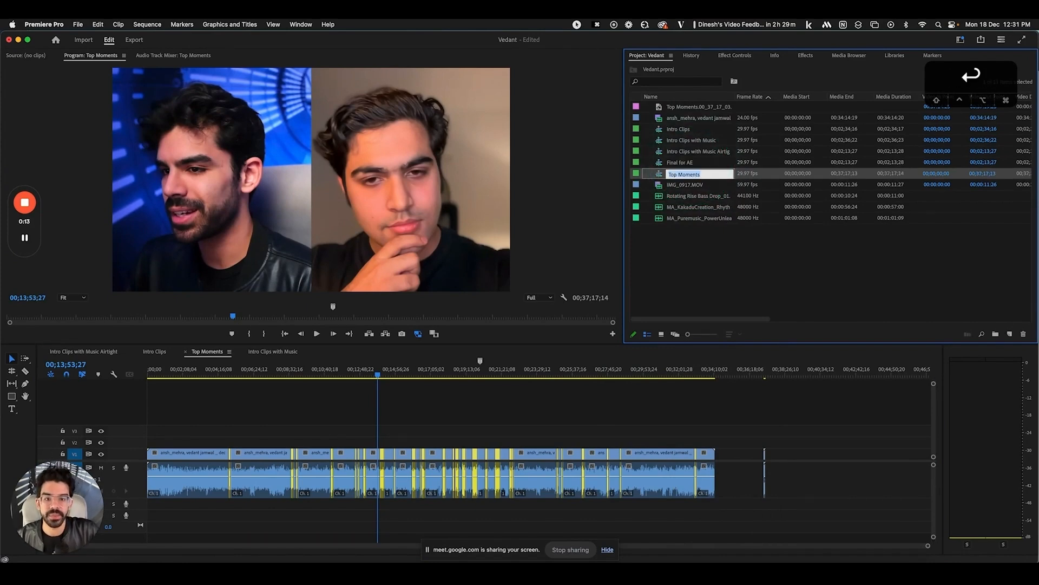
double_click(656, 163)
Select every clip in Final for AE and replace them with an After Effects composition
key("v")
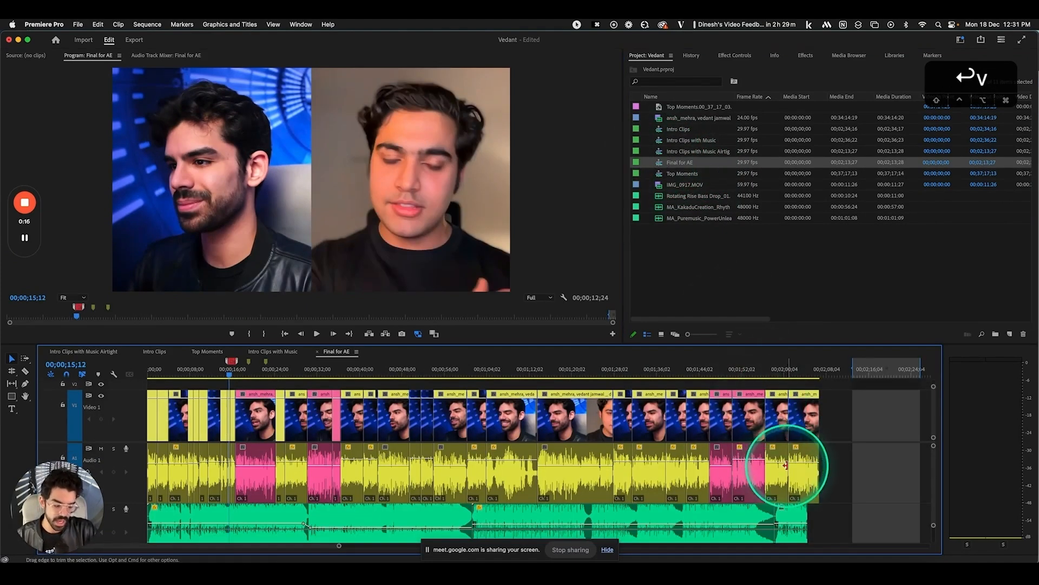
key("minus")
left_click_drag(519, 518, 108, 372)
left_click(162, 386)
left_click_drag(494, 526, 93, 342)
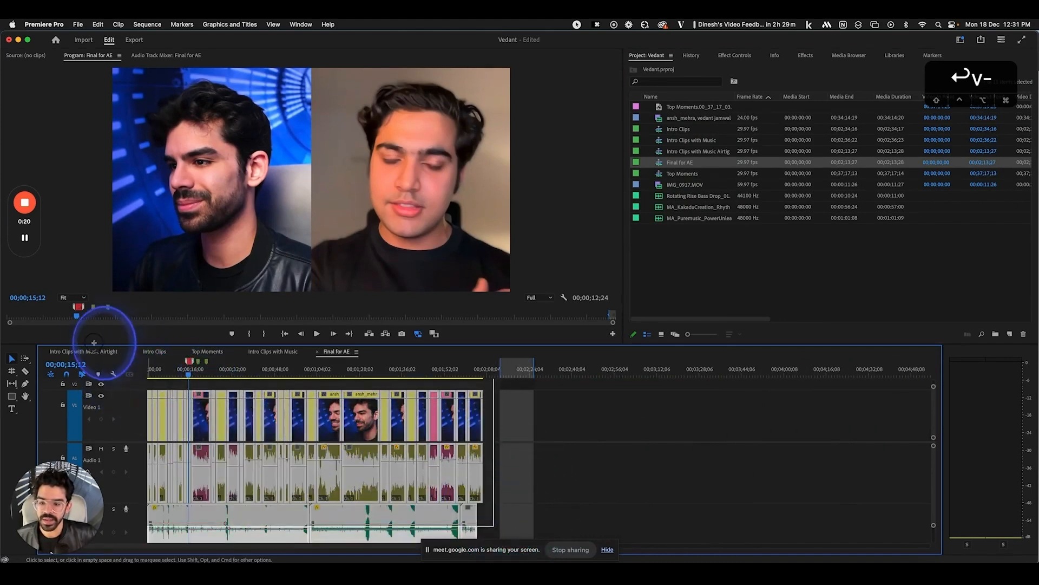
right_click(198, 392)
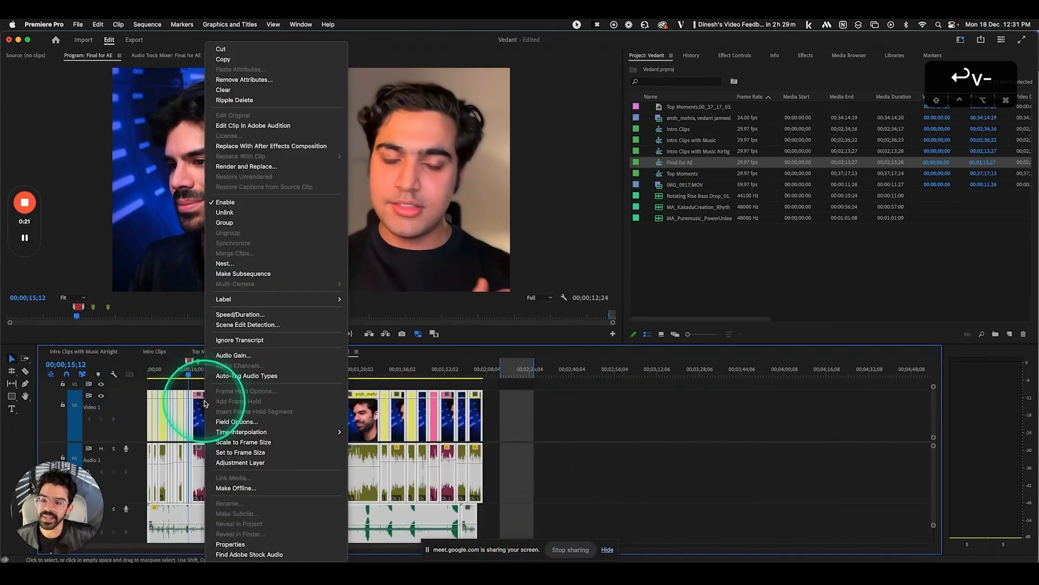
left_click(304, 147)
left_click(676, 405)
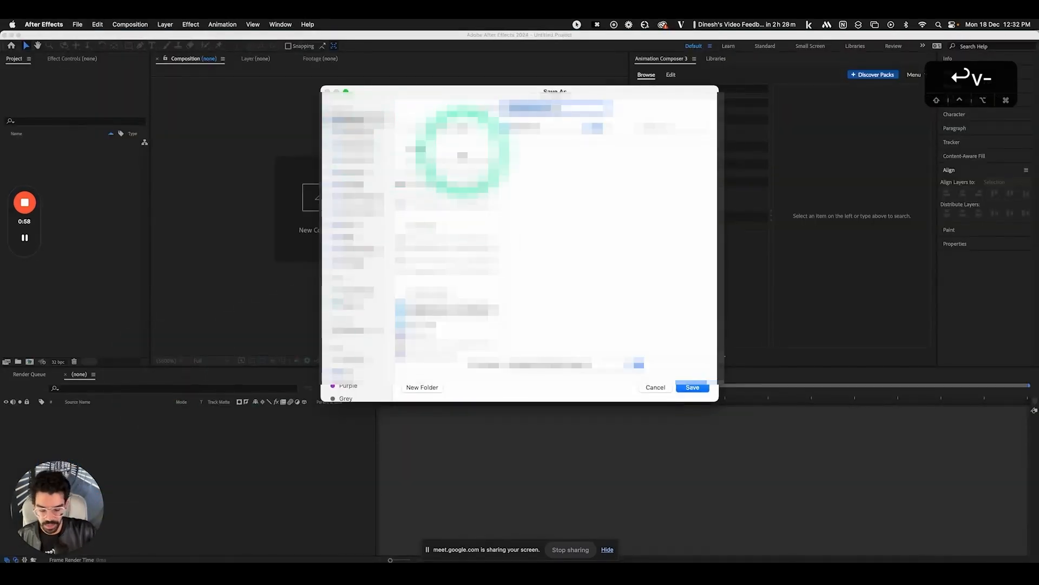
Save the new After Effects project as Testing and open Composition Settings to check its 29.97 fps frame rate
key("Return")
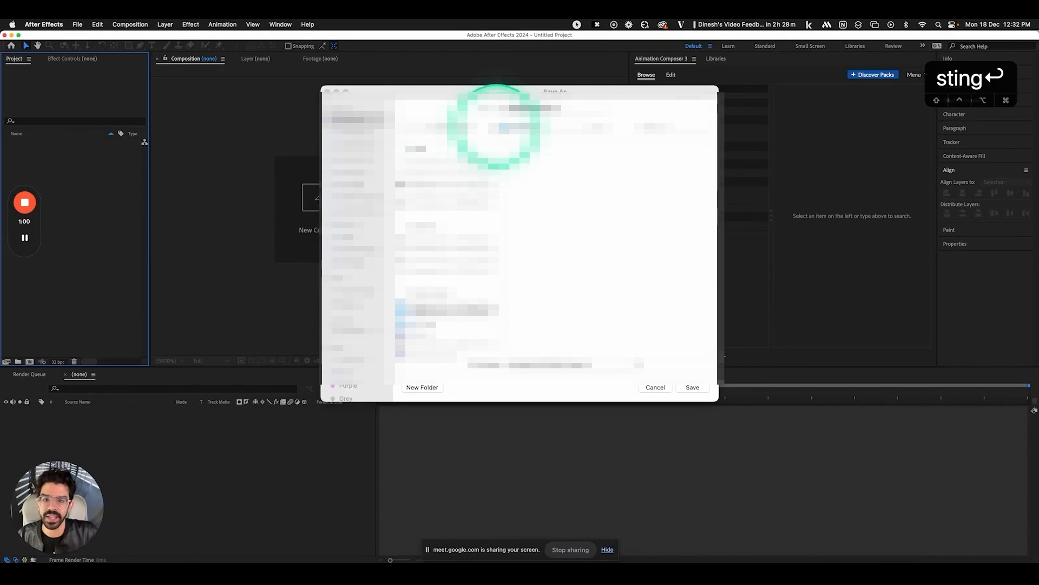
left_click(538, 111)
type("e")
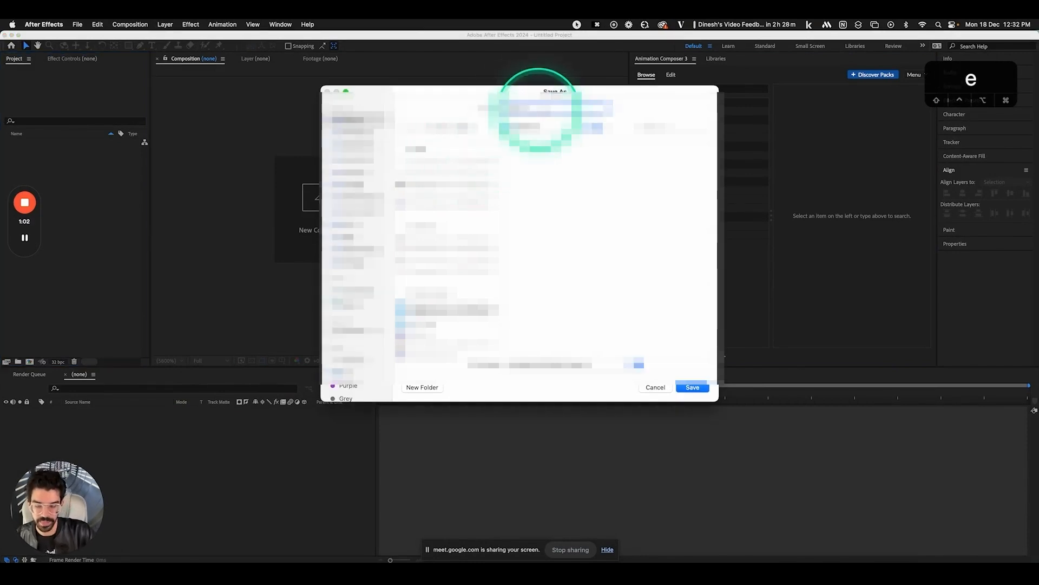
type("sting")
key("Return")
left_click(459, 324)
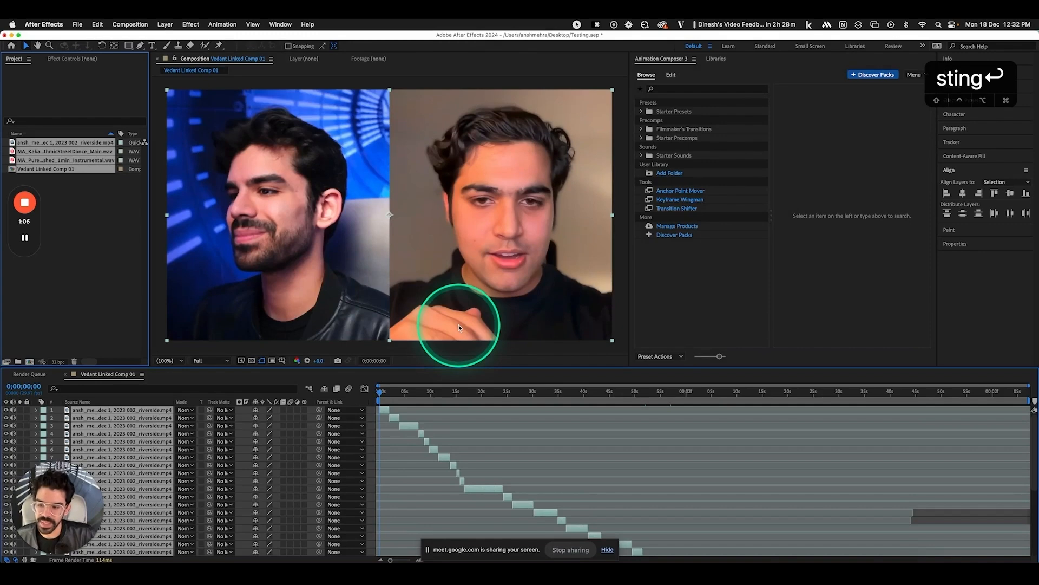
key("super+k")
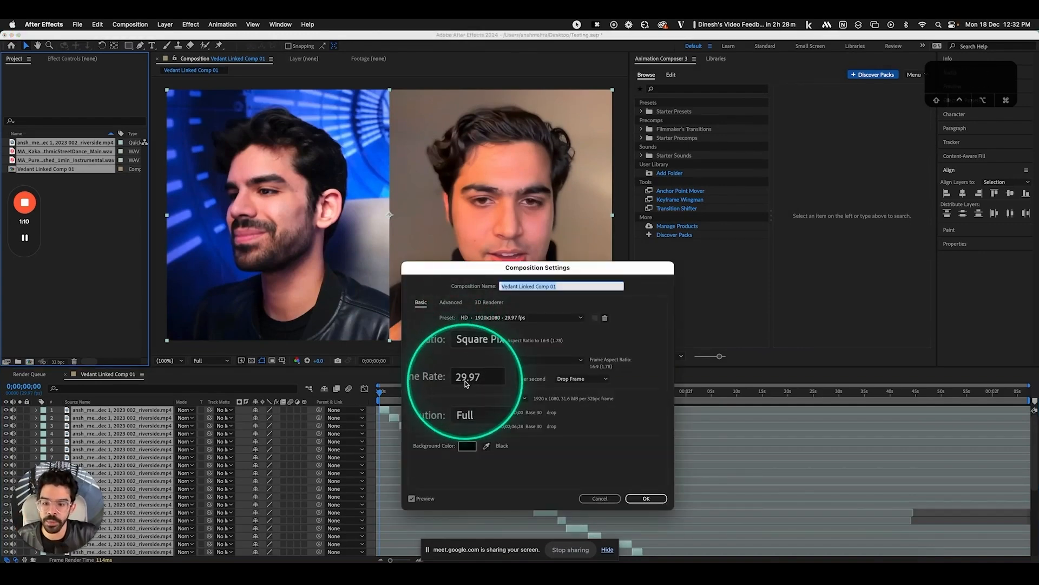
Confirm in Sequence Settings that Final for AE is 29.97 fps, then return to After Effects
left_click(600, 498)
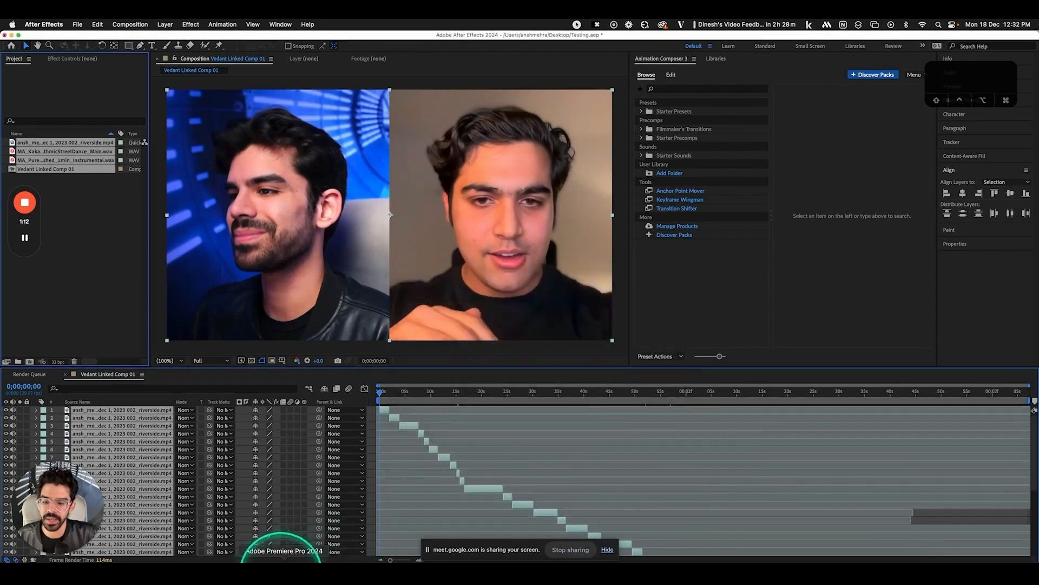
left_click(282, 561)
left_click(147, 25)
left_click(165, 39)
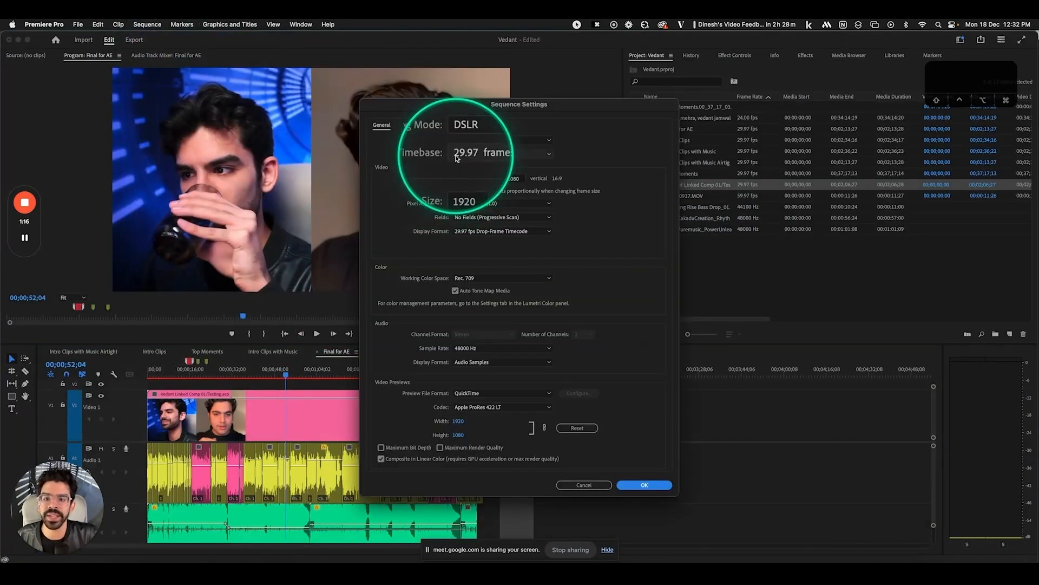
left_click(580, 485)
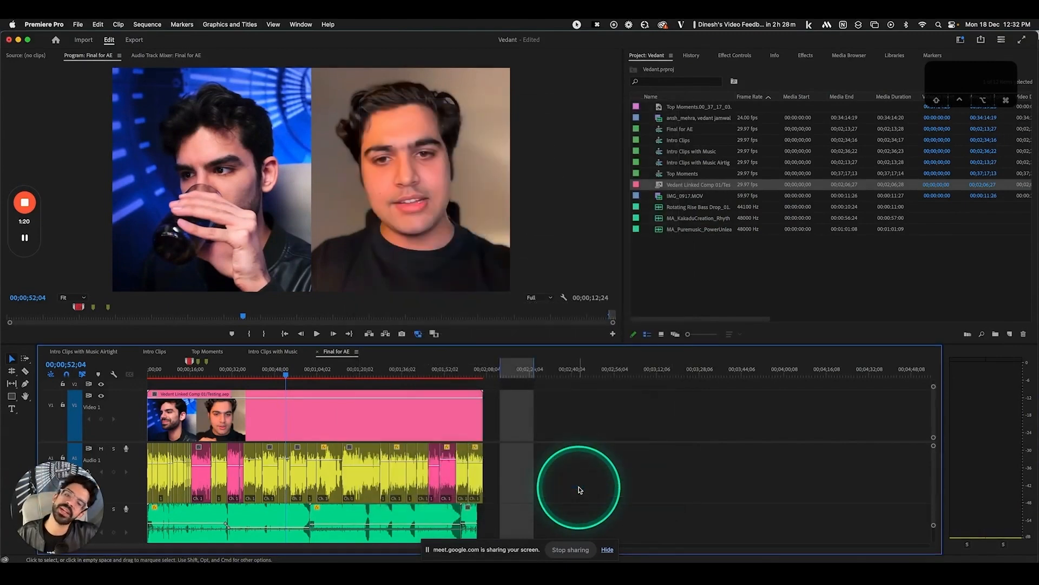
key("super+Tab")
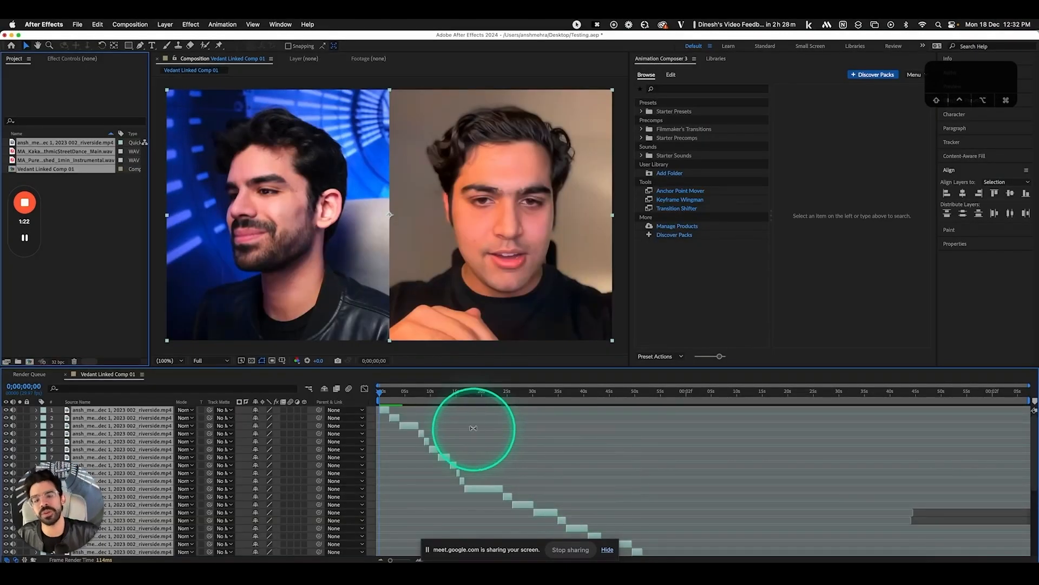
Return the playhead to the start and pre-compose all layers into one layer named 'Comp'
key("v")
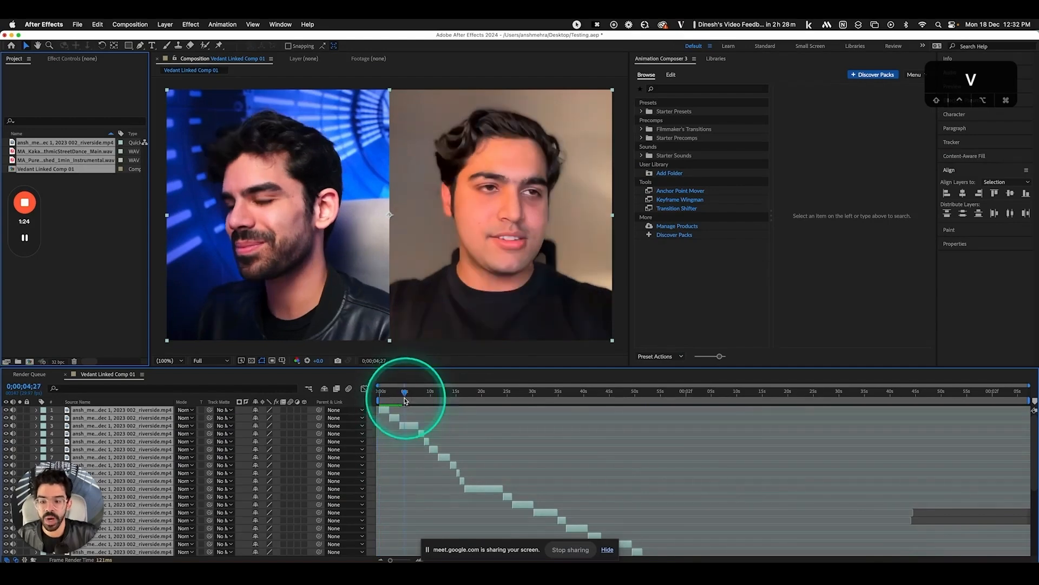
left_click_drag(377, 396, 373, 398)
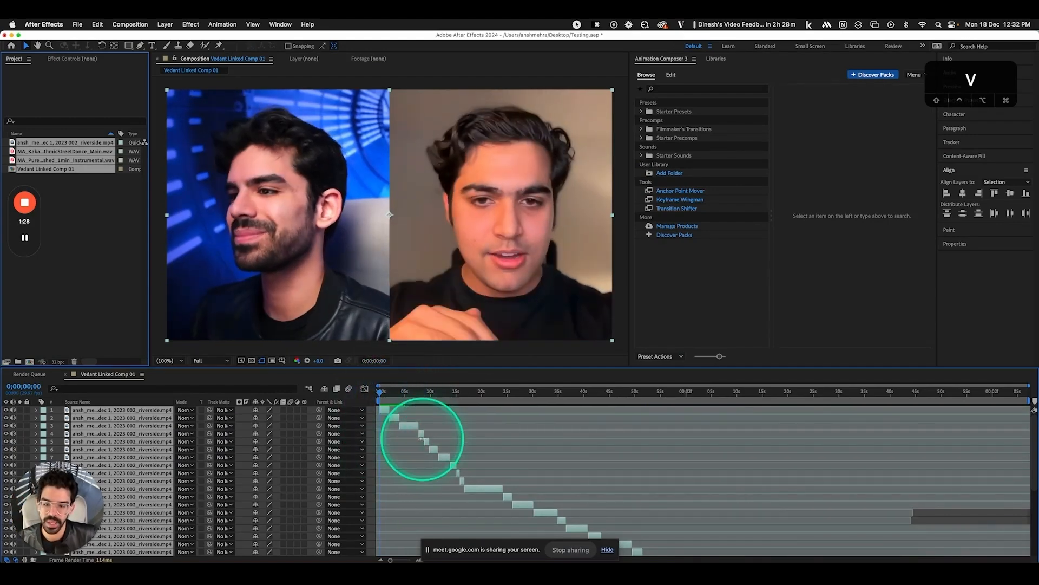
scroll(421, 437, "down", 5)
scroll(422, 438, "up", 5)
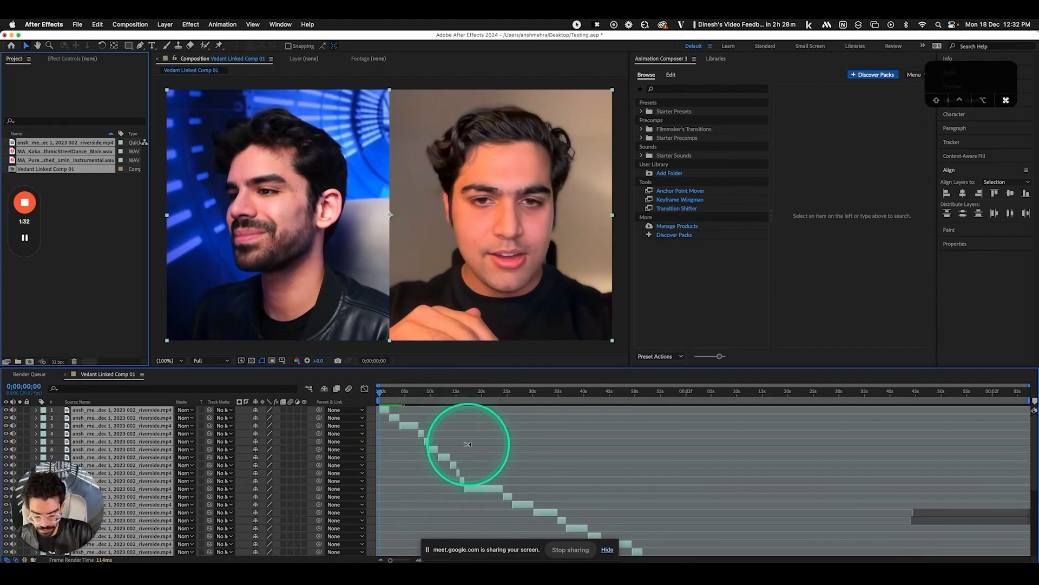
key("shift+super+c")
type("Comp")
key("Return")
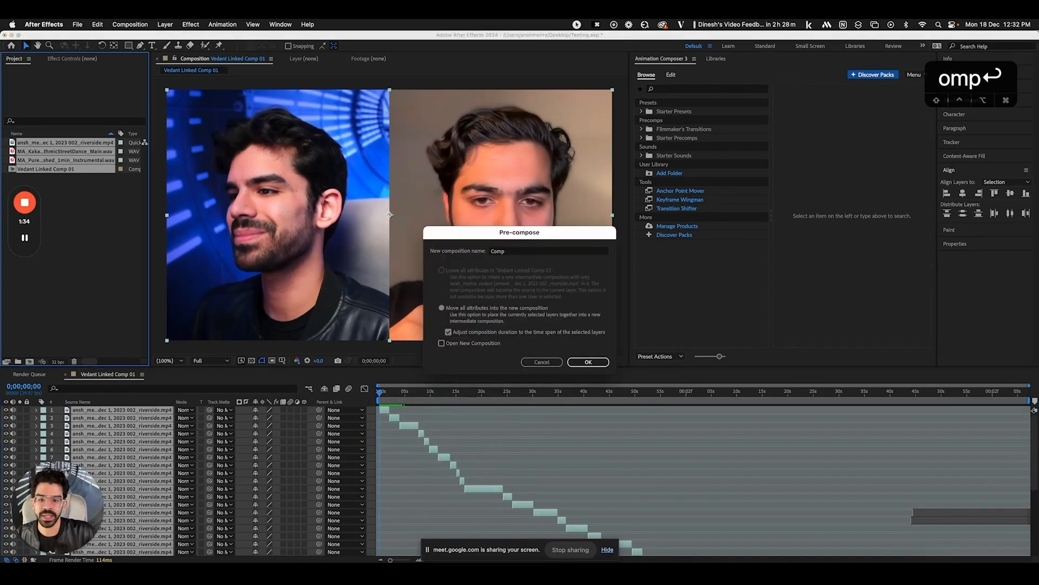
key("v")
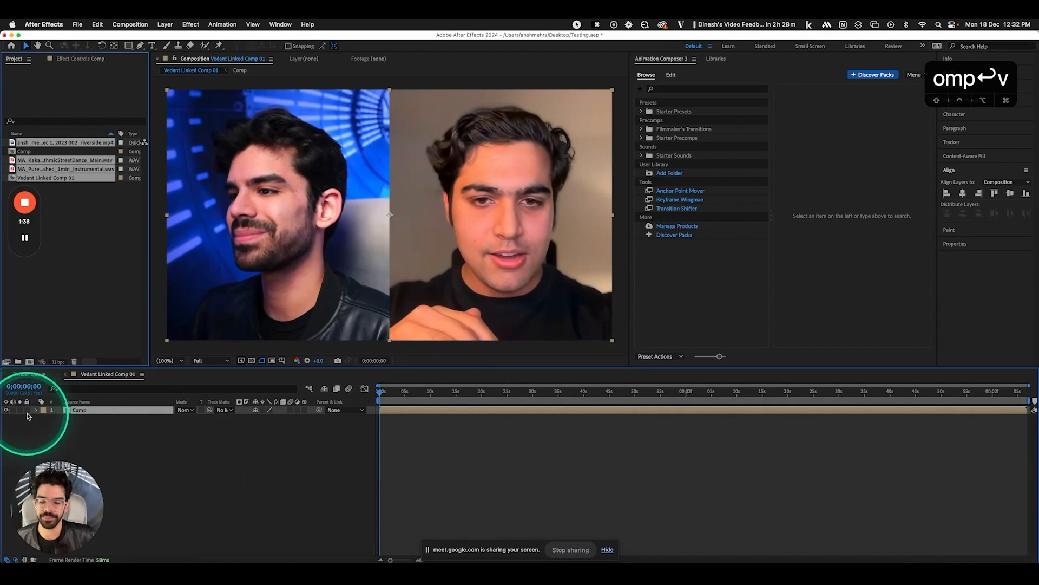
Deselect the Comp layer, scrub to about 13 seconds, then switch to Notion and type 'ts'
left_click(67, 418)
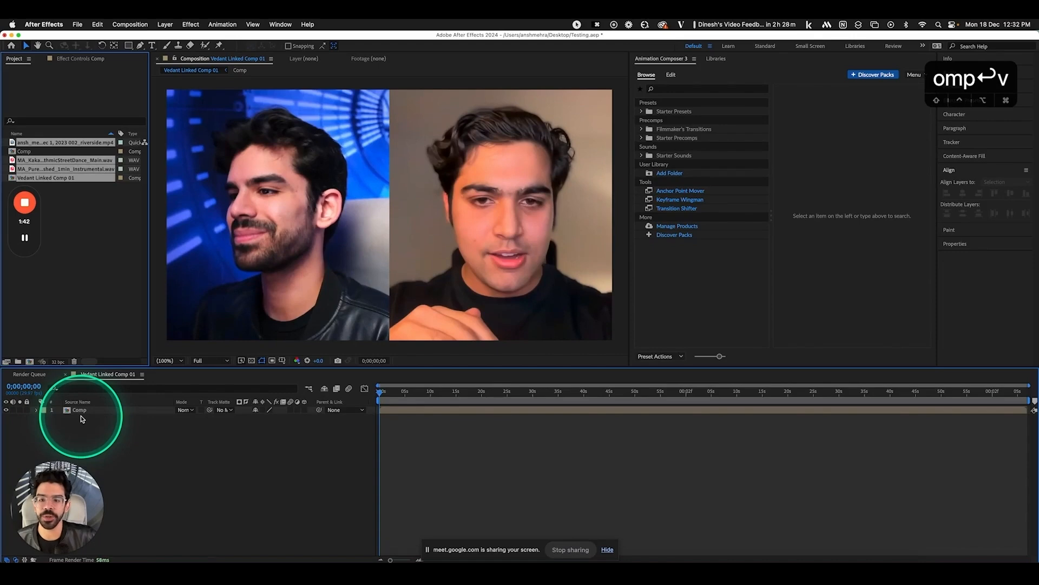
left_click_drag(382, 392, 492, 400)
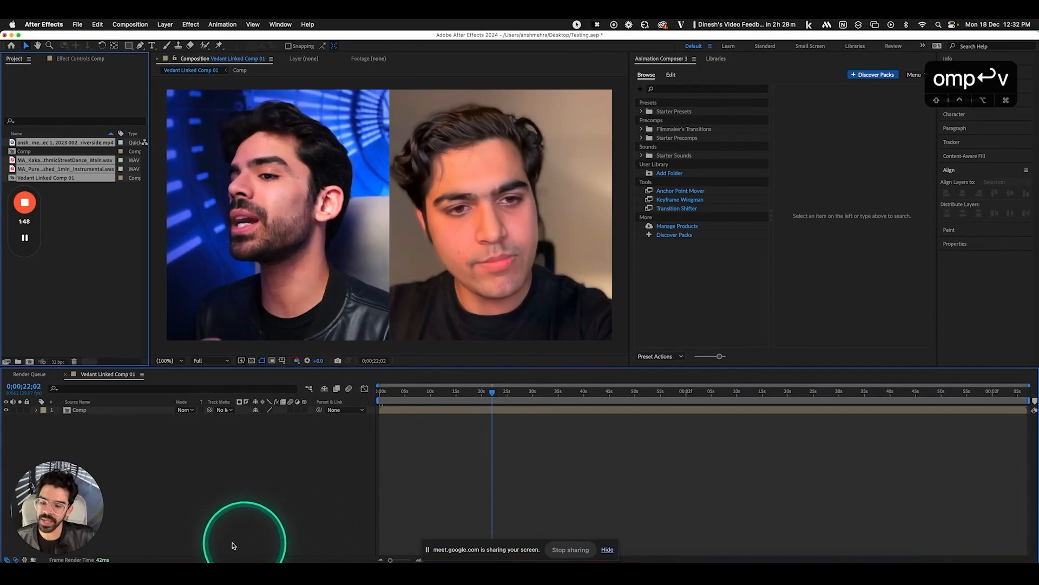
left_click(193, 558)
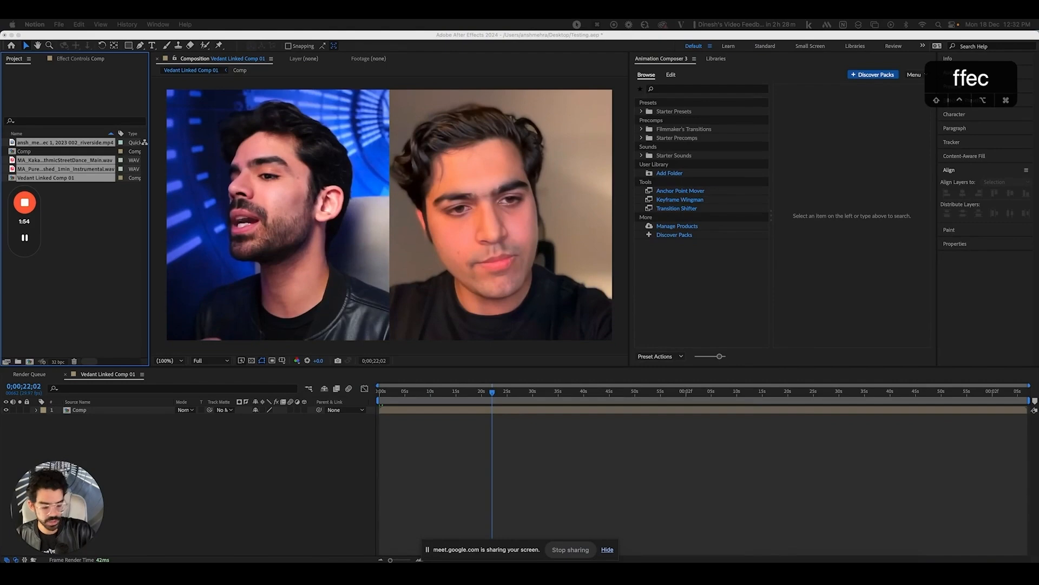
type("ts")
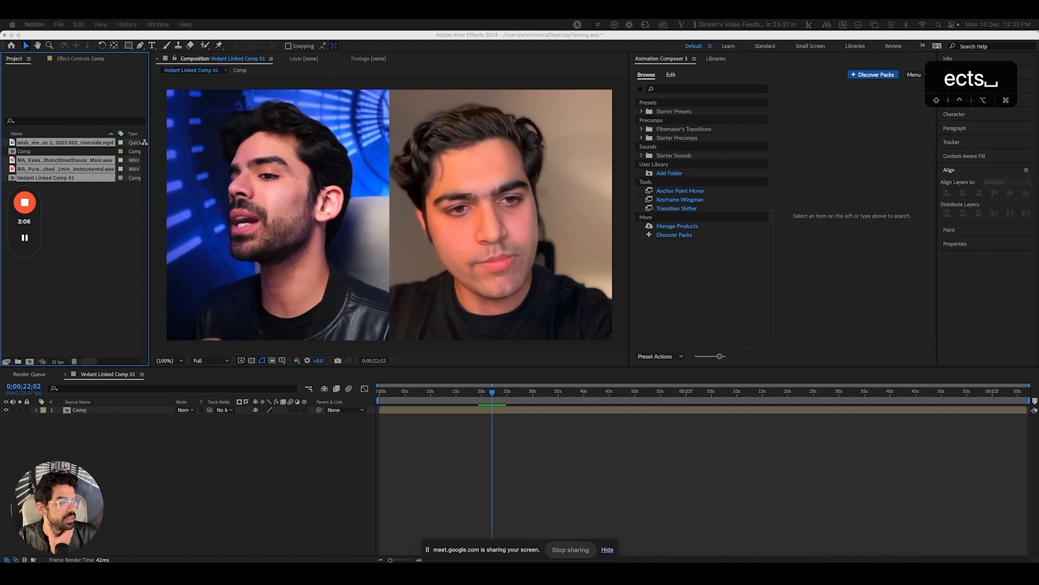
Zoom the timeline to about 30 seconds, select the nested Comp layer, and set the time to 0;00;01;19
left_click(382, 395)
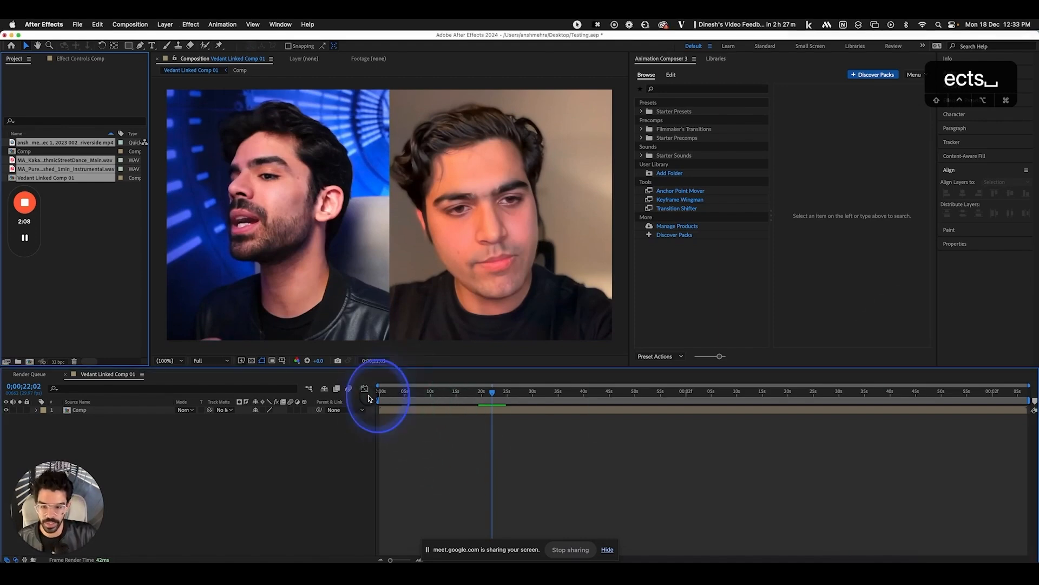
left_click_drag(381, 399, 380, 398)
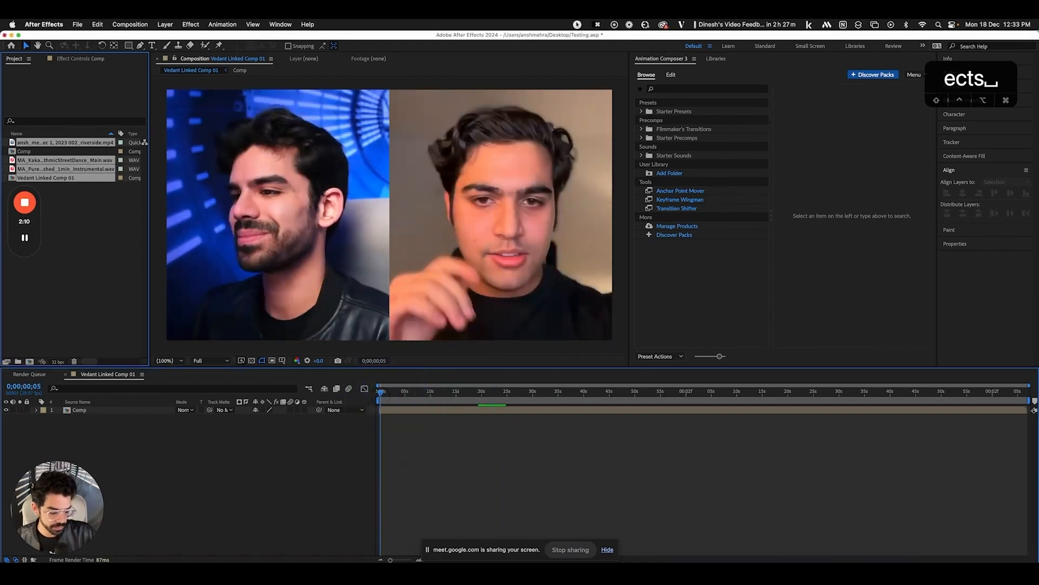
key("equal")
key("equal")
left_click(116, 412)
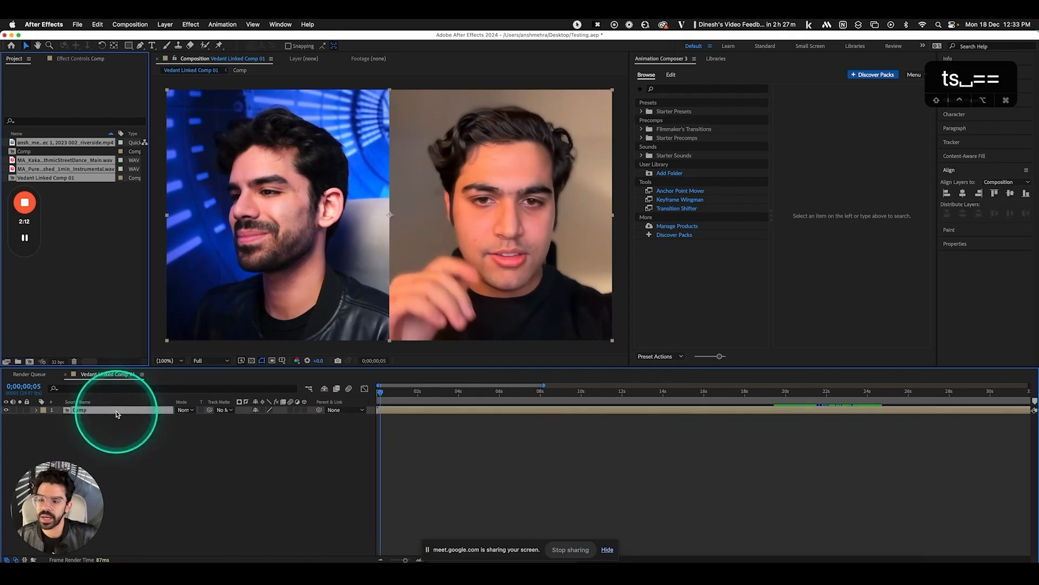
left_click(310, 390)
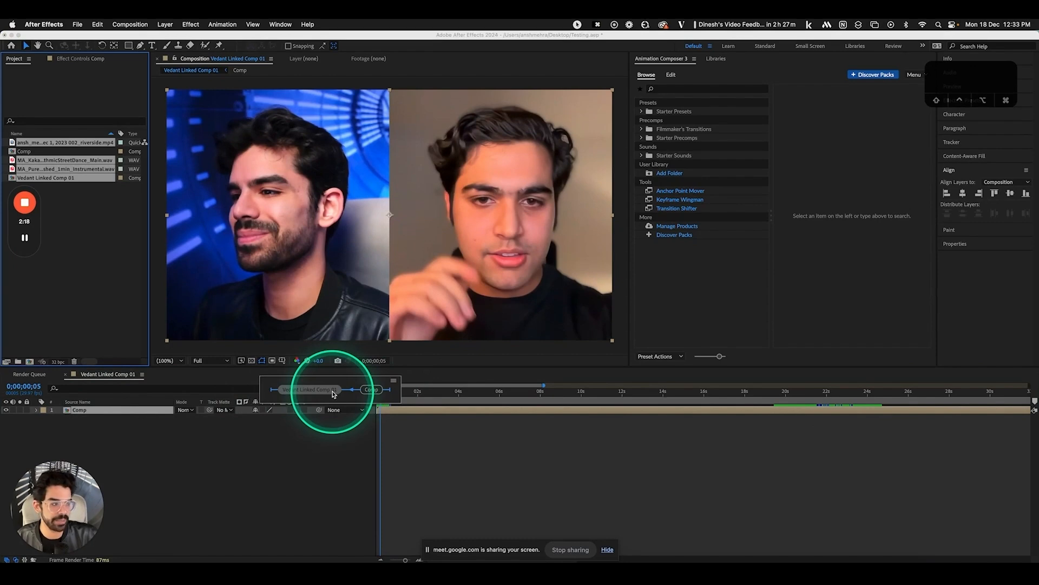
left_click(299, 487)
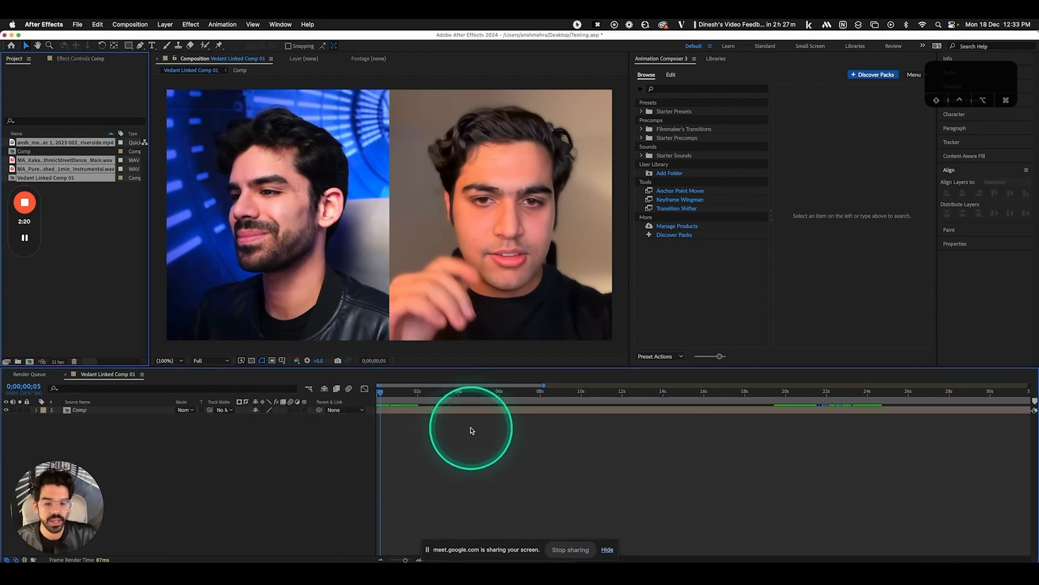
left_click(440, 409)
left_click_drag(399, 395, 412, 394)
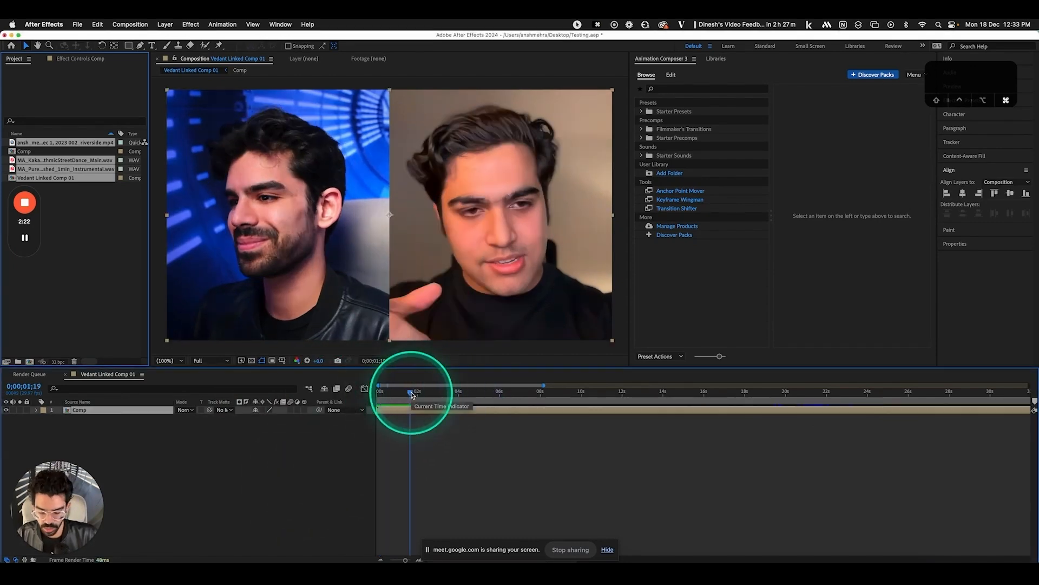
Duplicate the Comp layer and split the top copy at 0;00;04;23 using the Edit menu
key("shift+super+d")
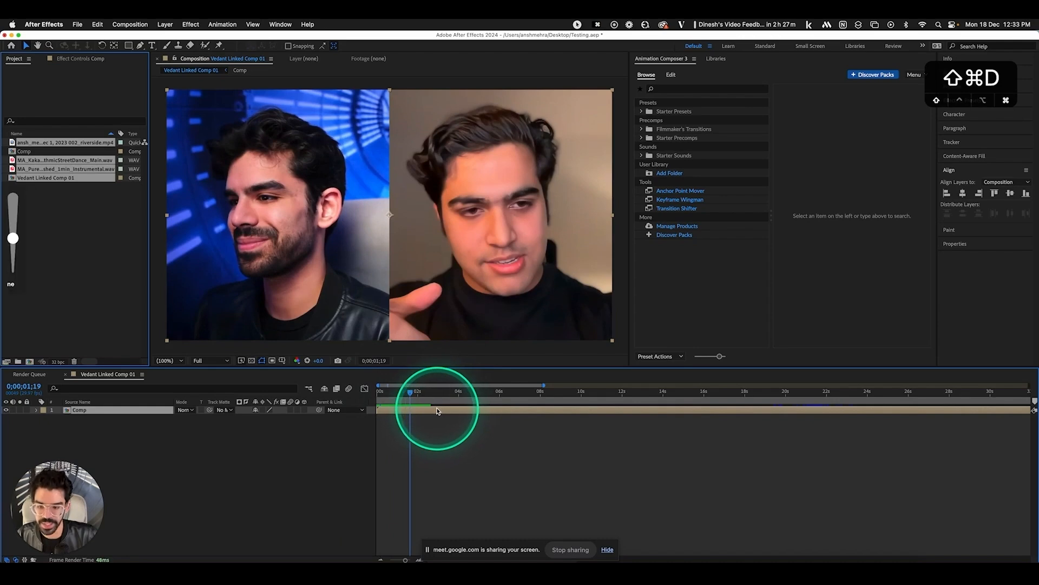
left_click(27, 283)
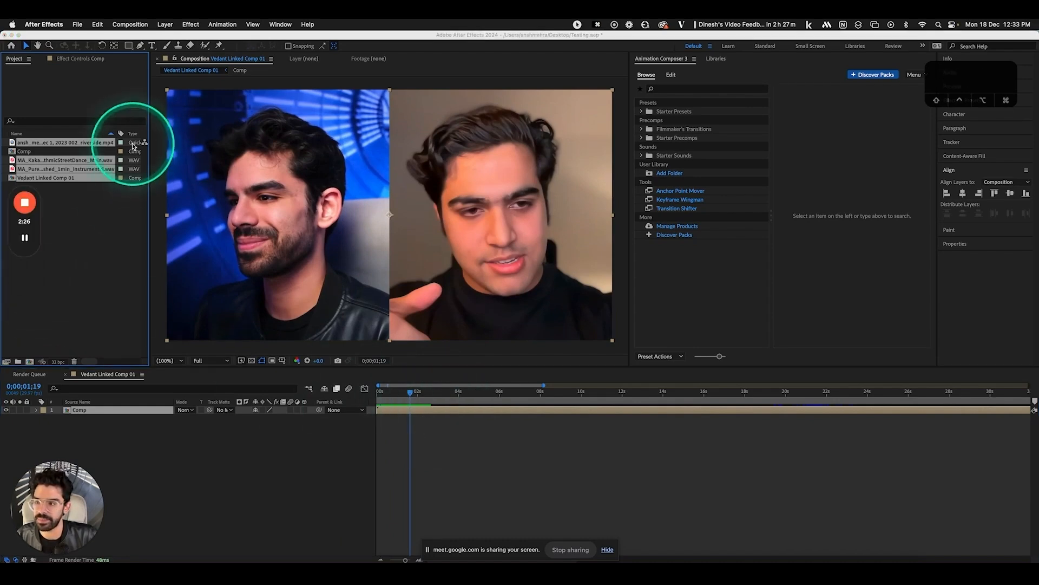
left_click(97, 24)
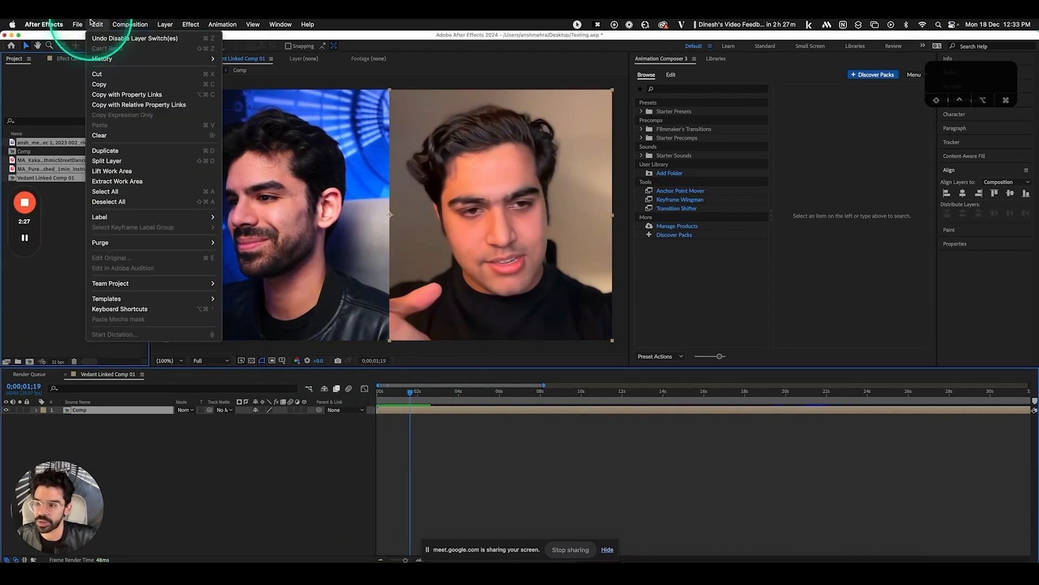
left_click(130, 153)
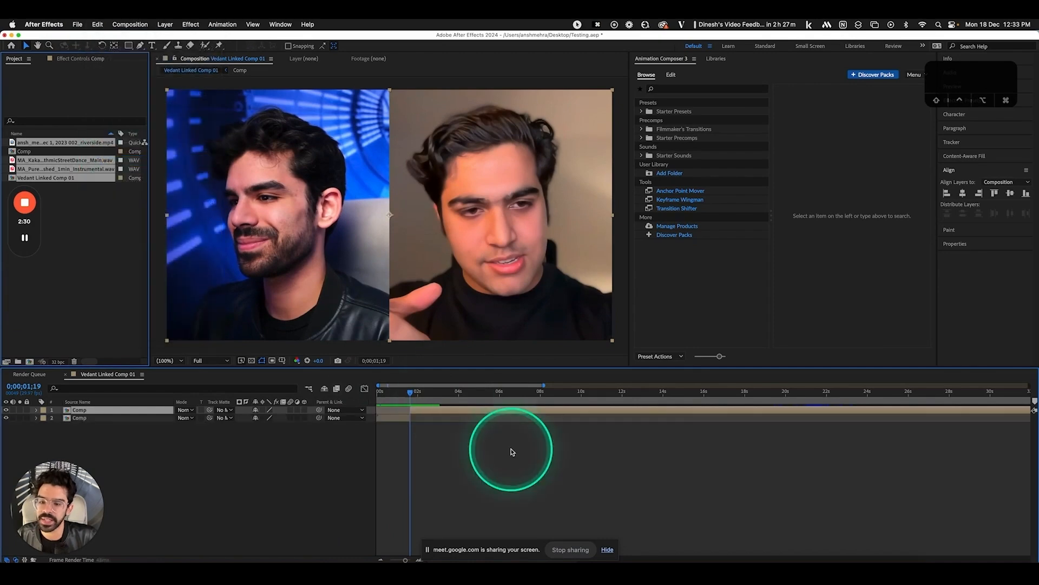
left_click(475, 390)
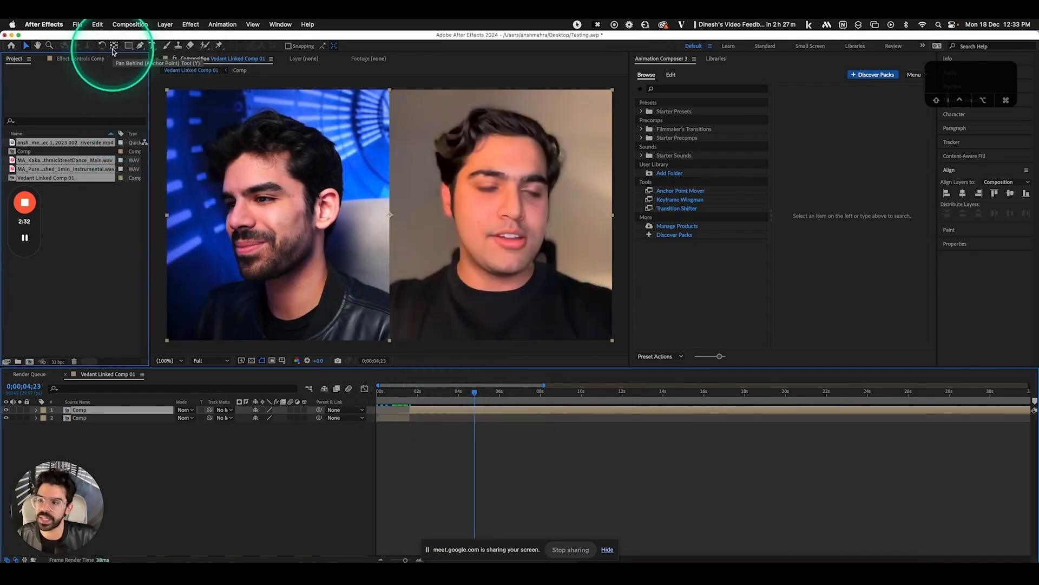
left_click(97, 24)
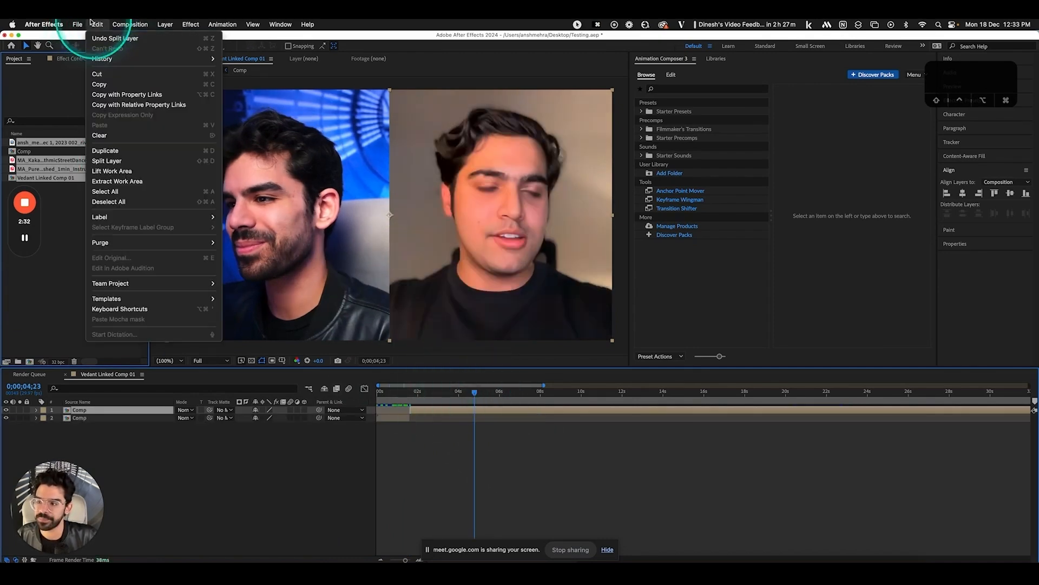
left_click(119, 161)
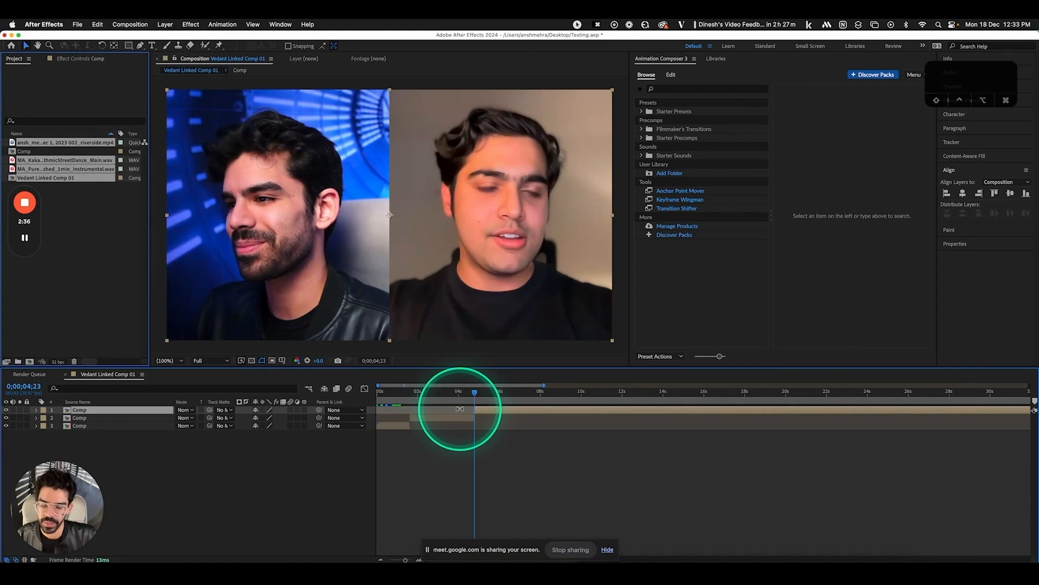
key("=")
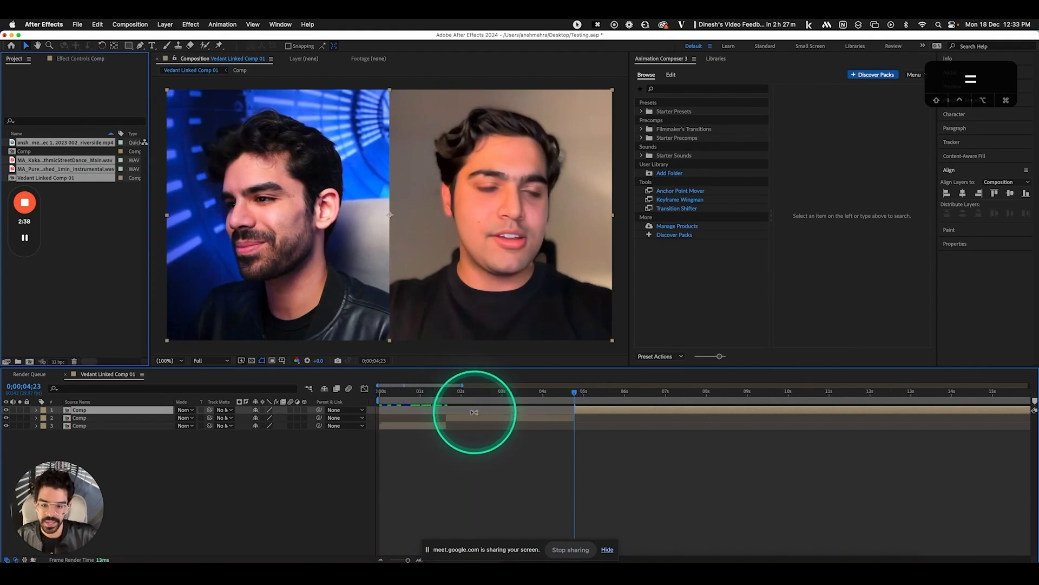
scroll(476, 413, "left", 3)
left_click_drag(574, 395, 696, 398)
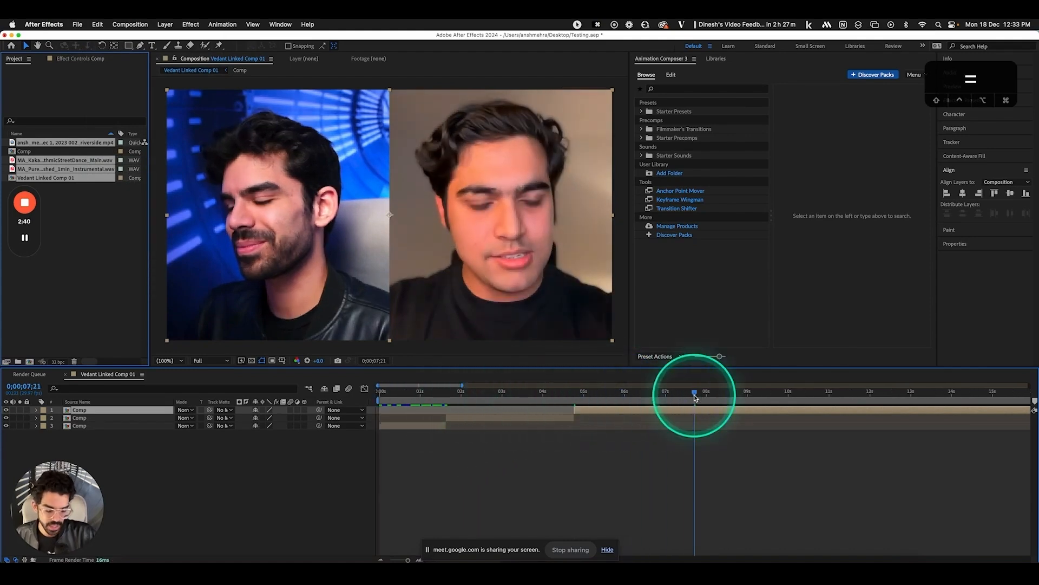
key("i")
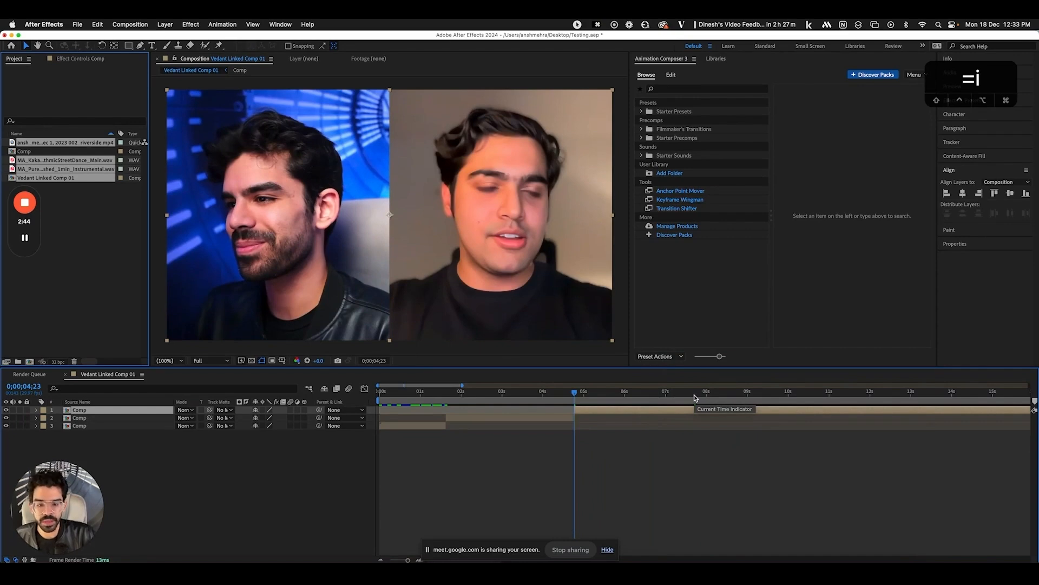
key("o")
key("i")
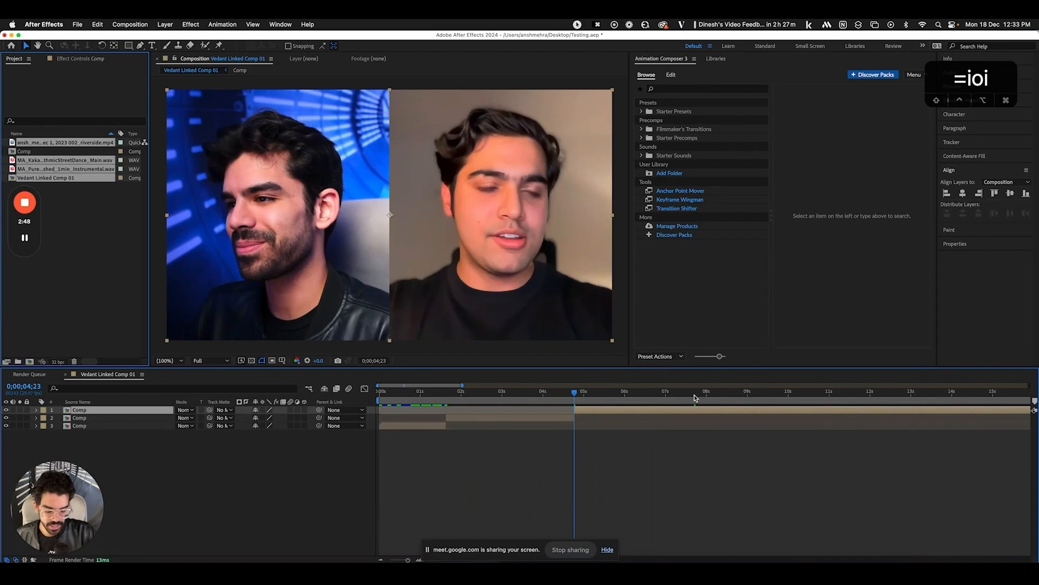
key("shift+Down")
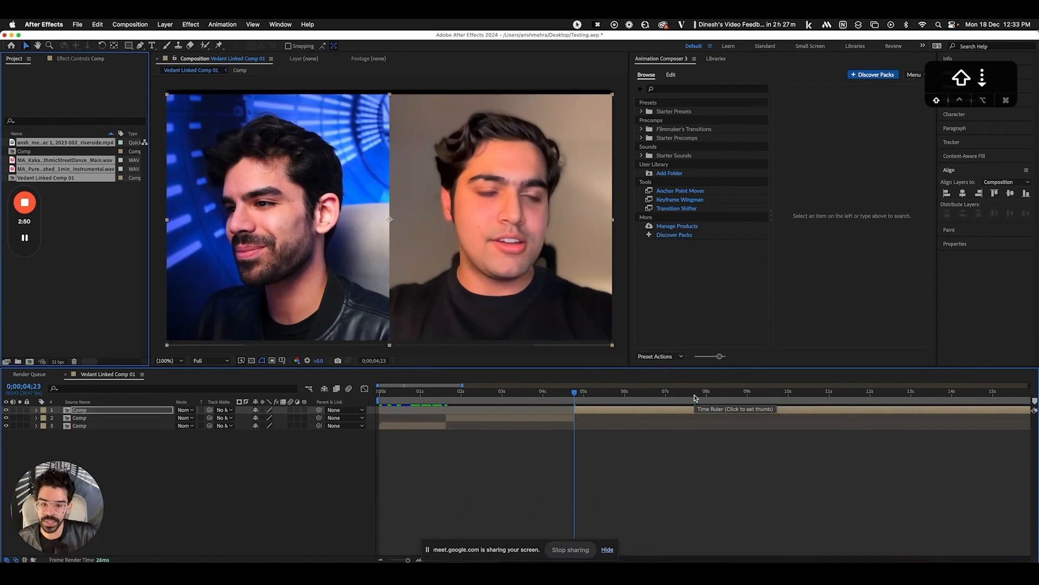
key("shift+Up")
key("shift+Up")
key("shift+Down")
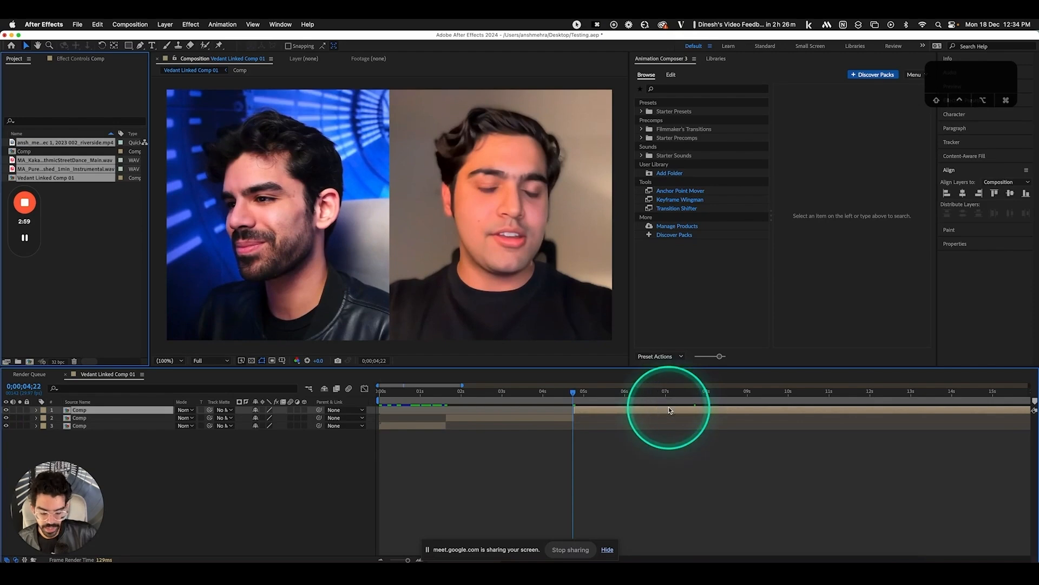
key("super+Left")
key("super+Right")
key("super+Right")
key("equal")
key("equal")
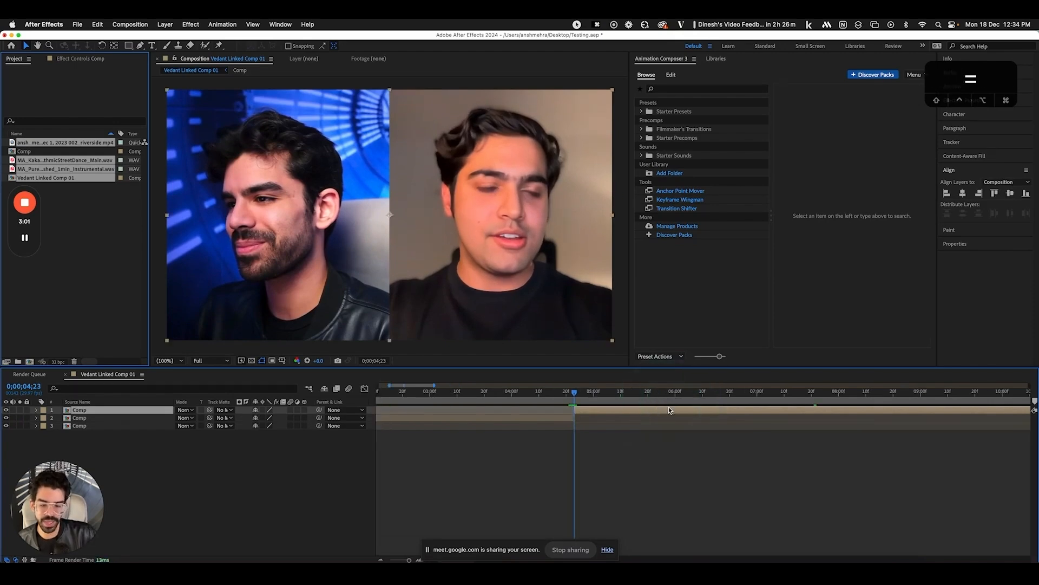
key("super+Left")
key("super+Right")
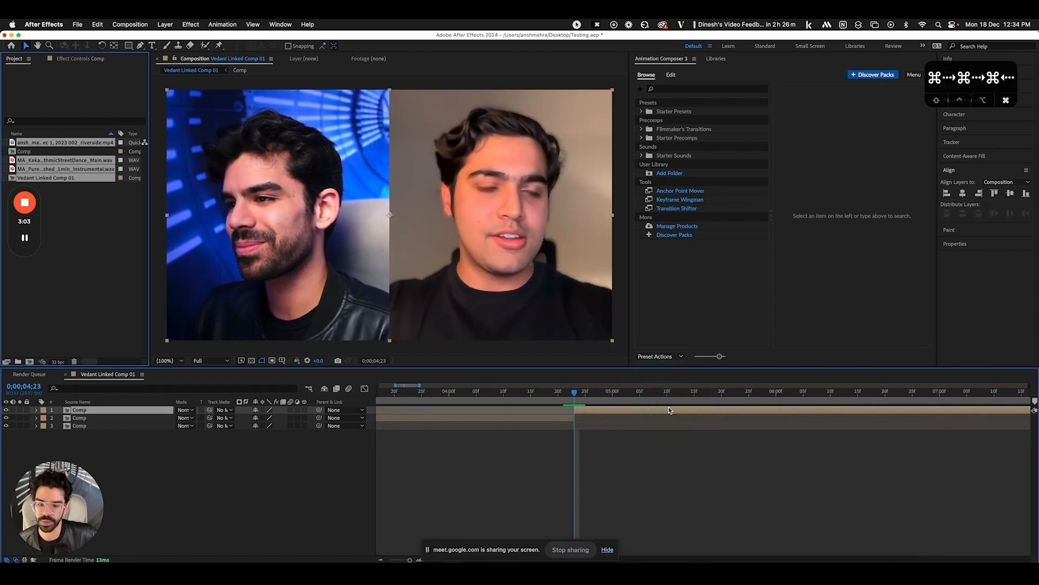
key("super+Left")
key("shift+super+Left")
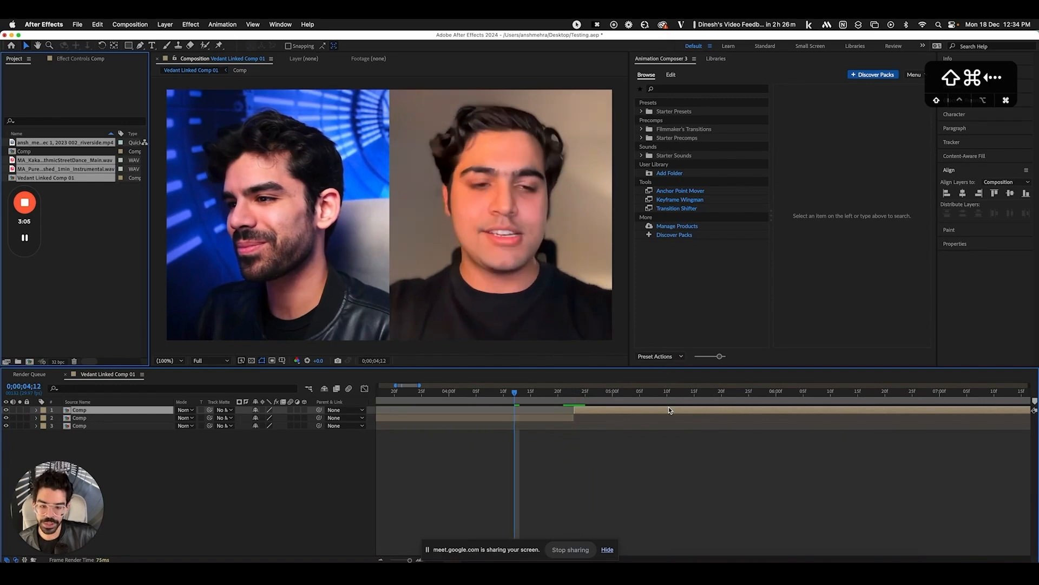
key("shift+super+Right")
key("shift+super+Right")
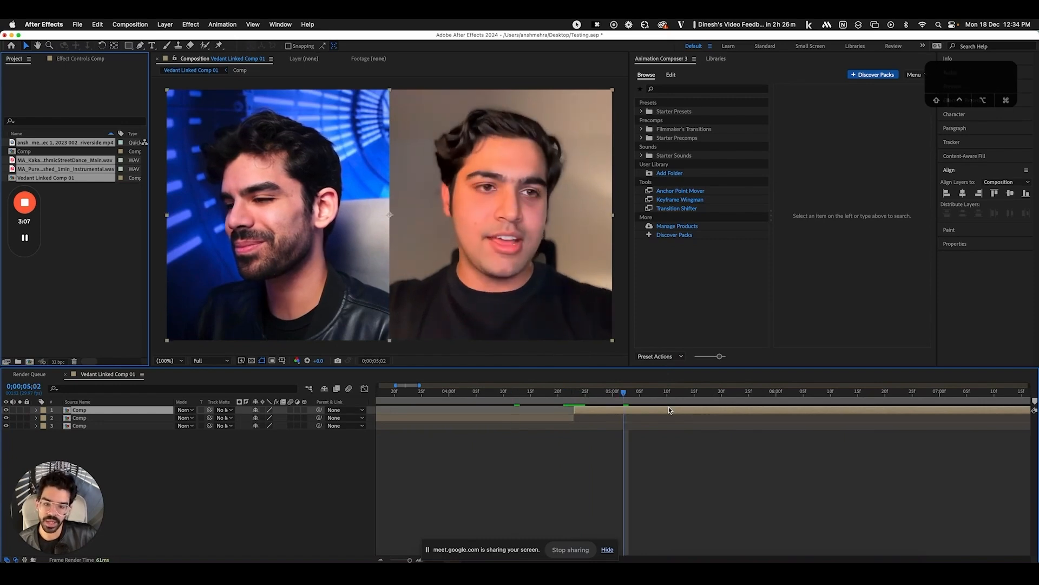
key("shift+super+Left")
key("shift+super+Left")
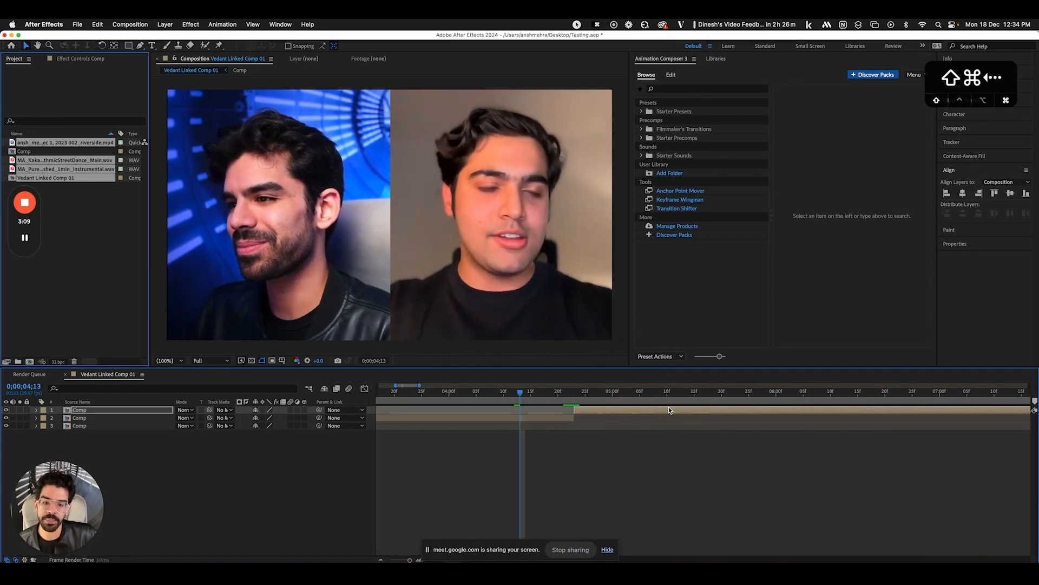
key("shift+super+Left")
key("shift+super+Right")
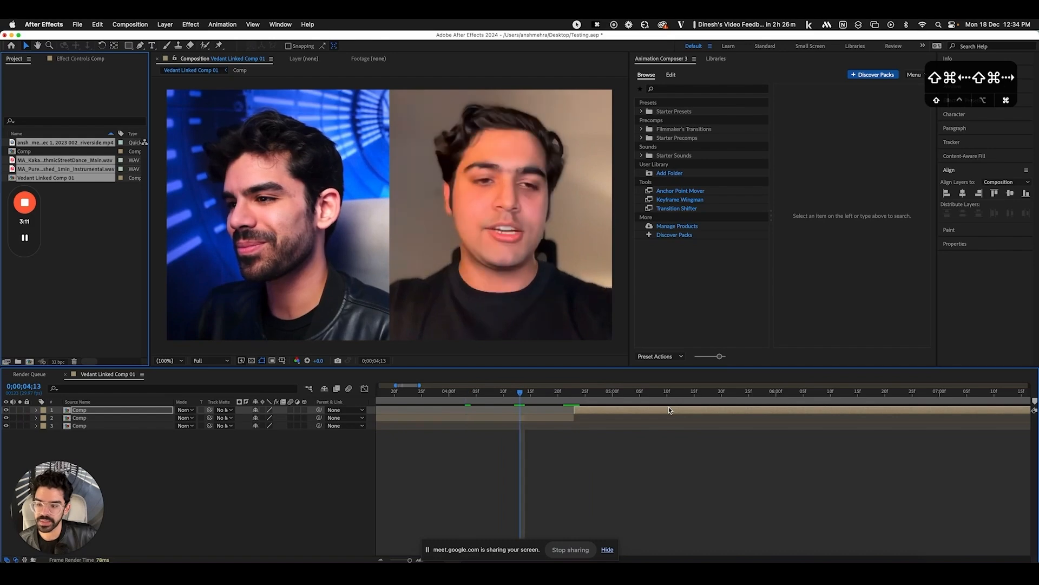
key("shift+super+Right")
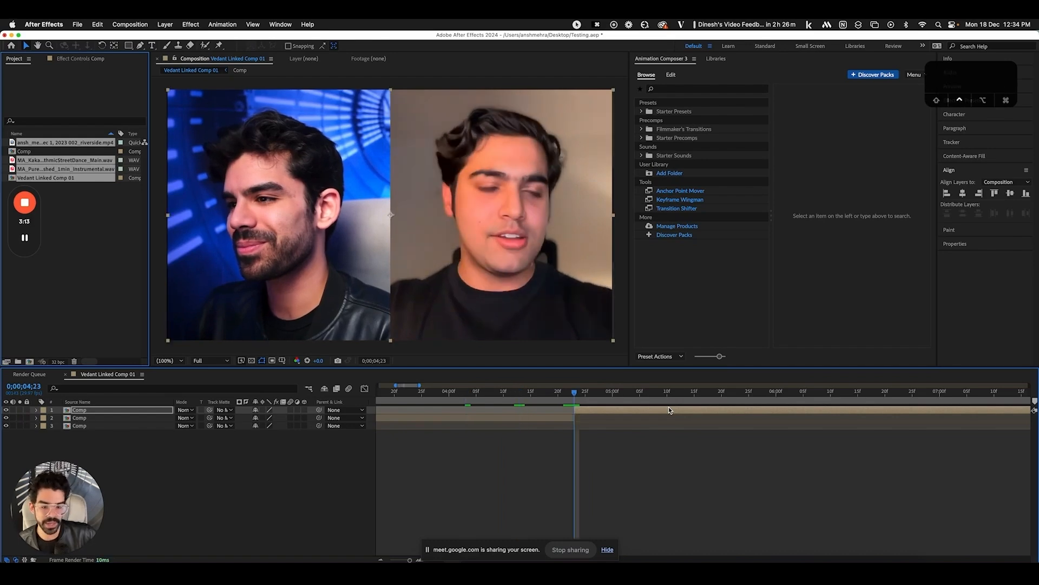
key("ctrl+Down")
key("ctrl+Down")
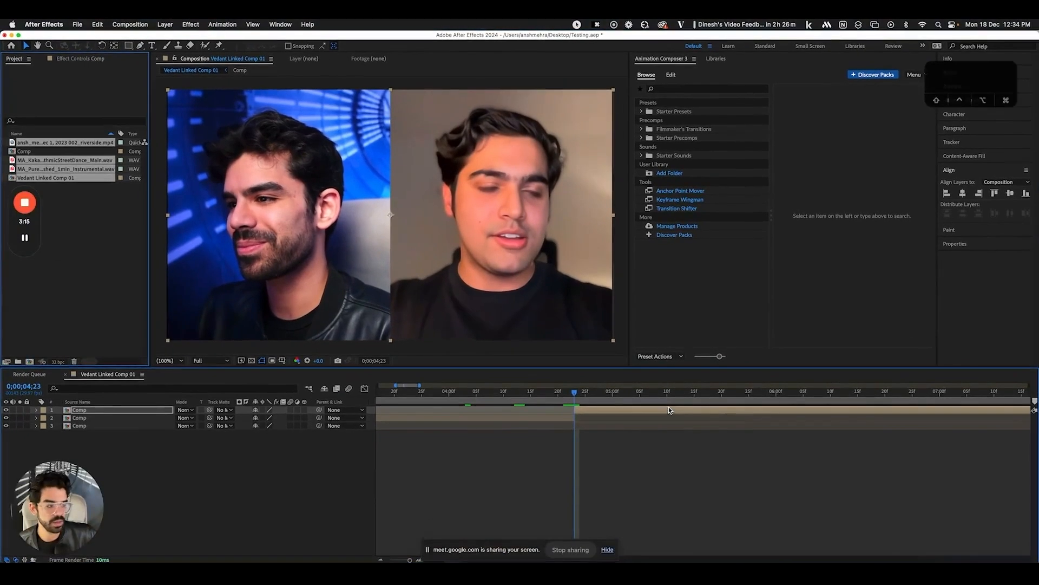
left_click(669, 410)
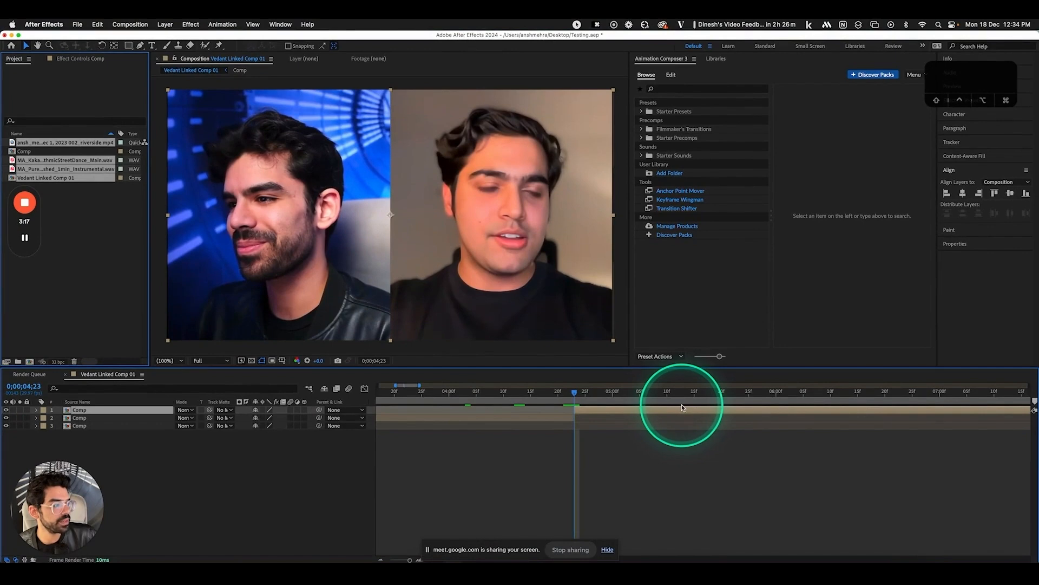
mouse_move(575, 394)
left_mouse_down()
mouse_move(603, 396)
mouse_move(576, 395)
left_mouse_up()
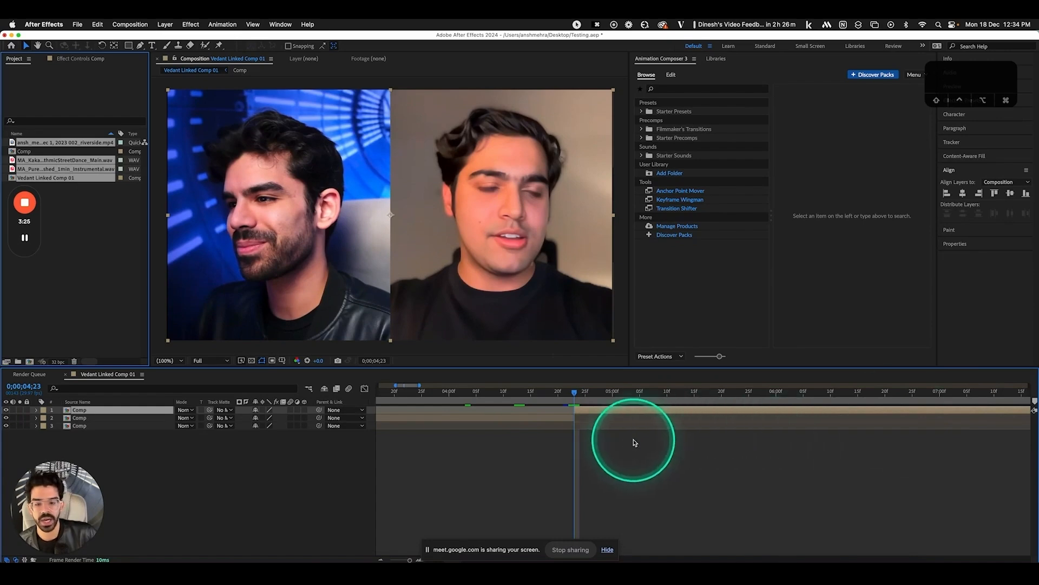
Keyframe Scale at the split point, punch in to 141% at 0;00;05;09, and ease back to 105% at 0;00;05;22
key("s")
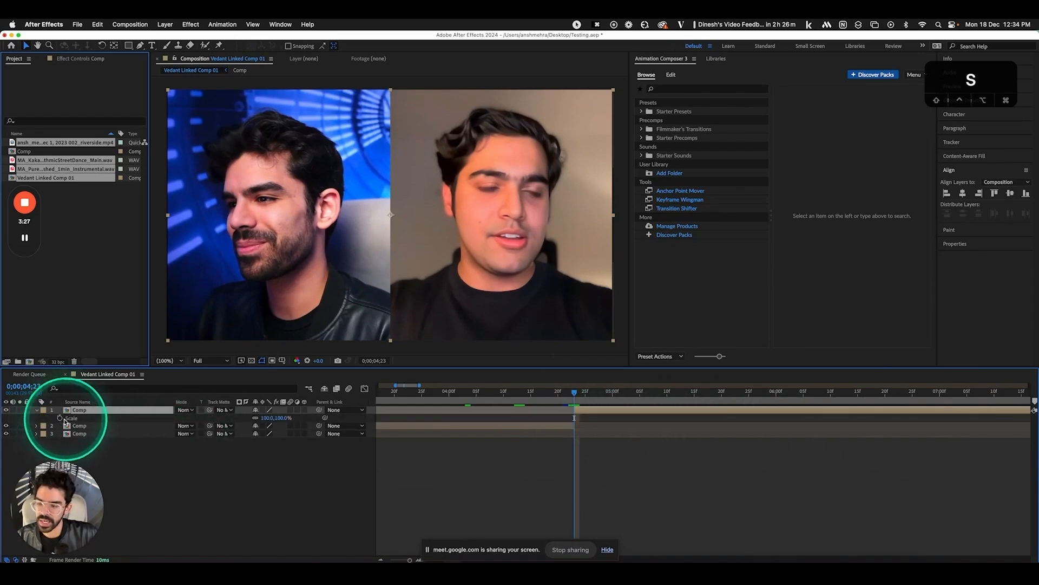
left_click(59, 417)
left_click(661, 393)
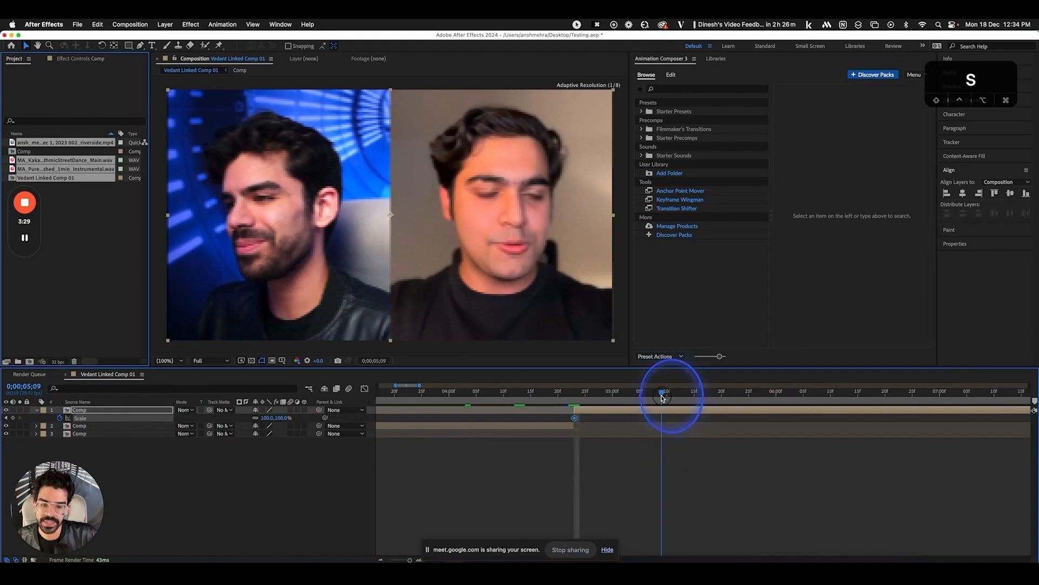
left_click(13, 417)
left_click_drag(271, 418, 293, 418)
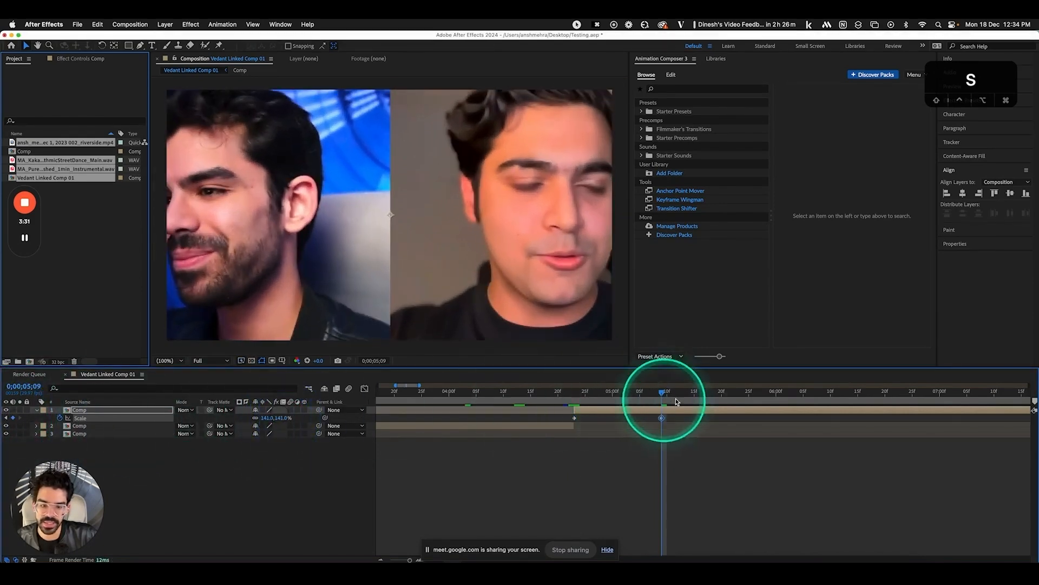
left_click_drag(661, 392, 733, 392)
left_click_drag(266, 420, 260, 424)
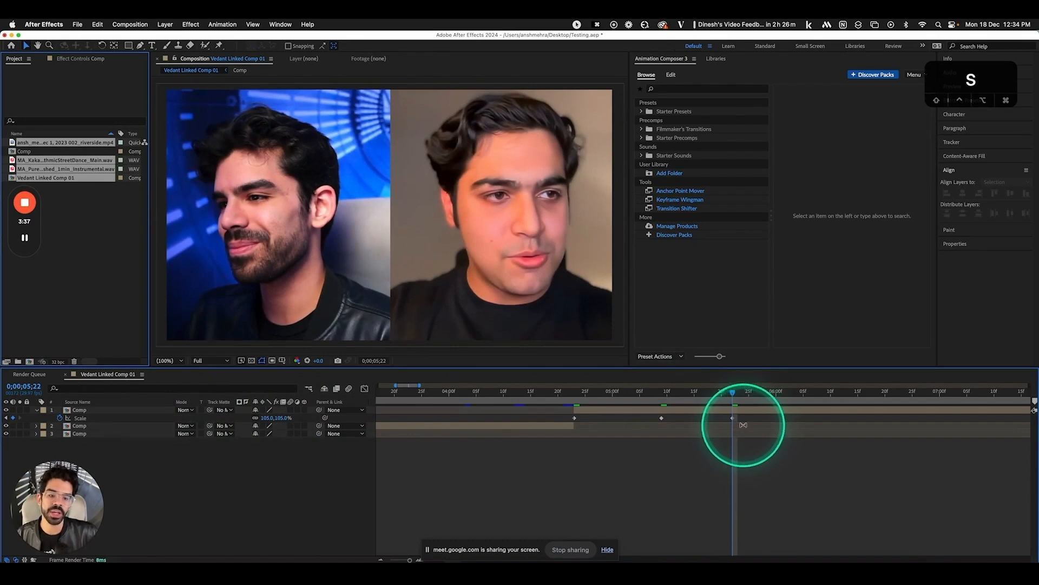
Move to 0;00;04;24, select two Scale keyframes, then deselect them and reselect the Comp layer
left_click(580, 391)
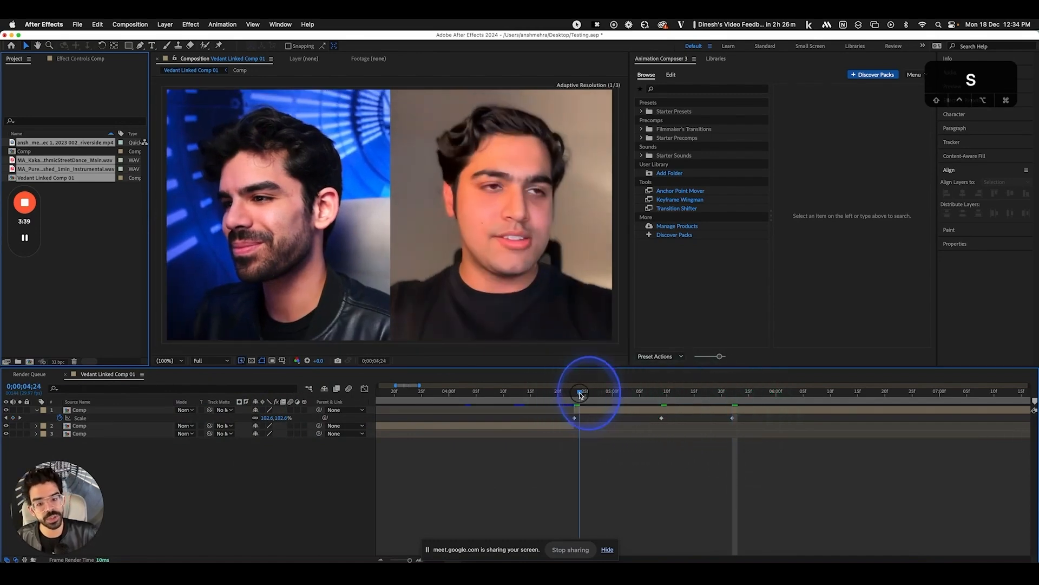
key("v")
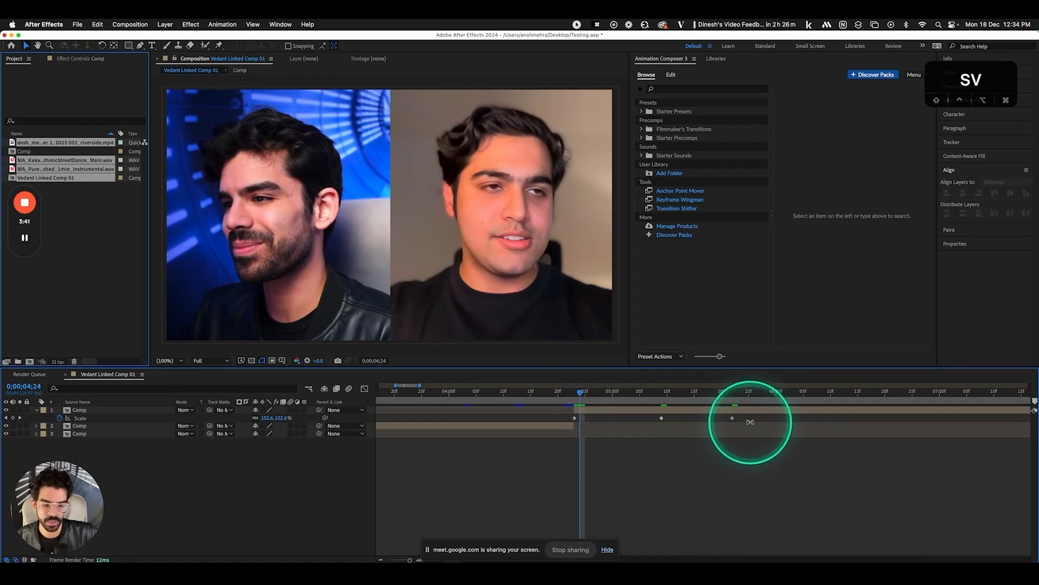
left_click_drag(752, 417, 569, 423)
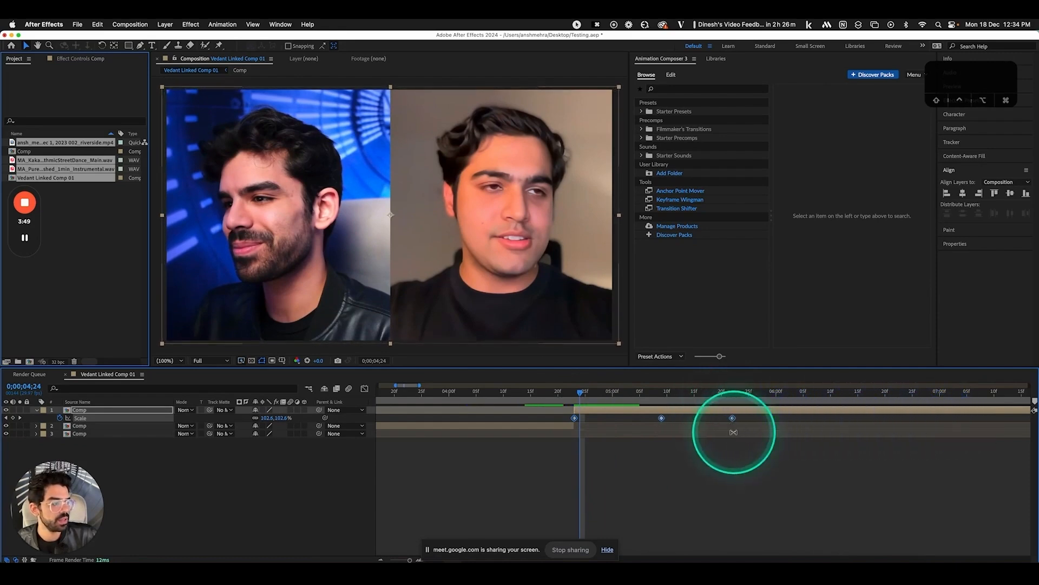
left_click(734, 473)
left_click(629, 416)
Zoom the composition preview between 12.5% and 400%, ending back at full size
key("comma")
key("period")
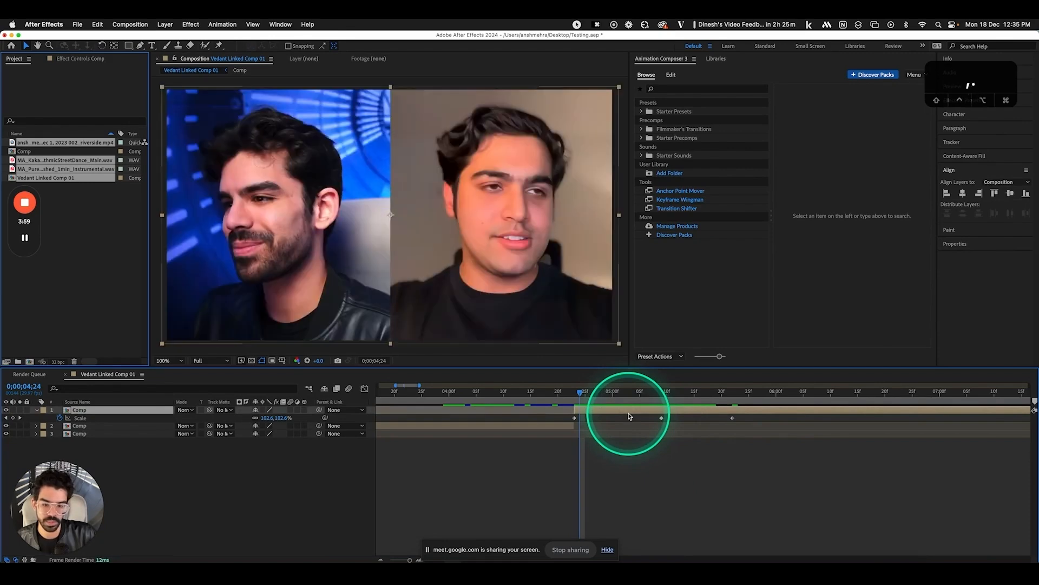
key("comma")
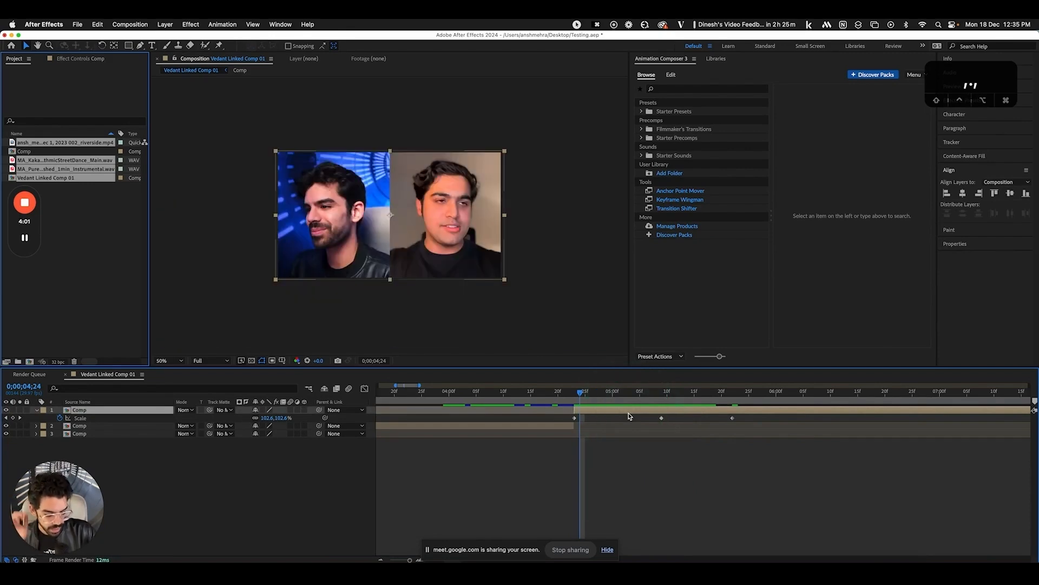
key("super+equal")
key("super+equal")
key("super+minus")
key("super+minus")
key("super+minus")
key("super+minus")
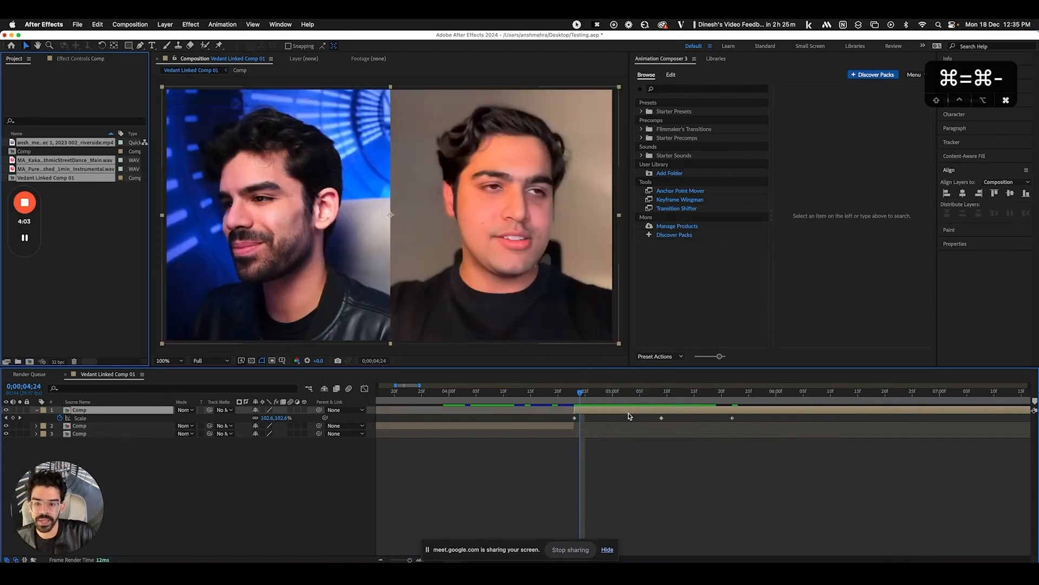
key("period")
key("period")
key("period")
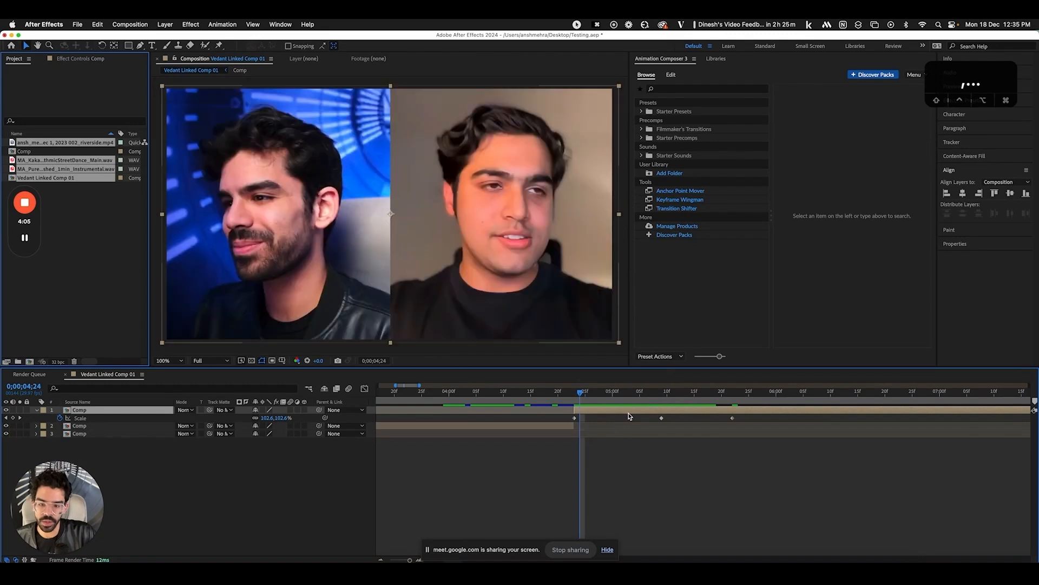
key("comma")
key("period")
key("comma")
key("comma")
key("comma")
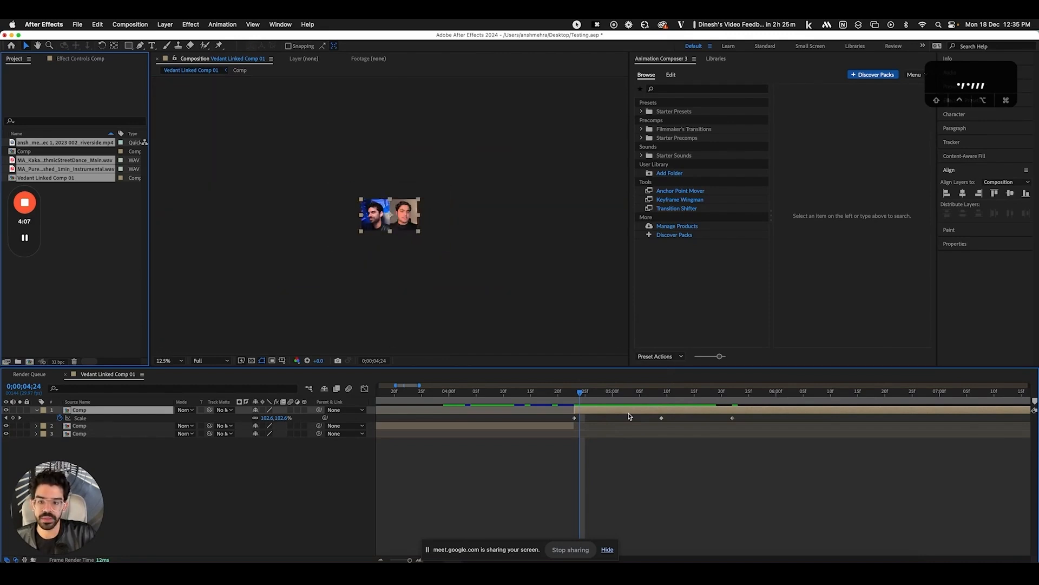
key("comma")
key("period")
key("period")
key("period")
key("period")
key("period")
key("period")
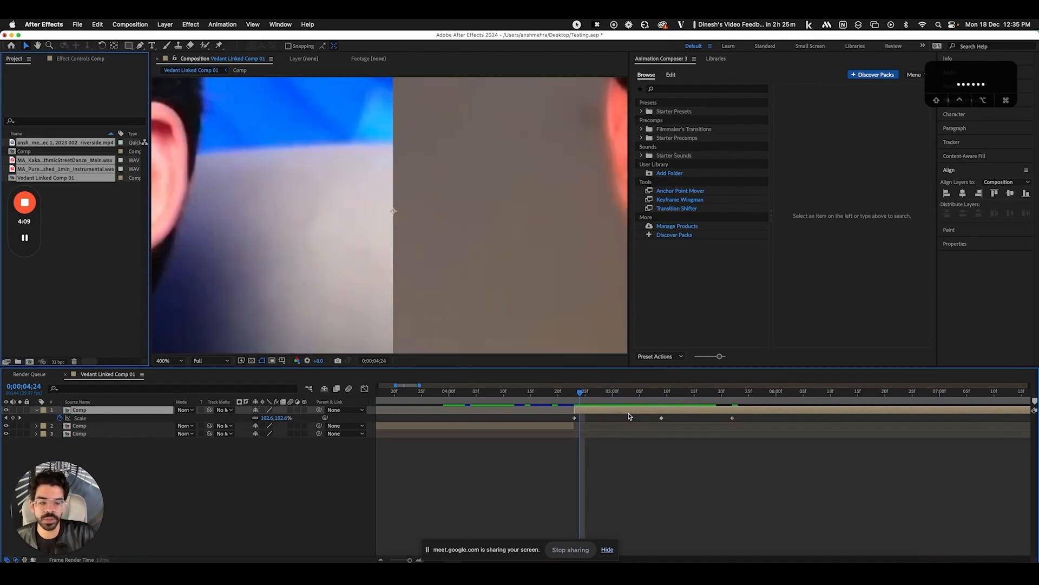
key("comma")
key("comma")
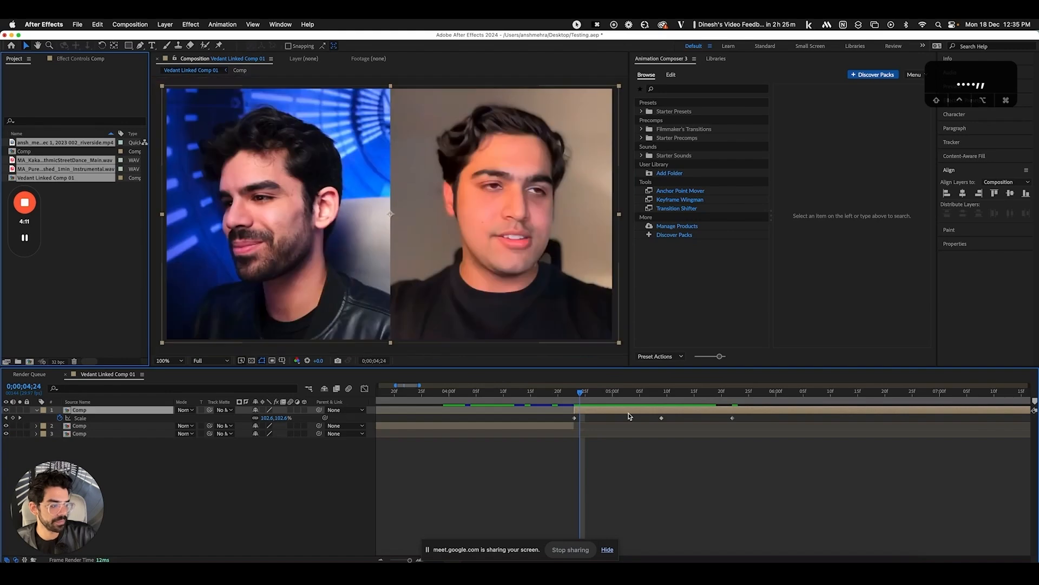
key("comma")
key("comma")
key("comma")
key("/")
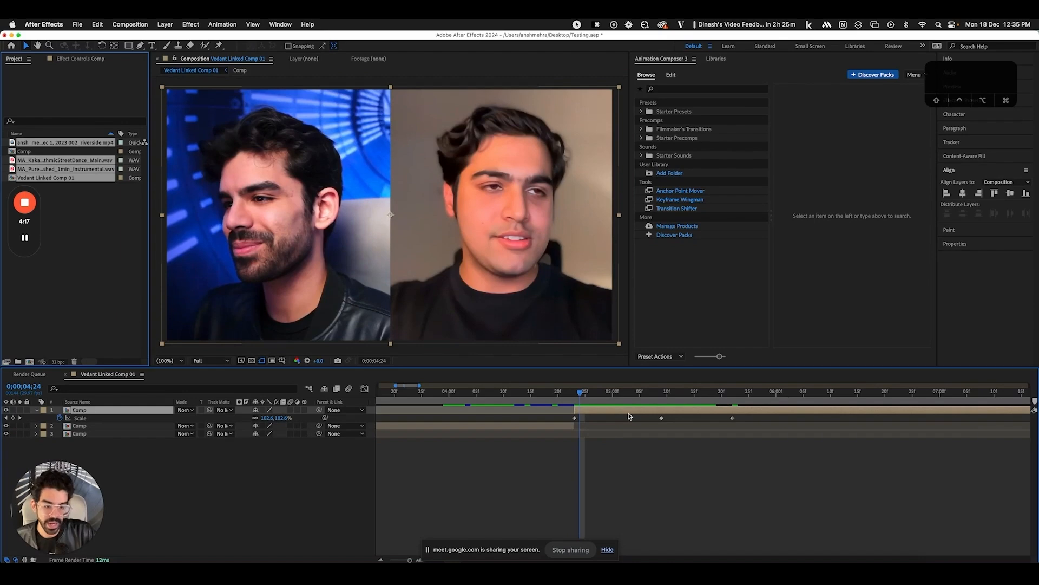
Step between the Scale keyframes at 0;00;04;23, 0;00;05;09 and the last one
key("k")
key("k")
key("j")
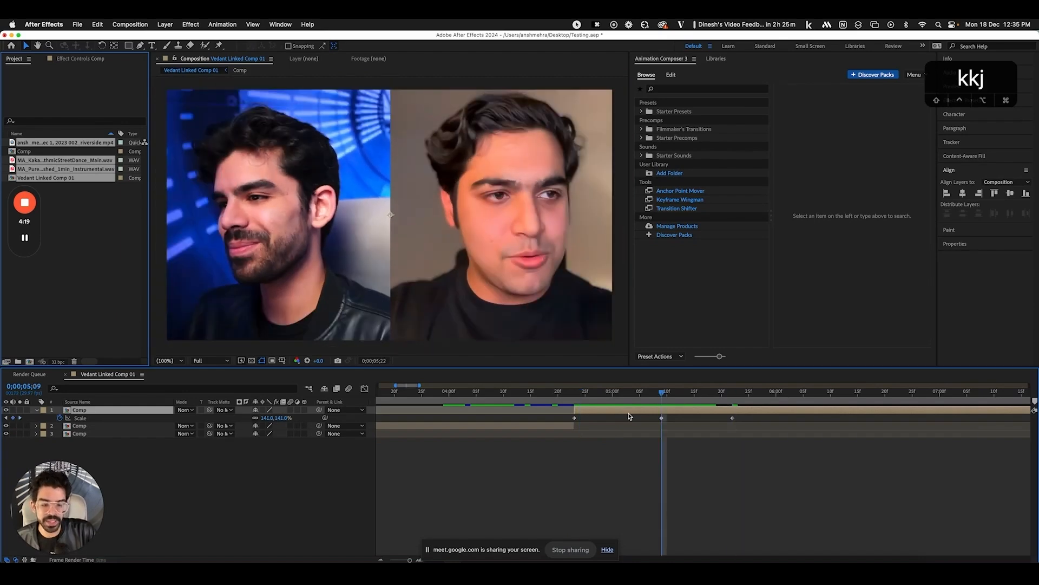
key("j")
key("k")
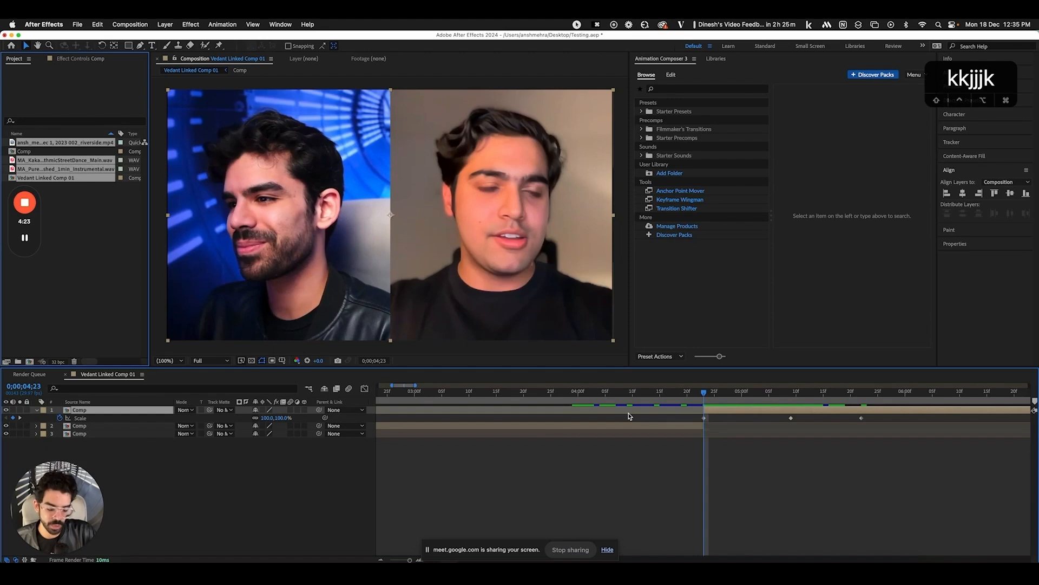
key("j")
key("k")
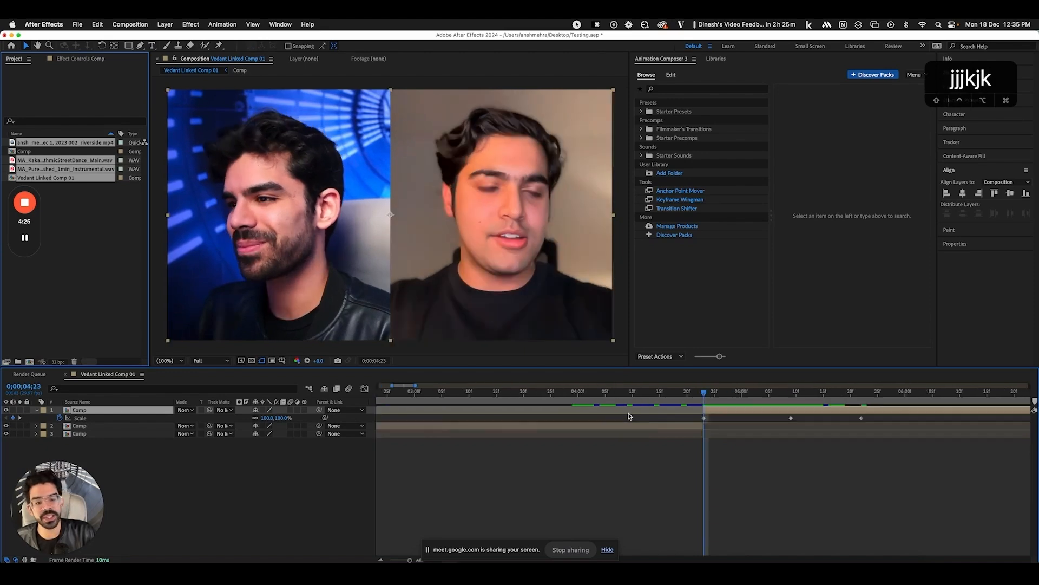
key("k")
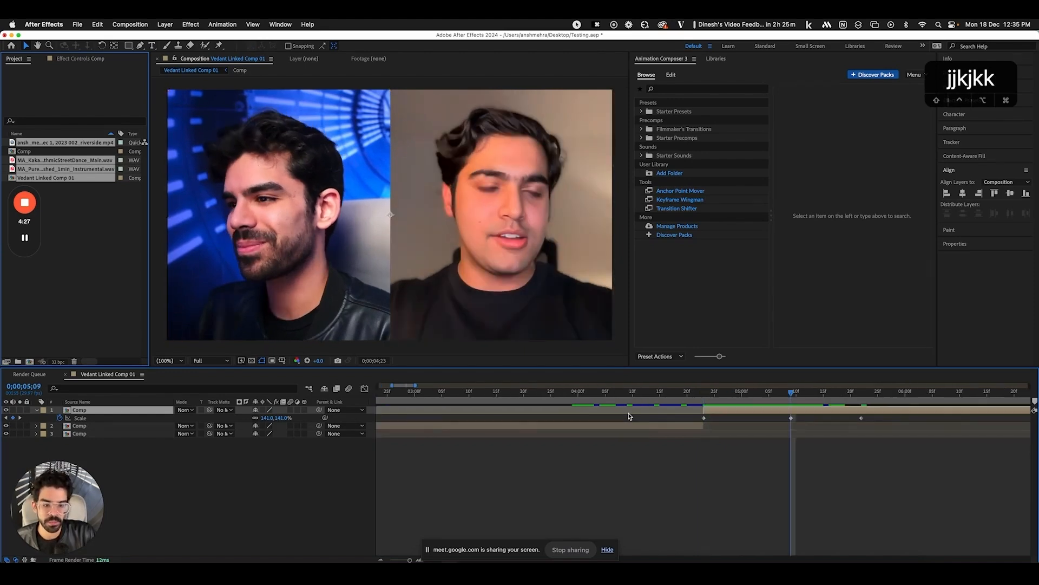
key("k")
key("j")
key("j")
key("k")
key("k")
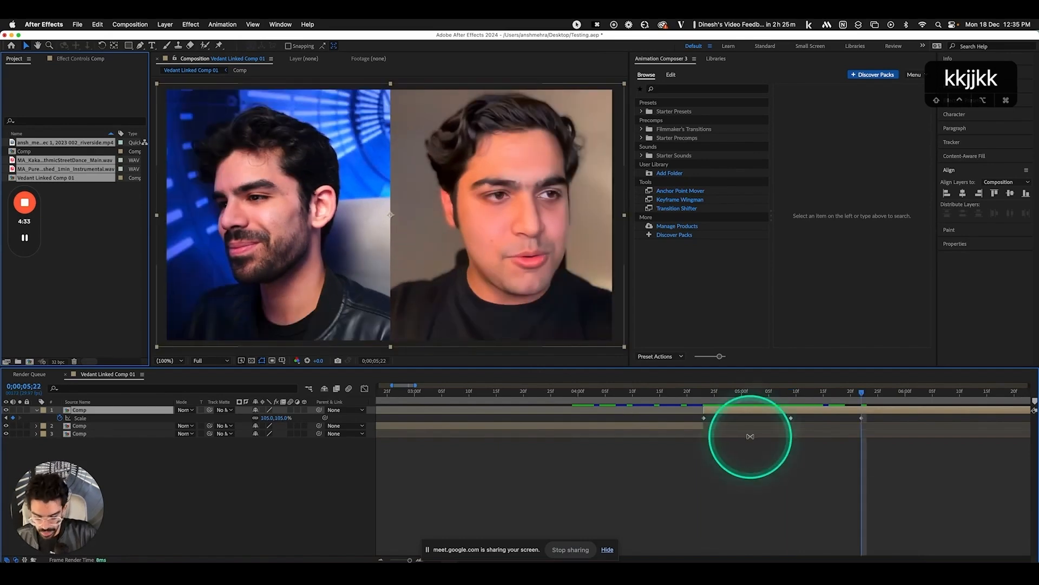
Add a layer marker to the Comp layer at 0;00;06;02
left_click(917, 394)
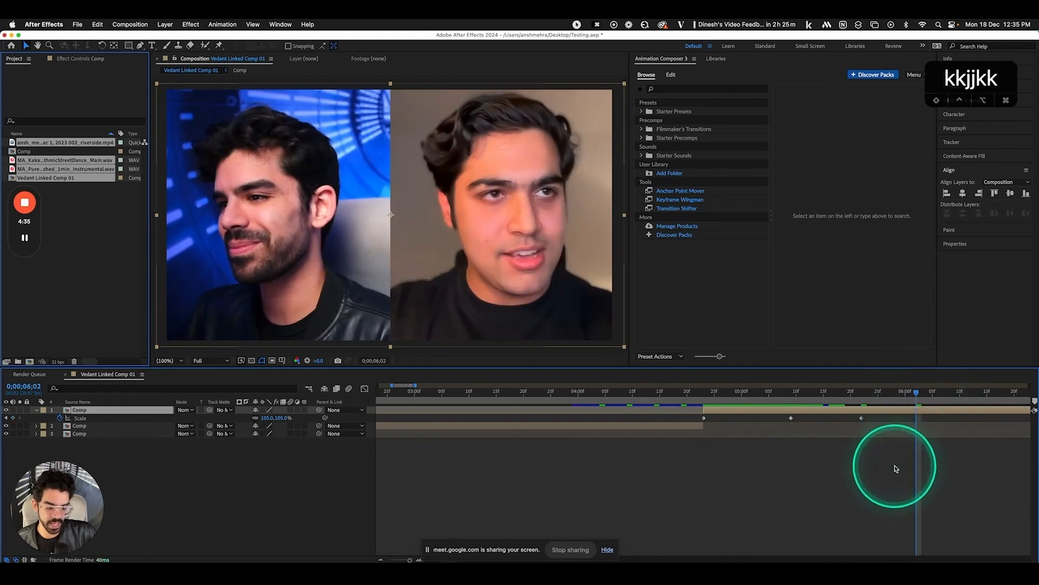
scroll(897, 469, "right", 4)
key("ctrl+8")
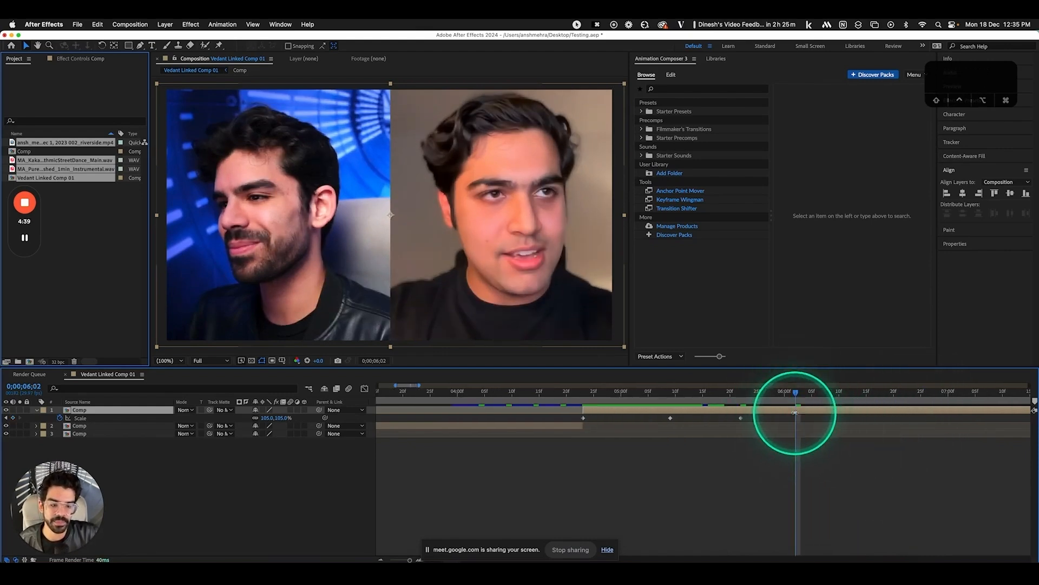
Drag the layer marker to 0;00;05;27 and check its settings without changing anything
left_click_drag(796, 409, 768, 412)
double_click(768, 412)
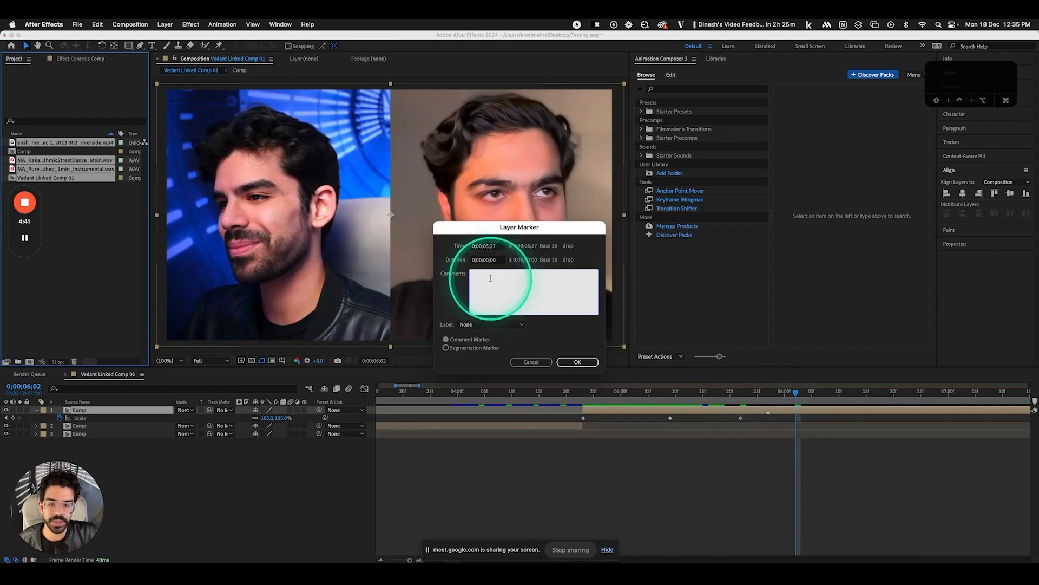
left_click(538, 368)
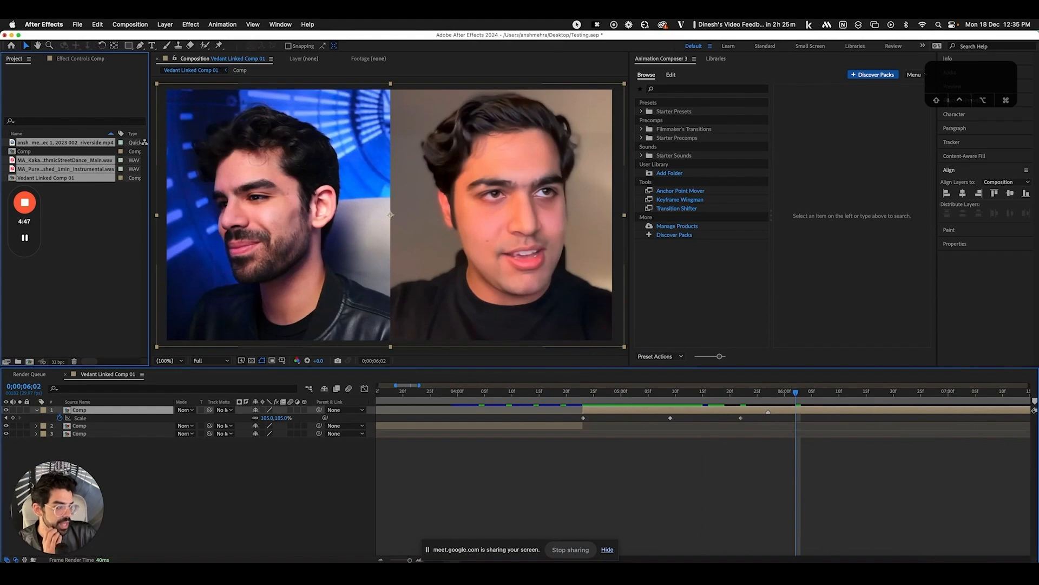
Move the playhead to the marker, then to 0;00;06;03 and about 0;00;06;10, pressing Shift+1 at each
left_click(770, 394)
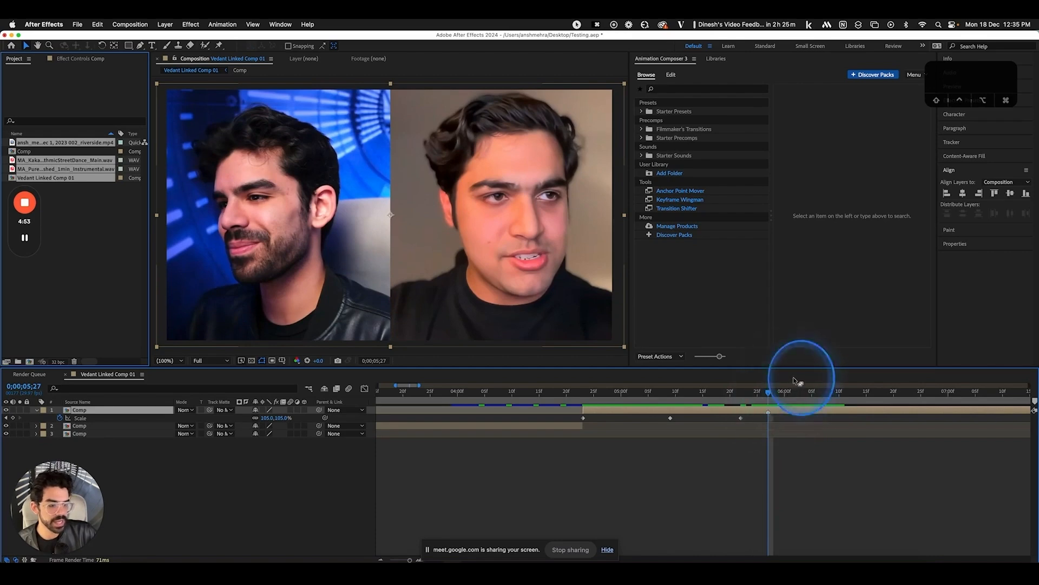
left_click(801, 393)
key("shift+1")
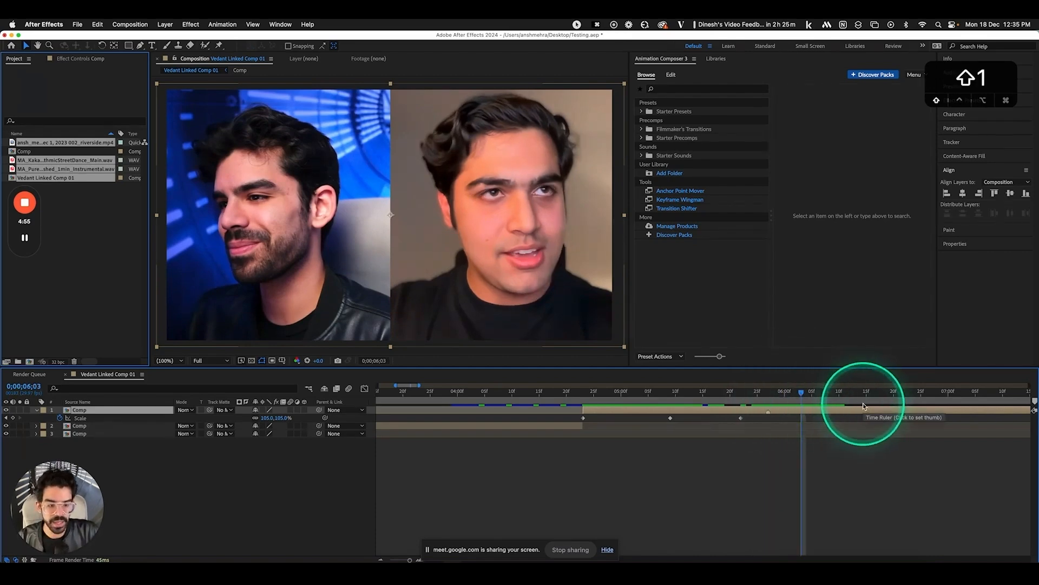
left_click(839, 394)
key("shift+1")
Deselect the layers and add a composition marker at 0;00;06;07
left_click(824, 396)
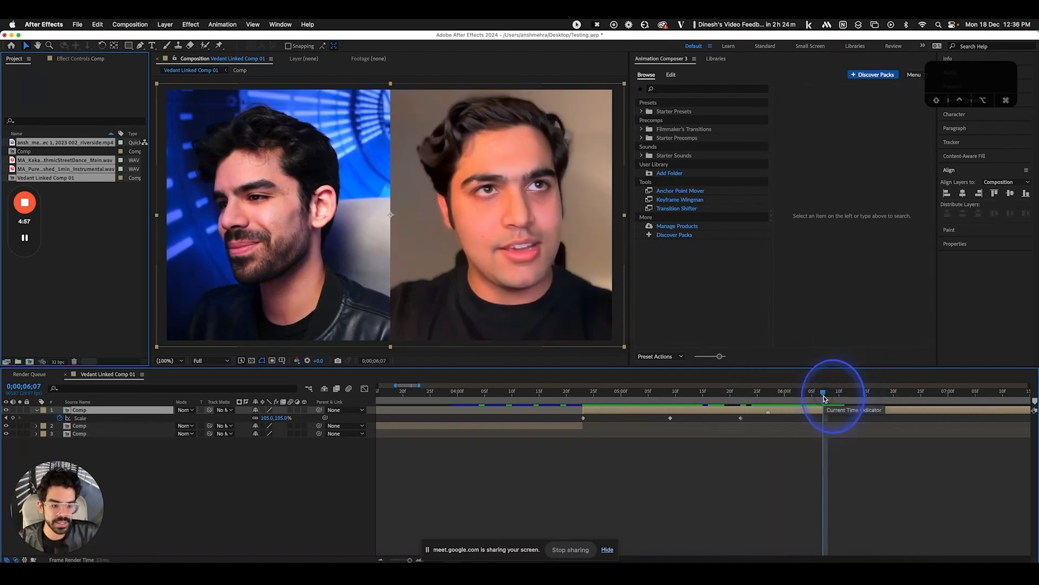
right_click(343, 524)
right_click(310, 502)
left_click(290, 501)
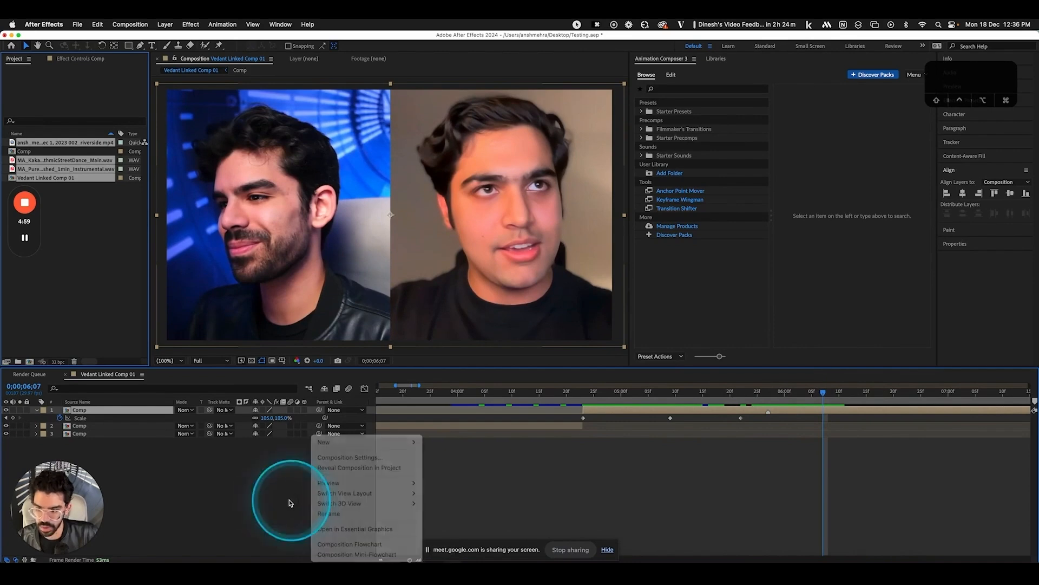
left_click(287, 498)
left_click(282, 497)
key("ctrl+8")
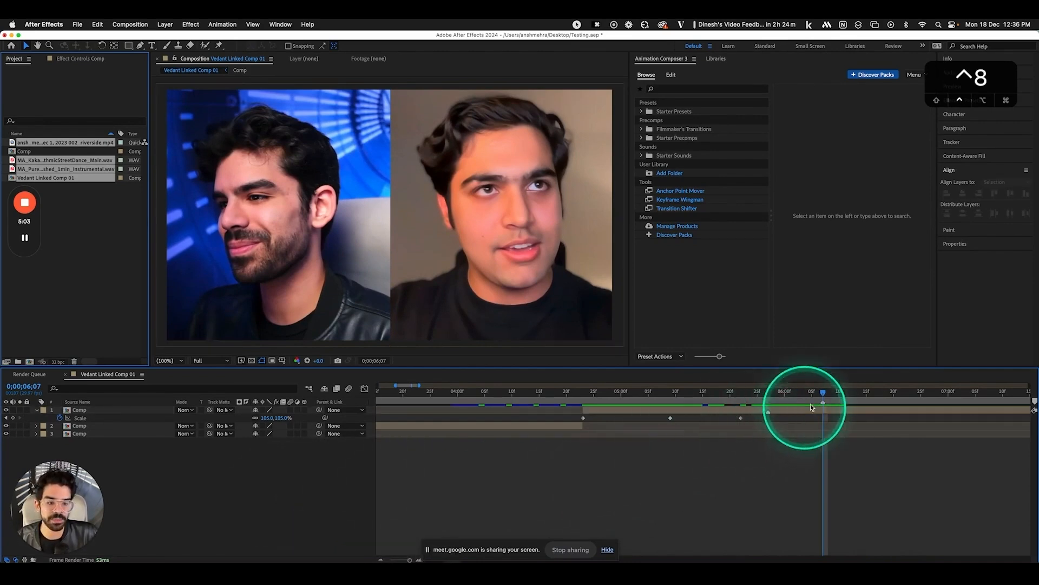
Try moving the Comp layer's start to 0;00;04;15, undo it, then zoom the timeline out
left_click_drag(830, 392, 852, 395)
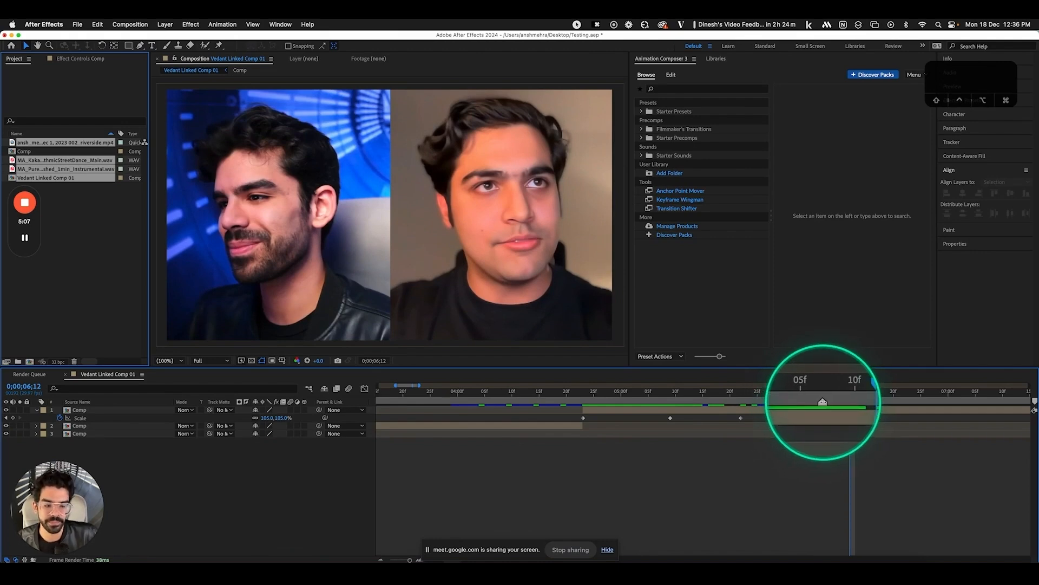
left_click(799, 410)
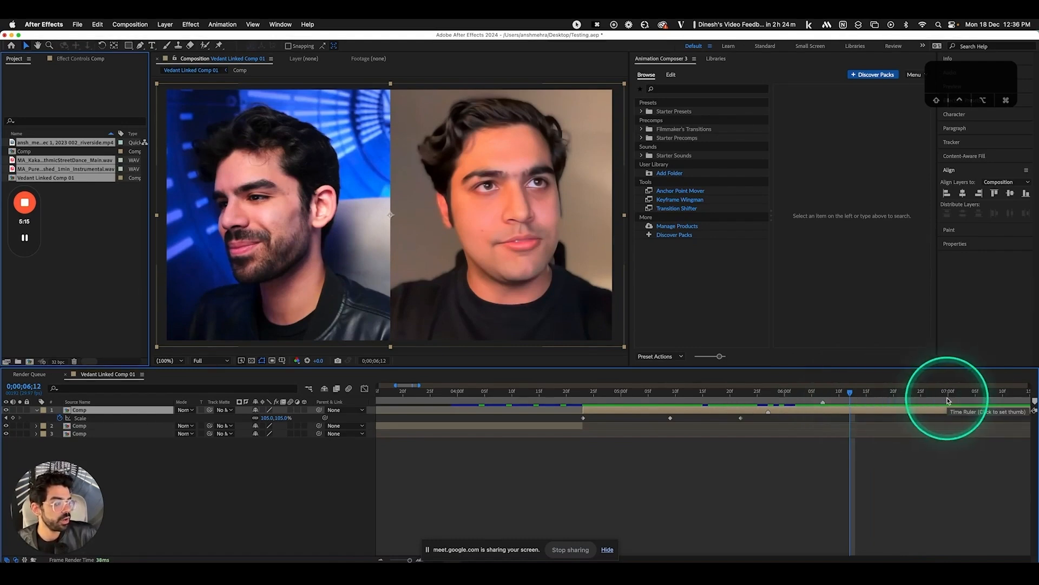
left_click(687, 392)
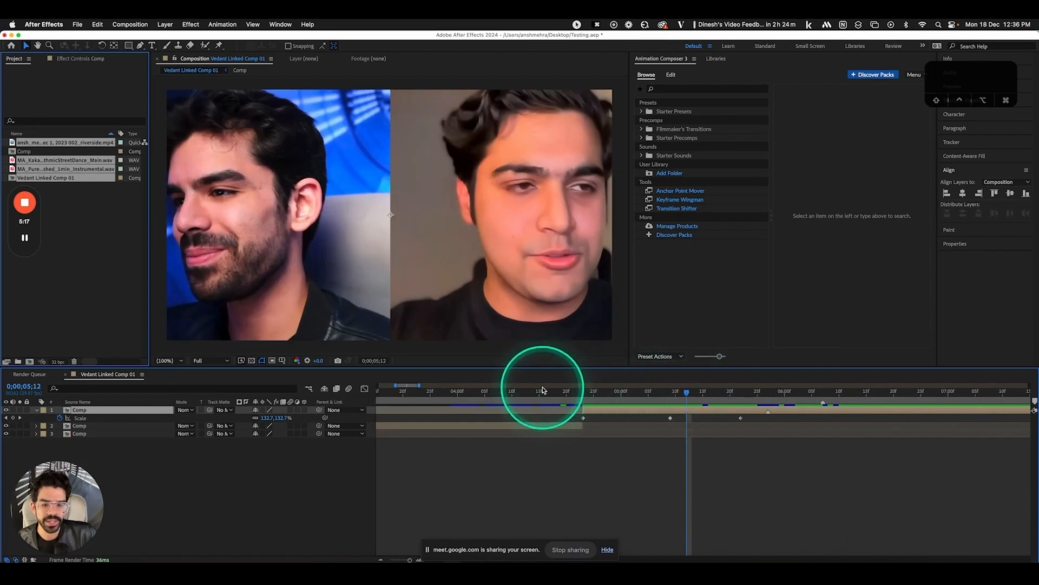
left_click(541, 395)
key("bracketleft")
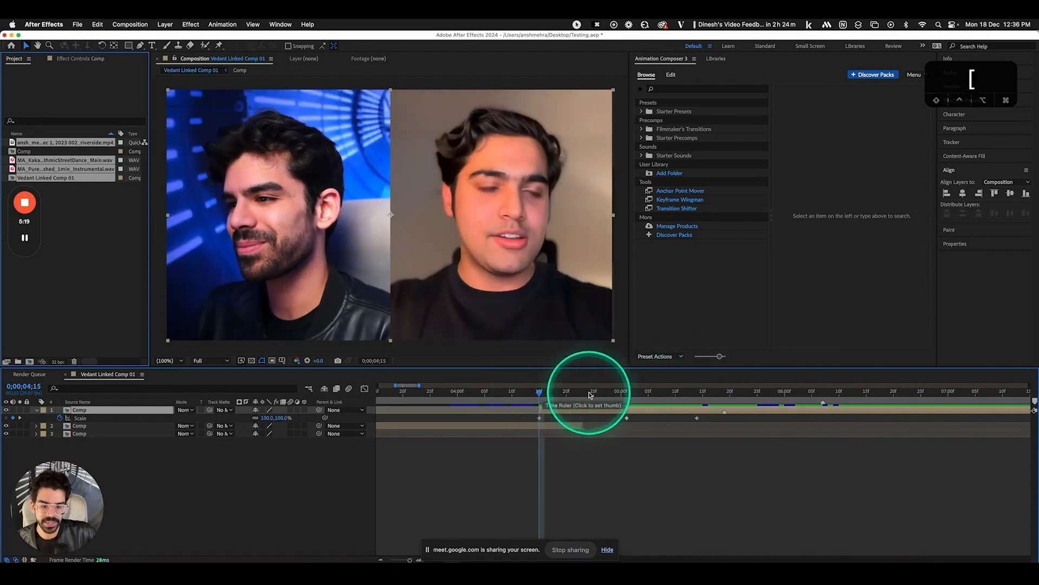
key("super+z")
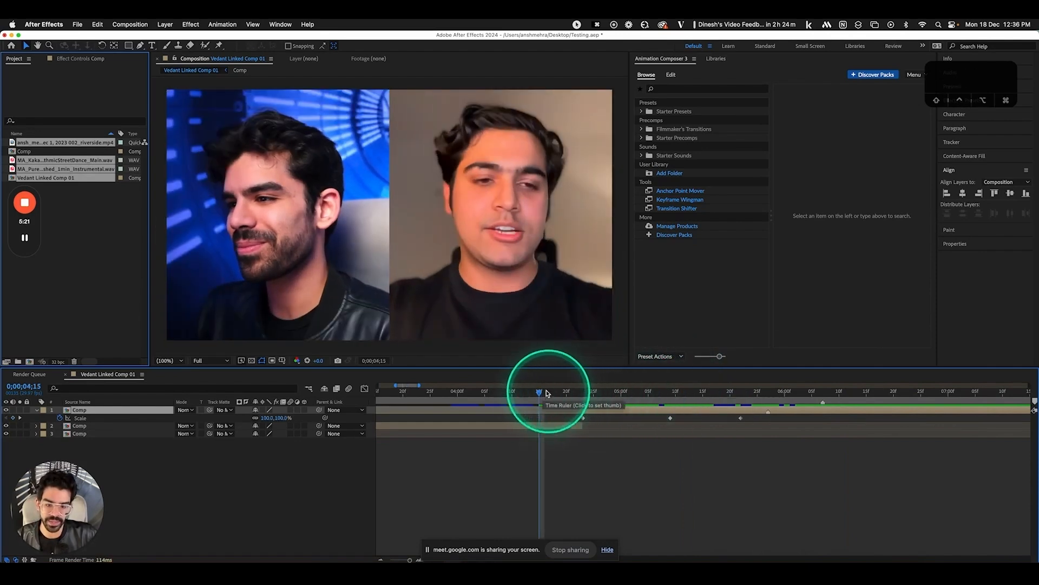
left_click(475, 392)
key("minus")
key("minus")
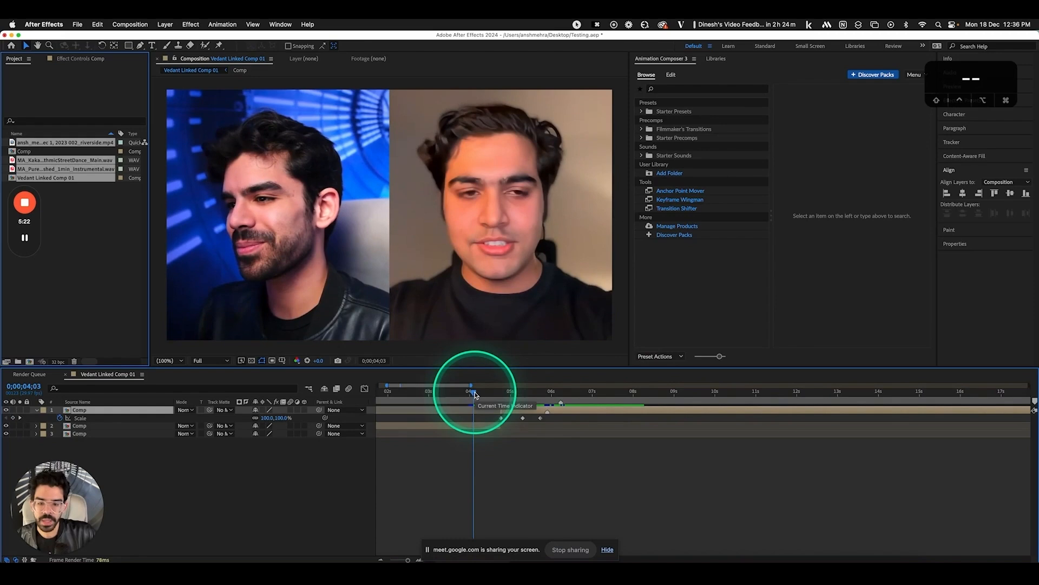
Delete the second Comp layer and move the remaining Comp layer to start at 0;00;01;23
left_click(443, 427)
key("BackSpace")
scroll(449, 423, "left", 3)
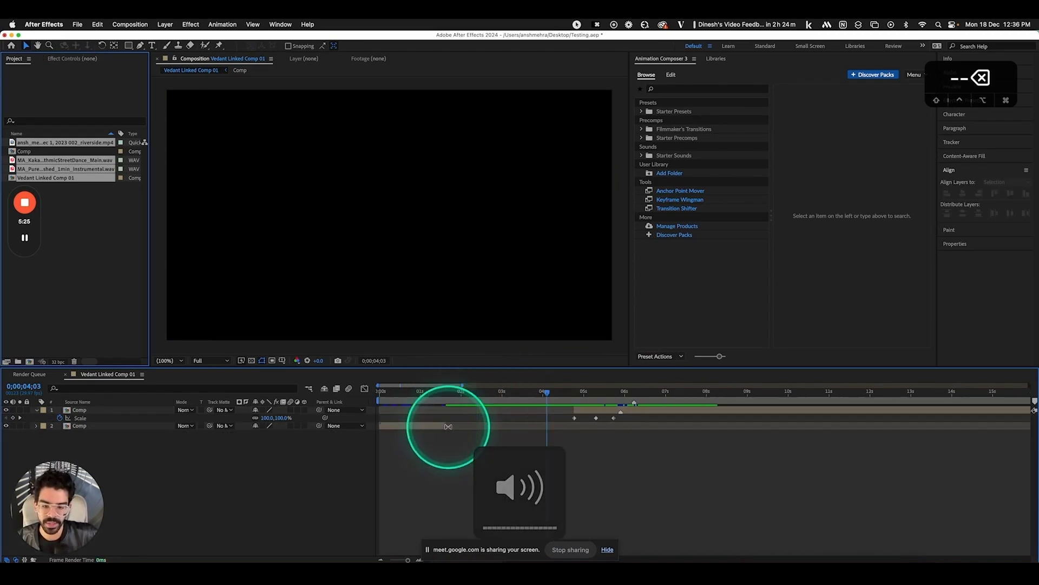
left_click_drag(462, 399, 454, 396)
left_click(614, 412)
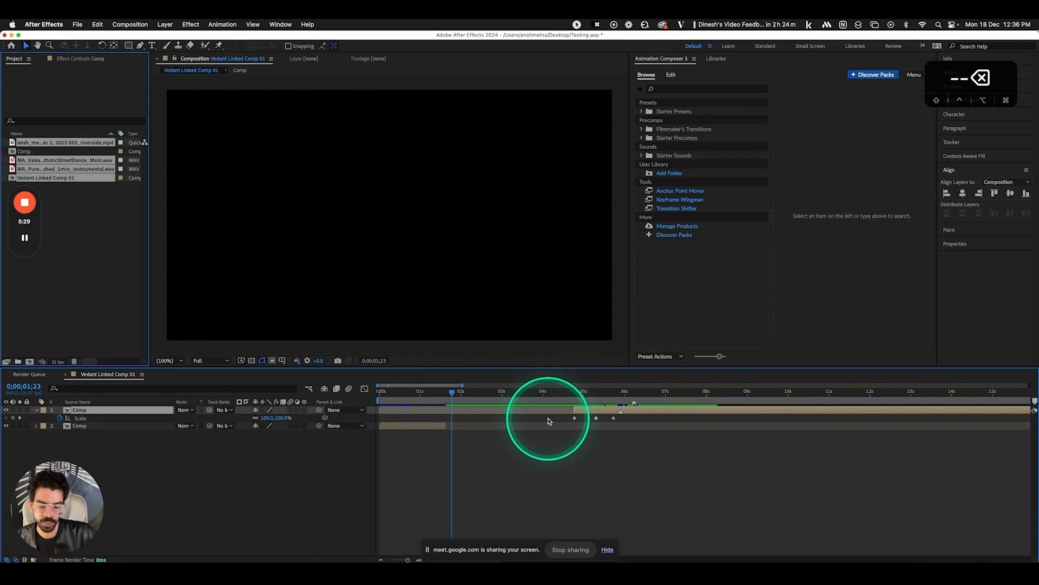
key("bracketleft")
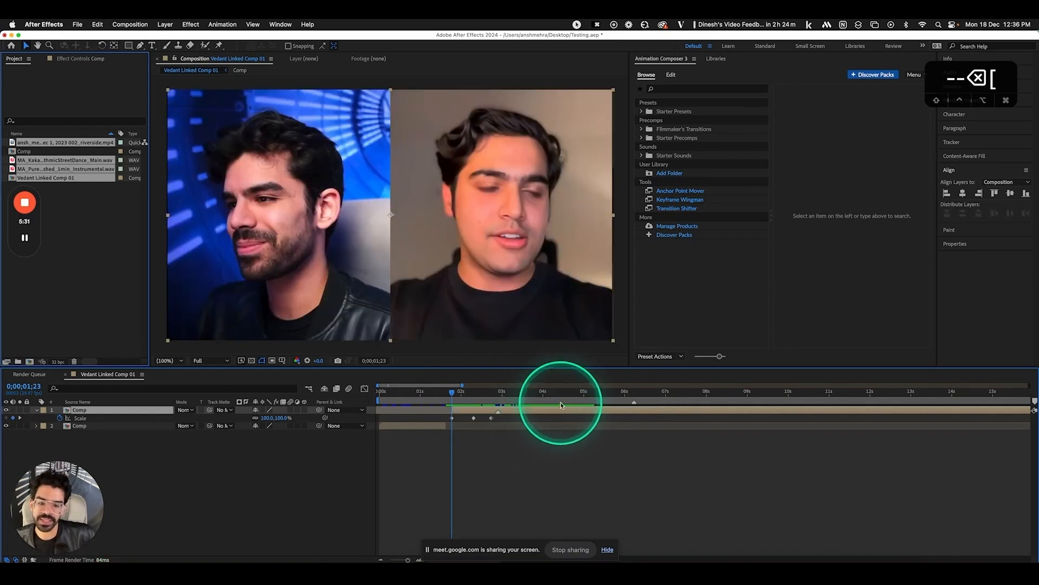
Slide the top layer to start at 0;00;02;05 and delete its Scale keyframes
left_click(564, 394)
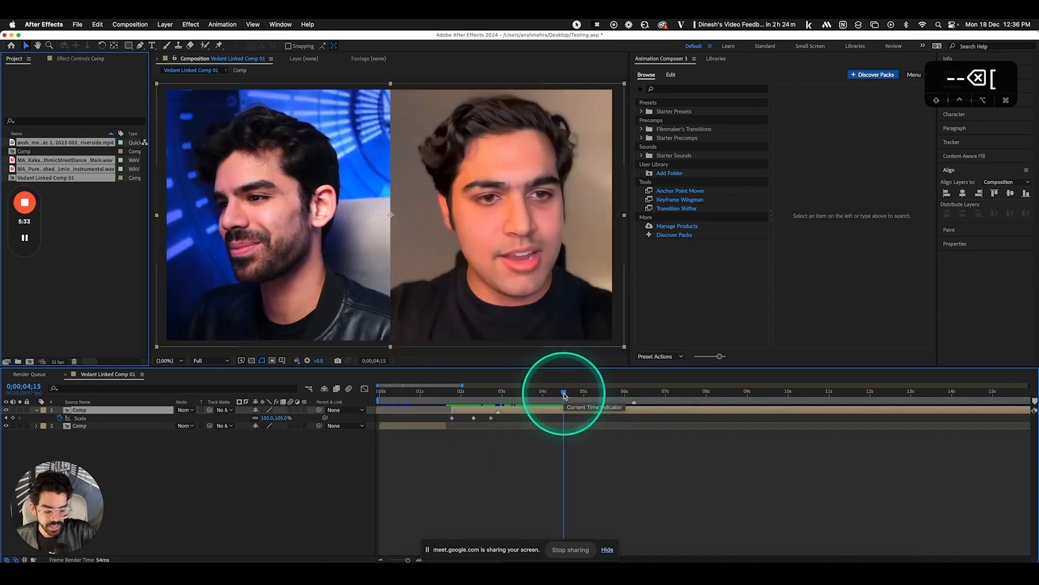
key("bracketright")
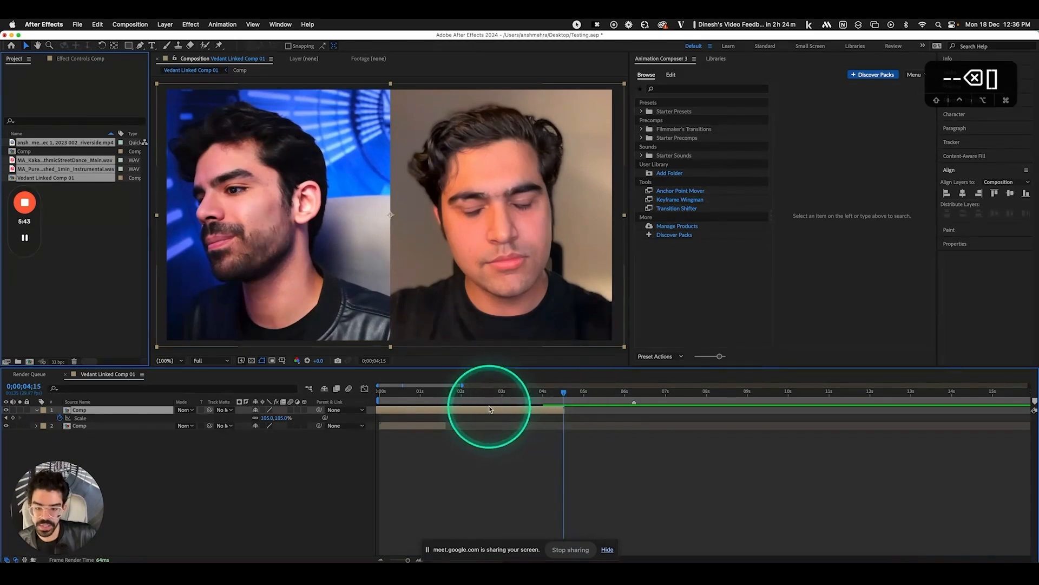
left_click(469, 390)
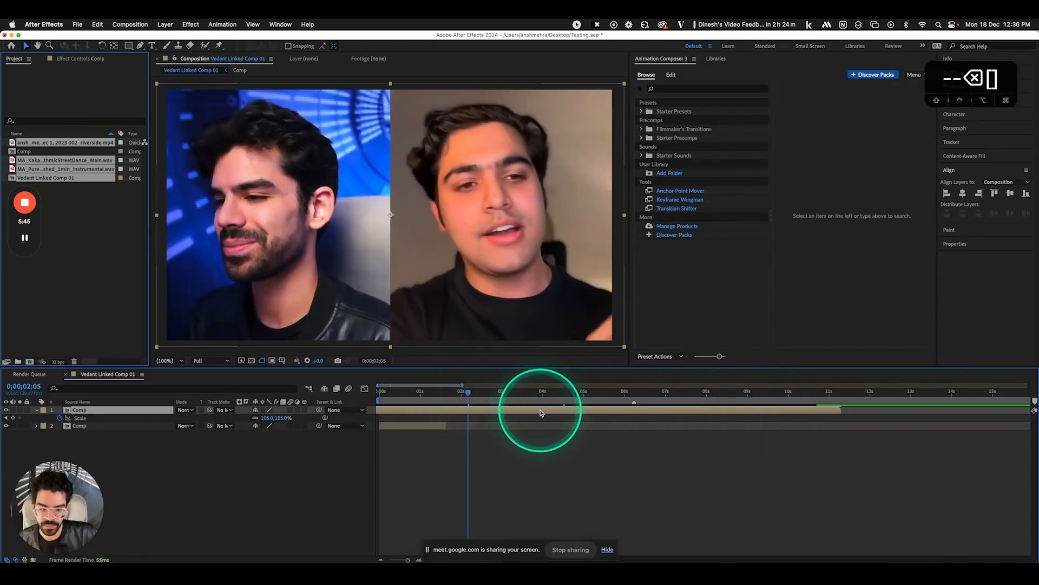
key("bracketleft")
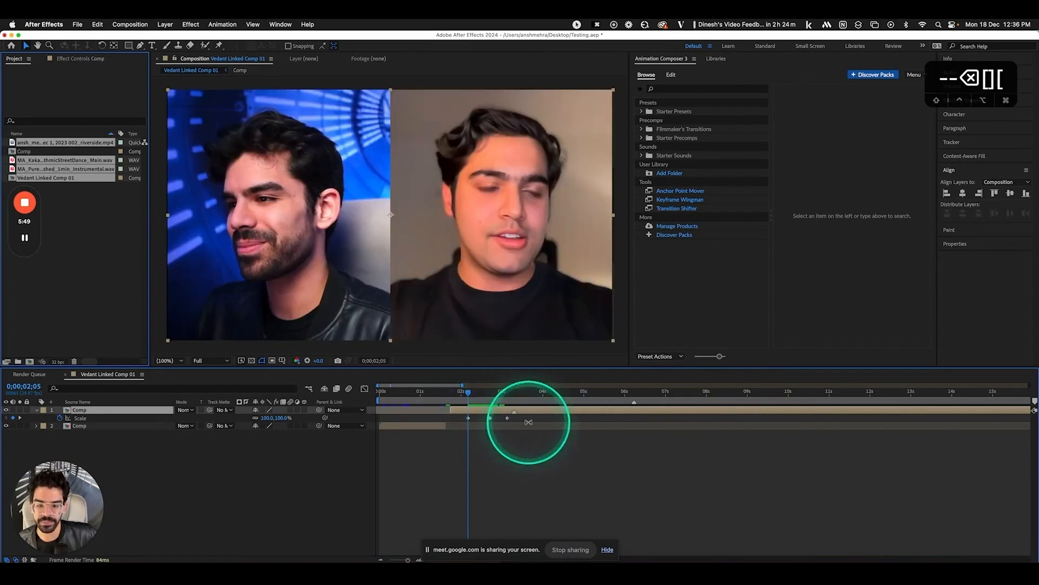
left_click_drag(529, 417, 451, 421)
key("BackSpace")
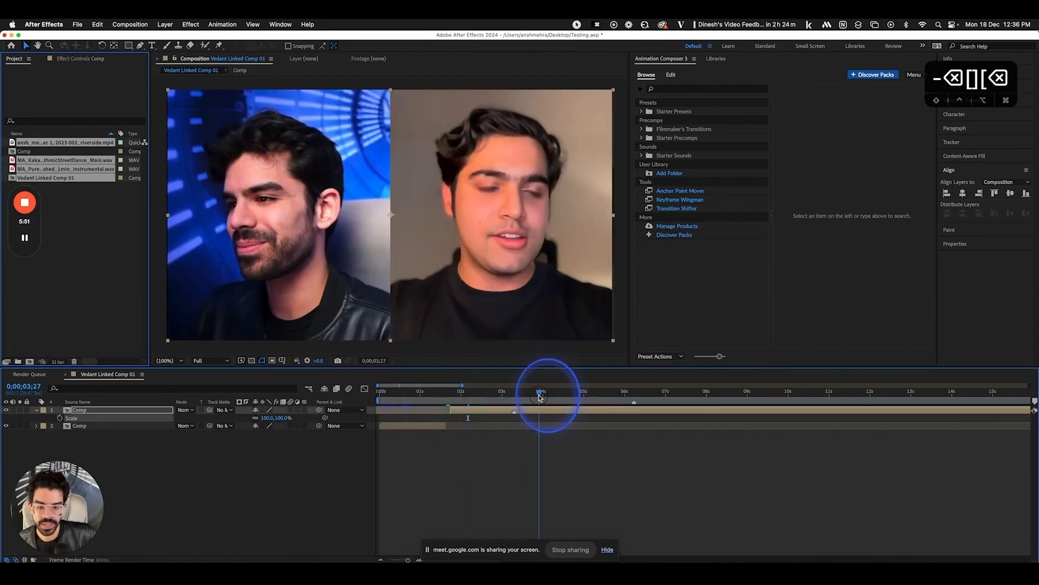
Trim the top Comp layer to run from 0;00;03;27 to 0;00;05;25
left_click(540, 394)
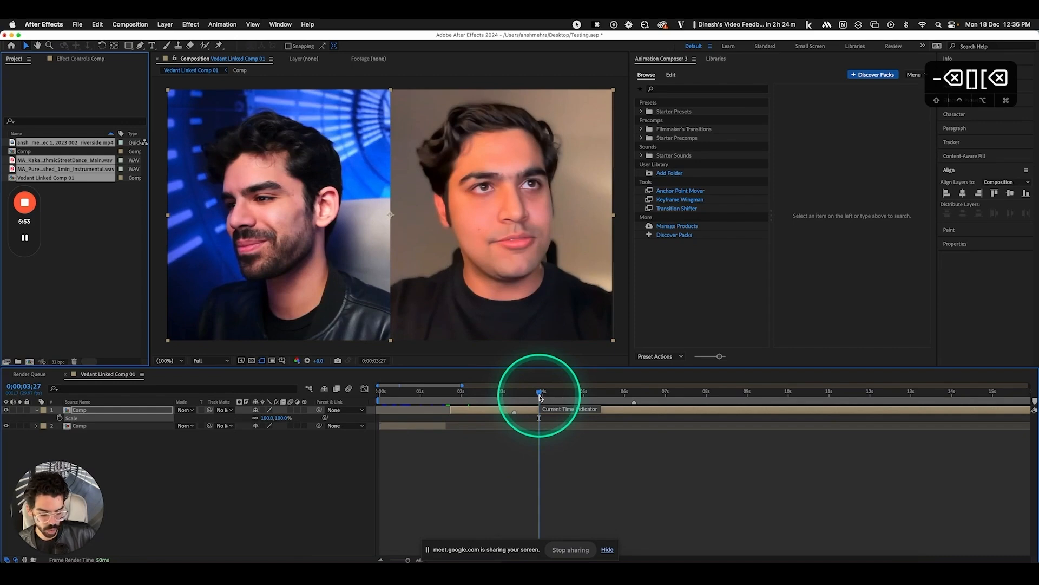
key("alt+bracketleft")
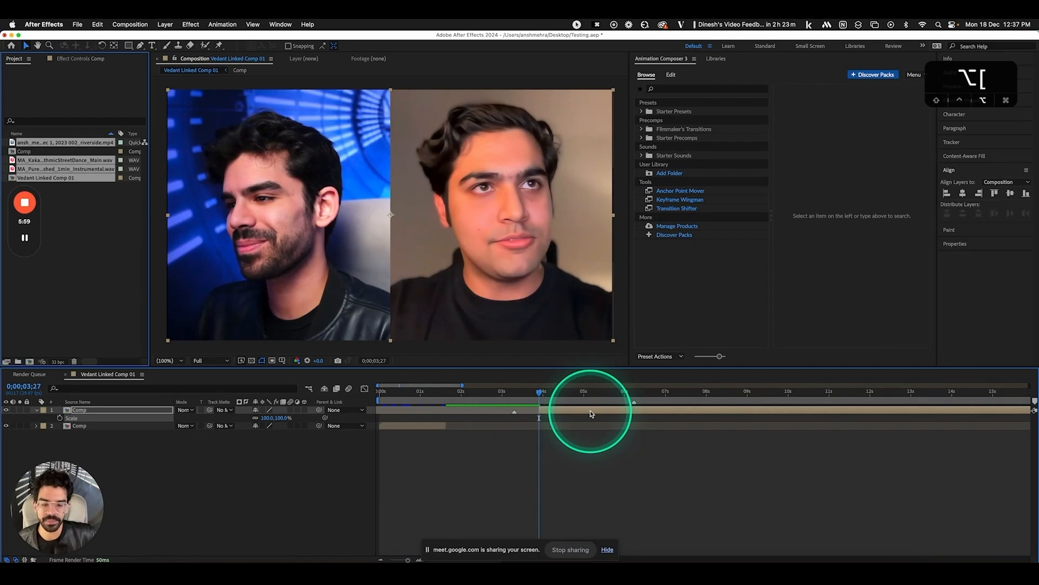
left_click(618, 395)
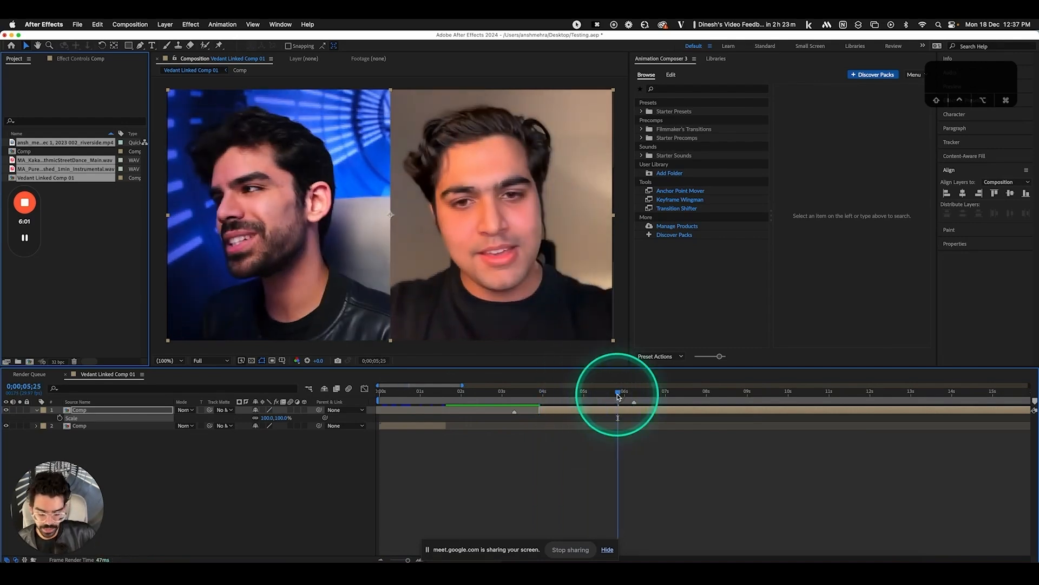
key("alt+bracketright")
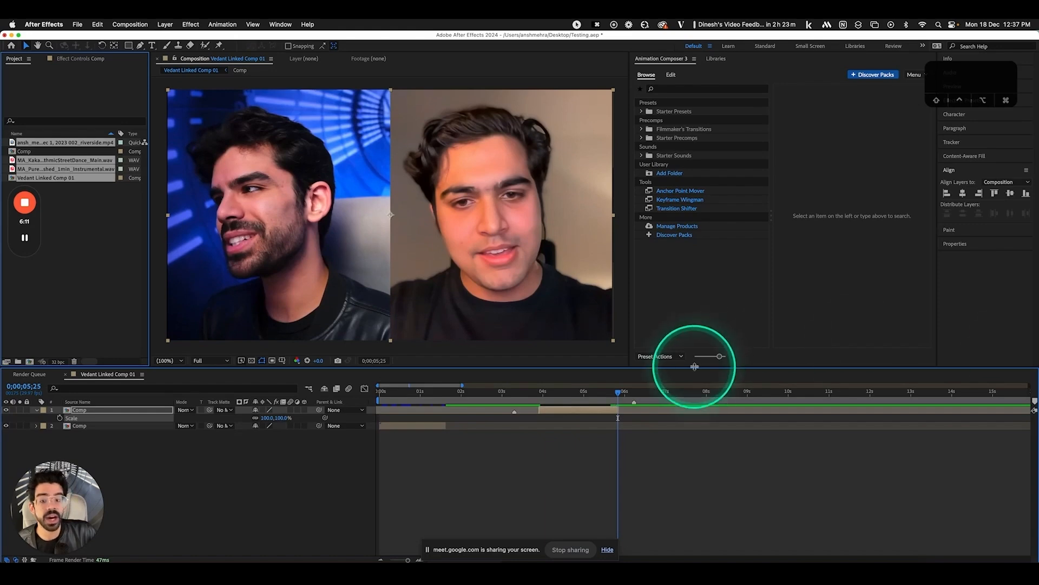
left_click(552, 394)
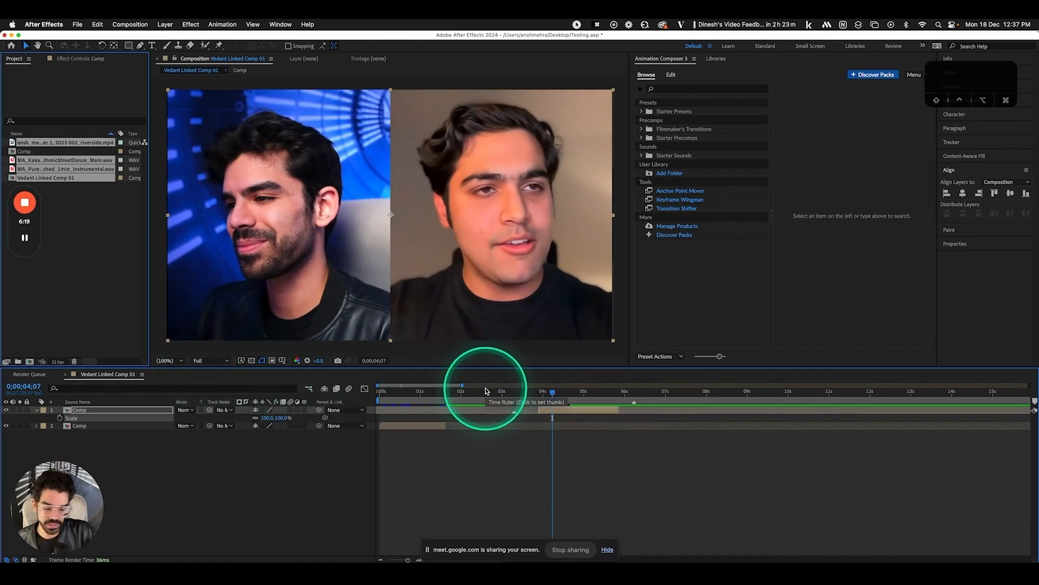
Lower the preview resolution from Full through Half to Quarter
key("super+j")
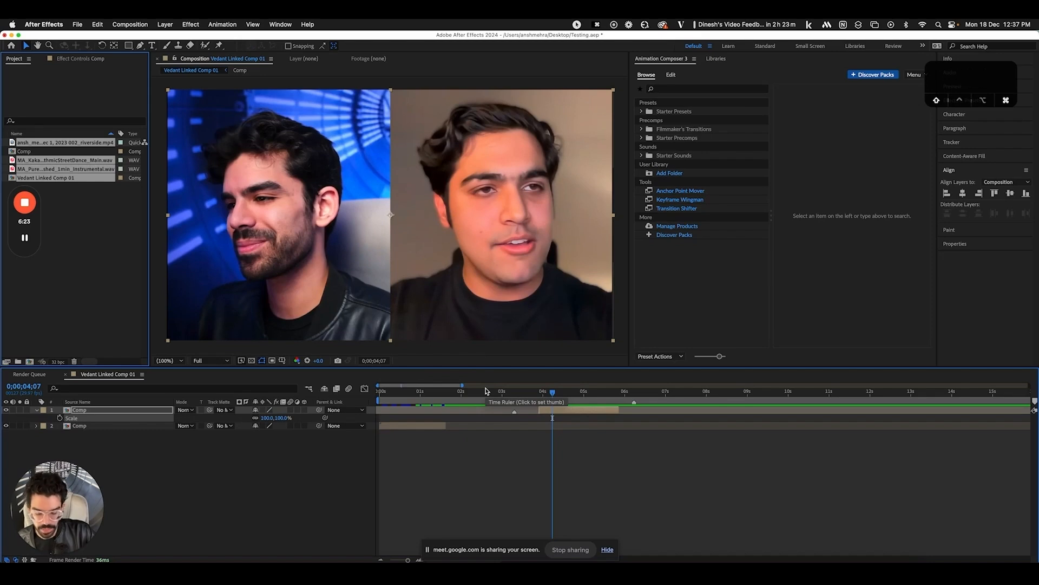
key("super+shift+j")
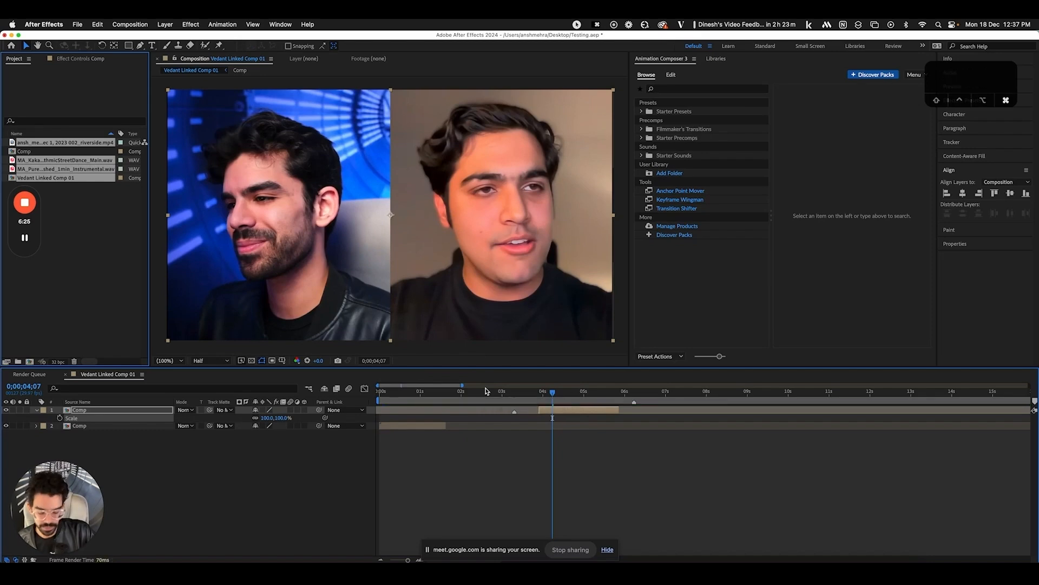
key("alt+shift+super+j")
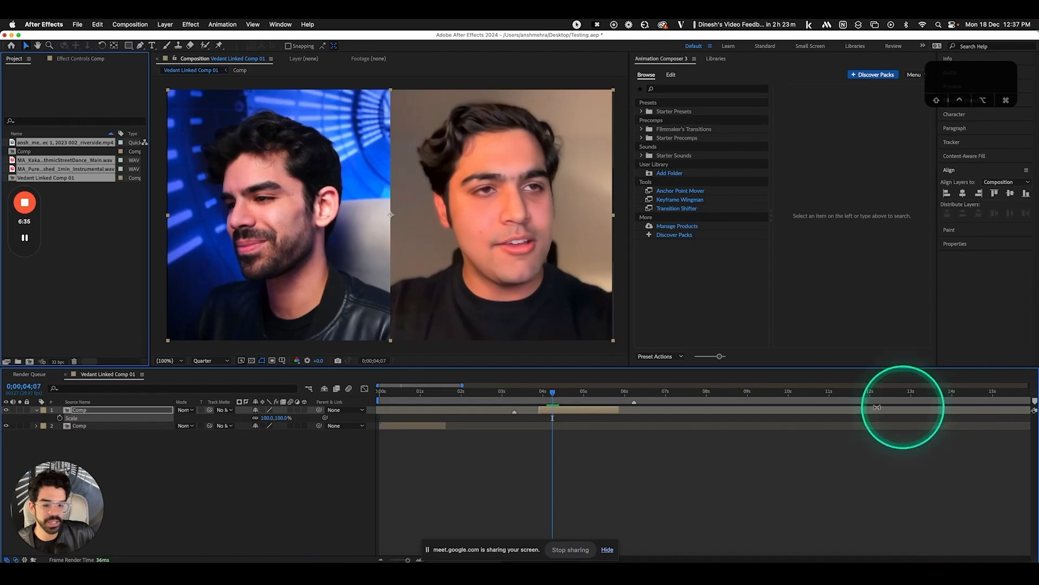
Duplicate the second Comp layer, slide the copy later in time, and duplicate that copy again
left_click(585, 414)
key("super+Down")
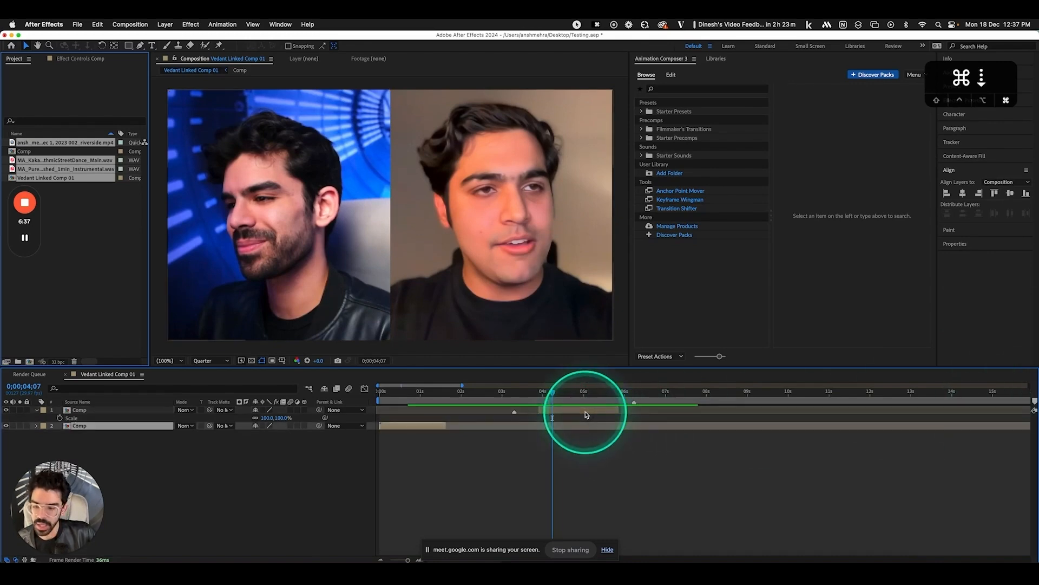
key("super+Up")
key("super+Down")
key("super+Up")
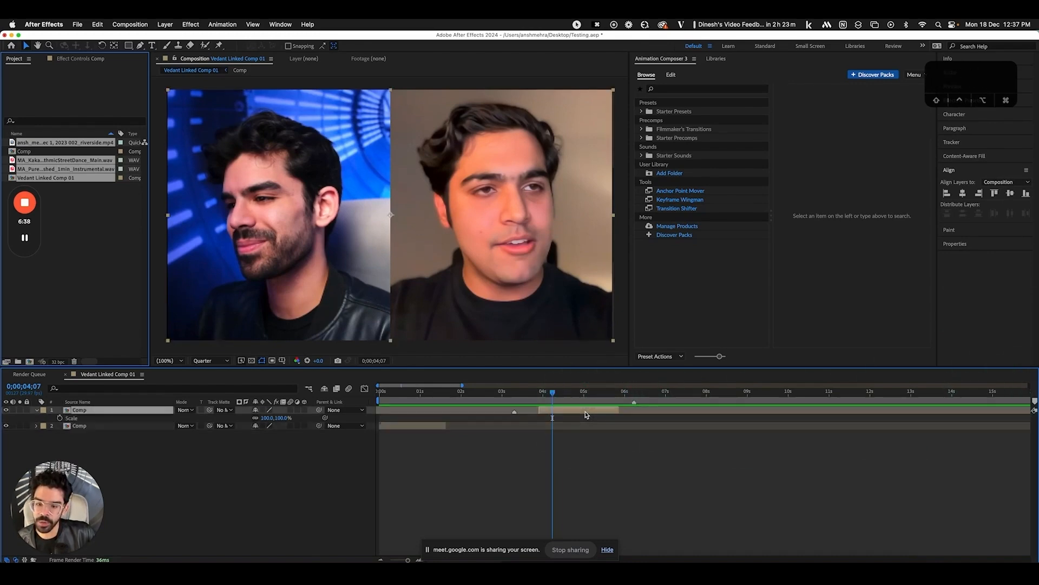
left_click(127, 427)
key("super+d")
left_click(153, 443)
left_click_drag(427, 436, 569, 445)
key("super+d")
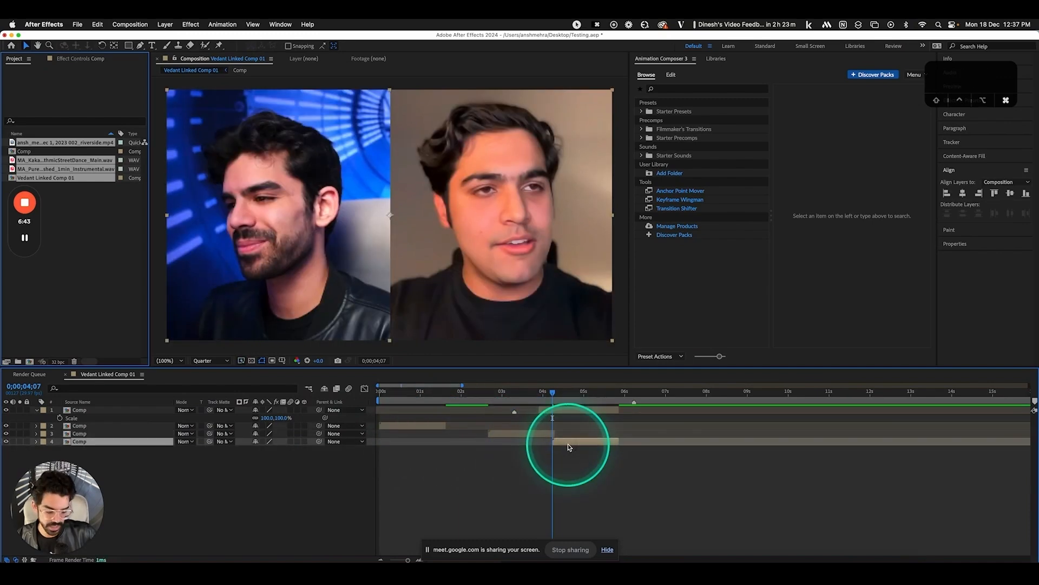
Extend the selection across the stacked Comp layers, then deselect all and move the time to 0;00;04;14
key("super+Up")
key("super+Down")
key("super+Up")
key("super+Down")
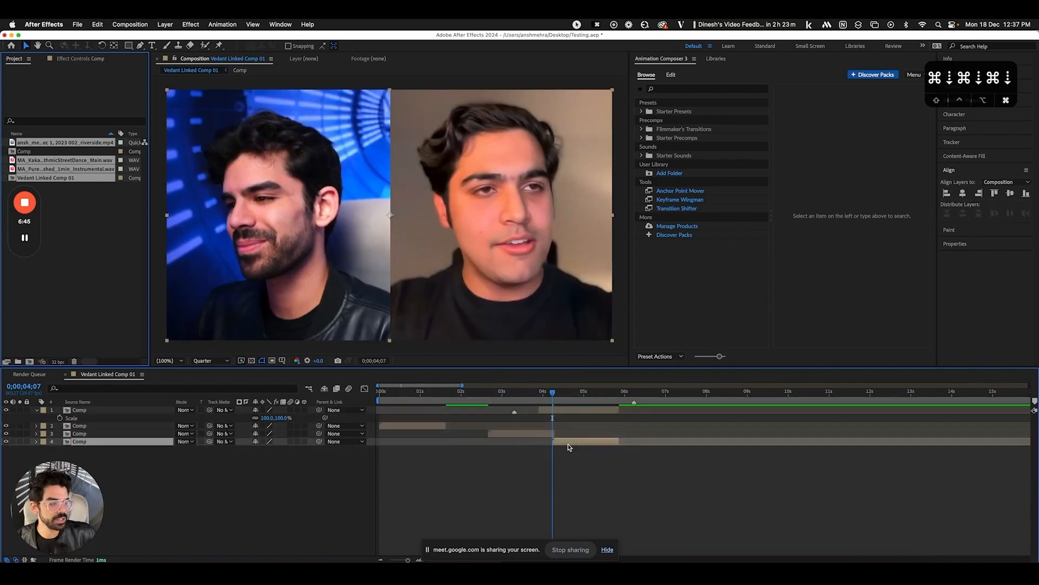
key("super+Up")
key("super+Up")
key("super+Up")
key("super+Down")
key("super+Up")
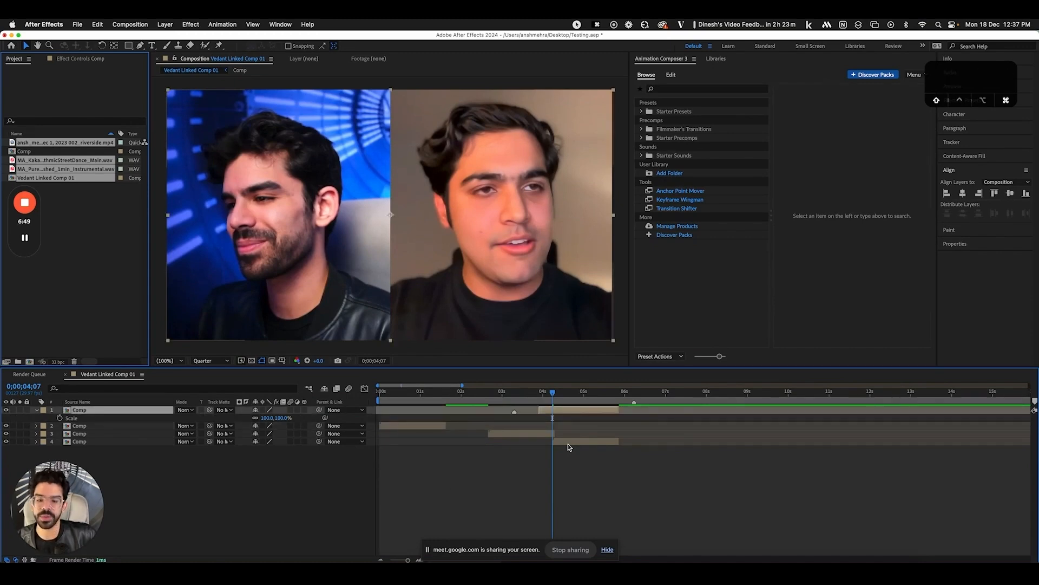
key("shift+super+Down")
key("shift+super+Down")
key("shift+super+Down")
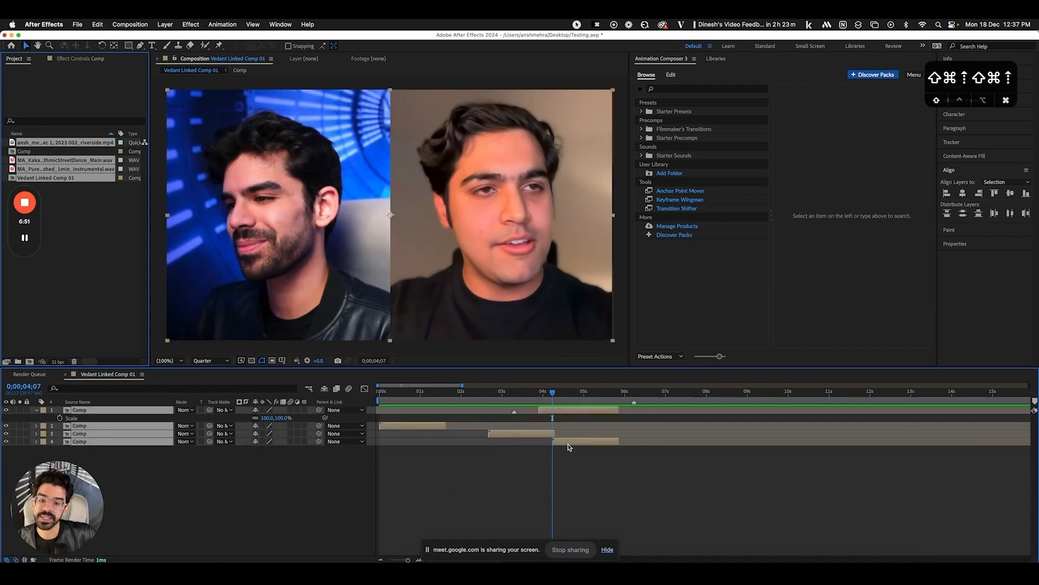
left_click(545, 456)
left_click(520, 433)
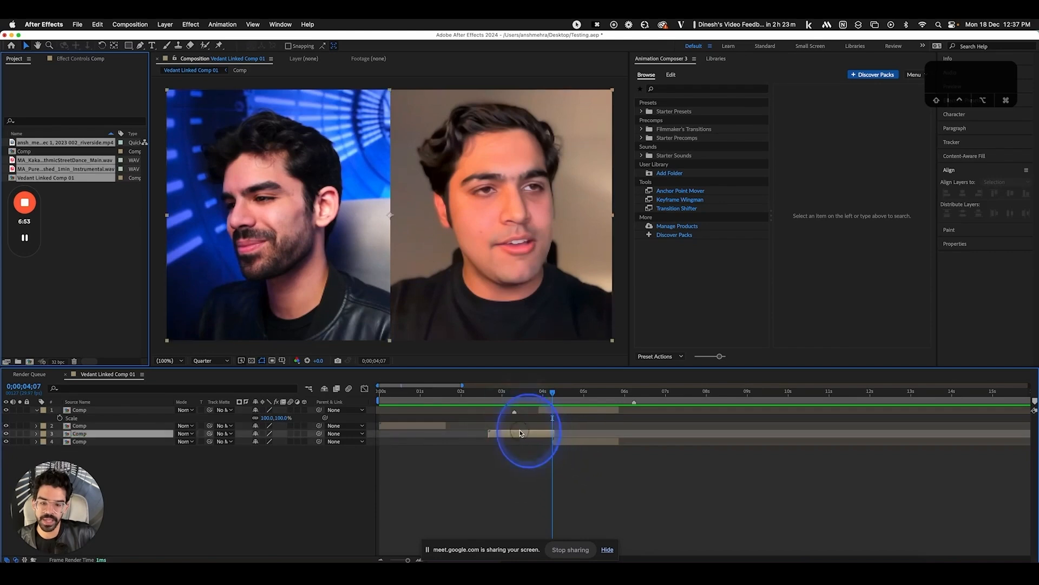
key("shift+super+Up")
key("shift+super+Up")
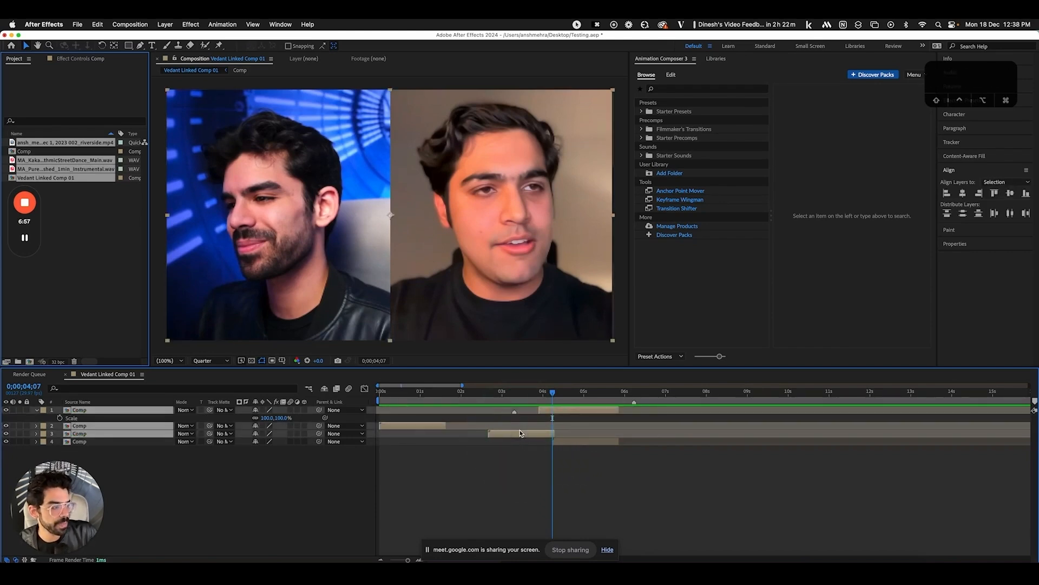
left_click(547, 480)
left_click_drag(552, 395, 562, 395)
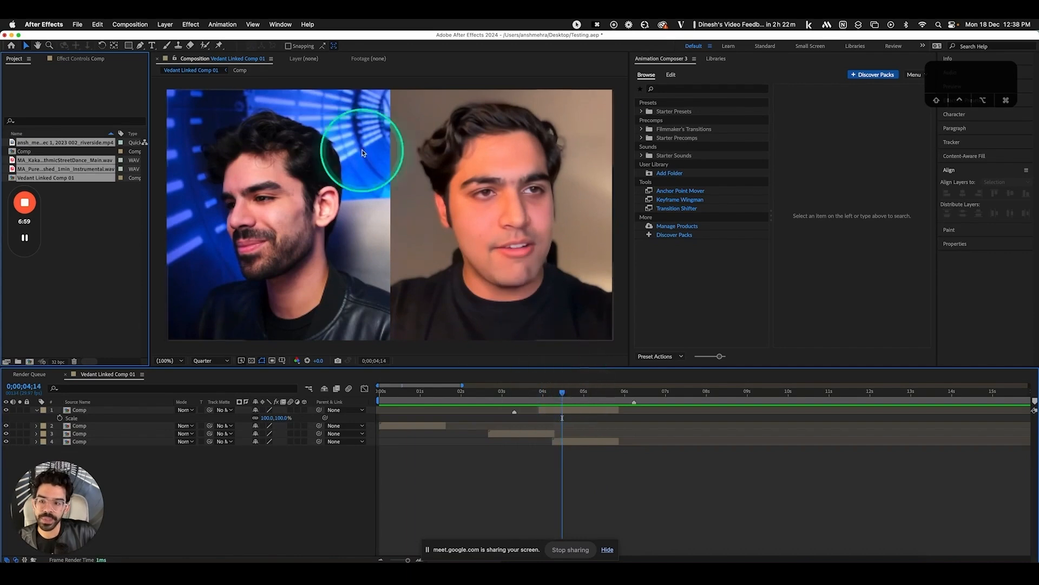
left_click(152, 45)
left_click(346, 243)
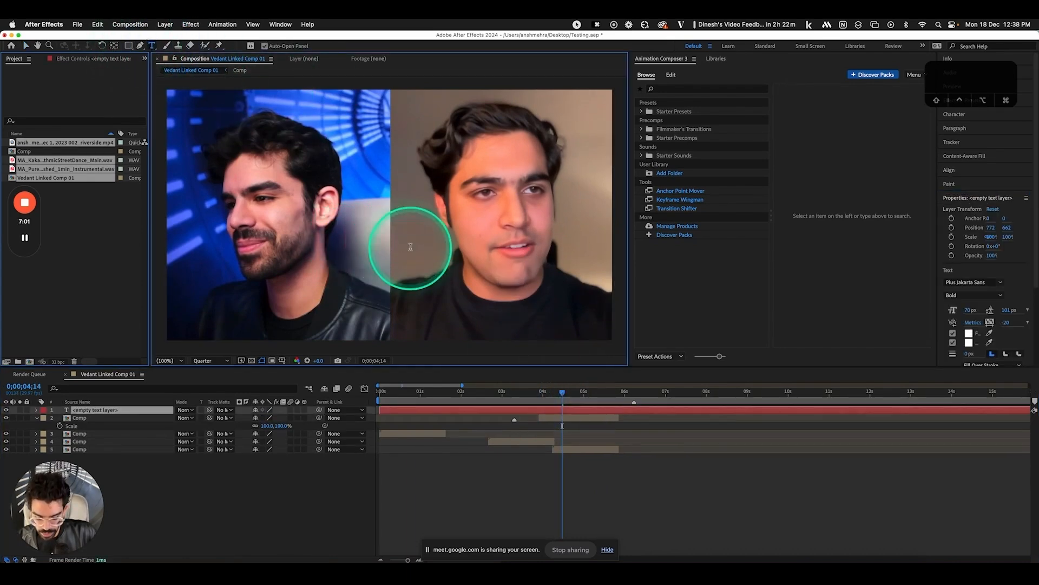
type("₹")
key("super+a")
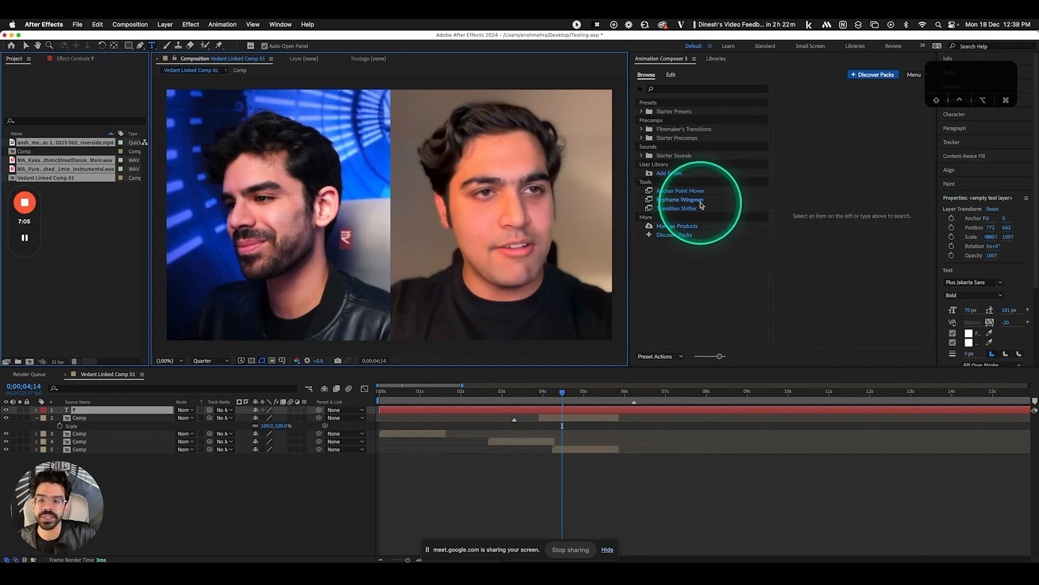
left_click(150, 410)
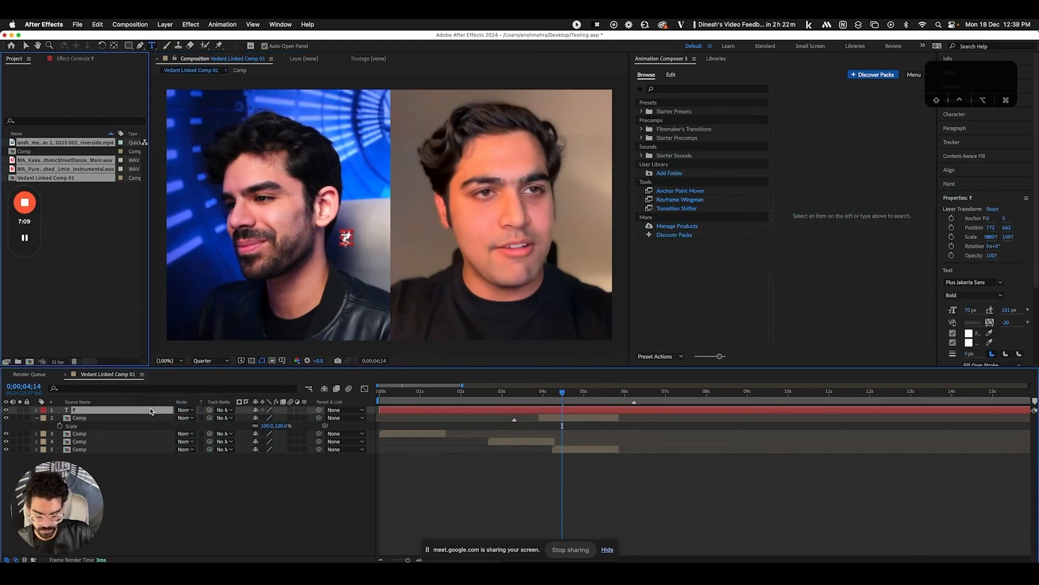
key("BackSpace")
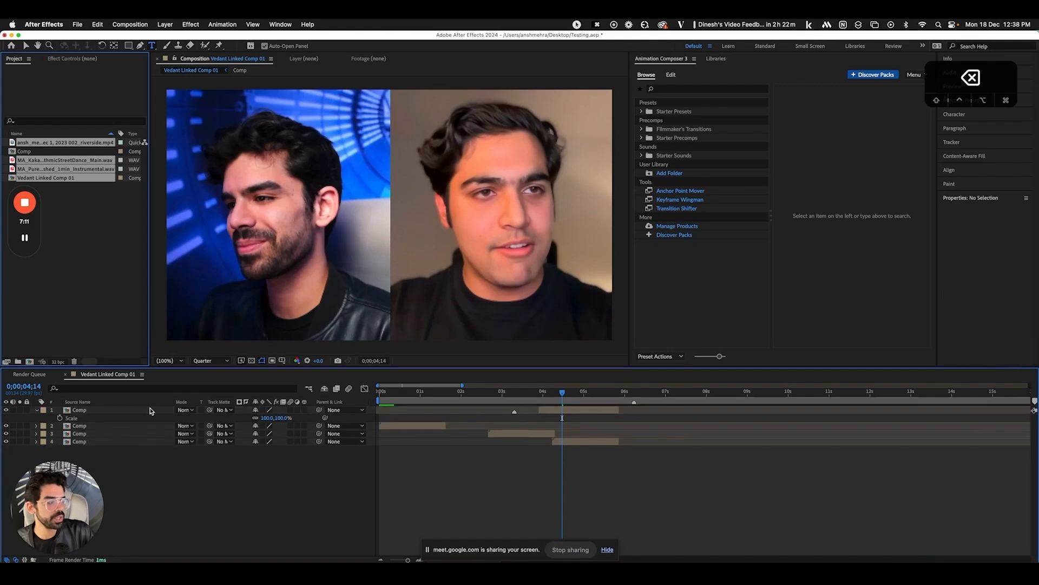
left_click(446, 432)
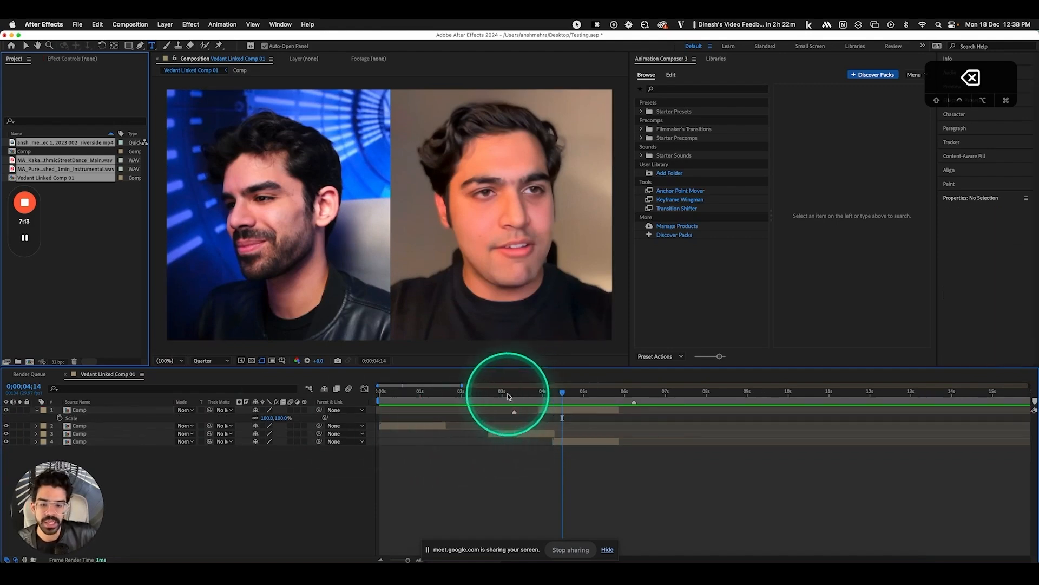
left_click(490, 391)
Set the work area from 0;00;02;21 to 0;00;06;29 and park the playhead at 0;00;03;26
key("b")
left_click_drag(507, 394, 665, 395)
key("n")
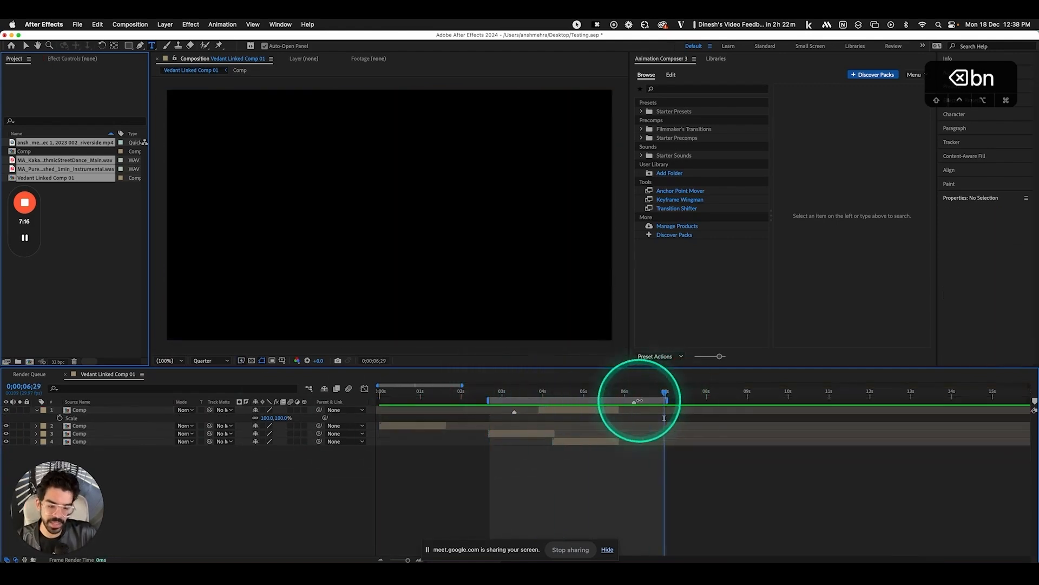
left_click(539, 391)
Trim the comp to the work area, then undo the trim and zoom the timeline out fully
right_click(520, 401)
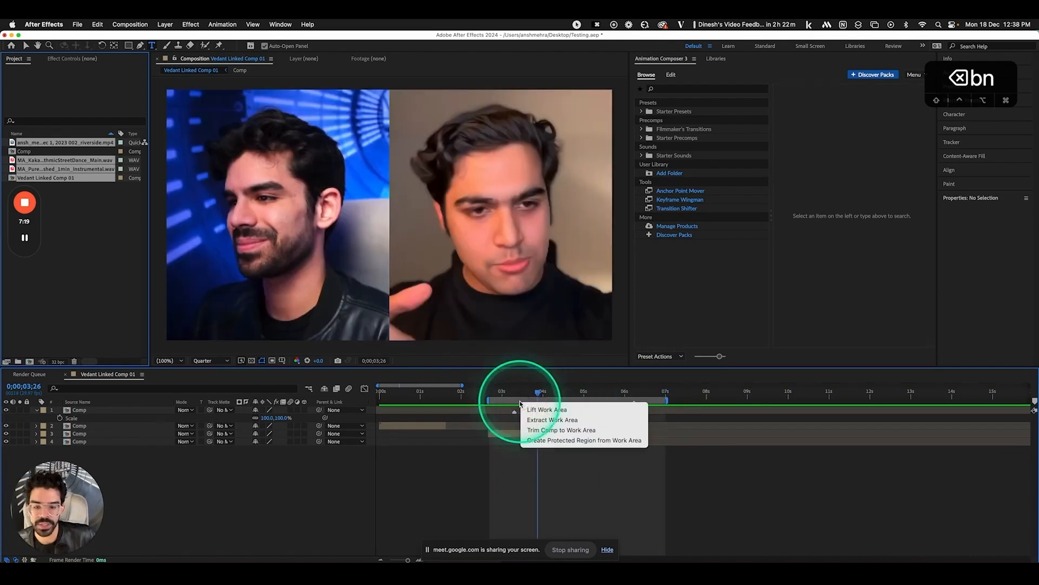
left_click(553, 431)
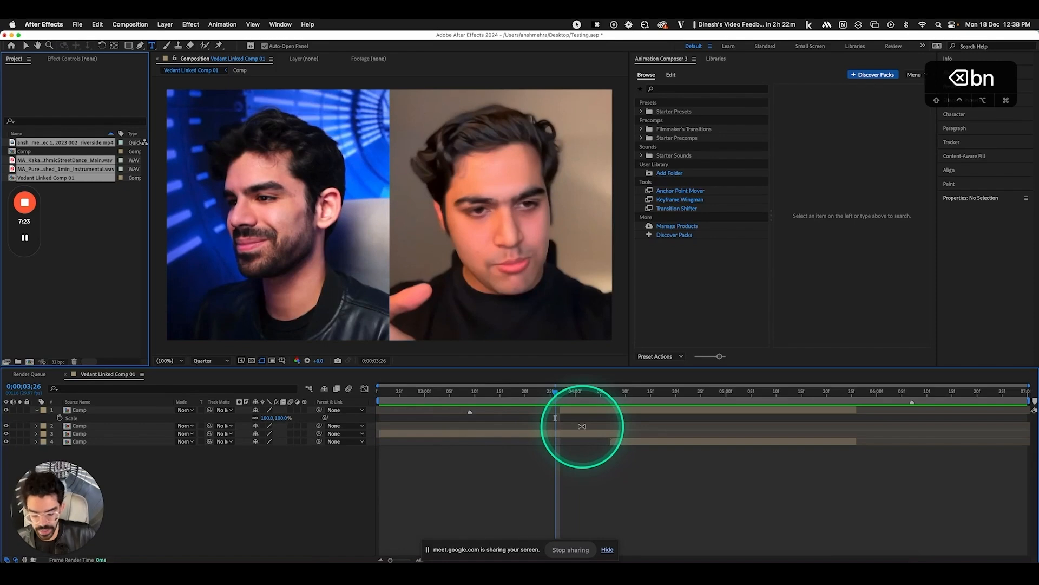
key("super+z")
key("super+z")
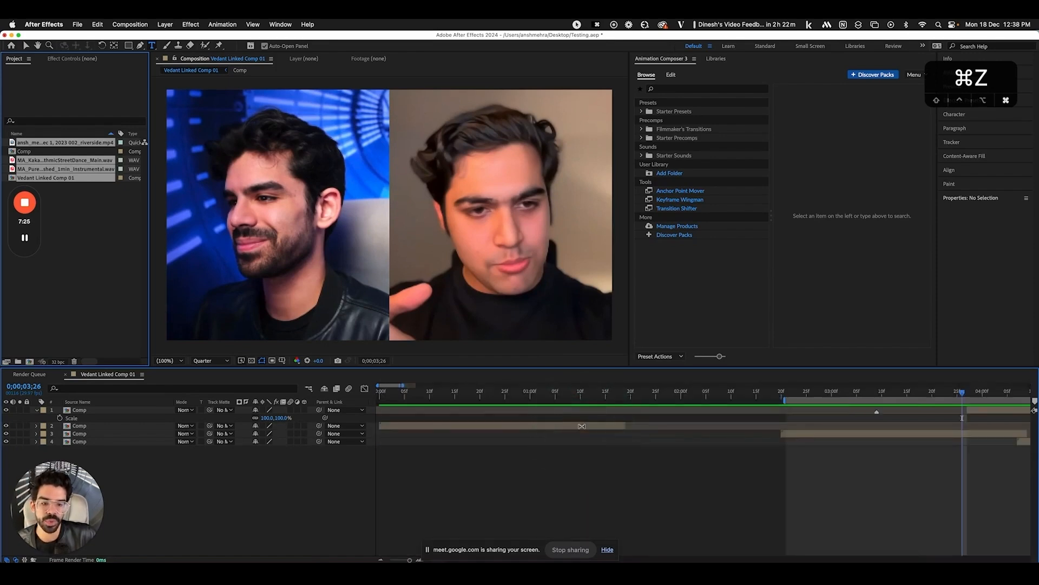
key("minus")
key("minus")
key("minus")
key("minus")
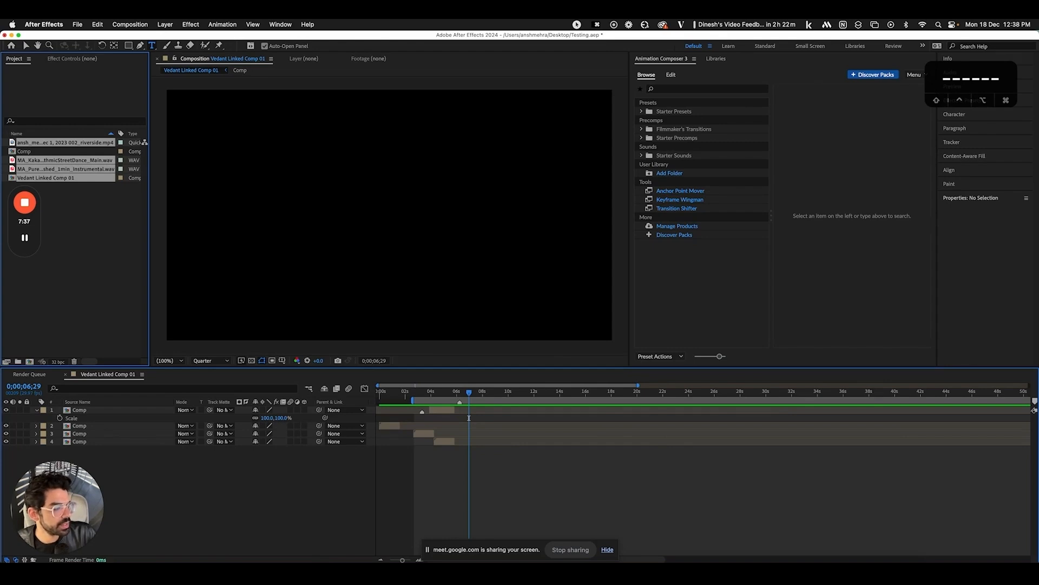
On the two-speaker frame, draw a test rectangle over the left speaker, centre its anchor, then delete it
left_click_drag(429, 393, 443, 393)
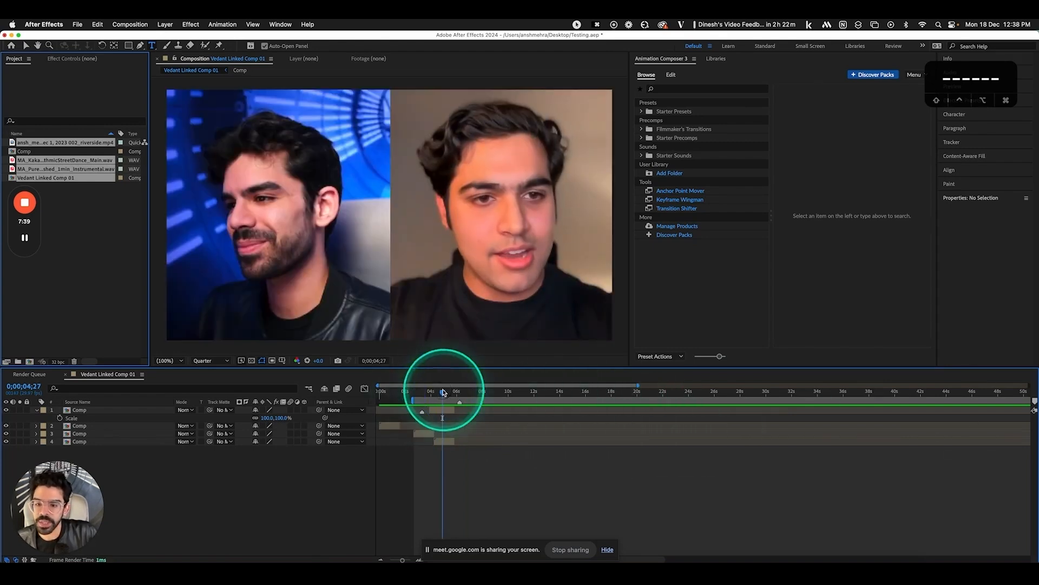
left_click(128, 45)
left_click_drag(265, 152, 384, 269)
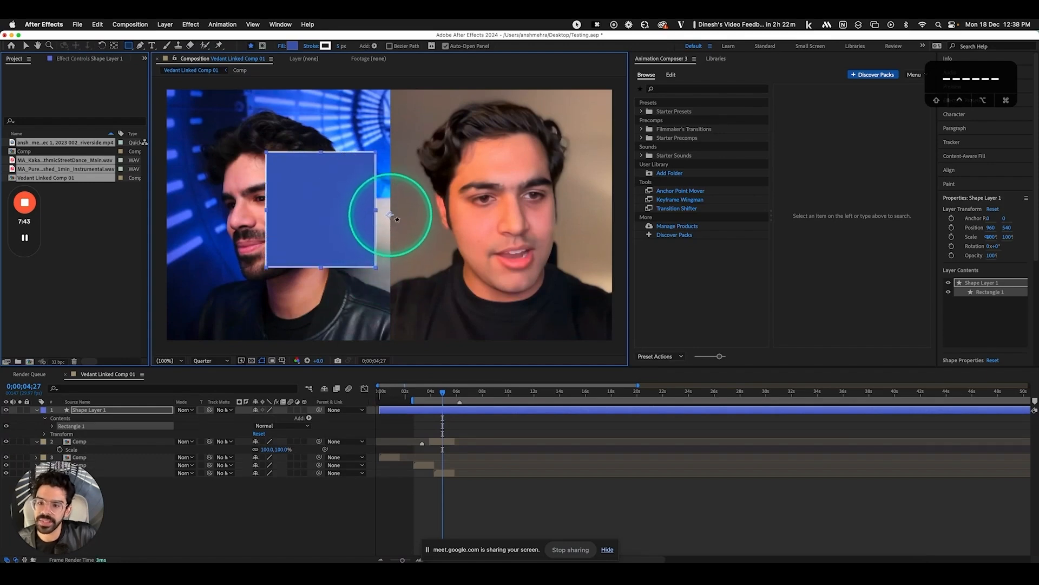
double_click(115, 49)
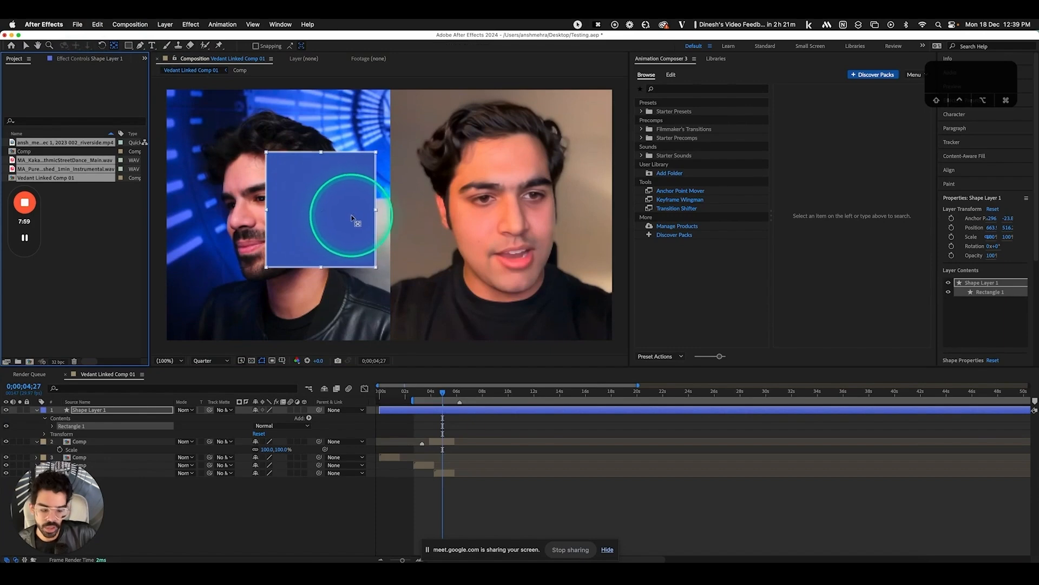
key("BackSpace")
Add a 'HAhahaa a a a a' text layer over the left speaker and centre its anchor point
left_click(152, 45)
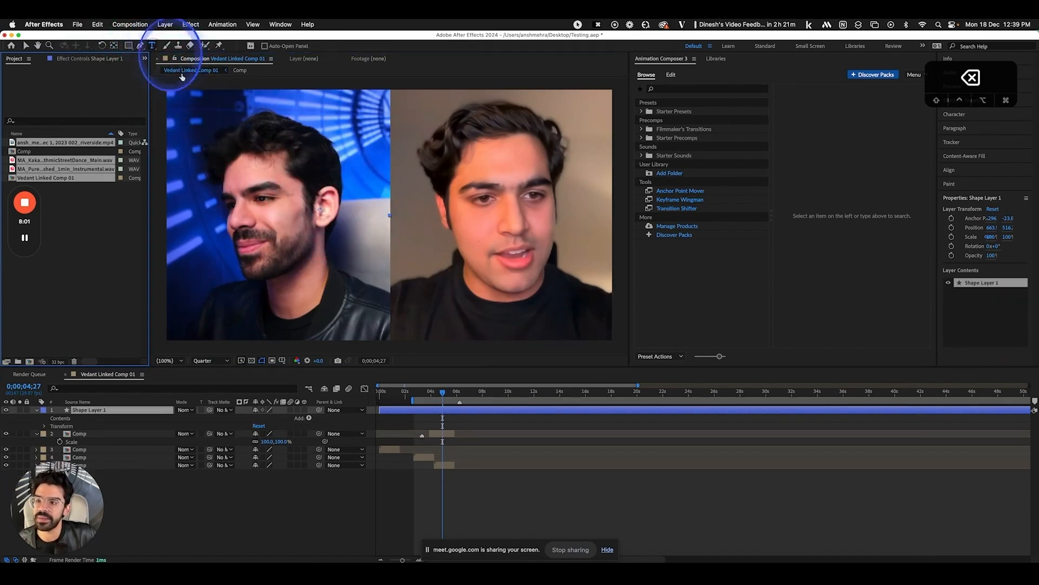
left_click(309, 187)
type("HAhahaa a a a a")
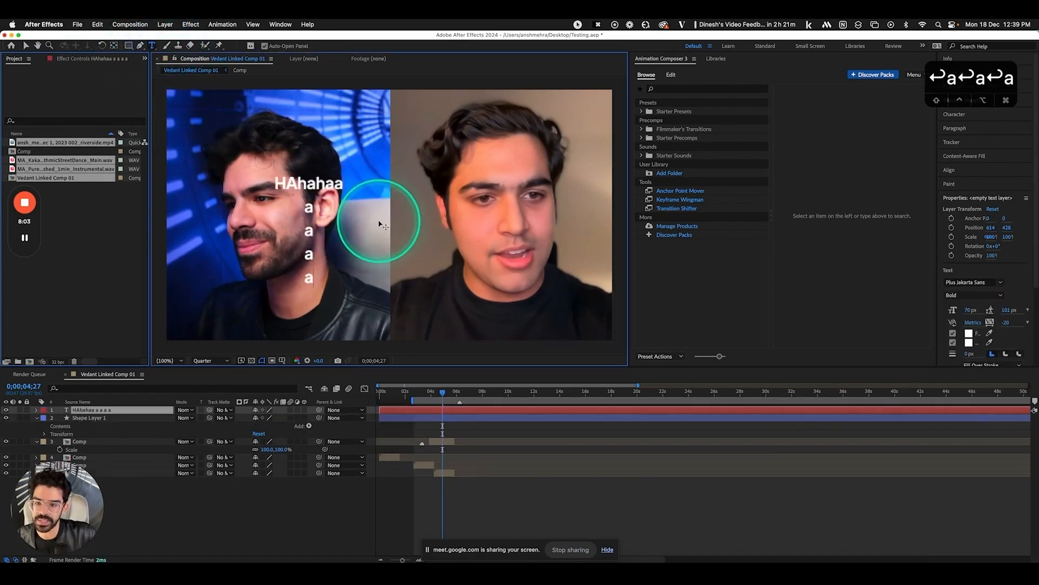
left_click(335, 498)
left_click(484, 412)
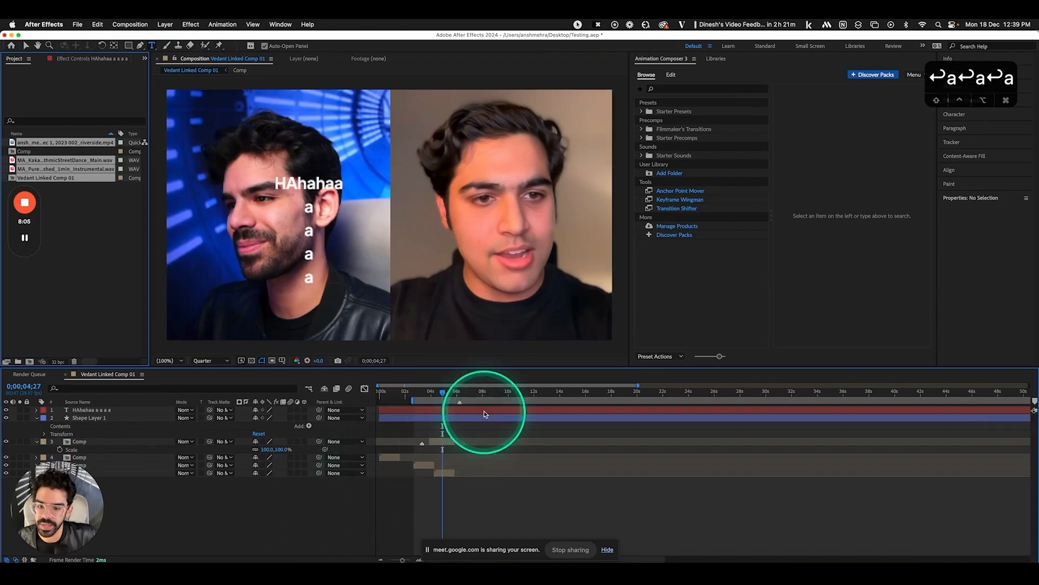
key("v")
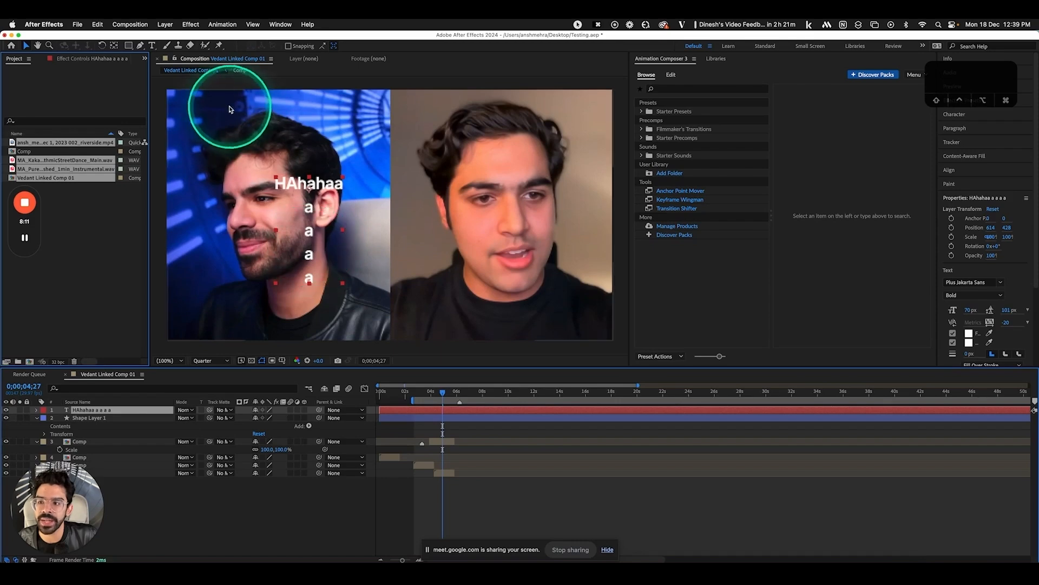
double_click(113, 47, "super")
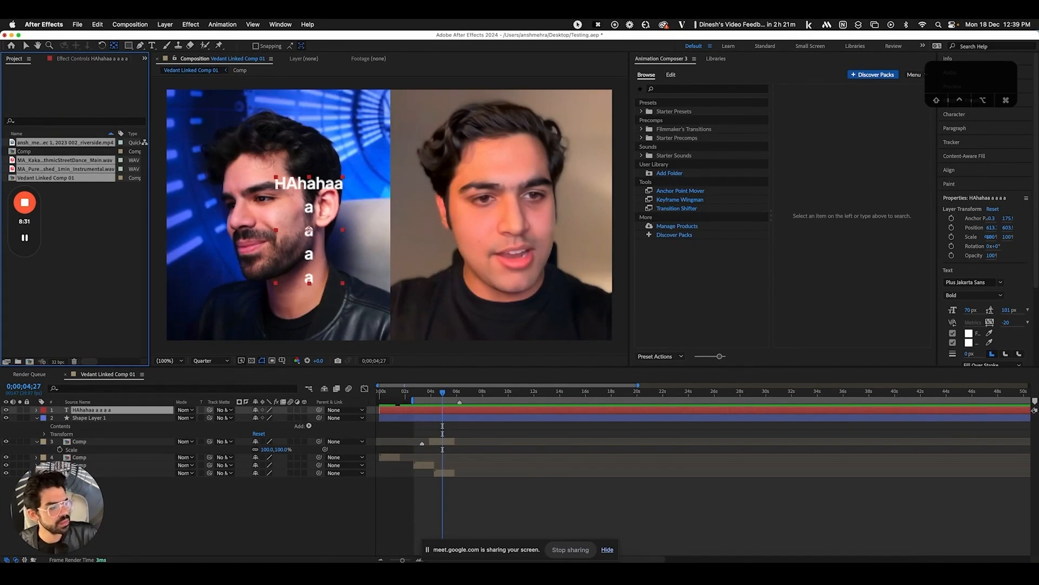
Delete the HAhahaa text layer and Shape Layer 1
left_click(466, 412)
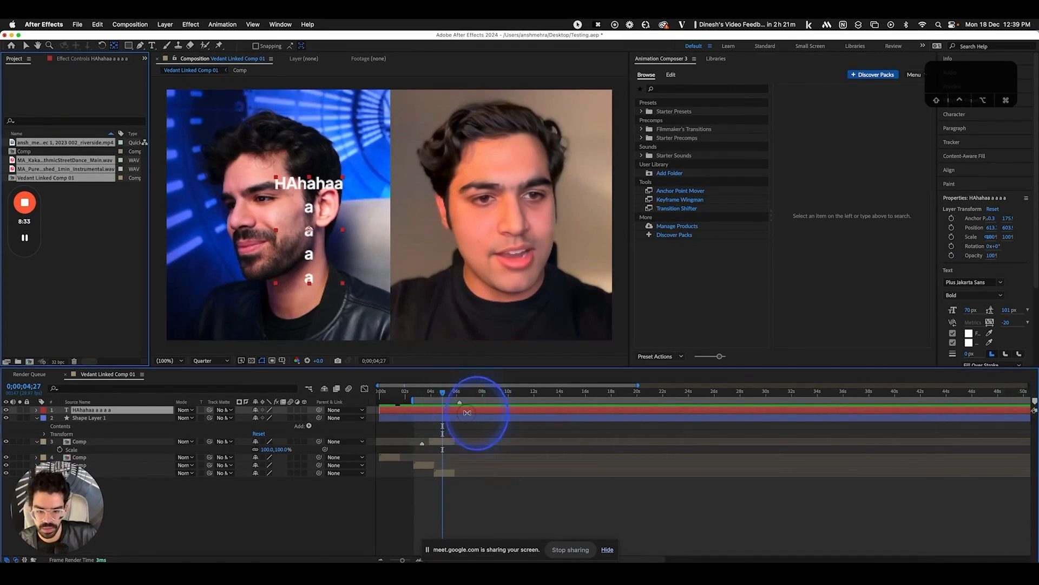
key("BackSpace")
left_click(467, 411)
key("s")
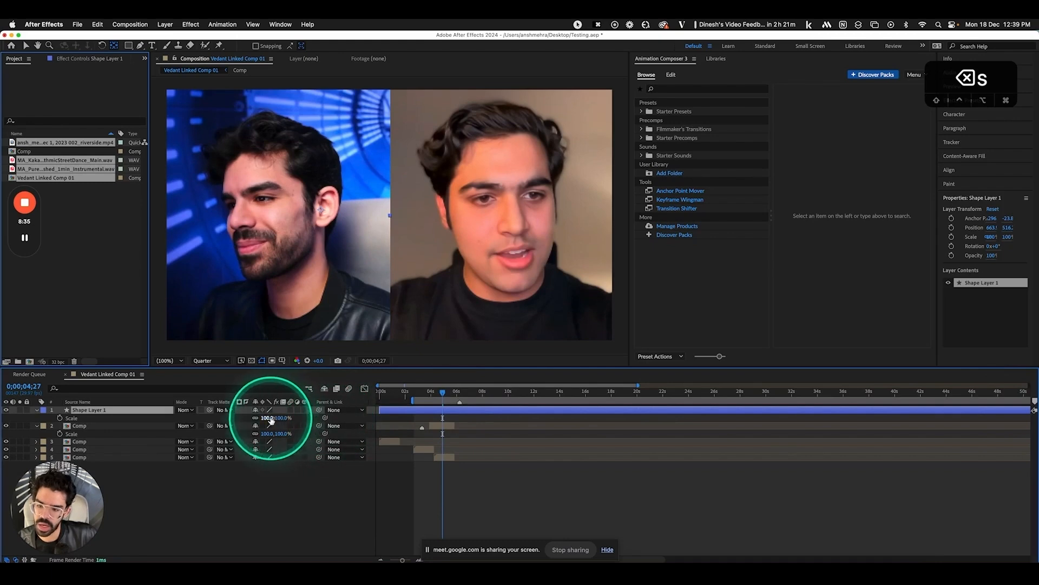
left_click_drag(272, 418, 254, 421)
key("BackSpace")
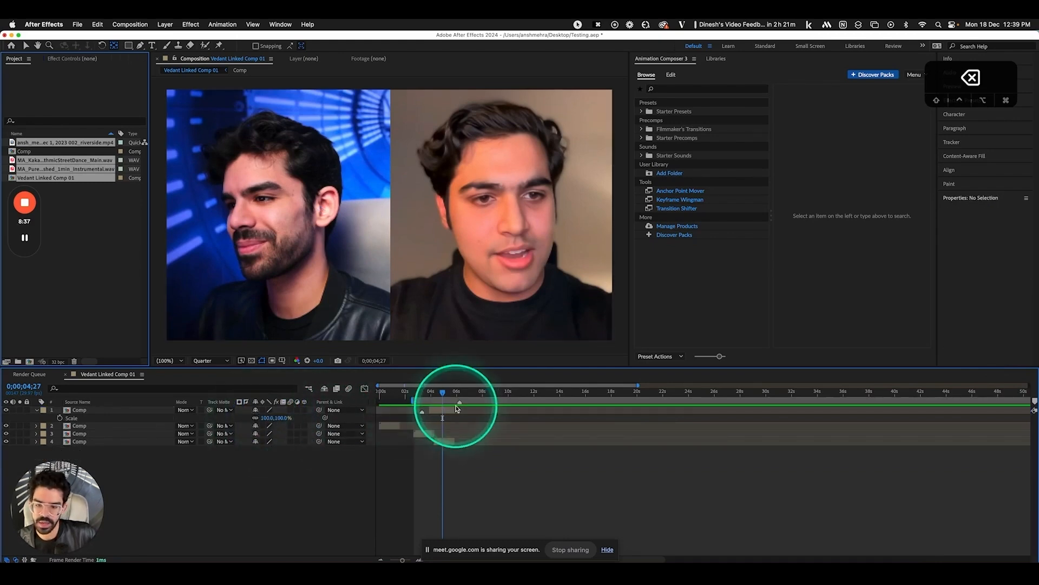
Scale the top Comp layer to 60% and delete the three lower Comp layers
left_click(435, 410)
key("s")
key("s")
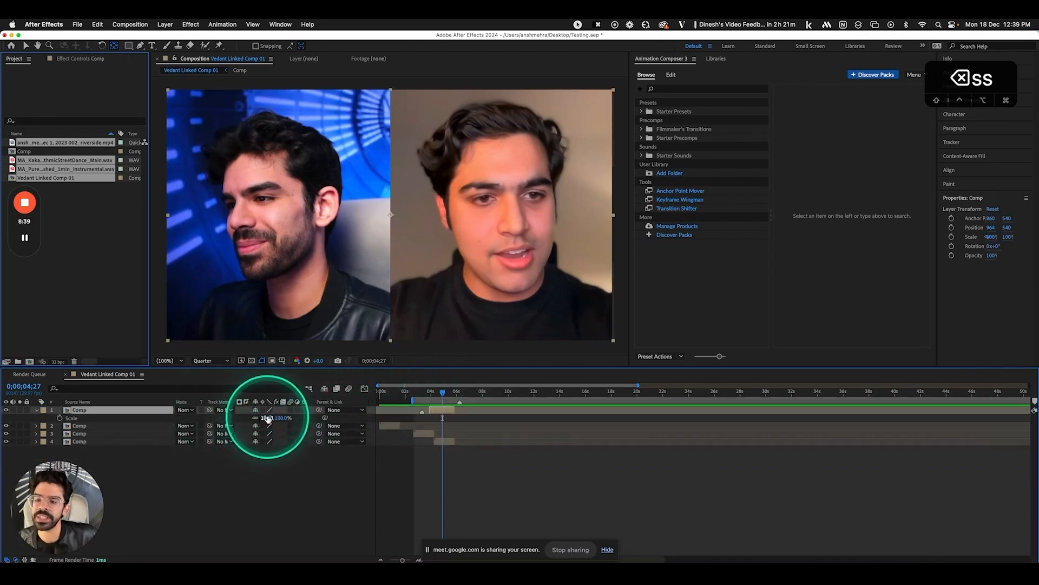
left_click_drag(271, 418, 175, 419)
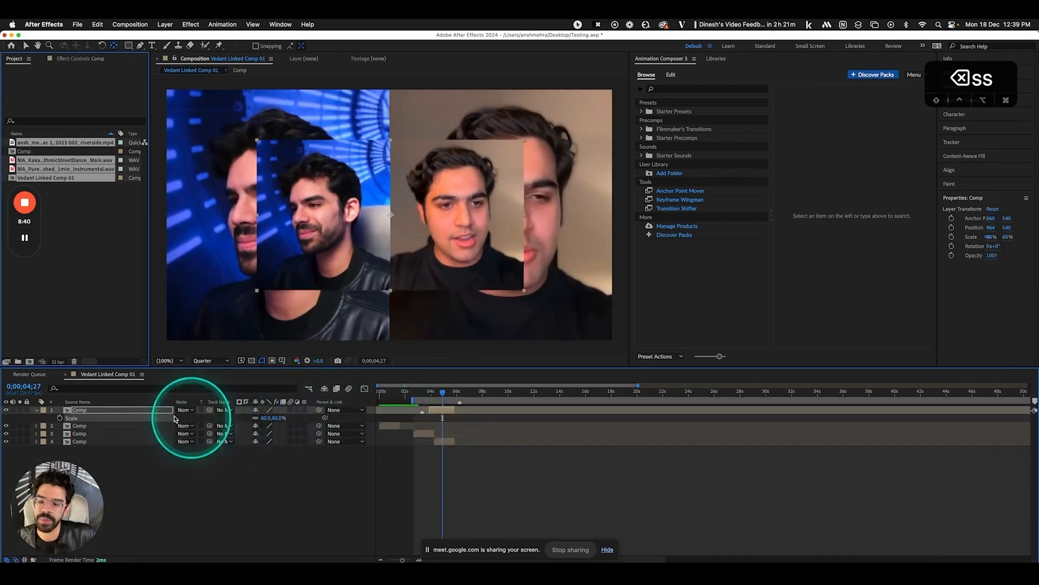
left_click(130, 455)
left_click_drag(135, 460, 131, 424)
key("BackSpace")
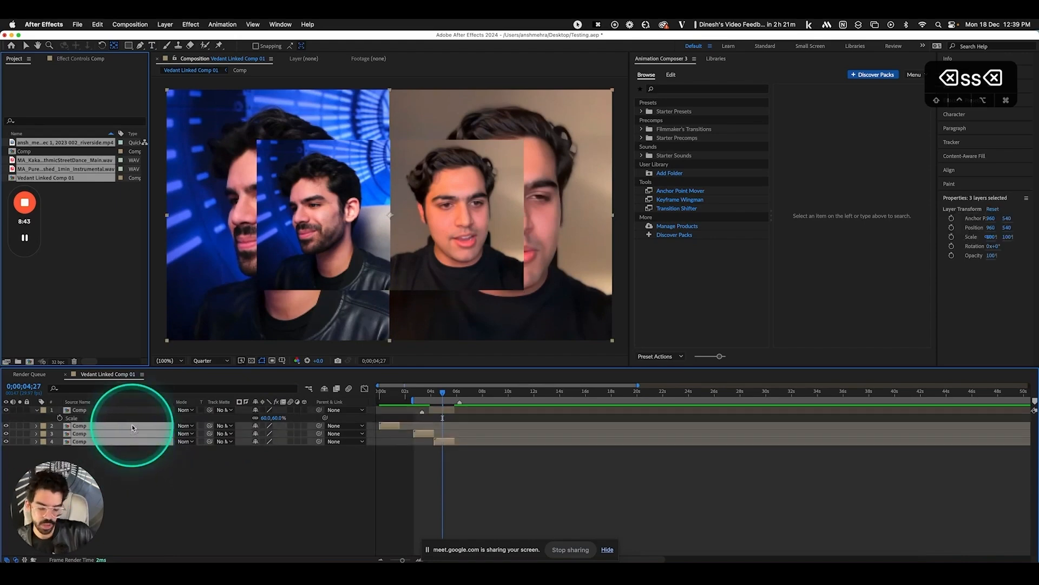
Fit the remaining Comp layer to the full frame with Opt+Shift+Cmd+H
left_click(135, 412)
key("s")
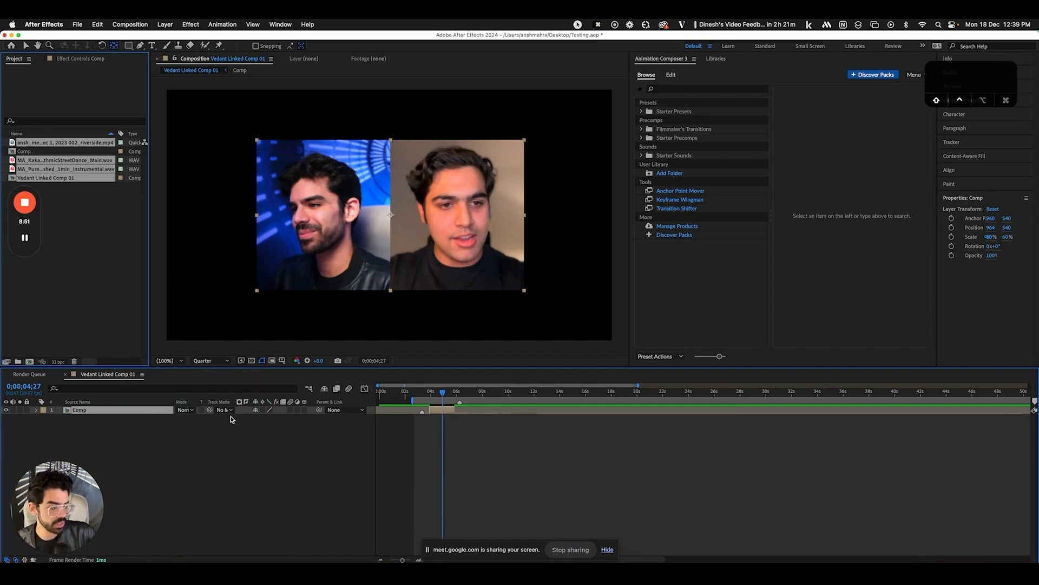
key("ctrl+alt+shift+h")
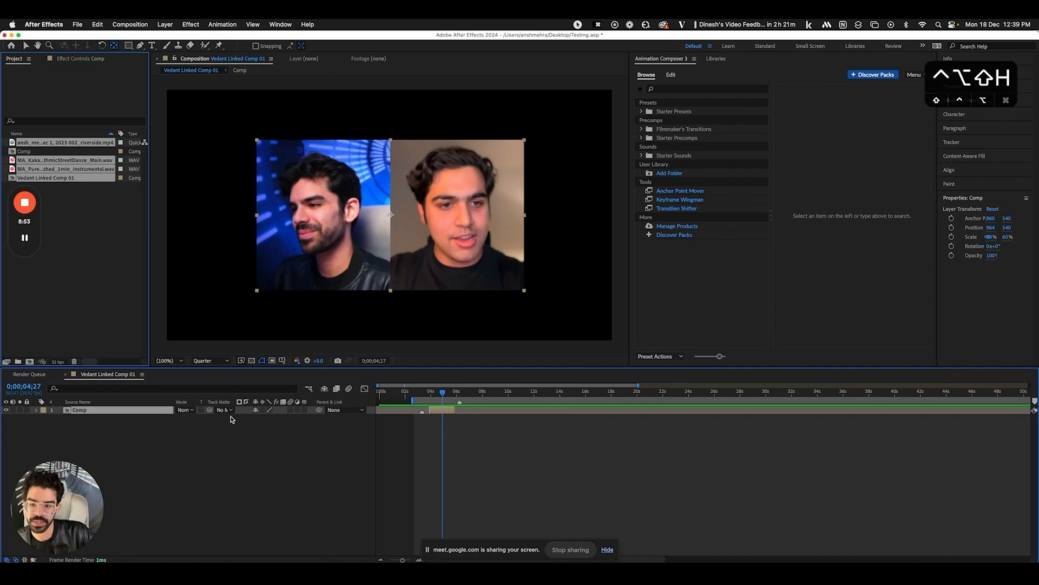
left_click(151, 415)
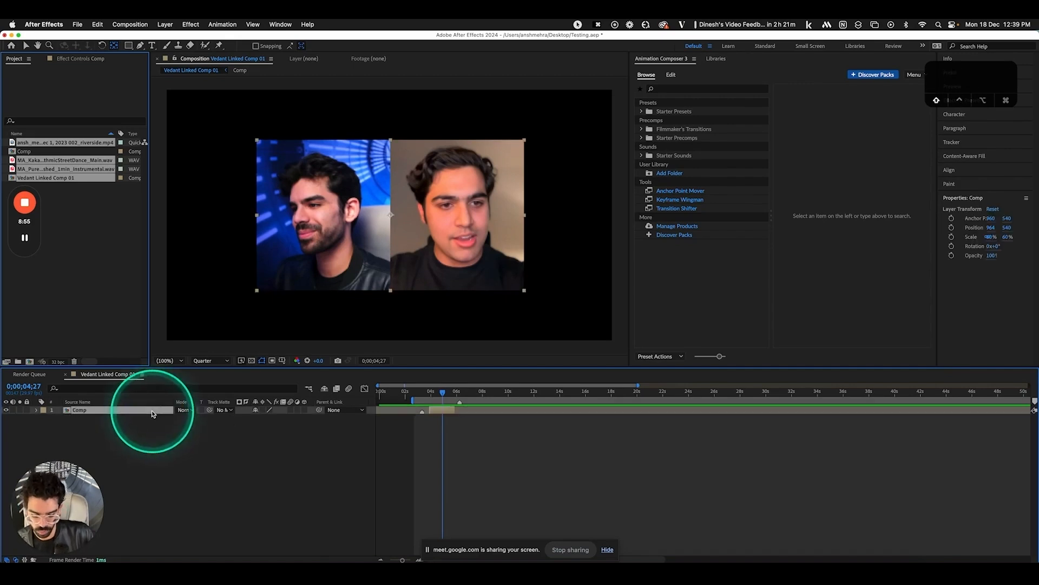
key("super+alt+shift+h")
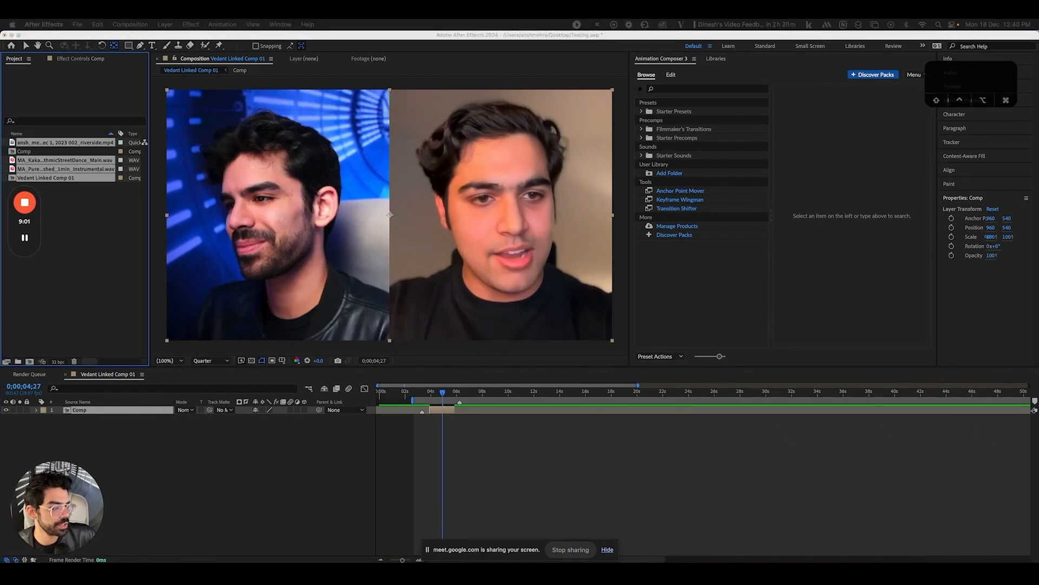
key("alt")
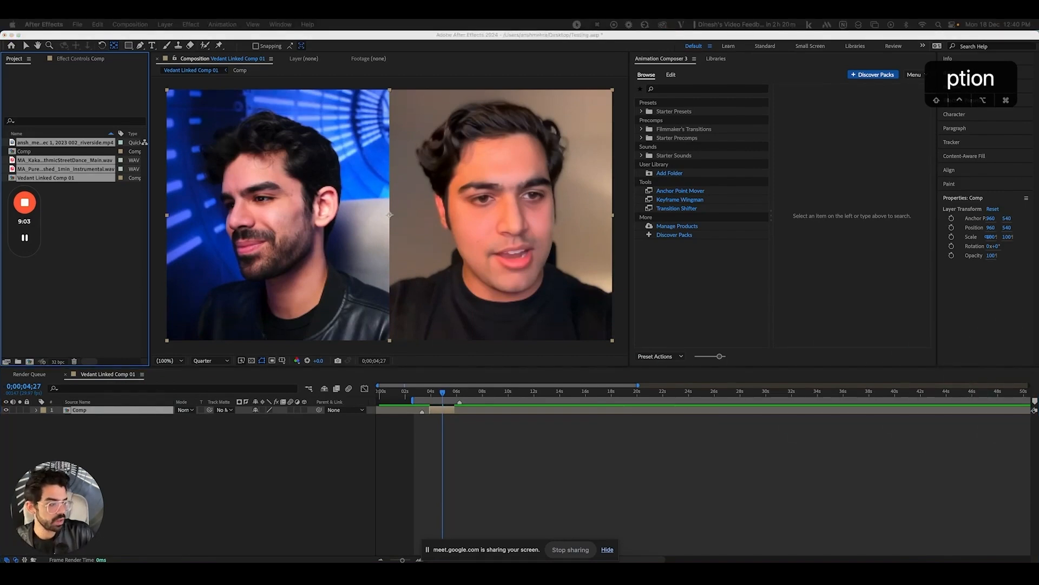
type("Commend")
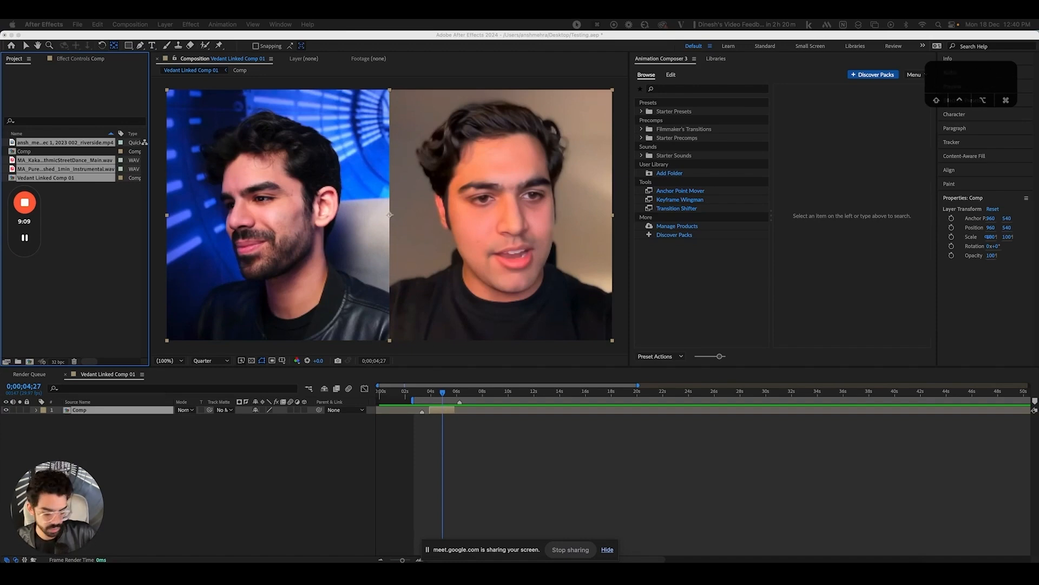
key("super+x")
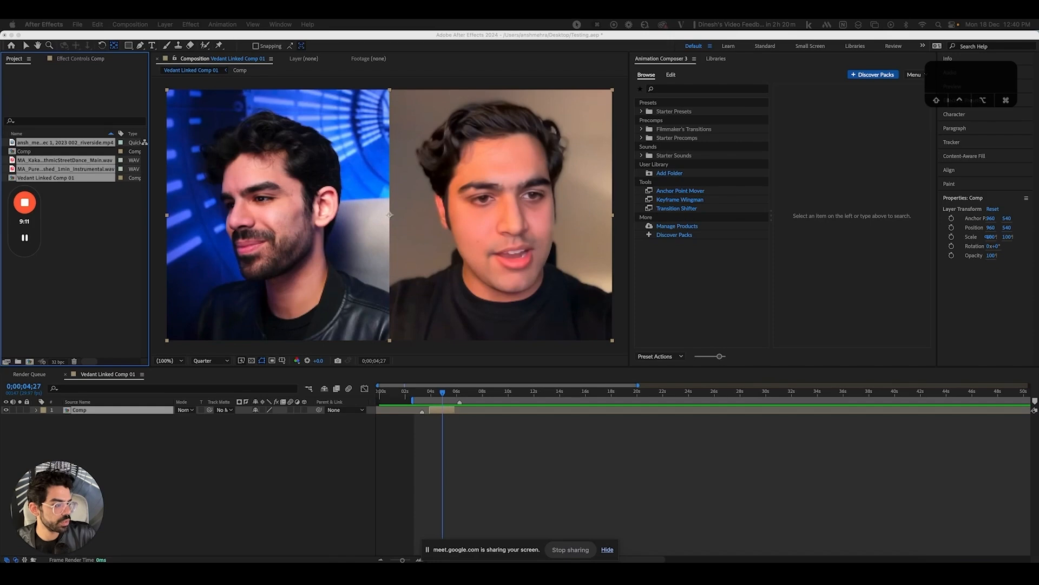
key("super+v")
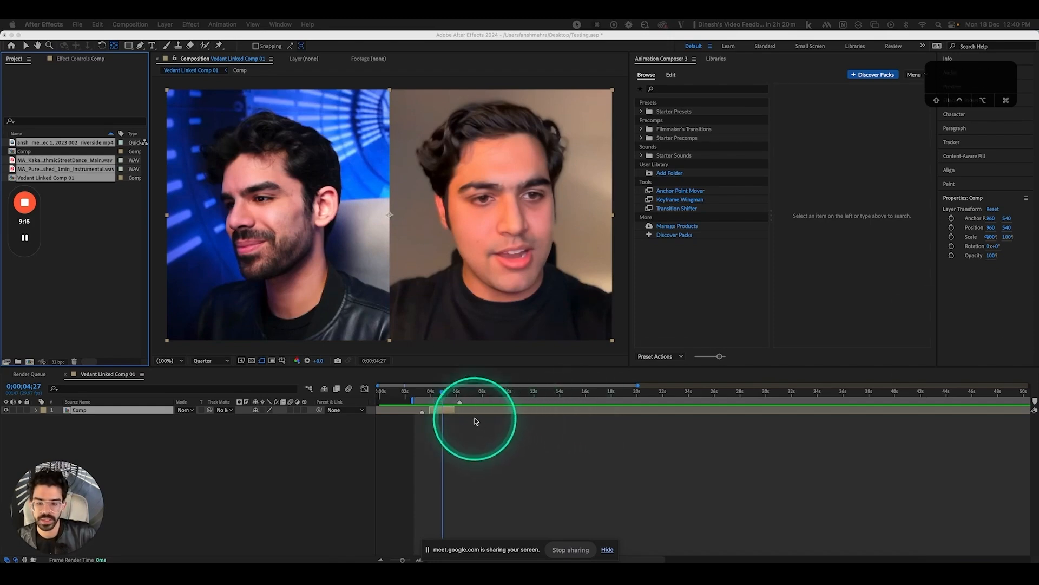
key("s")
key("s")
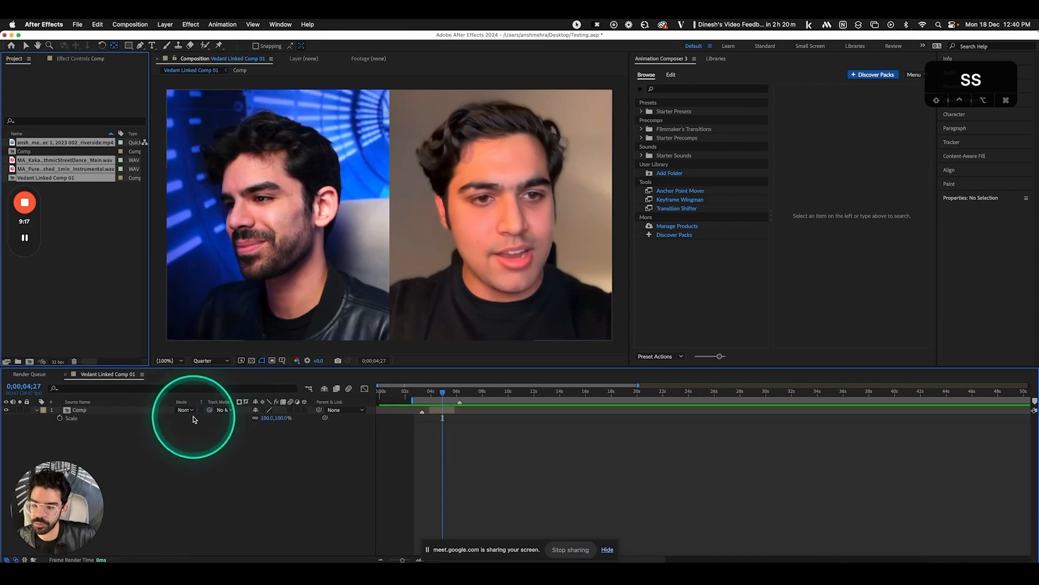
left_click_drag(269, 418, 371, 412)
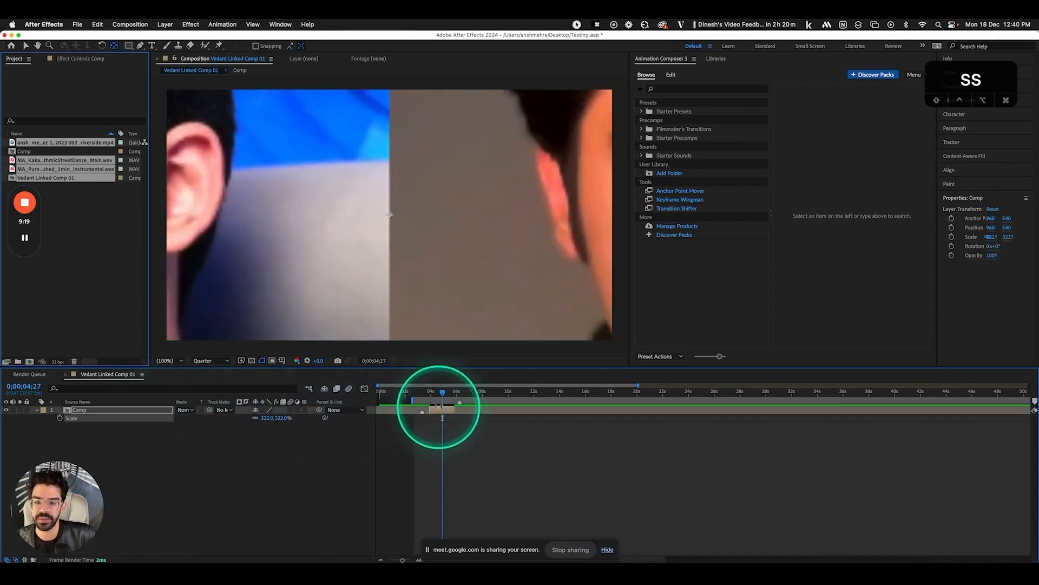
left_click(453, 420)
left_click(451, 410)
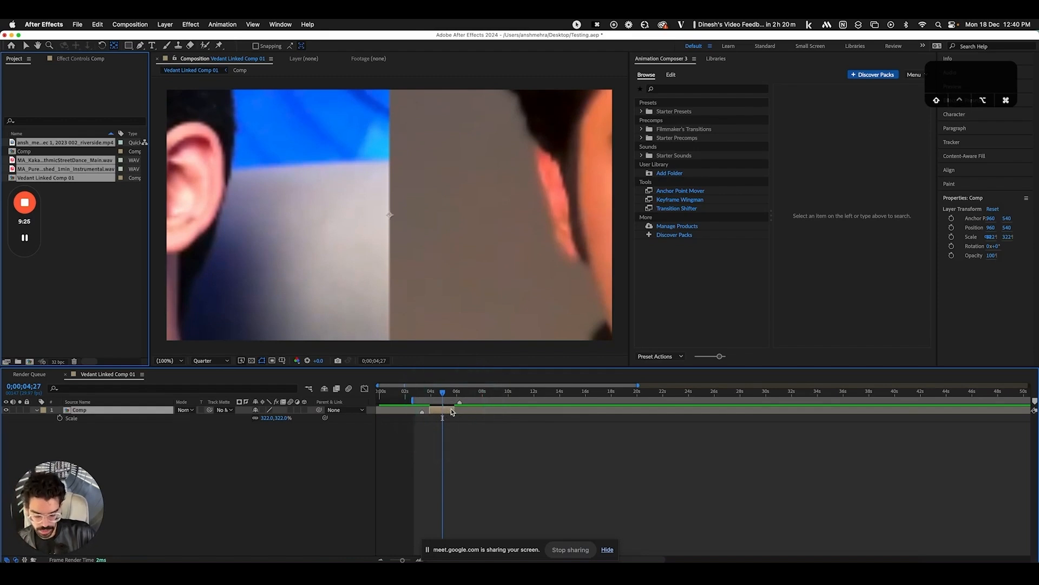
key("alt+shift+super+h")
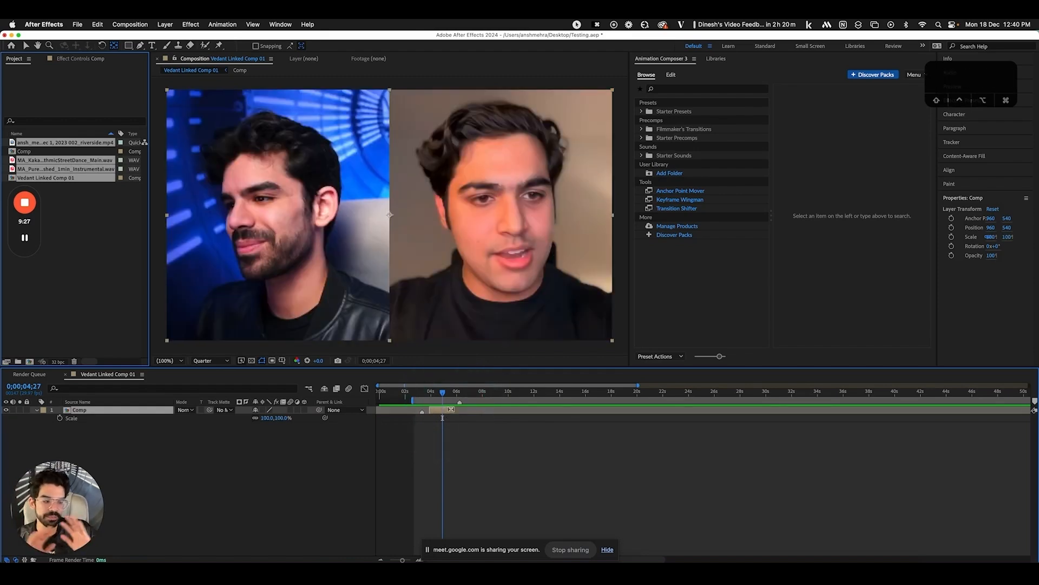
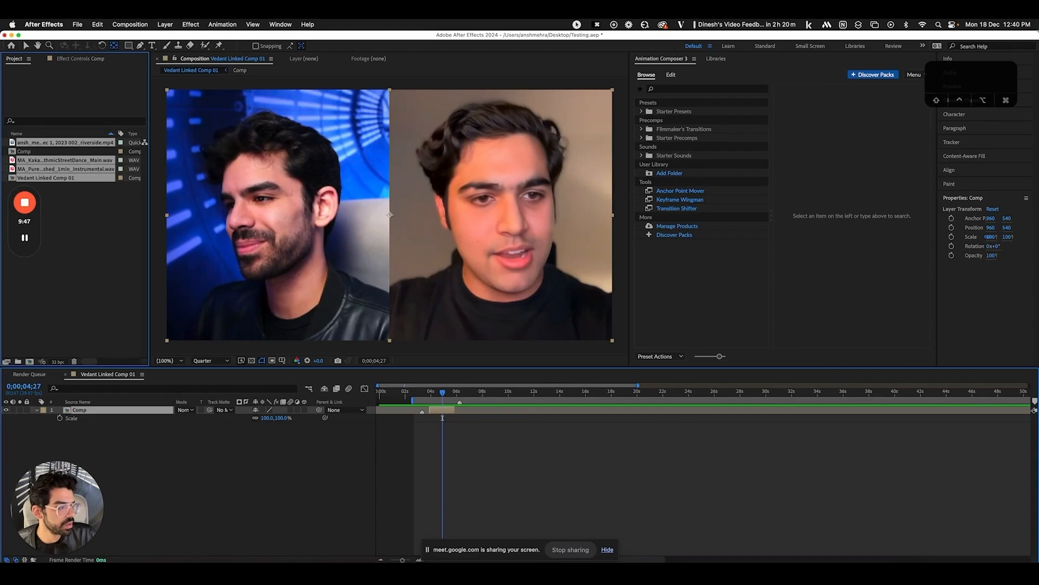
Clear the selections and move Vedant Linked Comp 01's current time to 0;00;04;20
left_click(295, 456)
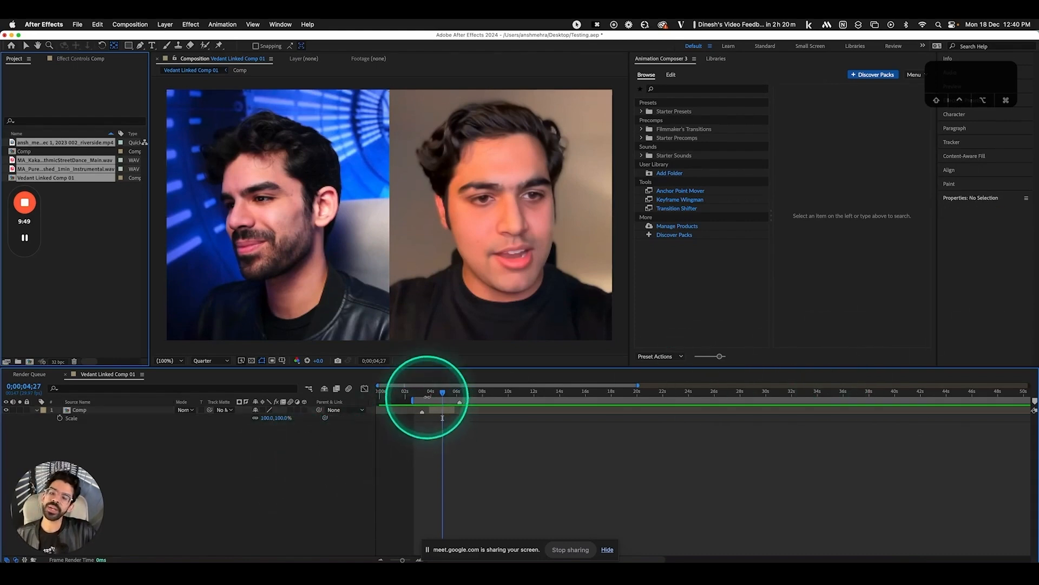
left_click(431, 393)
left_click_drag(431, 393, 441, 394)
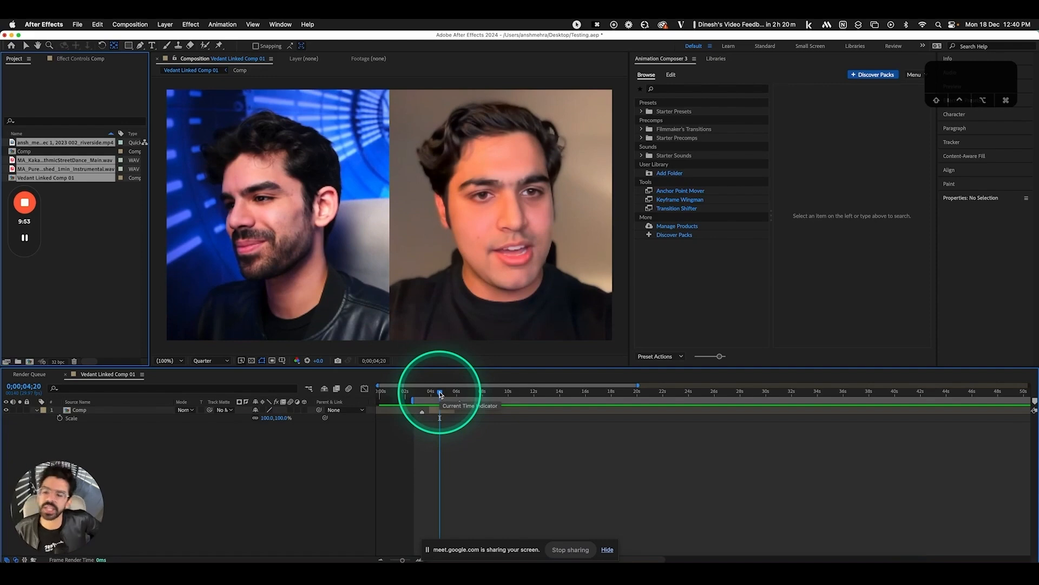
left_click(103, 286)
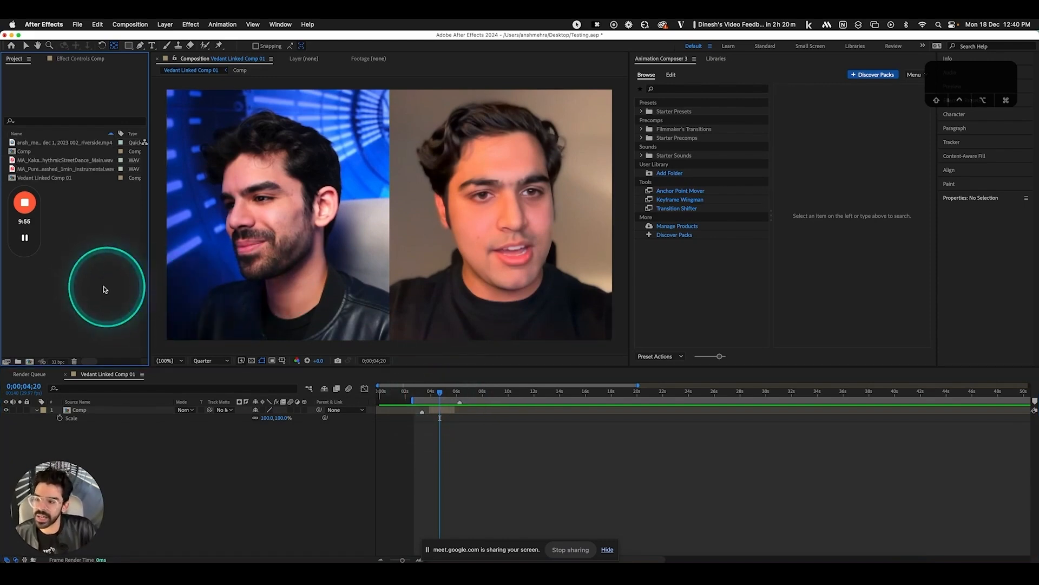
left_click(130, 24)
Browse File > Dependencies and the Comp layer's context menu without running any command
left_click(78, 24)
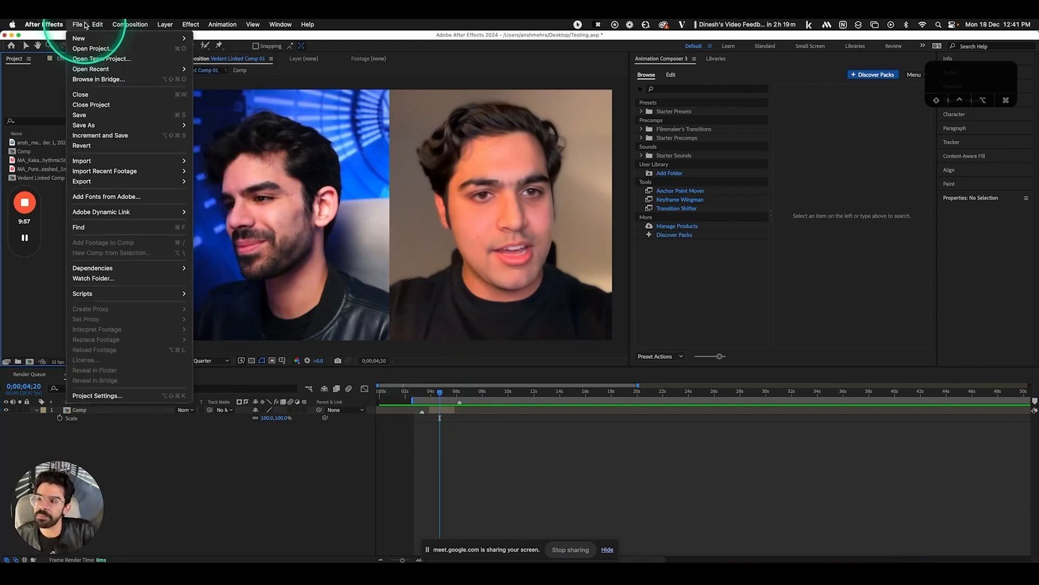
mouse_move(100, 271)
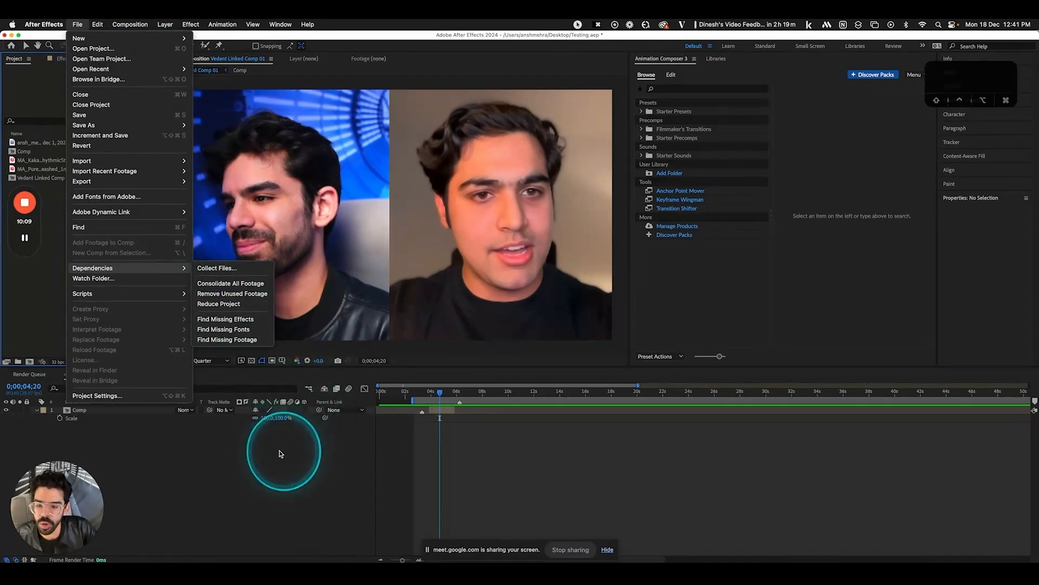
left_click(139, 417)
left_click(138, 413)
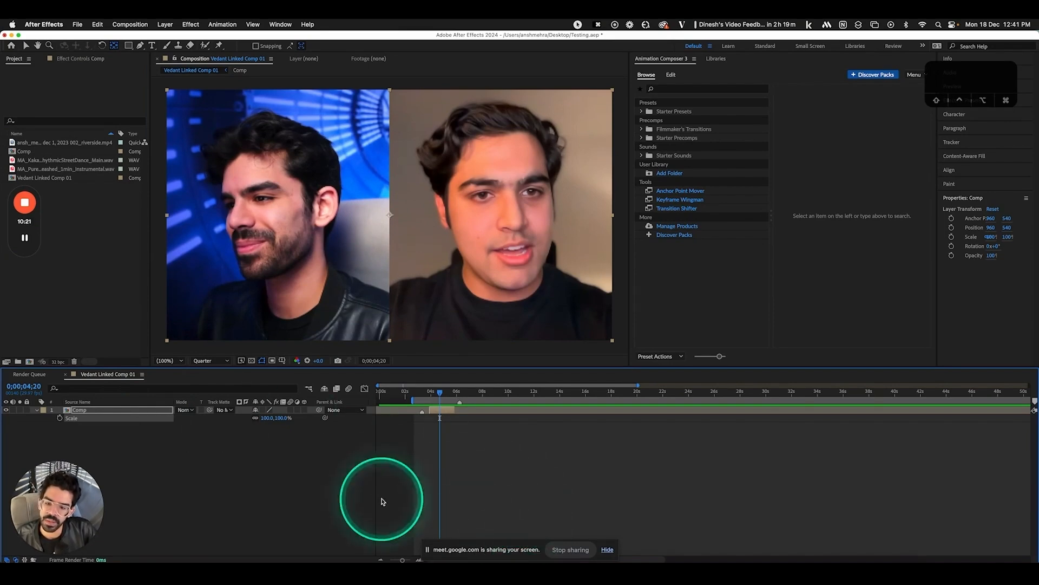
left_click(171, 453)
right_click(143, 419)
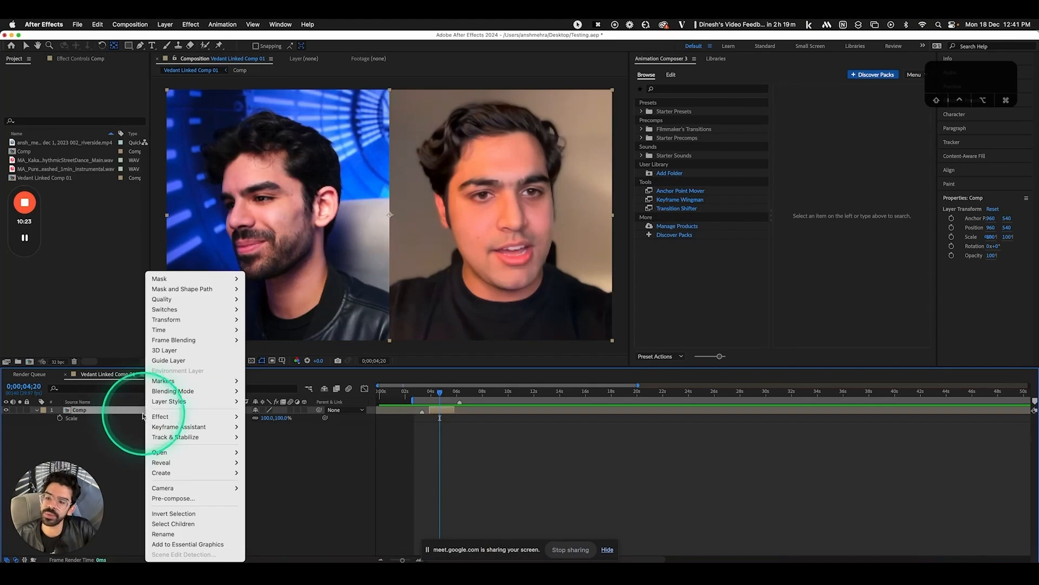
left_click(139, 416)
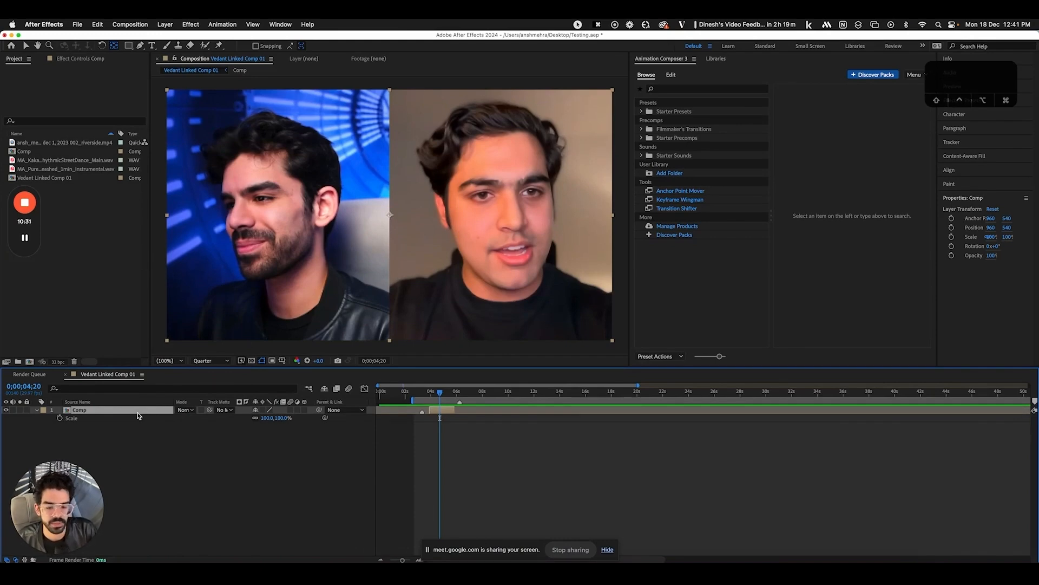
left_click(144, 414)
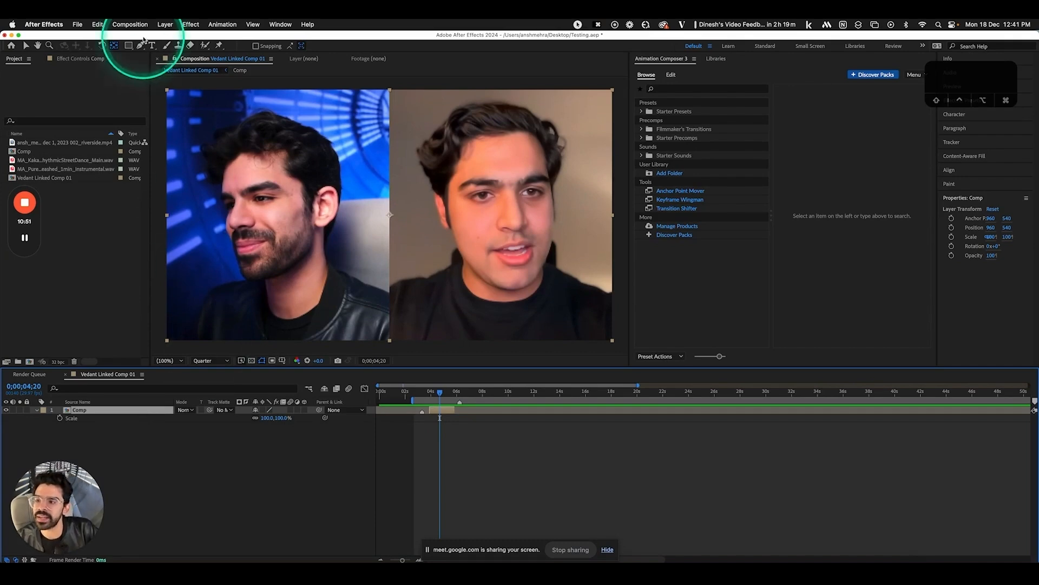
Check Replace Footage for the riverside recording without replacing it, then launch HandBrake
left_click(86, 144)
right_click(87, 145)
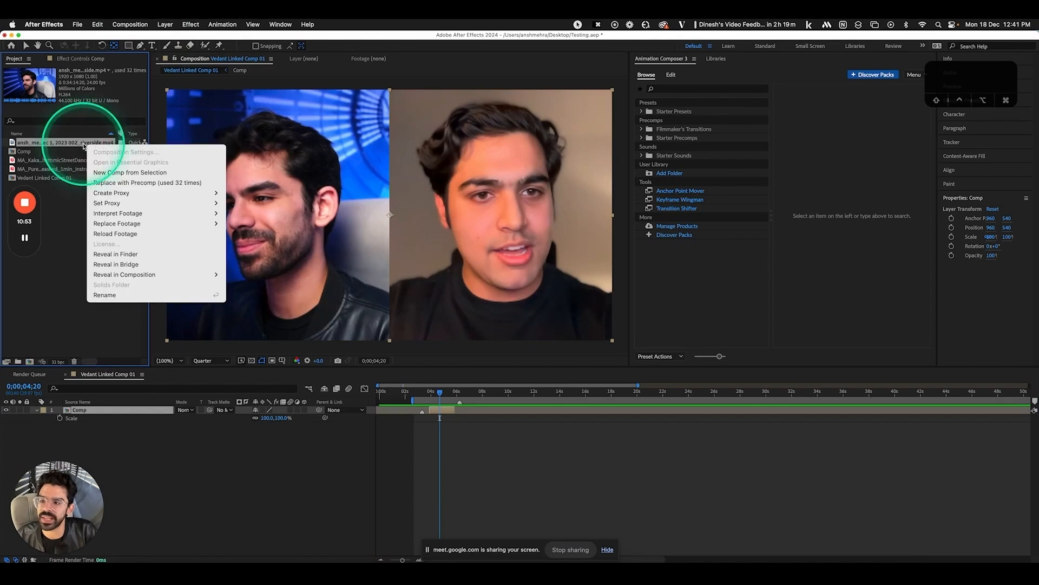
mouse_move(206, 223)
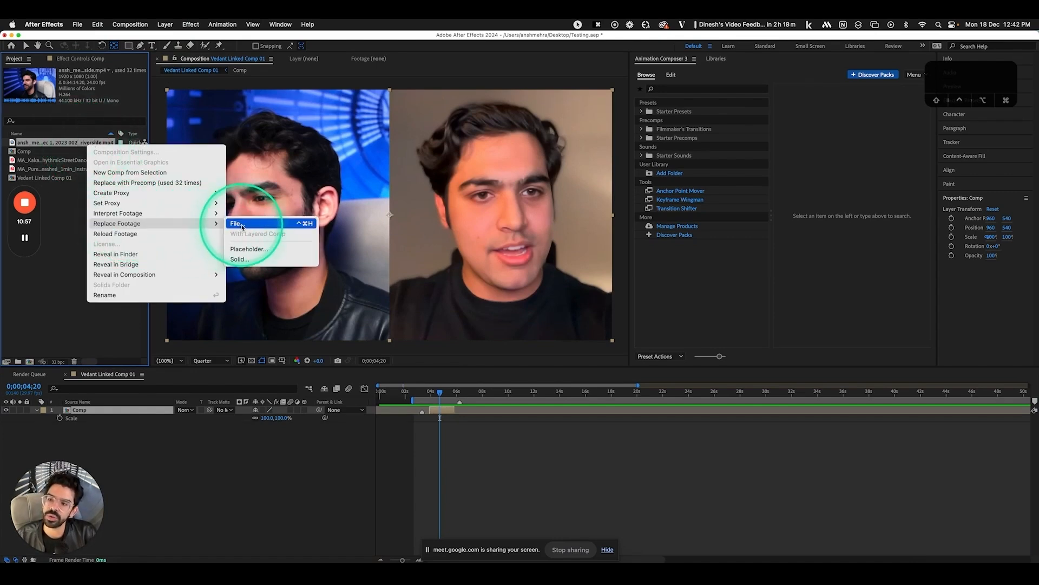
left_click(331, 477)
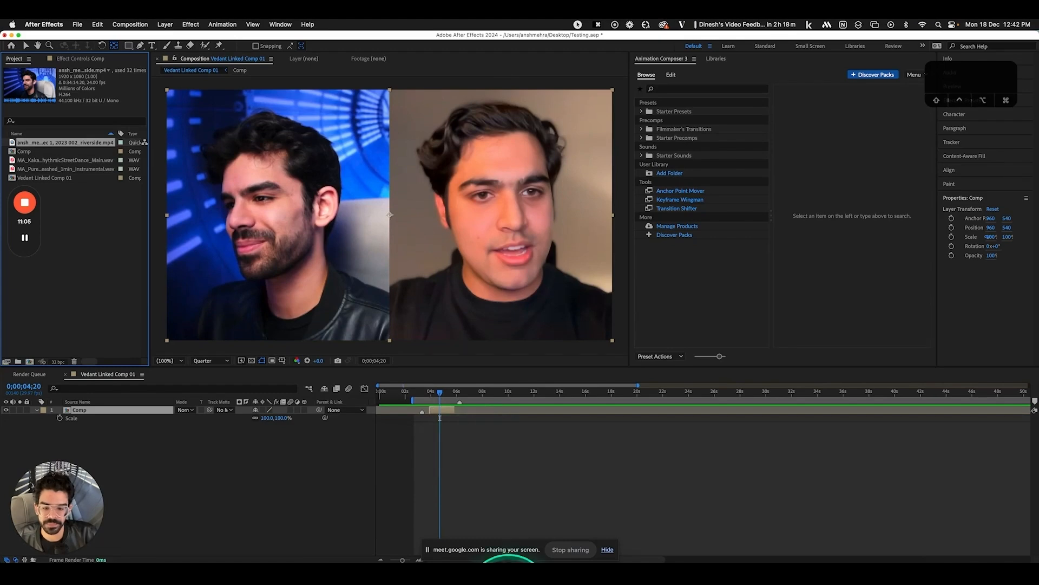
left_click(506, 584)
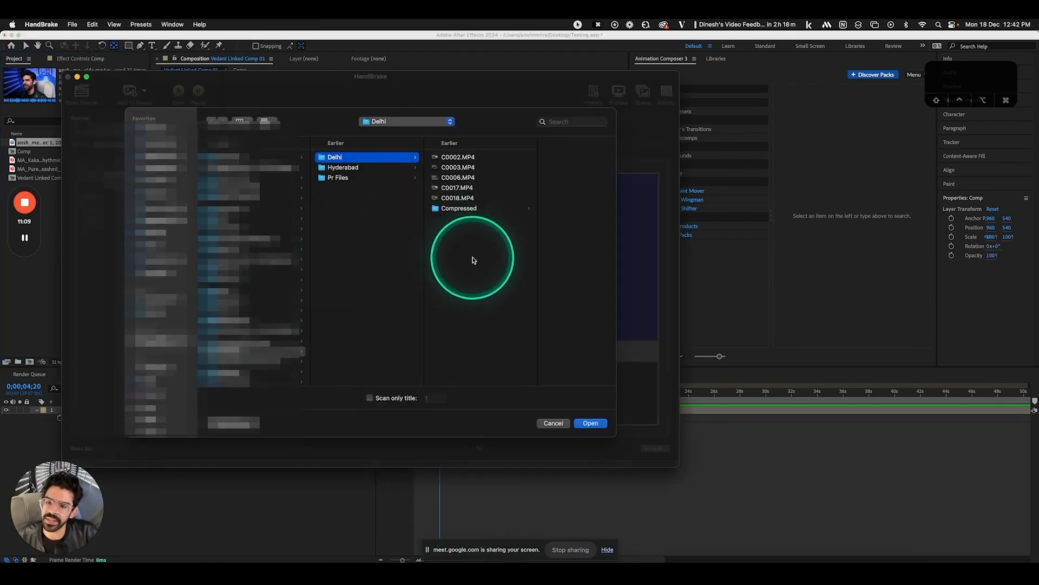
Load C0006.MP4 from the Delhi folder as HandBrake's source
left_click(458, 177)
left_click(590, 423)
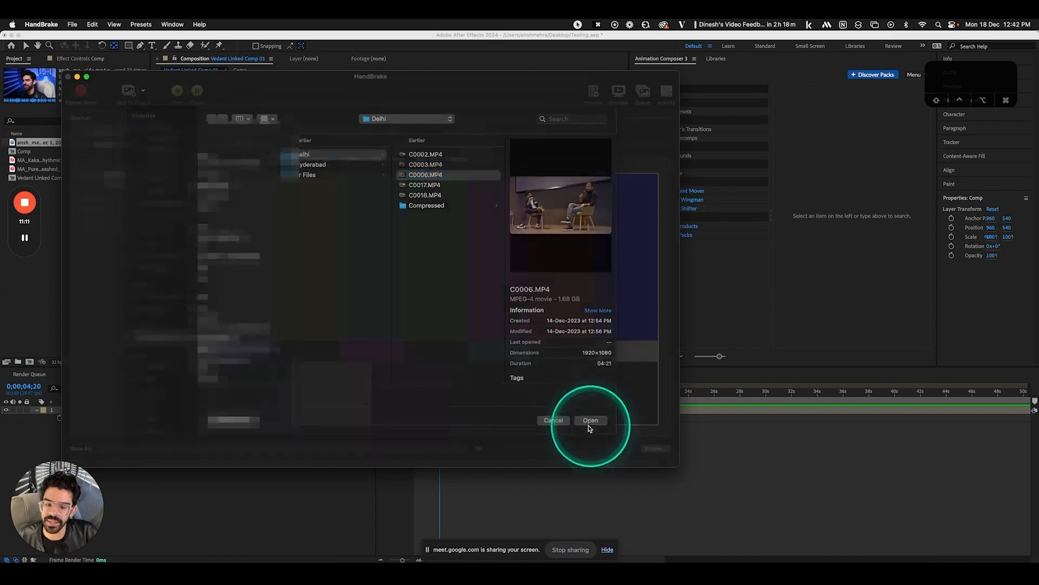
left_click_drag(298, 100, 340, 95)
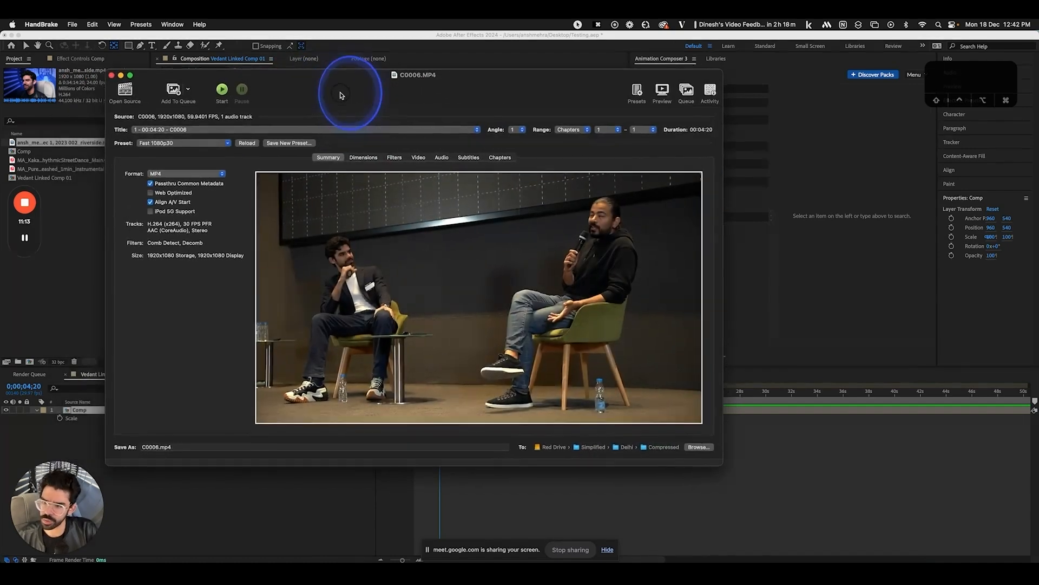
Set Cropping to None under Dimensions, review the Video settings, and close HandBrake
left_click(364, 158)
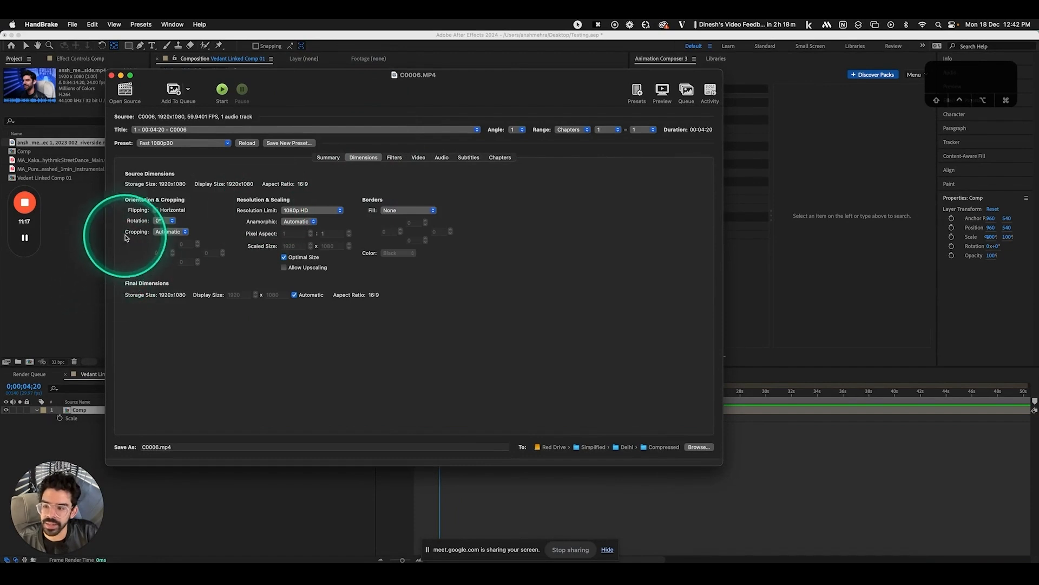
left_click(170, 232)
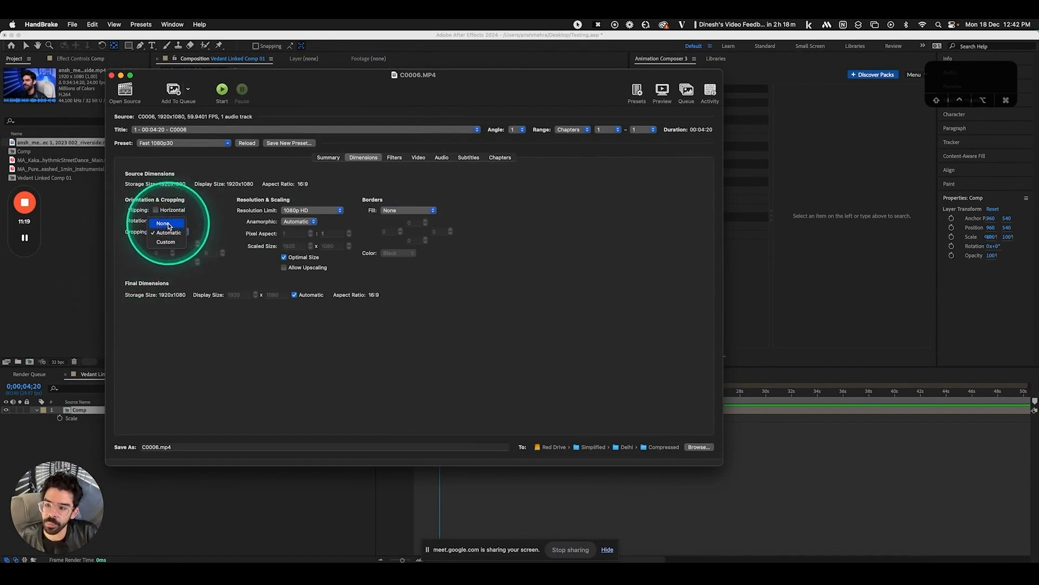
left_click(169, 224)
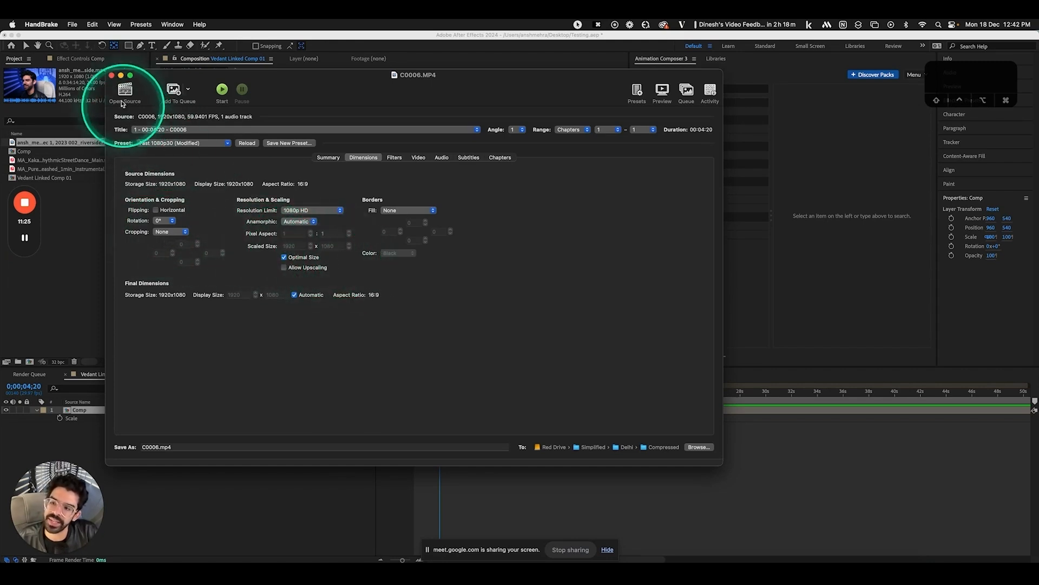
left_click(112, 76)
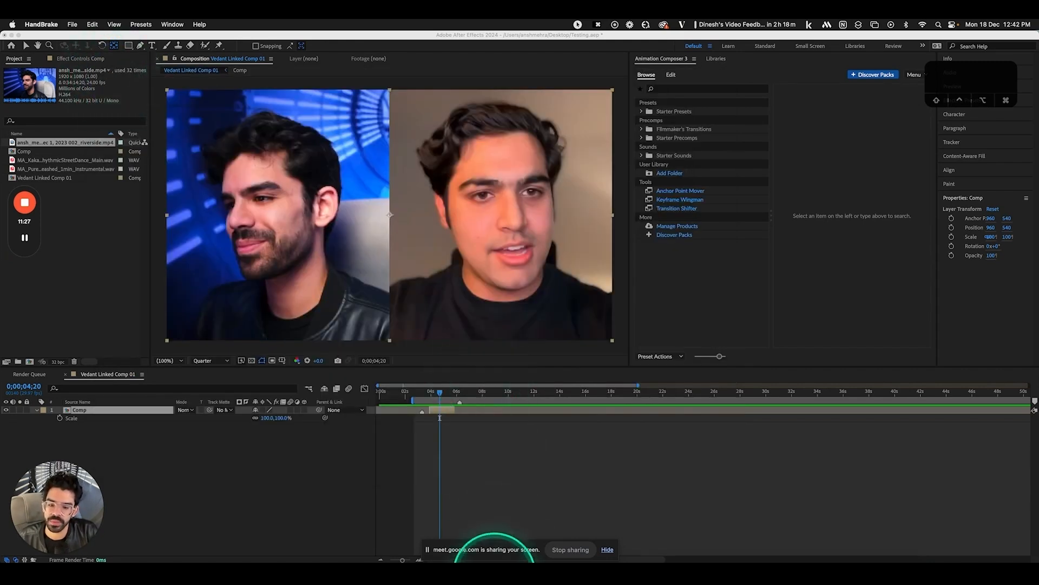
left_click(494, 573)
left_click(418, 158)
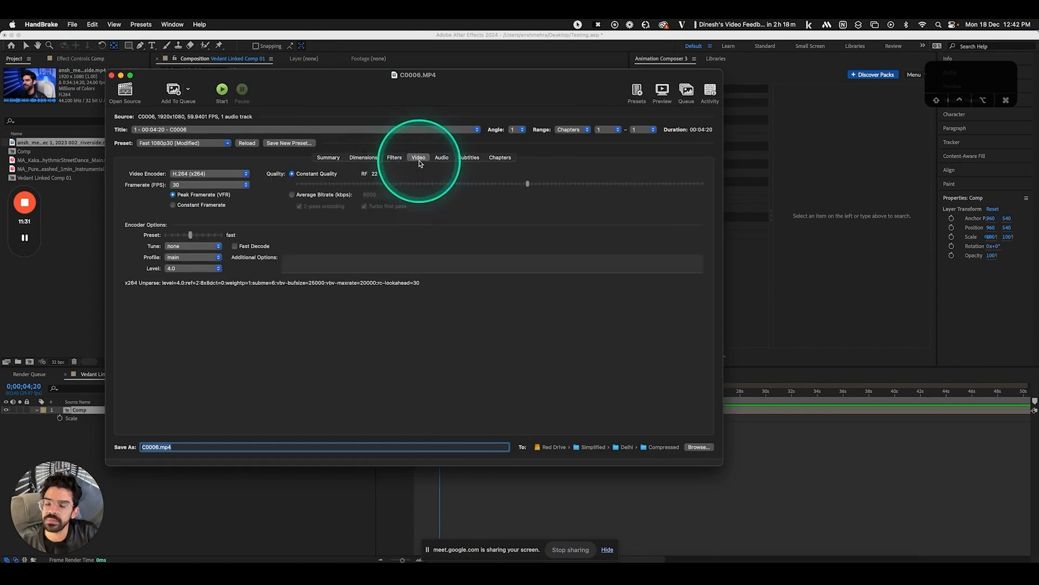
left_click(111, 77)
Open the Comp precomp and reveal layer 3's audio waveform
left_click(140, 411)
double_click(139, 411)
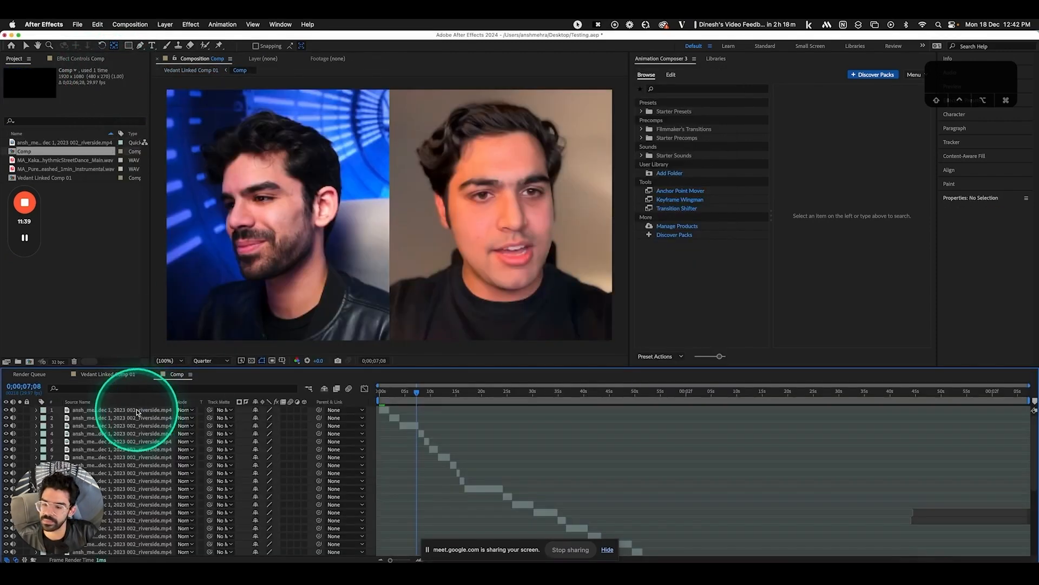
left_click(407, 426)
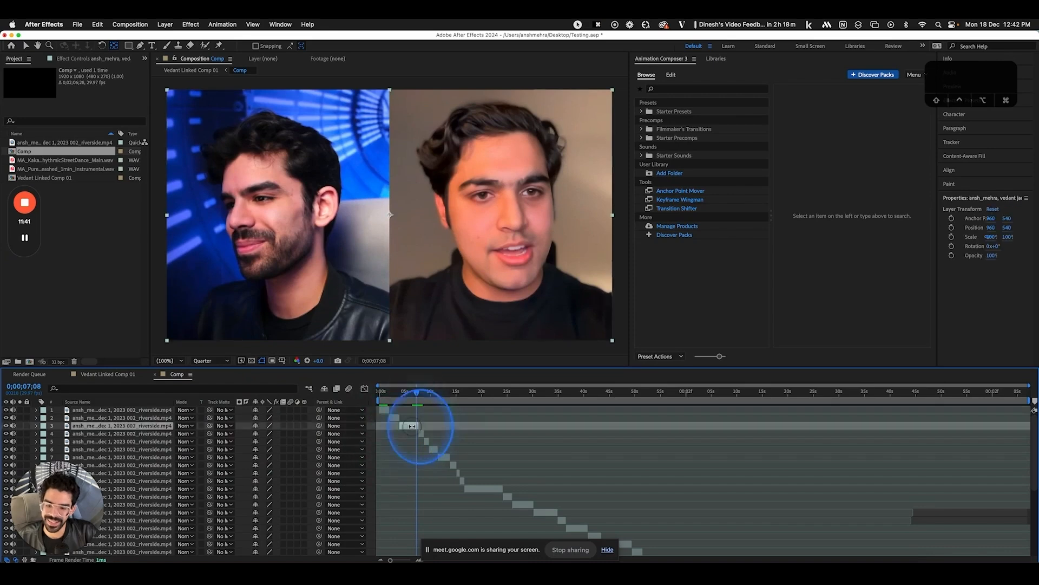
scroll(412, 426, "up", 5)
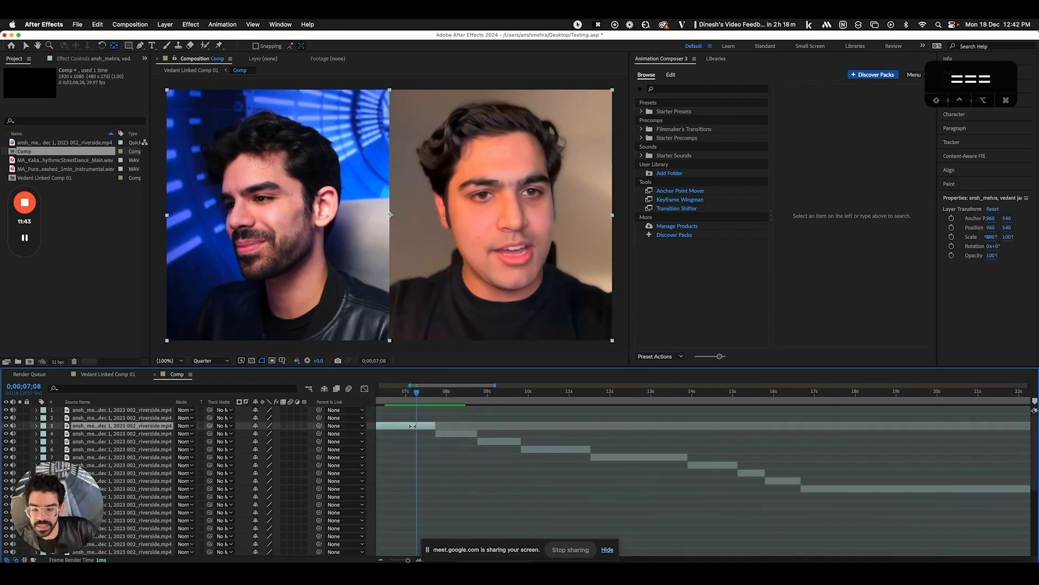
scroll(414, 426, "left", 3)
key("l")
key("l")
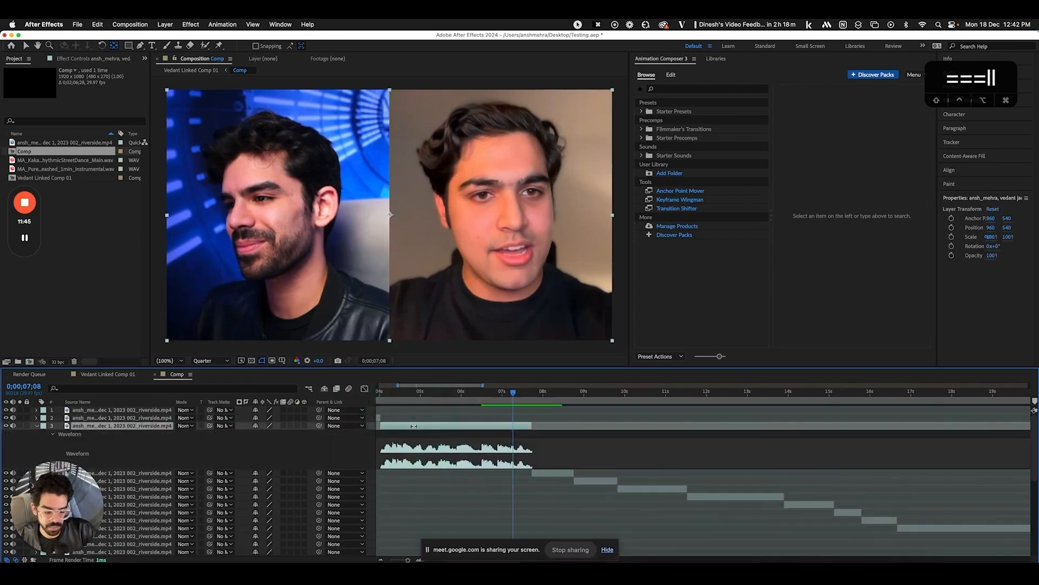
scroll(414, 426, "left", 4)
Move the playhead near the start, zoom the timeline out, and switch to the P0 composition
left_click(710, 446)
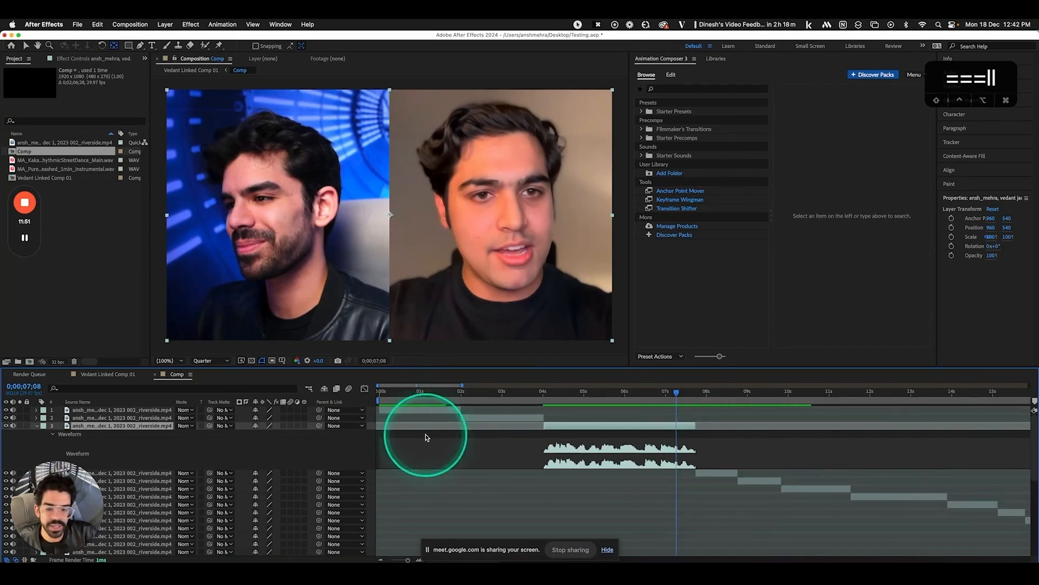
mouse_move(319, 426)
left_mouse_down()
mouse_move(292, 426)
mouse_move(322, 426)
left_mouse_up()
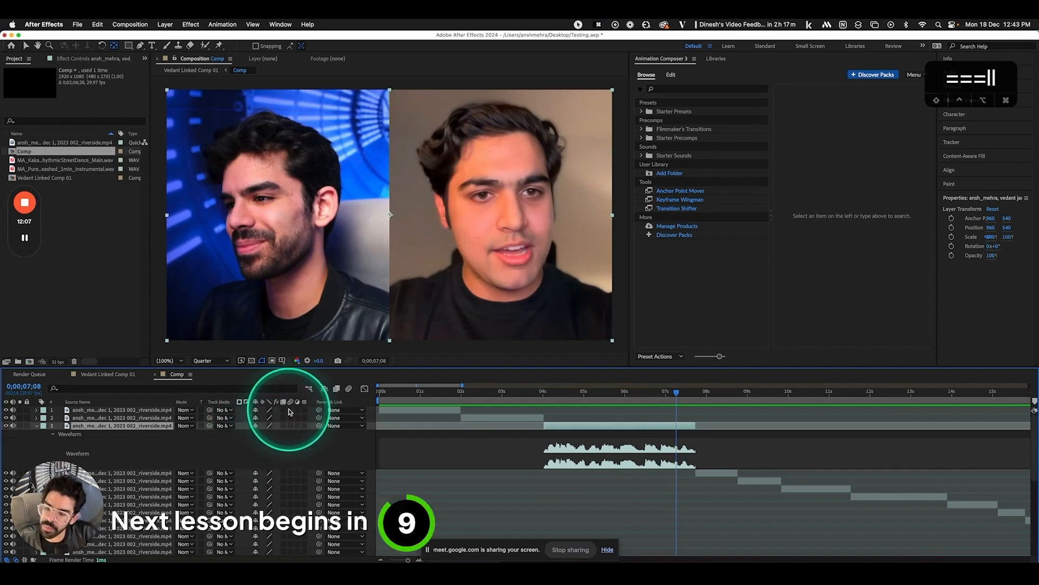
left_click(398, 394)
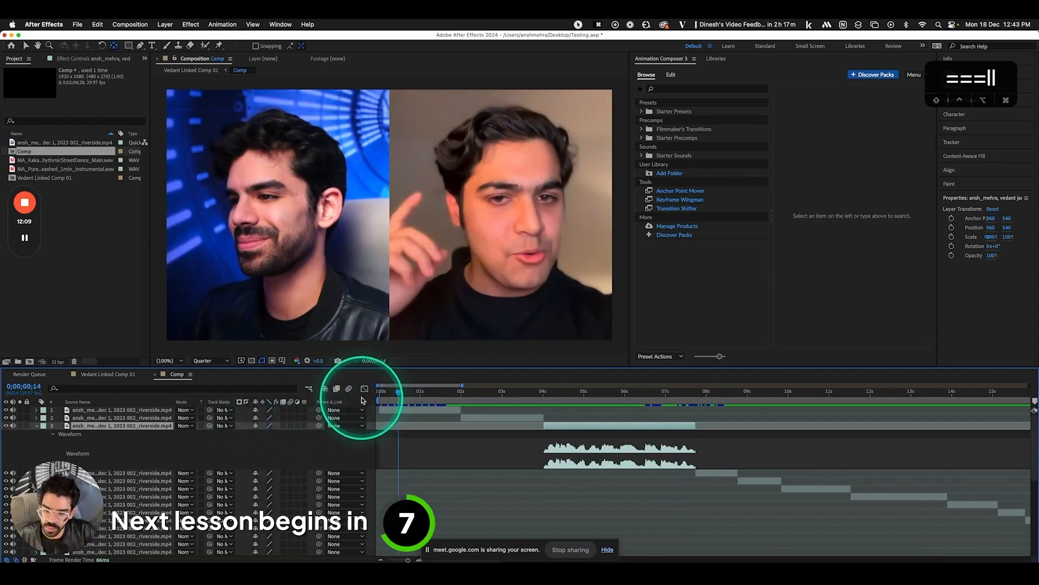
key("minus")
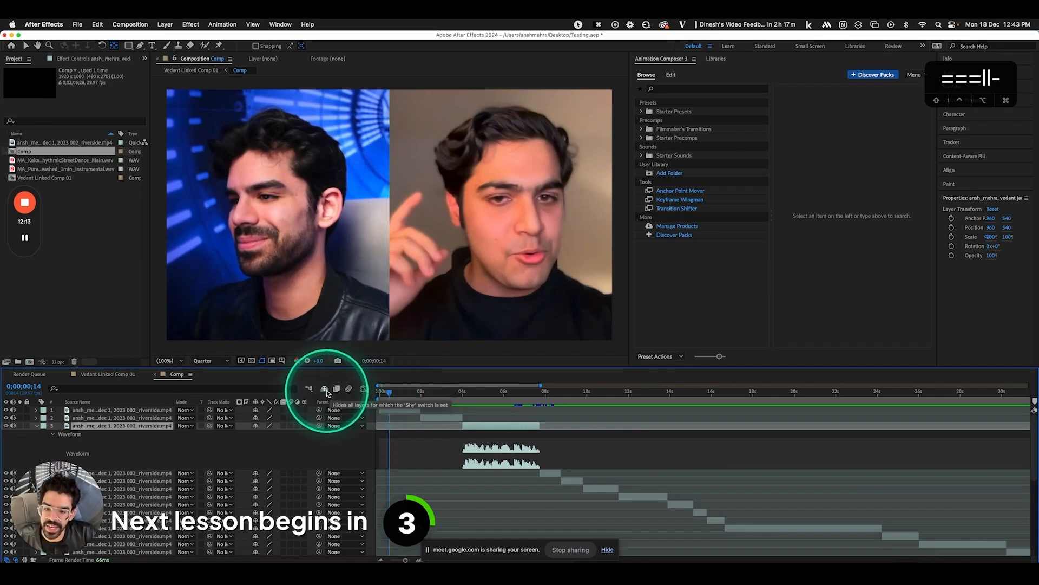
left_click(107, 376)
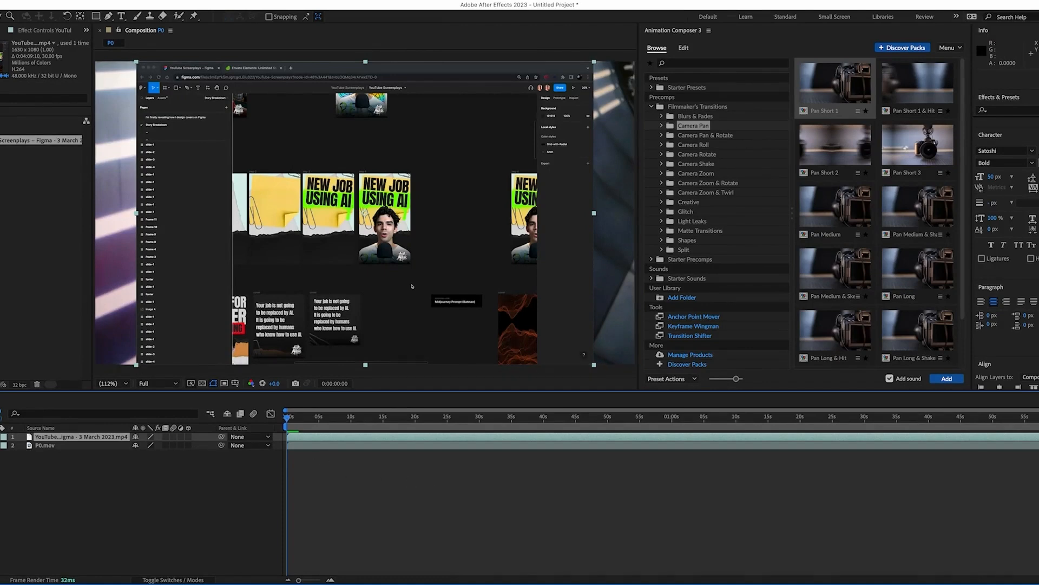
Hide the Figma recording layer and select P0.mov with the playhead set for the split
left_click(0, 436)
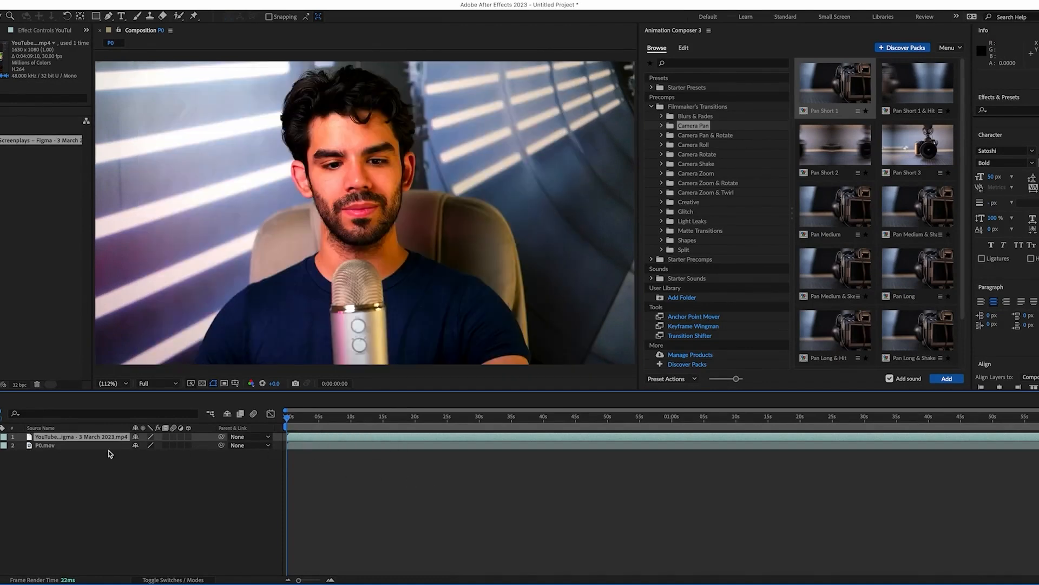
left_click(85, 448)
left_click_drag(293, 420, 349, 423)
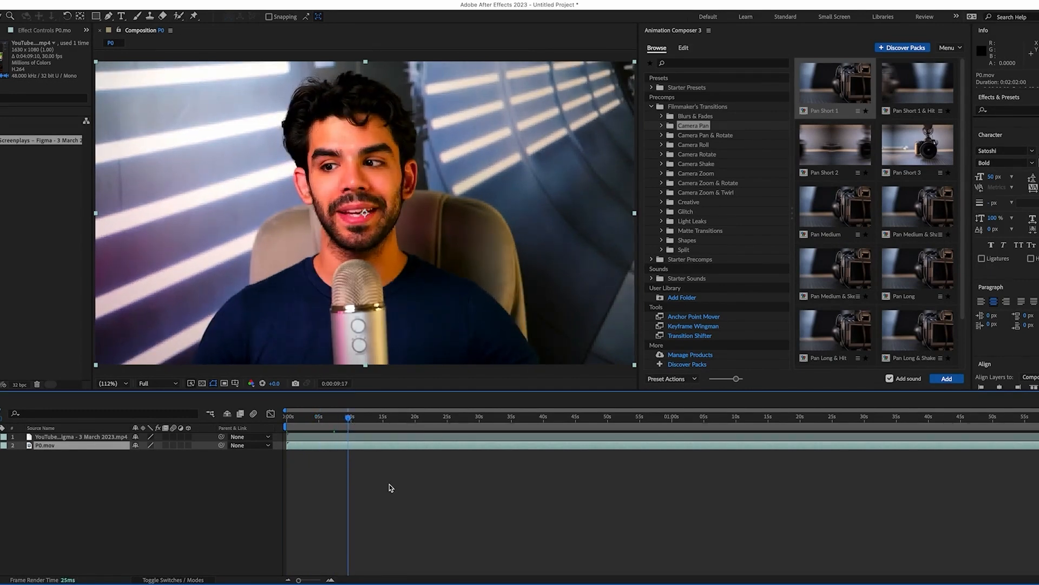
key("equal")
key("equal")
scroll(392, 481, "left", 5)
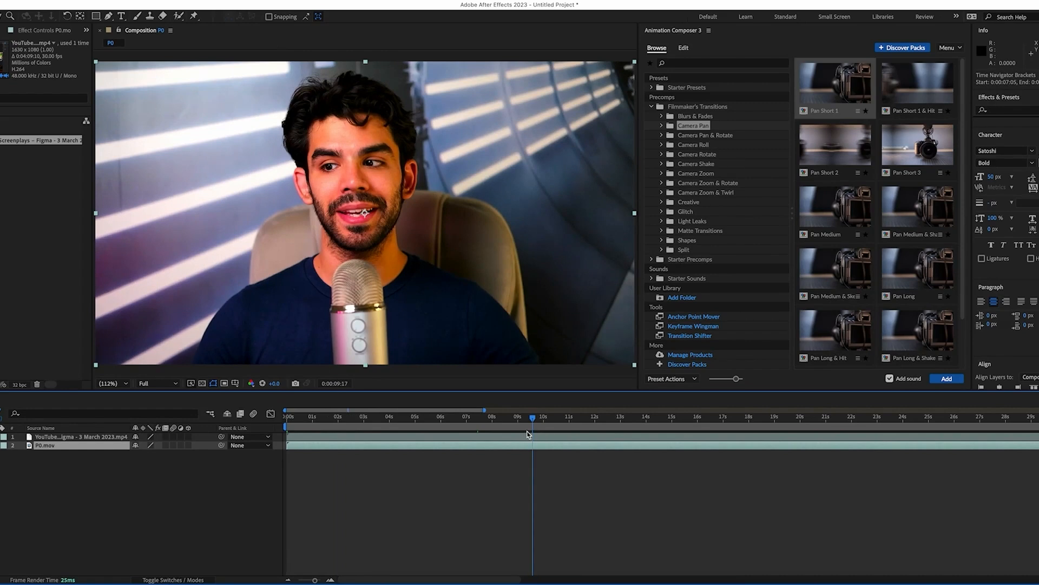
key("ctrl+Up")
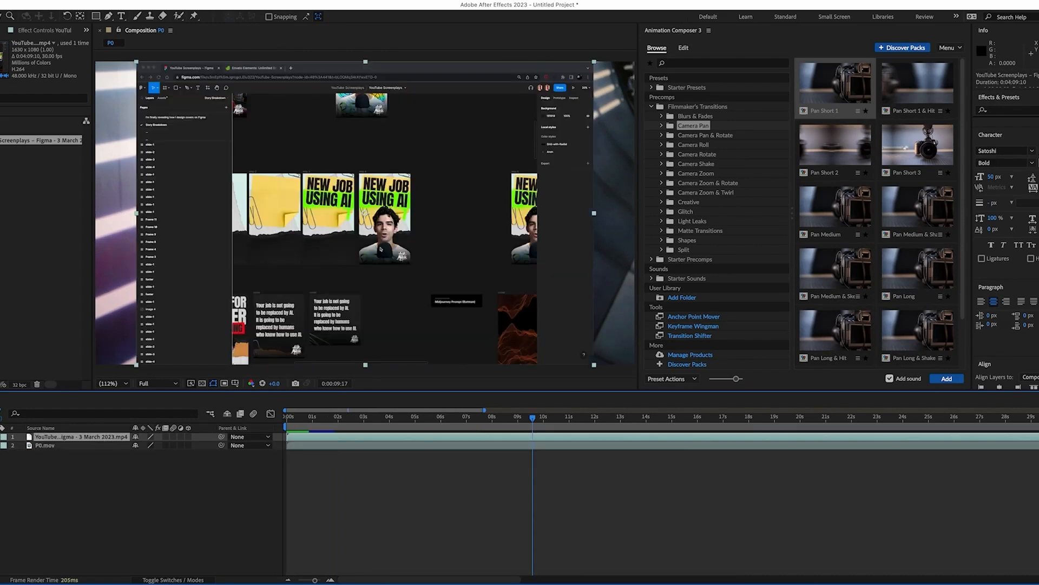
left_click(106, 446)
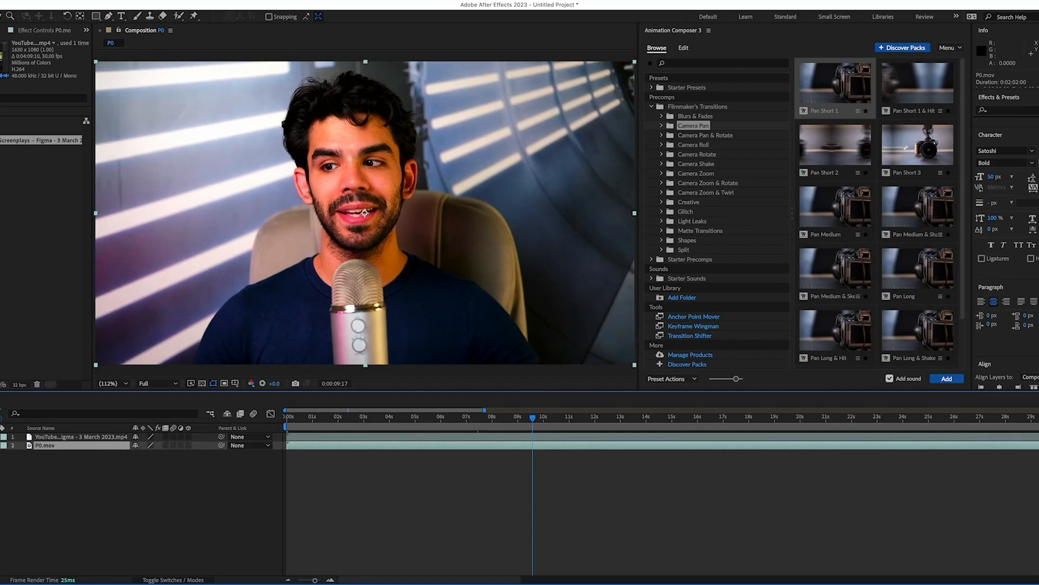
Split P0.mov at 0:00:09:17 and set a Position keyframe on the later piece
left_click(61, 1)
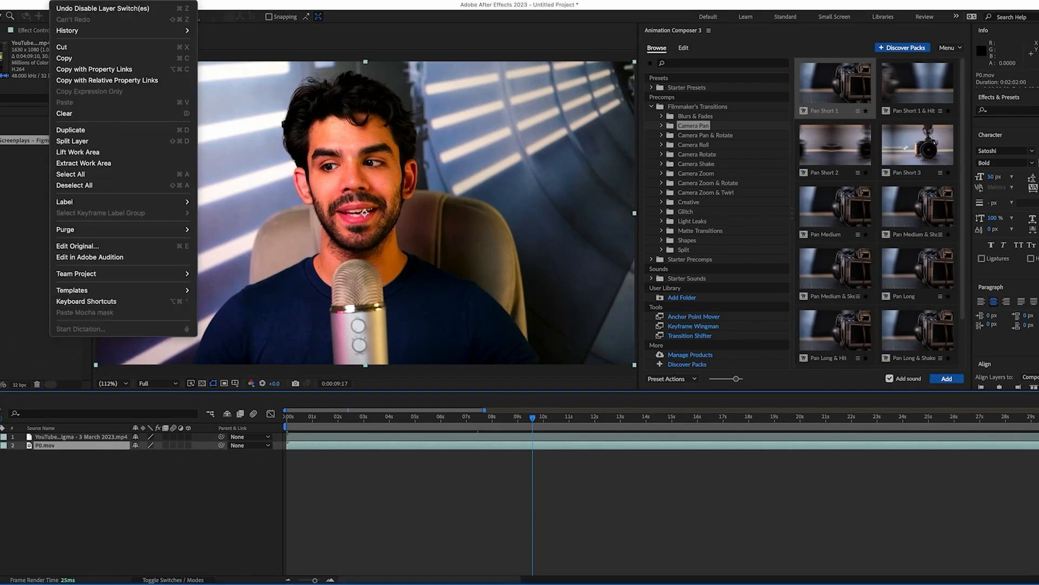
left_click(101, 141)
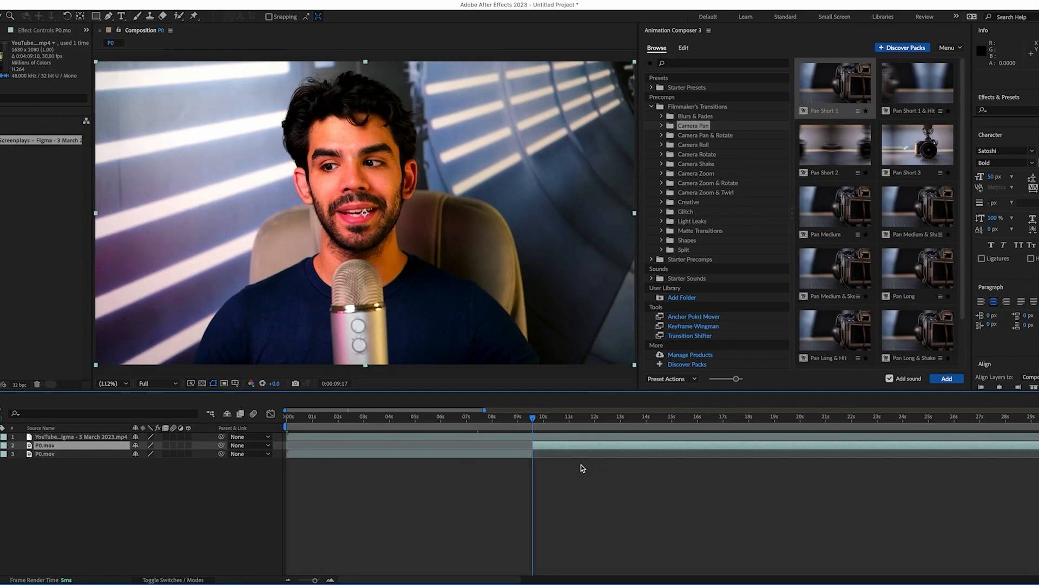
key("equal")
key("equal")
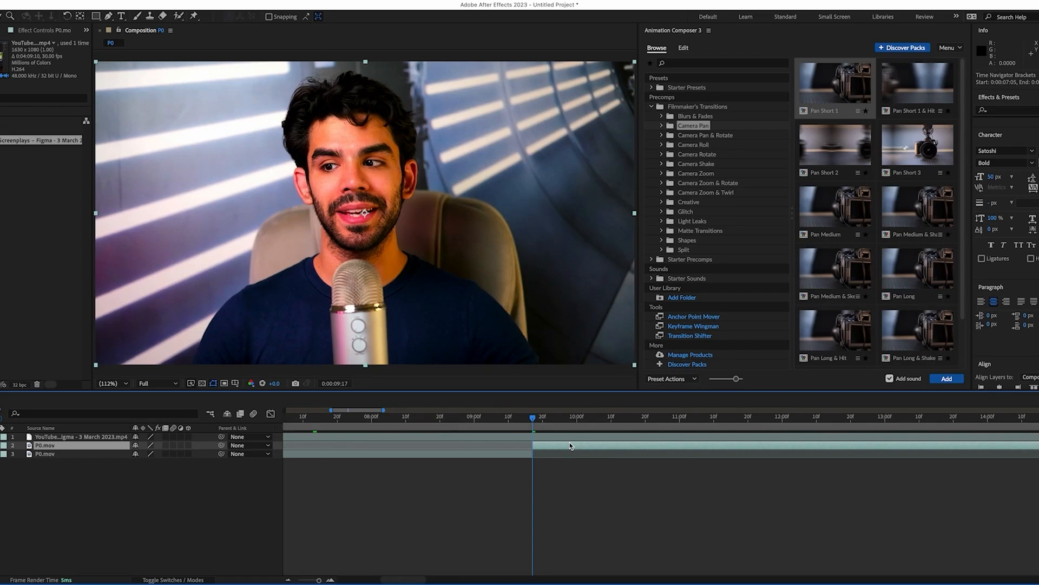
key("p")
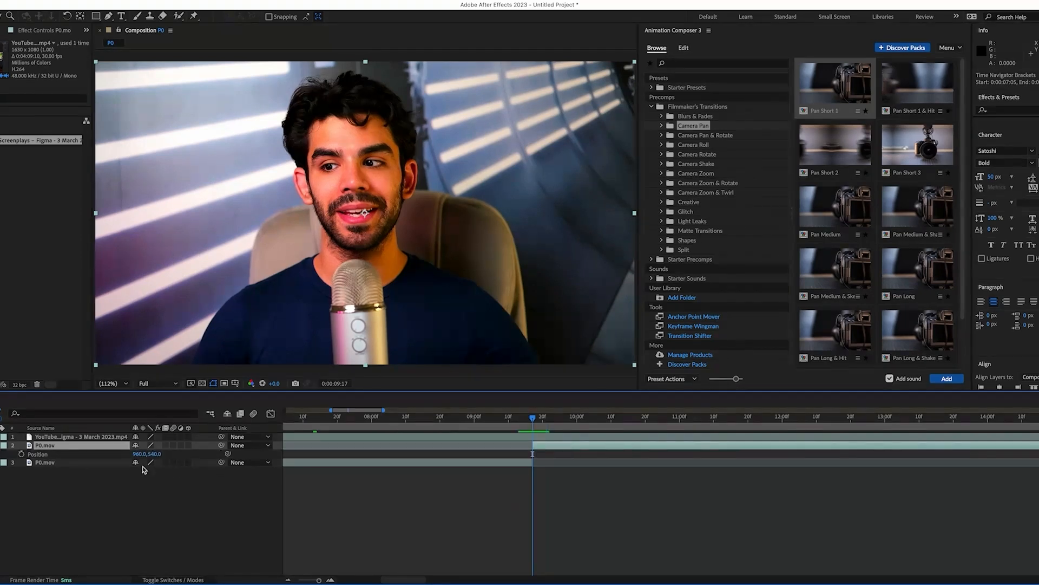
left_click(21, 454)
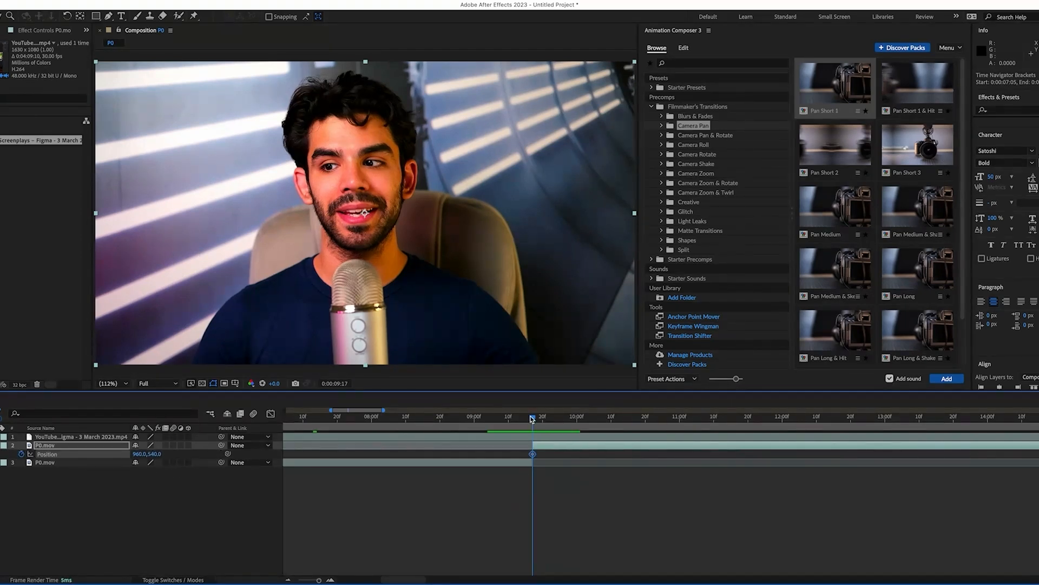
At 0:00:10:00 slide the speaker clip to X 1413, with motion blur and Easy Ease
left_click_drag(537, 421, 579, 426)
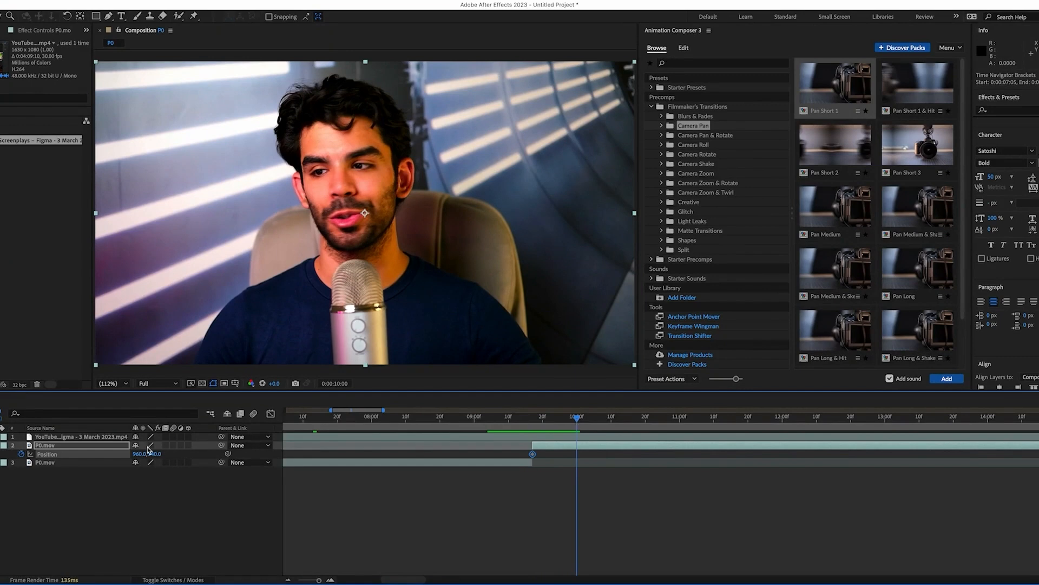
left_click_drag(148, 450, 357, 447)
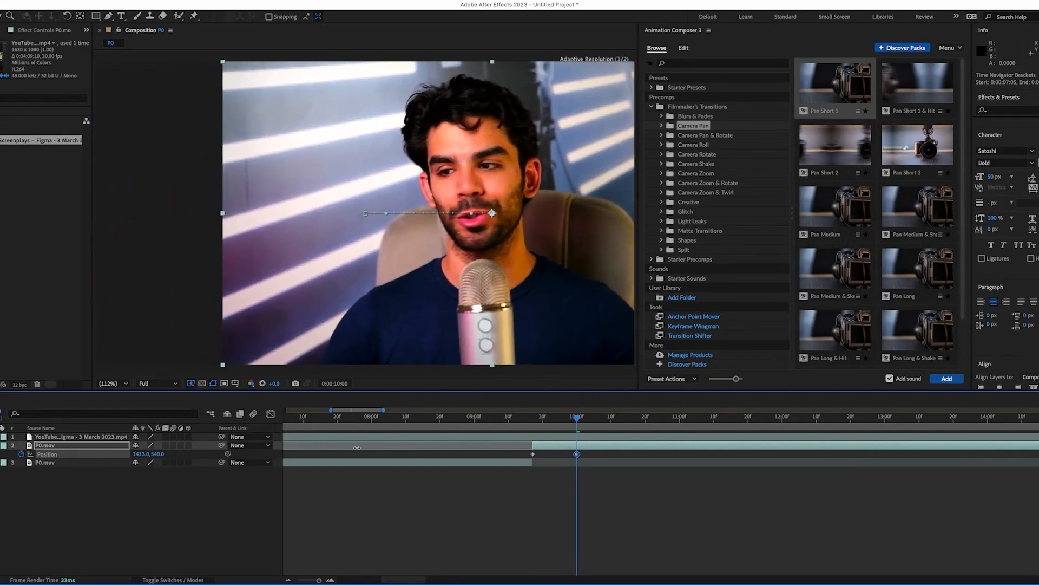
left_click(173, 445)
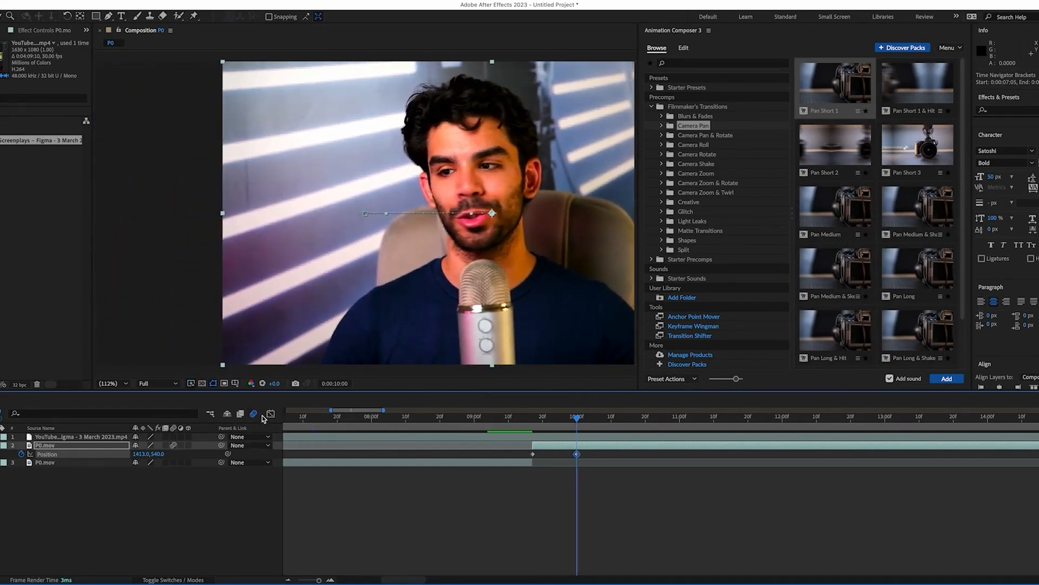
right_click(577, 455)
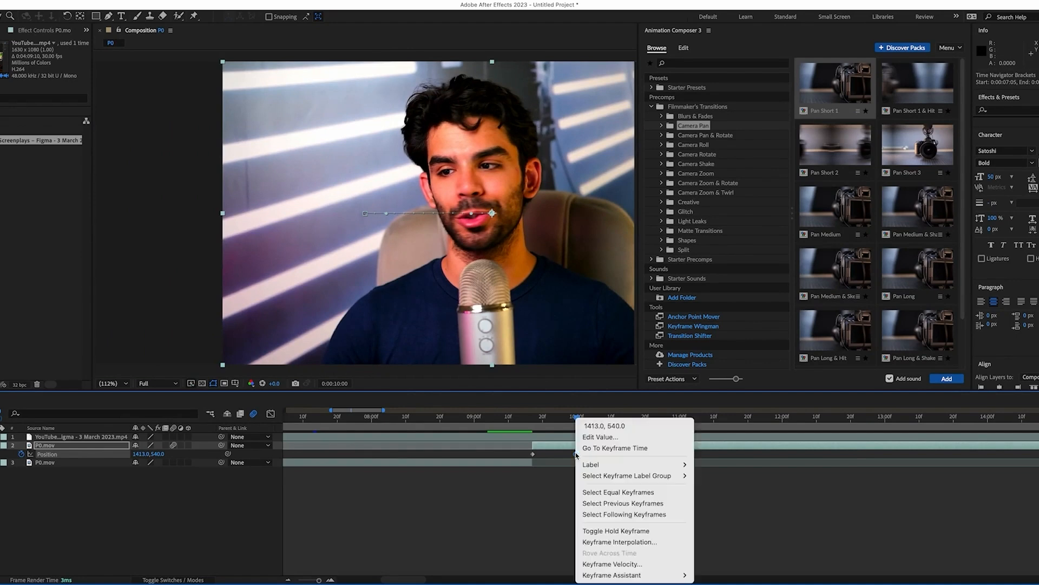
mouse_move(658, 575)
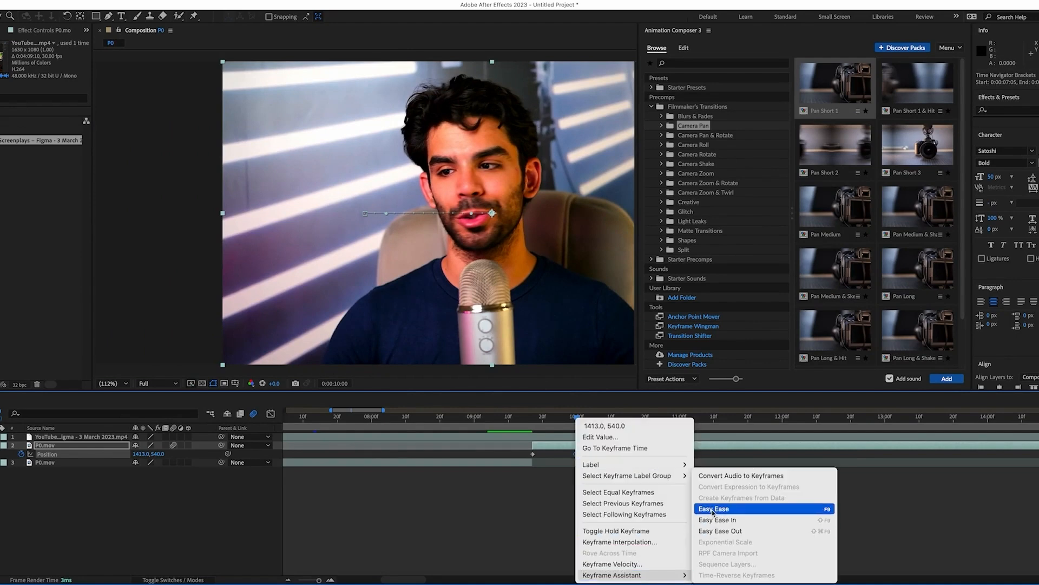
key("Return")
left_click(331, 580)
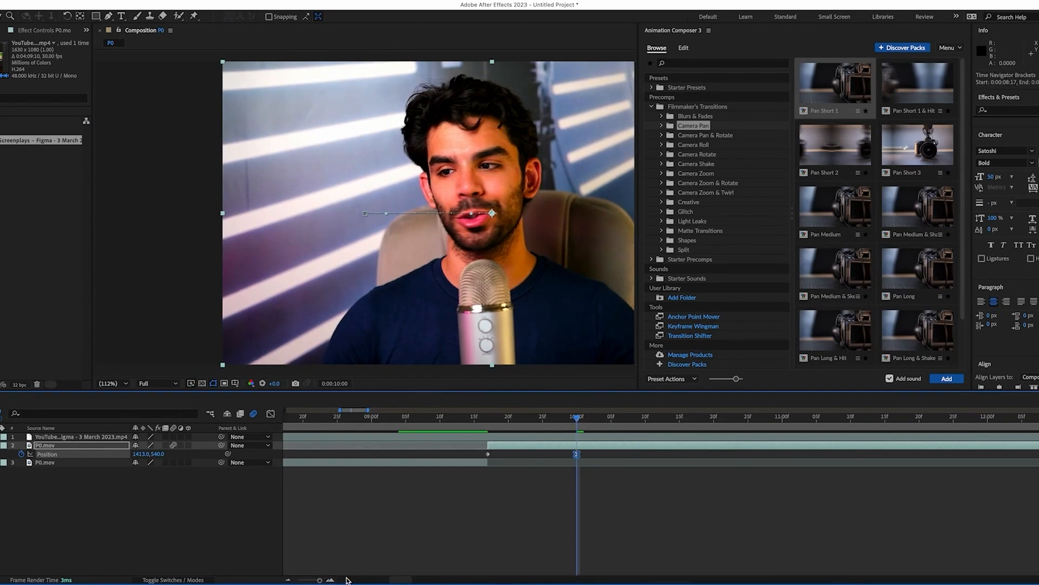
In the Graph Editor's speed graph, steepen the Position curve into the final keyframe
left_click(271, 414)
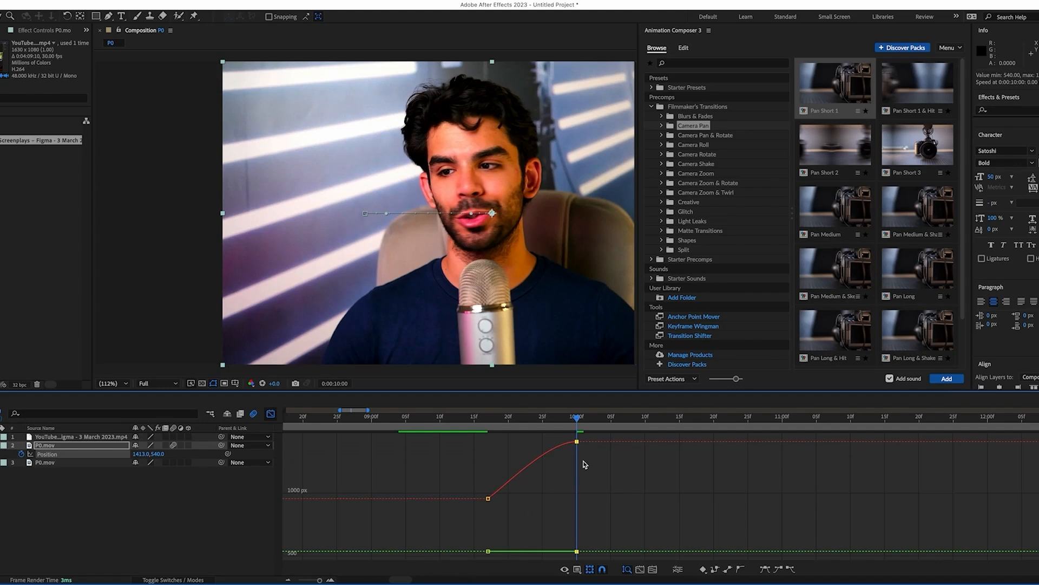
mouse_move(576, 443)
left_click(564, 570)
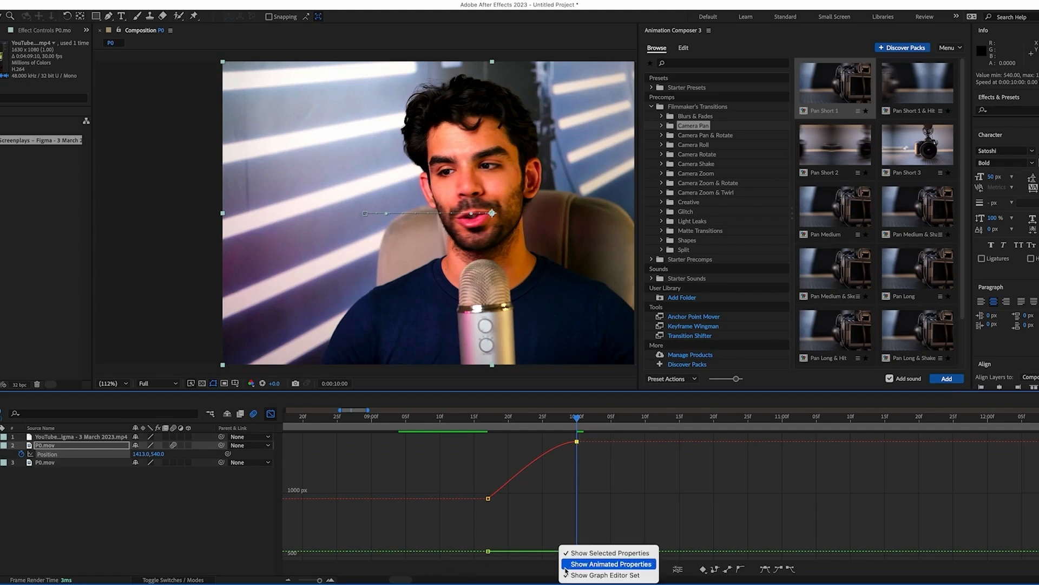
left_click(546, 562)
left_click(577, 571)
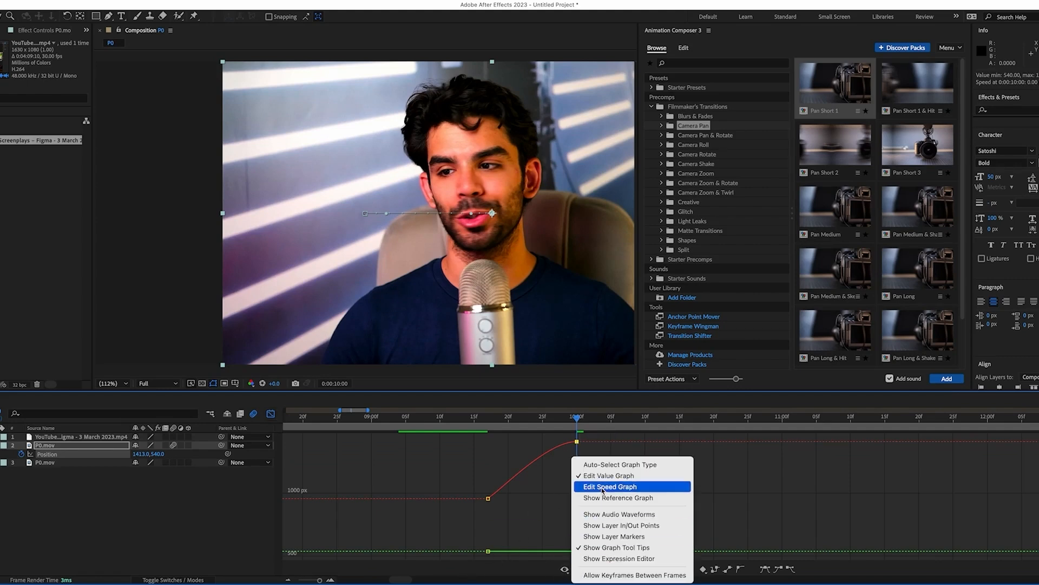
left_click(603, 487)
left_click_drag(561, 553, 532, 551)
left_click(270, 414)
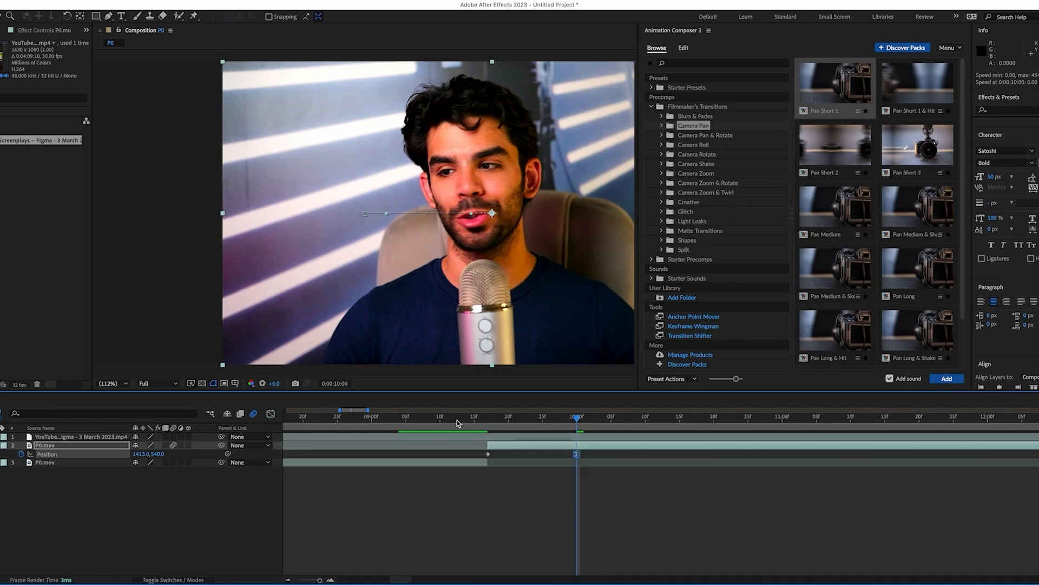
Add Black Solid 1 and move it beneath the P0.mov layer
mouse_move(581, 432)
left_mouse_down()
mouse_move(470, 435)
mouse_move(575, 439)
left_mouse_up()
key("ctrl+y")
left_click(517, 420)
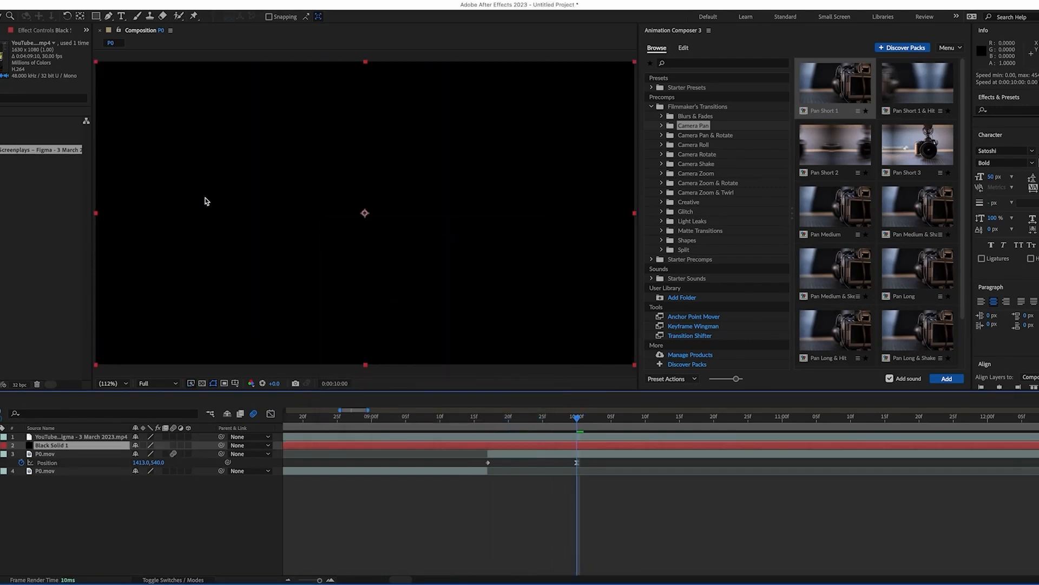
key("ctrl+[")
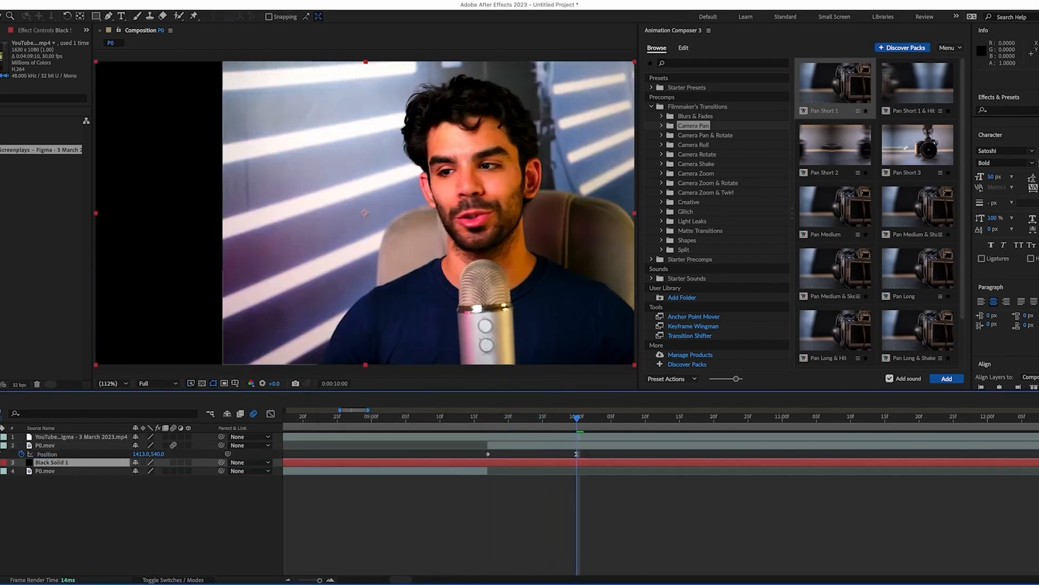
left_click(66, 507)
Add Black Solid 2 with a tall rectangular mask feathered to 392 pixels
key("ctrl+y")
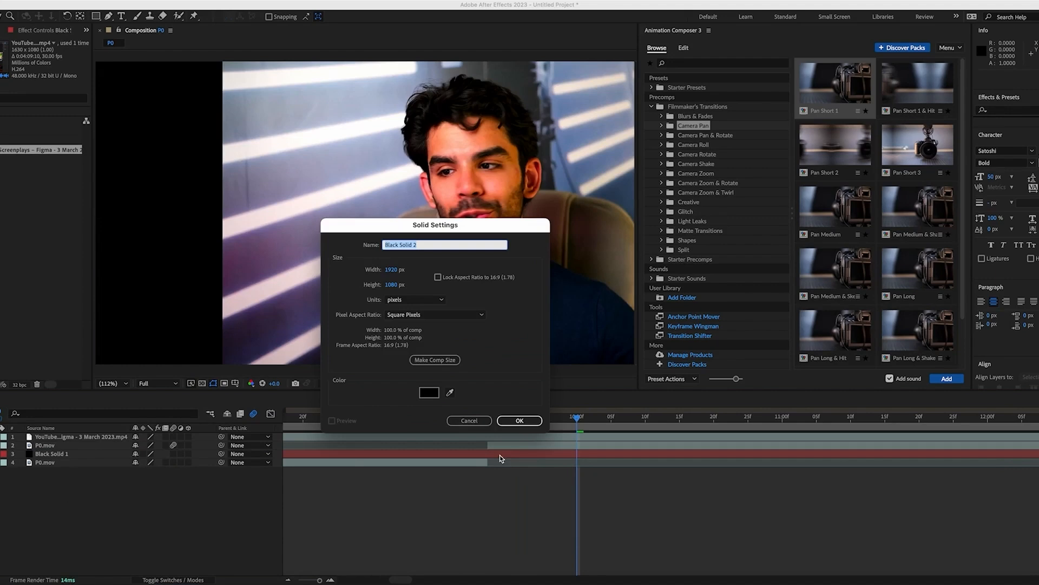
left_click(526, 424)
key("comma")
key("comma")
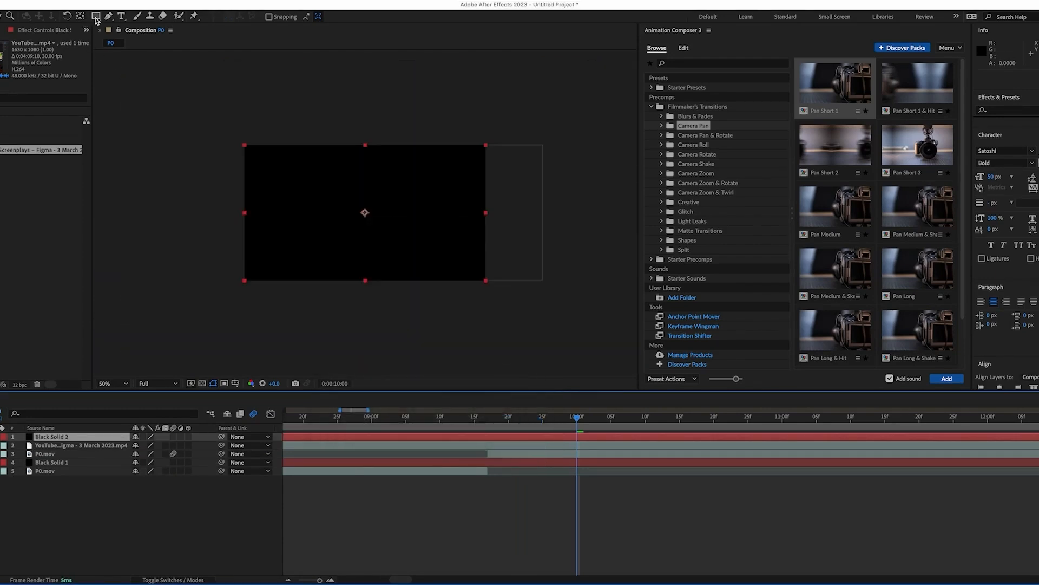
left_click(96, 19)
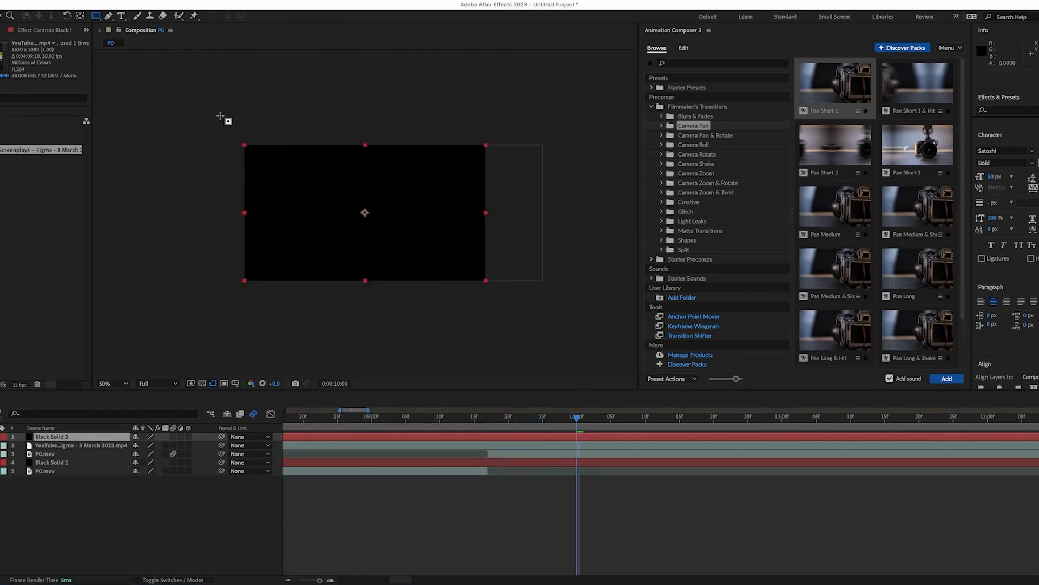
left_click_drag(152, 88, 307, 355)
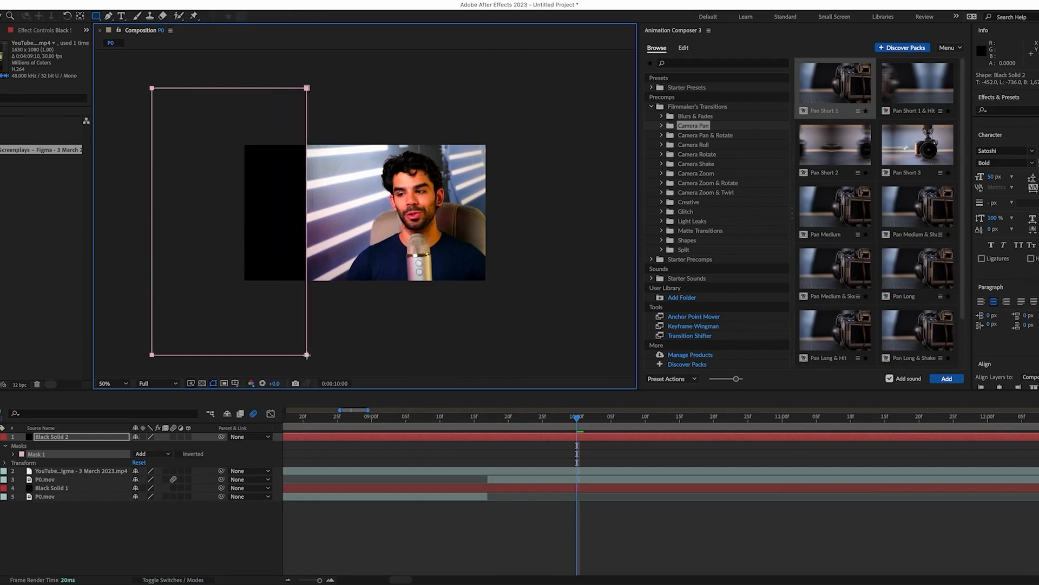
key("f")
left_click_drag(150, 455, 333, 445)
Move Black Solid 2 right to X 1442 and widen its mask's left edge
key("p")
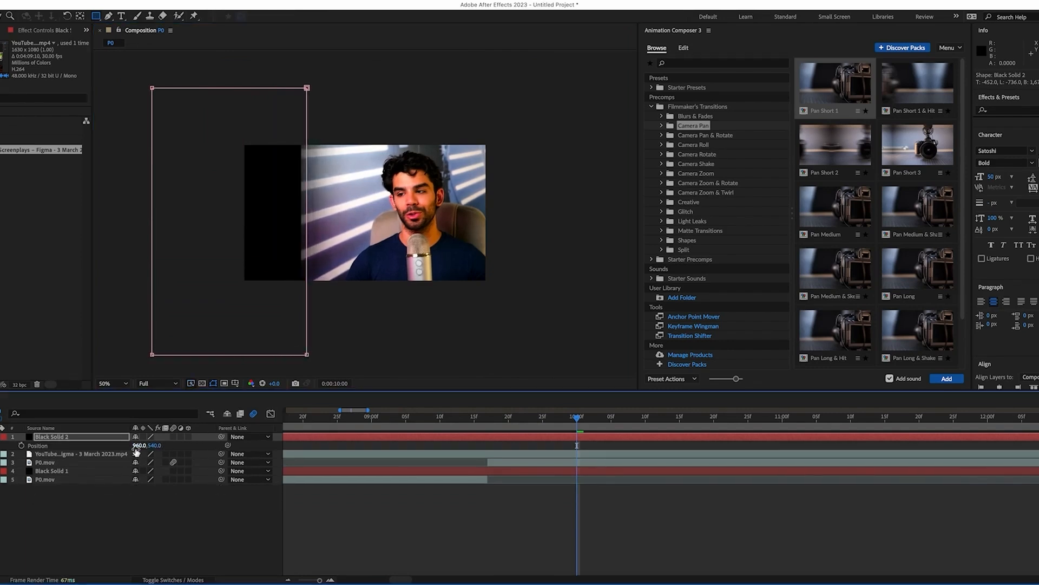
left_click_drag(141, 445, 384, 444)
key("f")
key("p")
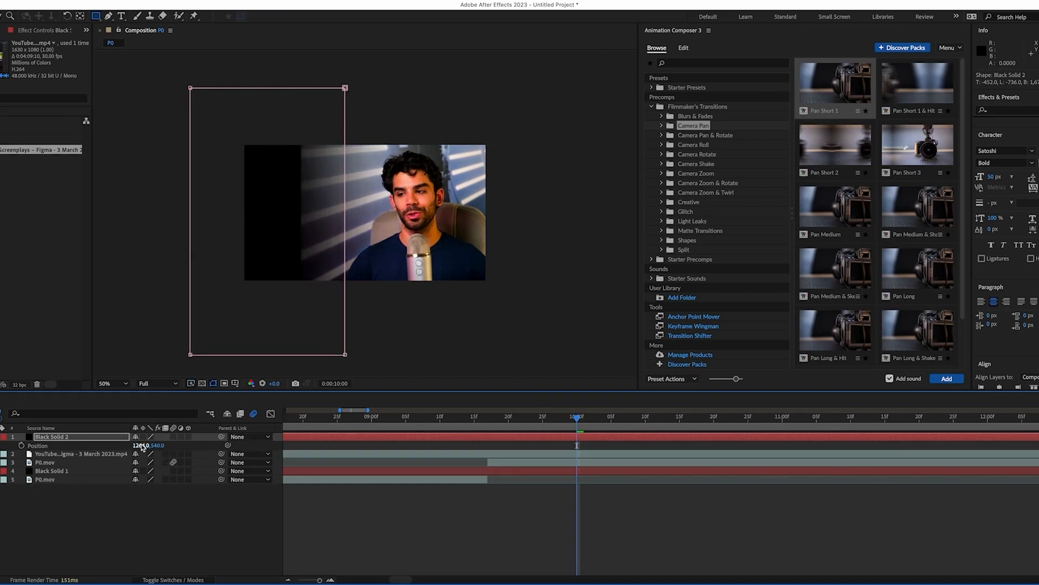
left_click_drag(148, 445, 225, 445)
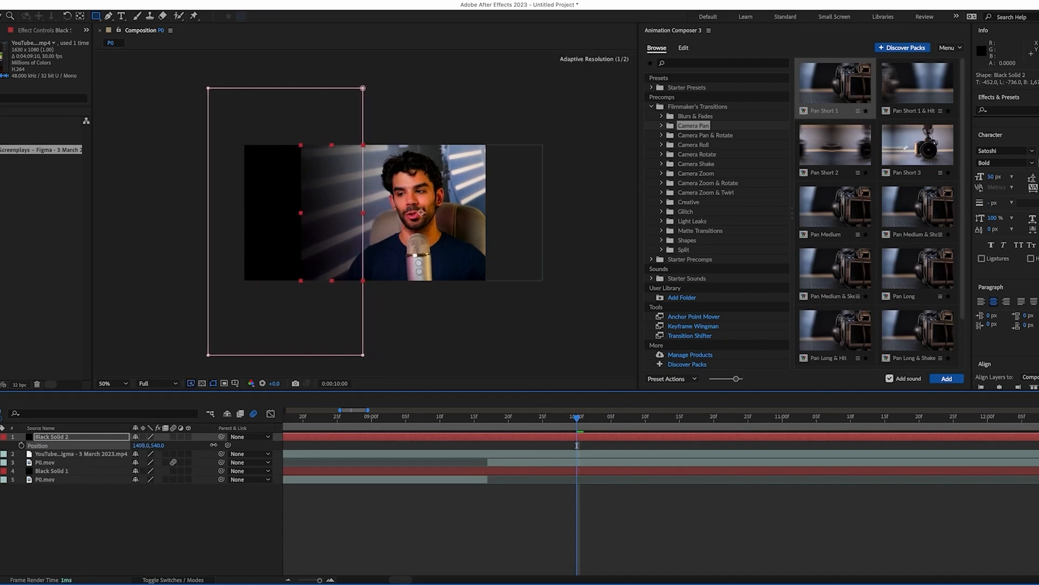
key("v")
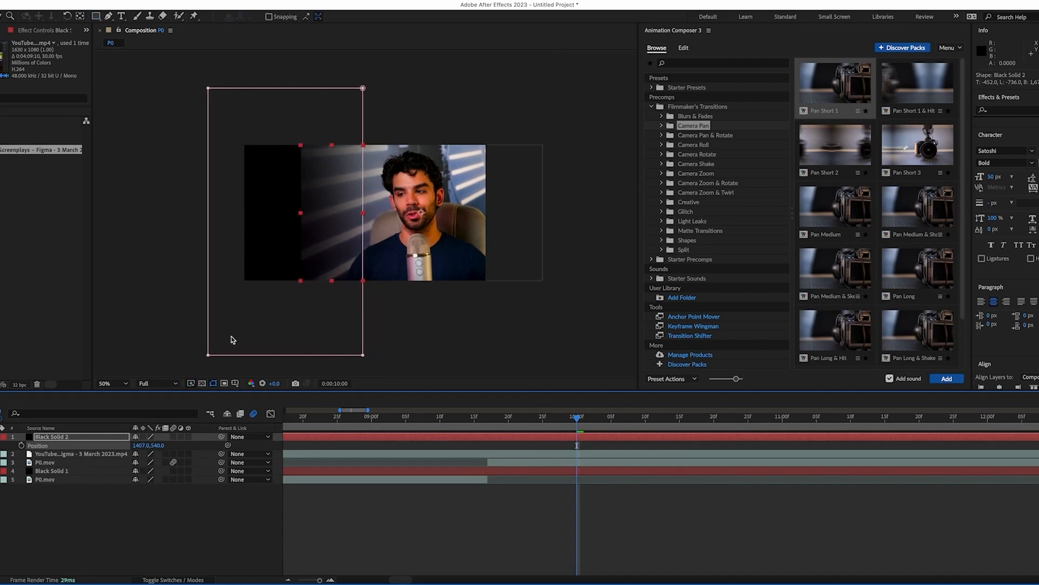
left_click(210, 356)
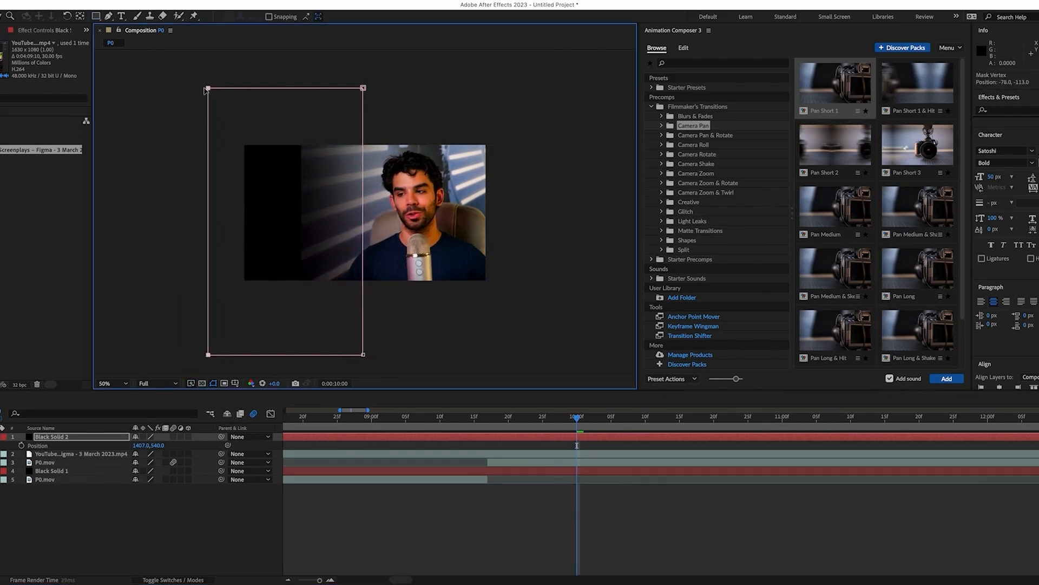
left_click_drag(209, 89, 114, 88)
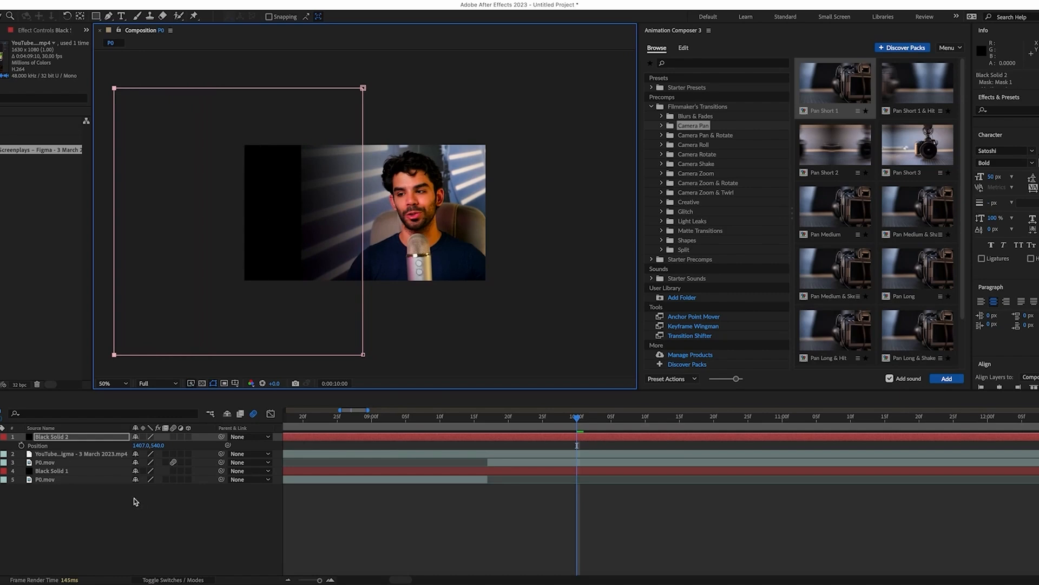
left_click_drag(141, 446, 181, 446)
key("super+z")
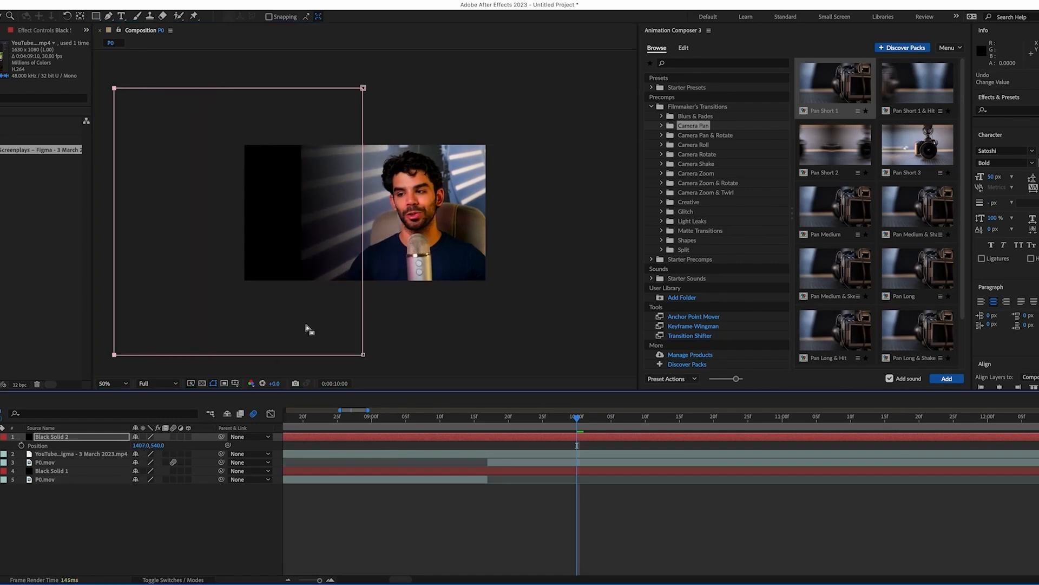
Centre Black Solid 2 at 960,540 and shift its mask about 100 px right
left_click(131, 521)
left_click(102, 437)
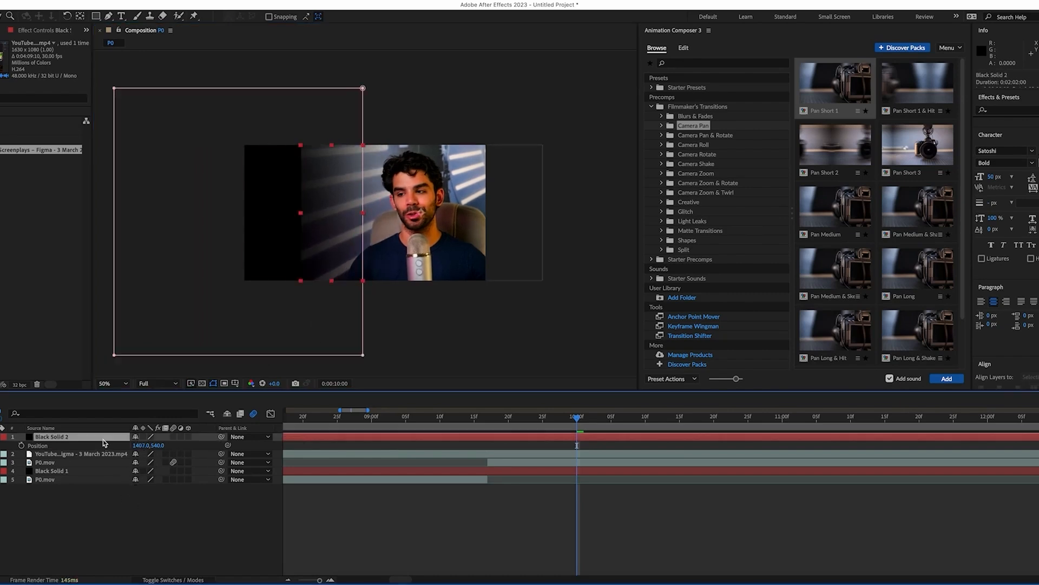
left_click(364, 355)
left_click_drag(364, 356, 386, 356)
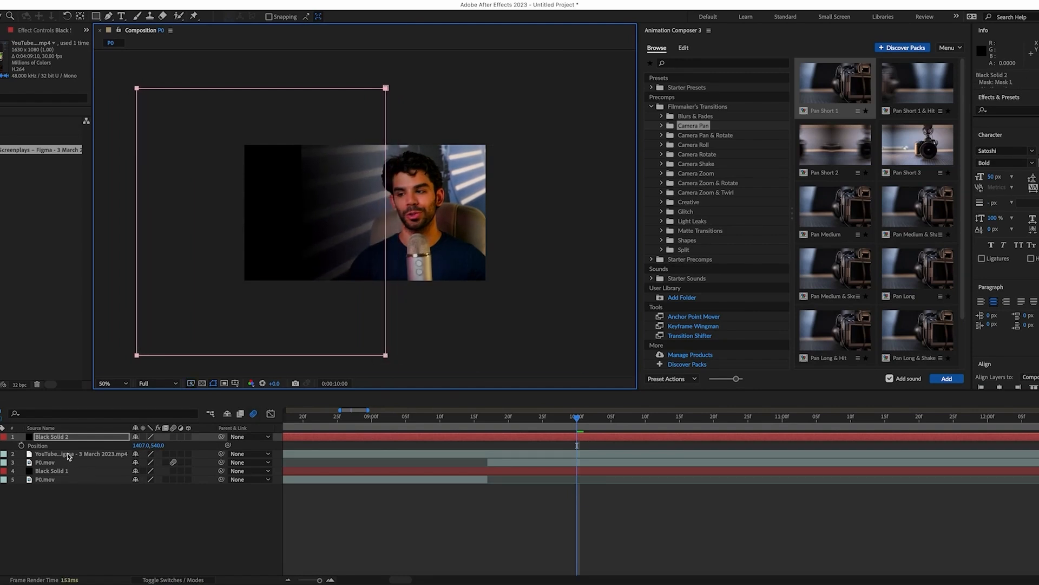
left_click(84, 438)
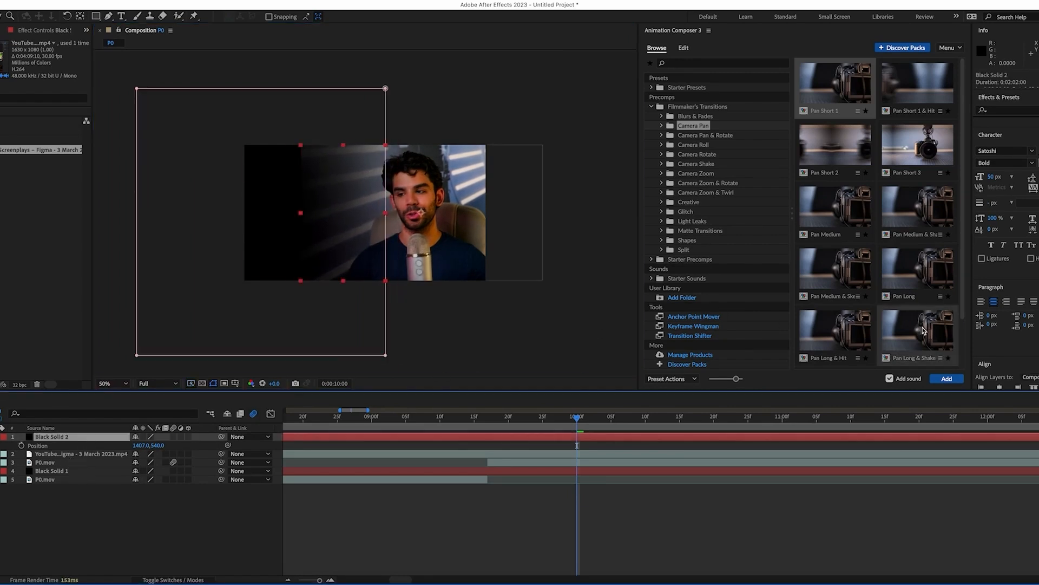
left_click(982, 388)
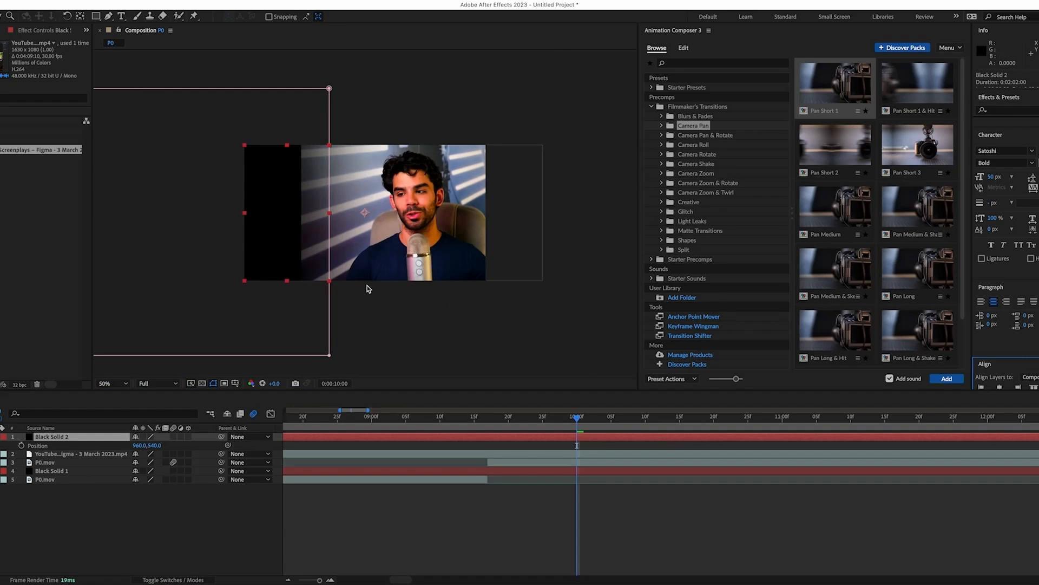
left_click(329, 357)
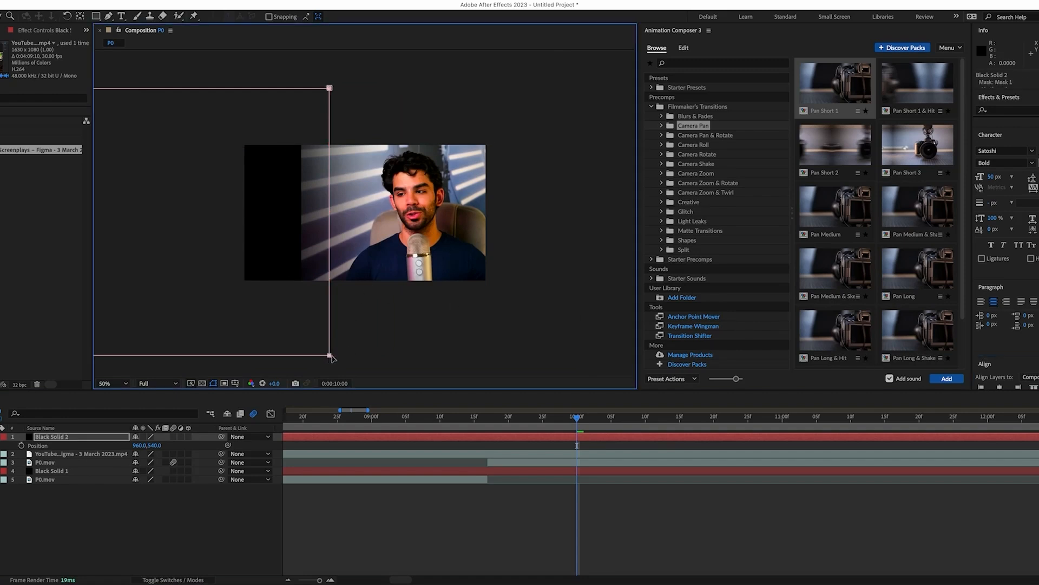
left_click_drag(331, 357, 360, 357)
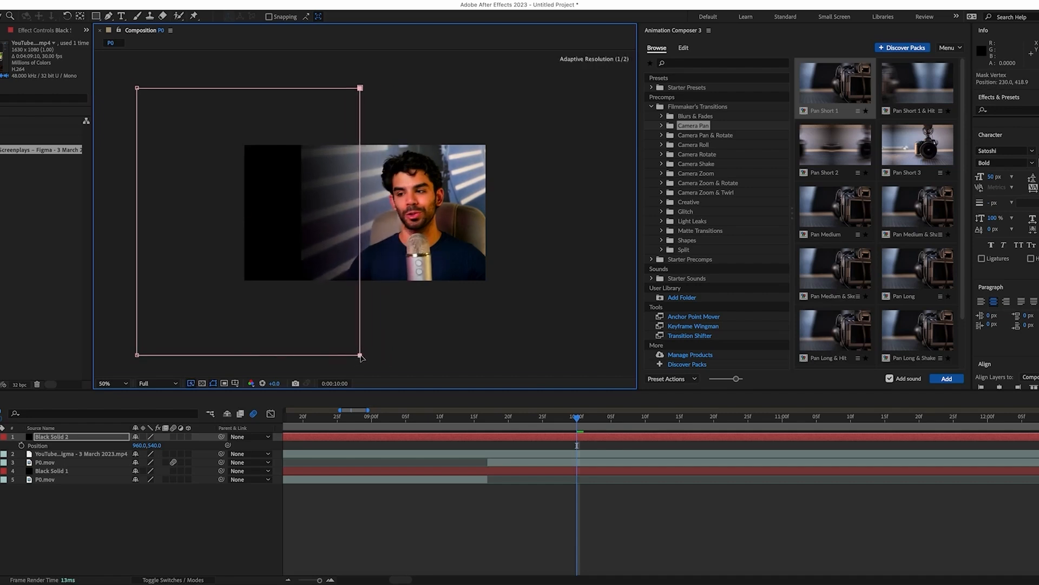
left_click(85, 524)
Move the Figma recording above Black Solid 2, scale it to 80% and shift it left
left_click(3, 438)
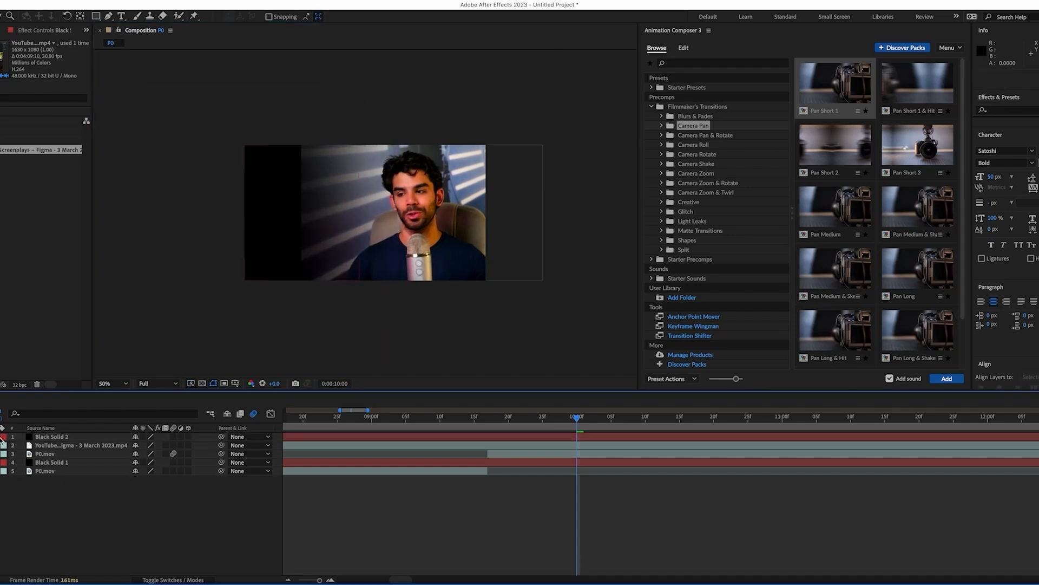
left_click(75, 446)
left_click_drag(74, 445, 77, 433)
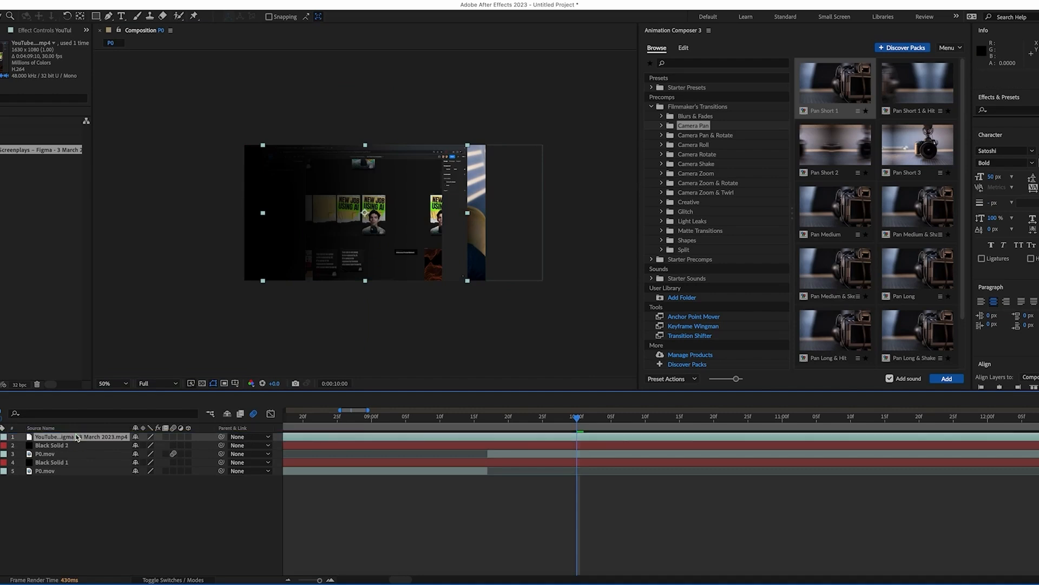
key("s")
left_click_drag(151, 446, 140, 445)
left_click_drag(296, 261, 266, 258)
left_click(117, 383)
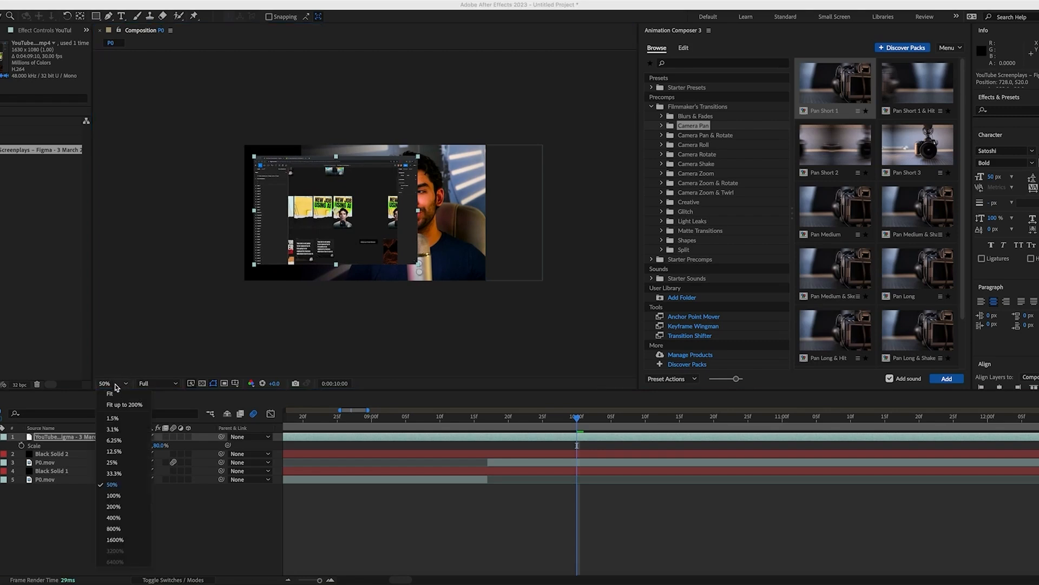
left_click(117, 394)
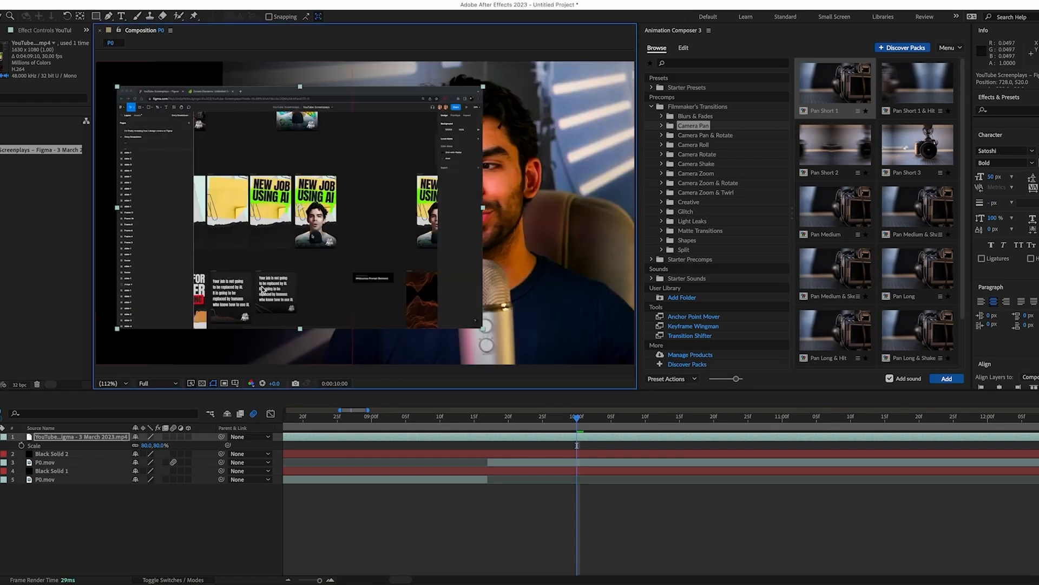
Crop the Figma recording with a rectangular mask and centre it vertically beside the speaker
left_click(97, 21)
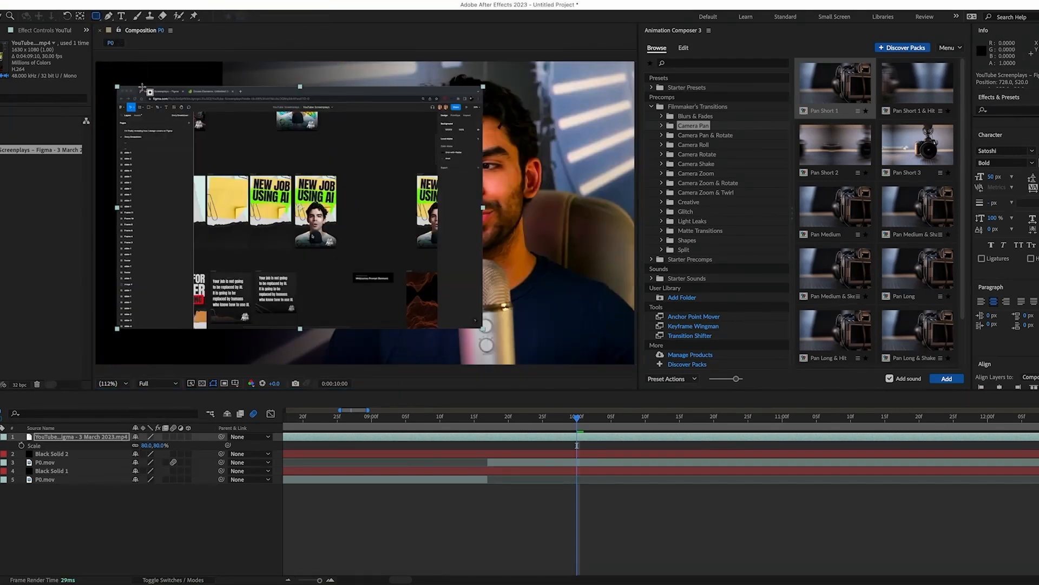
left_click_drag(117, 86, 412, 325)
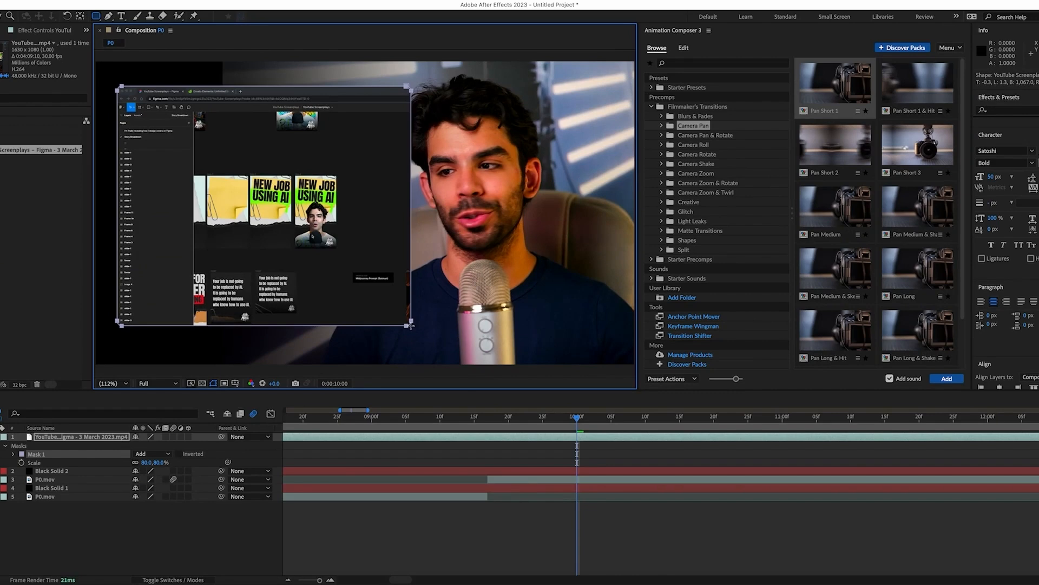
left_click(168, 551)
left_click(85, 437)
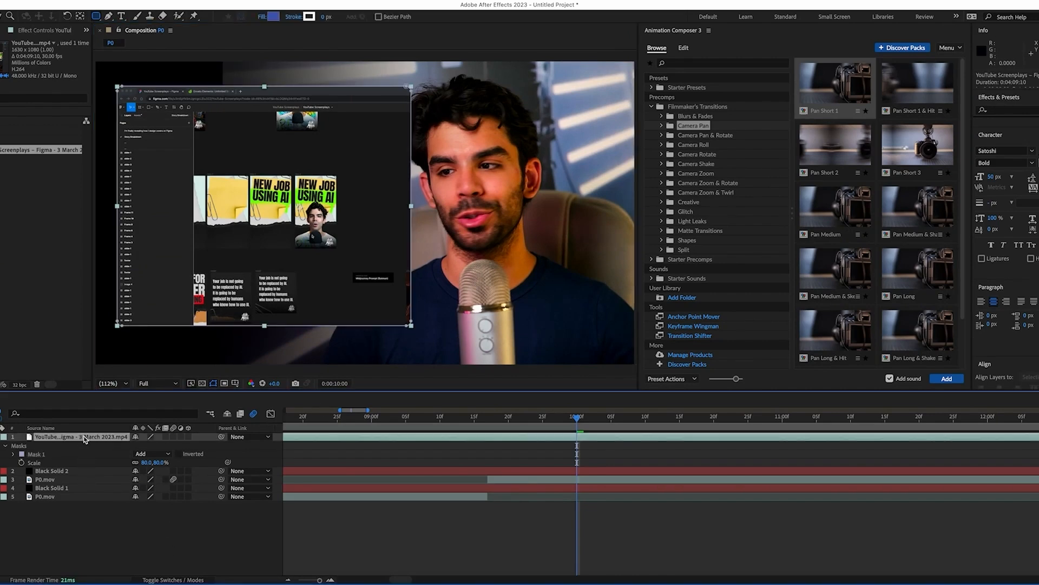
key("v")
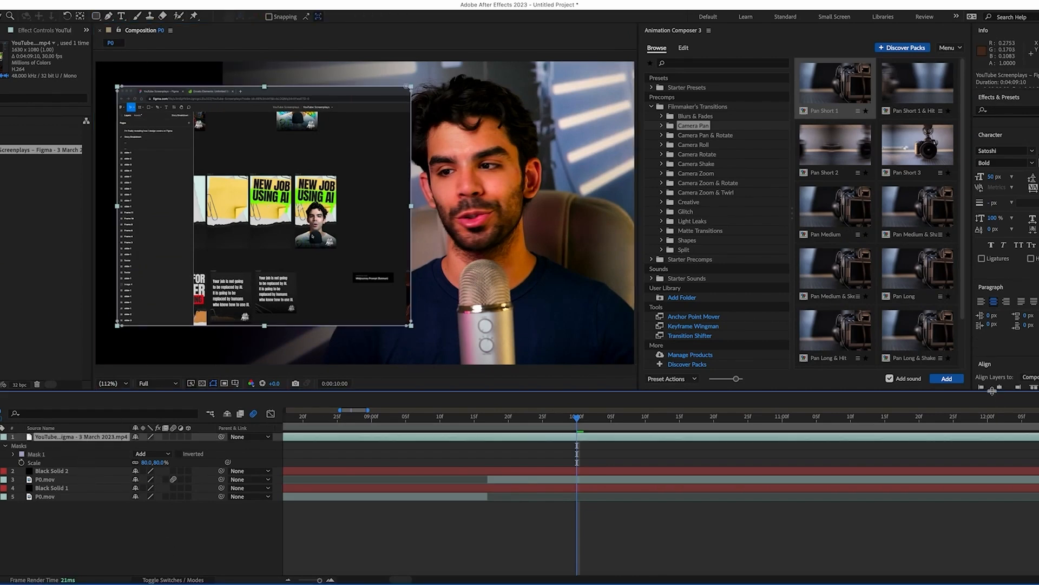
left_click_drag(992, 390, 993, 444)
left_click(1038, 389)
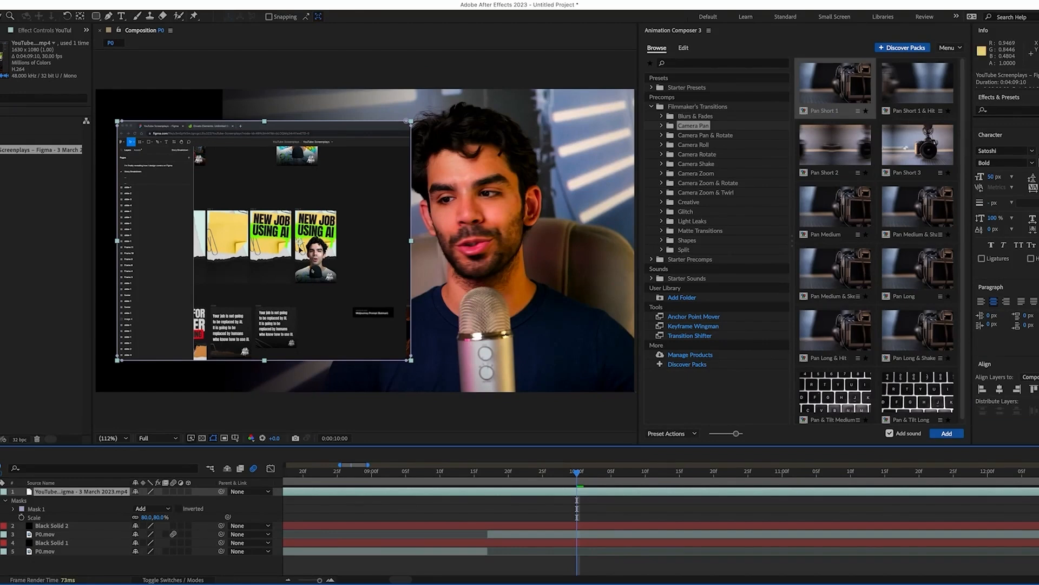
left_click_drag(295, 247, 300, 247)
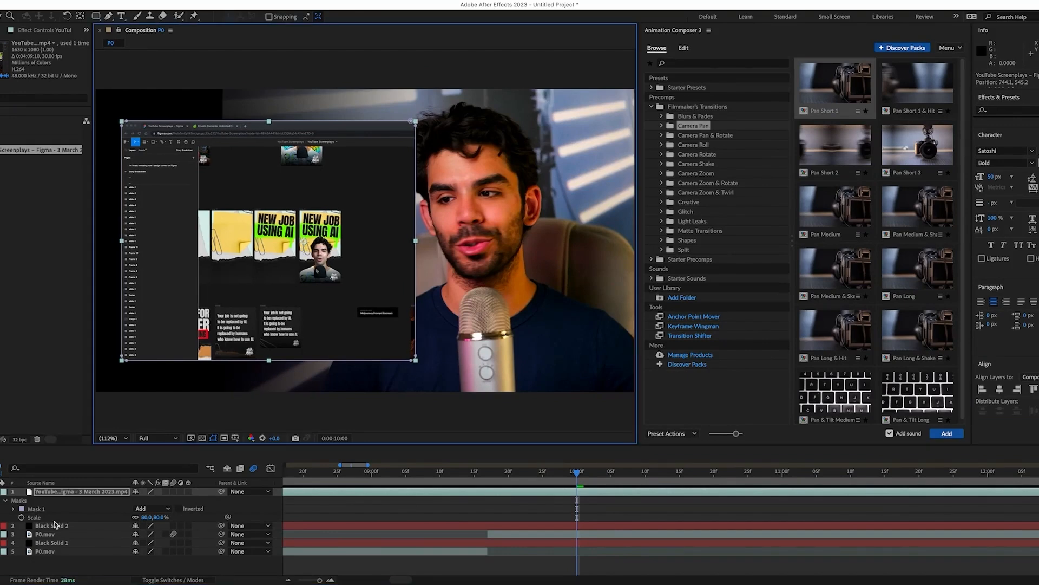
Slide the speaker footage P0.mov right to Position 1544,540
left_click(74, 532)
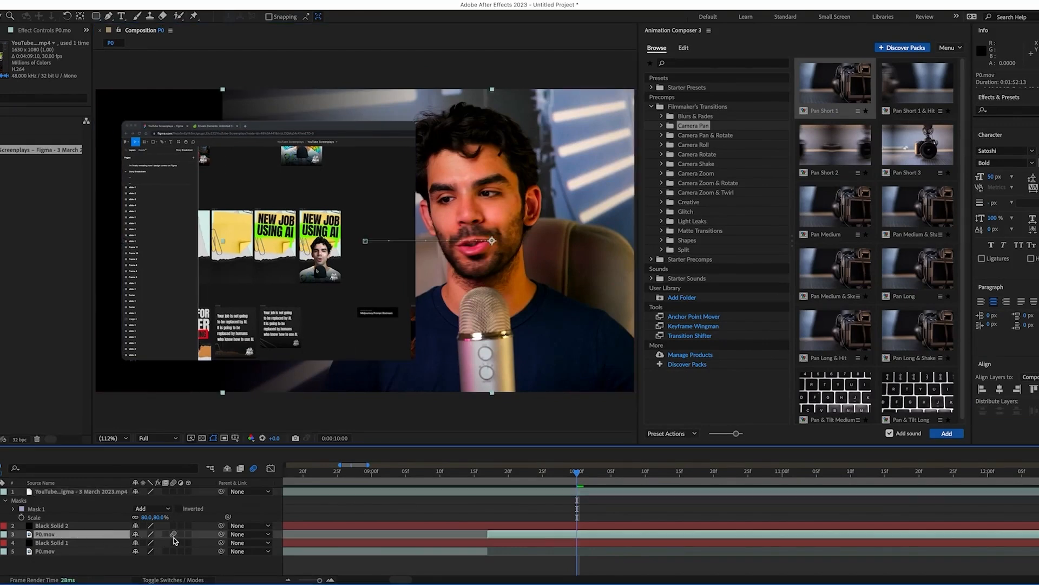
key("u")
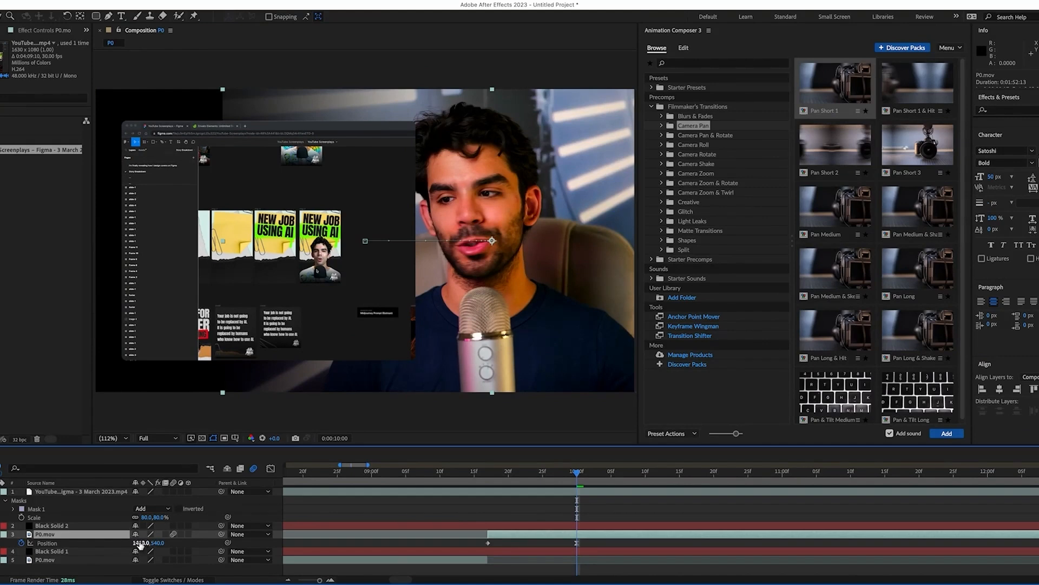
left_click_drag(140, 544, 204, 541)
left_click(1, 492)
left_click(50, 508)
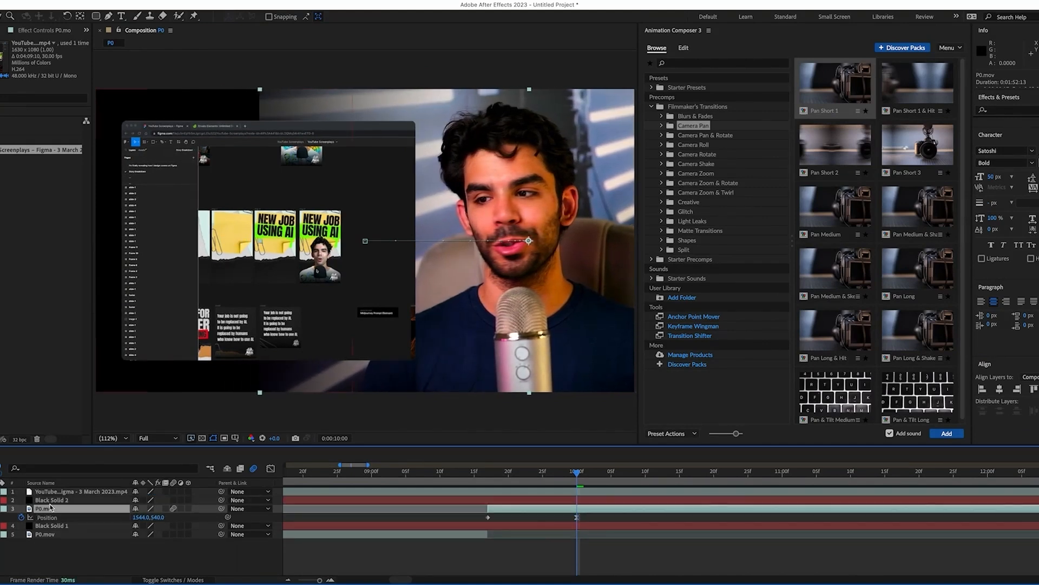
Extend Black Solid 2's mask further right and set its feather to 670 pixels
left_click(50, 500)
key("comma")
key("comma")
key("comma")
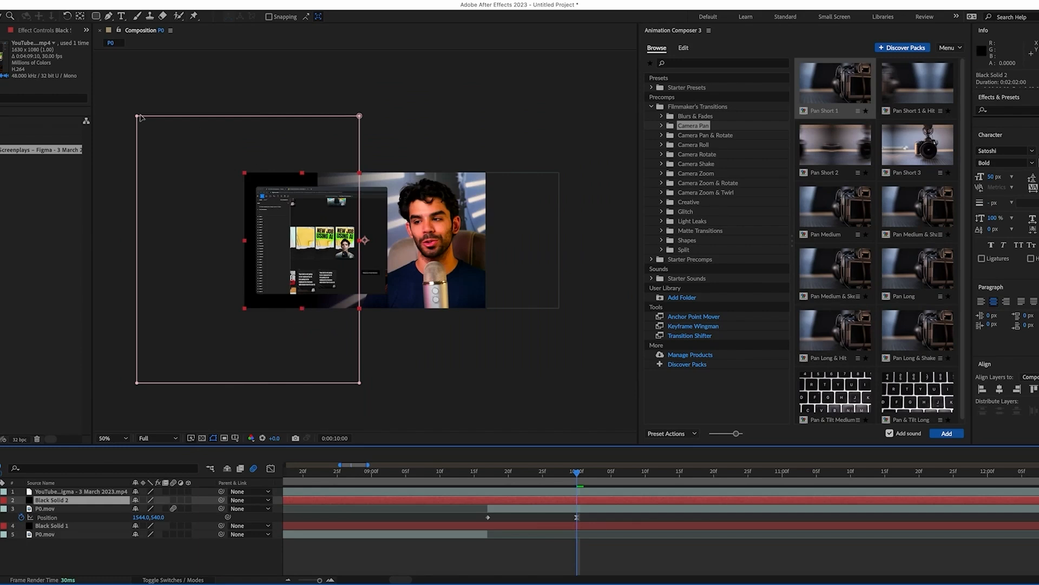
left_click(359, 115)
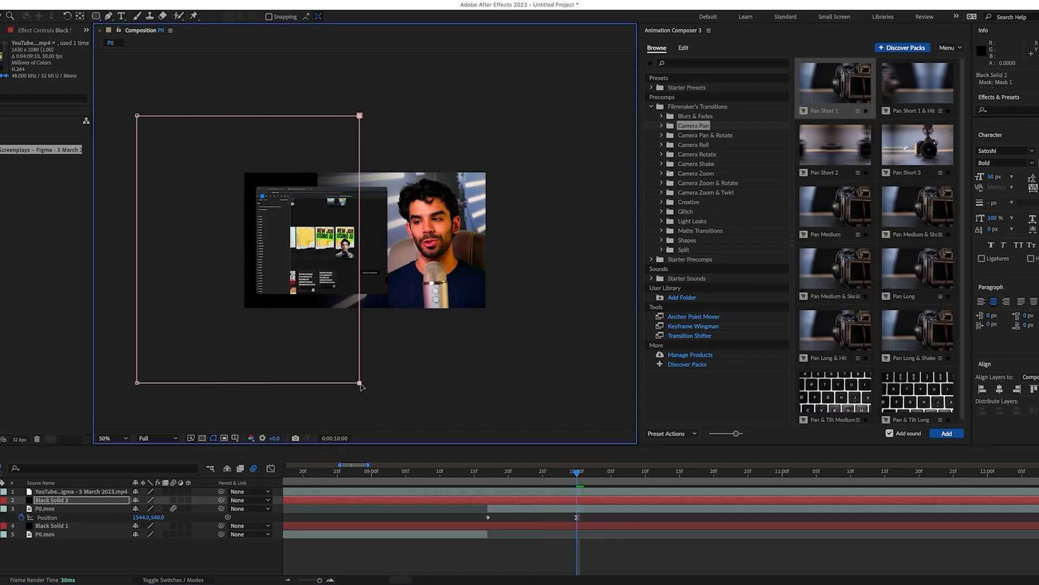
left_click_drag(380, 385, 385, 383)
key("m")
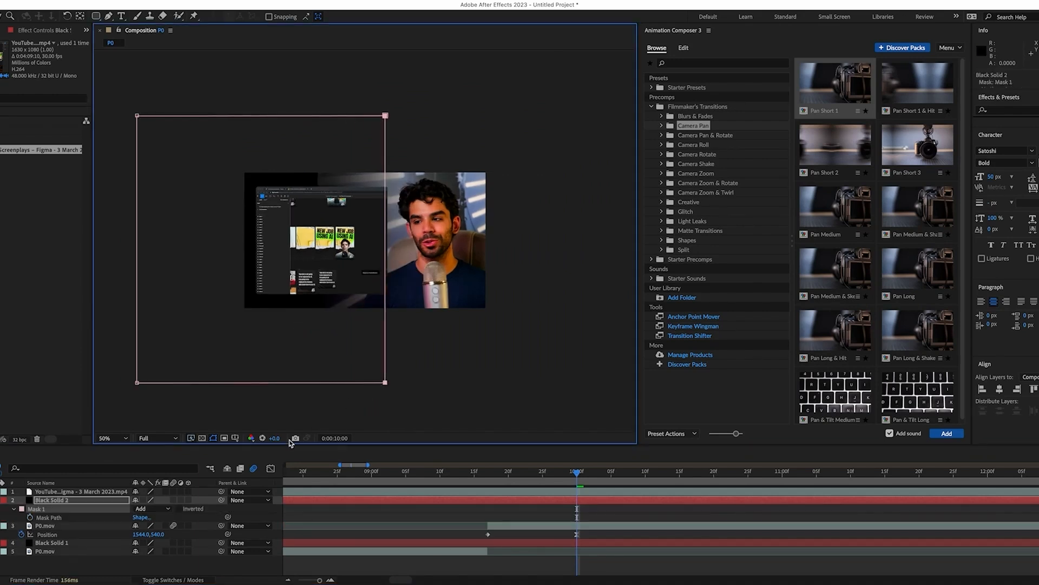
left_click_drag(145, 517, 40, 517)
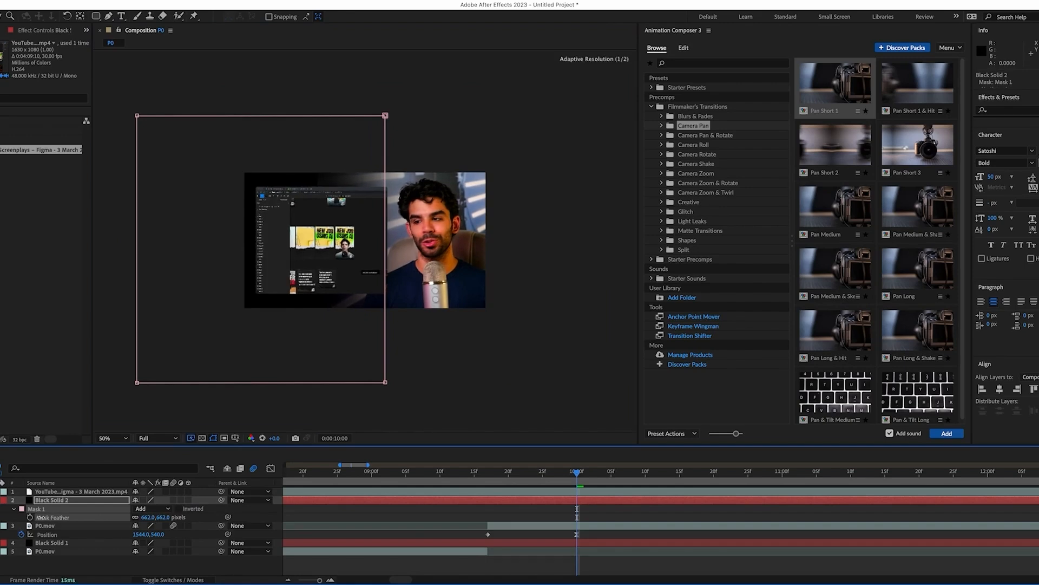
left_click(116, 438)
left_click(120, 260)
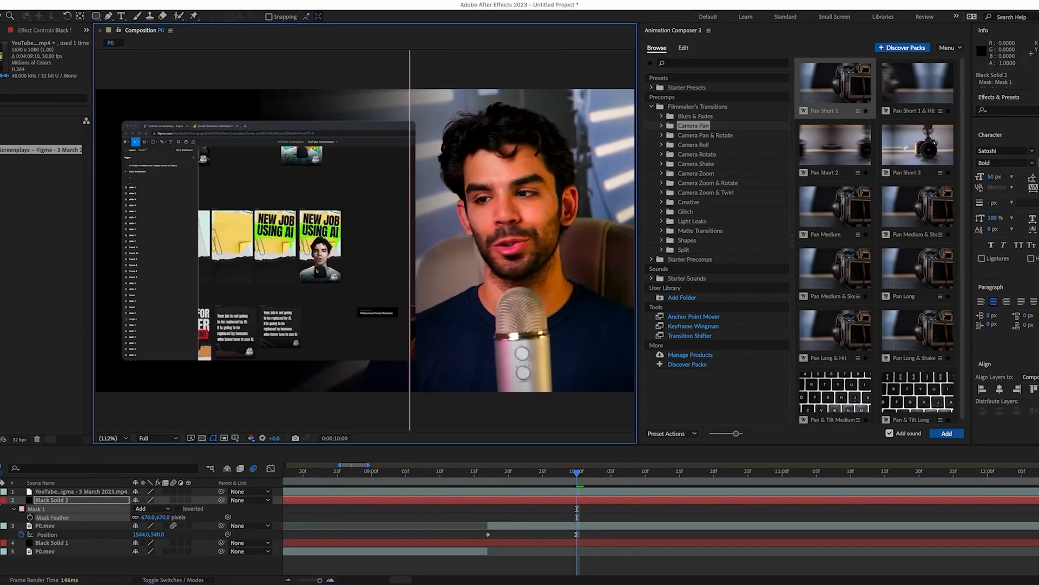
left_click(0, 500)
left_click(0, 509)
left_click(34, 544)
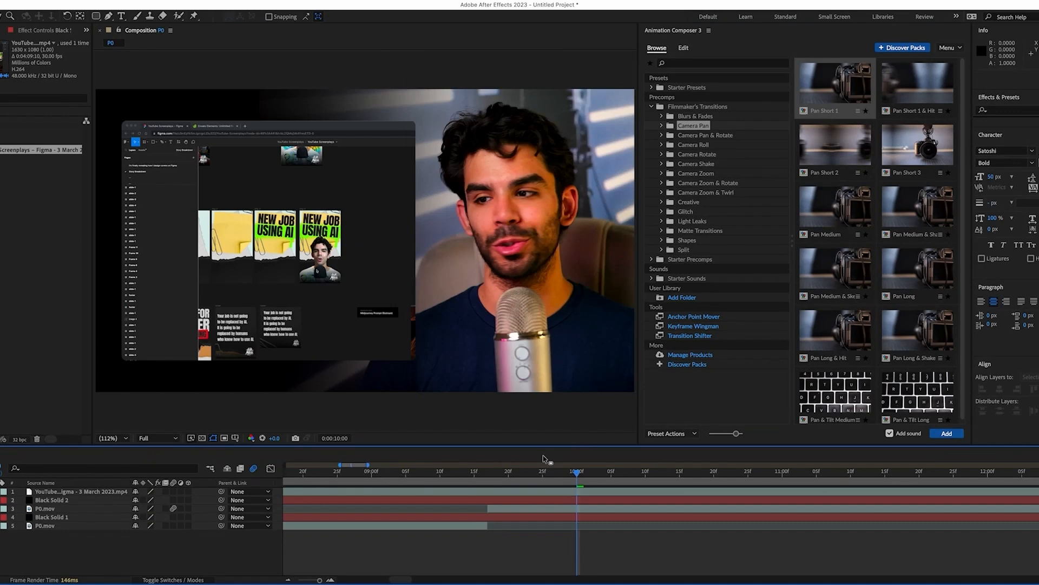
Trim the Figma recording layer's in and out points to the playhead around frame 19
left_click(488, 471)
left_click(501, 494)
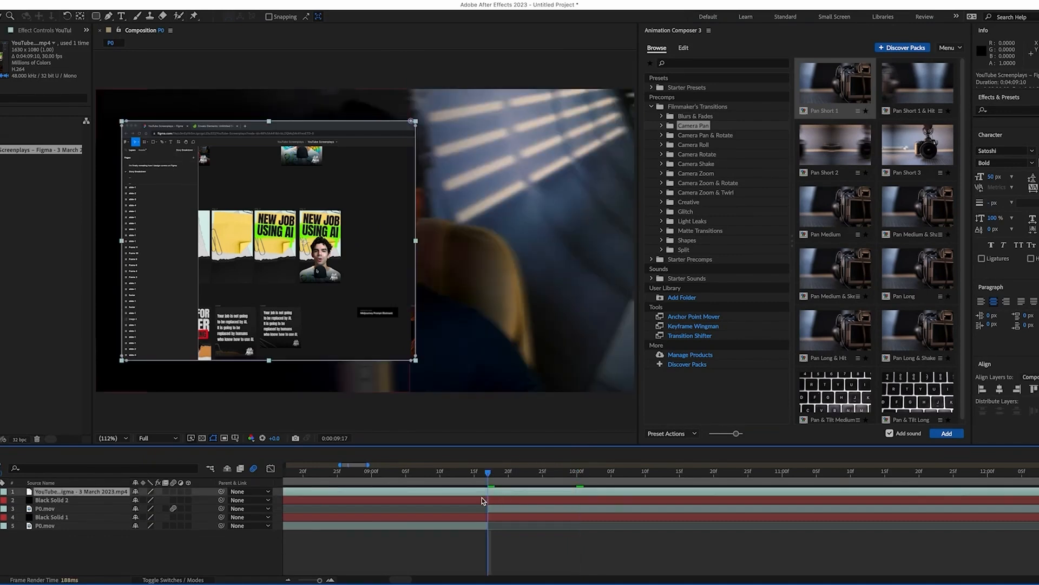
key("ctrl+a")
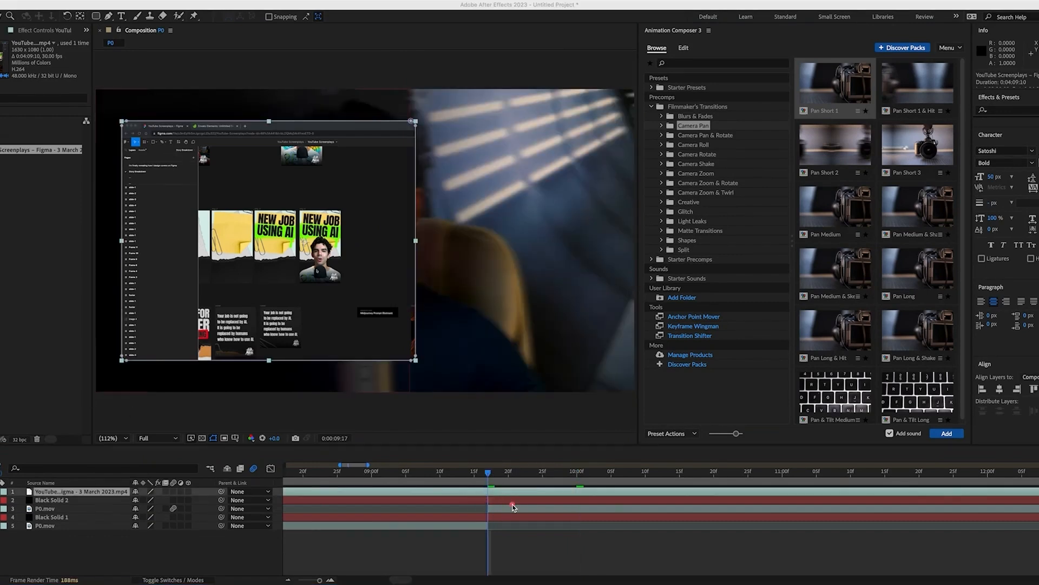
left_click(493, 484)
left_click(487, 497)
left_click(487, 541)
left_click(502, 496)
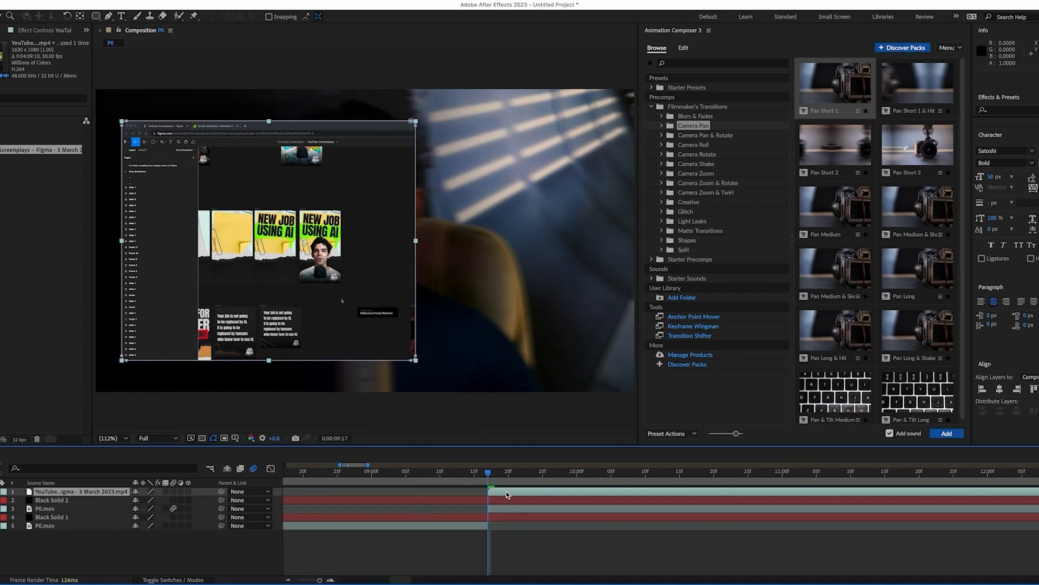
key("bracketright")
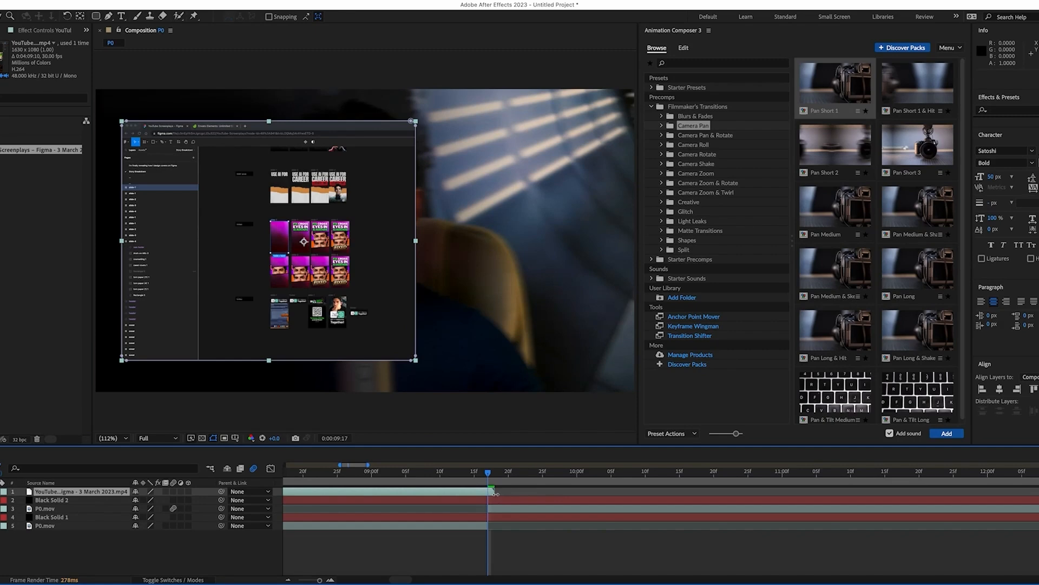
key("bracketleft")
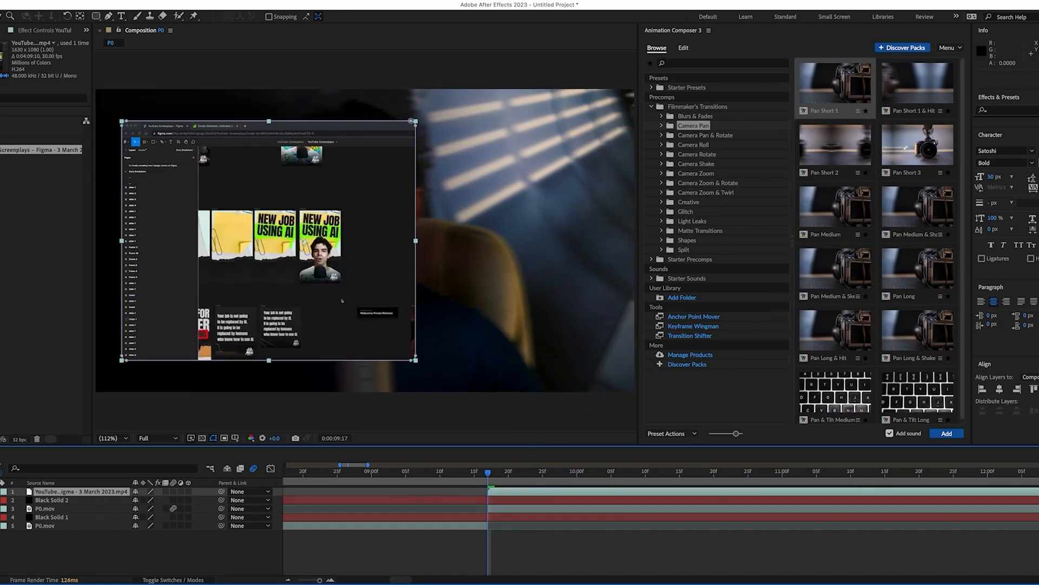
List the Filmmaker's Transitions presets in Animation Composer
left_click(254, 1)
left_click(254, 1)
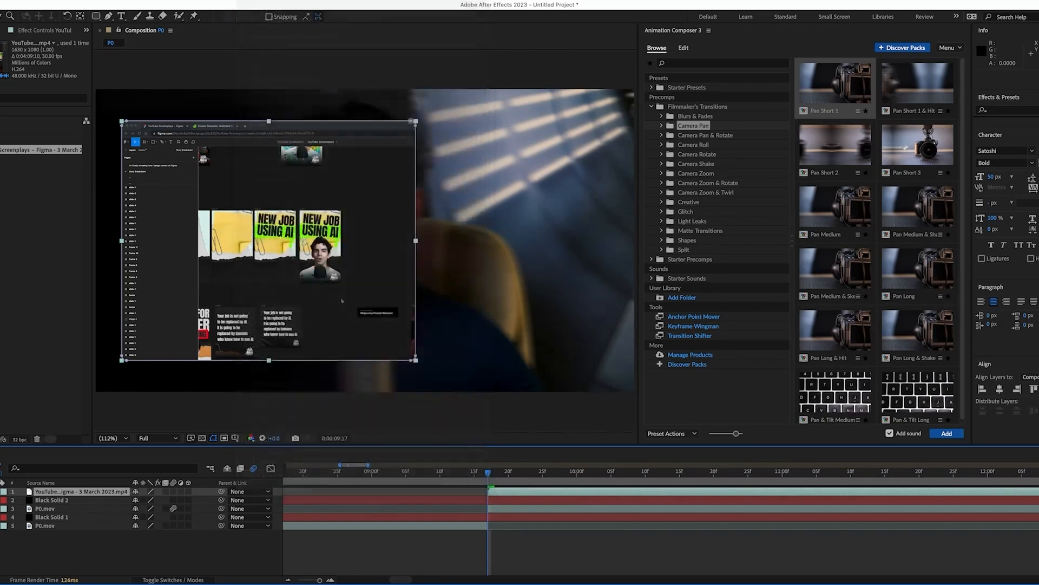
left_click(708, 108)
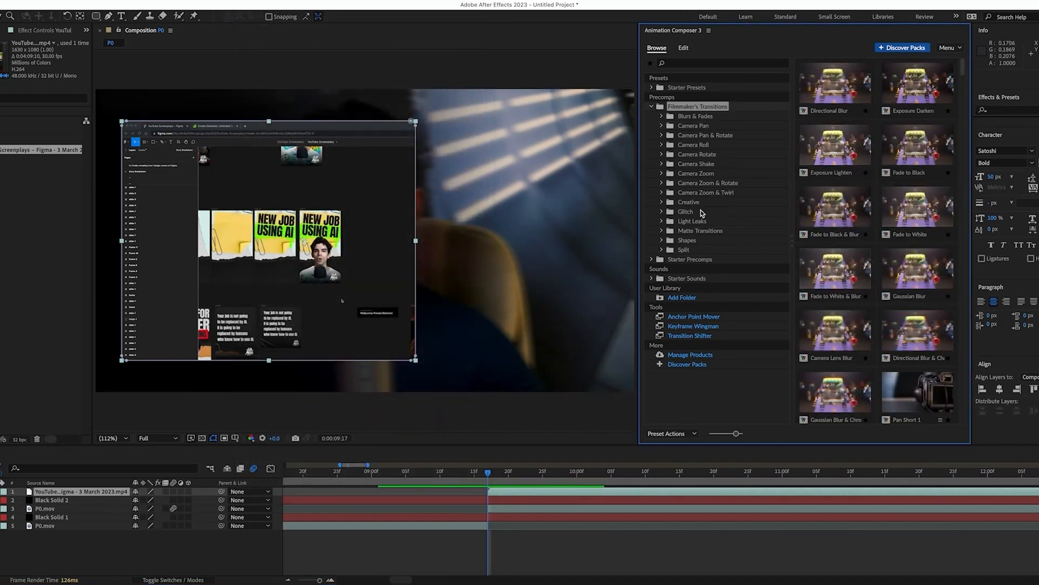
Apply the Left Overshoot Position & Rotate preset from Transitions - 2D Layer to the Figma layer
left_click(708, 156)
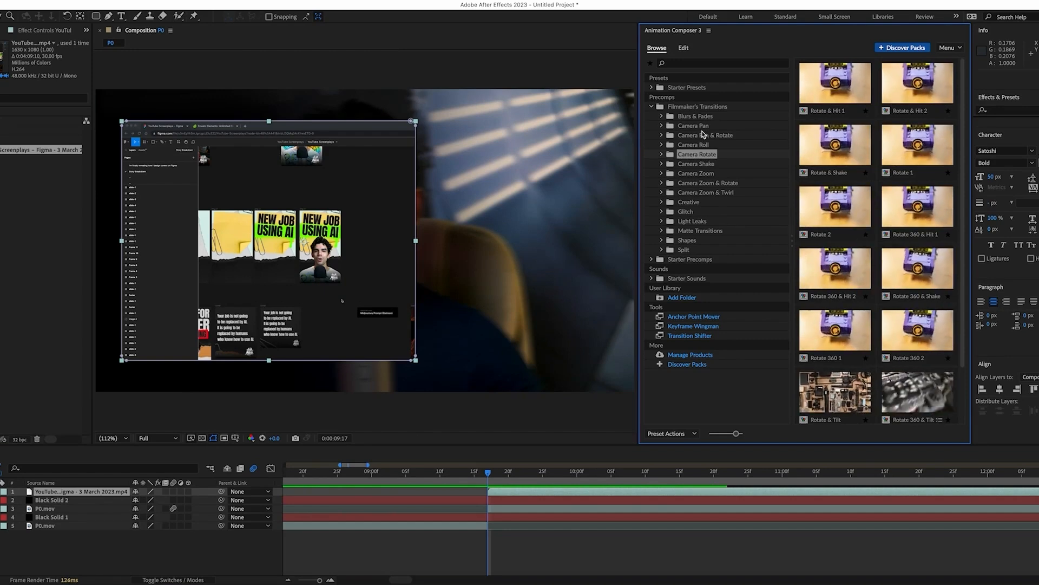
left_click(654, 88)
left_click(652, 89)
left_click(679, 92)
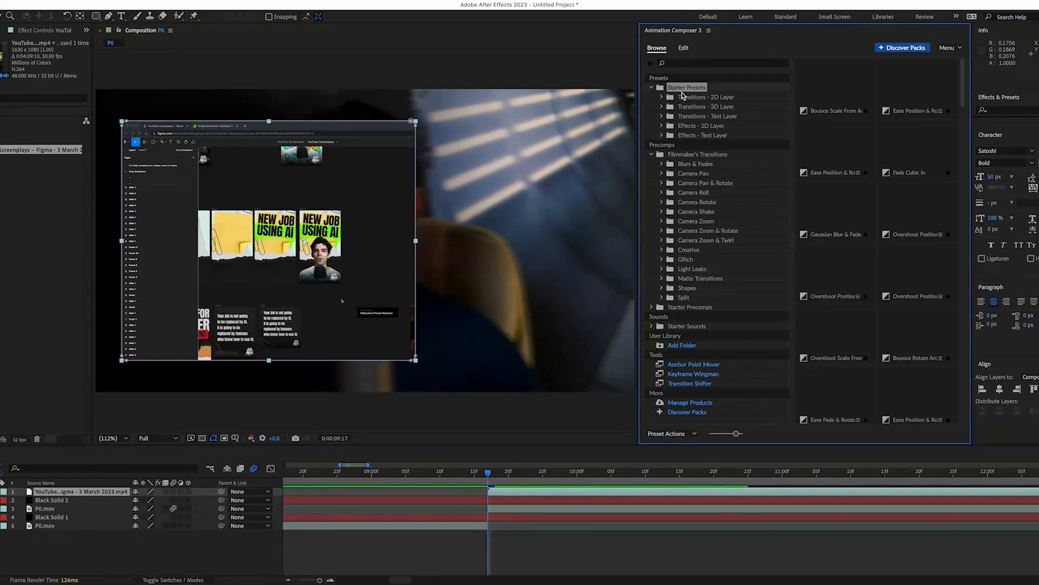
double_click(684, 98)
left_click(940, 234)
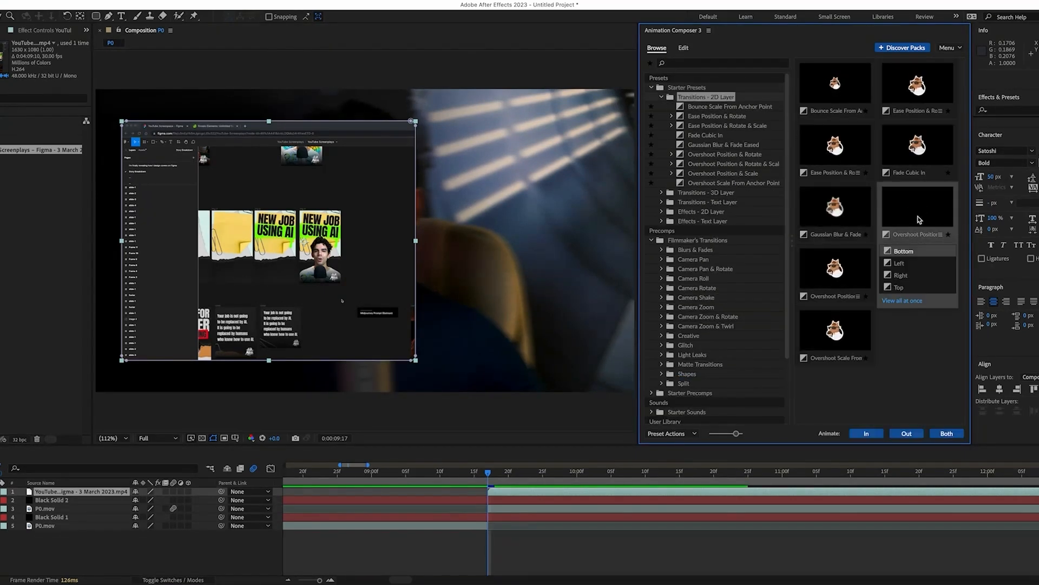
left_click(901, 263)
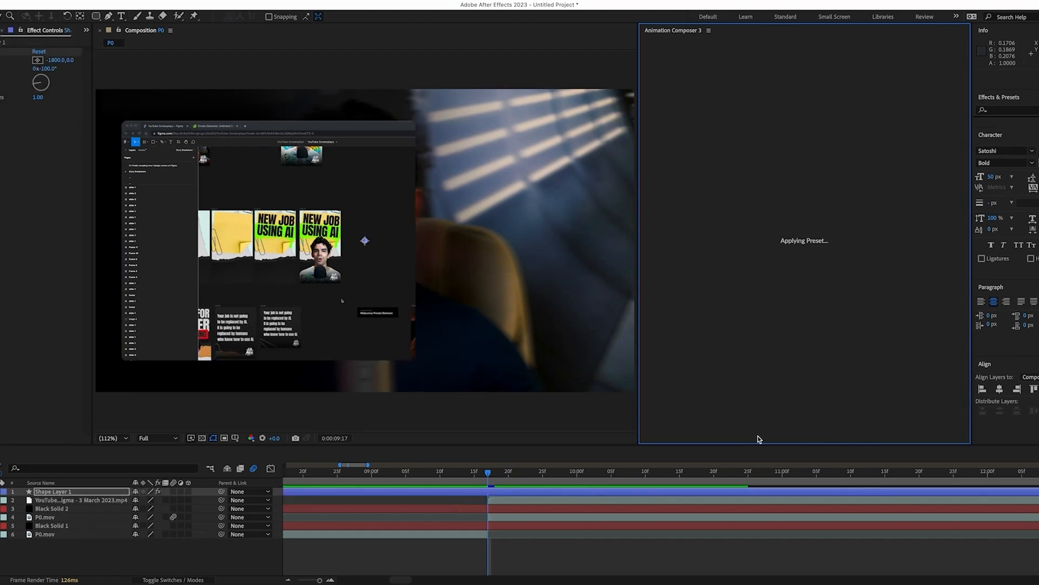
mouse_move(489, 473)
left_mouse_down()
mouse_move(589, 476)
mouse_move(477, 480)
mouse_move(488, 480)
left_mouse_up()
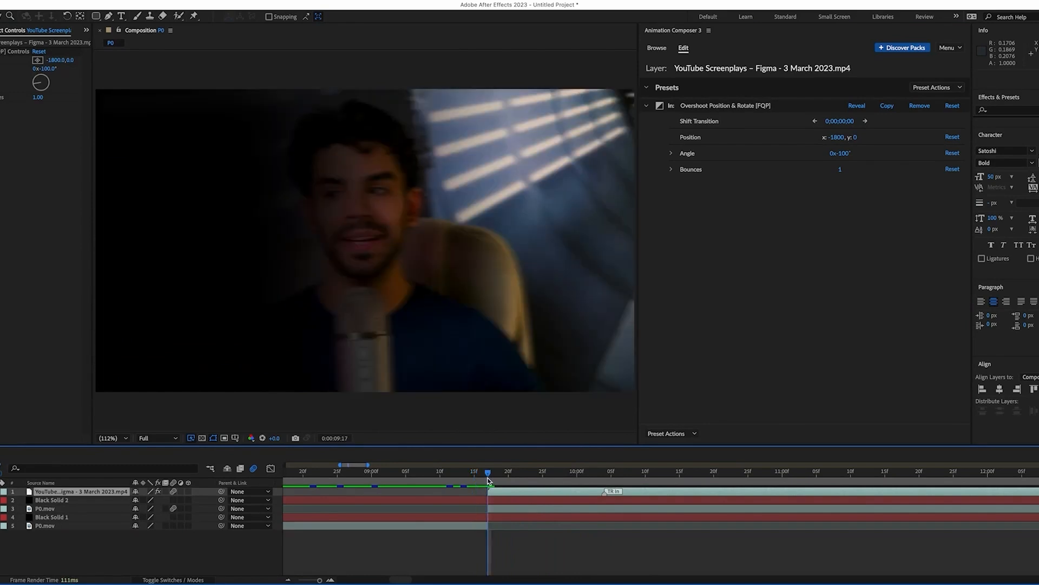
left_click(78, 502)
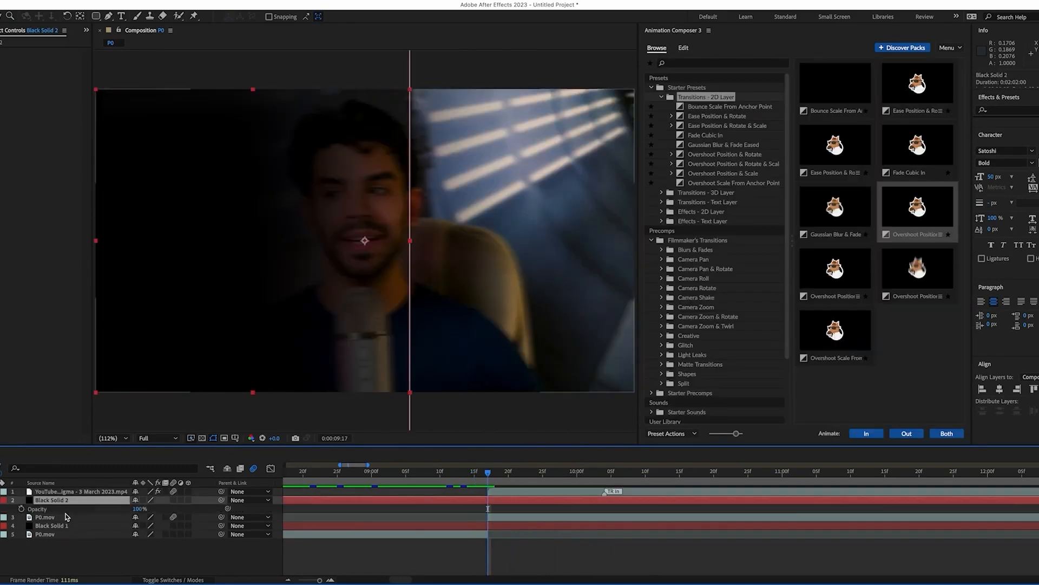
Keyframe Black Solid 2's opacity from 0% up to 100% as the Figma clip enters
key("t")
left_click(21, 509)
left_click_drag(136, 510, 29, 512)
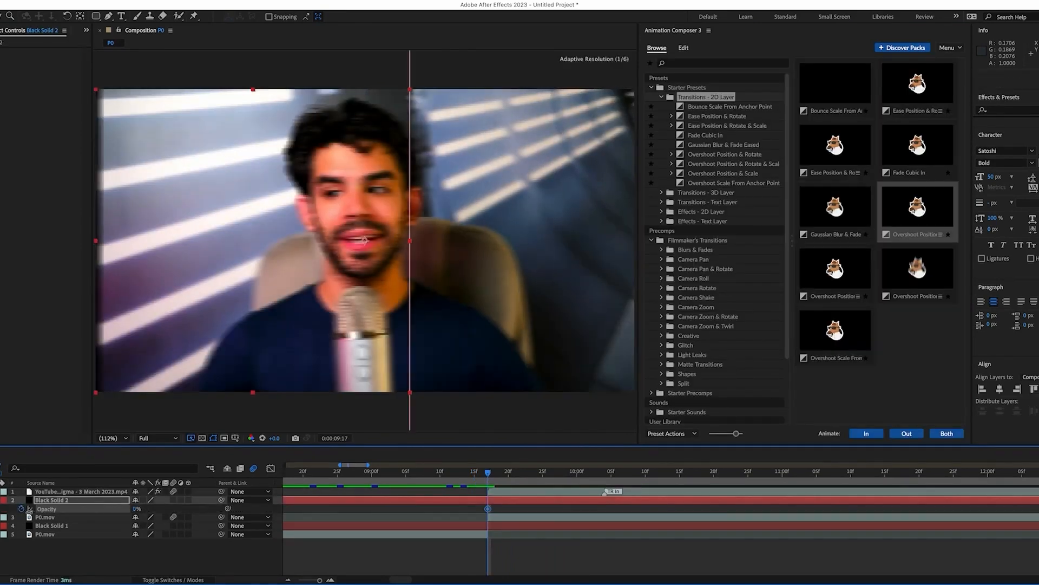
left_click_drag(491, 476, 605, 479)
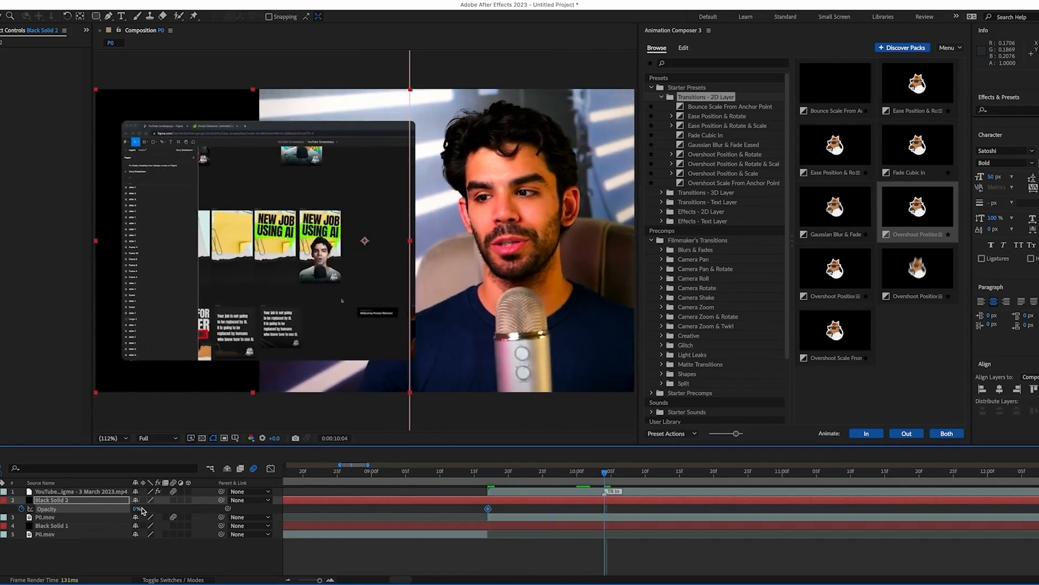
left_click_drag(135, 511, 339, 508)
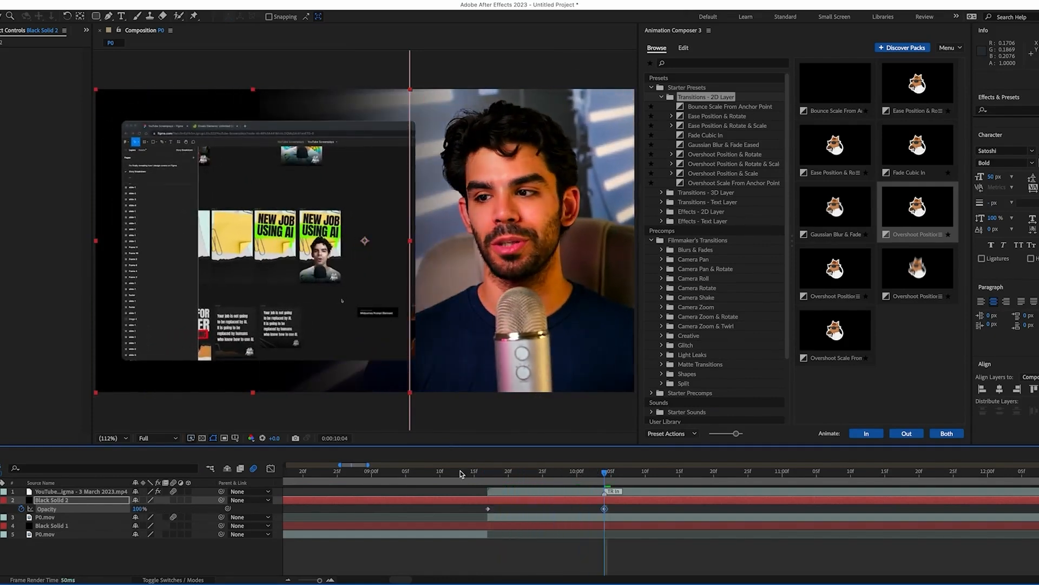
left_click(488, 479)
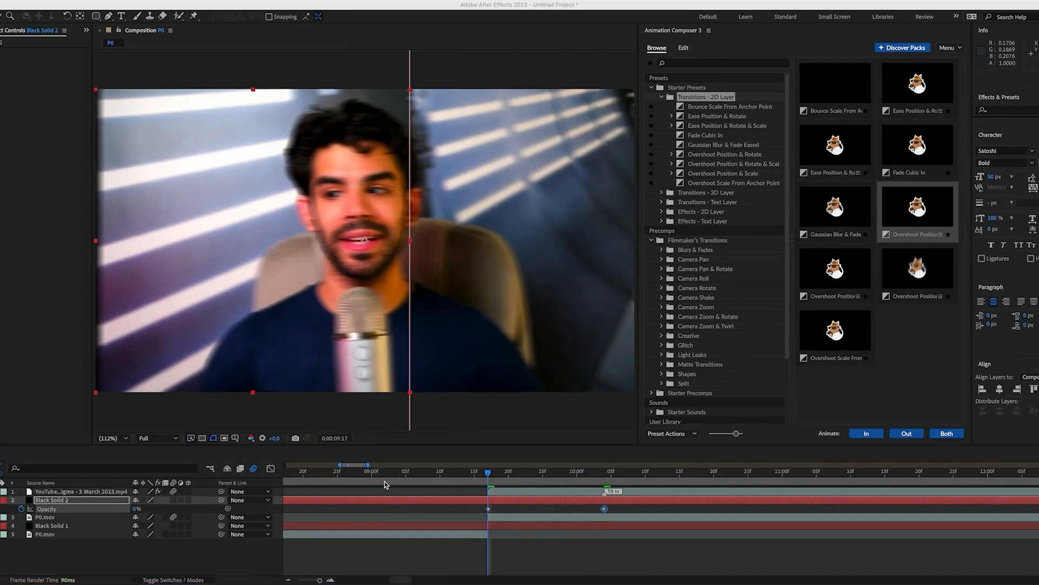
Split the layer at the current time and move Black Solid 1 below P0.mov
left_click(61, 1)
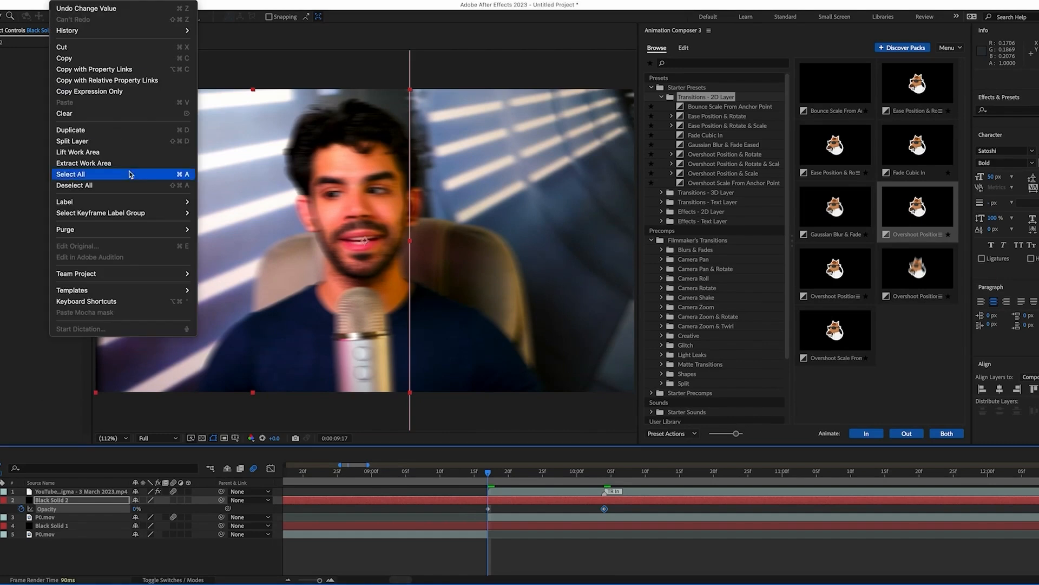
left_click(109, 141)
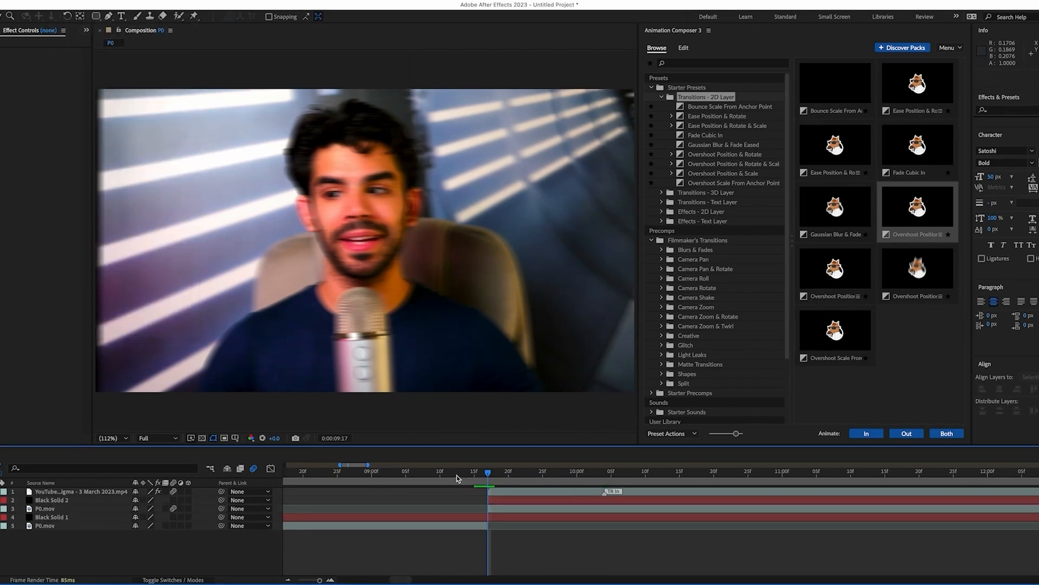
left_click_drag(457, 476, 483, 476)
left_click(53, 527)
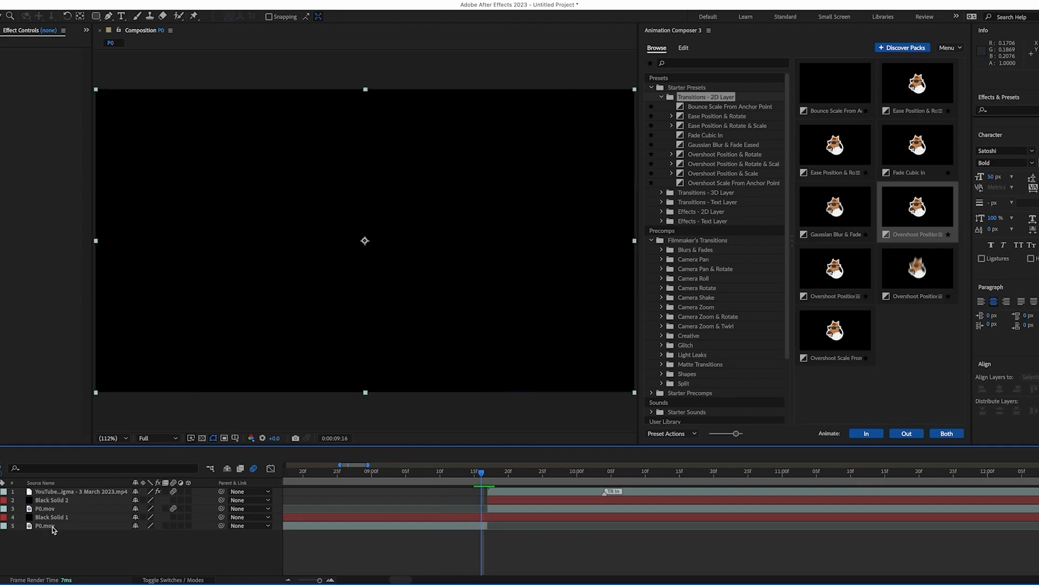
left_click(53, 527)
left_click_drag(63, 517, 68, 538)
Review Black Solid 2's opacity keyframes and move the playhead to 0:00:15:15
left_click_drag(476, 474, 856, 487)
left_click(97, 509)
left_click(98, 501)
key("u")
left_click(264, 558)
key("minus")
key("minus")
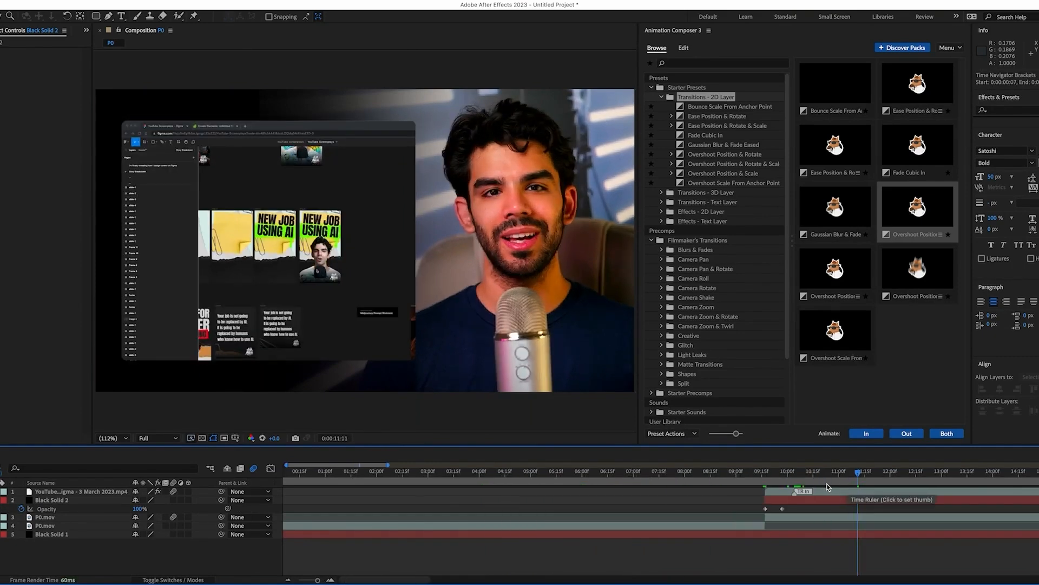
scroll(827, 487, "right", 6)
key("u")
scroll(611, 513, "right", 3)
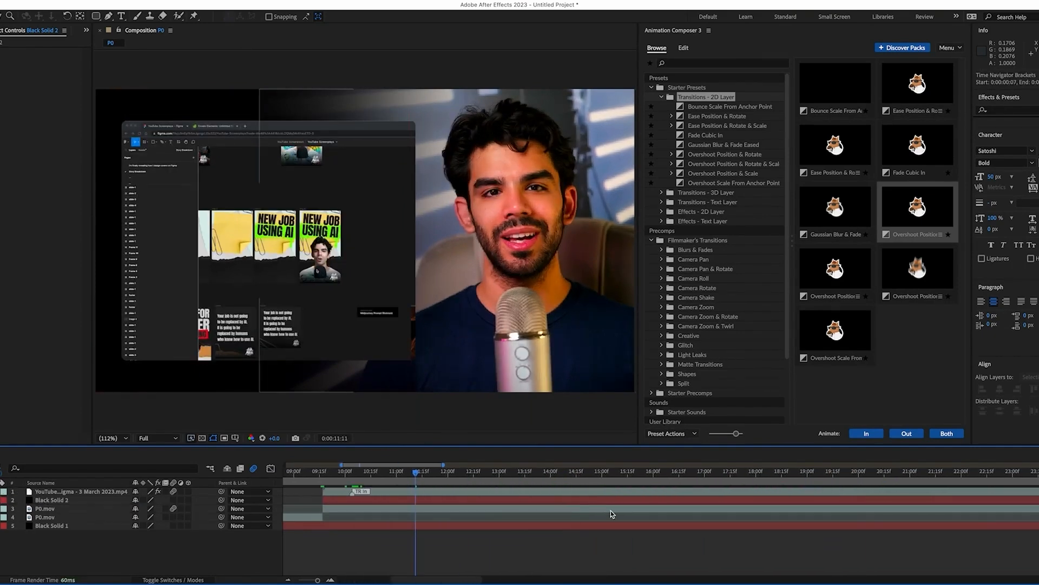
left_click_drag(430, 473, 627, 472)
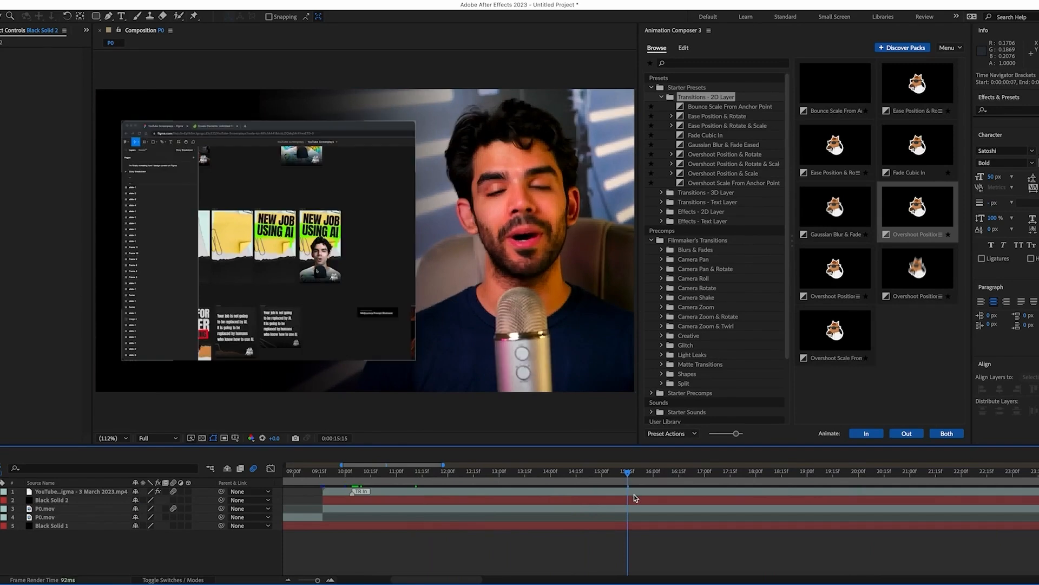
Split the Figma, Black Solid 2 and P0.mov layers at 0:00:15:15, bringing new parts on top
left_click(634, 494)
left_click(640, 509, "shift")
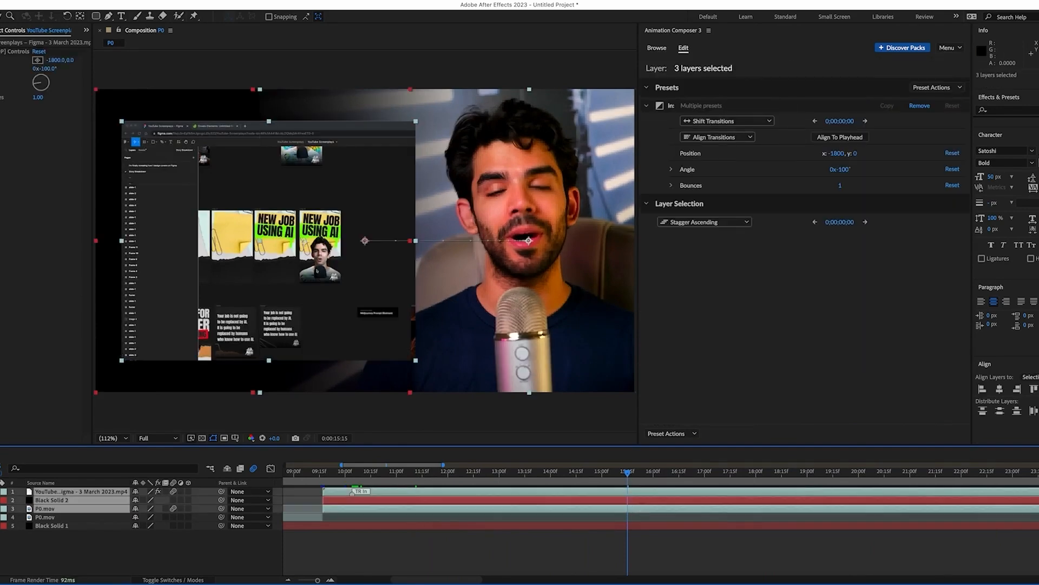
left_click(63, 0)
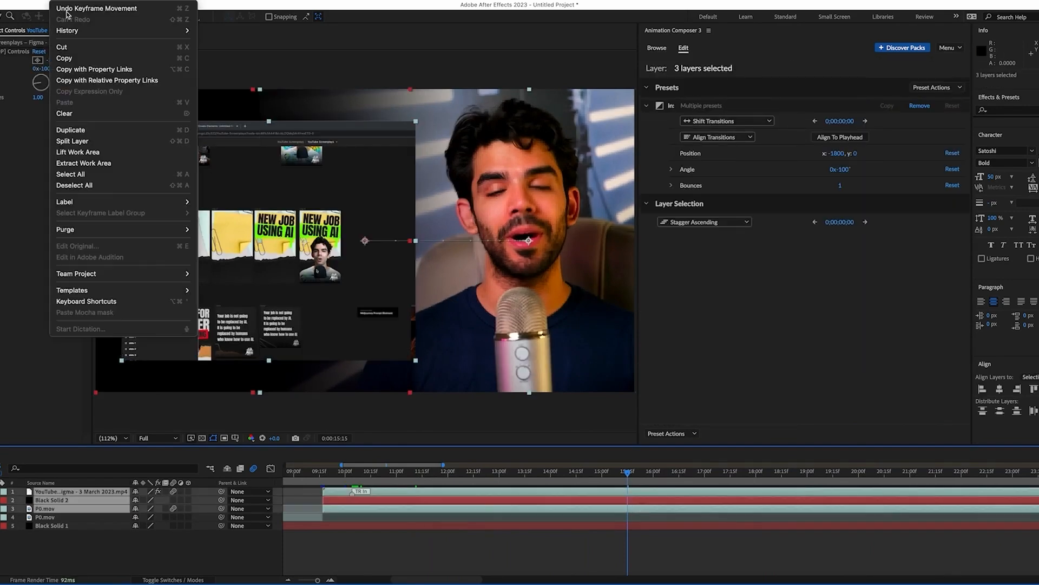
left_click(104, 142)
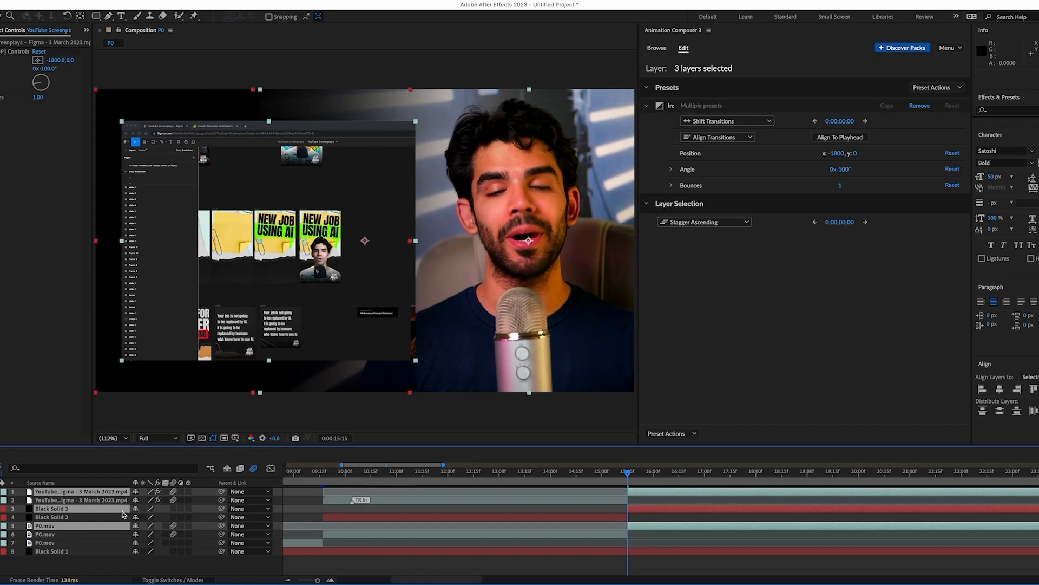
key("ctrl+shift+bracketright")
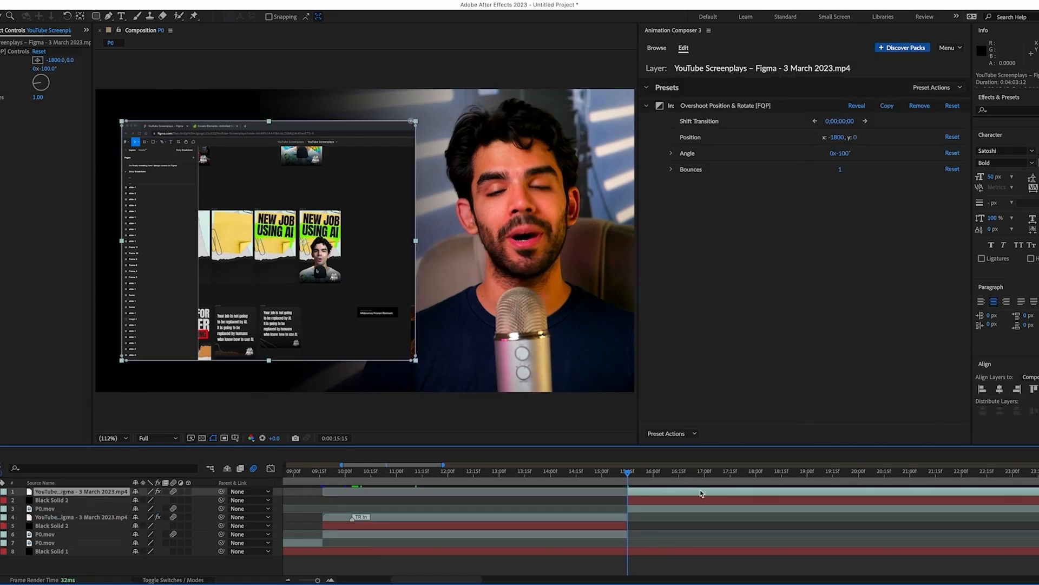
Slide the new Figma part left so it shows later footage
left_click_drag(701, 491, 408, 495)
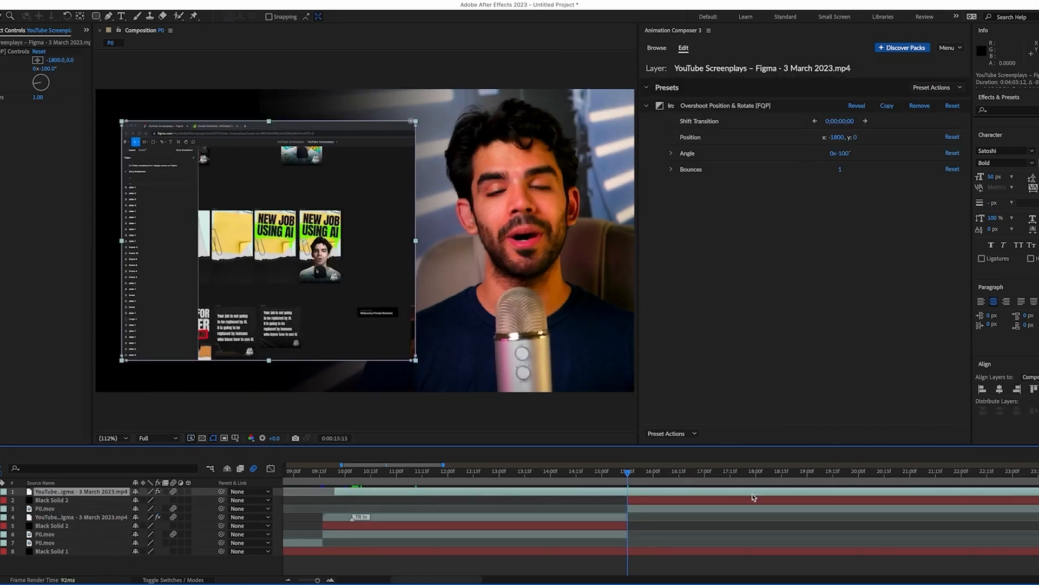
left_click_drag(753, 494, 488, 496)
left_click_drag(859, 495, 681, 499)
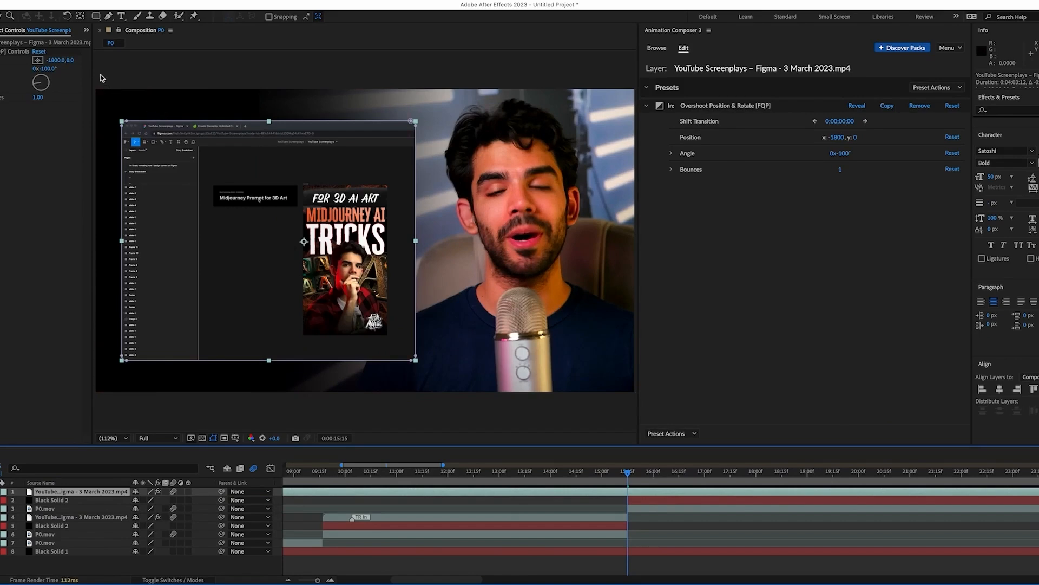
Import the Zuddl walkthrough recording and swap it into the top Figma layer
left_click_drag(93, 70, 215, 71)
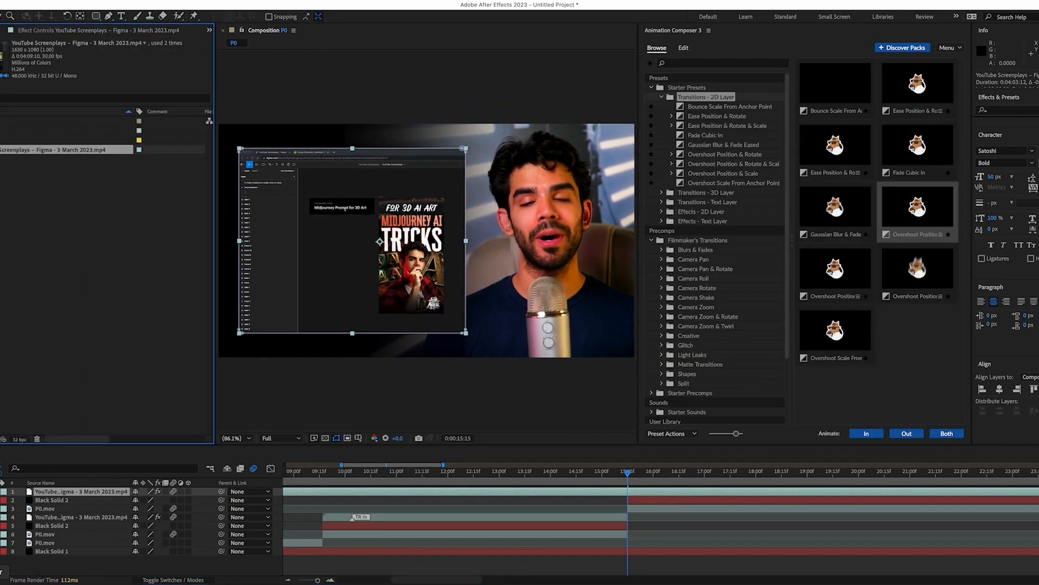
left_click(19, 584)
left_click(852, 220)
left_click_drag(853, 220, 81, 168)
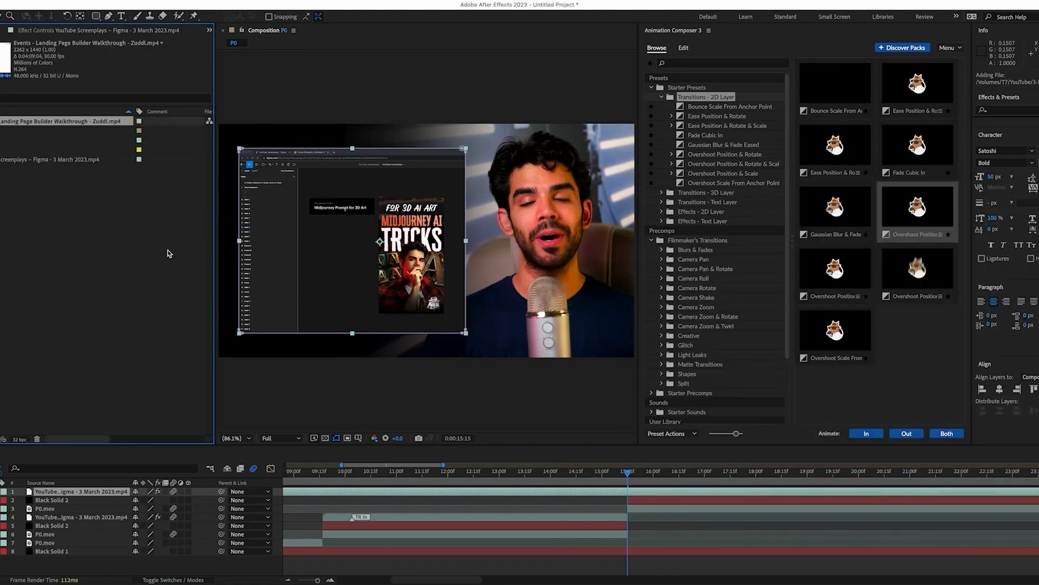
left_click(117, 492)
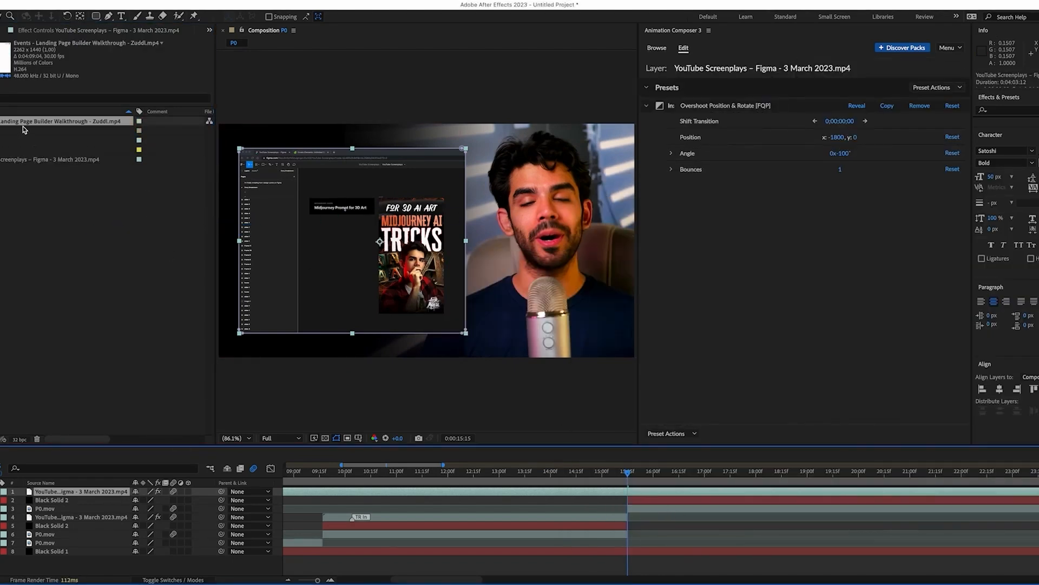
left_click_drag(35, 123, 82, 495)
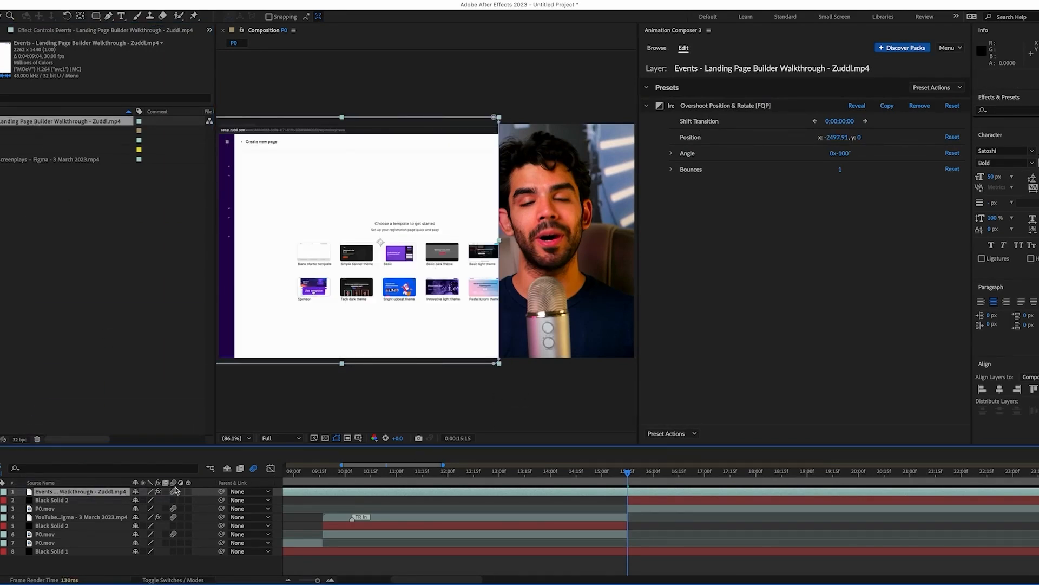
Scale the Zuddl layer to 63%, centre it vertically, and start it at 0:00:15:15
key("s")
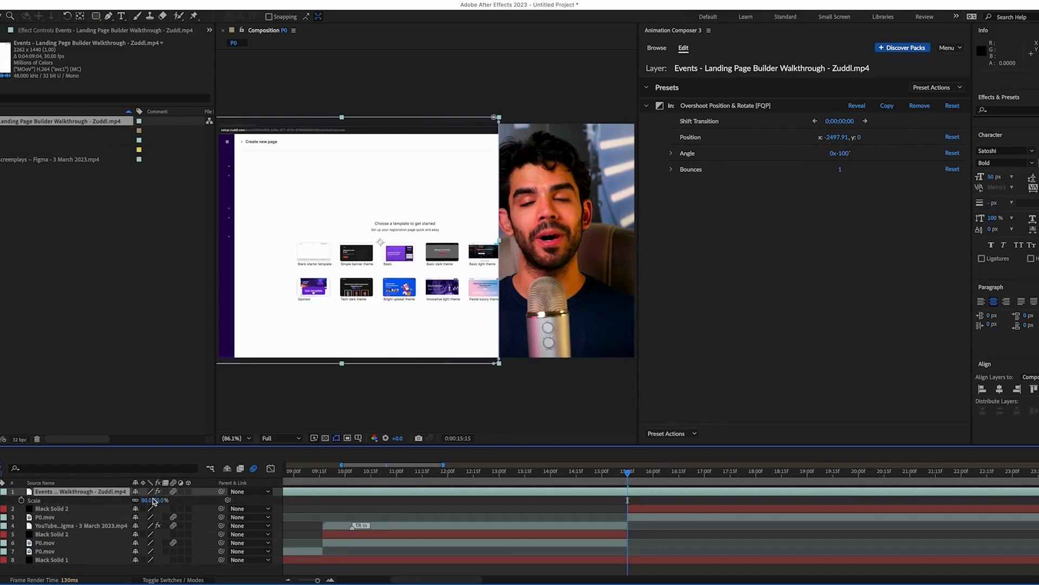
left_click_drag(148, 500, 139, 500)
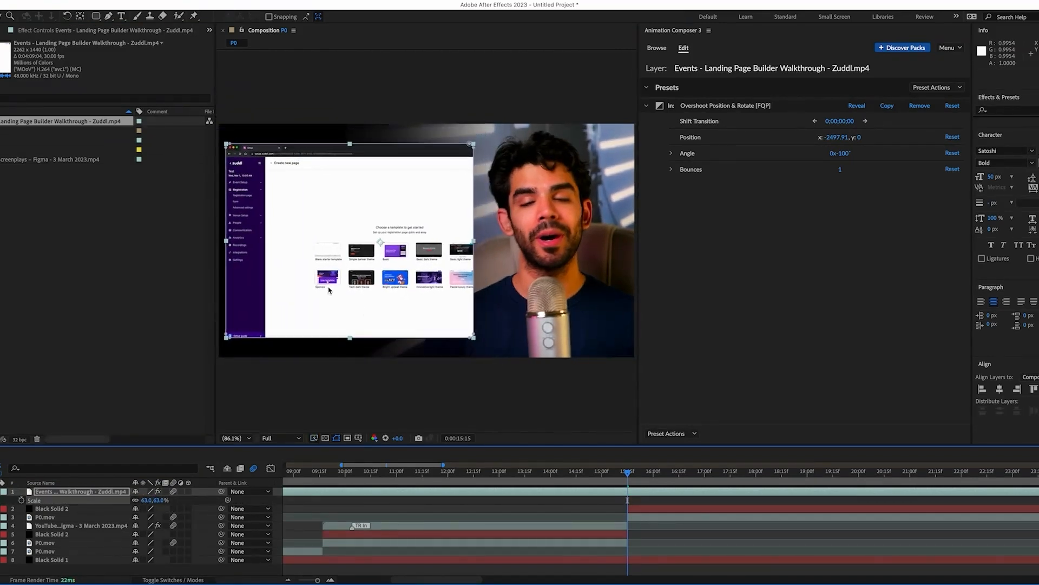
left_click_drag(328, 287, 332, 284)
left_click(1038, 389)
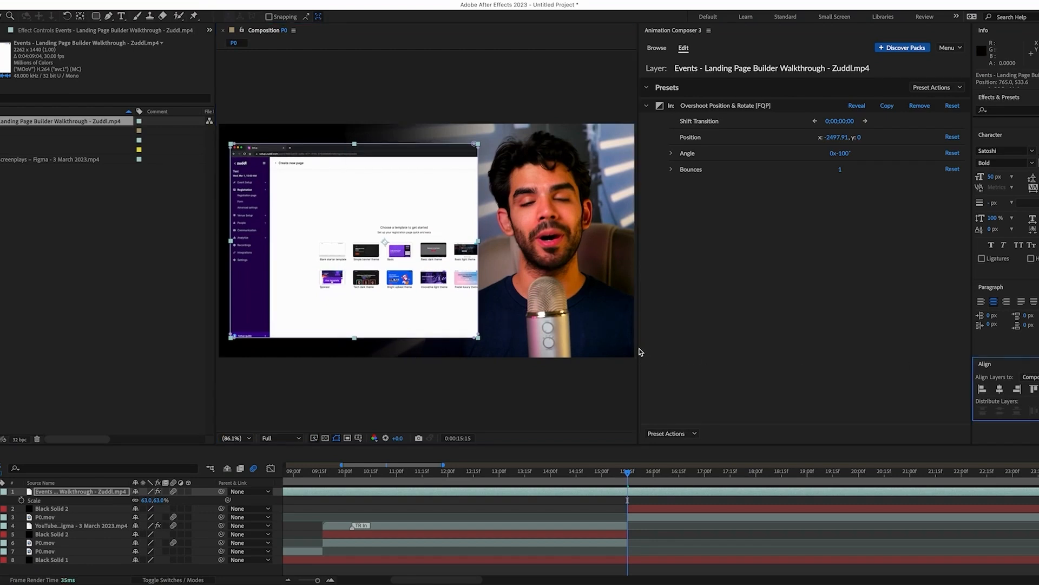
left_click_drag(639, 352, 738, 350)
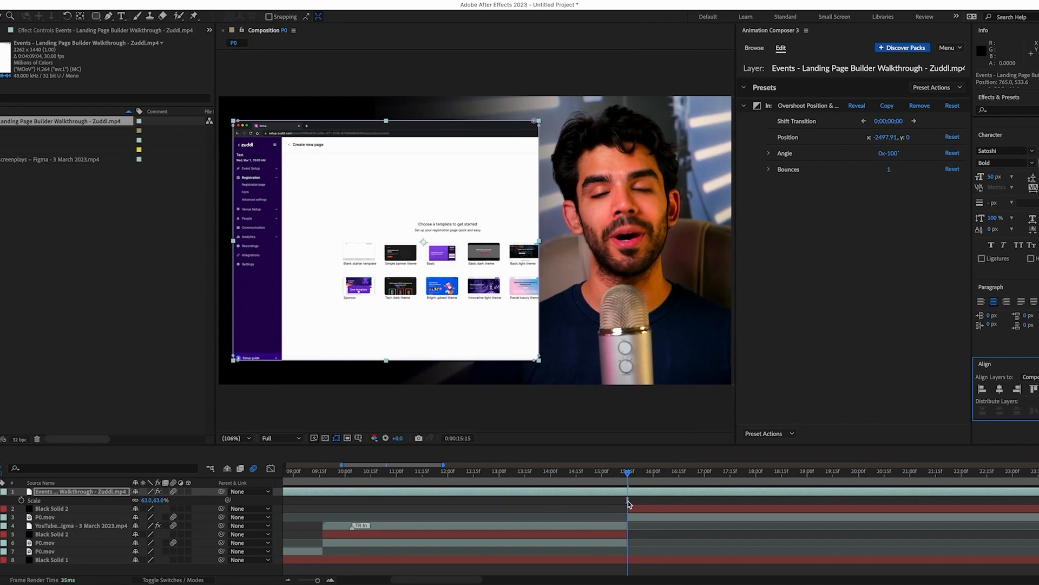
key("bracketleft")
mouse_move(628, 474)
left_mouse_down()
mouse_move(603, 476)
mouse_move(648, 476)
mouse_move(629, 480)
left_mouse_up()
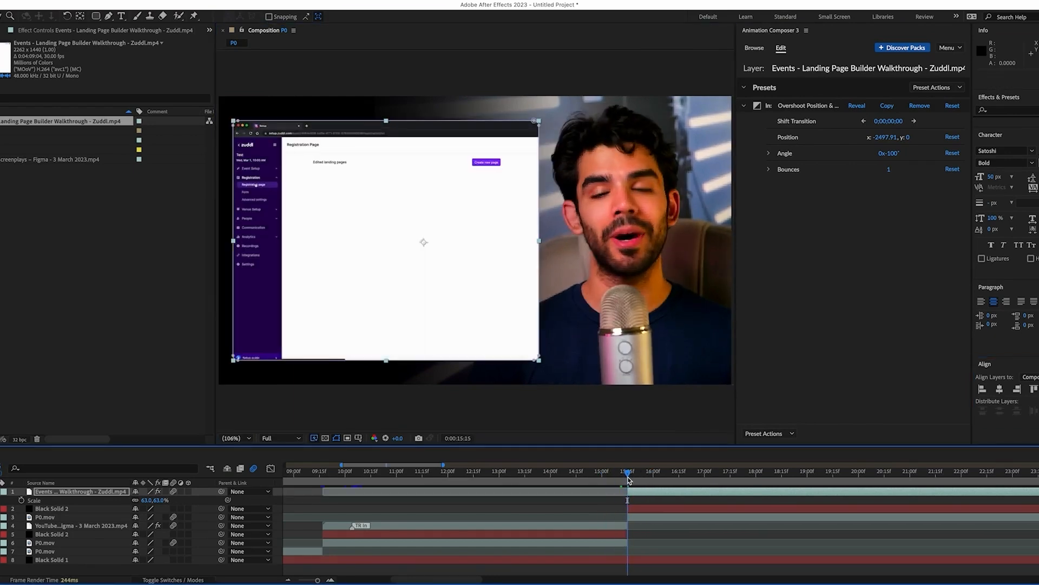
Apply the Camera Pan preset Pan Short 1 and dismiss the save-project warning
left_click(753, 48)
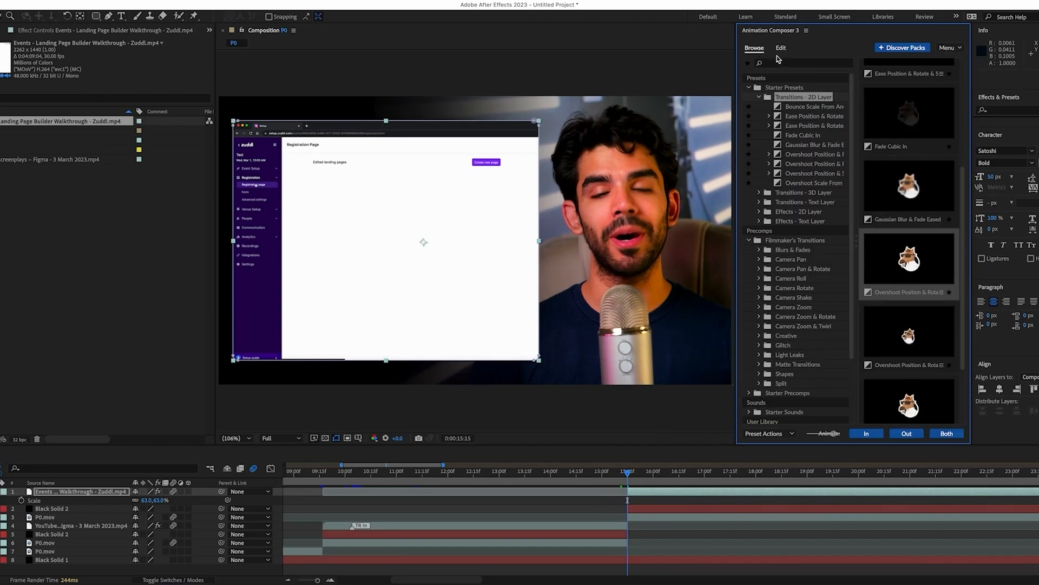
left_click(789, 260)
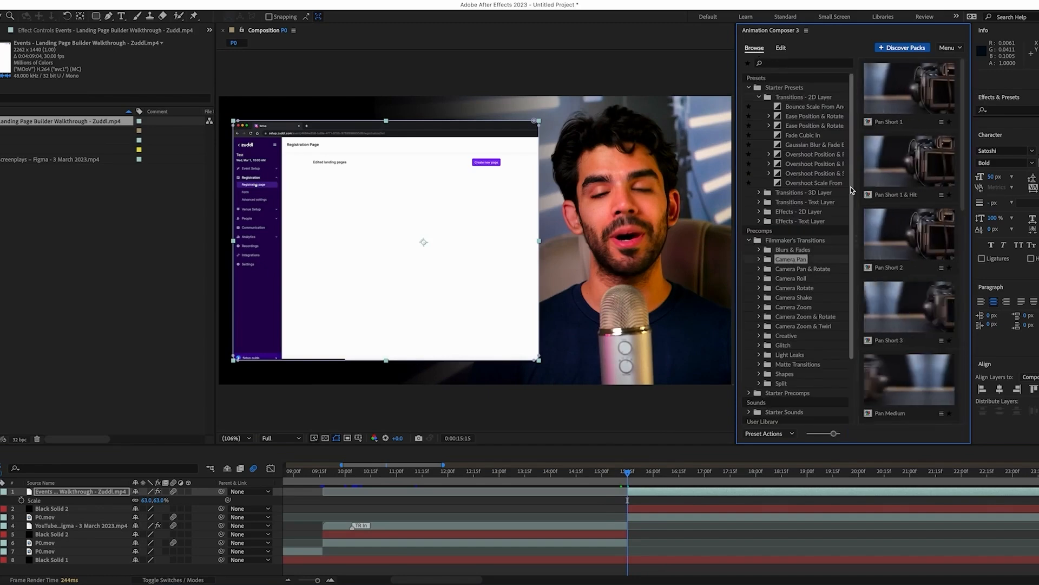
mouse_move(899, 100)
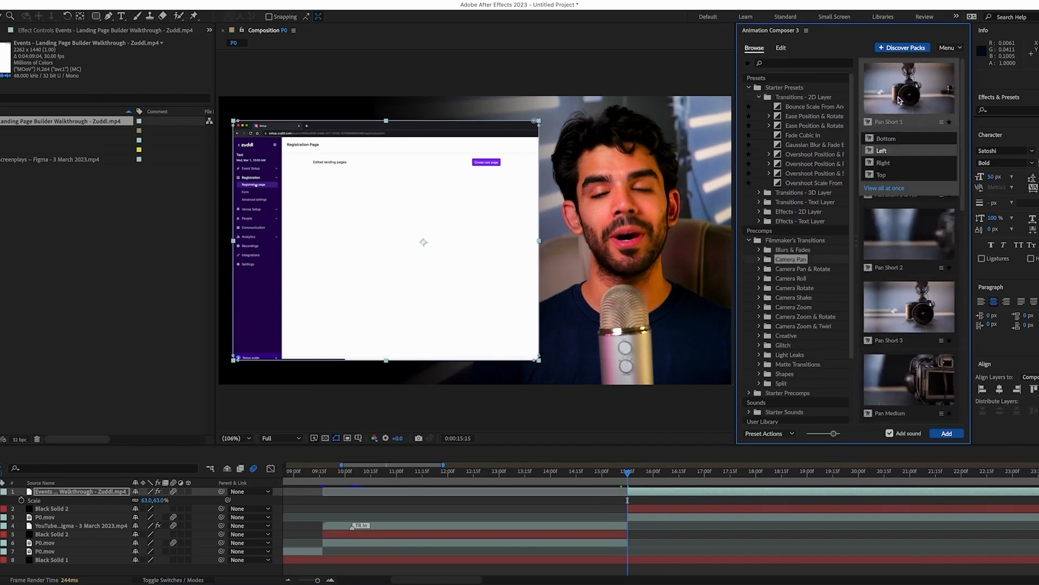
left_click(947, 433)
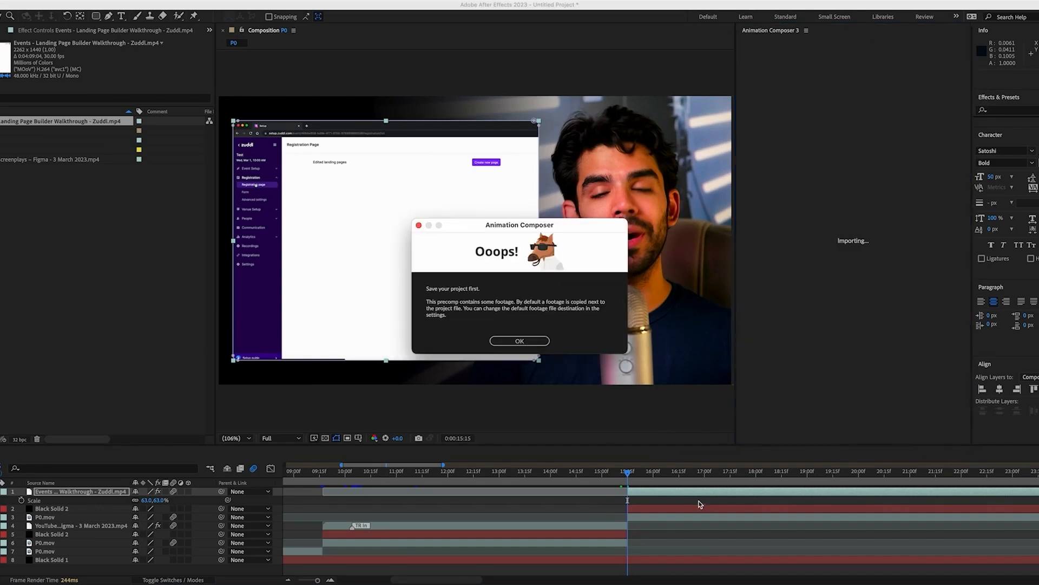
left_click(519, 341)
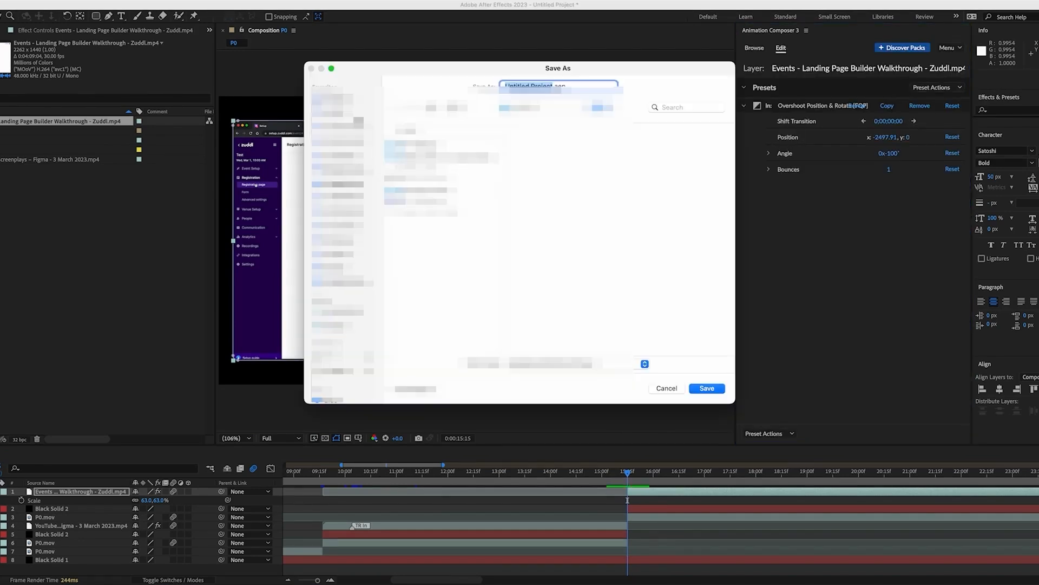
Save the project as an .aep in a new folder, named with the trainee's name plus 'Training'
left_click(341, 357)
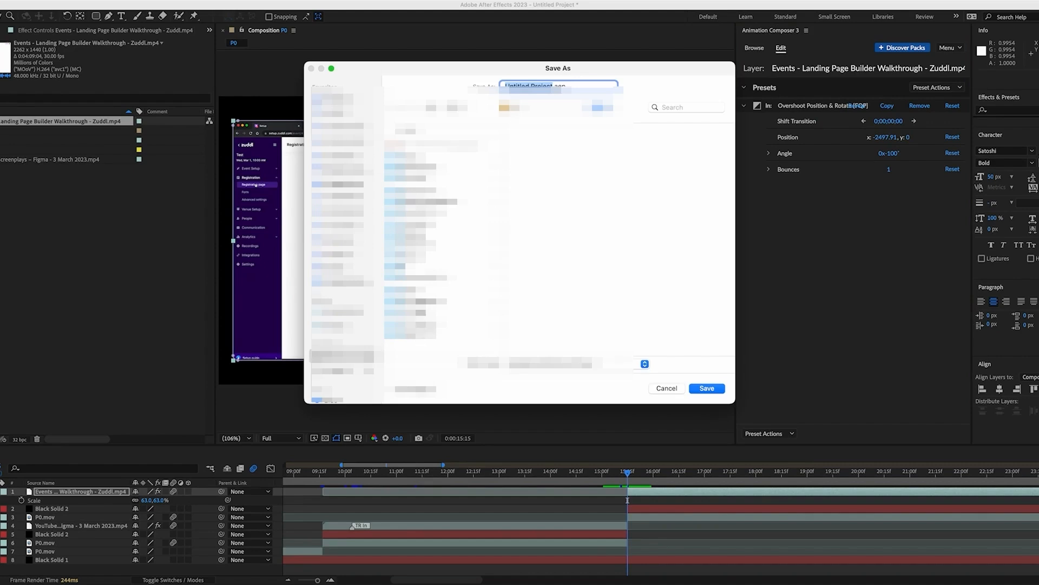
left_click(420, 312)
left_click(421, 390)
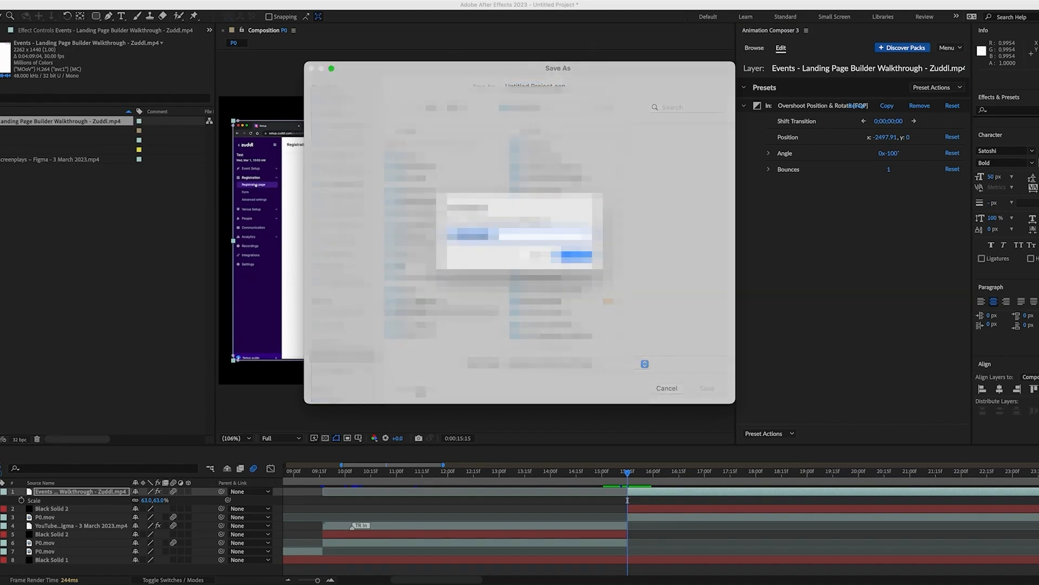
type("Z")
key("Return")
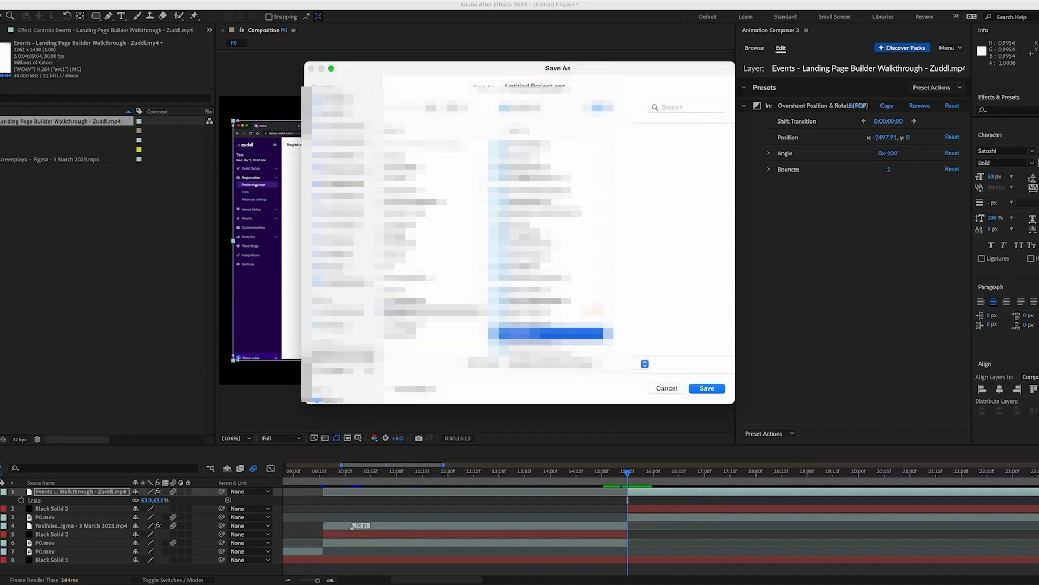
key("Tab")
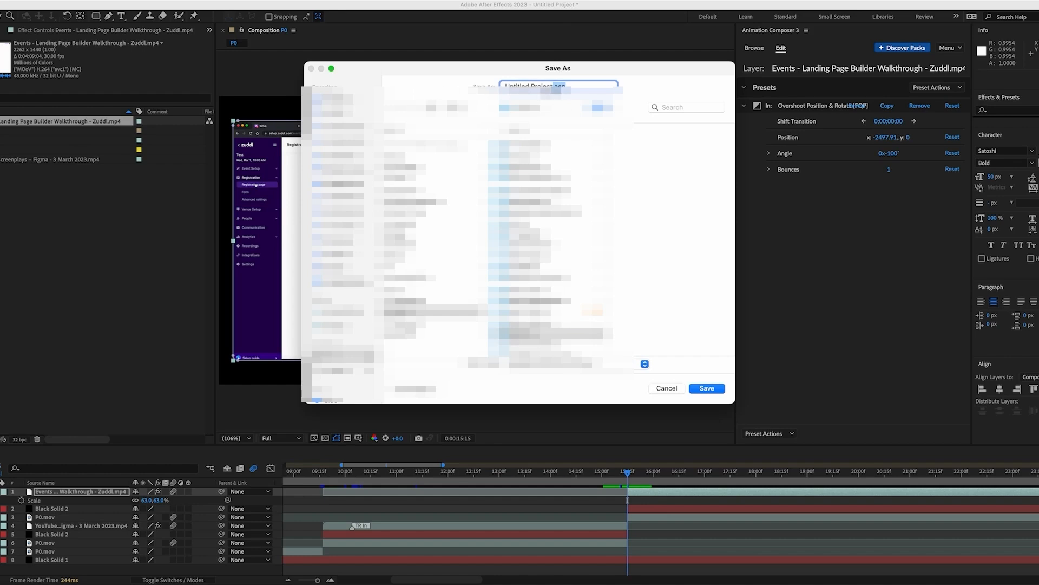
type("S")
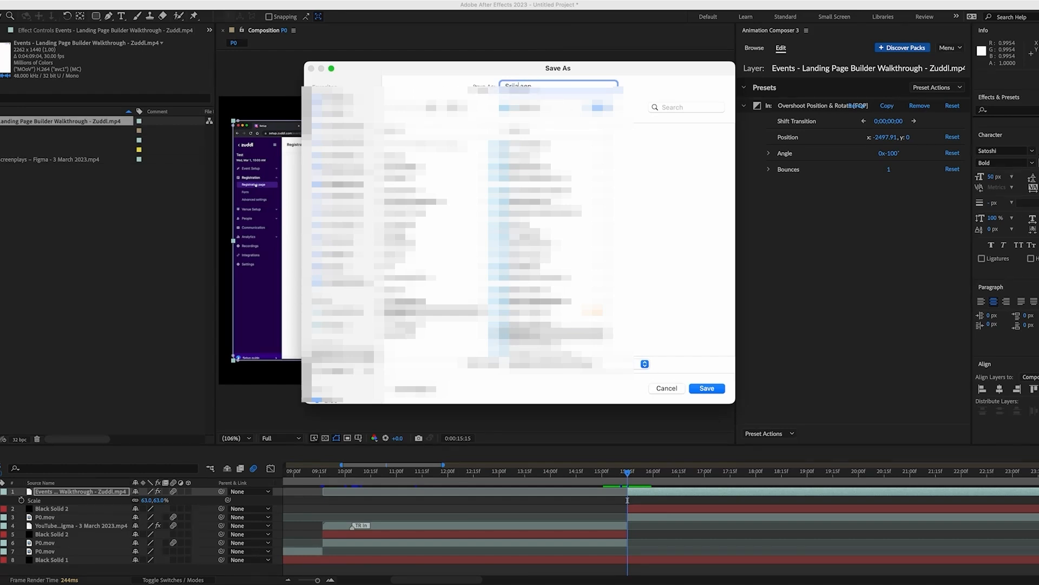
type("rijan Training")
key("Return")
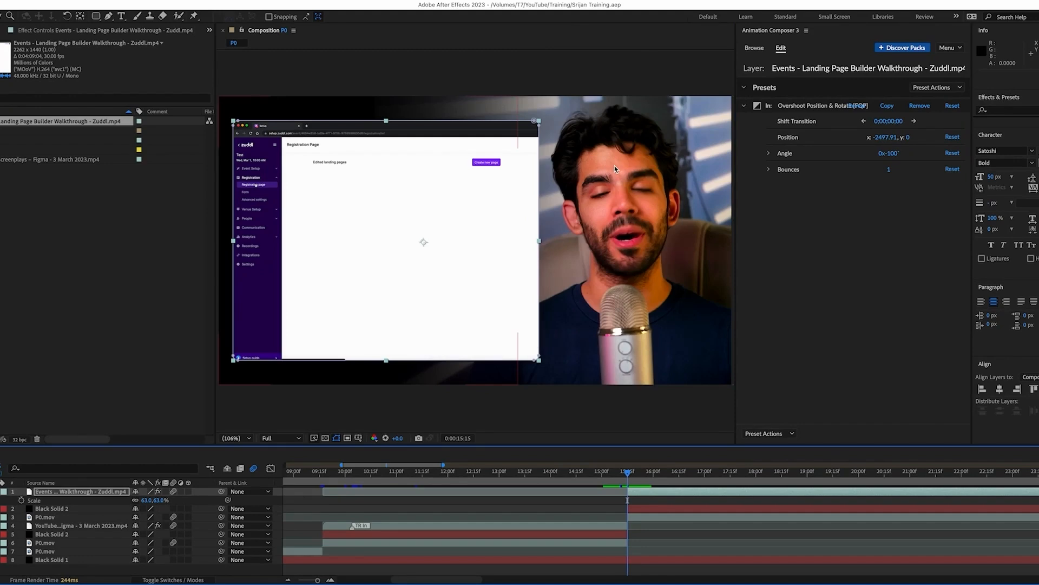
Add the Pan Short 1 transition to the comp and check the frames after it
left_click(755, 49)
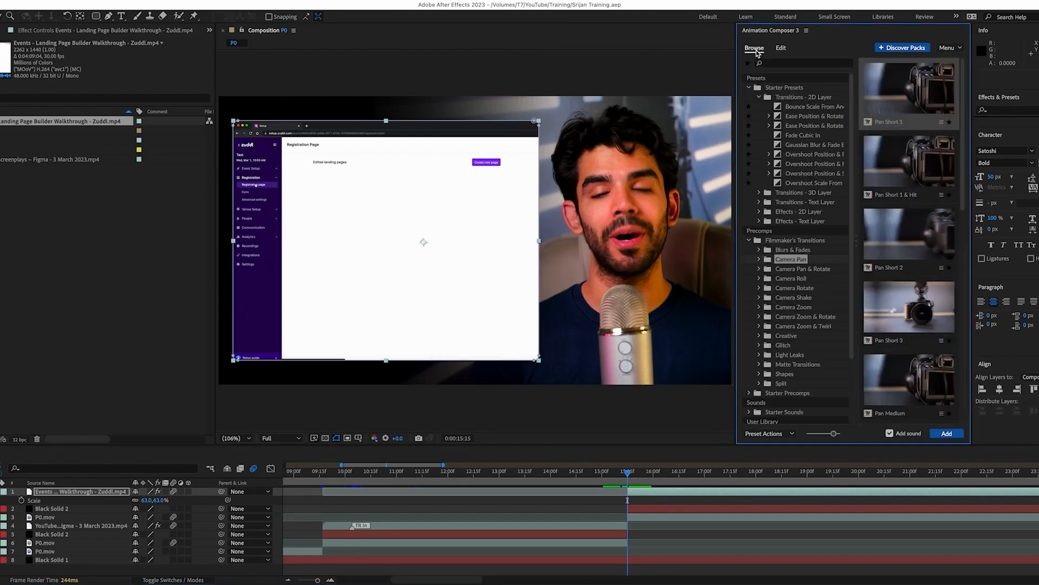
left_click(947, 434)
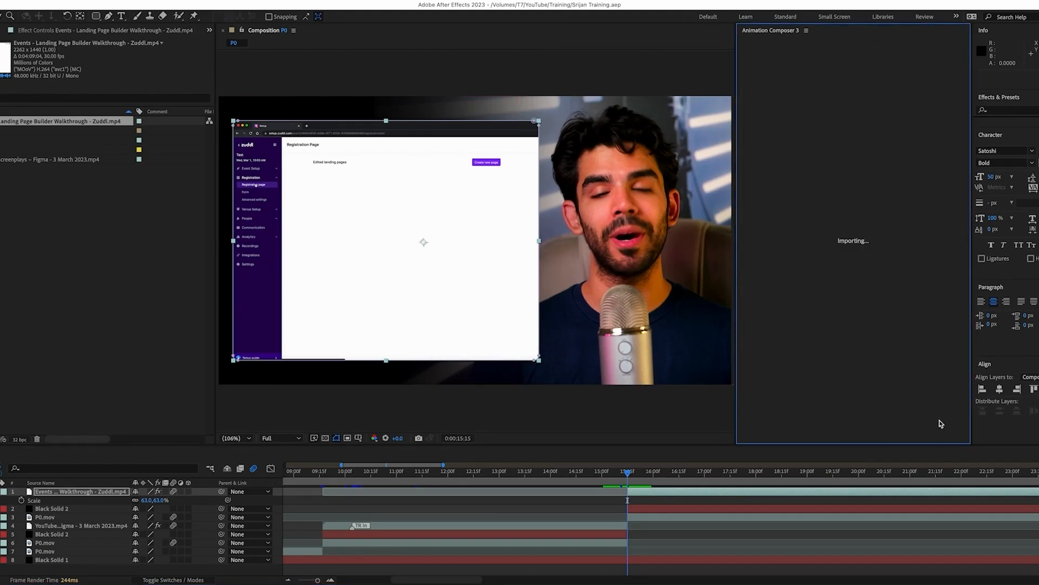
left_click(620, 474)
left_click_drag(621, 476, 679, 479)
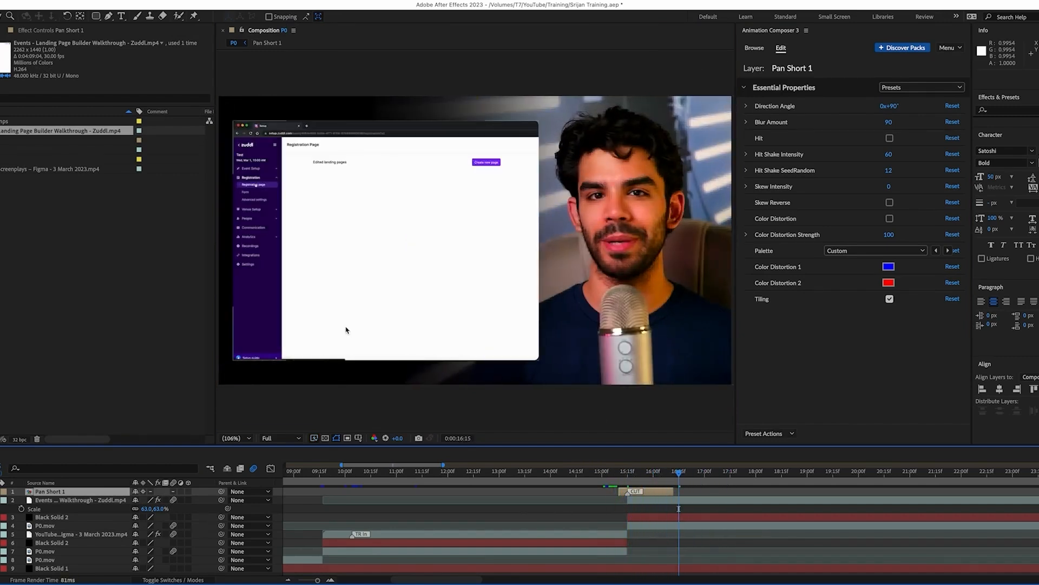
Nudge the Zuddl recording up slightly in the composition
left_click(3, 501)
left_click(389, 339)
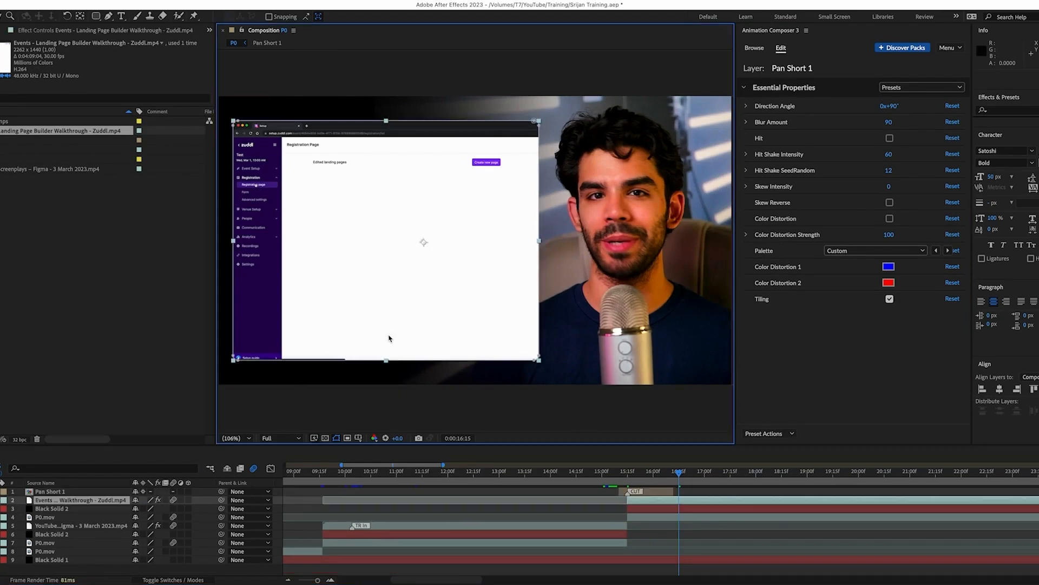
left_click_drag(389, 336, 388, 320)
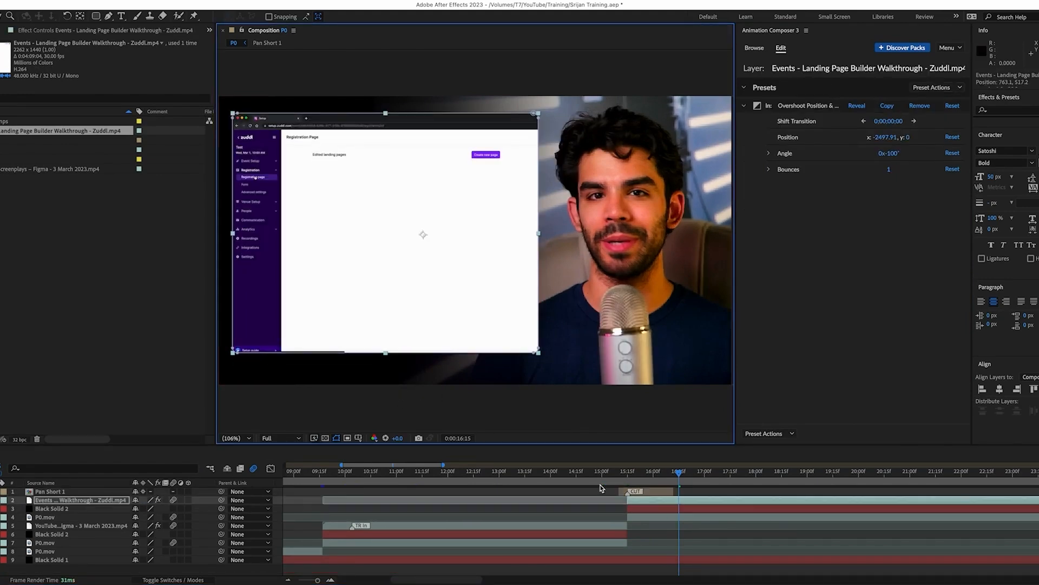
left_click(558, 491)
Preview the Figma slide-in and the Pan Short 1 transition into the Zuddl recording
key("minus")
key("minus")
key("minus")
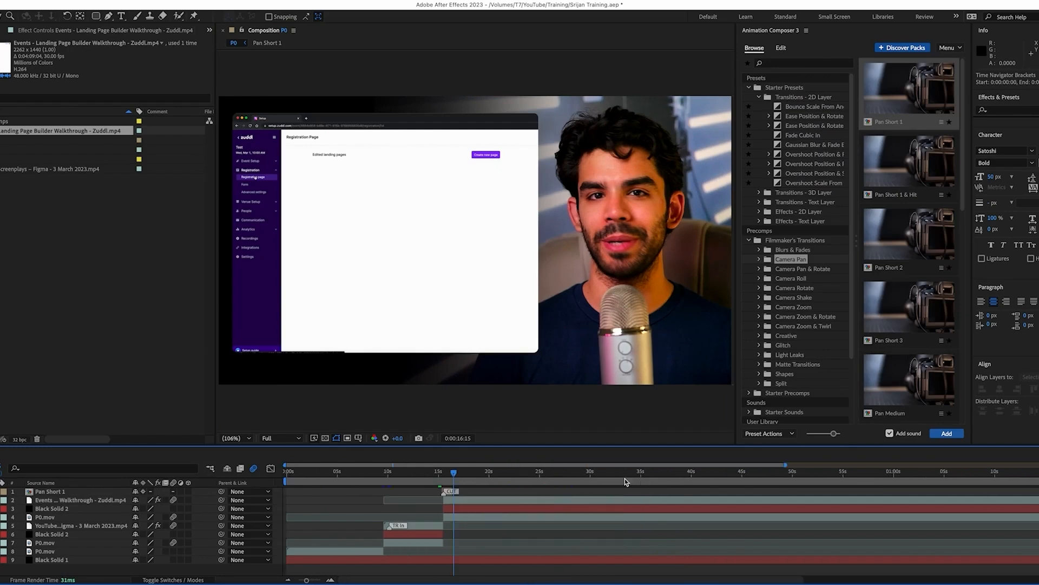
left_click_drag(451, 478, 560, 477)
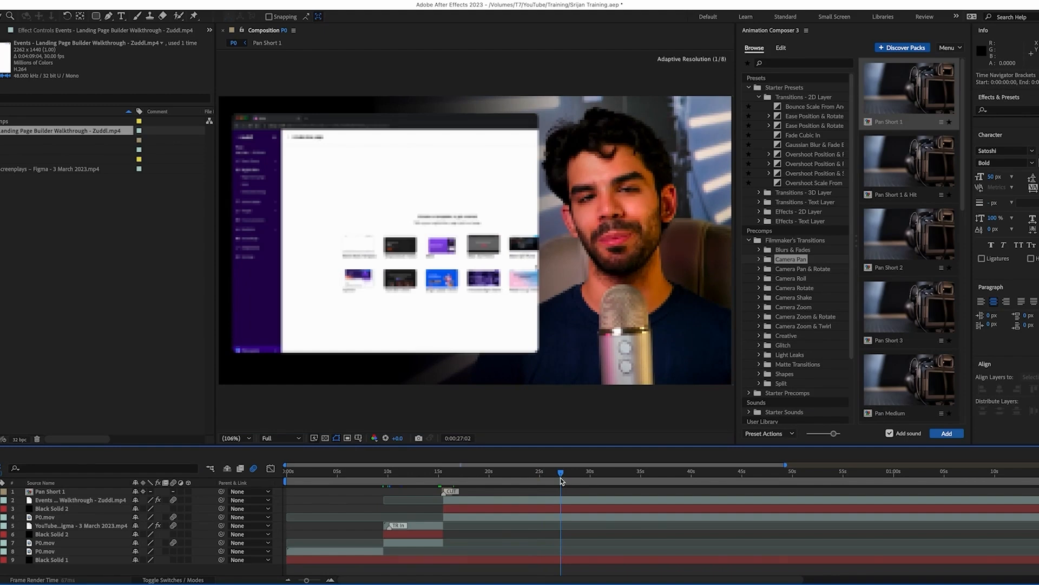
left_click(373, 475)
left_click_drag(377, 476, 414, 475)
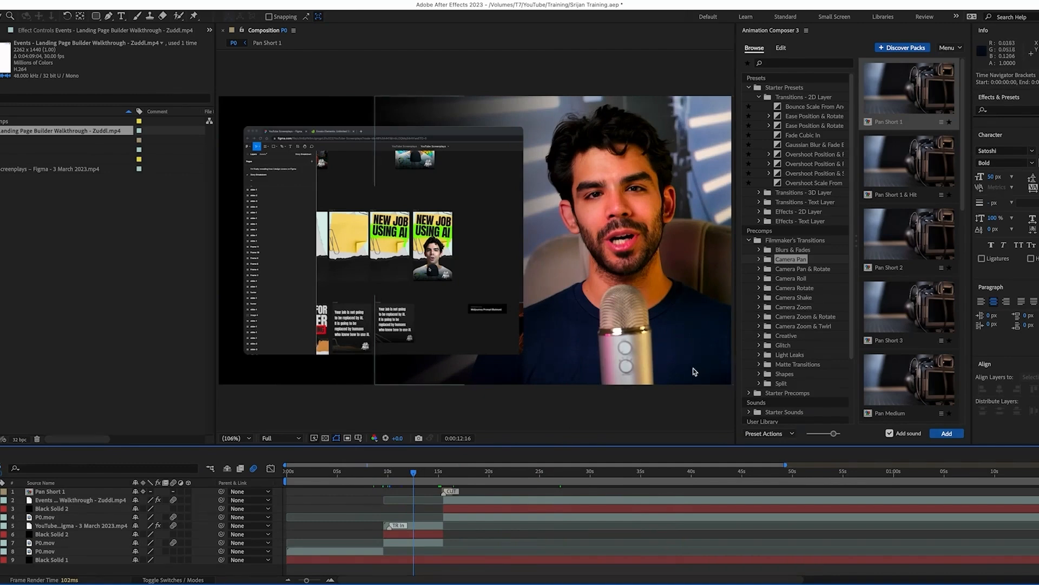
left_click(483, 475)
left_click_drag(484, 474, 566, 478)
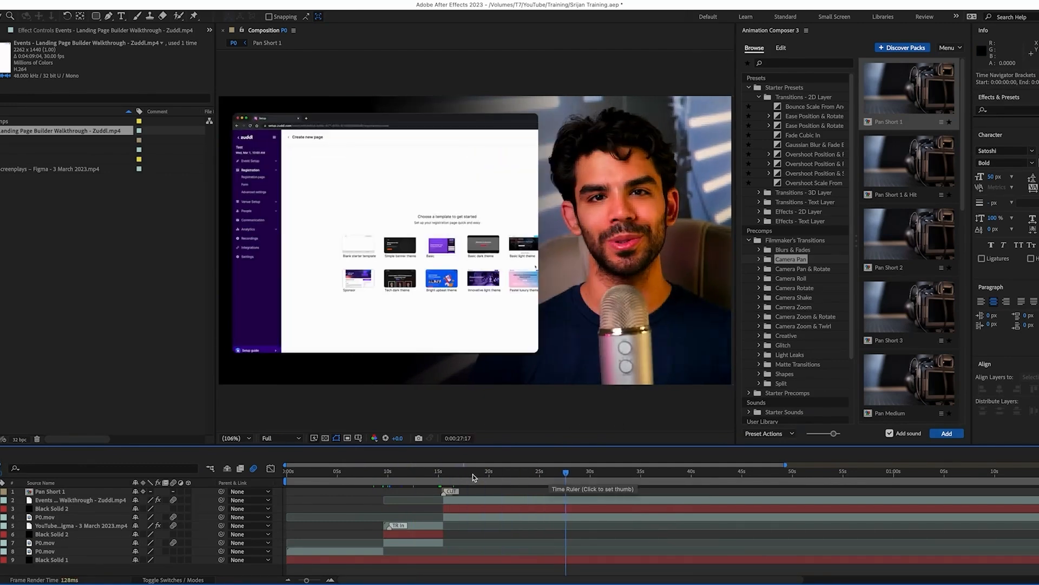
mouse_move(378, 475)
left_mouse_down()
mouse_move(533, 484)
mouse_move(388, 483)
left_mouse_up()
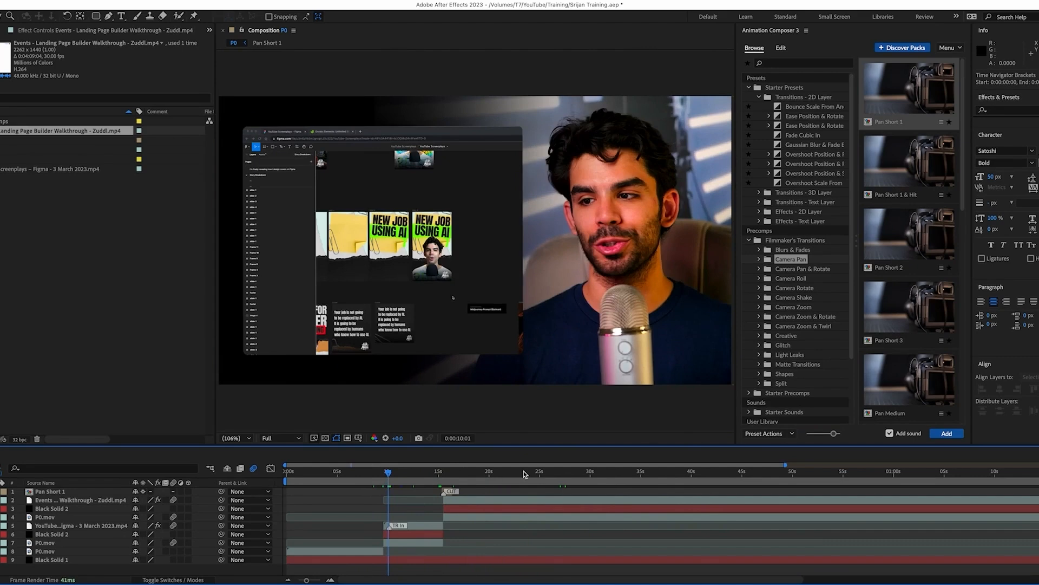
left_click(50, 494)
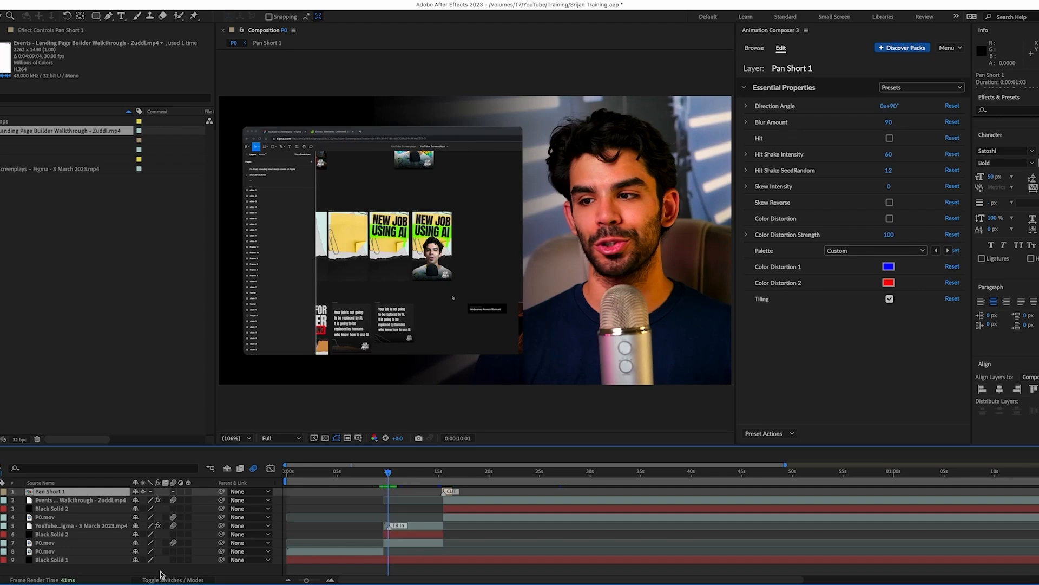
Leave Premiere's A2 music clip in place, then scrub P0 around 10–11 seconds in After Effects
left_click(122, 579)
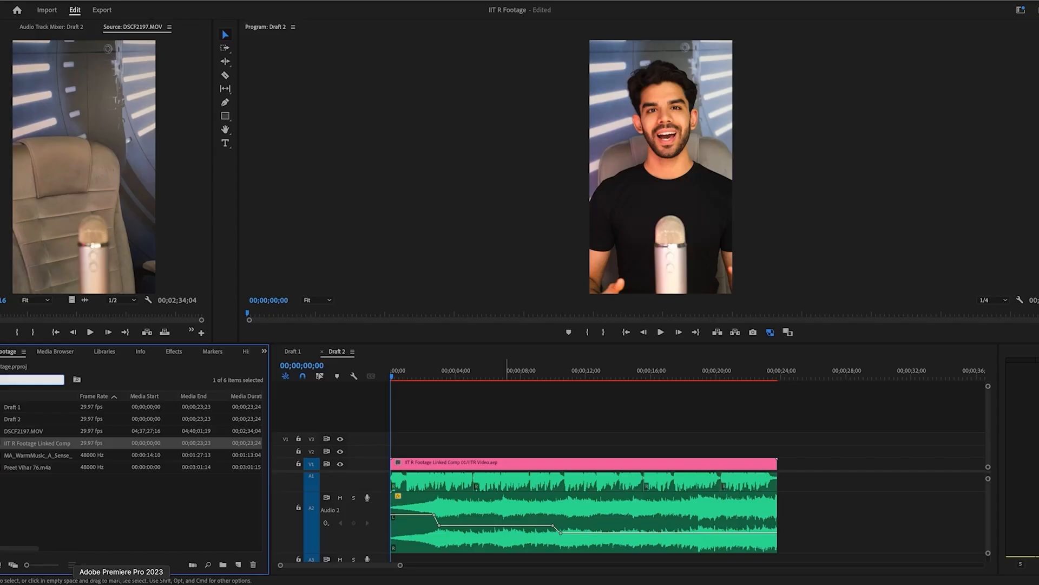
left_click(320, 375)
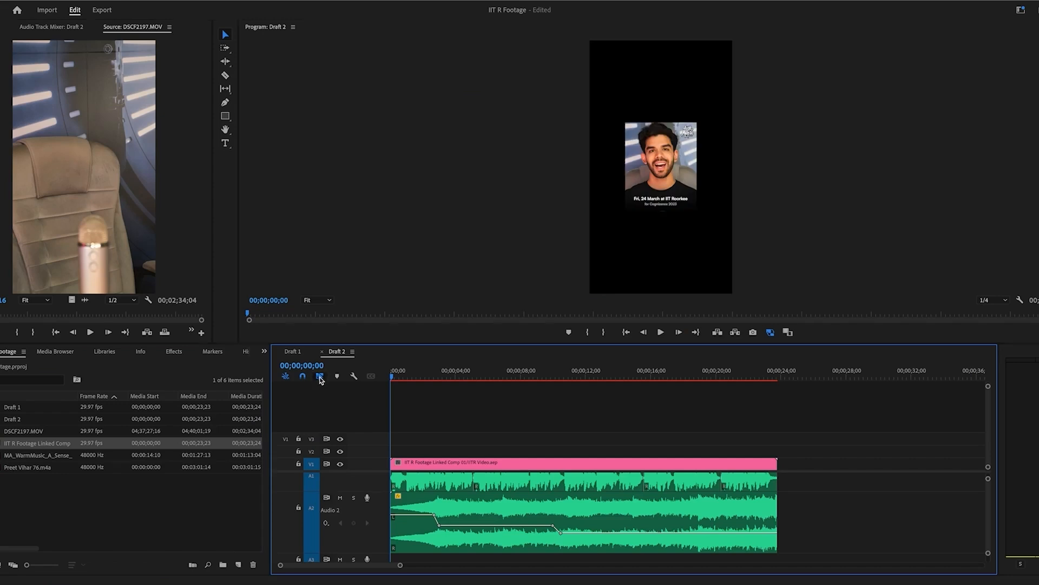
left_click(319, 376)
left_click(435, 504)
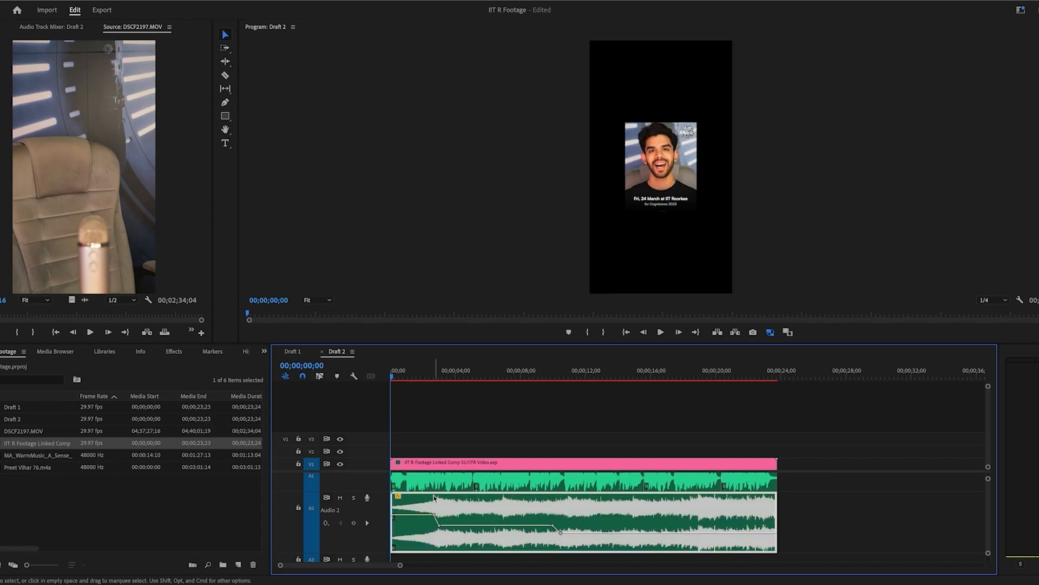
left_click_drag(423, 499, 423, 499)
left_click_drag(427, 507, 427, 507)
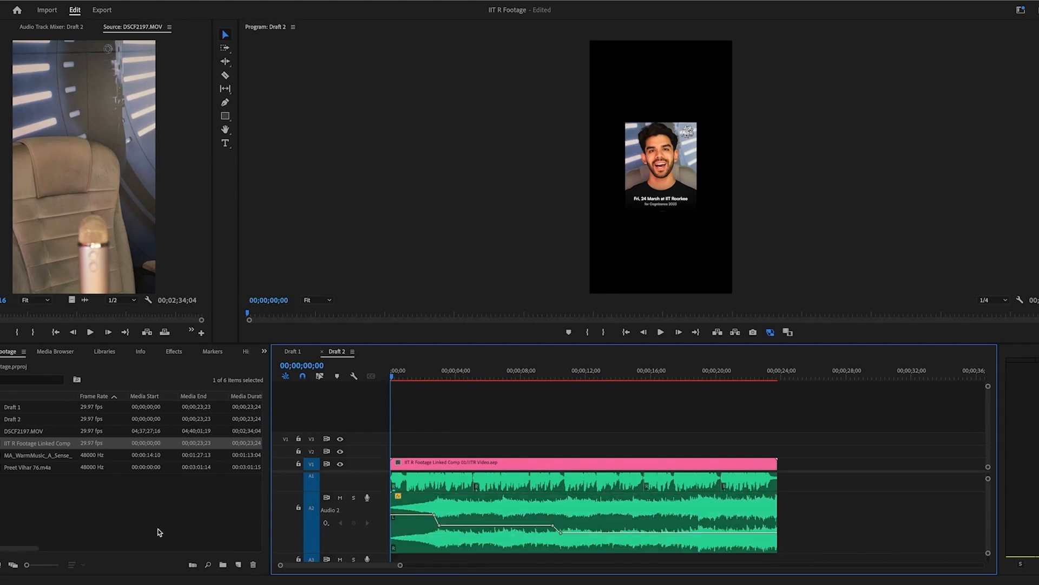
left_click(176, 579)
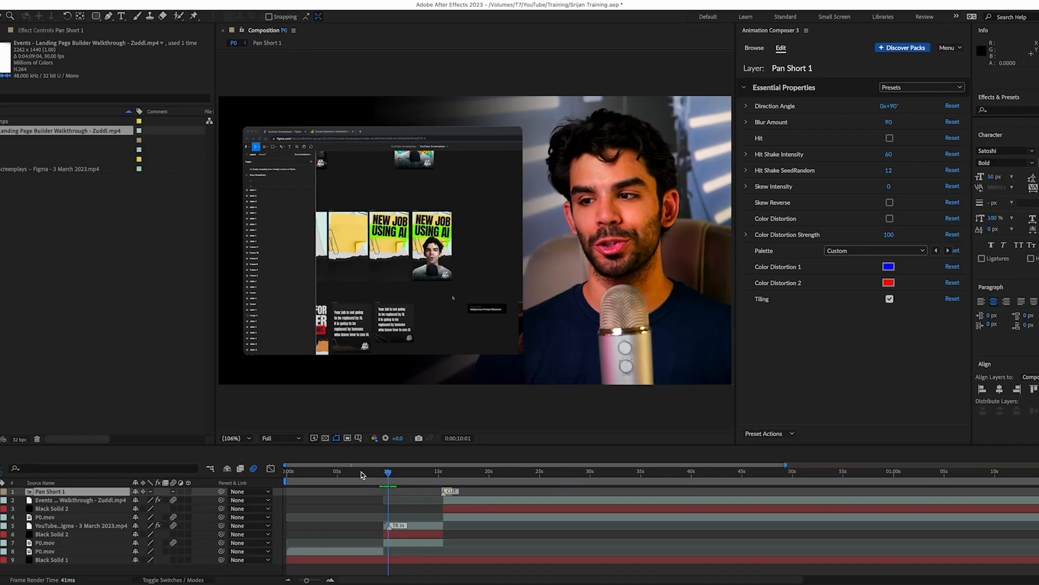
left_click_drag(362, 475, 476, 487)
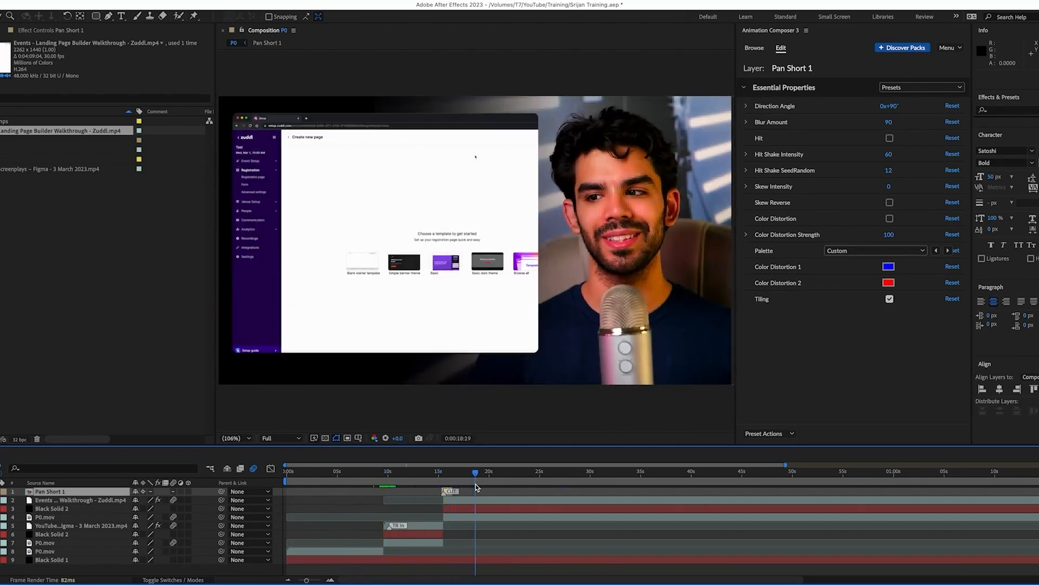